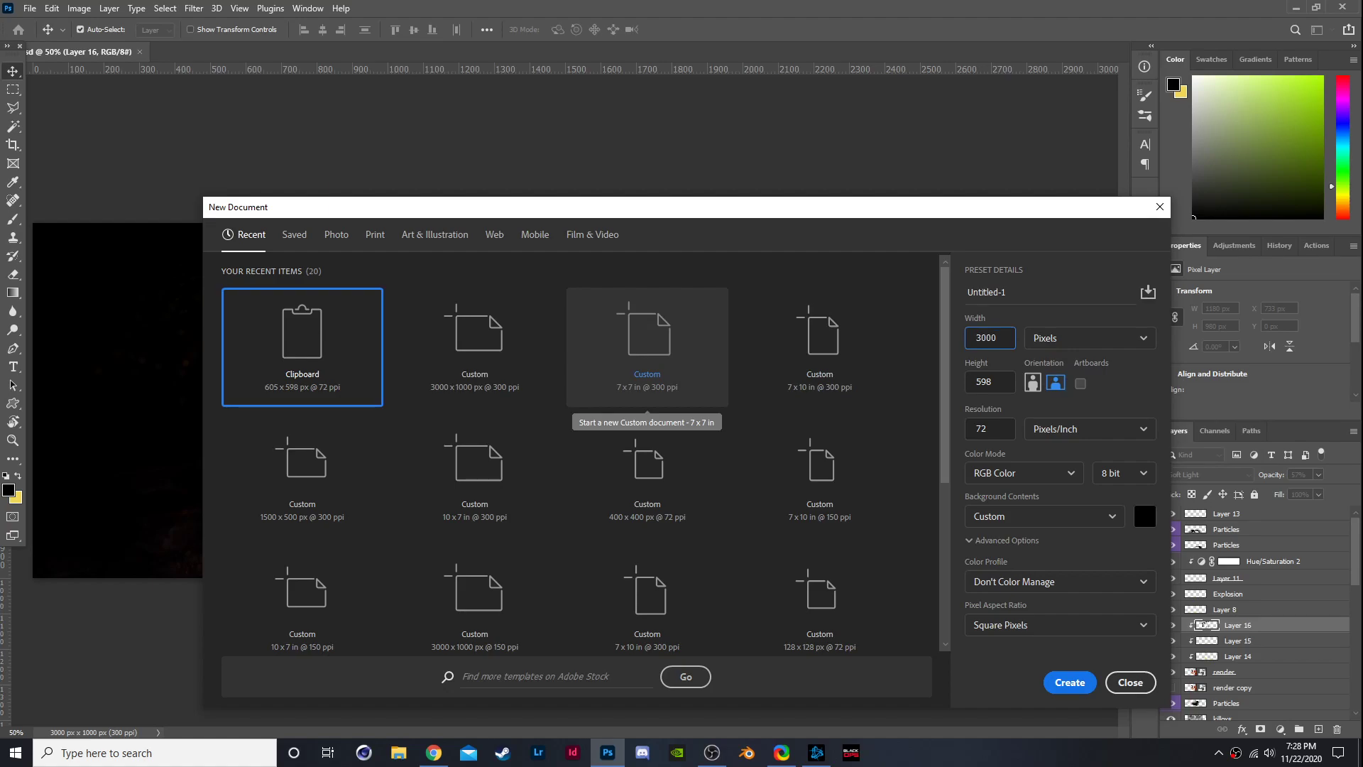
Create the new banner document with height 1000 px and resolution 300 pixels/inch.
key(Tab)
key(Tab)
text(10)
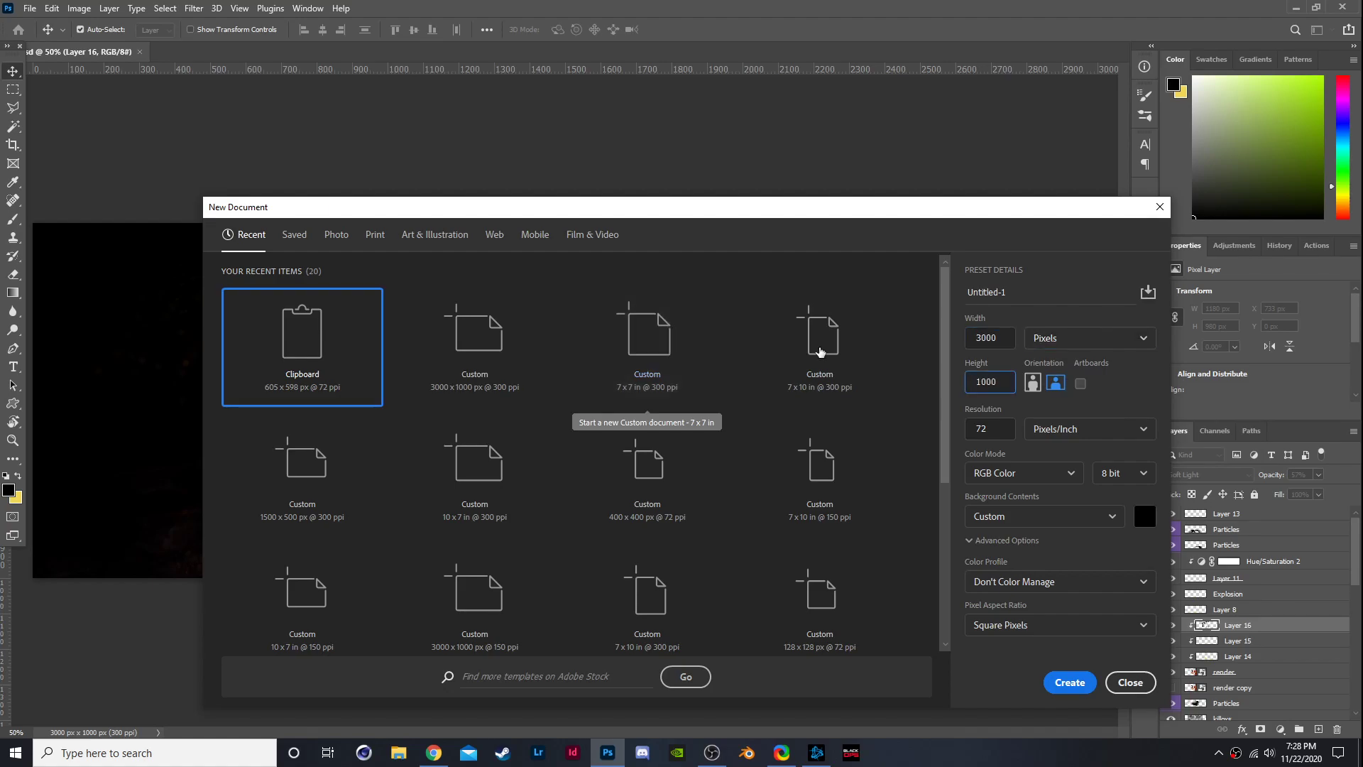
key(Tab)
text(300)
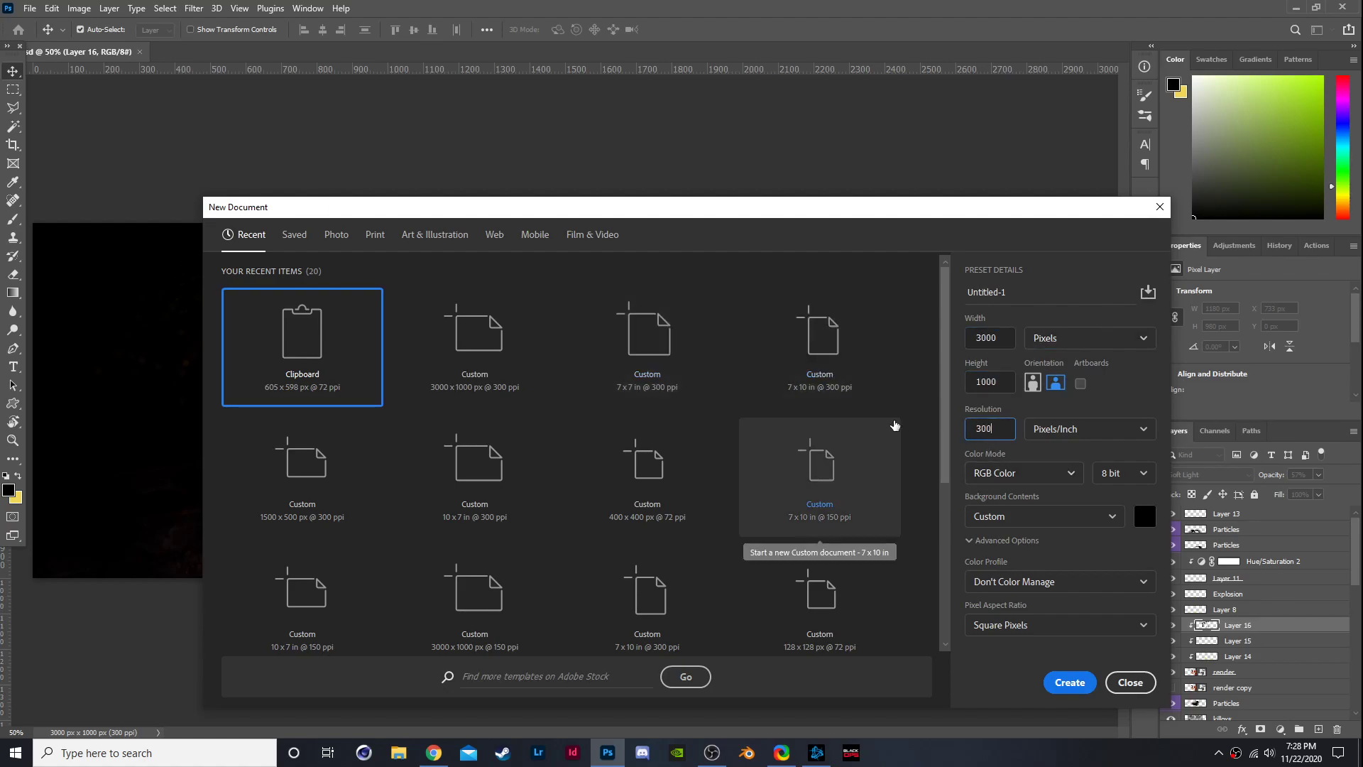
key(Return)
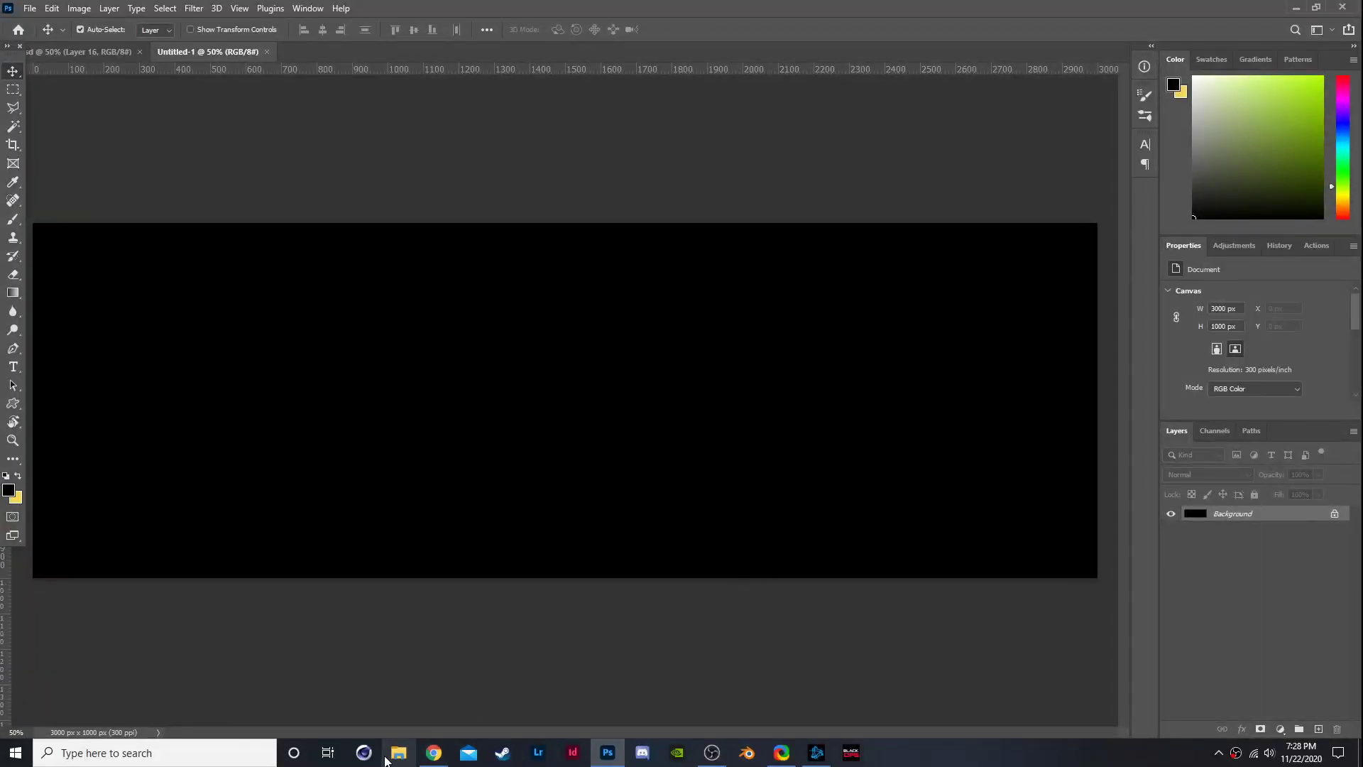
Place the image0-171 render slightly enlarged on the banner's right side, and close the previous document.
click(387, 759)
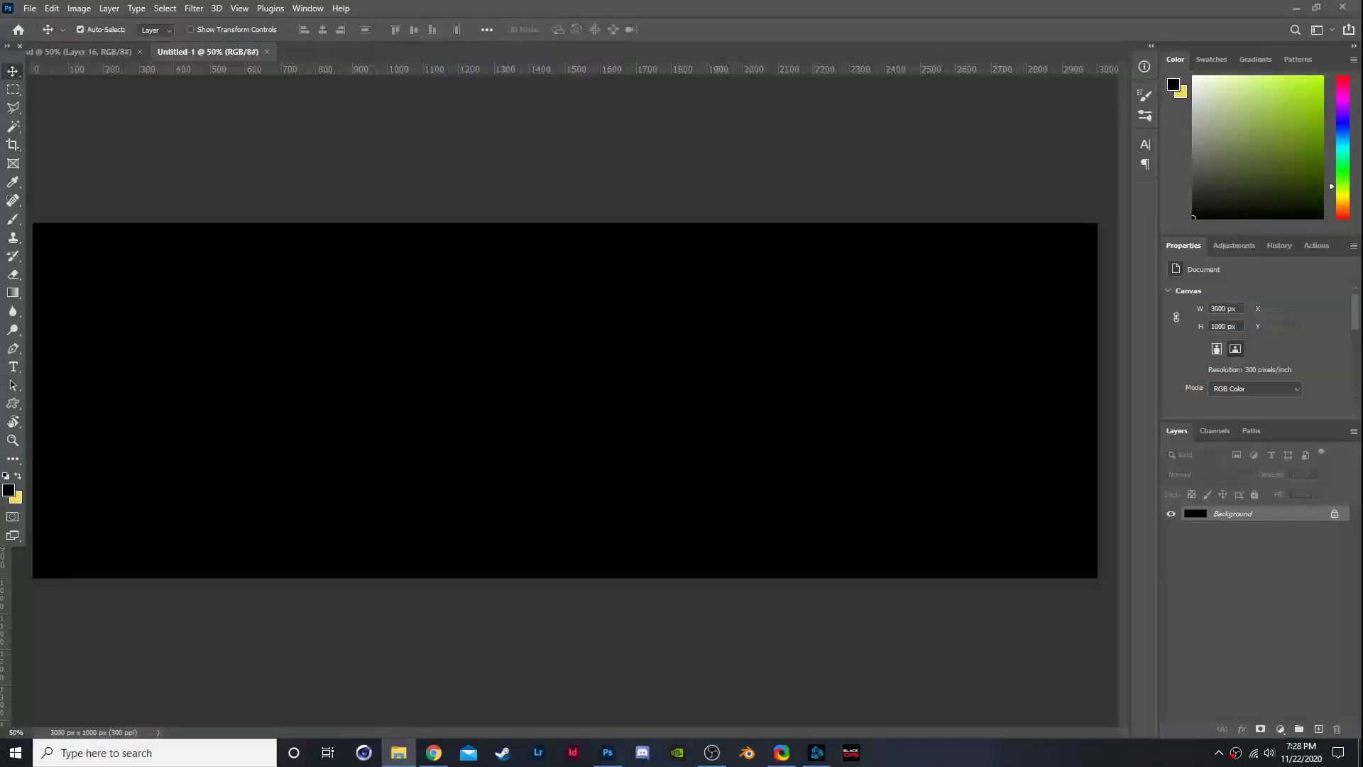
drag(791, 452, 1067, 461)
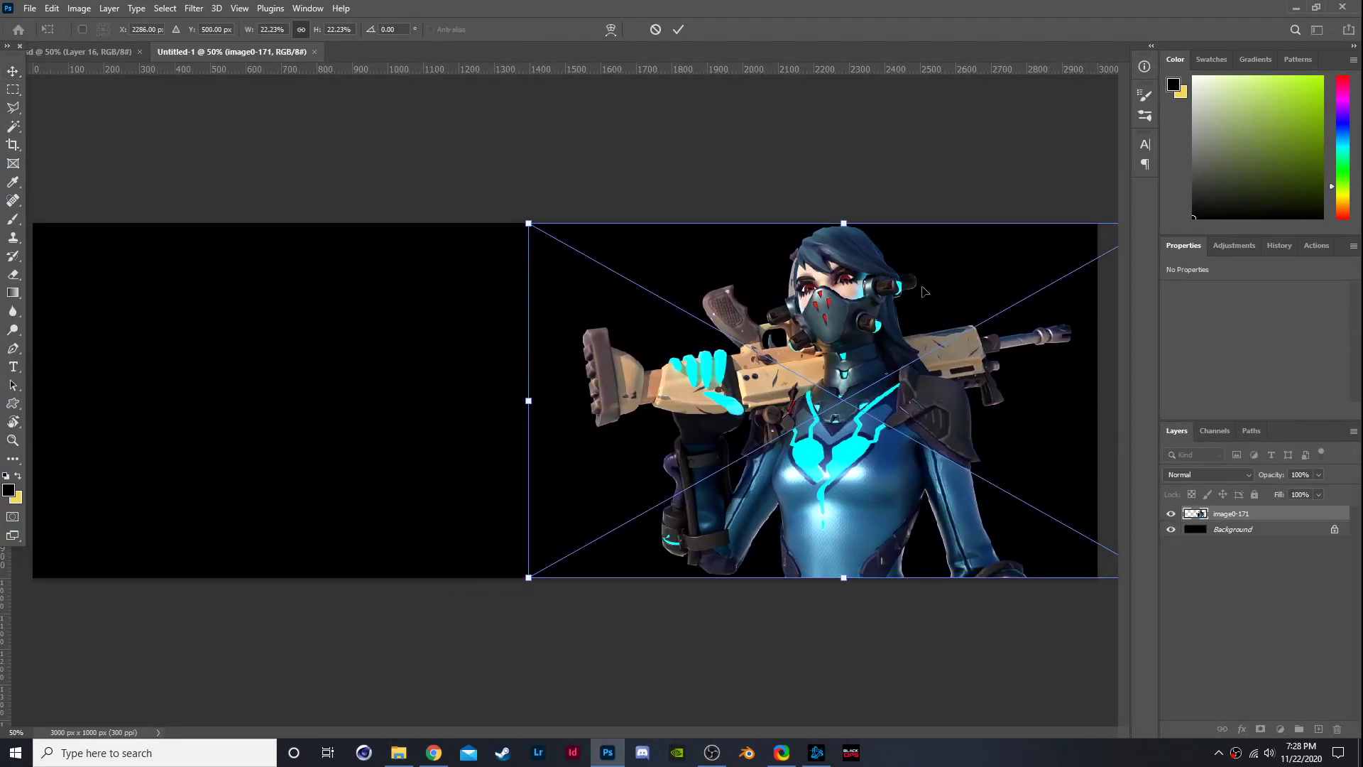
mouse_move(857, 215)
mouse_down()
mouse_move(870, 199)
mouse_move(849, 211)
mouse_up()
drag(871, 325, 924, 327)
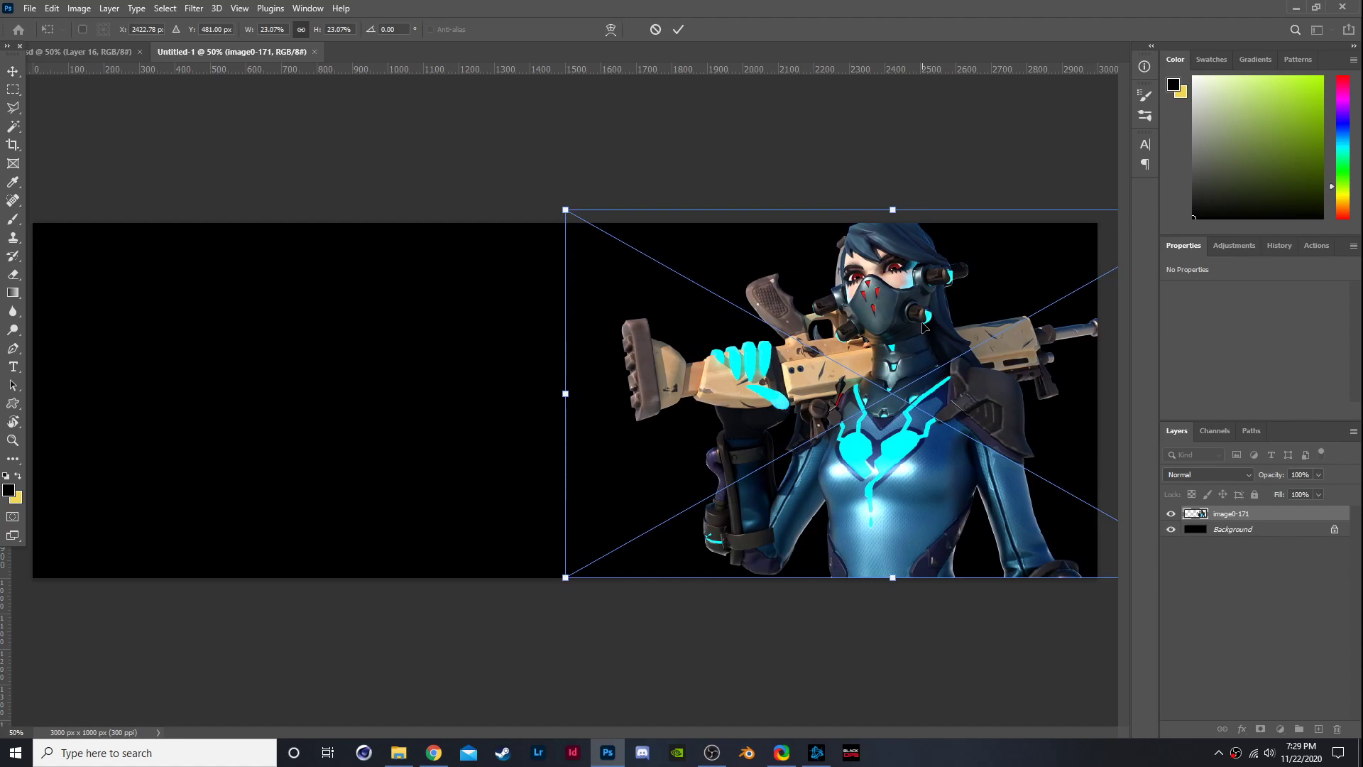
key(Return)
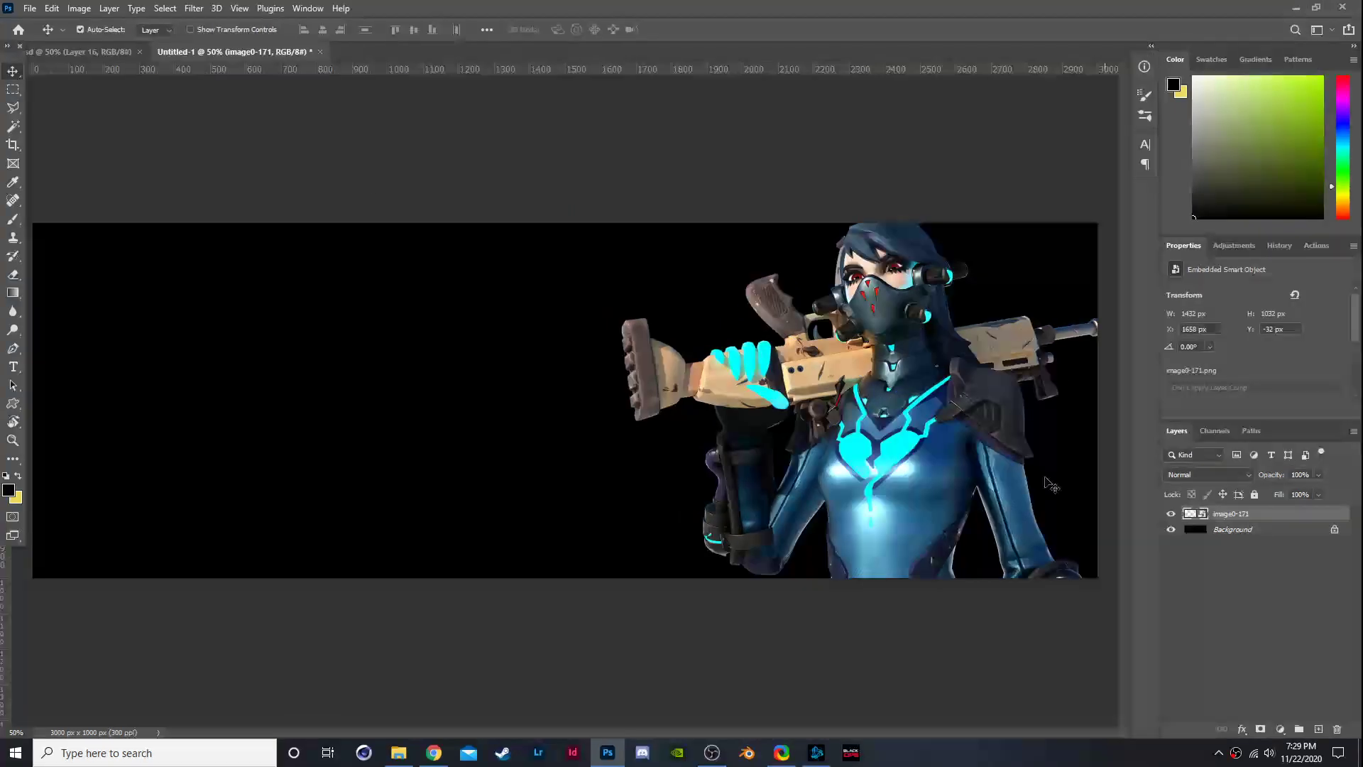
click(142, 51)
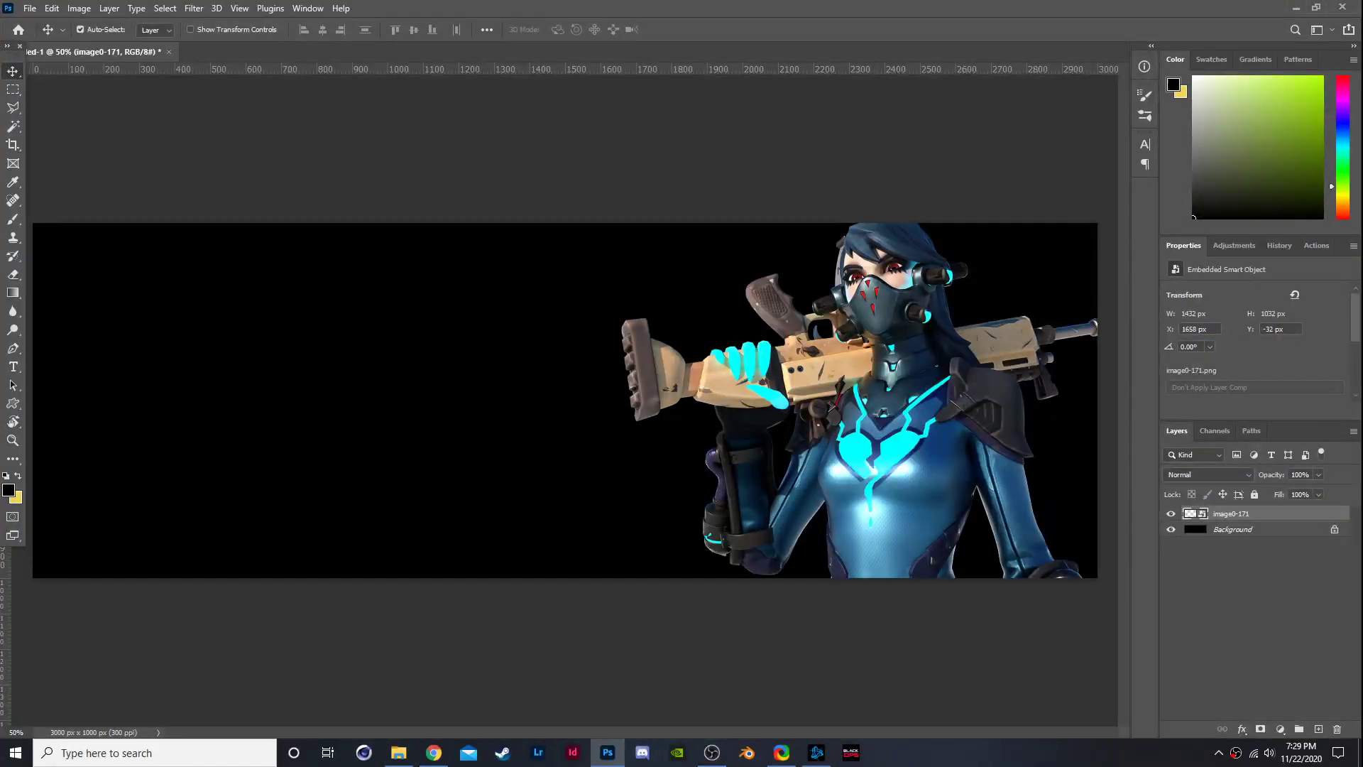
key(super+e)
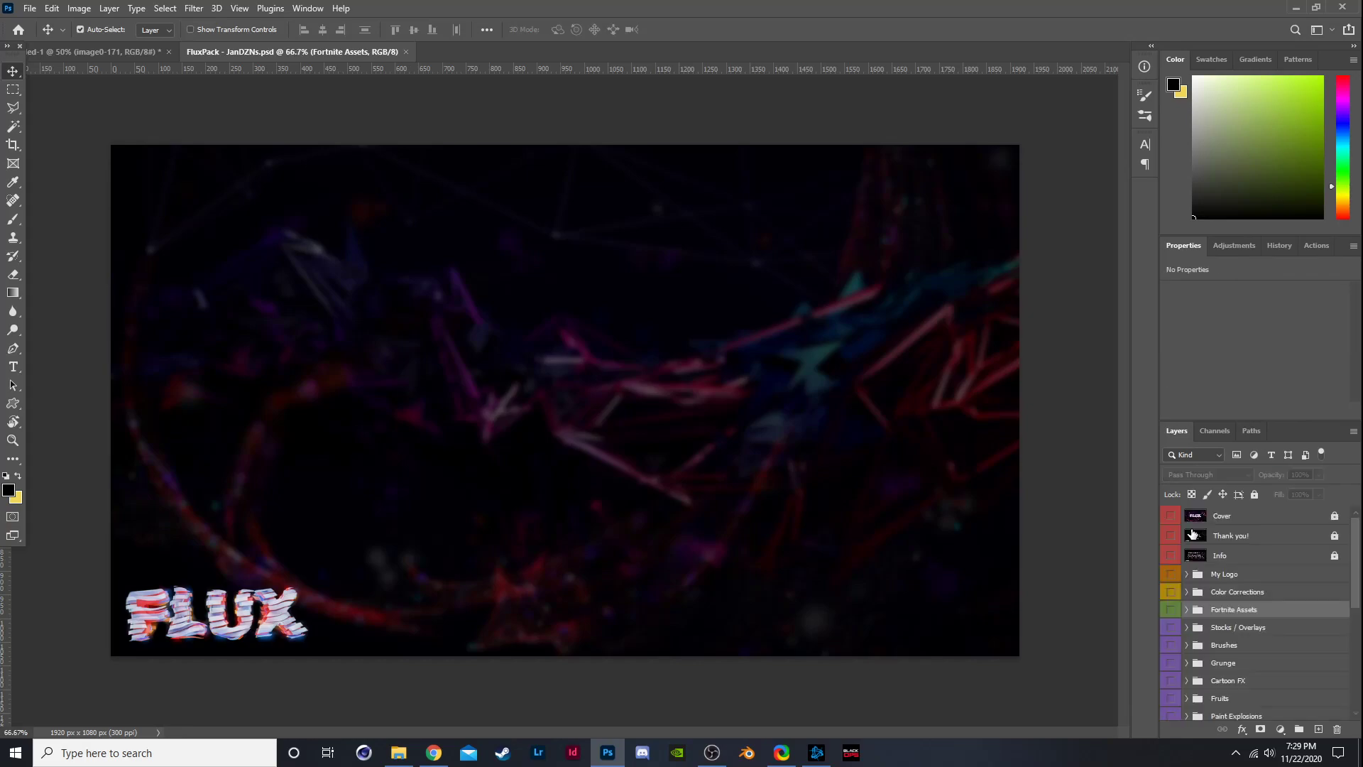
Show and expand the Fortnite Assets group and its Fortnite Wallpapers subgroup.
scroll(1178, 605, down, 1)
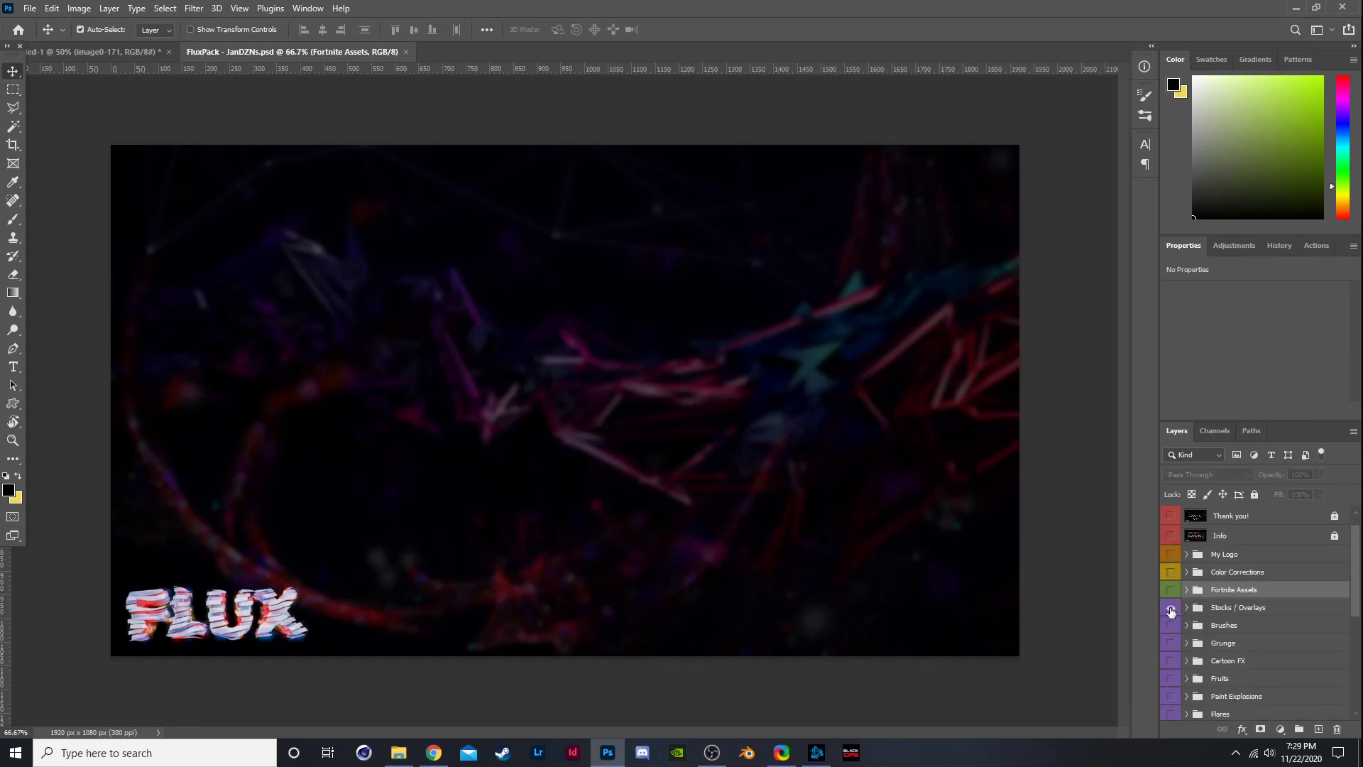
click(1170, 589)
click(1187, 589)
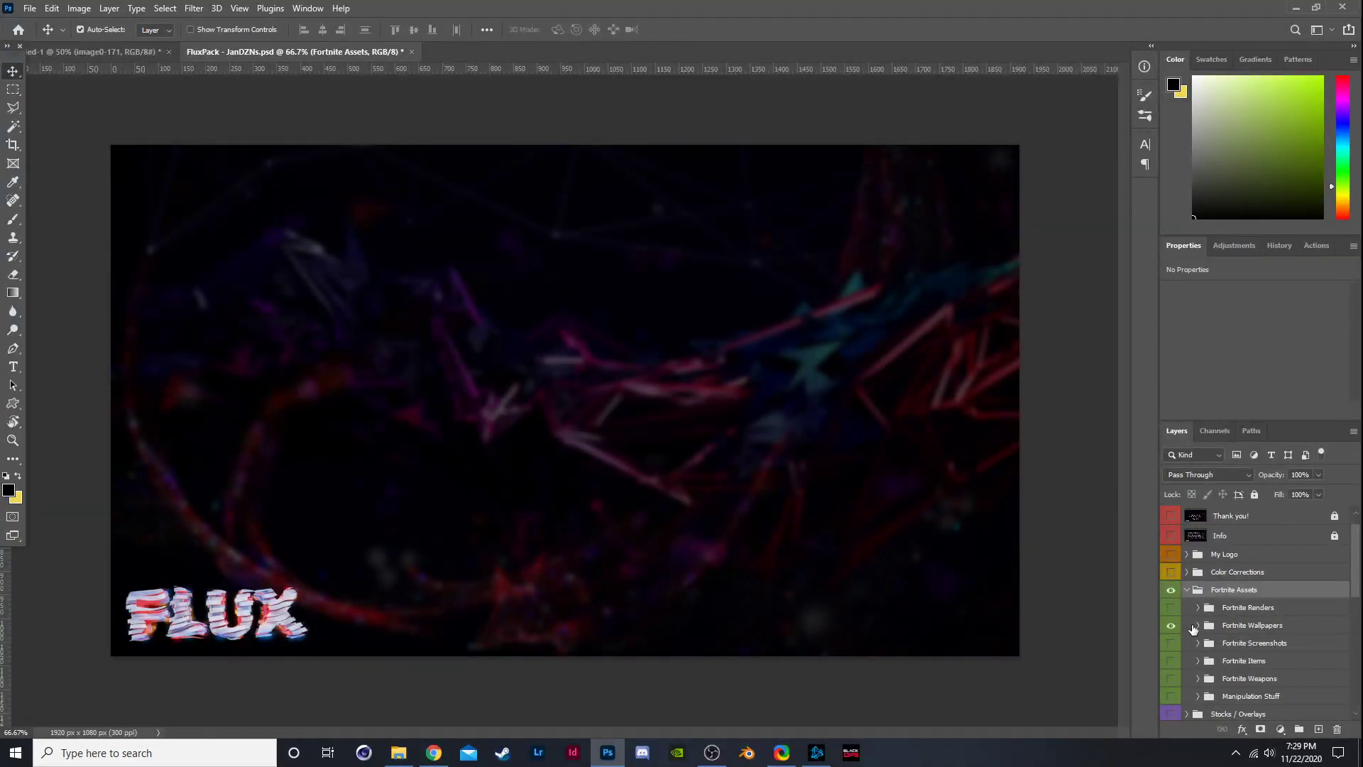
click(1194, 630)
click(1198, 627)
Preview the first wallpapers, including the desert town, treehouse and path-and-signpost scenes.
click(1171, 644)
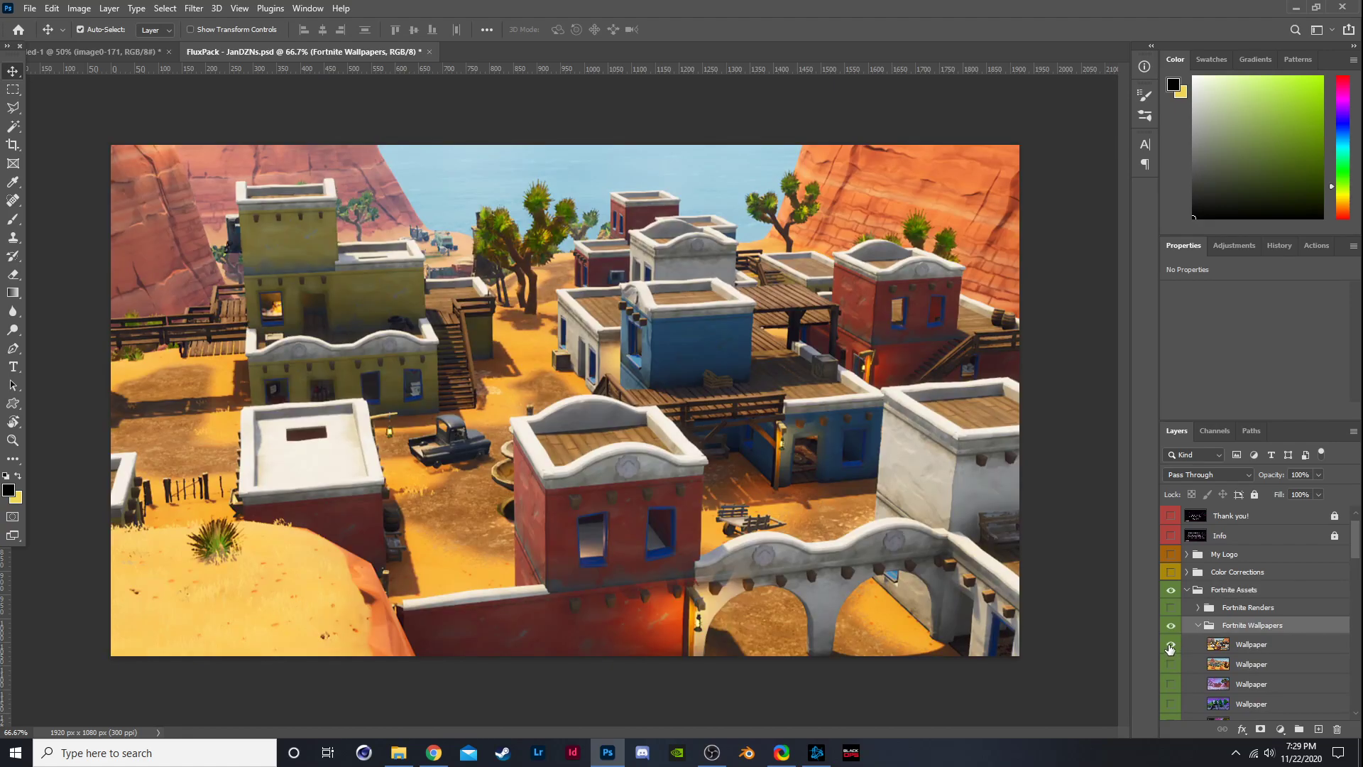
click(1171, 644)
click(1171, 664)
scroll(1175, 642, down, 2)
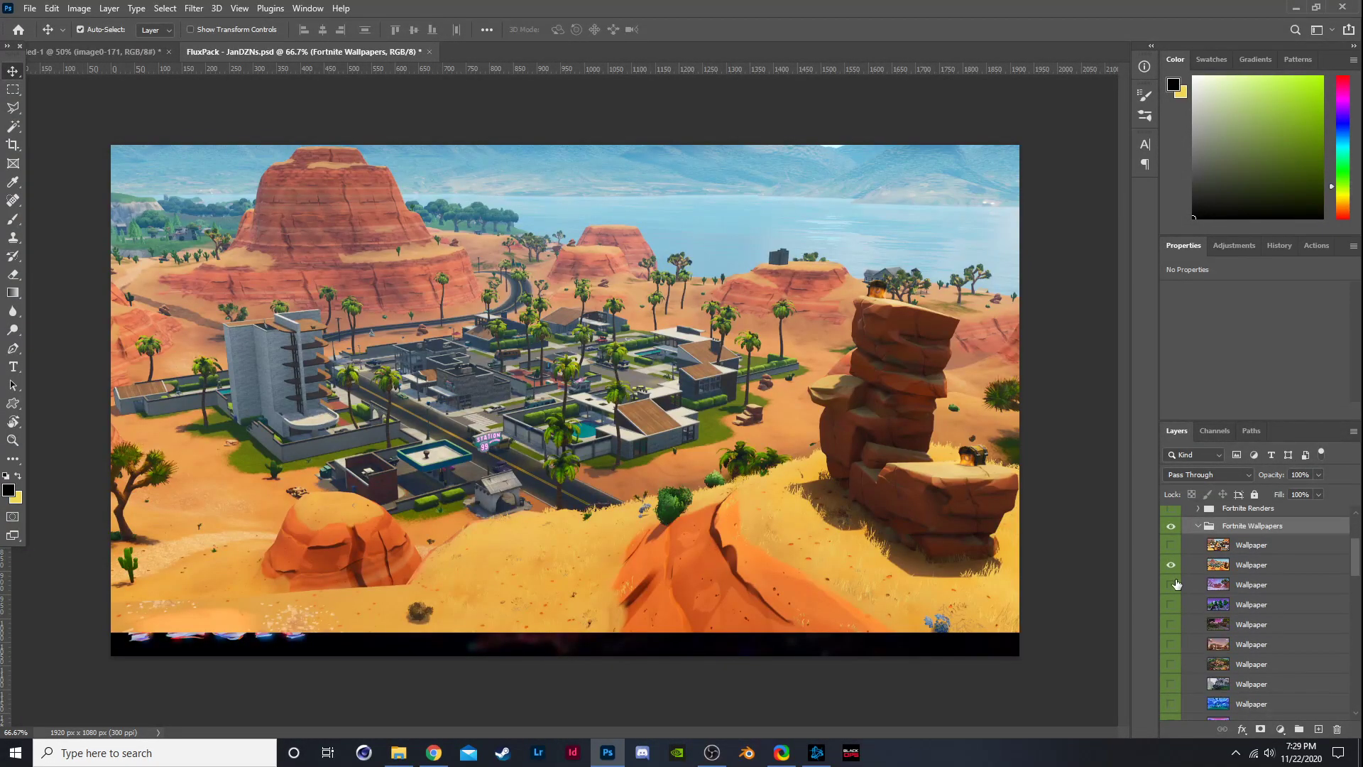
click(1171, 564)
click(1171, 584)
click(1170, 584)
click(1171, 604)
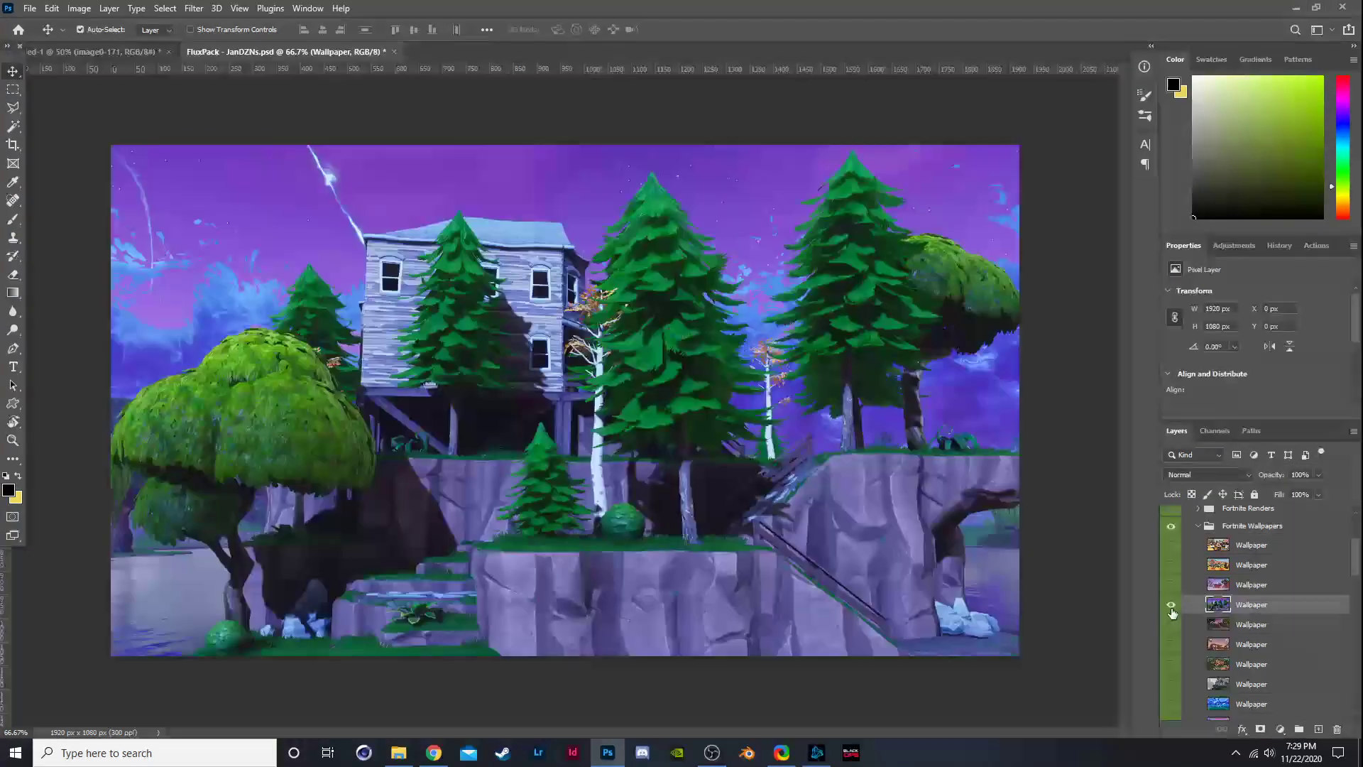
click(1171, 604)
click(1171, 624)
scroll(1172, 599, down, 1)
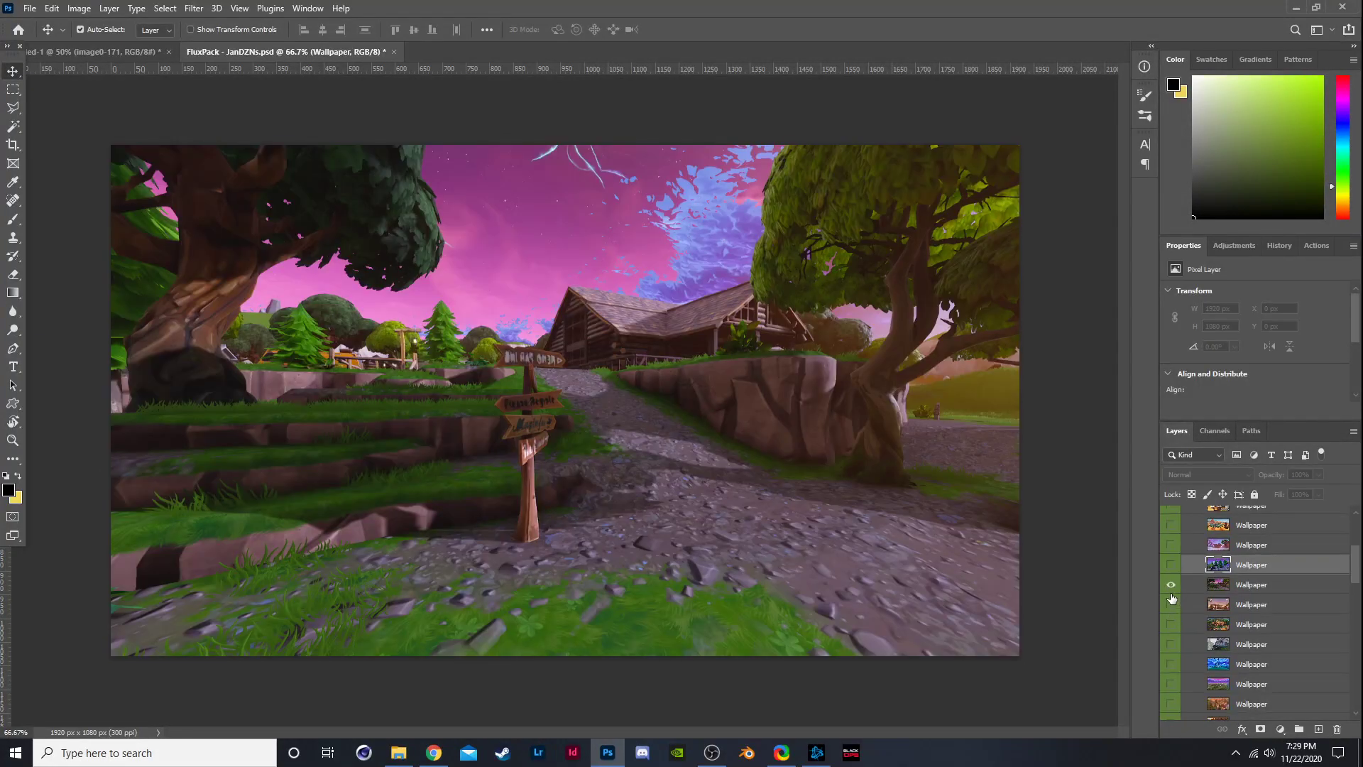
Preview the Truck'n Oasis, pyramids and blue statue wallpapers.
click(1170, 584)
click(1171, 604)
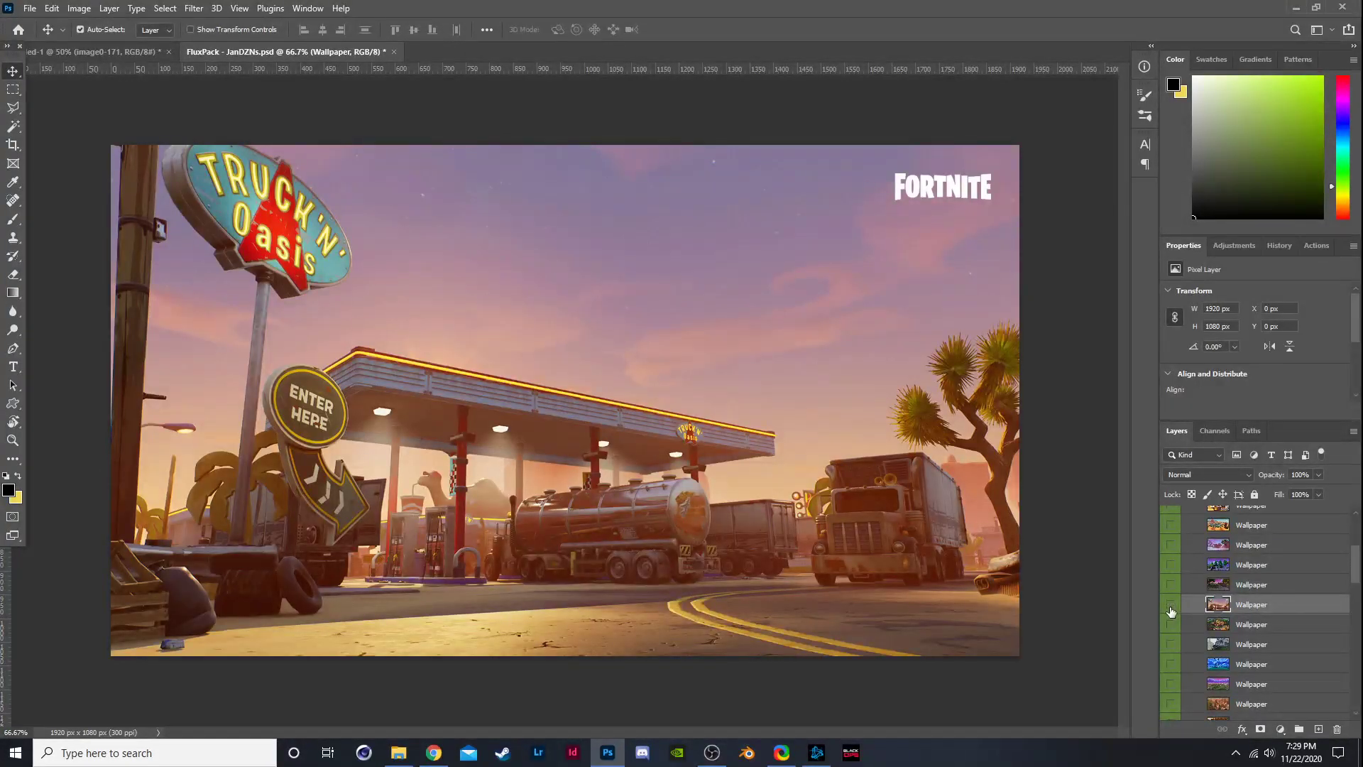
click(1171, 605)
click(1170, 624)
scroll(1175, 581, down, 2)
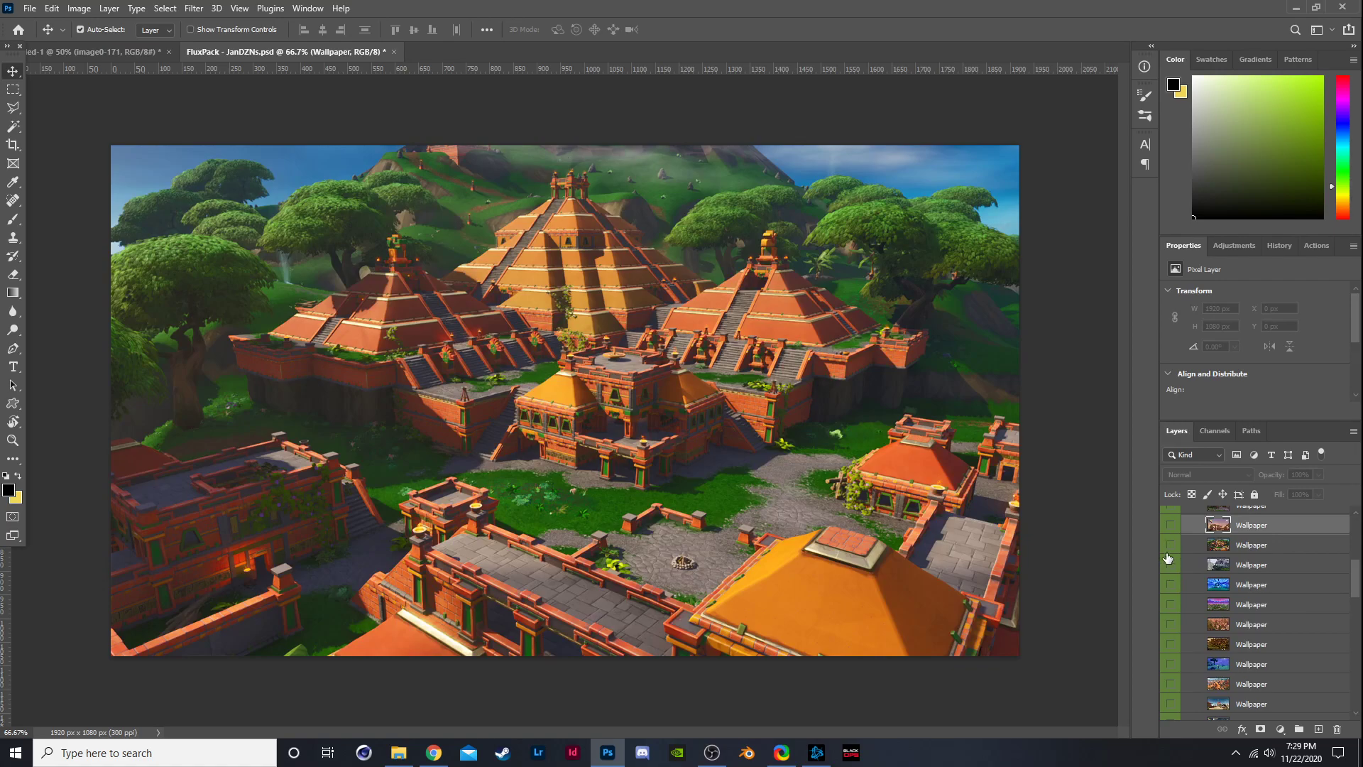
click(1169, 544)
click(1169, 564)
click(1169, 564)
click(1170, 584)
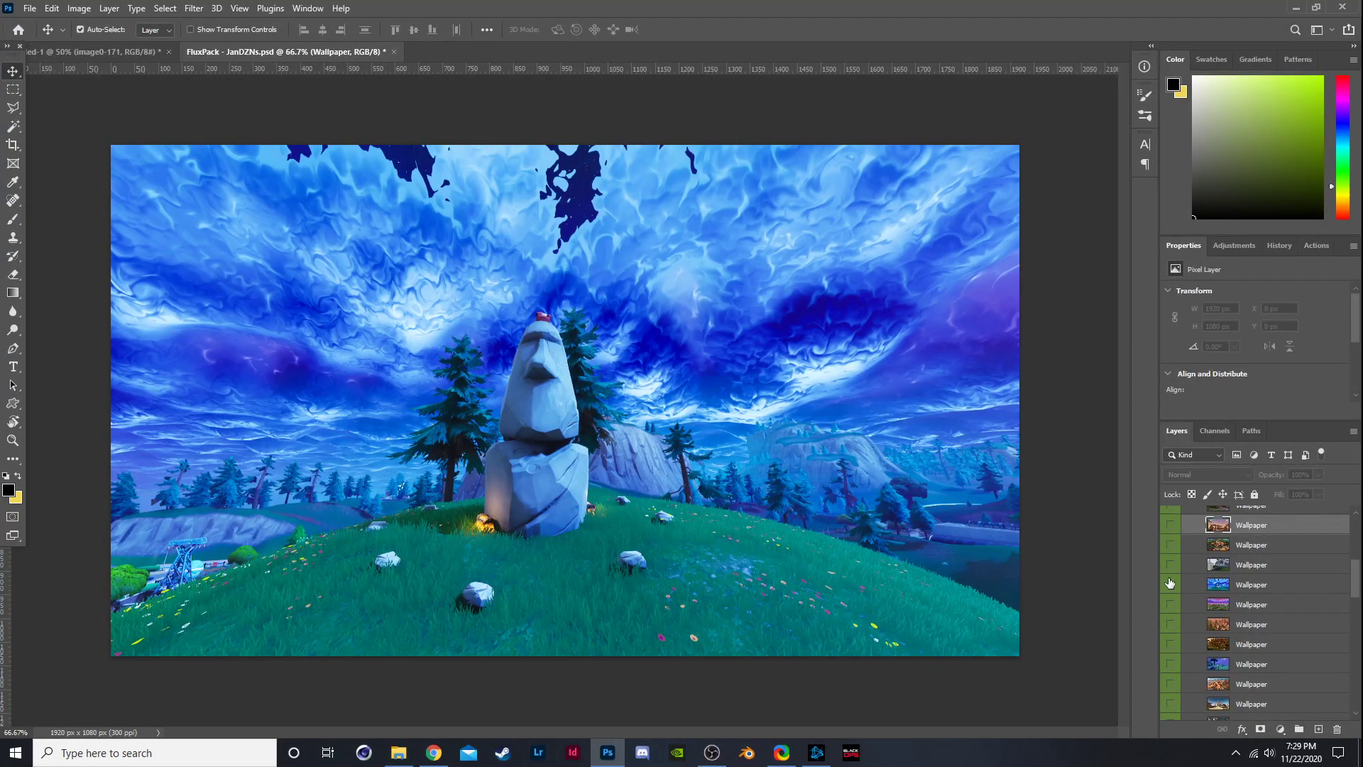
Show the purple-sky forest wallpaper and select its Wallpaper layer.
click(1170, 584)
click(1171, 605)
scroll(1172, 581, down, 1)
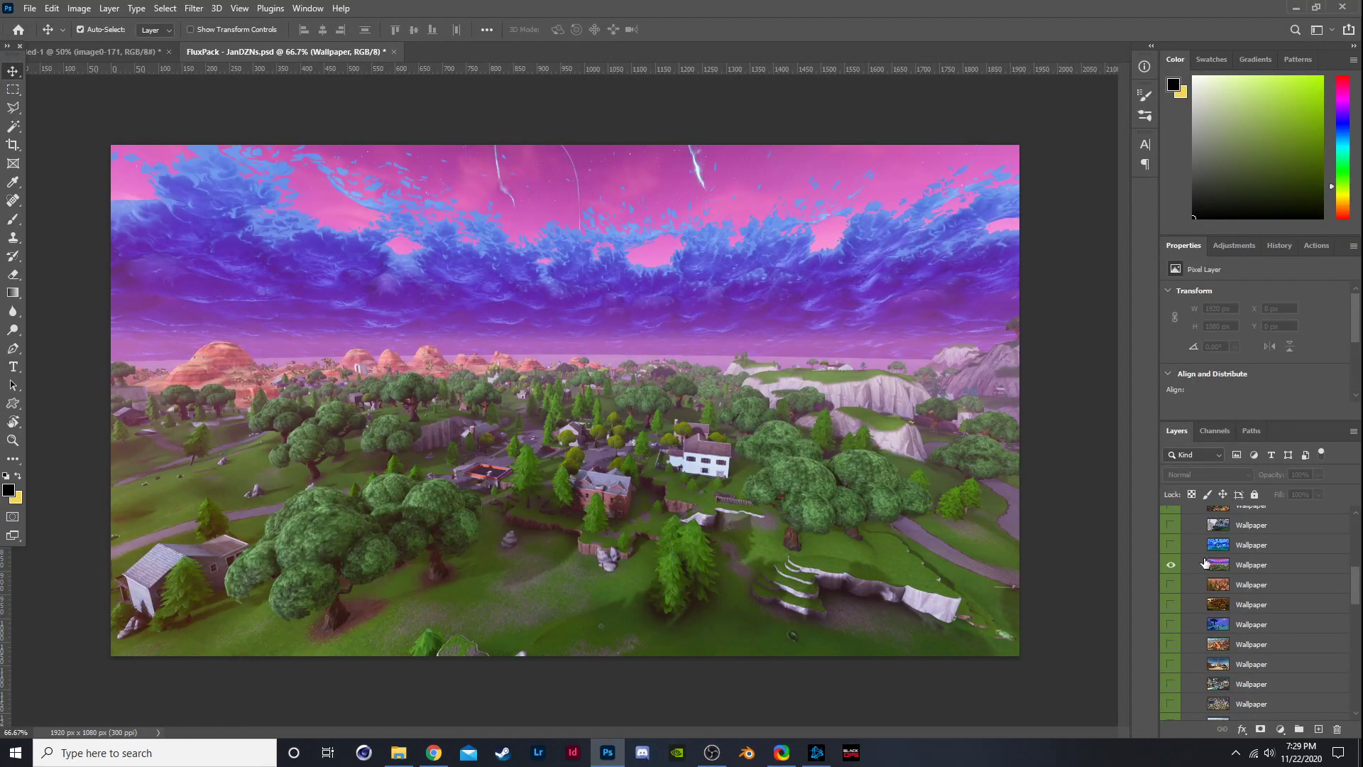
click(1248, 567)
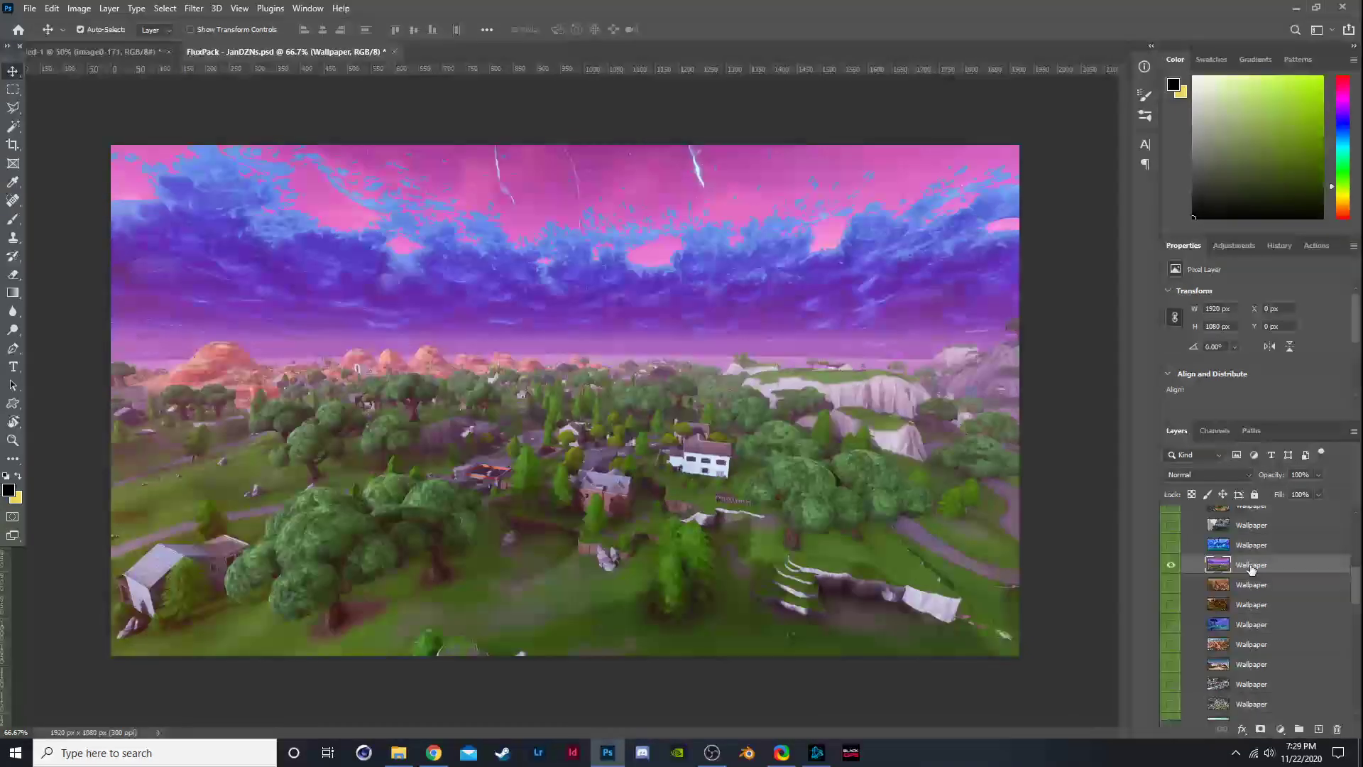
Copy the Wallpaper layer into the banner and place it beneath the image0-171 render.
drag(1250, 568, 736, 433)
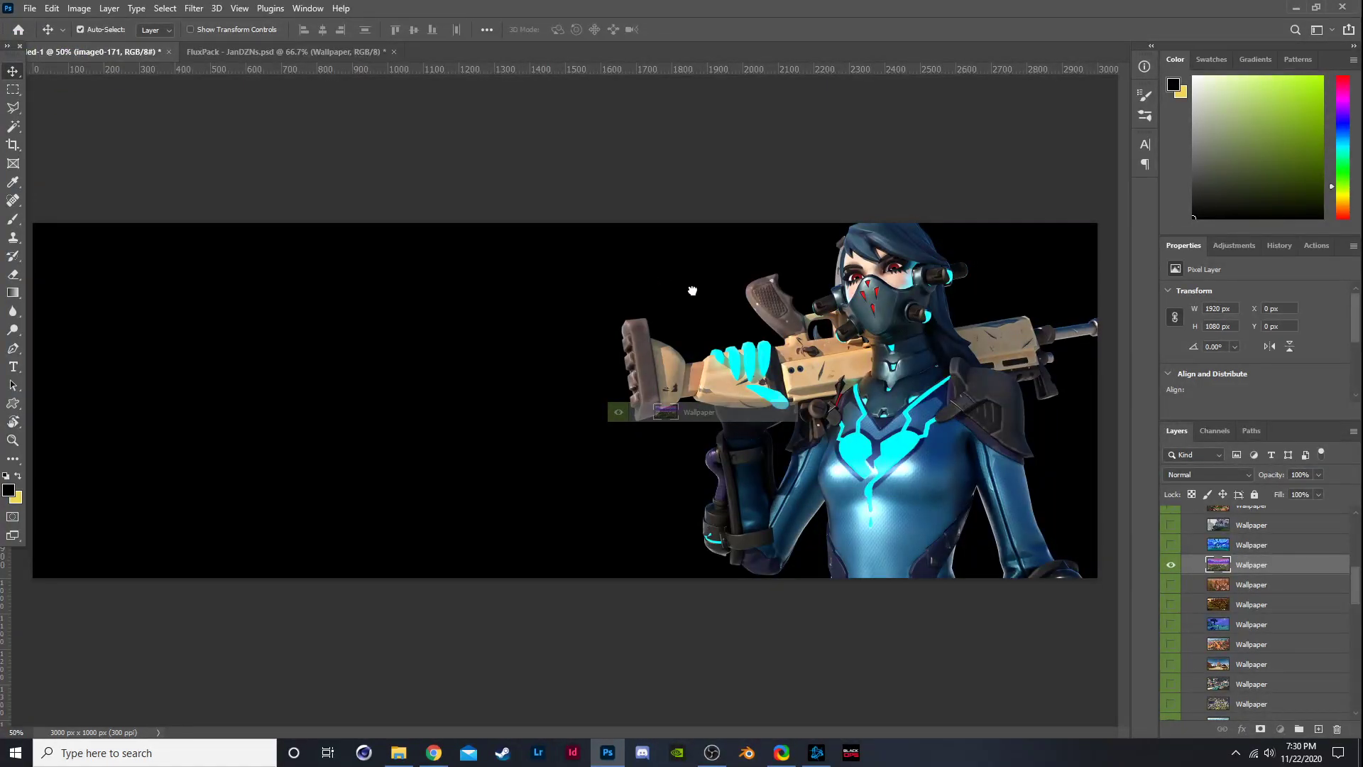
drag(692, 291, 694, 294)
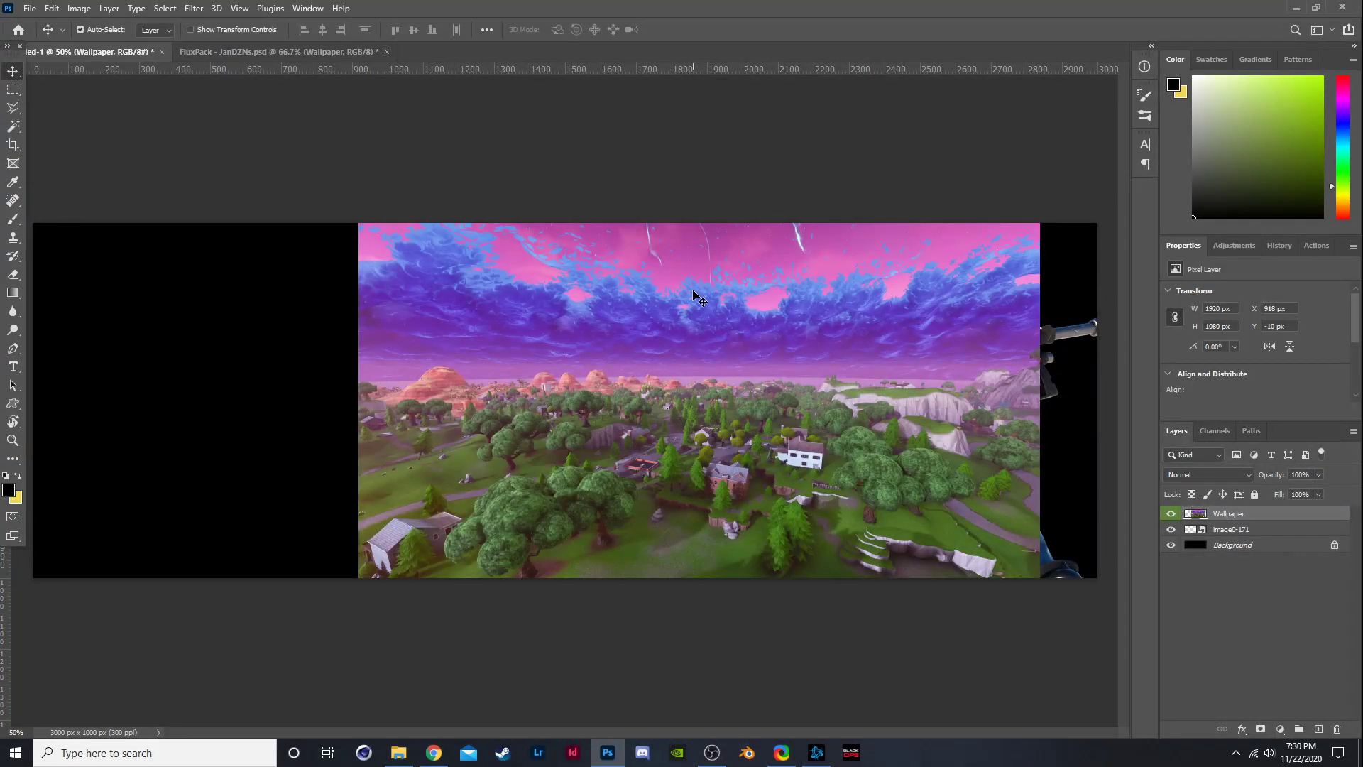
drag(1244, 519, 1243, 538)
Stretch the wallpaper to both canvas edges, raise it to reframe the scene, and fit the view.
key(ctrl+t)
key(ctrl+minus)
key(ctrl+minus)
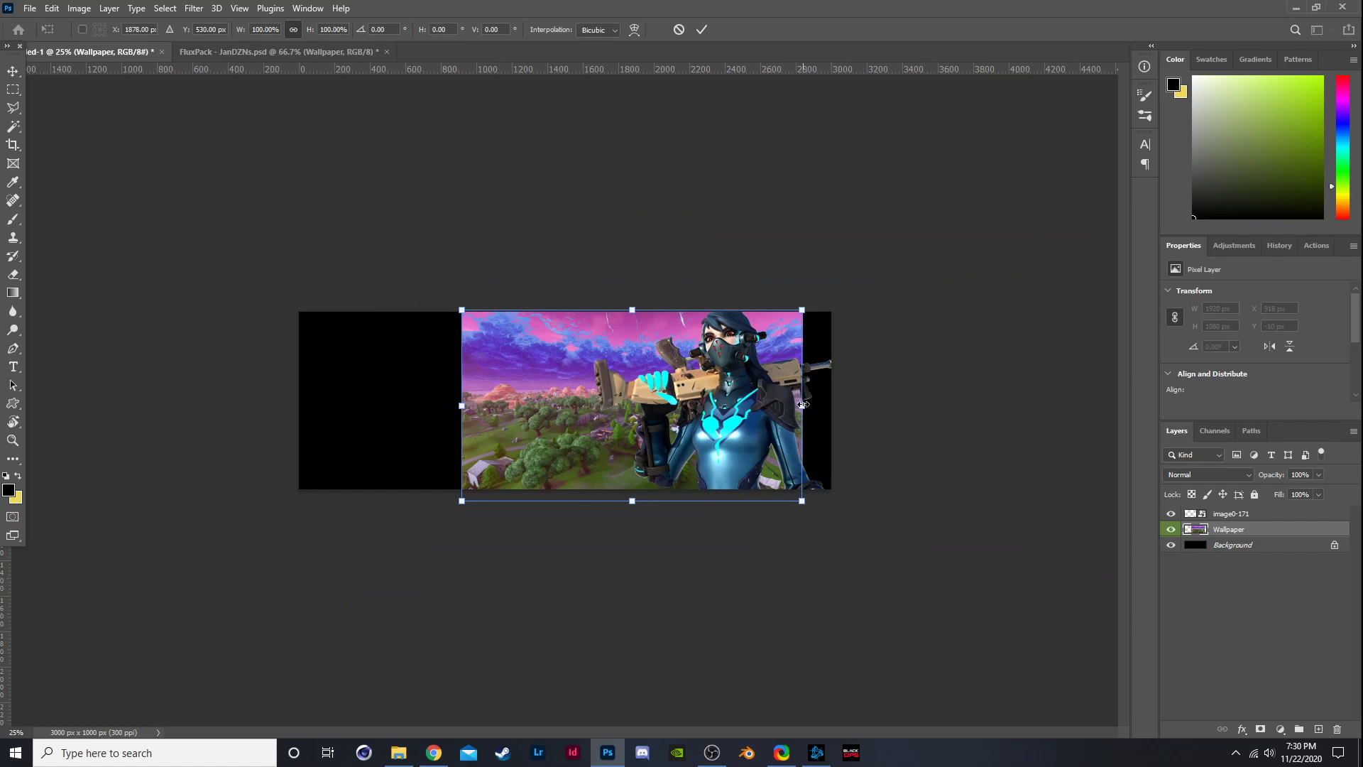
drag(802, 405, 832, 405)
drag(454, 408, 299, 403)
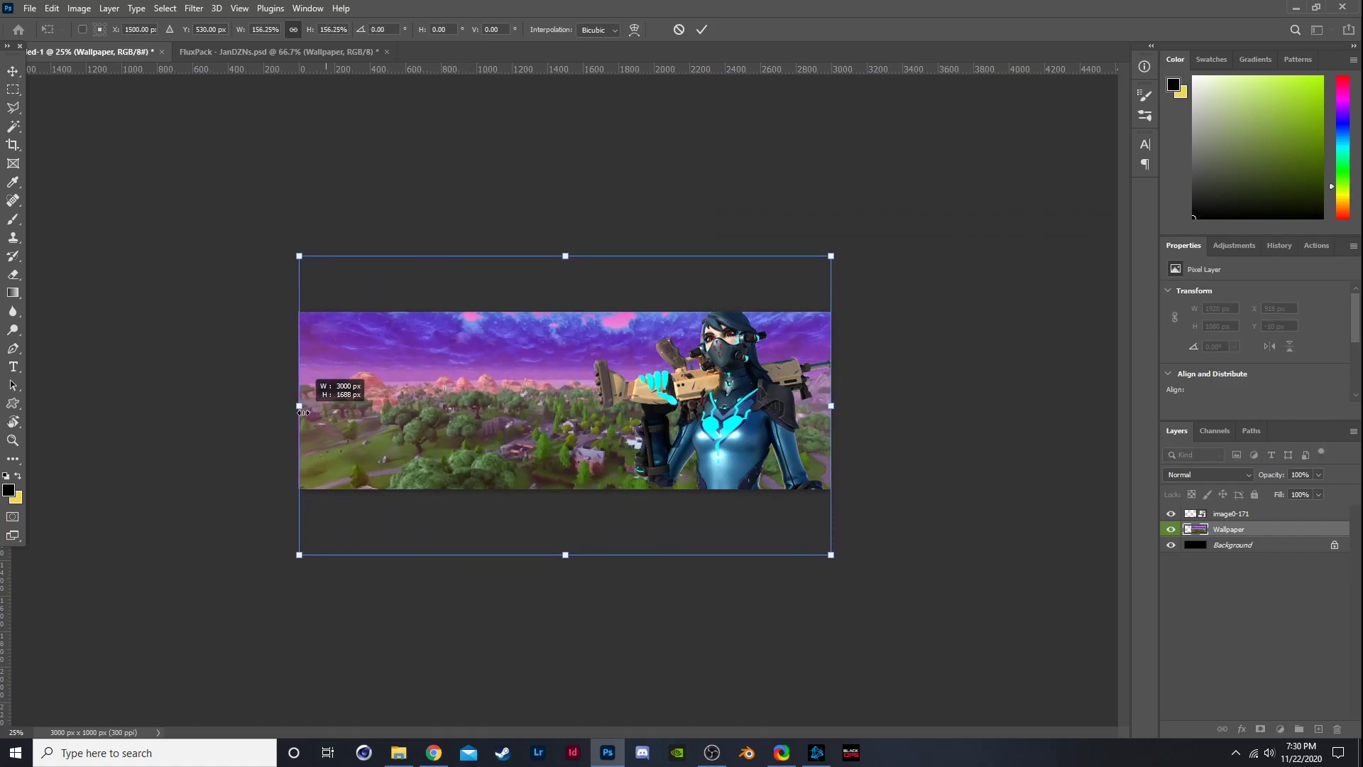
drag(455, 413, 455, 456)
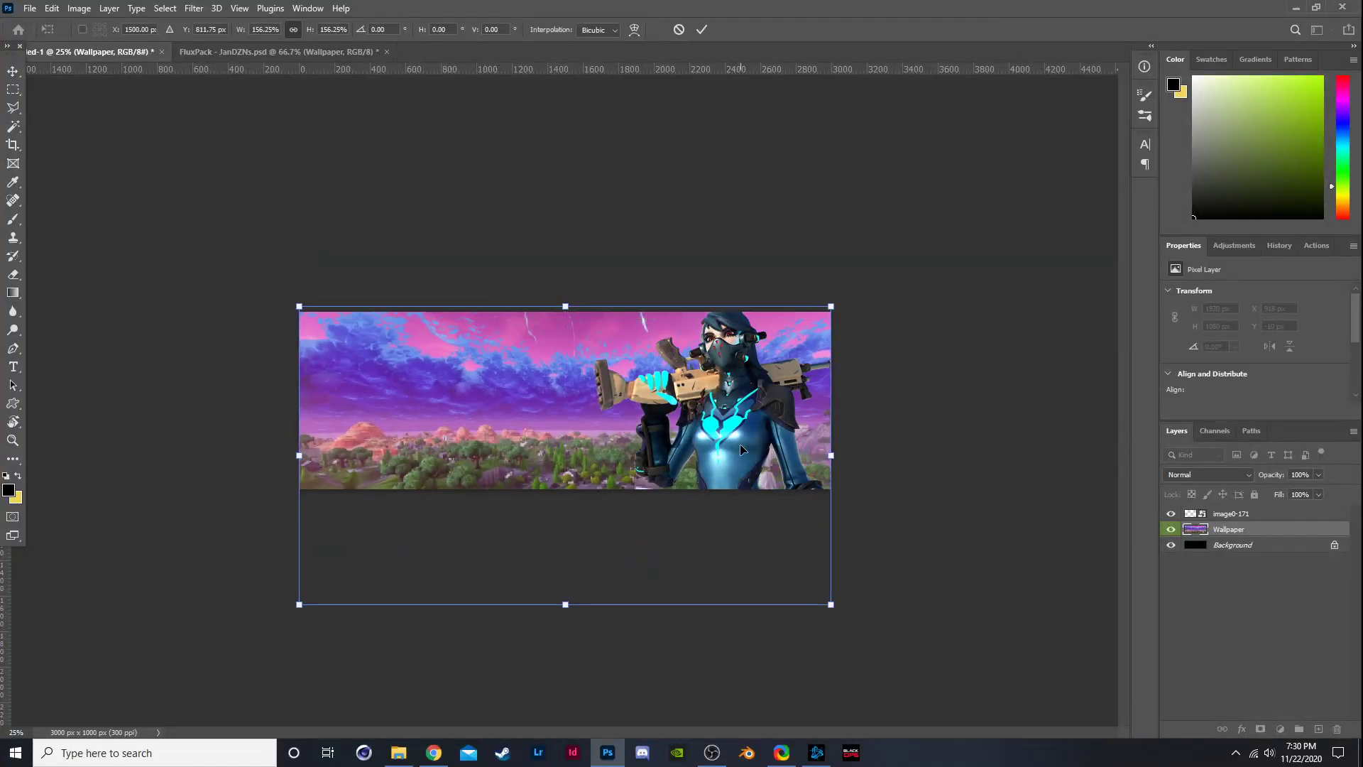
drag(744, 450, 746, 420)
key(Return)
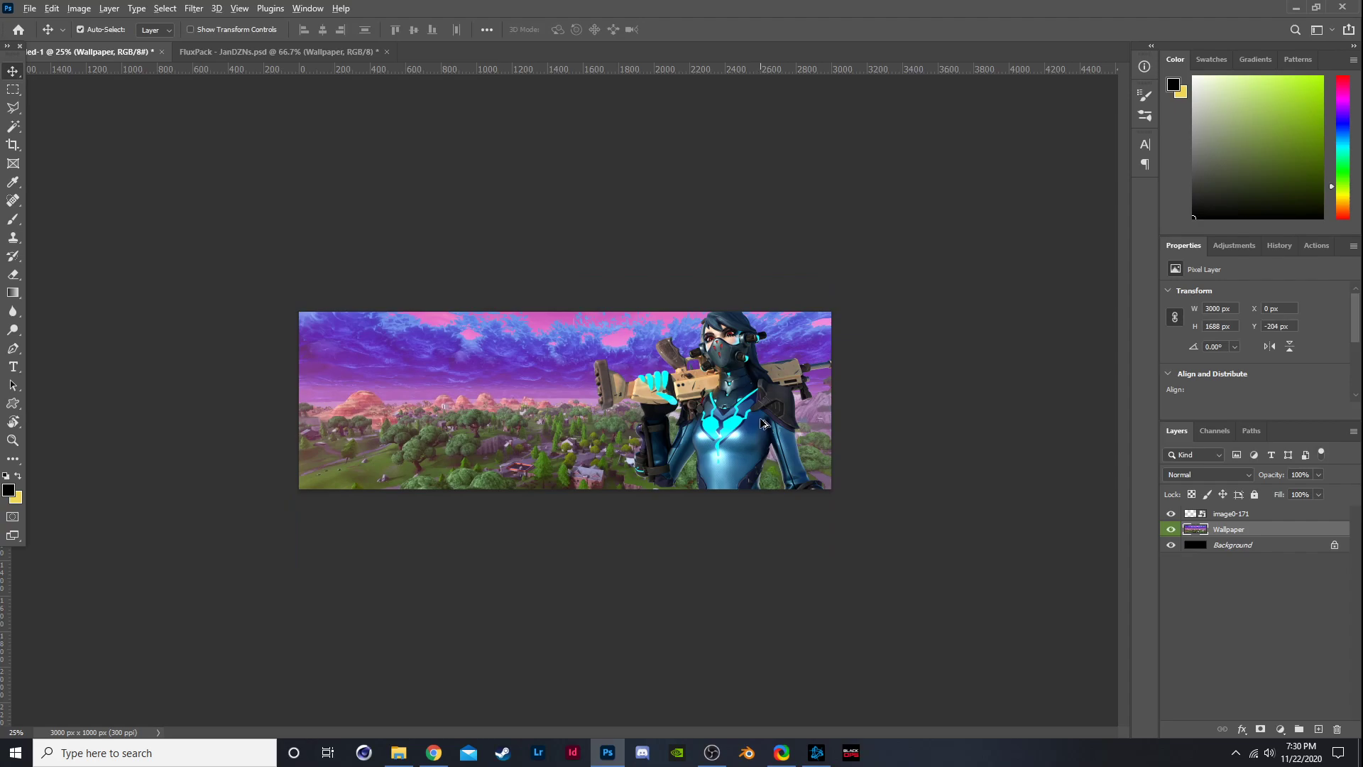
key(ctrl+0)
key(ctrl+minus)
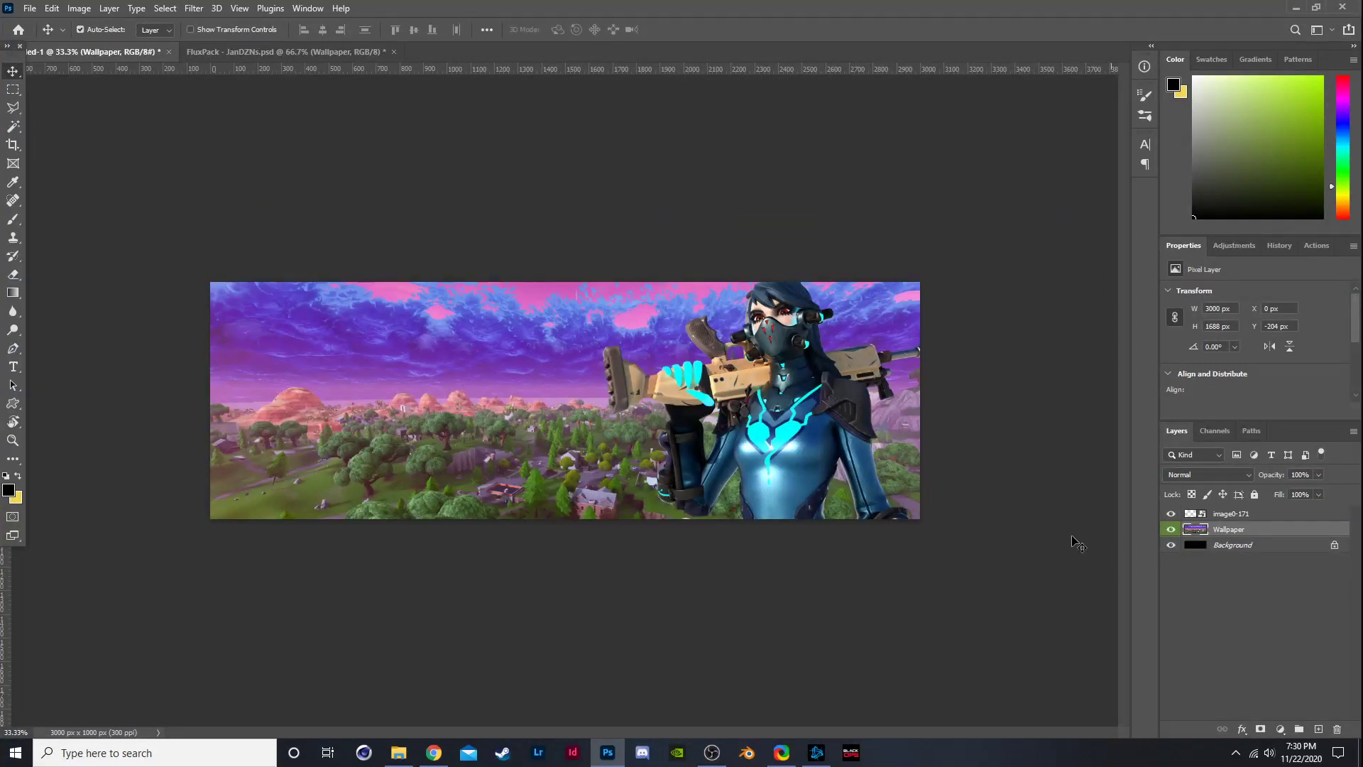
Add a Hue/Saturation adjustment that drains all colour from the wallpaper.
click(1281, 729)
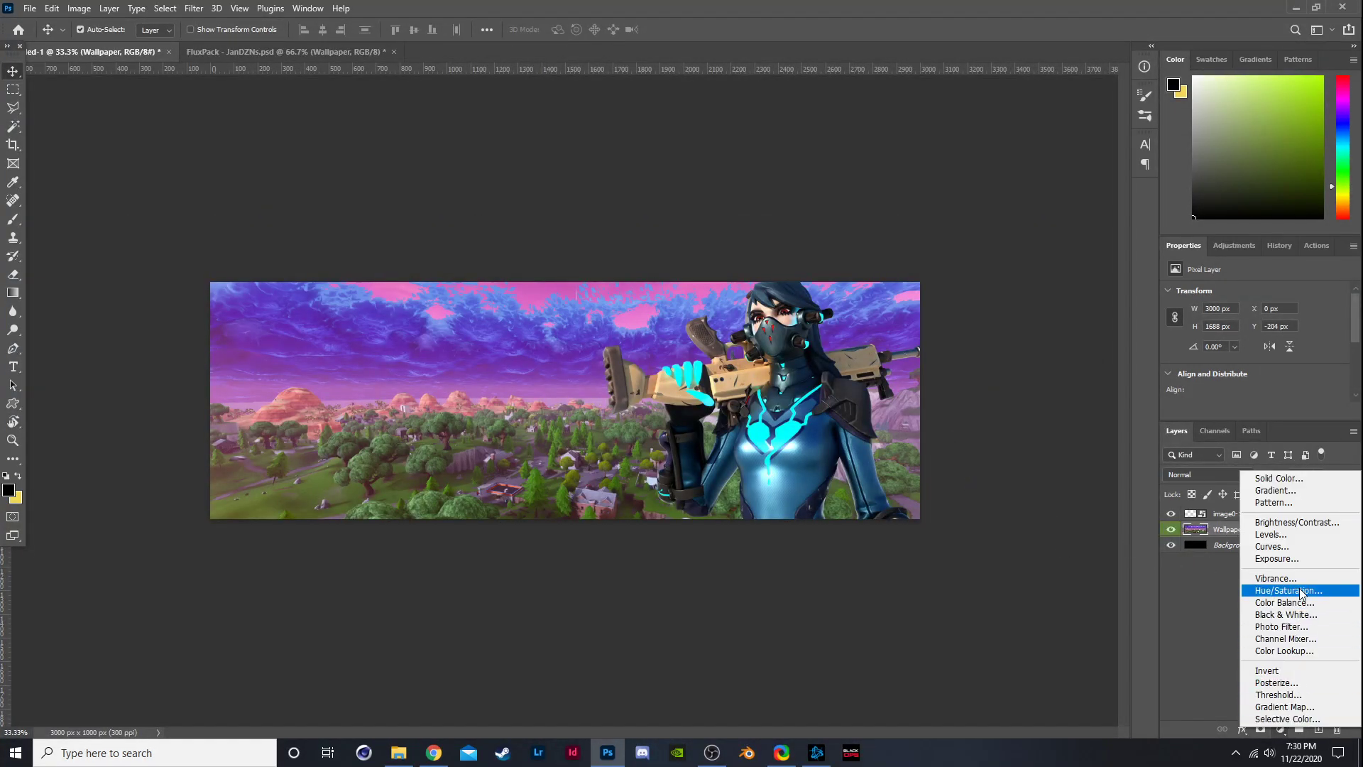
click(1292, 591)
drag(1255, 374, 1122, 365)
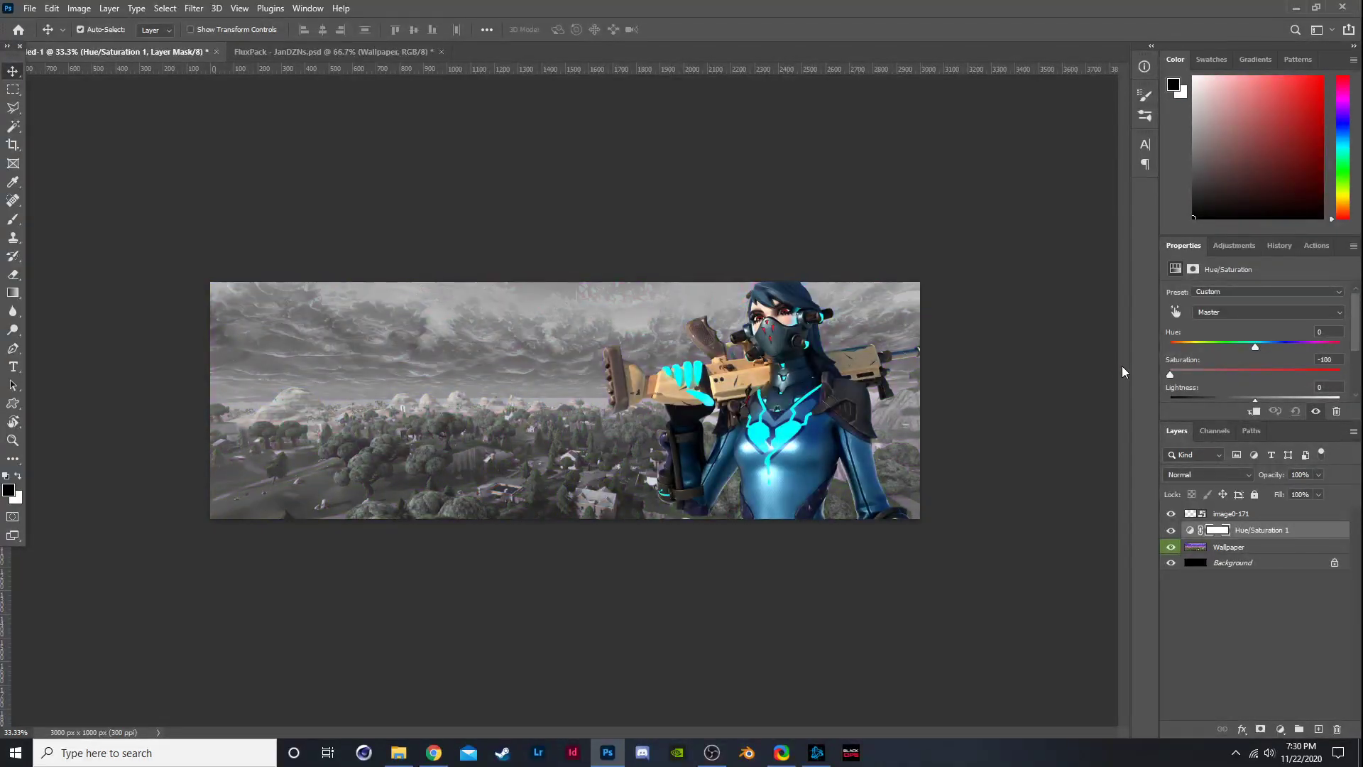
Add a Gradient Fill layer at an angle near 0° with a larger scale.
click(1280, 729)
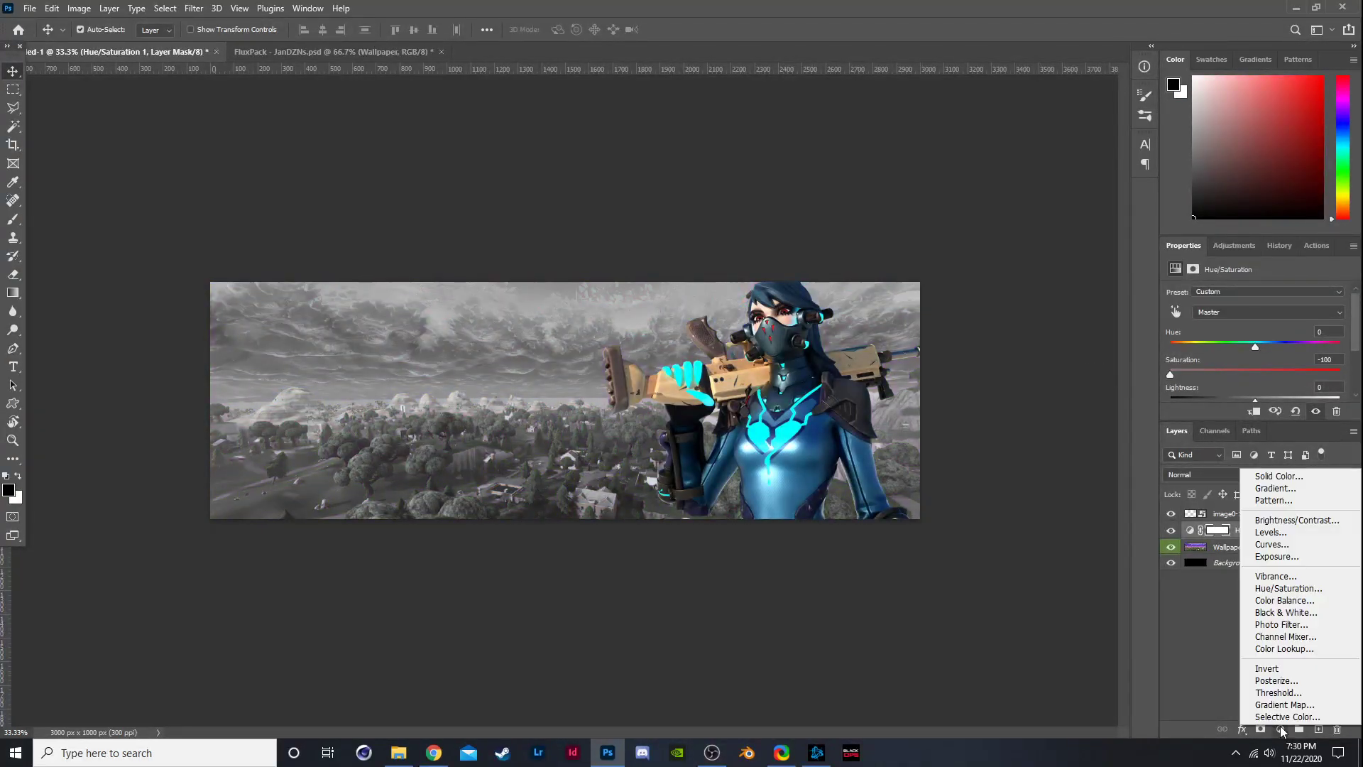
click(1271, 491)
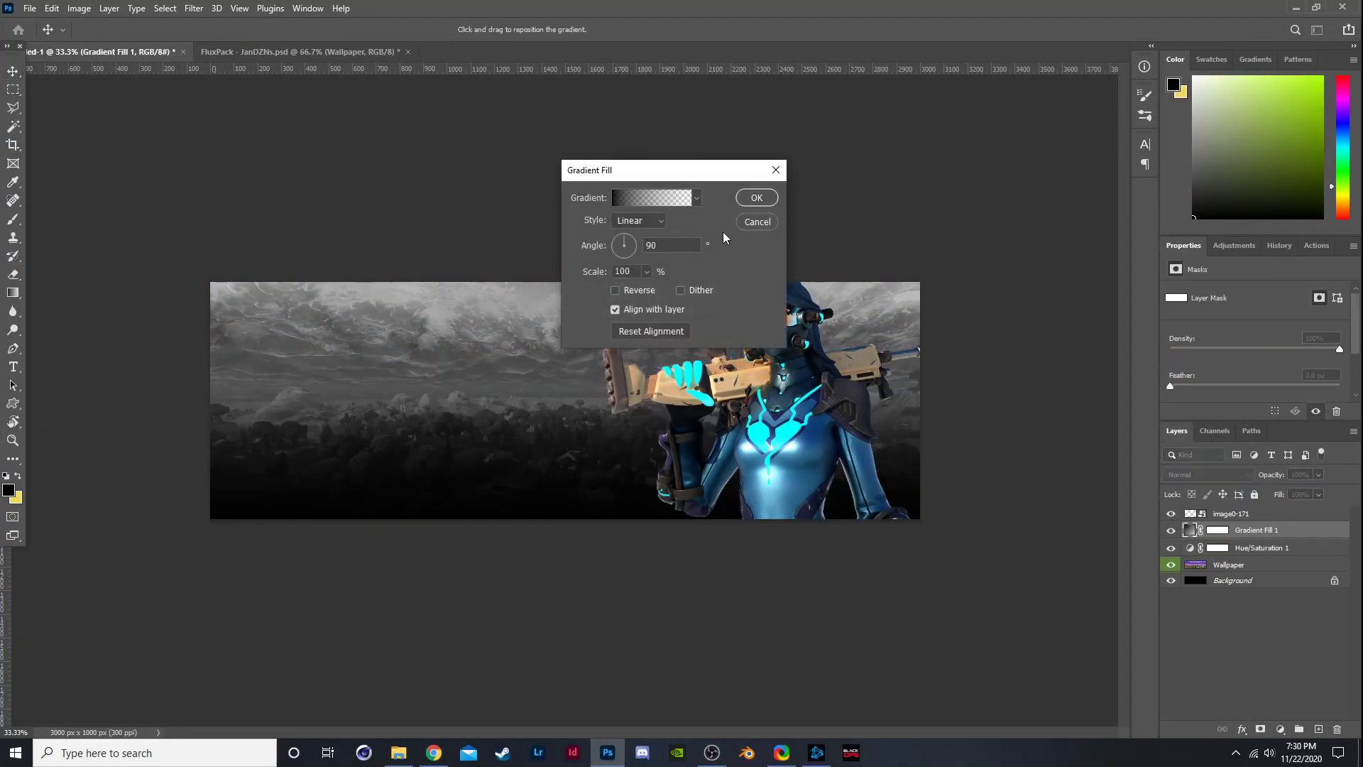
drag(631, 261, 646, 246)
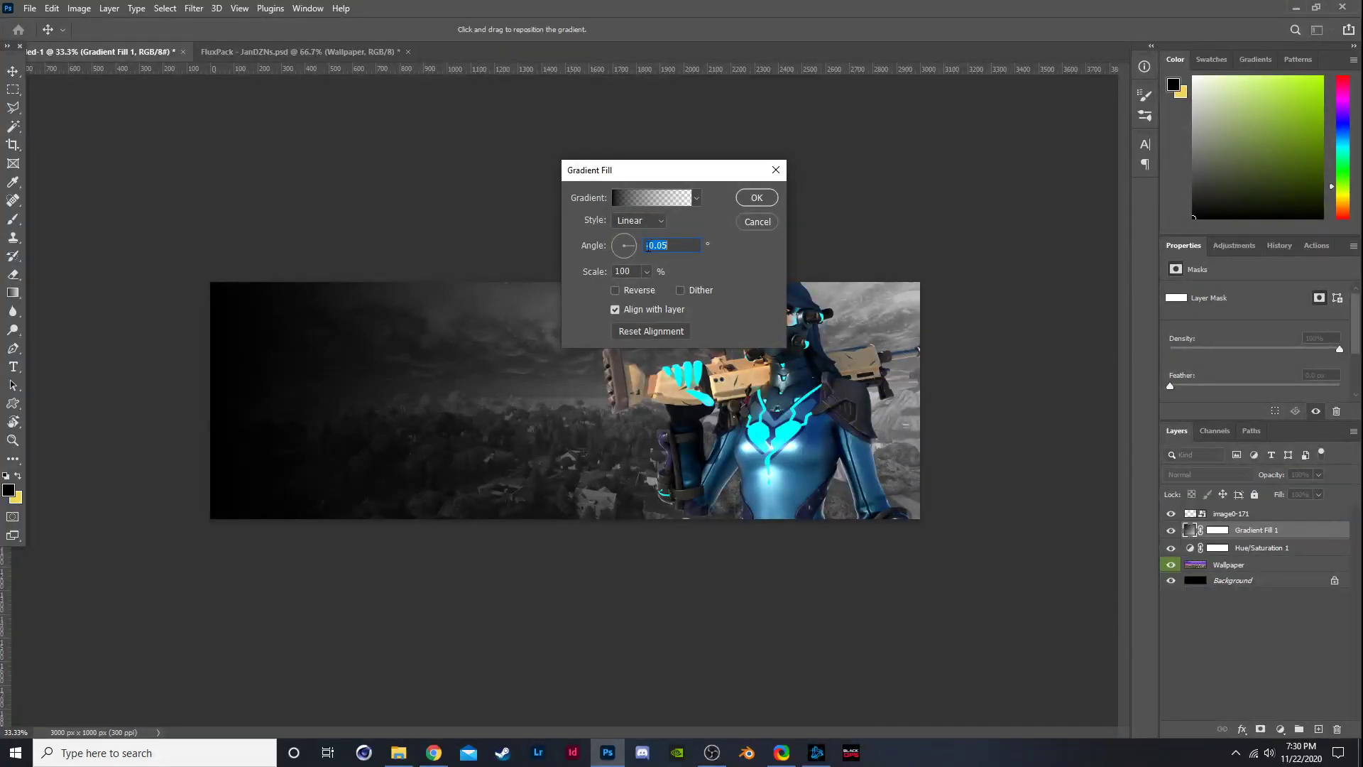
click(646, 271)
drag(672, 291, 653, 286)
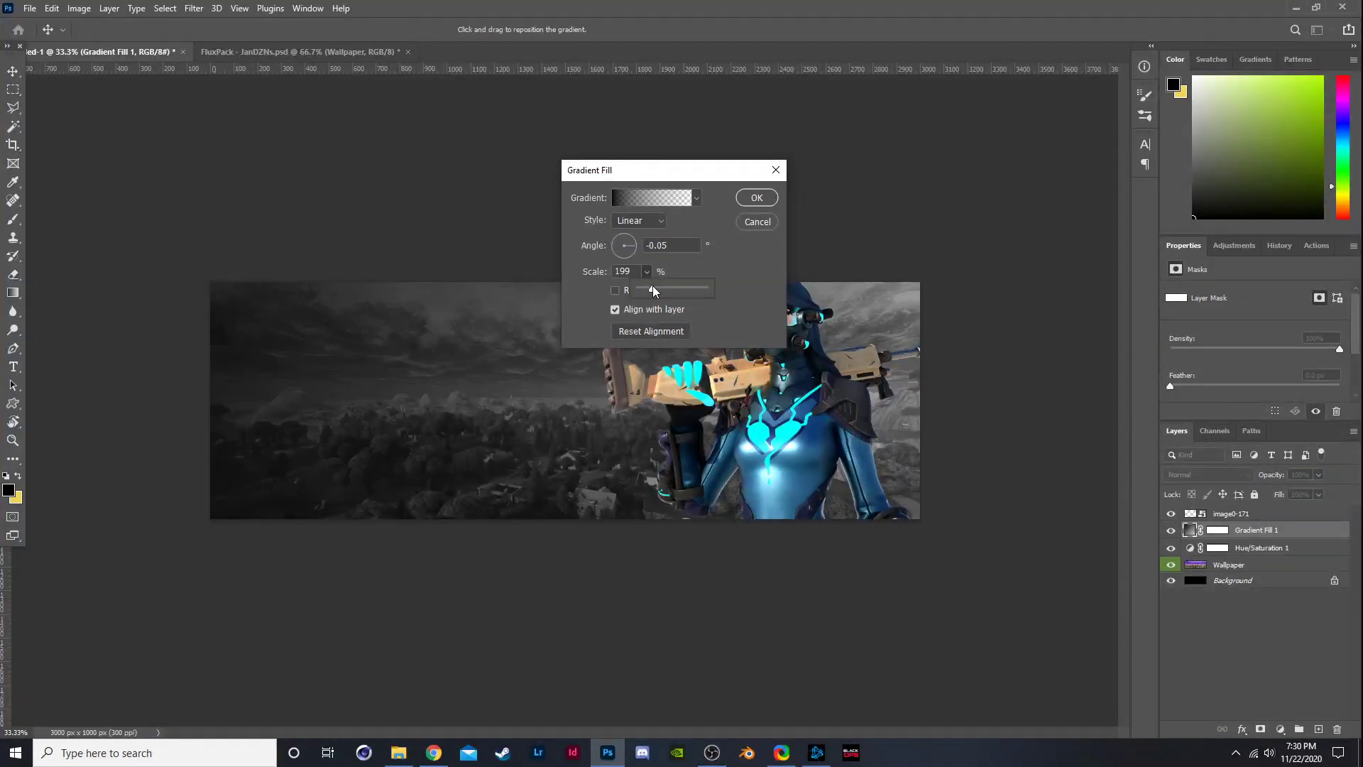
click(754, 198)
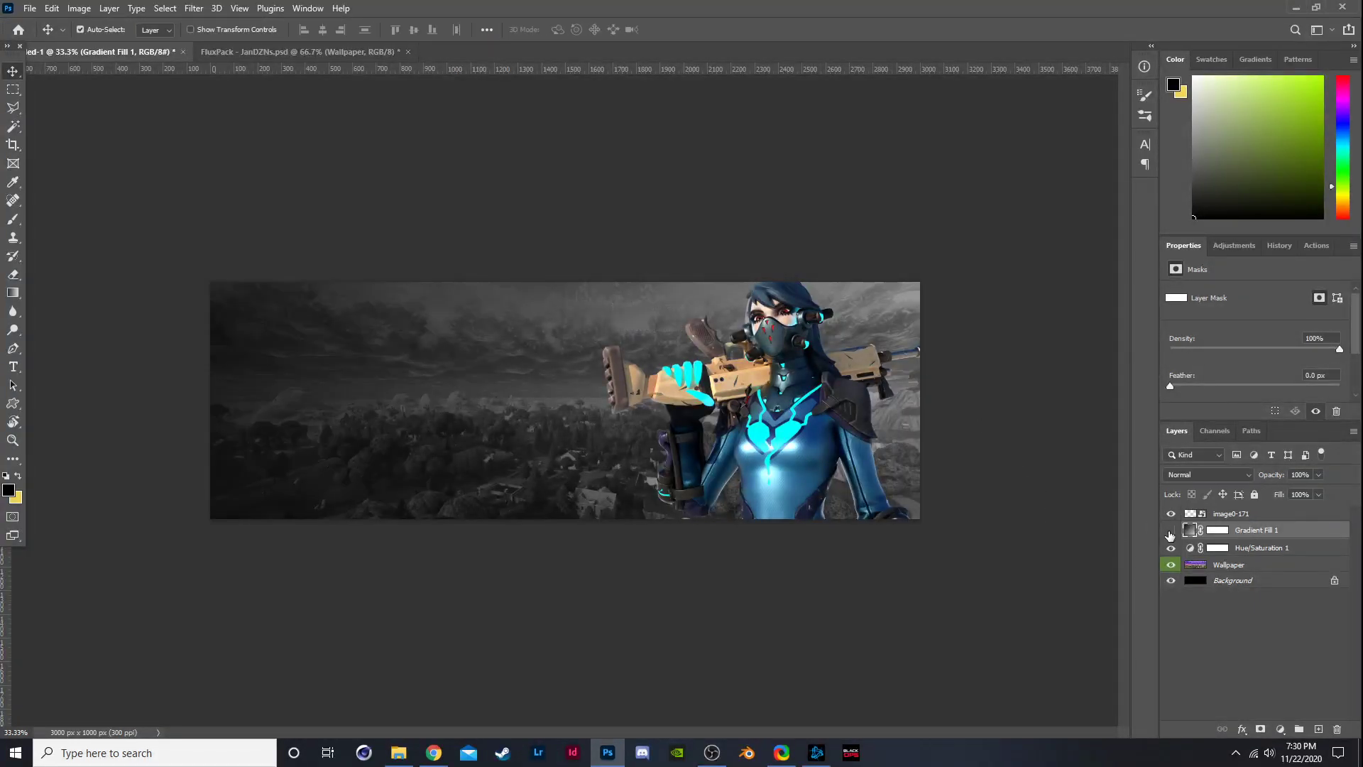
click(1170, 532)
click(1170, 533)
Rasterize Gradient Fill 1 after the transform attempt fails on the fill layer.
key(ctrl+t)
click(700, 288)
right_click(1270, 539)
click(1164, 335)
right_click(1242, 526)
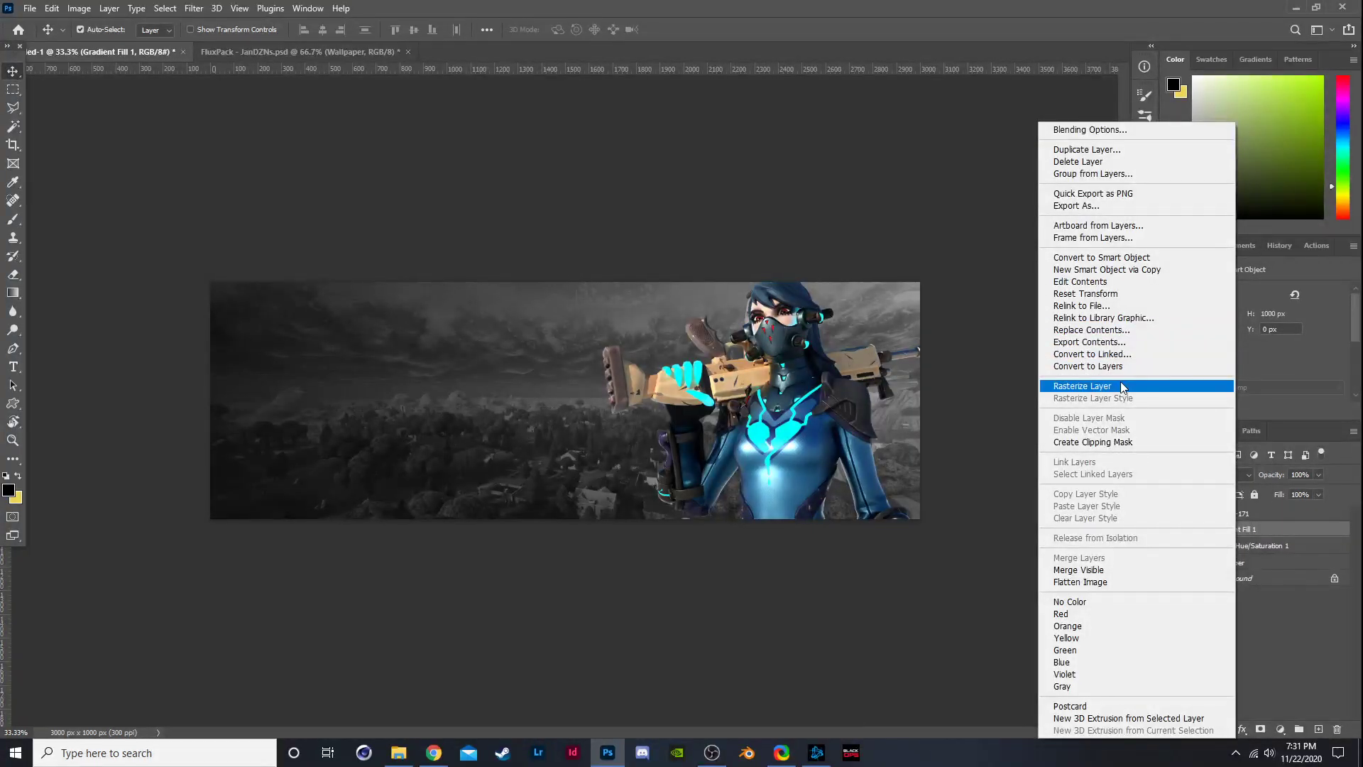
click(1107, 384)
Narrow the rasterized gradient layer to 2187 px wide.
key(ctrl+t)
drag(920, 400, 838, 389)
key(ctrl+z)
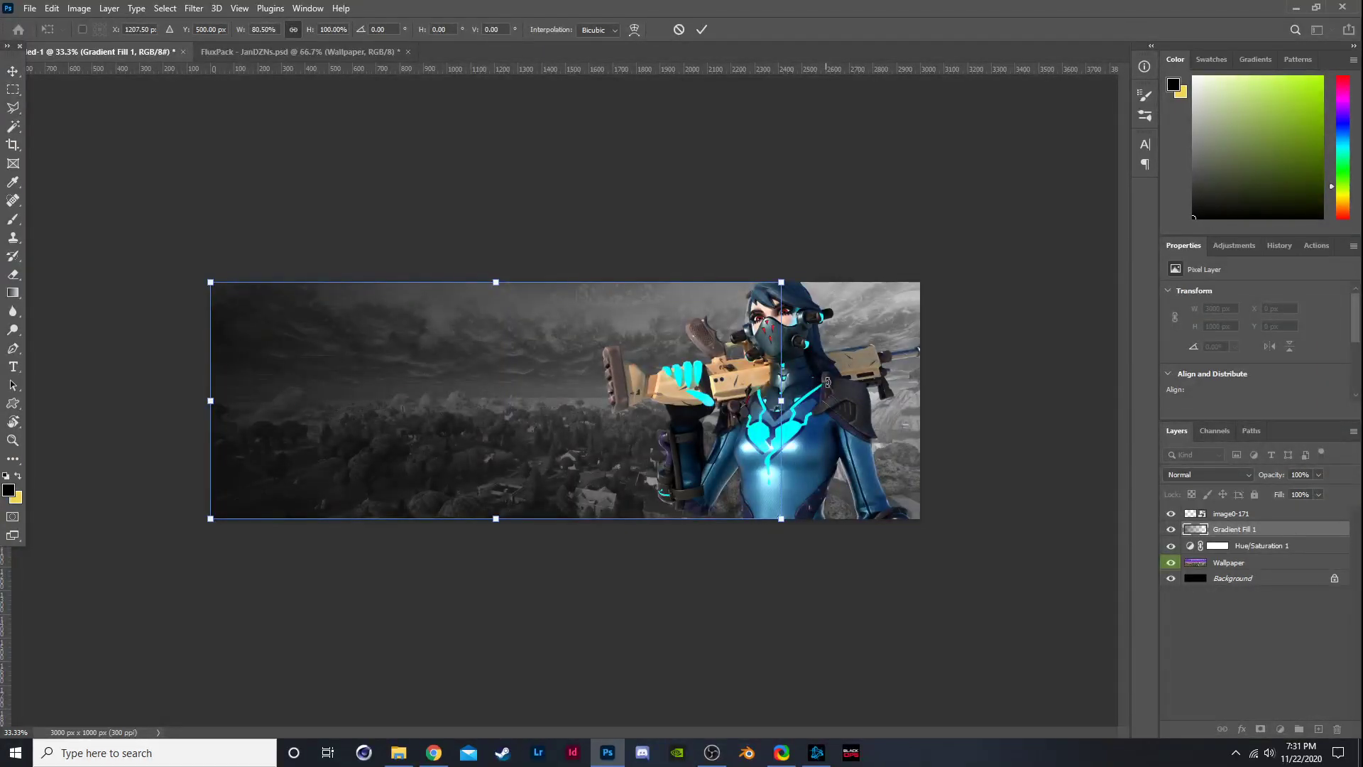
key(Return)
click(1170, 530)
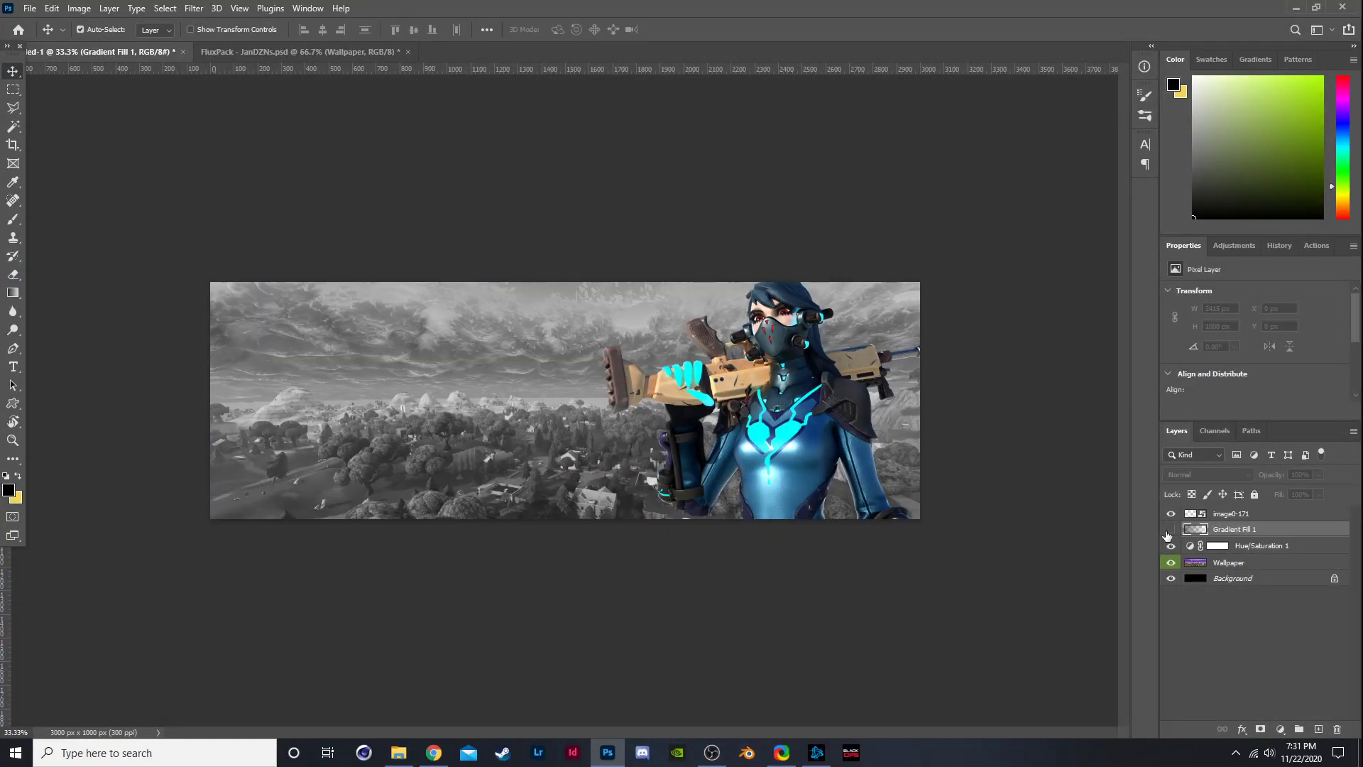
click(1170, 529)
key(ctrl+plus)
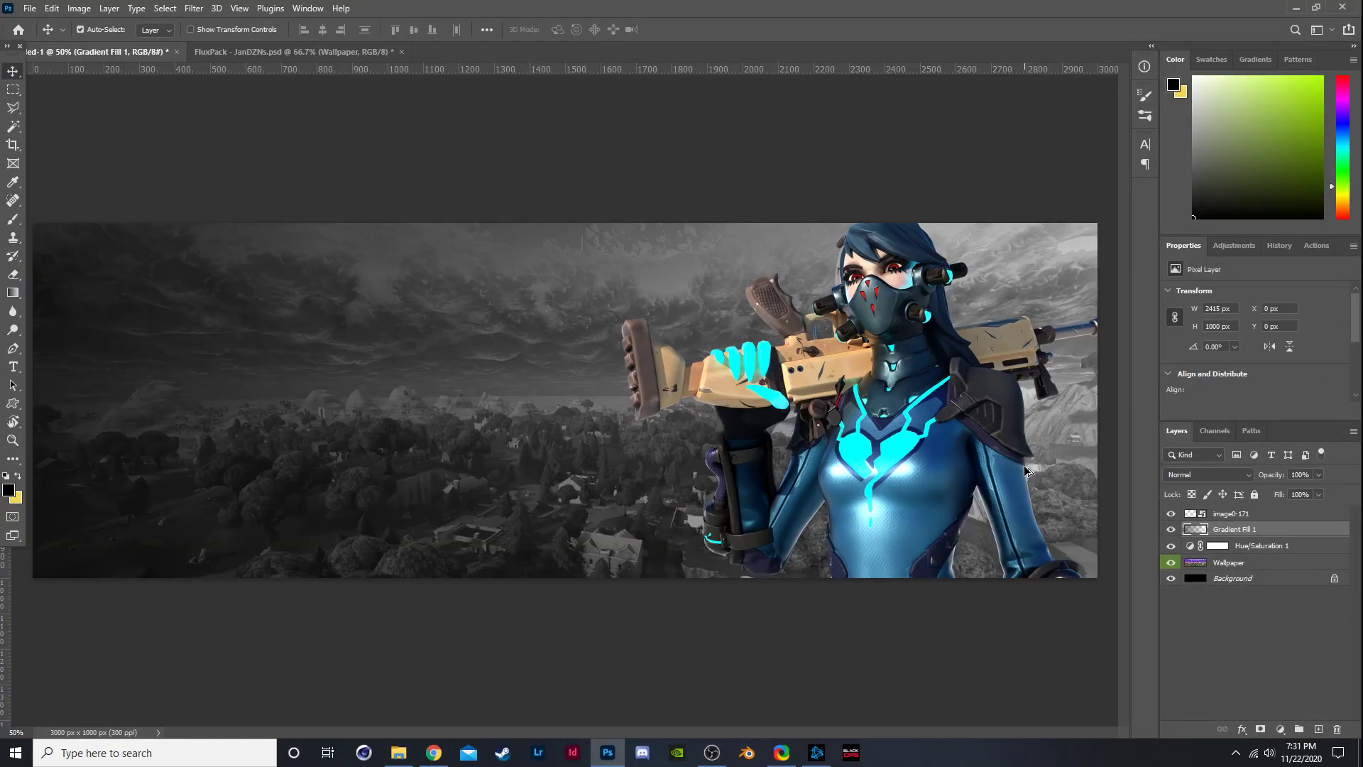
key(ctrl+minus)
key(ctrl+t)
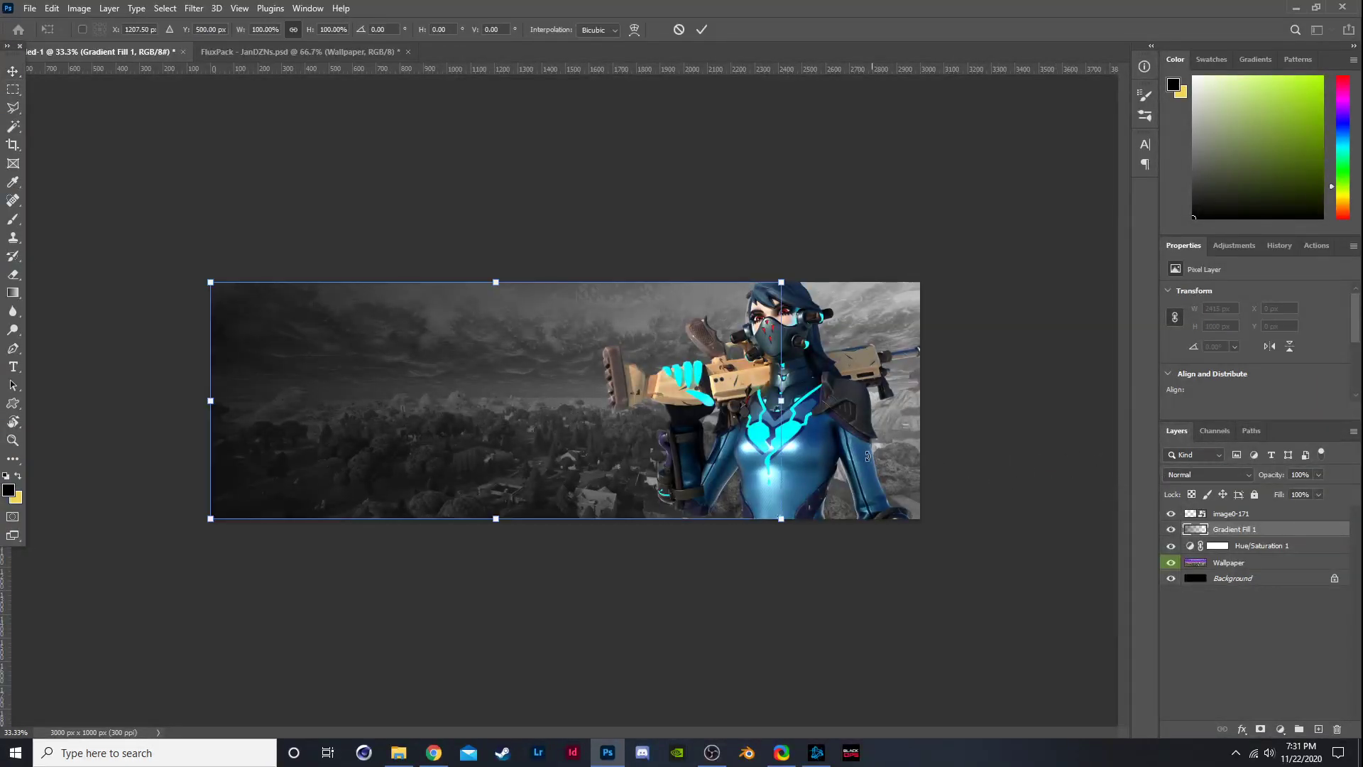
drag(781, 402, 727, 401)
key(Return)
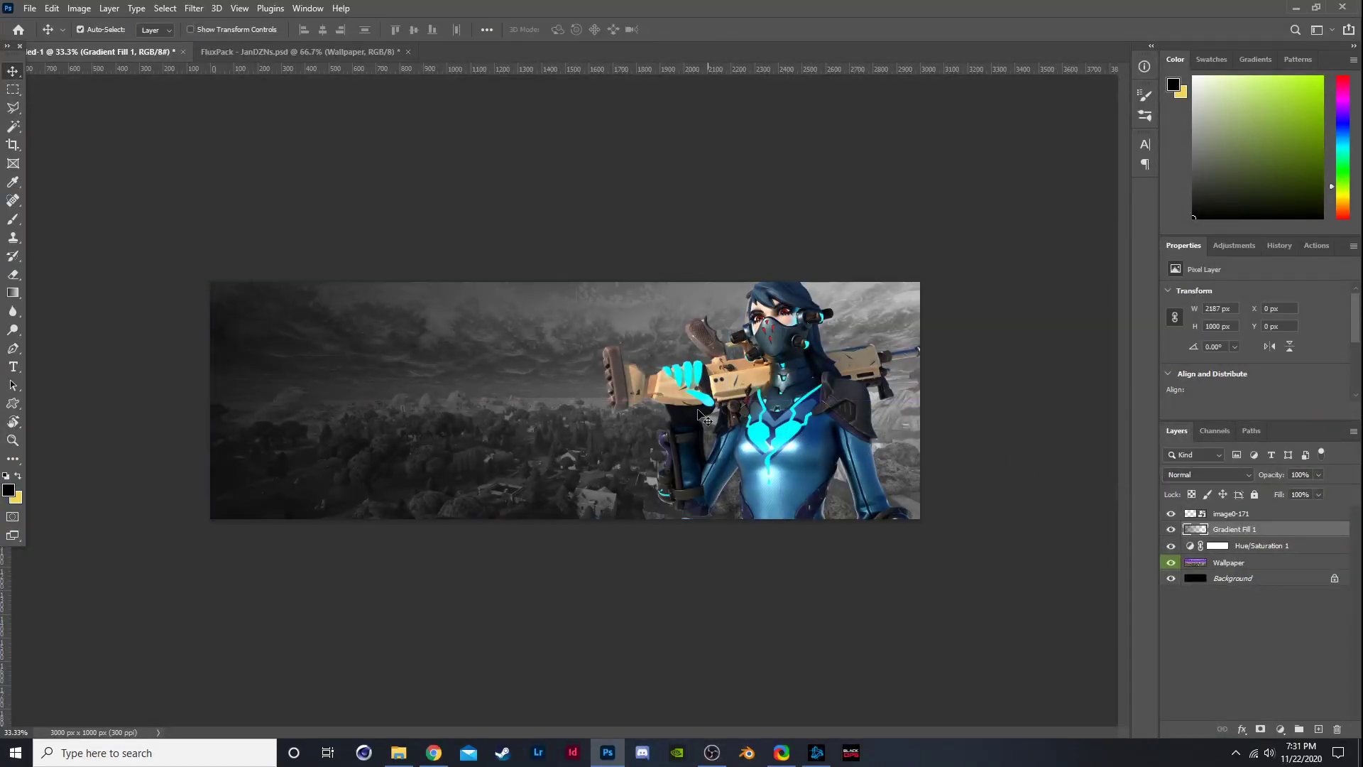
Switch to the Eraser and set its brush size to 1102 px.
key(e)
click(87, 29)
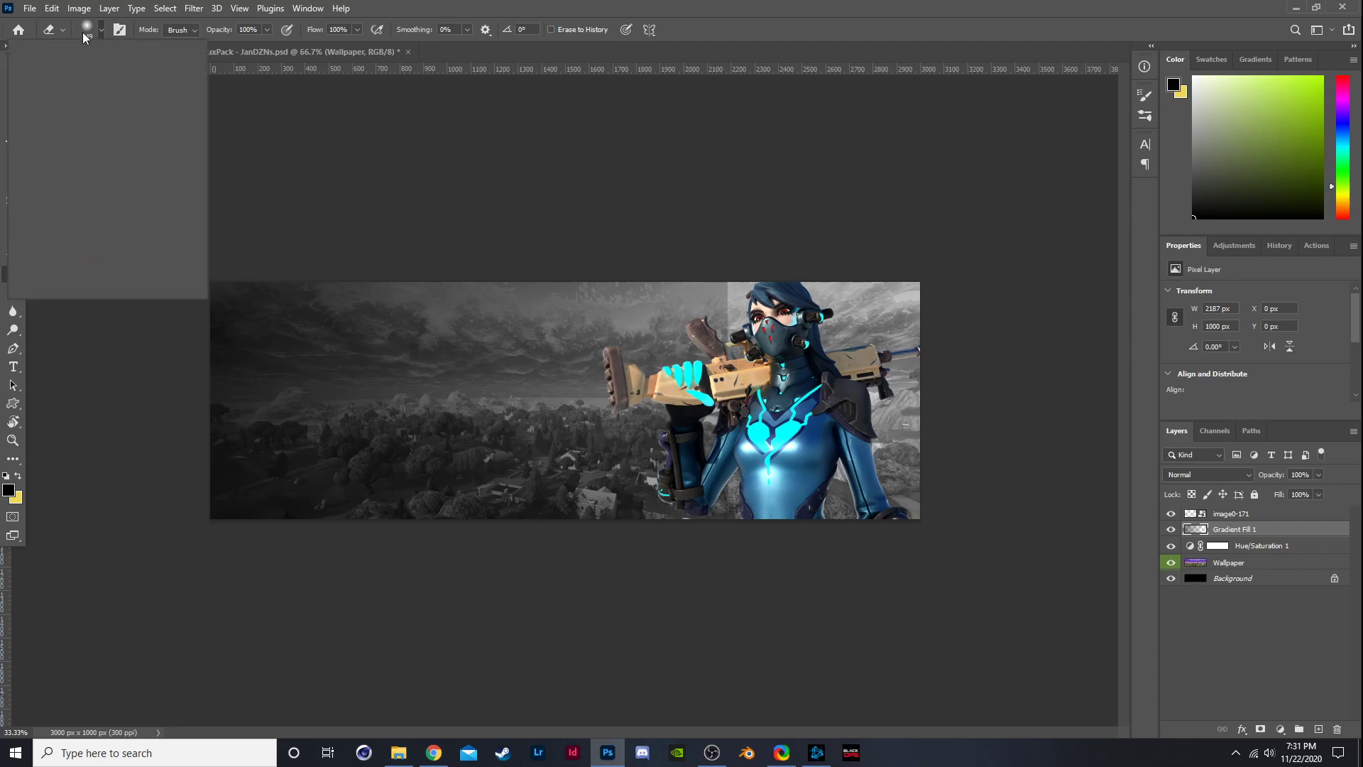
drag(132, 74, 153, 74)
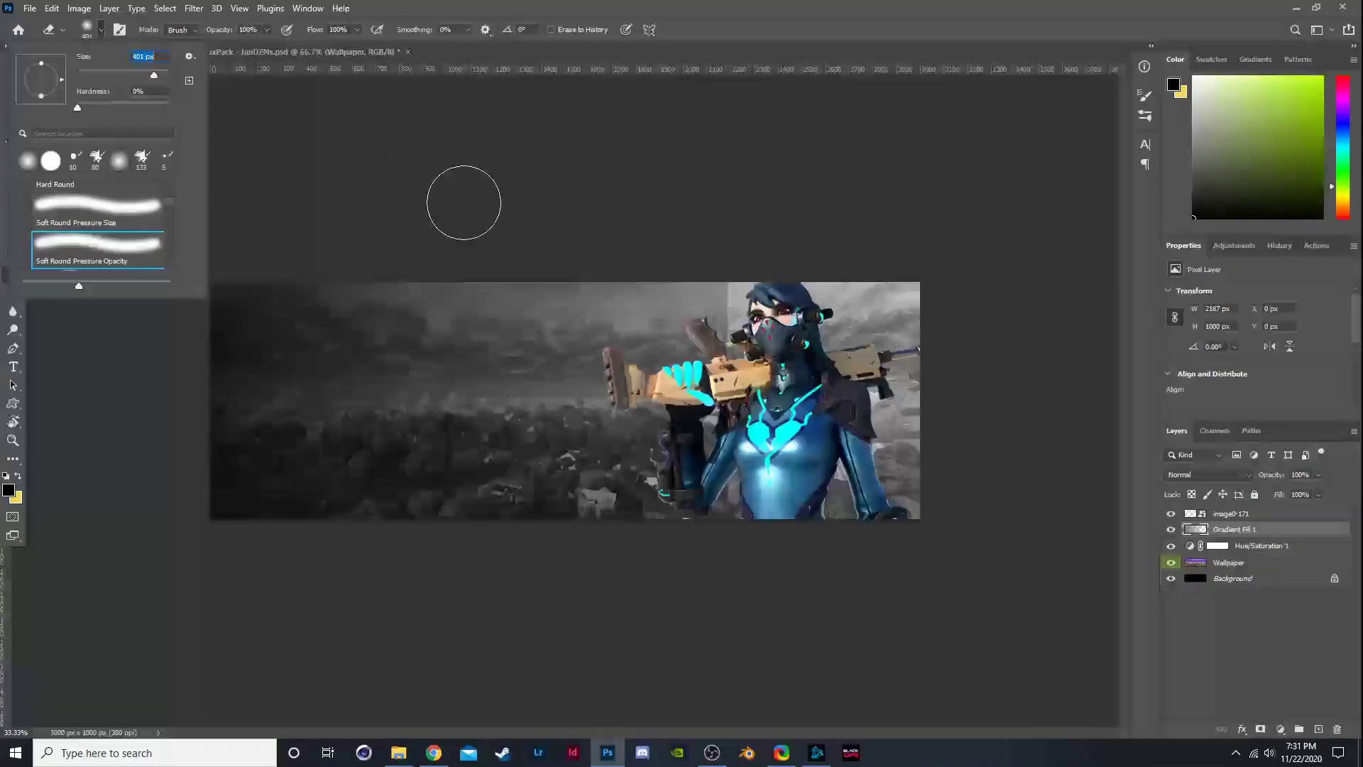
click(165, 73)
click(874, 365)
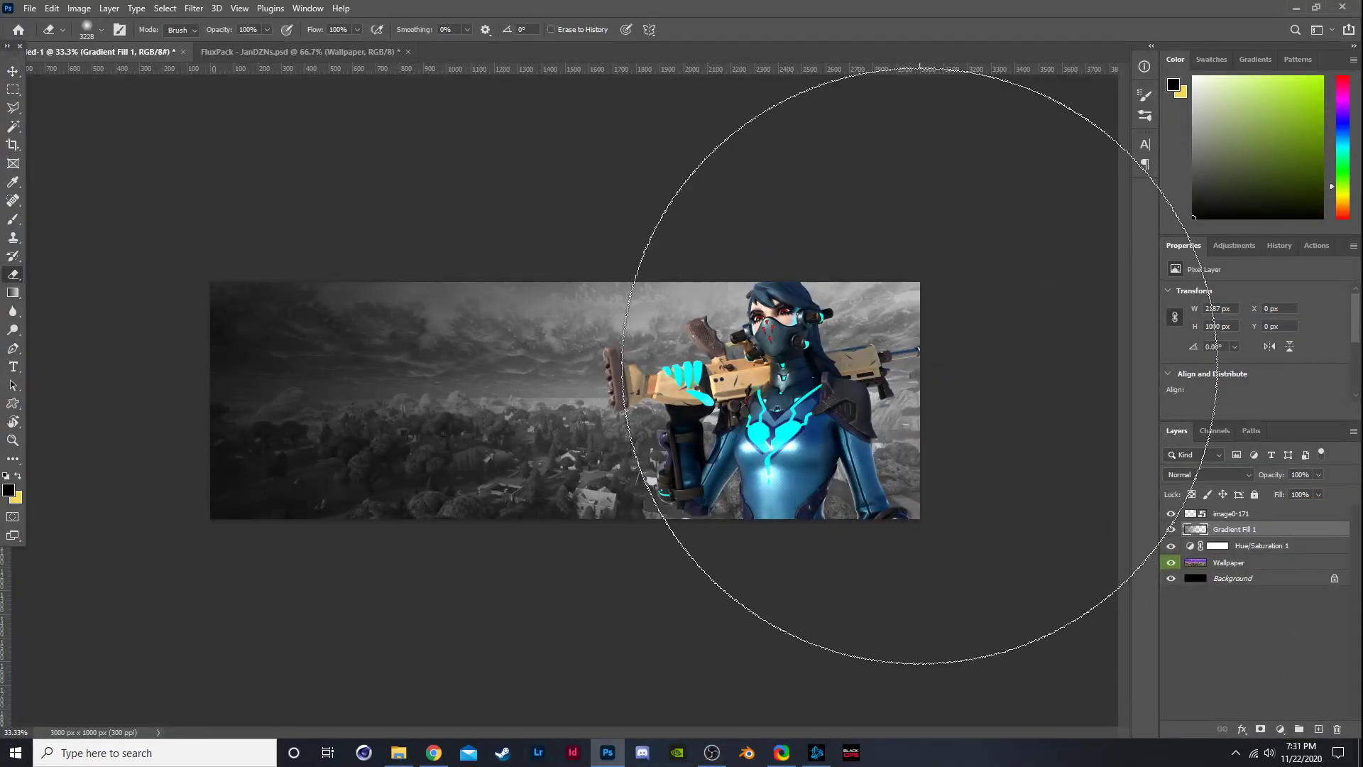
click(1173, 529)
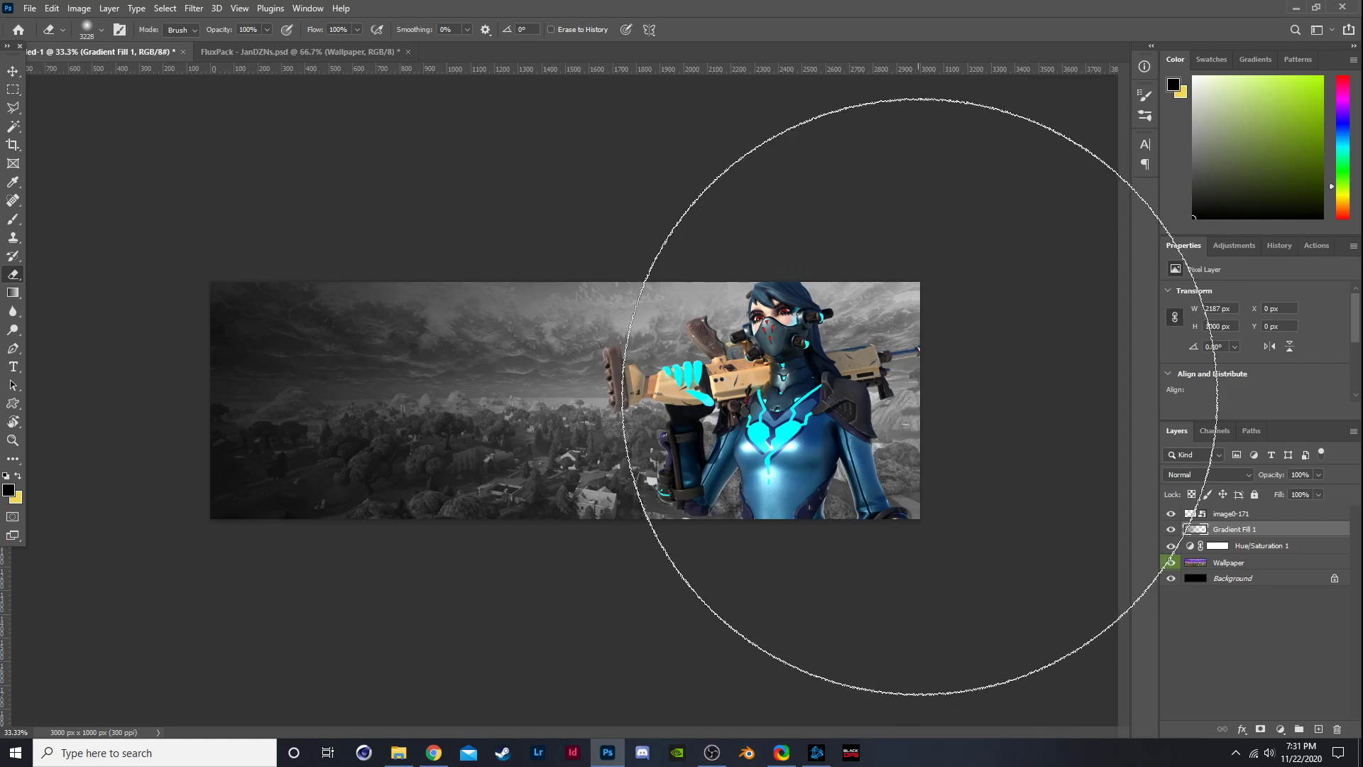
click(101, 30)
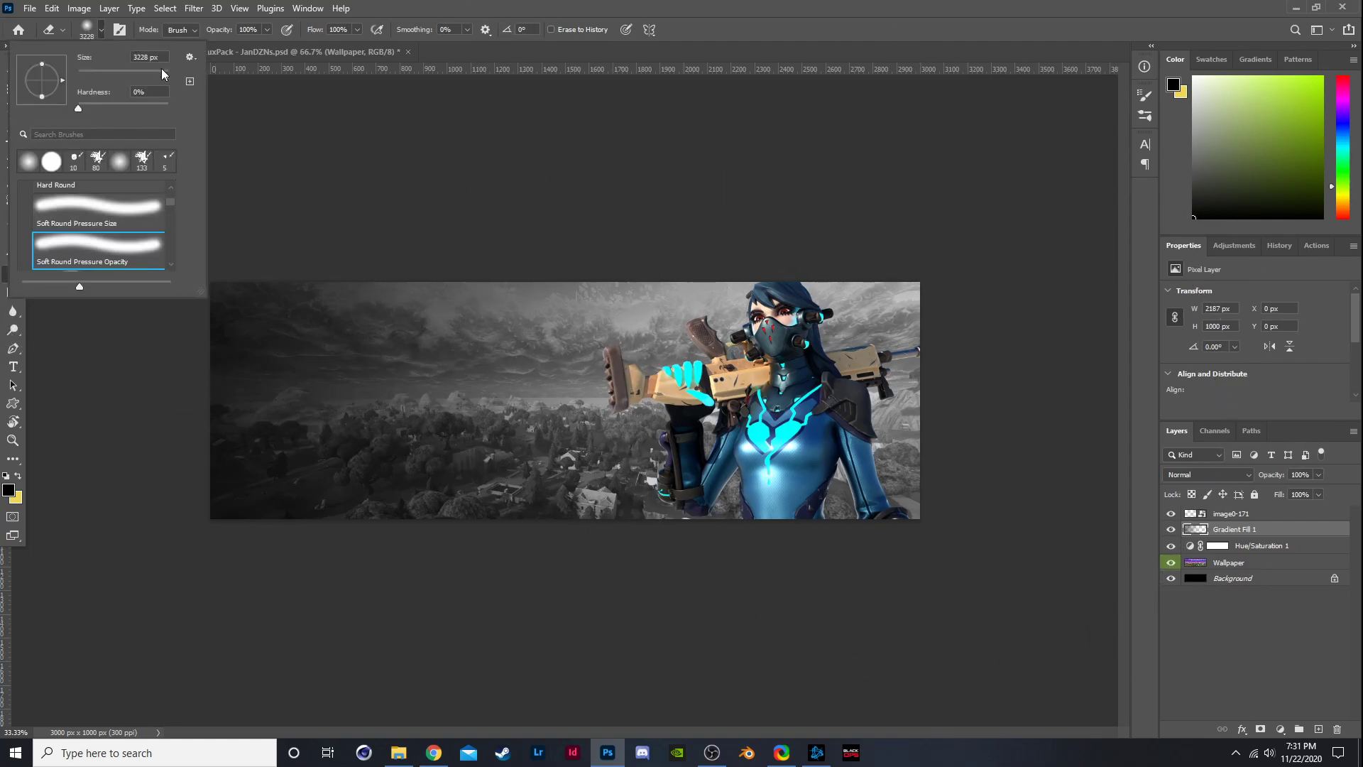
drag(168, 75, 160, 76)
click(680, 279)
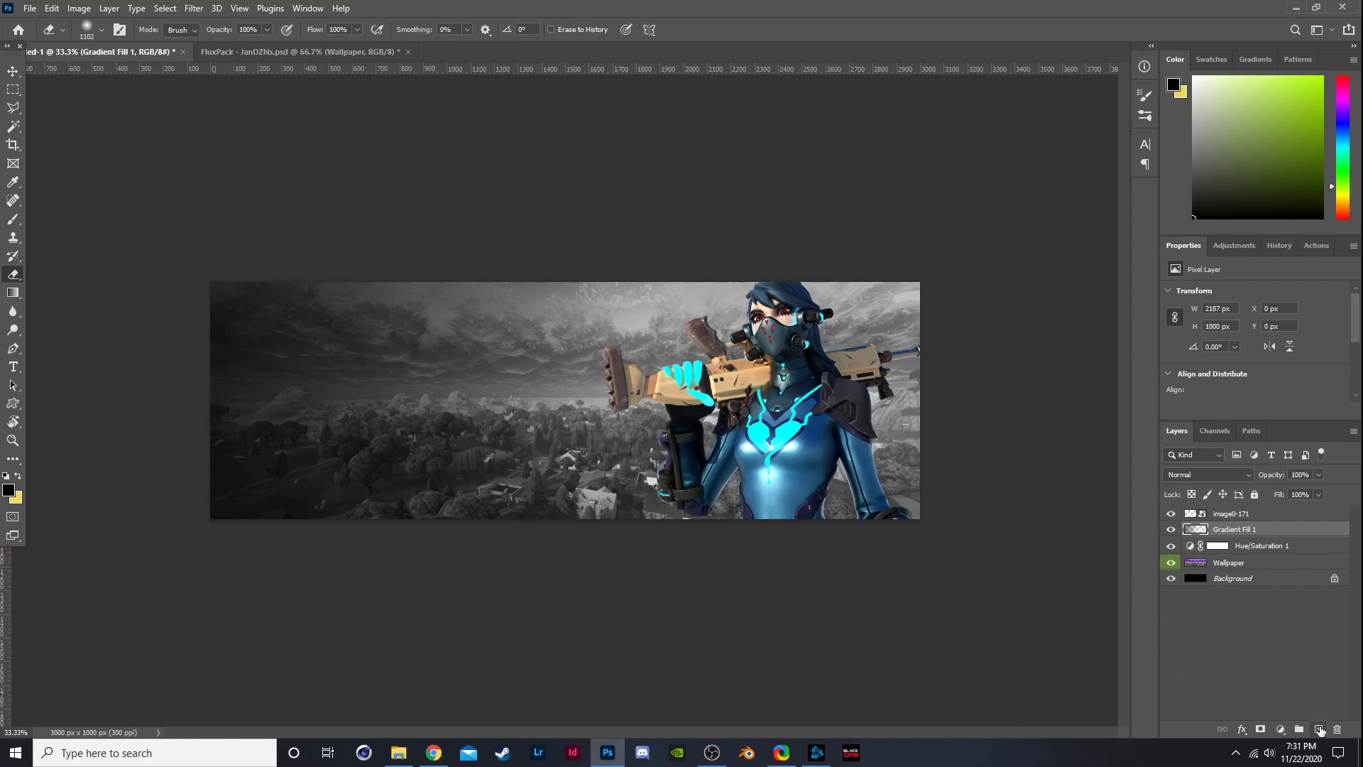
Add Layer 1 and paint black around the character with a 1457 px brush, then lower its opacity.
click(1319, 729)
click(14, 219)
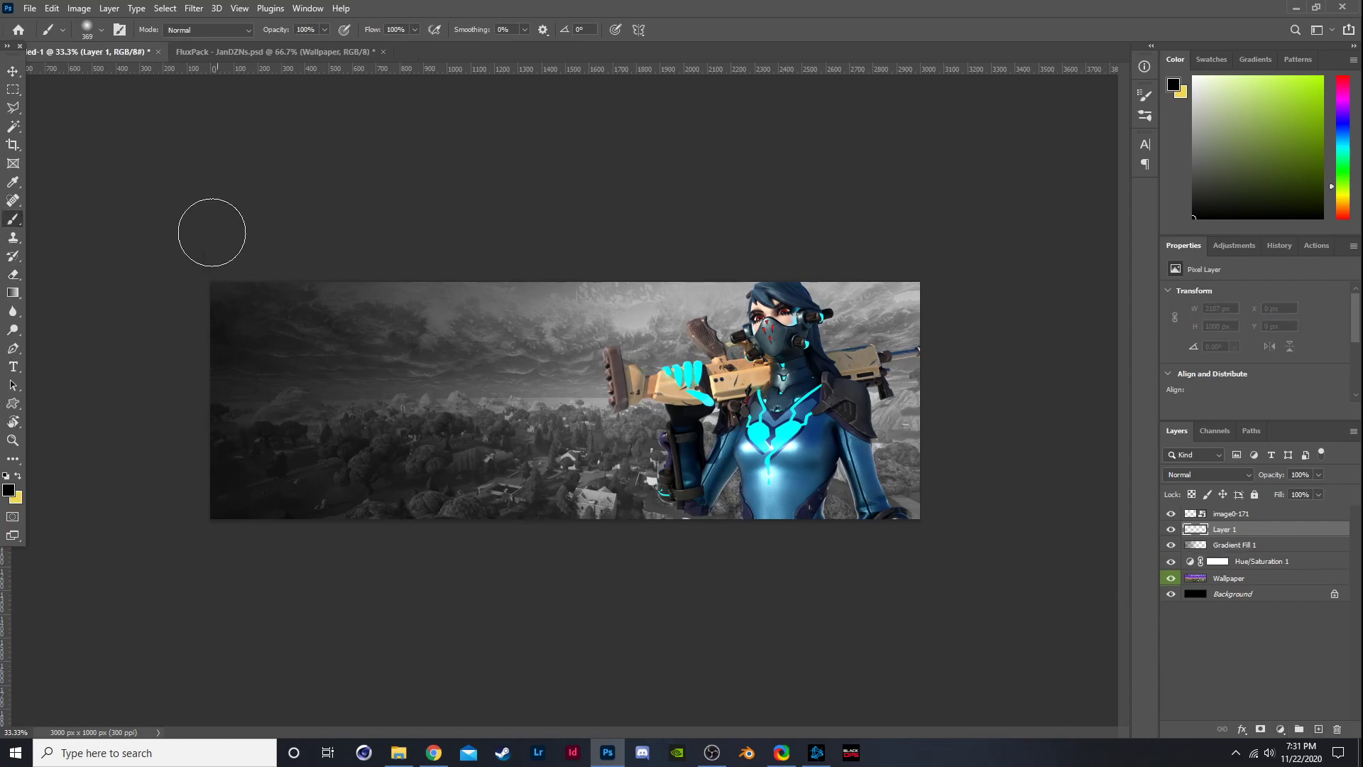
click(102, 29)
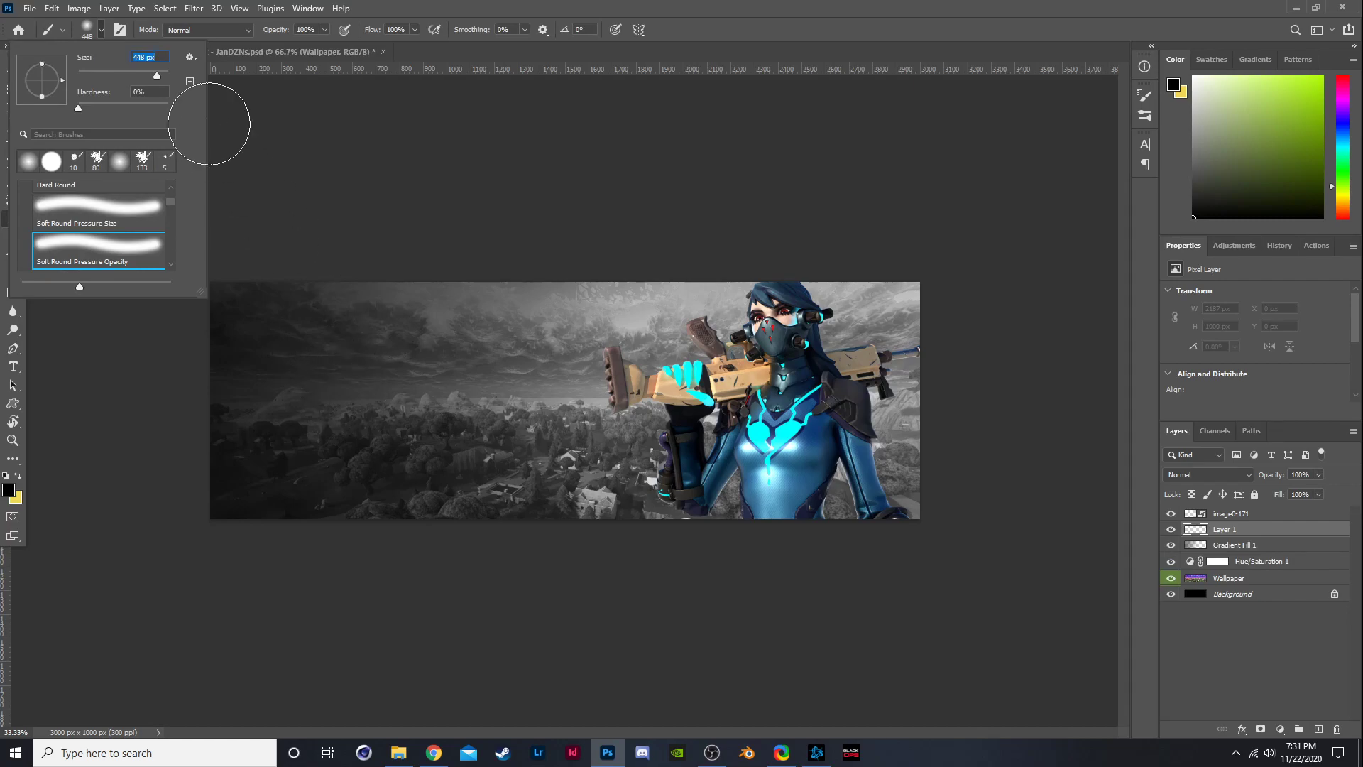
drag(159, 78, 161, 74)
click(247, 389)
mouse_move(246, 389)
mouse_down()
mouse_move(341, 426)
mouse_move(745, 199)
mouse_move(913, 335)
mouse_move(923, 328)
mouse_move(542, 319)
mouse_move(518, 585)
mouse_move(745, 568)
mouse_up()
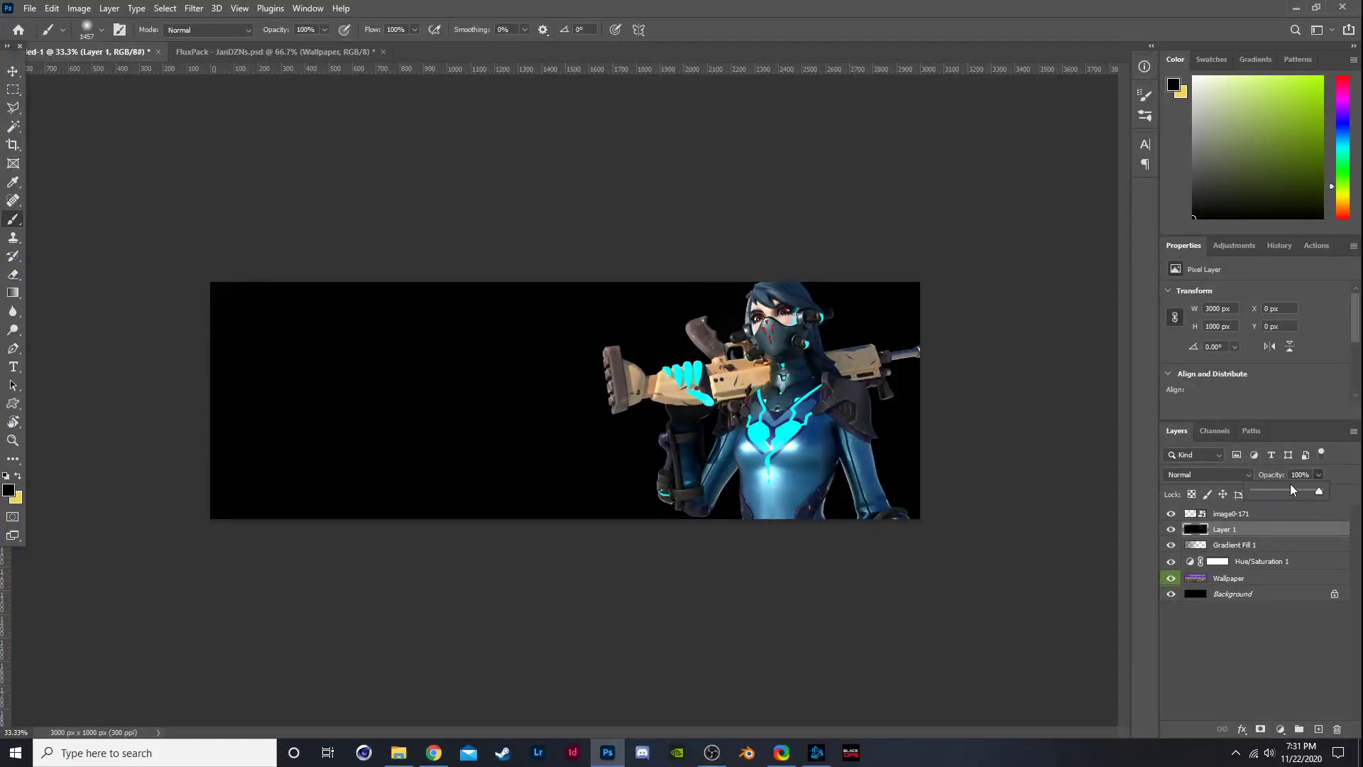
drag(1291, 489, 1309, 487)
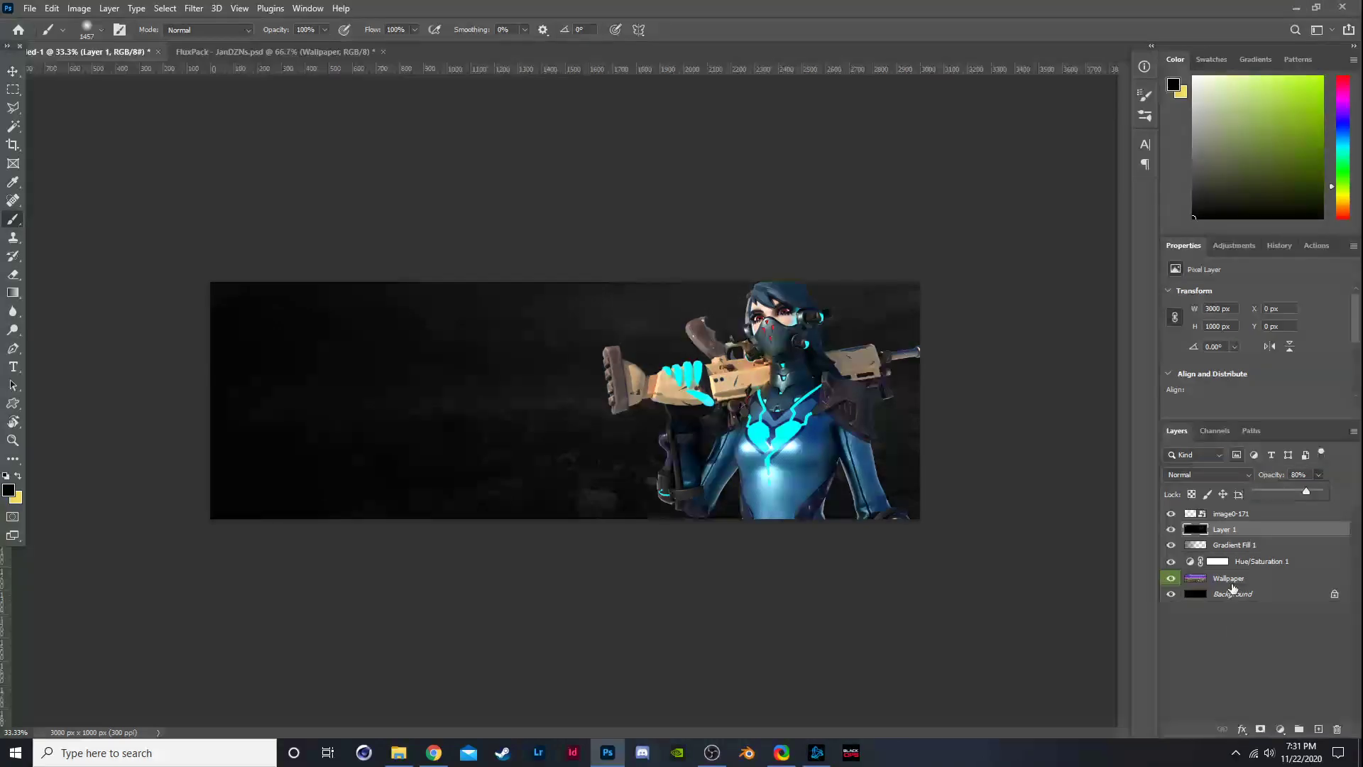
Add Layer 2 and paint a soft dark stroke near the right edge with a 480 px brush.
click(1318, 731)
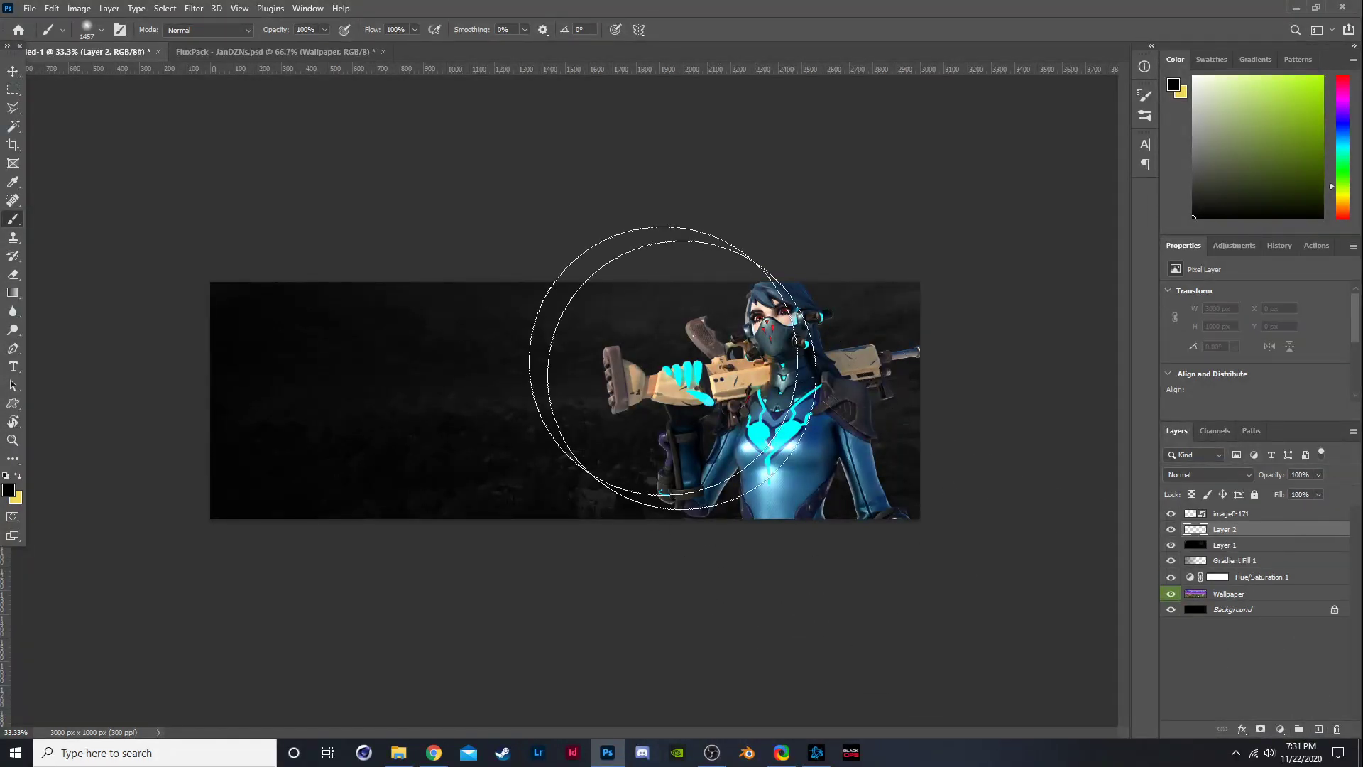
click(101, 30)
drag(159, 76, 140, 71)
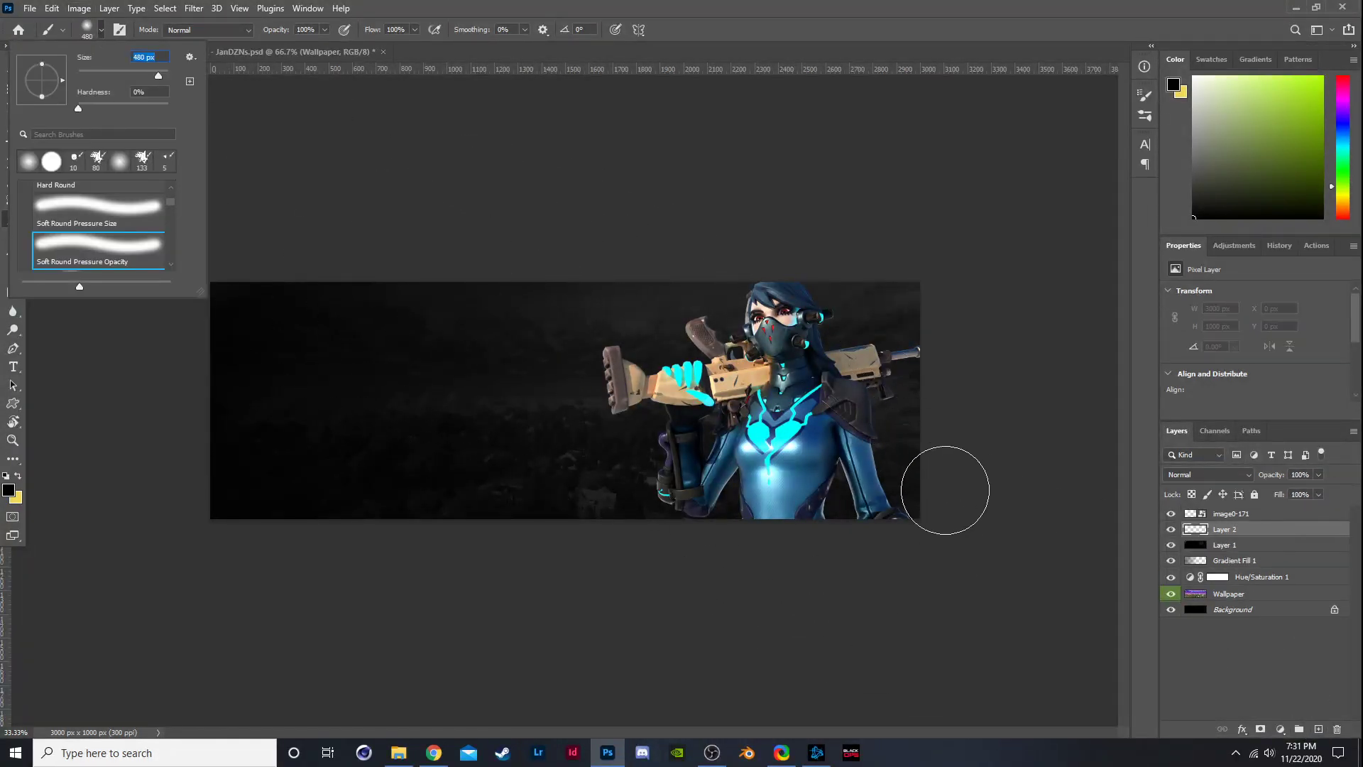
mouse_move(947, 487)
mouse_down()
mouse_move(919, 333)
mouse_move(873, 251)
mouse_move(911, 282)
mouse_move(756, 248)
mouse_move(600, 288)
mouse_move(616, 293)
mouse_move(502, 357)
mouse_move(553, 298)
mouse_move(420, 319)
mouse_move(333, 312)
mouse_move(409, 335)
mouse_move(487, 422)
mouse_move(472, 502)
mouse_move(505, 534)
mouse_move(531, 413)
mouse_move(552, 423)
mouse_move(540, 610)
mouse_move(353, 494)
mouse_move(295, 357)
mouse_move(344, 331)
mouse_move(541, 365)
mouse_move(612, 539)
mouse_up()
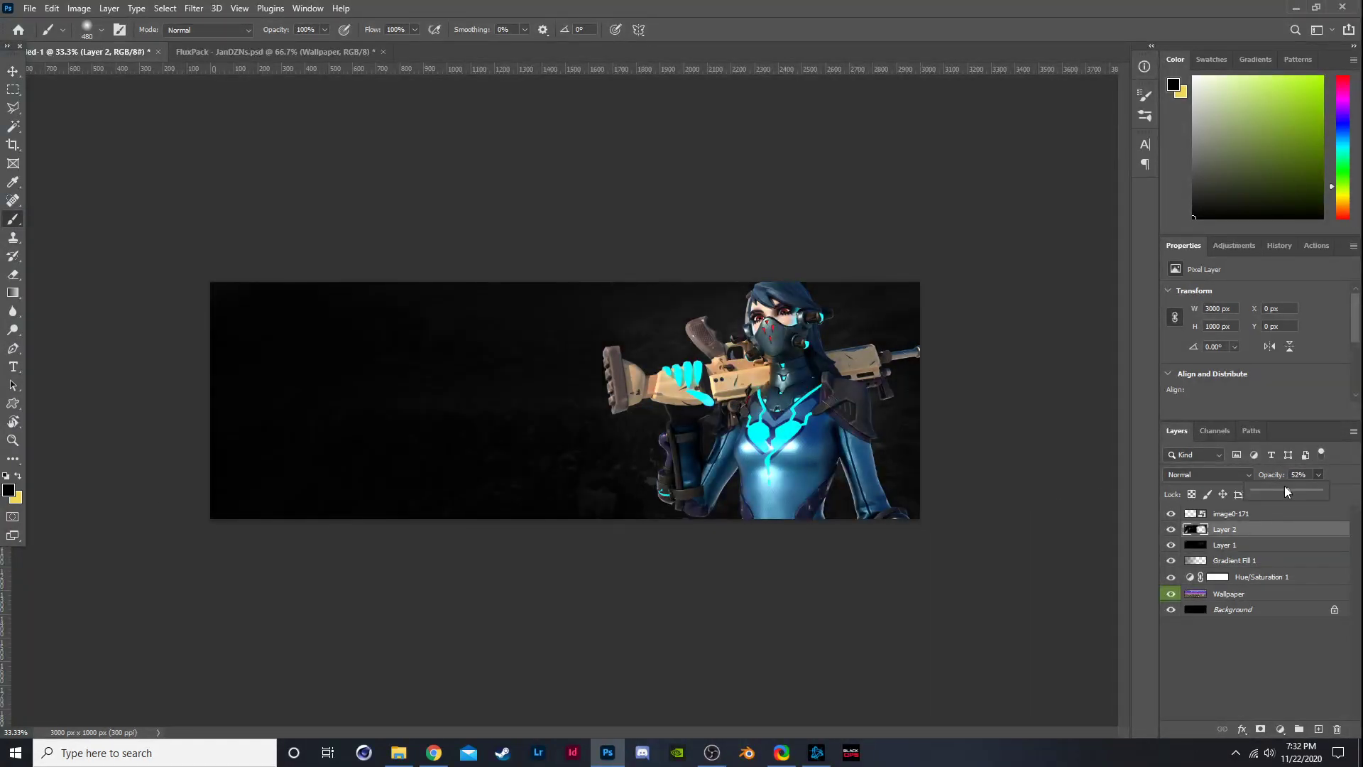
Set Layer 1's opacity to 65%.
click(1258, 547)
click(1319, 476)
drag(1321, 490, 1308, 490)
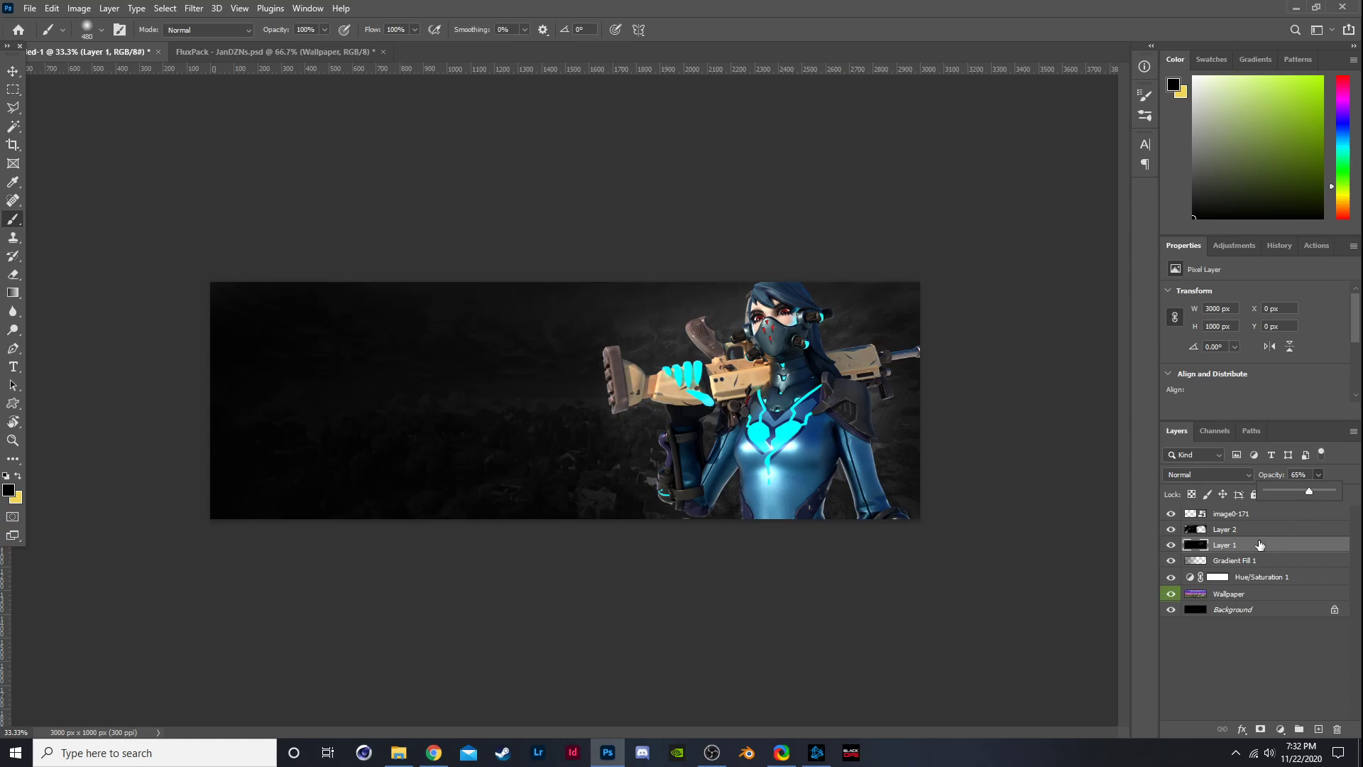
Rename the image0-171 layer to 'render'.
double_click(1239, 515)
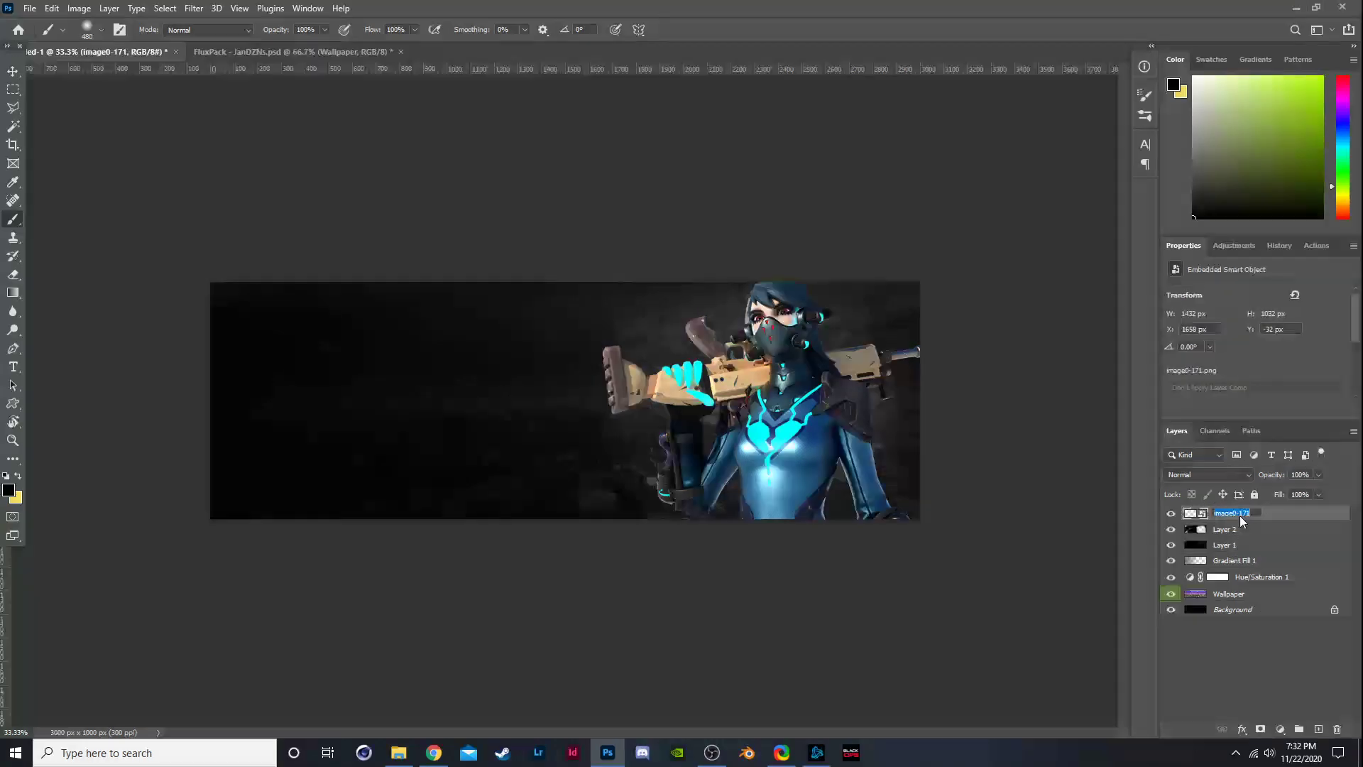
text(render)
key(Return)
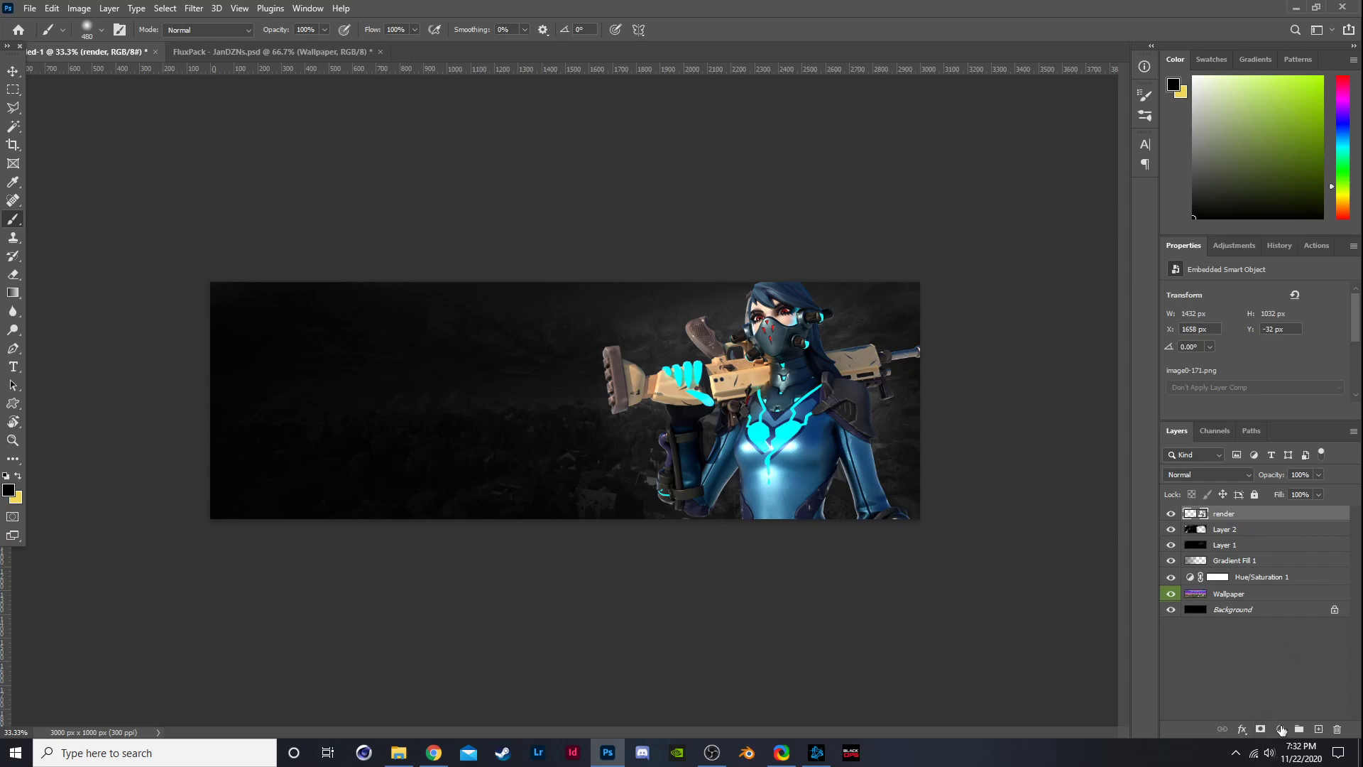
Add Layer 3 and paint over the character with cyan sampled from its glow.
click(1318, 730)
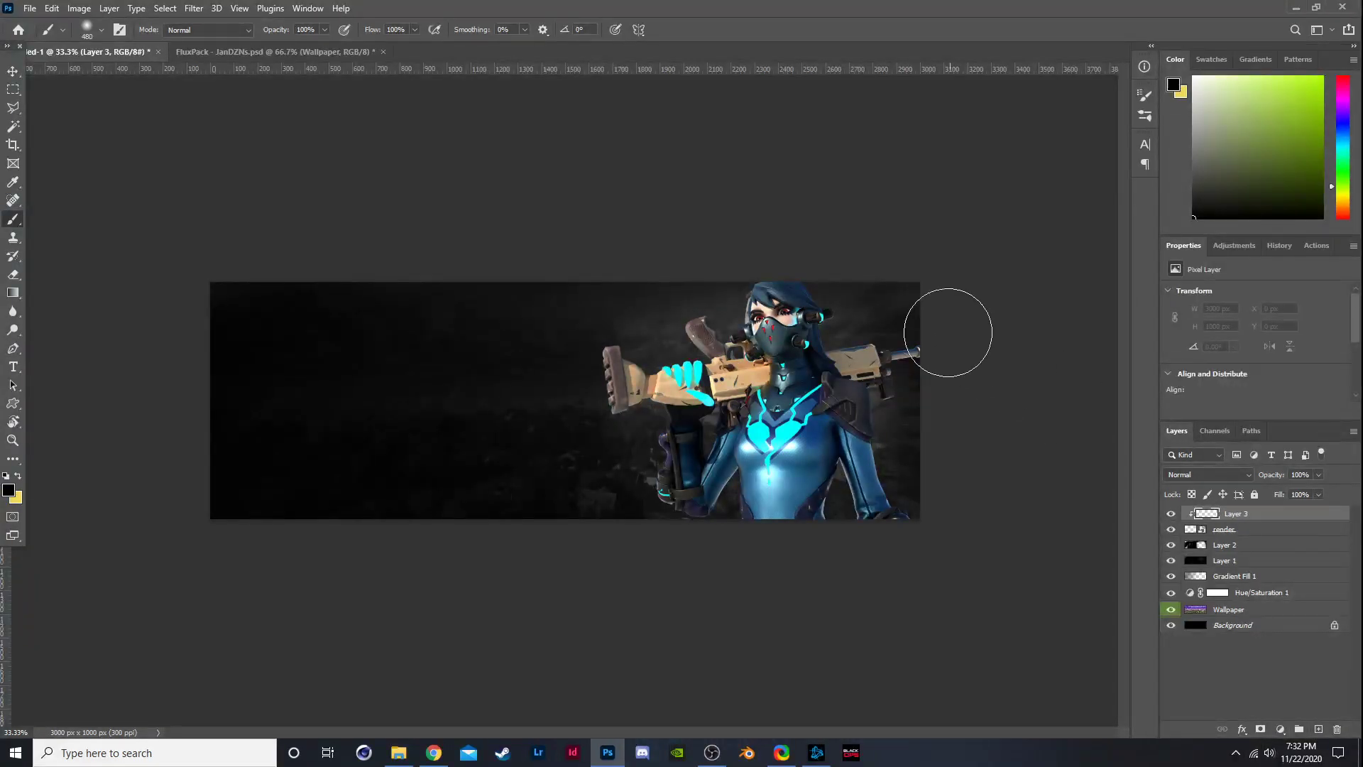
scroll(950, 319, up, 1)
scroll(949, 319, down, 1)
scroll(1026, 295, up, 1)
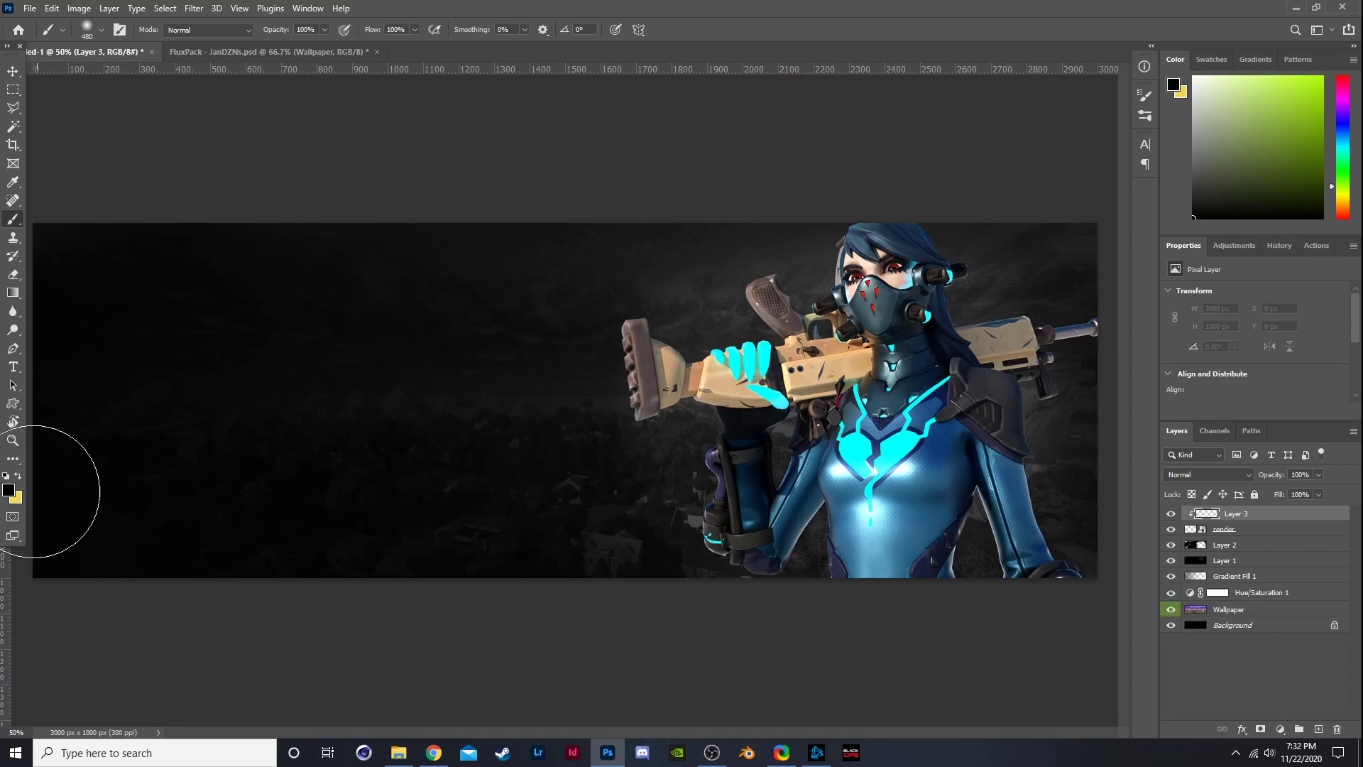
click(9, 490)
click(925, 431)
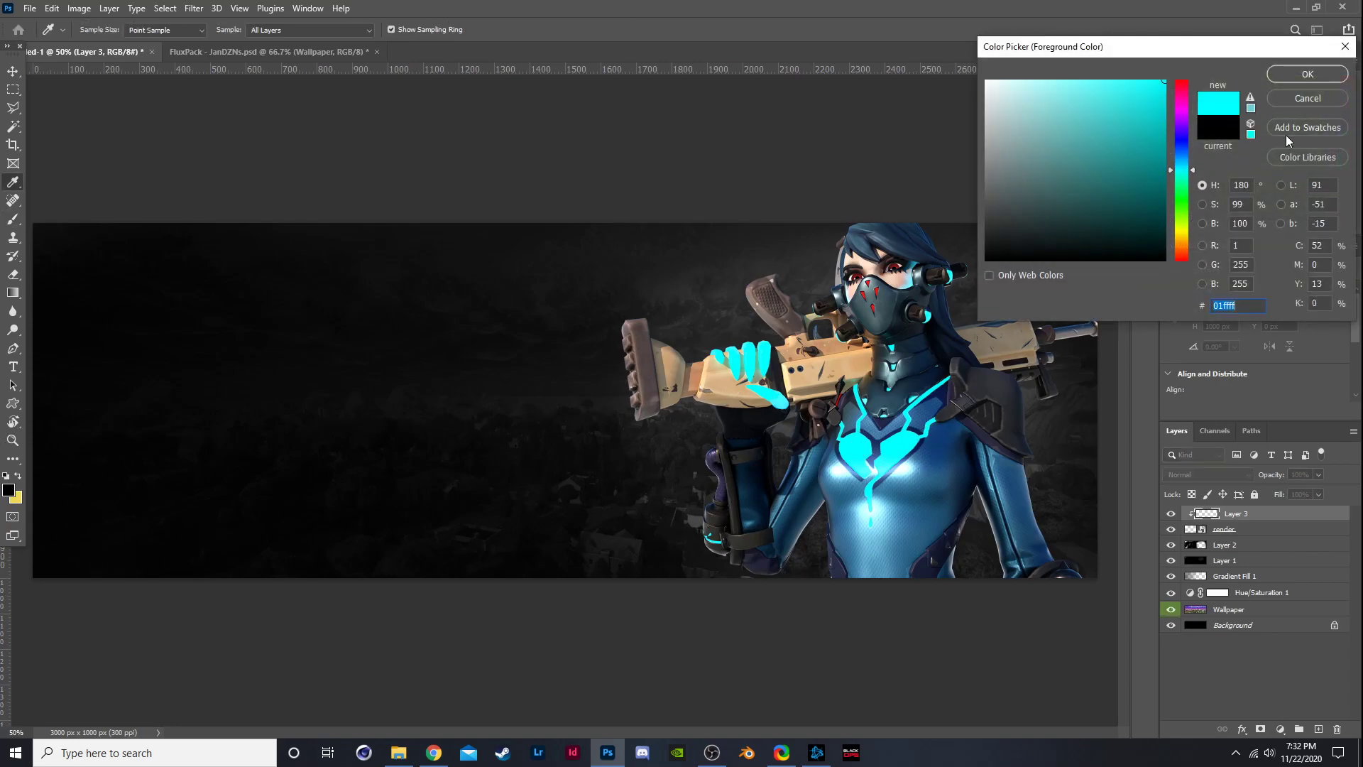
click(1308, 74)
key(b)
mouse_move(696, 369)
mouse_down()
mouse_move(887, 270)
mouse_move(994, 483)
mouse_move(1044, 540)
mouse_up()
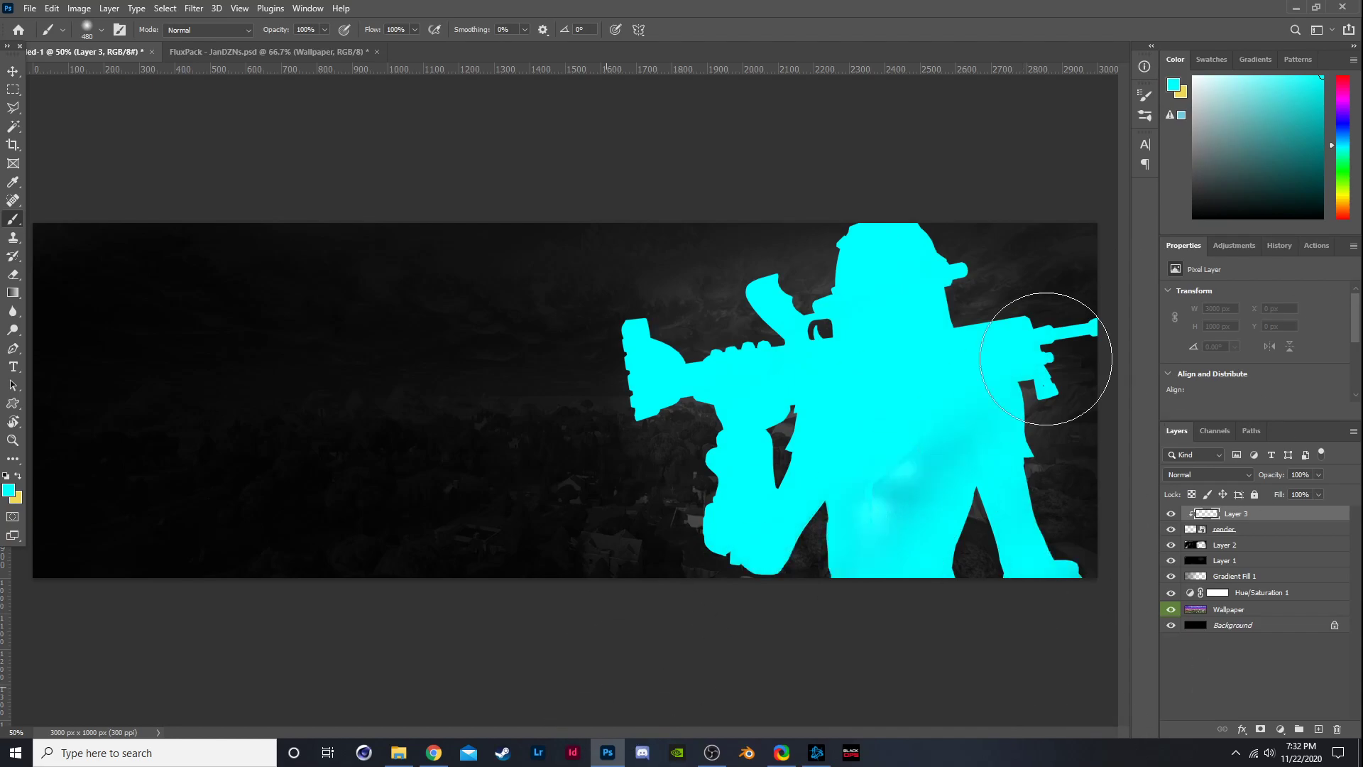
Set Layer 3 to Hue blend mode at 38% opacity and compare it on and off.
click(1182, 474)
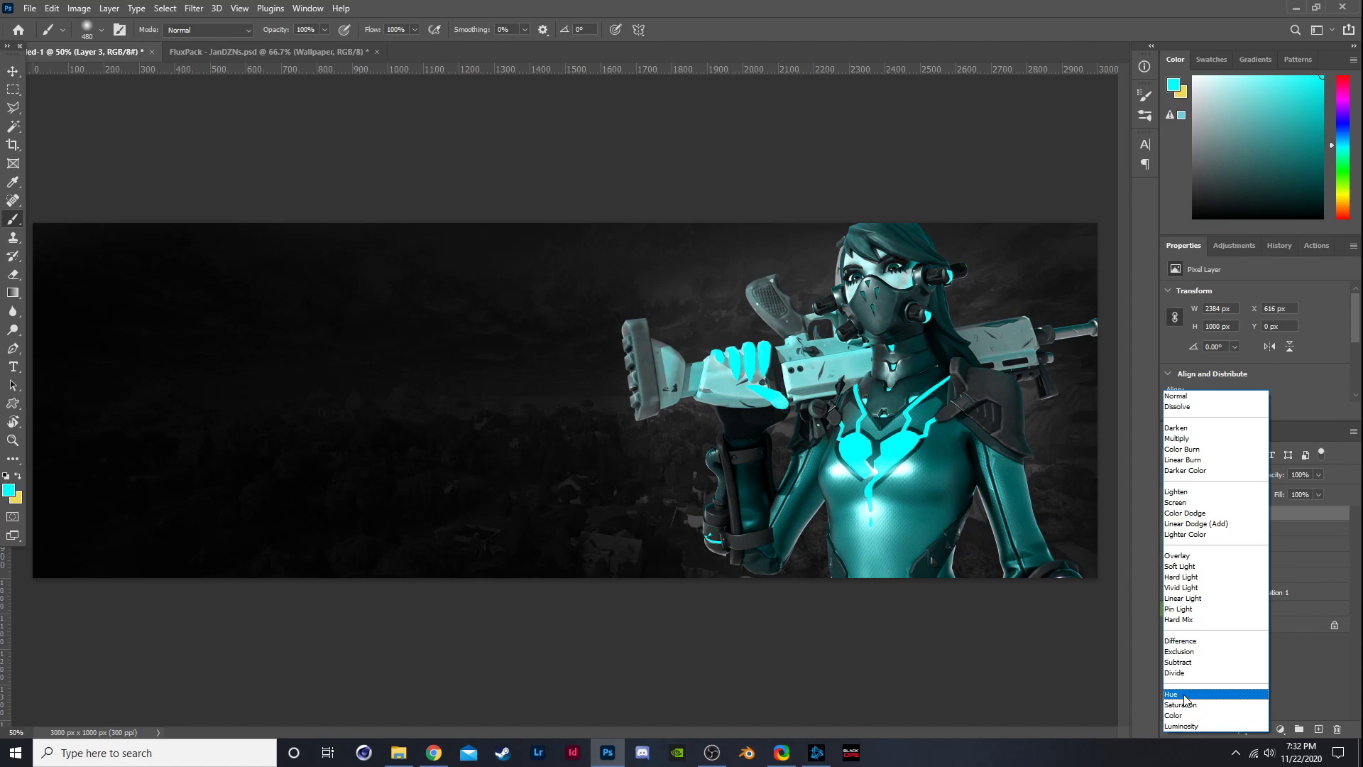
click(1184, 695)
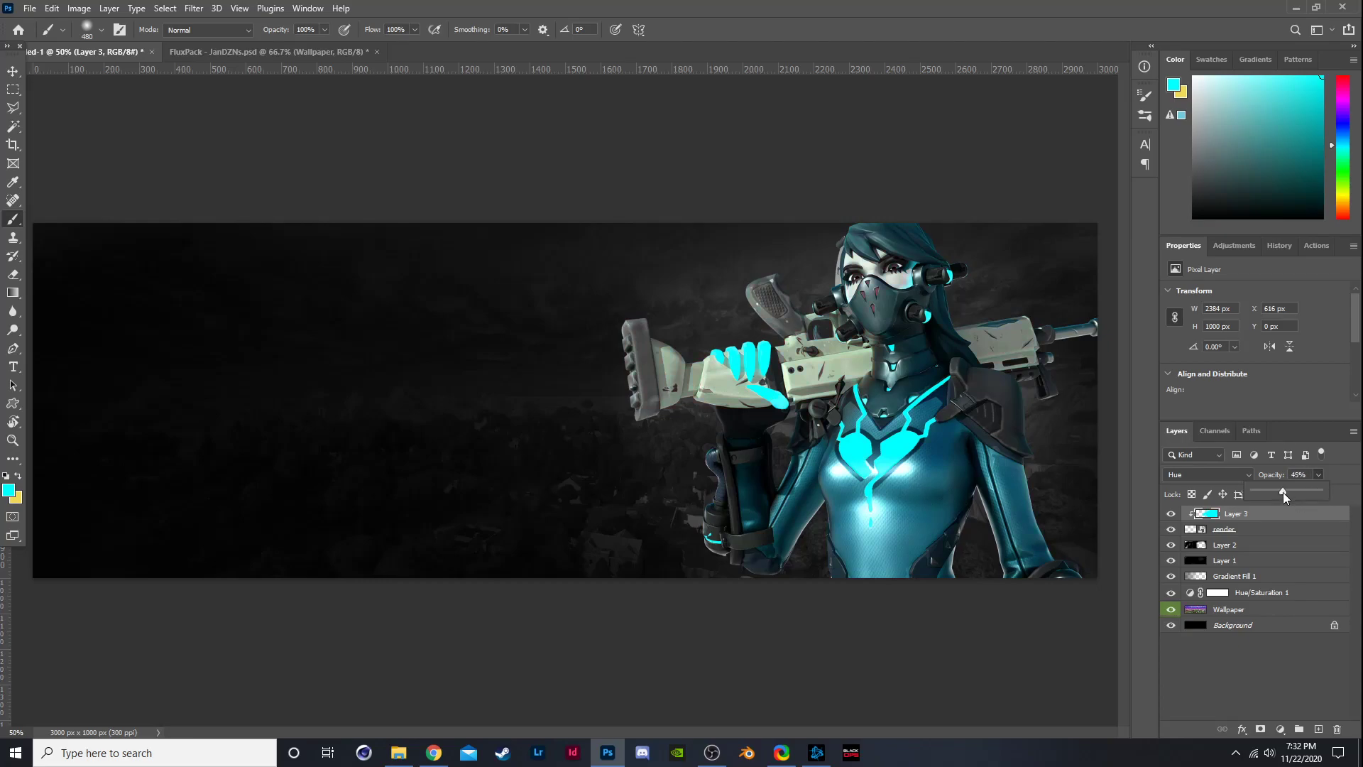
drag(1284, 492, 1279, 491)
click(1171, 514)
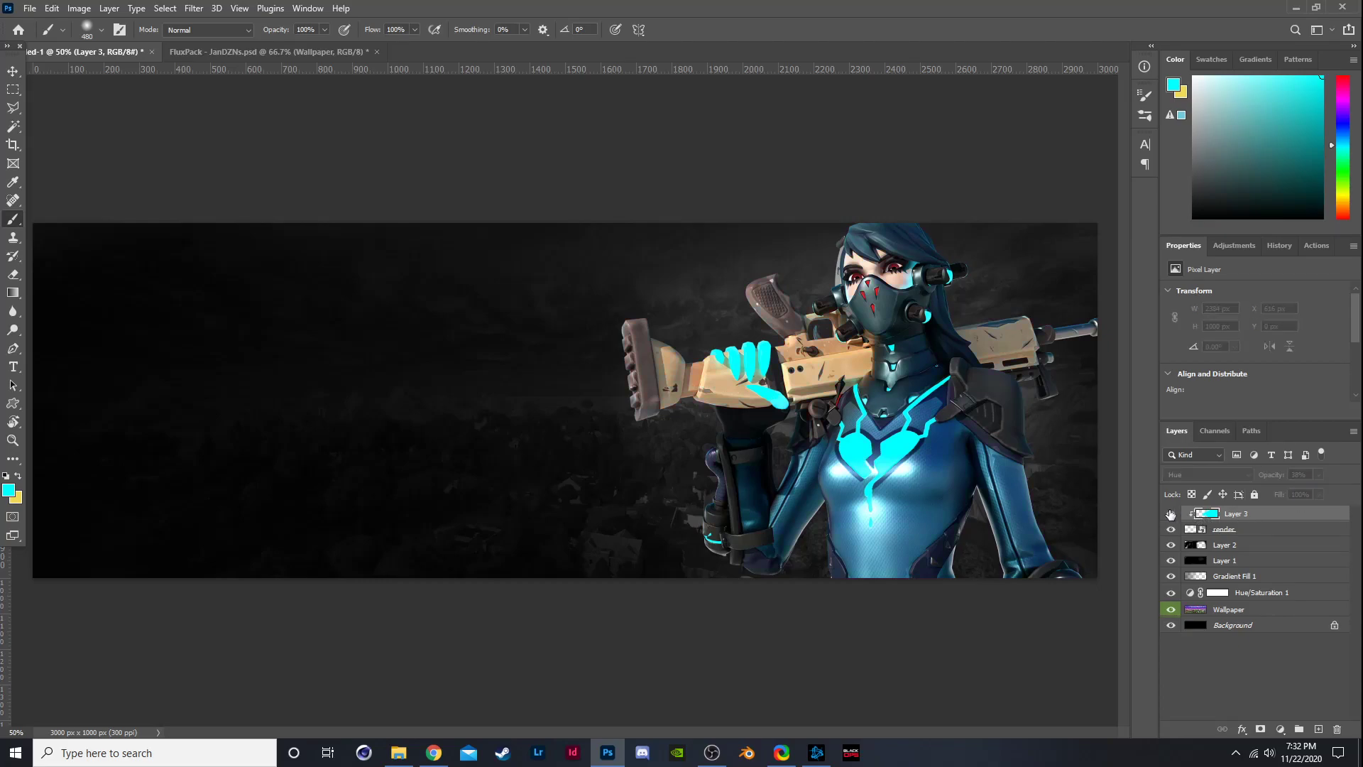
click(1171, 514)
Add a new empty layer above Layer 3.
scroll(849, 347, down, 2)
scroll(849, 347, up, 2)
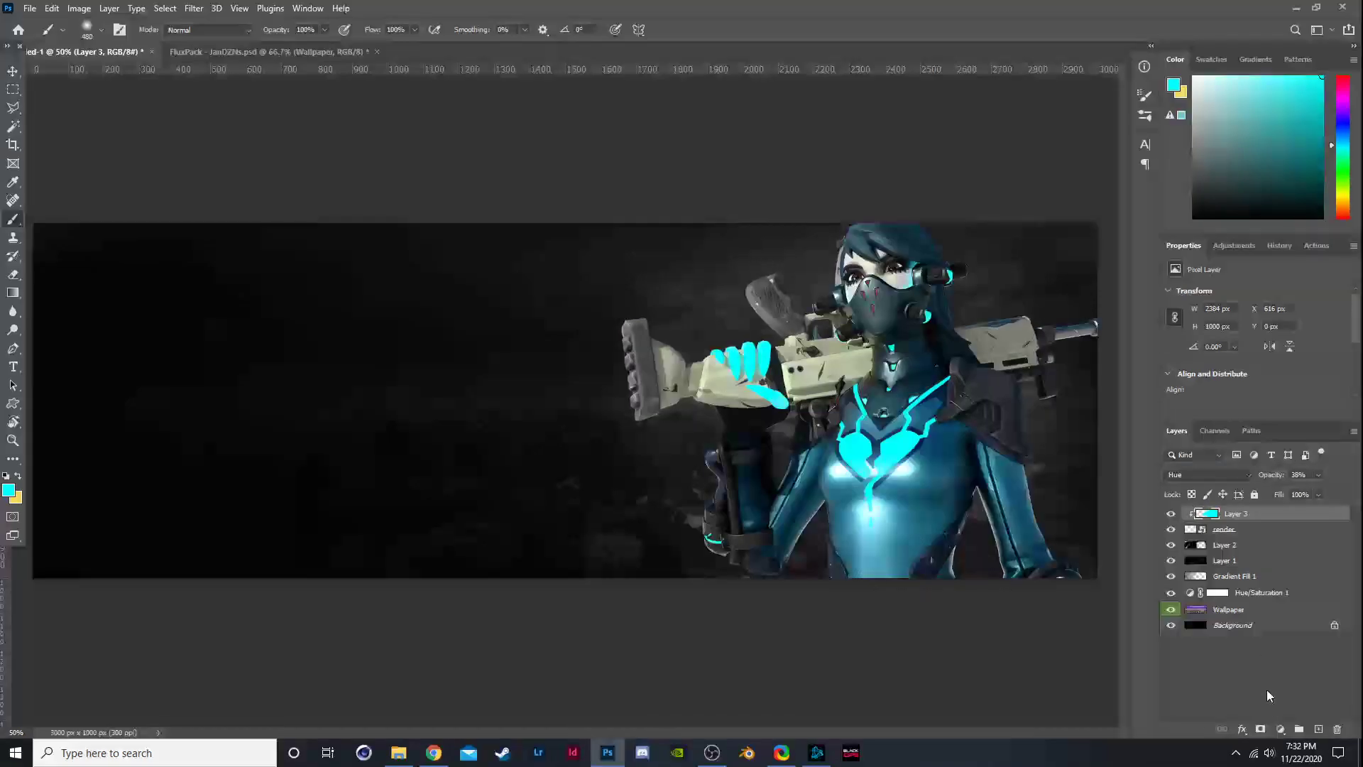
click(1319, 729)
Clip the new Layer 4 to Layer 3.
alt+click(1251, 516)
scroll(806, 294, down, 2)
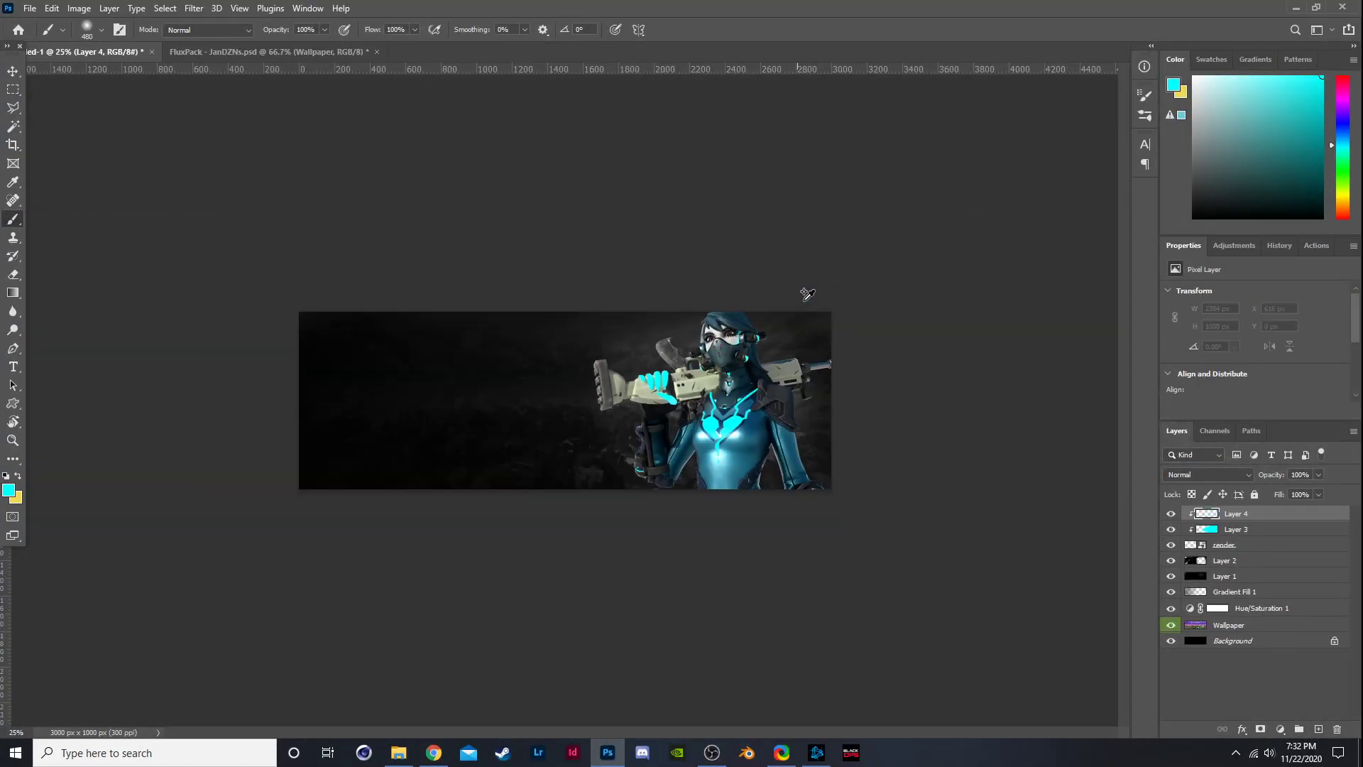
scroll(923, 312, up, 2)
scroll(1047, 329, down, 2)
scroll(1058, 330, up, 2)
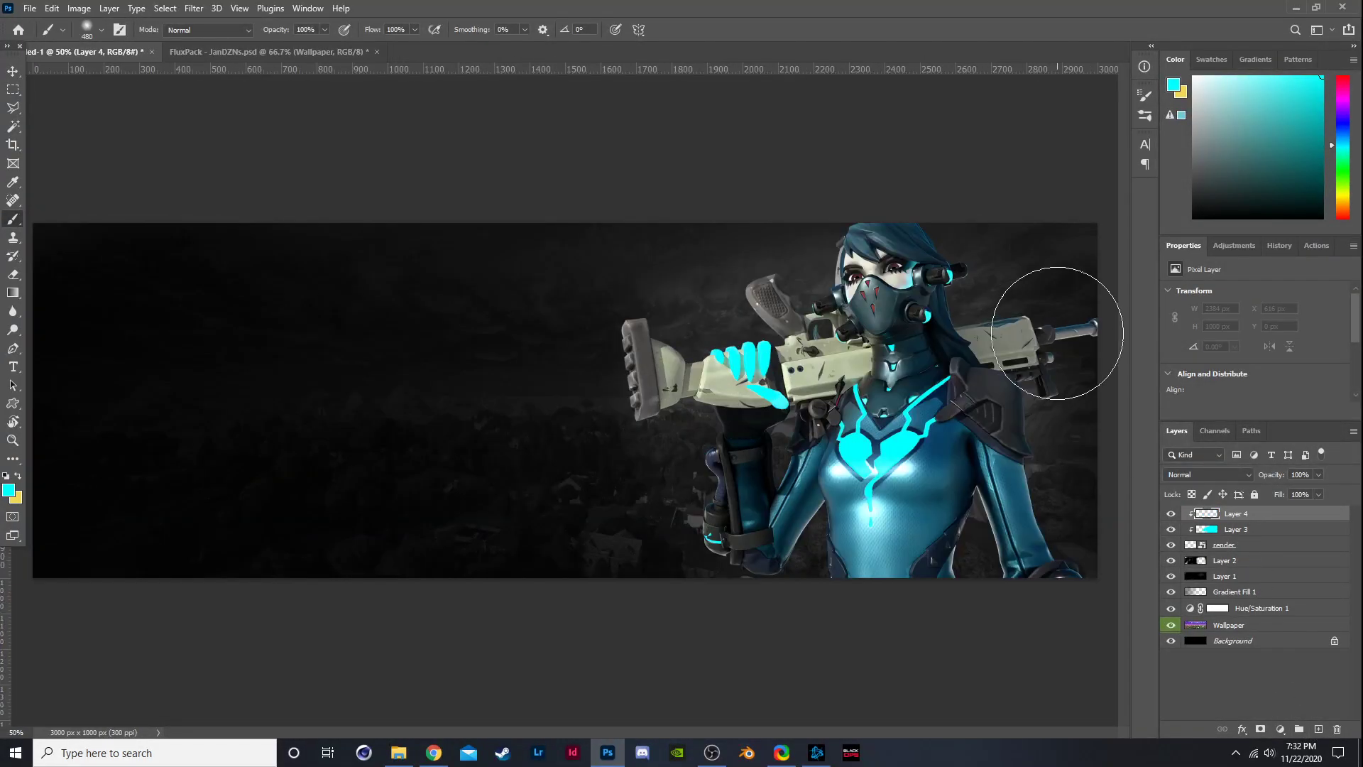
scroll(1047, 334, down, 3)
scroll(1045, 336, up, 3)
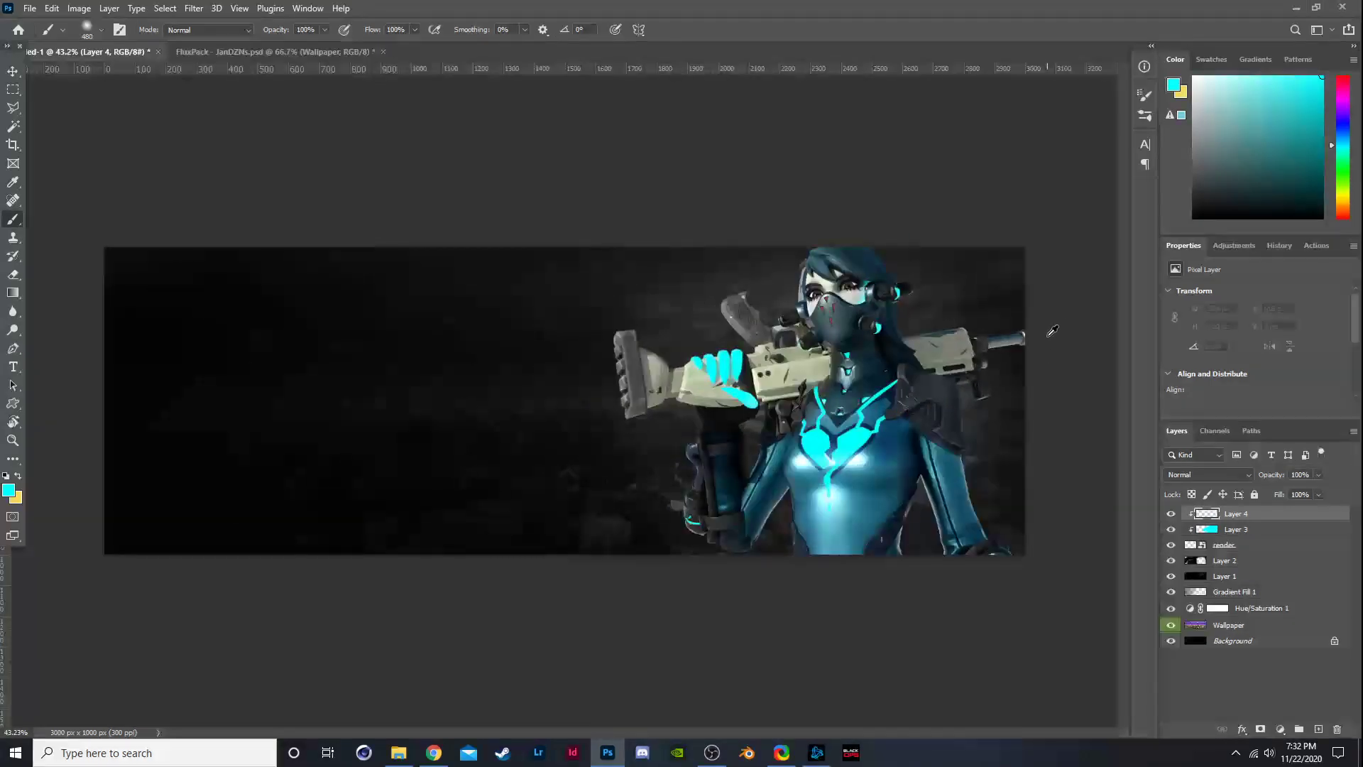
scroll(936, 483, up, 2)
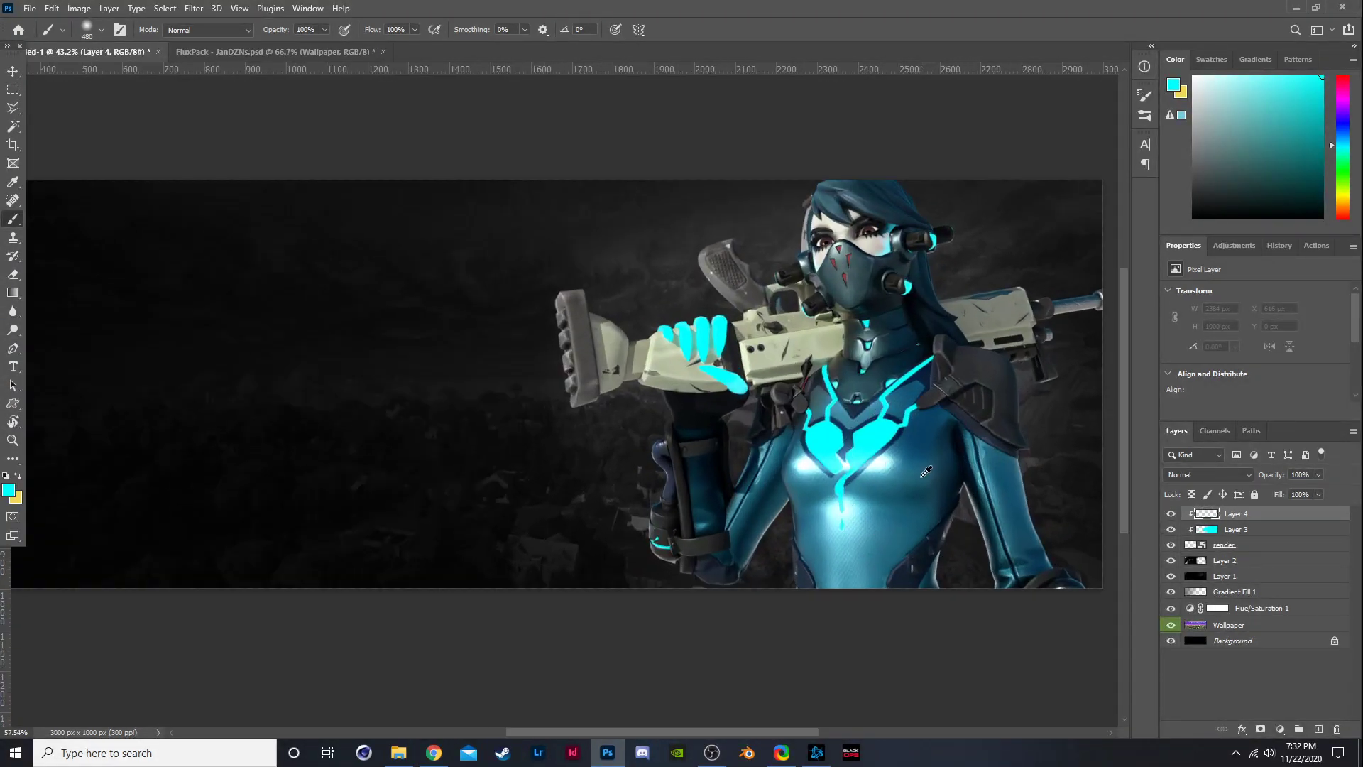
scroll(926, 471, down, 2)
scroll(938, 452, up, 2)
scroll(1017, 367, down, 2)
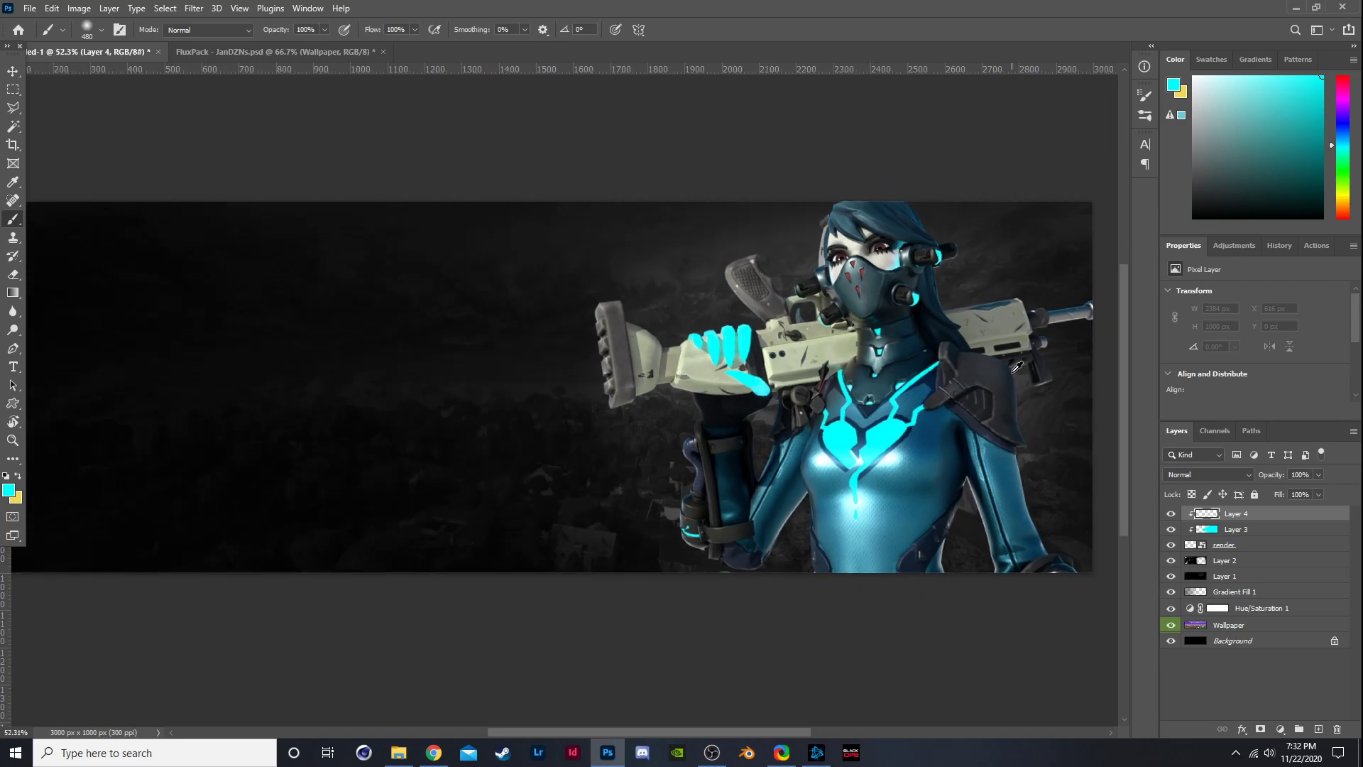
scroll(1036, 326, up, 1)
scroll(1033, 358, right, 4)
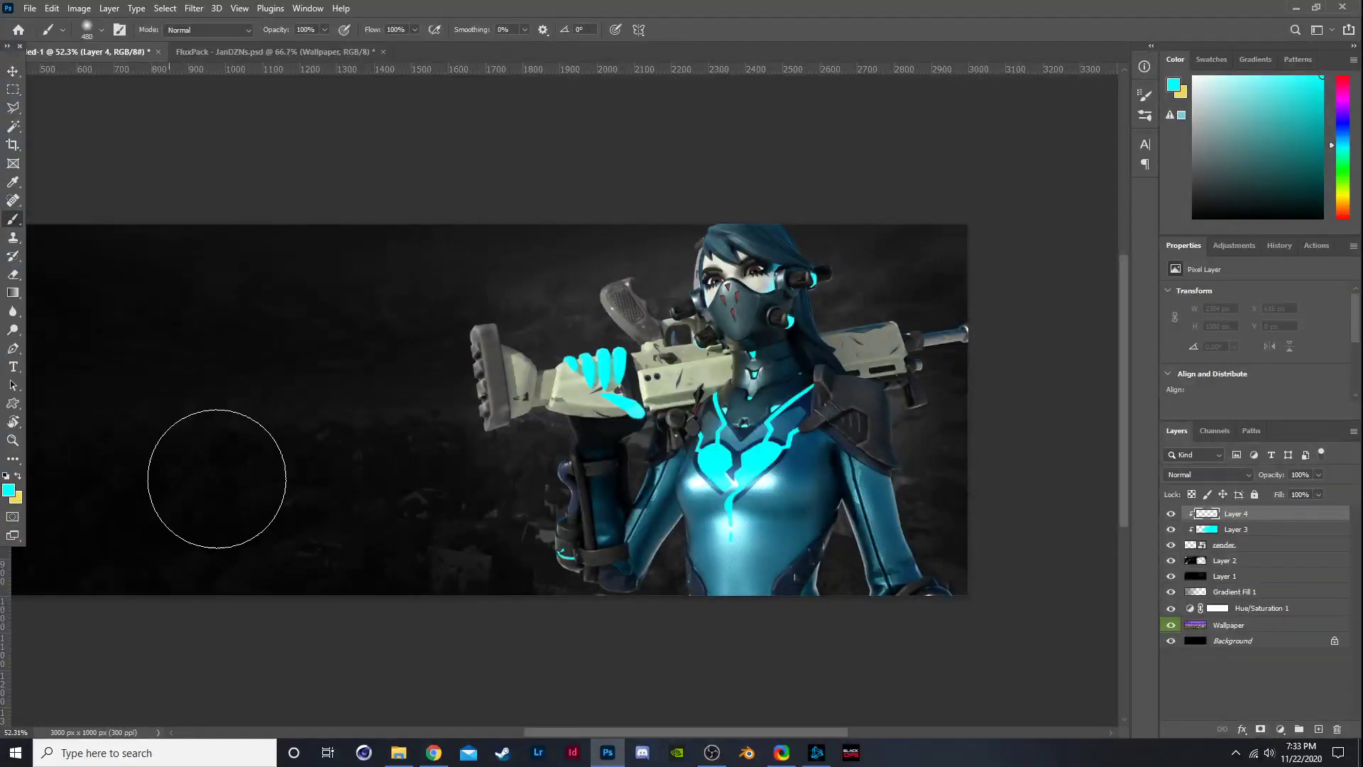
Sample a dark blue from the character's suit and paint it over the character on Layer 4.
click(11, 492)
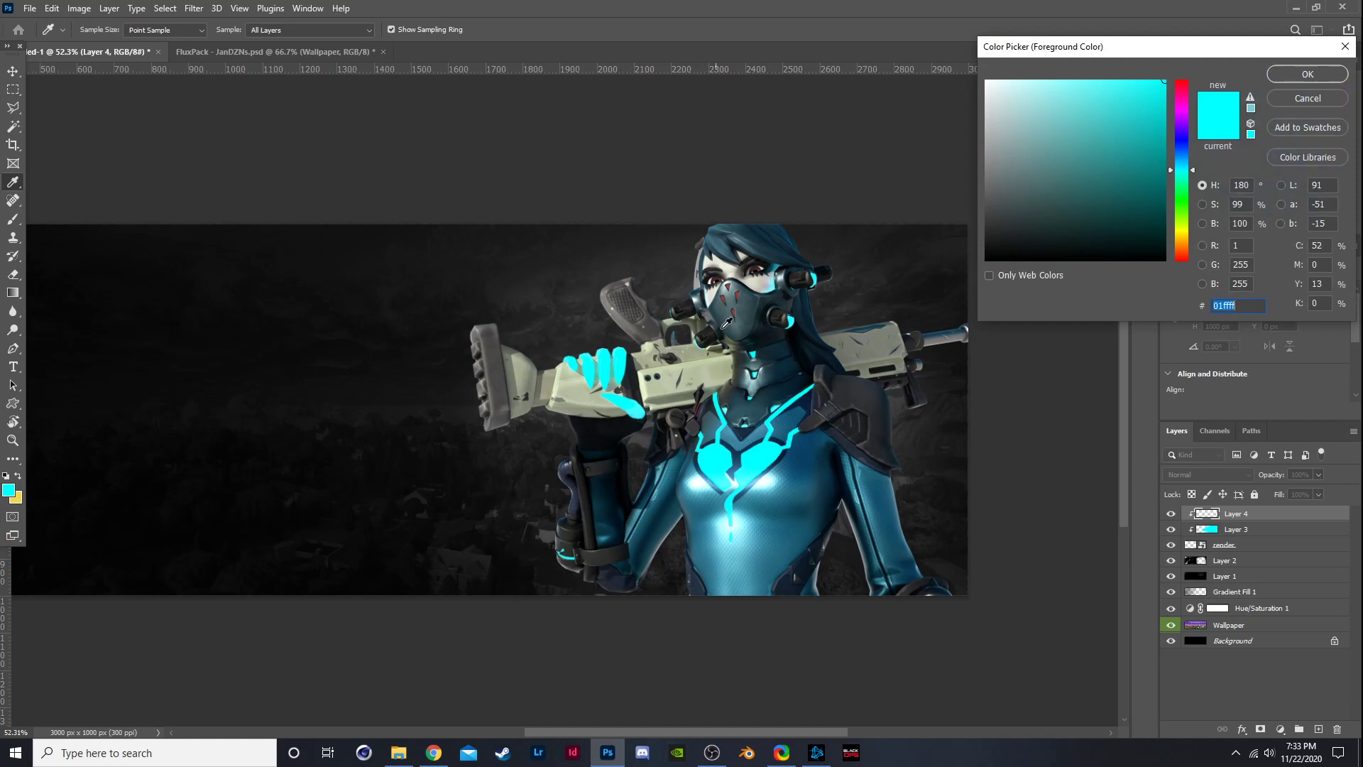
click(770, 235)
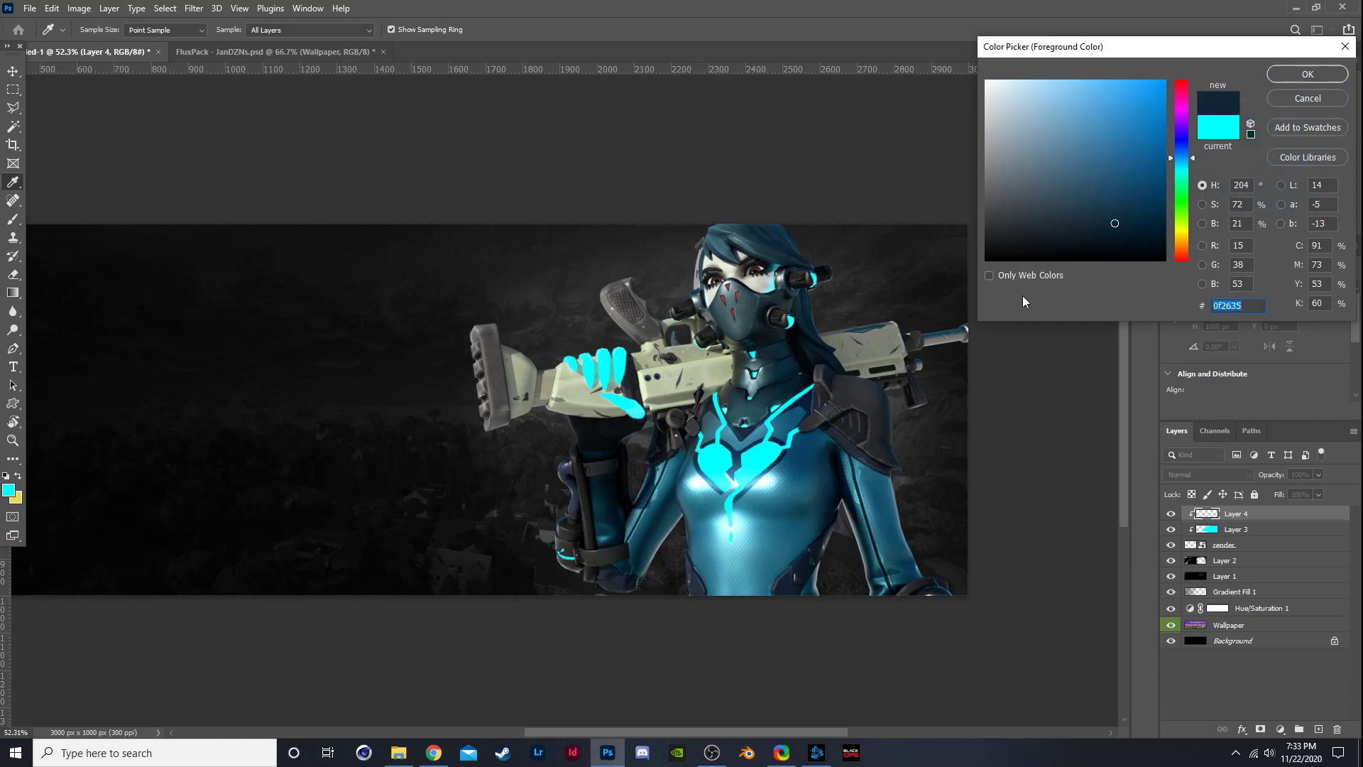
click(769, 448)
key(Return)
key(b)
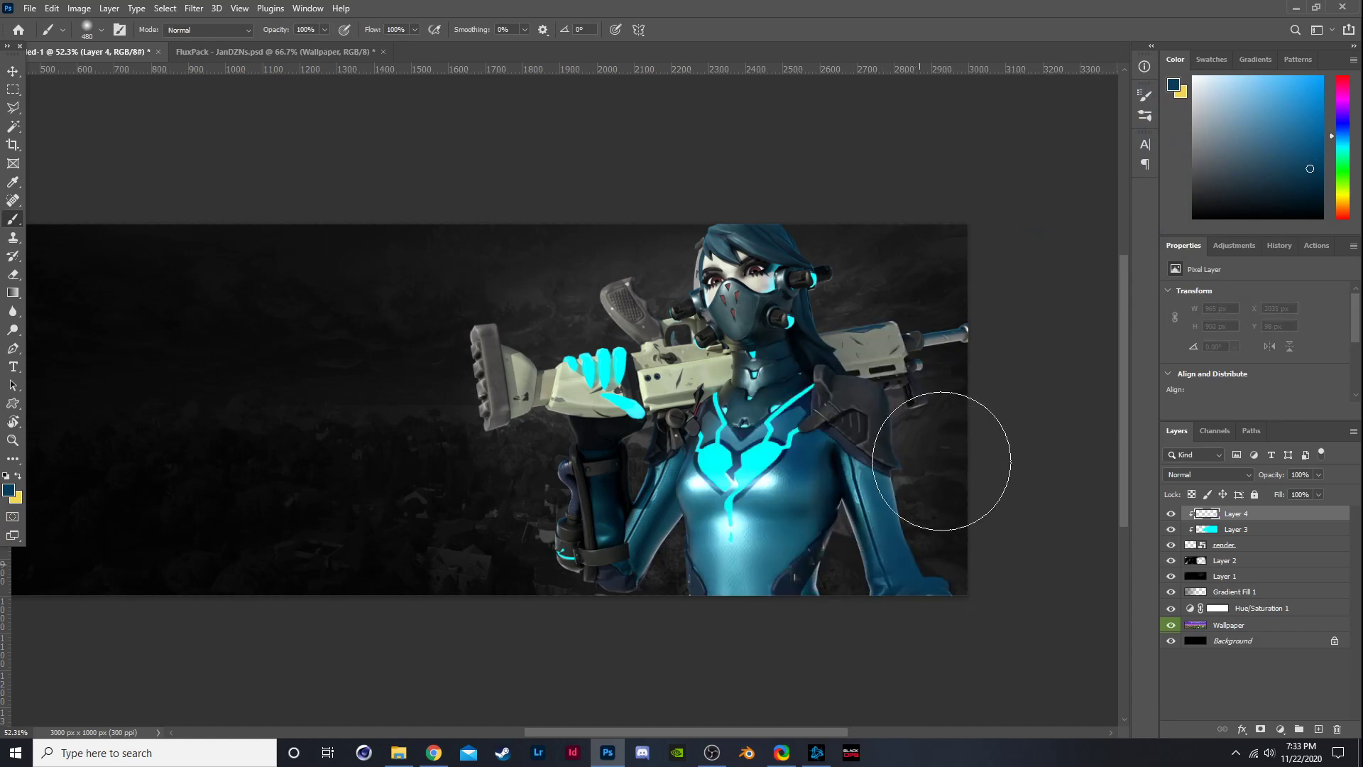
mouse_move(942, 461)
mouse_down()
mouse_move(792, 350)
mouse_move(760, 355)
mouse_move(624, 307)
mouse_move(310, 468)
mouse_move(443, 433)
mouse_move(764, 446)
mouse_move(581, 573)
mouse_move(904, 541)
mouse_up()
Set Layer 4 to Color blend mode, adjust its opacity, and compare it hidden and shown.
click(1221, 474)
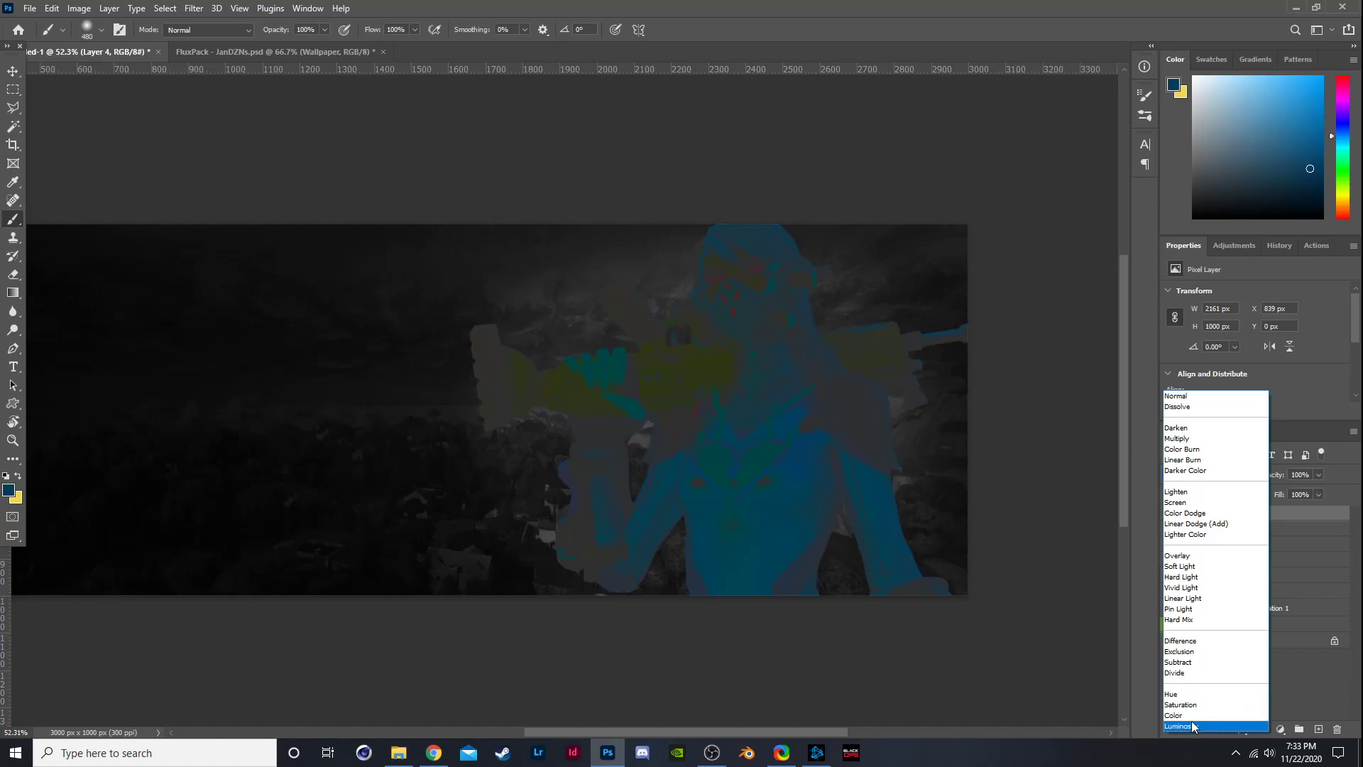
click(1179, 715)
click(1171, 513)
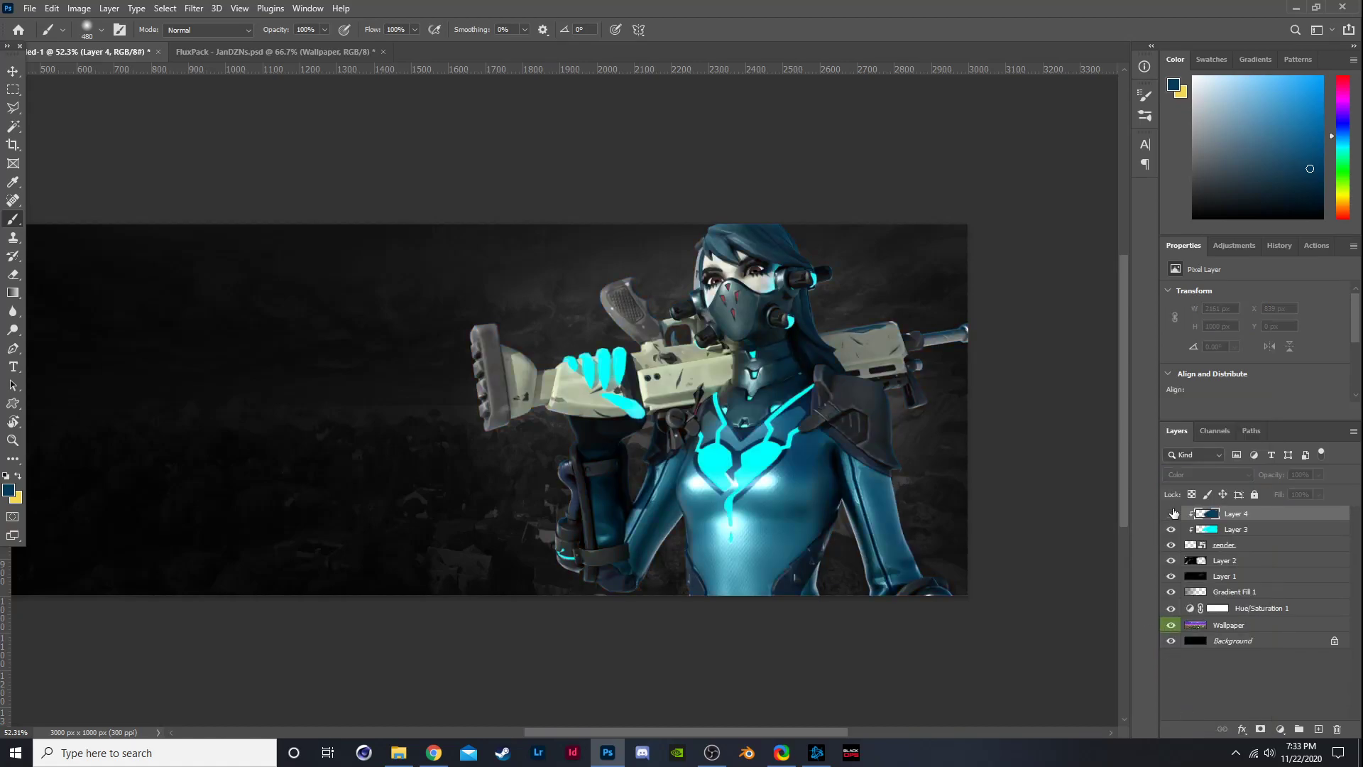
click(1171, 513)
click(1171, 514)
click(1171, 513)
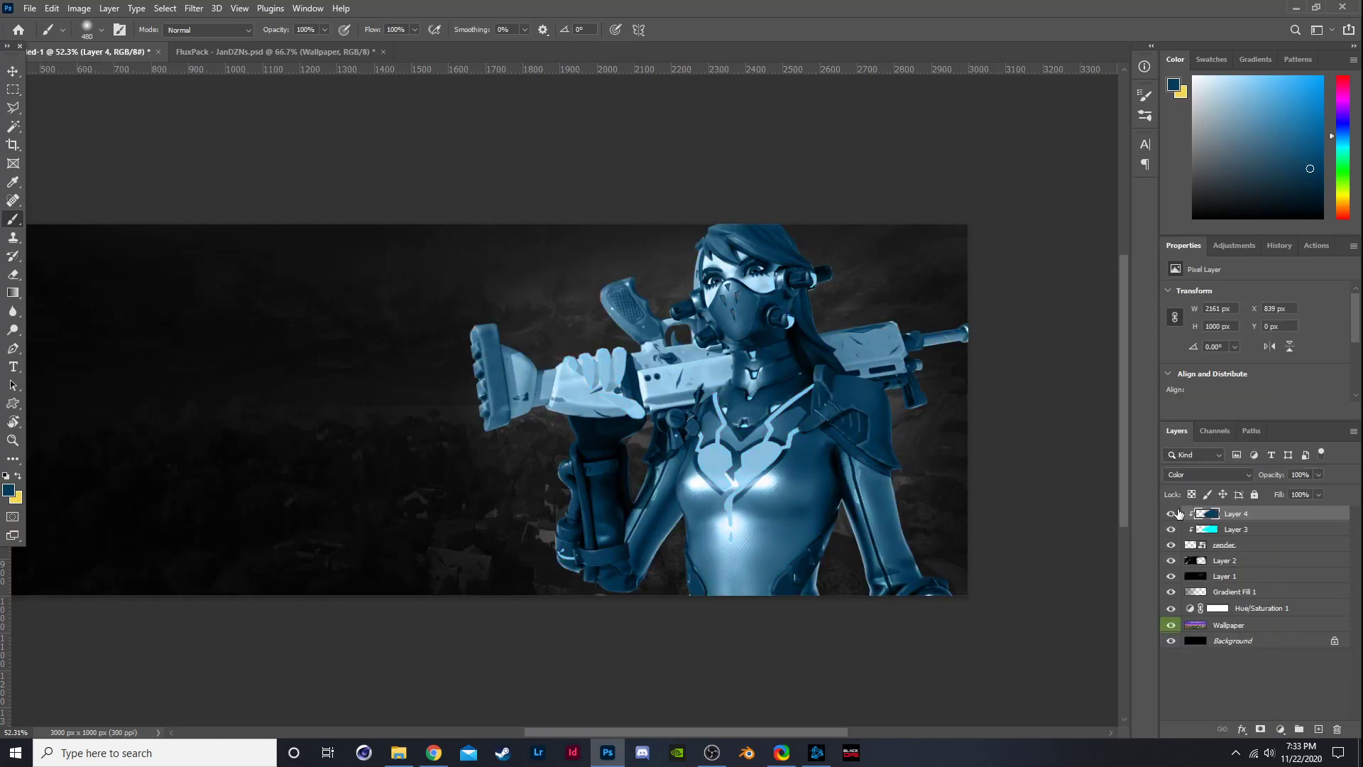
click(1319, 474)
click(1173, 514)
click(1172, 514)
Check the whole banner, then delete the trial dark-blue Layer 4.
key(ctrl+minus)
key(ctrl+plus)
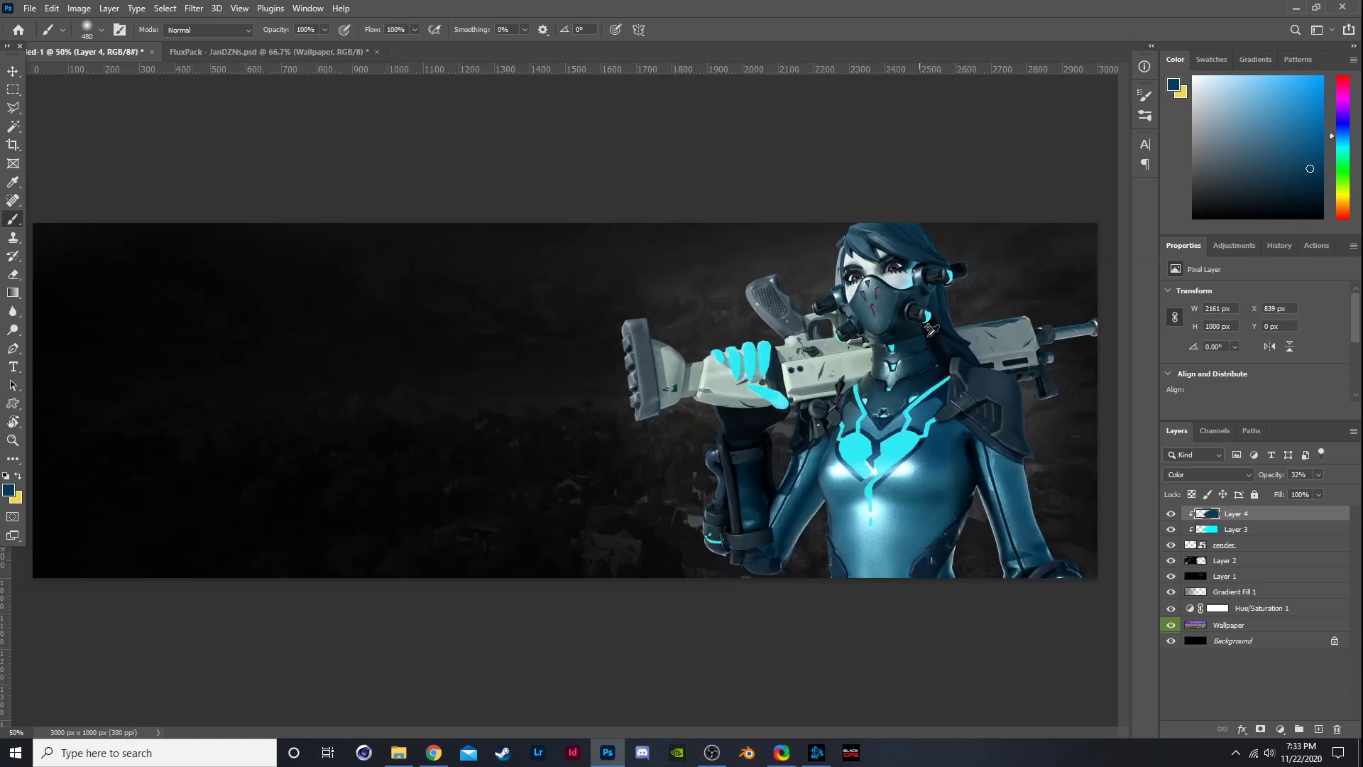
key(Delete)
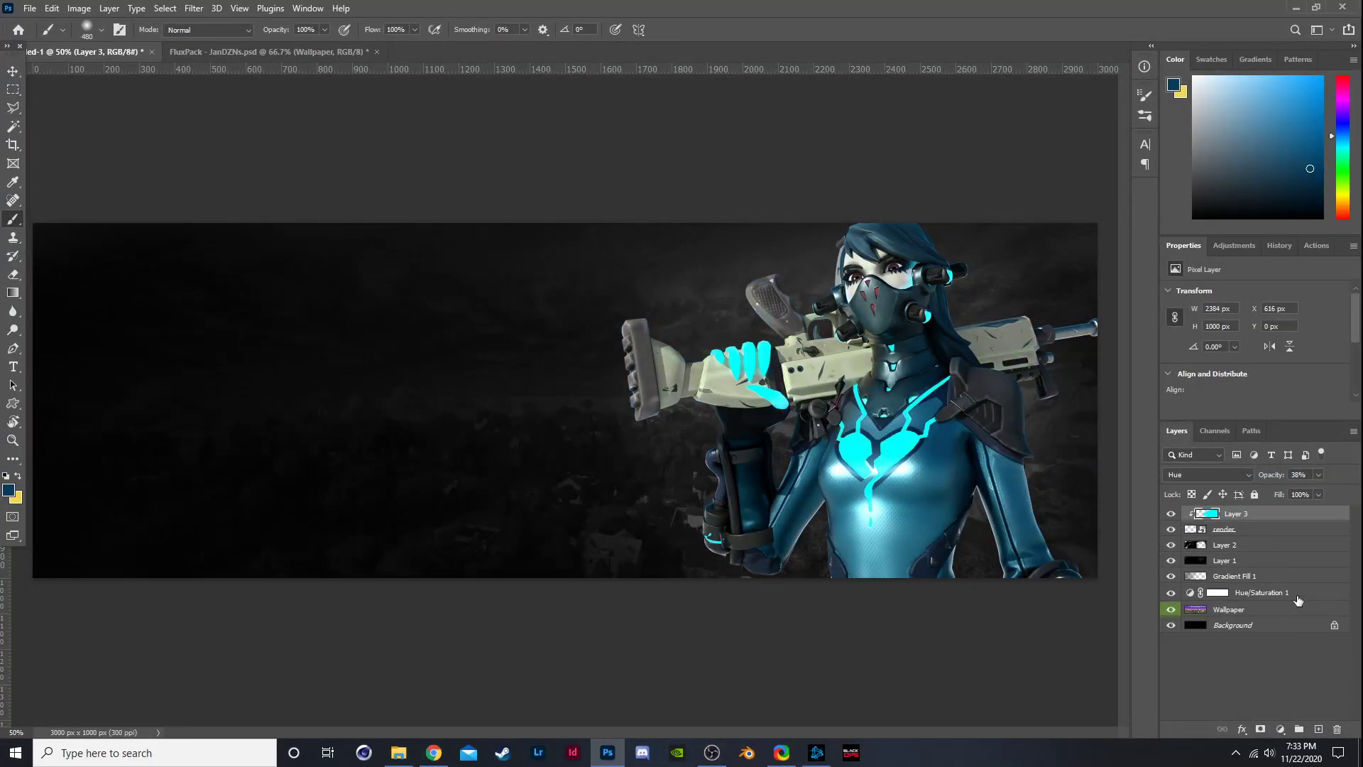
Add a new layer and pick a light blue-cyan foreground colour sampled from the canvas.
click(1319, 727)
click(8, 489)
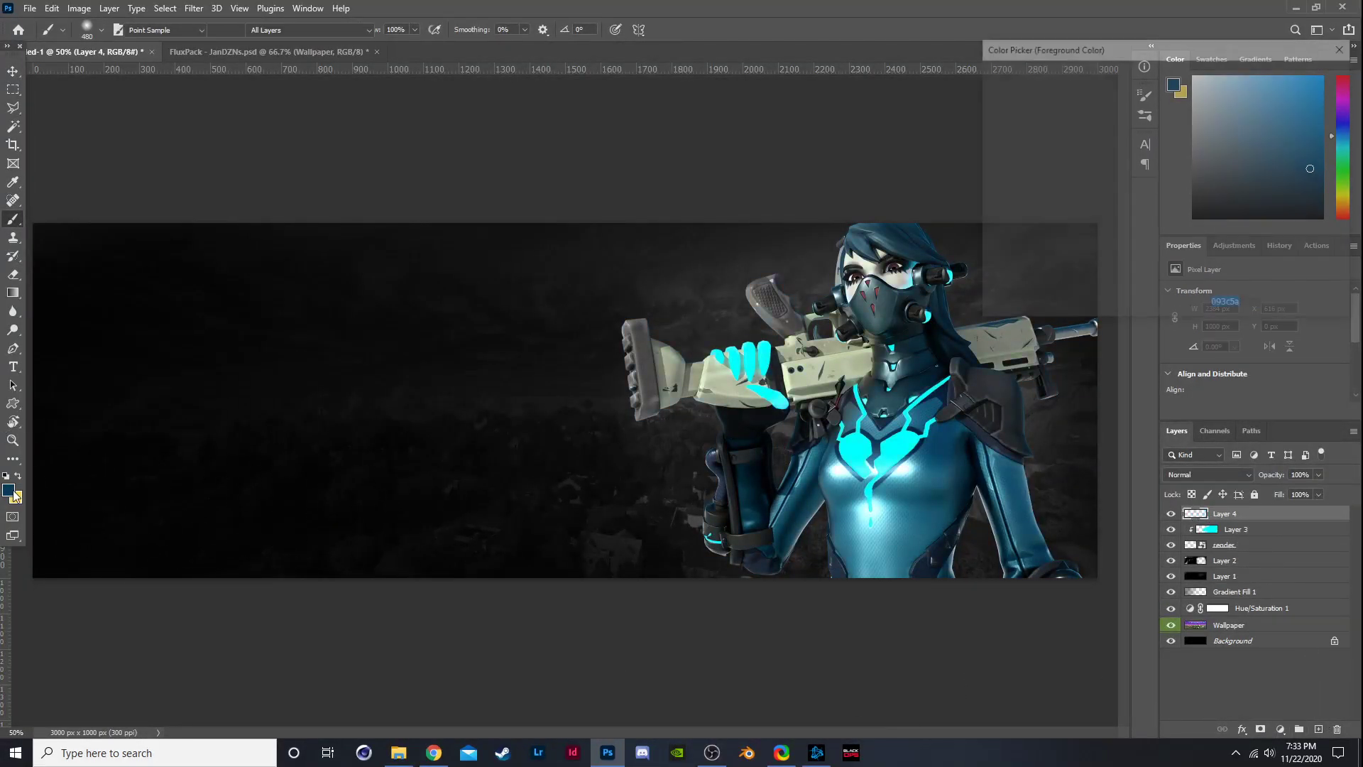
mouse_move(1177, 160)
mouse_down()
mouse_move(1112, 158)
mouse_move(1175, 160)
mouse_up()
click(913, 439)
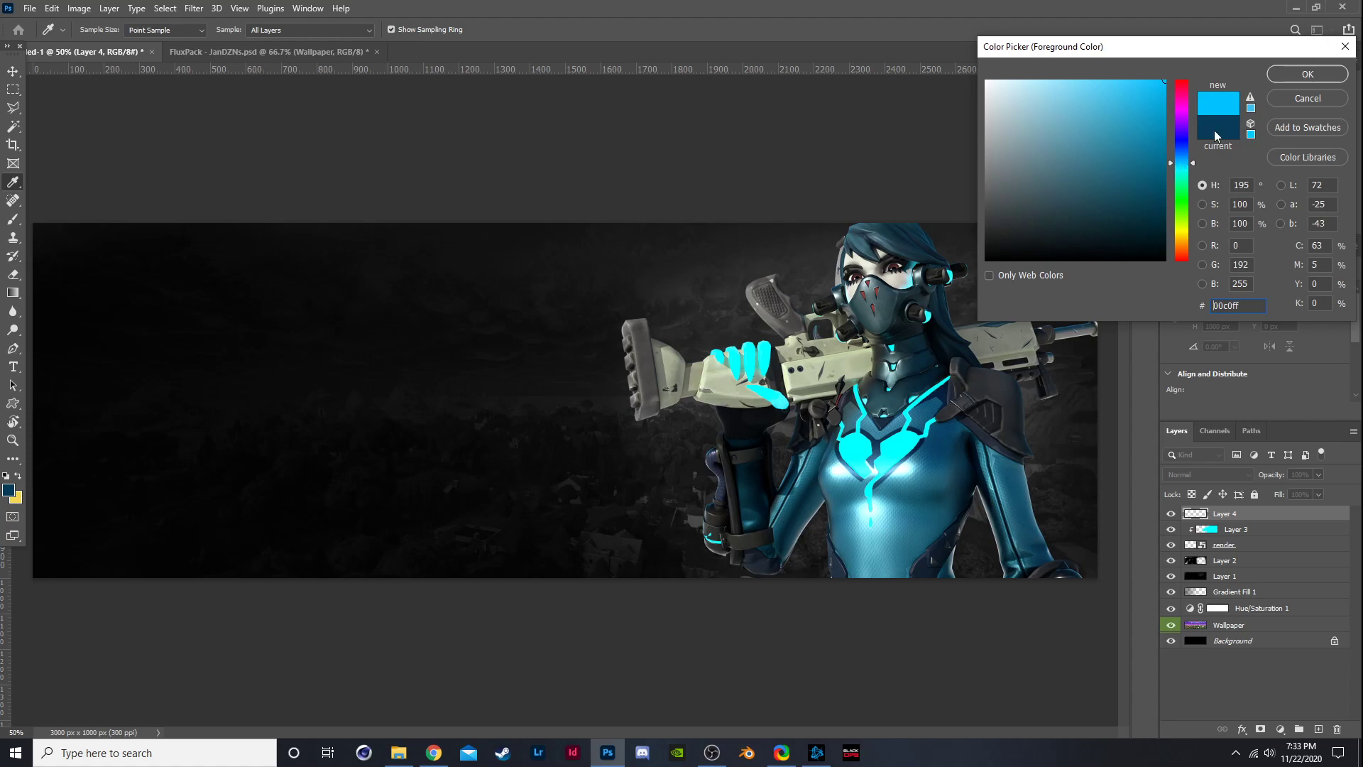
click(1291, 75)
Paint cyan over the character's body, arm and gun stock, clipping the layer to Layer 3.
key(b)
drag(963, 414, 1015, 505)
key(ctrl+z)
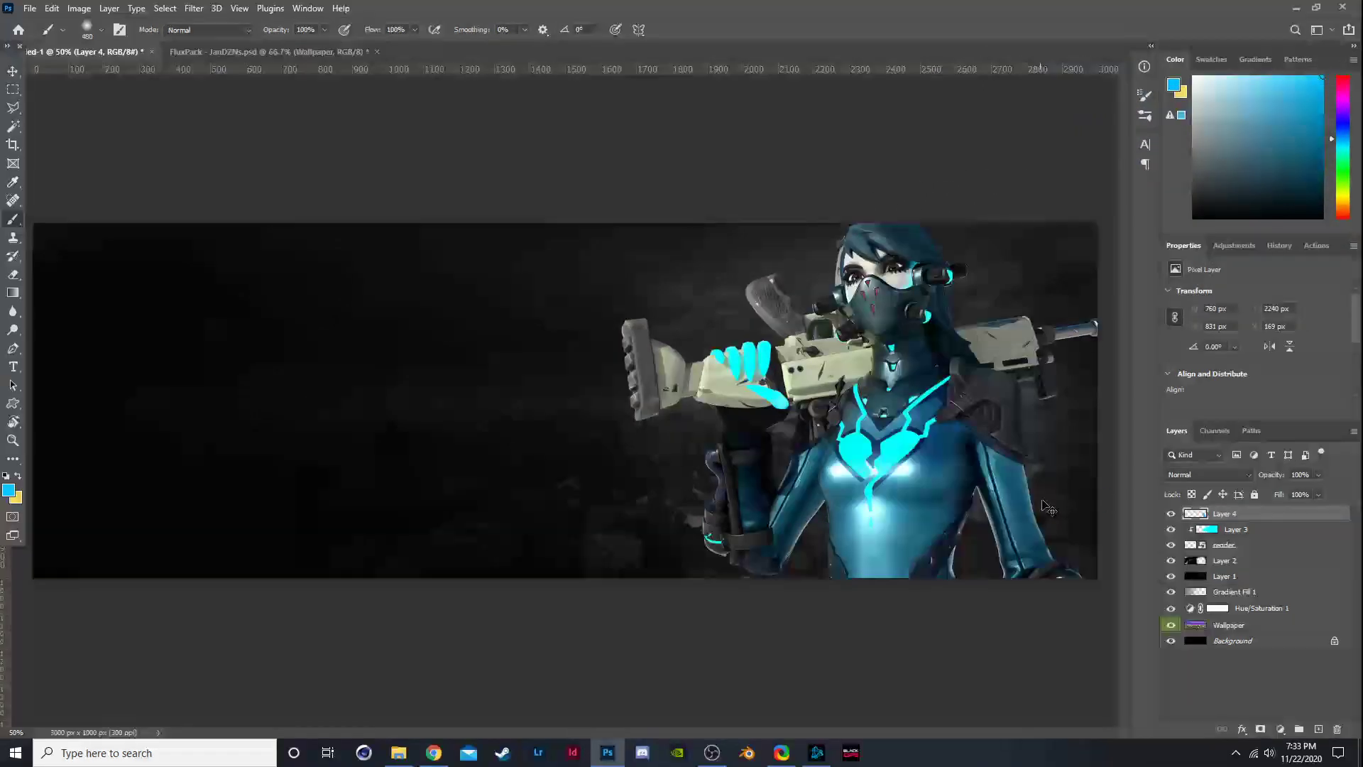
mouse_move(1033, 409)
mouse_down()
mouse_move(1019, 383)
mouse_move(1058, 333)
mouse_move(1040, 433)
mouse_move(992, 529)
mouse_up()
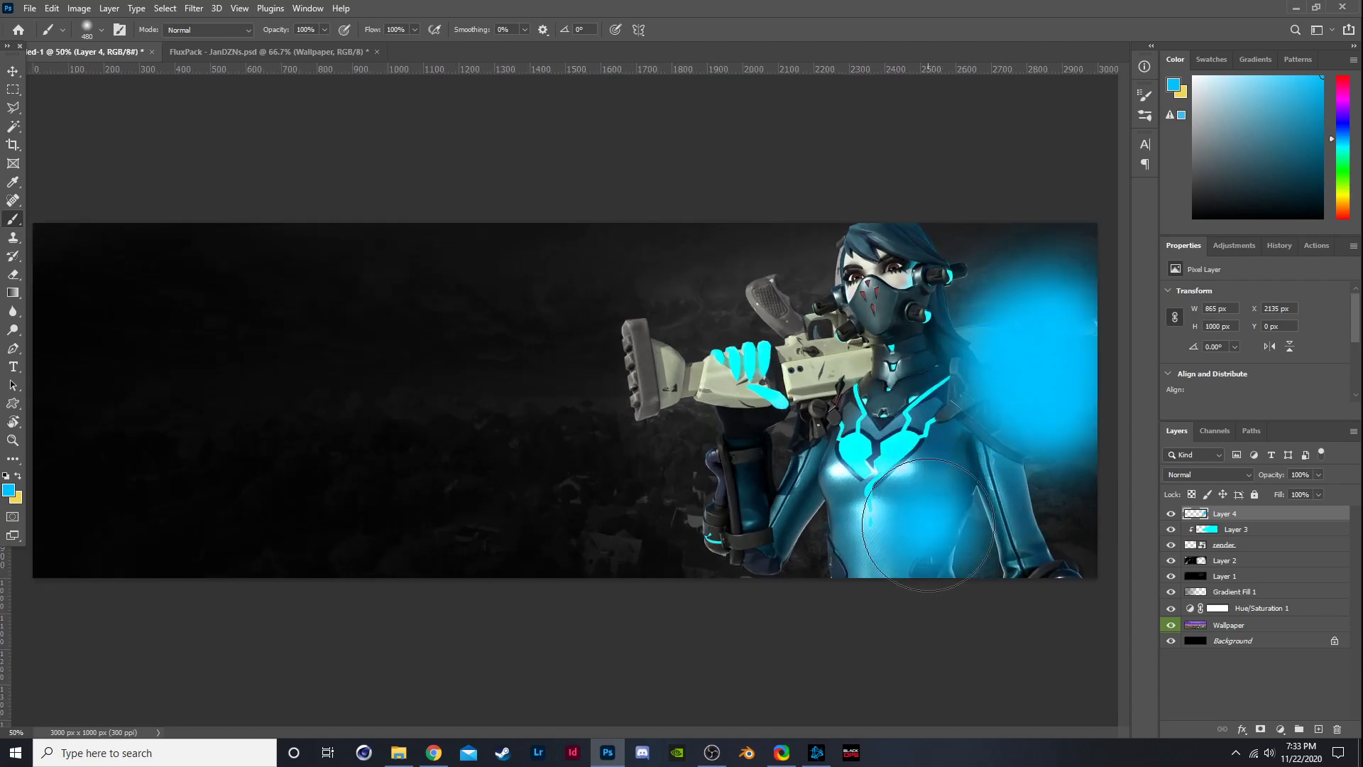
mouse_move(1036, 568)
mouse_down()
mouse_move(987, 454)
mouse_move(882, 573)
mouse_up()
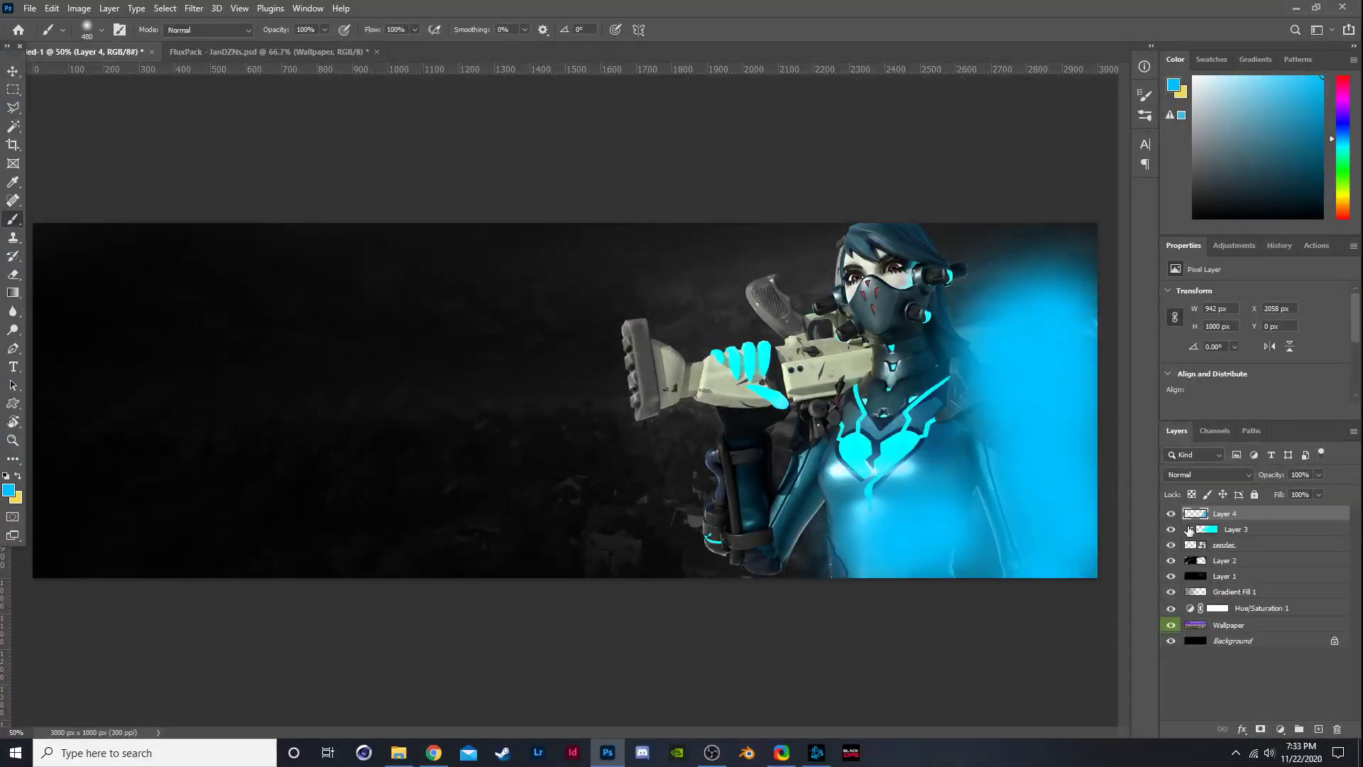
alt+click(1236, 519)
mouse_move(710, 557)
mouse_down()
mouse_move(731, 548)
mouse_move(653, 369)
mouse_move(755, 329)
mouse_move(838, 376)
mouse_move(775, 372)
mouse_move(998, 280)
mouse_move(816, 198)
mouse_move(906, 168)
mouse_move(923, 319)
mouse_move(838, 426)
mouse_move(1049, 513)
mouse_up()
Set cyan Layer 4 to Color blend mode at 57% opacity and compare the tint on the gun.
click(1200, 475)
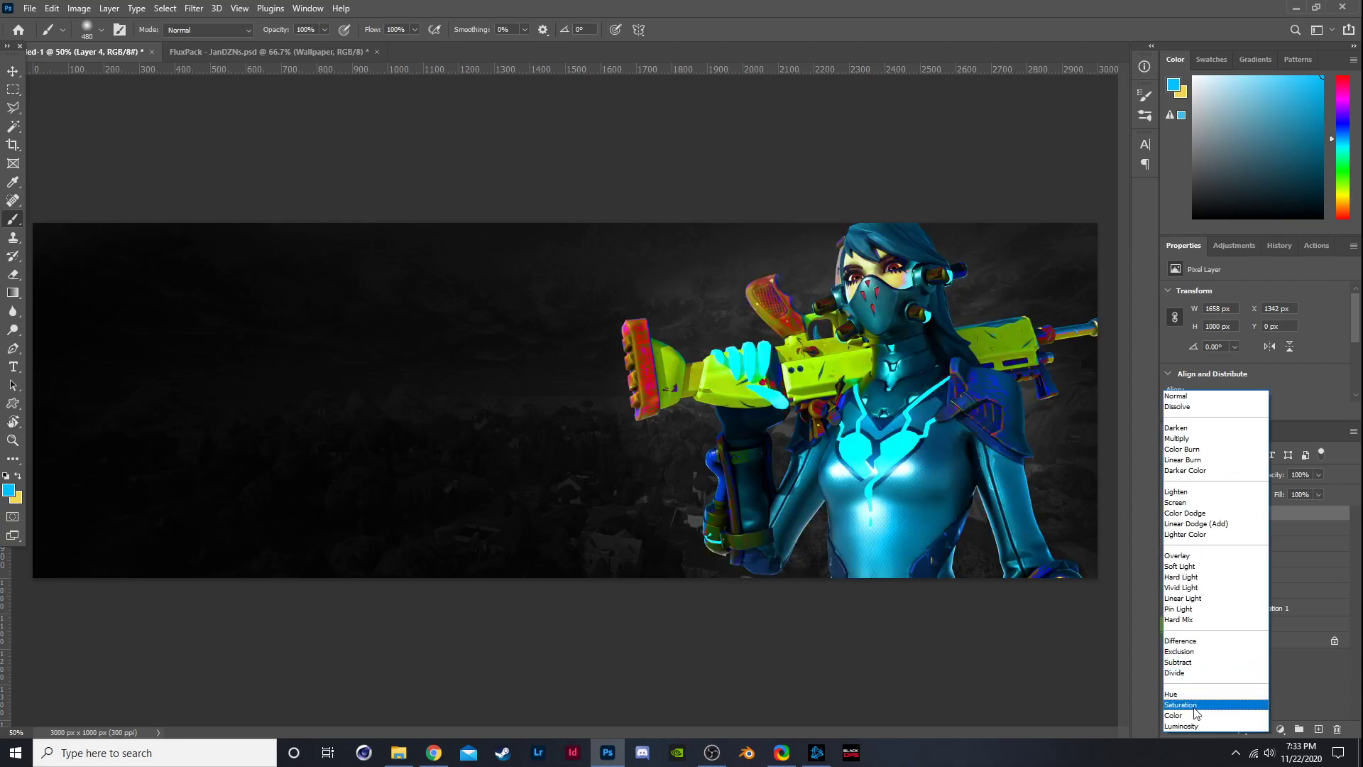
click(1197, 717)
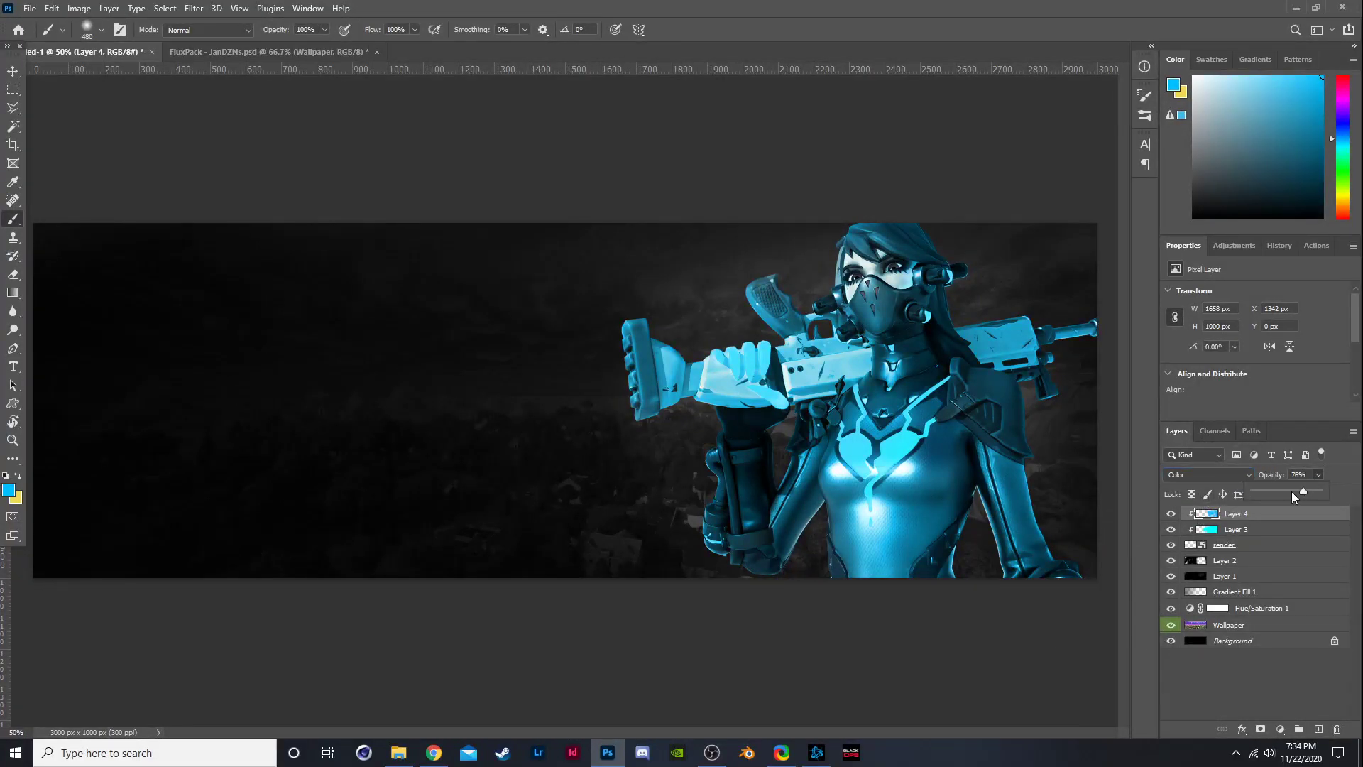
click(1171, 513)
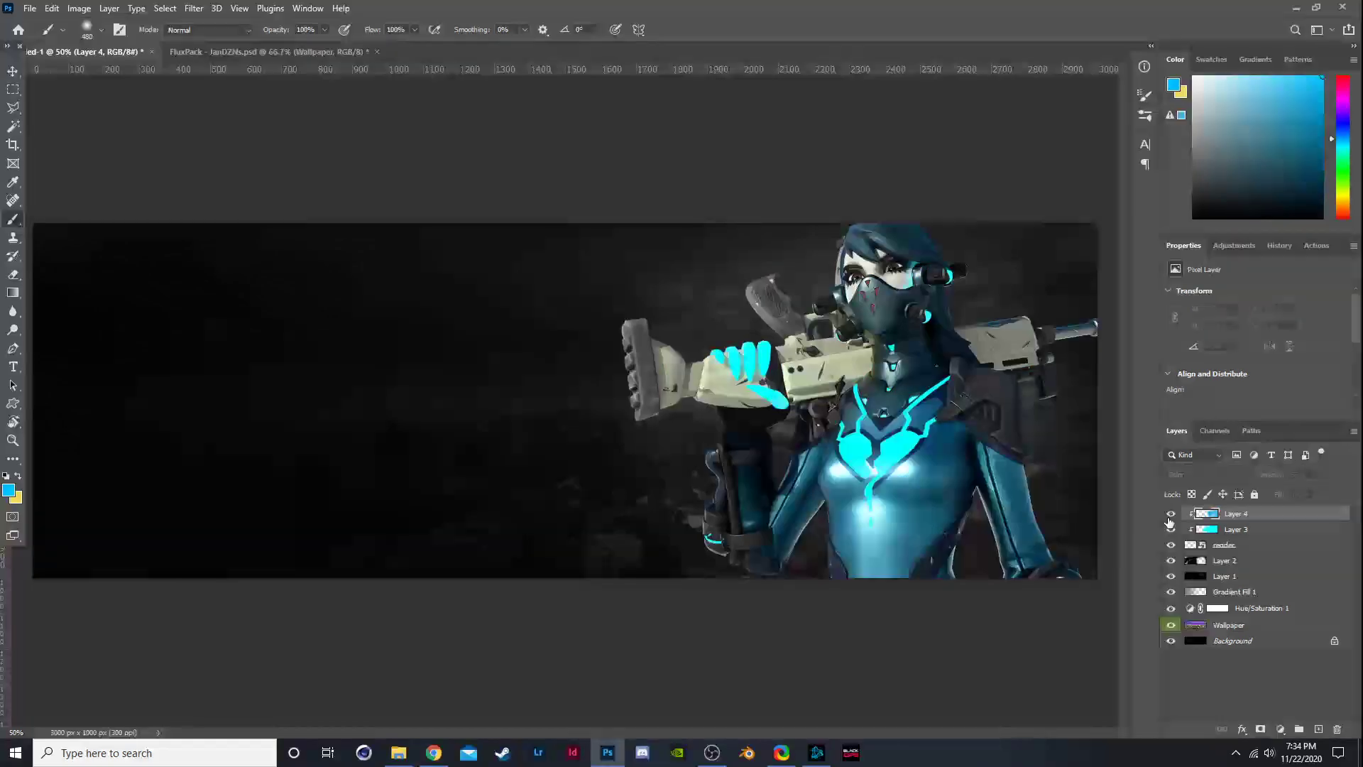
click(1170, 516)
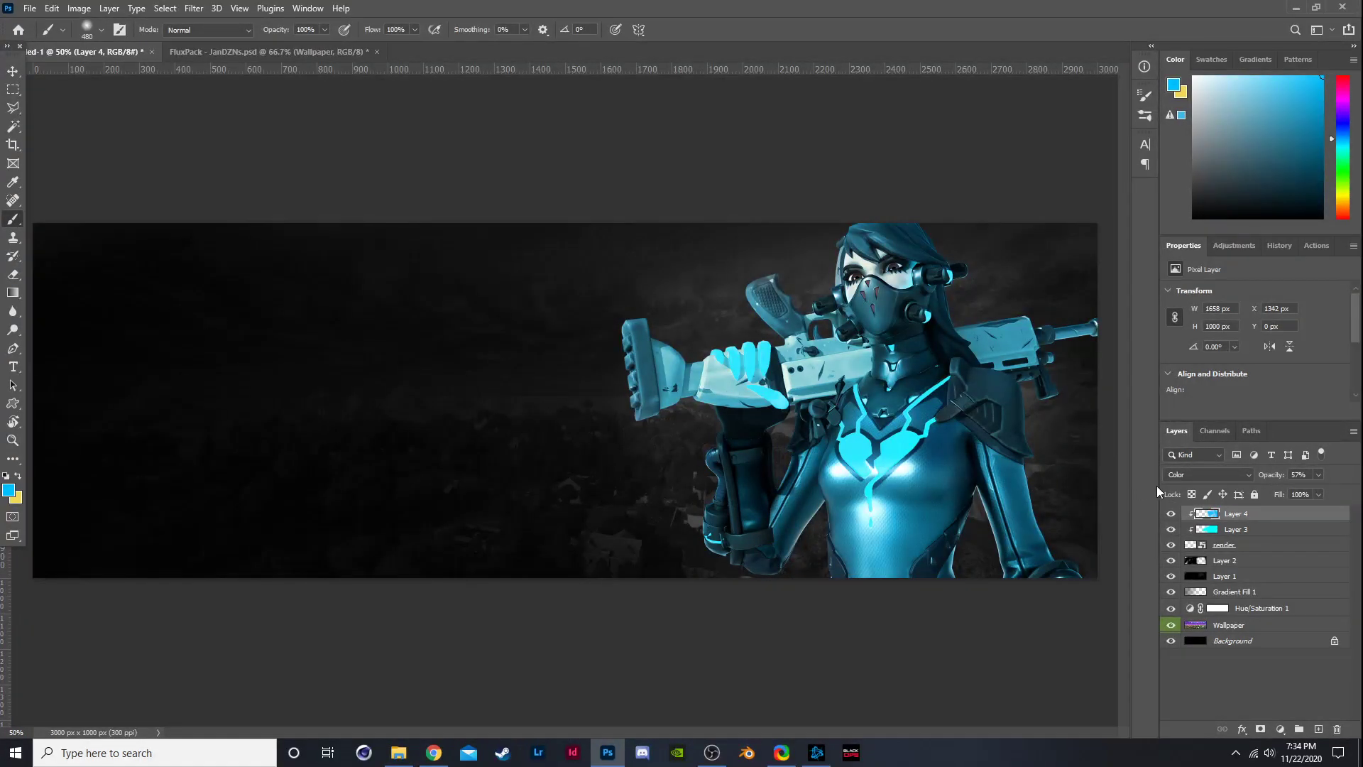
click(1170, 514)
click(1171, 514)
click(1171, 514)
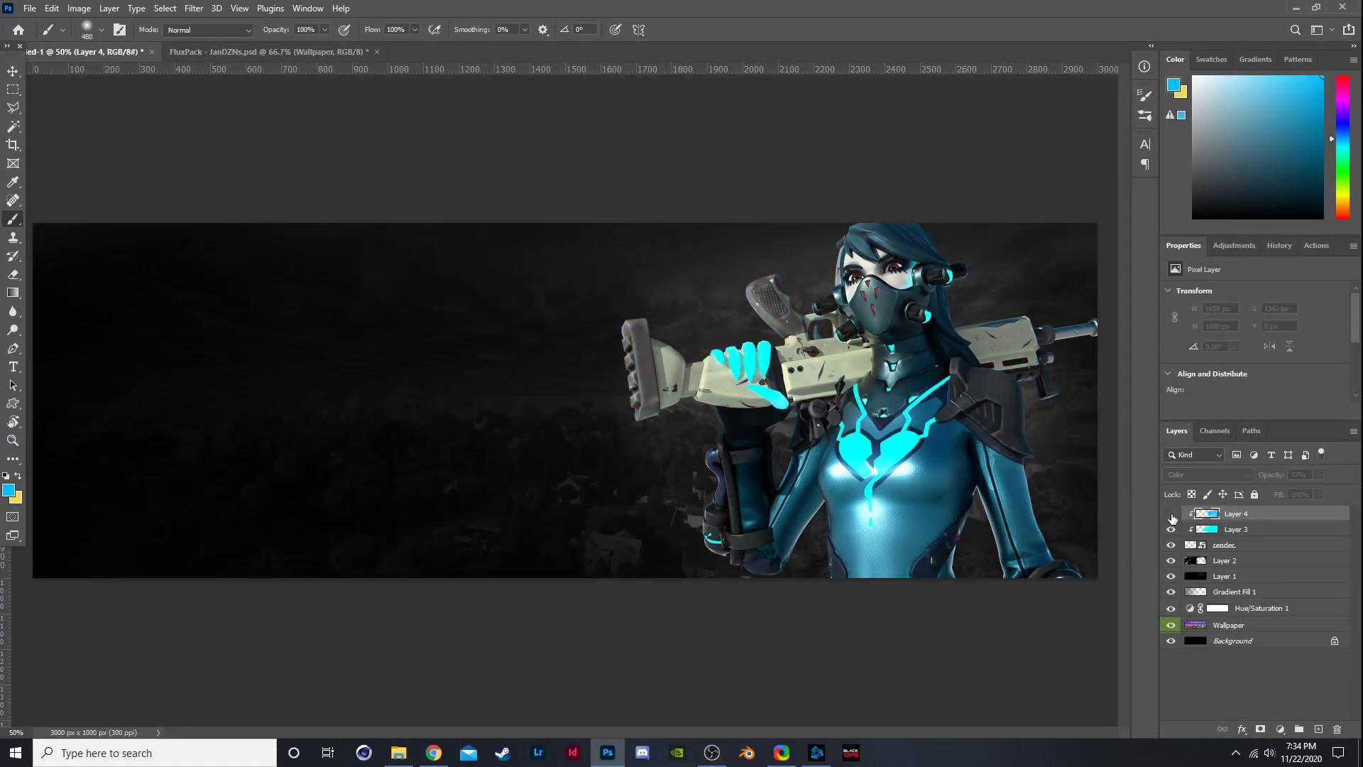
click(1170, 514)
Erase part of Layer 4's cyan tint from the gun and body with a 448 px, 60% opacity eraser.
key(e)
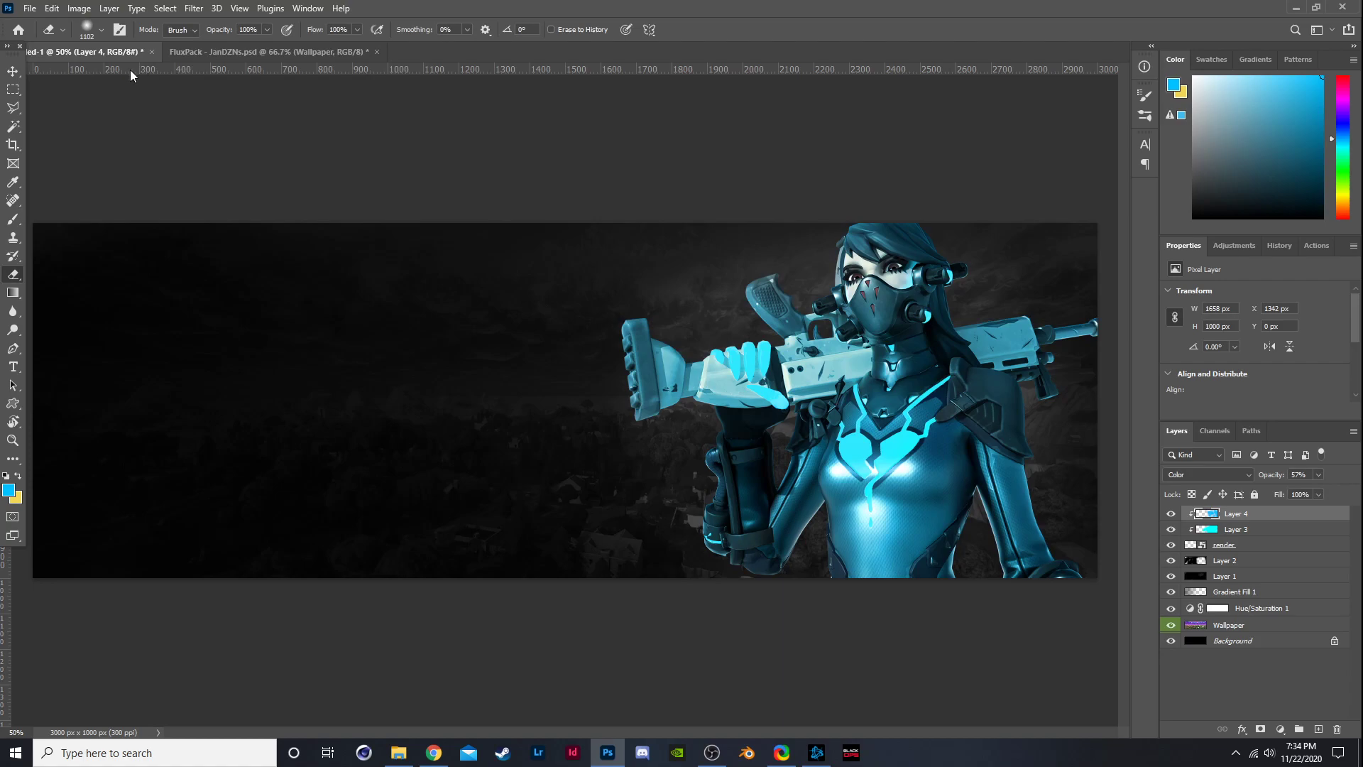
drag(266, 30, 250, 42)
click(101, 30)
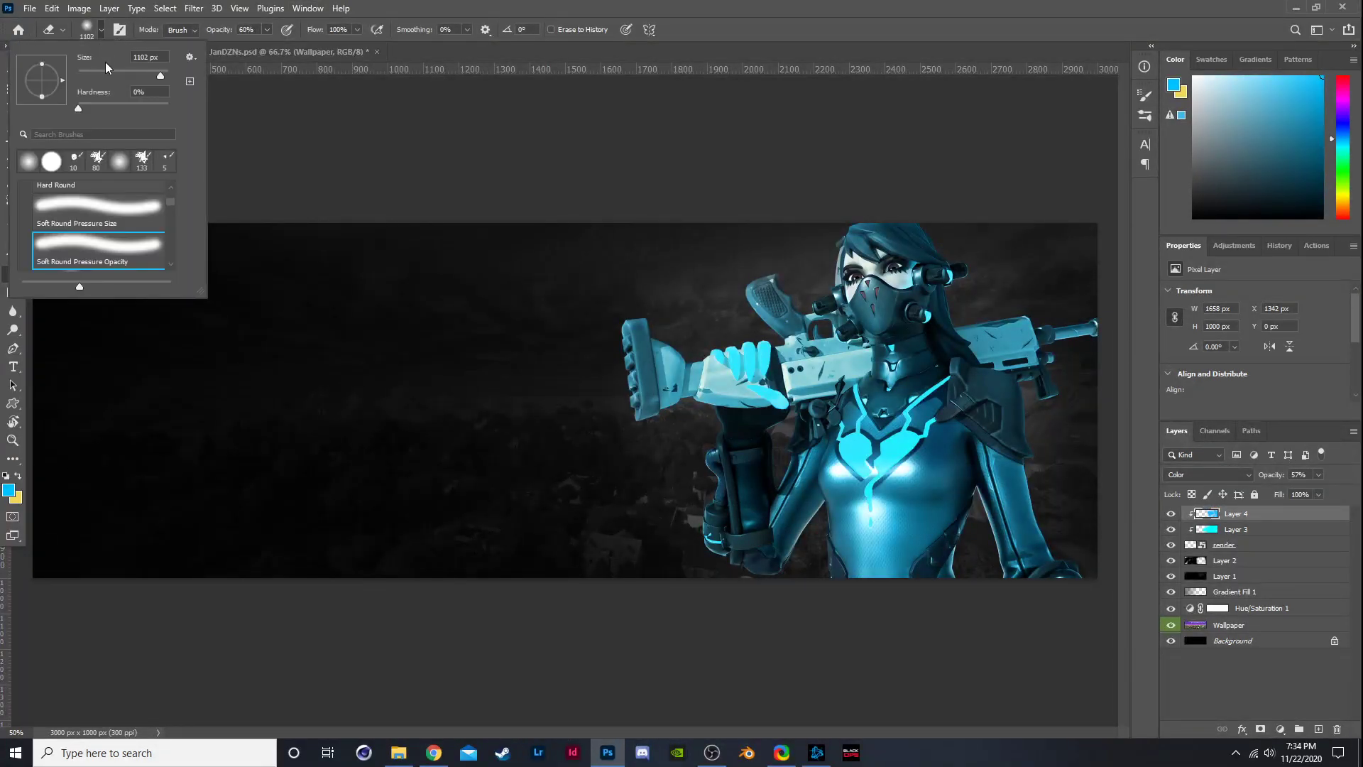
drag(156, 75, 135, 75)
click(933, 429)
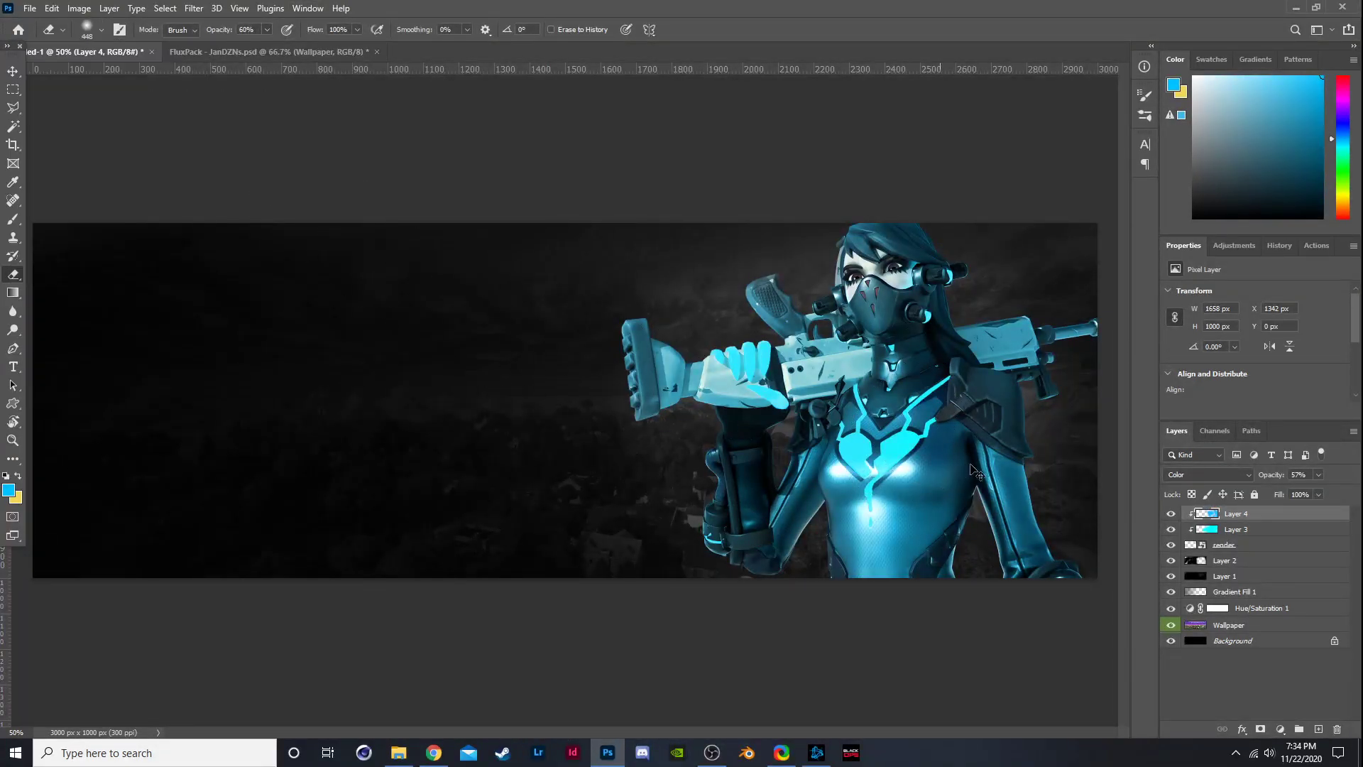
mouse_move(1049, 341)
mouse_down()
mouse_move(850, 342)
mouse_move(781, 390)
mouse_move(702, 412)
mouse_move(758, 380)
mouse_up()
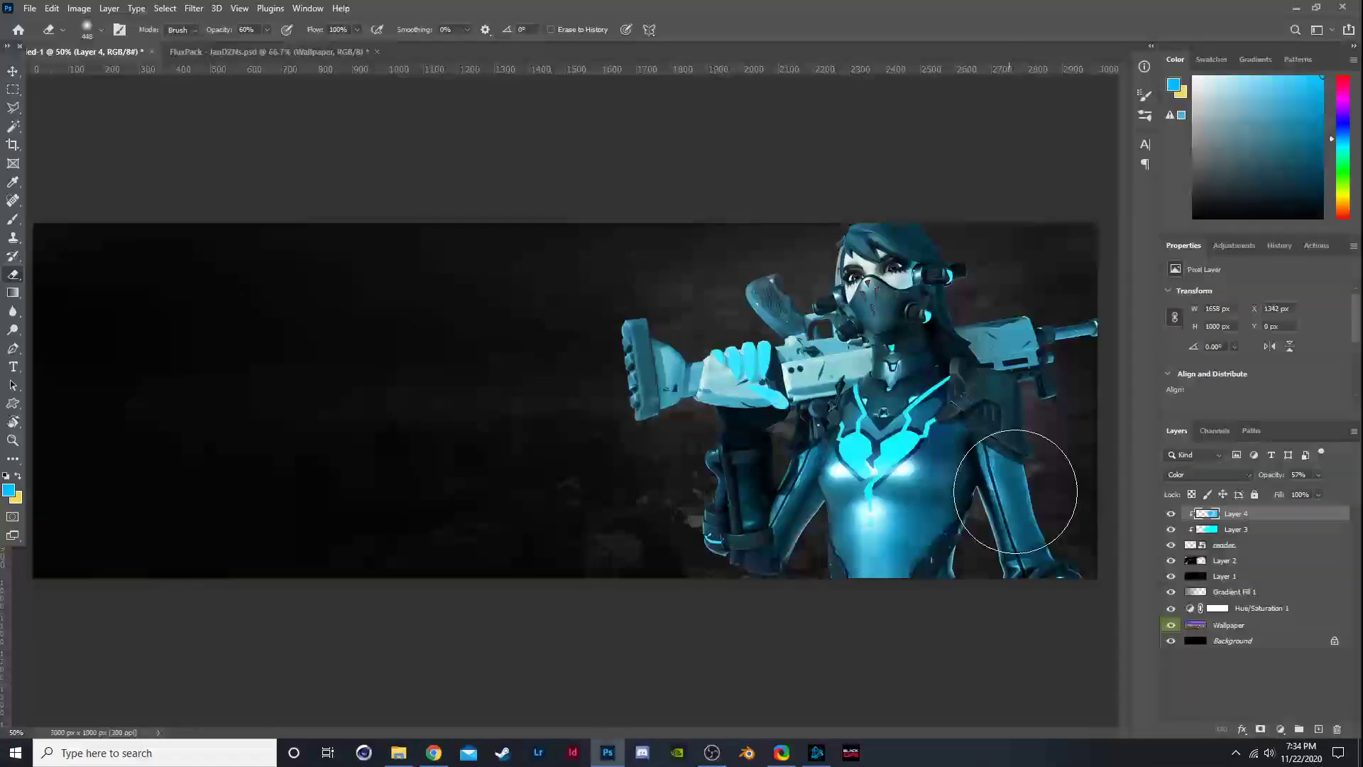
Compare the gun with Layer 4 hidden and shown, then add a new empty Layer 5.
click(1171, 514)
click(1172, 516)
click(1172, 515)
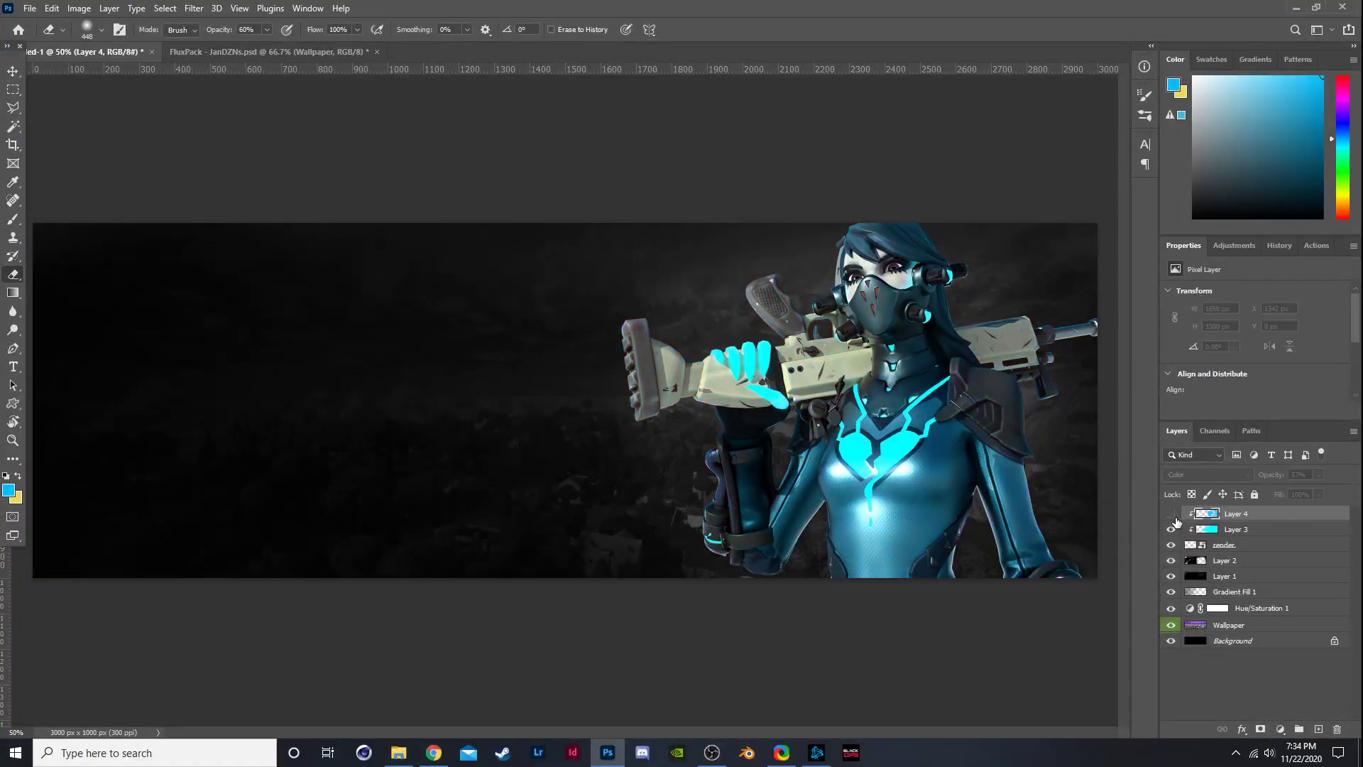
click(1172, 515)
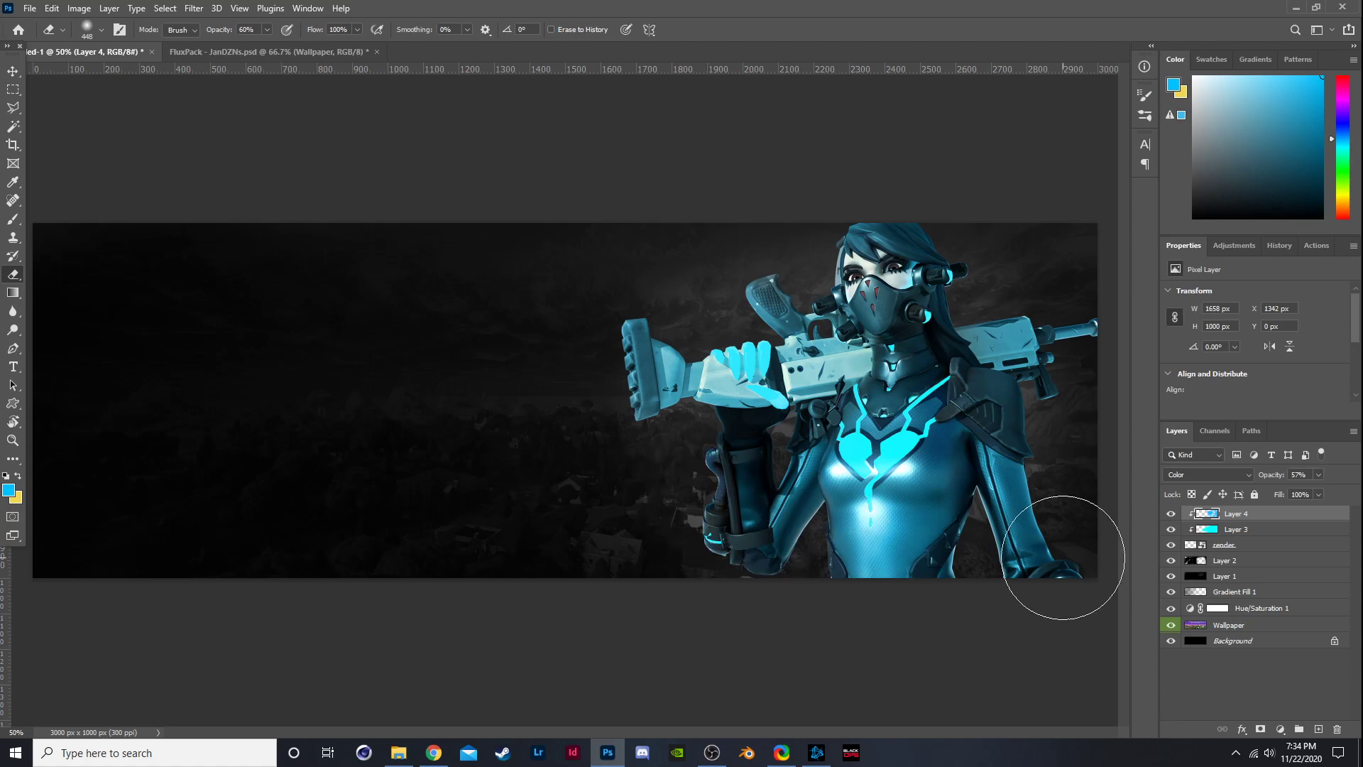
click(1172, 514)
click(1172, 514)
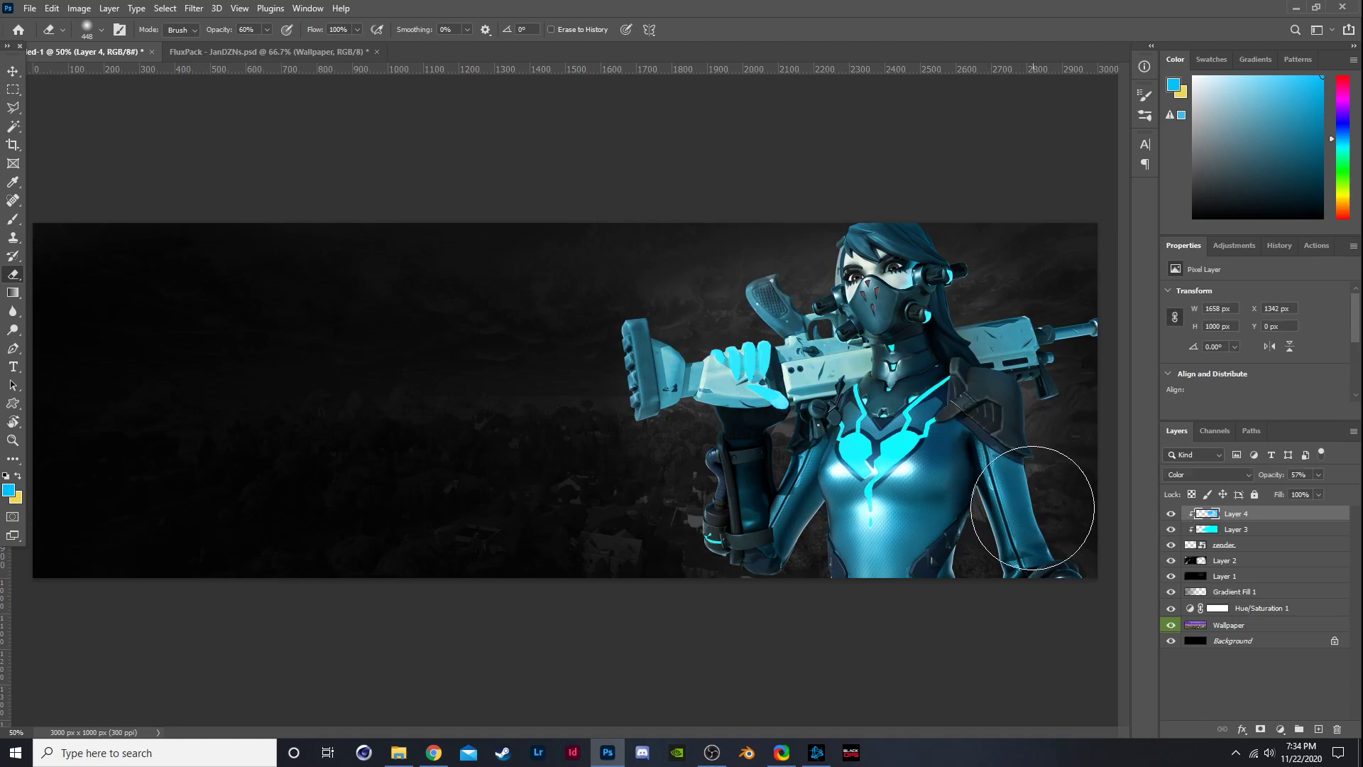
click(1317, 728)
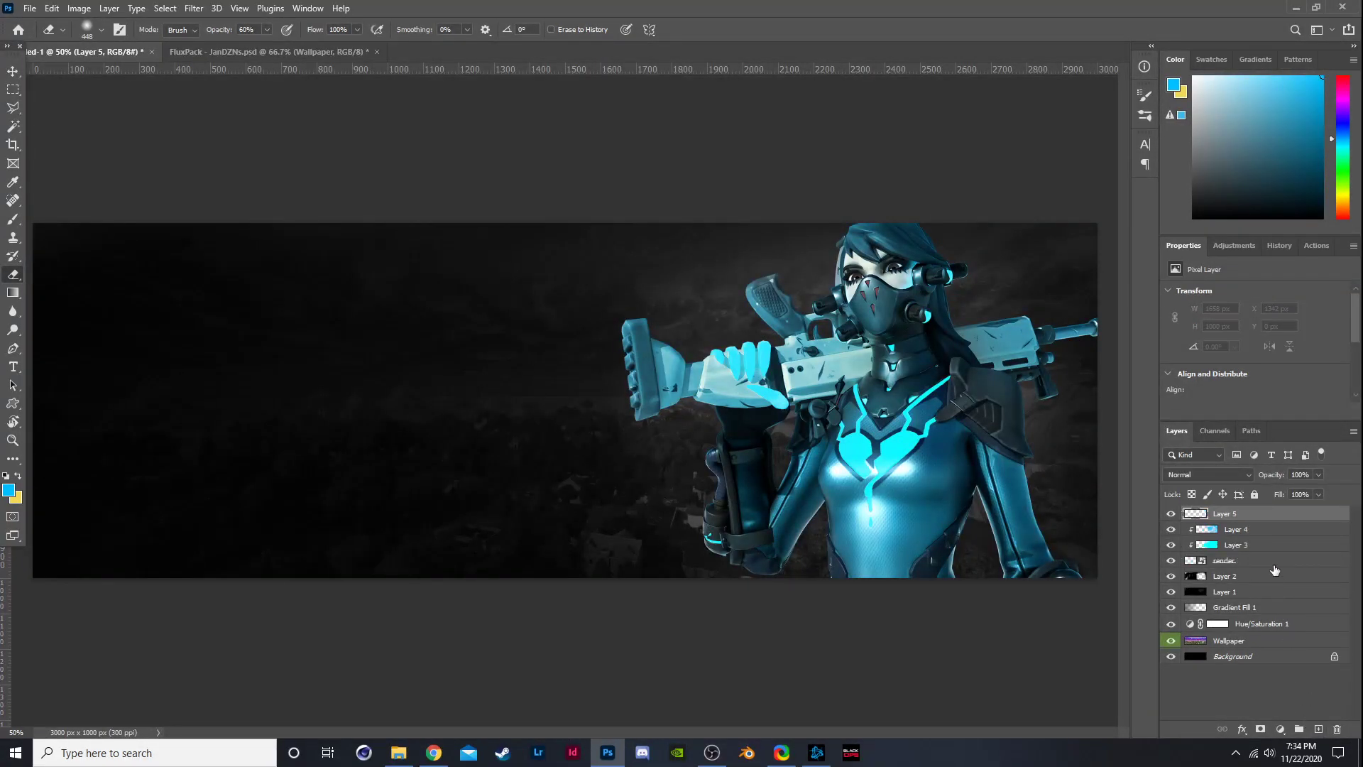
Clip Layer 5 to Layer 4 and set the brush size to 193 px.
alt+click(1266, 518)
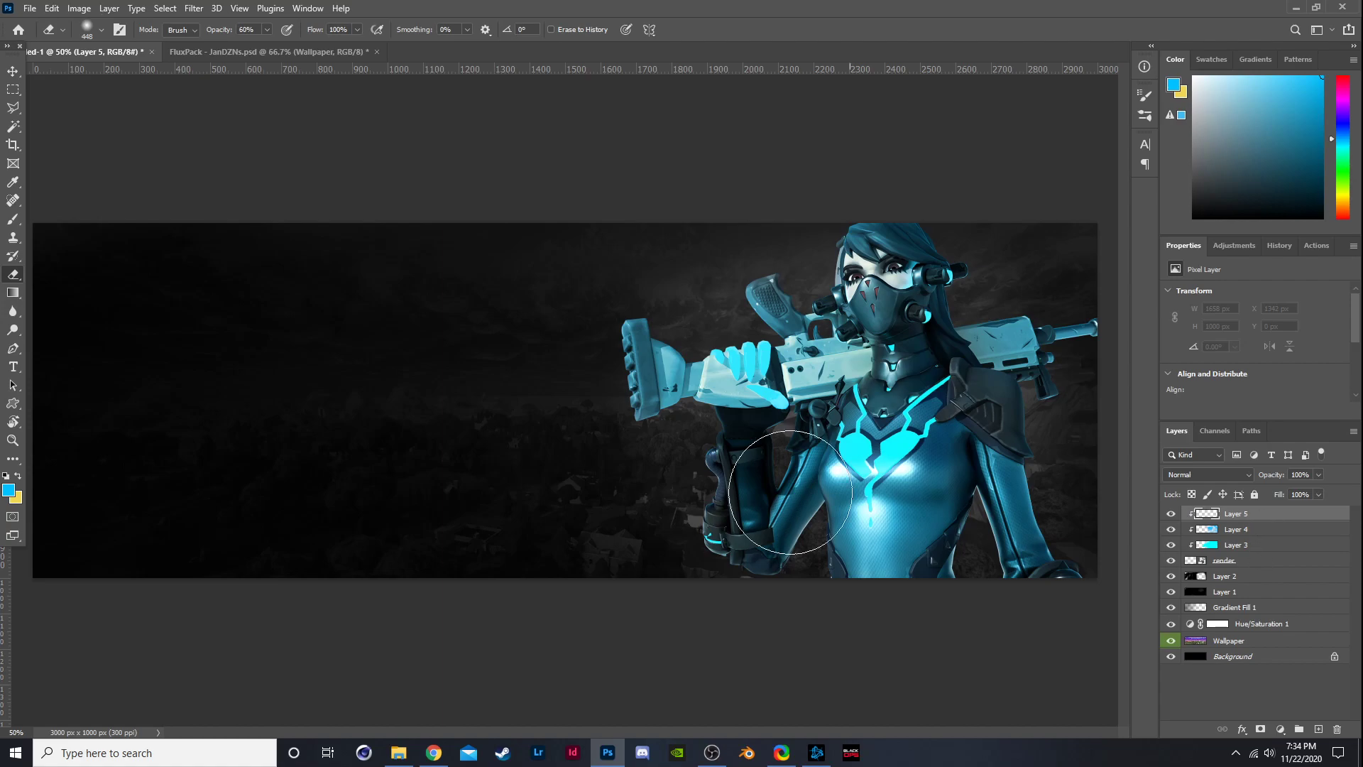
click(88, 29)
text(193)
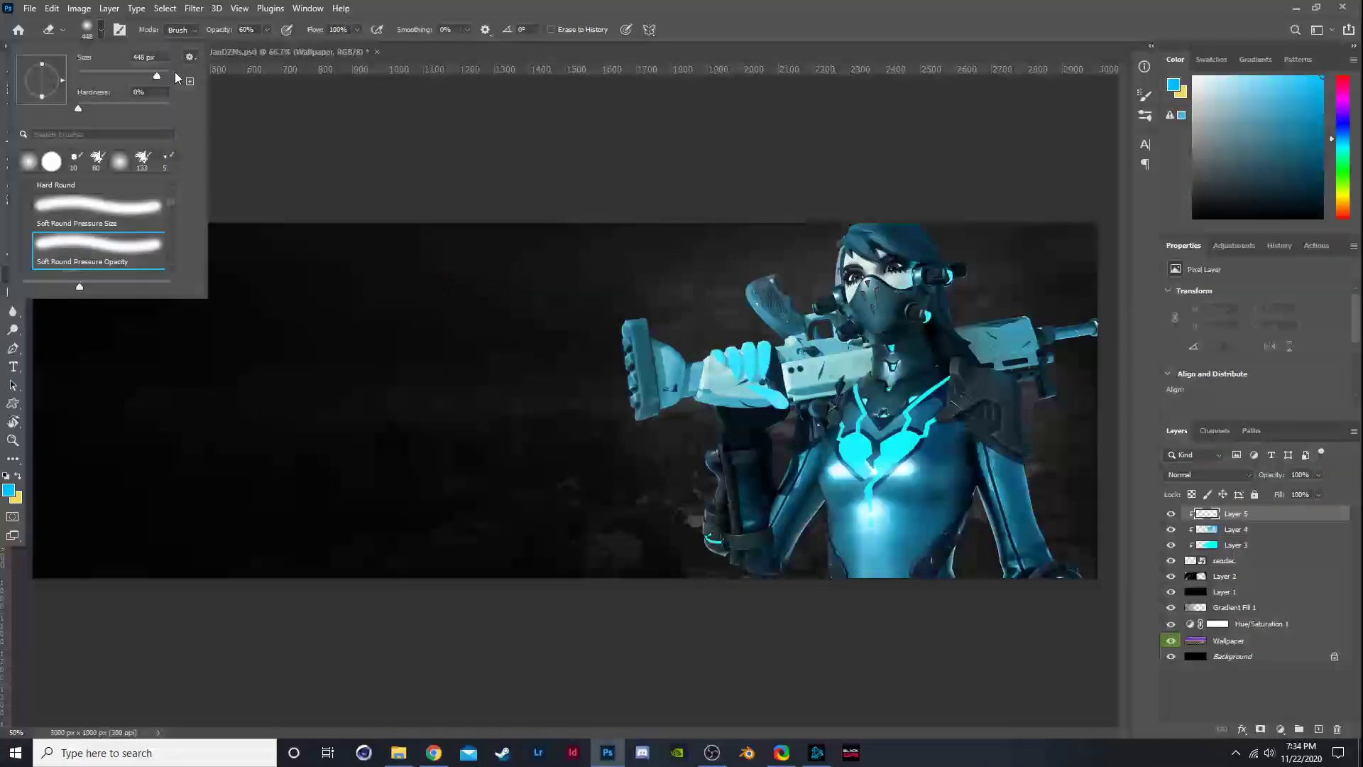
key(Return)
click(808, 583)
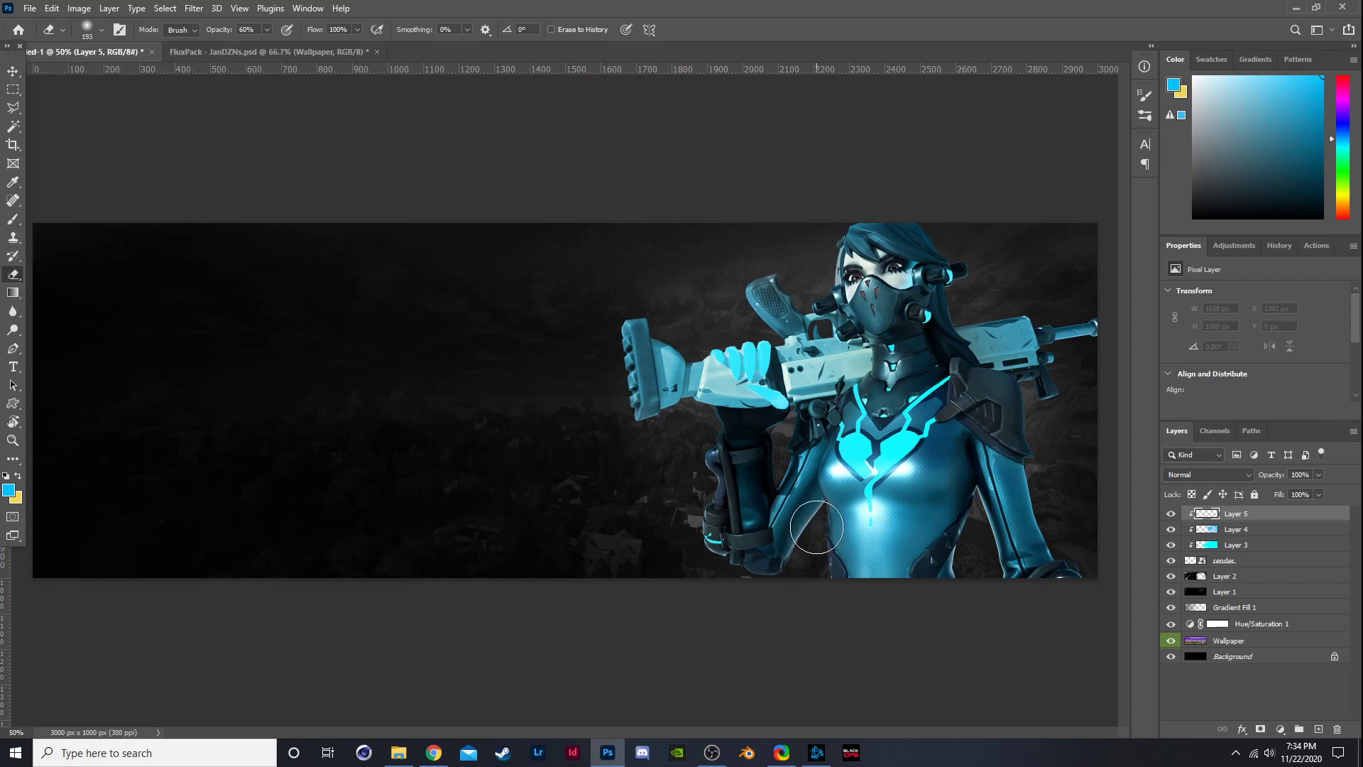
Paint soft cyan over the character's arm and gun, undoing the forearm and hand stroke.
key(b)
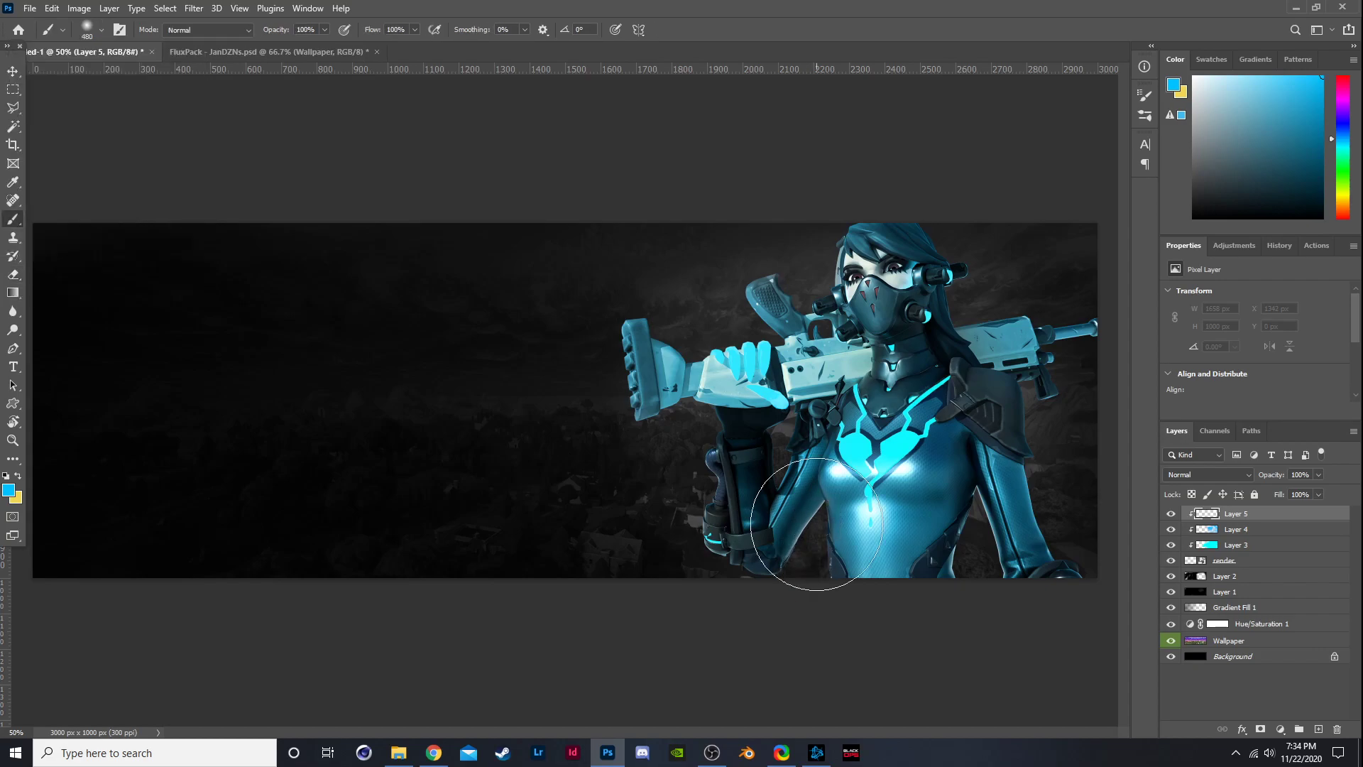
click(100, 30)
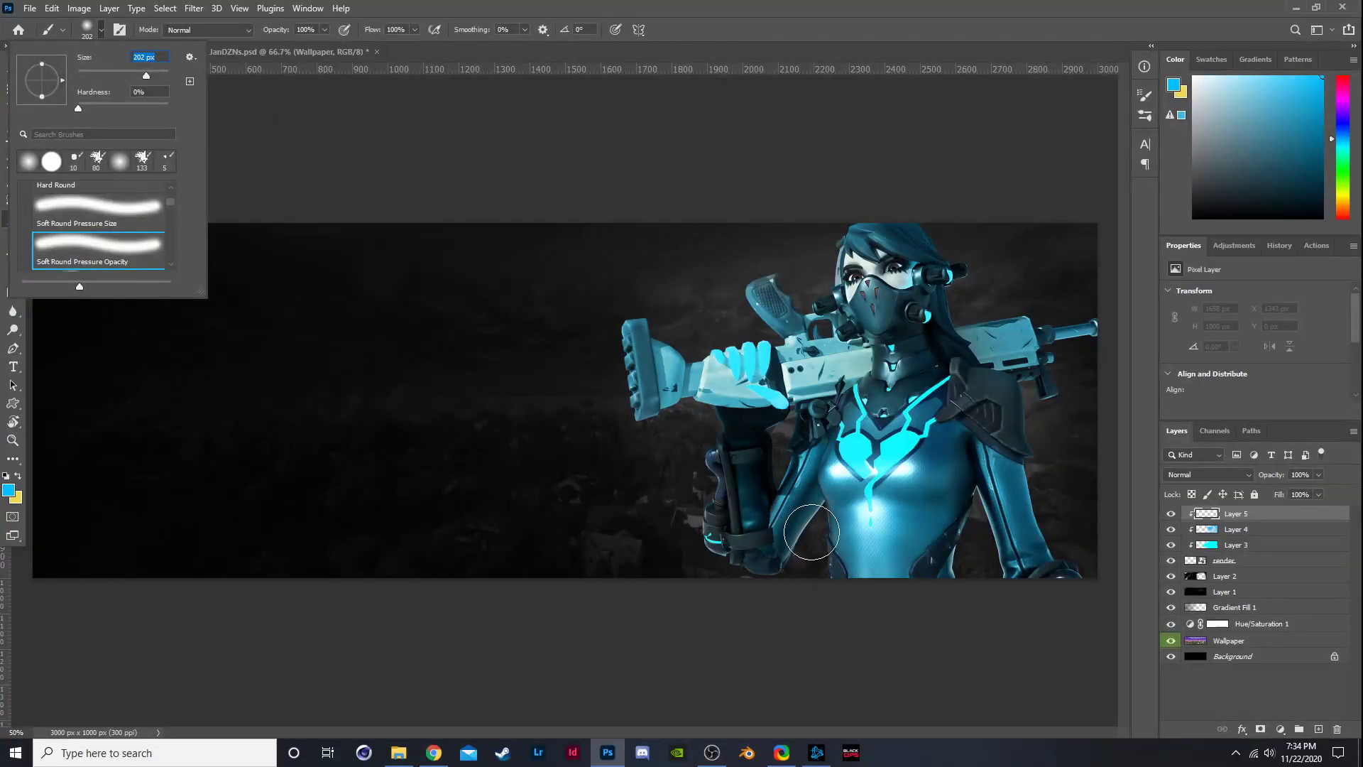
click(814, 526)
mouse_move(967, 585)
mouse_down()
mouse_move(973, 523)
mouse_move(985, 548)
mouse_move(1072, 567)
mouse_move(1041, 413)
mouse_move(1060, 400)
mouse_move(1057, 364)
mouse_move(1094, 349)
mouse_move(1068, 311)
mouse_move(961, 317)
mouse_move(966, 291)
mouse_move(929, 198)
mouse_move(847, 209)
mouse_move(815, 256)
mouse_move(820, 301)
mouse_move(775, 269)
mouse_move(760, 330)
mouse_move(724, 339)
mouse_move(793, 412)
mouse_move(785, 471)
mouse_up()
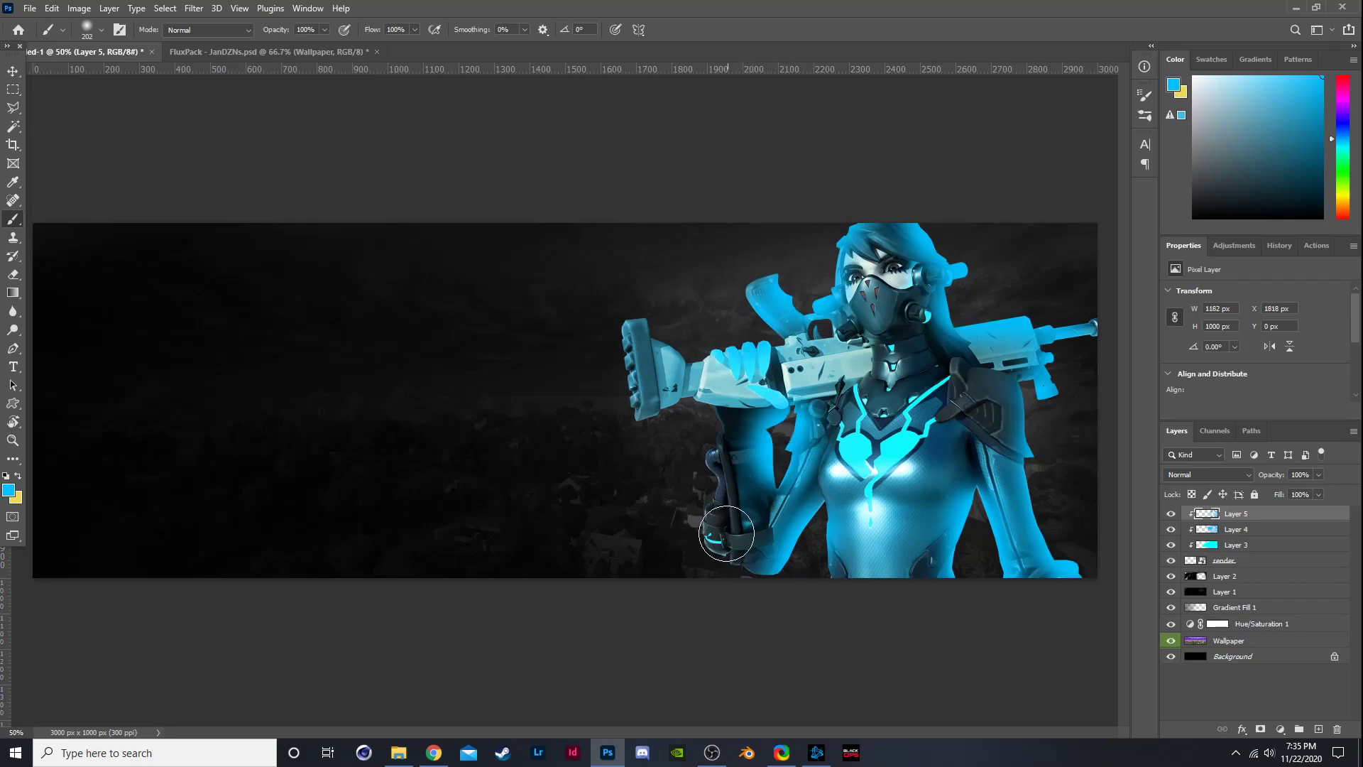
mouse_move(727, 534)
mouse_down()
mouse_move(704, 508)
mouse_move(699, 435)
mouse_up()
key(ctrl+z)
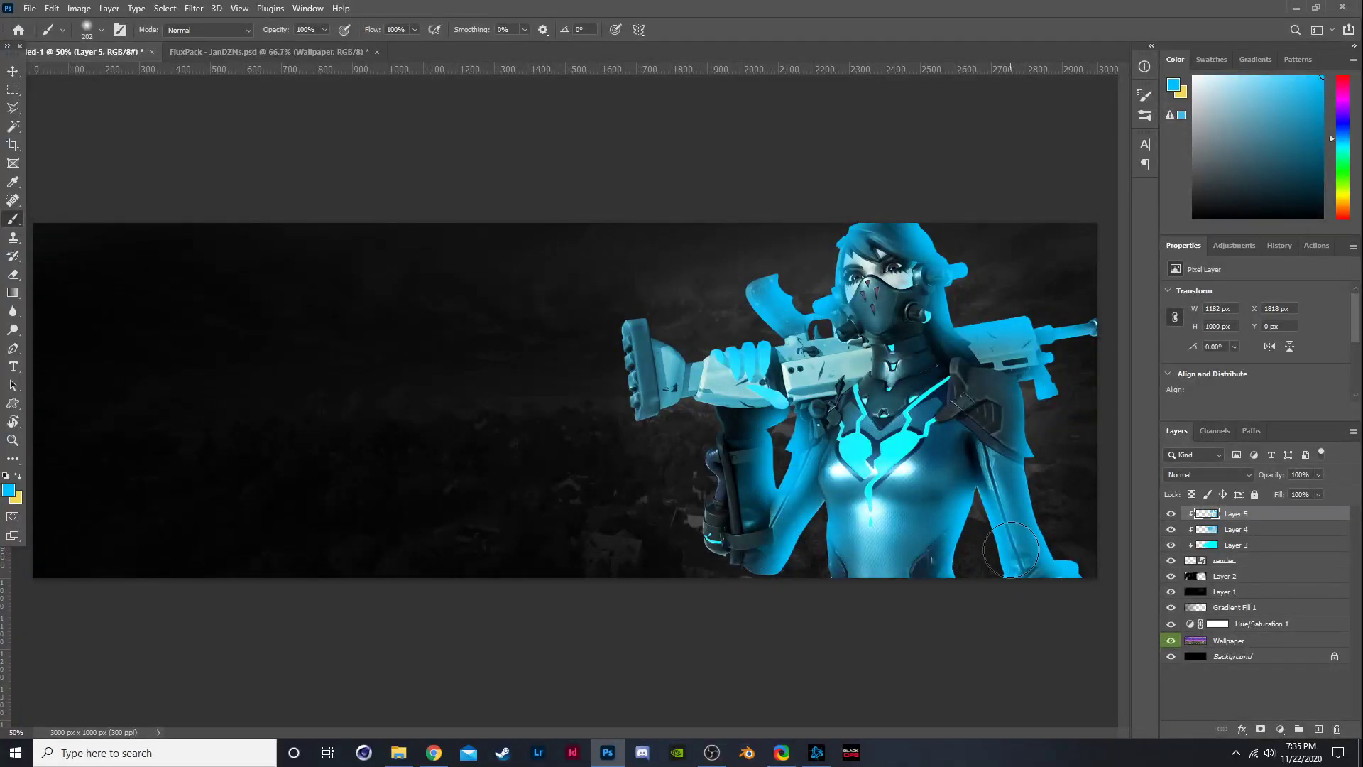
click(1191, 477)
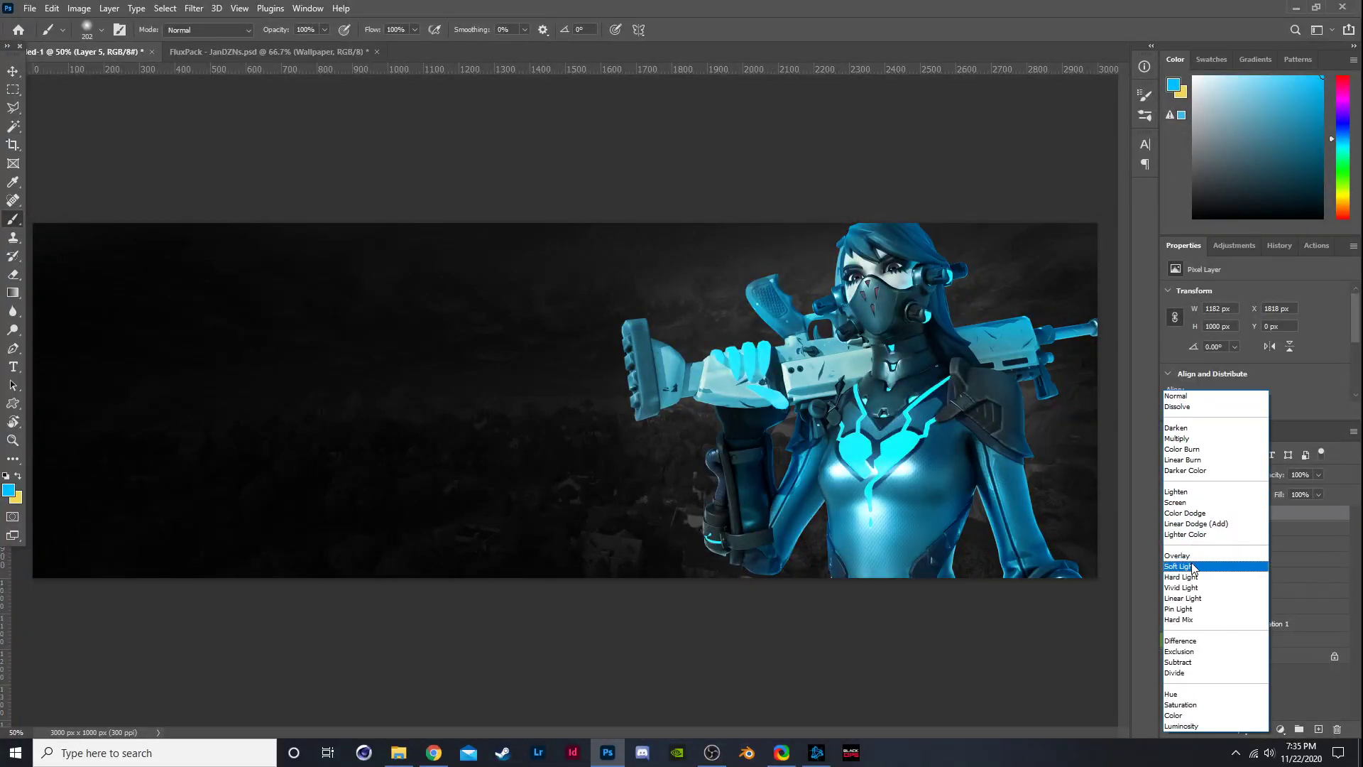
Try Layer 5 in Color Dodge at about 46% opacity and compare the glow.
click(1198, 512)
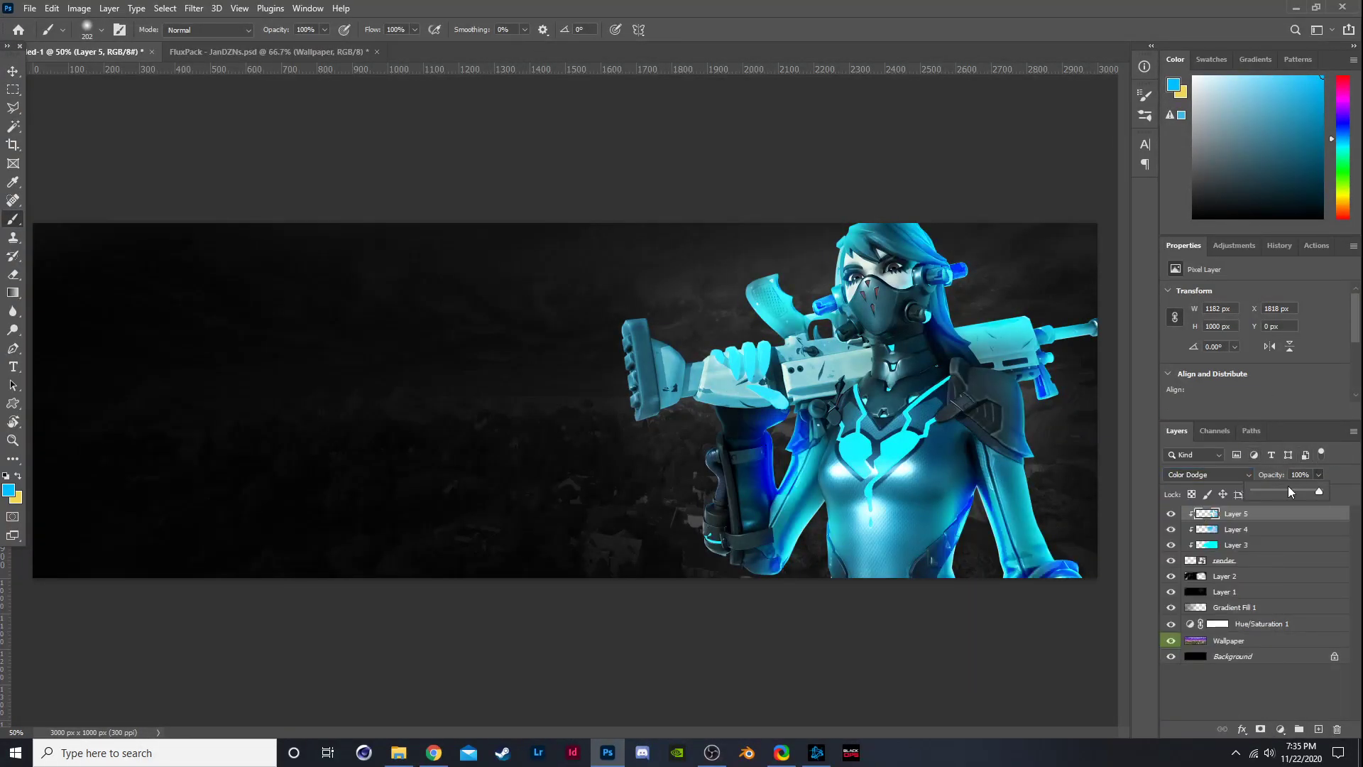
drag(1288, 487, 1268, 491)
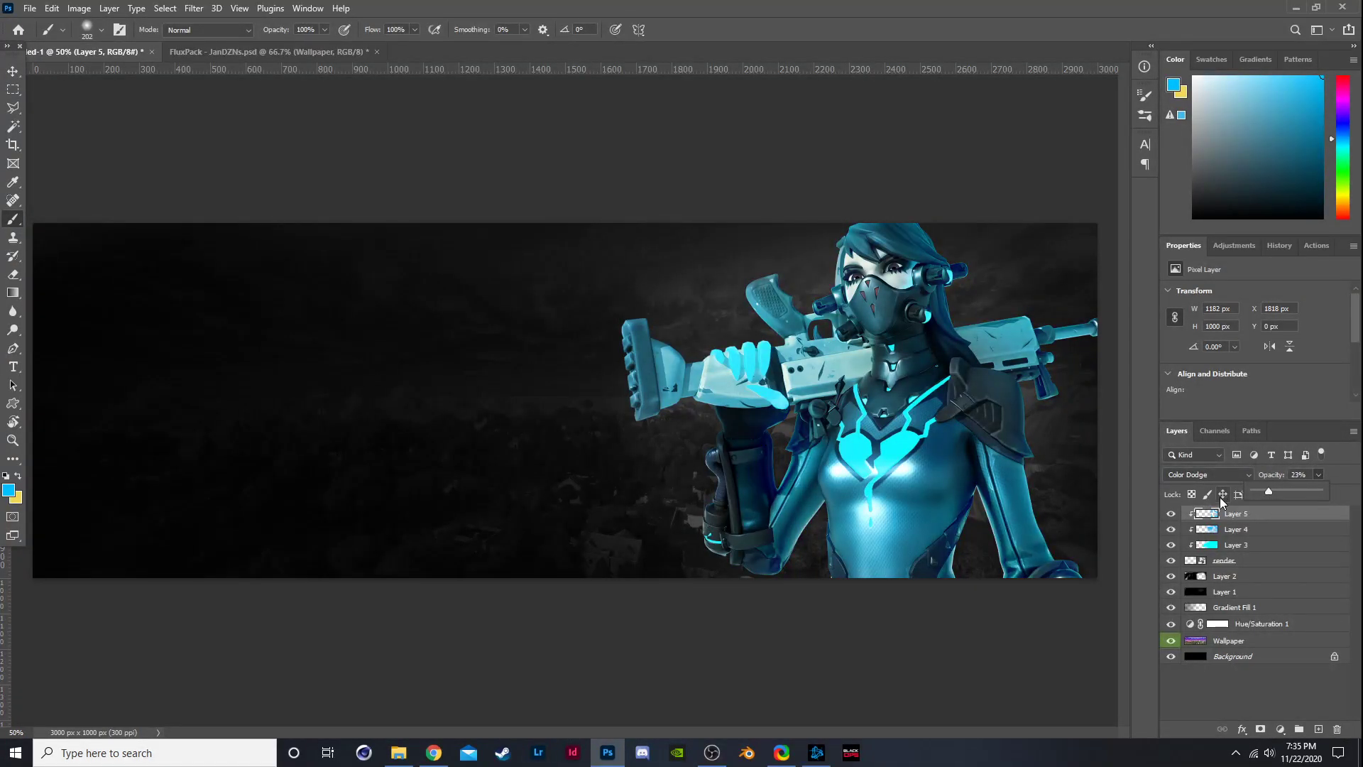
click(1171, 513)
click(1171, 514)
click(1172, 513)
Switch Layer 5 to Linear Dodge (Add) at 15% opacity and check the dimmed glow.
click(1182, 474)
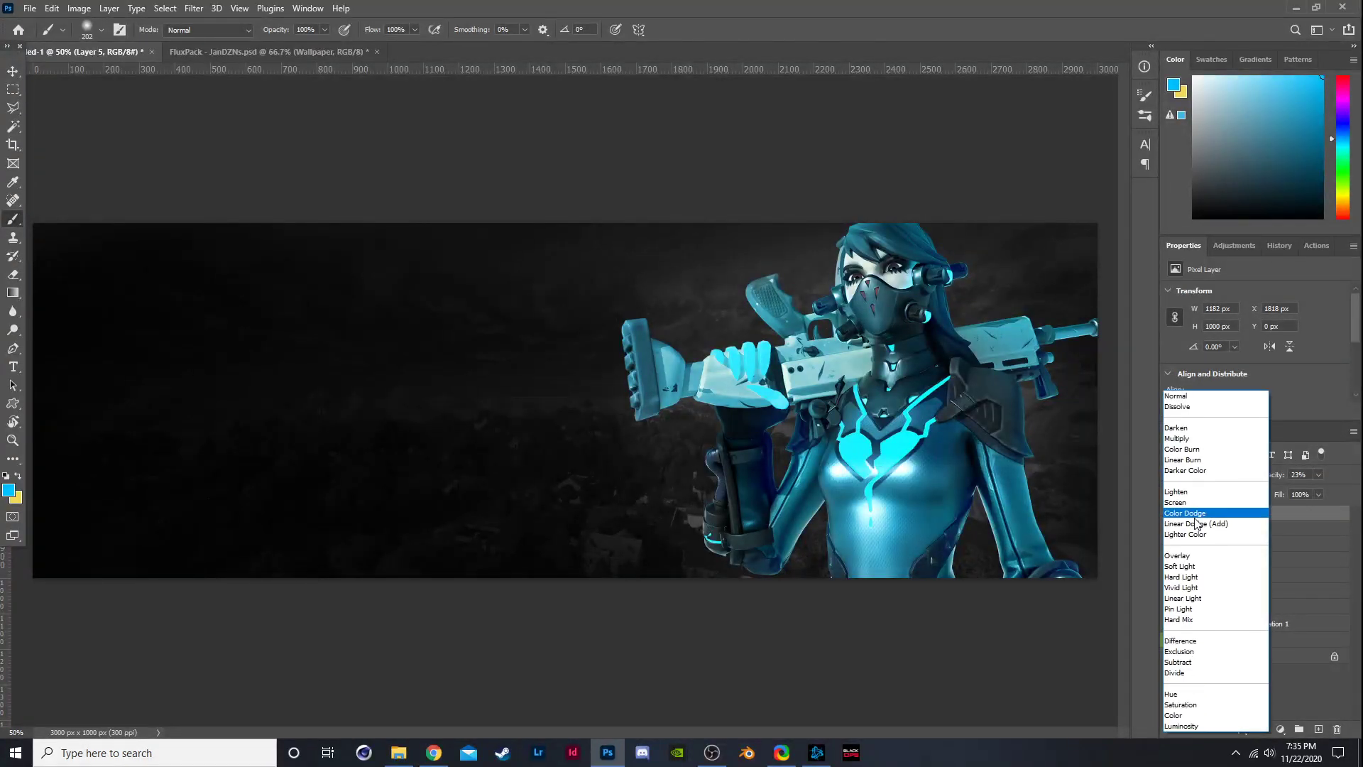
click(1200, 525)
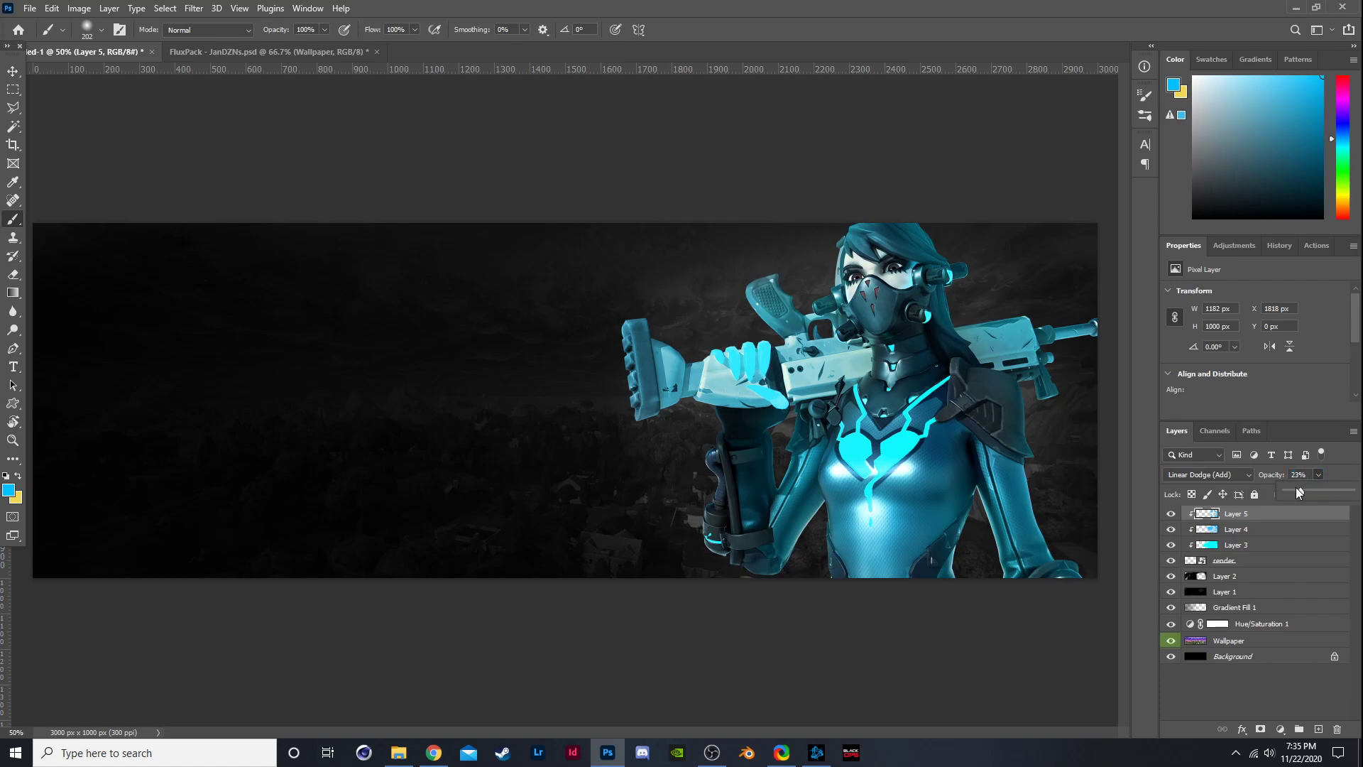
drag(1297, 487, 1292, 489)
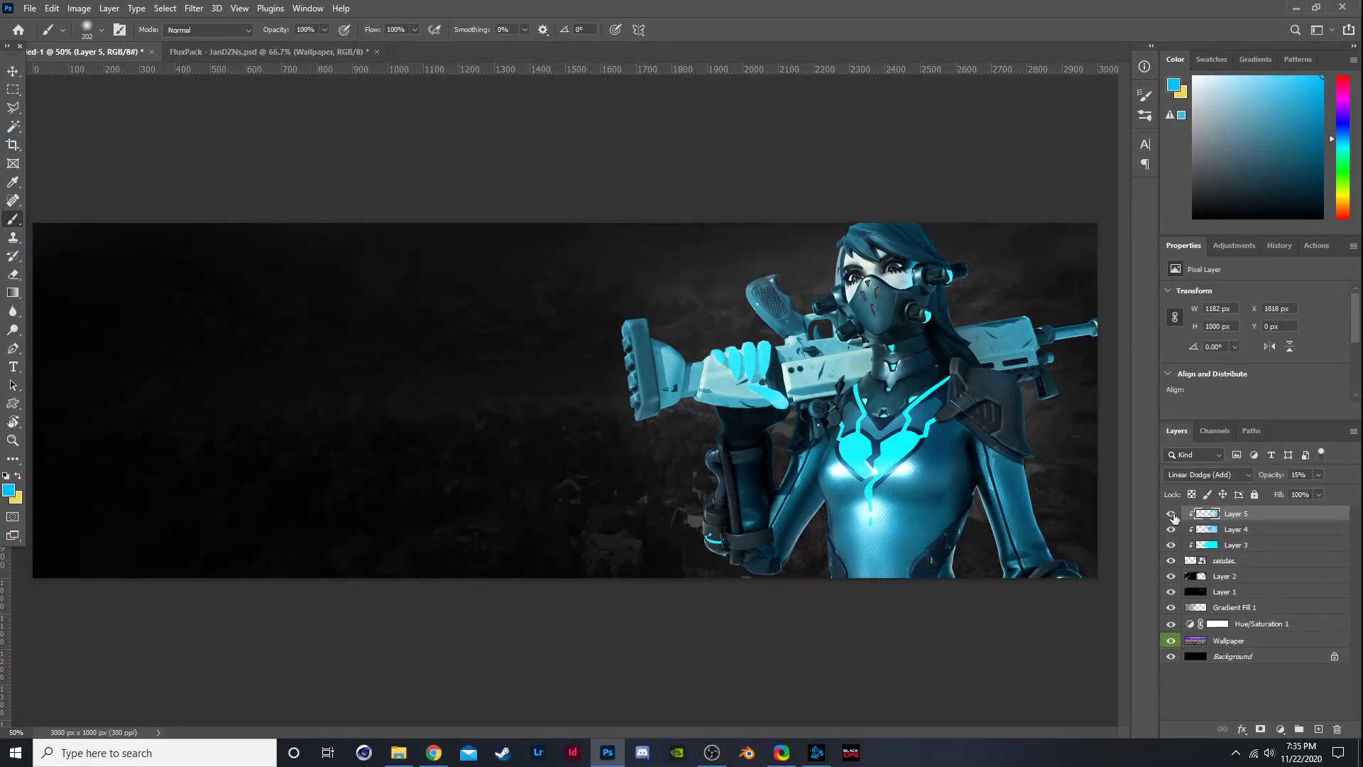
click(1171, 514)
click(1171, 514)
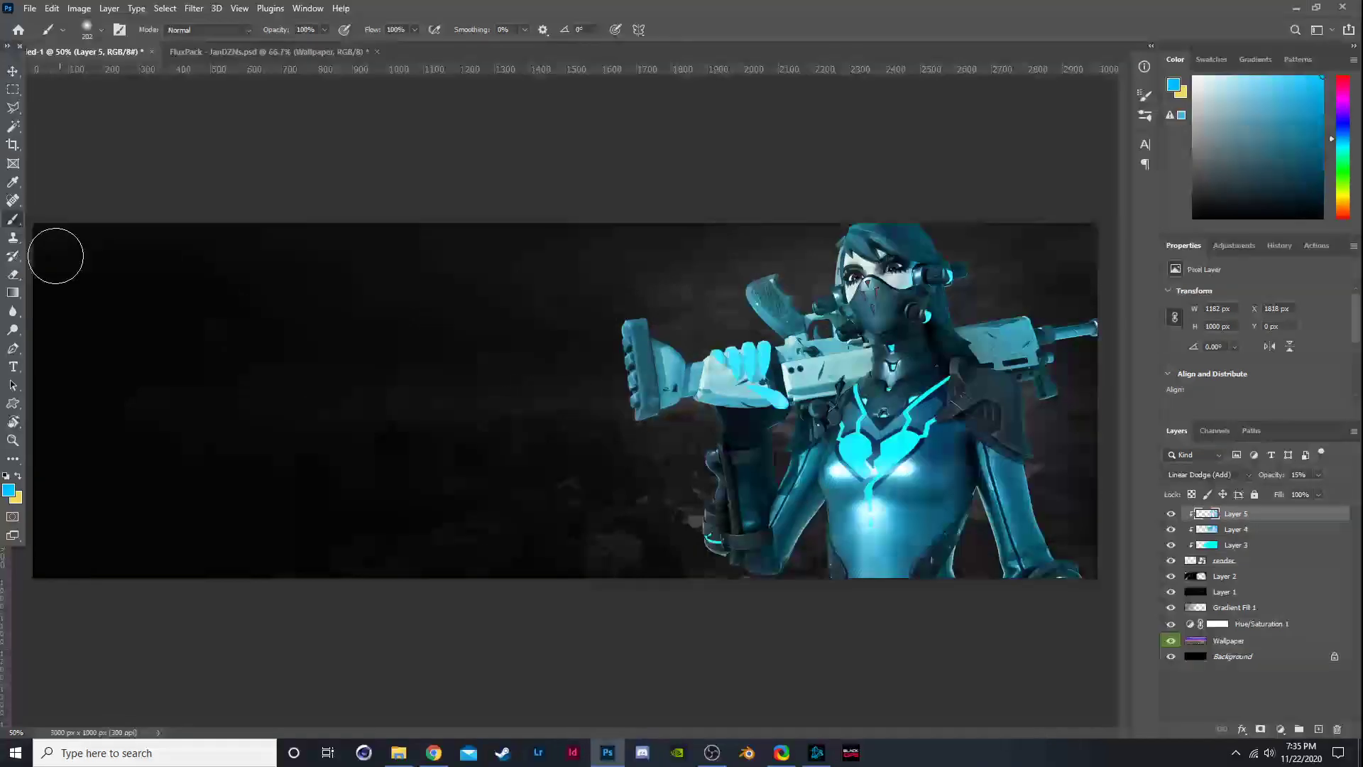
key(e)
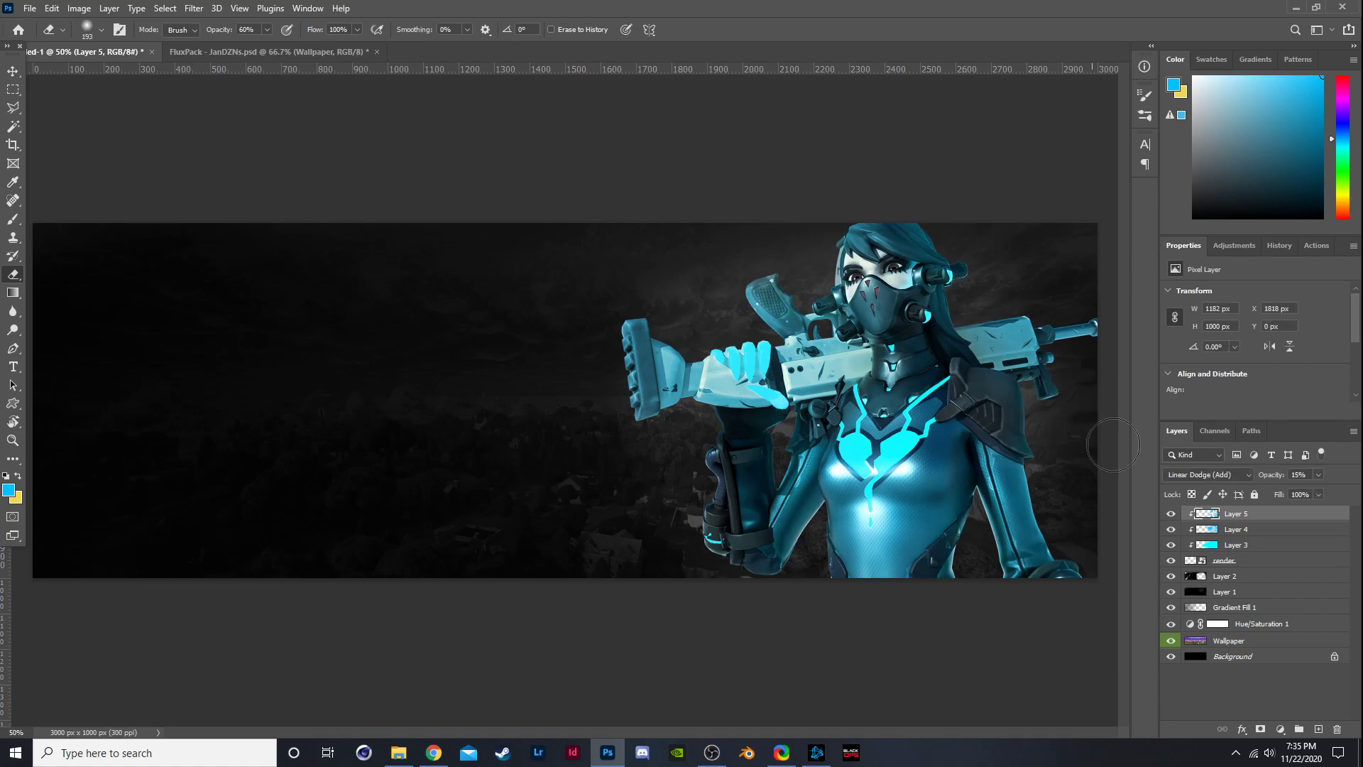
Toggle Layer 5's visibility repeatedly to compare the cyan glow.
click(1171, 513)
click(1171, 513)
click(1172, 513)
click(1171, 513)
click(1175, 513)
click(1175, 512)
click(1175, 512)
click(1174, 513)
click(1168, 514)
click(1168, 514)
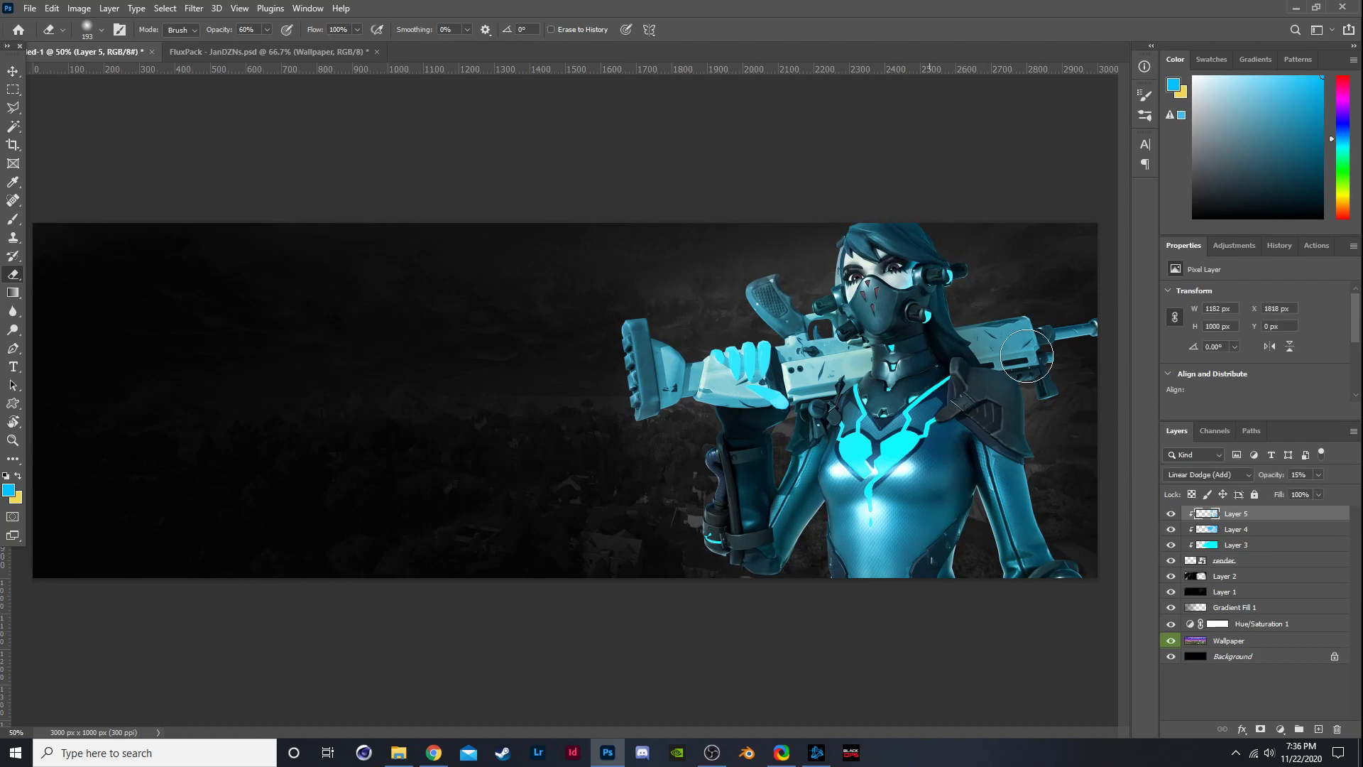
click(1170, 514)
click(1171, 513)
Erase the glow's left edge near the gun stock, then add a new empty Layer 6.
drag(684, 326, 632, 395)
click(1170, 514)
click(1170, 514)
click(1171, 514)
click(1170, 514)
click(1171, 514)
click(1170, 514)
click(1171, 514)
click(1171, 514)
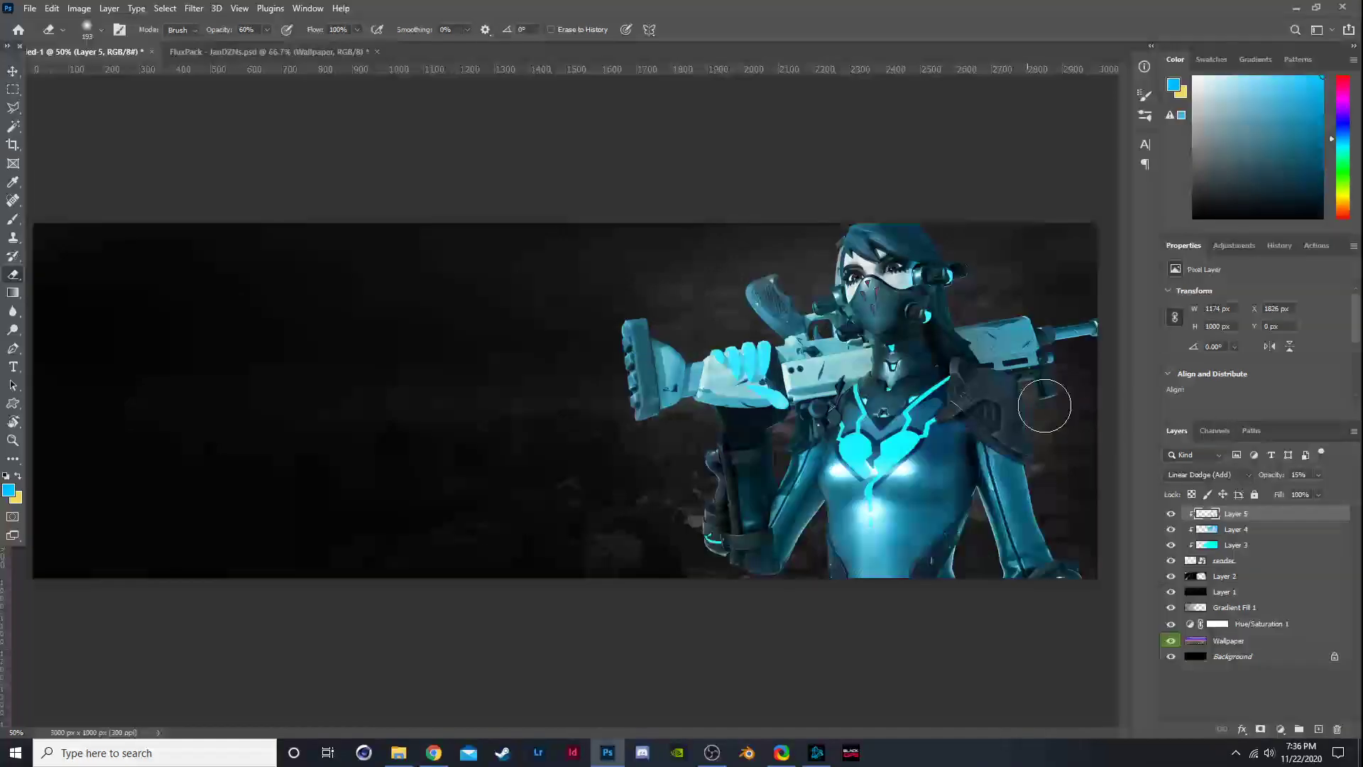
click(1171, 514)
click(1170, 514)
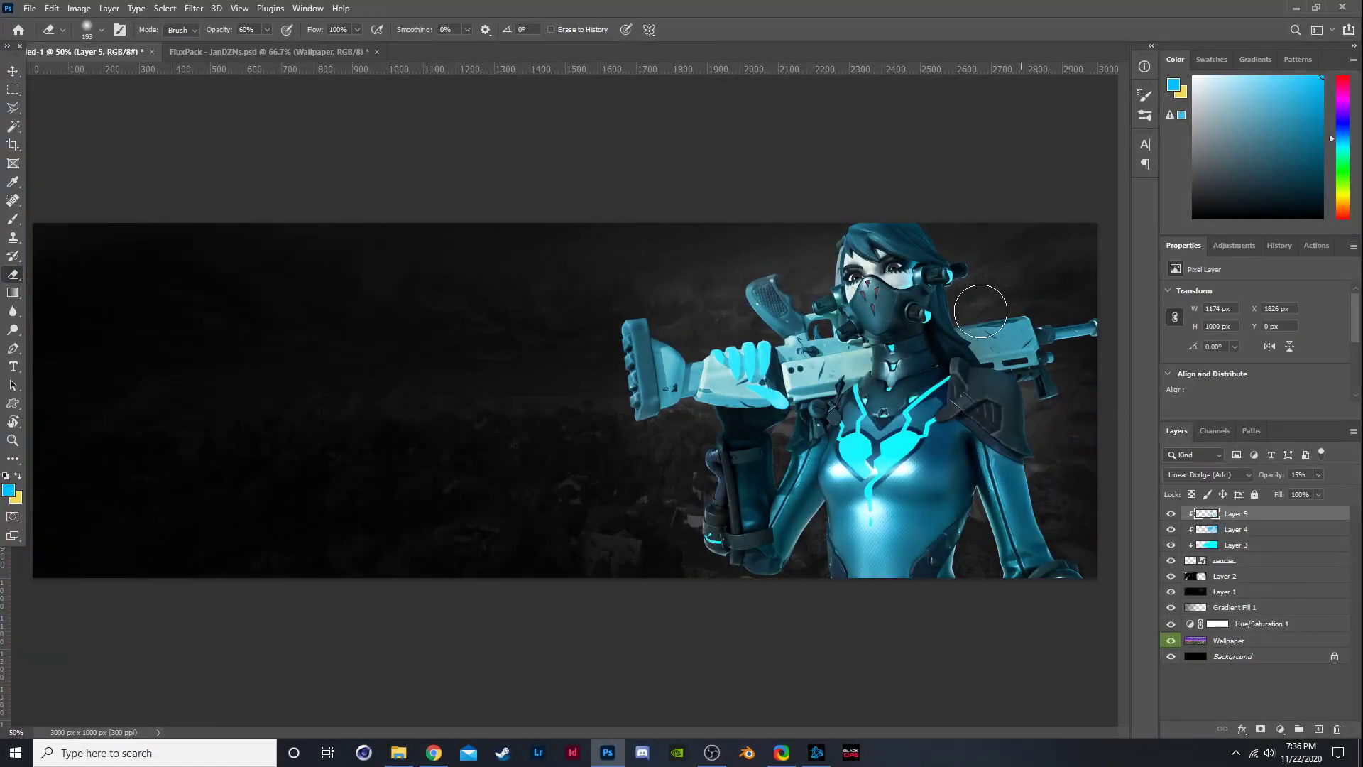
click(1172, 514)
click(1318, 729)
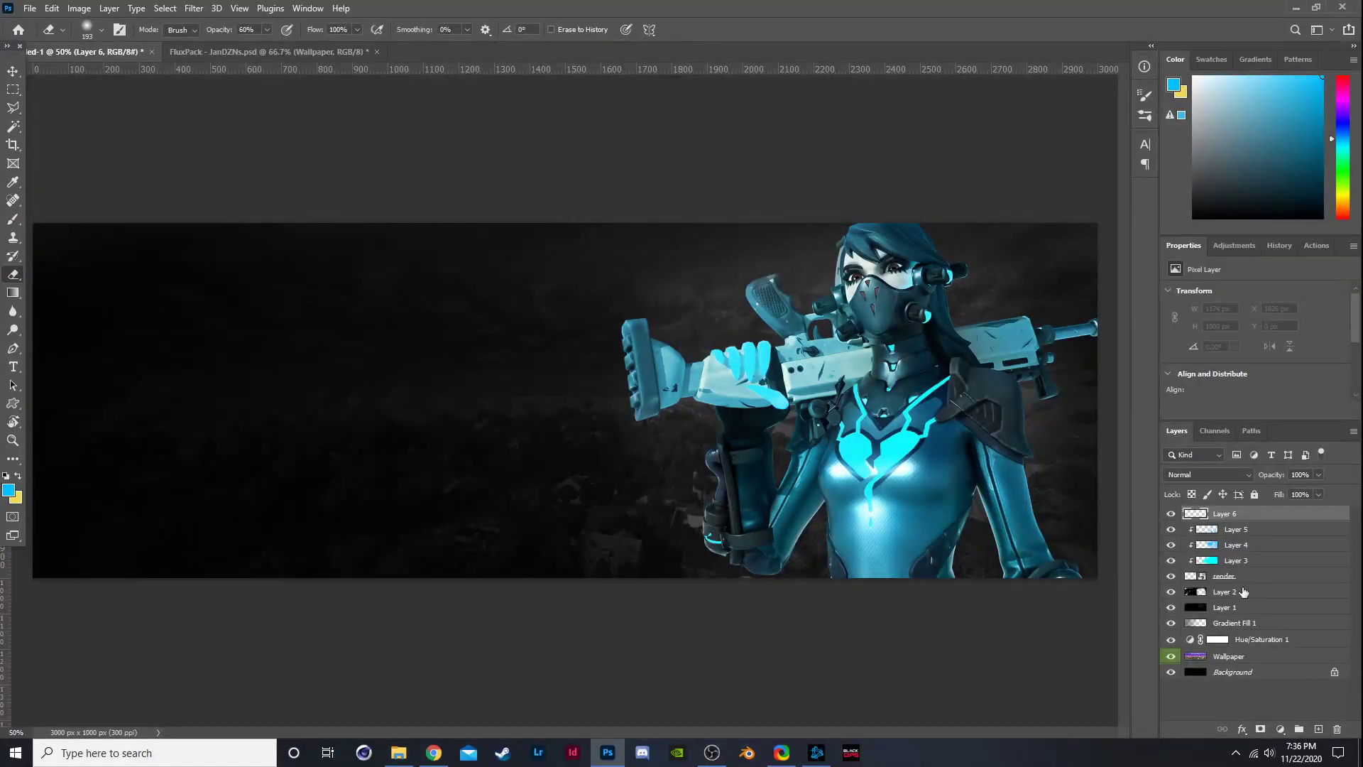
Clip Layer 6 to Layer 5 and set the foreground colour to pure white.
alt+click(1253, 517)
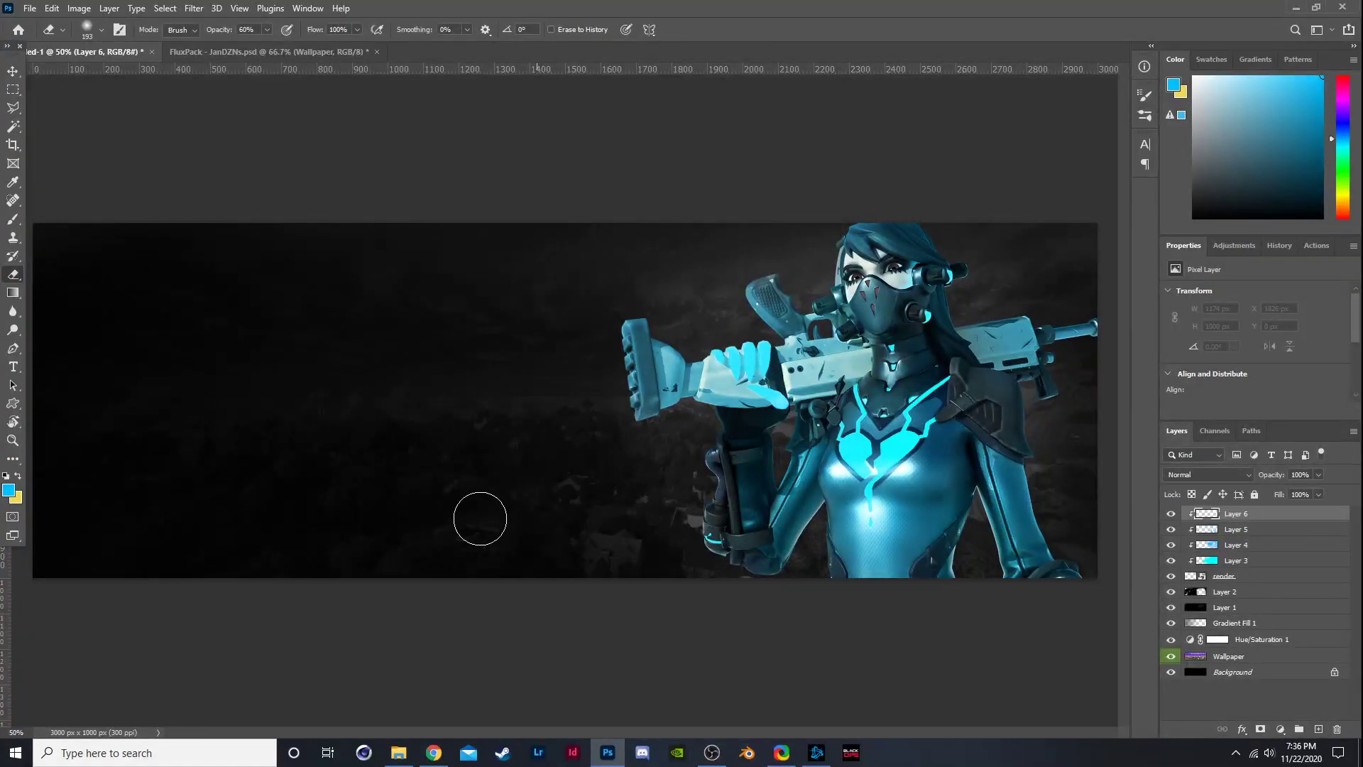
click(19, 476)
click(9, 490)
drag(1018, 91, 986, 80)
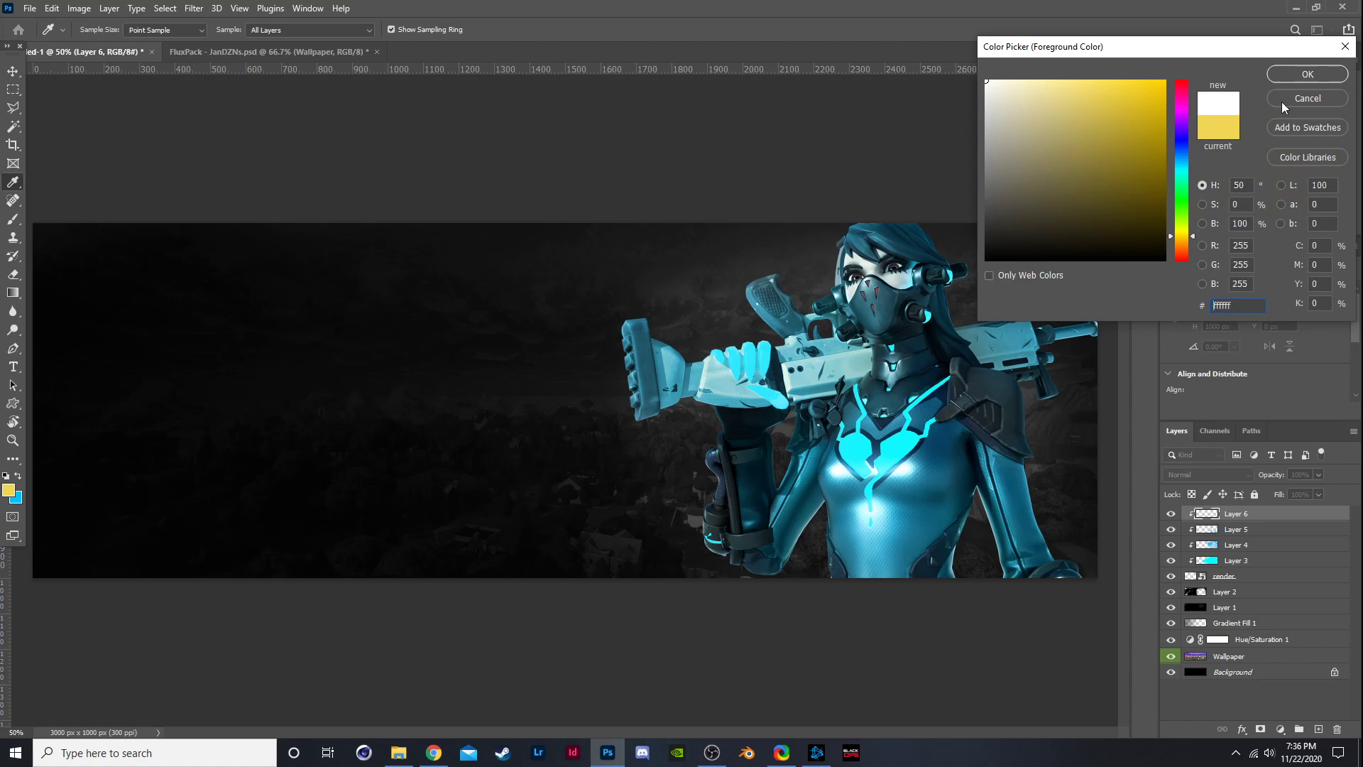
key(Return)
Set the brush size to 136 px.
key(e)
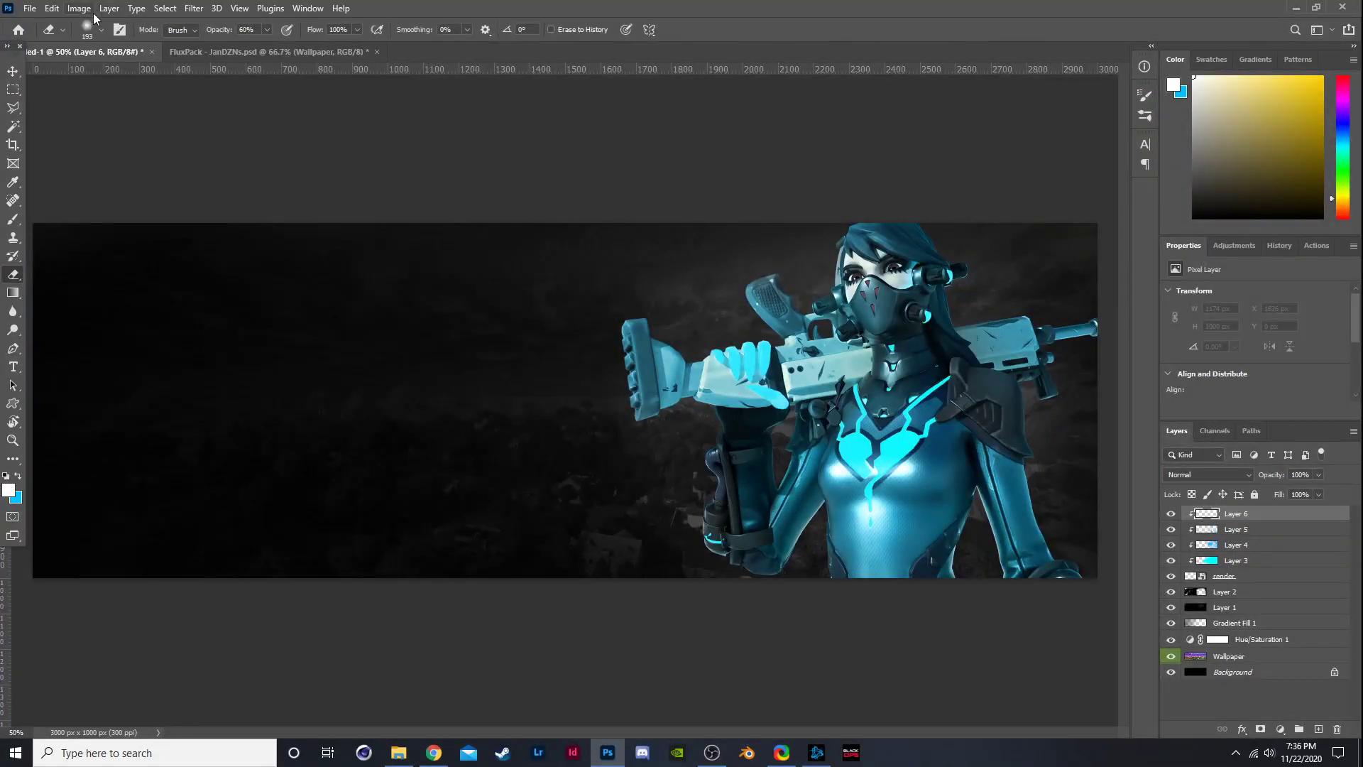
click(93, 28)
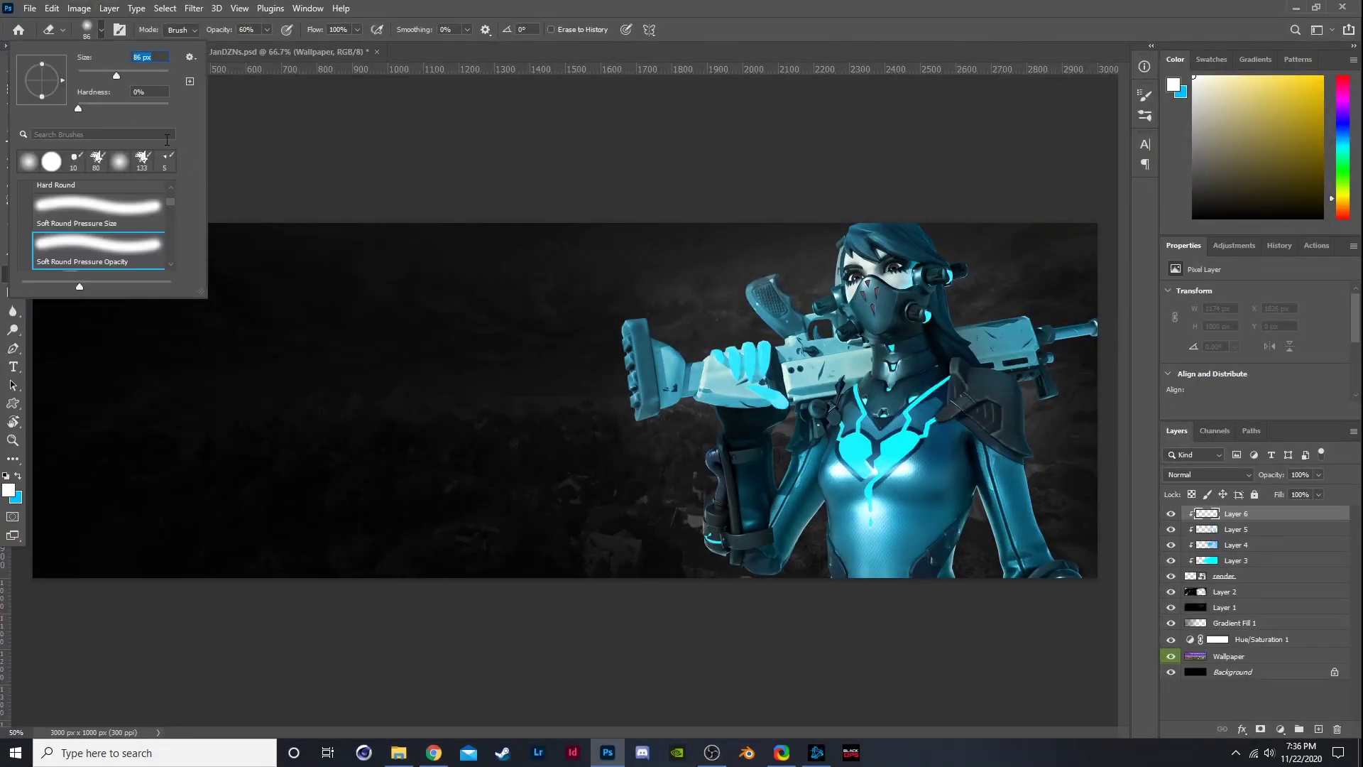
click(173, 375)
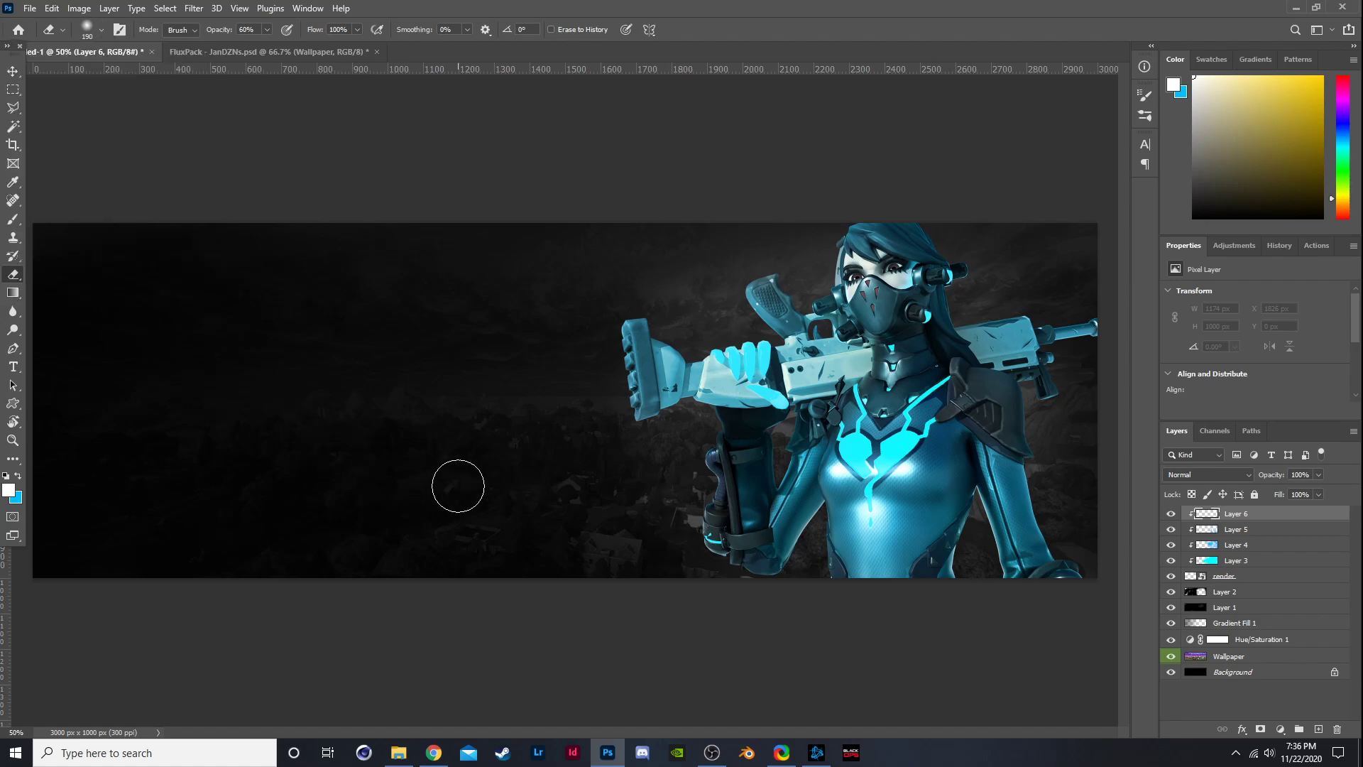
click(13, 218)
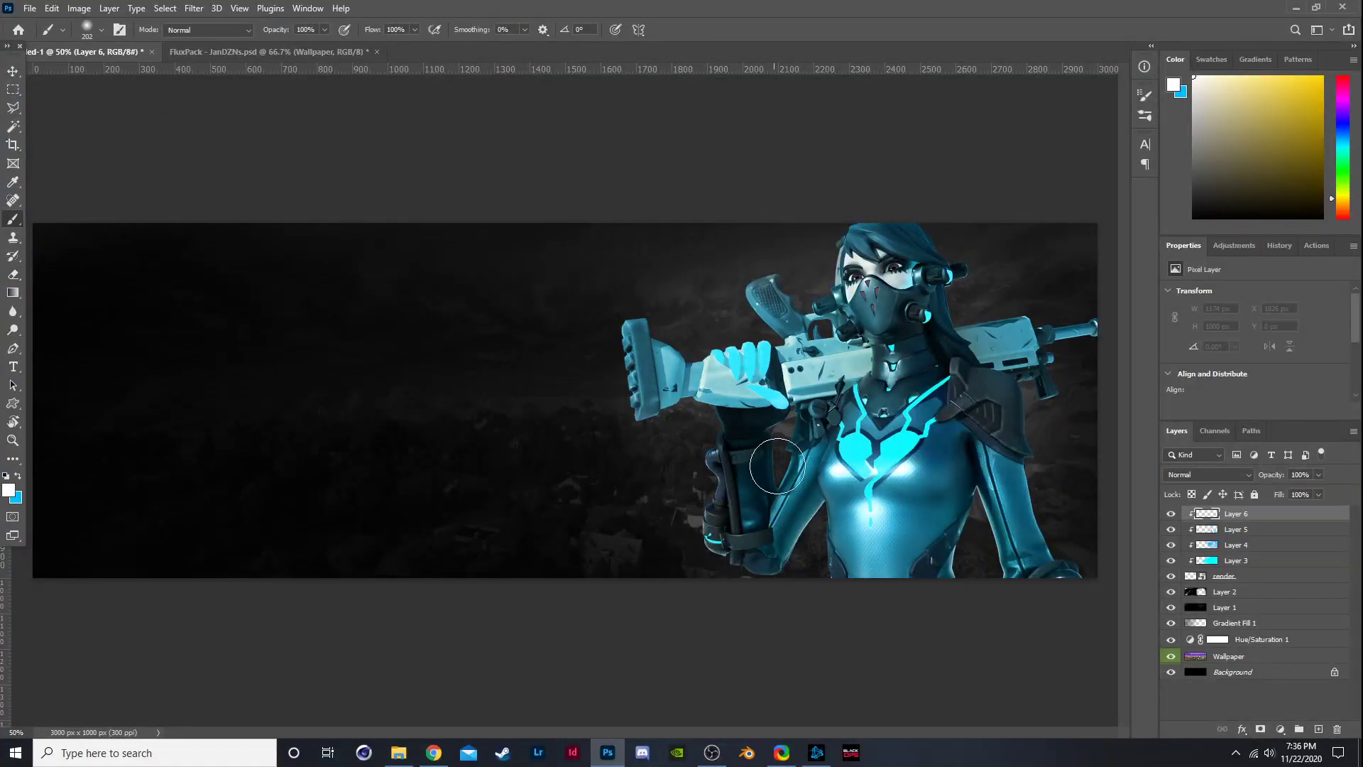
click(88, 30)
click(132, 73)
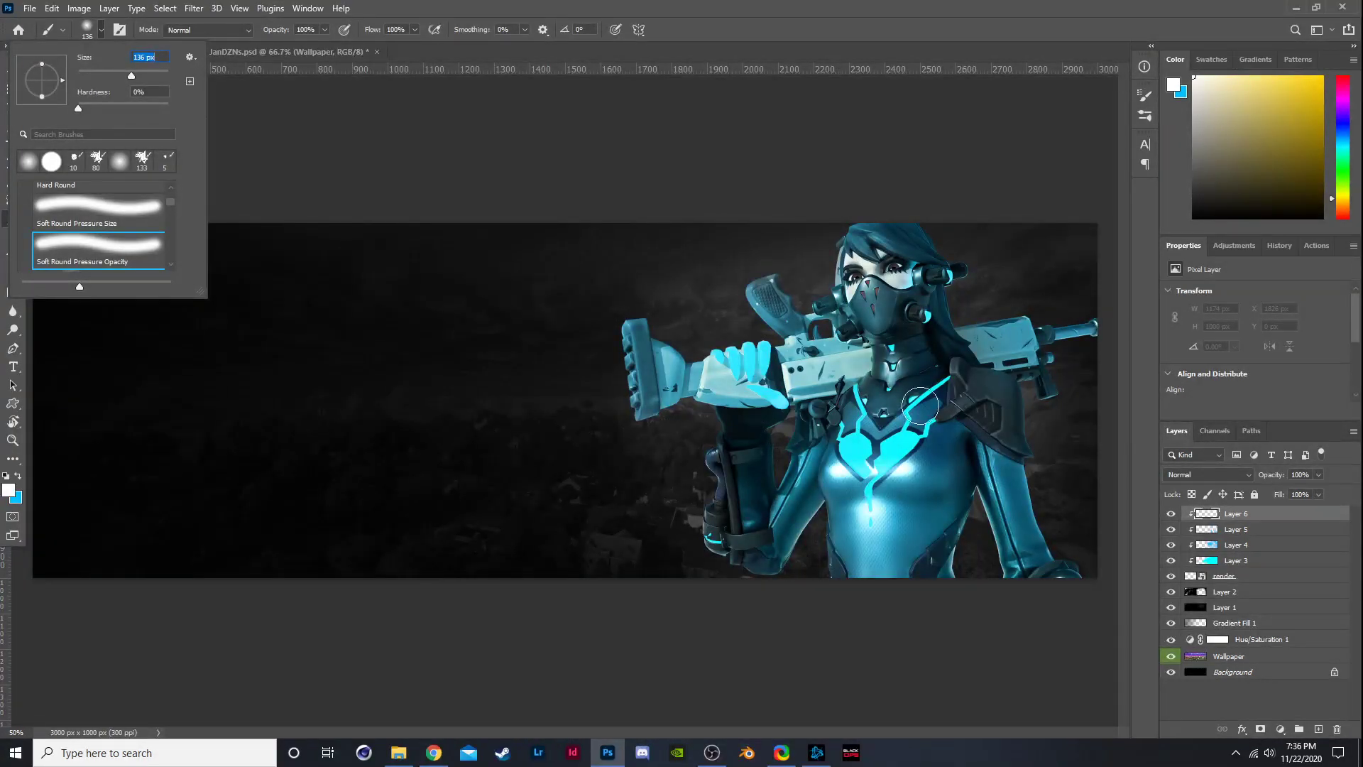
click(976, 533)
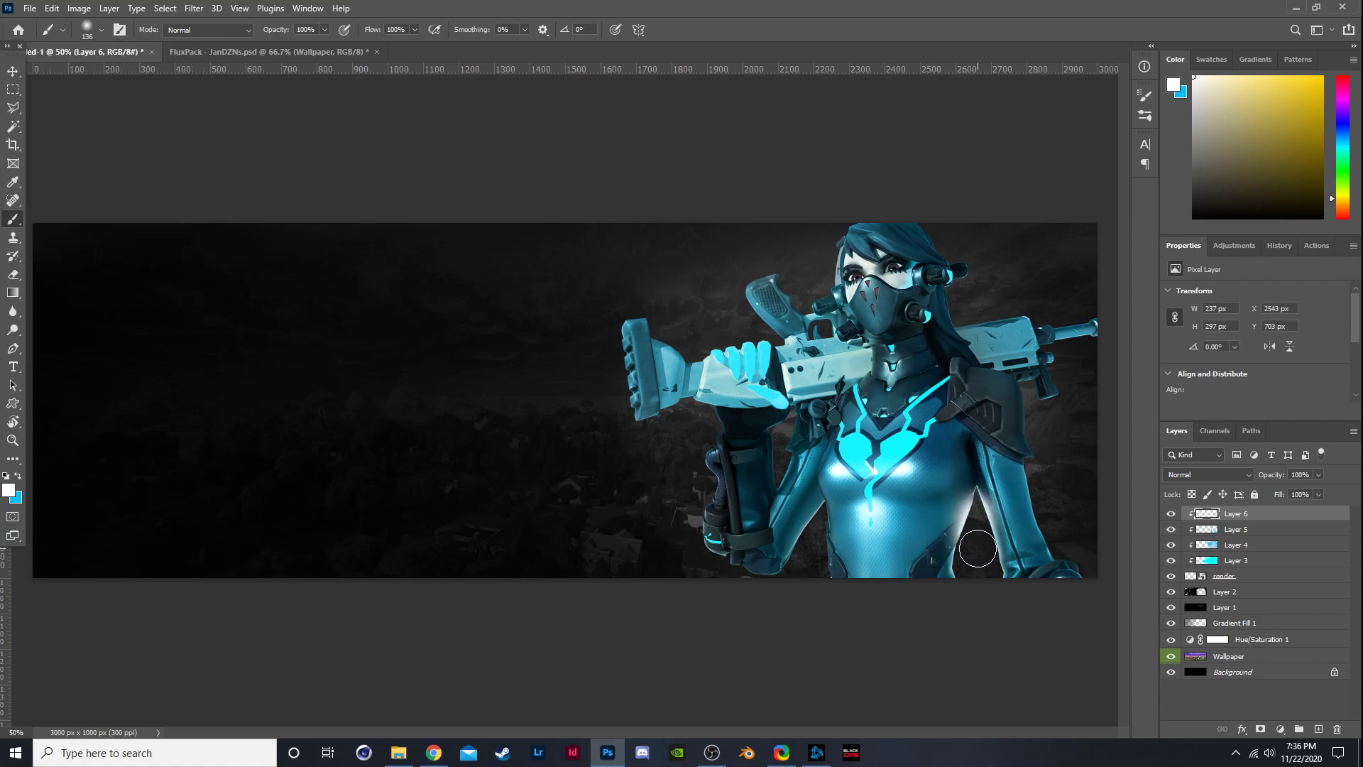
Paint white glow over the hair, shoulder, arm edge and from the earpiece to the gun top.
drag(956, 311, 983, 317)
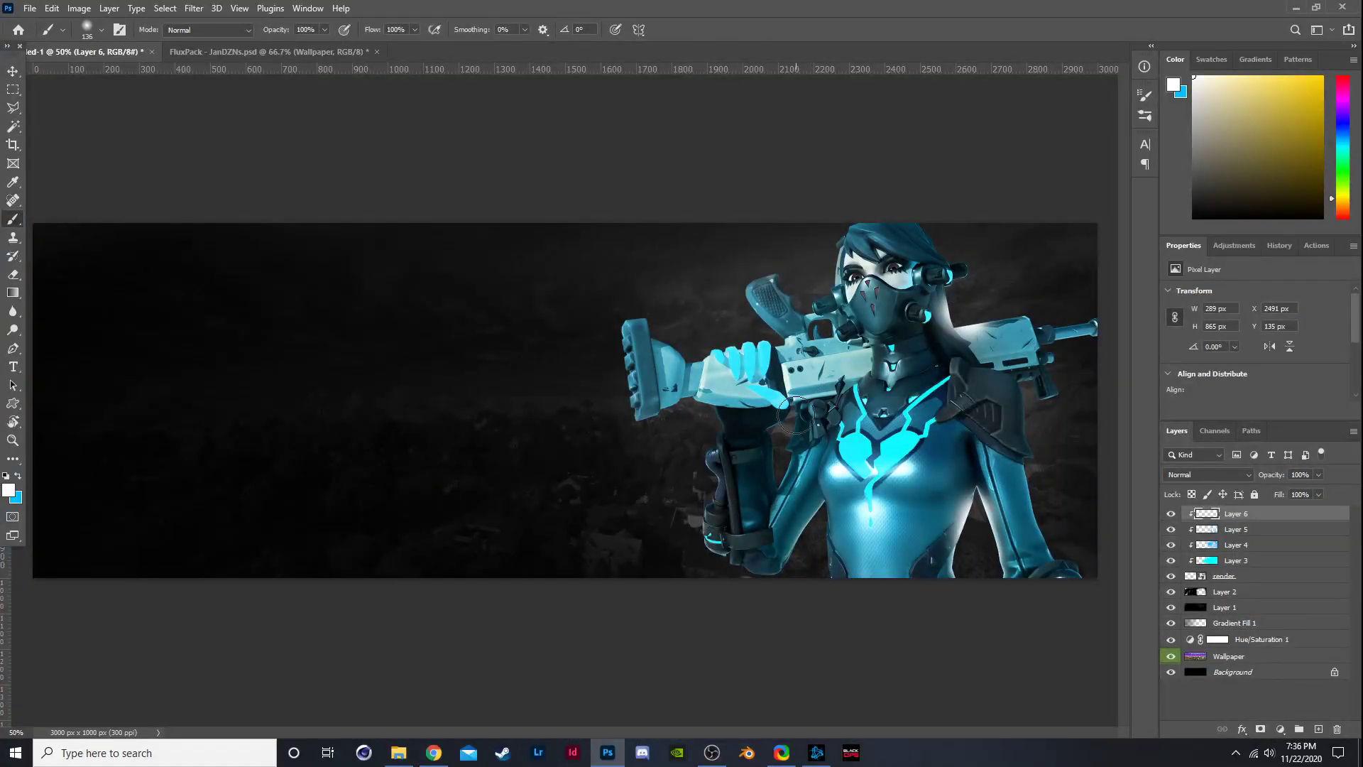
mouse_move(796, 415)
mouse_down()
mouse_move(783, 468)
mouse_move(786, 430)
mouse_up()
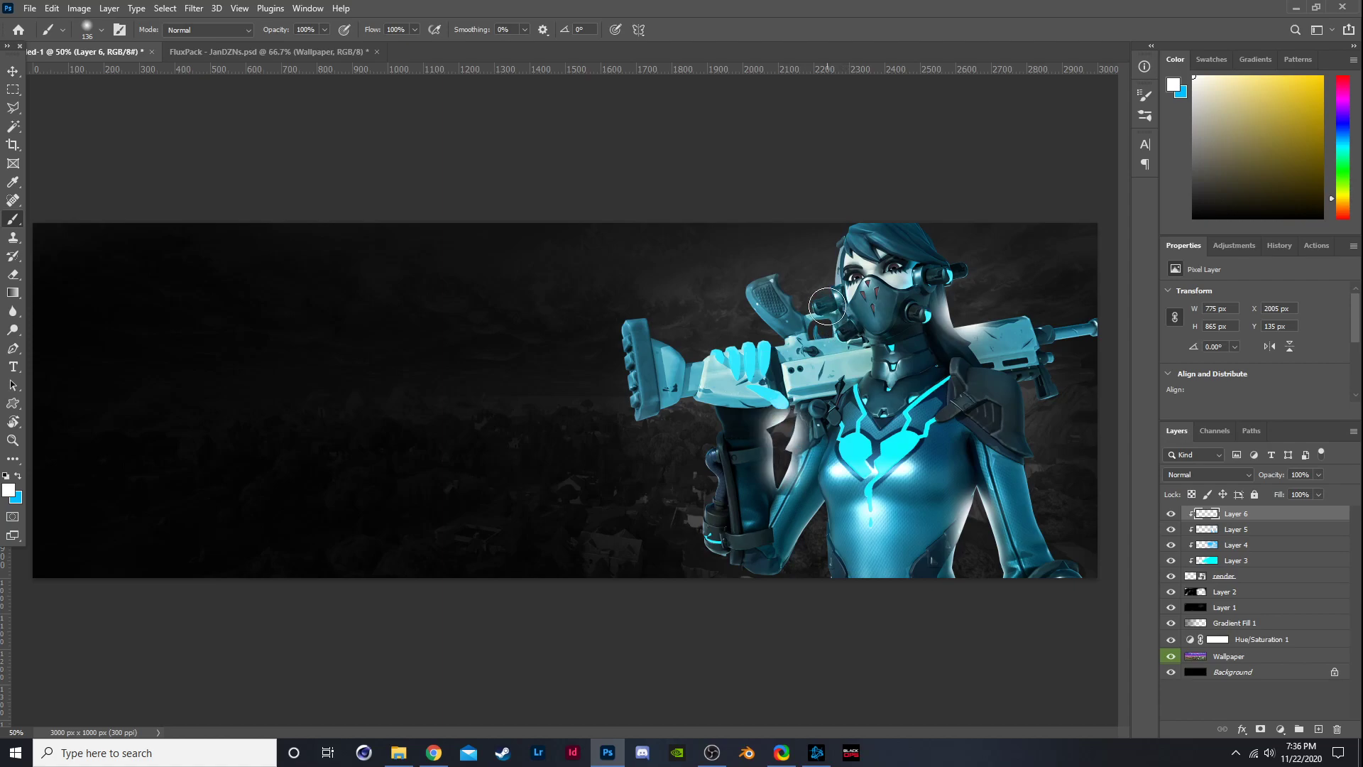
mouse_move(825, 325)
mouse_down()
mouse_move(832, 342)
mouse_move(775, 346)
mouse_up()
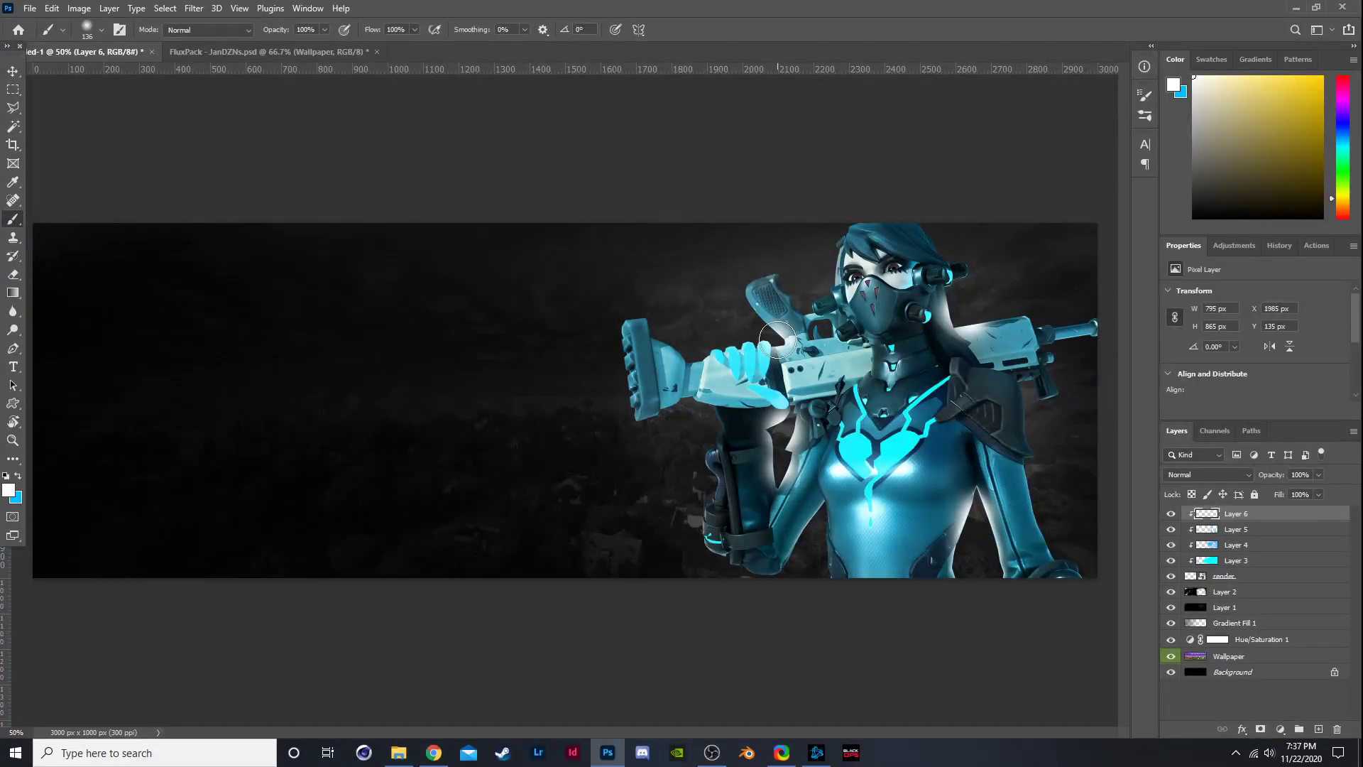
Paint more glow on the lower arm, torso edge and earpiece, then set Layer 6 to Overlay.
drag(828, 507, 818, 558)
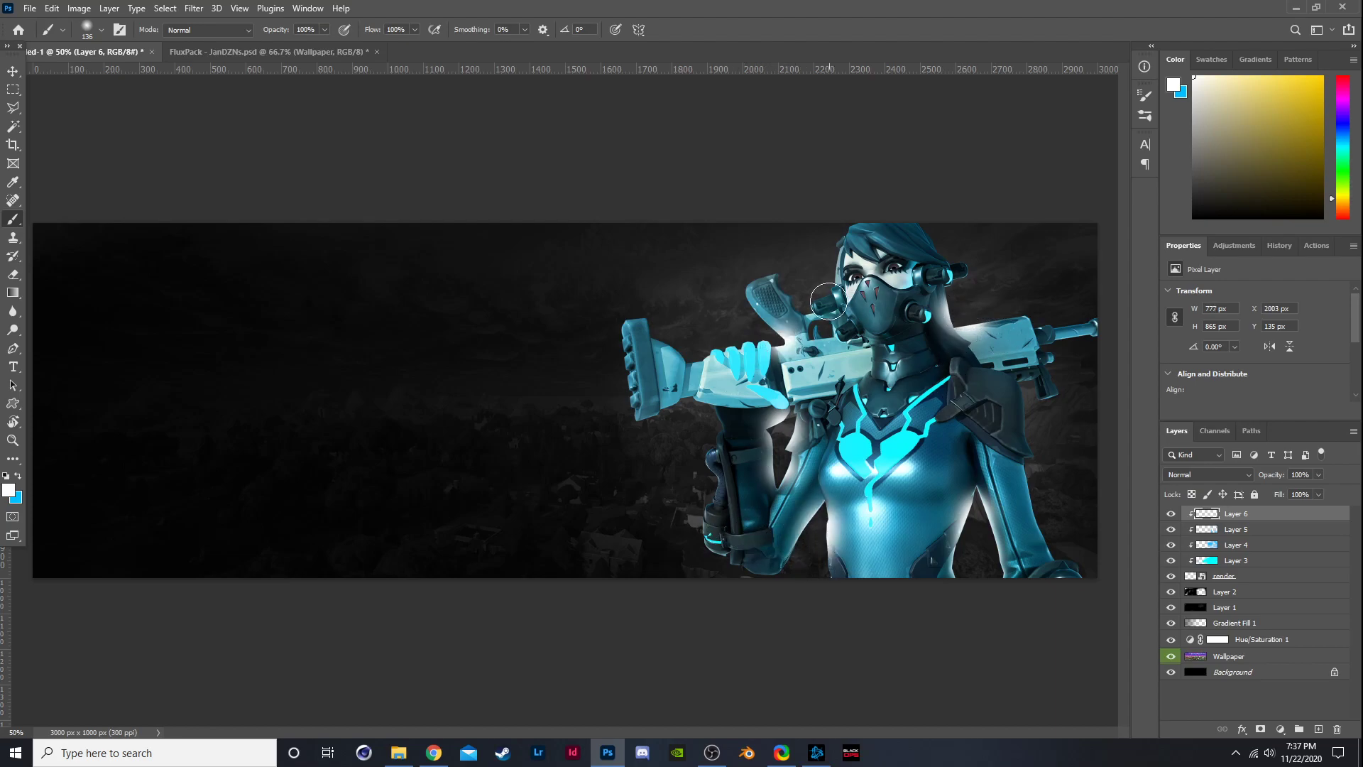
mouse_move(828, 301)
mouse_down()
mouse_move(781, 289)
mouse_move(820, 281)
mouse_up()
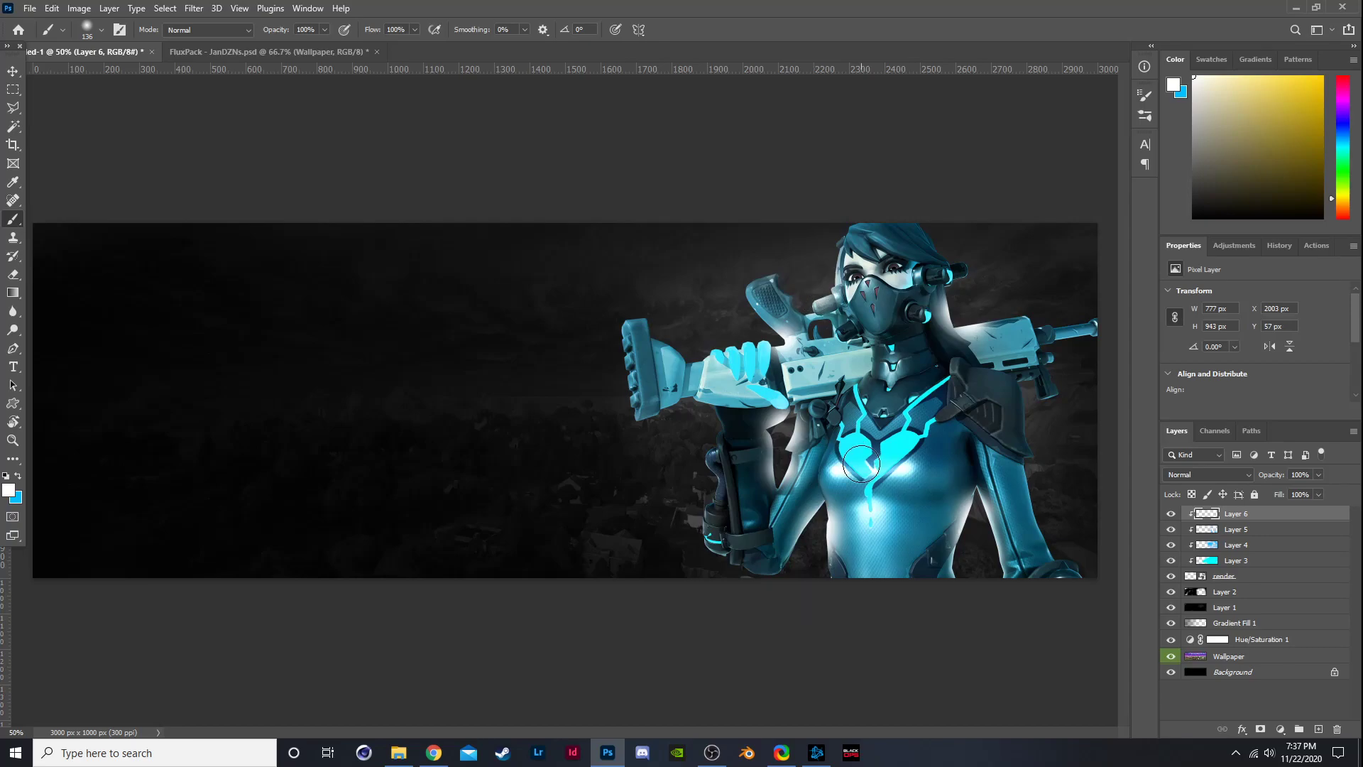
click(1192, 475)
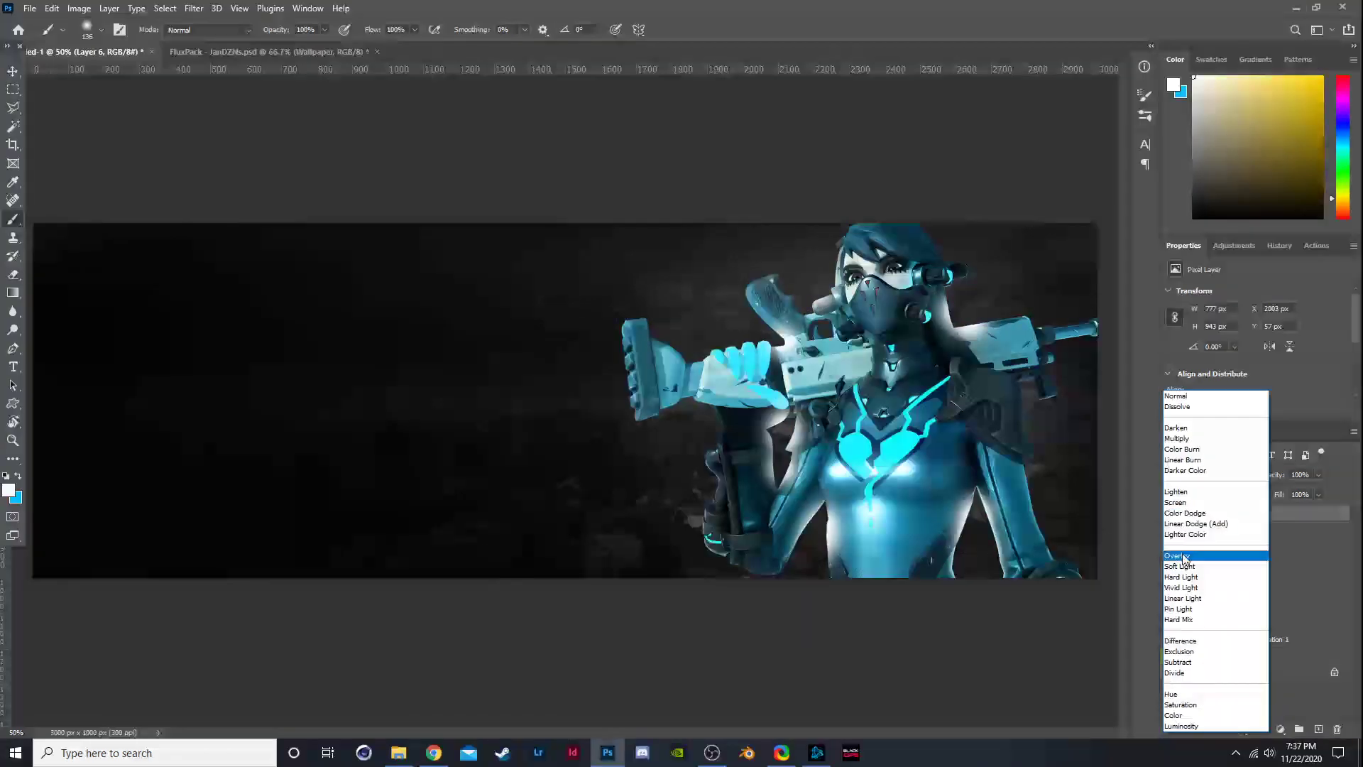
click(1179, 555)
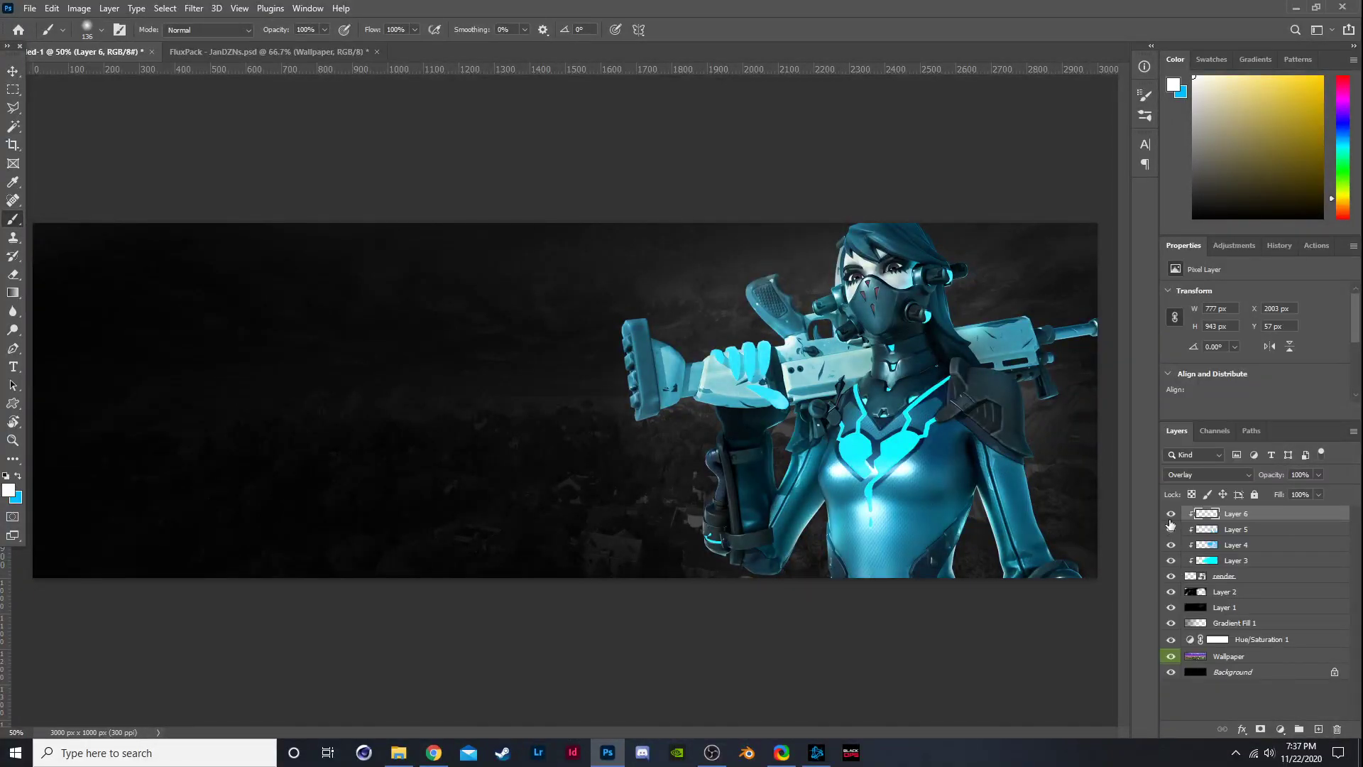
Duplicate Layer 6, clip the copy onto it, and lower the copy's opacity to 73%.
key(ctrl+j)
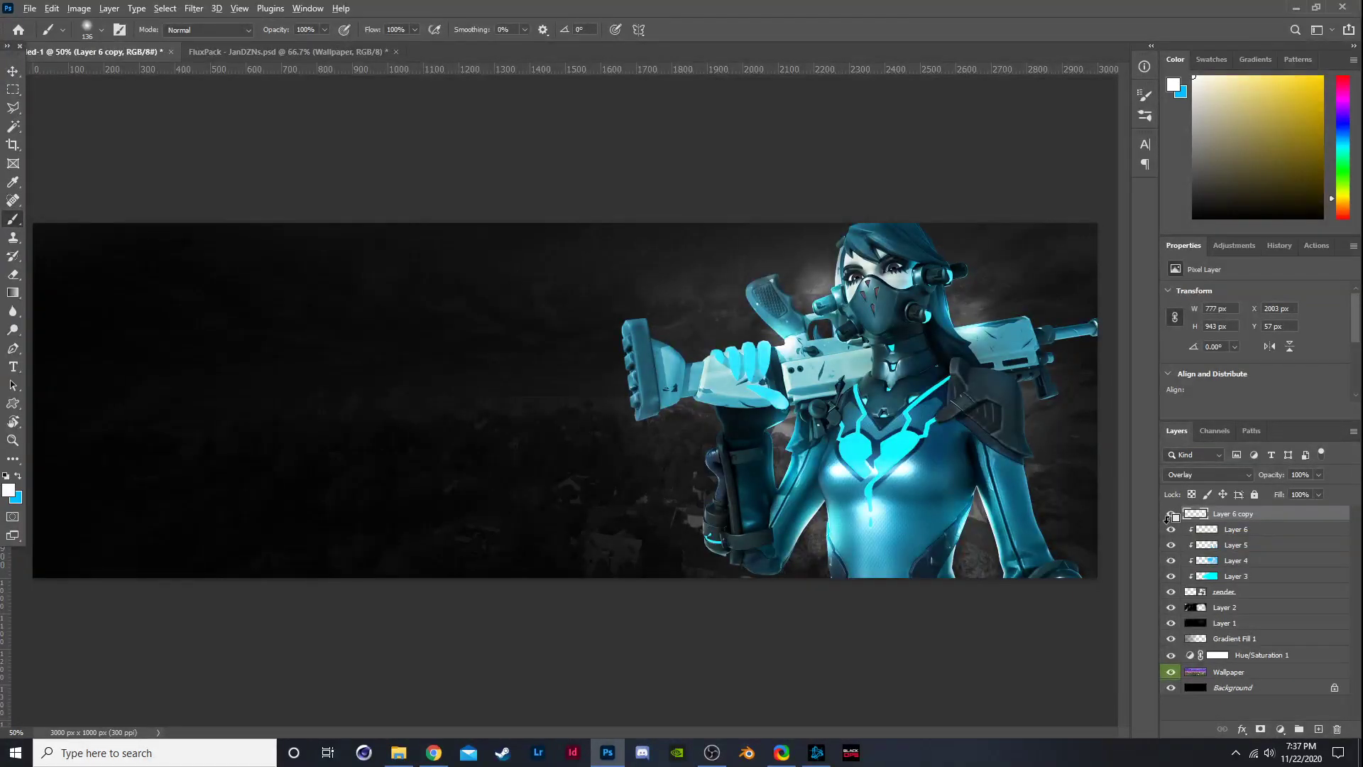
alt+click(1228, 520)
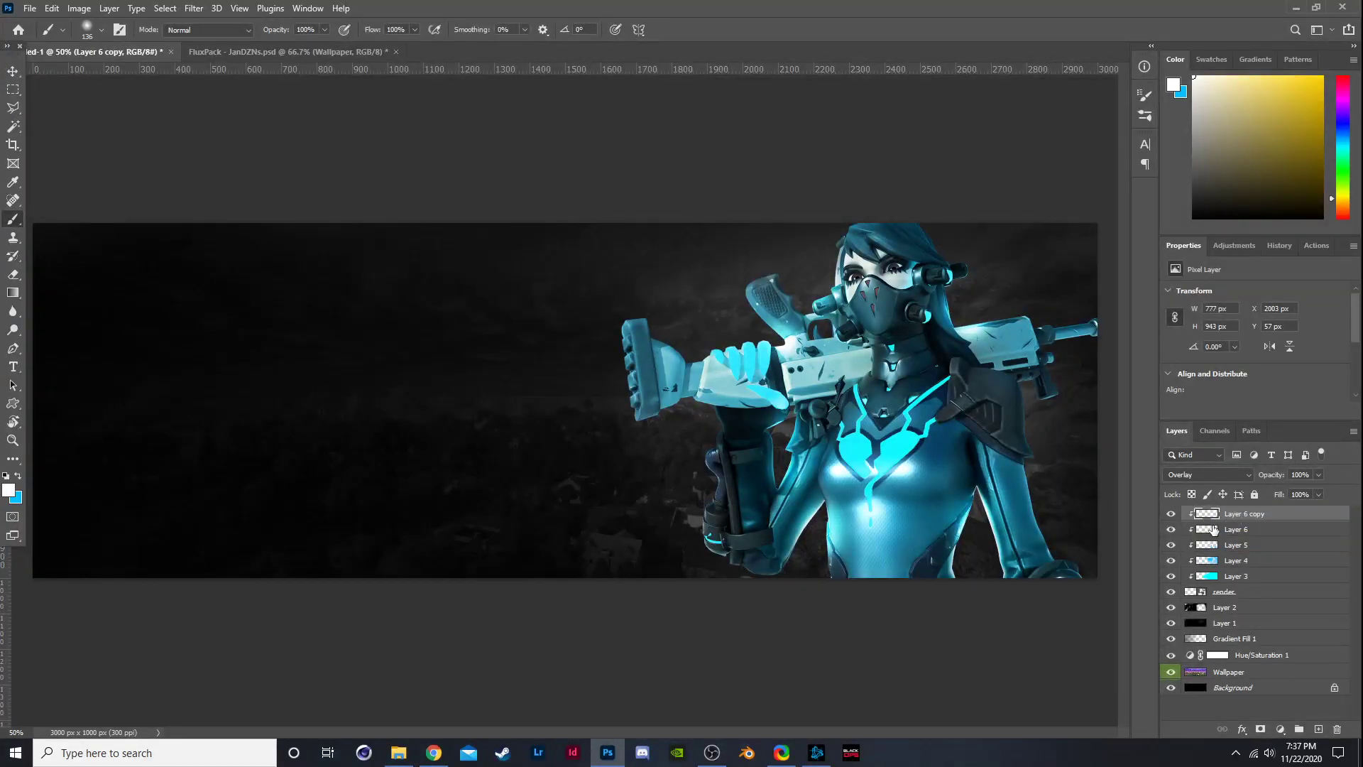
click(1170, 515)
click(1172, 515)
drag(1313, 479, 1302, 488)
click(1171, 514)
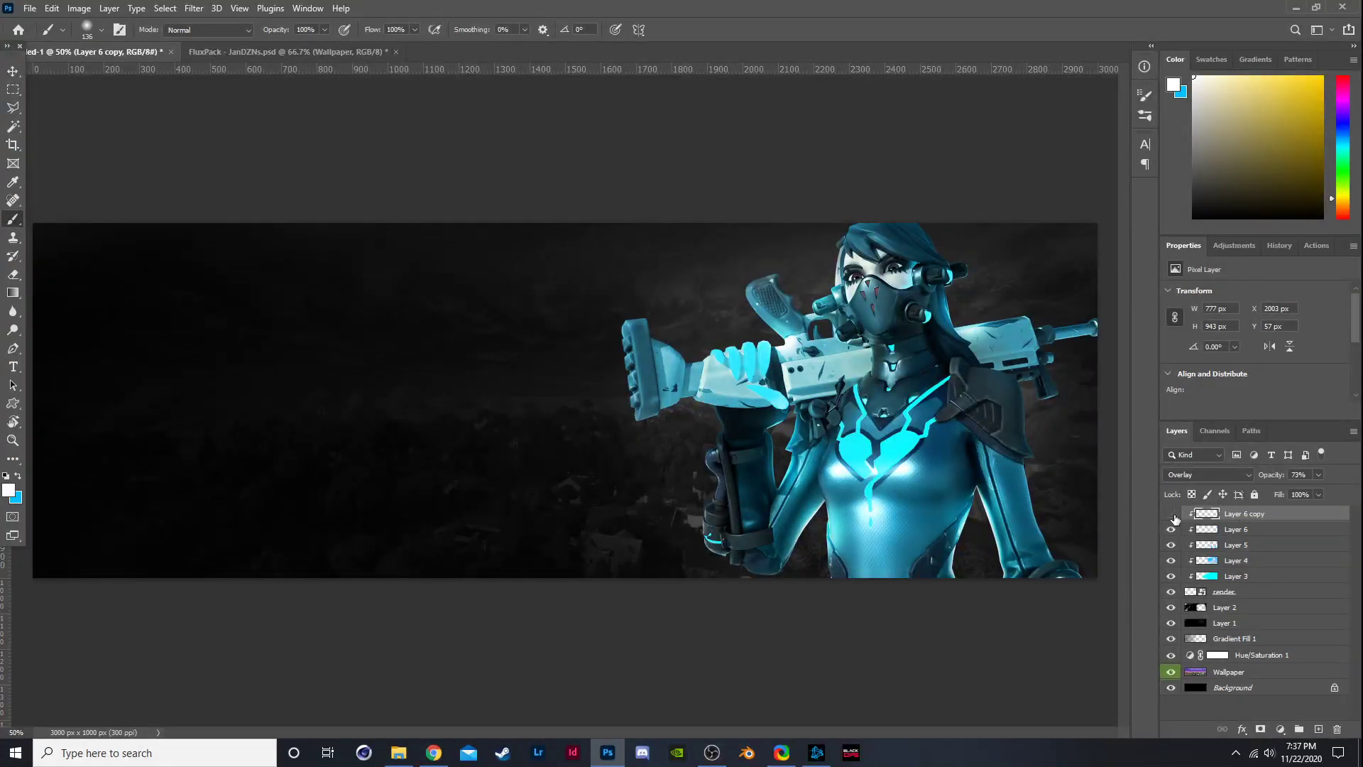
click(1173, 515)
Compare the glow with and without Layer 6 copy, then add empty Layer 7 on top.
key(e)
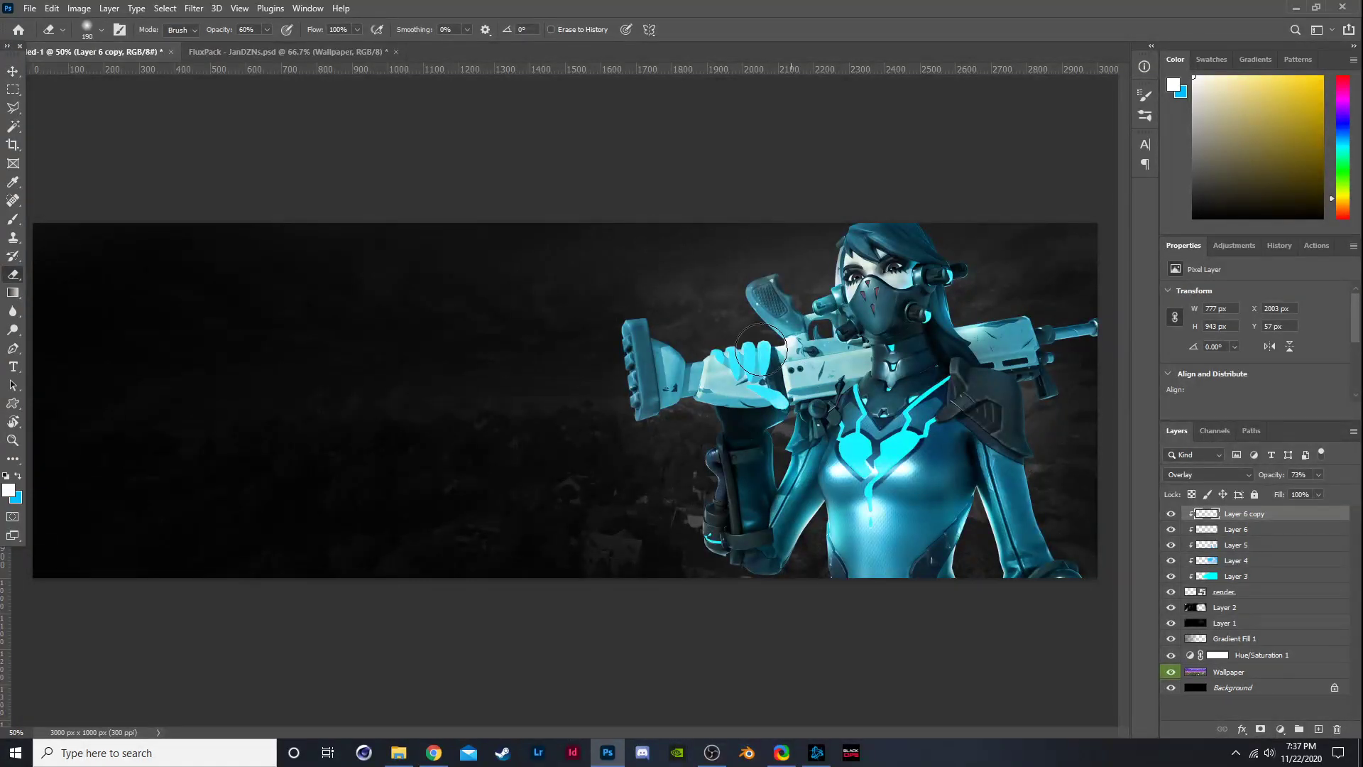
click(1171, 515)
click(1172, 515)
click(1172, 515)
click(1172, 515)
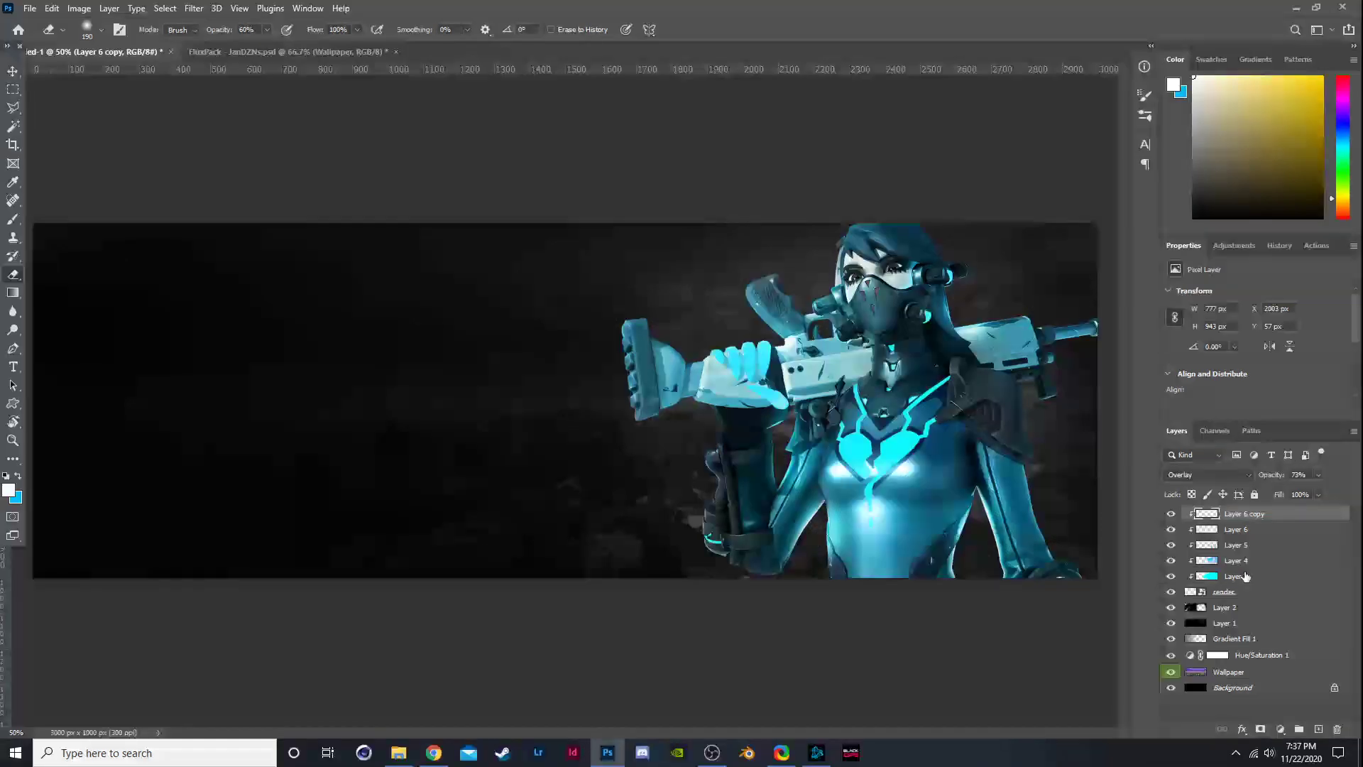
click(1316, 729)
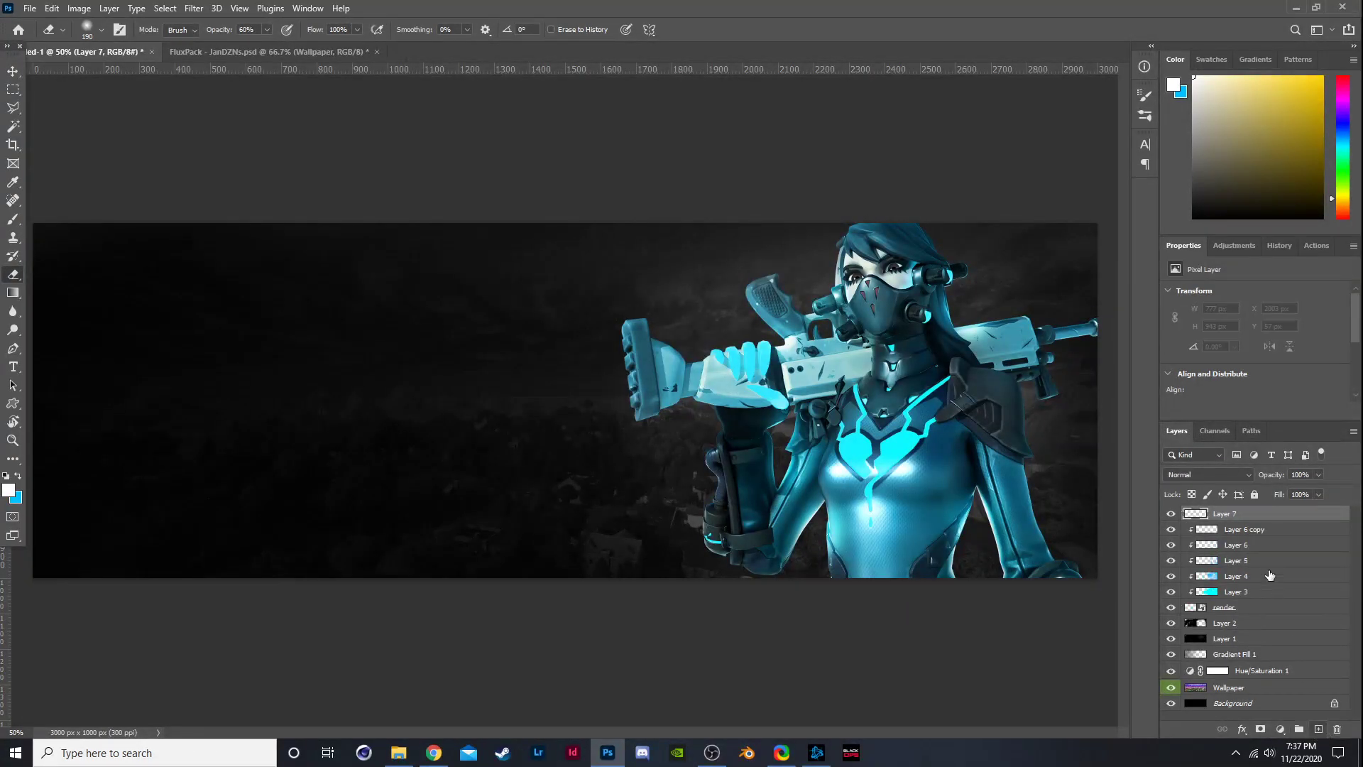
Clip Layer 7 to the layer below and set the foreground colour to #000000.
alt+click(1270, 520)
click(9, 490)
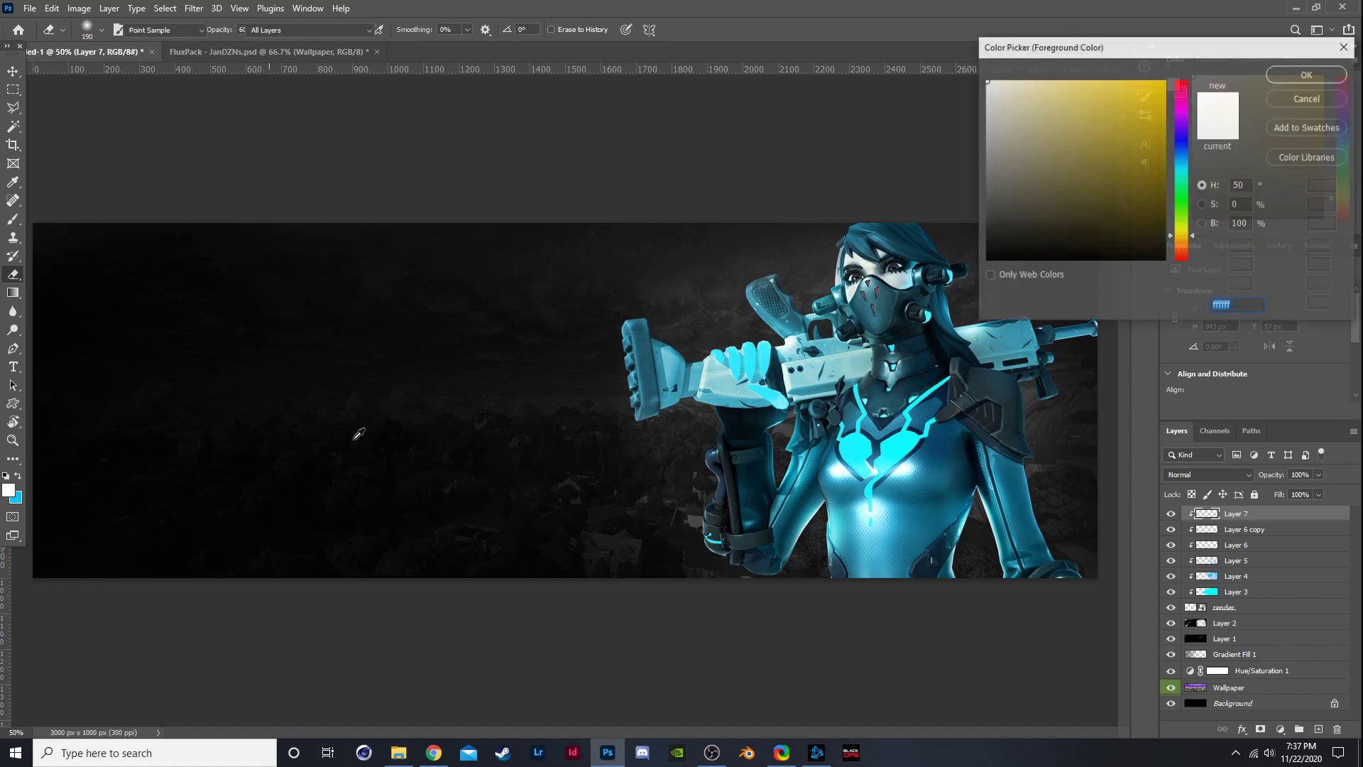
text(000000)
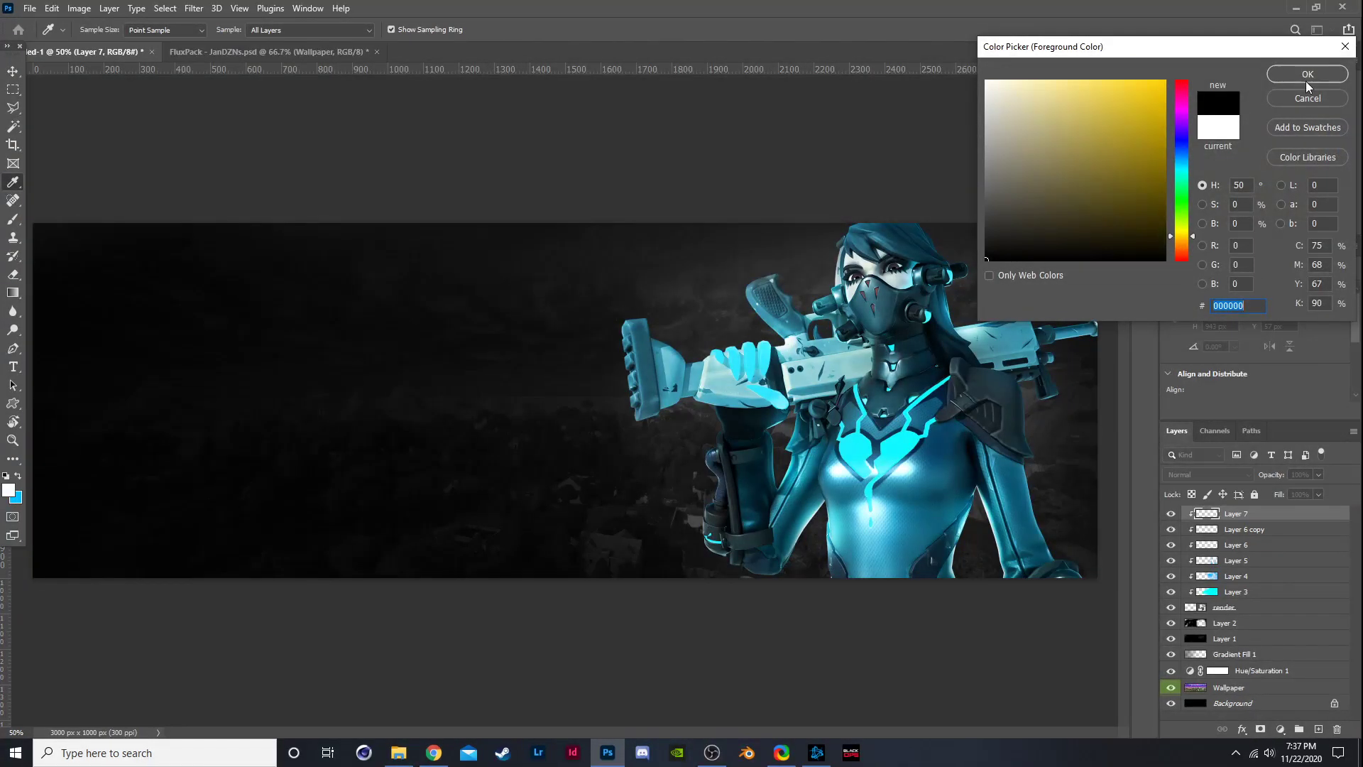
click(1306, 78)
Brush black shadow around the lower arm and gun, undo extra strokes, and erase it off the hand.
click(14, 220)
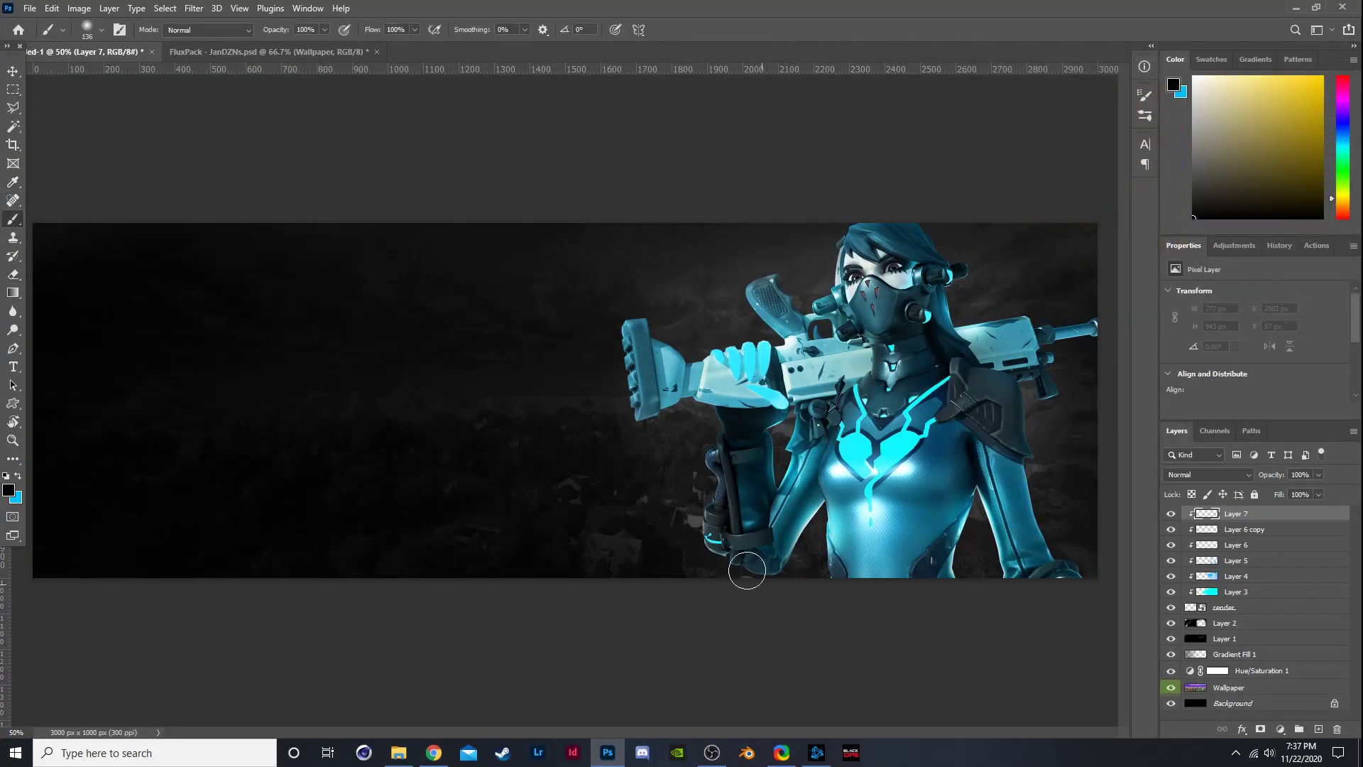
mouse_move(776, 569)
mouse_down()
mouse_move(739, 577)
mouse_move(756, 586)
mouse_move(705, 541)
mouse_move(709, 553)
mouse_move(696, 527)
mouse_move(702, 453)
mouse_move(649, 424)
mouse_move(688, 413)
mouse_move(642, 423)
mouse_move(617, 328)
mouse_move(756, 352)
mouse_up()
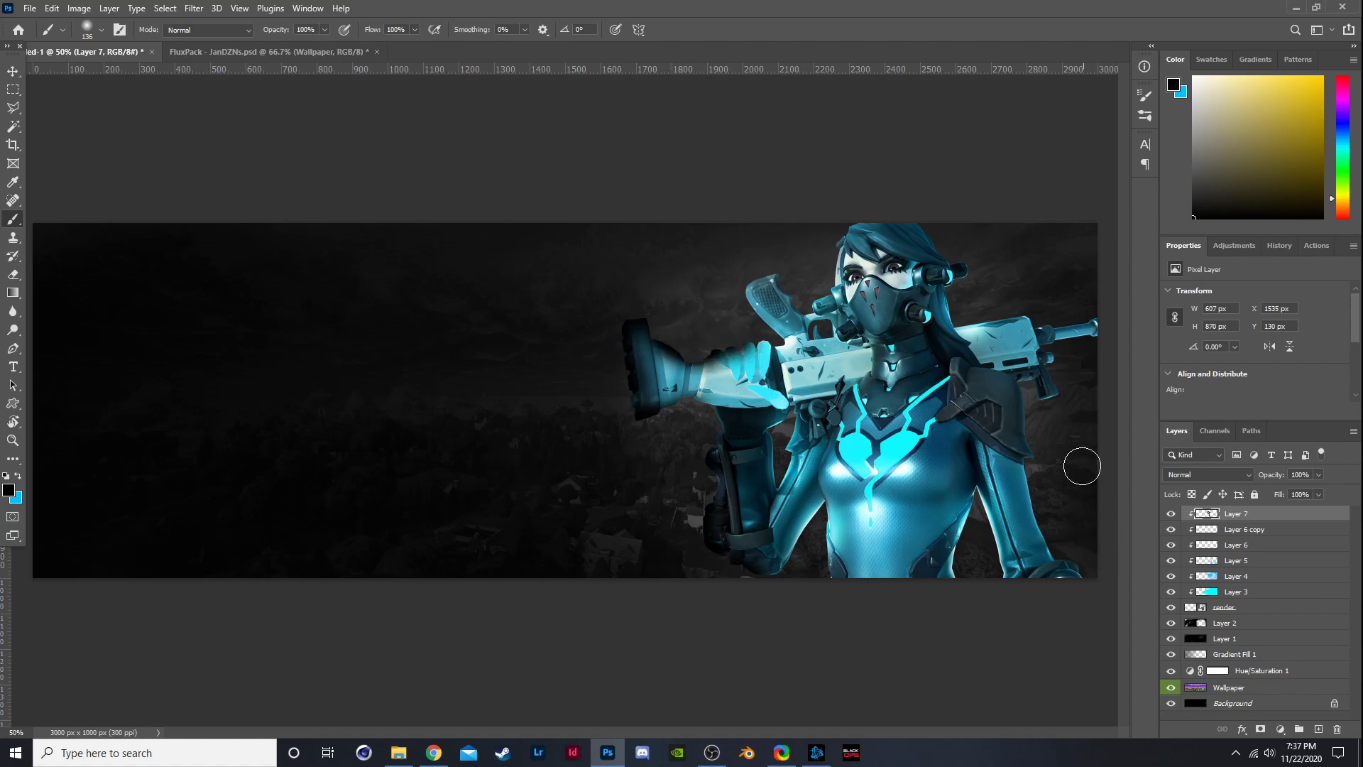
mouse_move(1082, 467)
mouse_down()
mouse_move(1072, 395)
mouse_move(1037, 388)
mouse_move(1066, 399)
mouse_move(1063, 361)
mouse_move(1105, 348)
mouse_move(1097, 317)
mouse_move(990, 307)
mouse_move(1030, 376)
mouse_move(1076, 562)
mouse_move(1038, 451)
mouse_move(1083, 553)
mouse_move(1051, 470)
mouse_up()
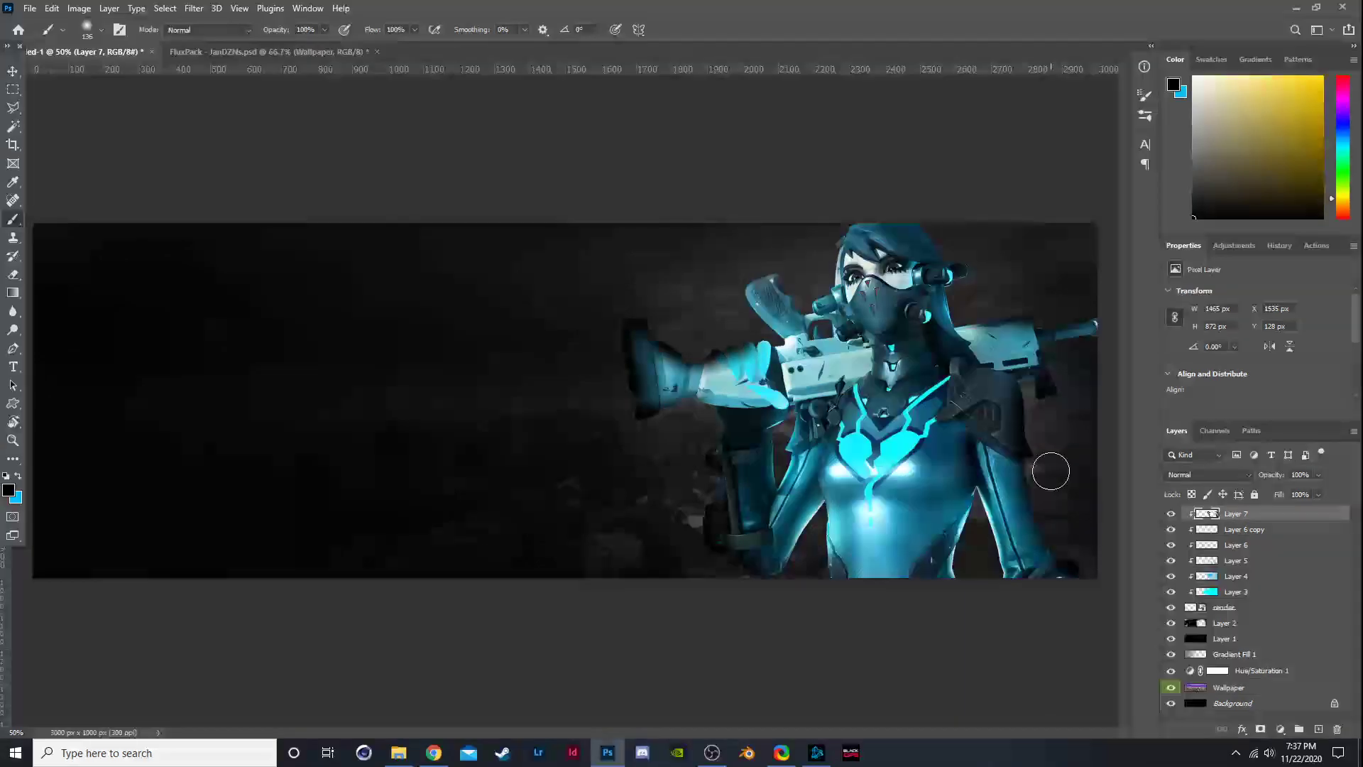
key(ctrl+z)
key(ctrl+z)
key(ctrl+z)
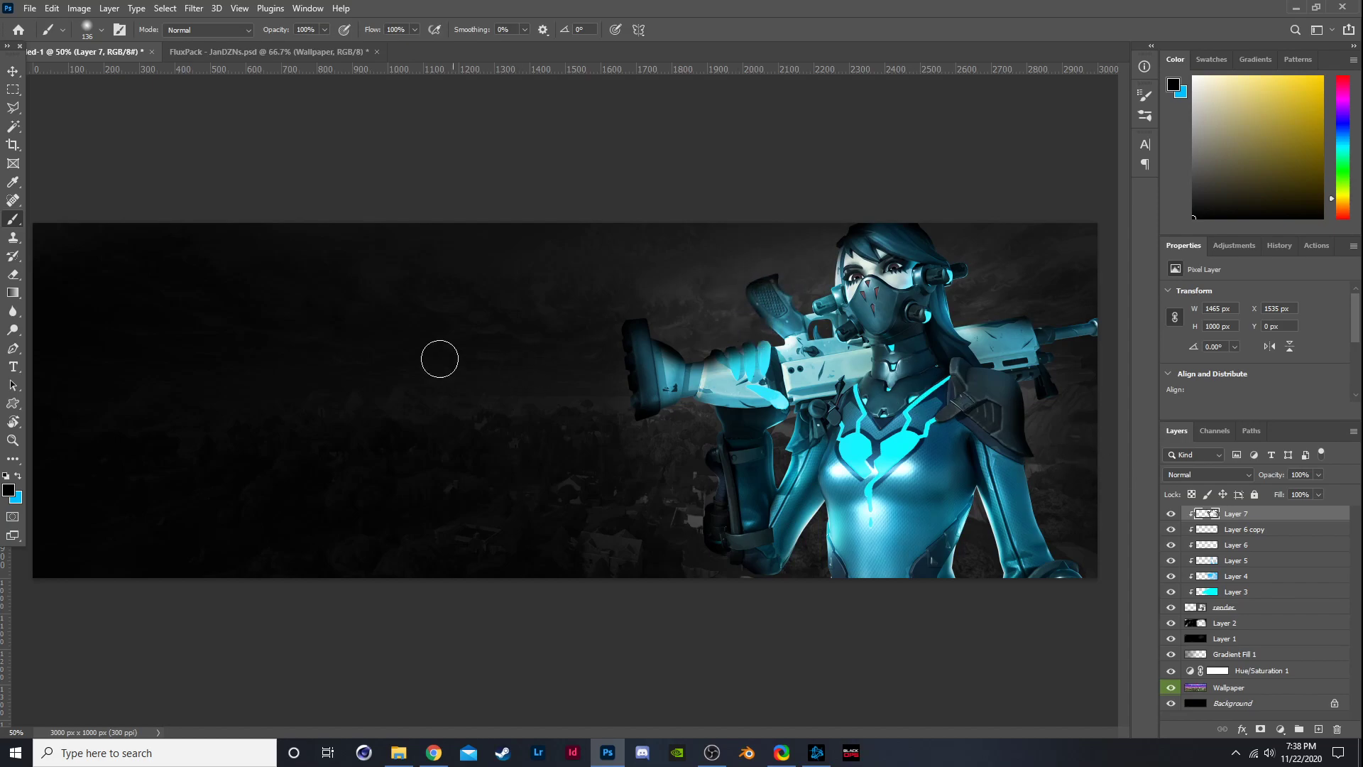
key(e)
drag(774, 331, 749, 347)
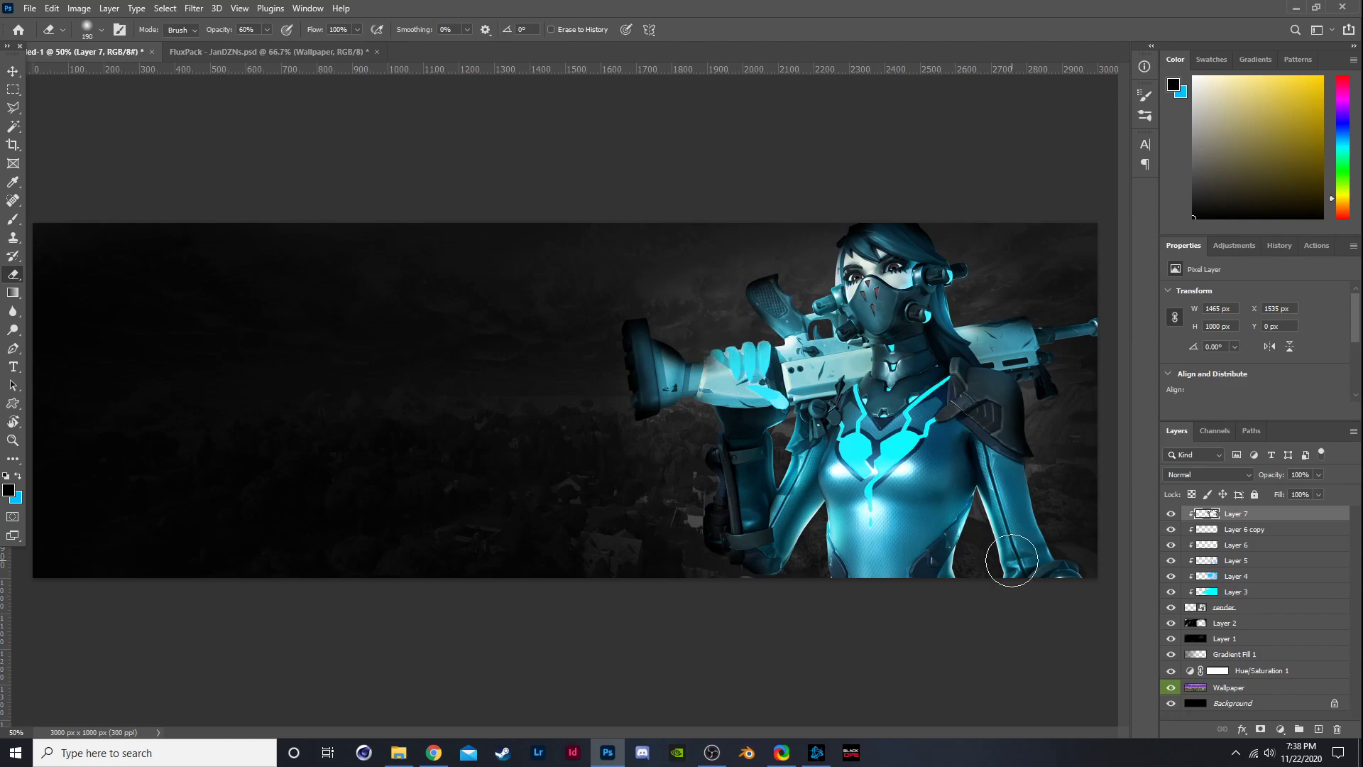
Set Layer 7 to Soft Light and compare the shading on and off.
click(1203, 475)
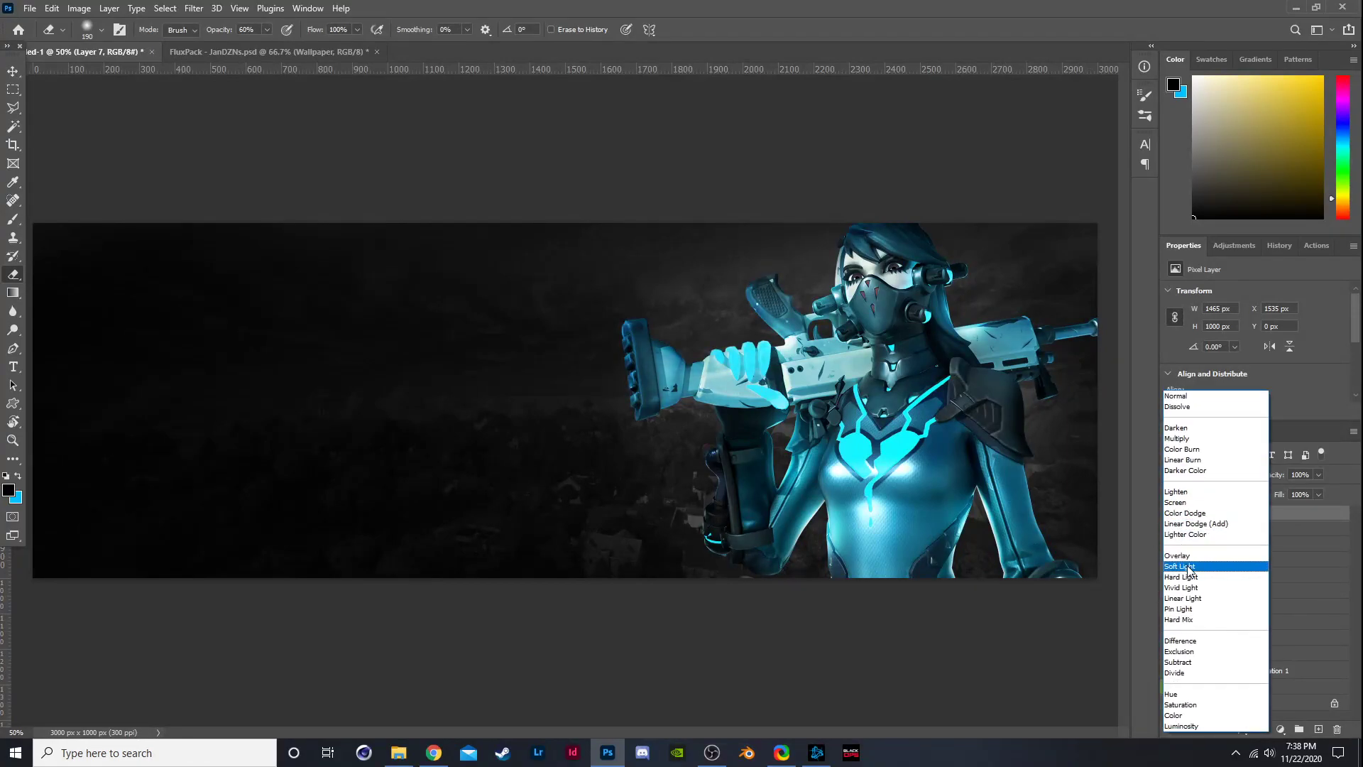
click(1182, 566)
click(1172, 513)
click(1172, 513)
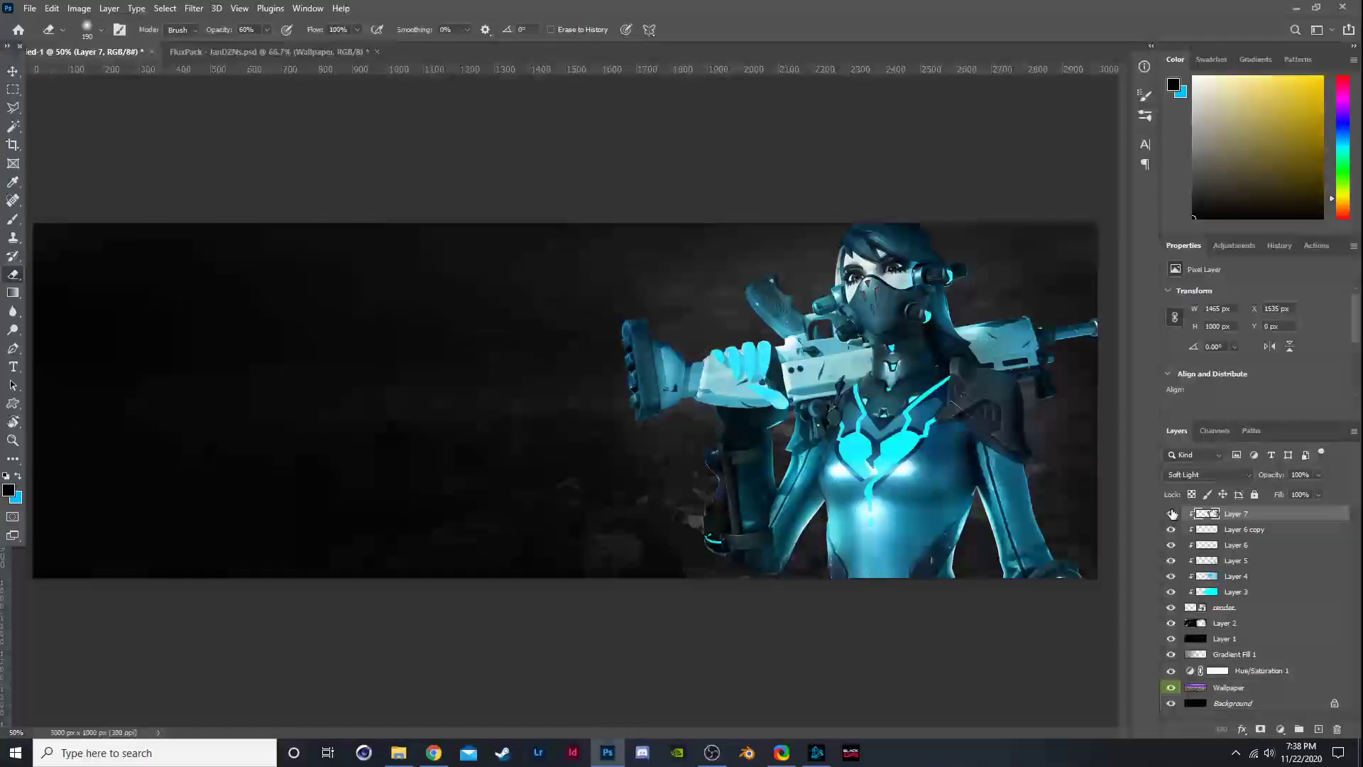
click(1173, 512)
click(1174, 513)
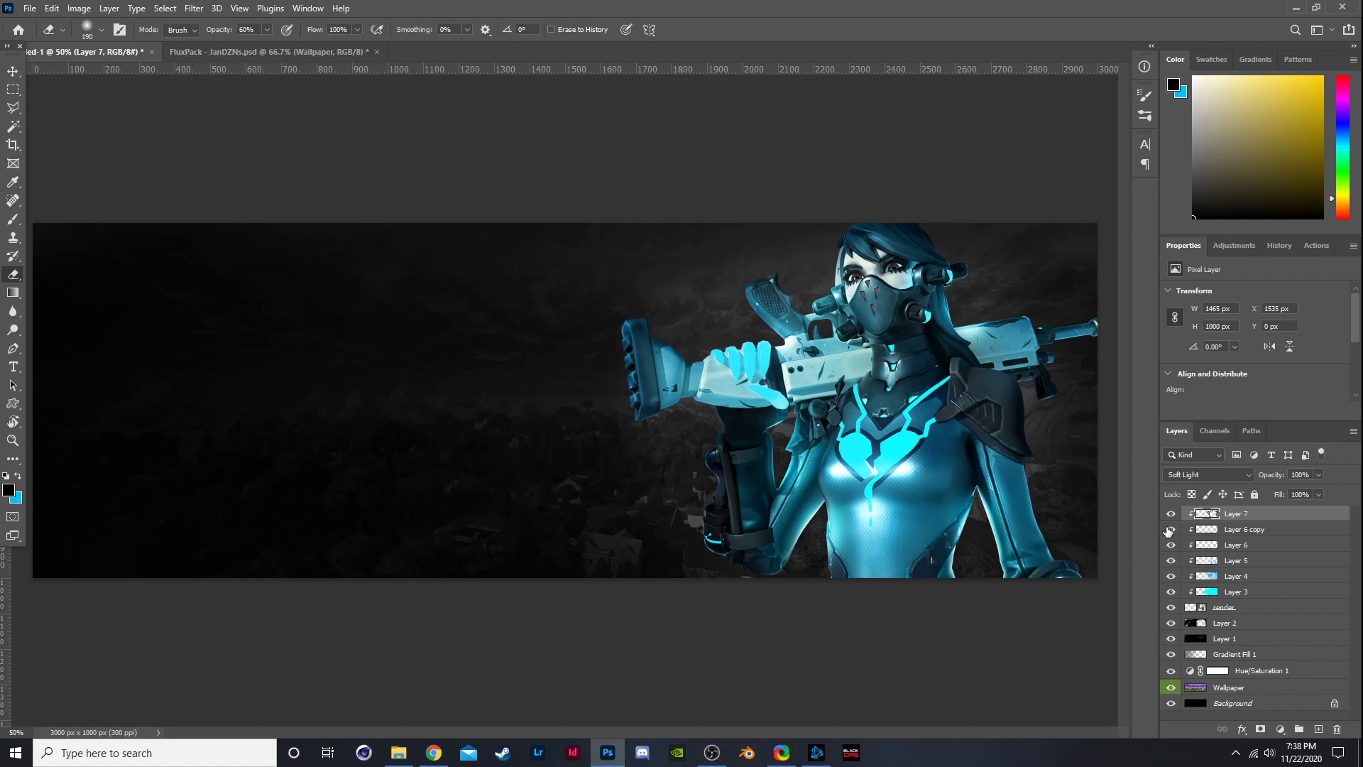
click(1171, 515)
Add a new empty Layer 8 directly above Layer 2.
click(1171, 514)
click(1171, 514)
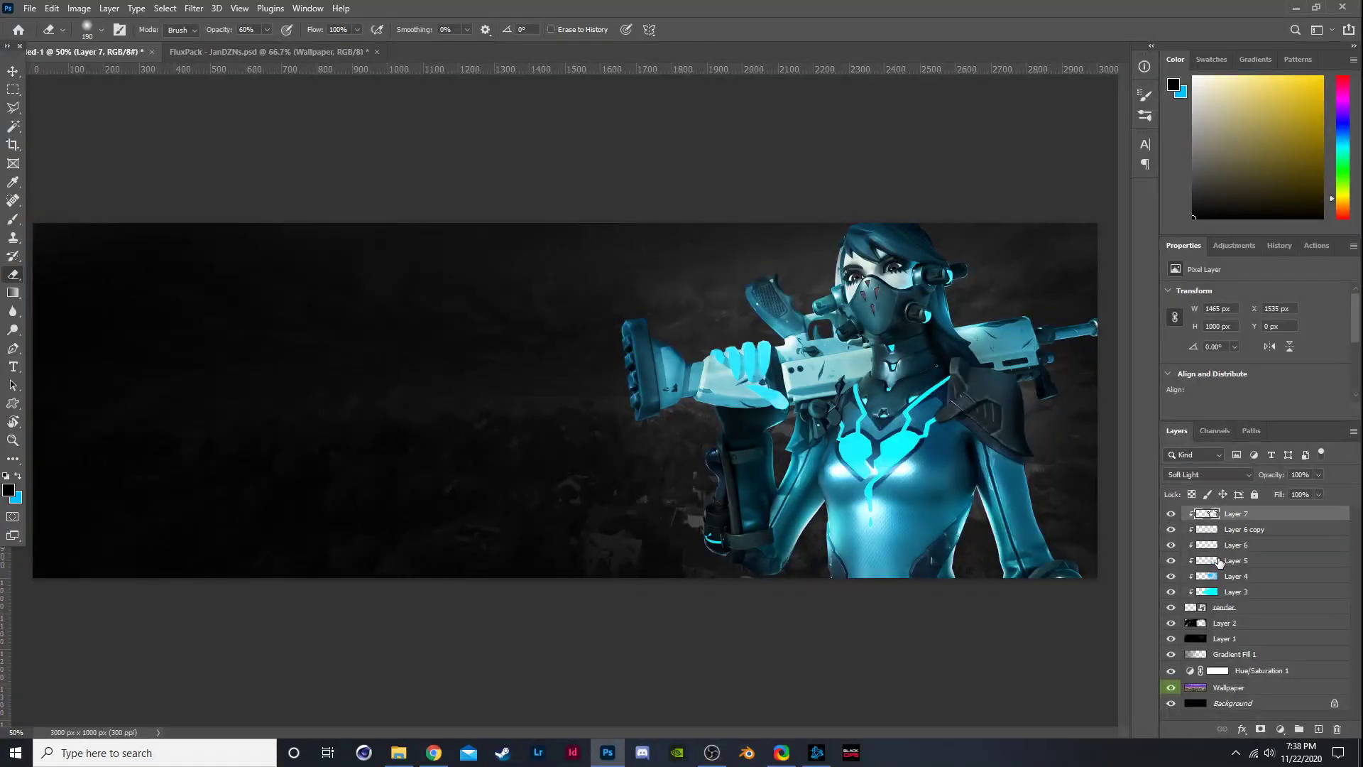
click(1239, 624)
click(1318, 729)
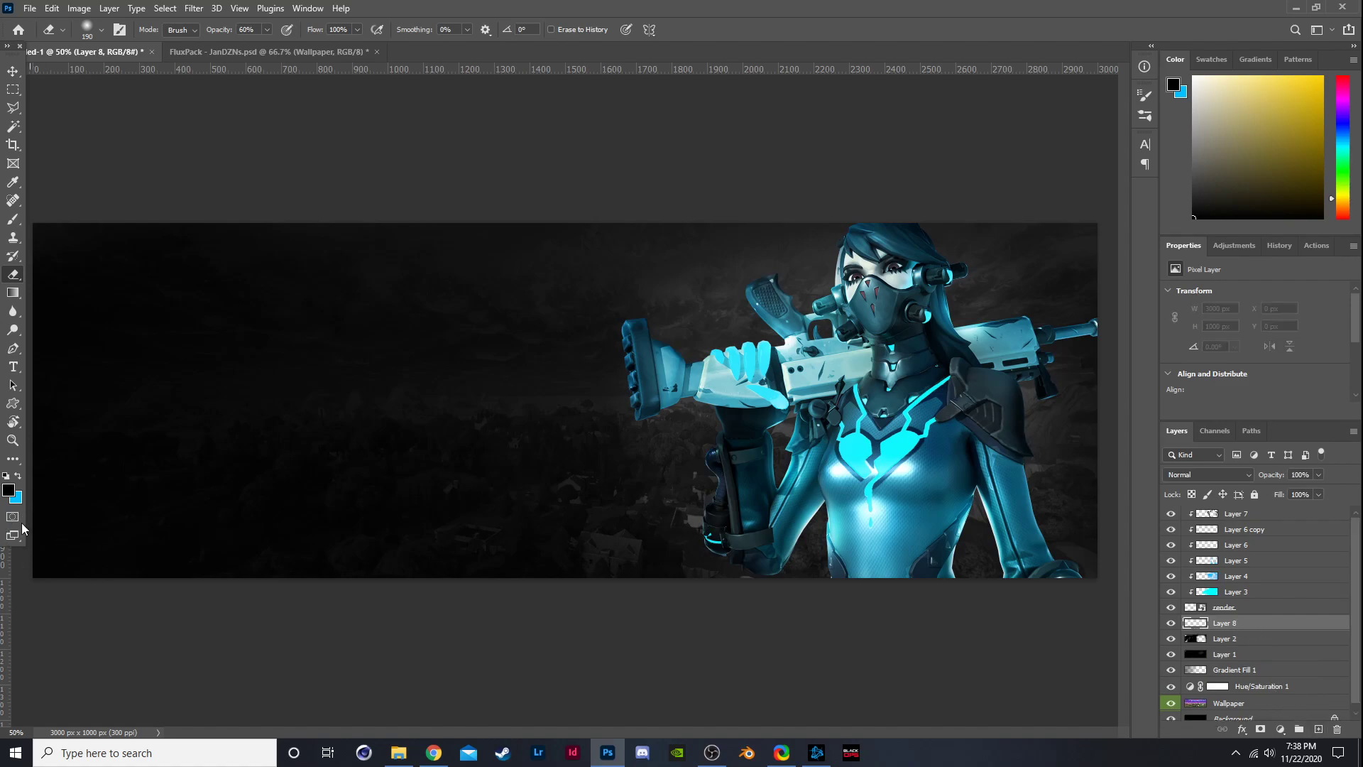
Paint blue with a 354 px brush around the arm, right chest and shoulder.
click(17, 477)
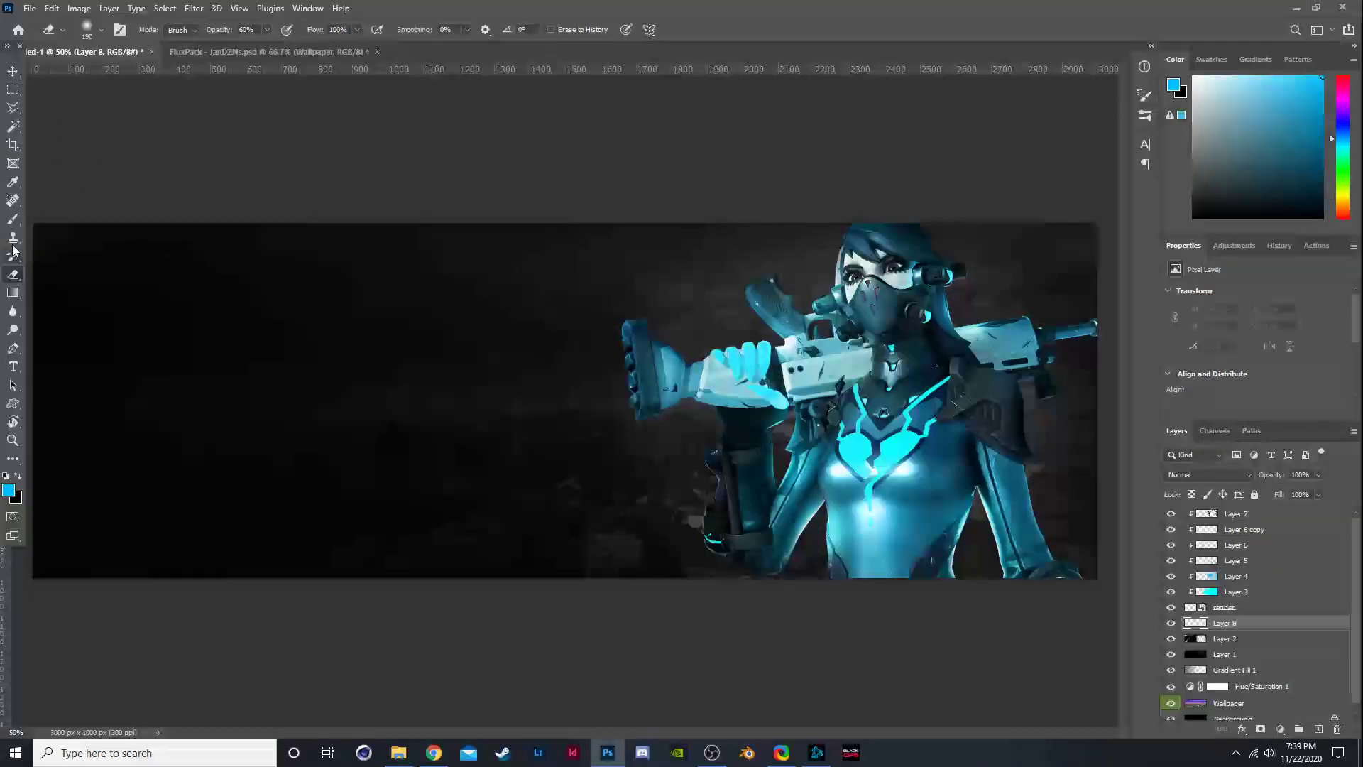
click(12, 219)
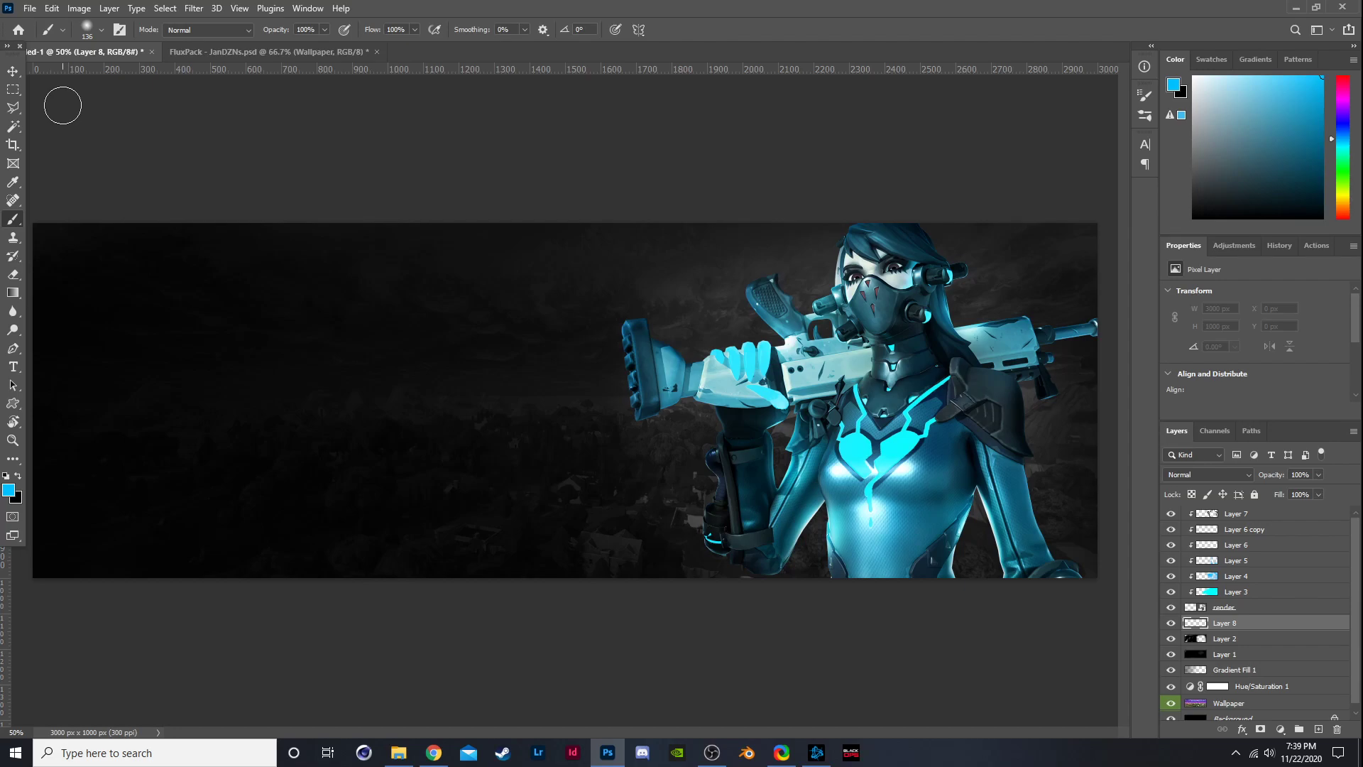
click(101, 30)
drag(132, 75, 152, 75)
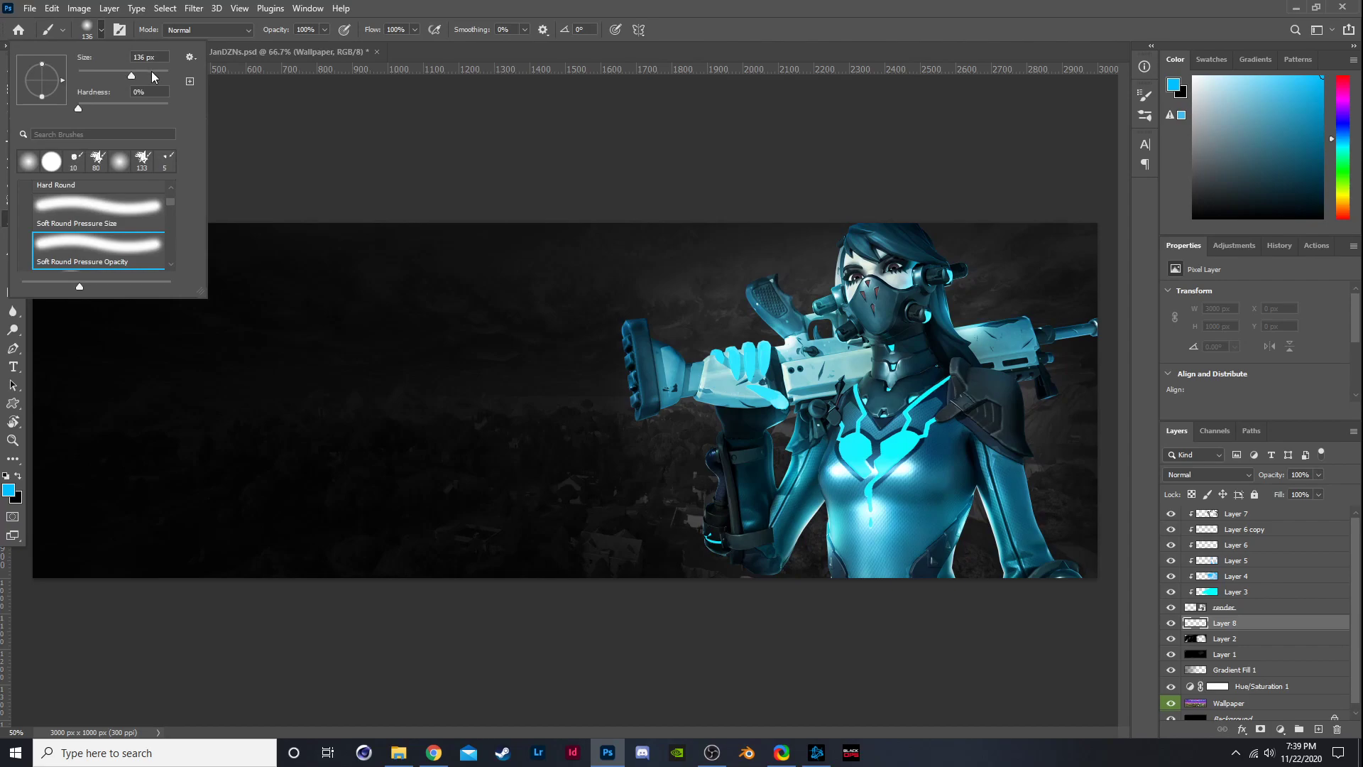
click(827, 404)
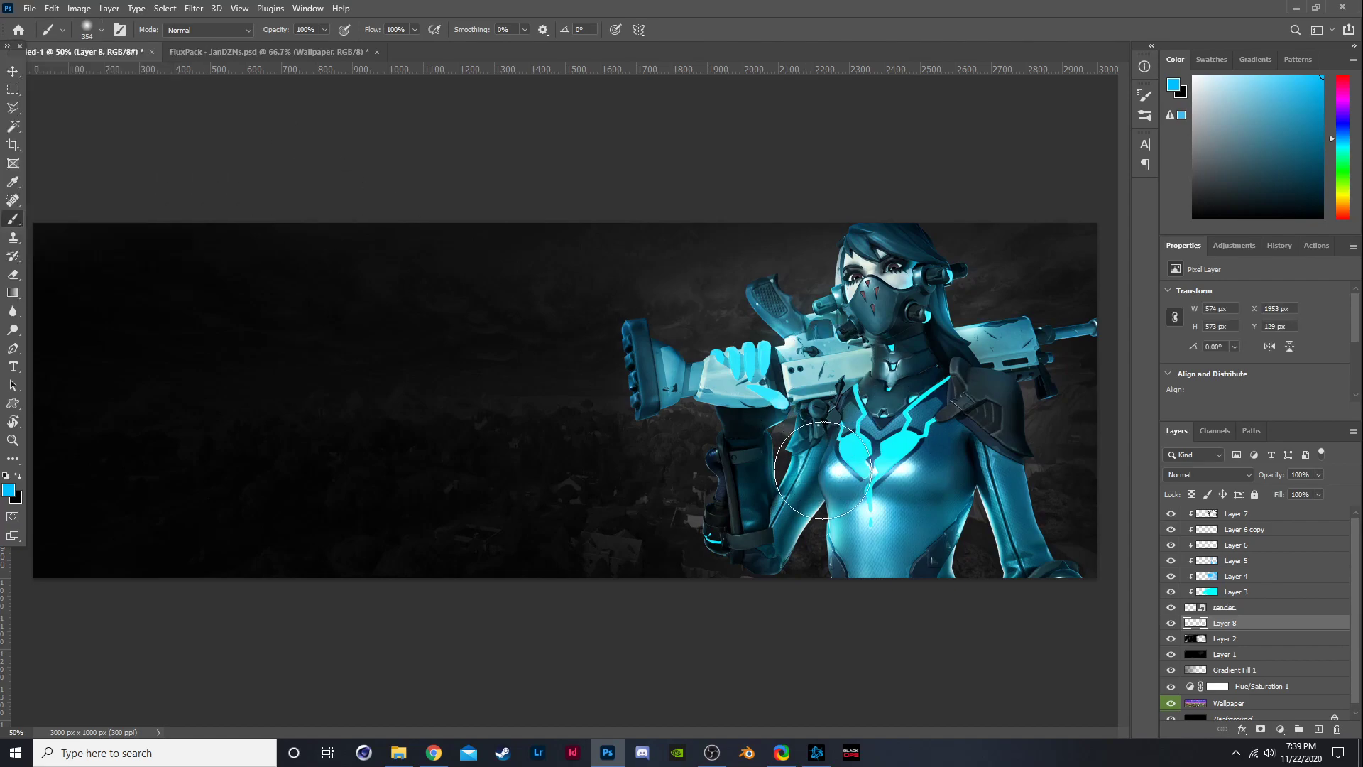
drag(823, 468, 818, 460)
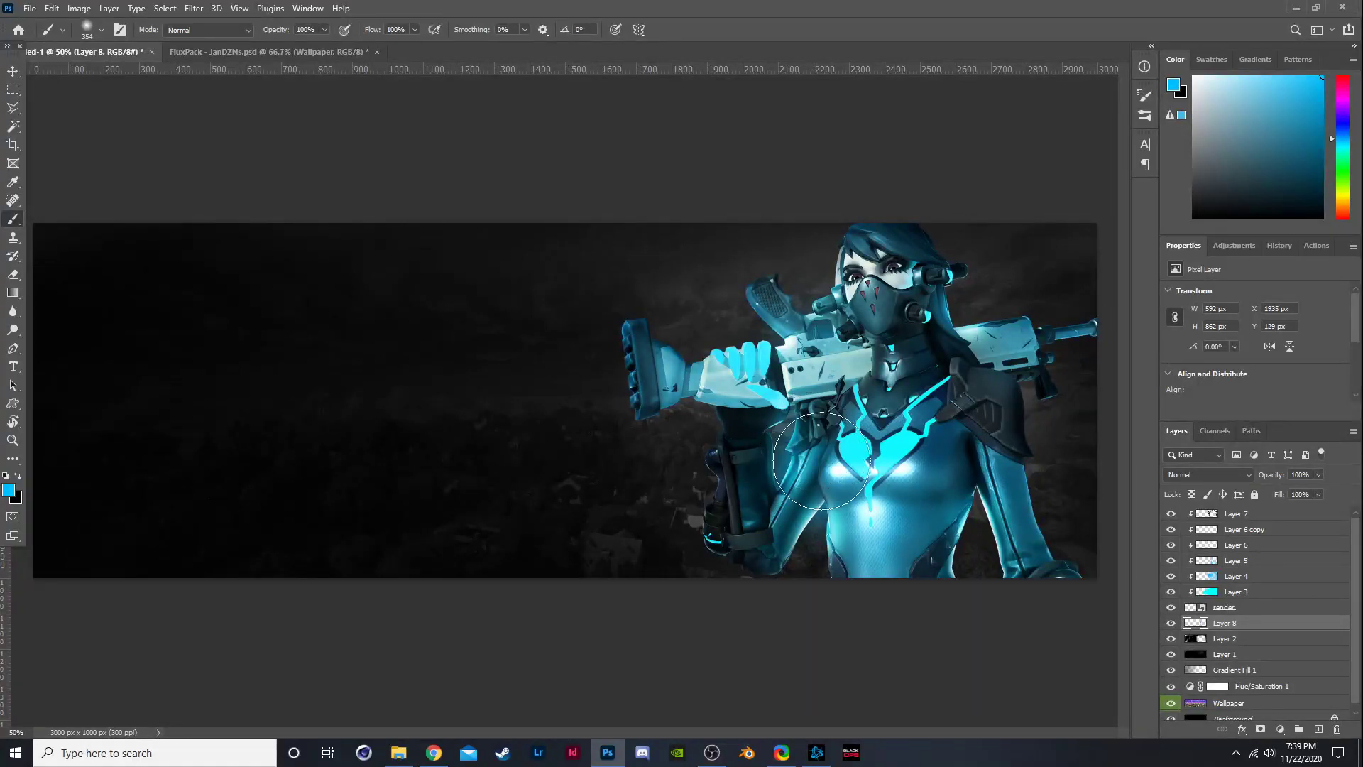
mouse_move(838, 540)
mouse_down()
mouse_move(944, 511)
mouse_move(969, 532)
mouse_move(949, 441)
mouse_move(1008, 397)
mouse_move(1022, 319)
mouse_move(923, 298)
mouse_move(861, 308)
mouse_move(887, 397)
mouse_move(852, 411)
mouse_move(760, 387)
mouse_move(802, 462)
mouse_move(752, 355)
mouse_move(767, 326)
mouse_move(821, 543)
mouse_move(887, 589)
mouse_move(848, 551)
mouse_move(1001, 461)
mouse_move(966, 548)
mouse_move(937, 569)
mouse_move(980, 578)
mouse_move(1096, 541)
mouse_move(1012, 429)
mouse_move(1015, 355)
mouse_move(937, 377)
mouse_move(937, 511)
mouse_move(845, 374)
mouse_up()
Set Layer 8 to Color Dodge at 99% opacity.
click(1182, 475)
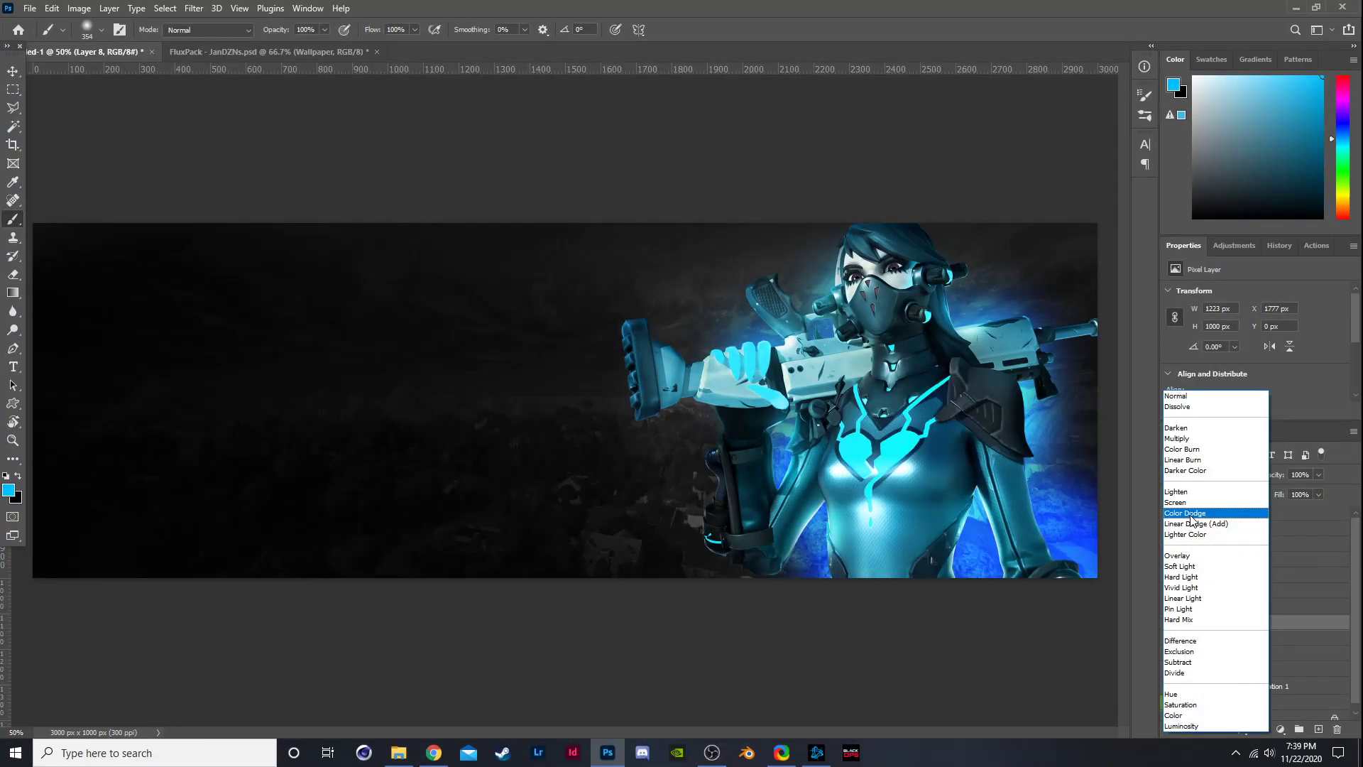
click(1191, 513)
click(1315, 475)
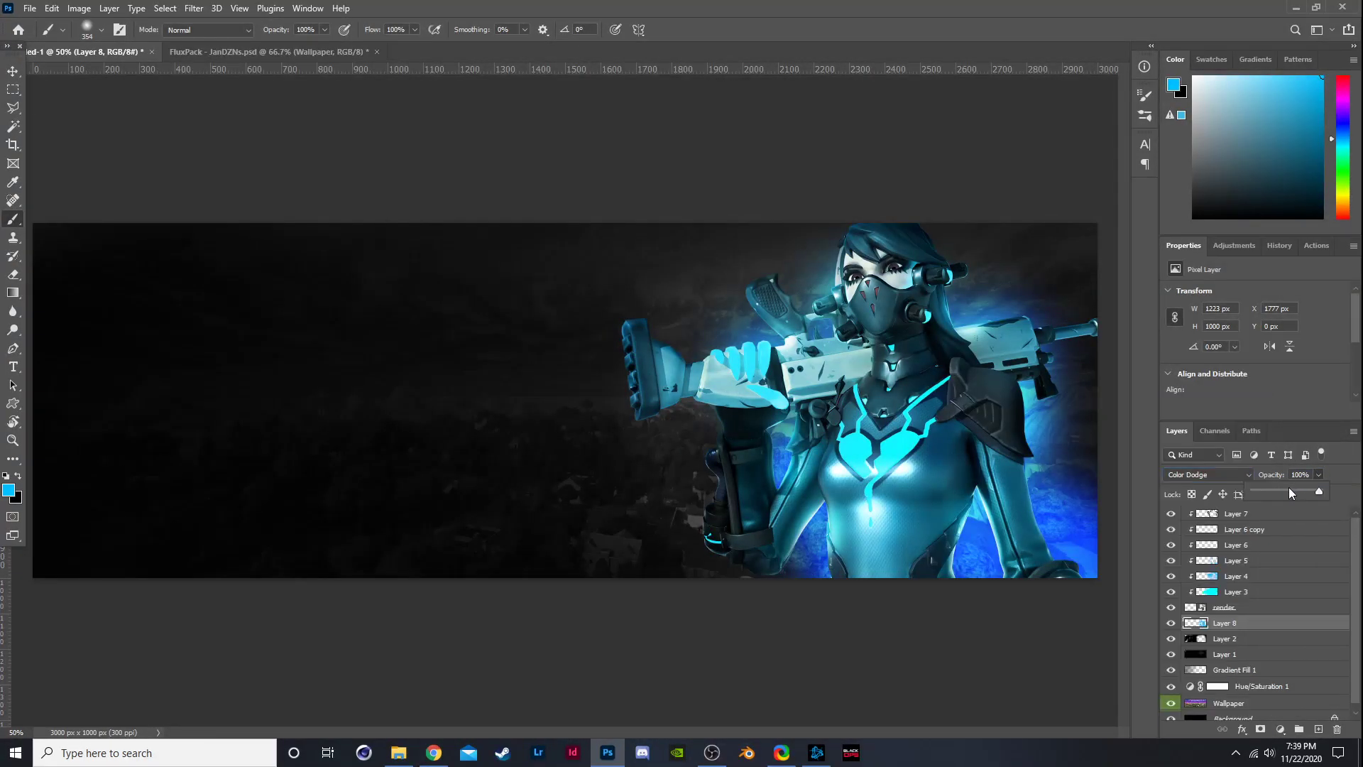
mouse_move(1288, 487)
mouse_down()
mouse_move(1275, 490)
mouse_move(1310, 497)
mouse_up()
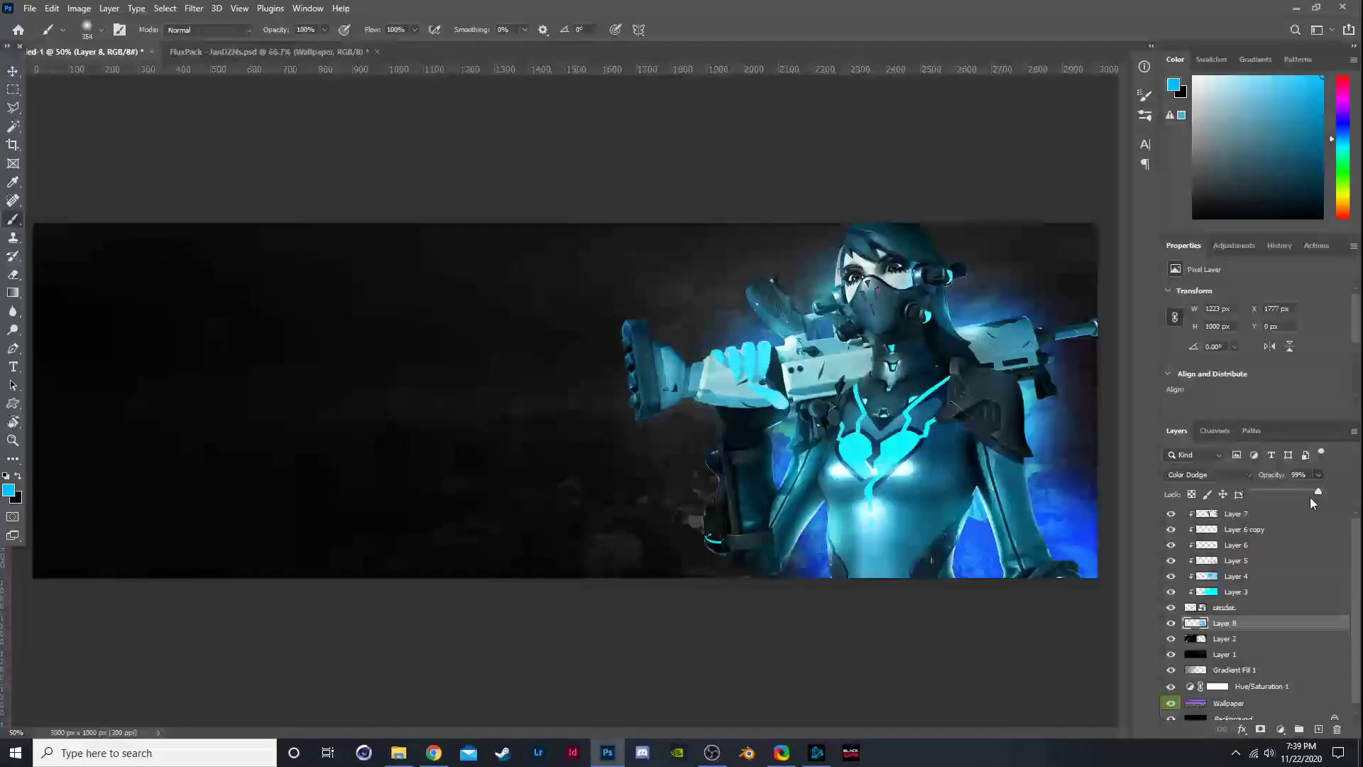
On new Layer 9, paint cyan over the torso, chest and shoulder, blending as Linear Dodge (Add).
click(1316, 729)
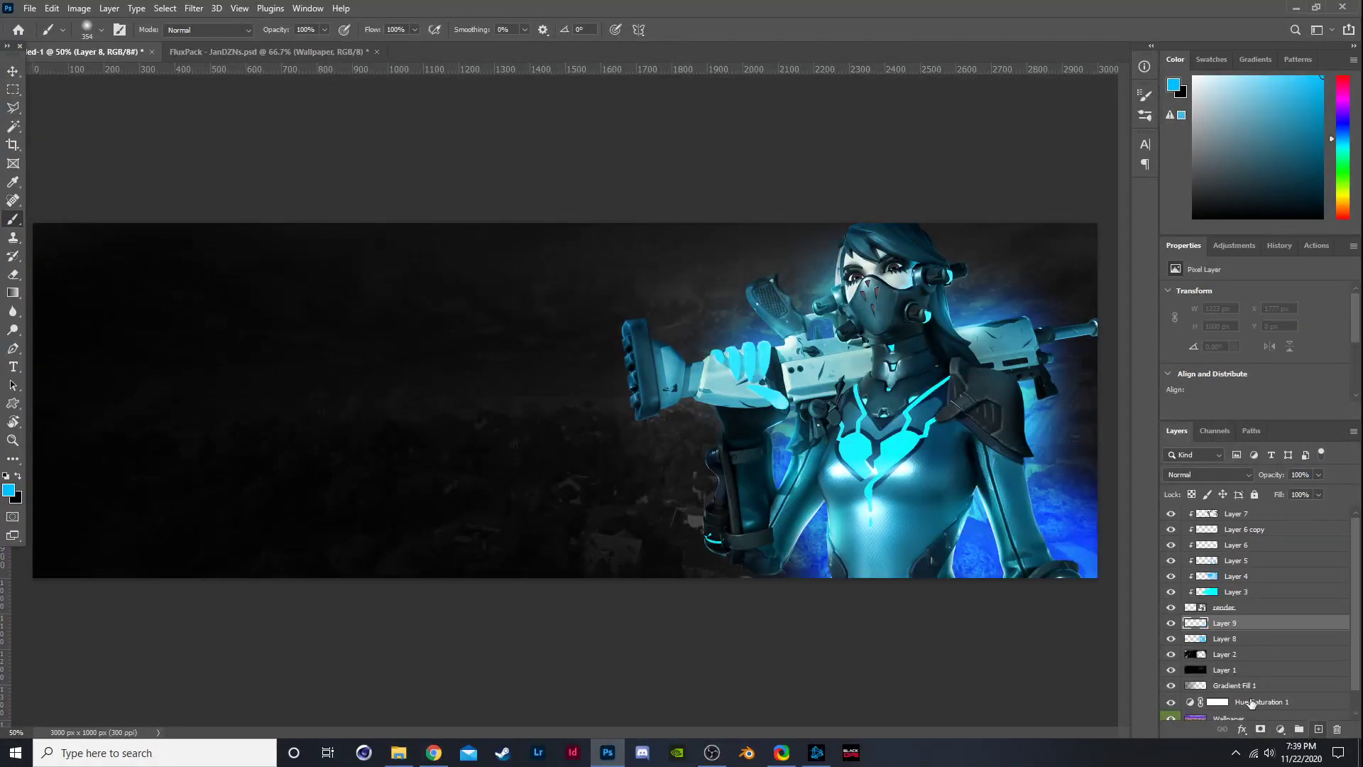
mouse_move(858, 504)
mouse_down()
mouse_move(788, 448)
mouse_move(844, 327)
mouse_up()
mouse_move(994, 378)
mouse_down()
mouse_move(830, 365)
mouse_move(923, 355)
mouse_move(986, 424)
mouse_move(1008, 561)
mouse_move(858, 566)
mouse_move(961, 624)
mouse_move(1010, 578)
mouse_move(1134, 602)
mouse_up()
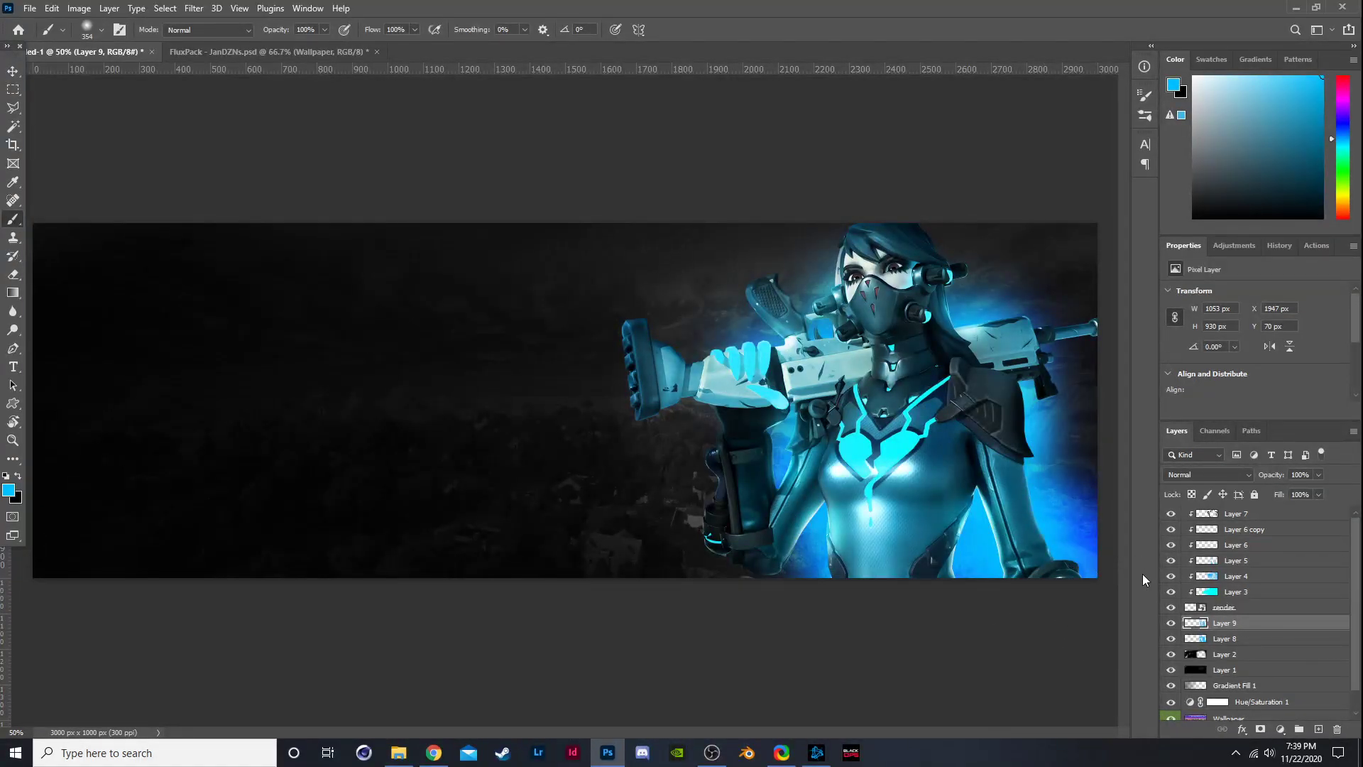
click(1203, 474)
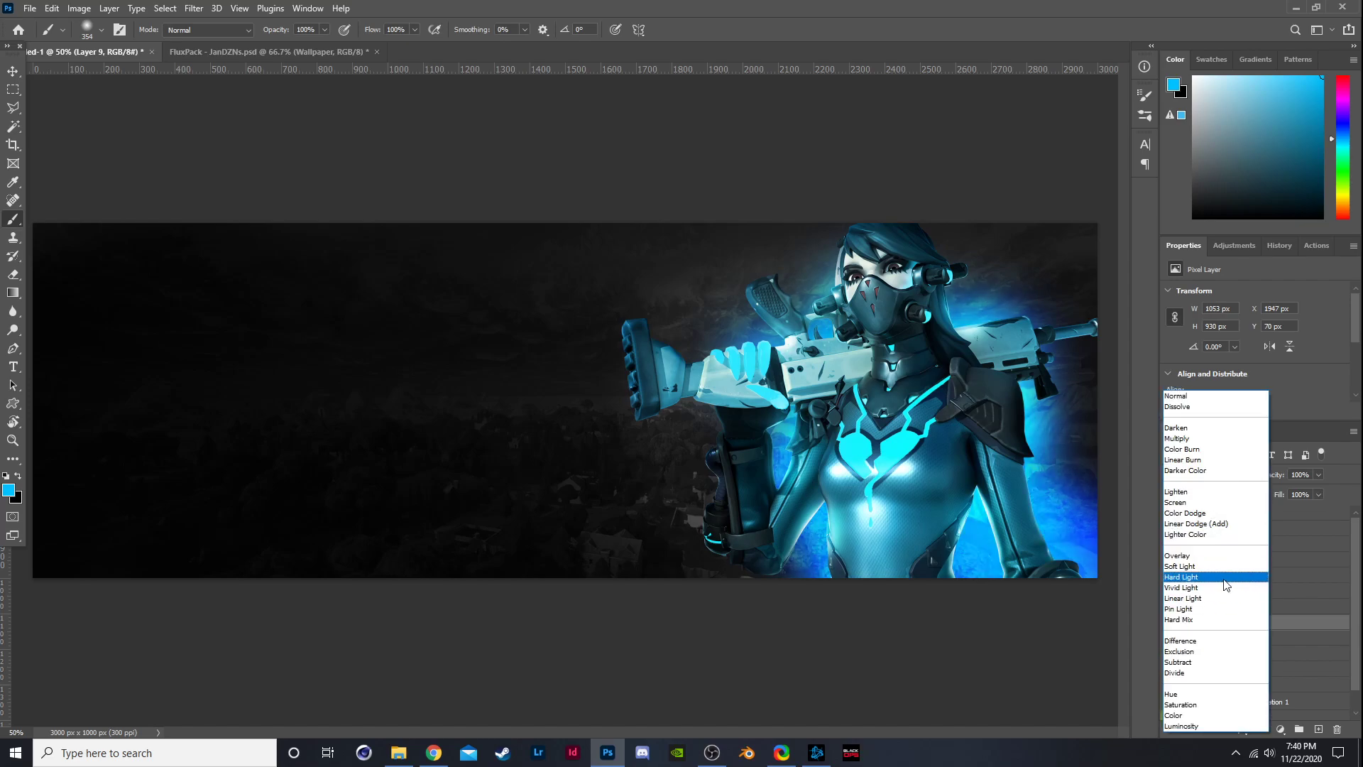
click(1212, 526)
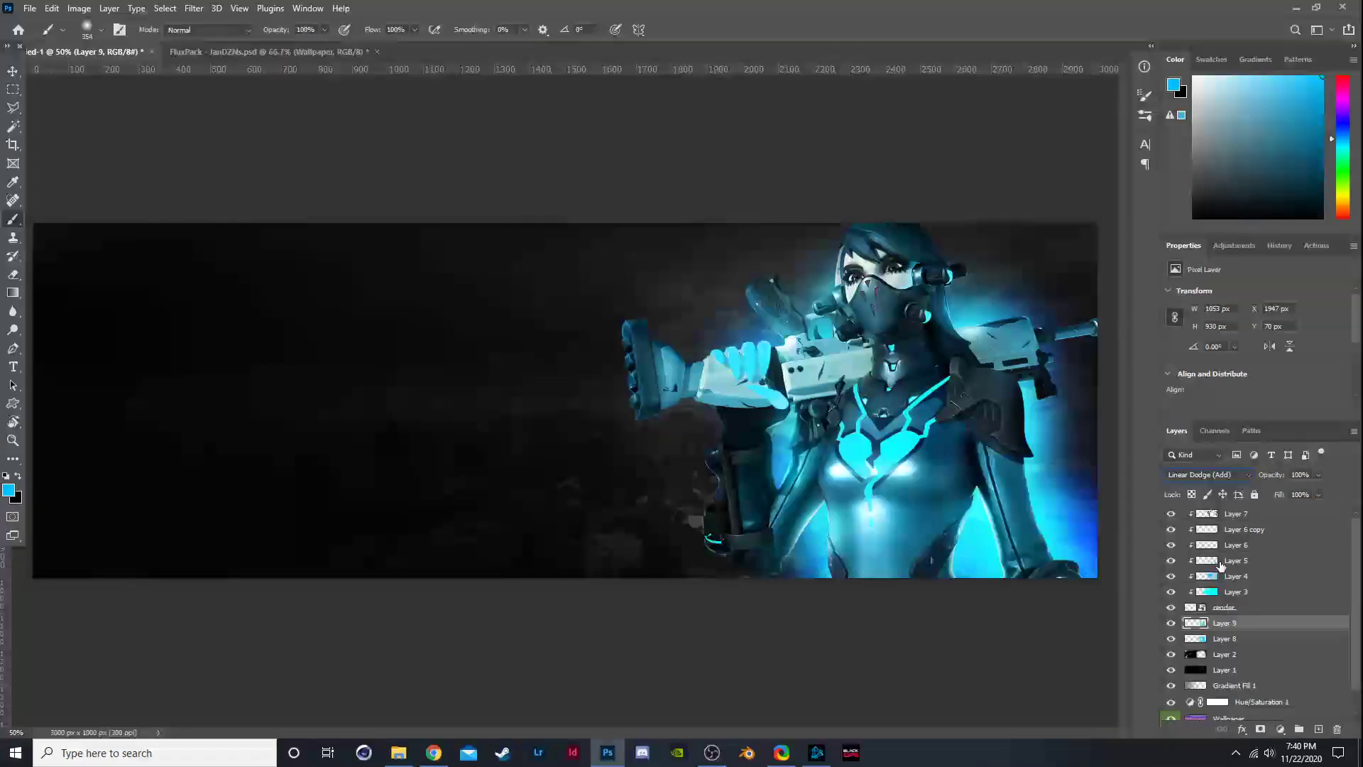
Add Layer 10 and set the brush colour to white (#ffffff).
click(1319, 729)
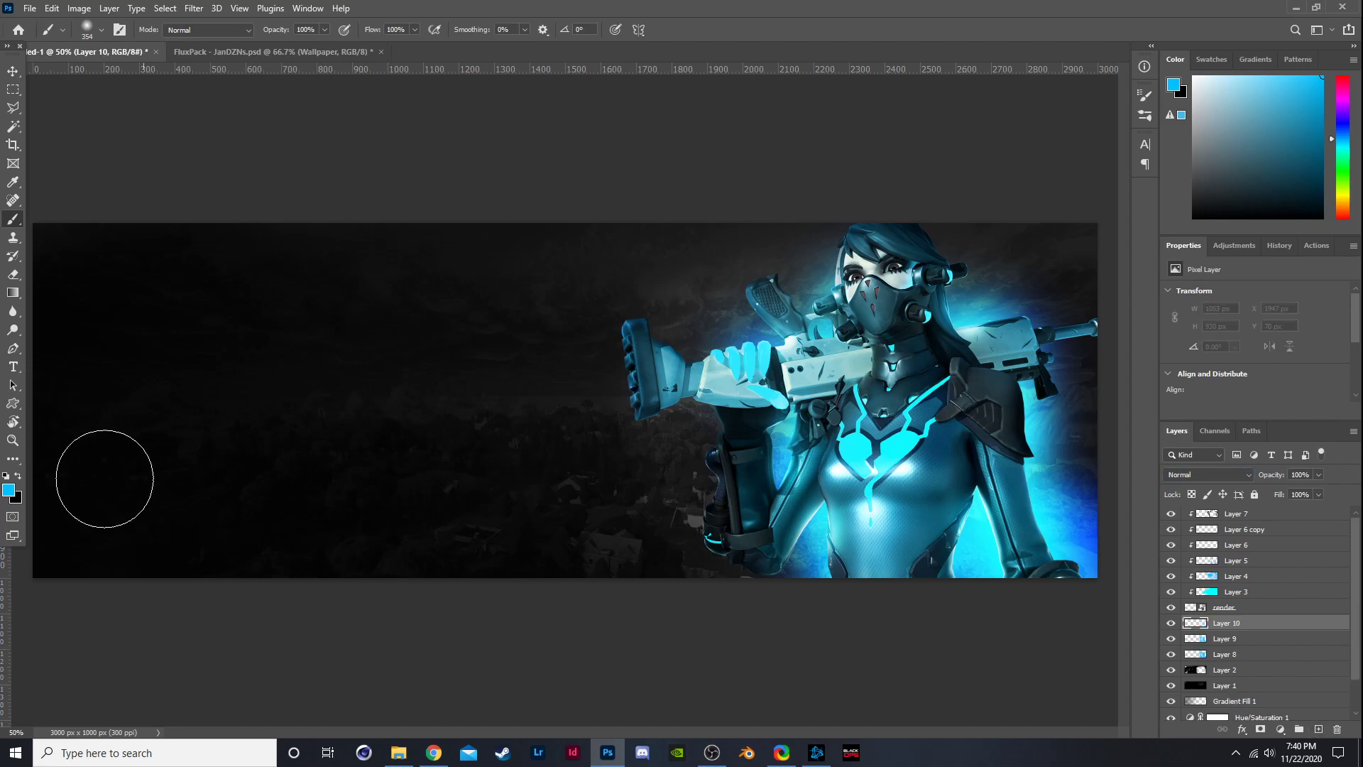
key(x)
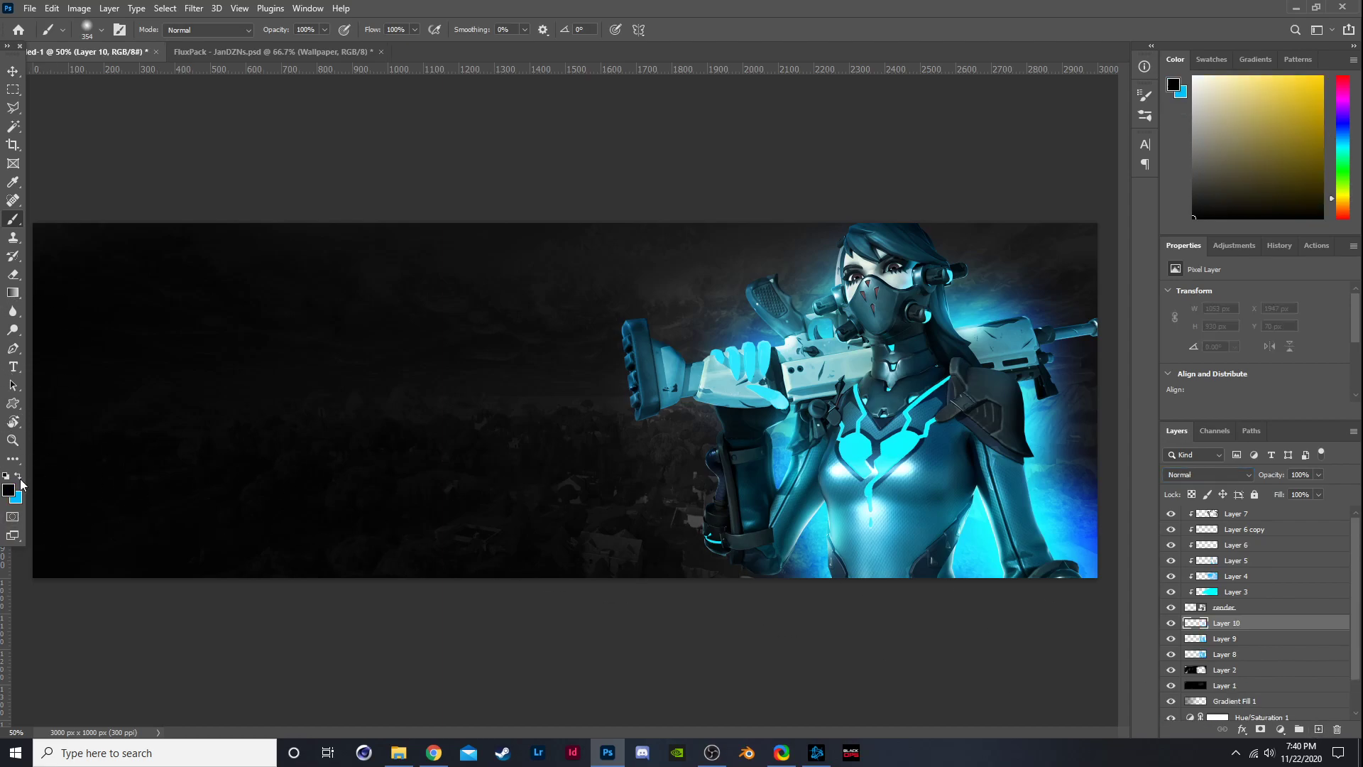
click(8, 490)
text(ffffff)
key(Return)
key(b)
key(ctrl+a)
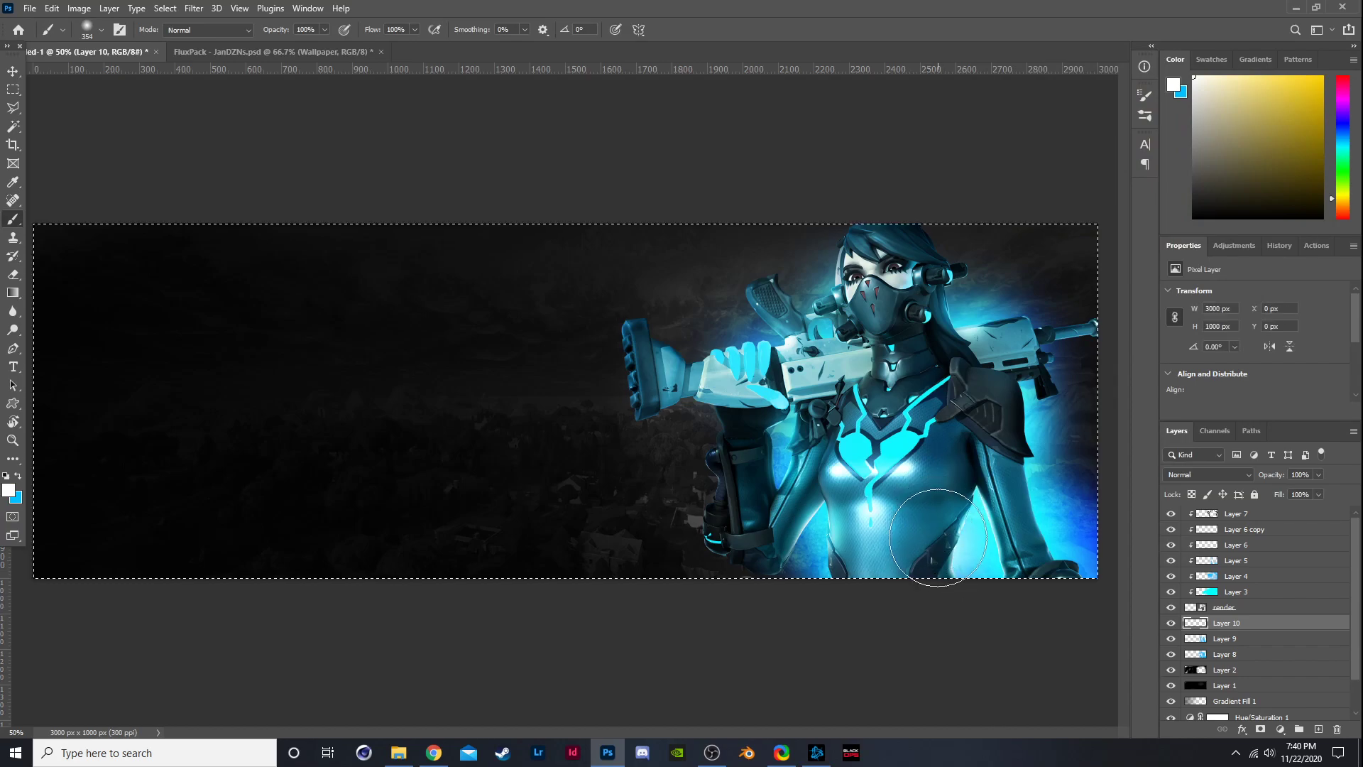
key(ctrl+d)
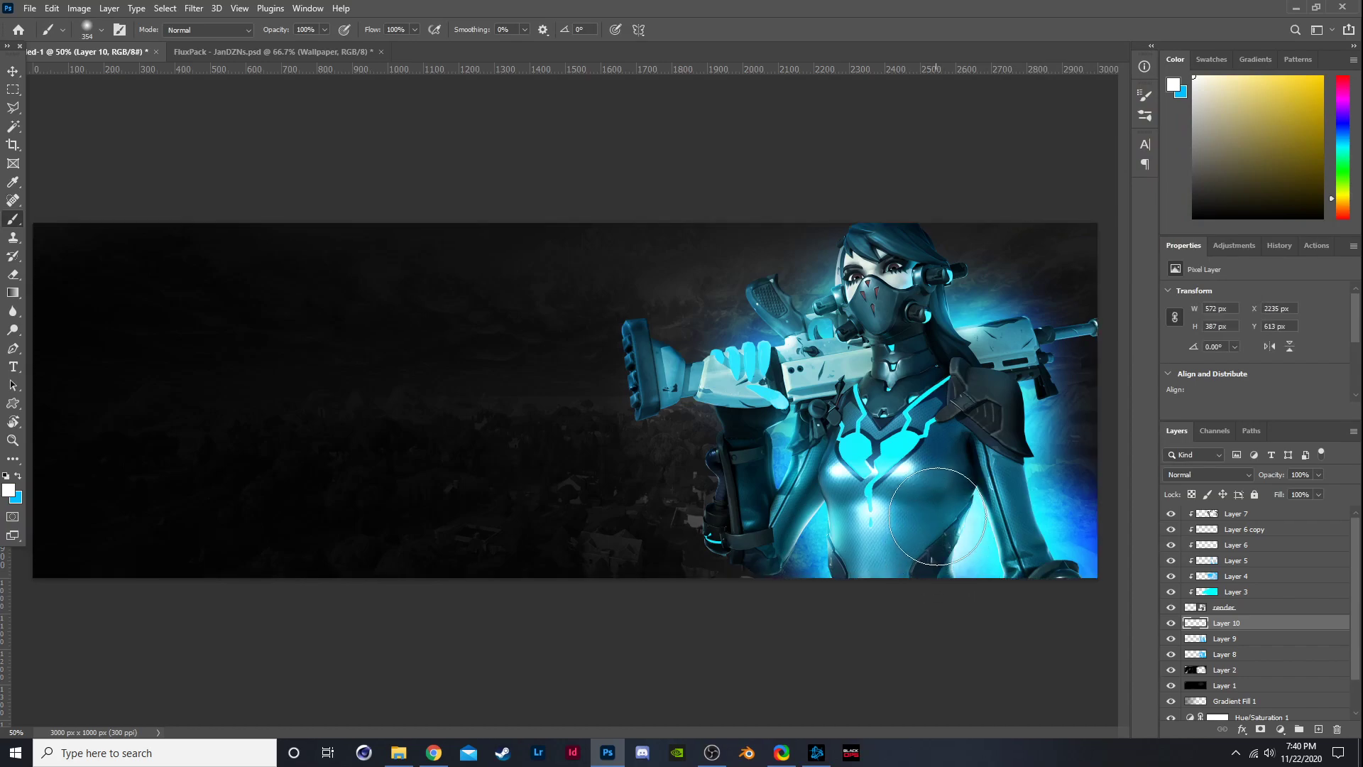
Paint soft white light over the chest, shoulder and upper torso, keeping Normal blending.
mouse_move(880, 557)
mouse_down()
mouse_move(824, 515)
mouse_move(841, 458)
mouse_move(803, 433)
mouse_up()
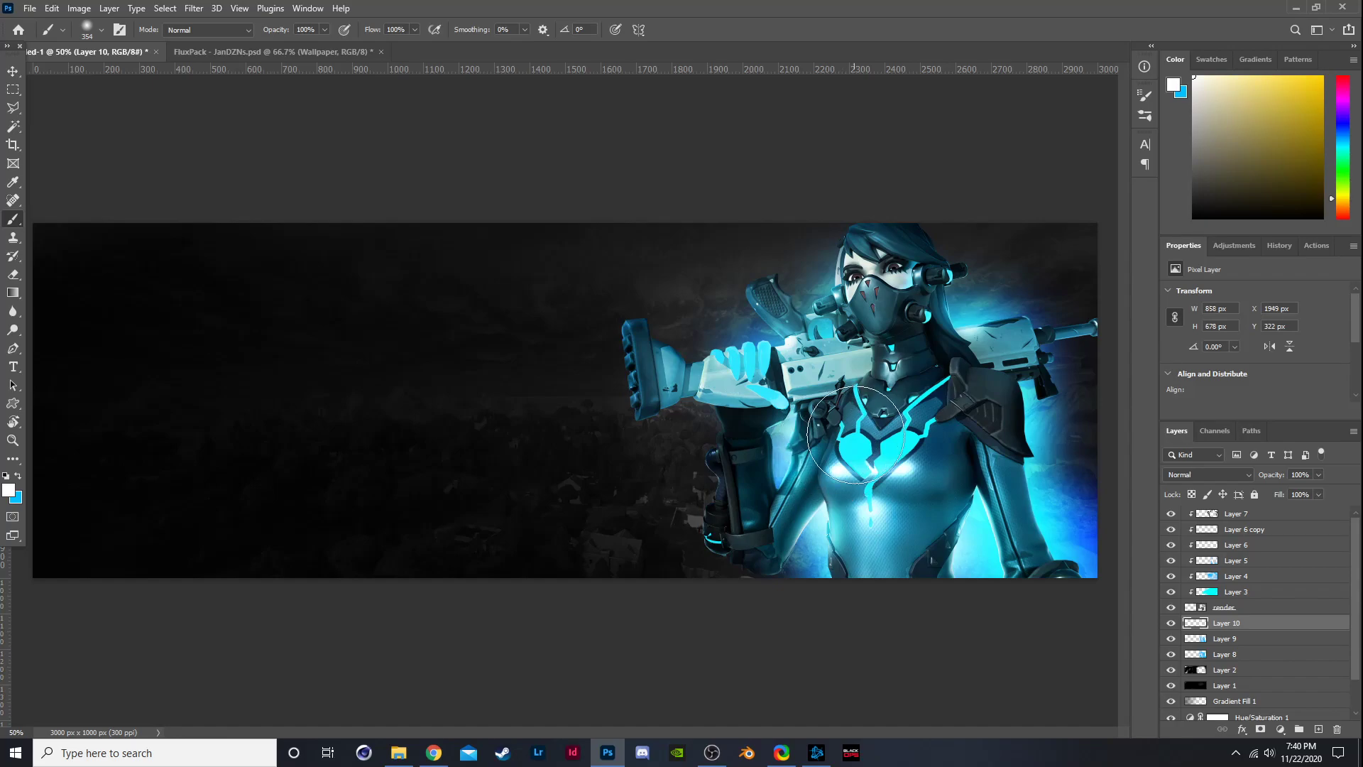
mouse_move(863, 377)
mouse_down()
mouse_move(980, 312)
mouse_move(944, 341)
mouse_move(987, 497)
mouse_move(979, 463)
mouse_move(959, 475)
mouse_move(958, 441)
mouse_move(965, 454)
mouse_move(919, 548)
mouse_move(844, 543)
mouse_move(897, 578)
mouse_move(969, 565)
mouse_up()
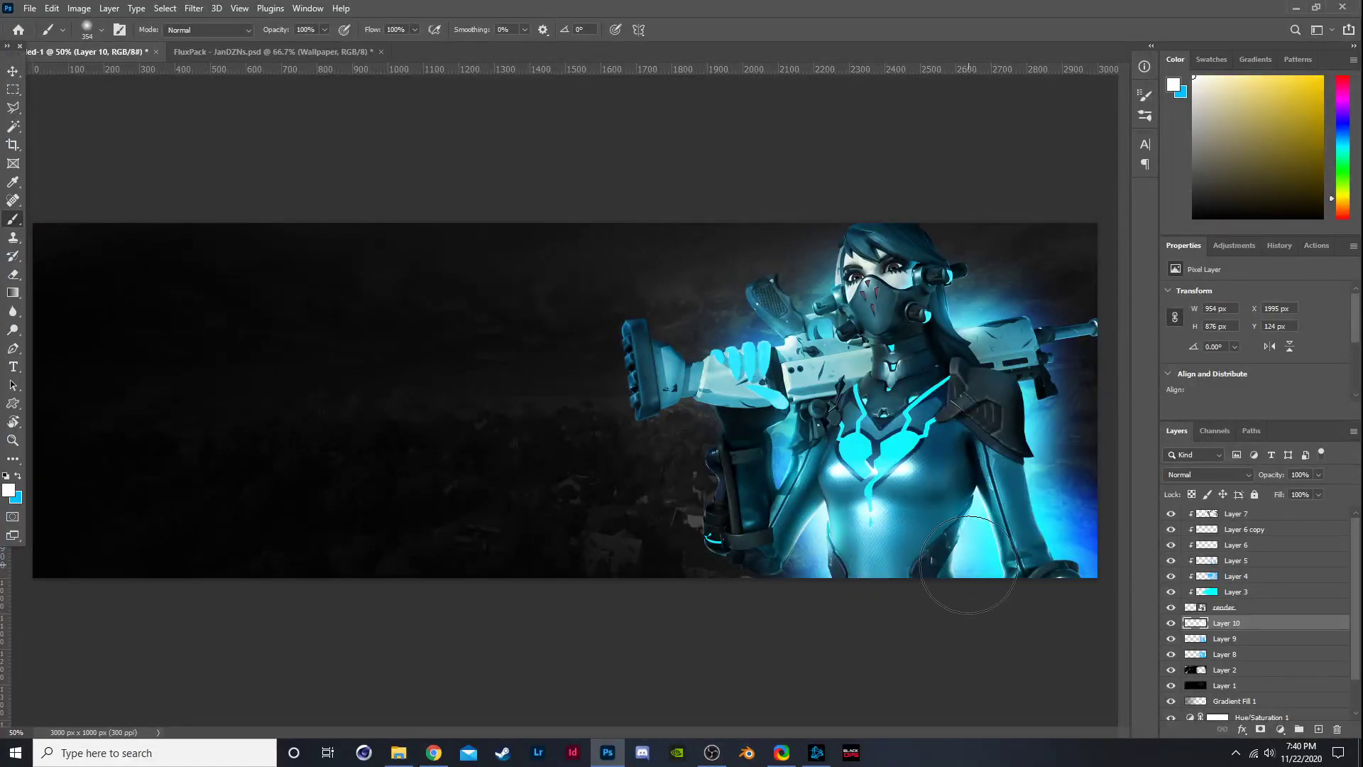
mouse_move(832, 440)
mouse_down()
mouse_move(874, 462)
mouse_move(887, 398)
mouse_move(838, 355)
mouse_move(864, 429)
mouse_move(816, 333)
mouse_move(845, 411)
mouse_move(1065, 525)
mouse_move(959, 378)
mouse_move(980, 440)
mouse_move(1032, 460)
mouse_up()
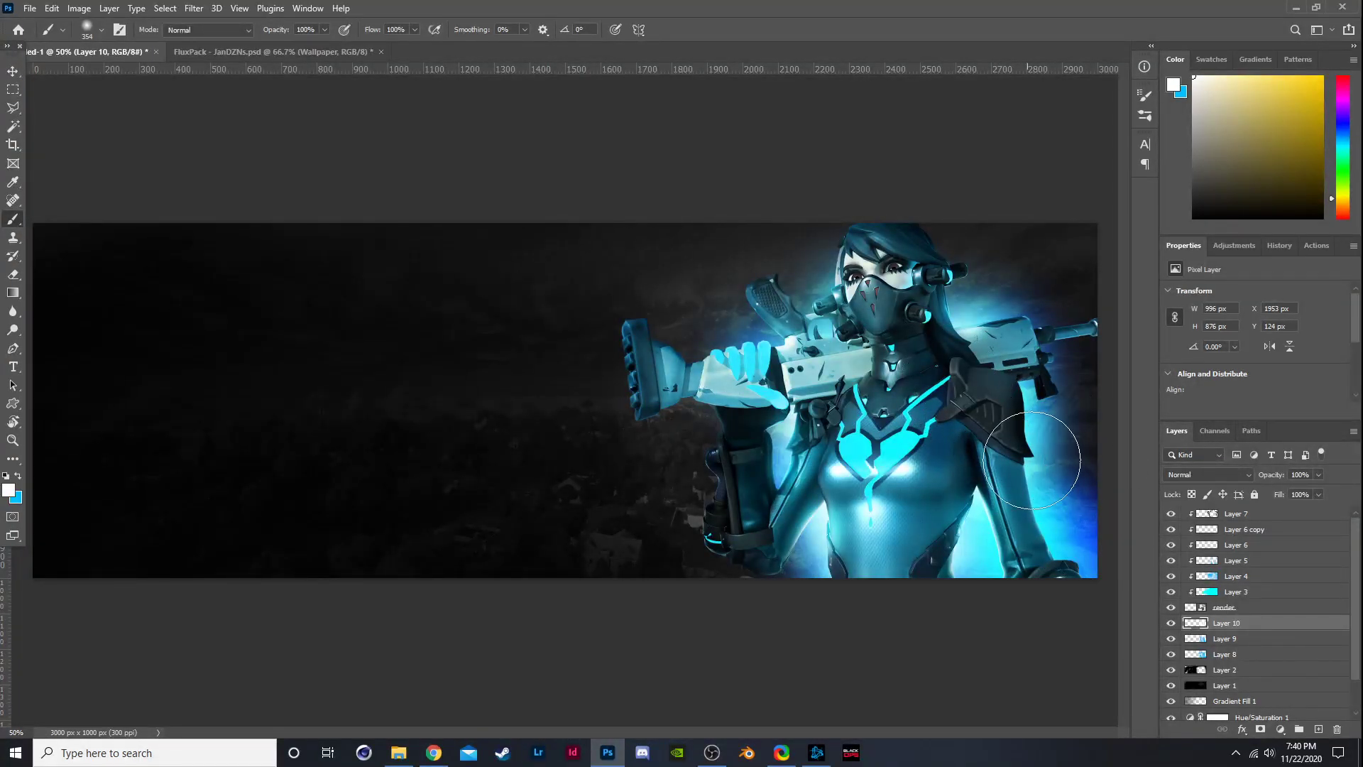
click(1215, 474)
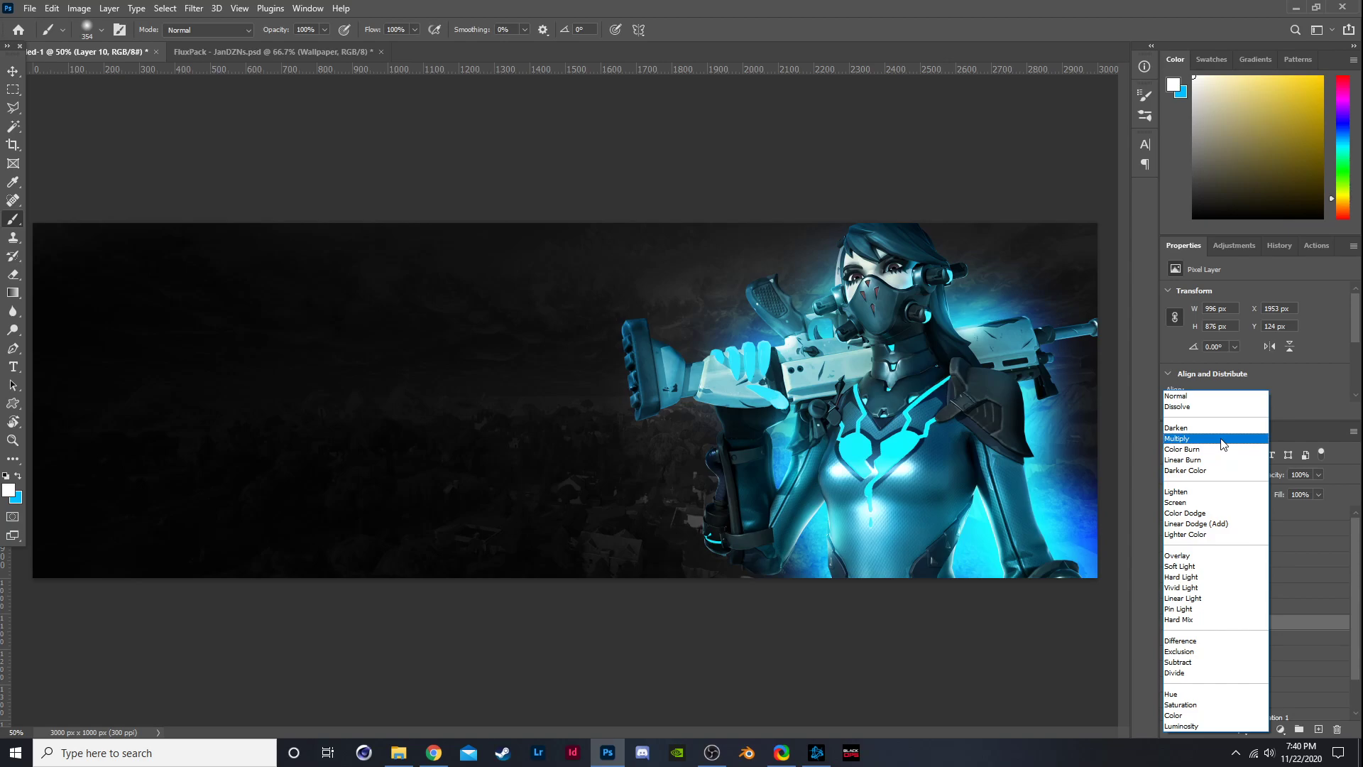
click(1234, 399)
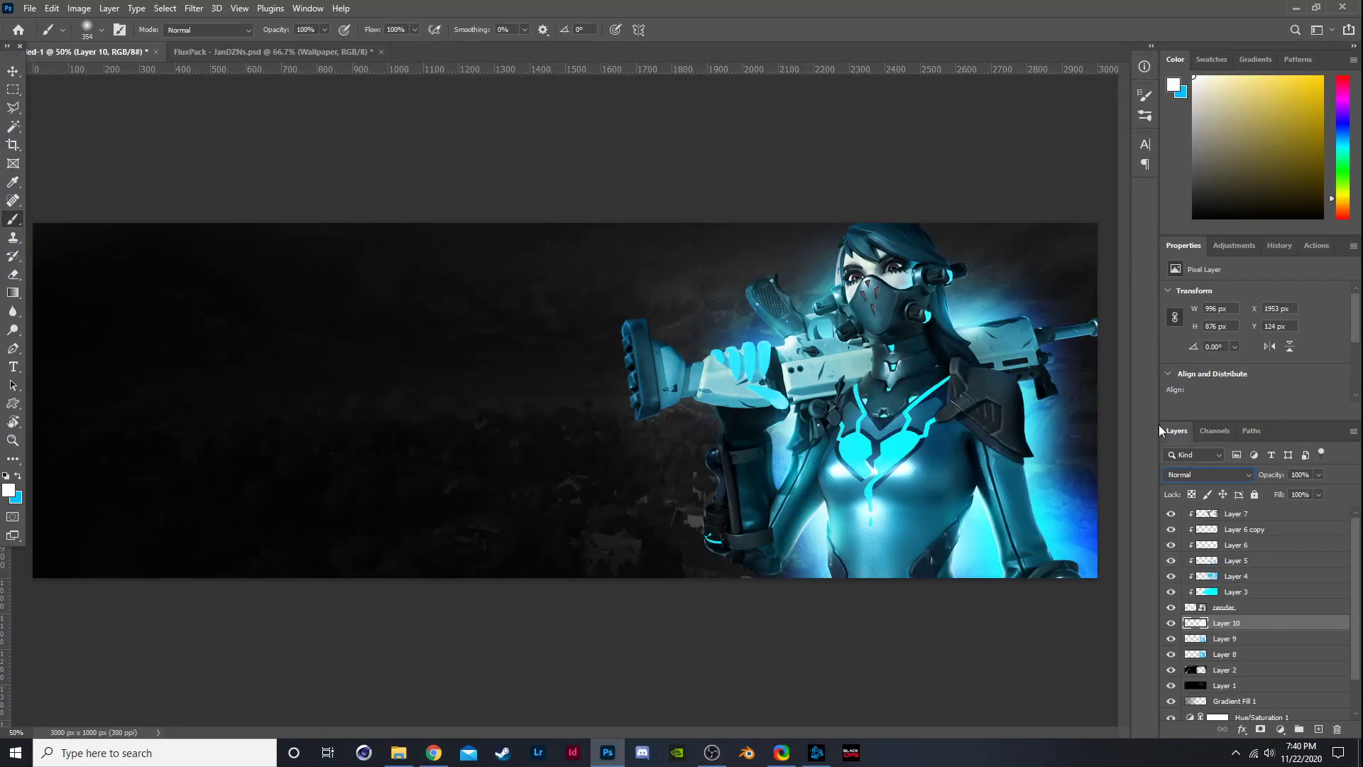
Compare Layer 8's glow, lower Layer 10's opacity to 68%, and select Layer 7.
click(1212, 654)
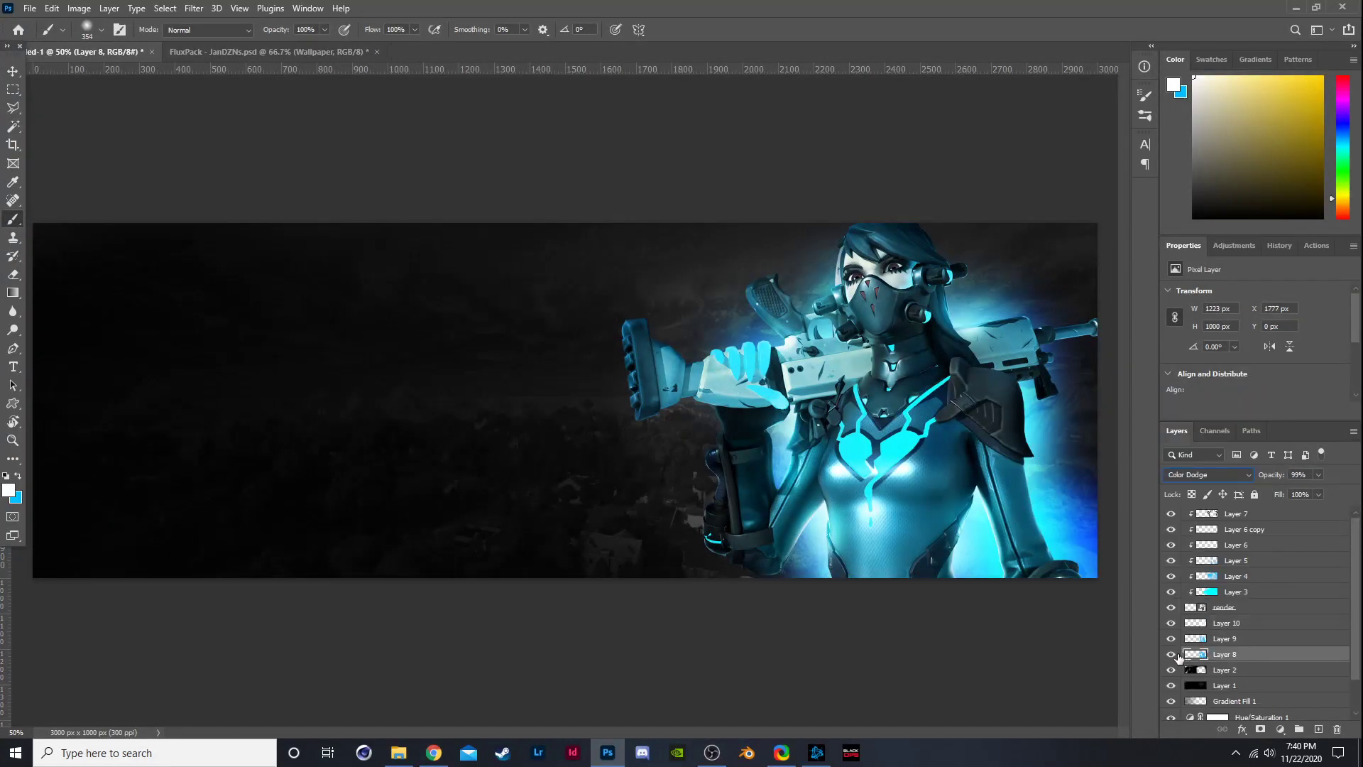
click(1171, 654)
click(1170, 654)
click(1243, 624)
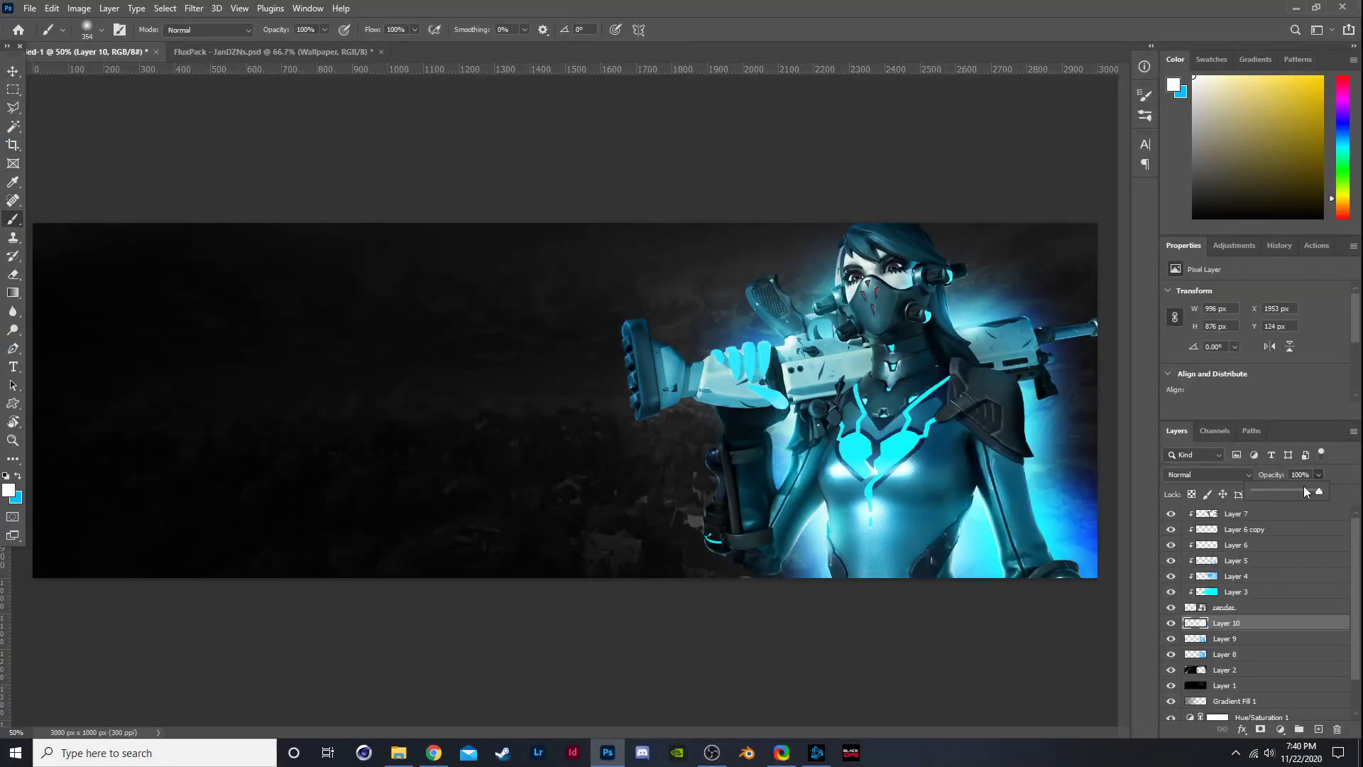
drag(1303, 488, 1293, 489)
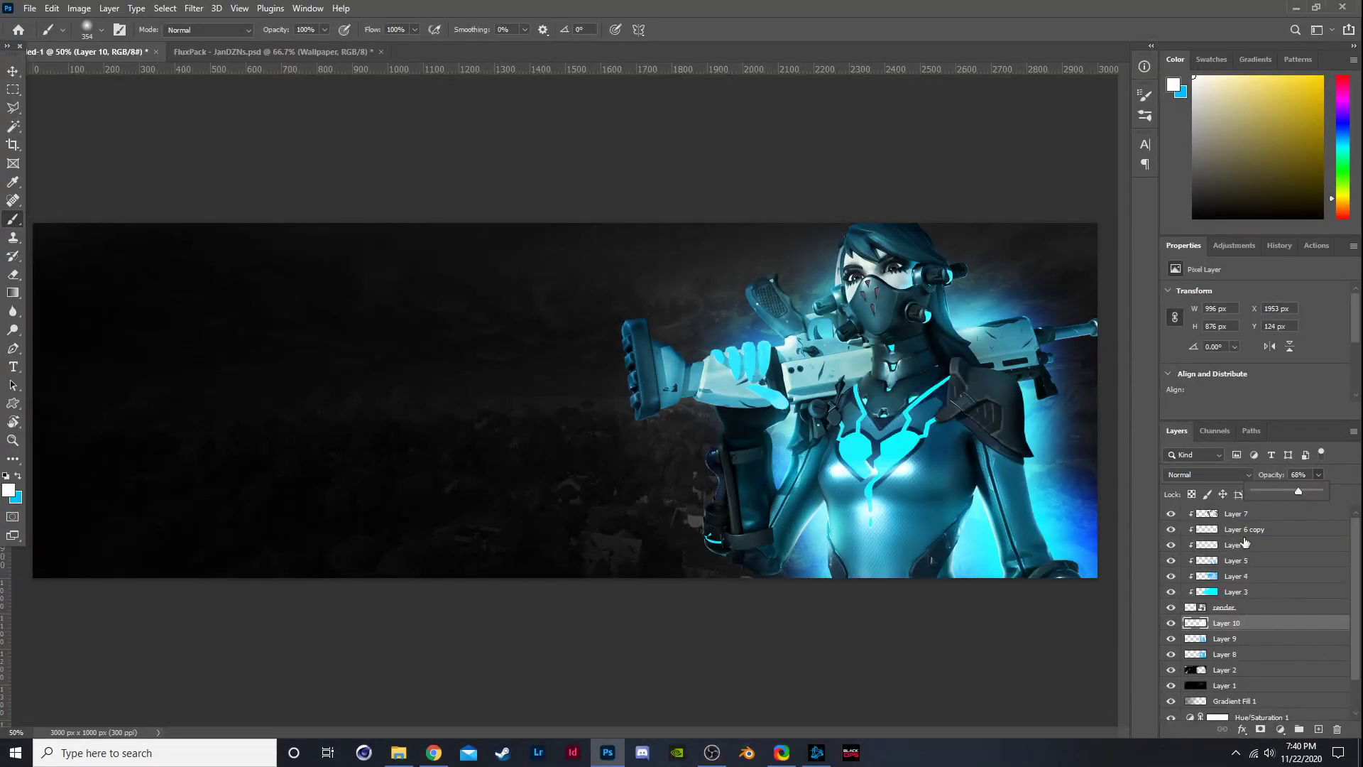
click(1247, 513)
click(1247, 513)
On new Layer 11, paint cyan along the lower right with a 511 px brush.
click(1321, 729)
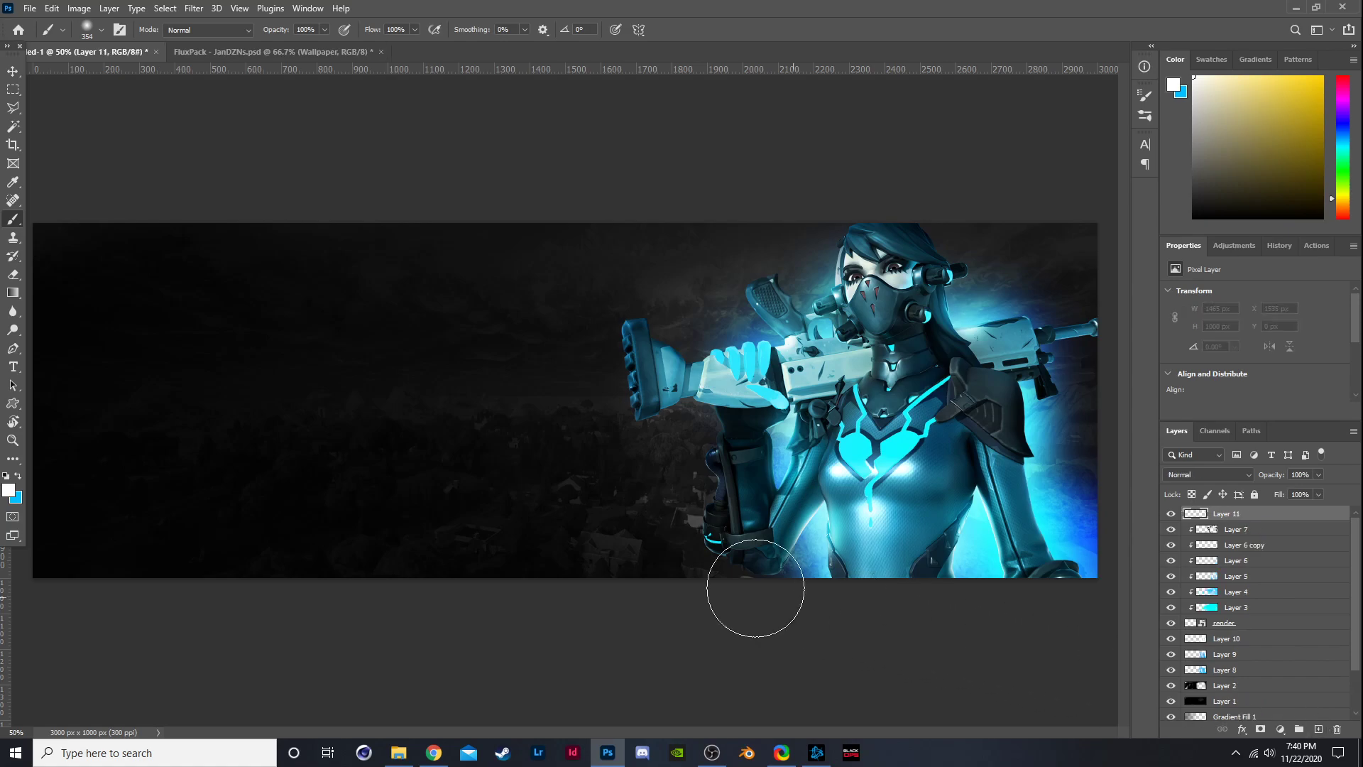
click(17, 476)
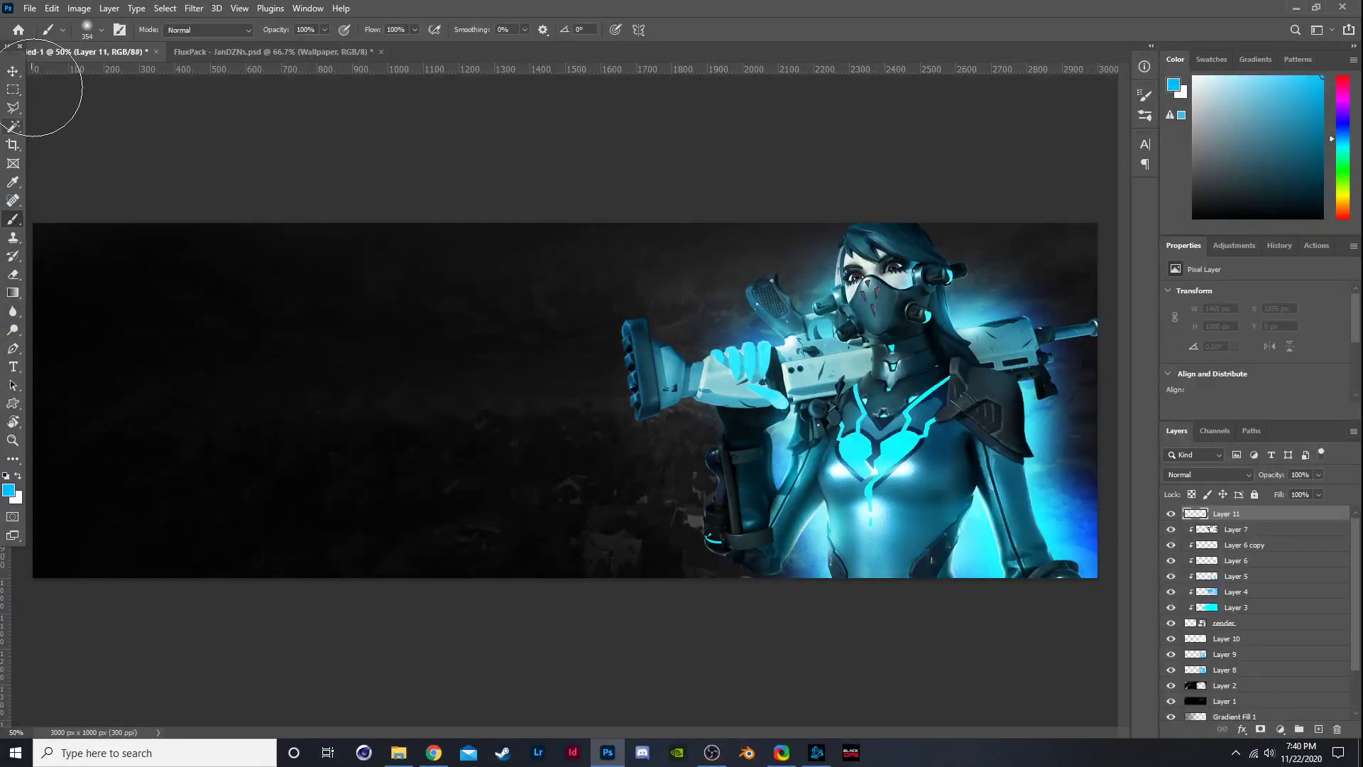
click(92, 34)
drag(155, 70, 162, 70)
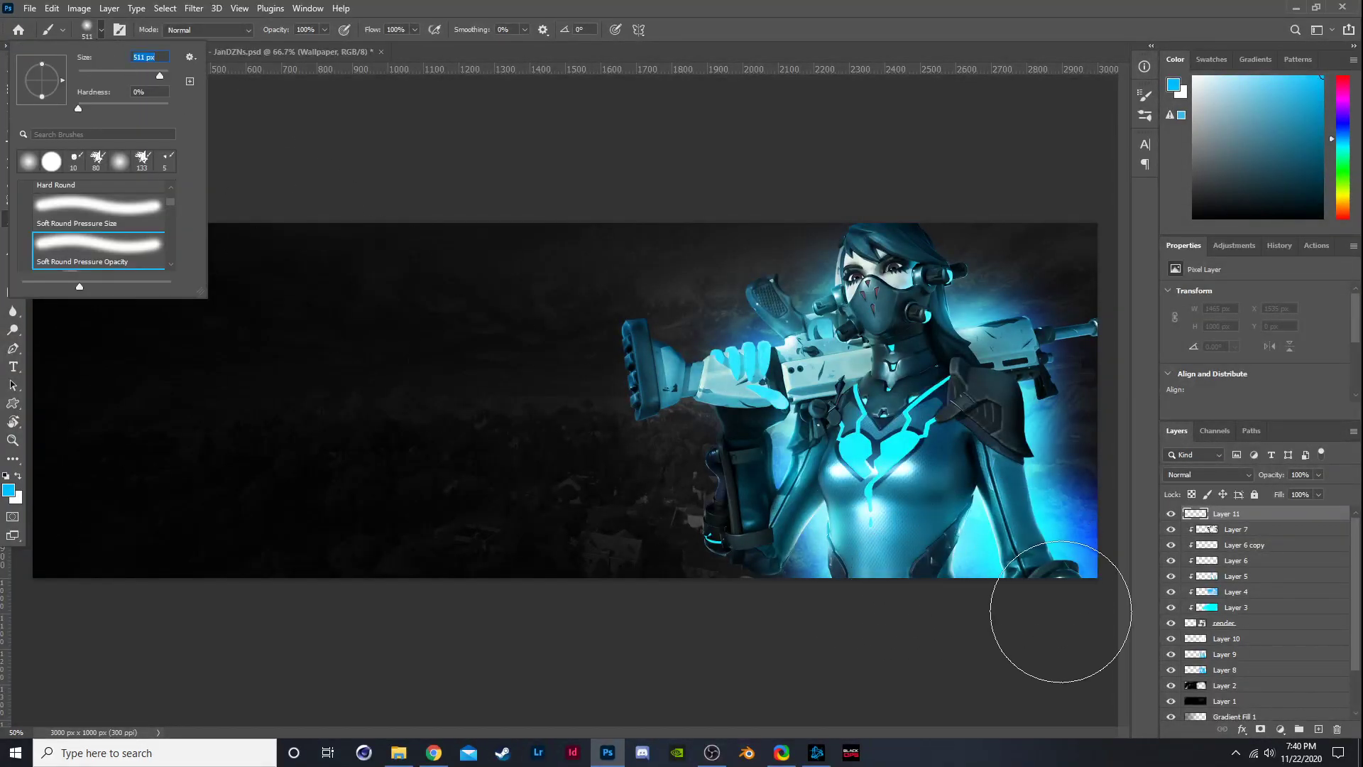
mouse_move(1058, 630)
mouse_down()
mouse_move(1068, 577)
mouse_move(927, 638)
mouse_move(1009, 543)
mouse_up()
key(ctrl+z)
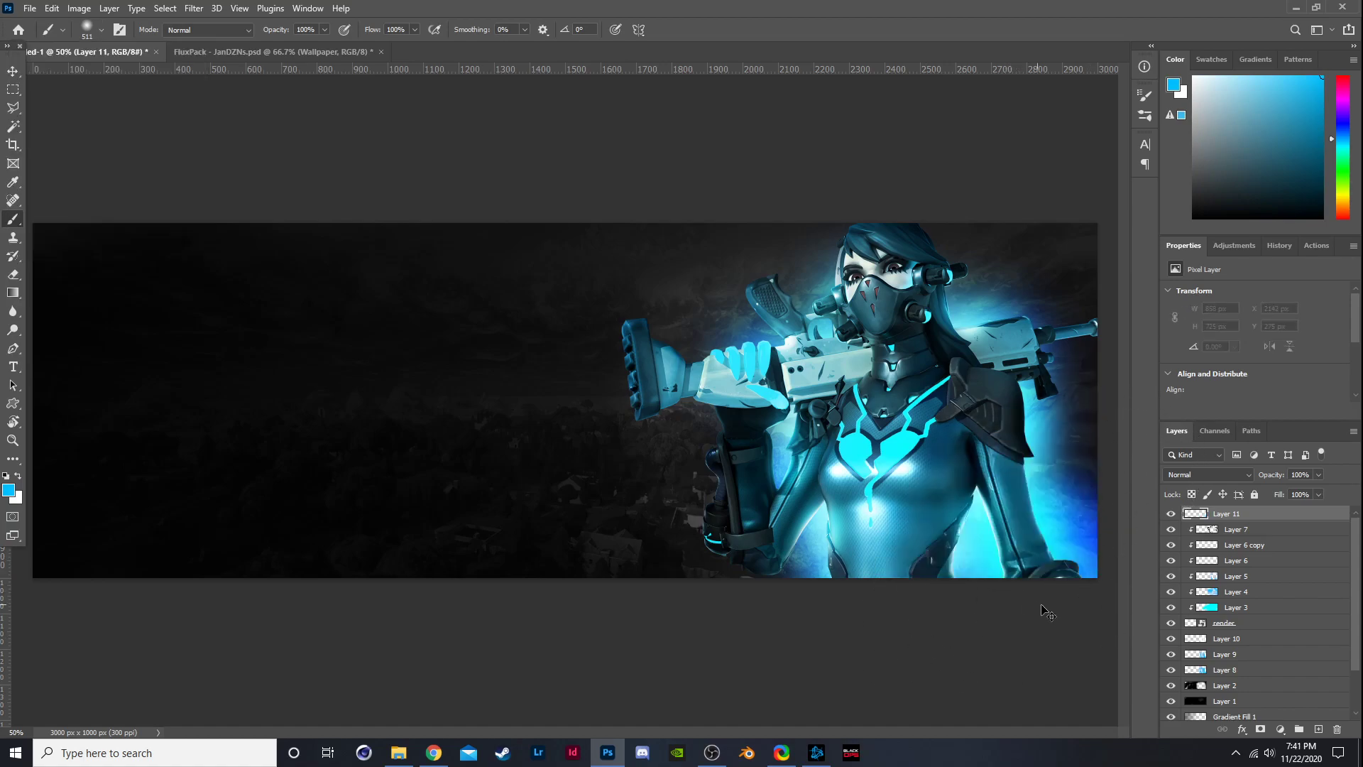
mouse_move(1043, 608)
mouse_down()
mouse_move(910, 645)
mouse_move(1097, 546)
mouse_move(894, 631)
mouse_up()
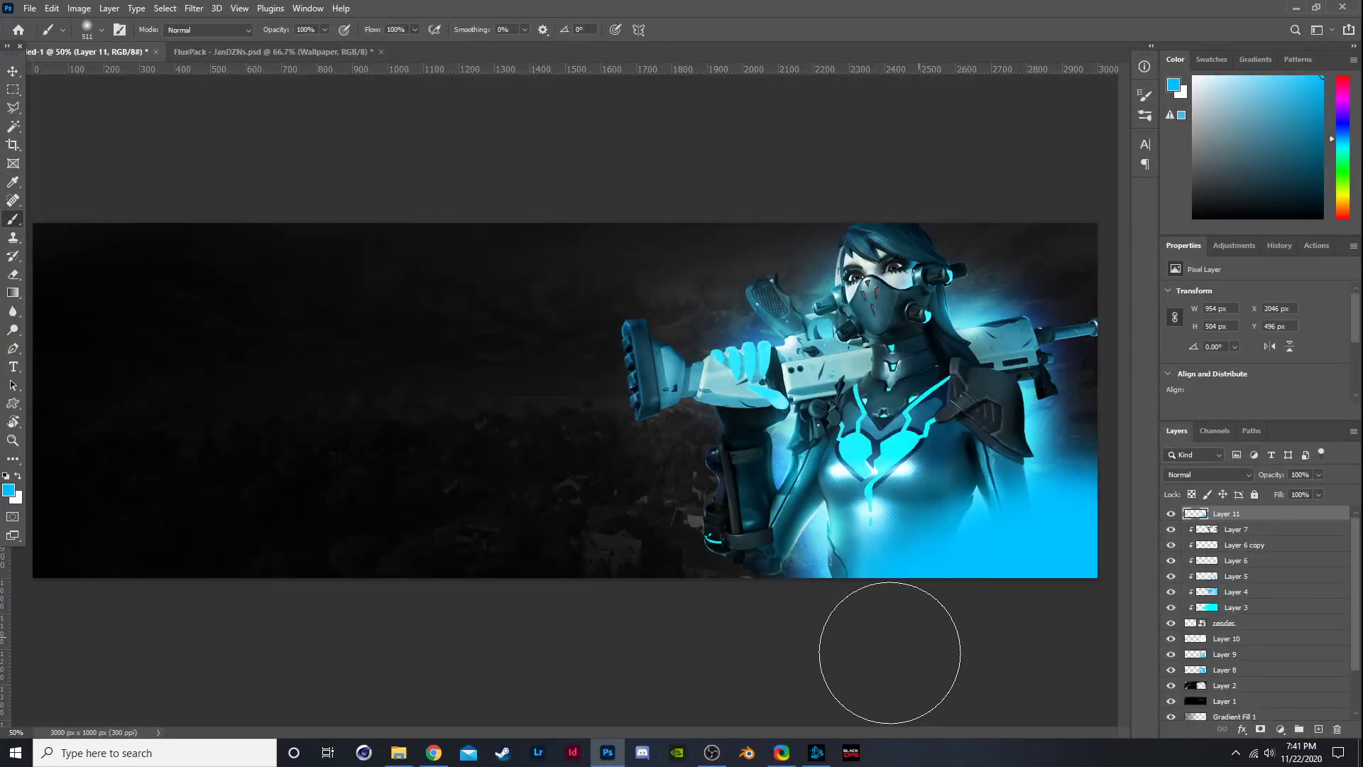
Set Layer 11 to Linear Dodge (Add) at 42% opacity and add empty Layer 12.
click(1203, 475)
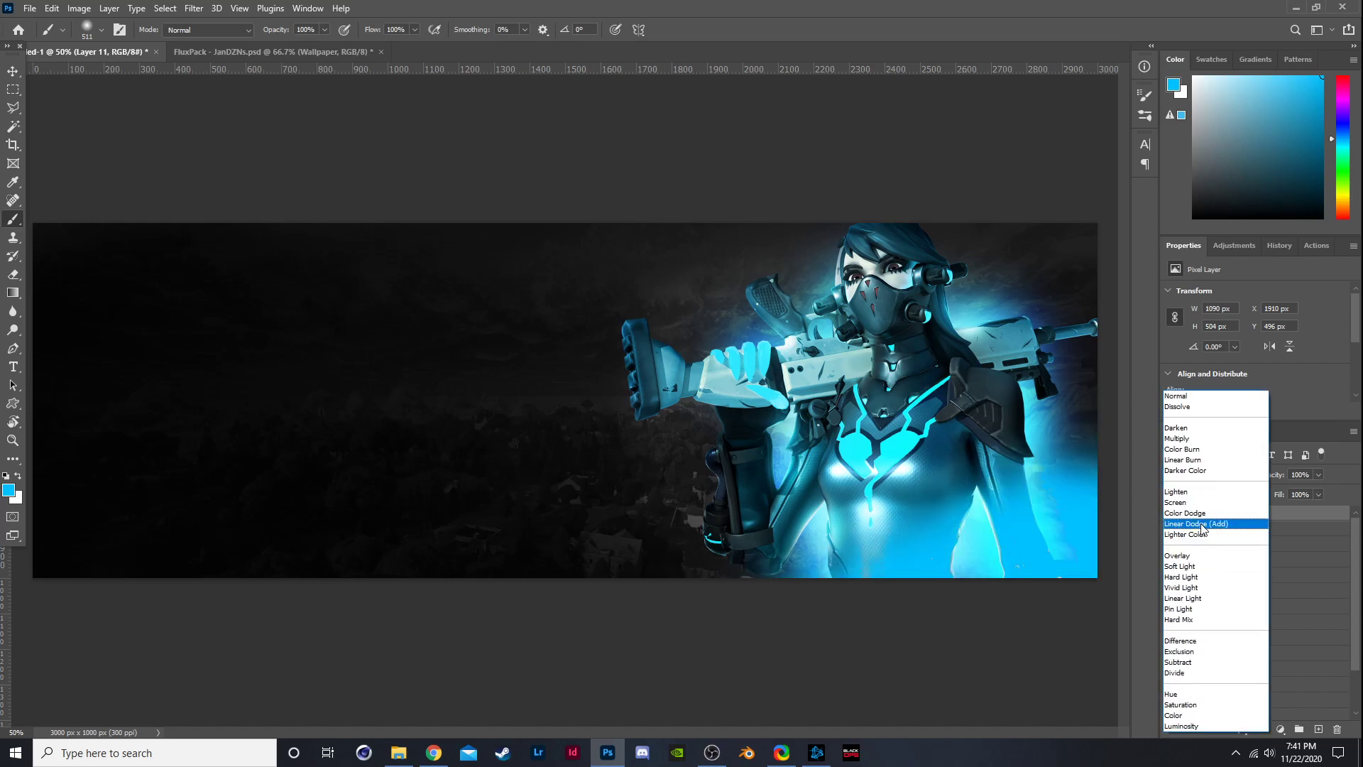
click(1200, 524)
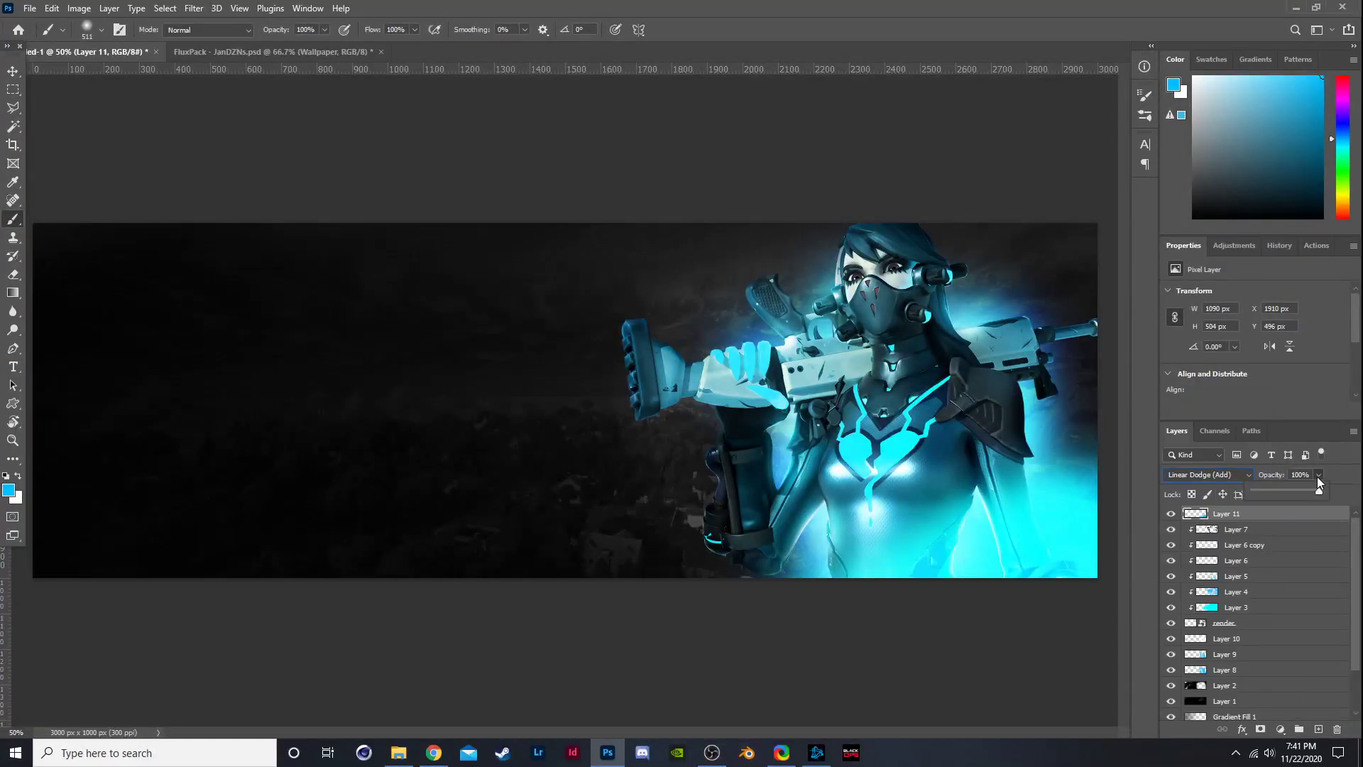
click(1282, 491)
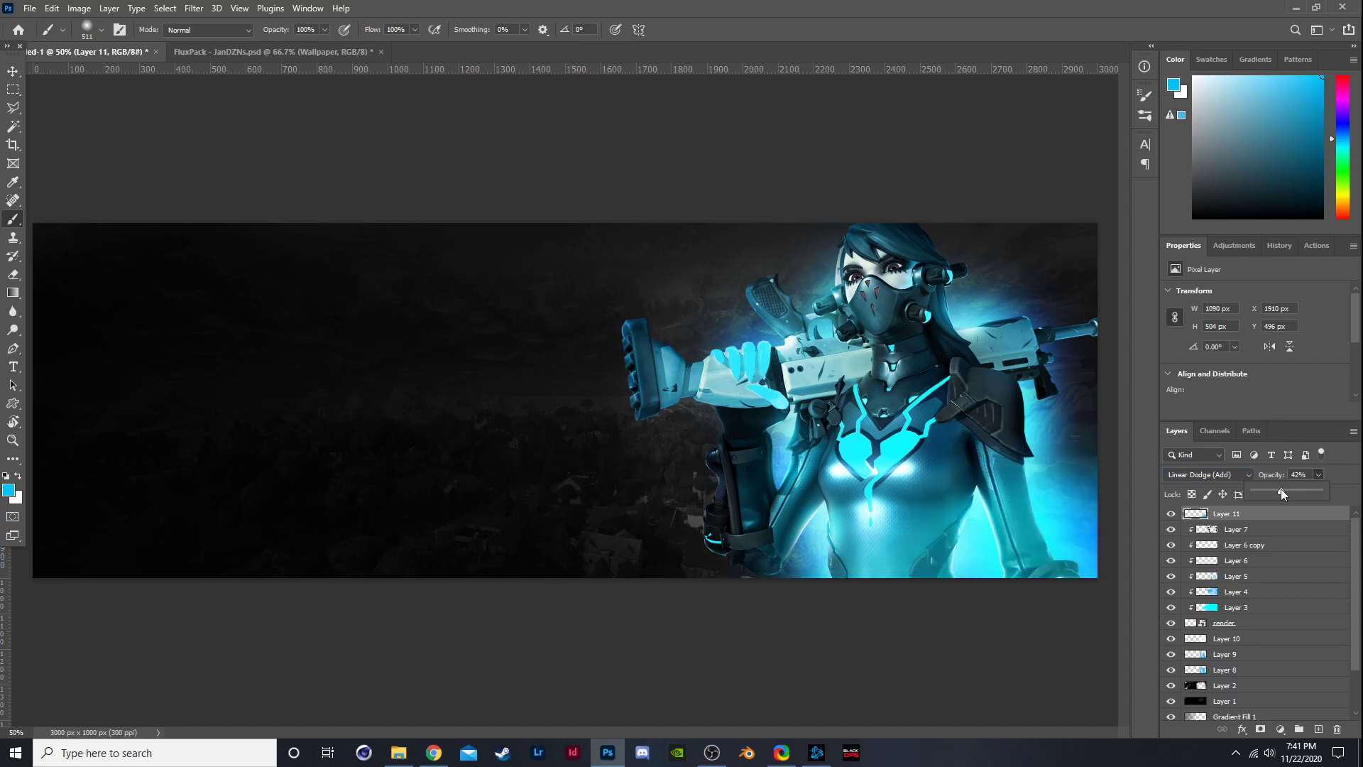
click(1118, 469)
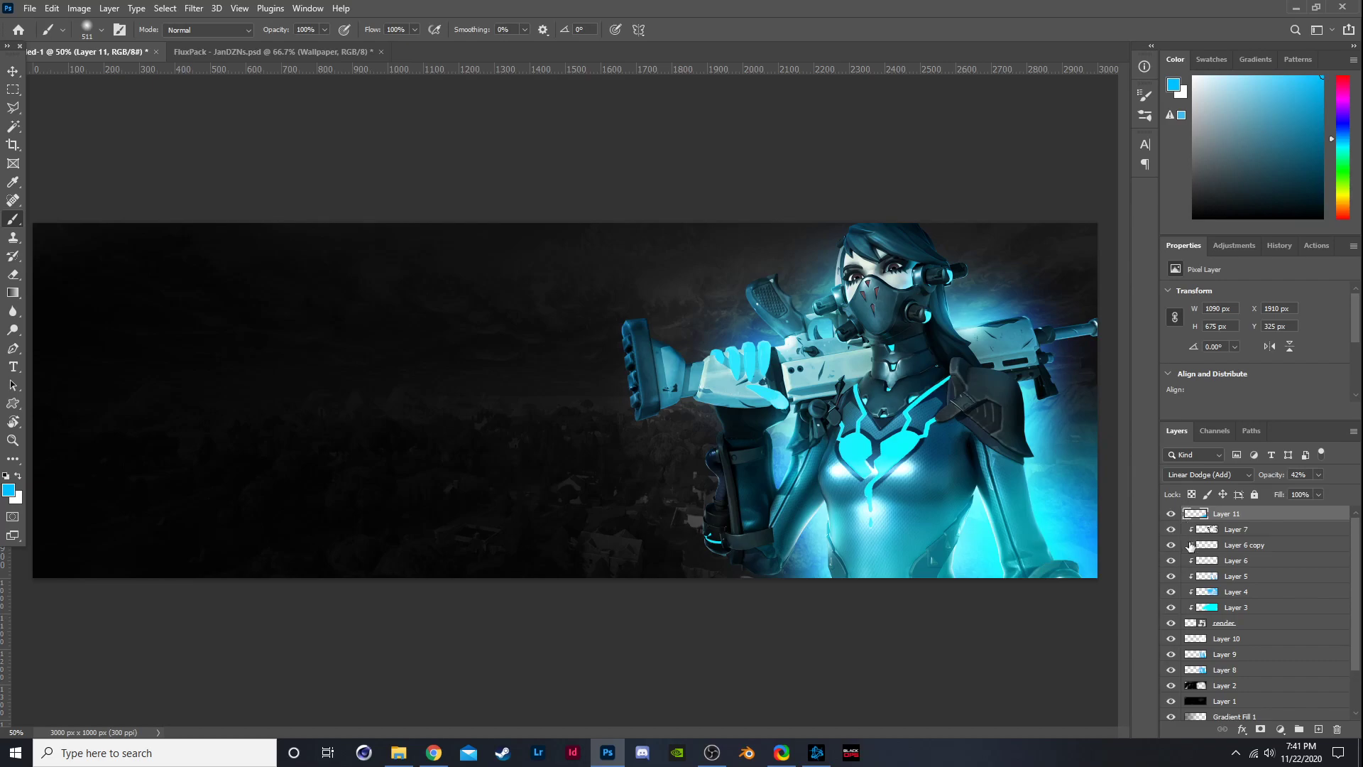
click(1317, 730)
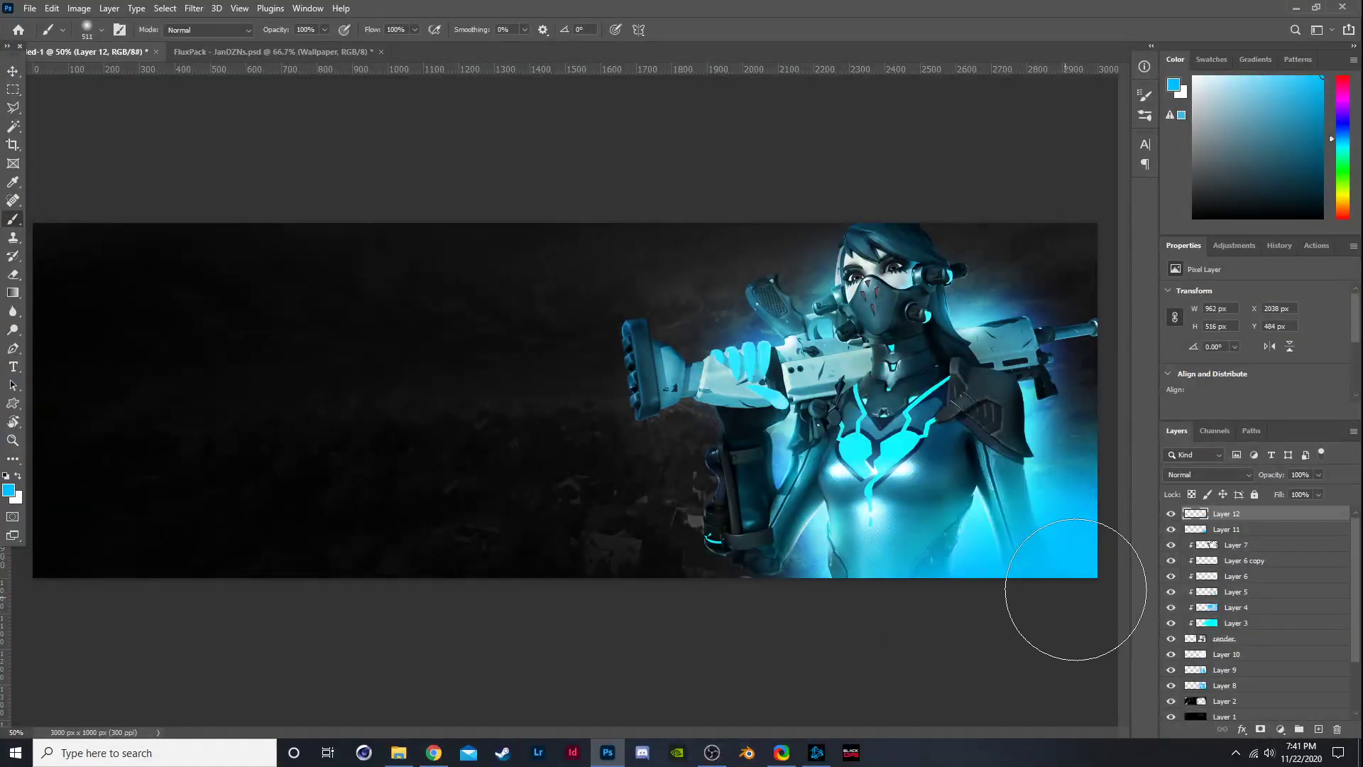
Try Color Burn on Layer 12 and adjust Layer 11's opacity.
click(1203, 474)
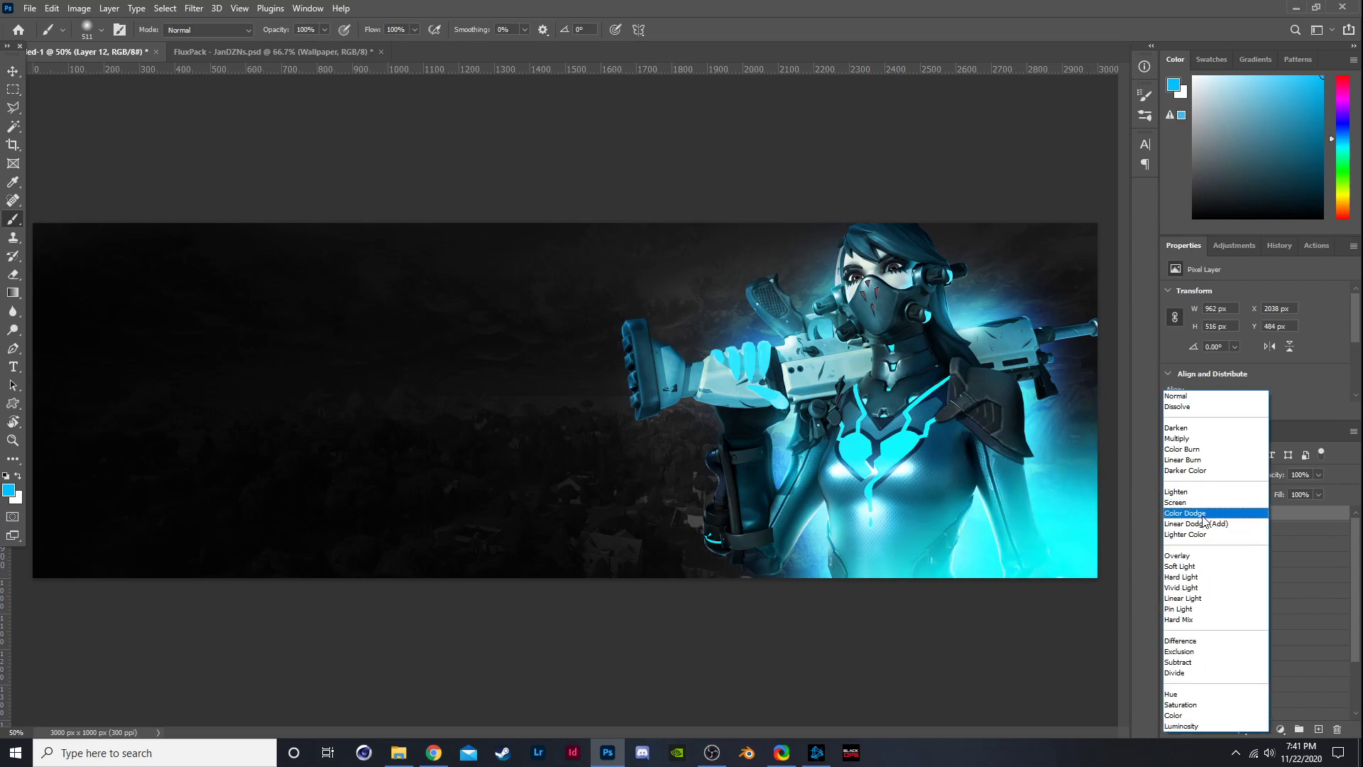
click(1193, 449)
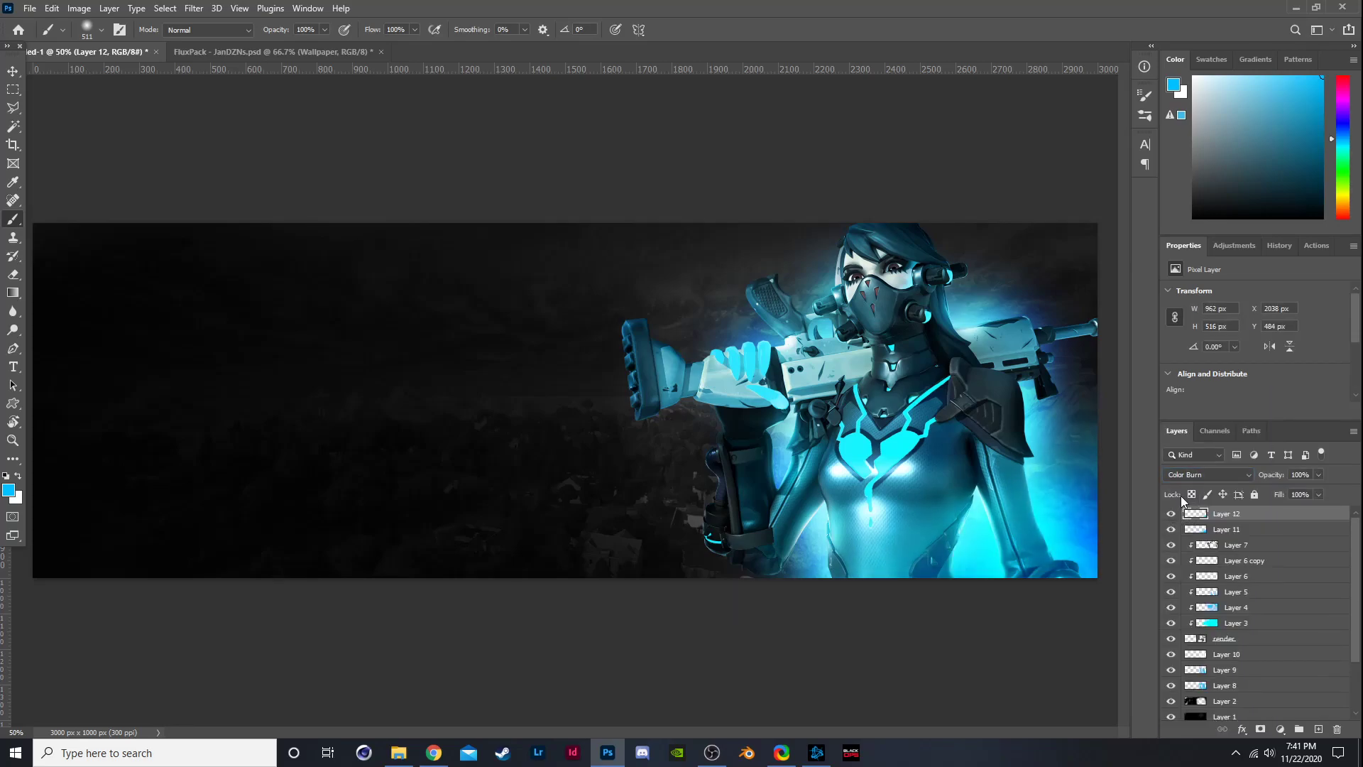
click(1207, 529)
mouse_move(1319, 494)
mouse_down()
mouse_move(1351, 491)
mouse_move(1317, 495)
mouse_up()
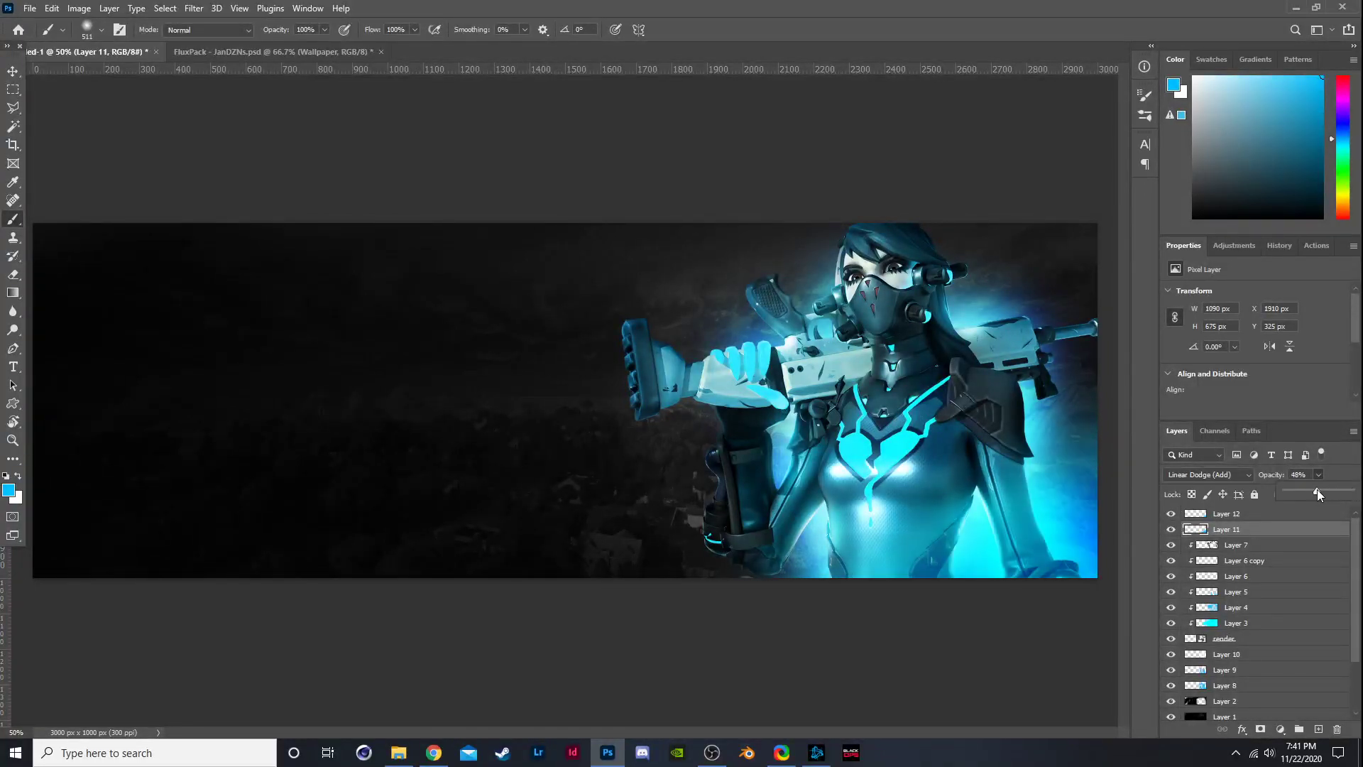
Set Layer 12 to Saturation blending and add empty Layer 13 on top.
click(1285, 515)
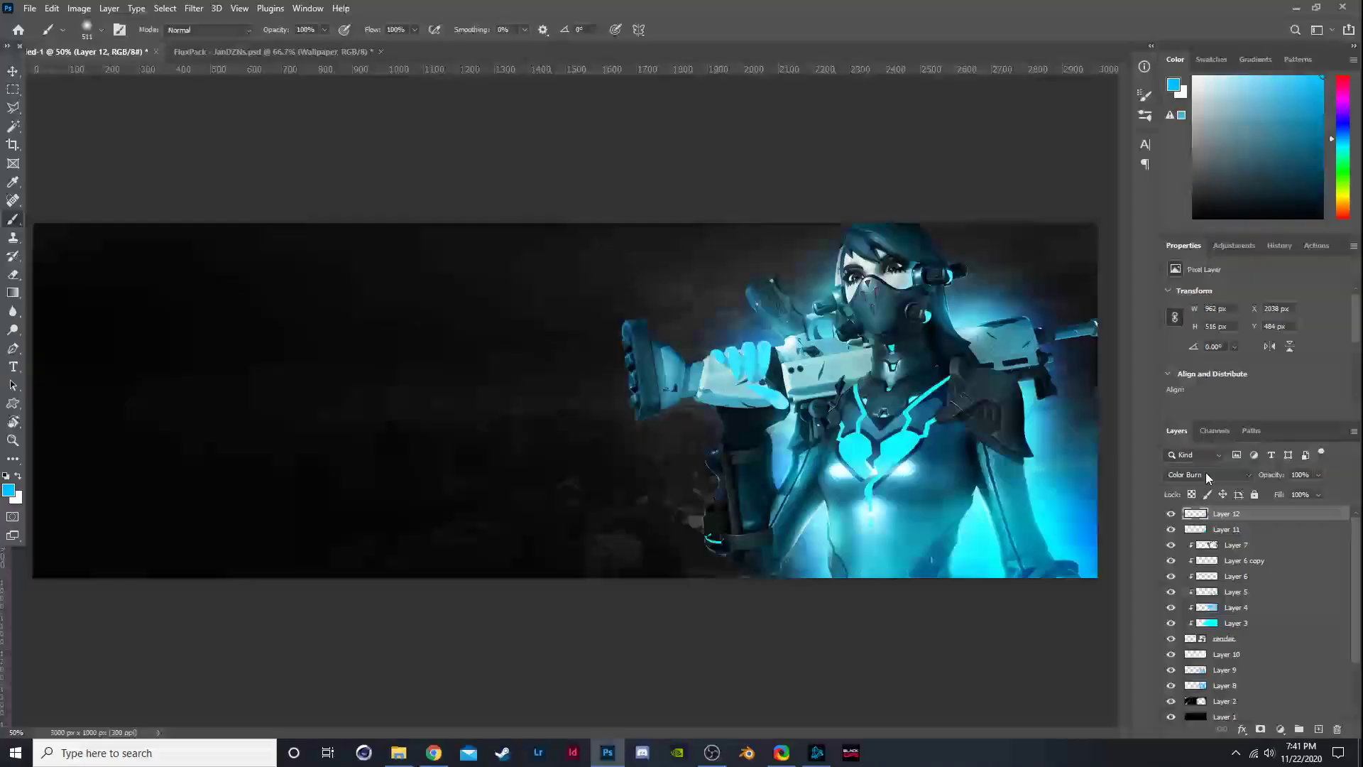
click(1205, 474)
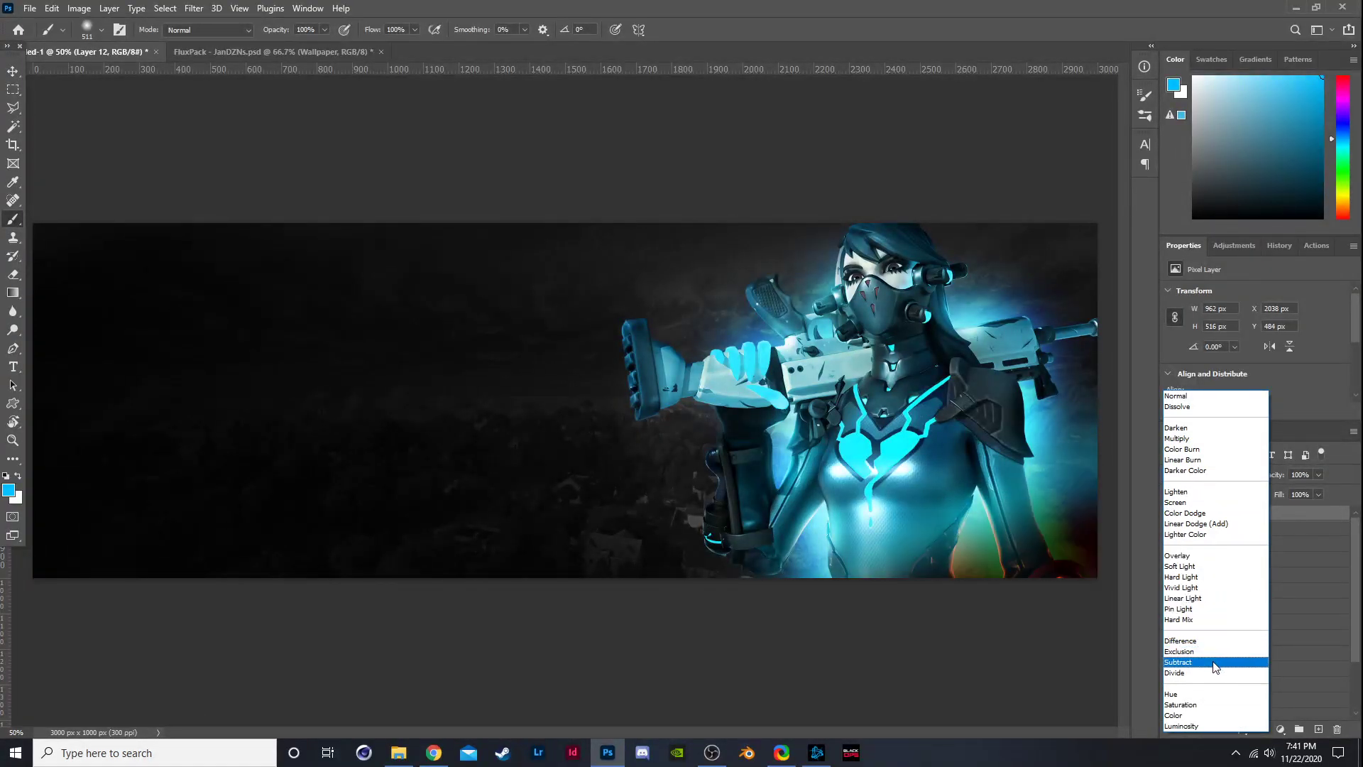
click(1217, 706)
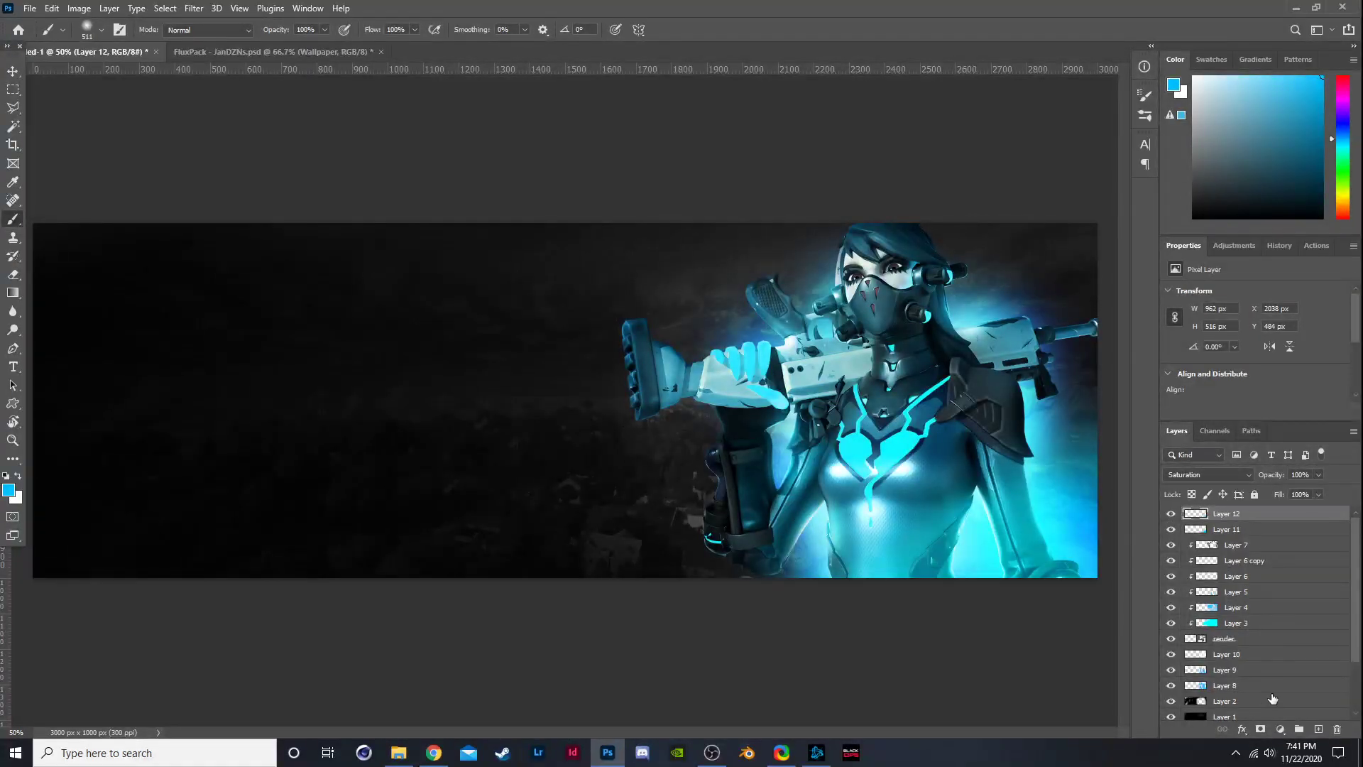
click(1318, 729)
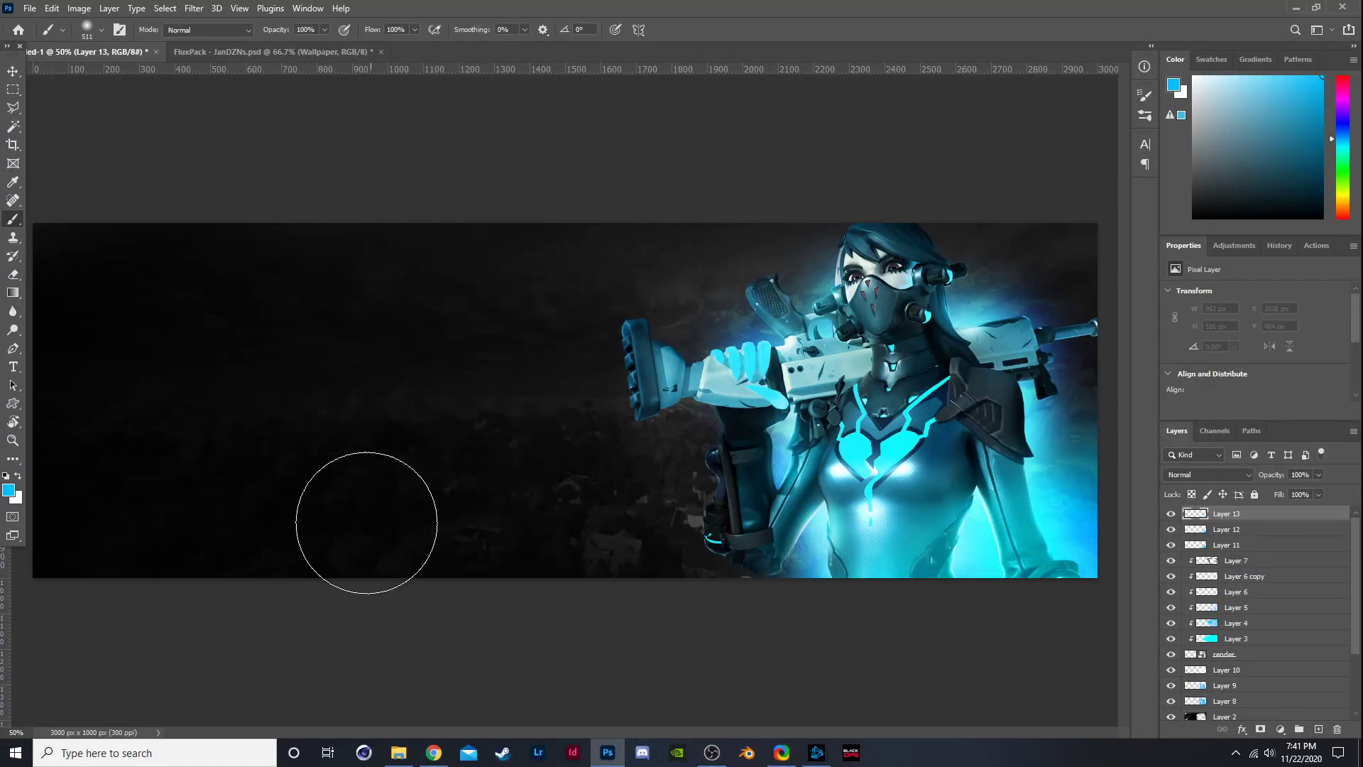
Brush white over the lower right on Layer 13 and set it to Soft Light.
click(19, 479)
mouse_move(990, 600)
mouse_down()
mouse_move(1106, 542)
mouse_move(1013, 604)
mouse_move(928, 638)
mouse_up()
click(1168, 474)
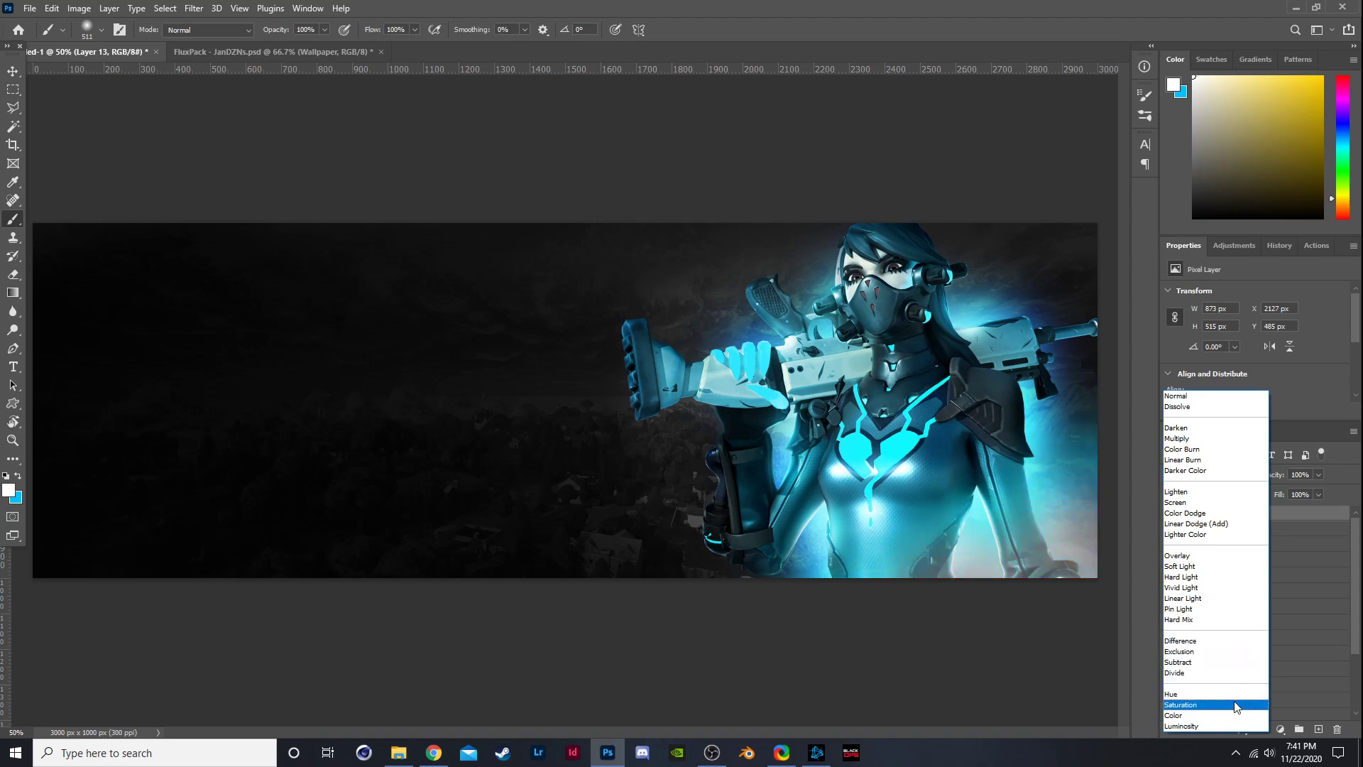
click(1232, 565)
click(1165, 515)
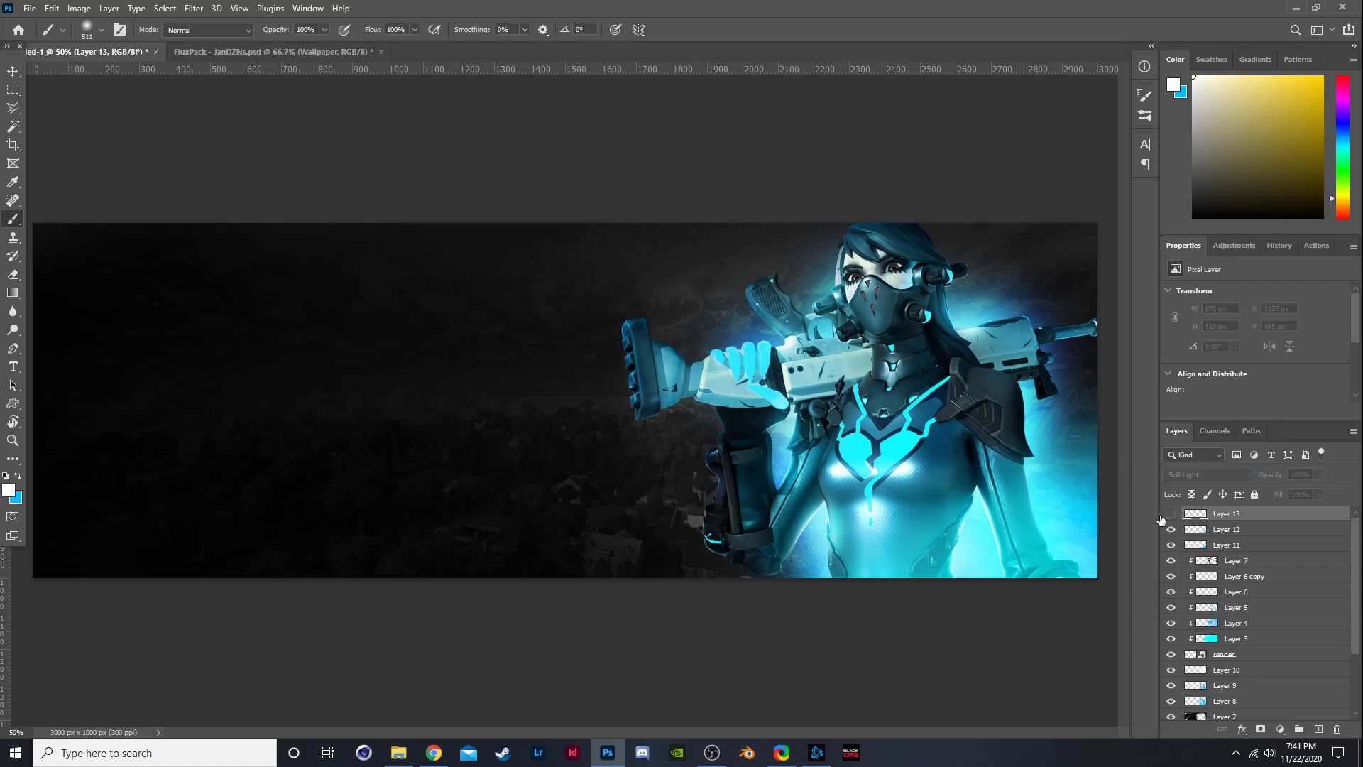
click(1171, 514)
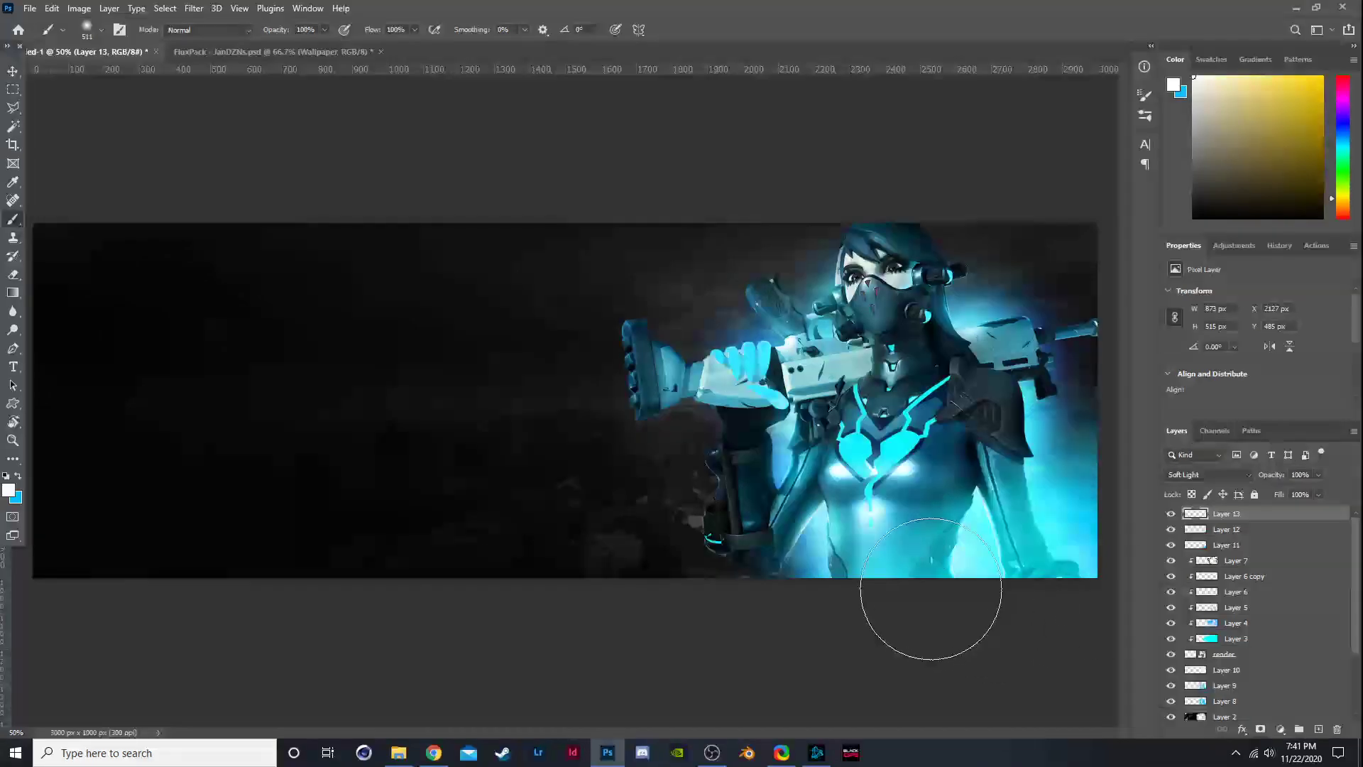
Switch to the eraser, then add empty Layer 14 with blue as the painting colour.
key(alt+e)
key(Escape)
key(e)
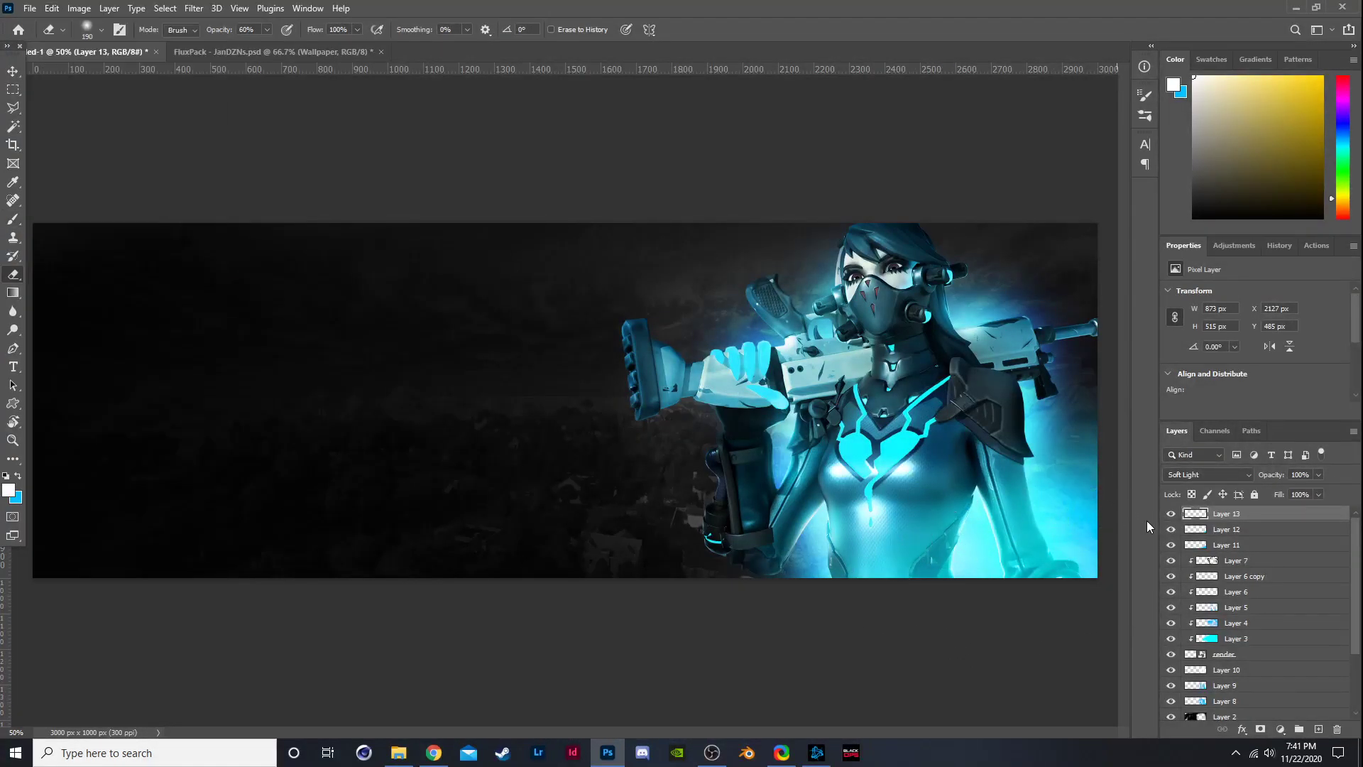
scroll(864, 445, down, 1)
scroll(1080, 441, up, 1)
scroll(1031, 348, down, 1)
scroll(1031, 349, up, 1)
click(1319, 729)
click(18, 475)
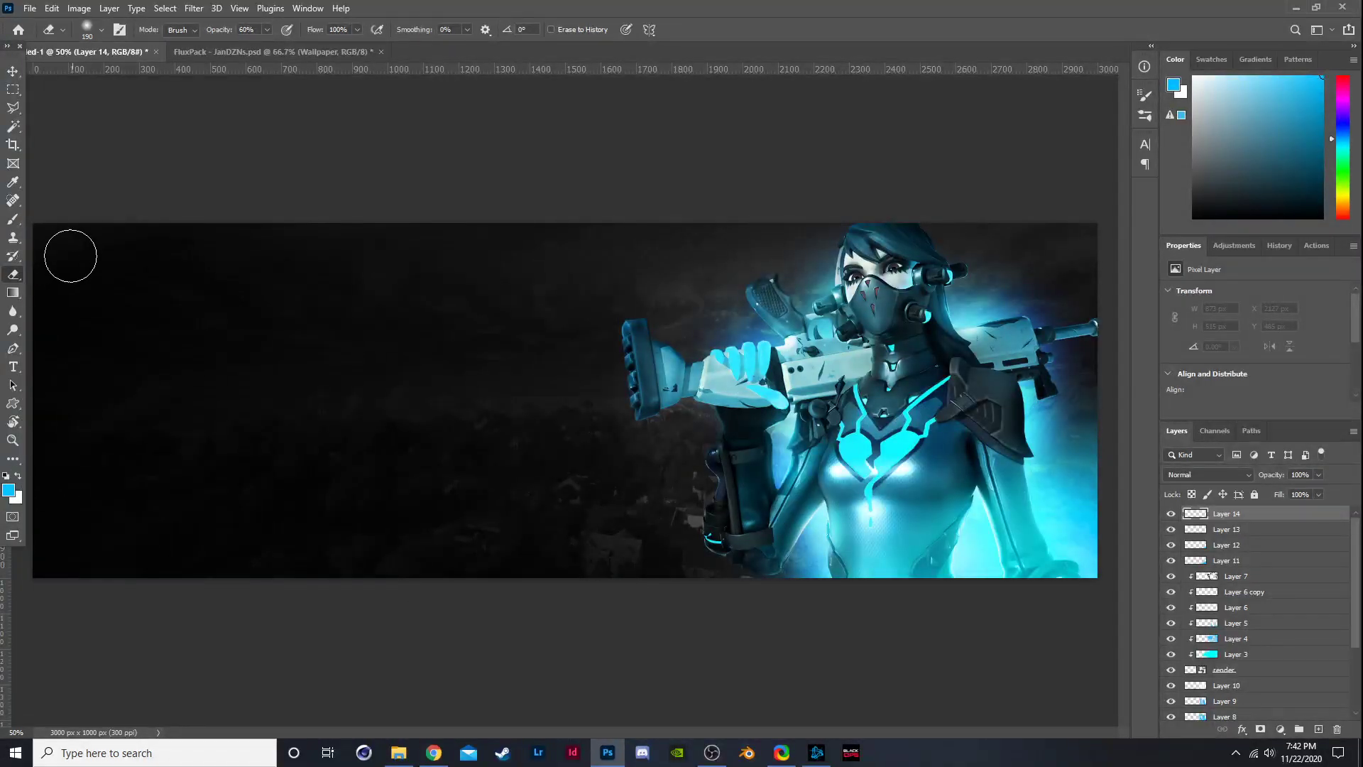
Paint cyan over the gun hand's thumb and fingers with a 50 px brush.
key(b)
click(91, 39)
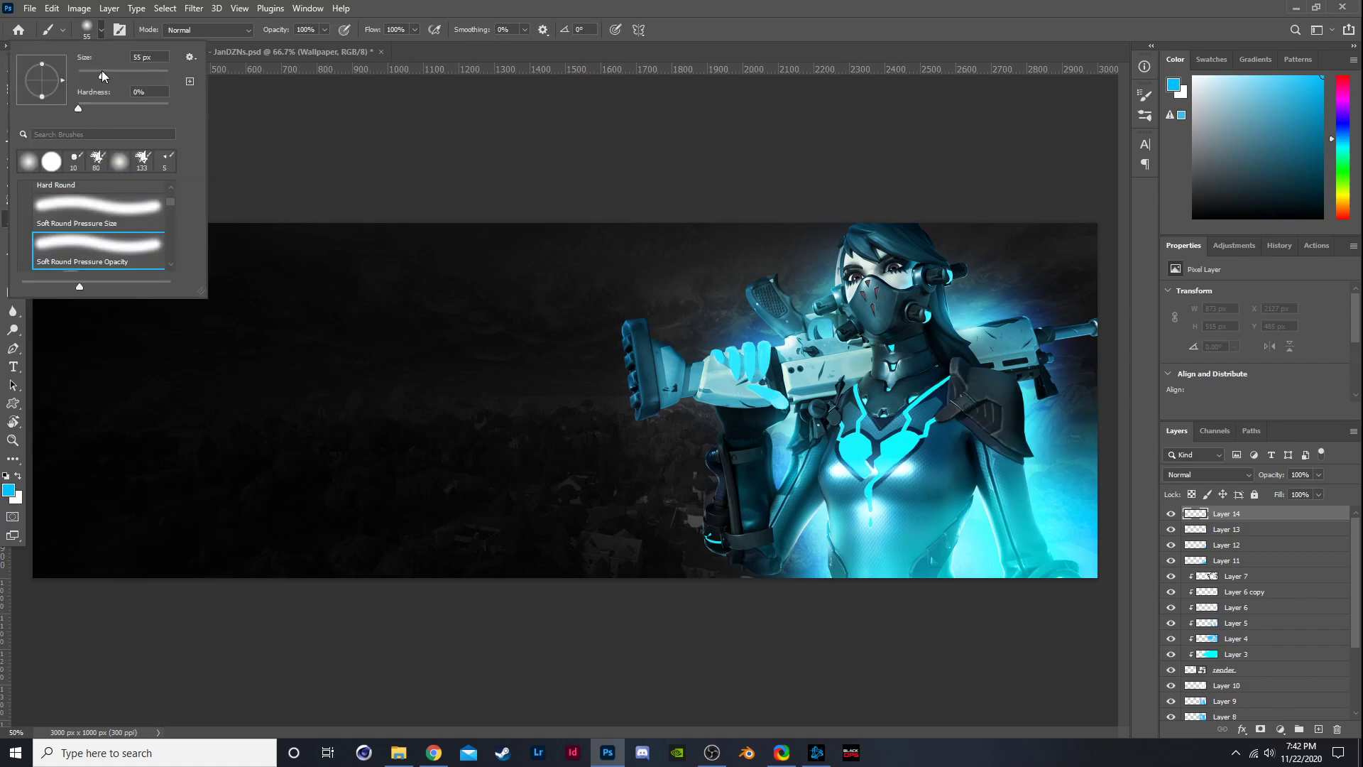
text(50)
key(Return)
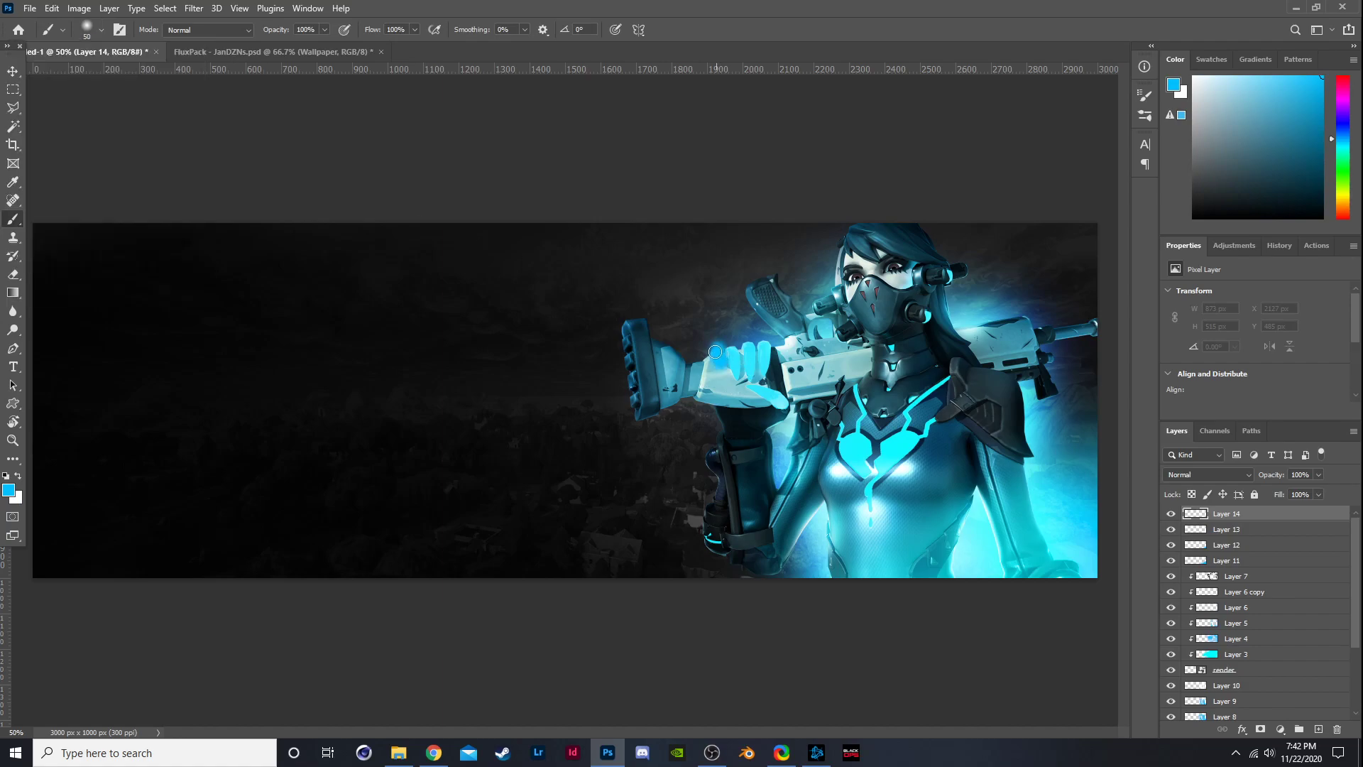
scroll(716, 351, up, 3)
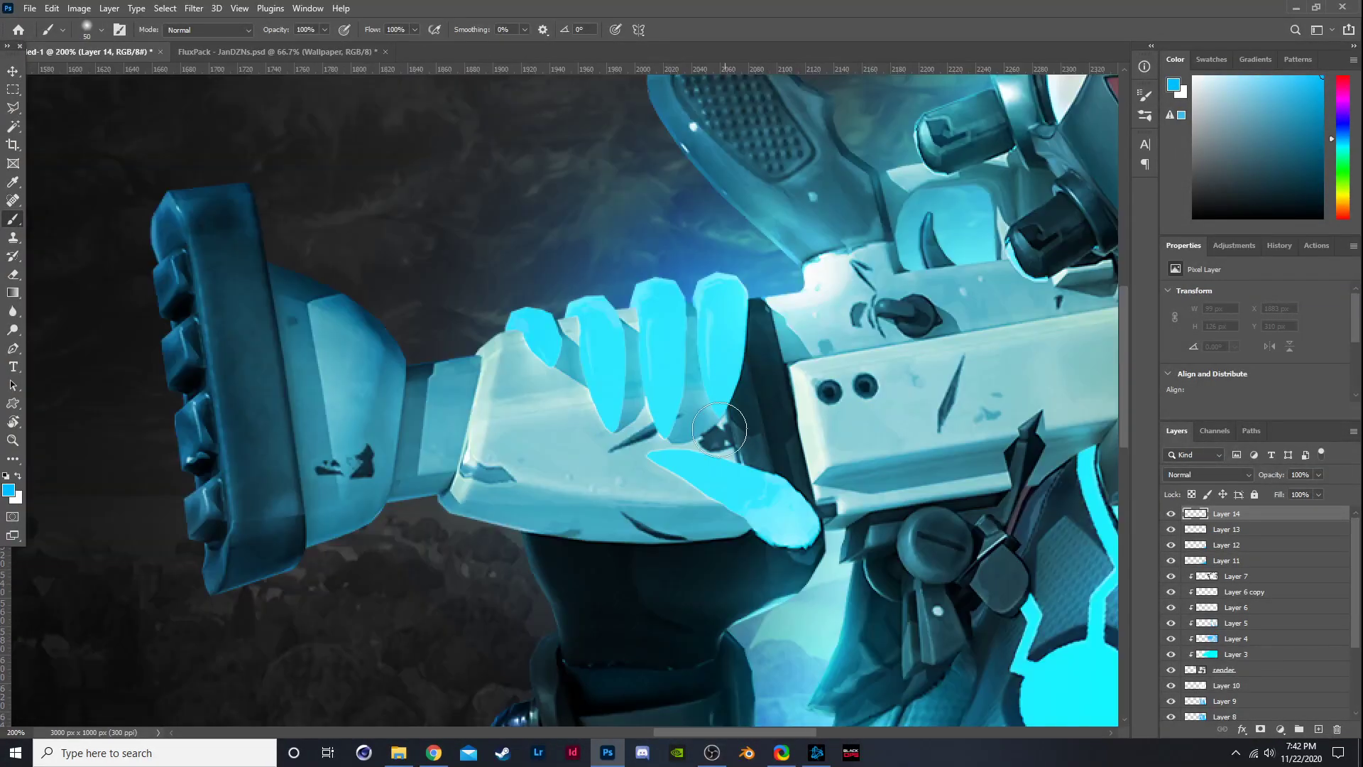
mouse_move(719, 429)
mouse_down()
mouse_move(671, 455)
mouse_move(799, 537)
mouse_move(746, 487)
mouse_move(710, 406)
mouse_move(716, 298)
mouse_move(669, 305)
mouse_move(672, 416)
mouse_move(616, 413)
mouse_move(585, 312)
mouse_move(542, 330)
mouse_move(563, 378)
mouse_move(763, 496)
mouse_move(597, 325)
mouse_up()
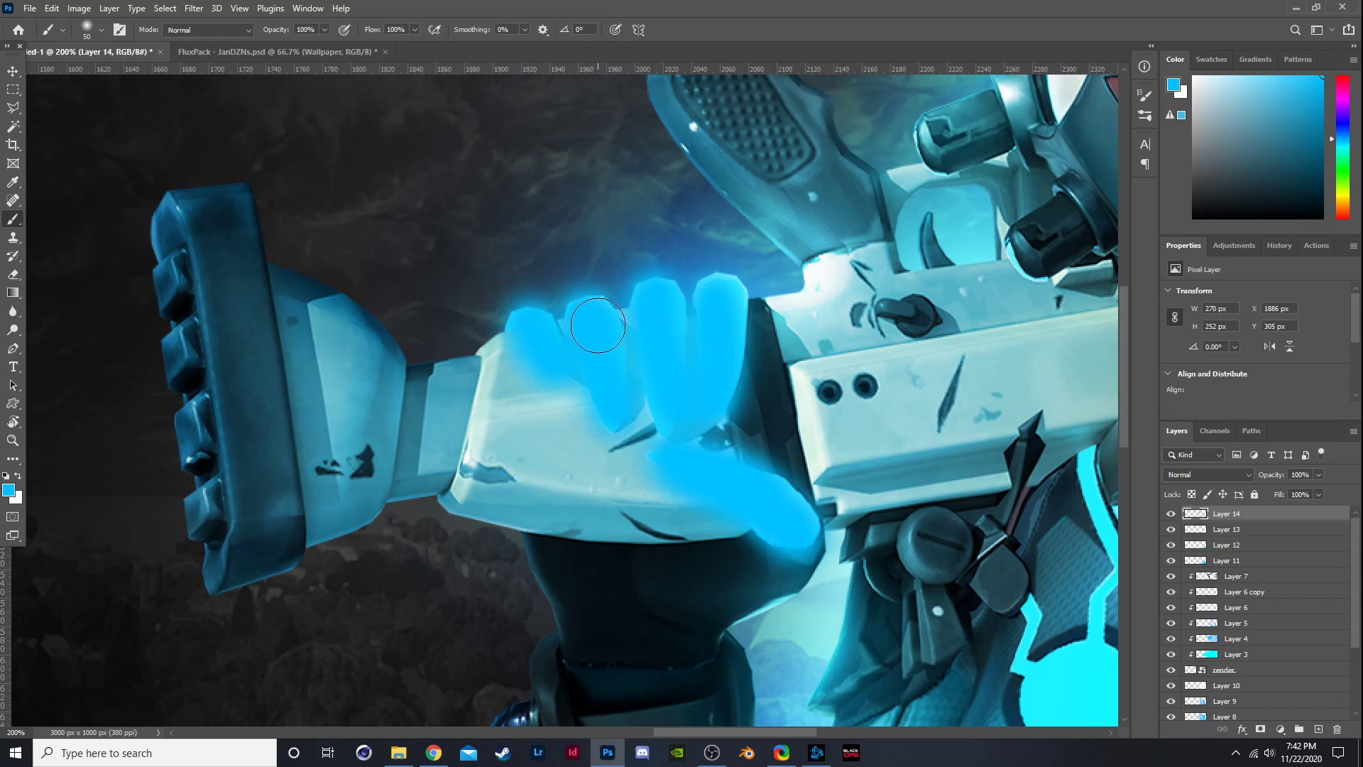
Set Layer 14 to Lighter Color blending at 83% opacity.
alt+scroll(782, 504, down, 1)
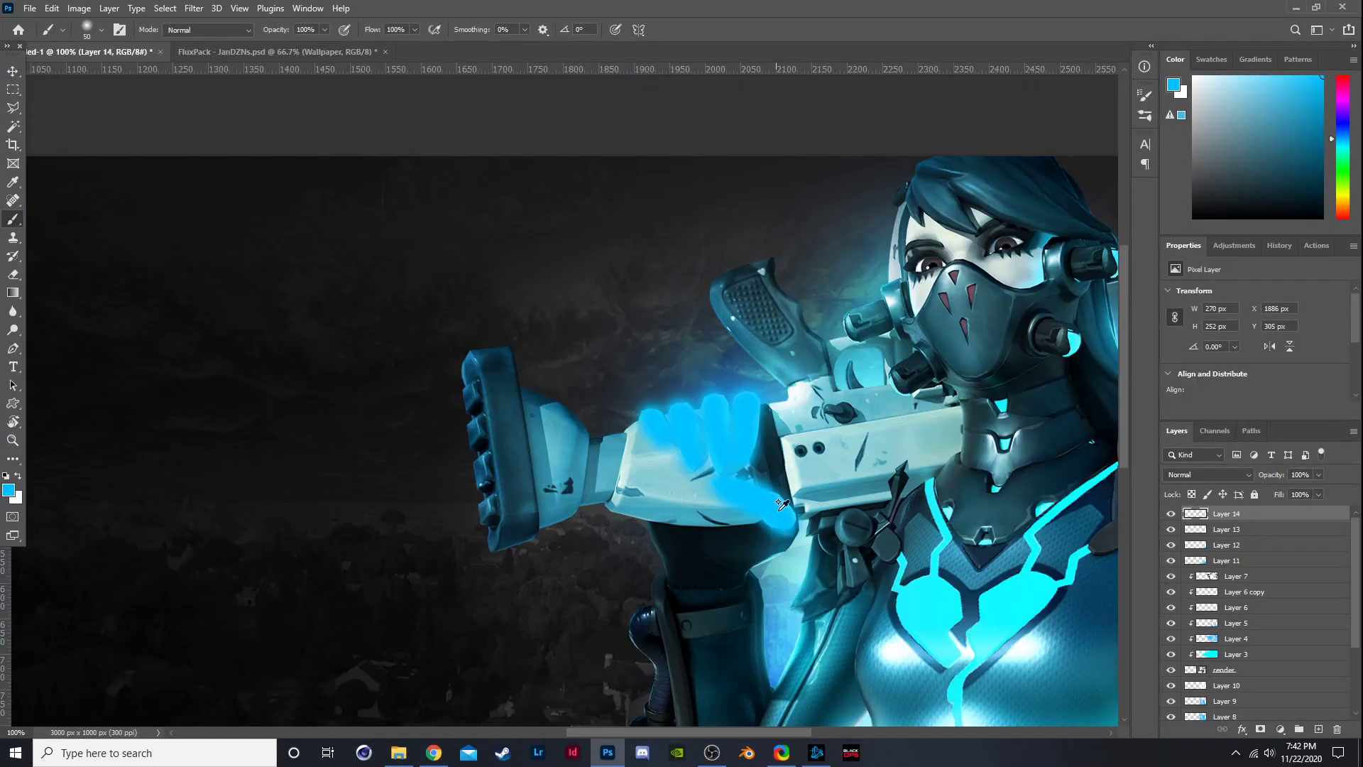
click(1200, 475)
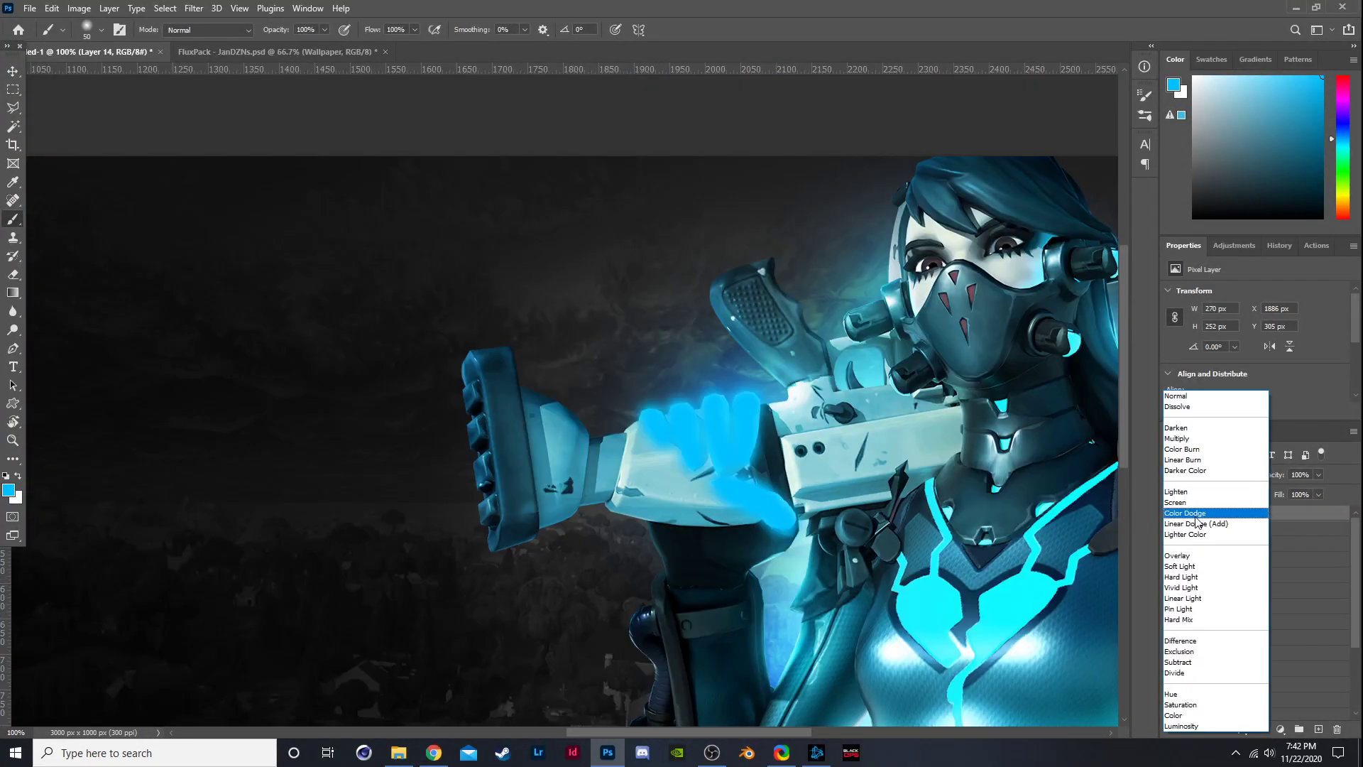
click(1195, 577)
click(1196, 475)
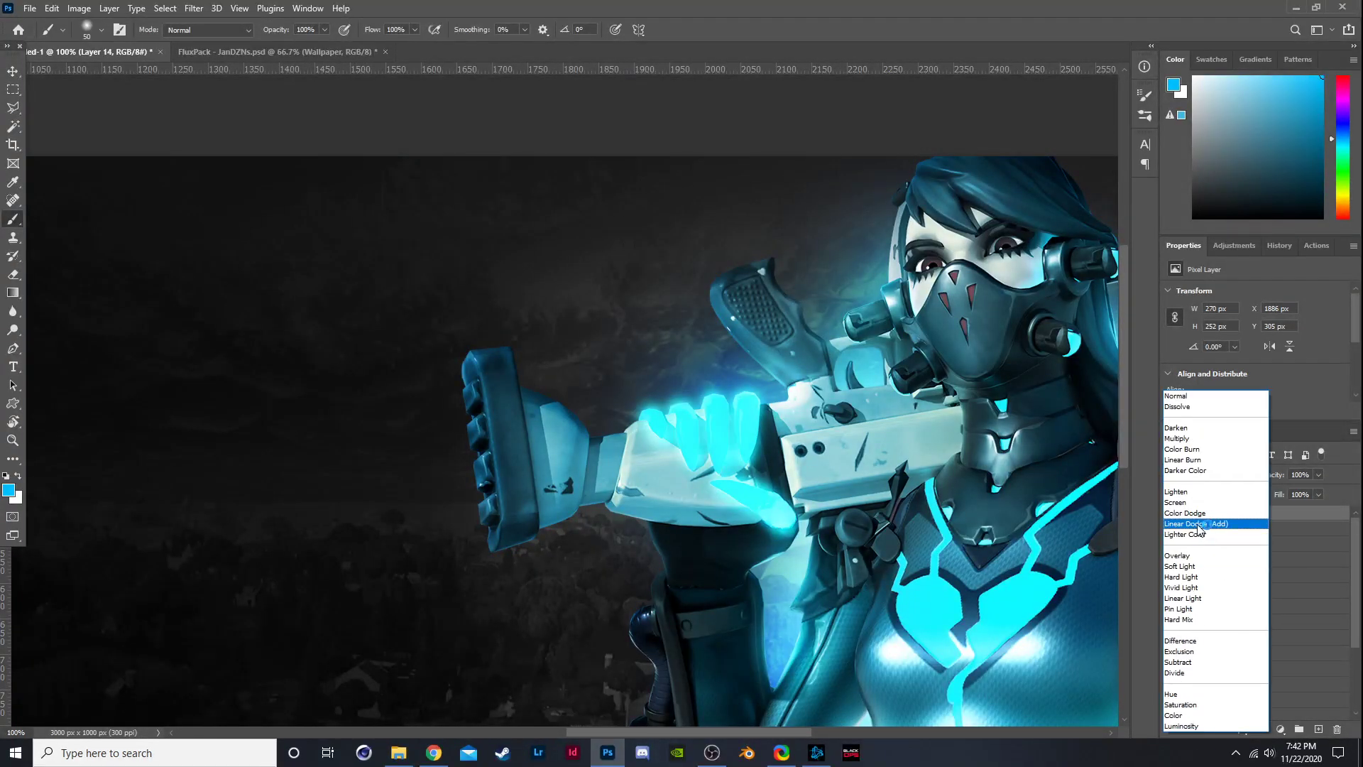
click(1198, 532)
scroll(843, 452, down, 1)
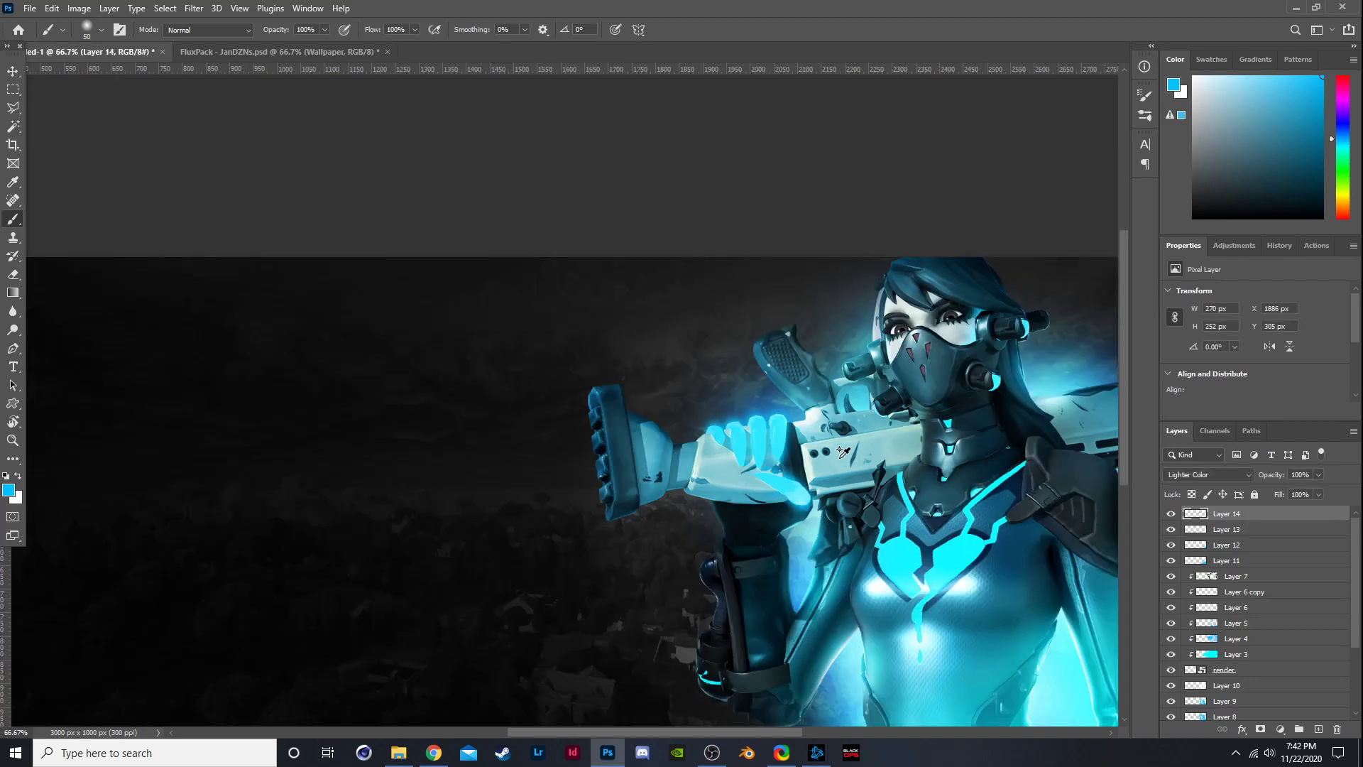
scroll(842, 451, down, 1)
scroll(1079, 348, up, 2)
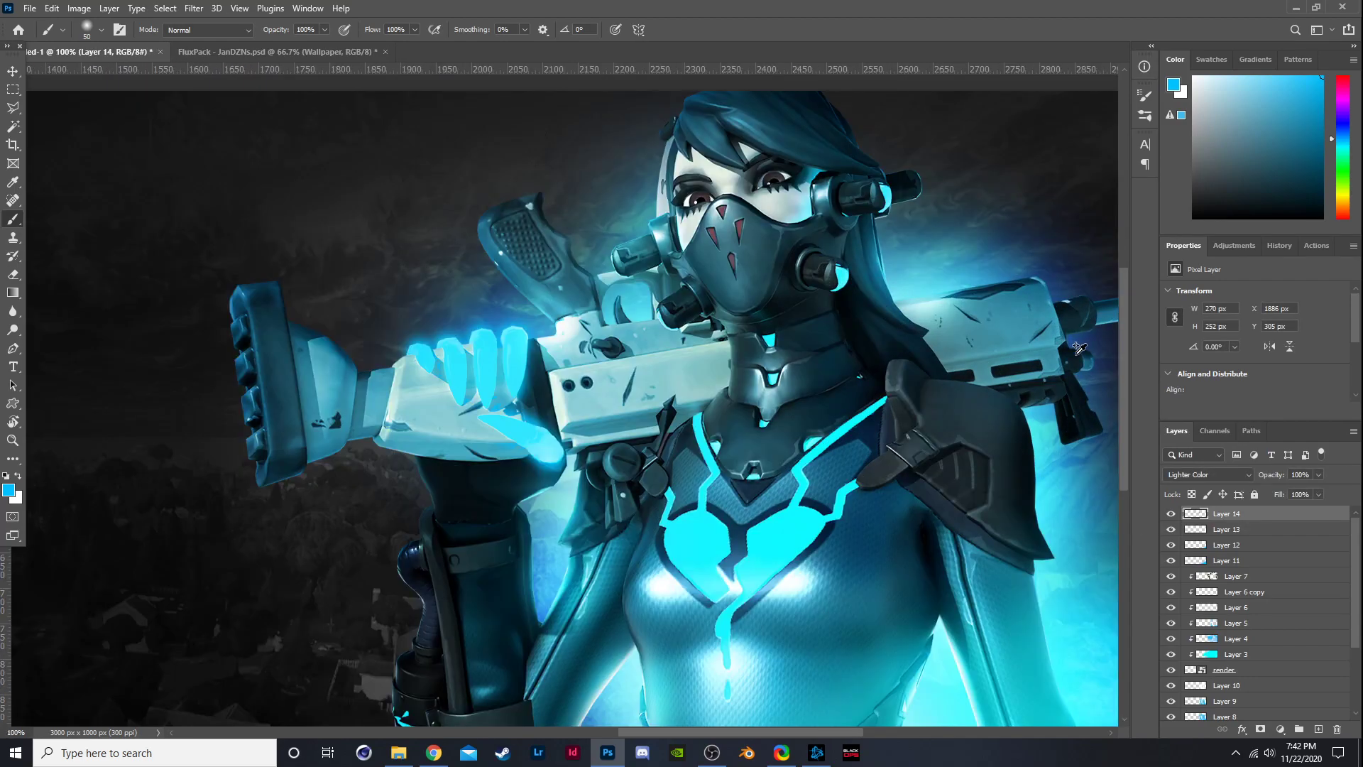
click(1319, 475)
drag(1322, 491, 1310, 499)
click(1185, 522)
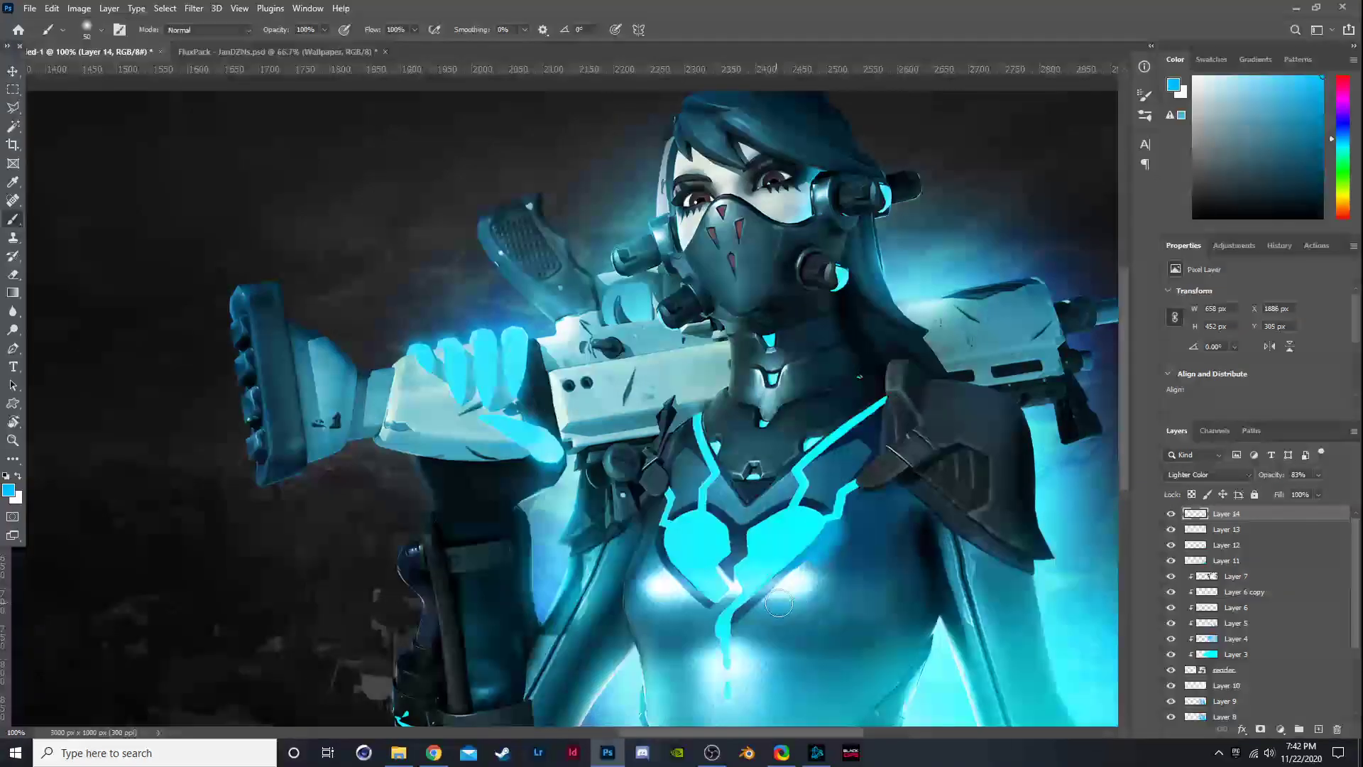
On new Layer 15, trace the suit's chest lines, heart shape and drip line in soft cyan.
click(1319, 728)
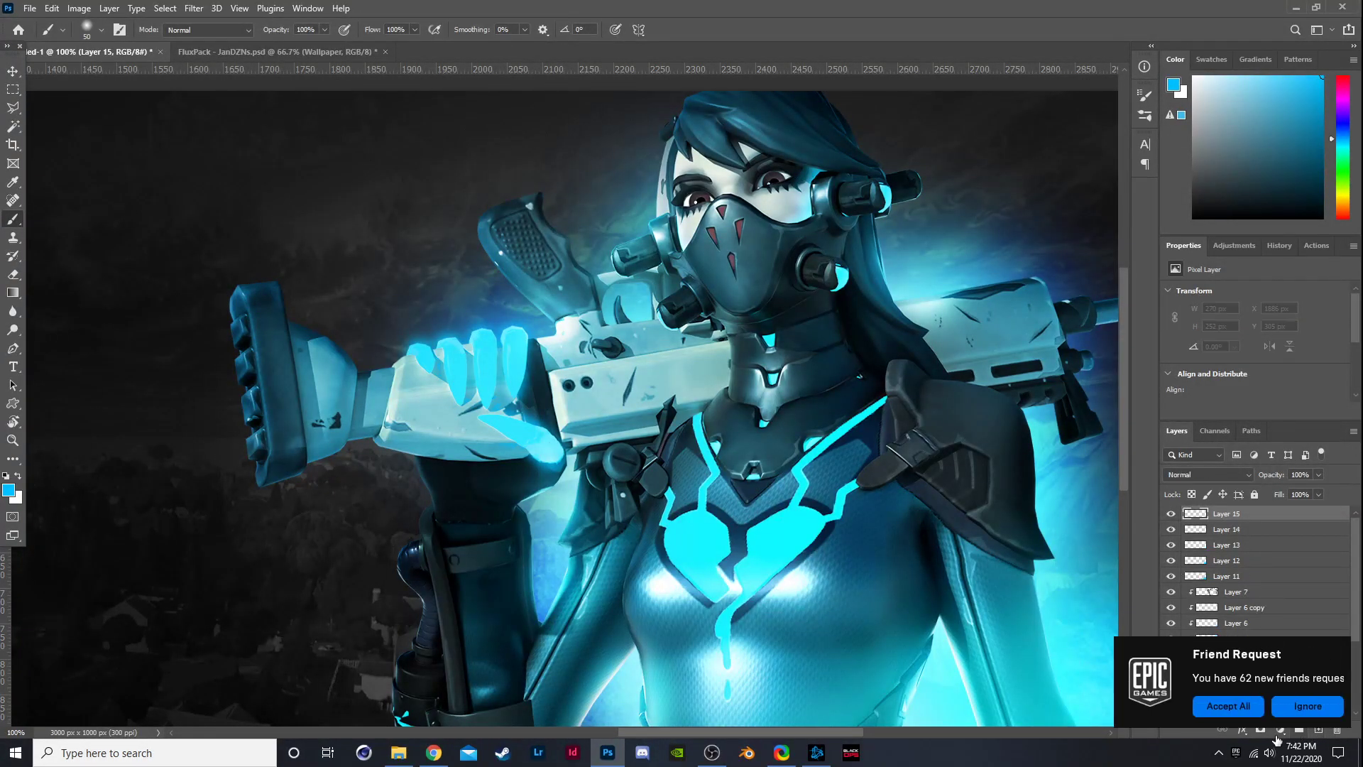
click(1282, 707)
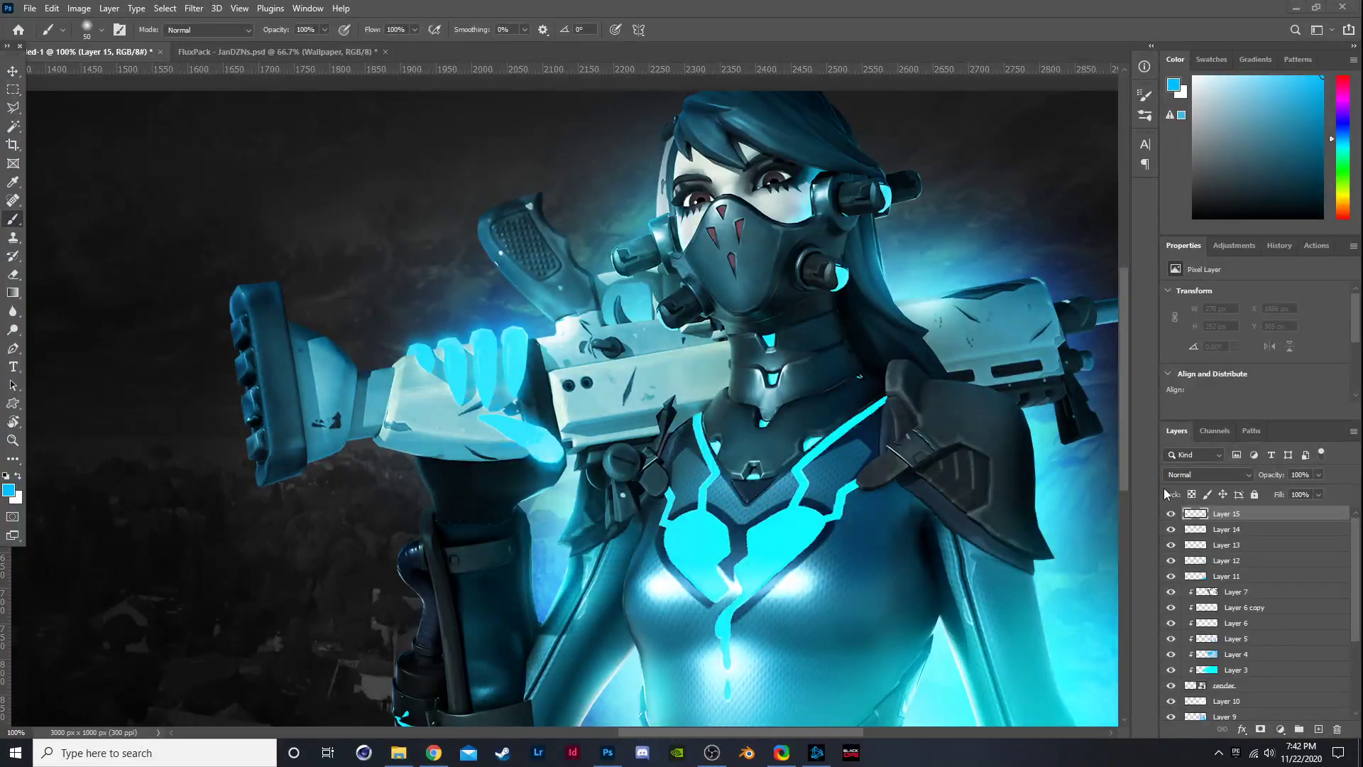
click(1171, 513)
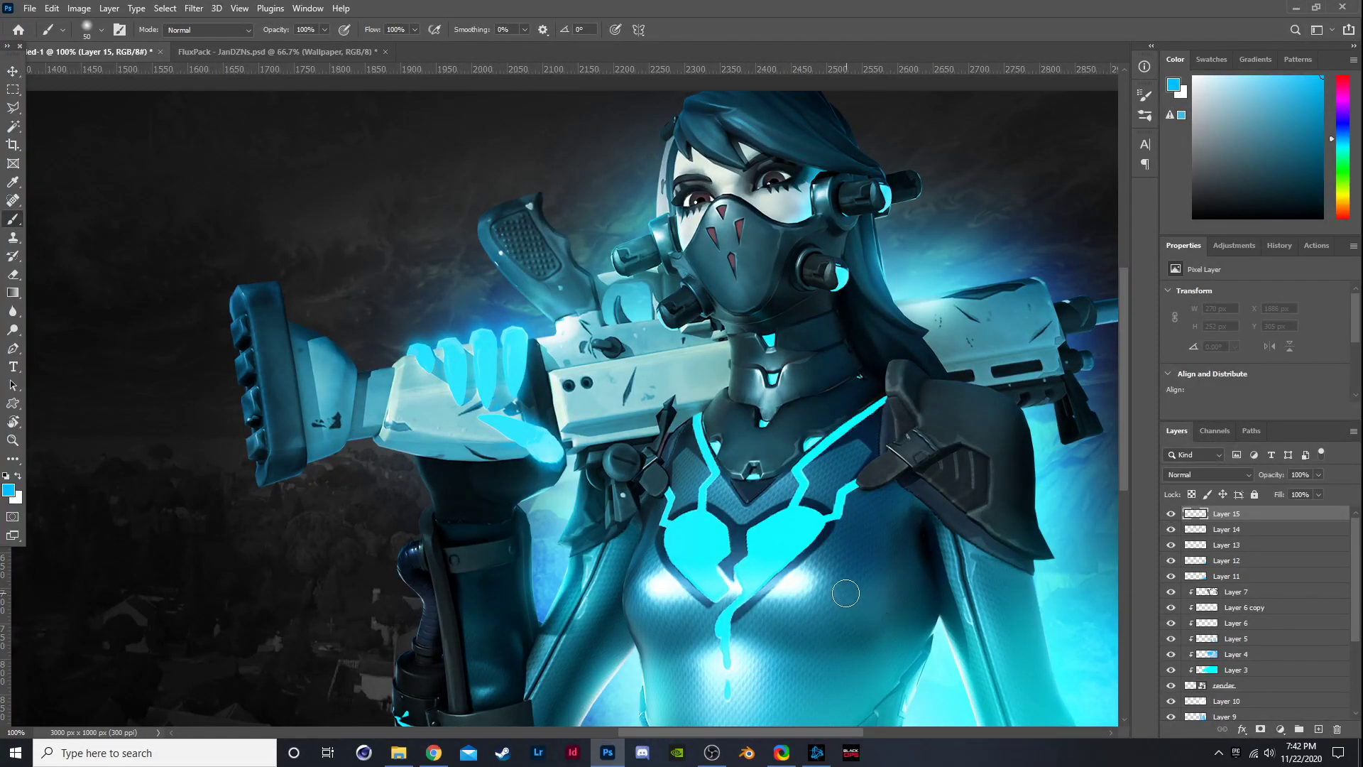
mouse_move(822, 517)
mouse_down()
mouse_move(795, 482)
mouse_move(848, 440)
mouse_move(839, 431)
mouse_up()
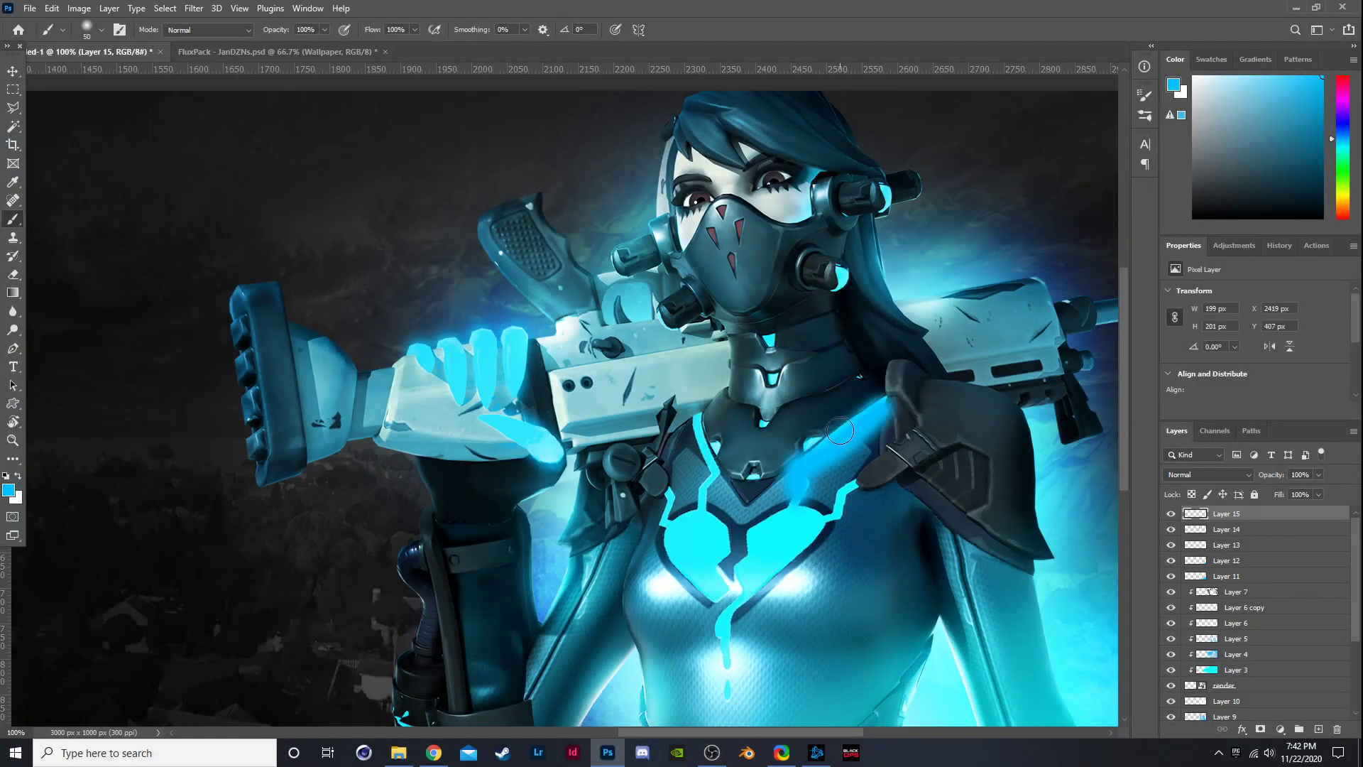
mouse_move(808, 483)
mouse_down()
mouse_move(829, 513)
mouse_move(848, 488)
mouse_move(814, 526)
mouse_up()
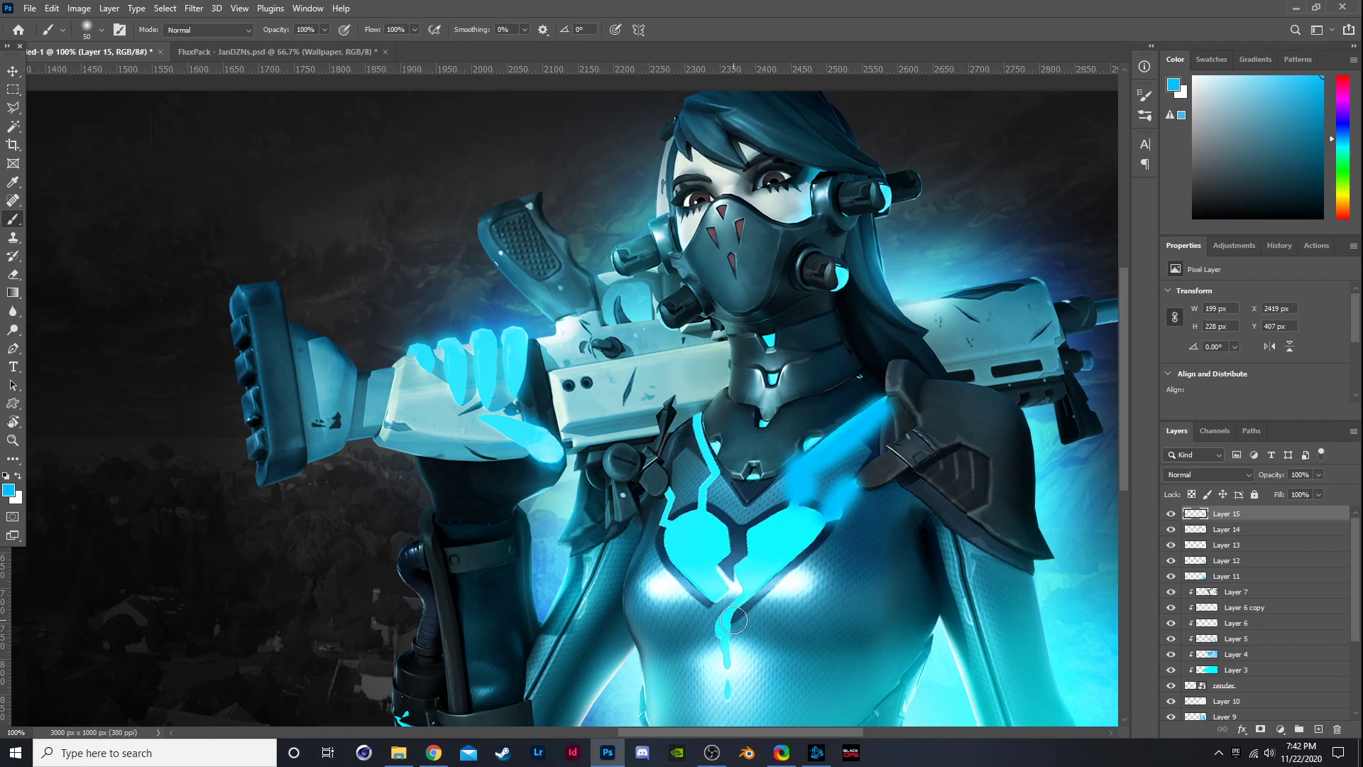
mouse_move(734, 620)
mouse_down()
mouse_move(727, 694)
mouse_move(728, 617)
mouse_up()
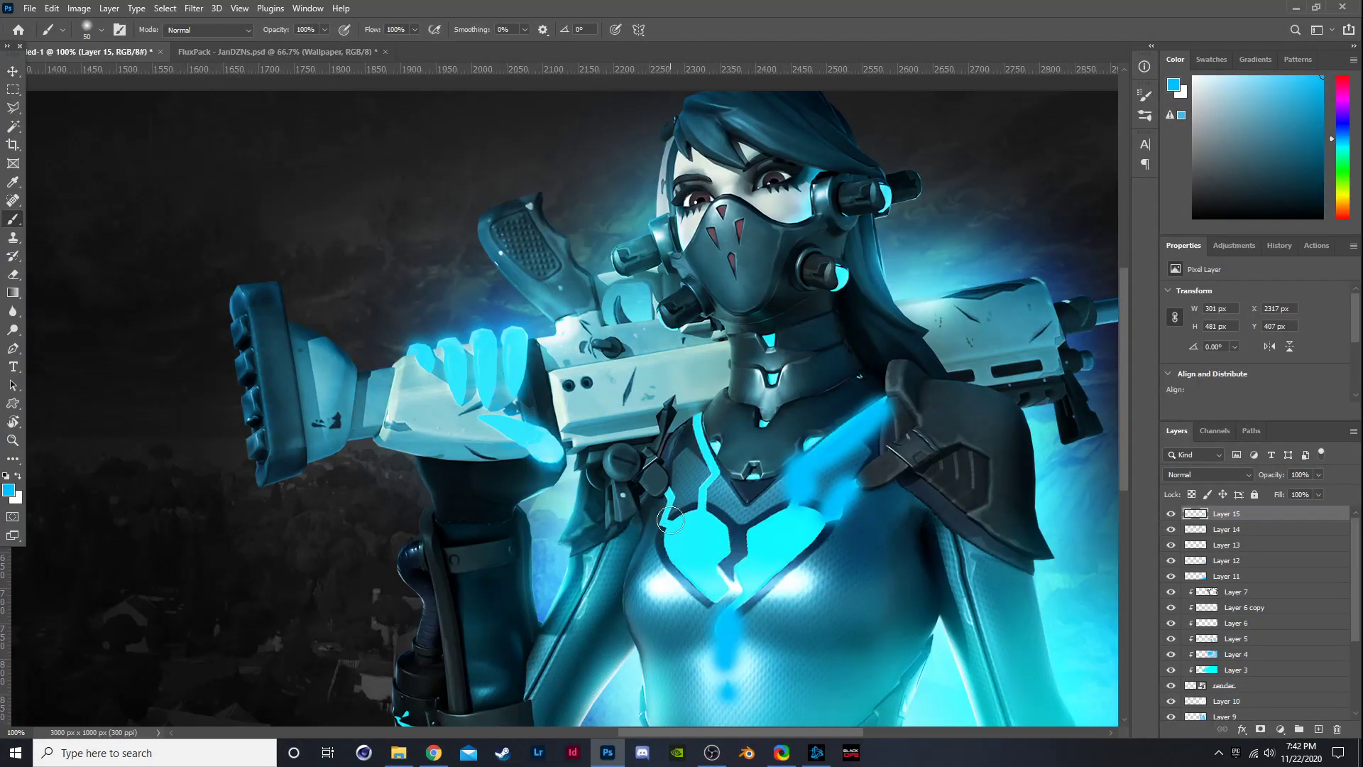
mouse_move(669, 520)
mouse_down()
mouse_move(662, 489)
mouse_move(697, 510)
mouse_move(711, 470)
mouse_move(685, 410)
mouse_up()
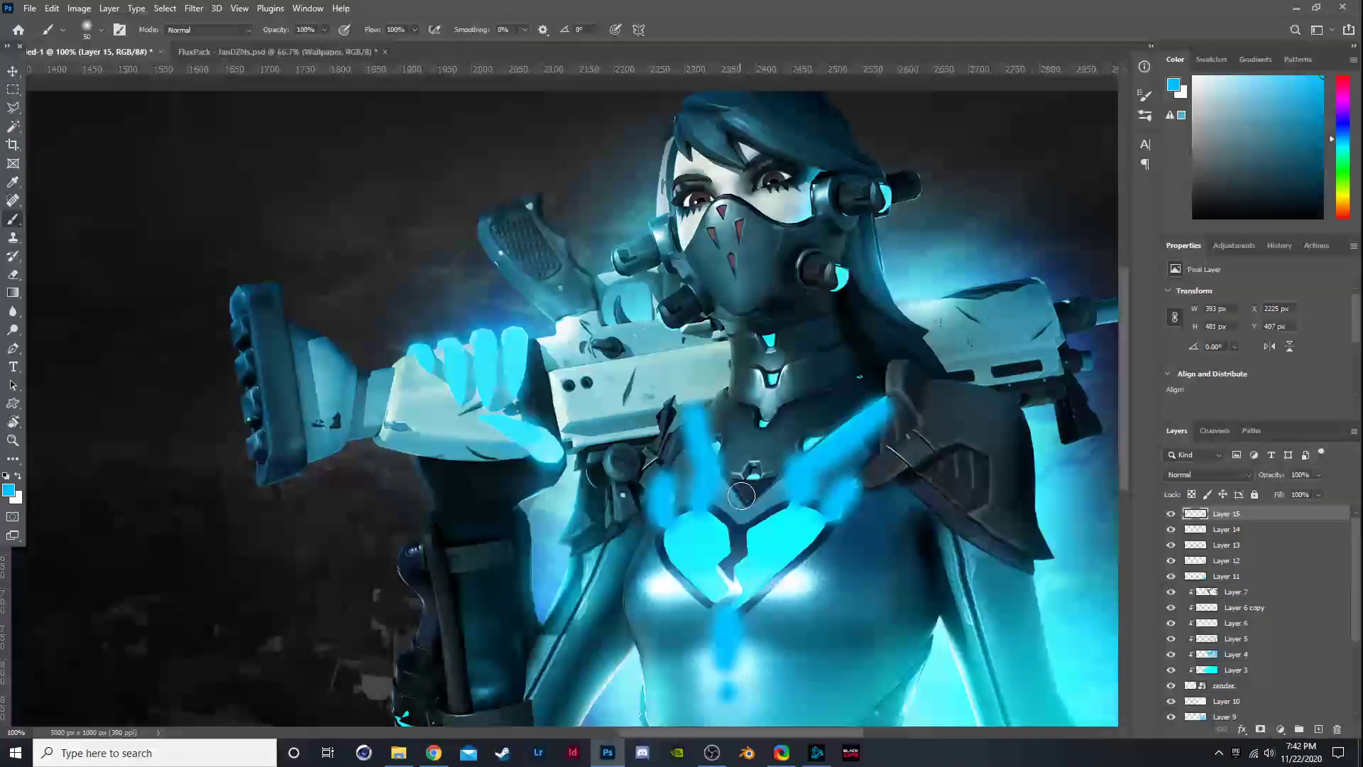
mouse_move(681, 526)
mouse_down()
mouse_move(719, 594)
mouse_move(717, 529)
mouse_move(697, 522)
mouse_move(742, 595)
mouse_move(752, 536)
mouse_move(807, 511)
mouse_move(807, 546)
mouse_move(771, 563)
mouse_move(787, 529)
mouse_move(729, 613)
mouse_up()
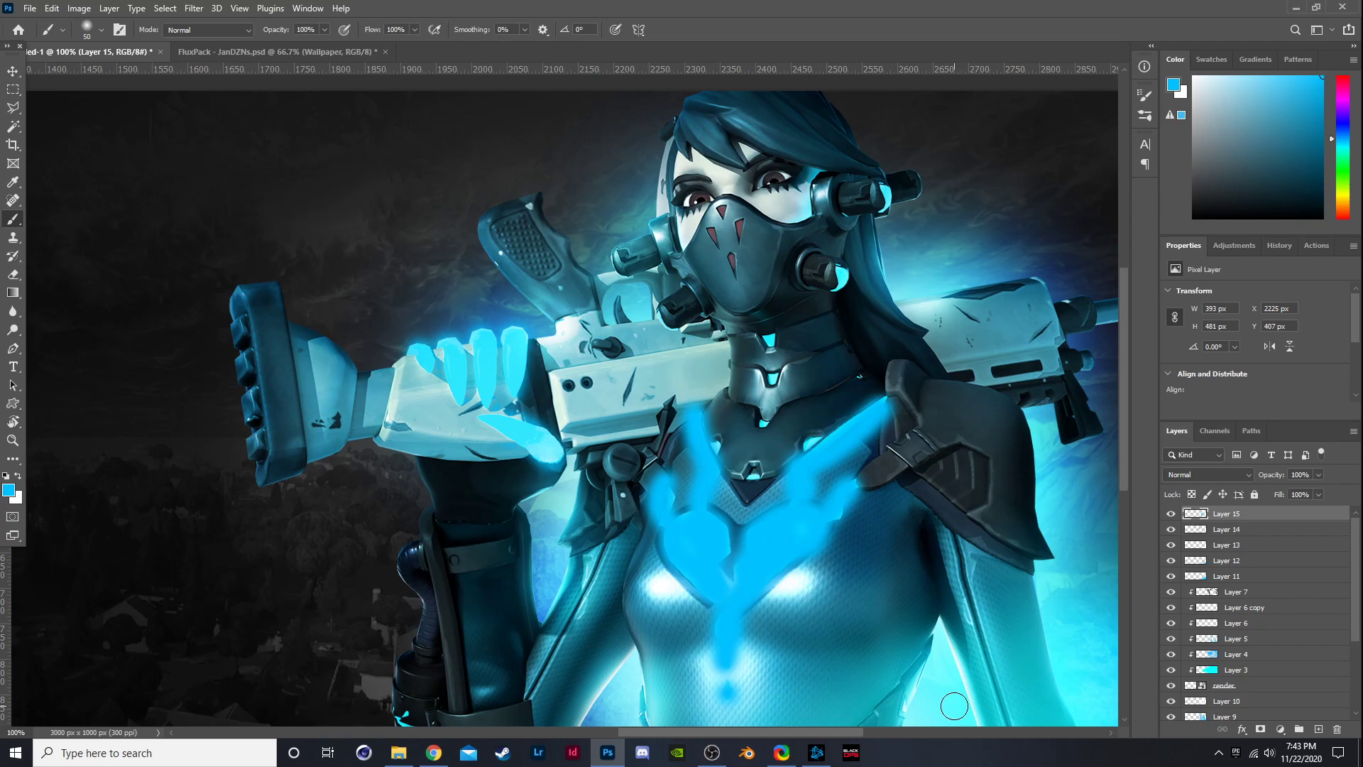
Switch Layer 15's blend mode to Linear Dodge (Add) and lower its opacity to 43%.
click(1213, 474)
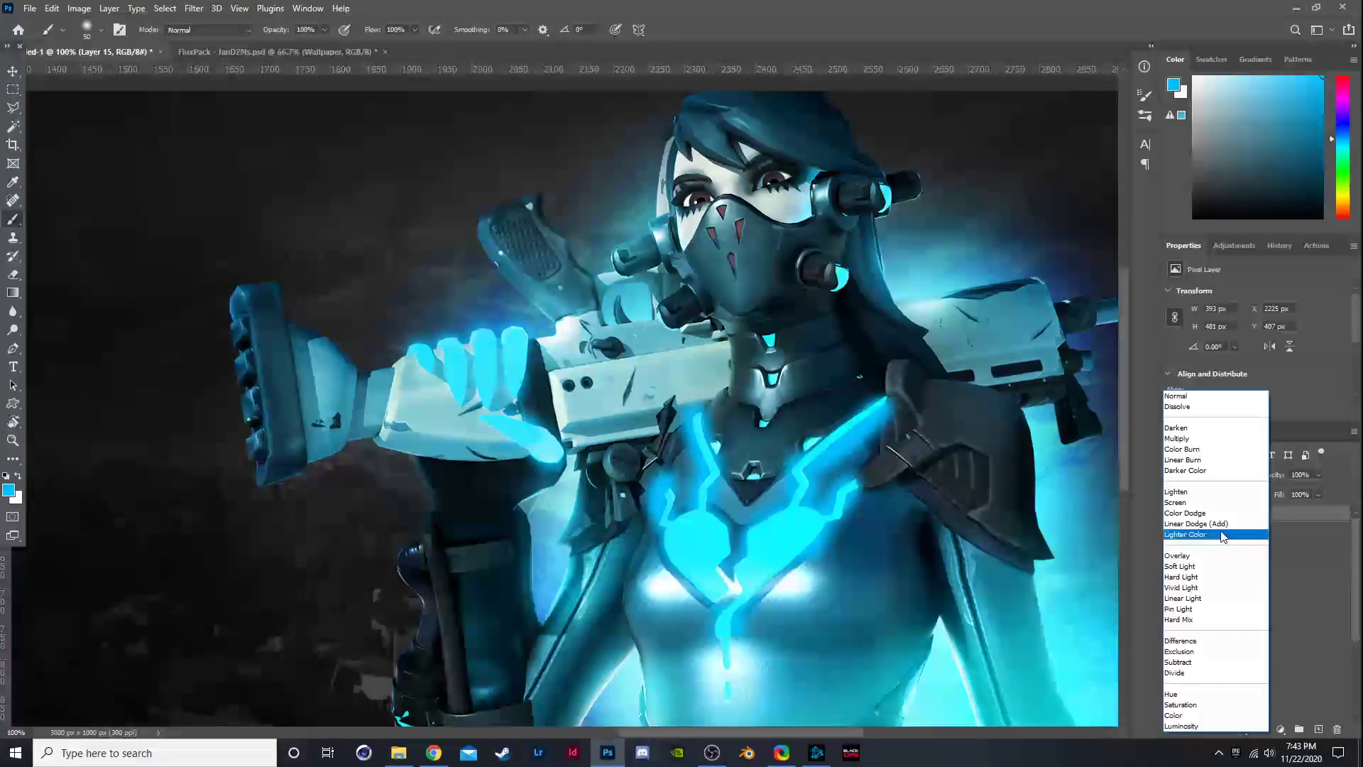
click(1216, 524)
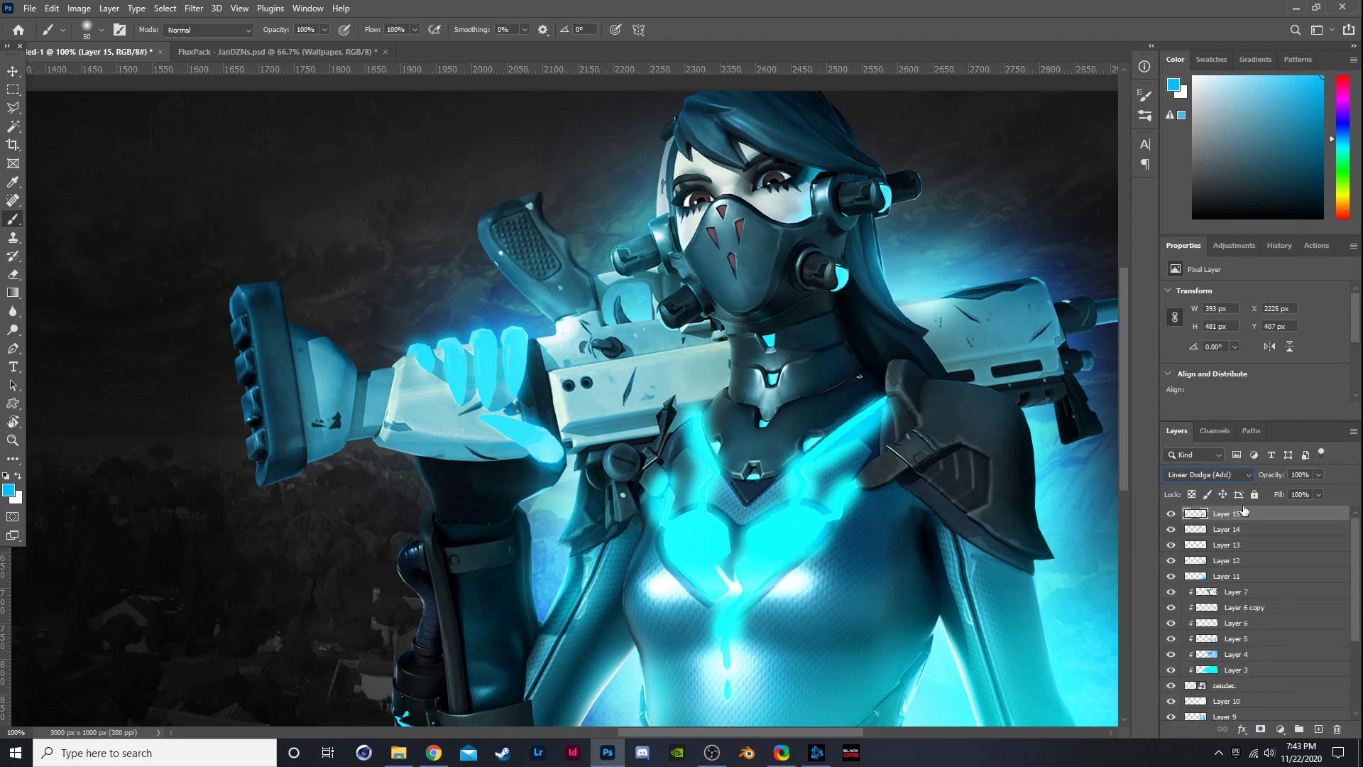
click(1291, 495)
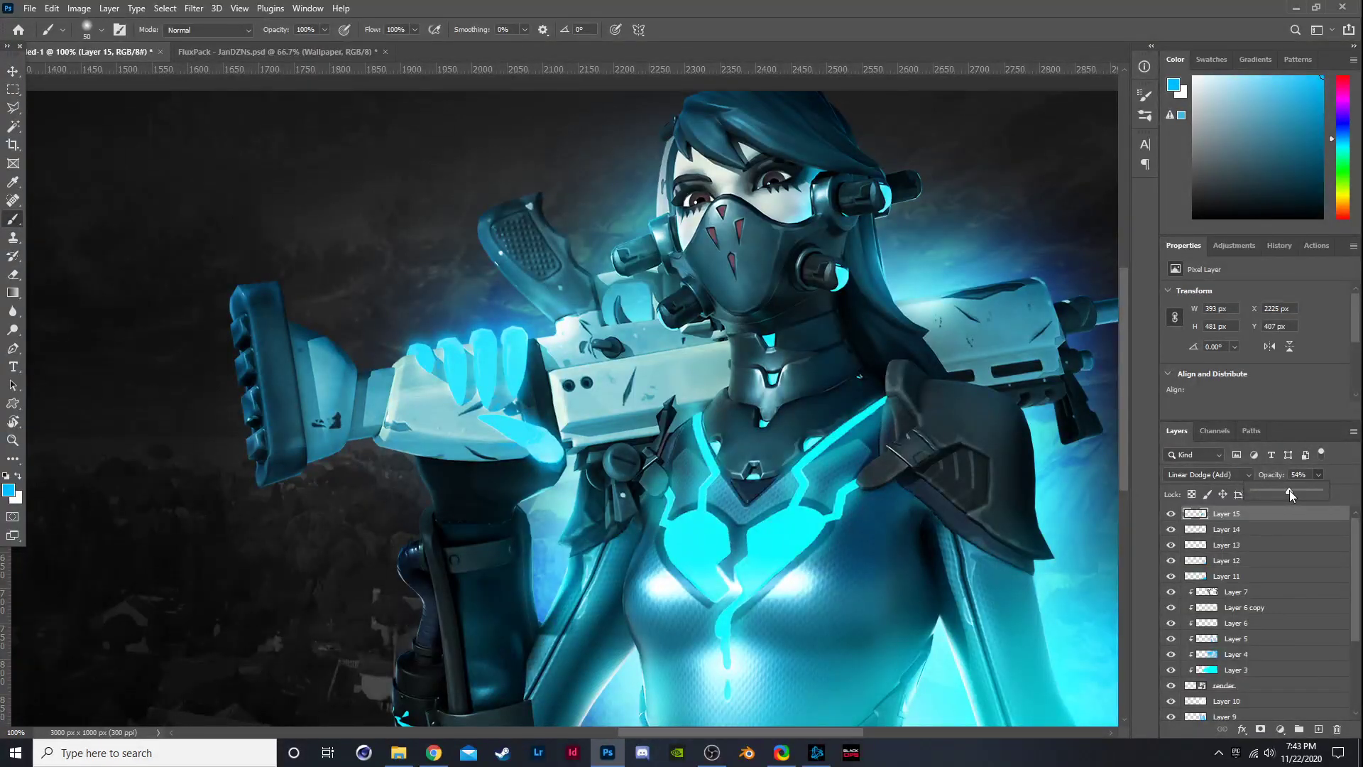
key(ctrl+minus)
key(ctrl+minus)
key(ctrl+plus)
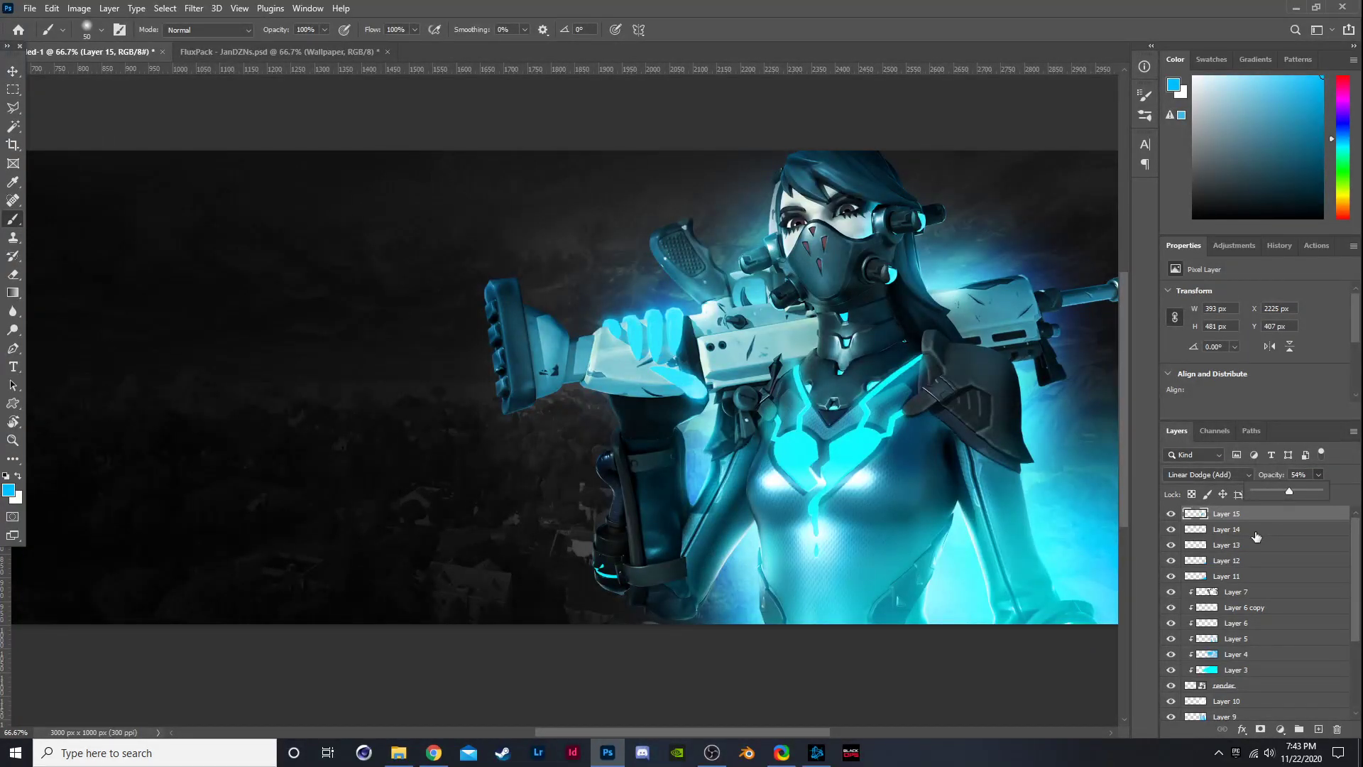
drag(1286, 491, 1279, 494)
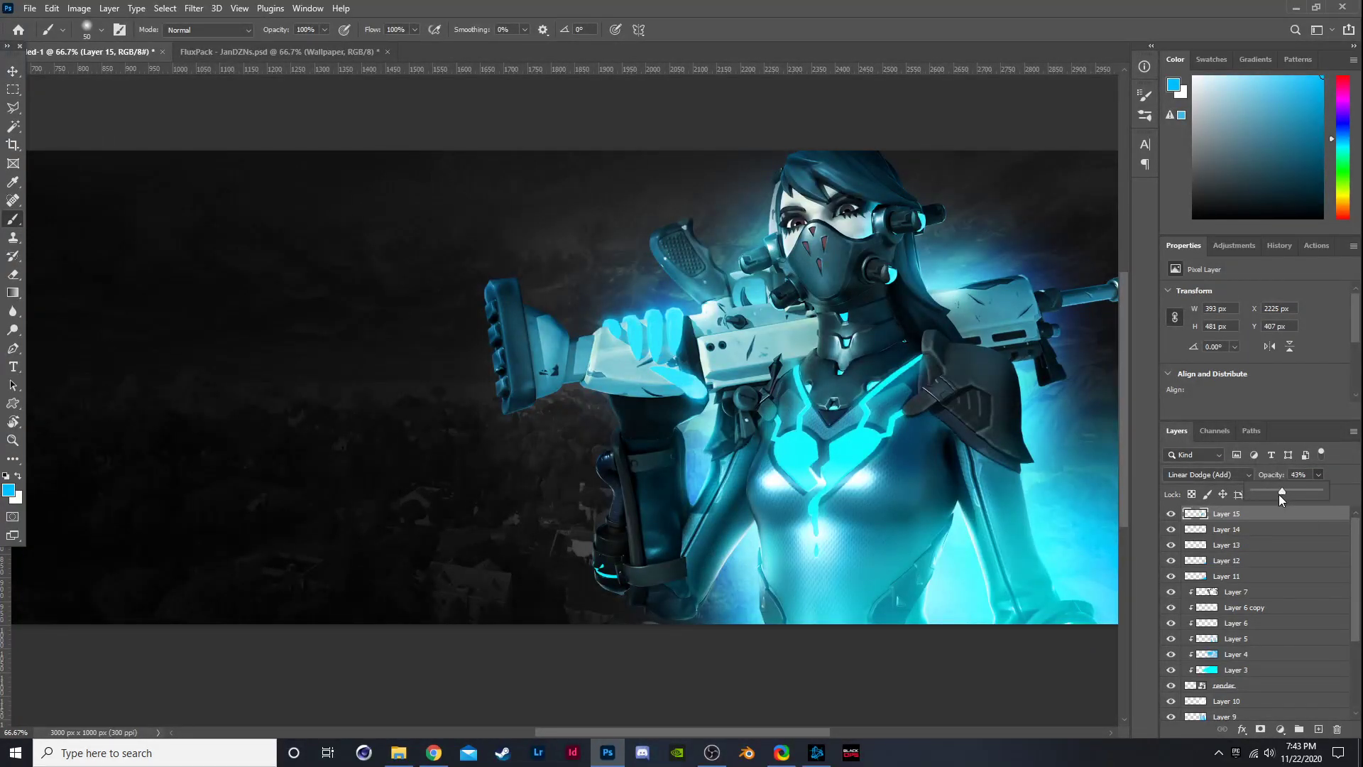
click(1184, 517)
In the FluxPack file, hide and collapse the Fortnite Wallpapers group.
click(365, 52)
scroll(1205, 553, up, 2)
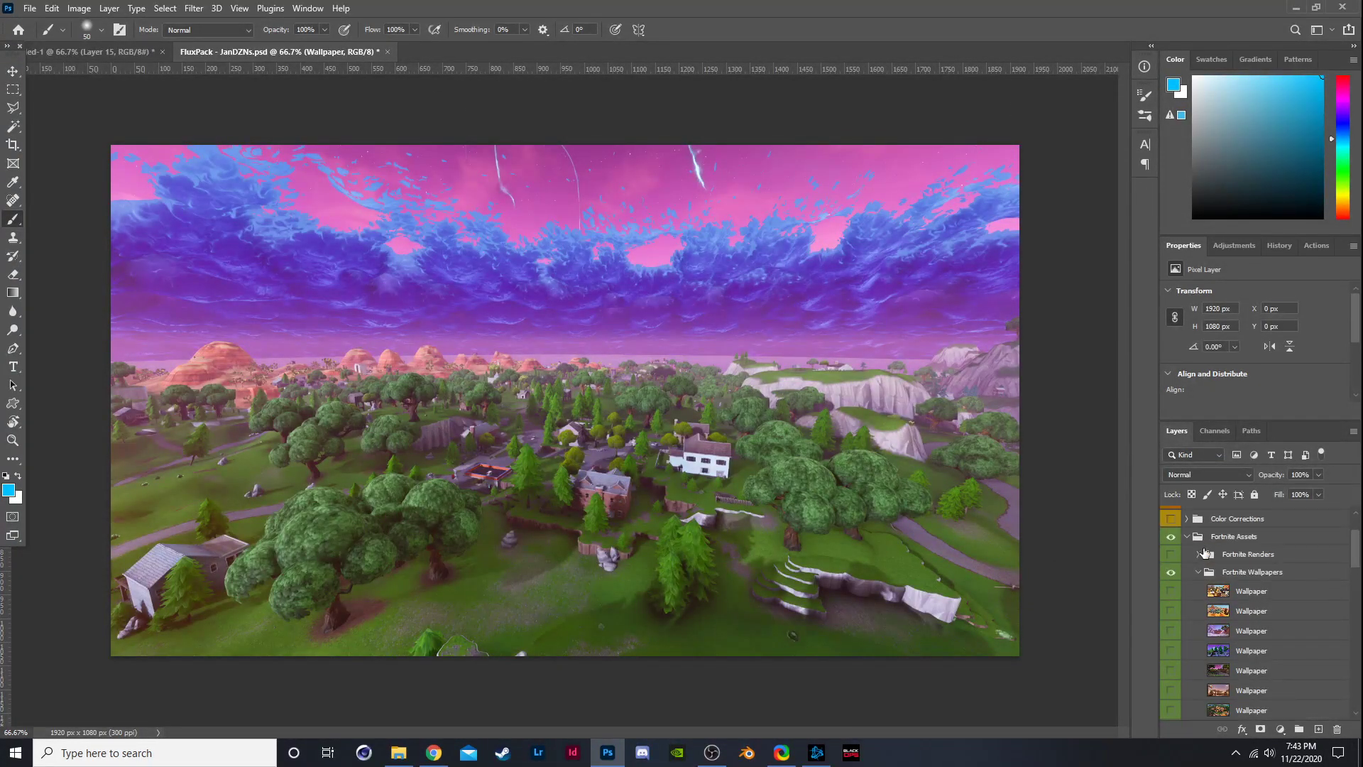
click(1198, 574)
click(1171, 571)
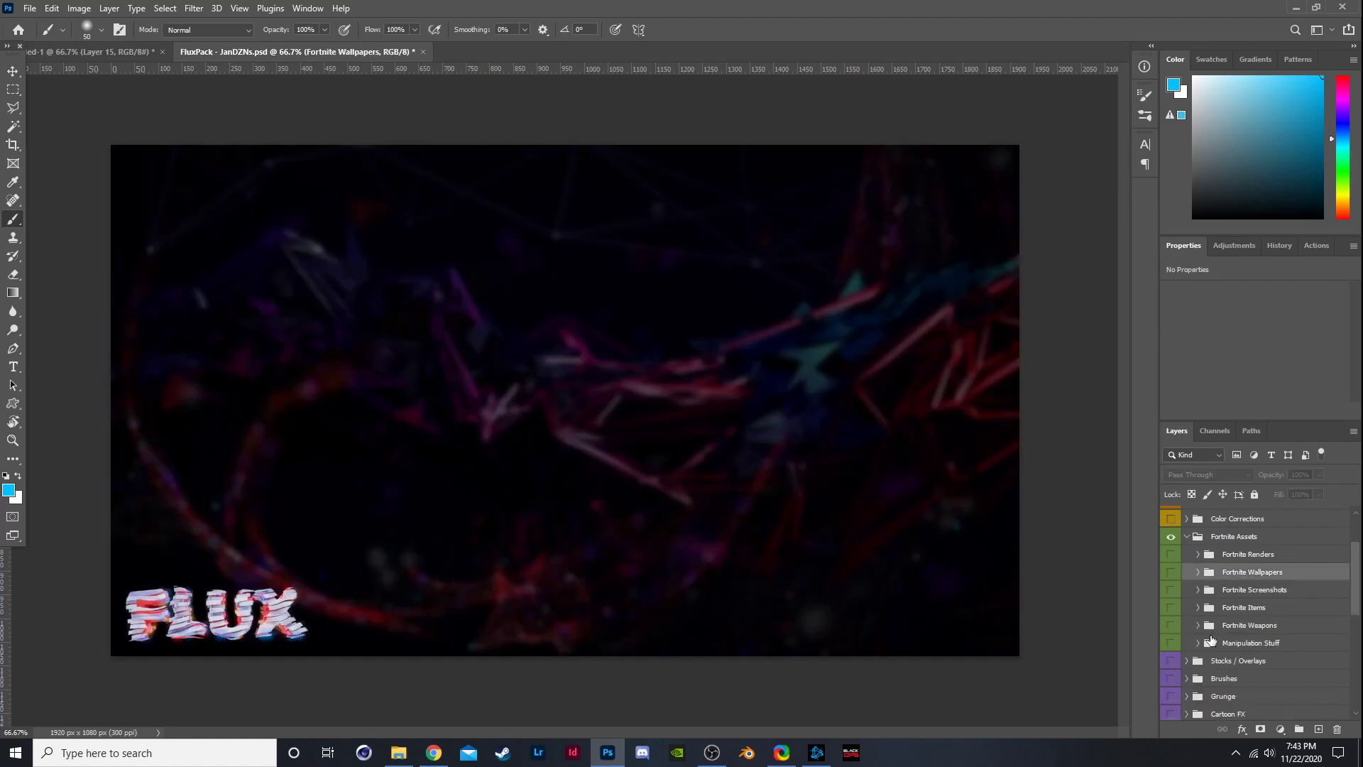
scroll(1199, 650, down, 1)
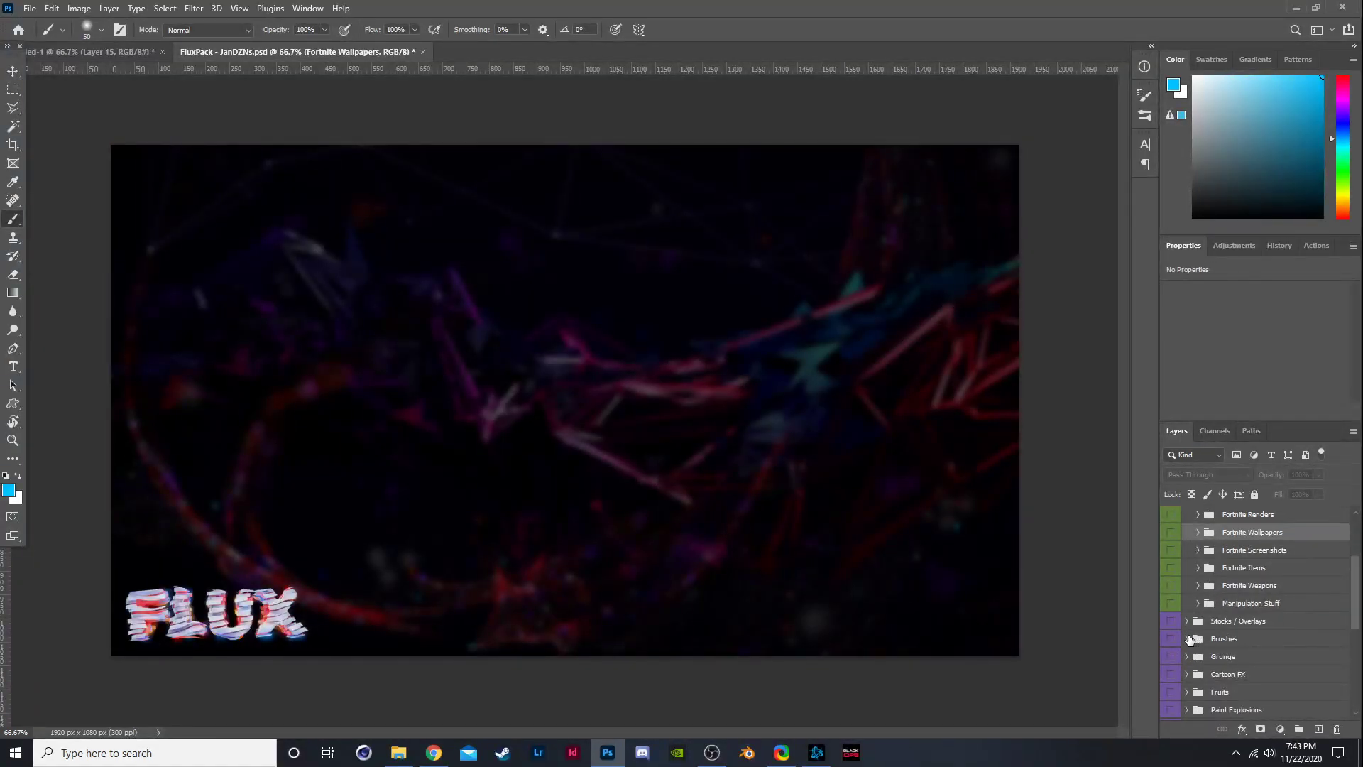
scroll(1192, 642, down, 2)
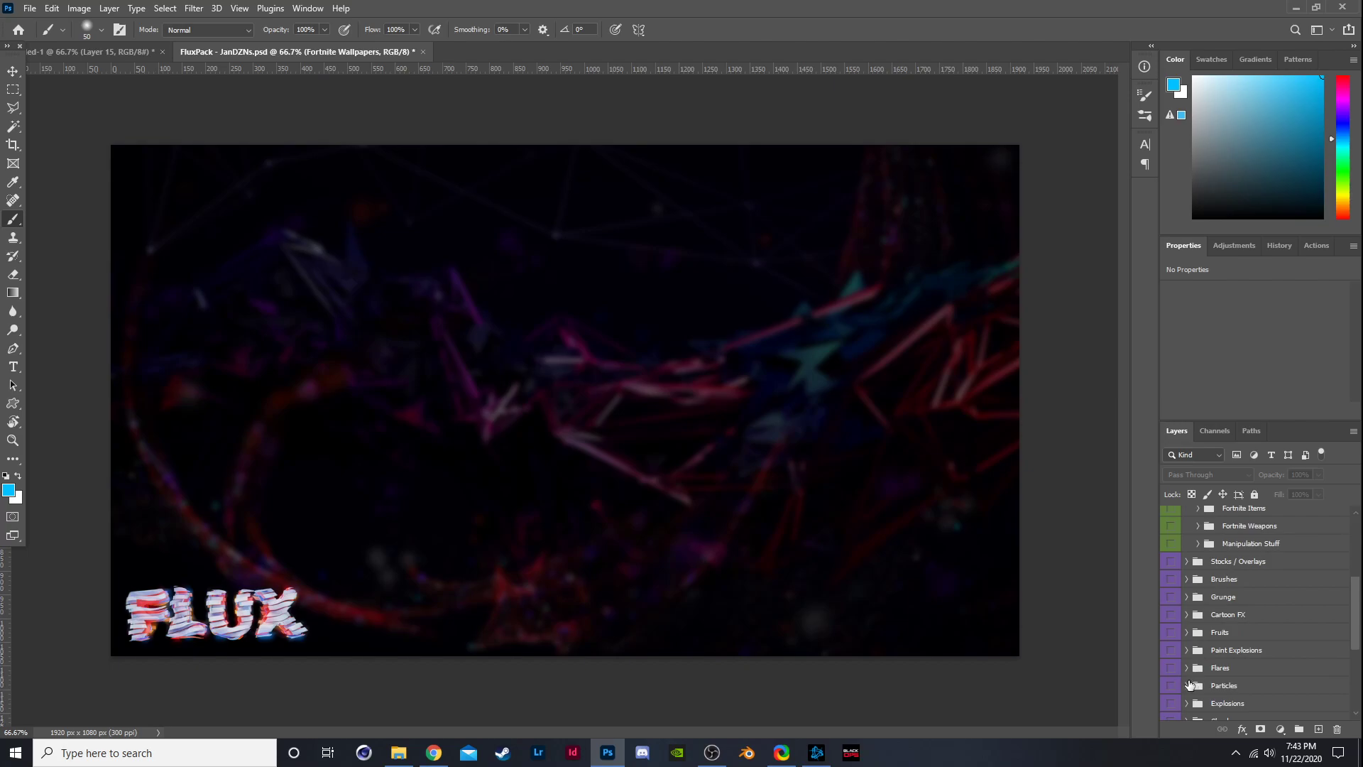
Expand the Particles folder and preview its particle layers one by one.
click(1187, 685)
scroll(1184, 683, down, 5)
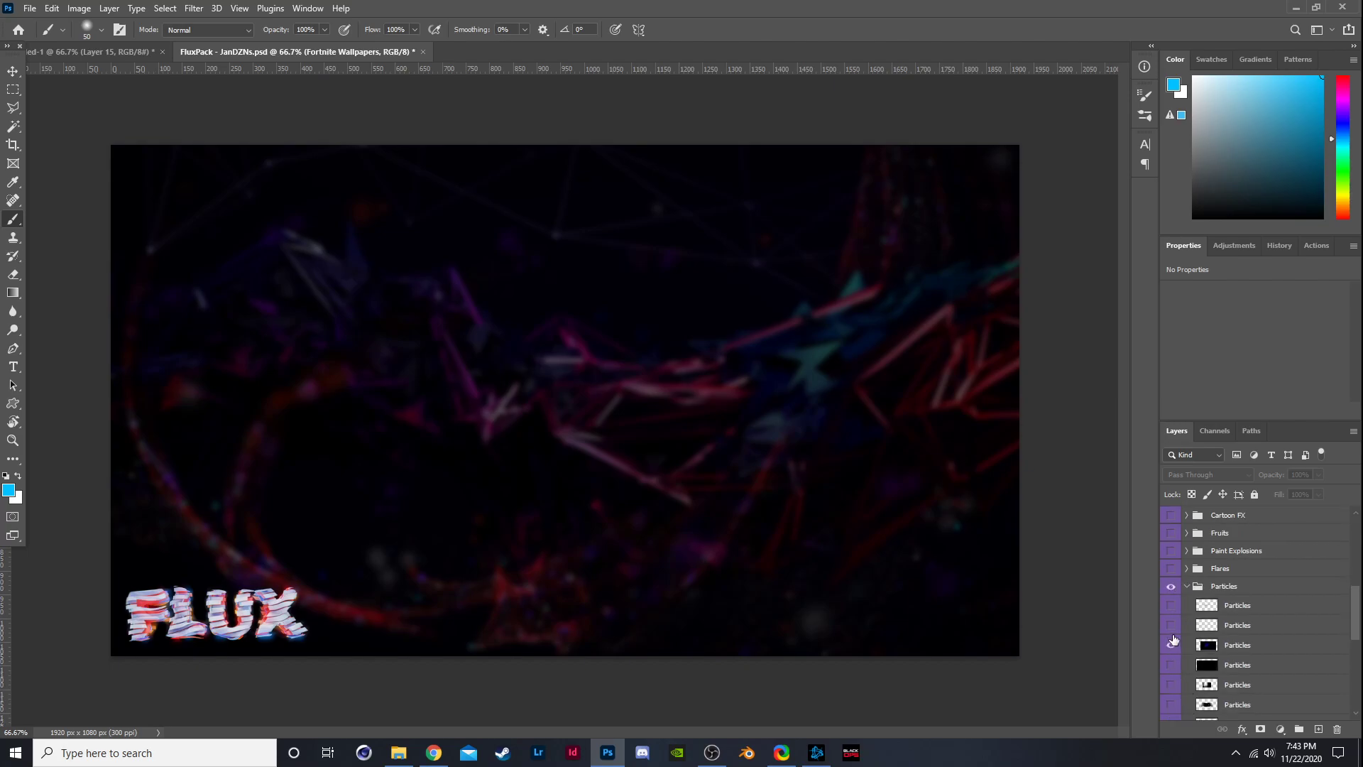
click(1171, 644)
click(1171, 644)
click(1171, 625)
click(1171, 625)
click(1172, 605)
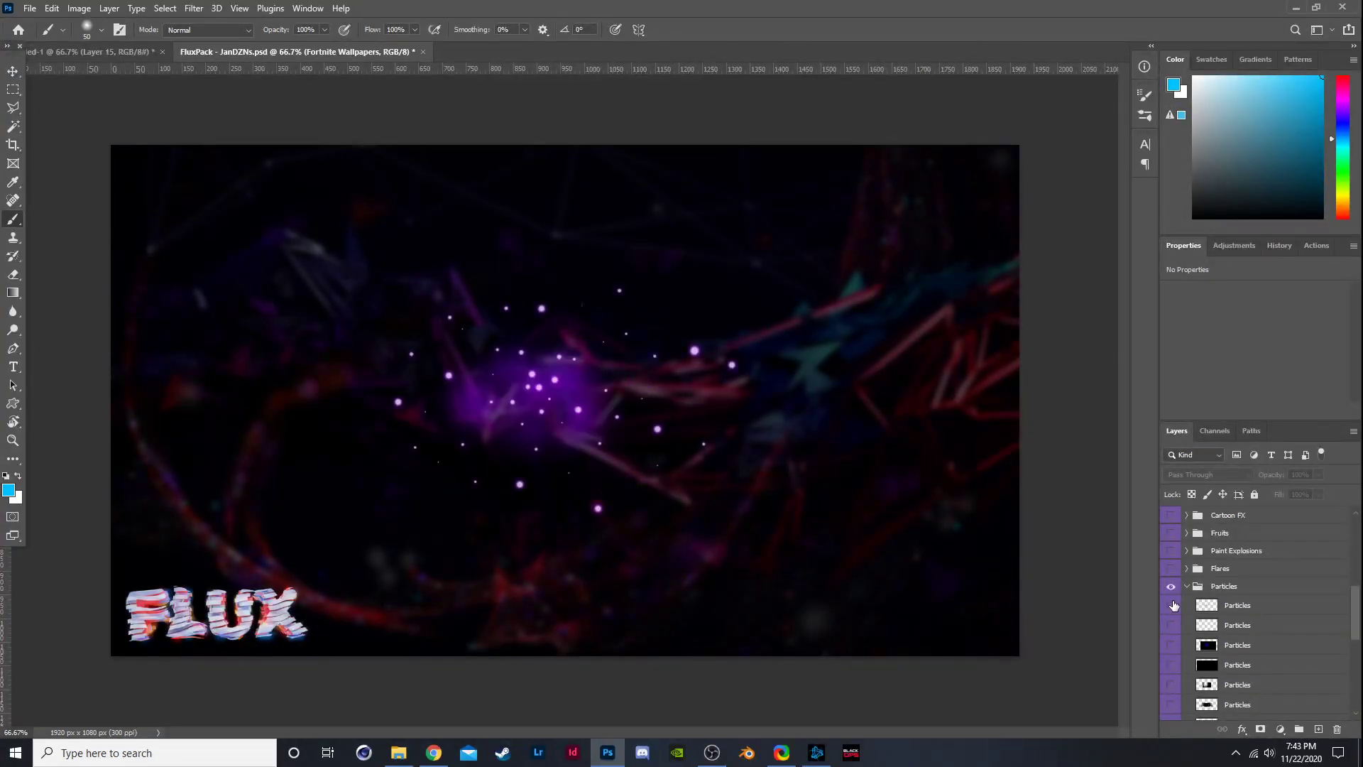
click(1172, 604)
scroll(1181, 579, down, 4)
Show the fine gold particles layer and drag it onto the banner document.
click(1171, 645)
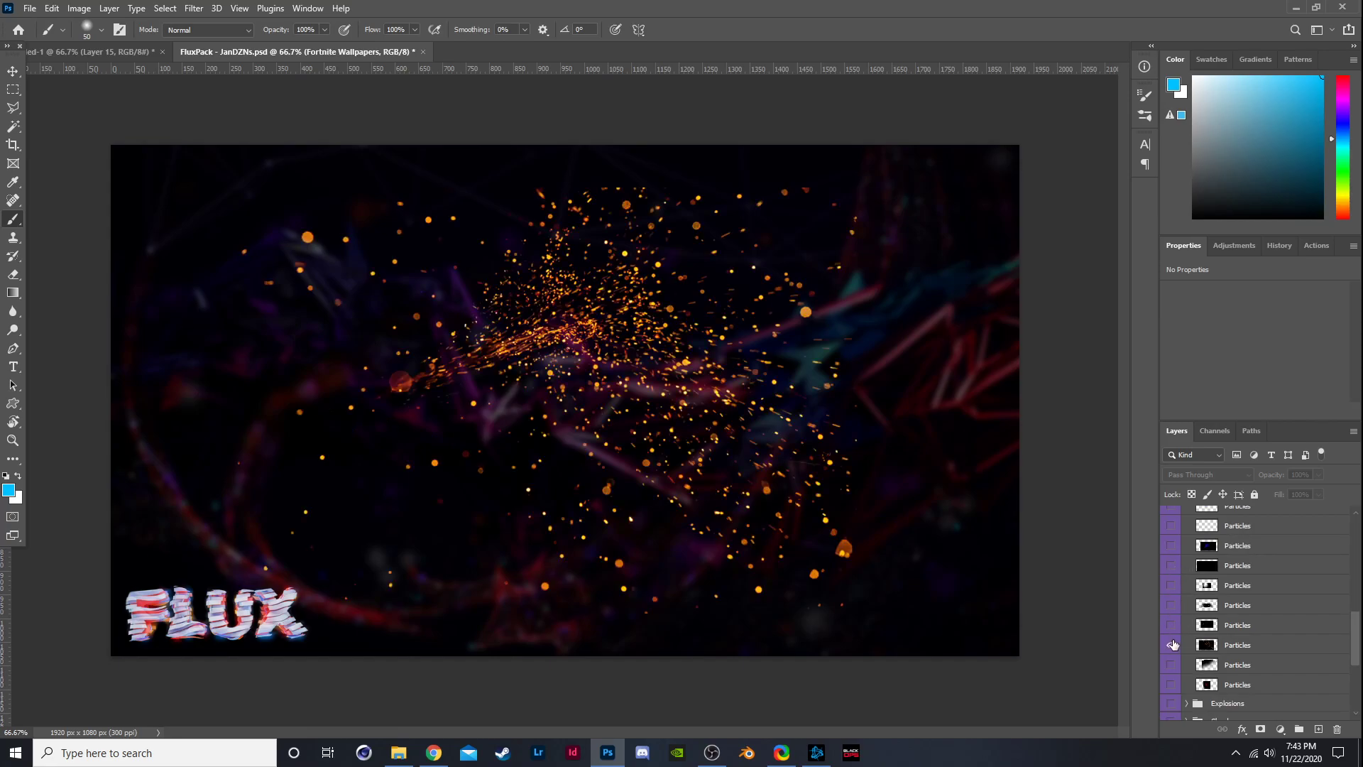
click(1173, 635)
click(1171, 605)
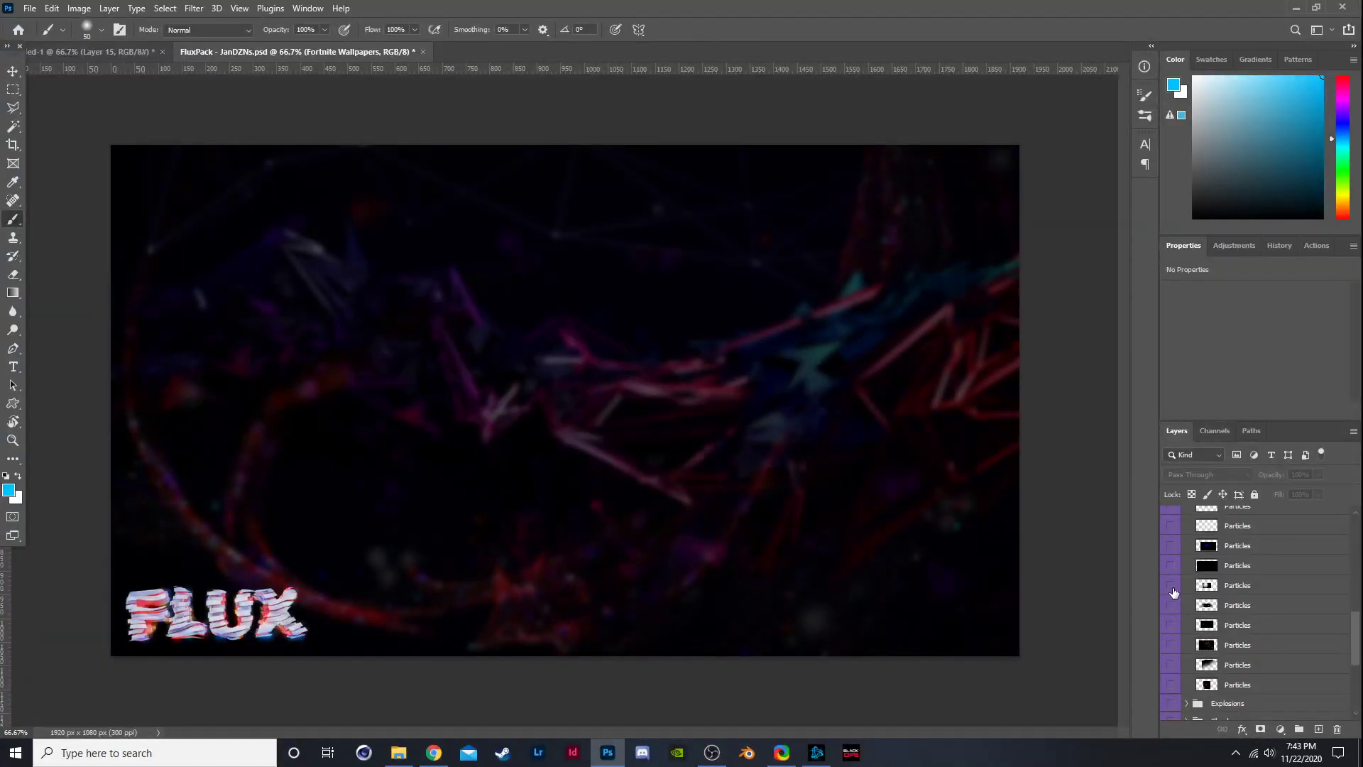
drag(1232, 610, 980, 628)
Rotate the Particles layer about 20° and enlarge it to ~168% over the character's lower right.
key(ctrl+minus)
key(ctrl+minus)
key(ctrl+minus)
key(ctrl+plus)
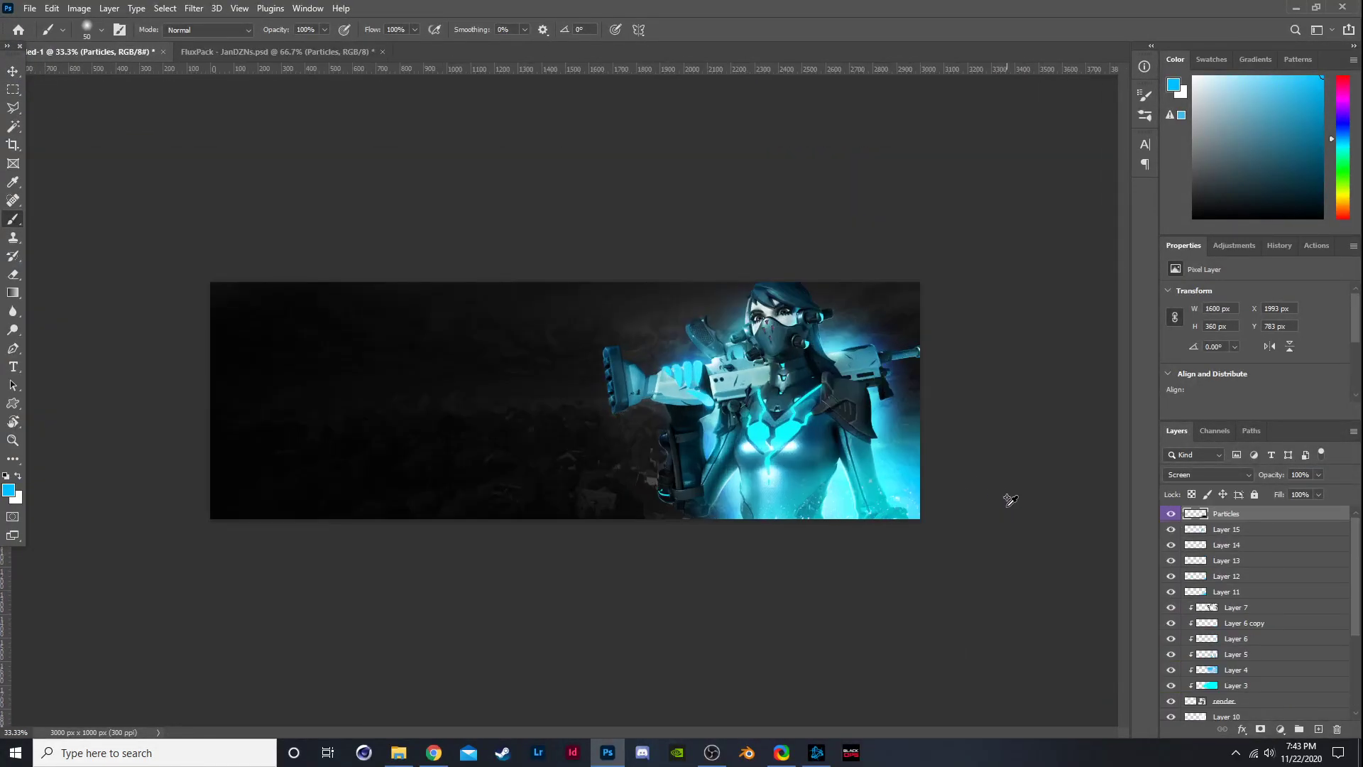
key(ctrl+t)
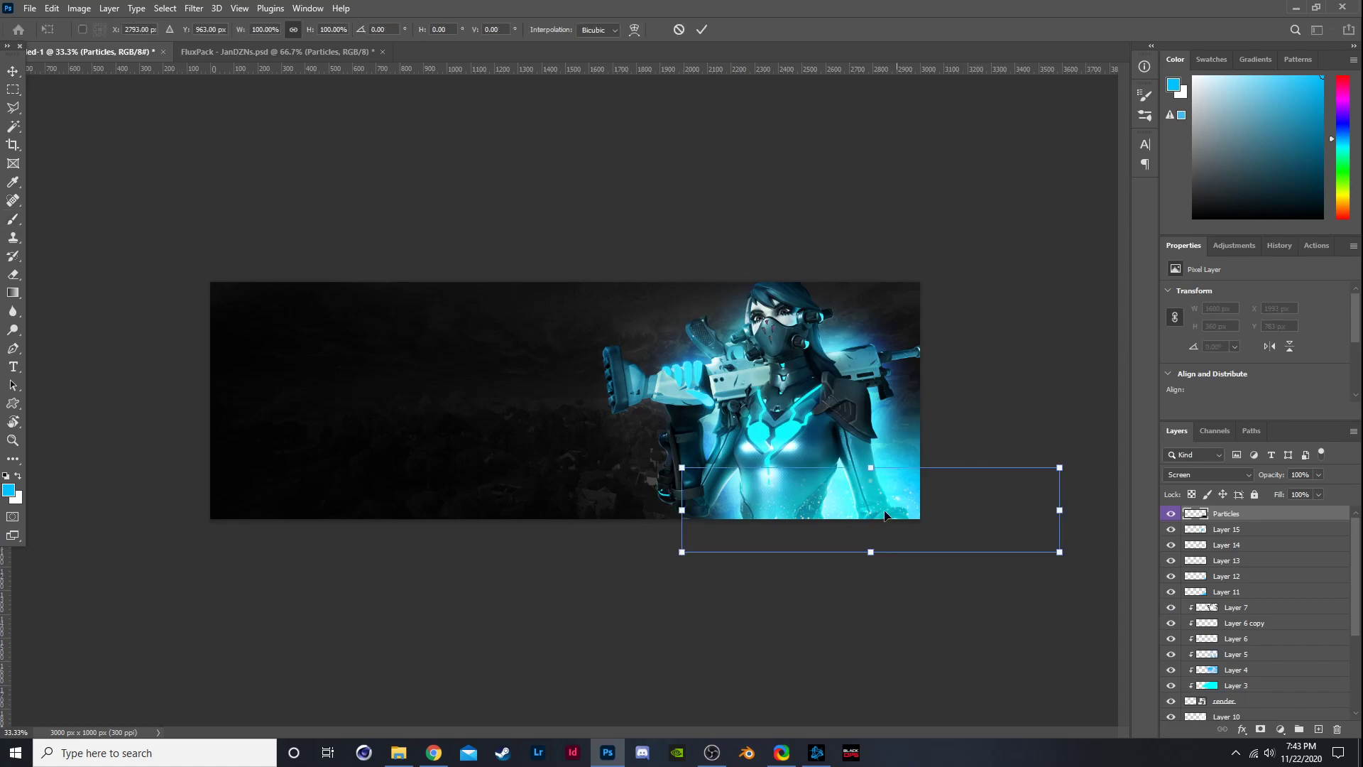
drag(897, 452, 837, 415)
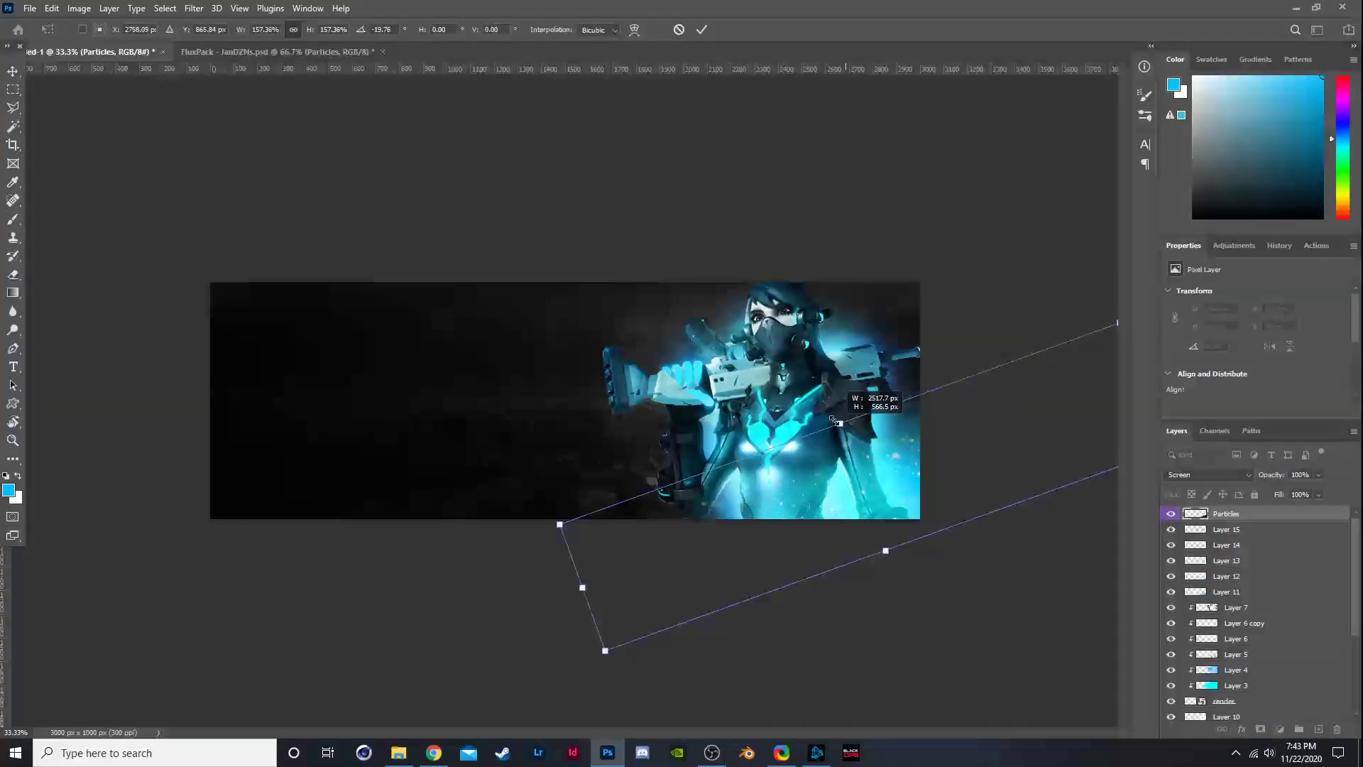
drag(866, 506, 899, 533)
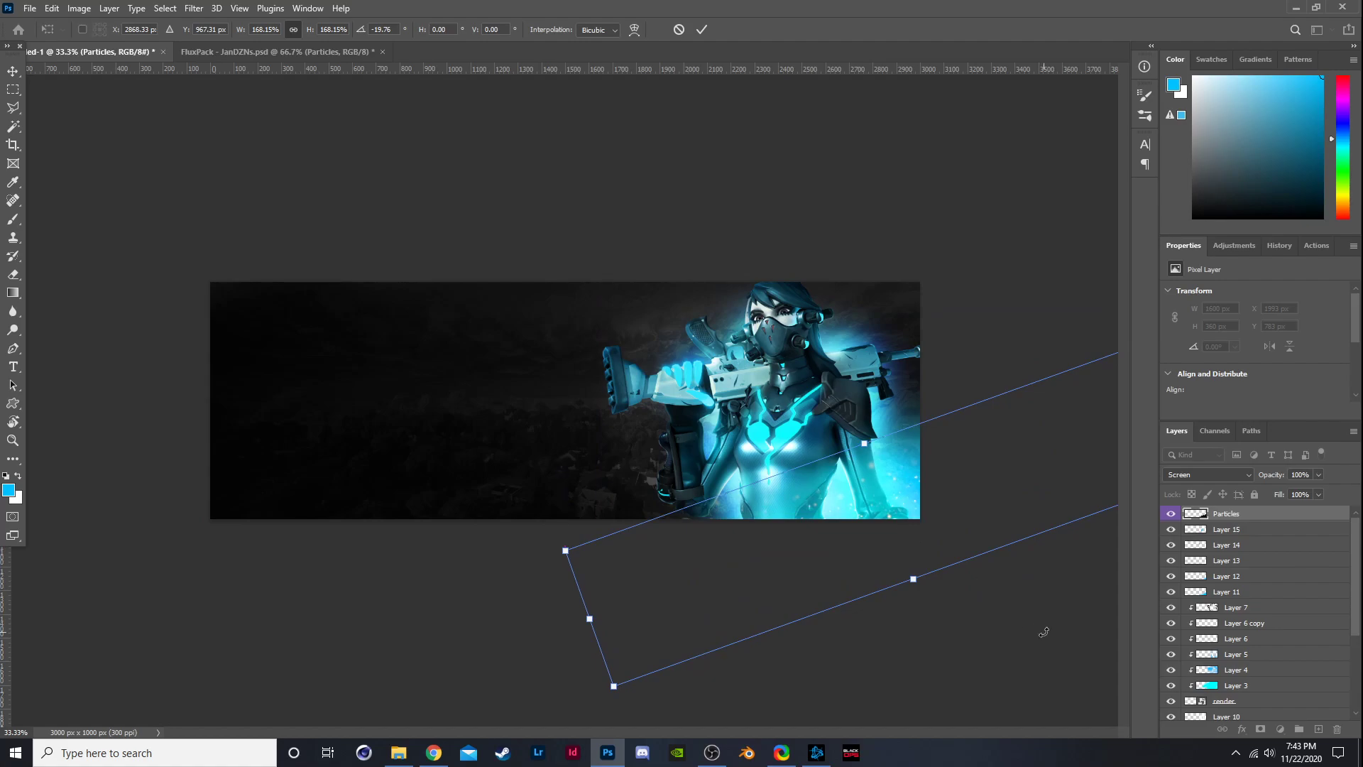
key(Return)
Switch to the Brush tool and zoom in to inspect the placed particles.
key(b)
key(ctrl+plus)
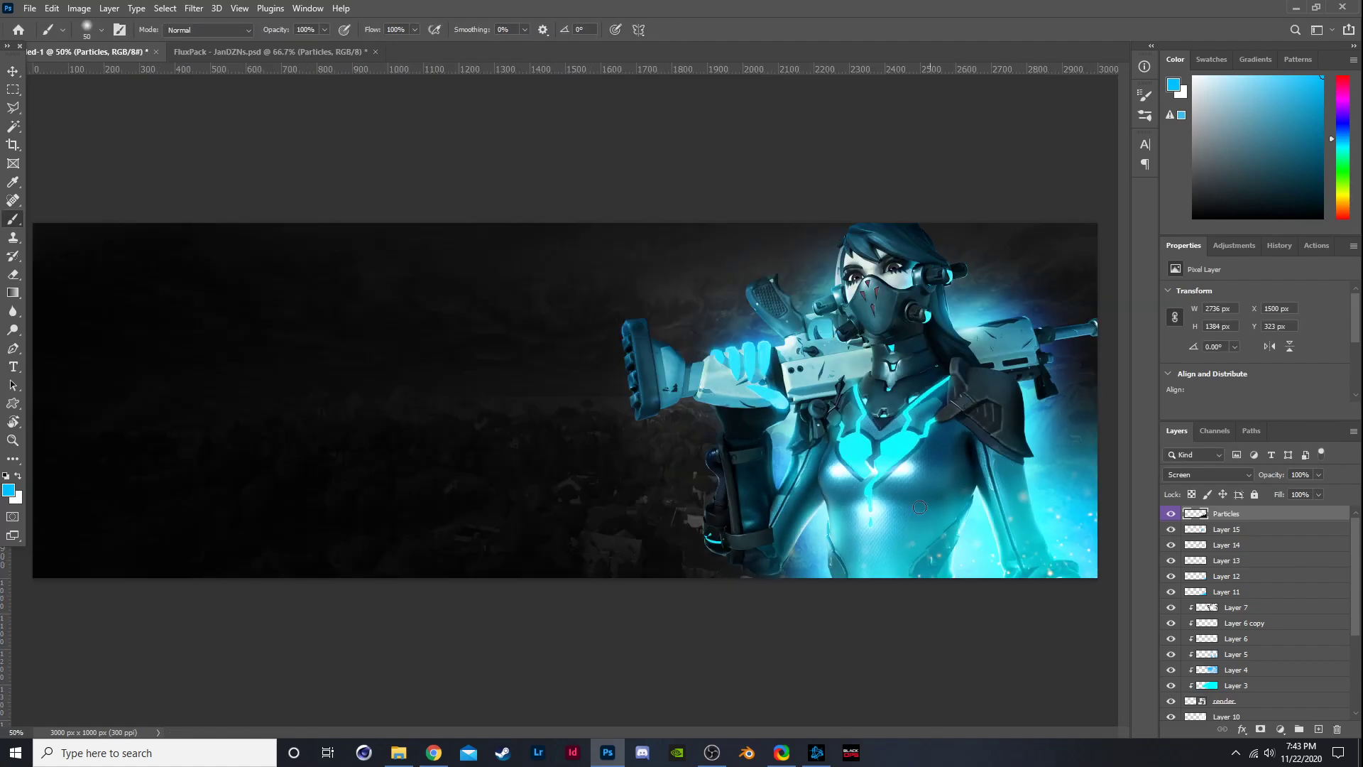
scroll(909, 509, down, 2)
scroll(959, 508, up, 1)
scroll(1030, 506, down, 2)
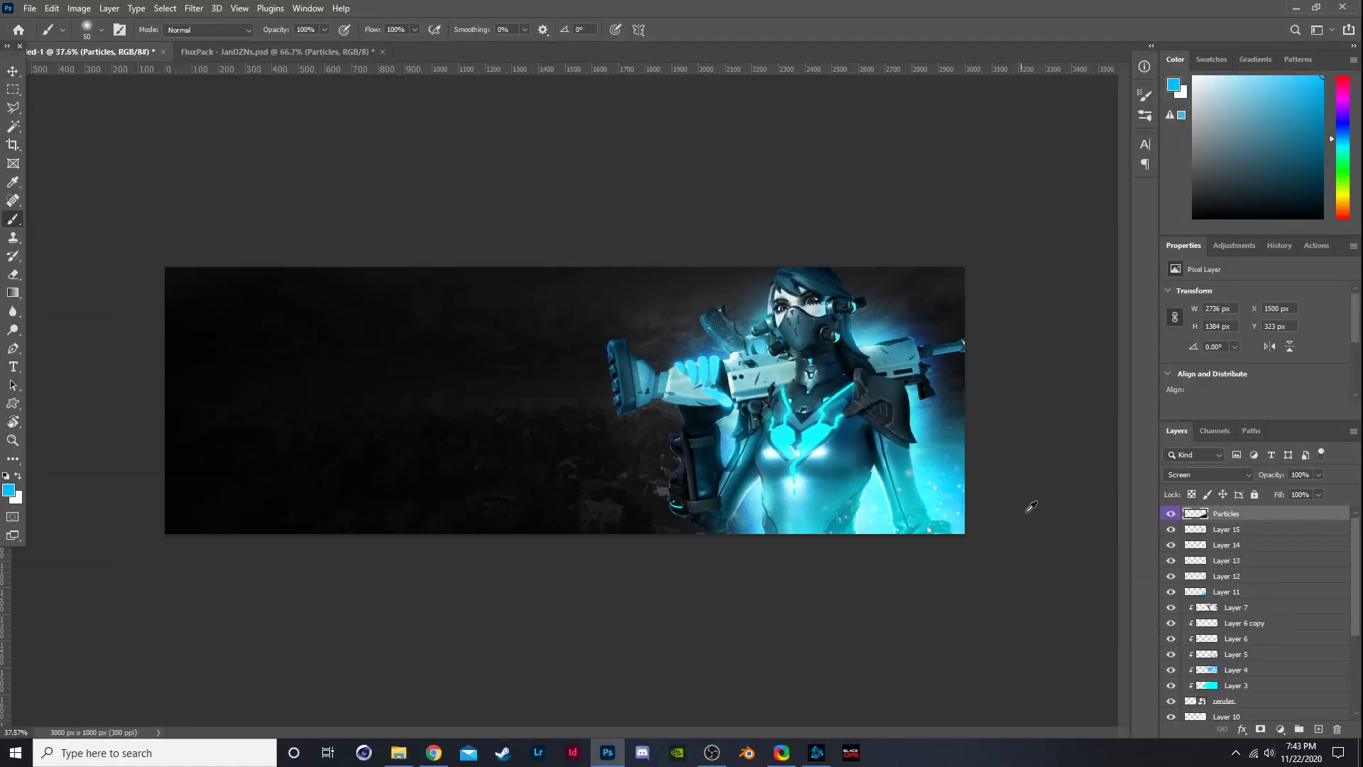
scroll(1111, 421, up, 4)
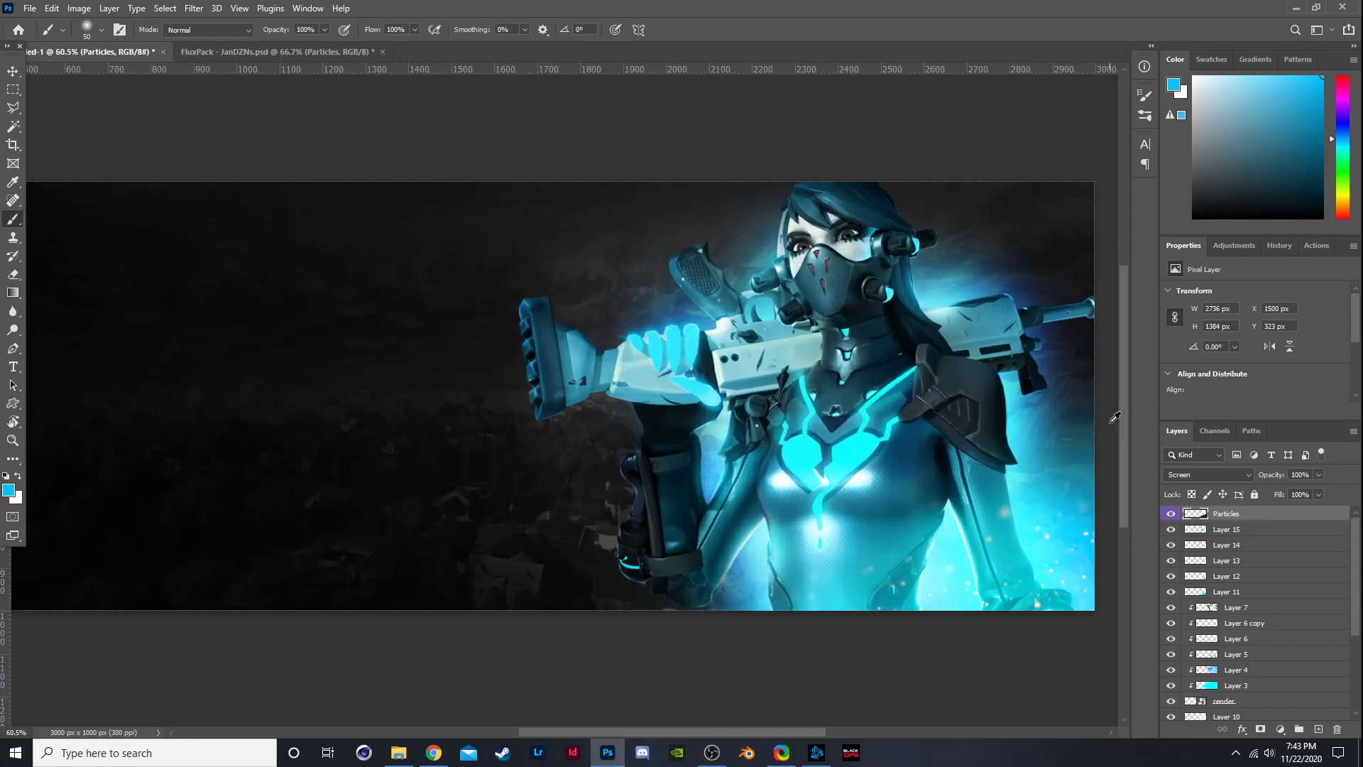
scroll(1114, 417, up, 1)
Add a Hue/Saturation adjustment above Particles and push its Hue to -180.
click(1281, 729)
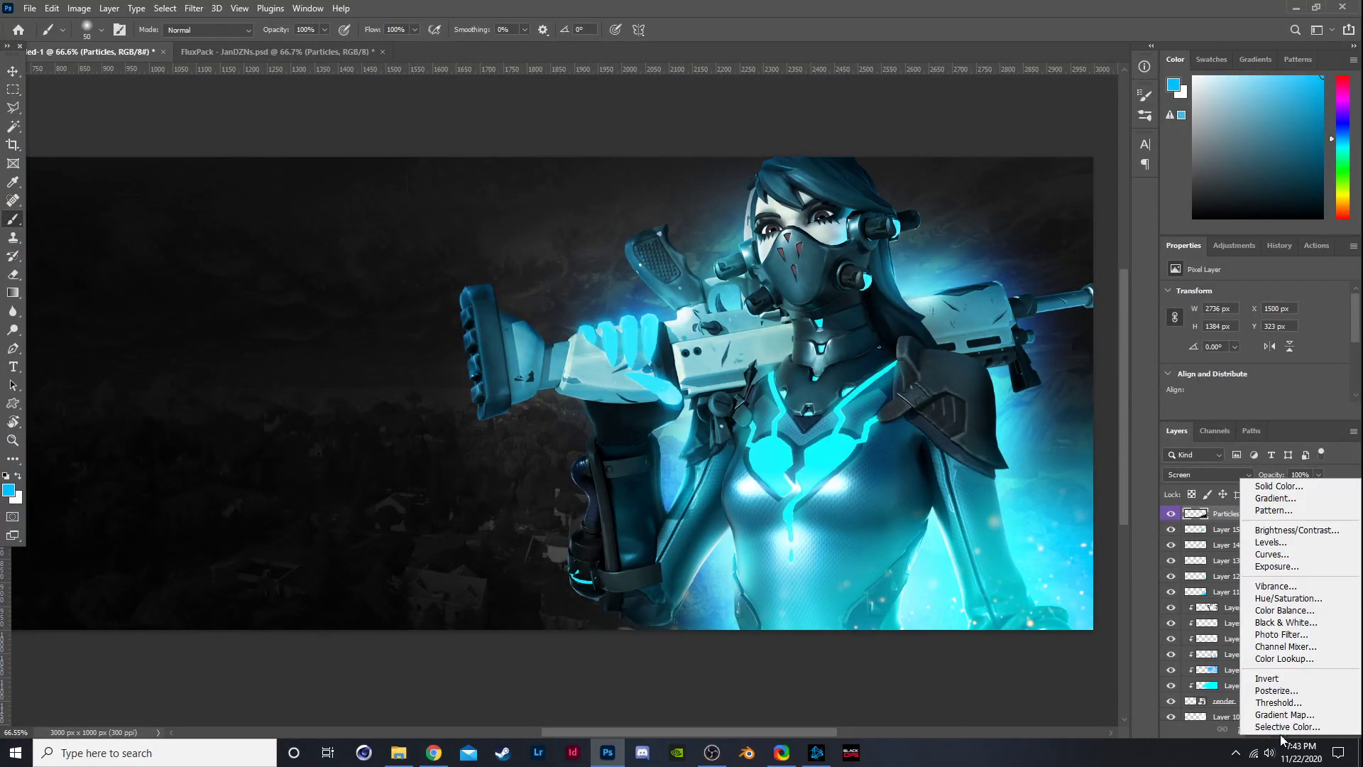
click(1288, 599)
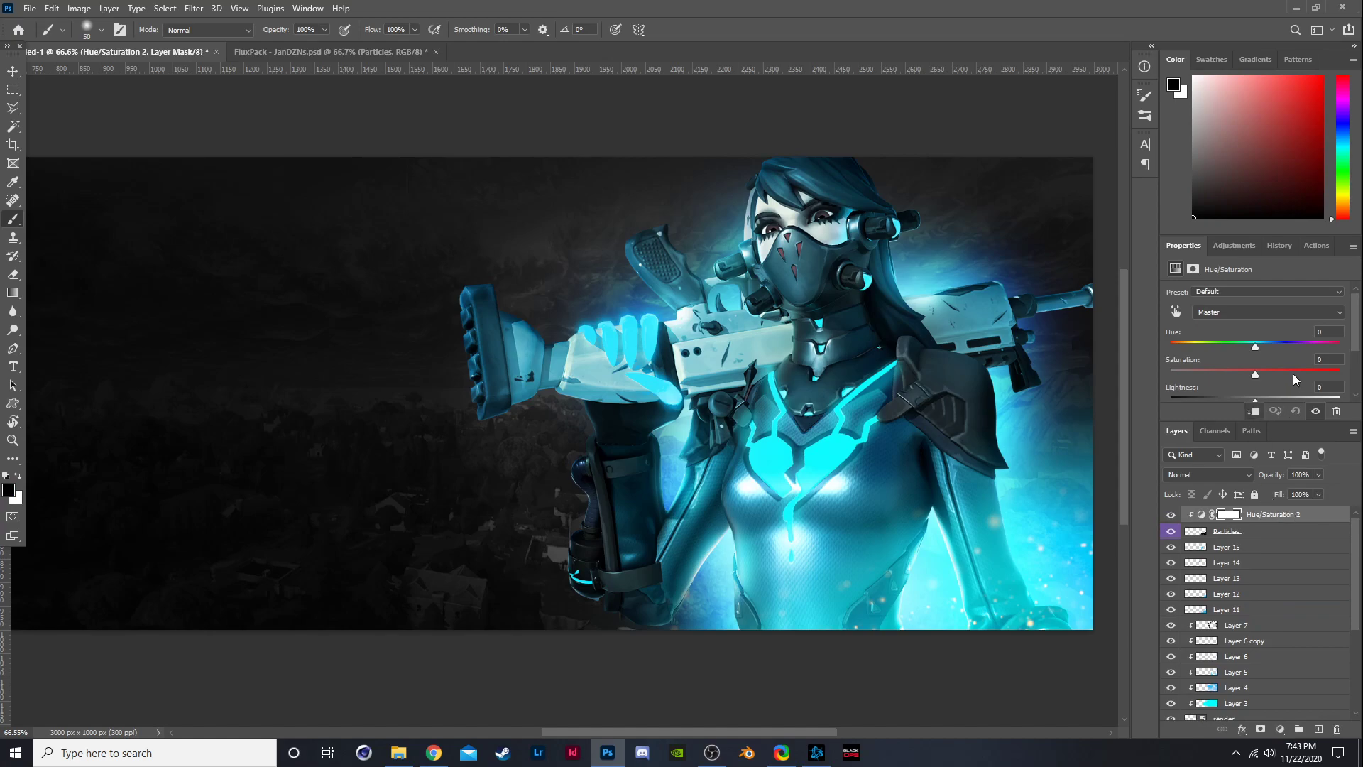
mouse_move(1292, 350)
mouse_down()
mouse_move(1152, 357)
mouse_move(1296, 347)
mouse_up()
drag(1263, 396, 1287, 399)
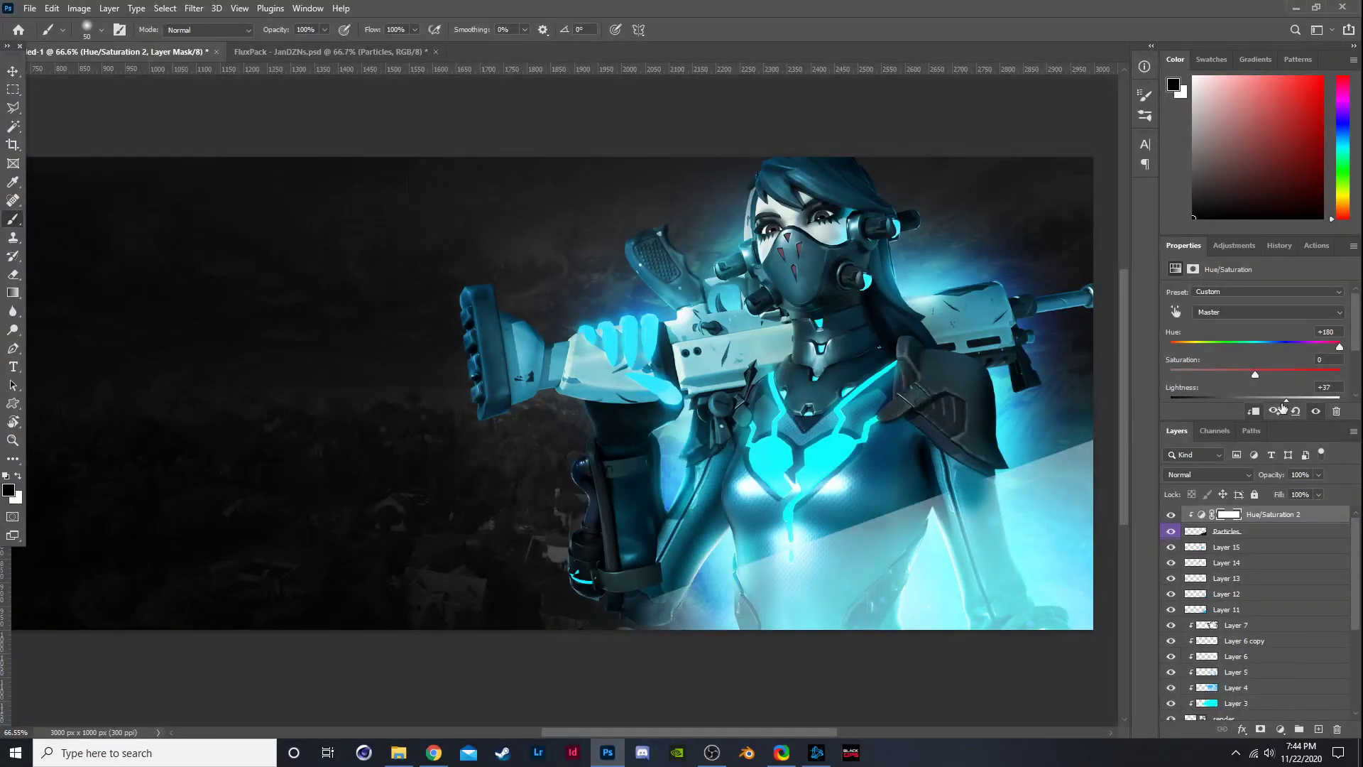
click(1254, 399)
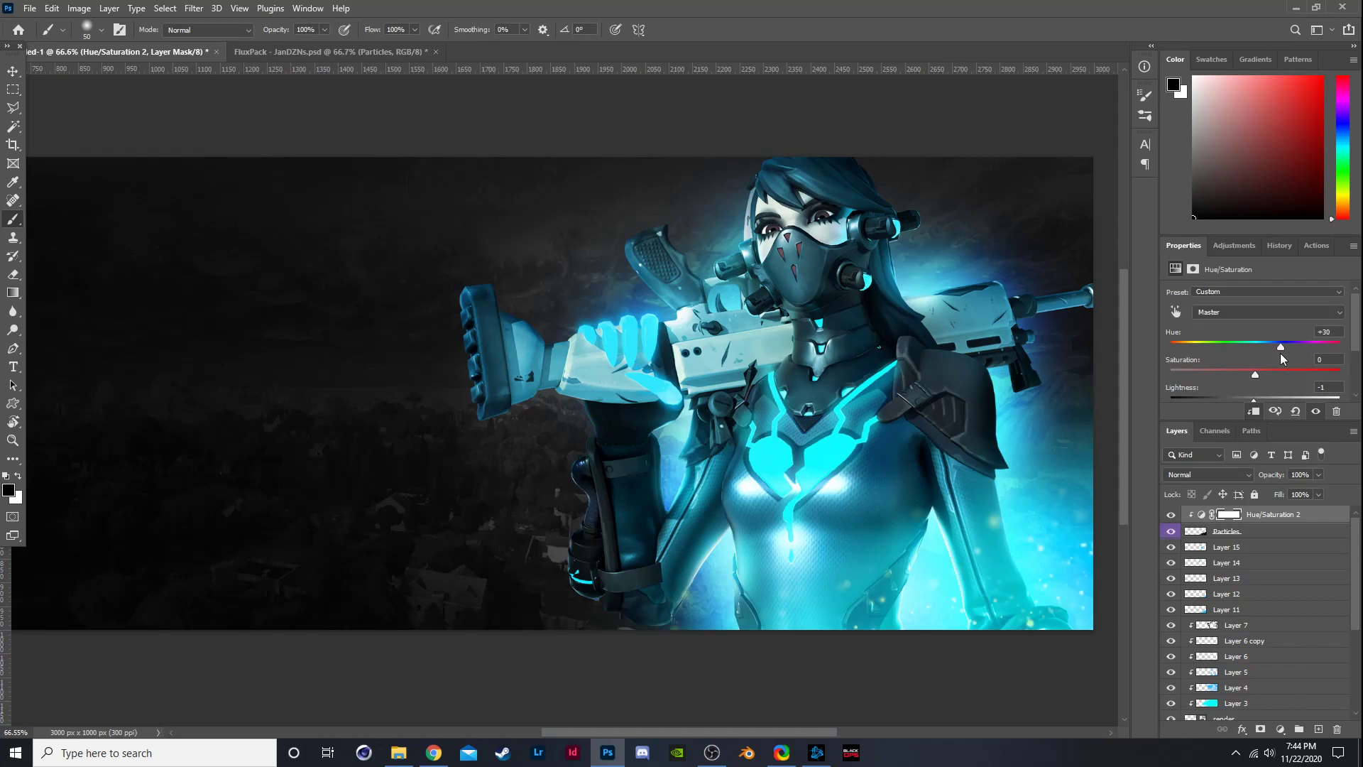
drag(1249, 352, 1051, 360)
Blend the Particles layer in Linear Dodge (Add) and reset the adjustment's Lightness to 0.
click(1212, 534)
click(1194, 473)
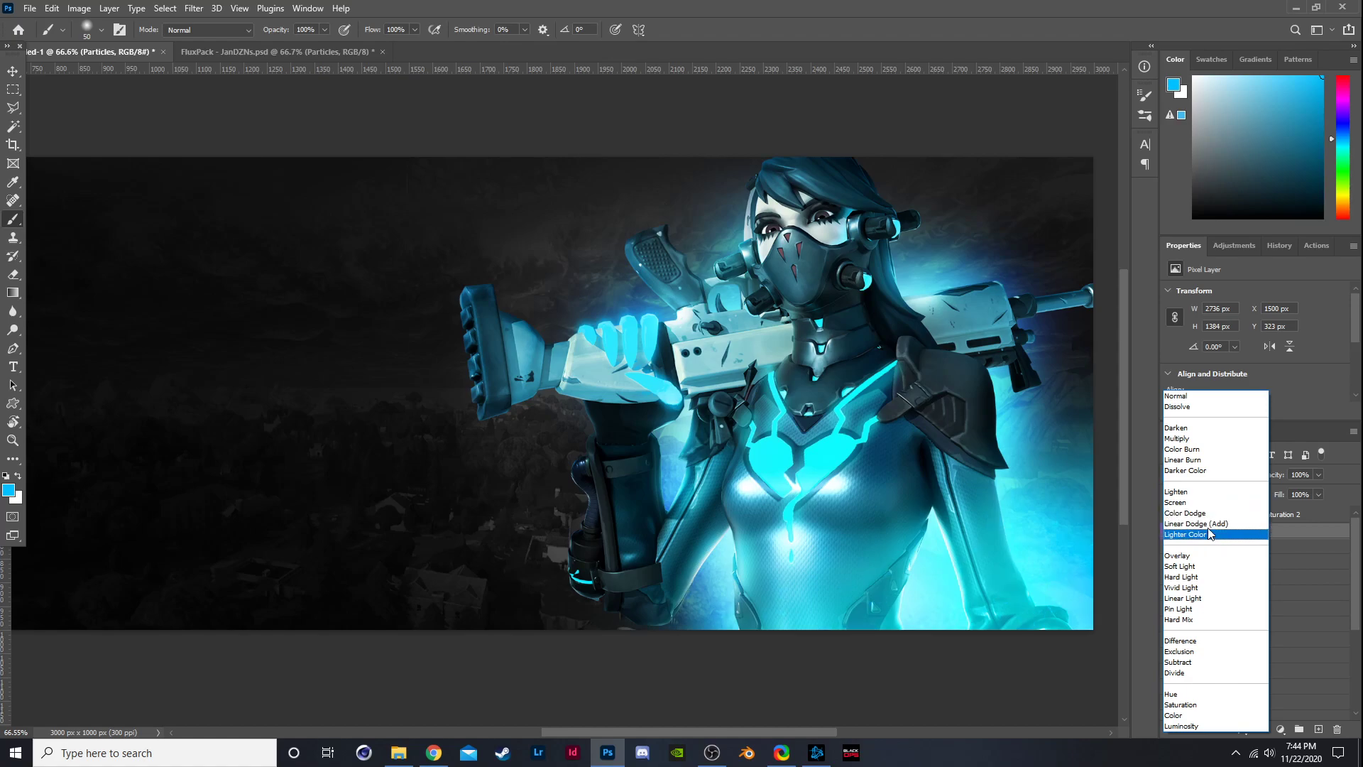
click(1232, 524)
click(1232, 518)
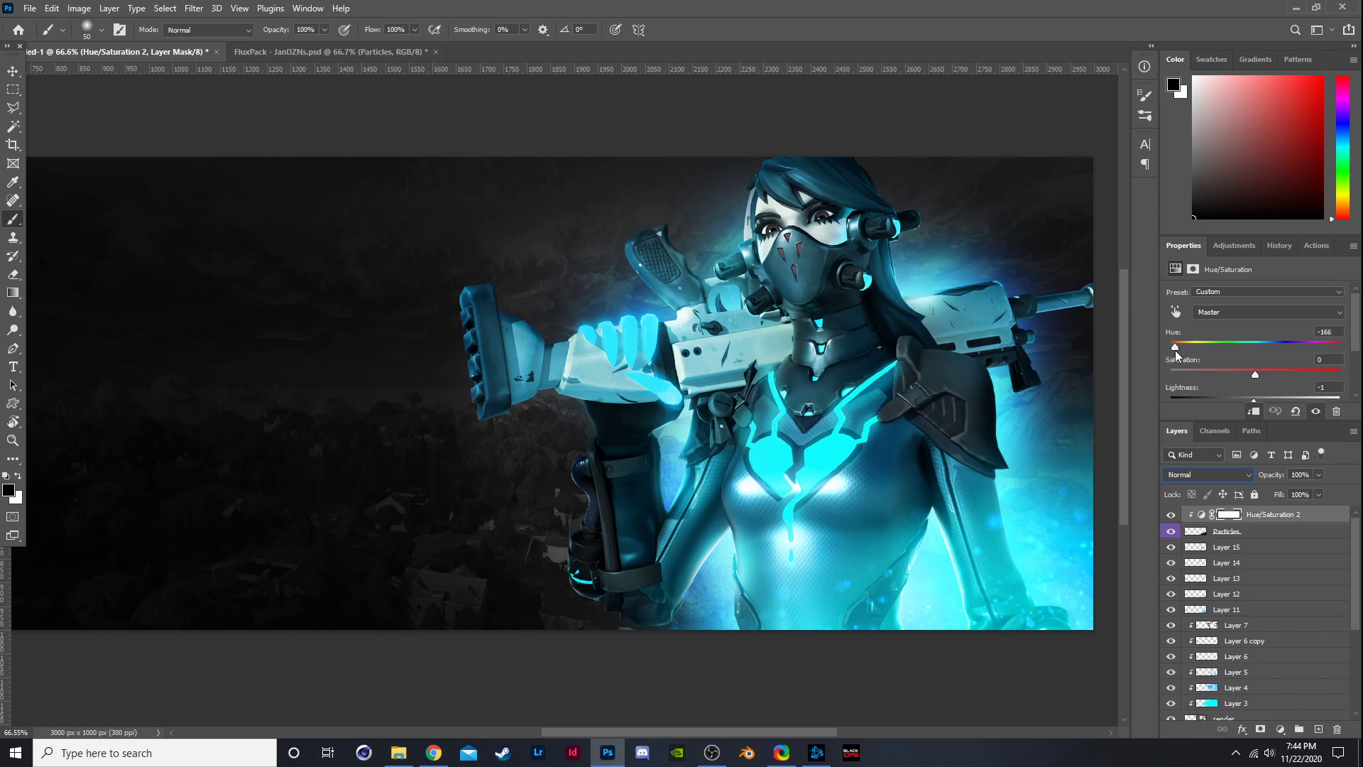
drag(1253, 399, 1247, 398)
click(1322, 387)
text(0)
click(1235, 531)
scroll(994, 541, down, 2)
Duplicate the Particles and Hue/Saturation 2 layers and move the copies lower in the stack.
scroll(986, 419, up, 1)
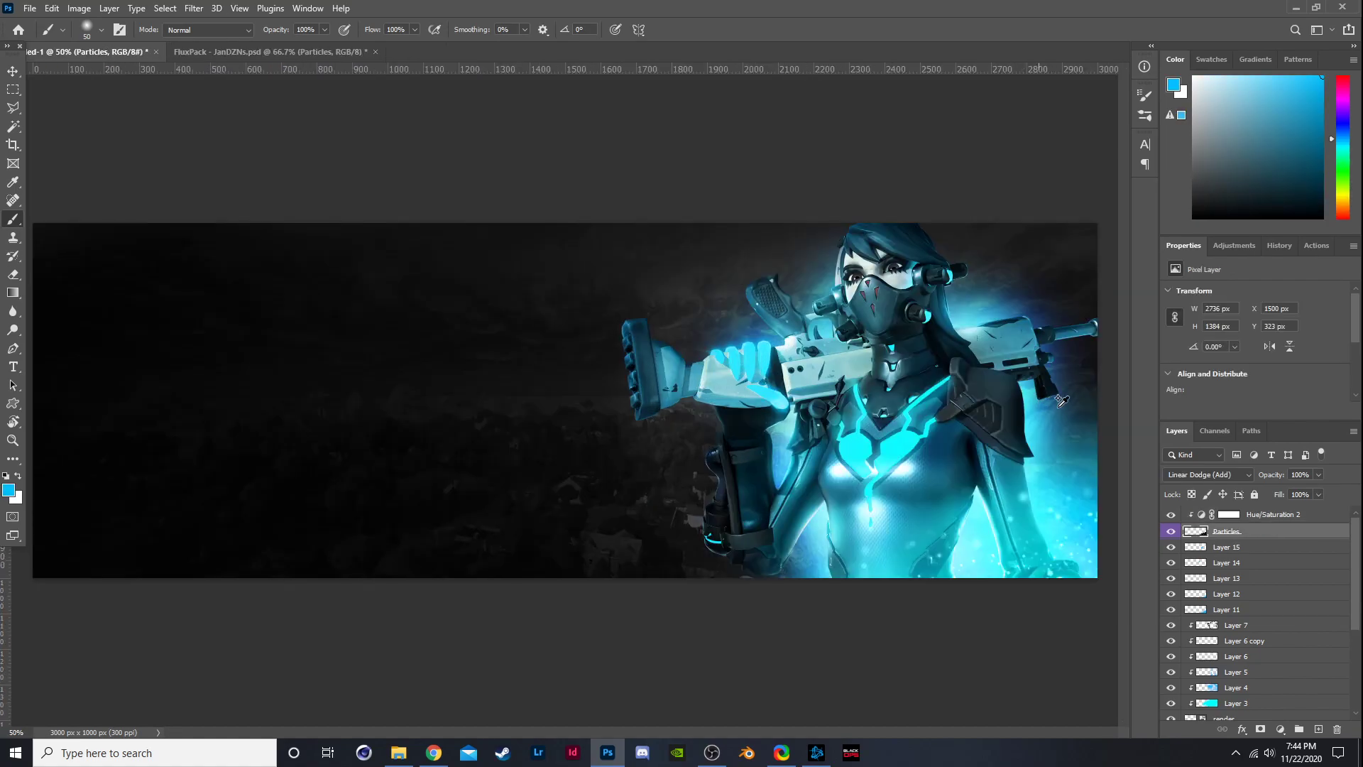
shift+click(1254, 520)
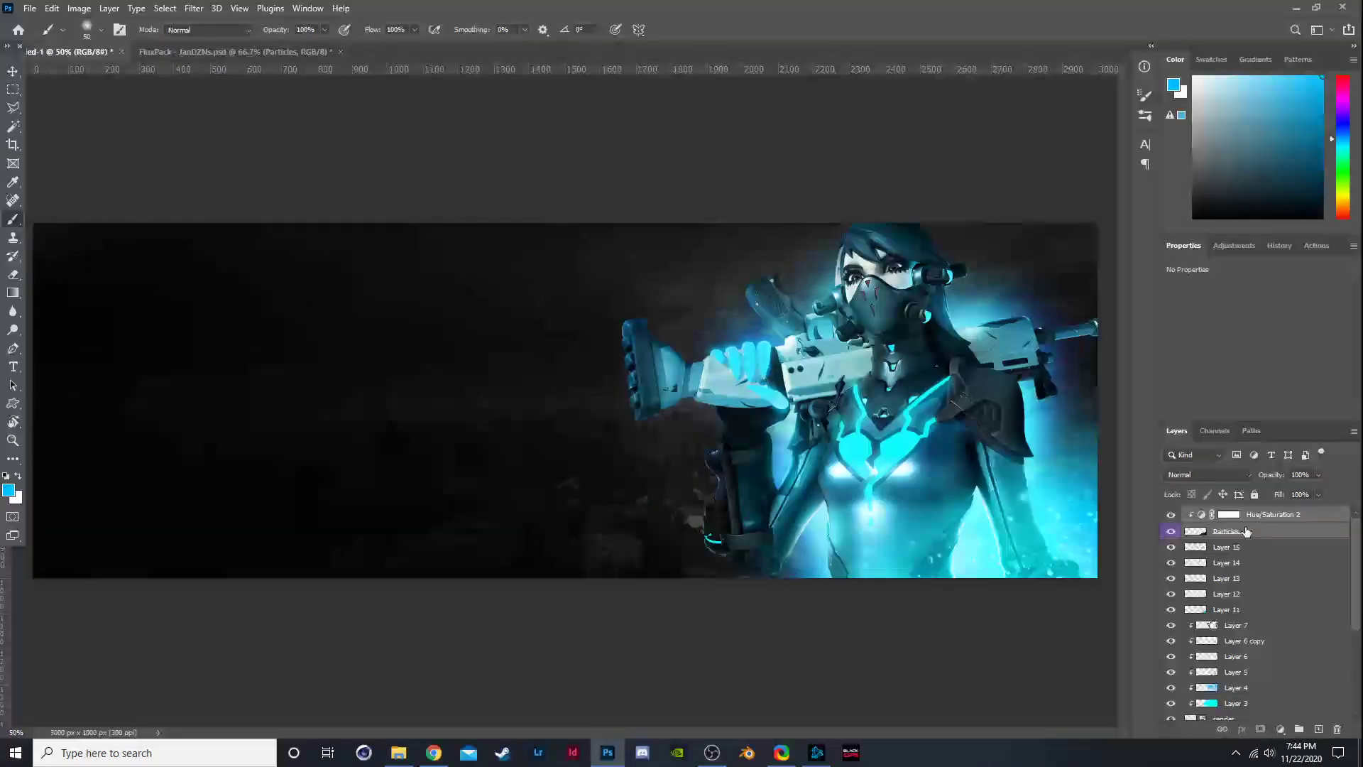
key(ctrl+j)
drag(1247, 531, 1330, 680)
Scale the particles copy to about 85% and place it beside the character.
key(ctrl+t)
drag(1022, 528, 757, 381)
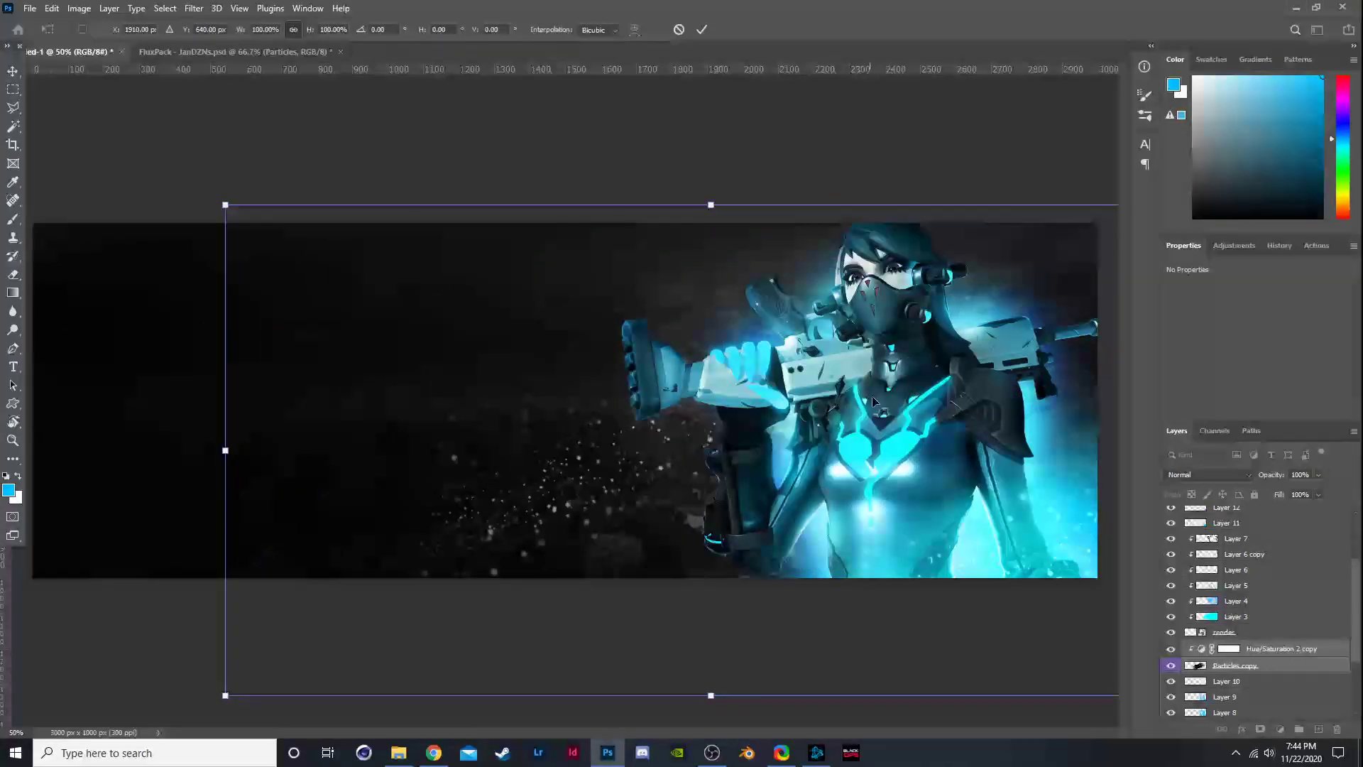
drag(225, 456, 565, 448)
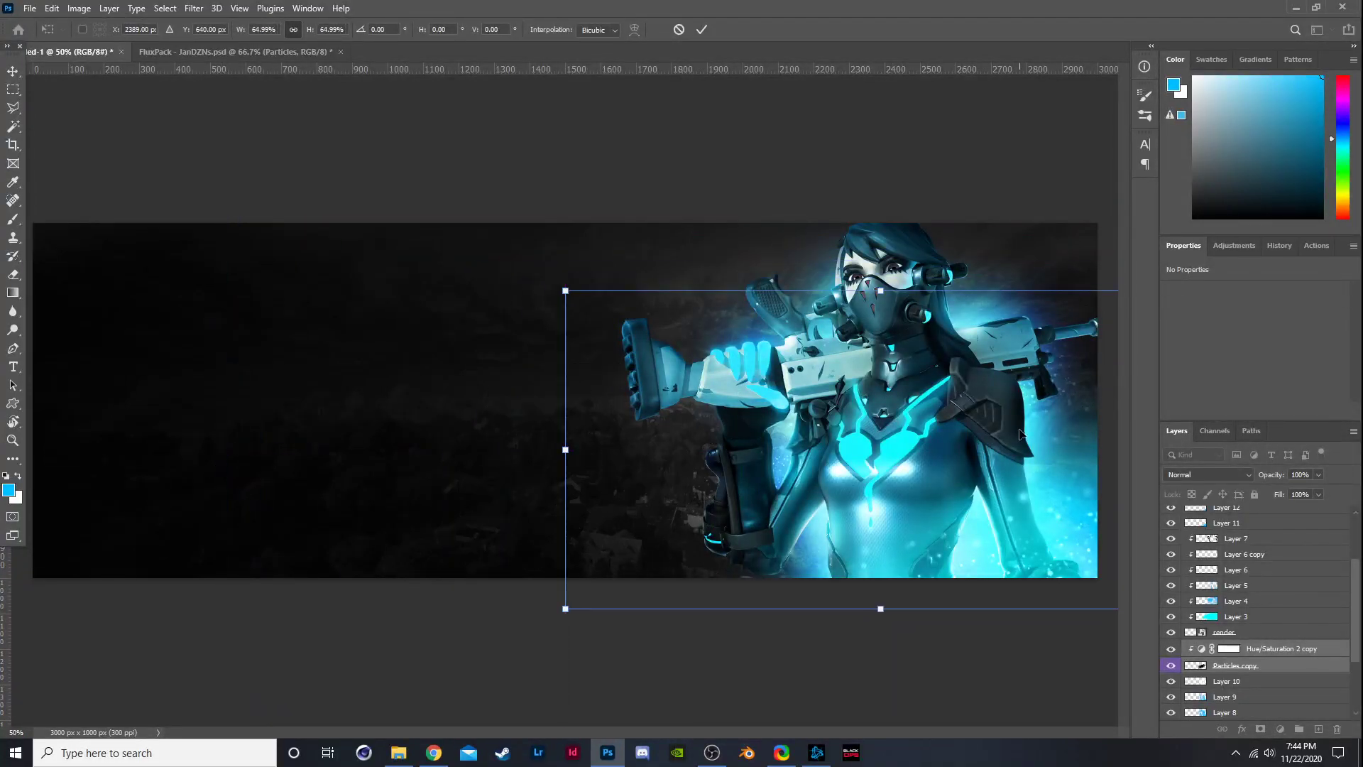
drag(1025, 445, 1061, 383)
mouse_move(932, 499)
mouse_down()
mouse_move(887, 503)
mouse_move(944, 497)
mouse_move(892, 483)
mouse_move(899, 473)
mouse_up()
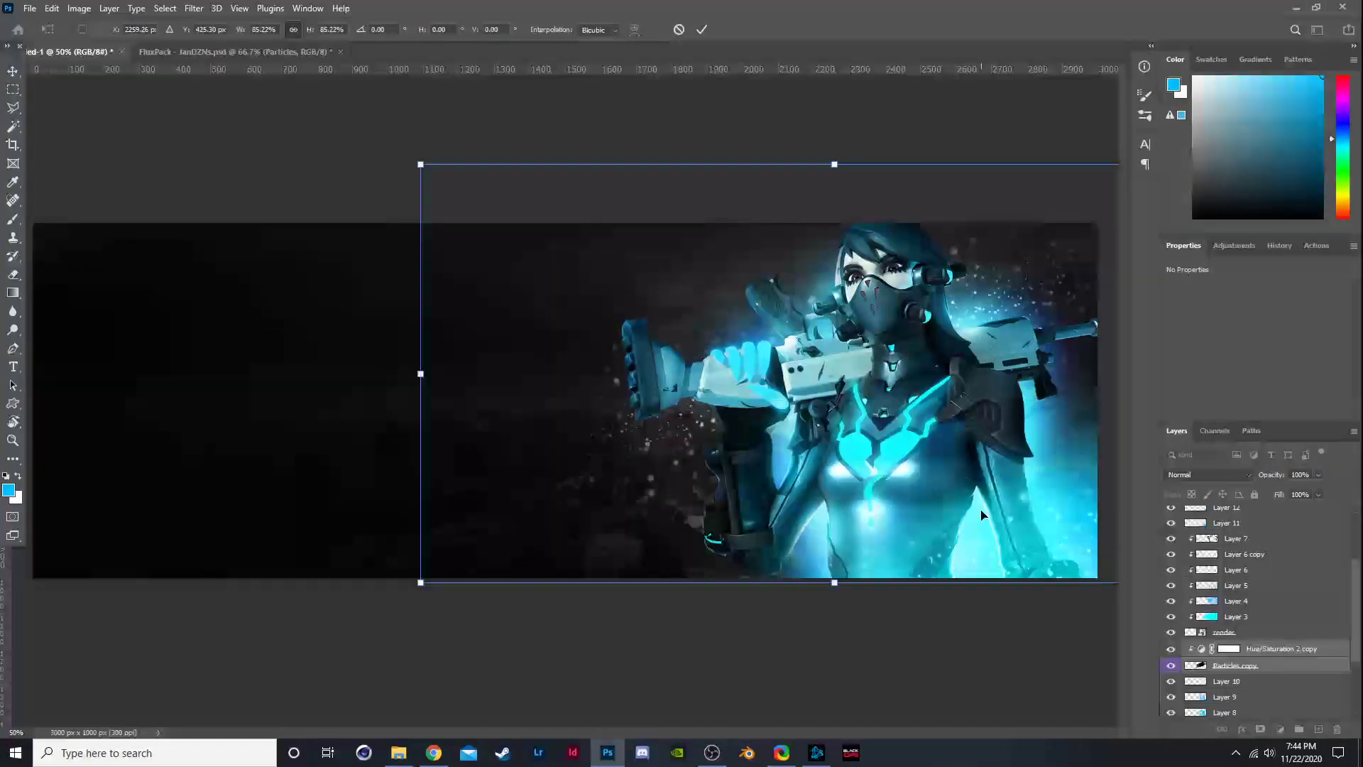
key(Return)
key(b)
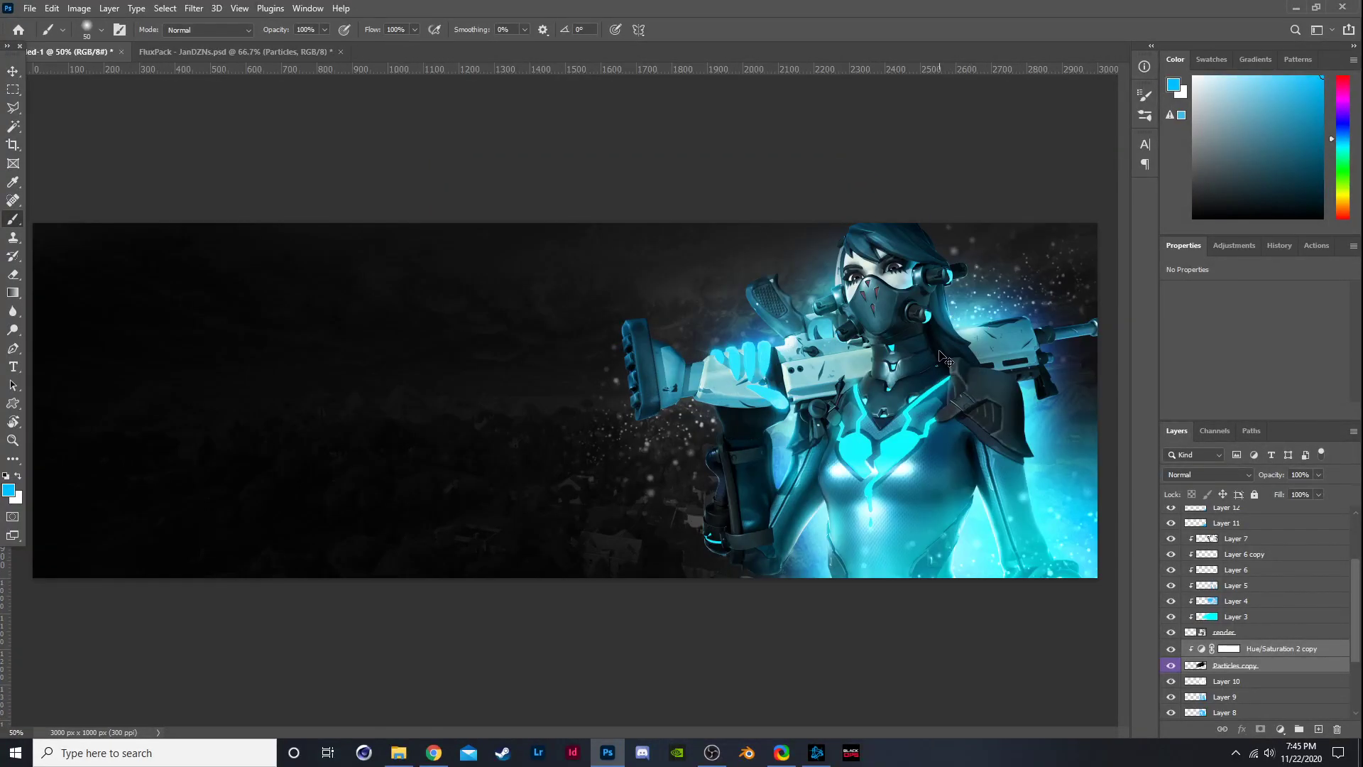
Rotate the particles copy about 14.6°, then select the copy layer with the Eraser tool.
key(ctrl+t)
drag(869, 148, 939, 131)
drag(1012, 404, 1033, 382)
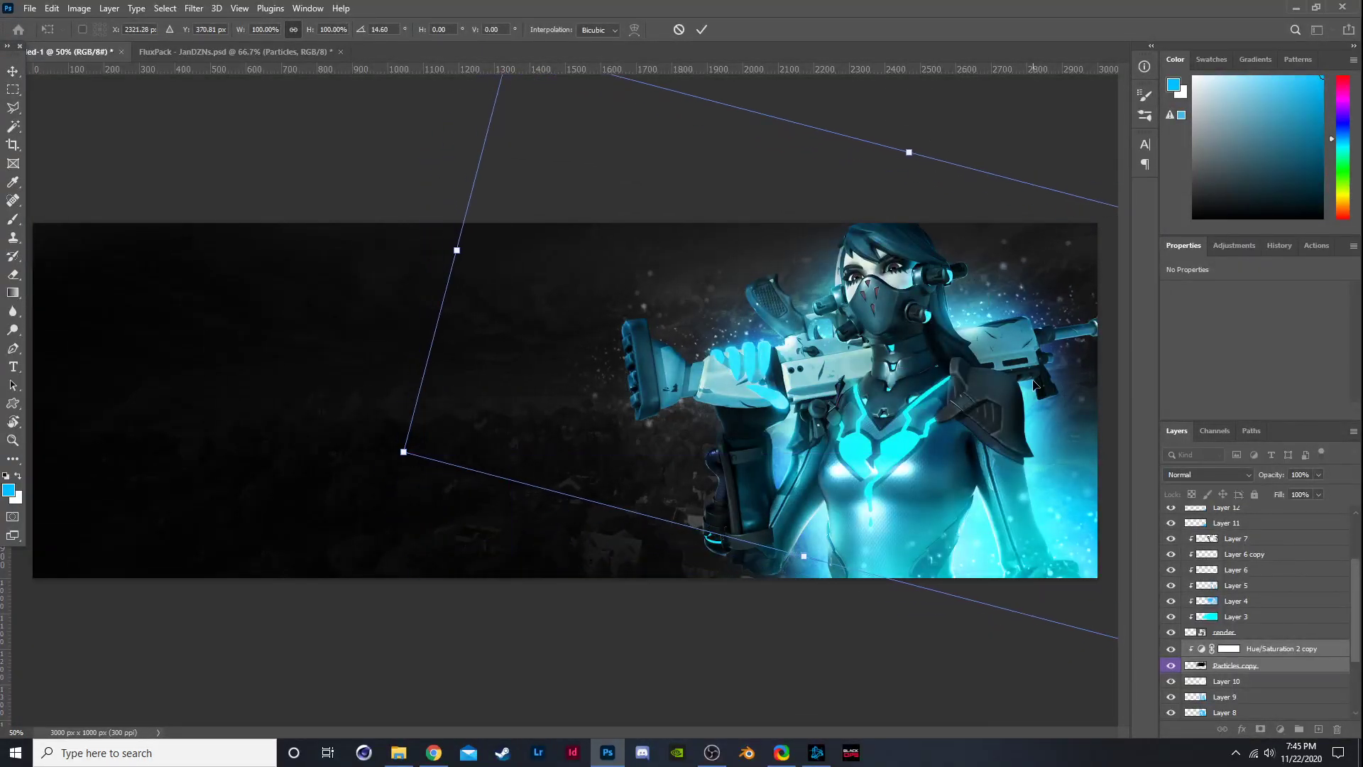
key(Return)
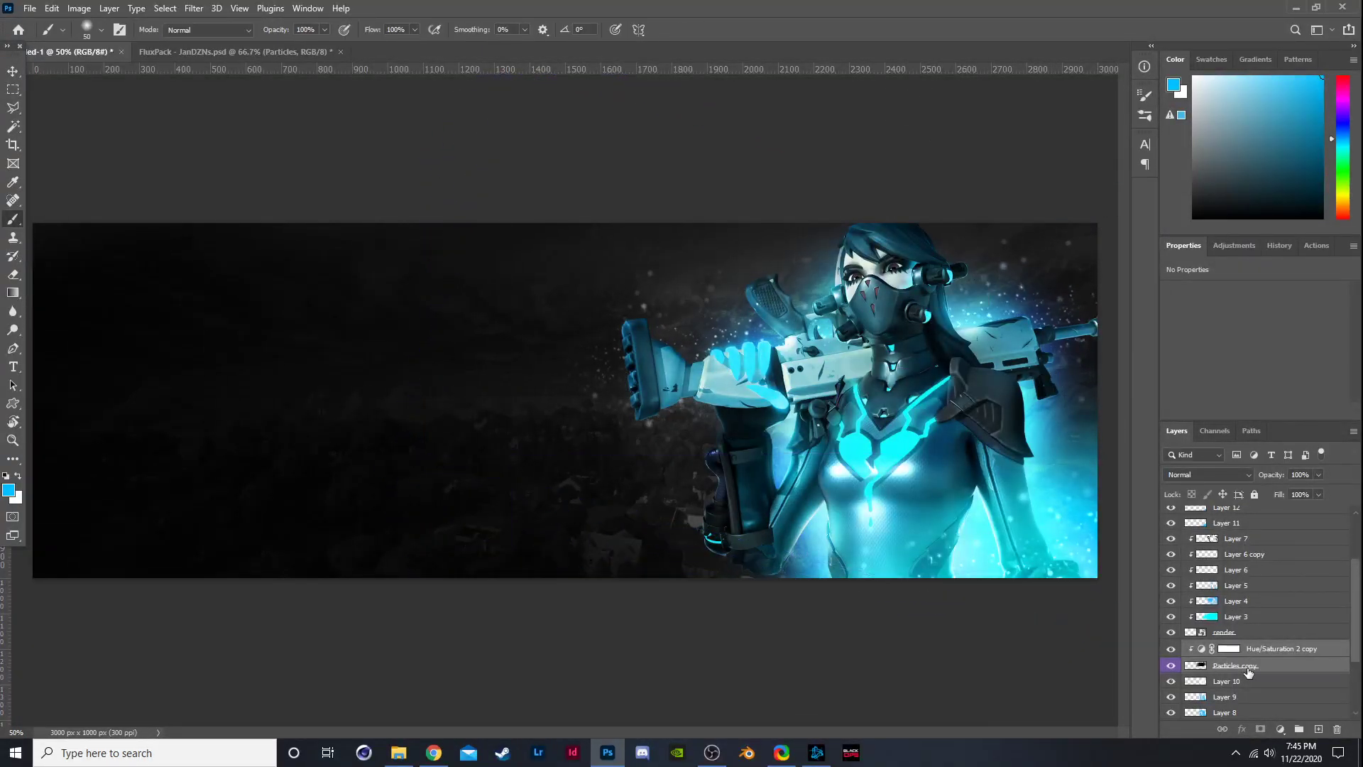
click(1248, 672)
key(e)
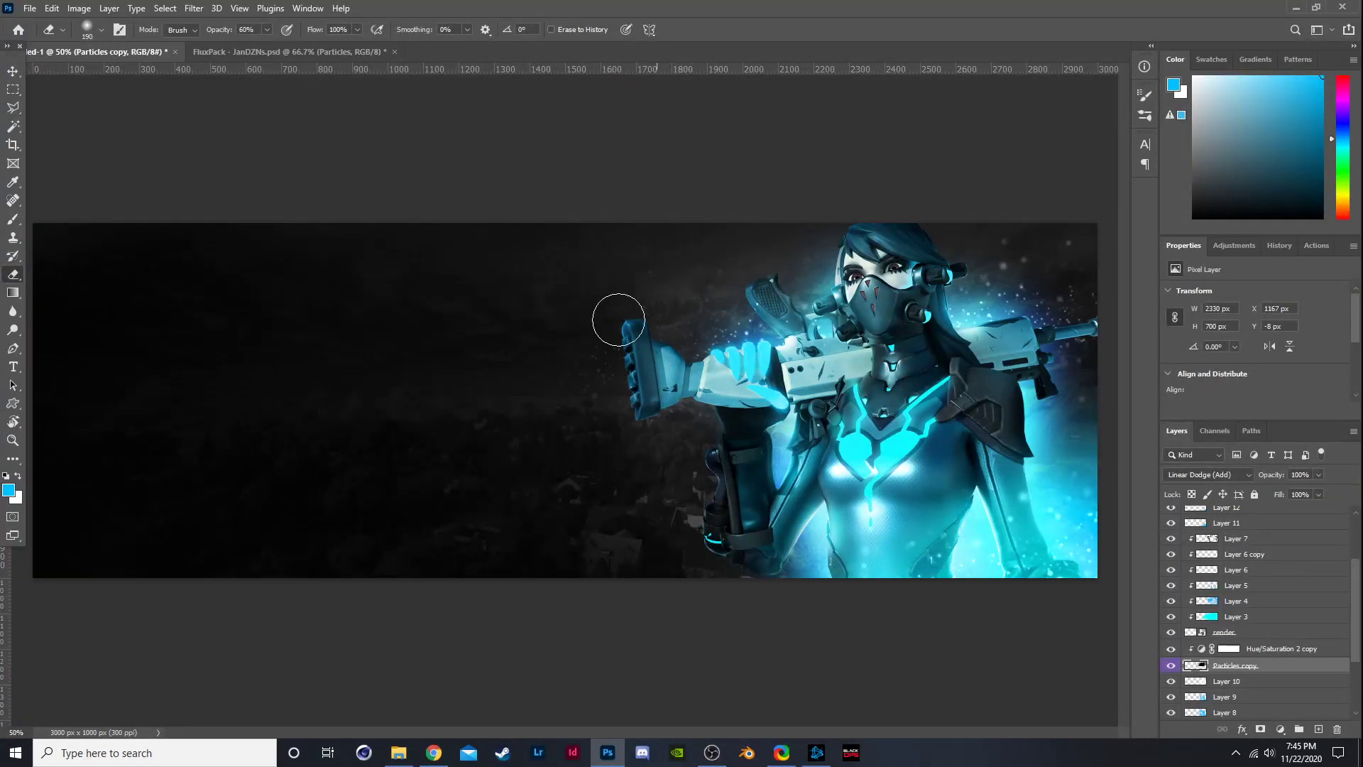
key(ctrl+minus)
key(ctrl+minus)
key(ctrl+minus)
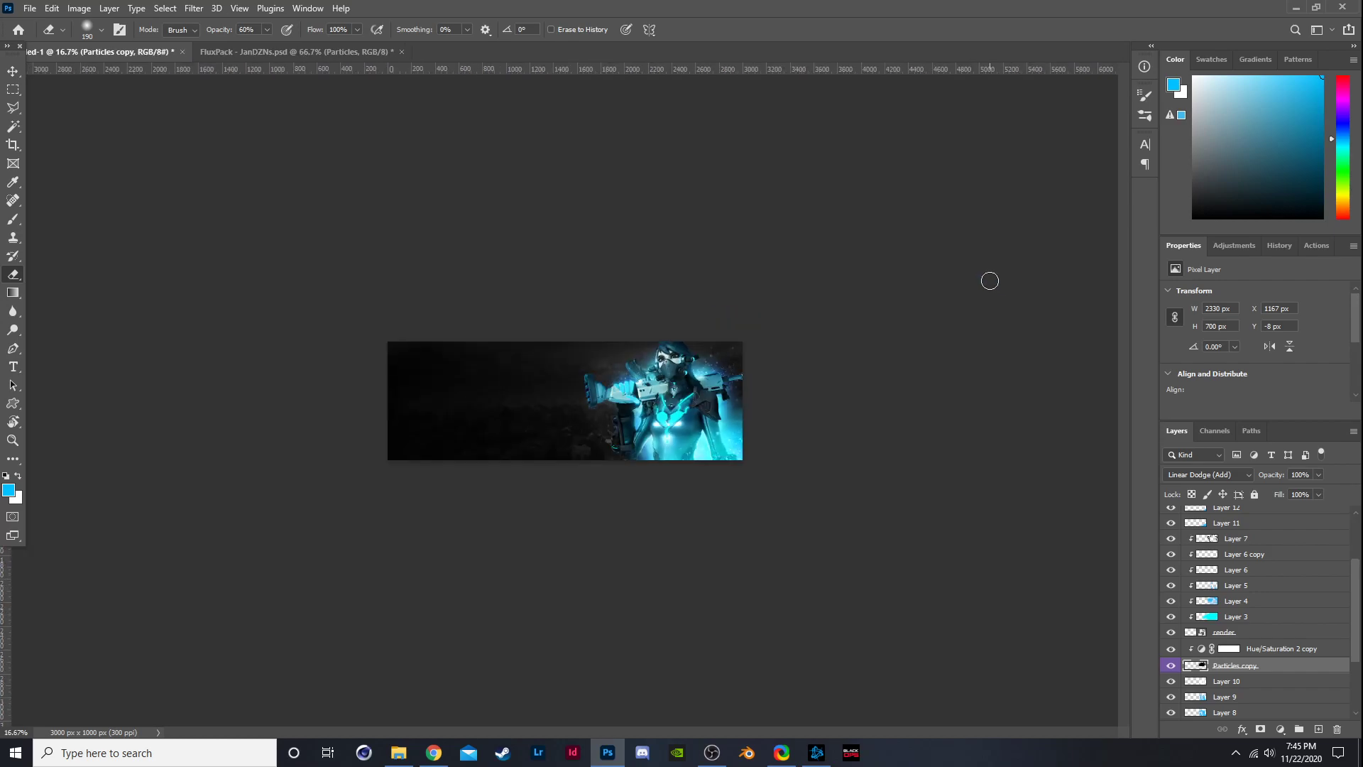
key(ctrl+plus)
key(ctrl+plus)
key(ctrl+plus)
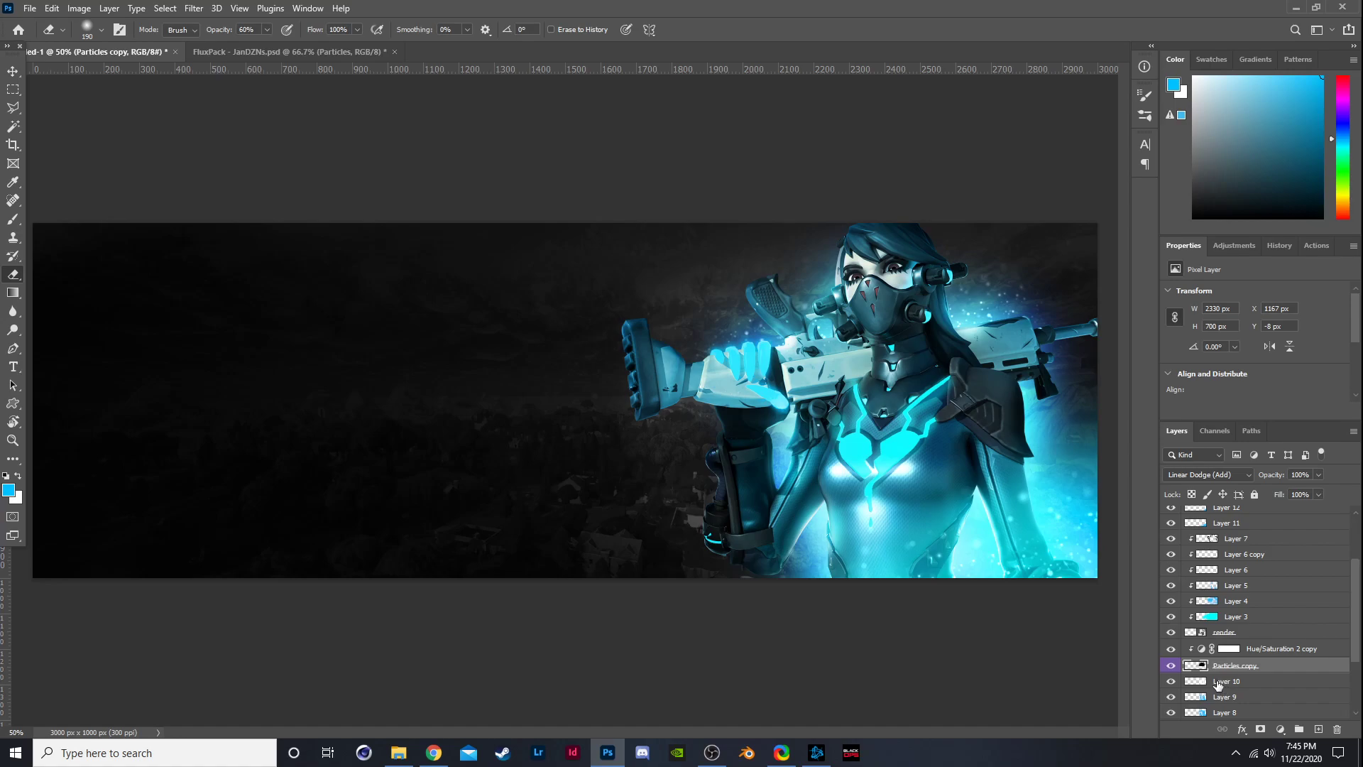
Switch the Particles copy layer's blend mode to Color Dodge.
click(1172, 667)
click(1217, 475)
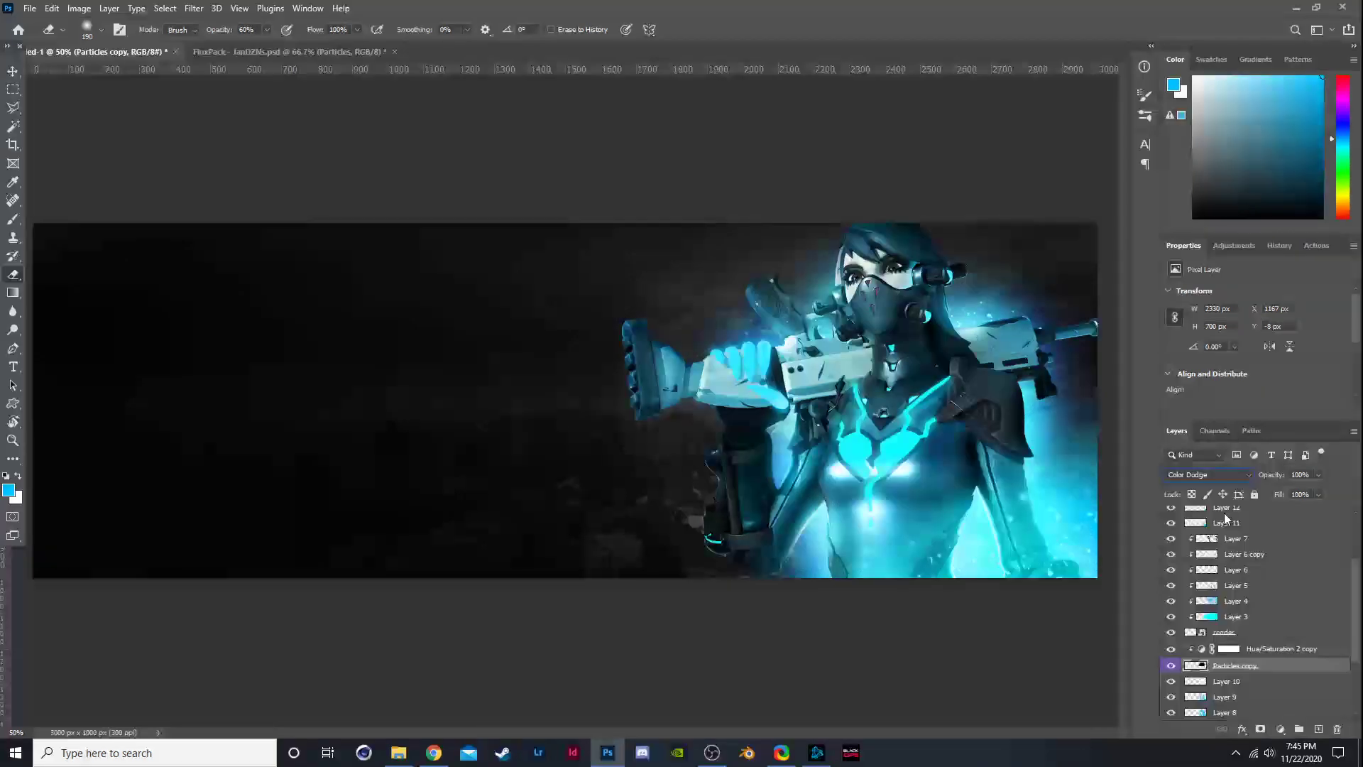
click(1224, 514)
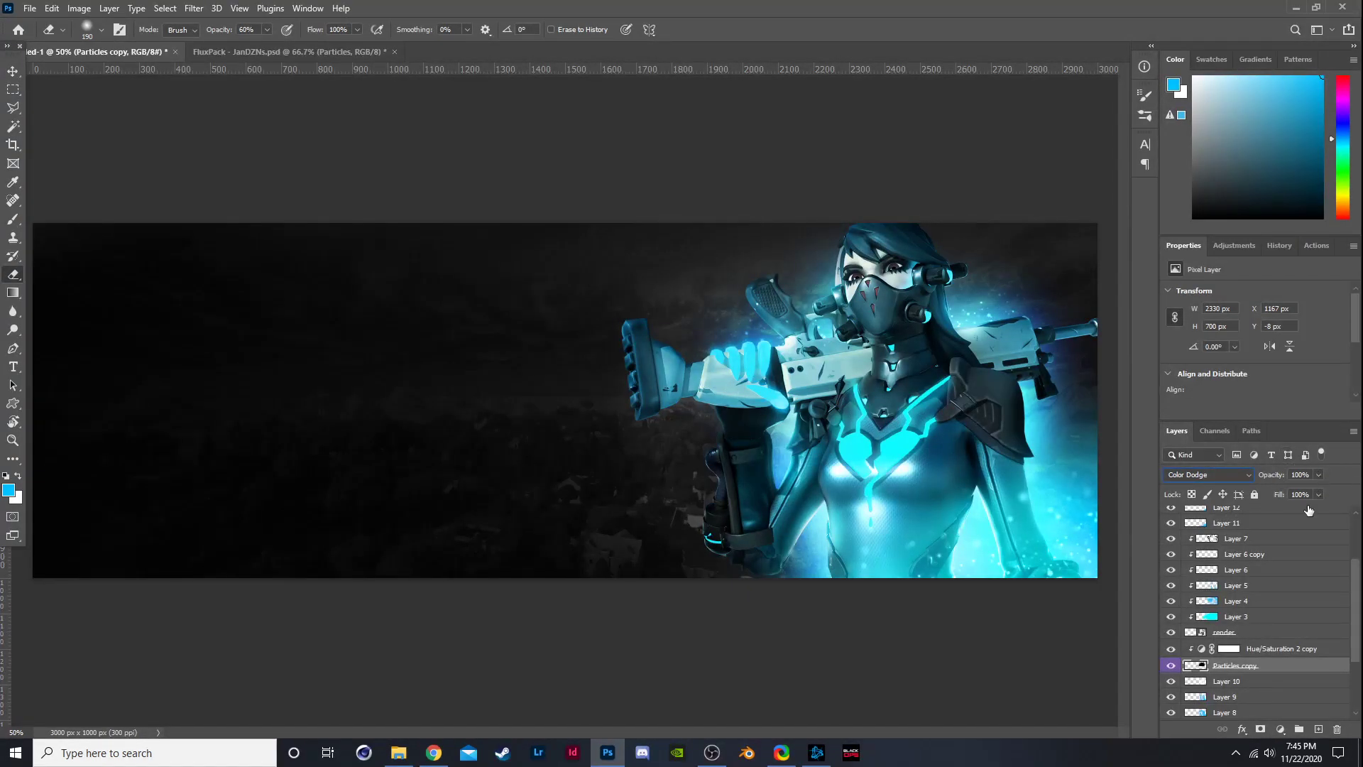
Lower the Hue/Saturation 2 copy saturation to -43.
click(1270, 644)
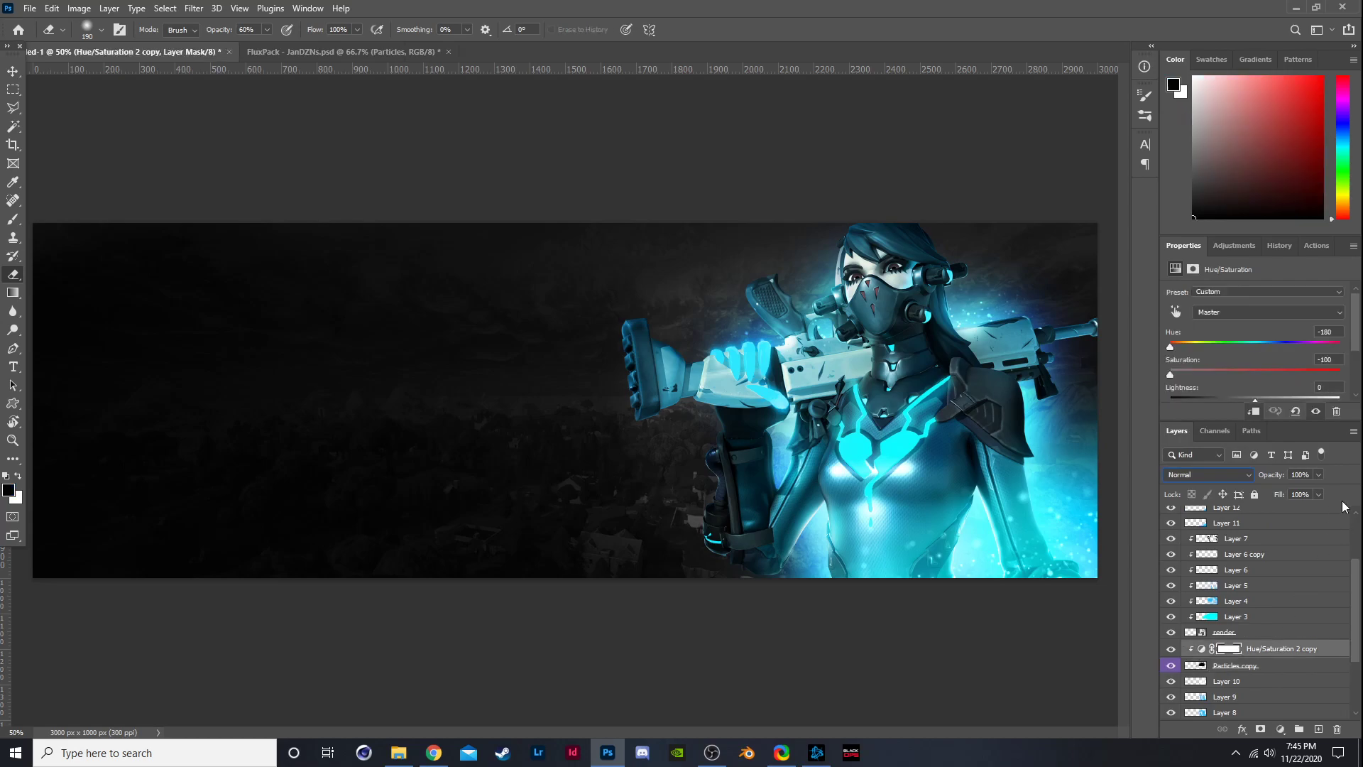
click(1227, 376)
drag(1237, 370, 1218, 370)
In FluxPack, show the Explosions group and drag an Explosion layer into the banner.
click(346, 51)
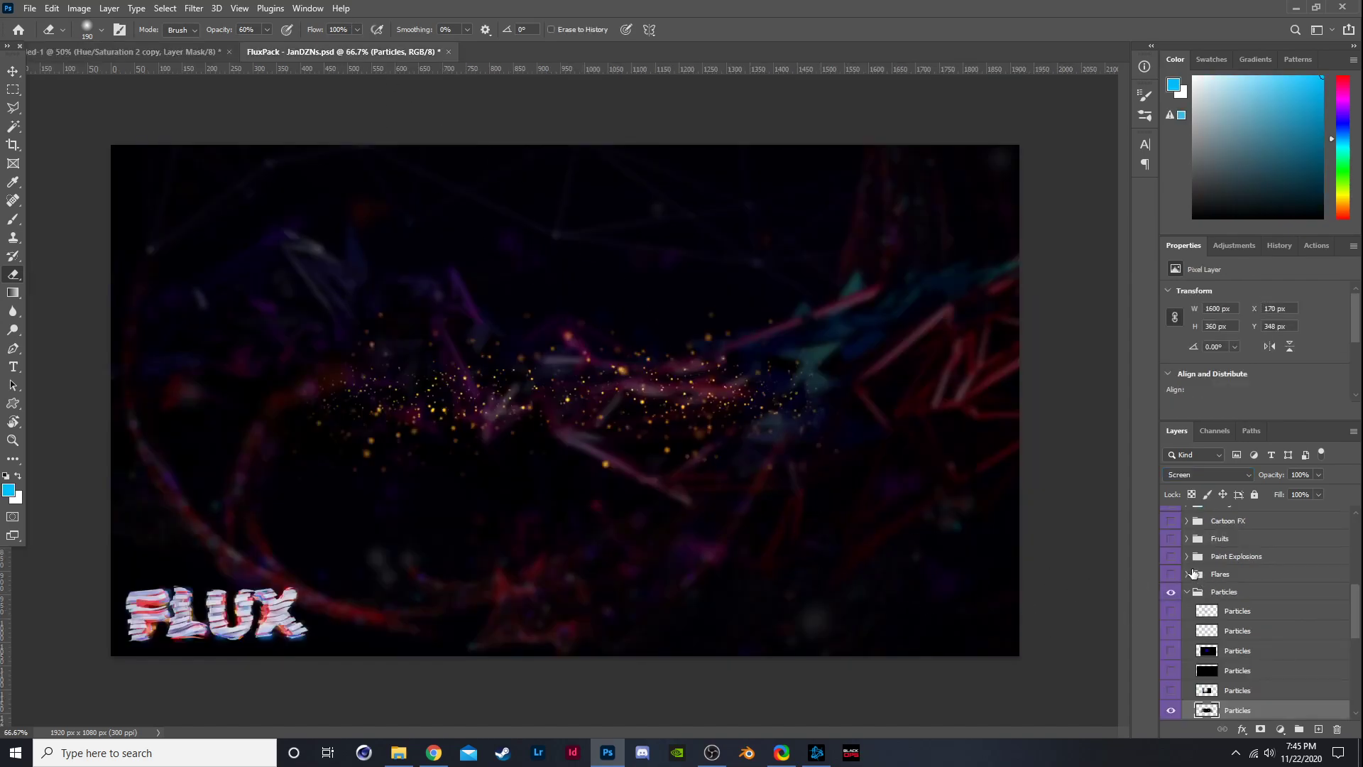
scroll(1193, 574, down, 5)
click(1173, 652)
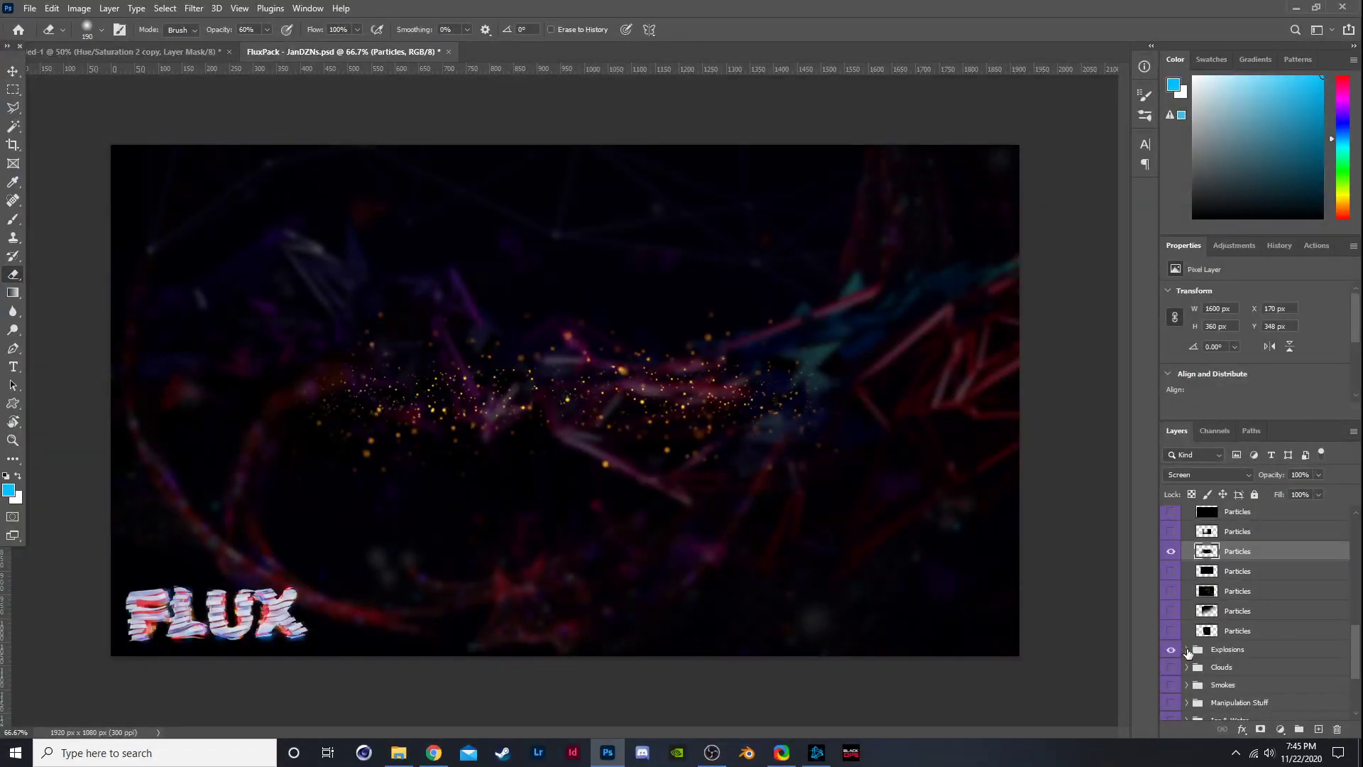
click(1187, 650)
click(1171, 688)
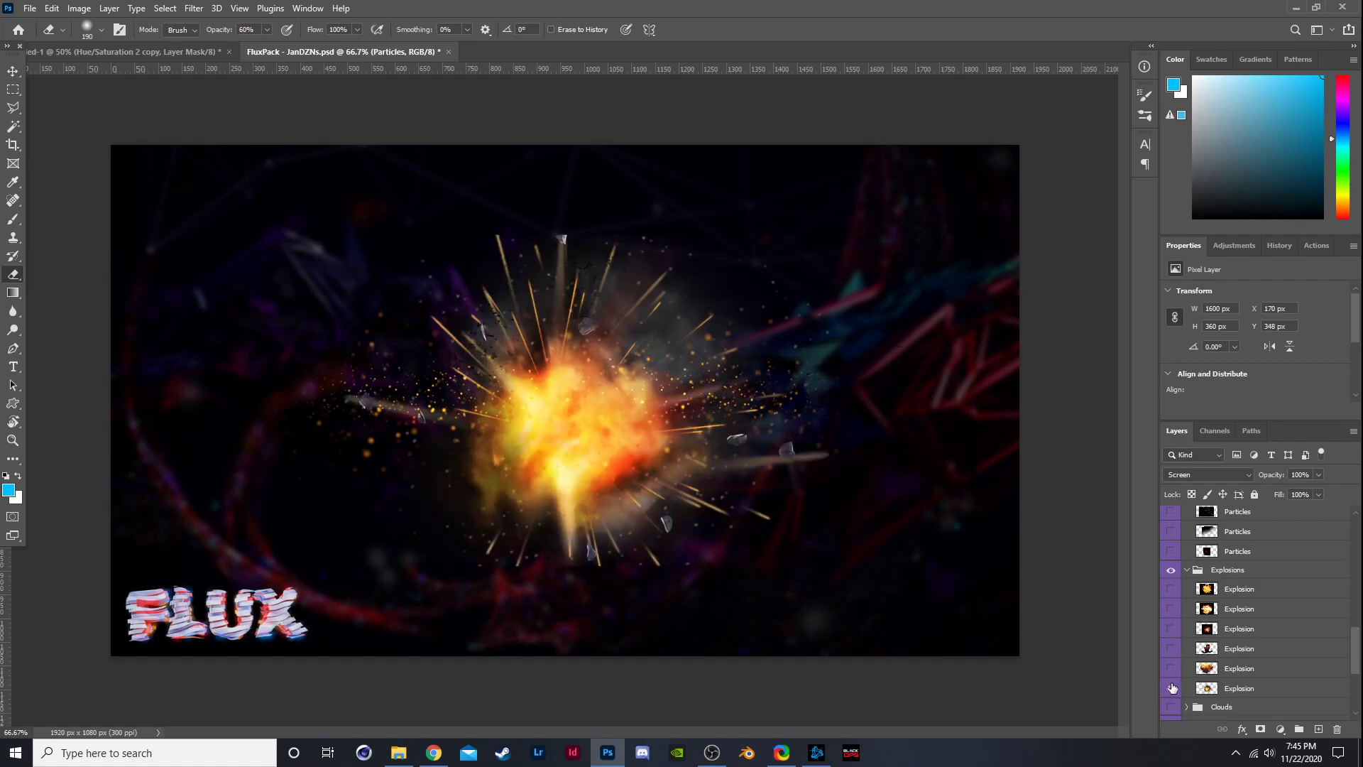
drag(1207, 688, 906, 469)
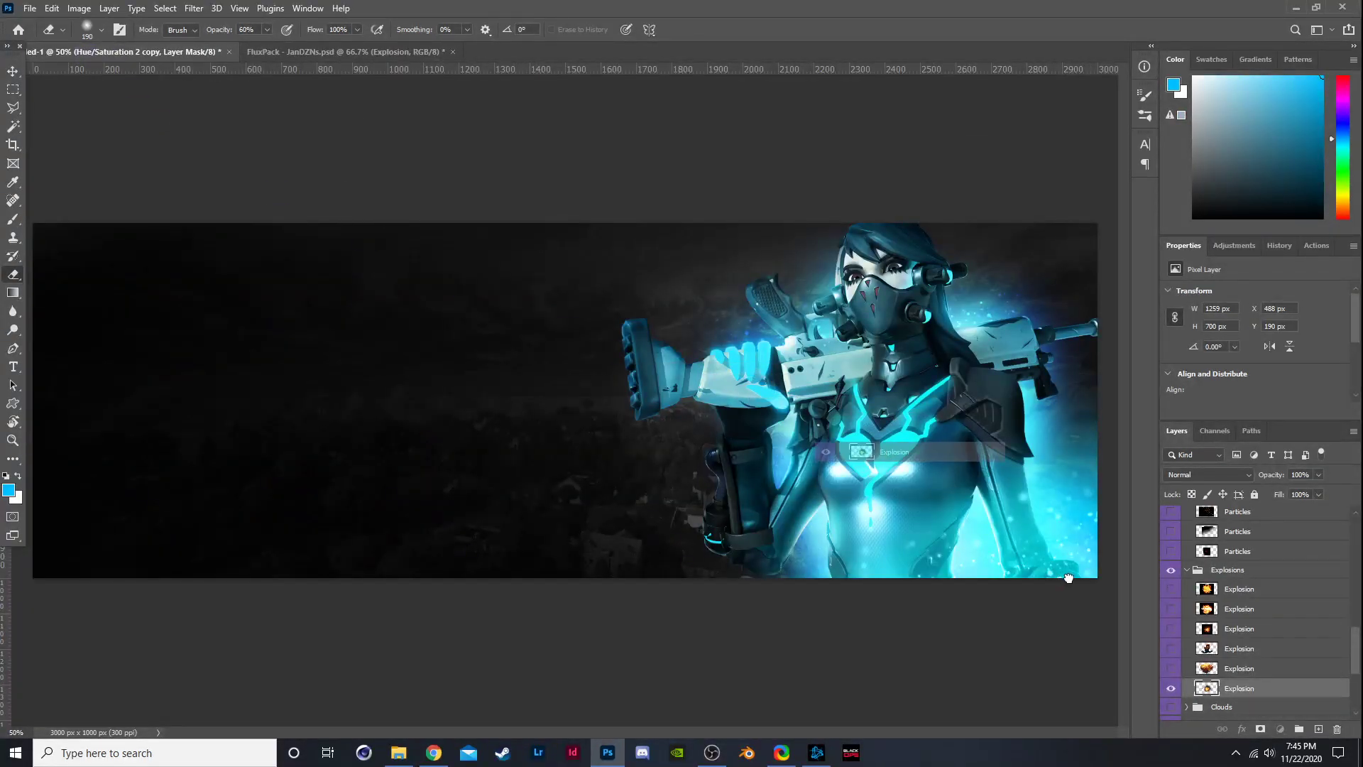
drag(1070, 578, 1069, 580)
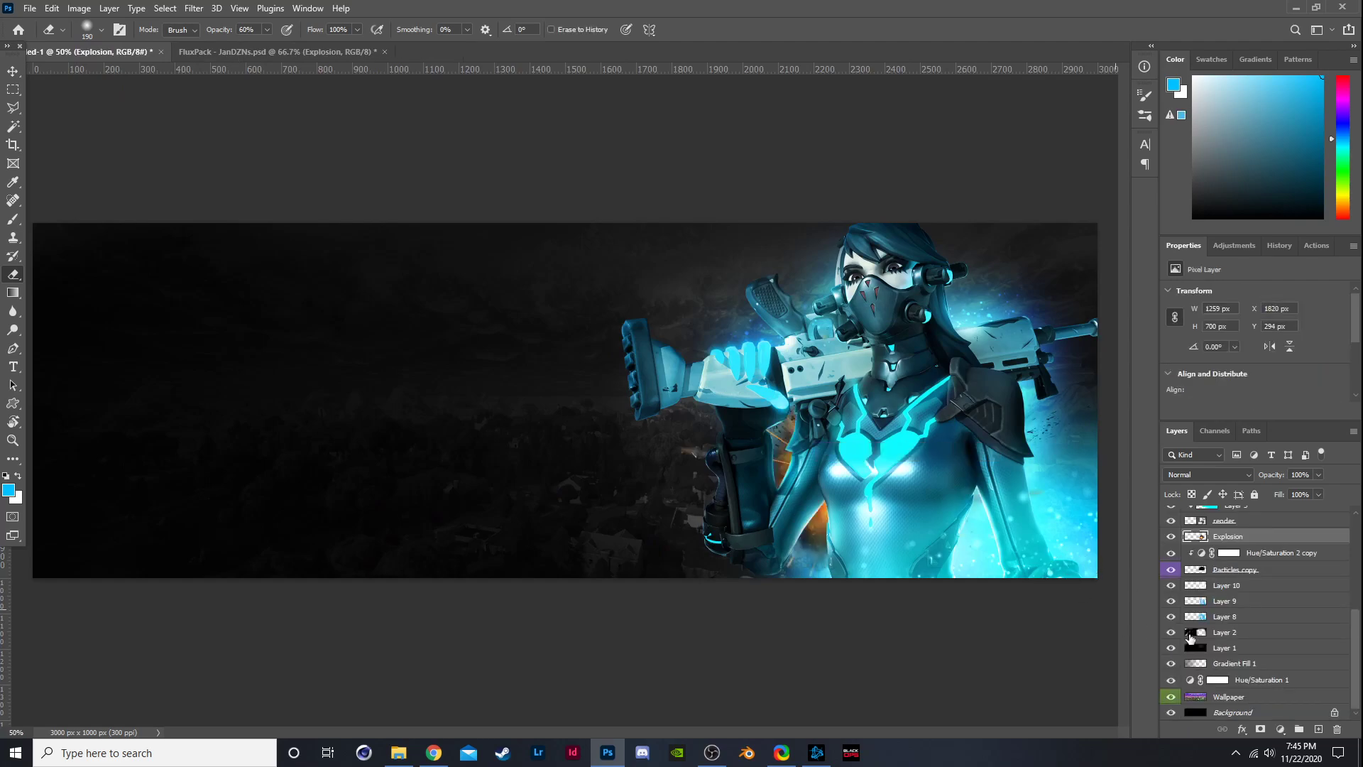
Scale the Explosion to 142% behind the girl and commit it.
key(ctrl+t)
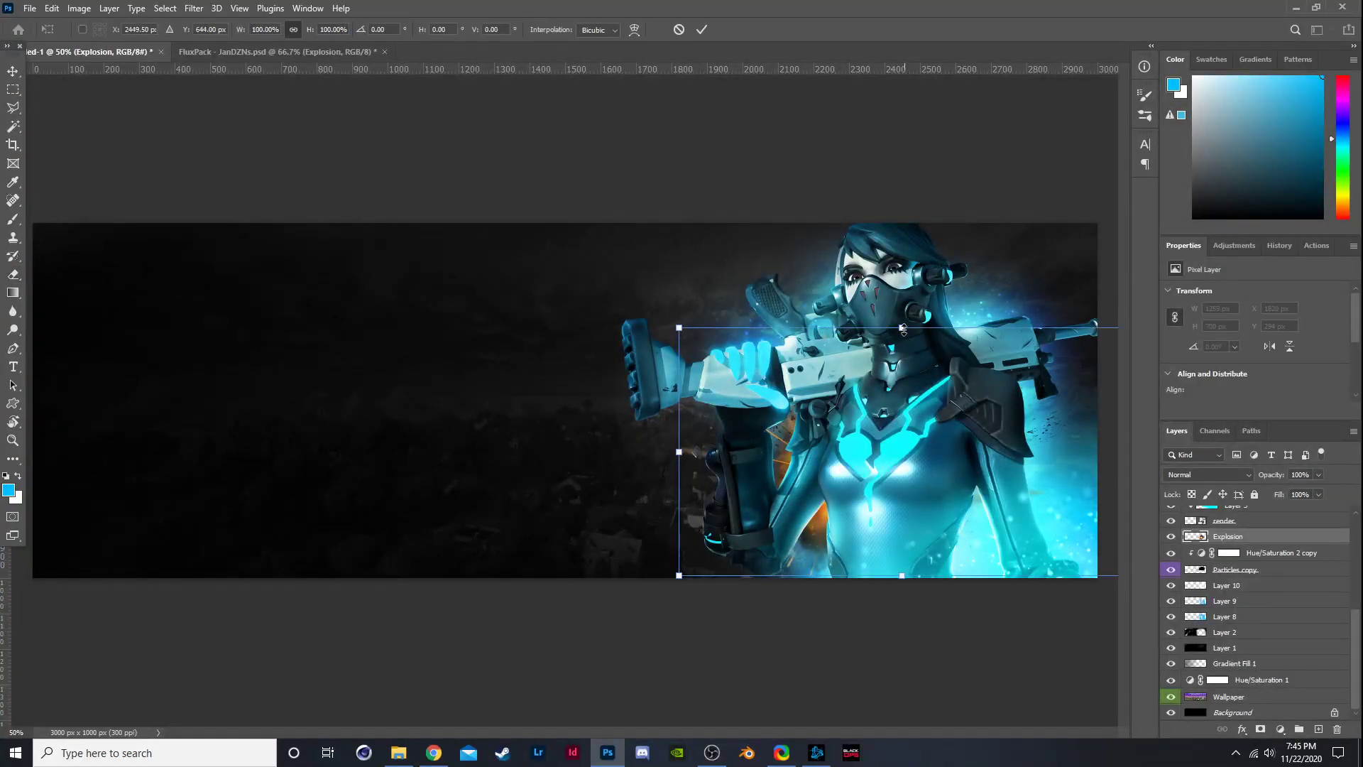
drag(902, 328, 937, 458)
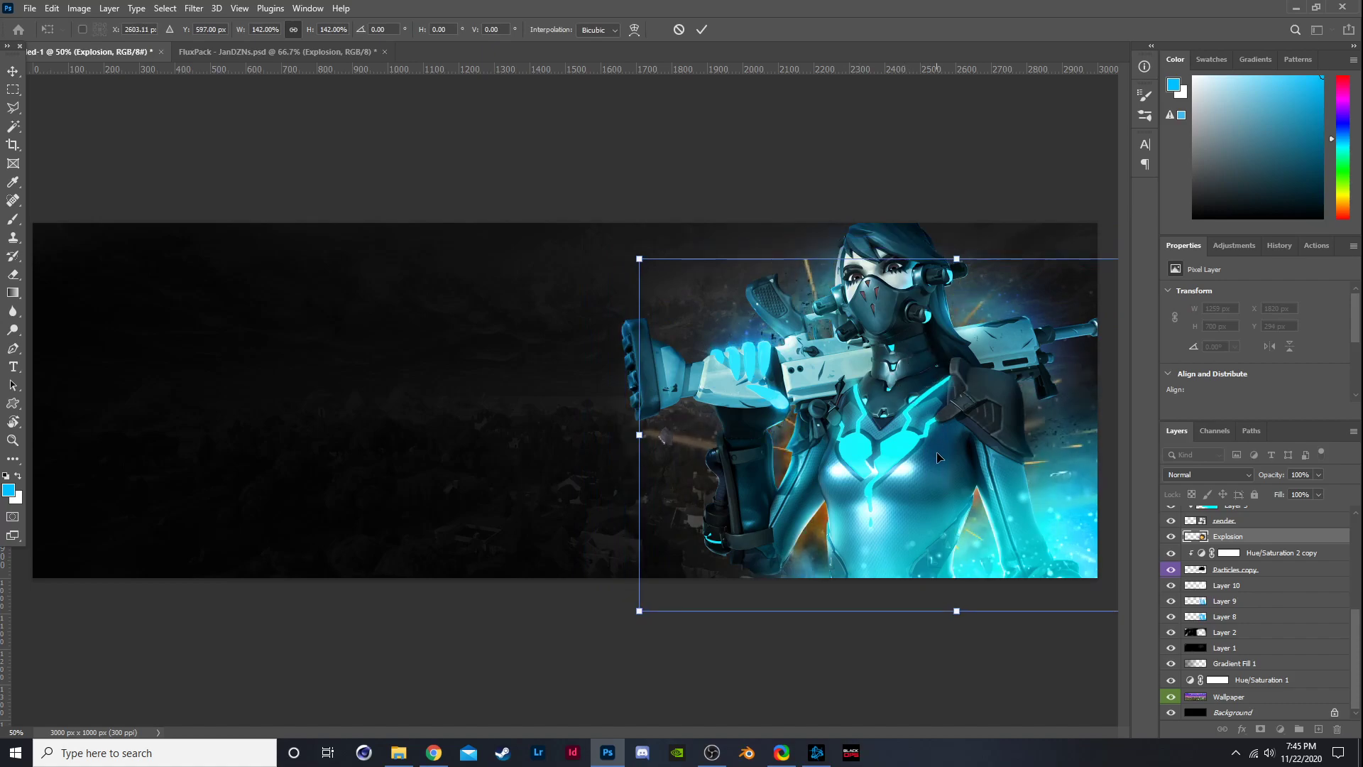
key(Return)
key(e)
key(ctrl+minus)
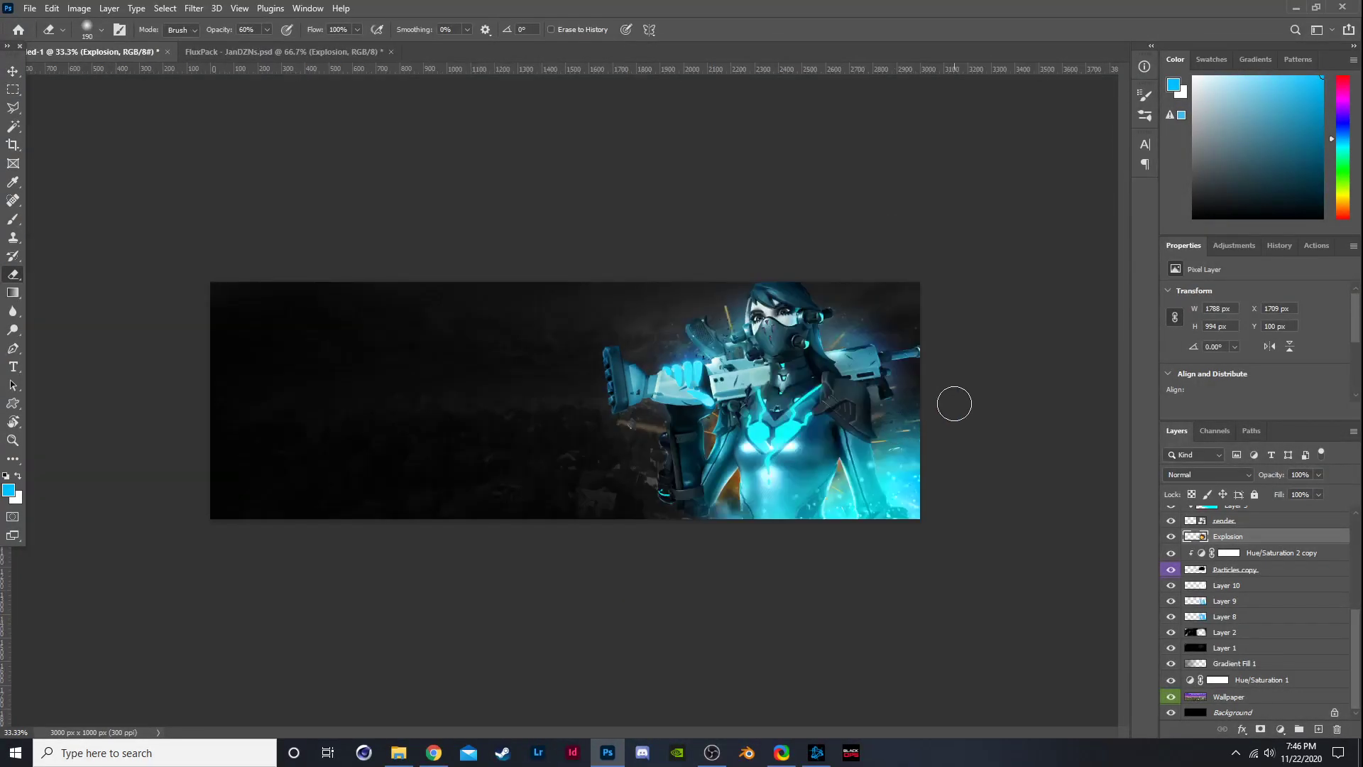
key(ctrl+plus)
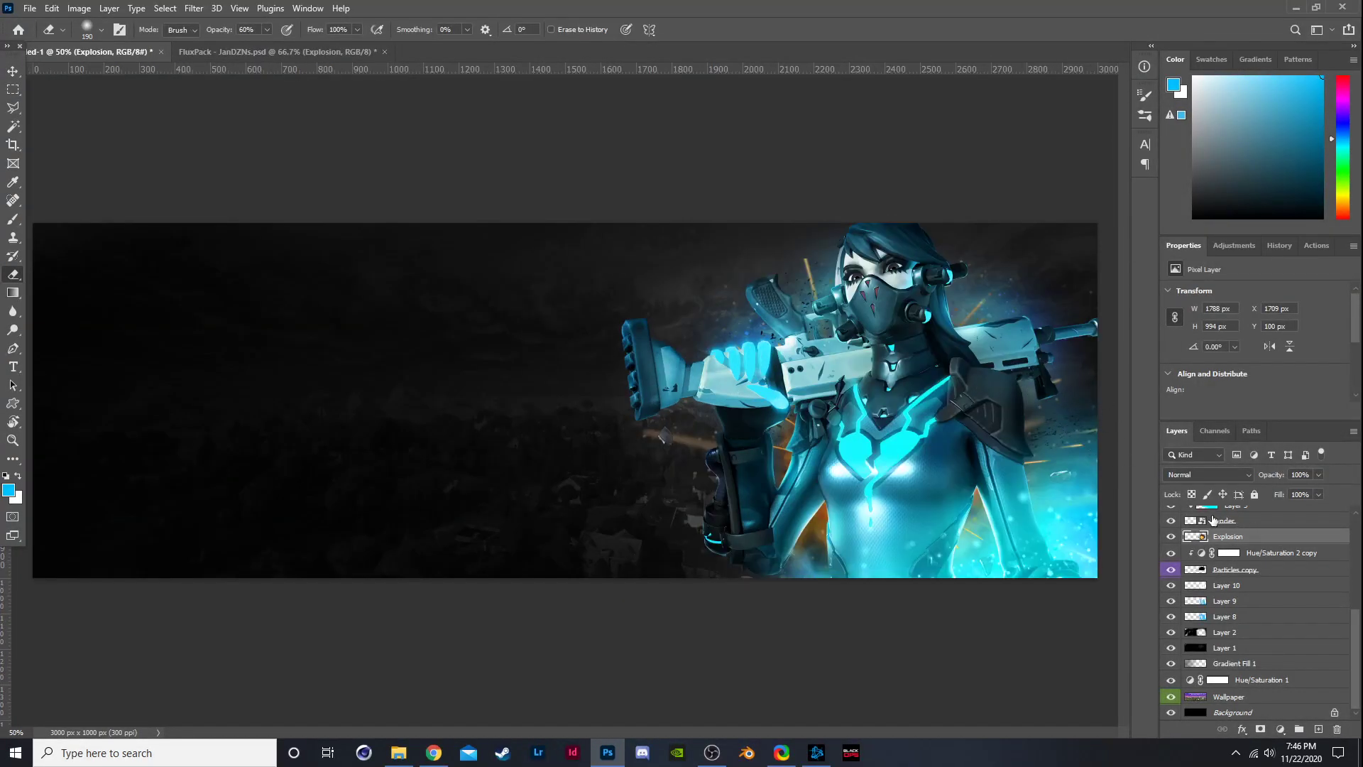
Add a Hue/Saturation 3 adjustment clipped to the Explosion layer.
click(1280, 729)
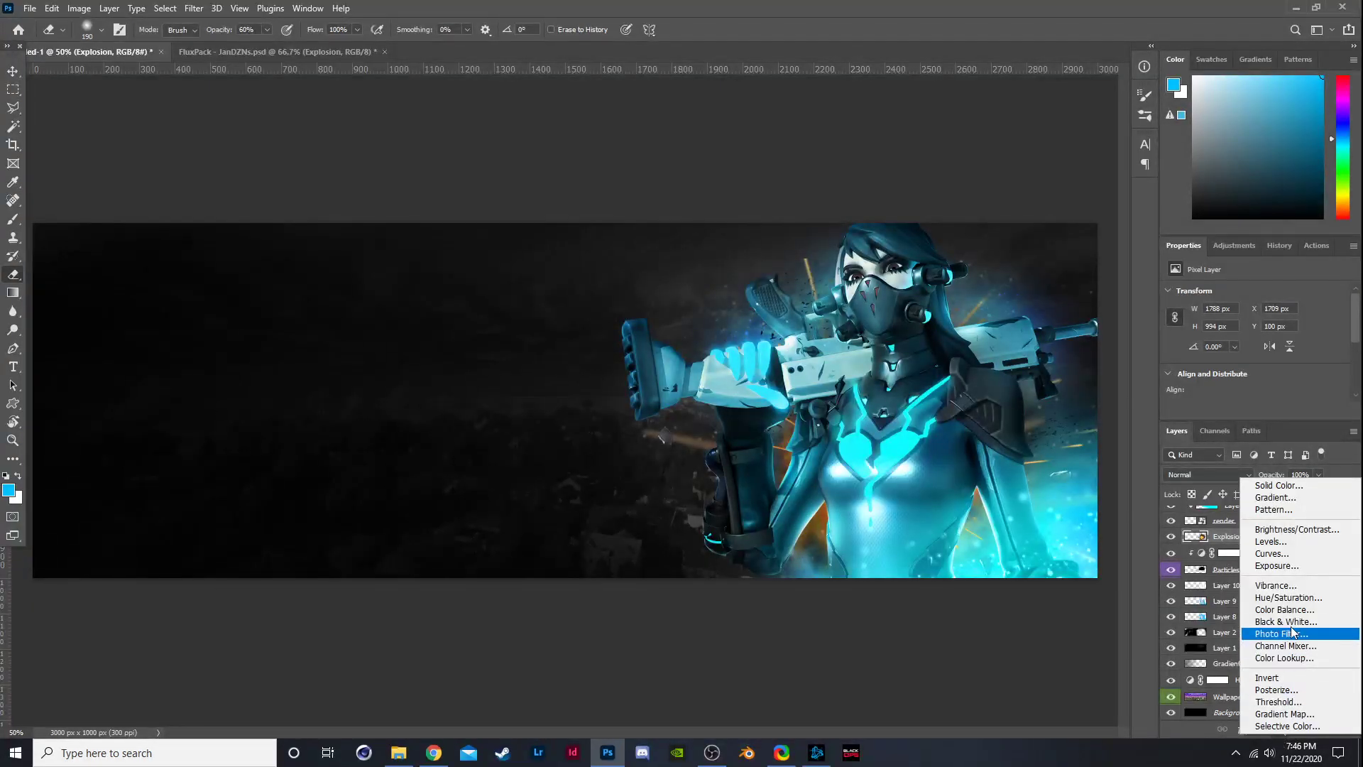
click(1250, 610)
alt+click(1270, 545)
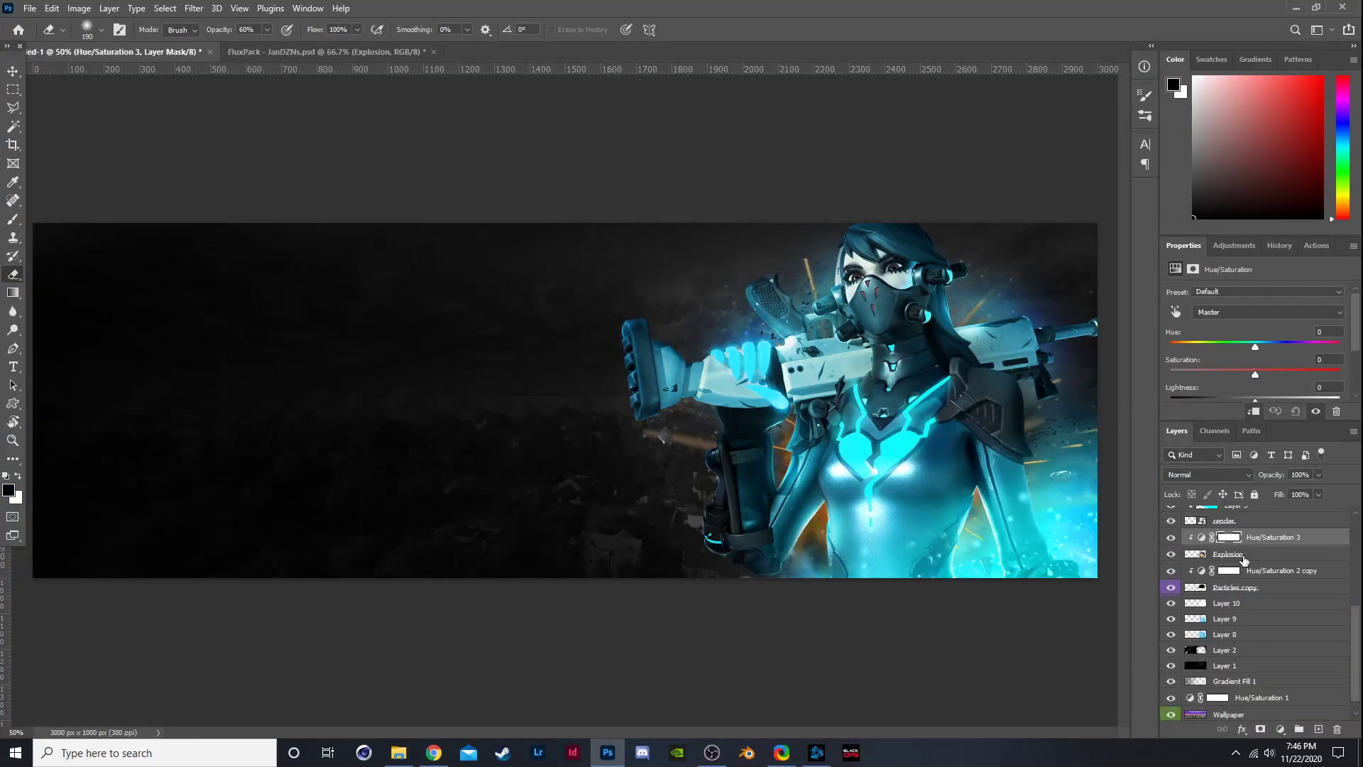
click(1269, 553)
click(1266, 541)
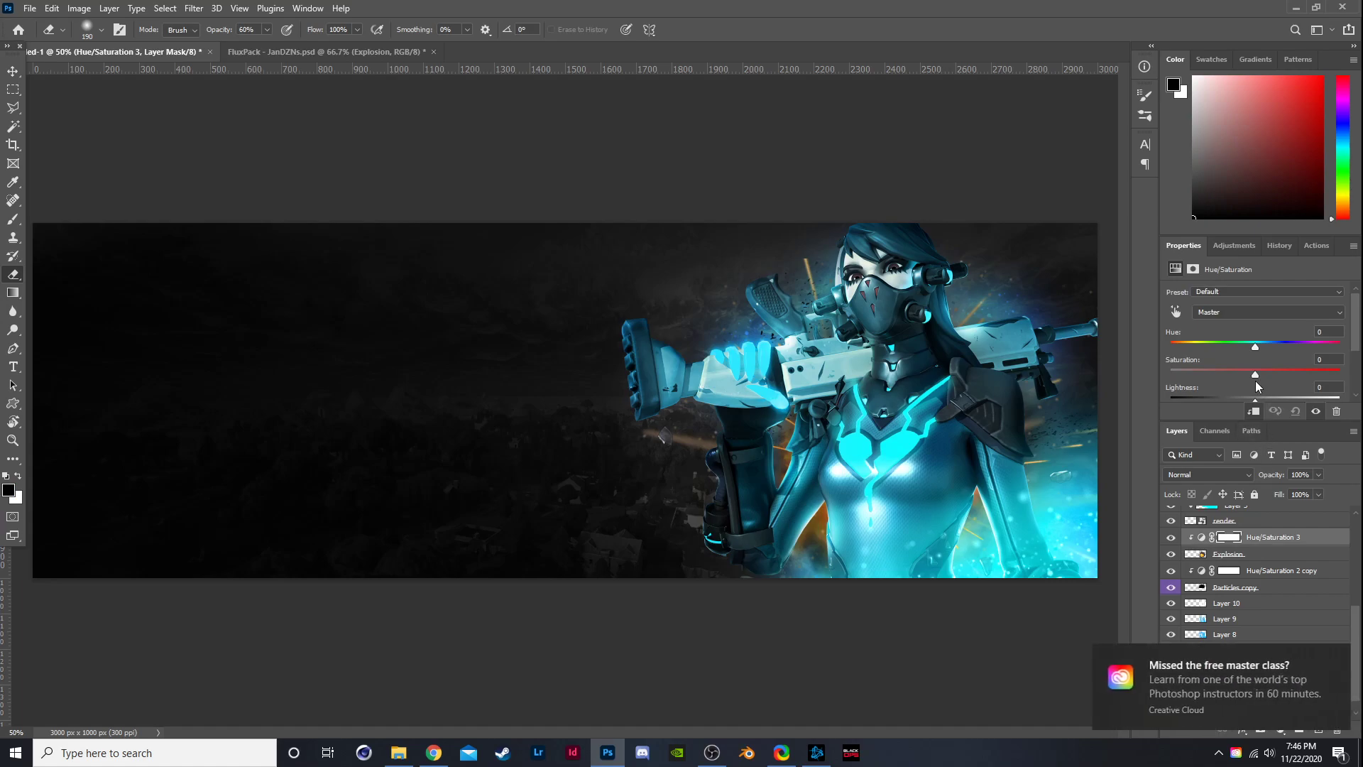
Set the adjustment to Saturation -100, Lightness +5 and Hue -33.
drag(1232, 374, 1195, 376)
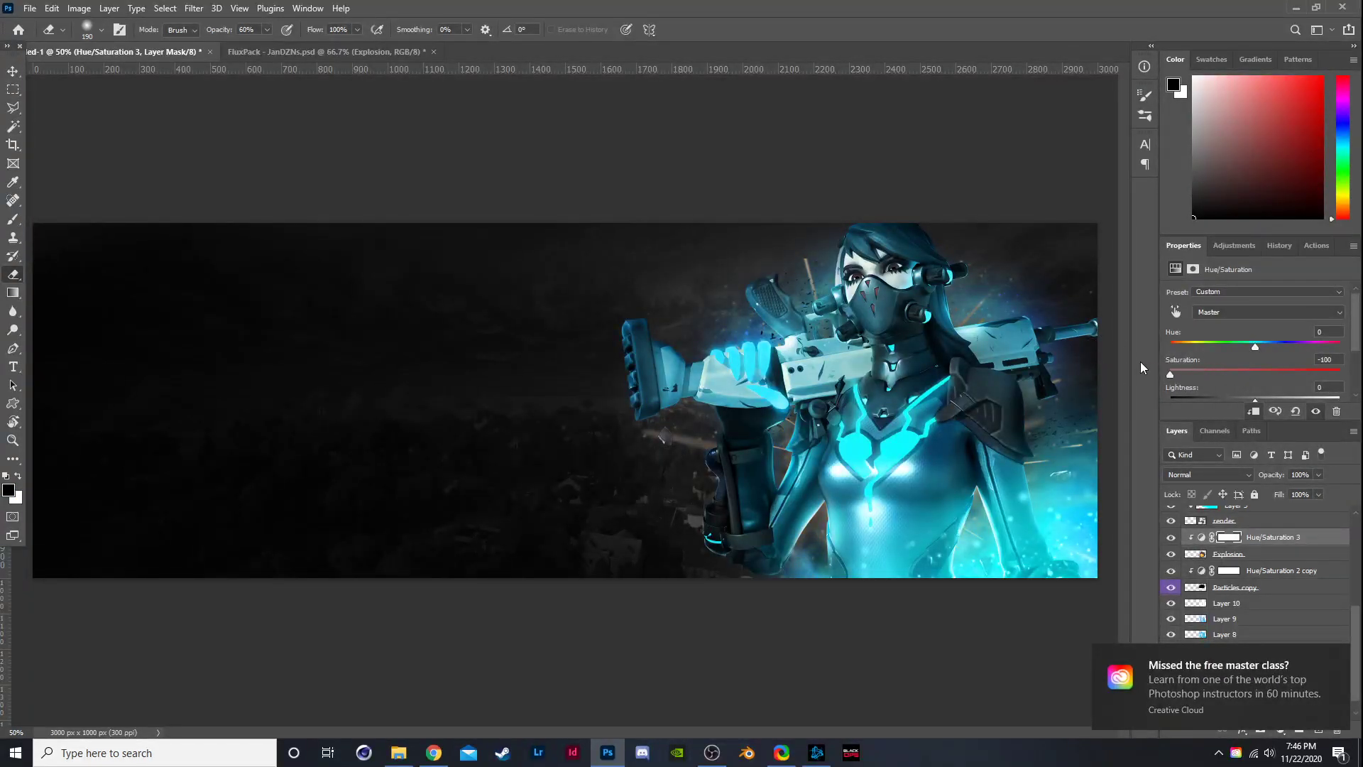
scroll(1204, 373, down, 1)
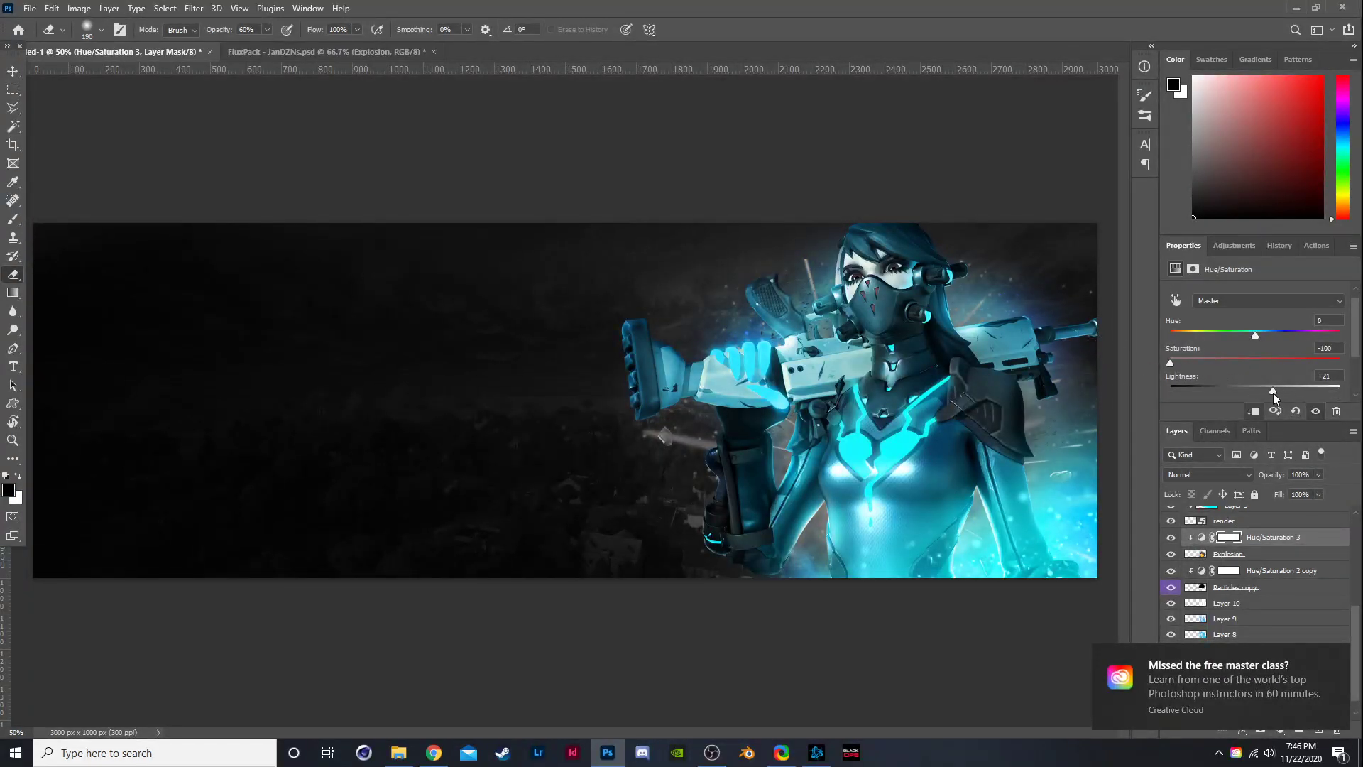
drag(1255, 391, 1252, 395)
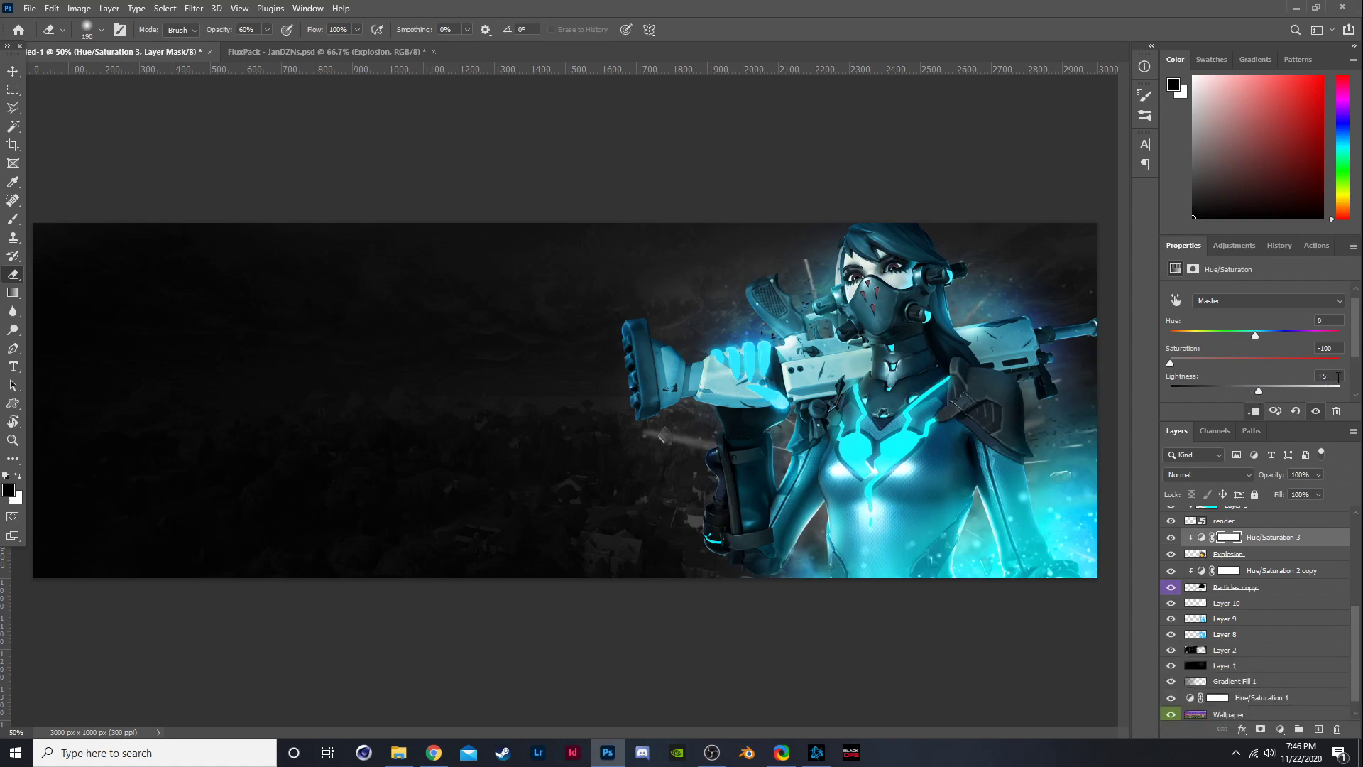
drag(1255, 332, 1286, 333)
Try Color Dodge on the Explosion layer, toggling its visibility to compare.
click(1235, 556)
click(1203, 474)
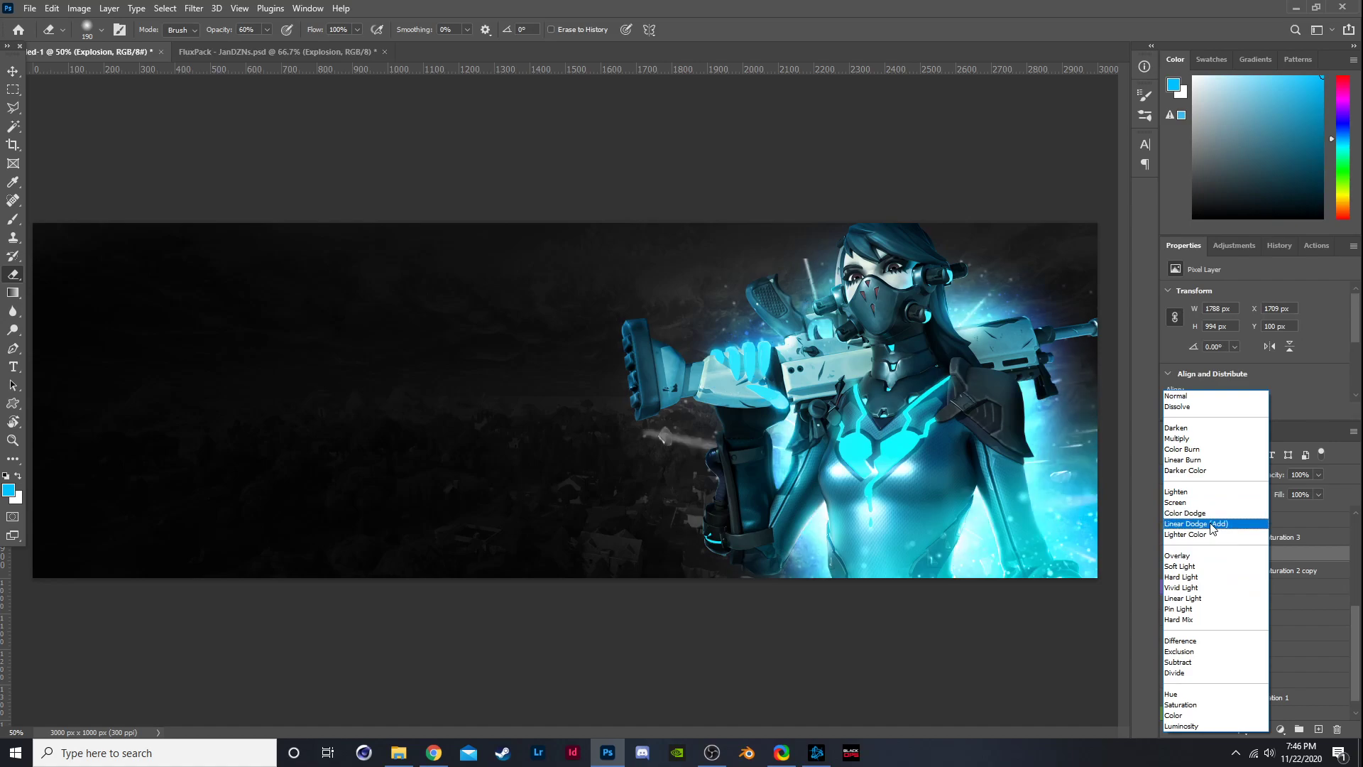
click(1209, 513)
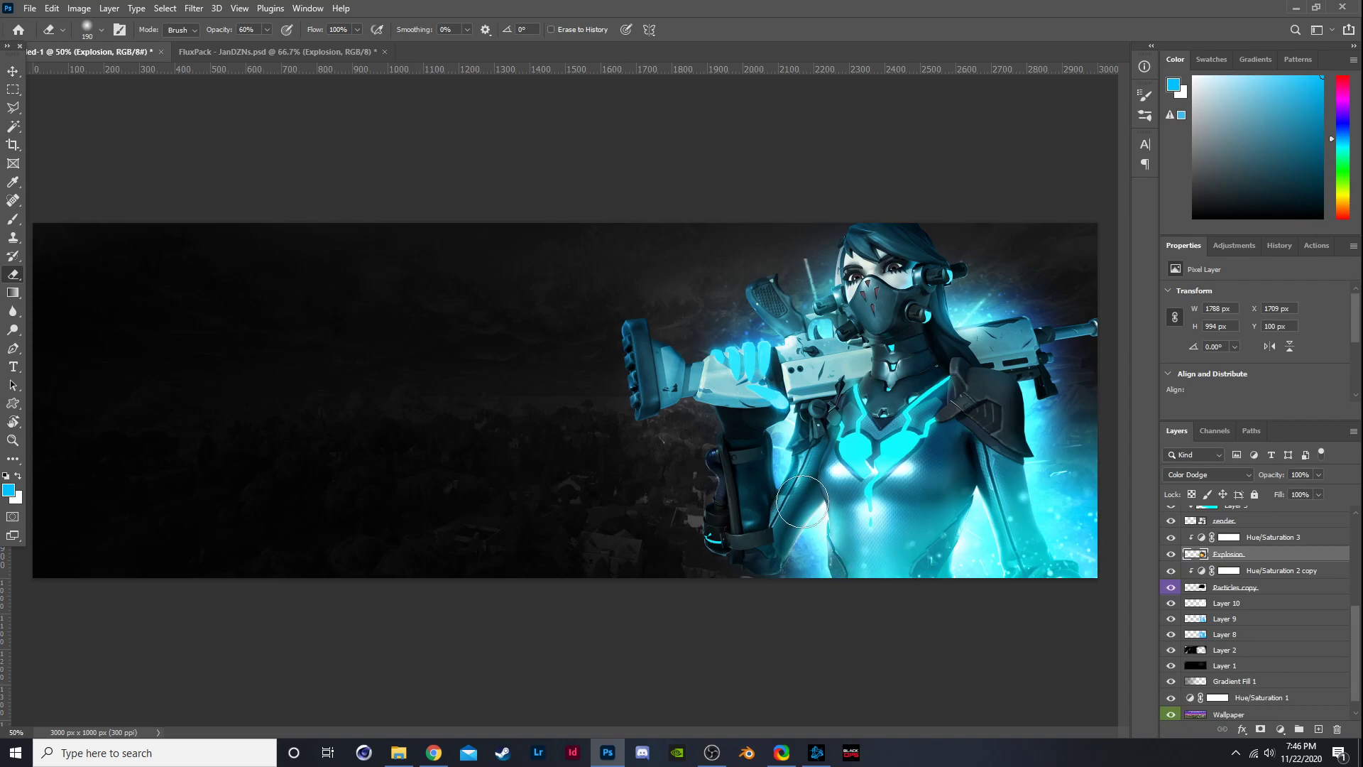
click(1221, 475)
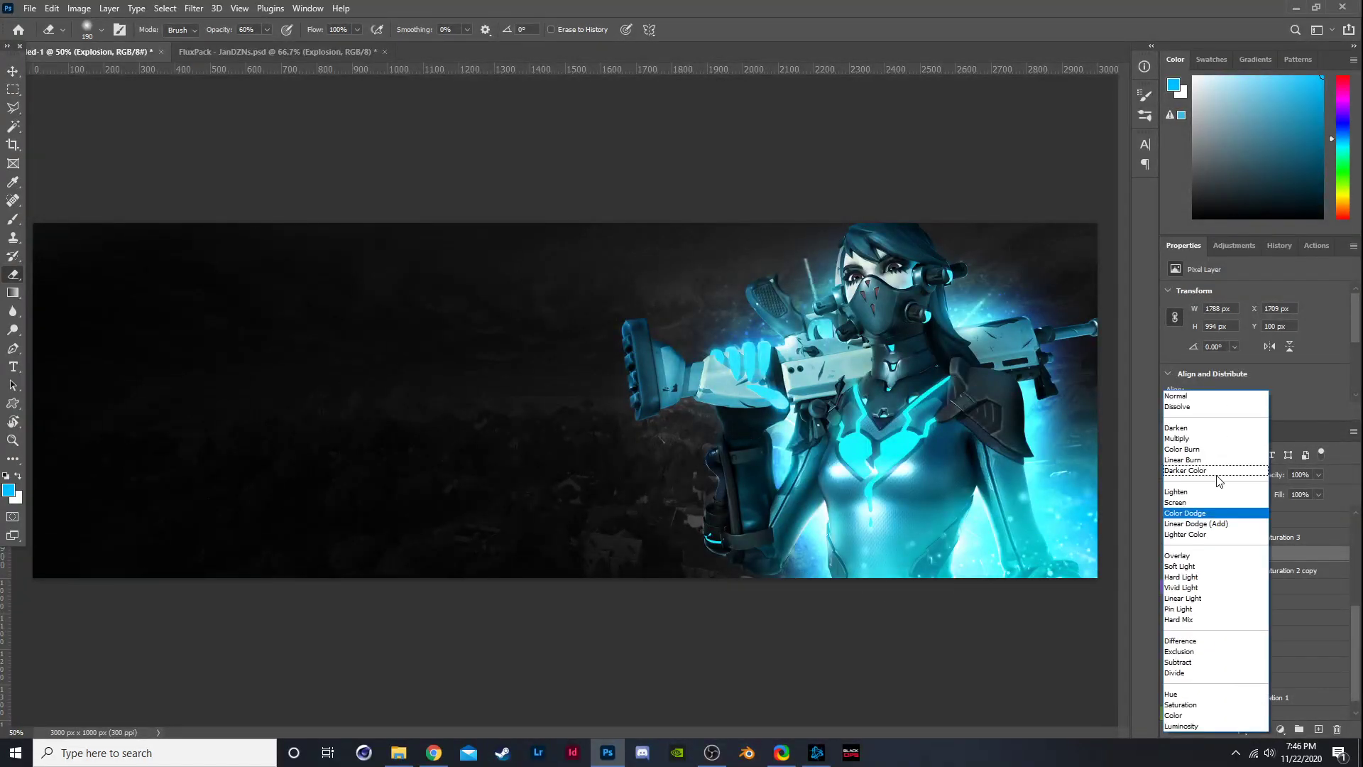
click(1232, 512)
click(1170, 555)
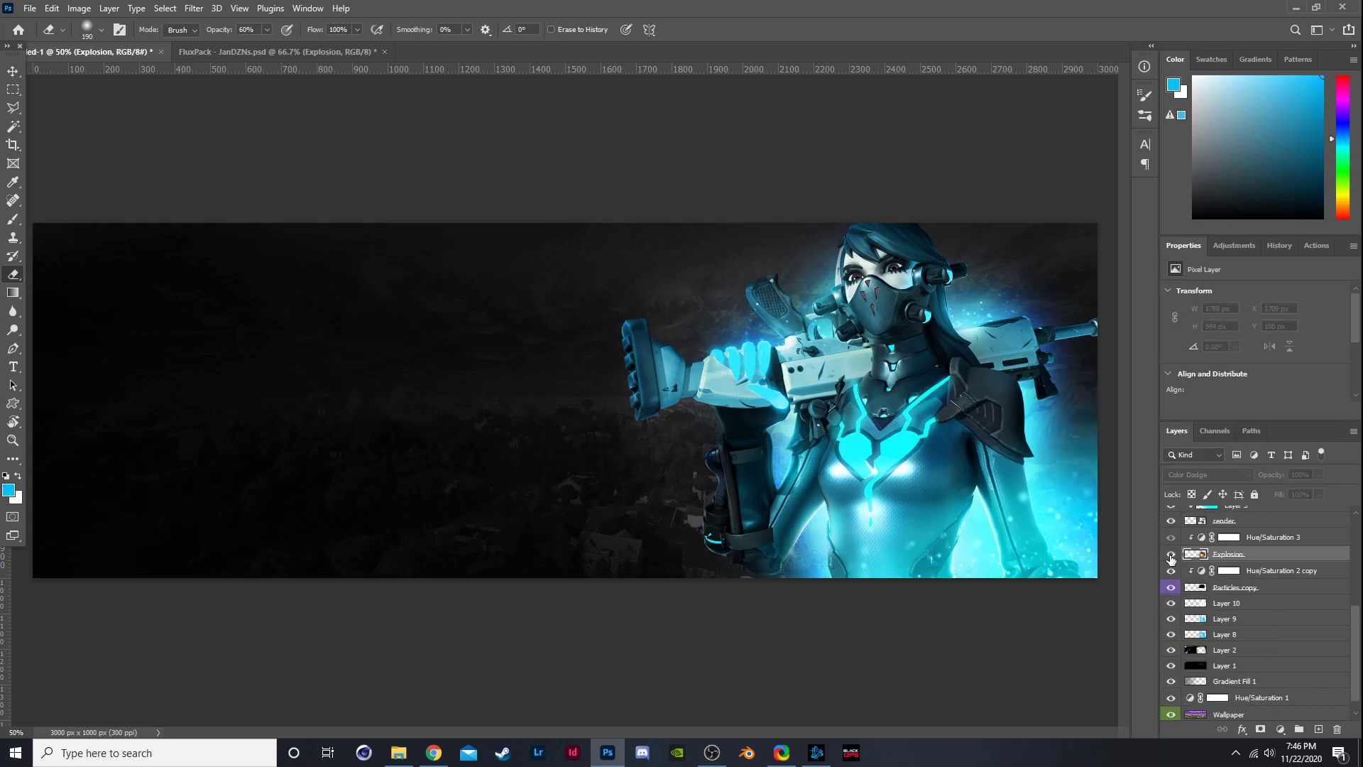
click(1171, 554)
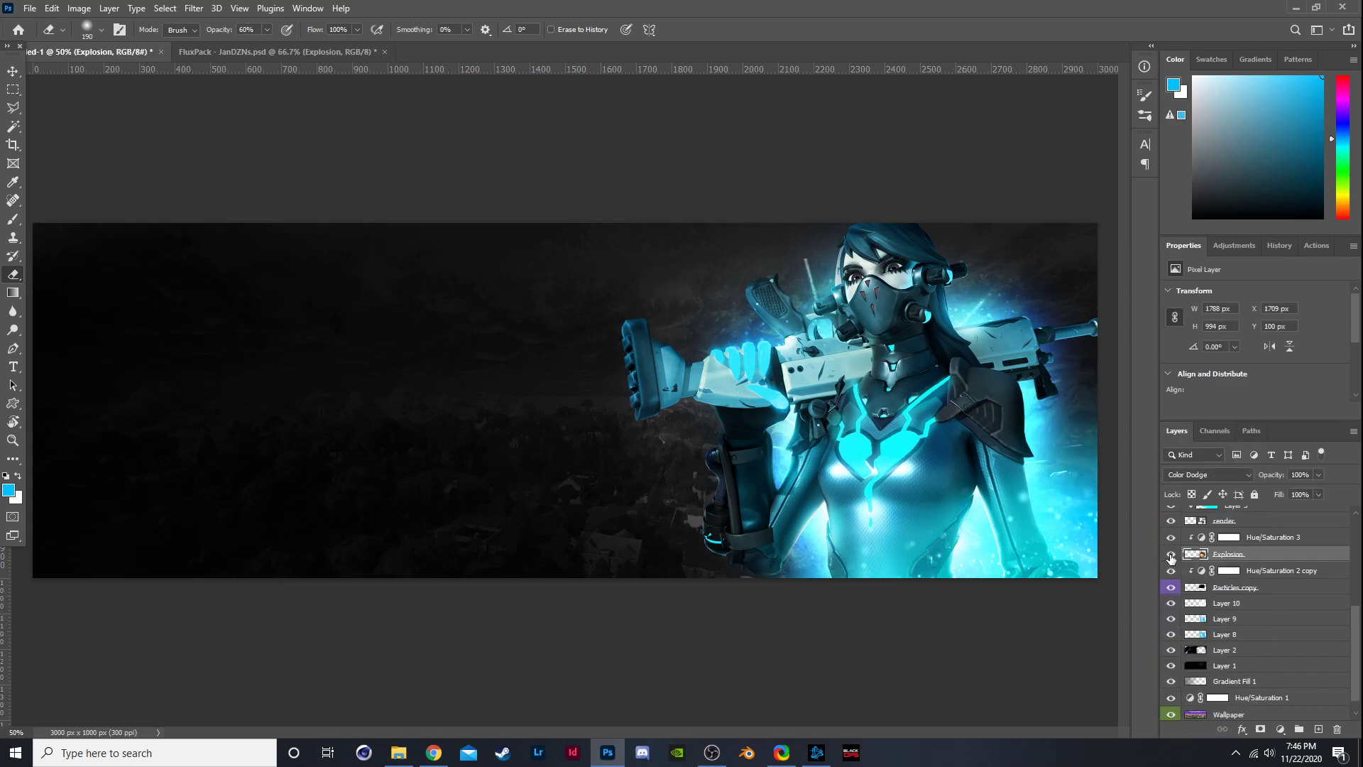
Switch the Explosion layer to Soft Light and dismiss the hidden-layer eraser warning.
click(1220, 475)
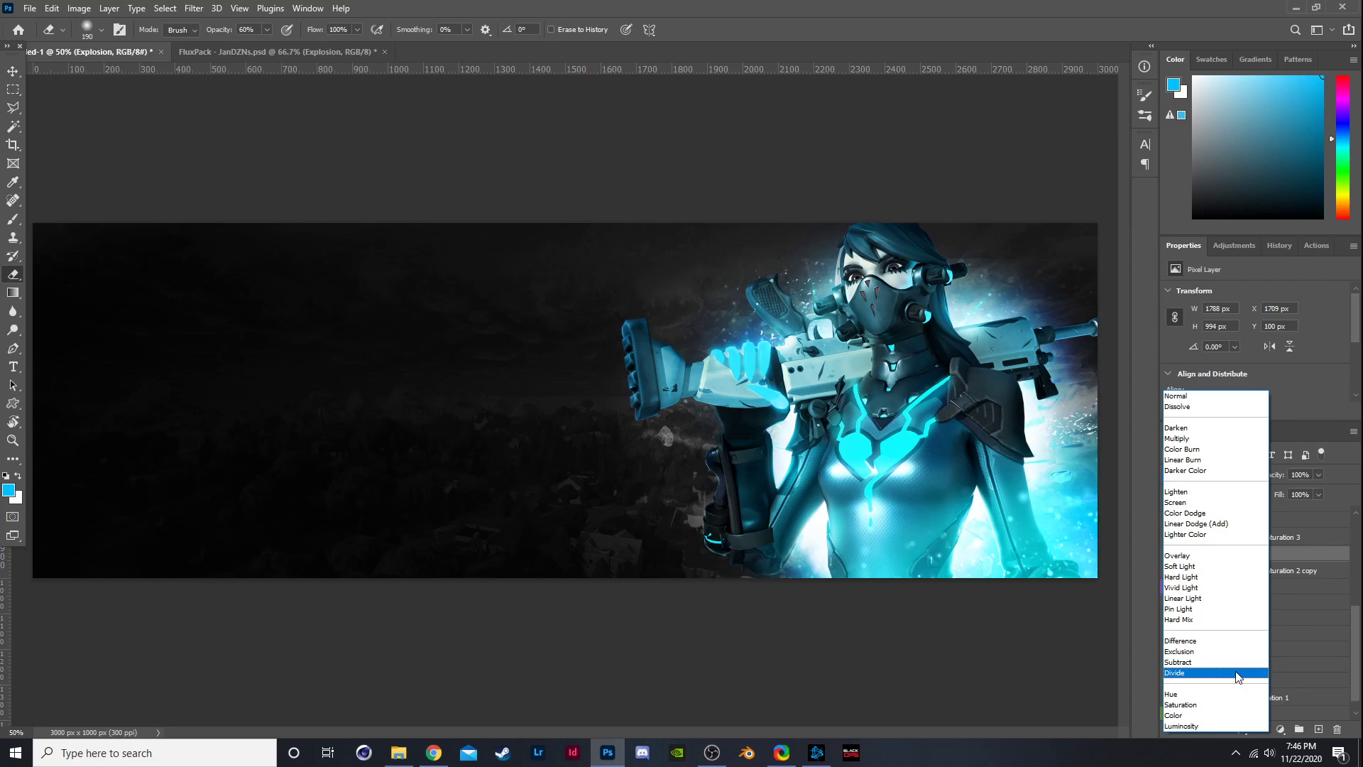
click(1220, 567)
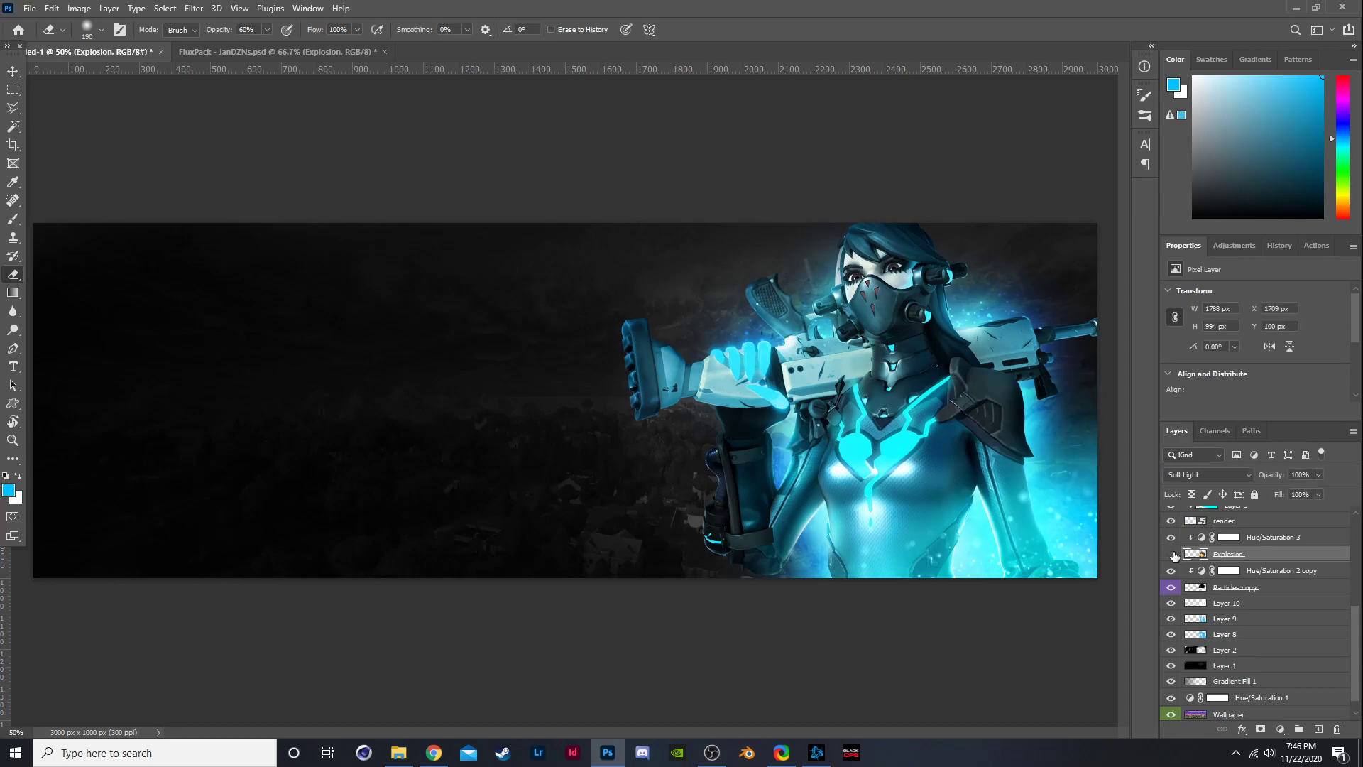
click(1172, 555)
click(1173, 554)
click(1172, 554)
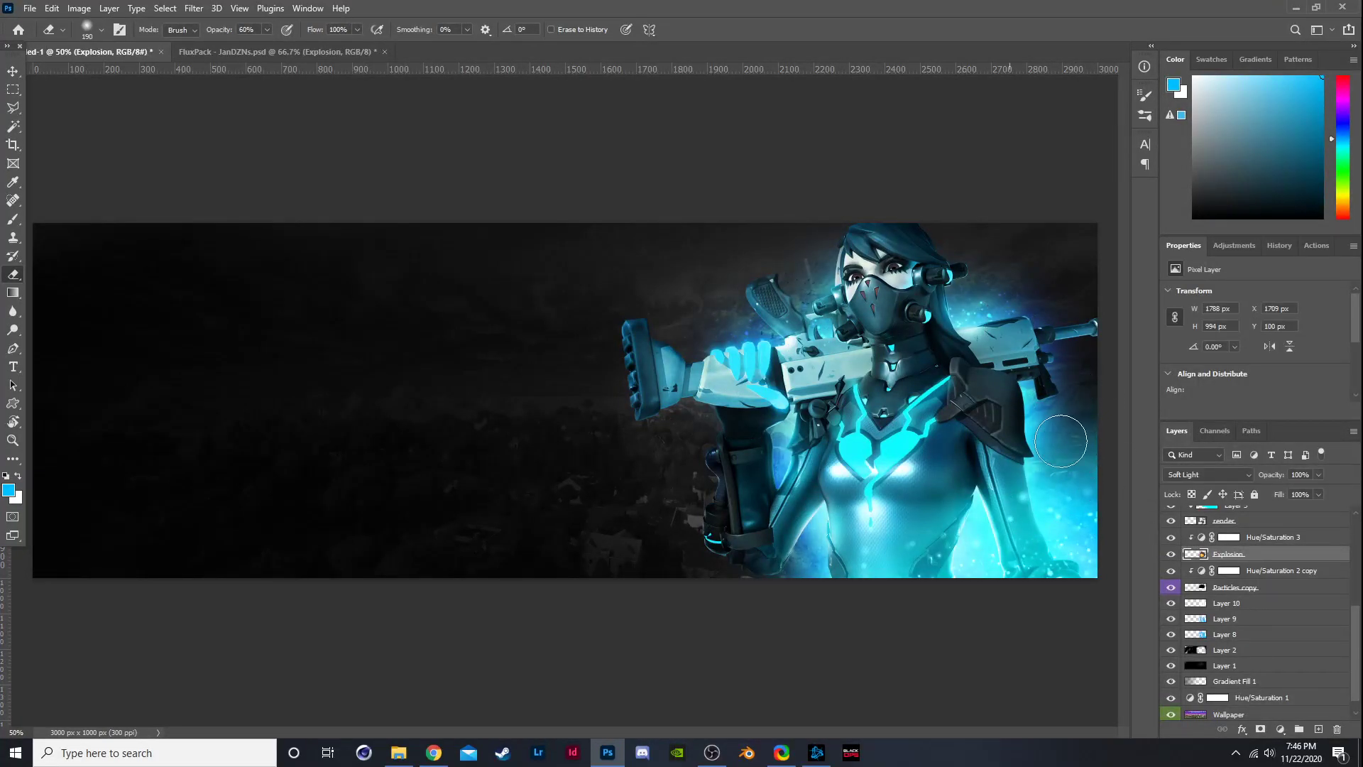
click(1176, 558)
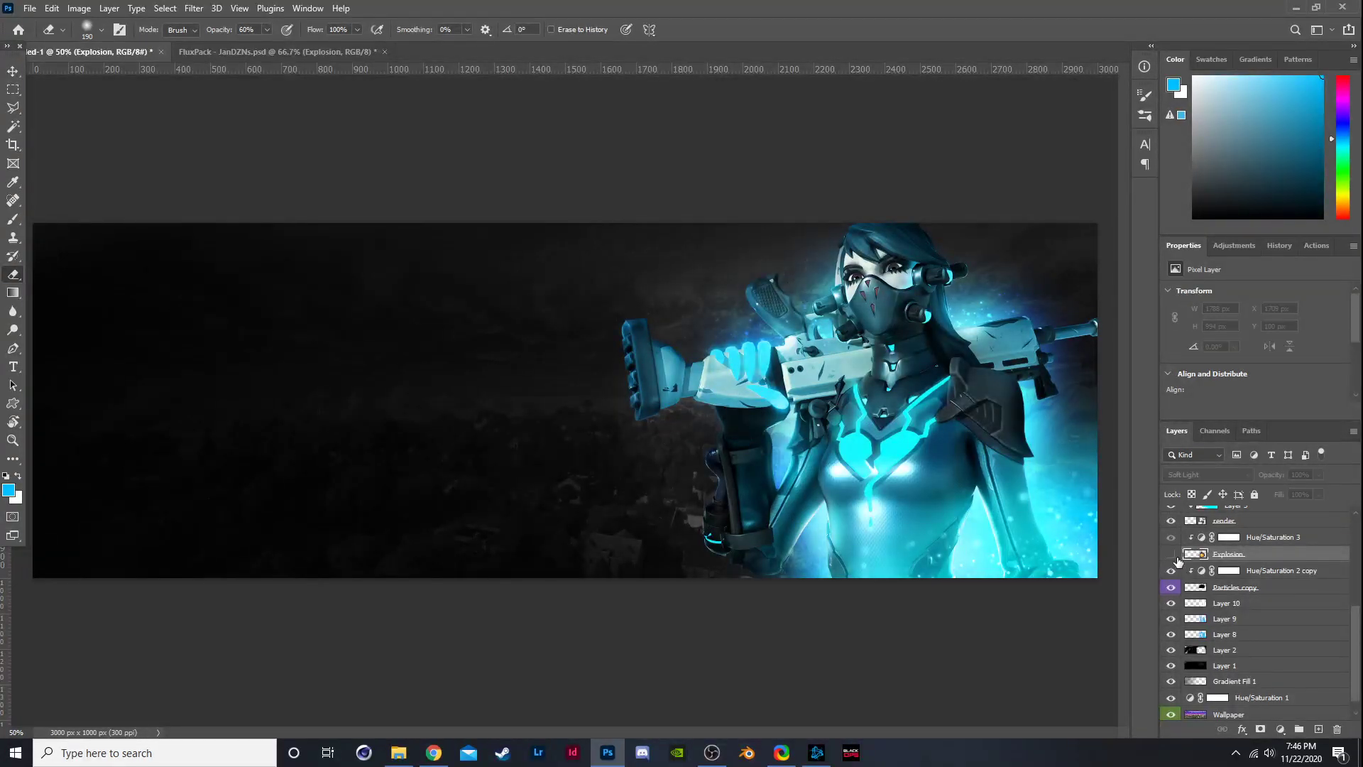
click(1176, 559)
click(1172, 554)
click(1053, 467)
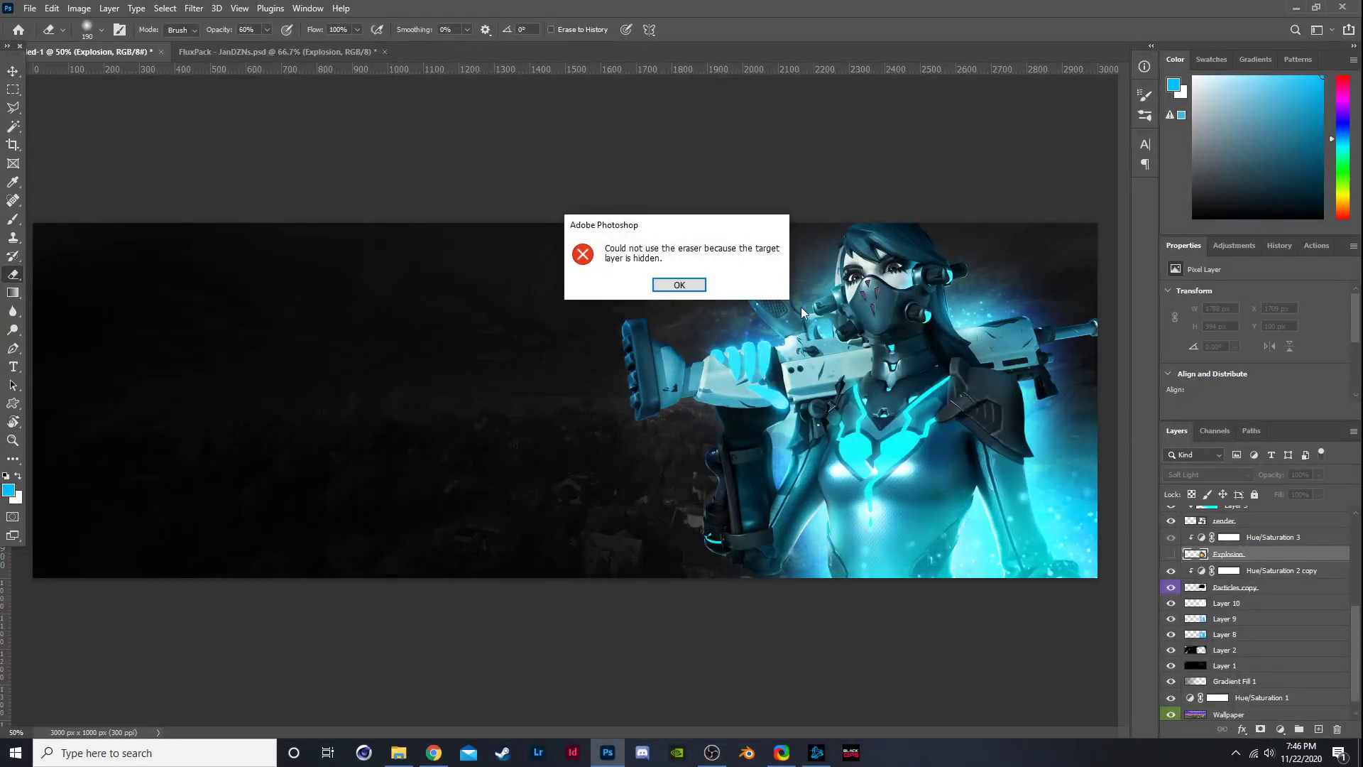
click(680, 285)
click(1171, 554)
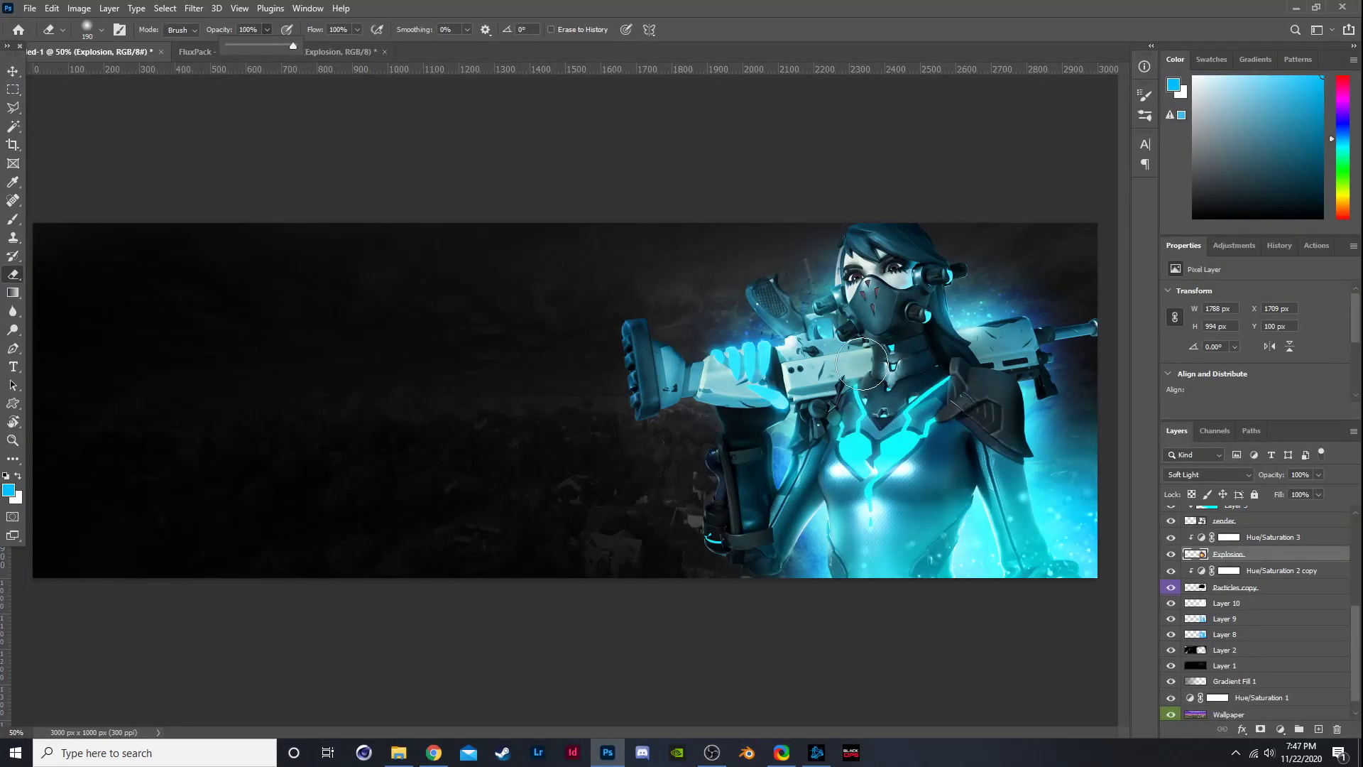
drag(264, 33, 302, 34)
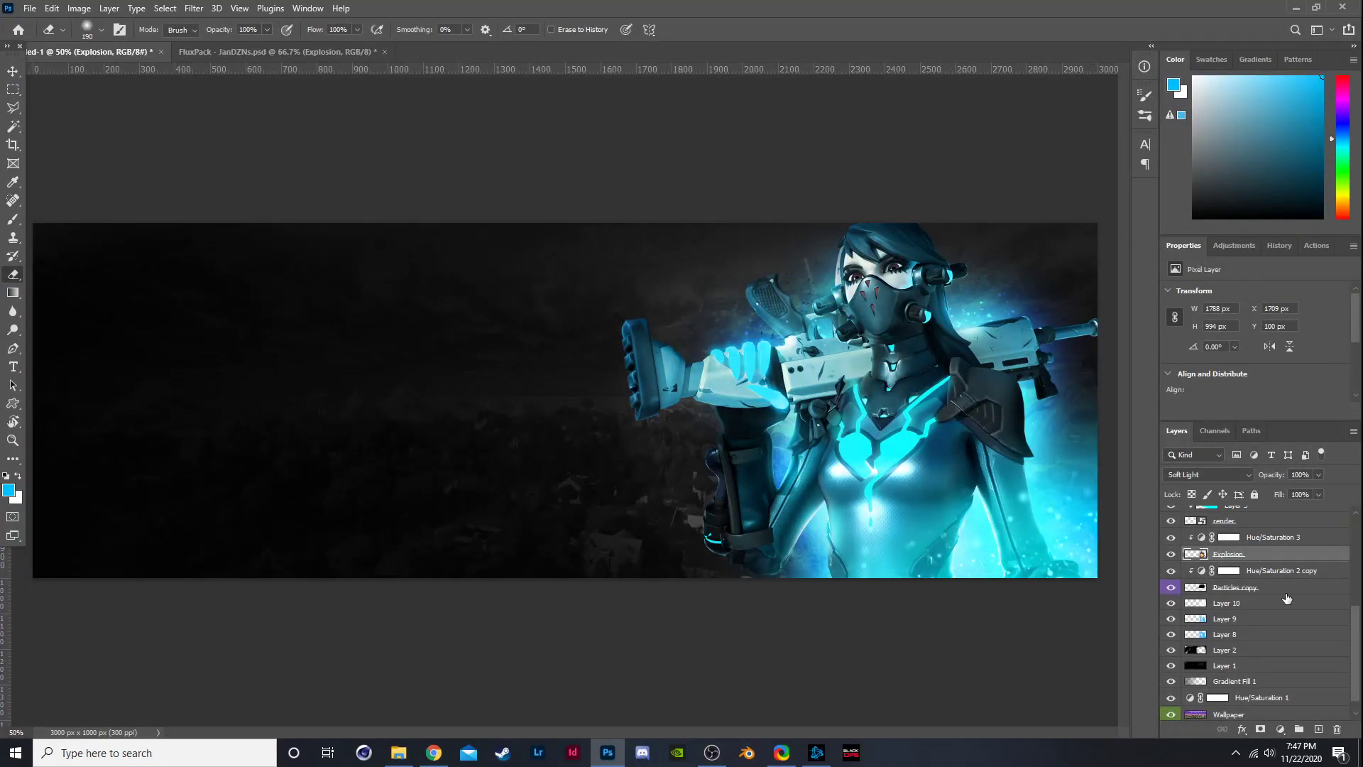
click(1172, 557)
click(1171, 557)
click(1172, 558)
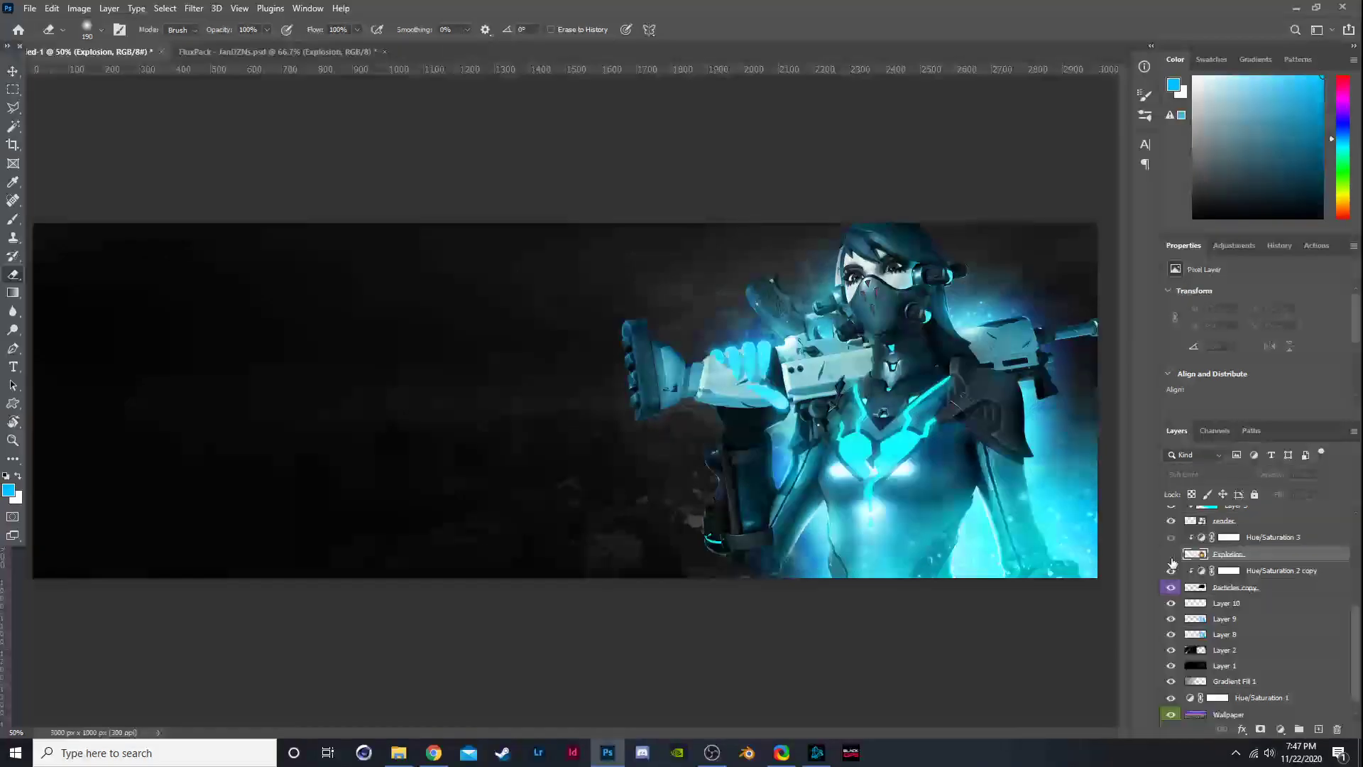
click(1171, 555)
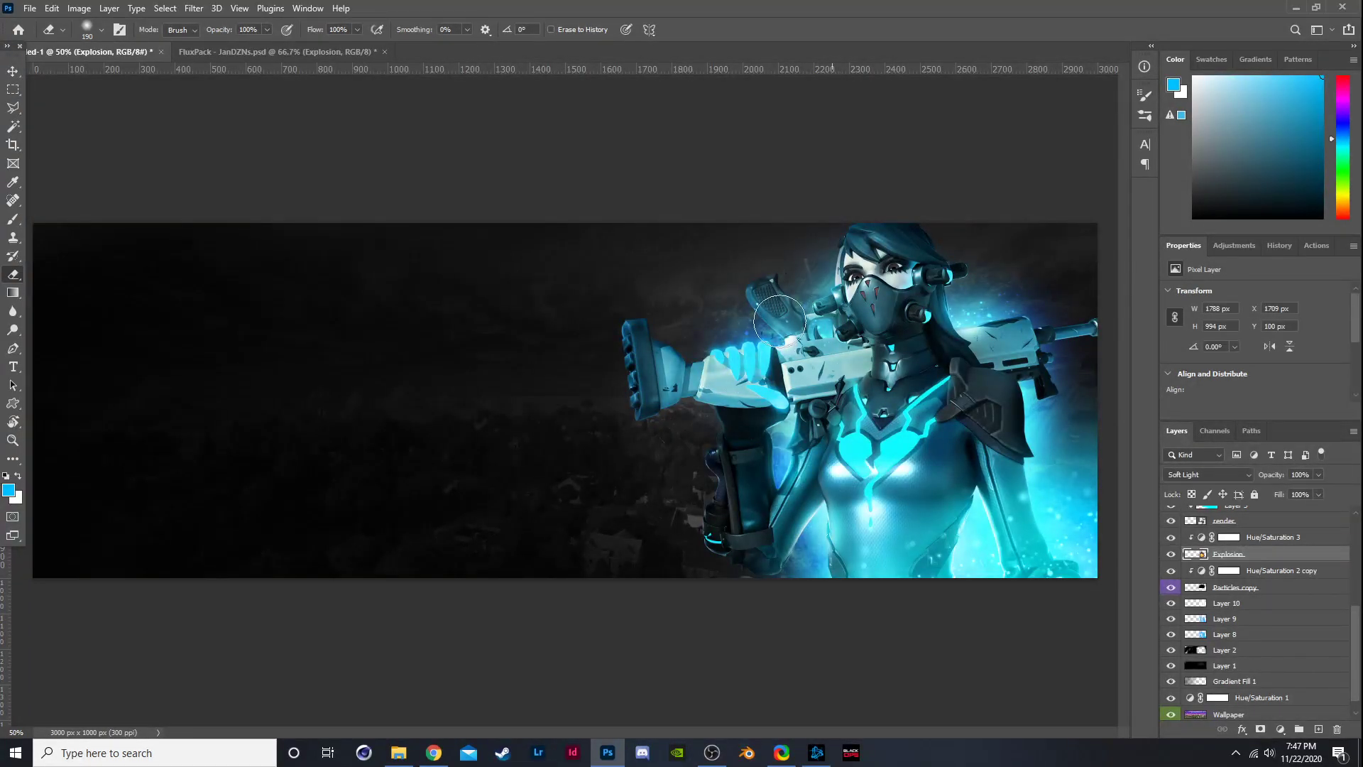
click(1171, 555)
click(1171, 555)
click(1228, 591)
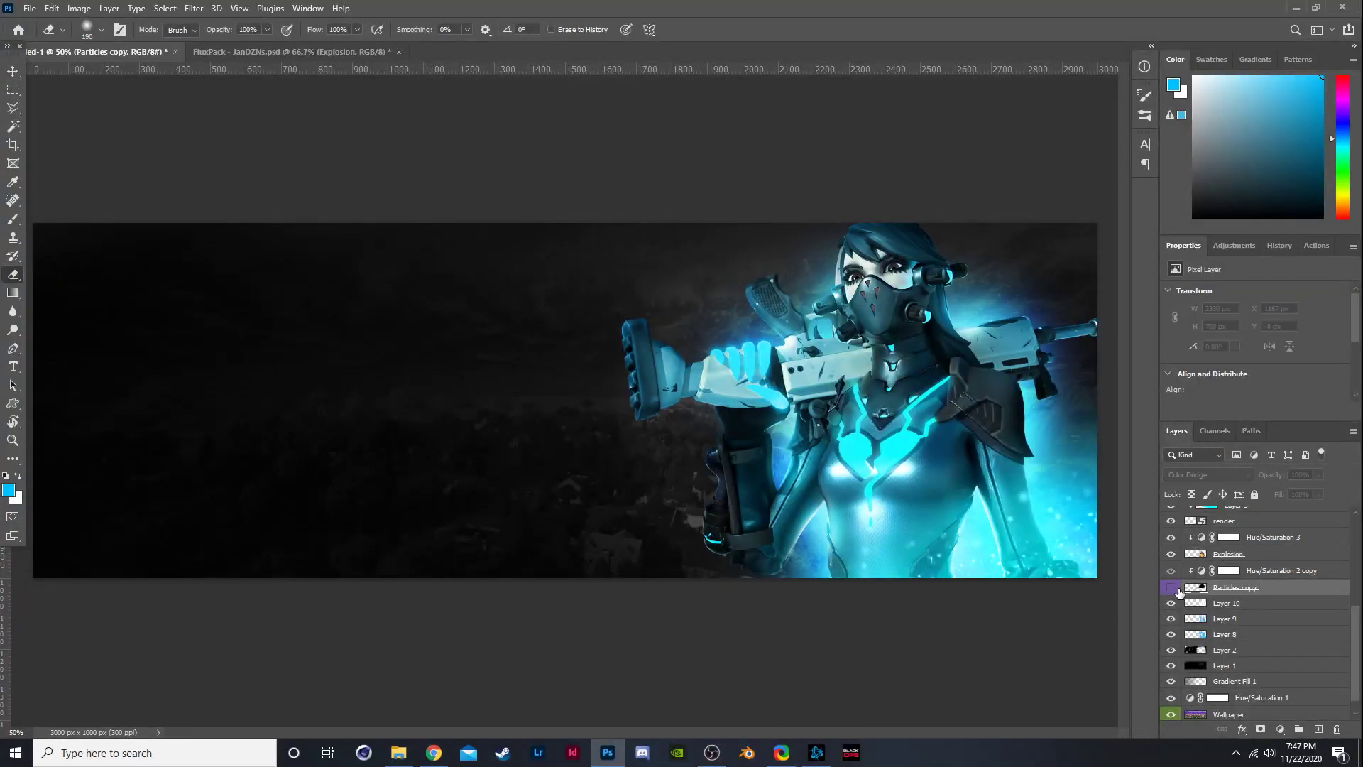
Duplicate Particles copy with its hue adjustment and shift Particles copy 2 down-right.
ctrl+click(1267, 585)
key(ctrl+j)
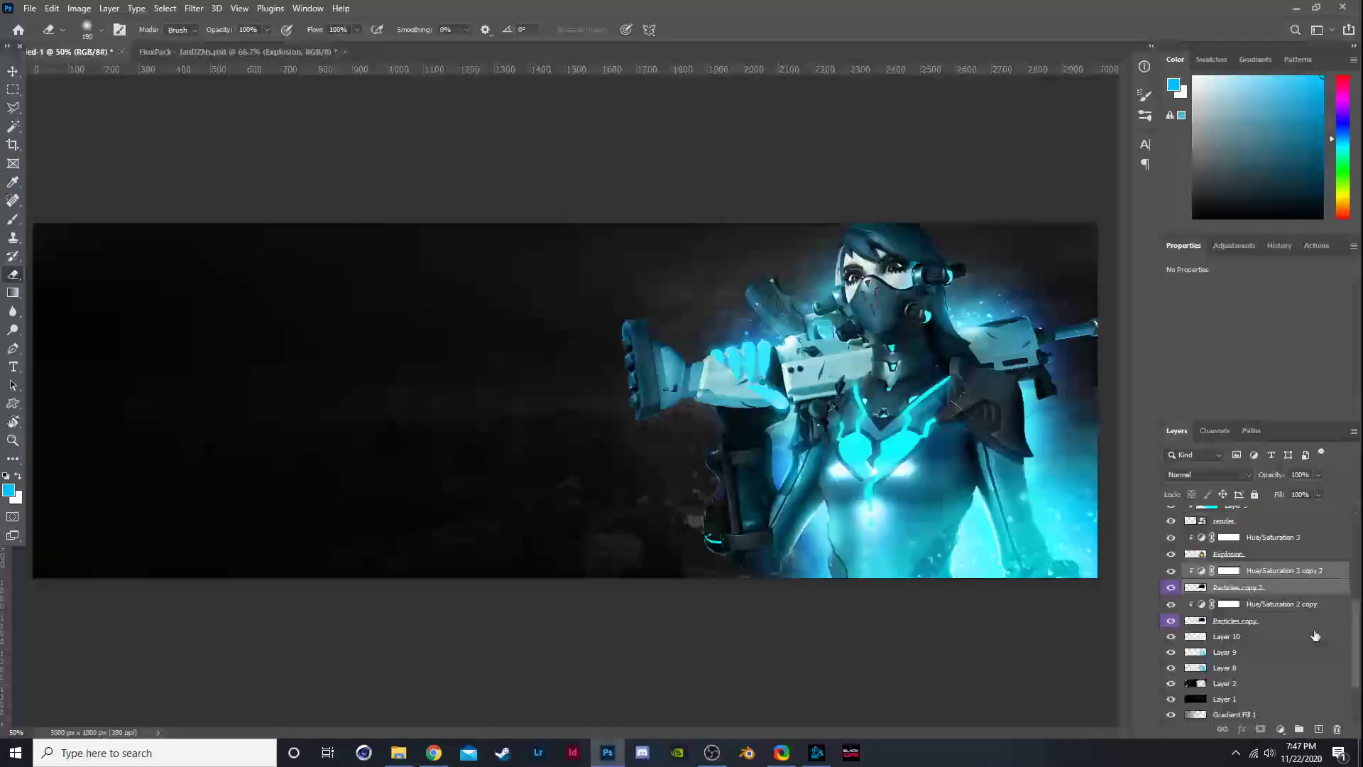
click(1247, 587)
key(ctrl+t)
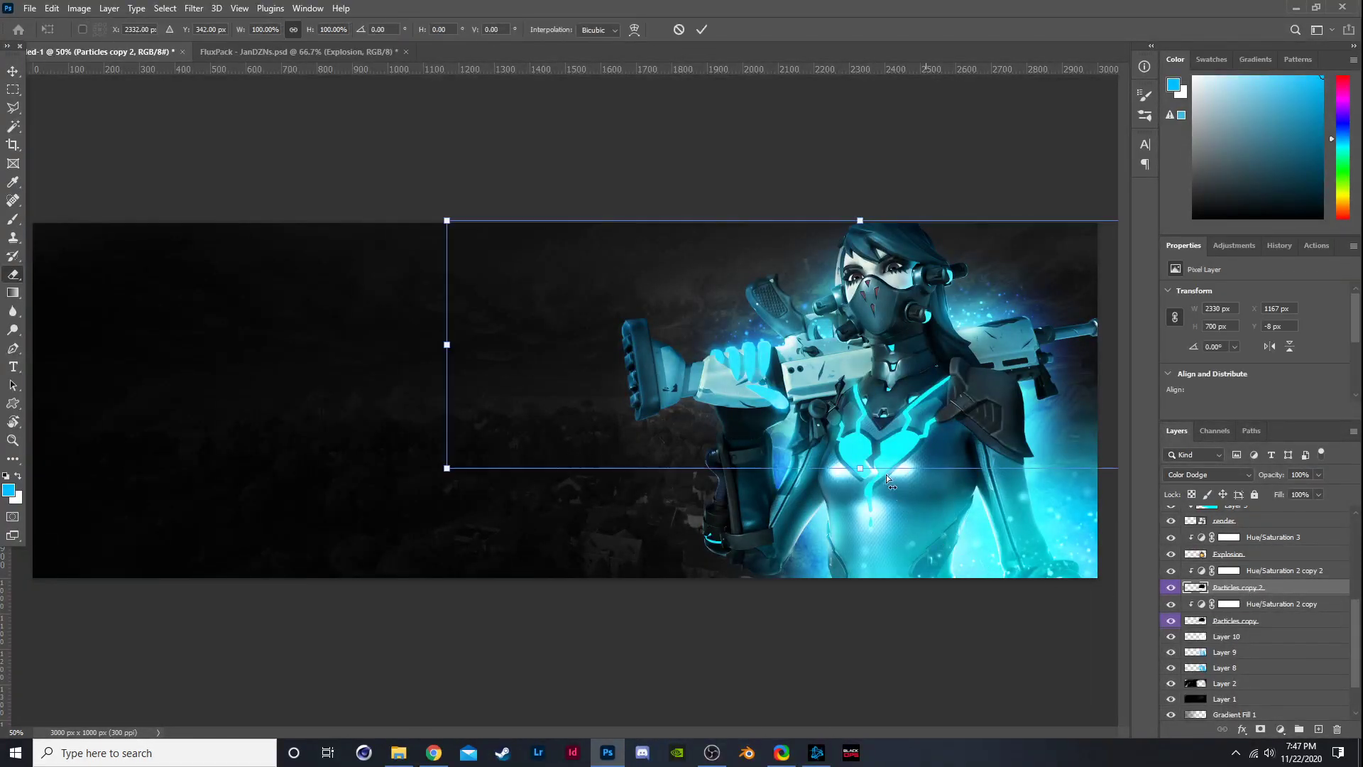
mouse_move(875, 395)
mouse_down()
mouse_move(884, 516)
mouse_move(866, 533)
mouse_move(978, 538)
mouse_move(977, 519)
mouse_move(1034, 552)
mouse_move(975, 540)
mouse_move(1000, 534)
mouse_up()
key(Return)
key(e)
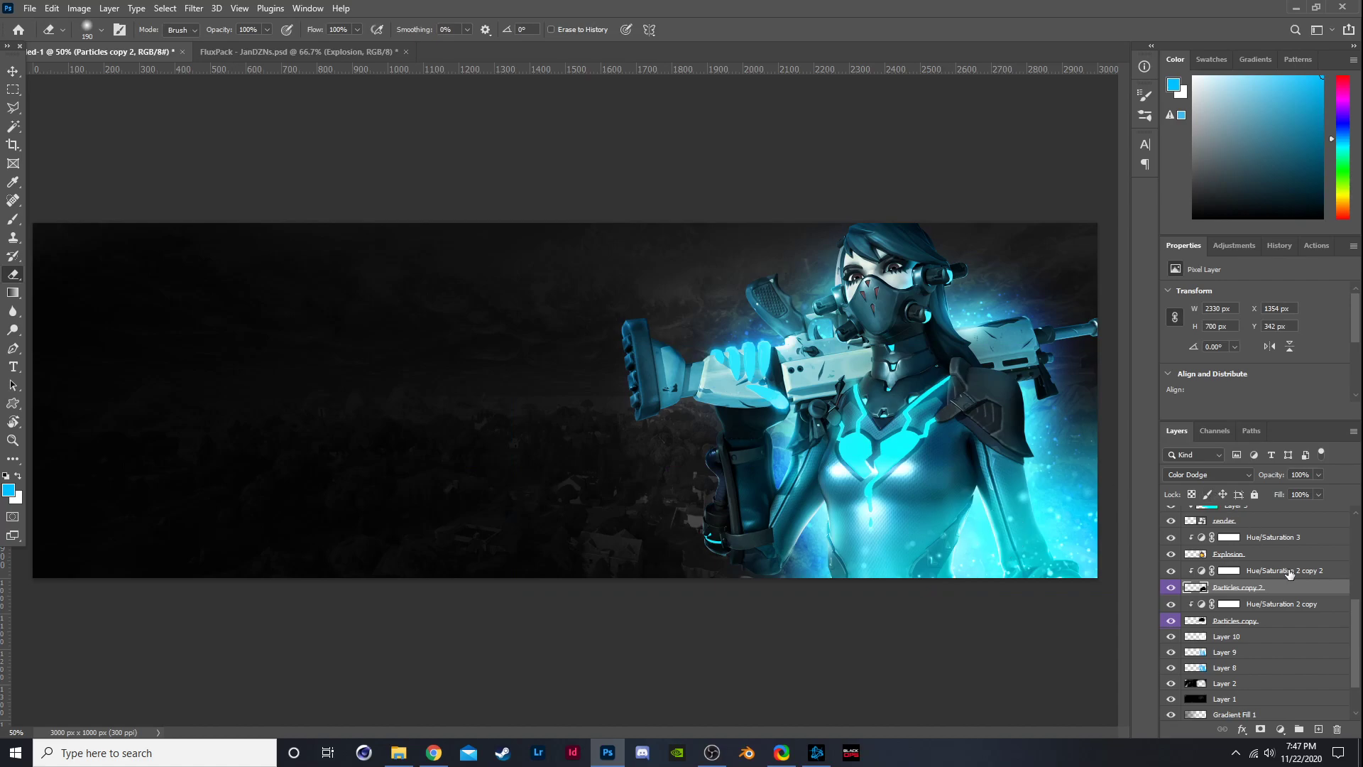
scroll(1290, 572, down, 3)
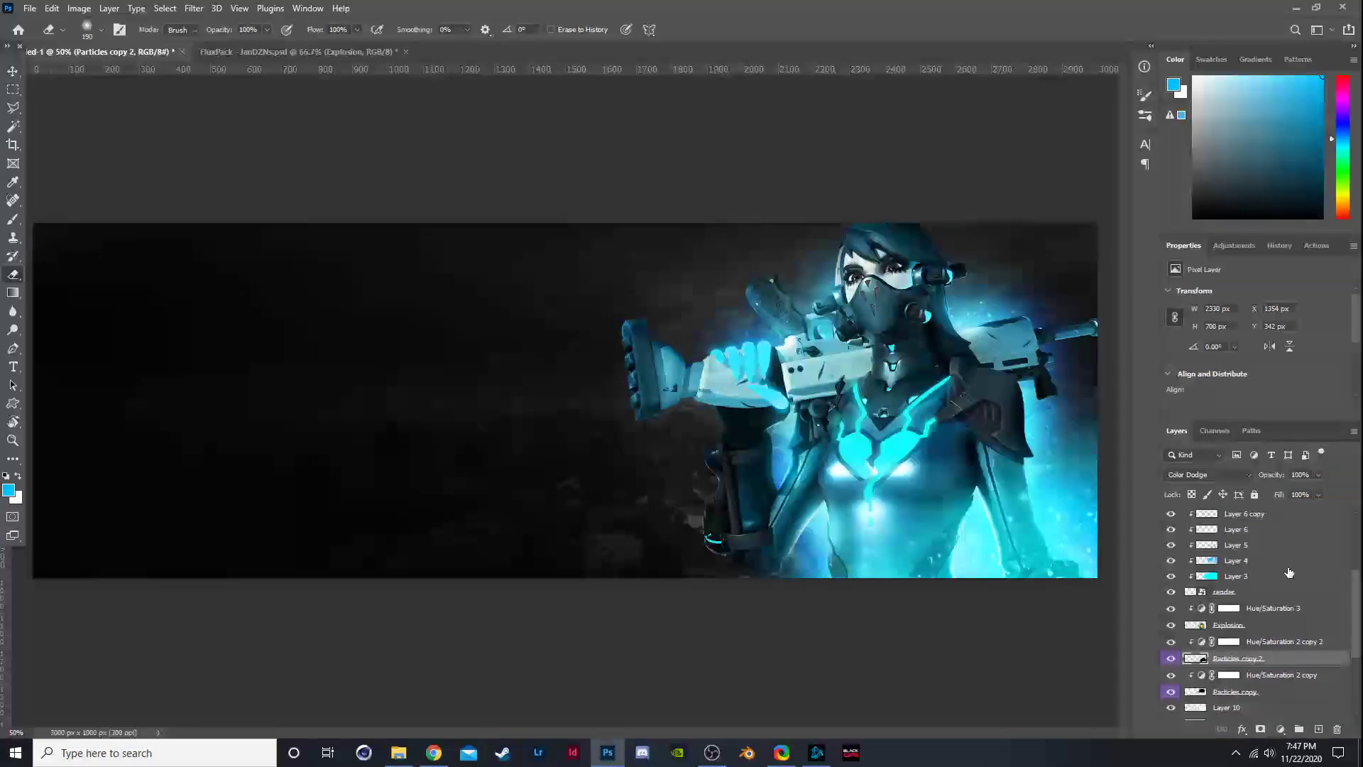
Add a new layer above Layer 2 and set up a 495 px soft brush.
click(1229, 618)
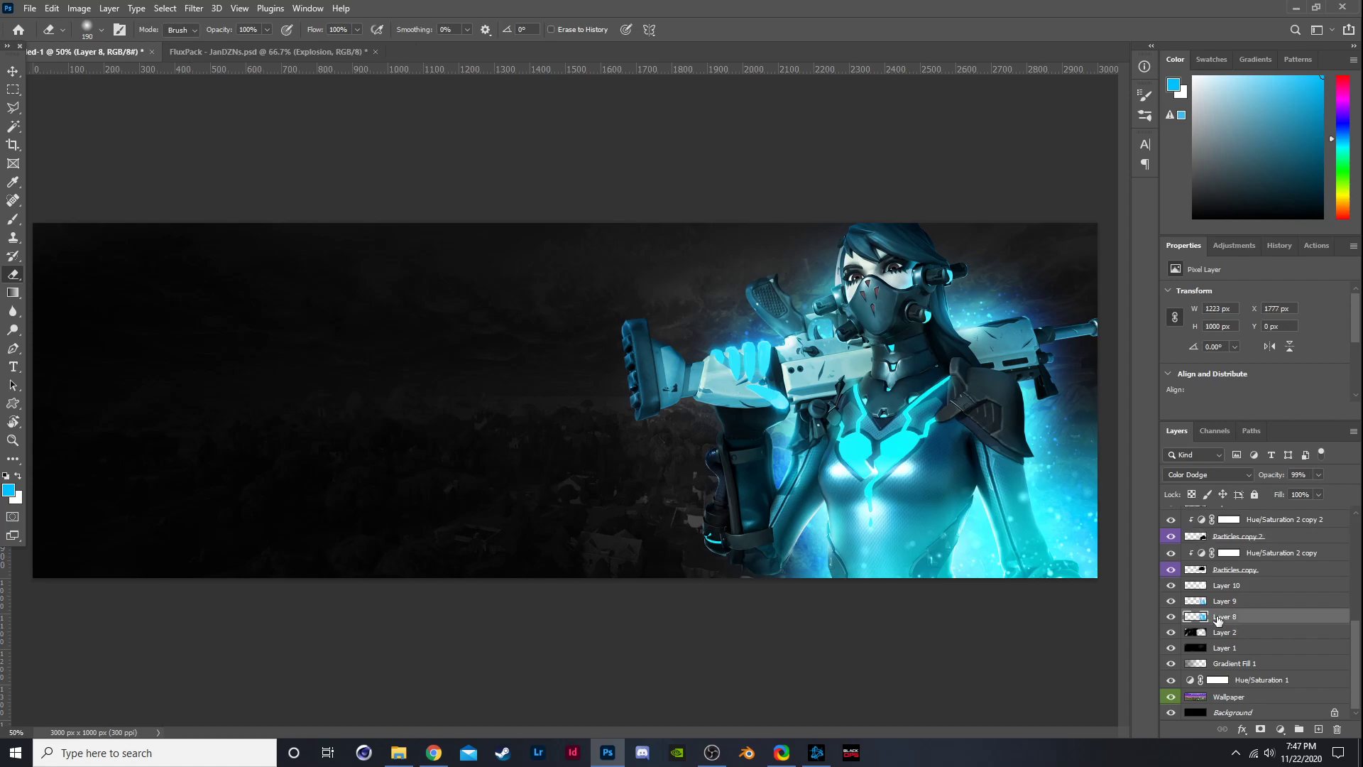
click(1220, 632)
click(1318, 728)
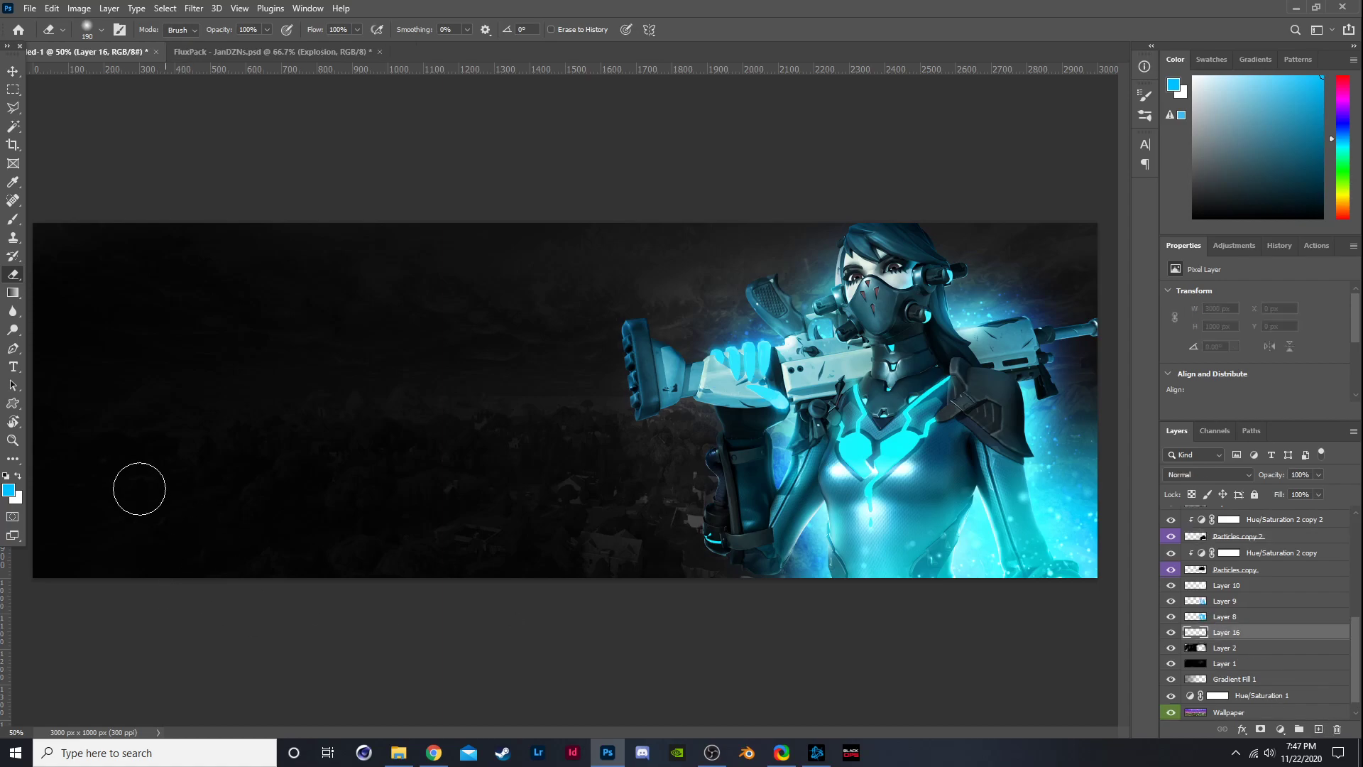
click(99, 29)
drag(143, 75, 151, 75)
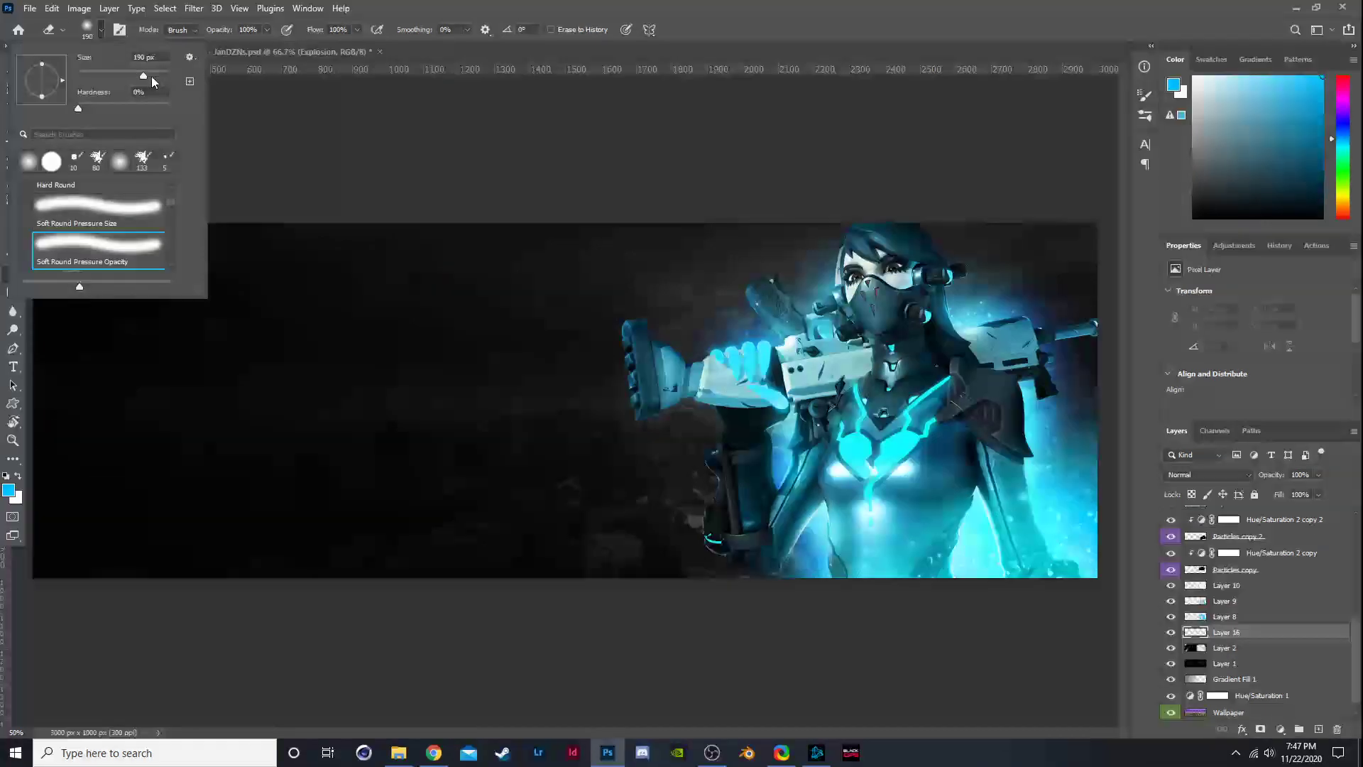
click(189, 426)
click(19, 224)
click(87, 29)
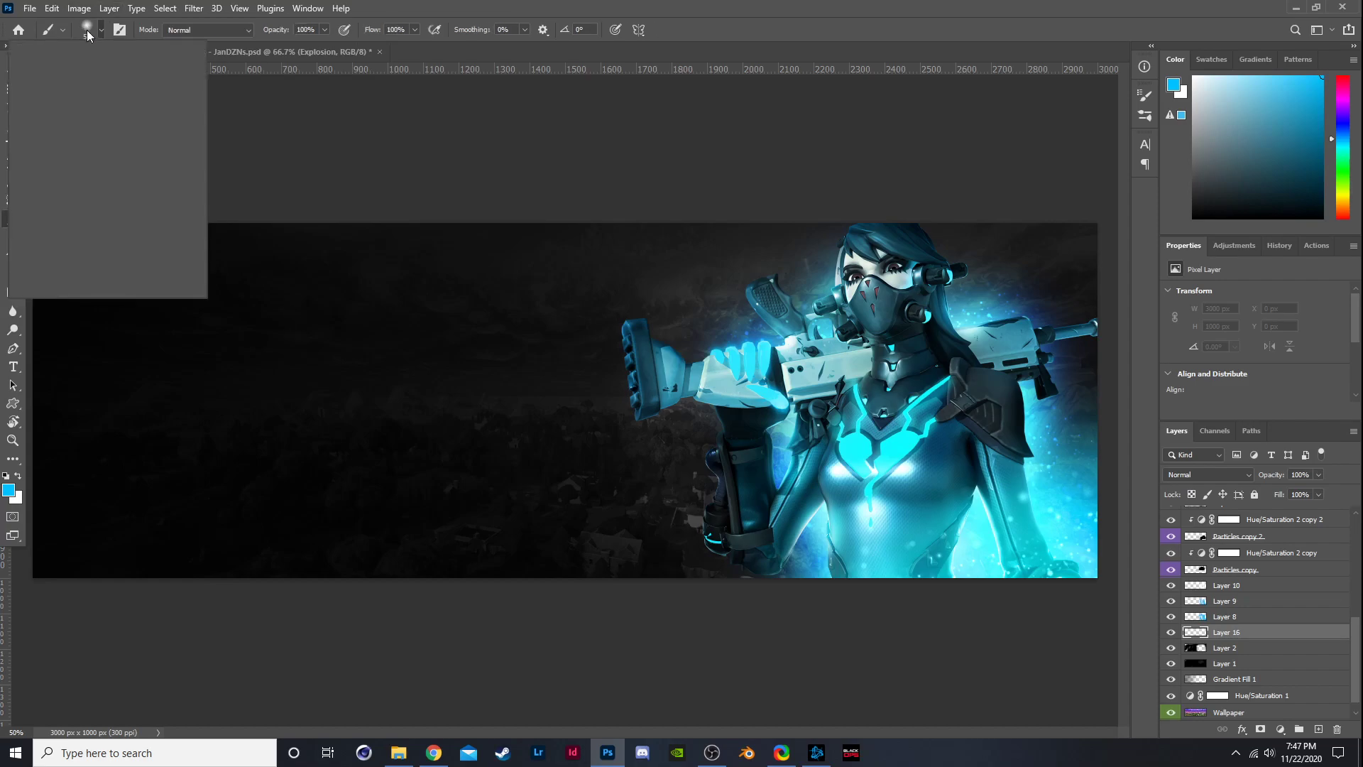
drag(151, 75, 159, 74)
Paint soft cyan across the banner on Layer 16 and set it to Color blend mode.
mouse_move(680, 465)
mouse_down()
mouse_move(733, 601)
mouse_move(737, 431)
mouse_move(799, 487)
mouse_move(1013, 447)
mouse_move(927, 265)
mouse_move(942, 265)
mouse_move(837, 263)
mouse_move(674, 438)
mouse_move(583, 578)
mouse_move(478, 546)
mouse_move(426, 450)
mouse_up()
mouse_move(174, 249)
mouse_down()
mouse_move(569, 322)
mouse_move(414, 344)
mouse_move(127, 561)
mouse_move(27, 324)
mouse_move(444, 110)
mouse_move(718, 50)
mouse_up()
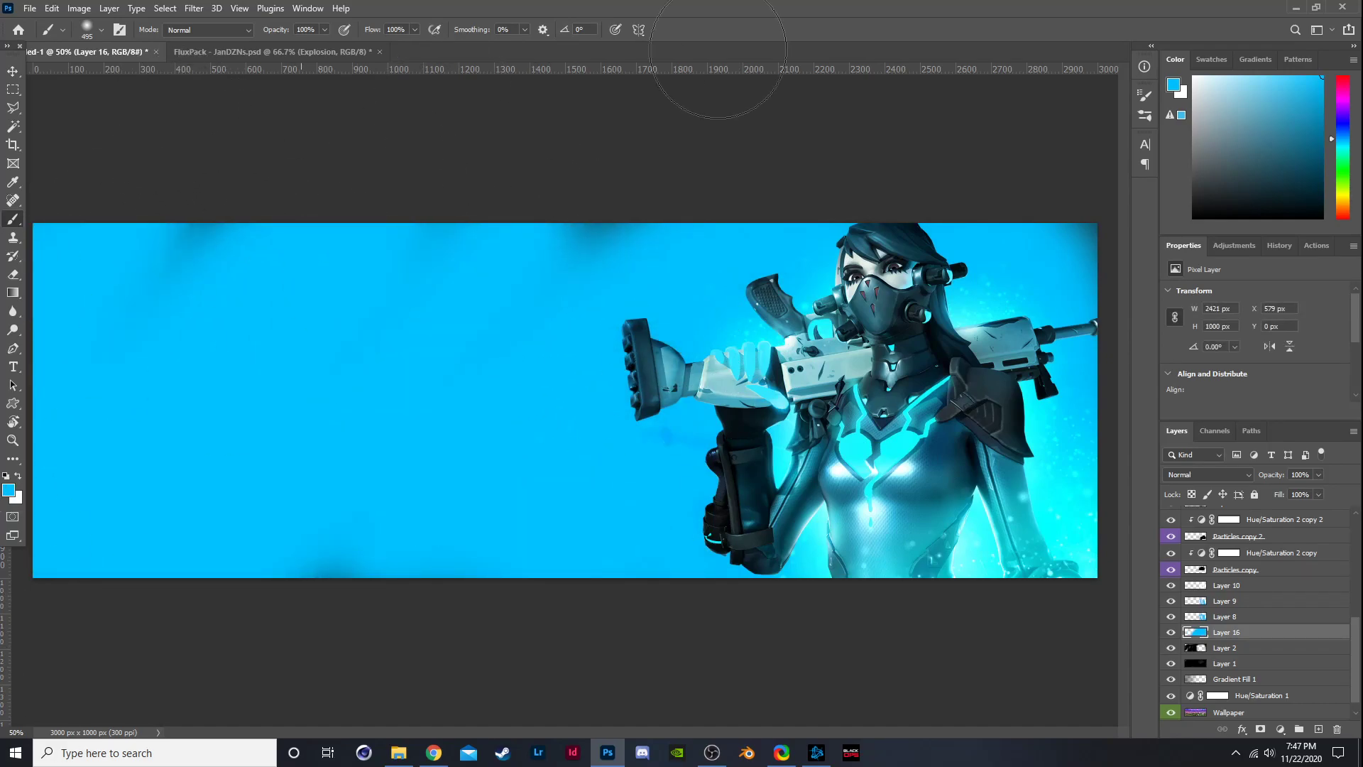
click(1200, 474)
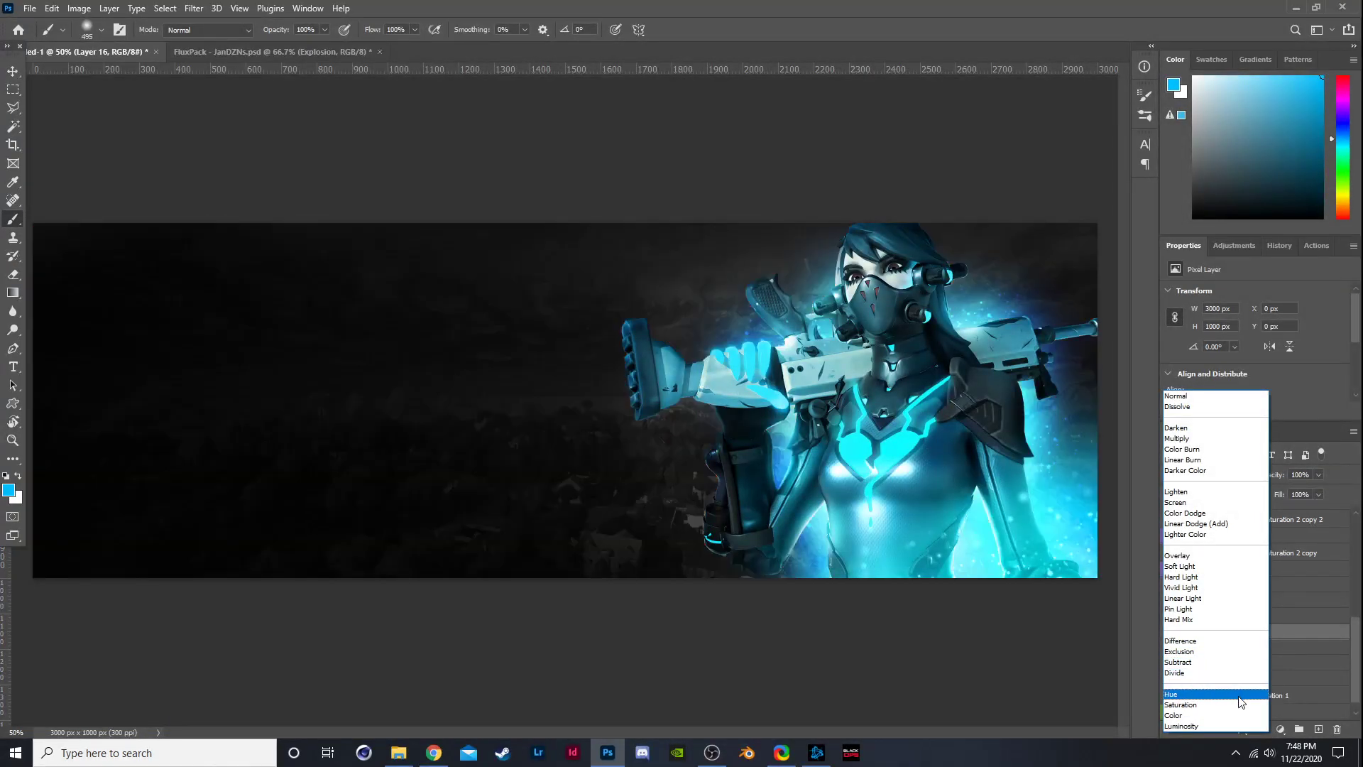
click(1243, 715)
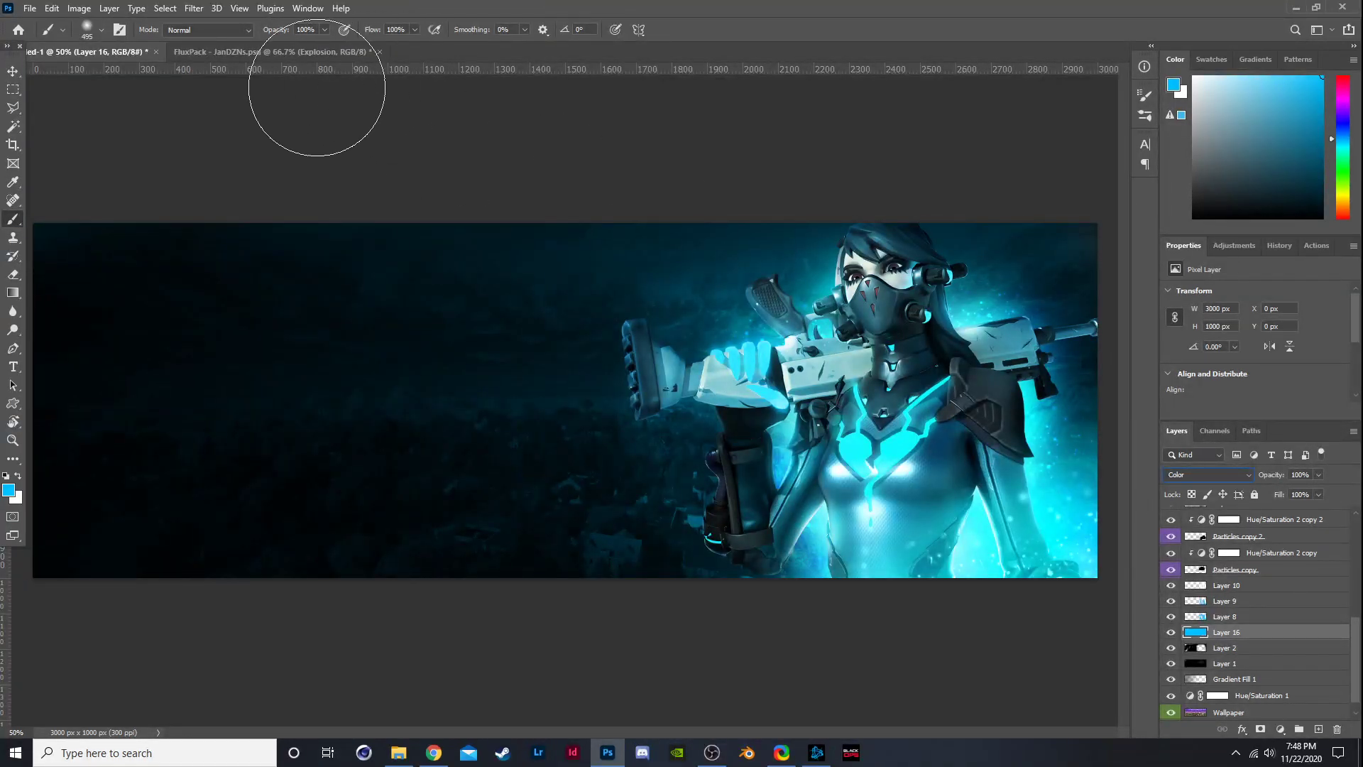
Return to FluxPack and preview different Explosion layers.
click(304, 52)
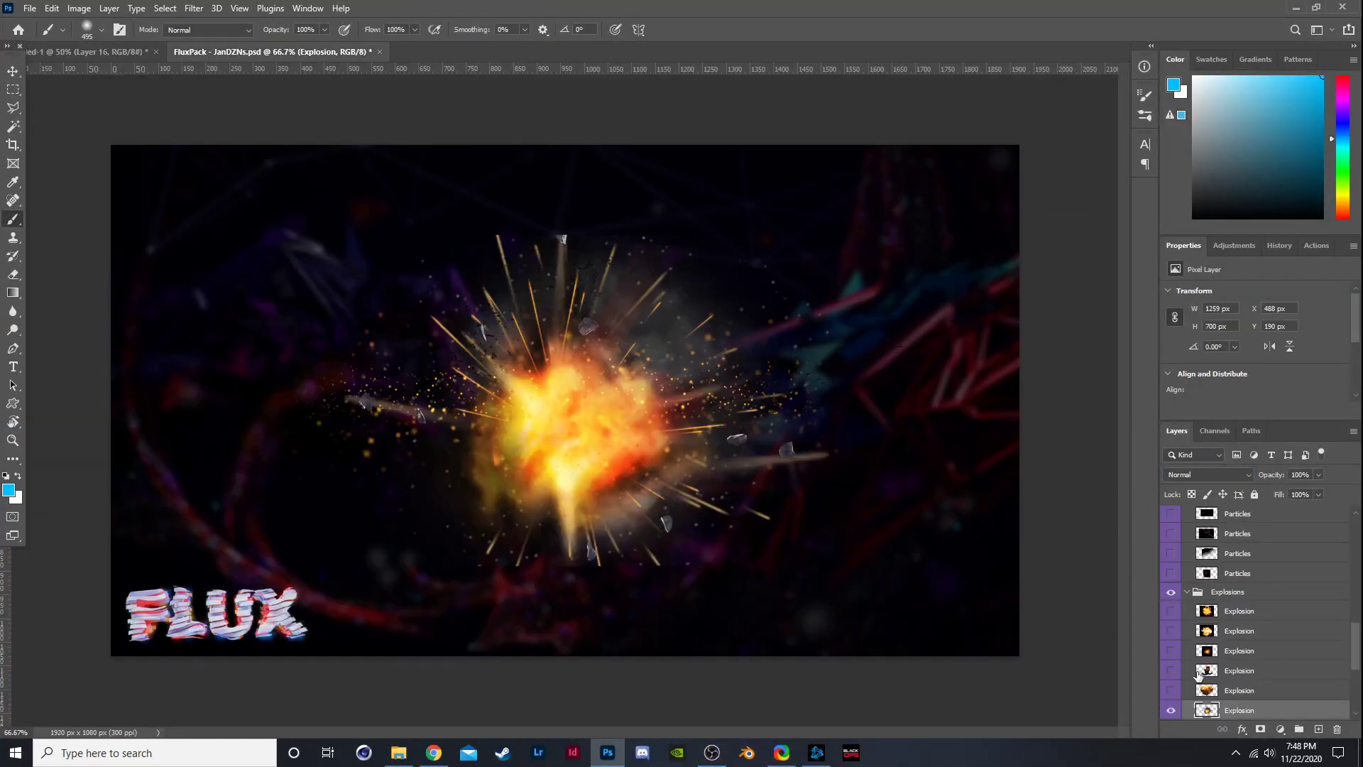
click(1171, 710)
click(1170, 690)
click(1170, 690)
Preview another explosion, then the red, blue and purple smokes in the Smokes group.
click(1171, 670)
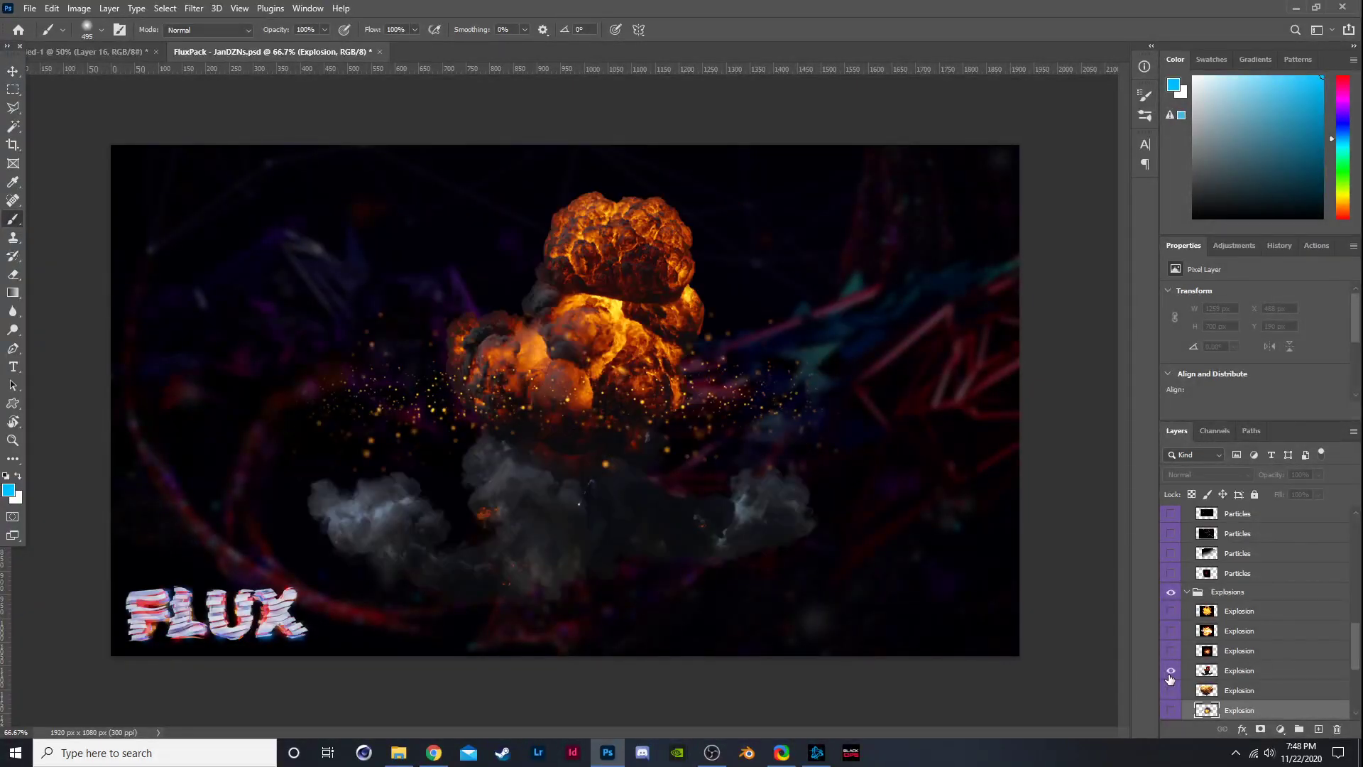
click(1170, 670)
scroll(1189, 602, down, 3)
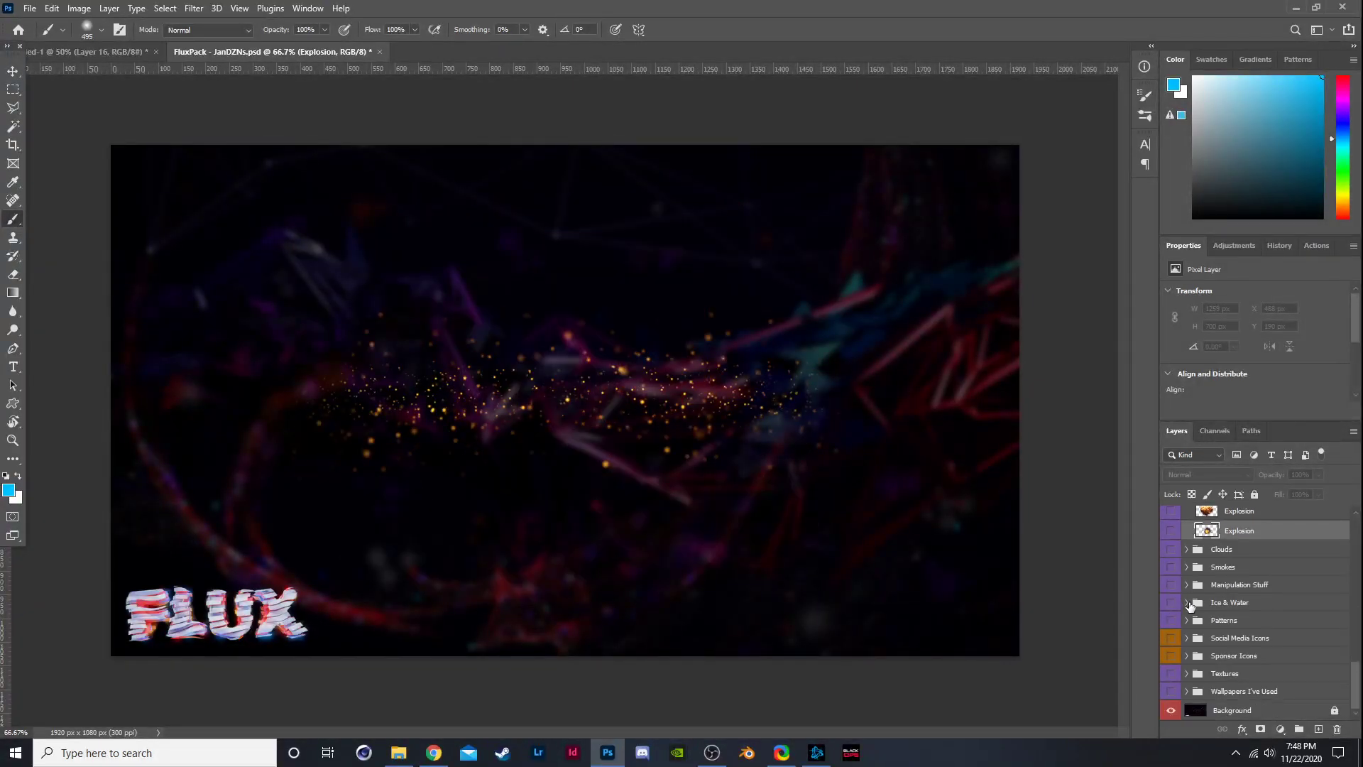
click(1185, 567)
click(1171, 585)
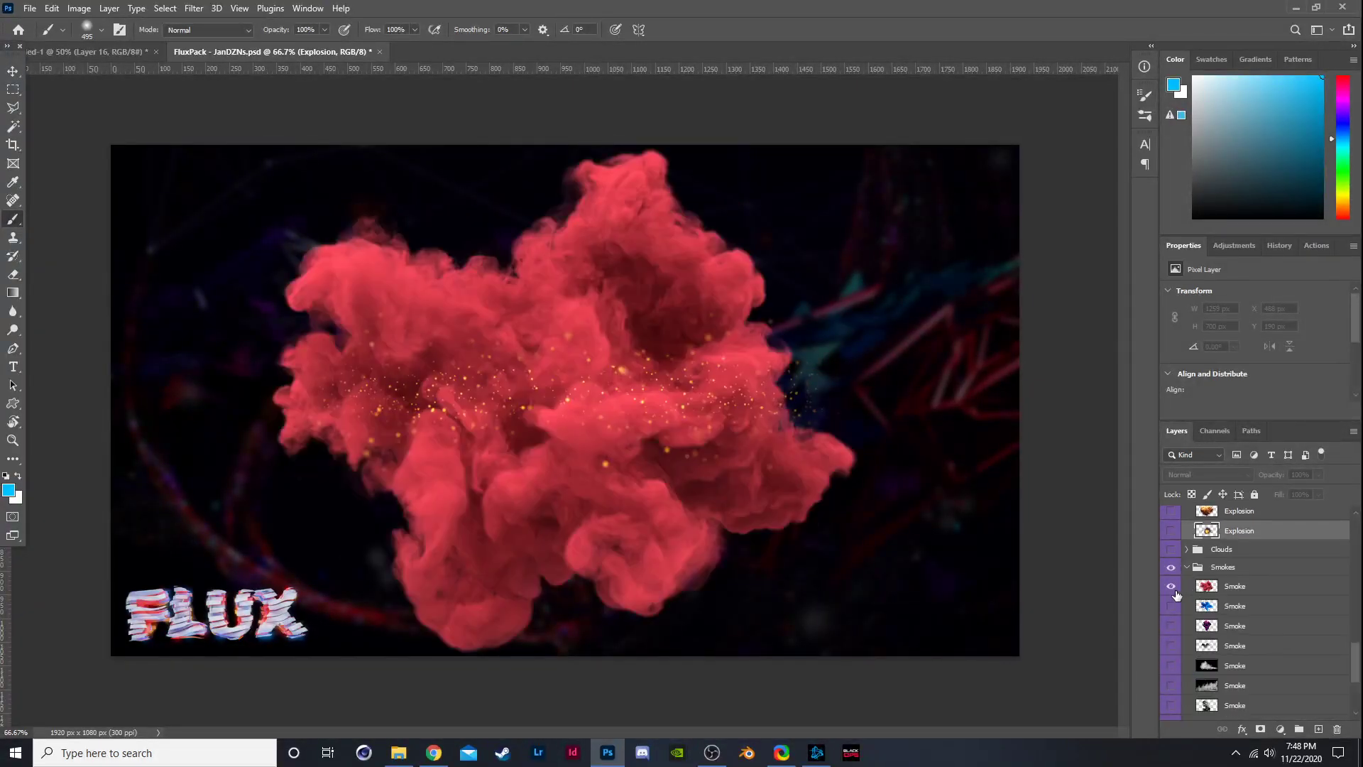
click(1170, 586)
click(1170, 605)
click(1170, 605)
click(1170, 626)
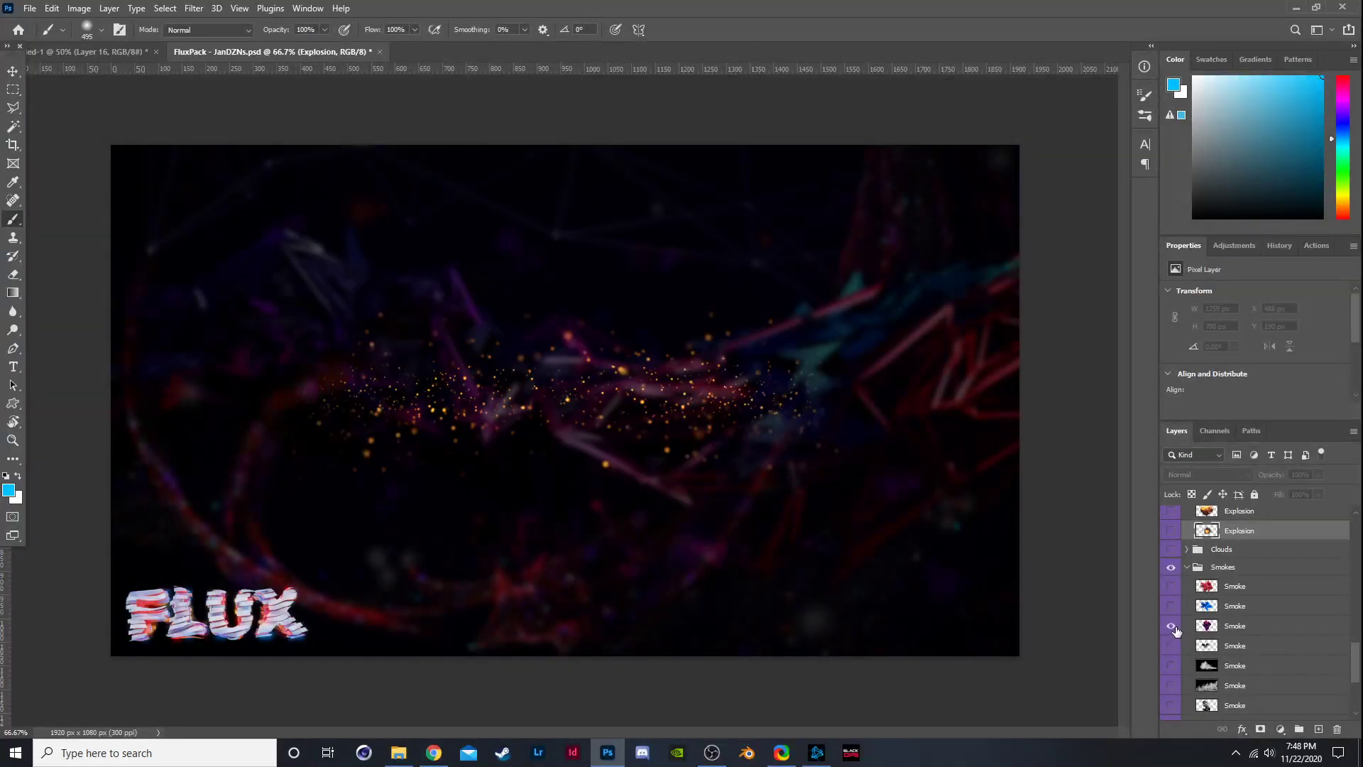
click(1171, 626)
Show the red Smoke layer and drag it toward the banner document.
click(1171, 586)
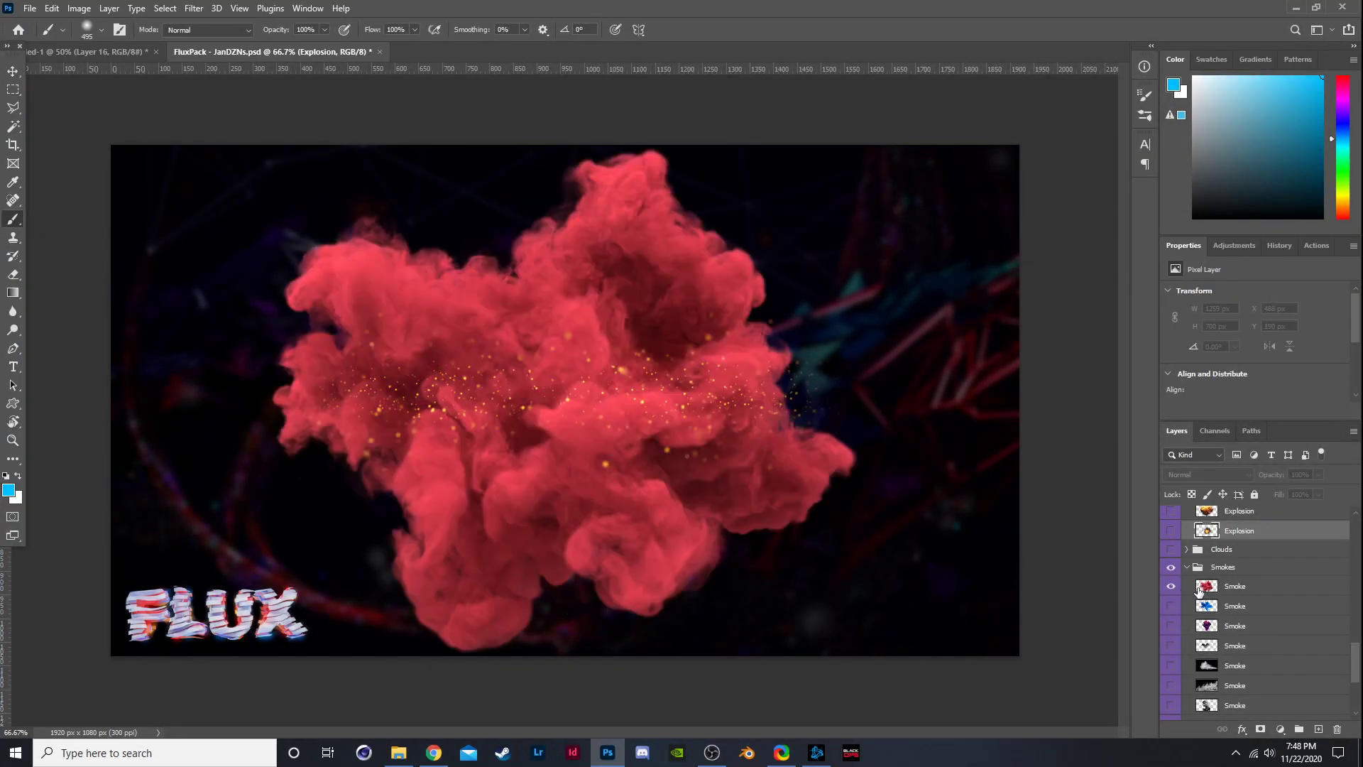
click(1248, 586)
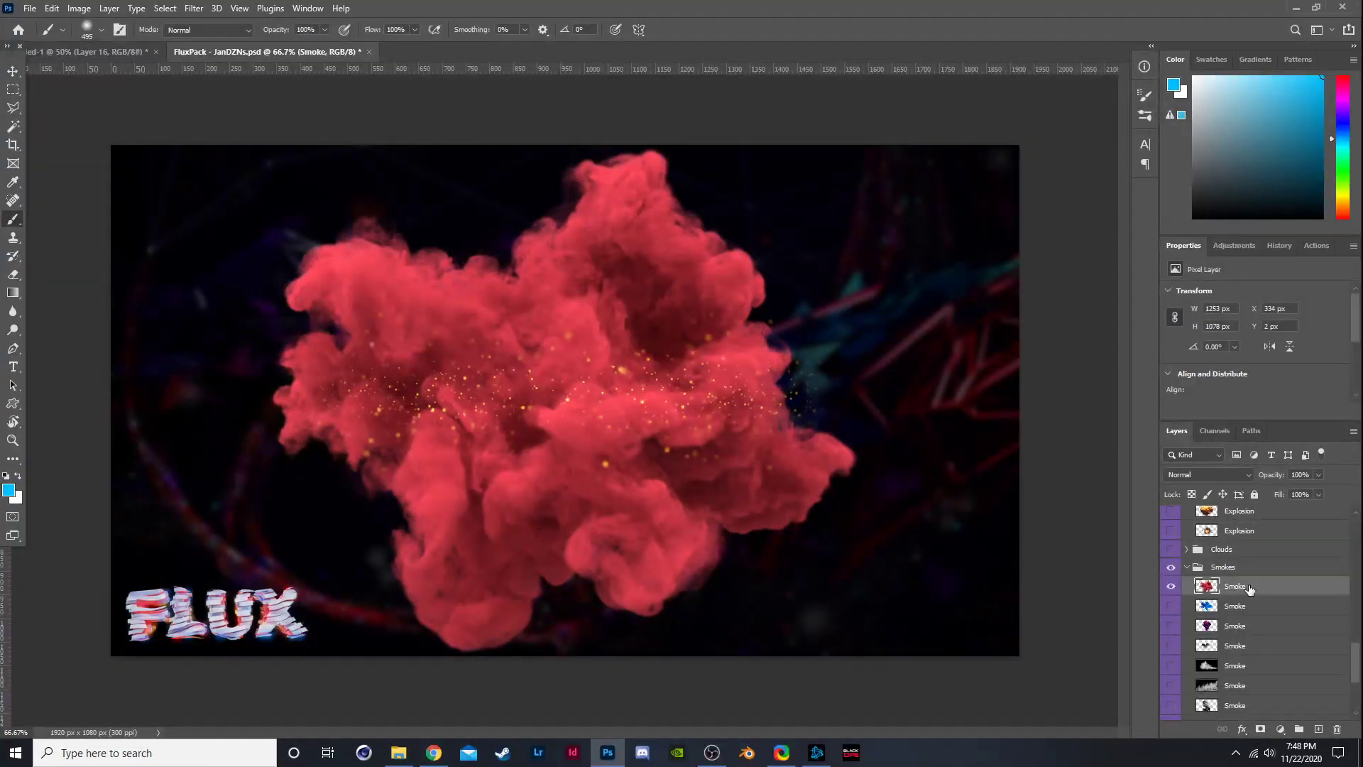
drag(1249, 589, 620, 542)
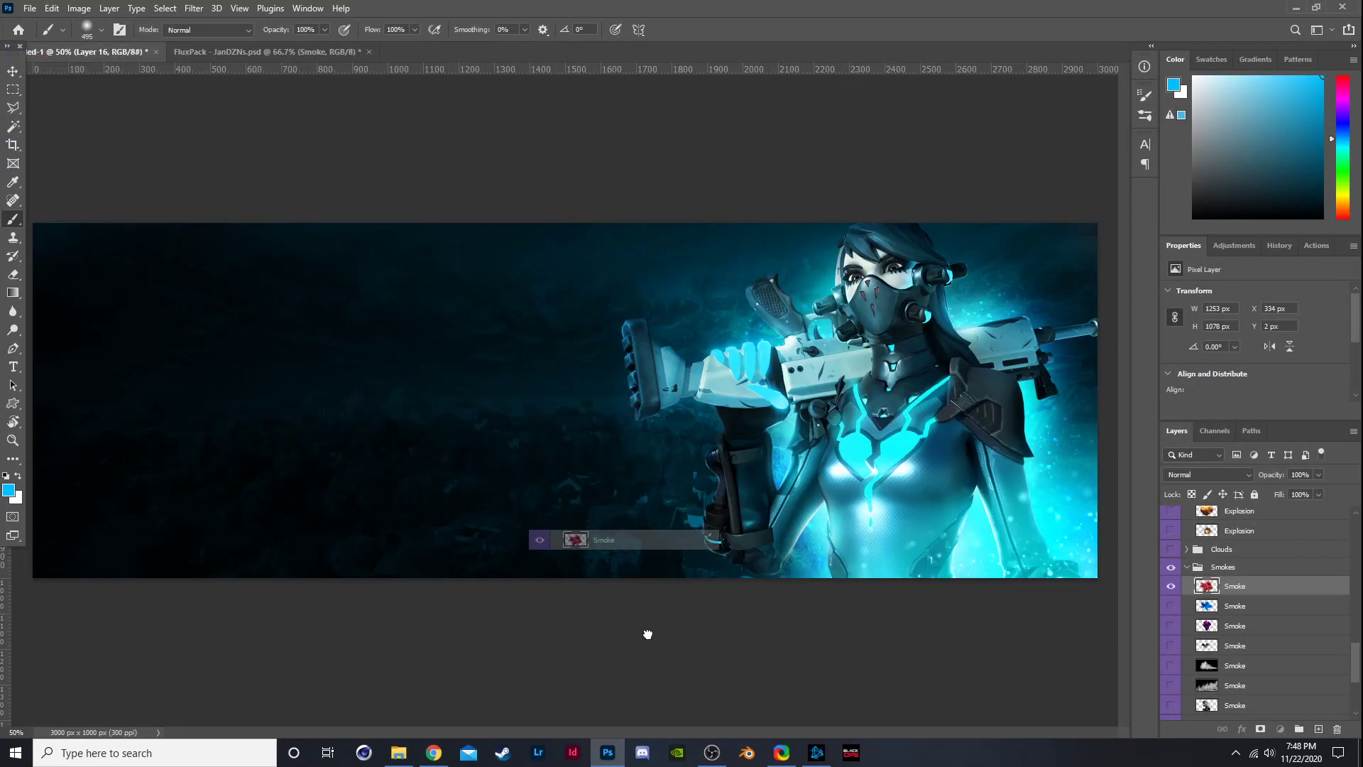
Drop the red smoke into the banner, move it down, and raise it to the top of the stack.
drag(647, 634, 646, 633)
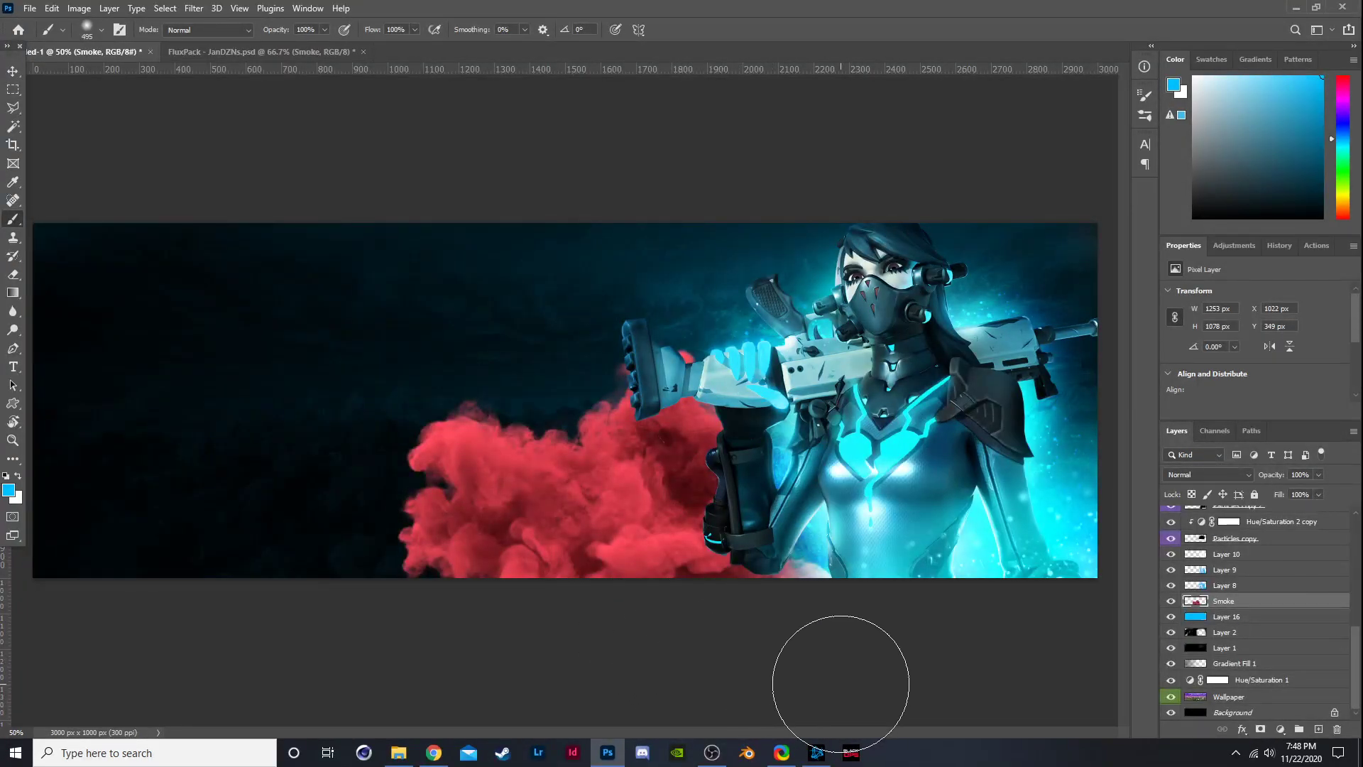
key(ctrl+t)
drag(617, 348, 673, 468)
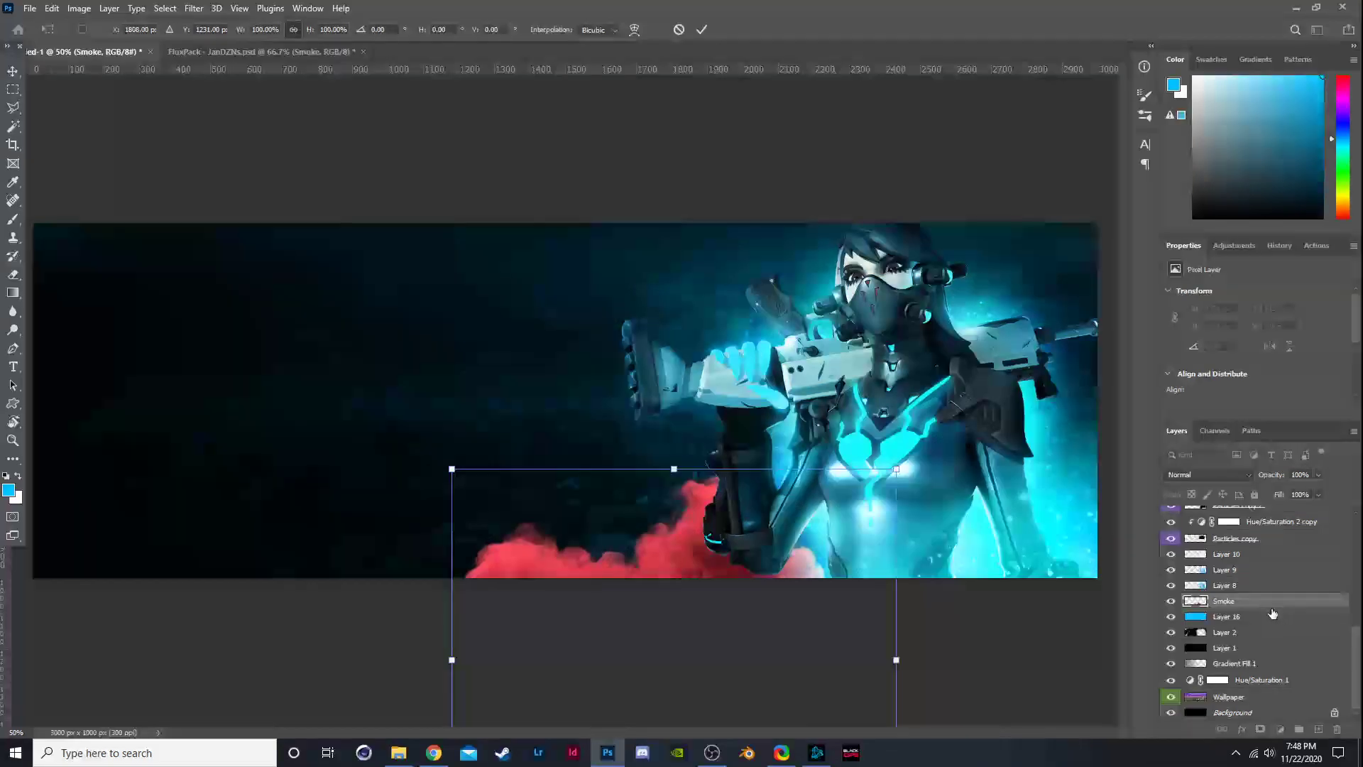
key(Return)
key(b)
mouse_move(1239, 600)
mouse_down()
mouse_move(1270, 496)
mouse_move(1269, 434)
mouse_up()
mouse_move(1270, 482)
mouse_down()
mouse_move(1266, 470)
mouse_move(1264, 497)
mouse_up()
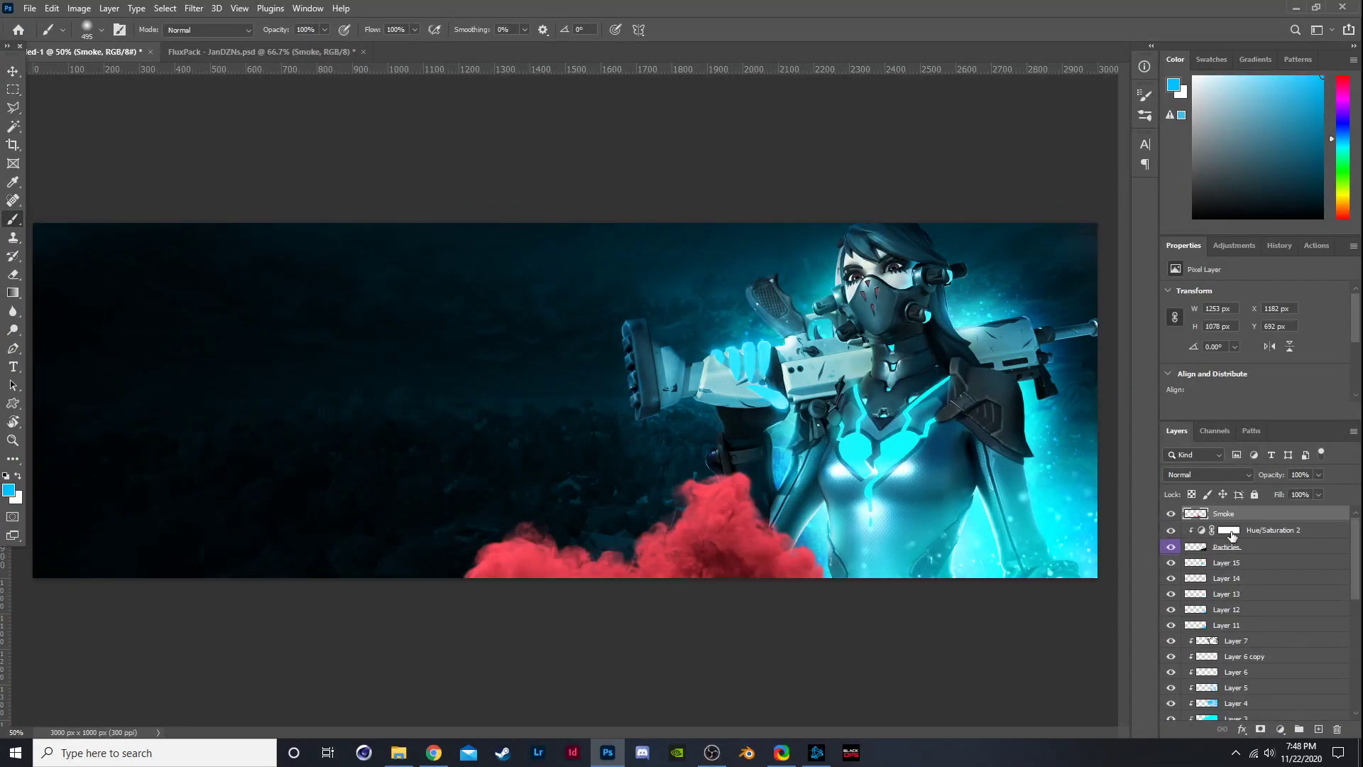
Rotate the smoke about -57.59° and tuck it along the bottom edge beneath the girl.
key(ctrl+t)
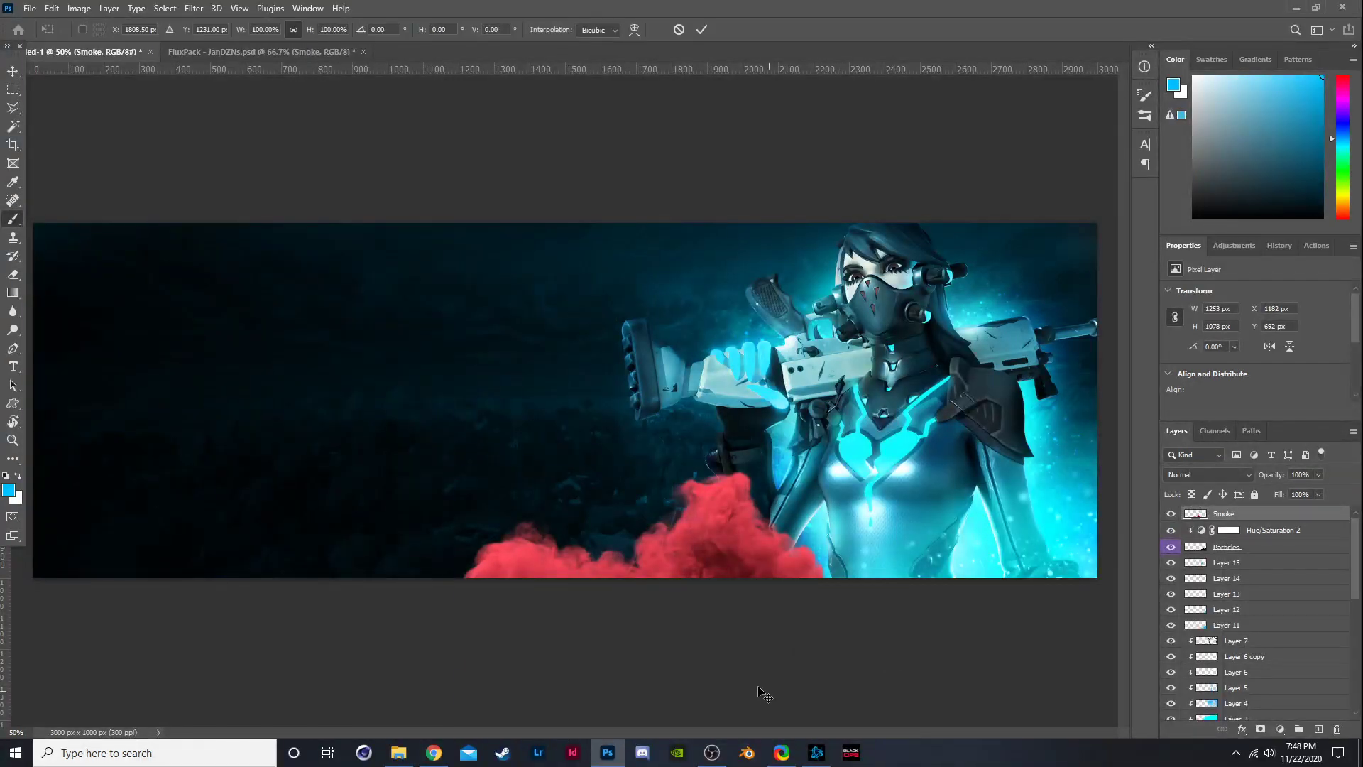
drag(688, 515, 735, 527)
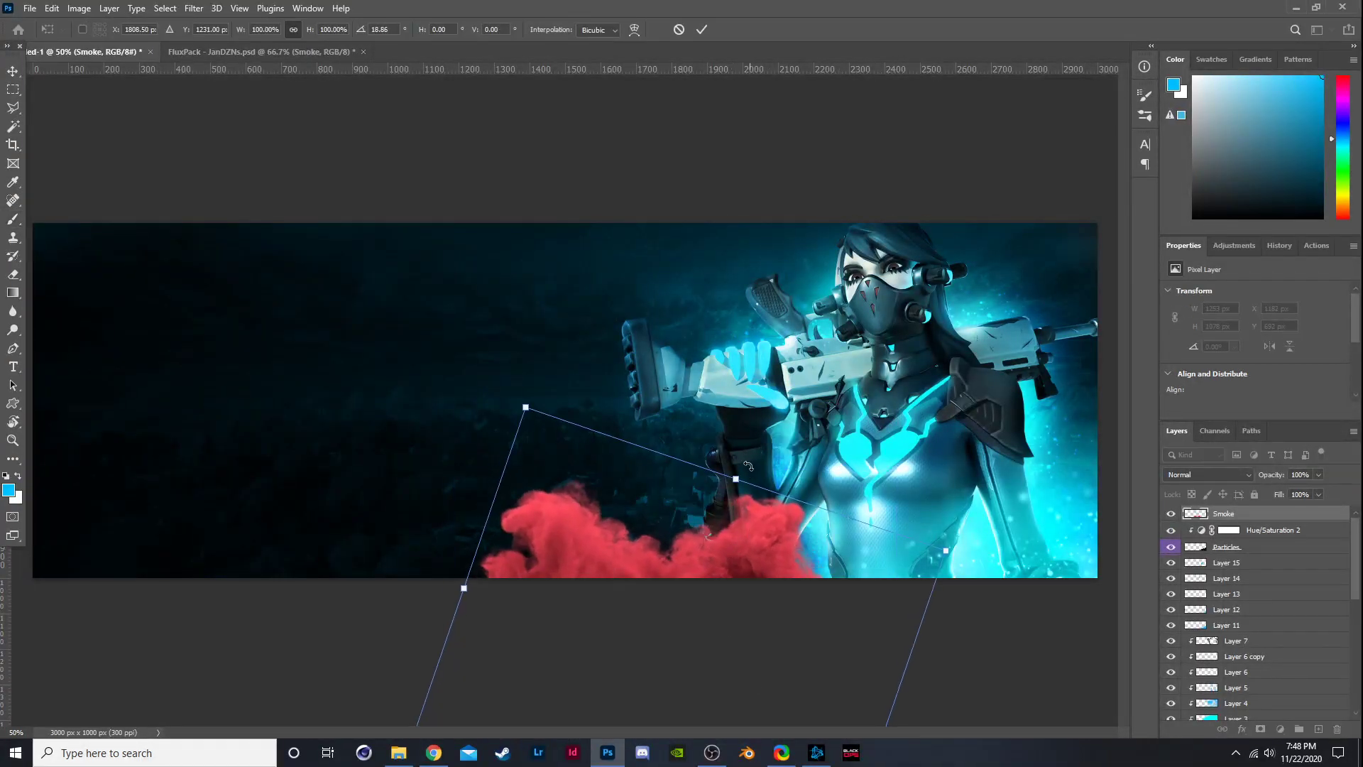
drag(748, 465, 478, 465)
drag(694, 592, 812, 533)
mouse_move(798, 583)
mouse_down()
mouse_move(867, 585)
mouse_move(834, 578)
mouse_up()
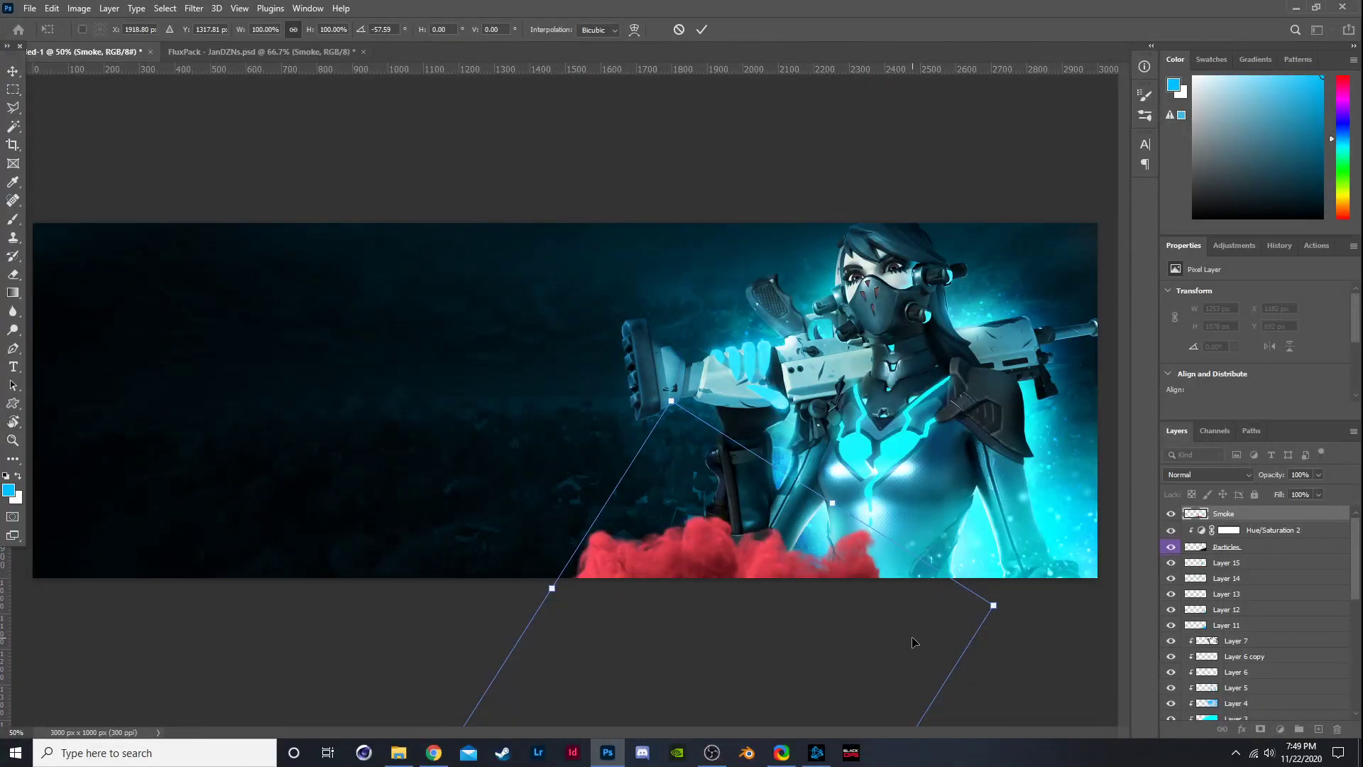
key(Return)
Add a Hue/Saturation 4 adjustment turning the red smoke cyan (Hue -166) and adjust its lightness.
key(b)
click(1280, 729)
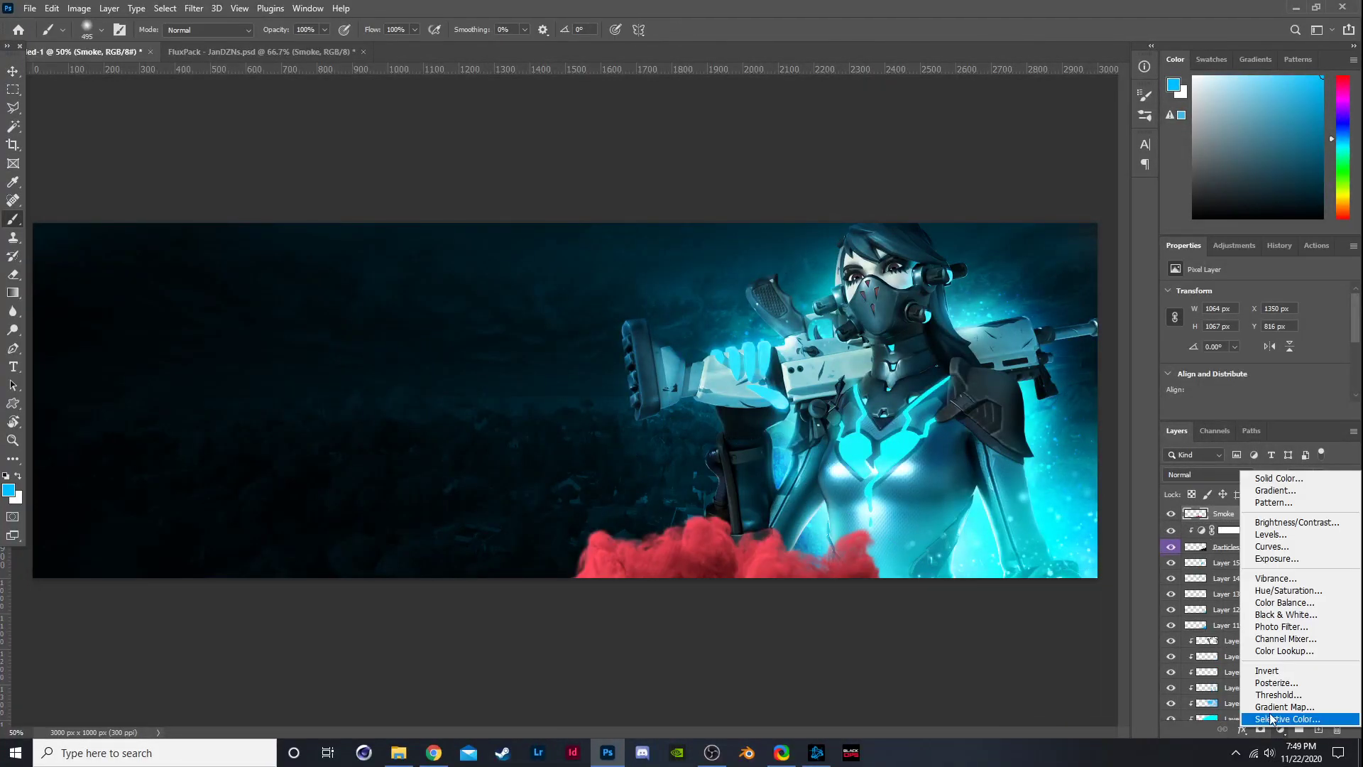
click(1274, 591)
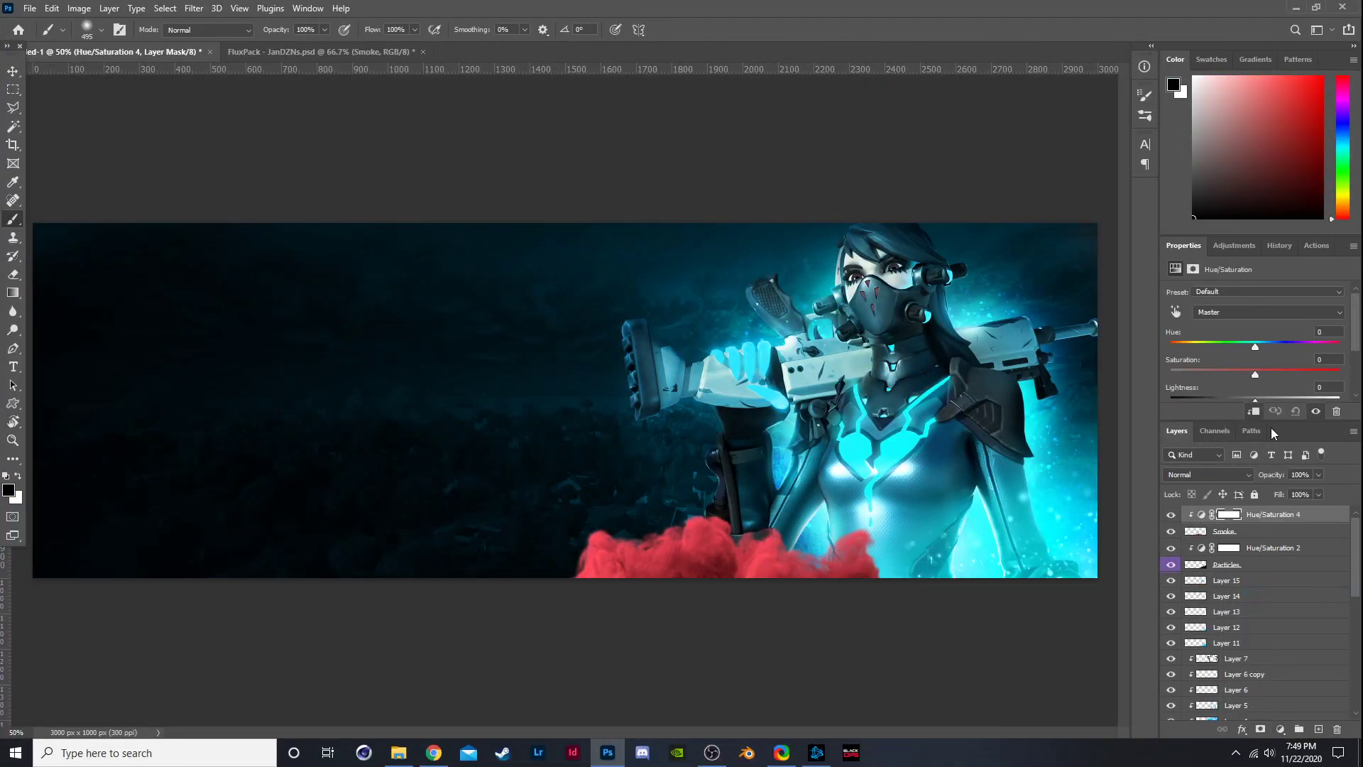
drag(1287, 350, 1320, 359)
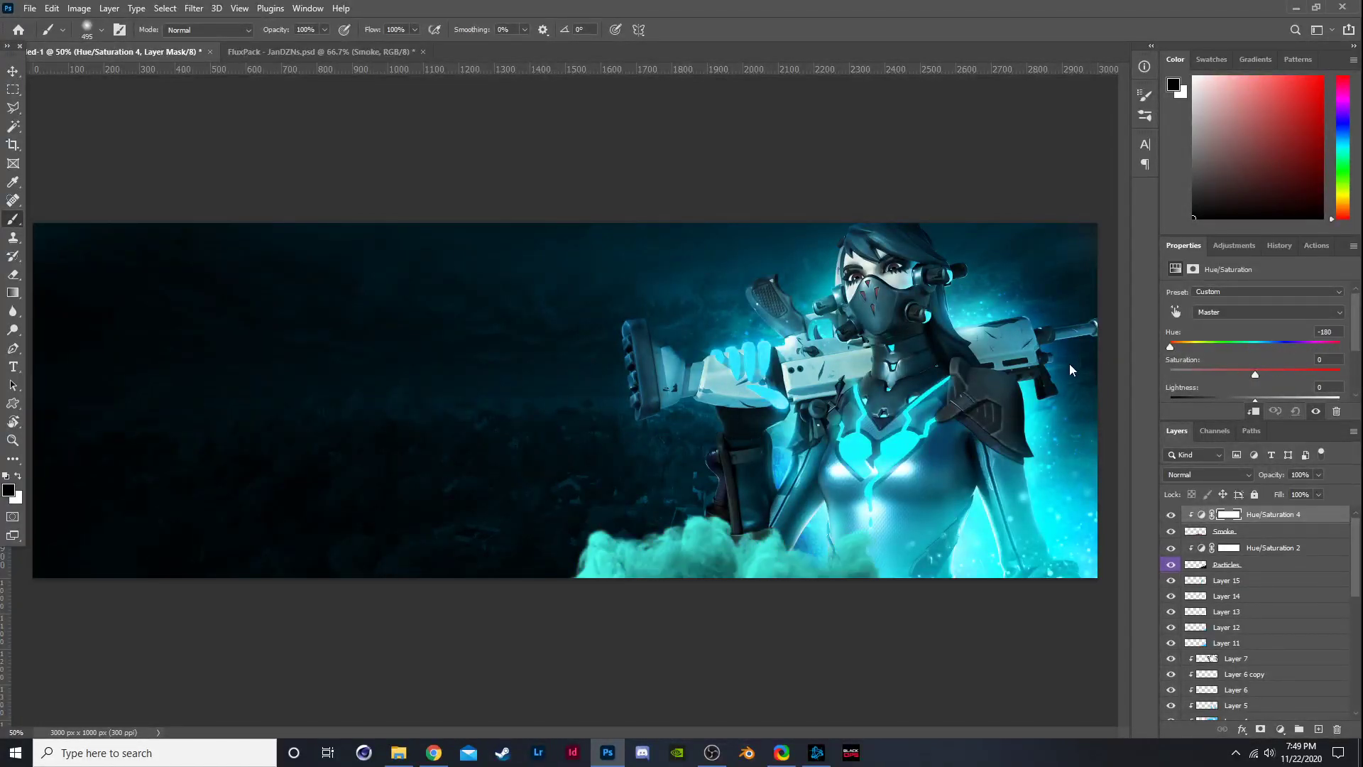
drag(1177, 359, 1175, 361)
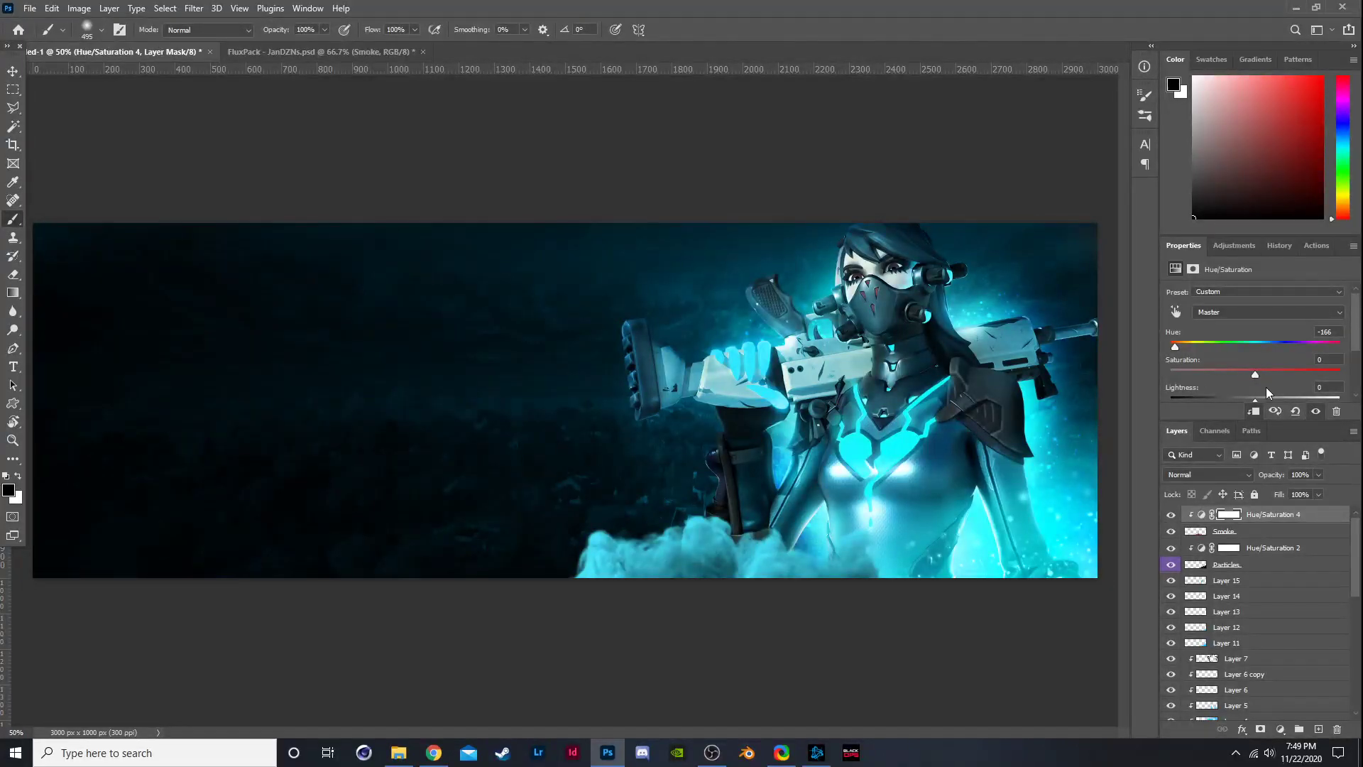
mouse_move(1255, 399)
mouse_down()
mouse_move(1273, 400)
mouse_move(1237, 406)
mouse_move(1259, 397)
mouse_up()
click(1246, 533)
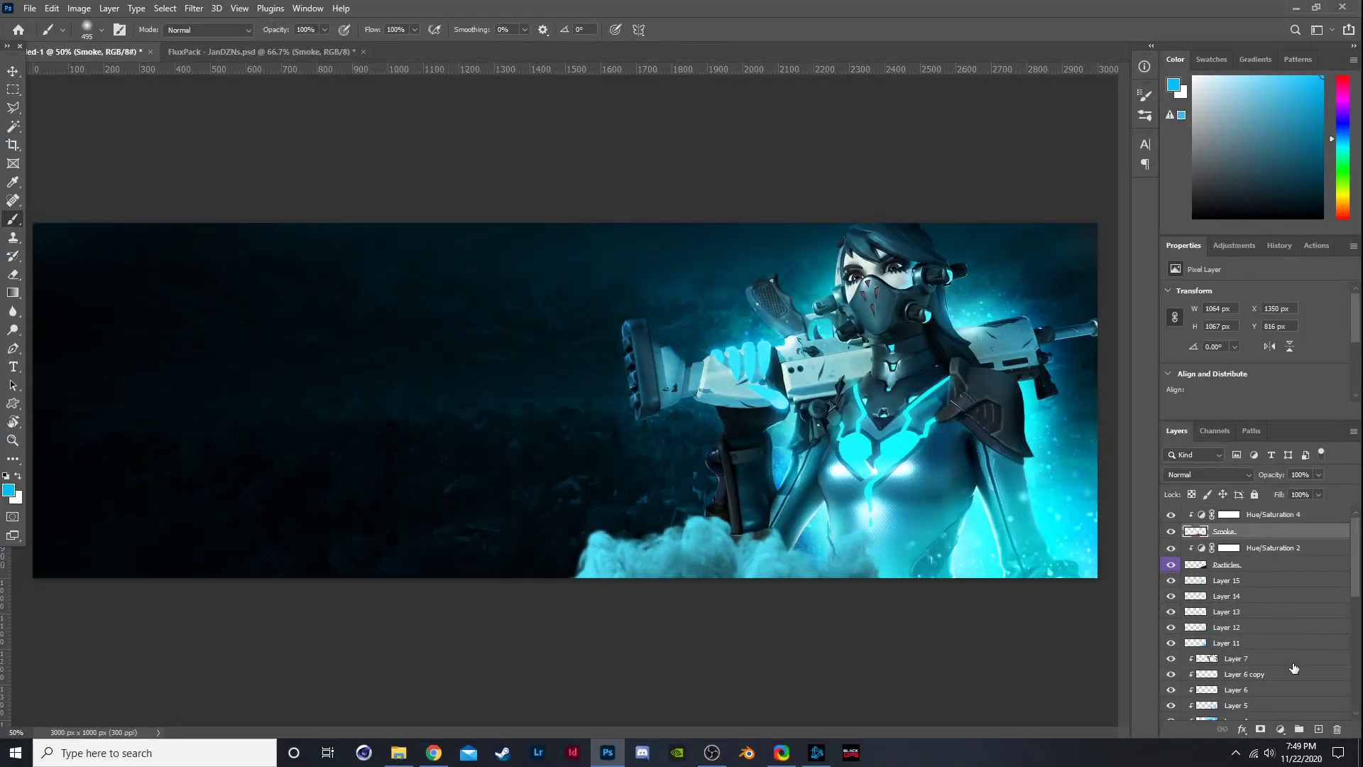
Add Layer 17 with cyan strokes over the smoke, placed above Hue/Saturation 4.
click(1319, 731)
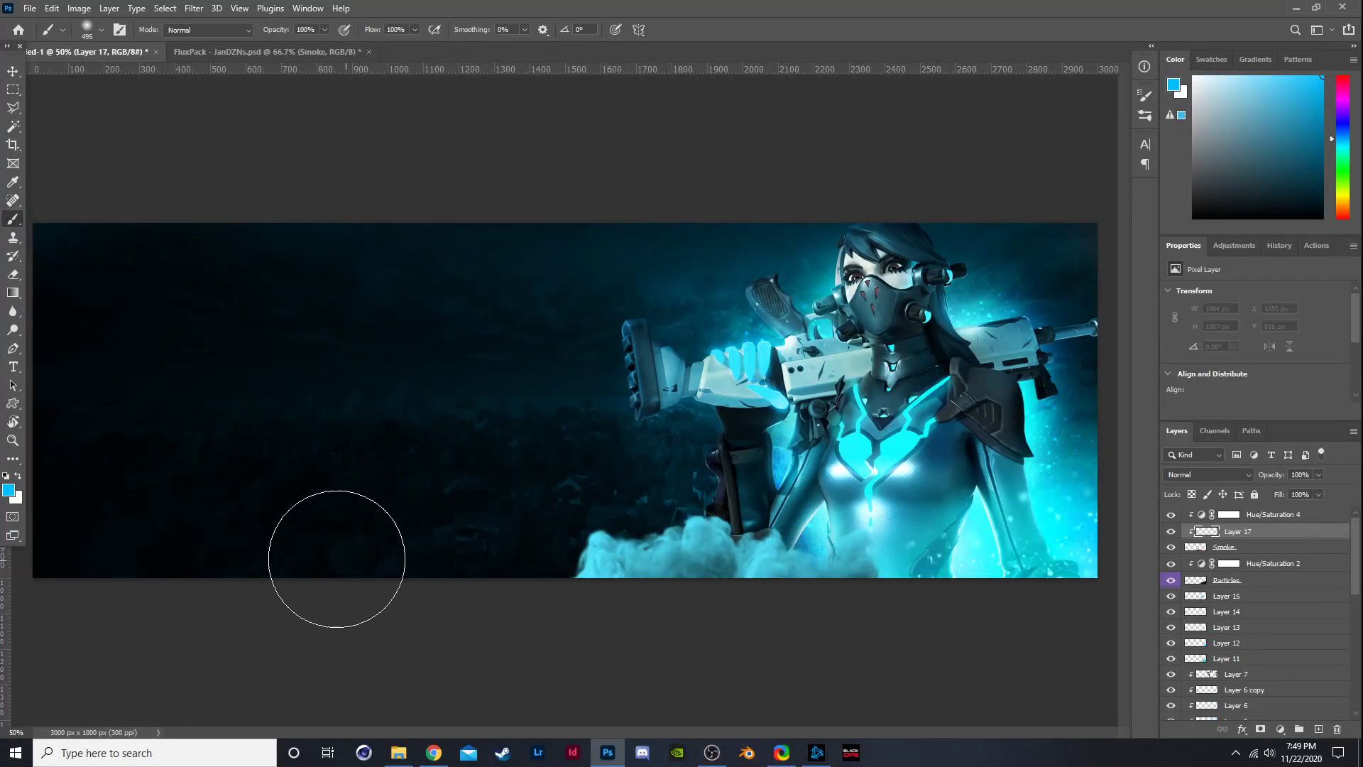
mouse_move(798, 578)
mouse_down()
mouse_move(805, 520)
mouse_move(591, 532)
mouse_up()
click(1223, 546)
click(1247, 518)
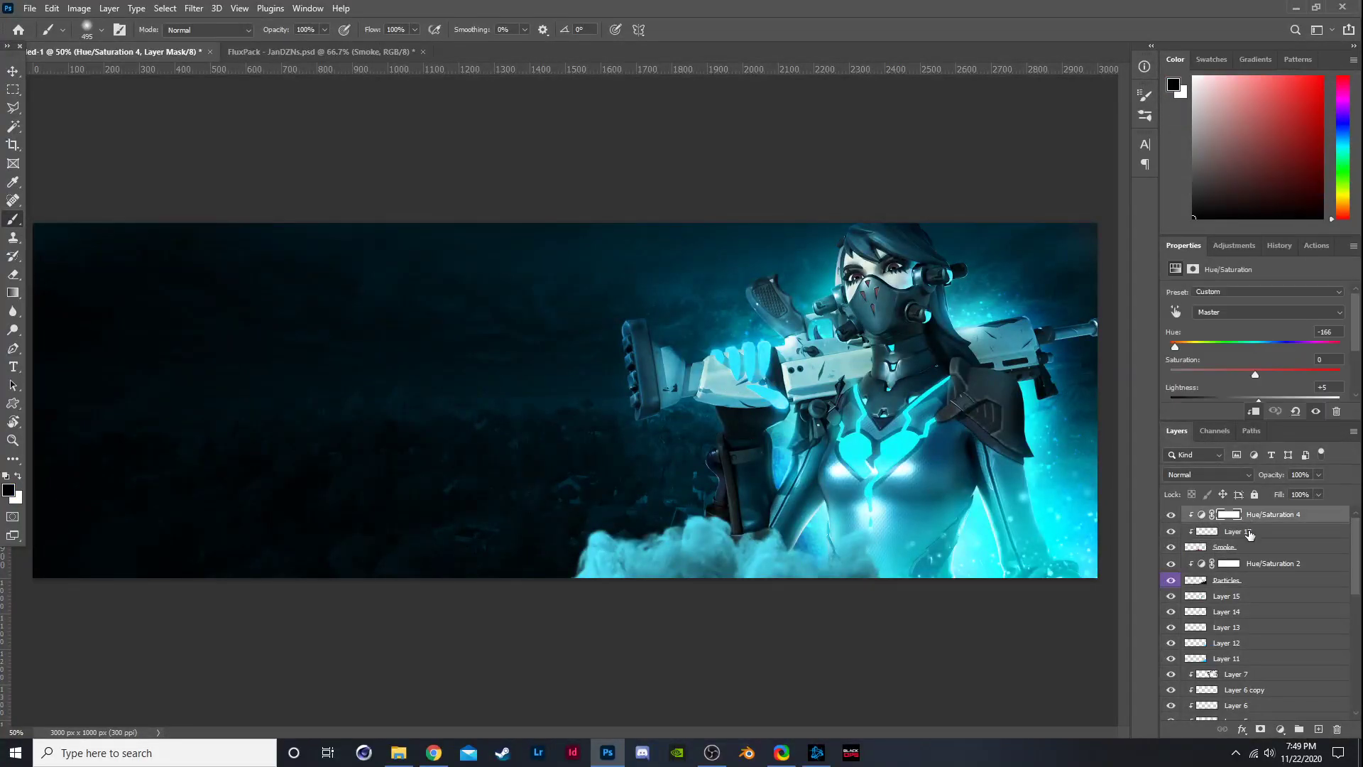
drag(1248, 532, 1244, 508)
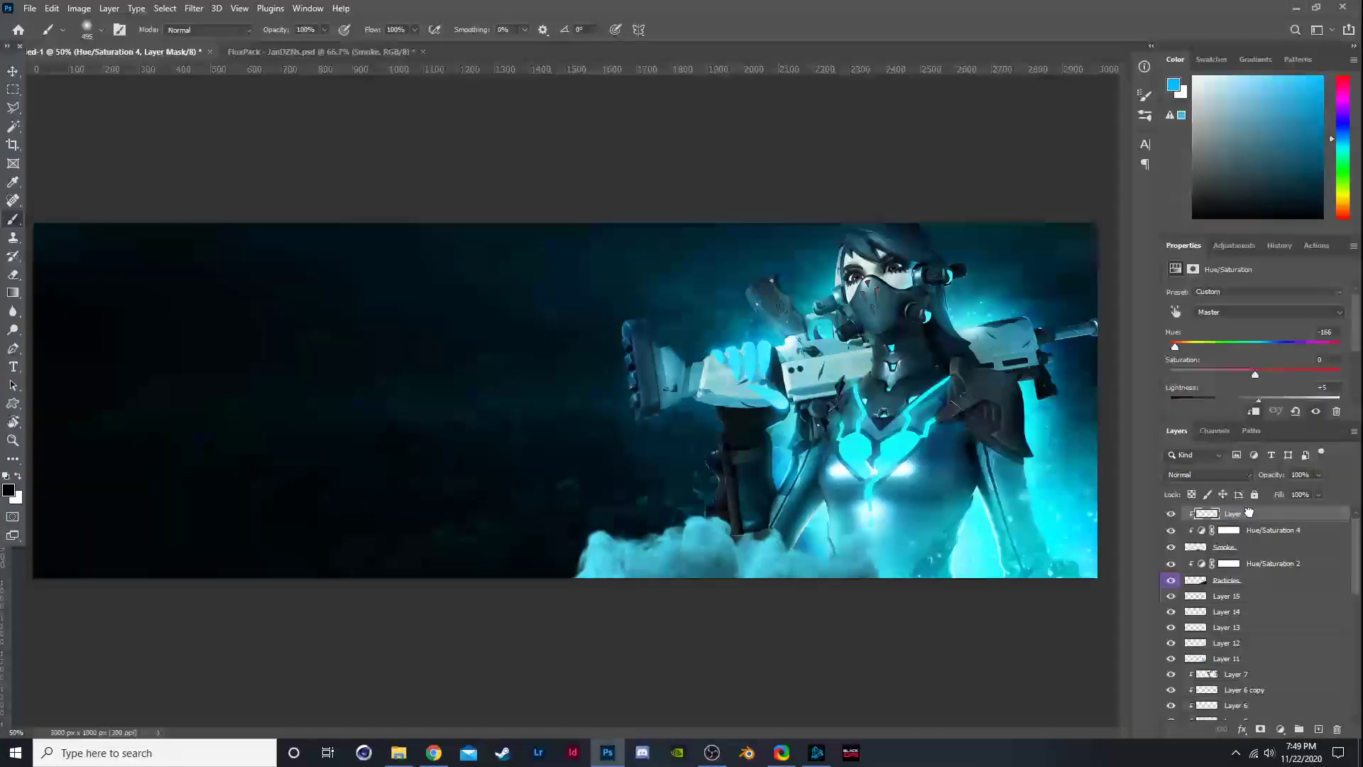
mouse_move(840, 595)
mouse_down()
mouse_move(845, 540)
mouse_move(809, 510)
mouse_move(775, 499)
mouse_move(689, 521)
mouse_move(637, 494)
mouse_up()
Set Layer 17 to Saturation blend mode and add another cyan dab.
click(1168, 476)
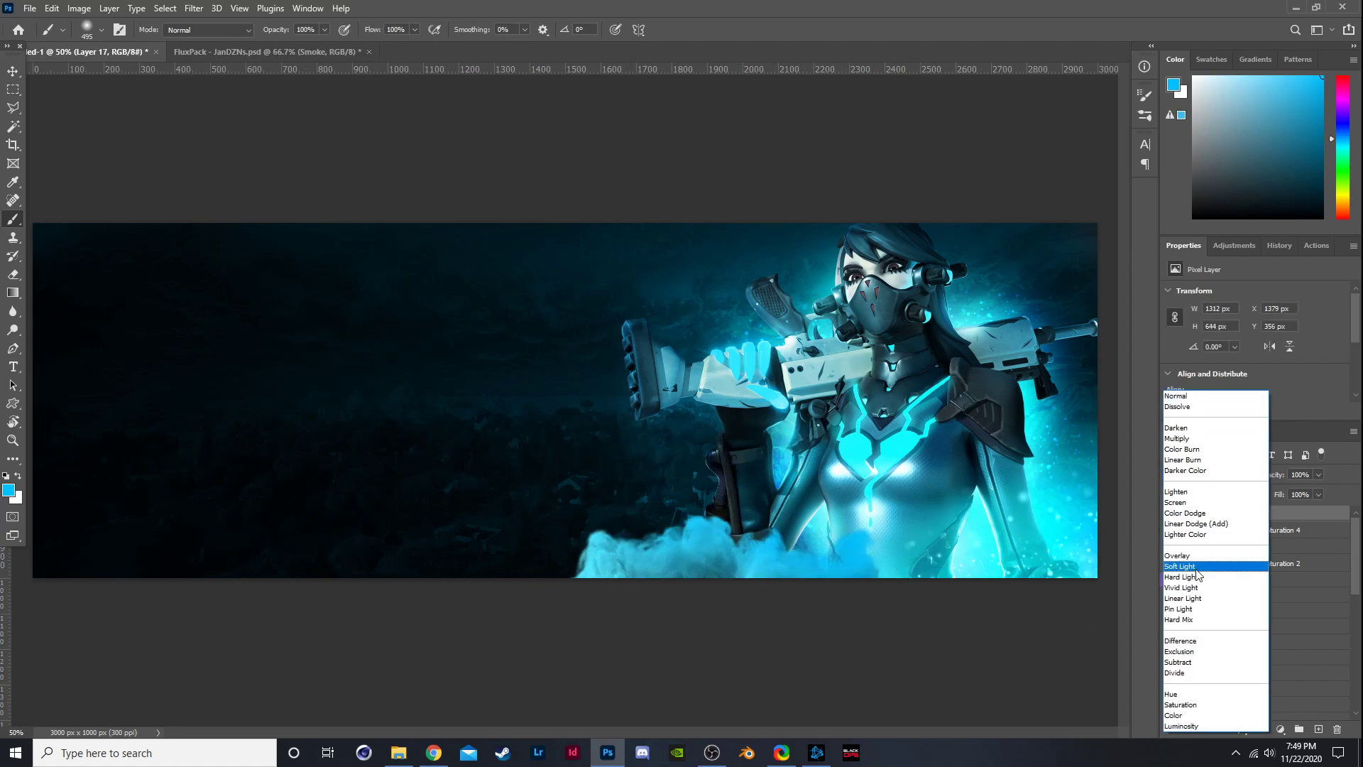
click(1211, 705)
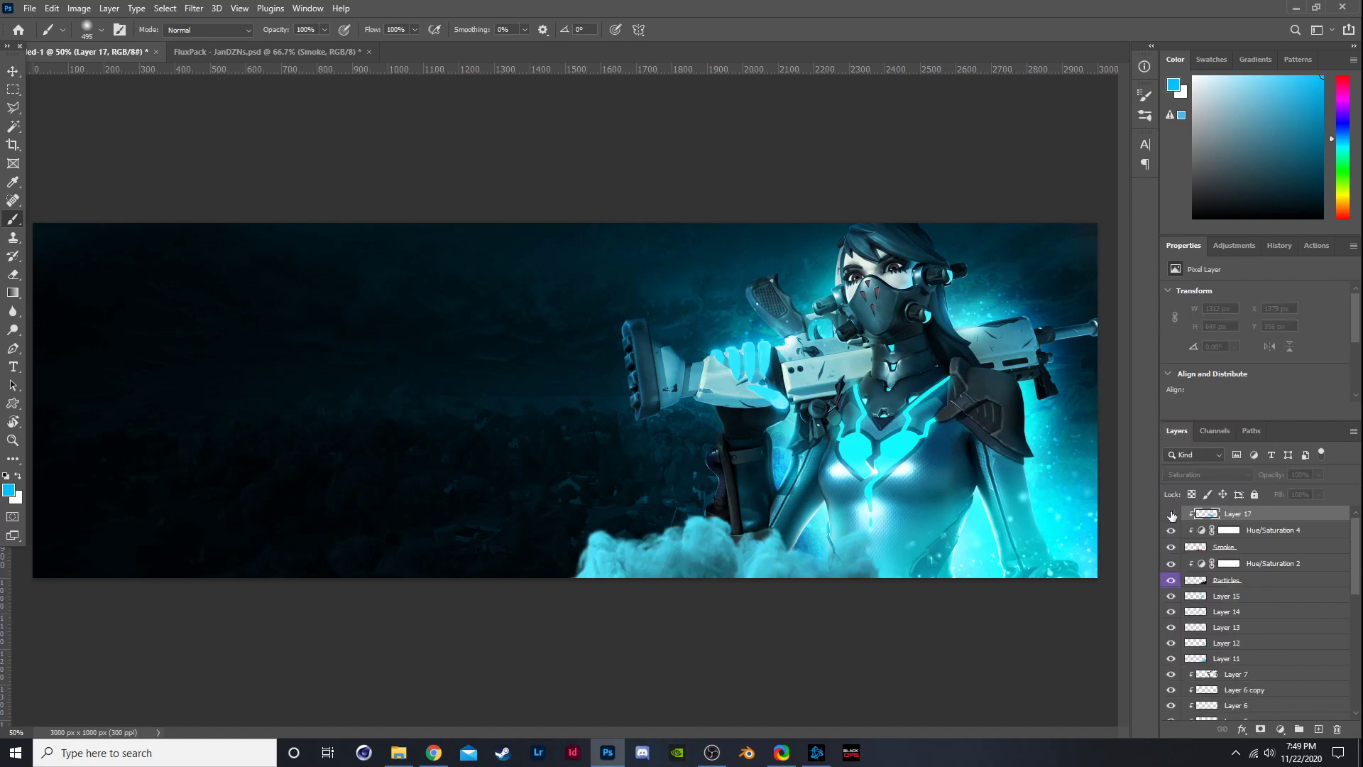
click(527, 604)
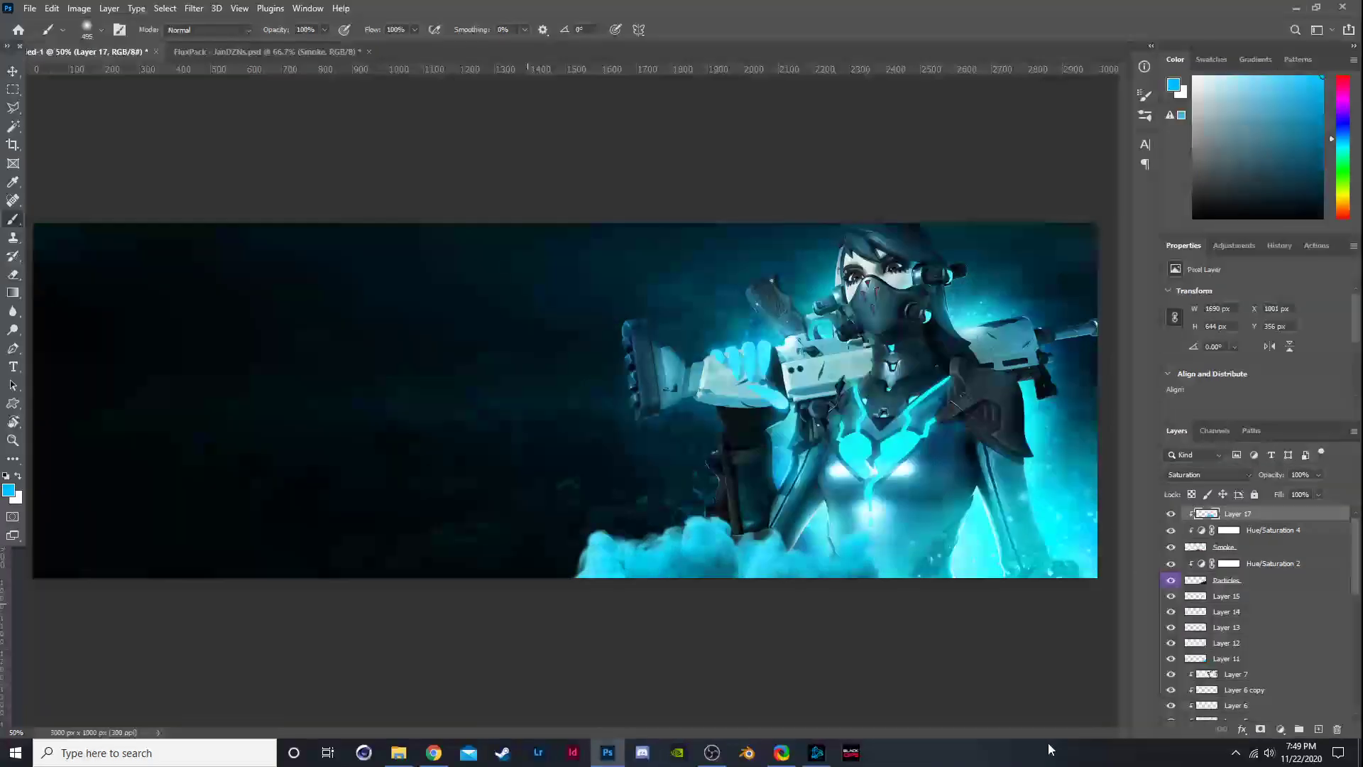
Apply a 7.0-pixel Gaussian Blur to the Smoke layer.
click(1223, 550)
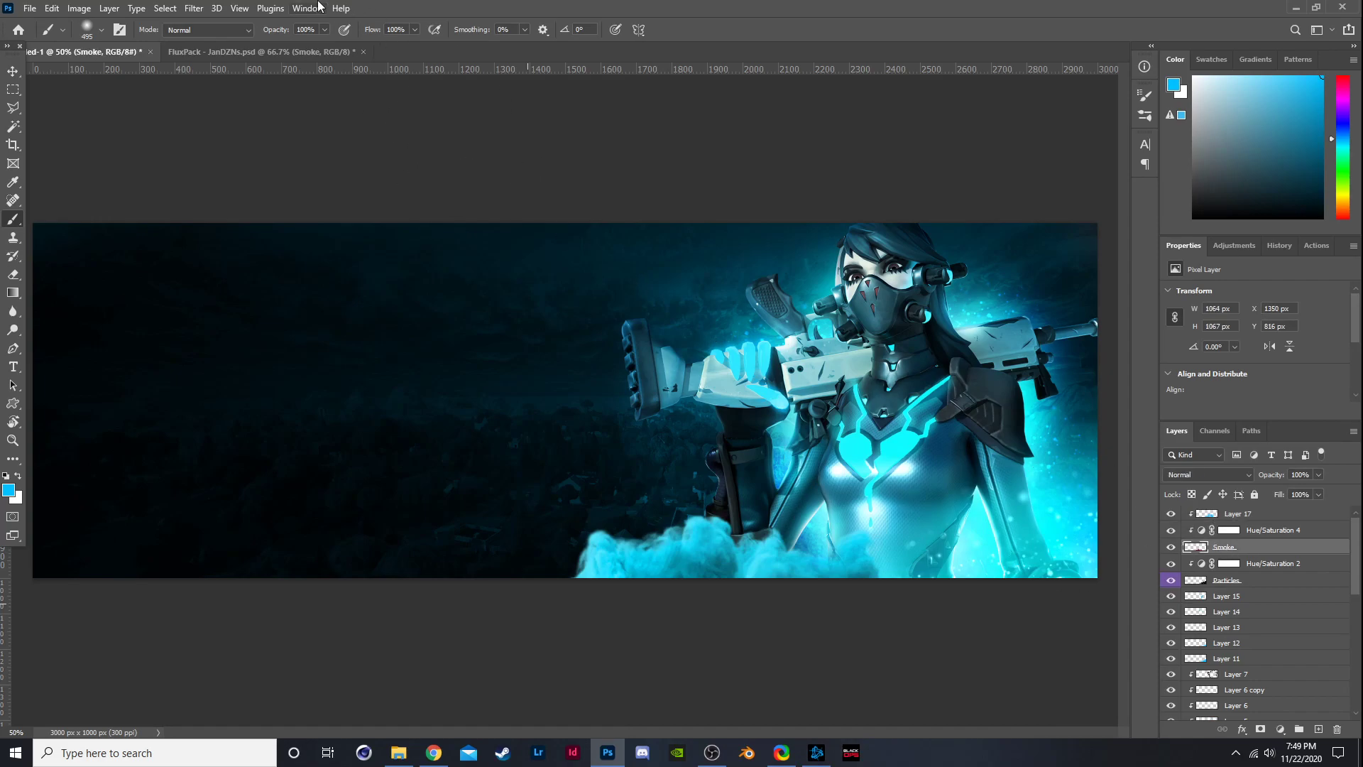
click(191, 8)
mouse_move(269, 190)
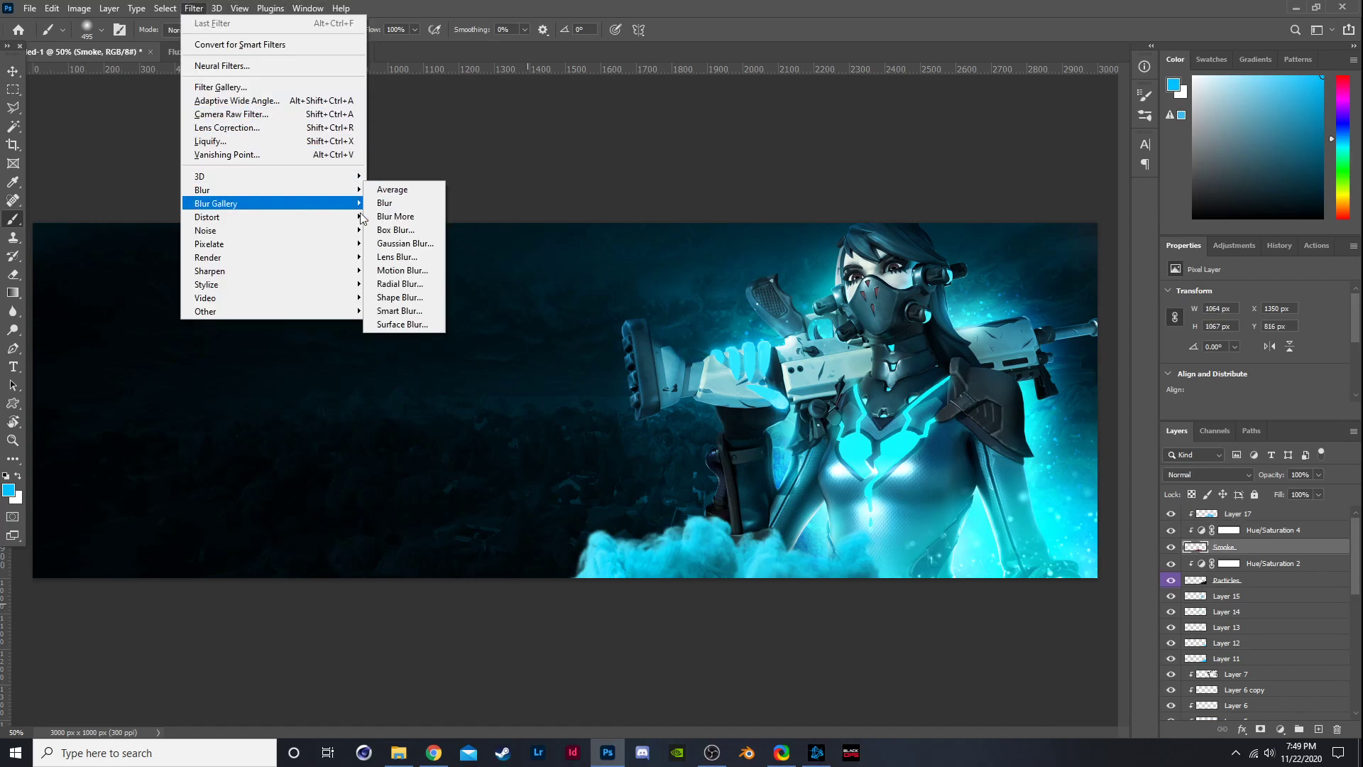
click(401, 243)
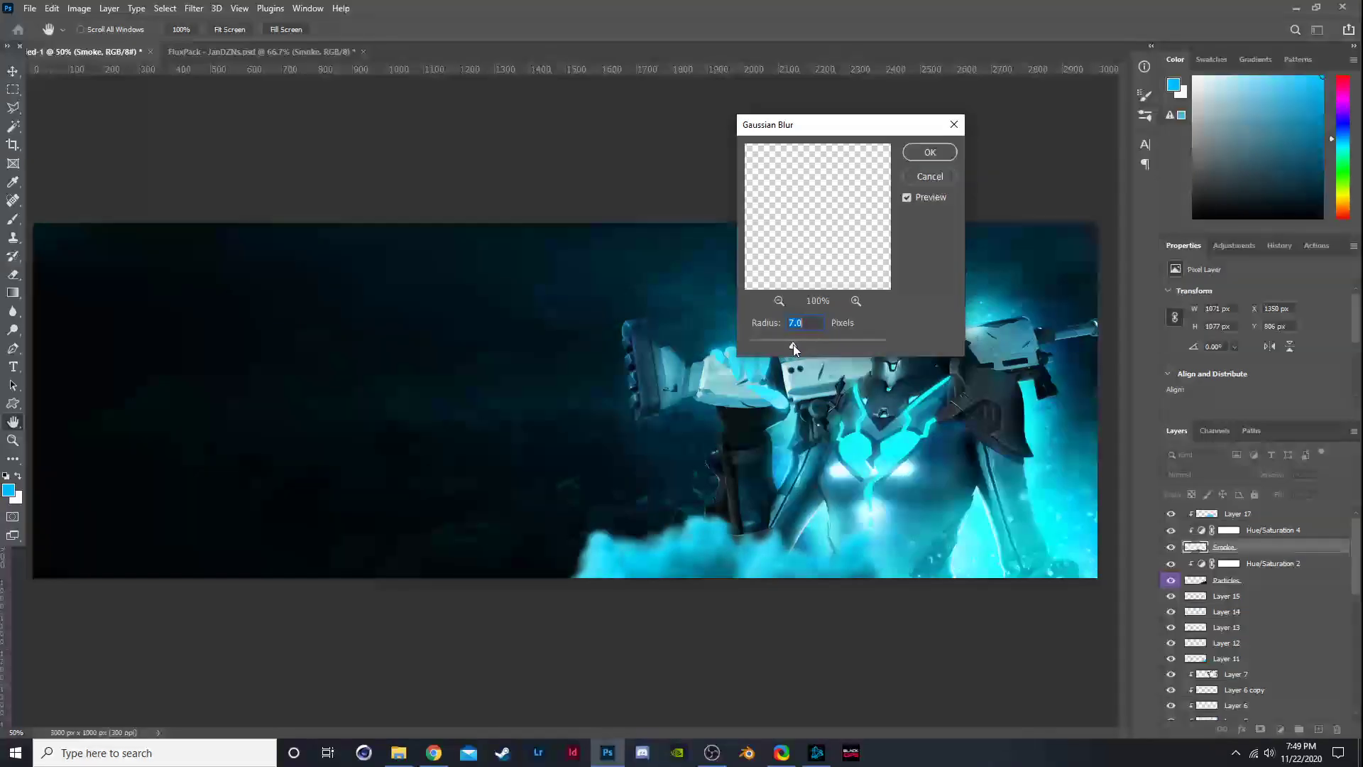
click(952, 151)
key(b)
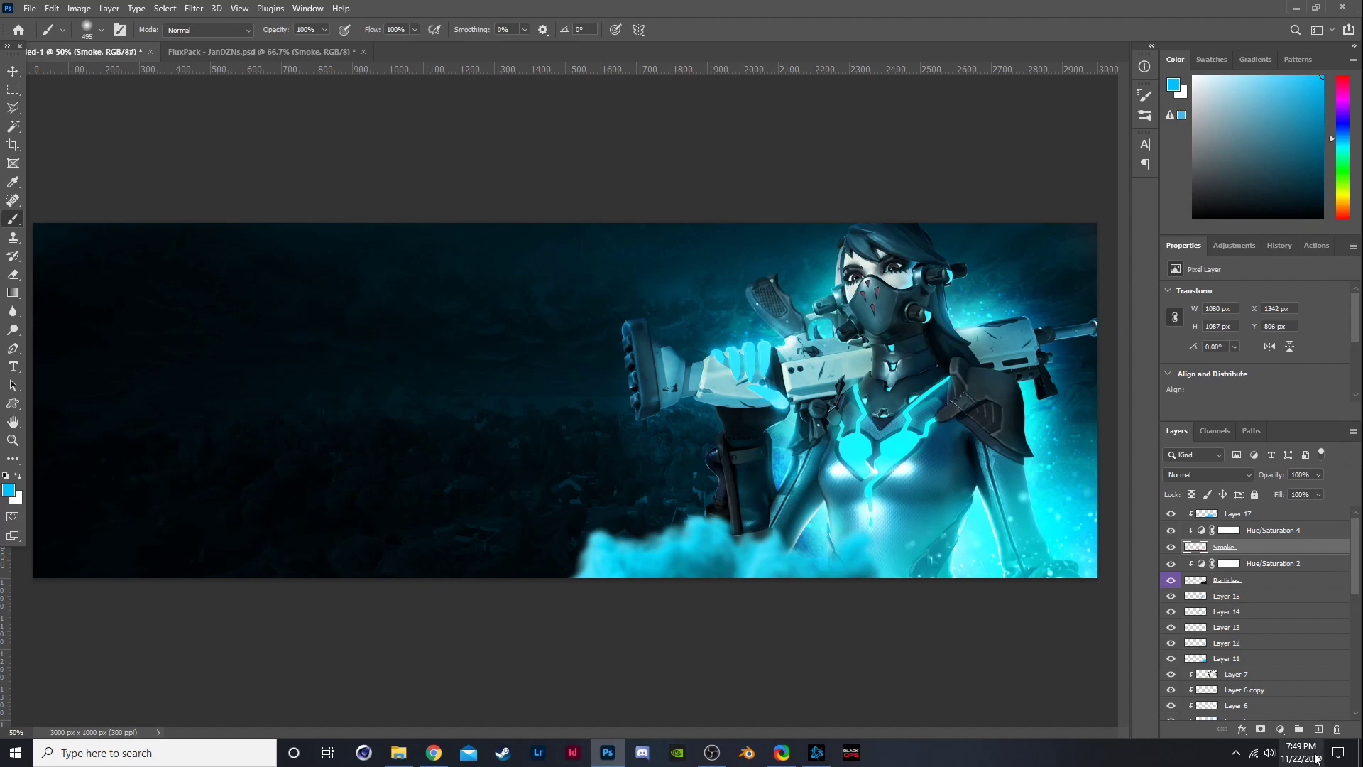
click(1238, 514)
Add Layer 18 clipped to Layer 17 and set the foreground colour to #000000.
click(1319, 728)
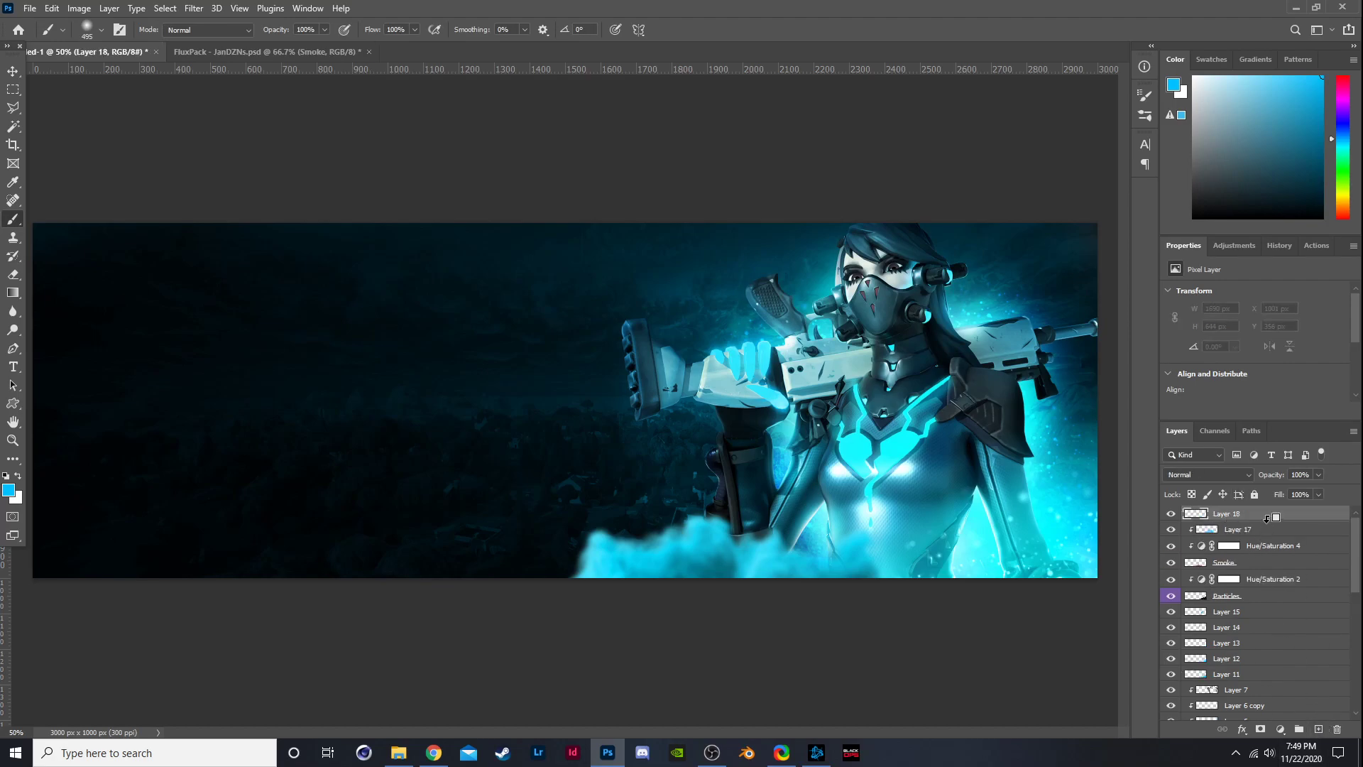
alt+click(1266, 519)
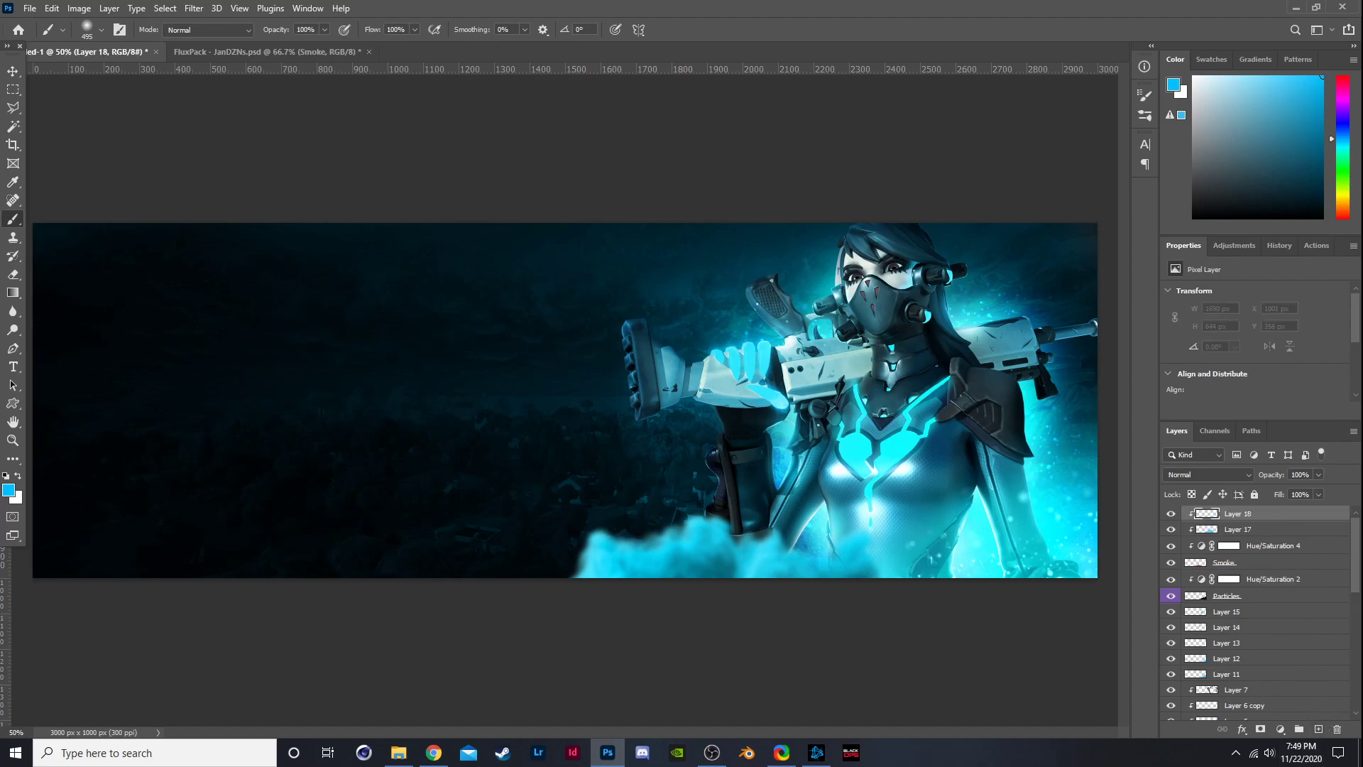
click(17, 475)
click(9, 489)
text(000000)
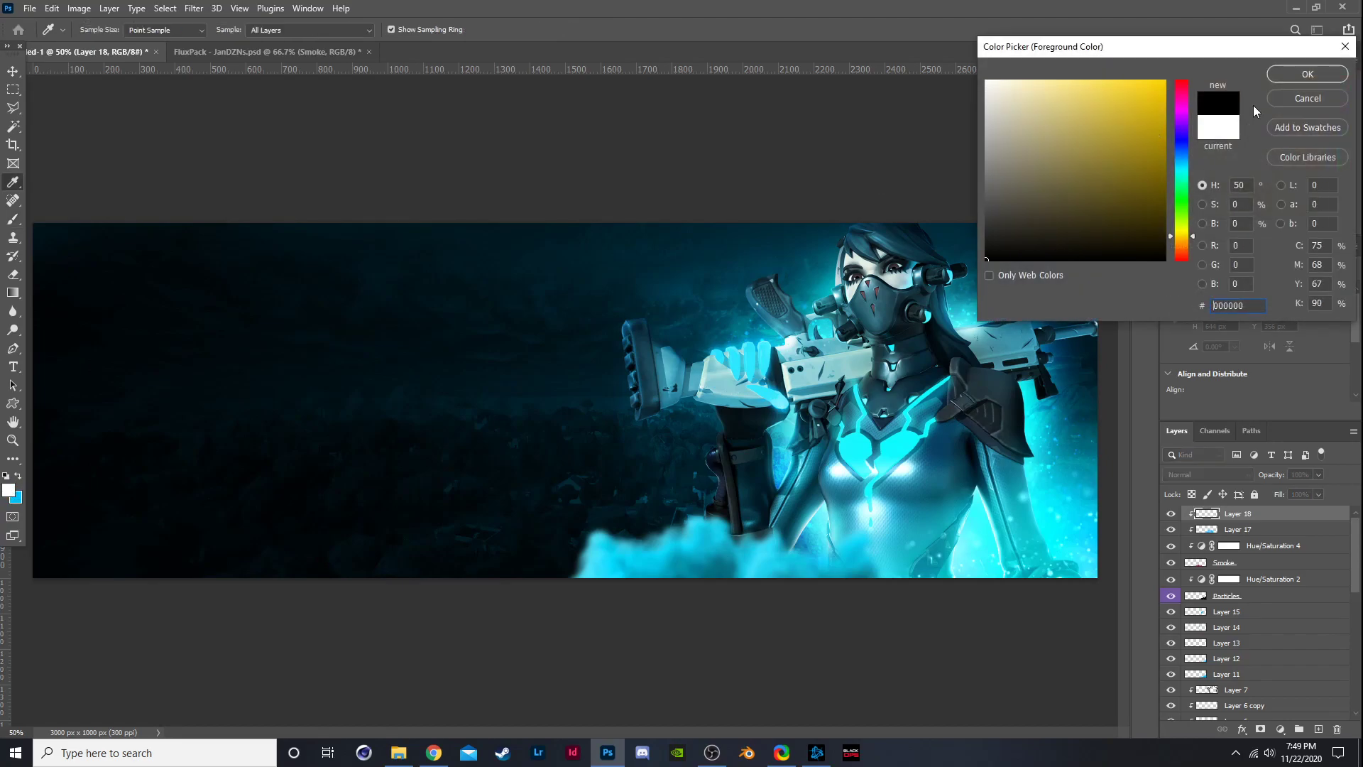
click(1306, 75)
Paint black over the bright bottom smoke and set Layer 18 to Soft Light.
mouse_move(645, 644)
mouse_down()
mouse_move(779, 648)
mouse_move(613, 655)
mouse_move(751, 660)
mouse_move(574, 654)
mouse_move(708, 654)
mouse_up()
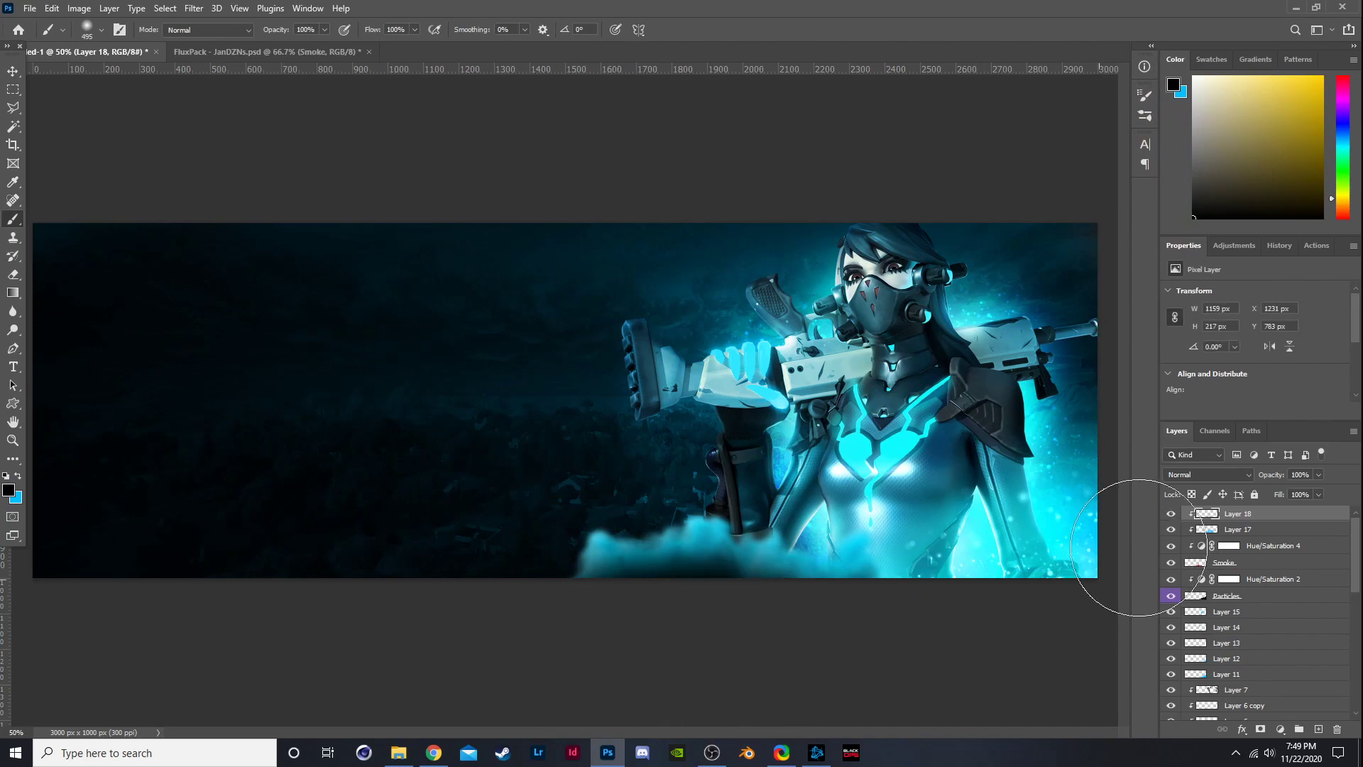
click(1207, 474)
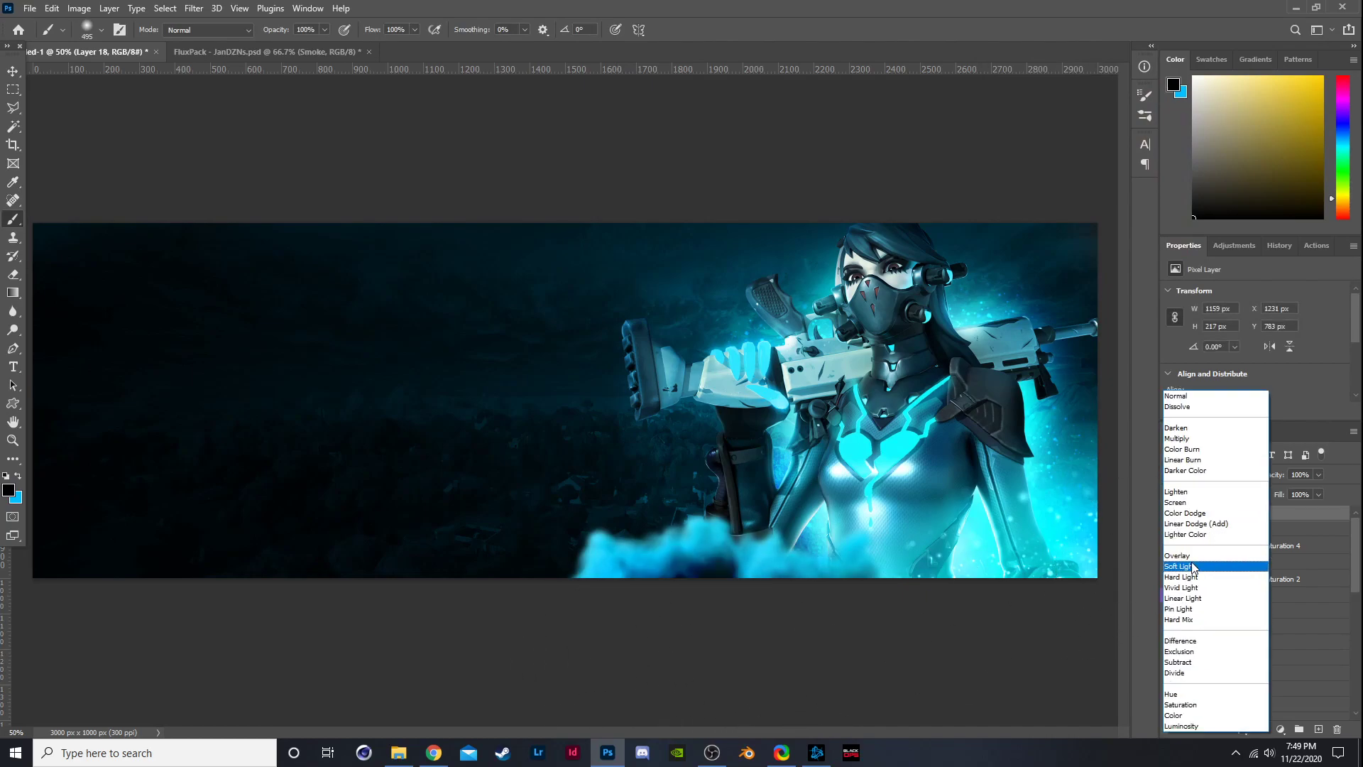
click(1191, 566)
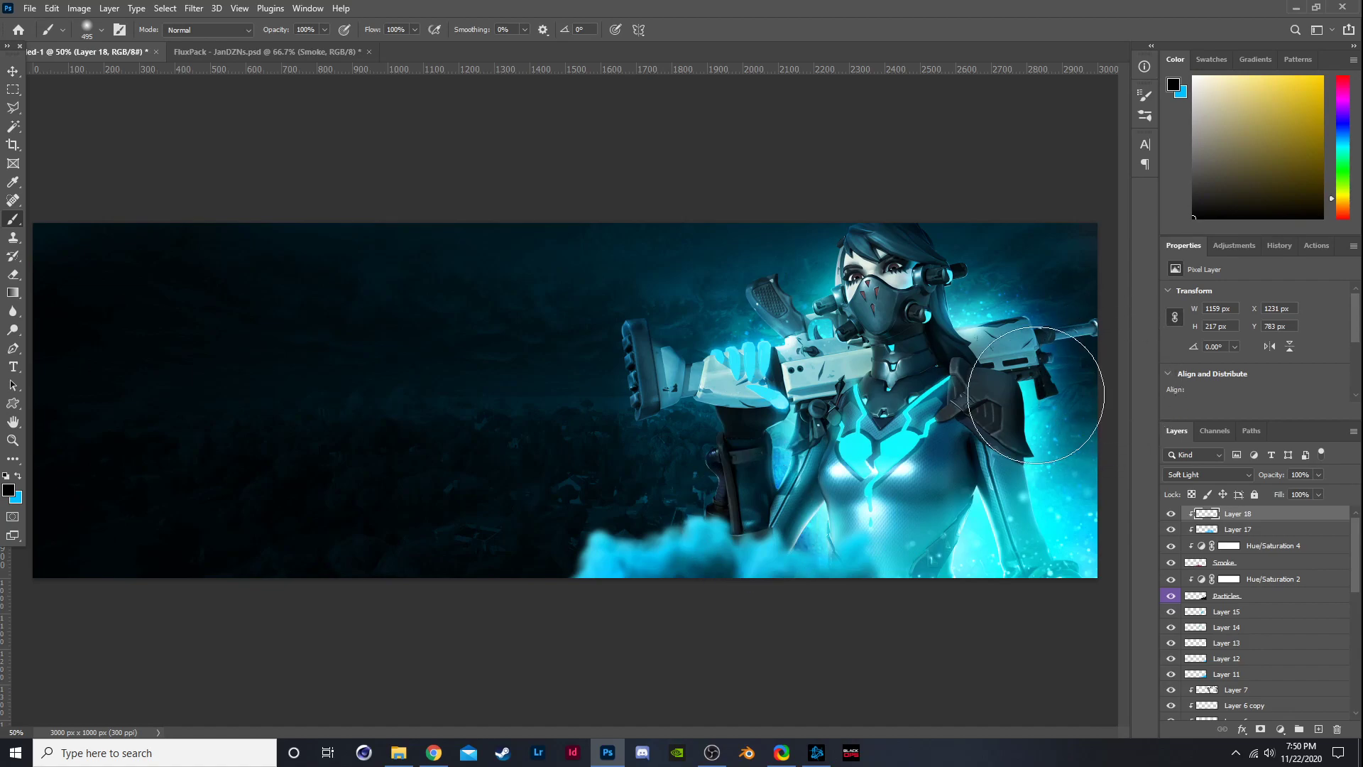
key(e)
key(alt+e)
key(Escape)
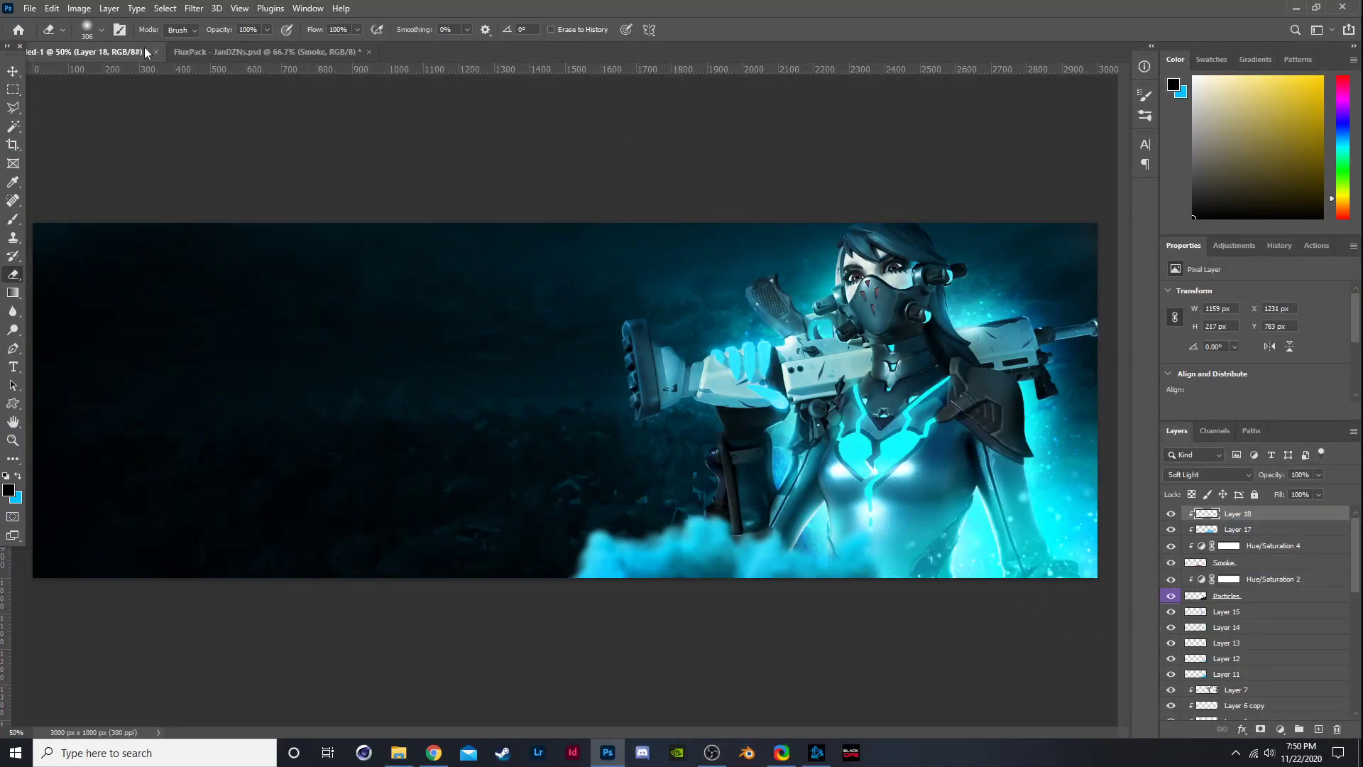
click(186, 53)
scroll(1251, 701, down, 1)
click(1228, 672)
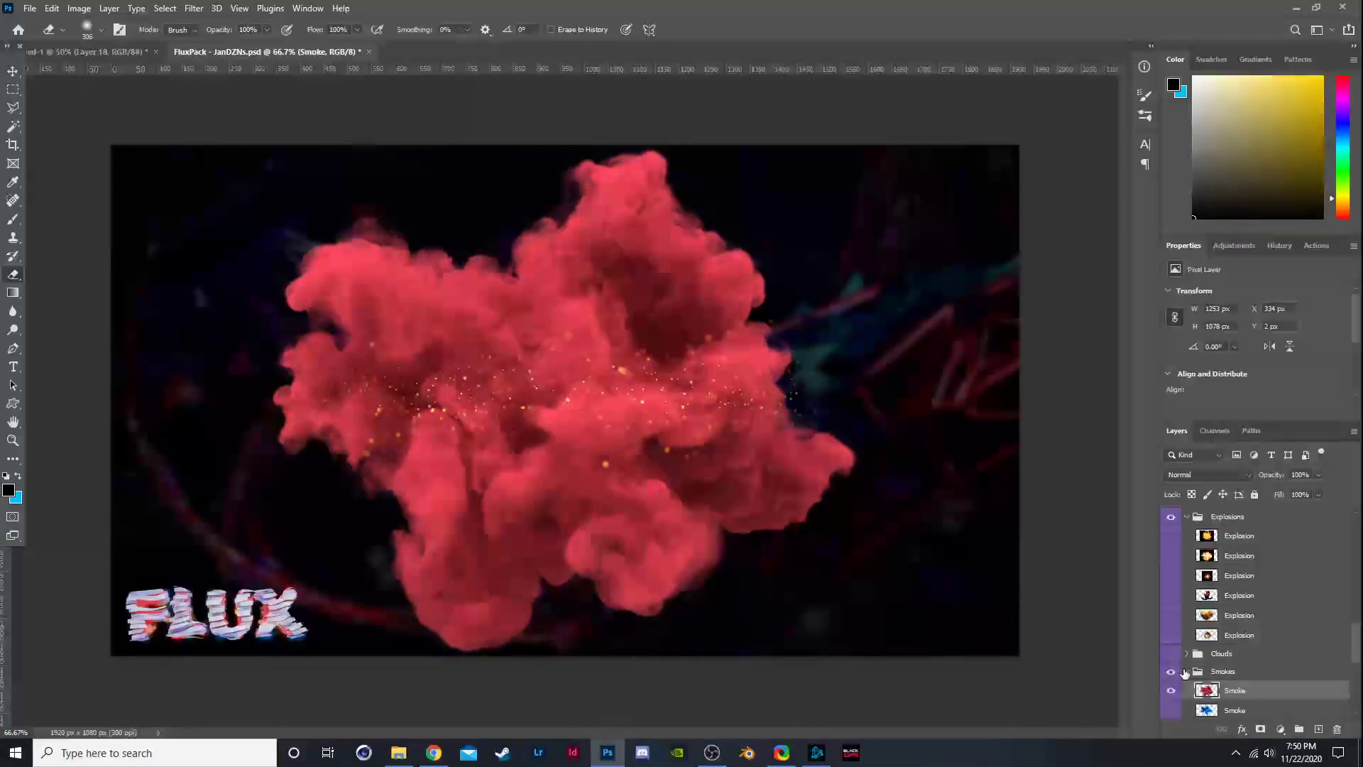
click(1186, 672)
click(1172, 672)
scroll(1193, 660, up, 3)
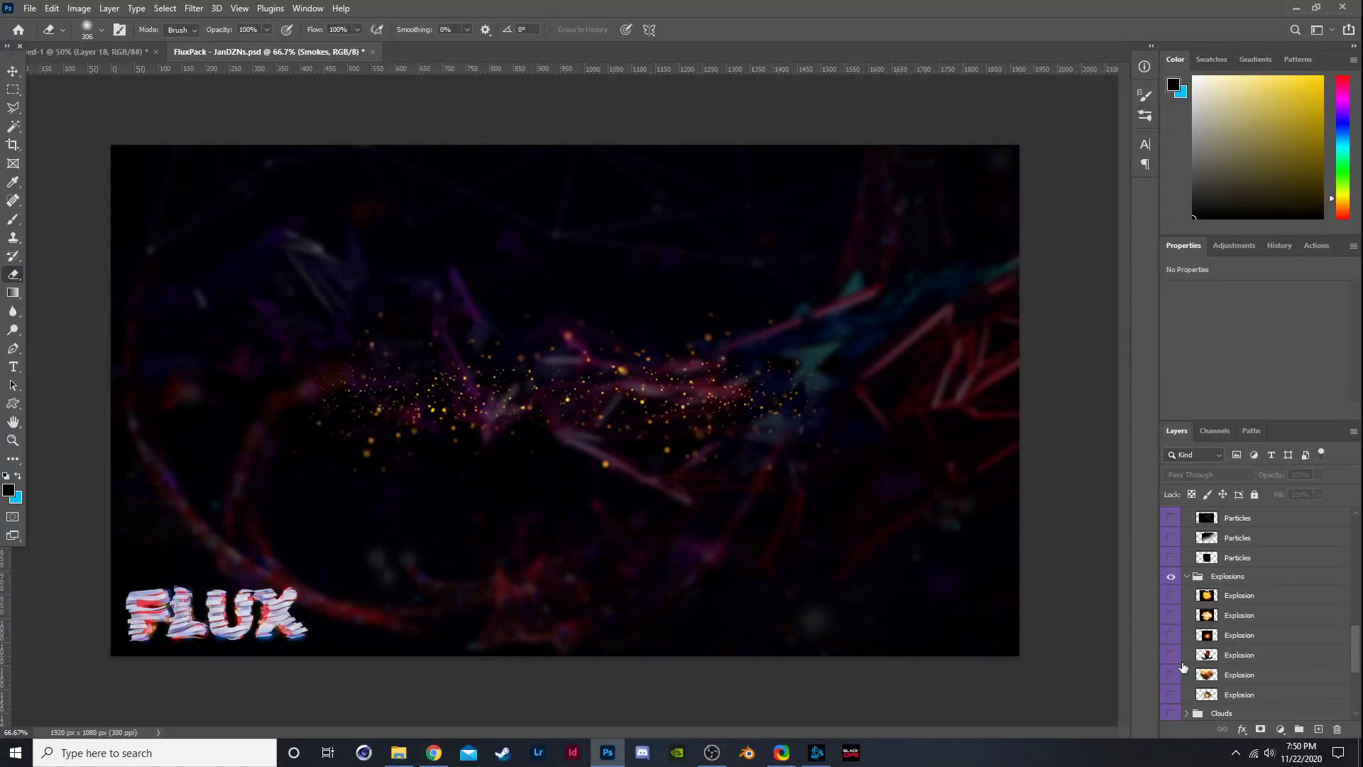
click(1188, 617)
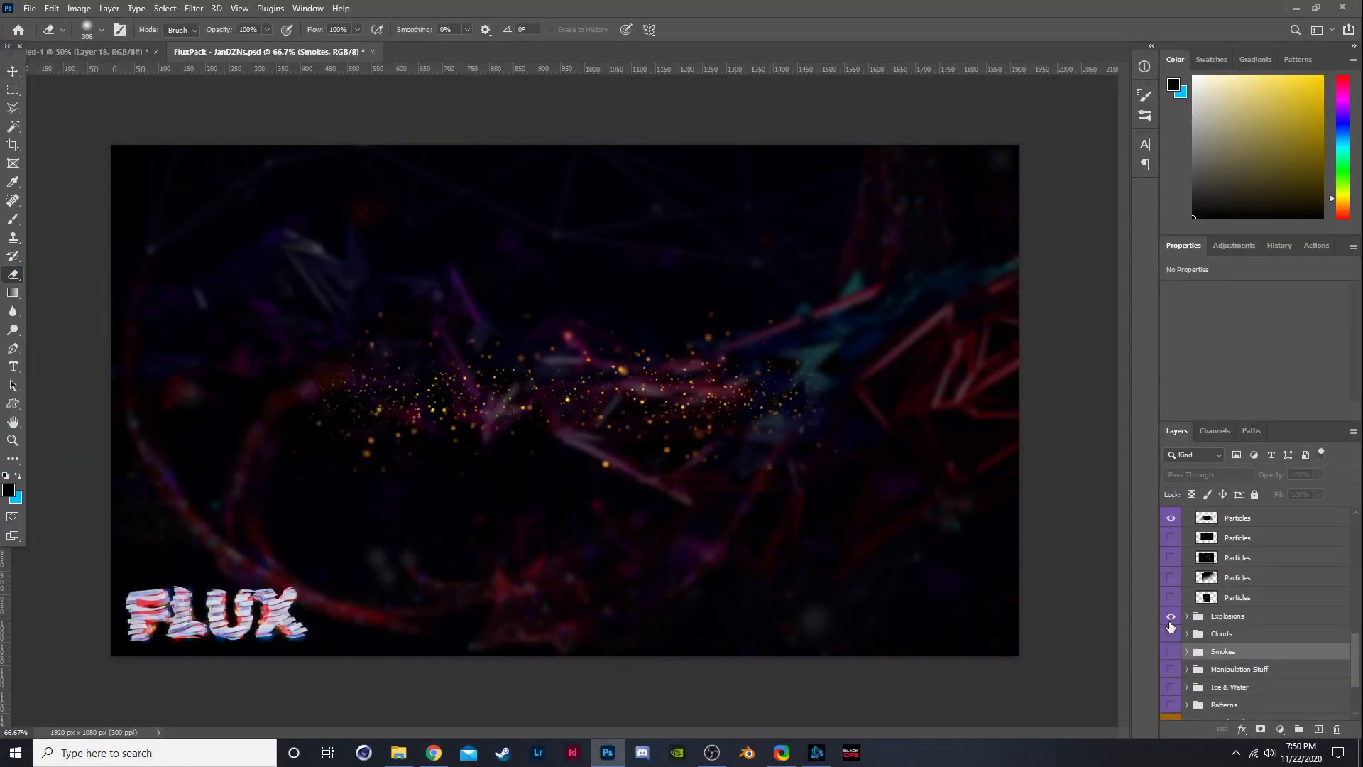
scroll(1184, 631, down, 2)
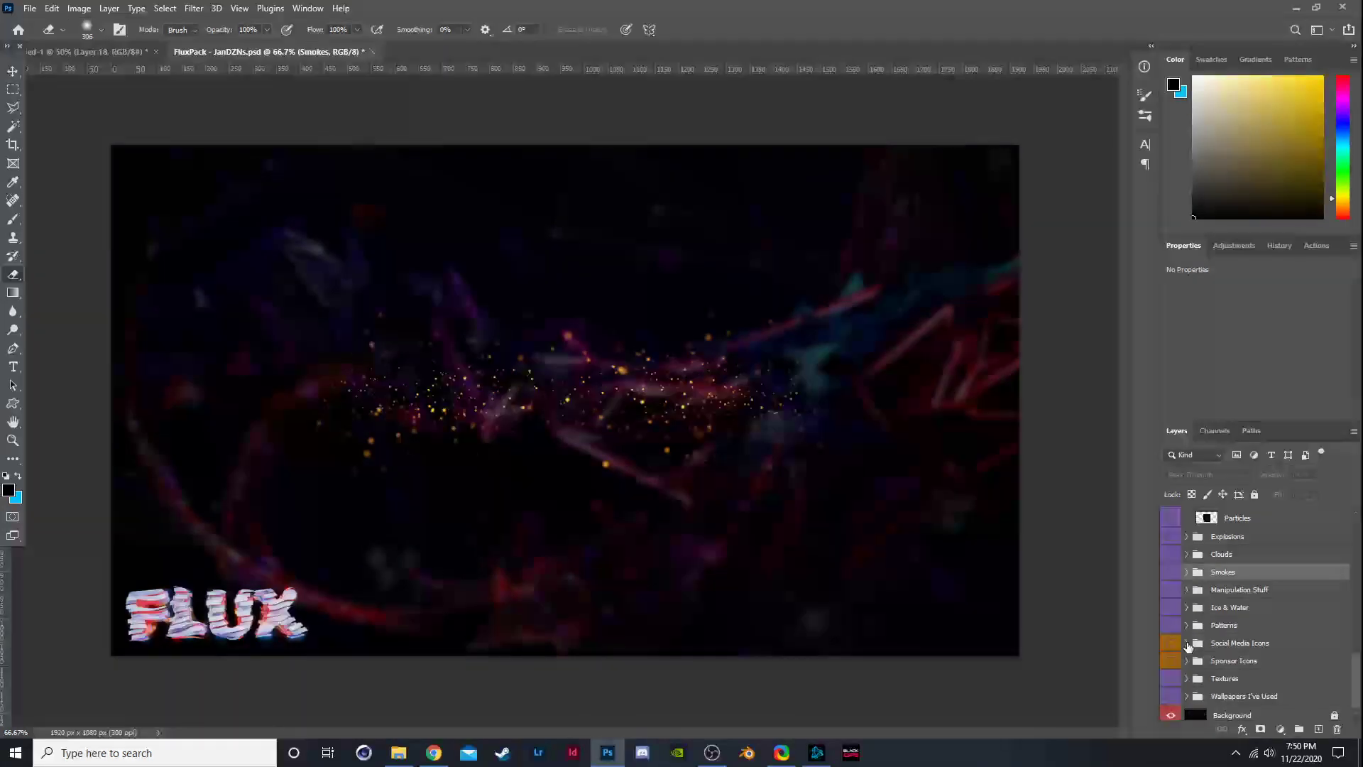
scroll(1187, 651, up, 4)
scroll(1189, 639, up, 4)
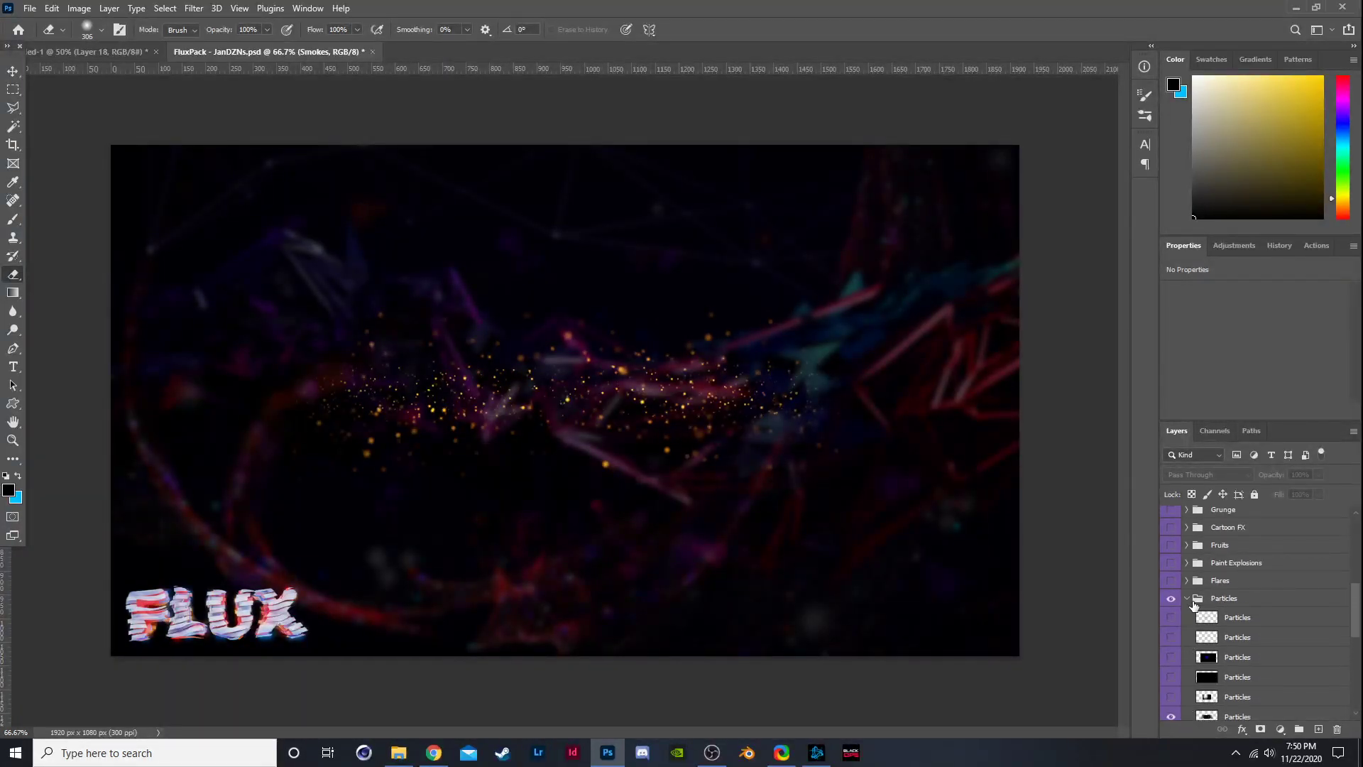
click(1188, 600)
click(1171, 598)
scroll(1175, 604, up, 3)
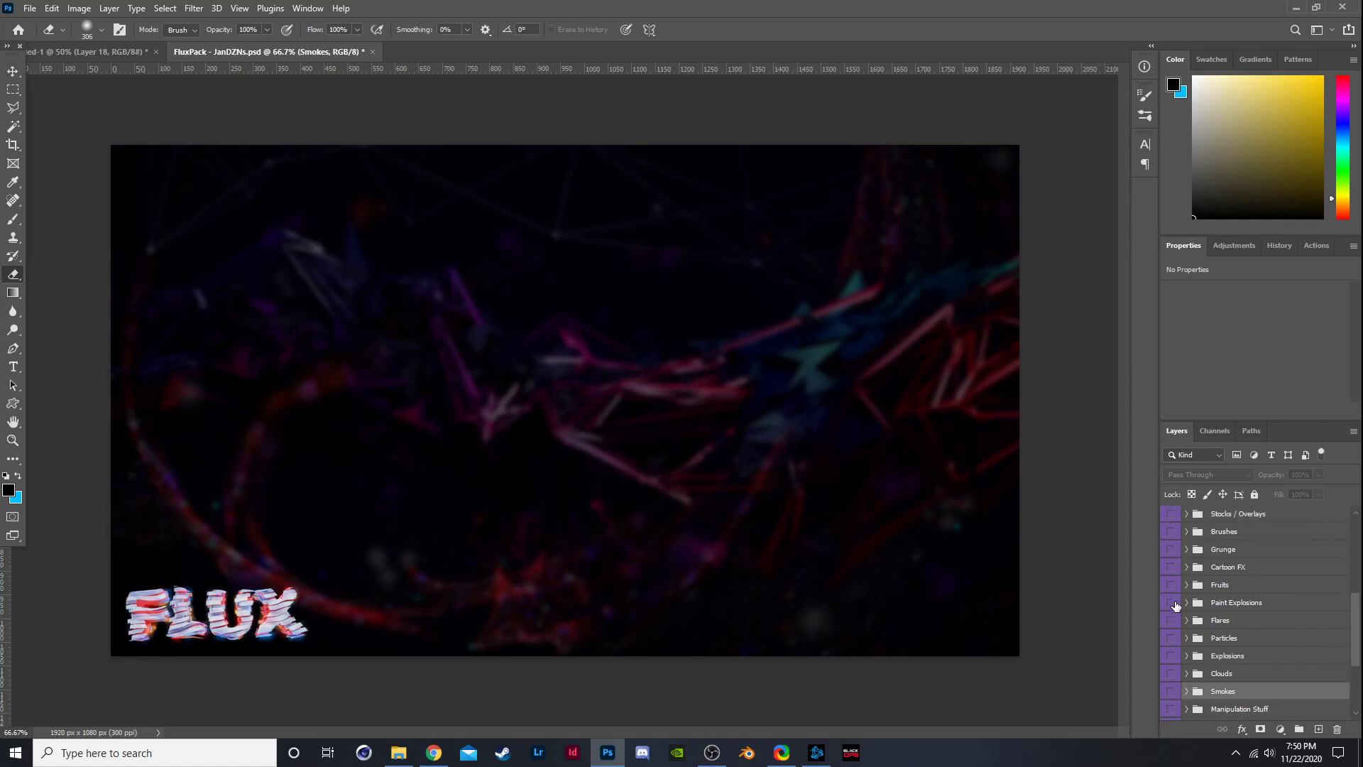
scroll(1175, 605, up, 1)
click(1183, 609)
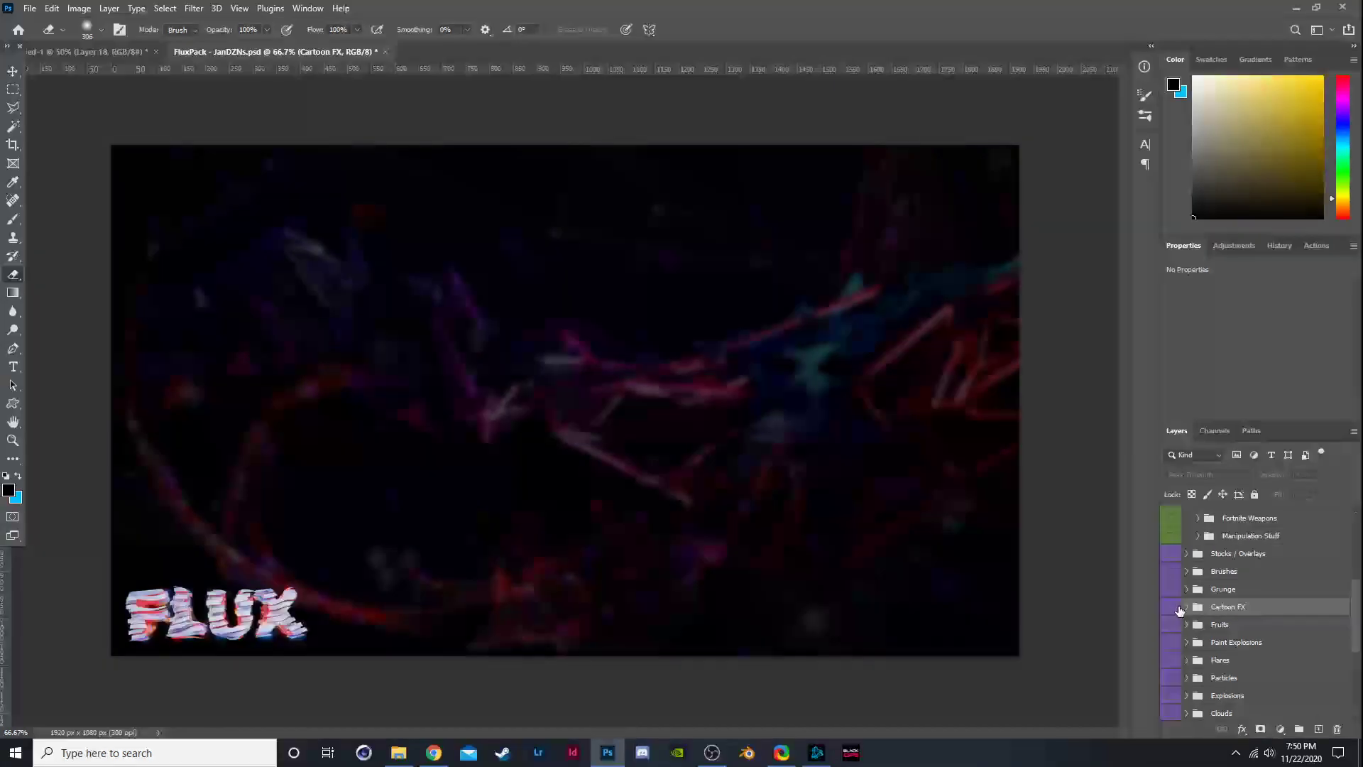
click(1177, 608)
scroll(1176, 615, down, 2)
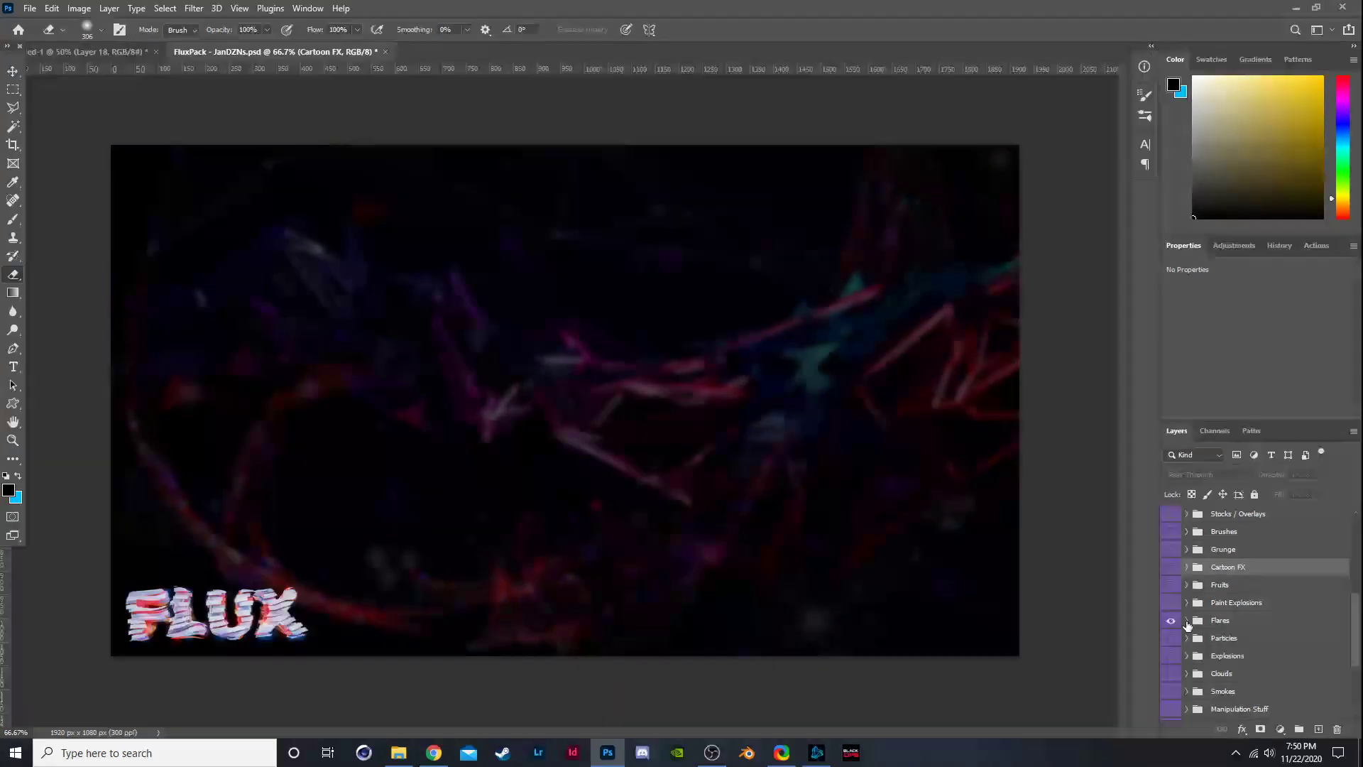
click(1186, 621)
click(1176, 631)
click(1177, 632)
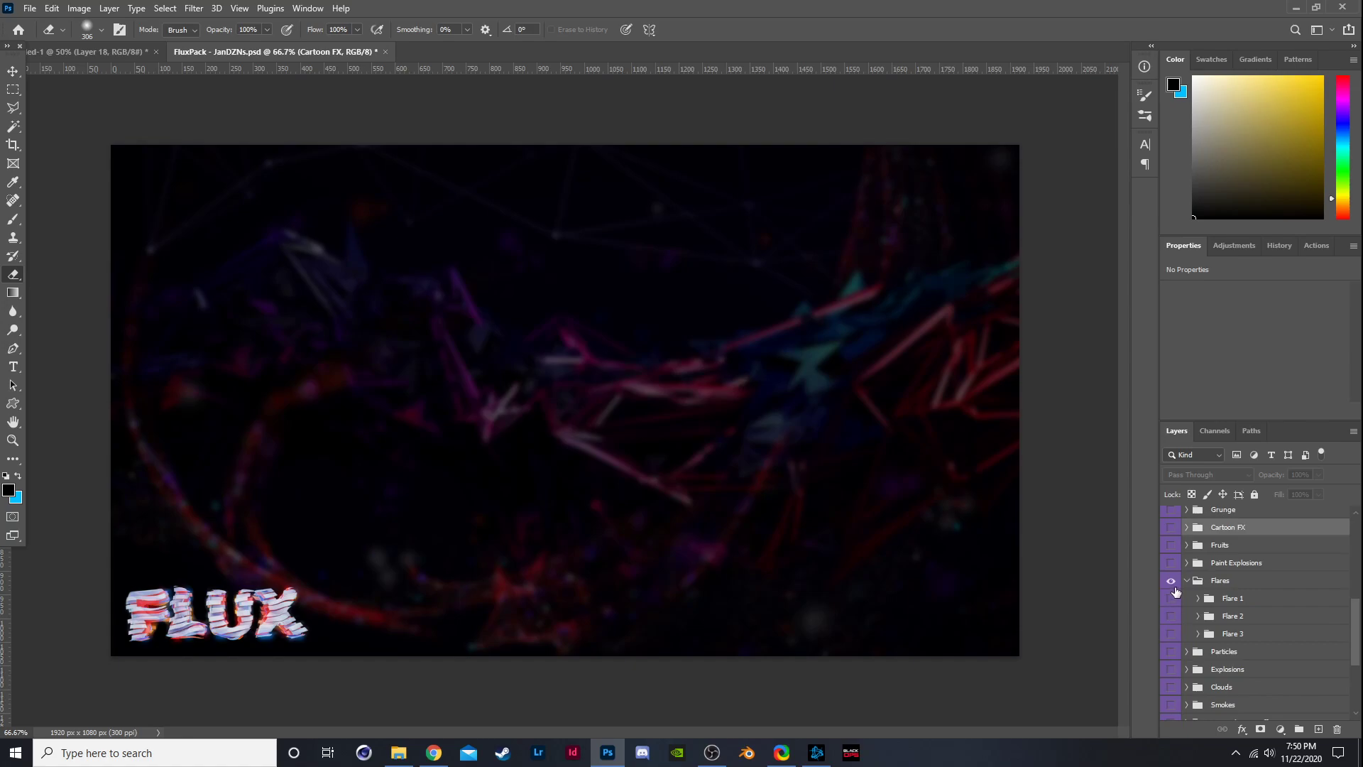
click(1186, 580)
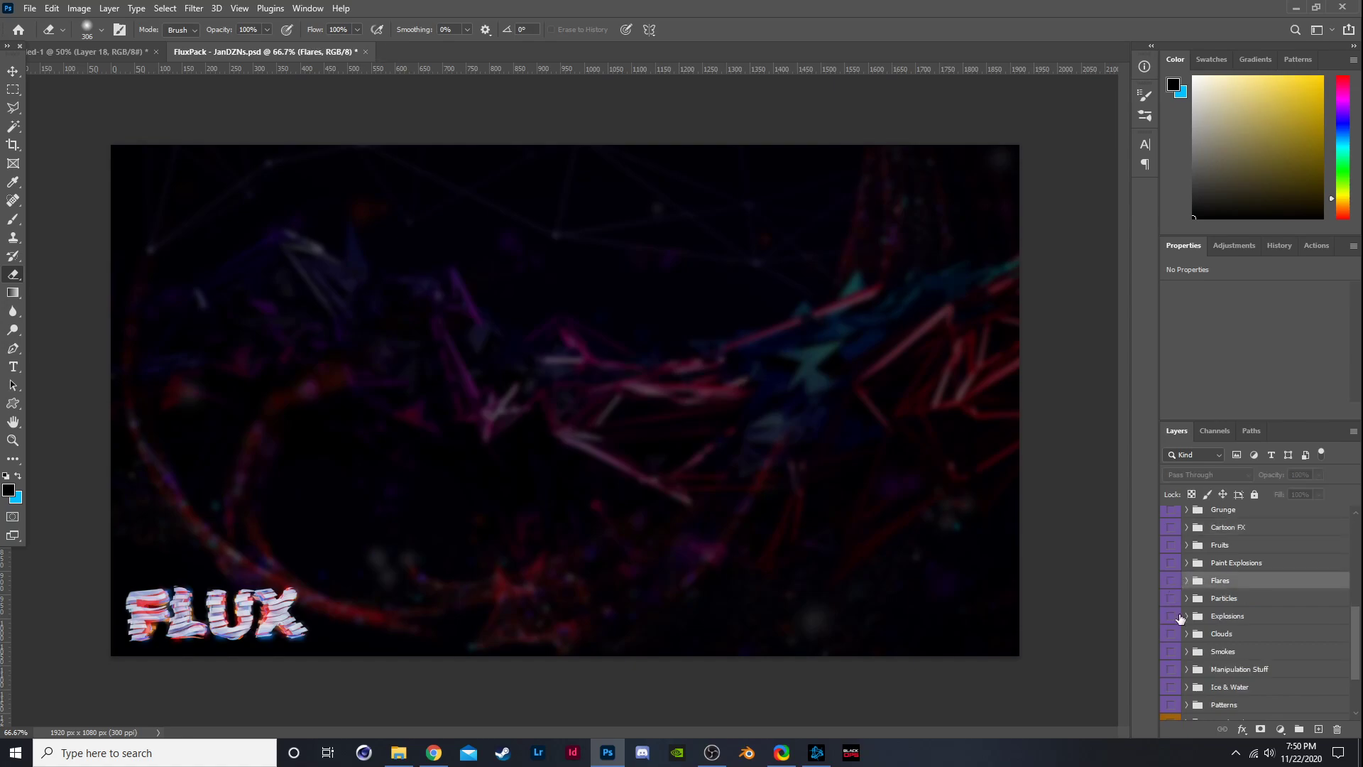
click(1186, 620)
scroll(1182, 625, down, 2)
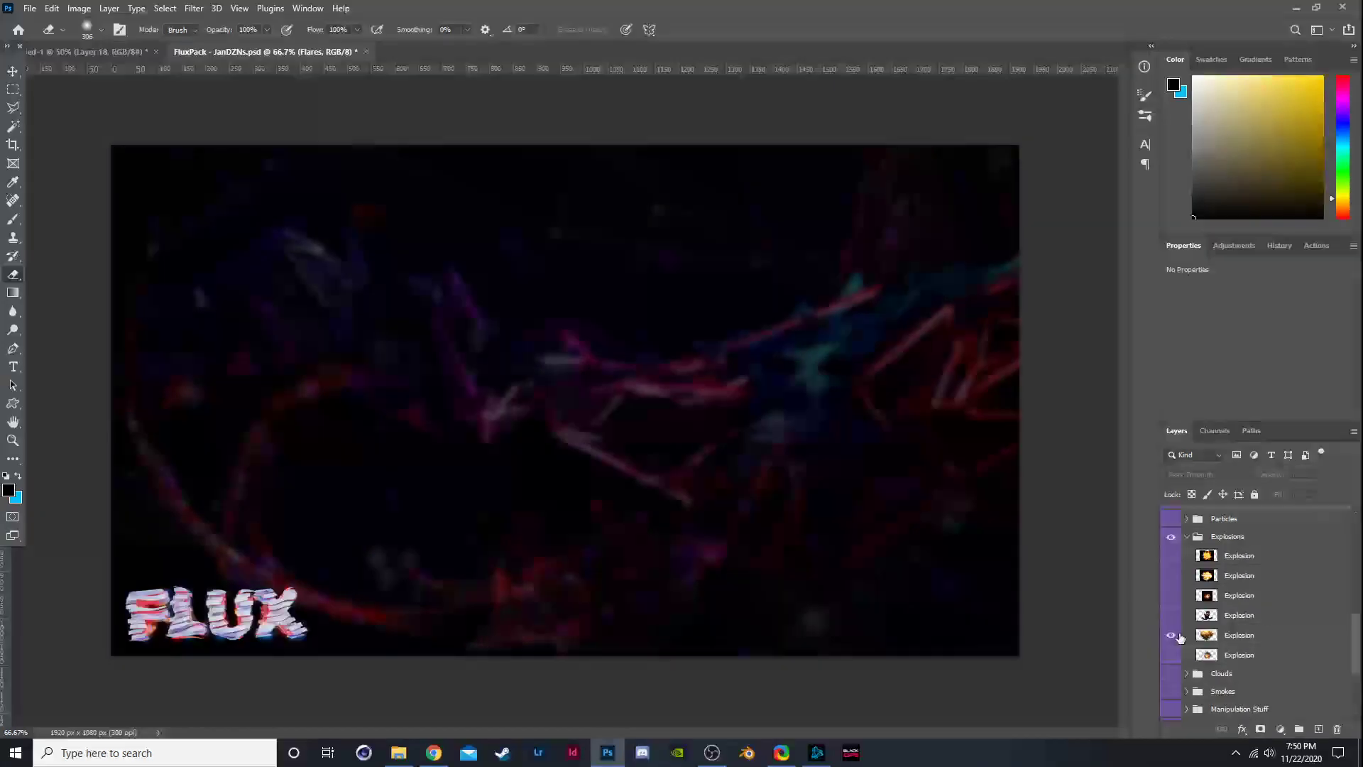
click(1178, 626)
click(1178, 626)
click(1172, 616)
click(1180, 619)
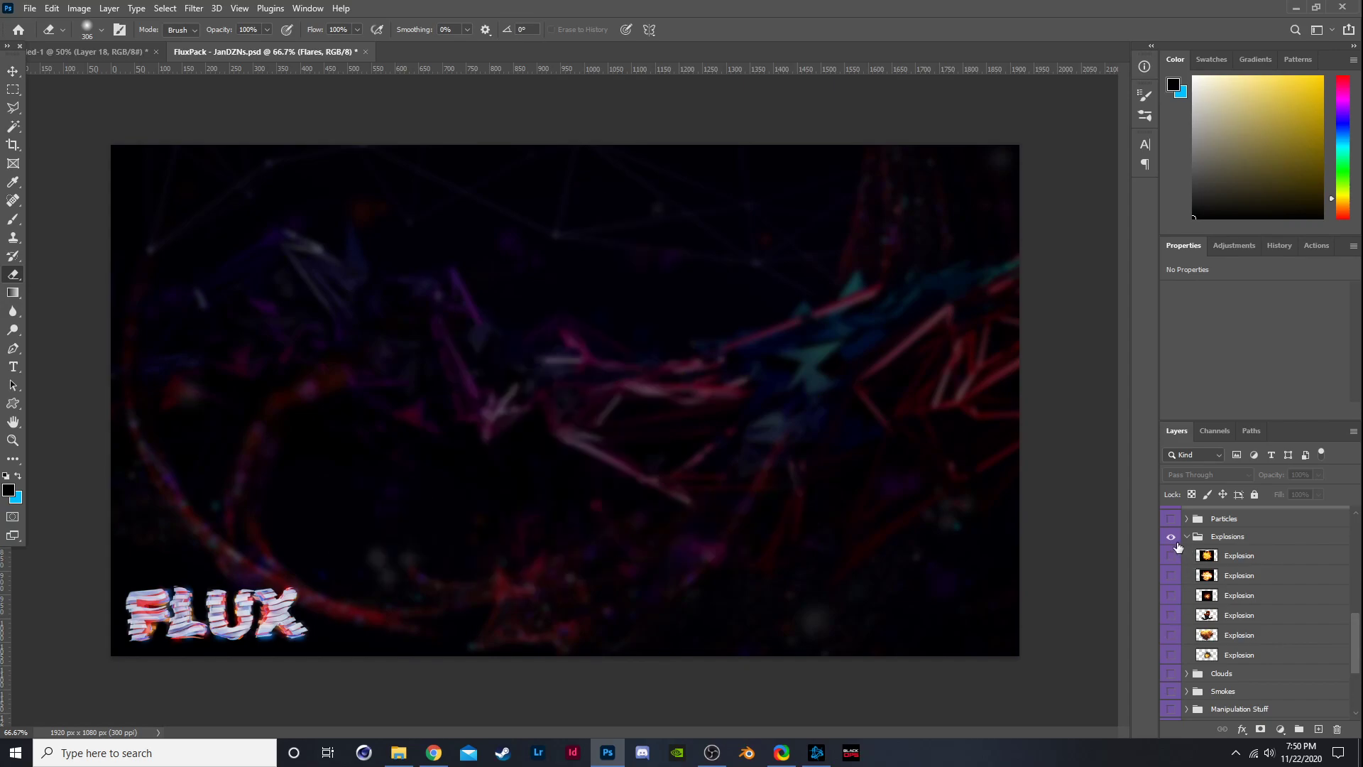
click(1183, 541)
click(1186, 536)
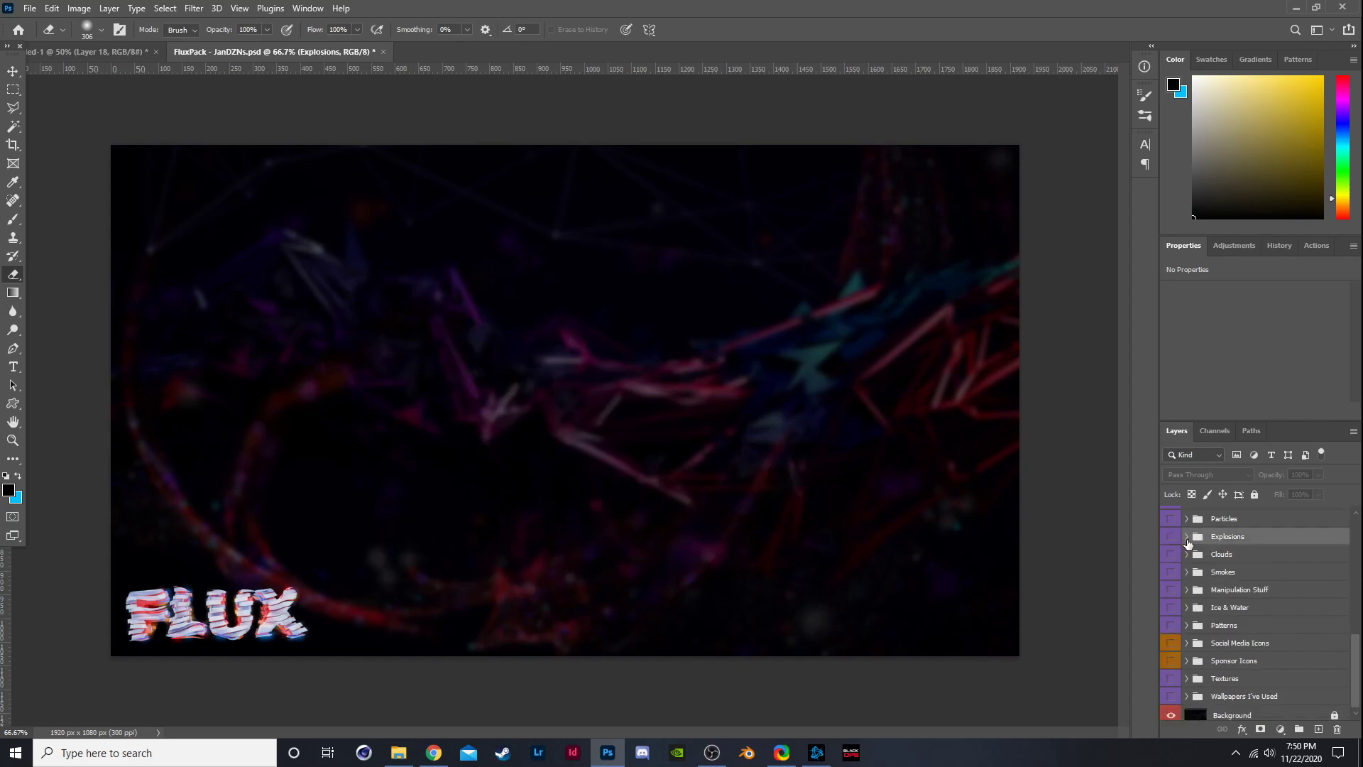
click(1169, 589)
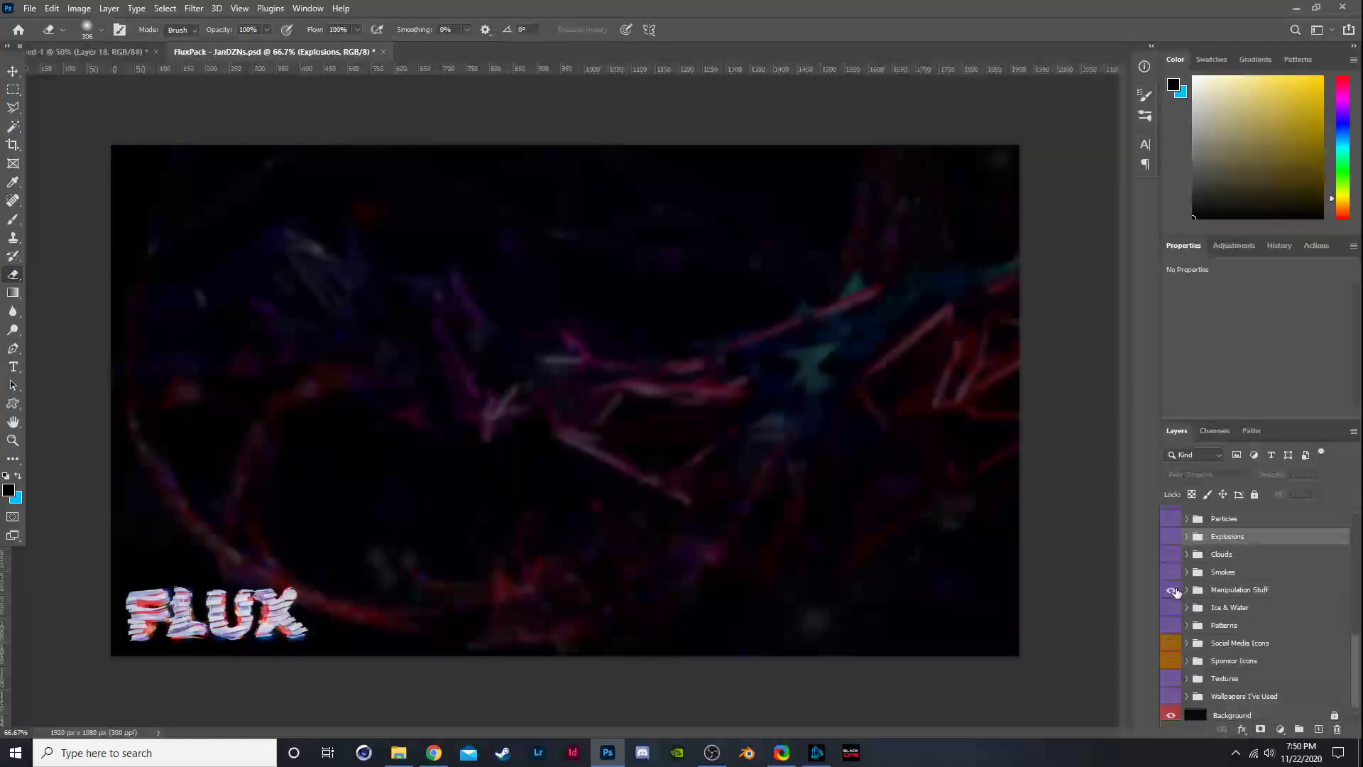
click(1186, 590)
scroll(1184, 596, down, 2)
click(1170, 609)
click(1171, 608)
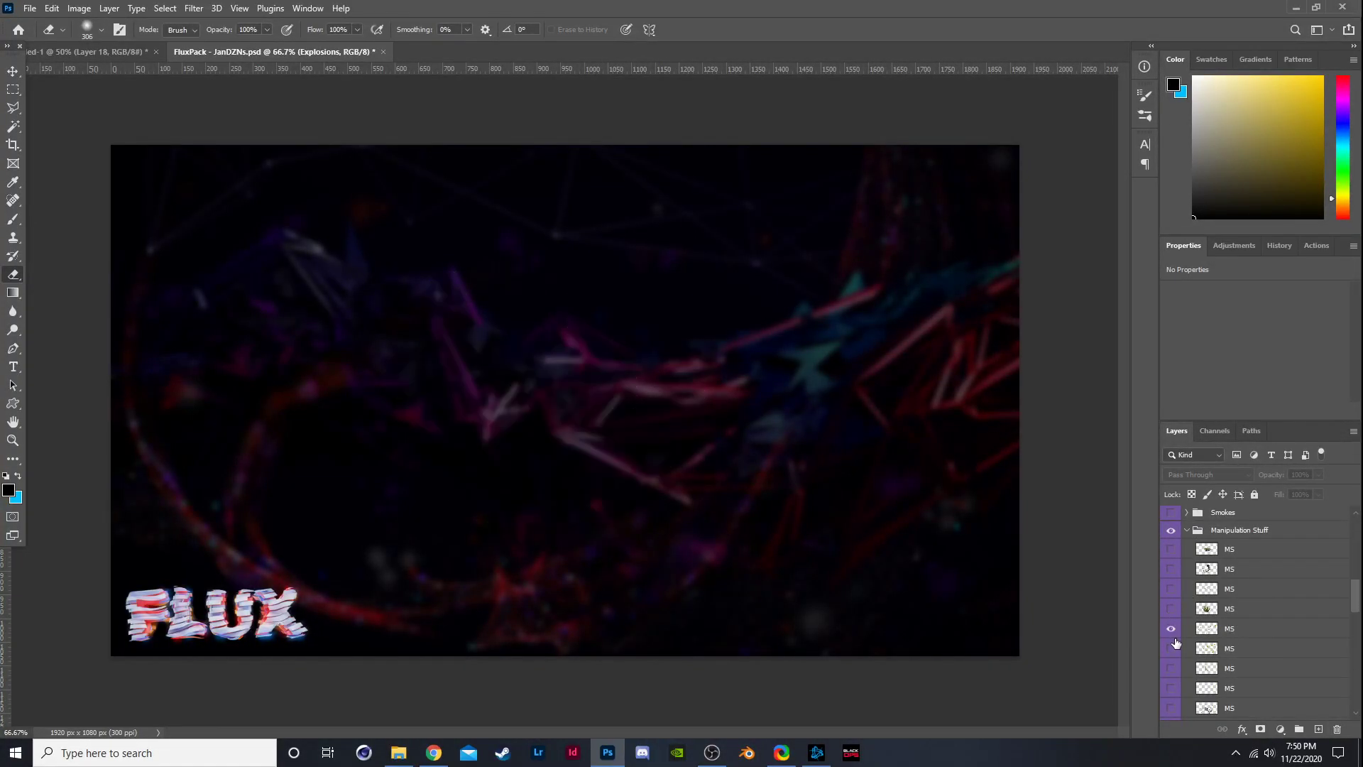
click(1171, 628)
click(1171, 628)
scroll(1177, 621, down, 1)
scroll(1178, 620, down, 1)
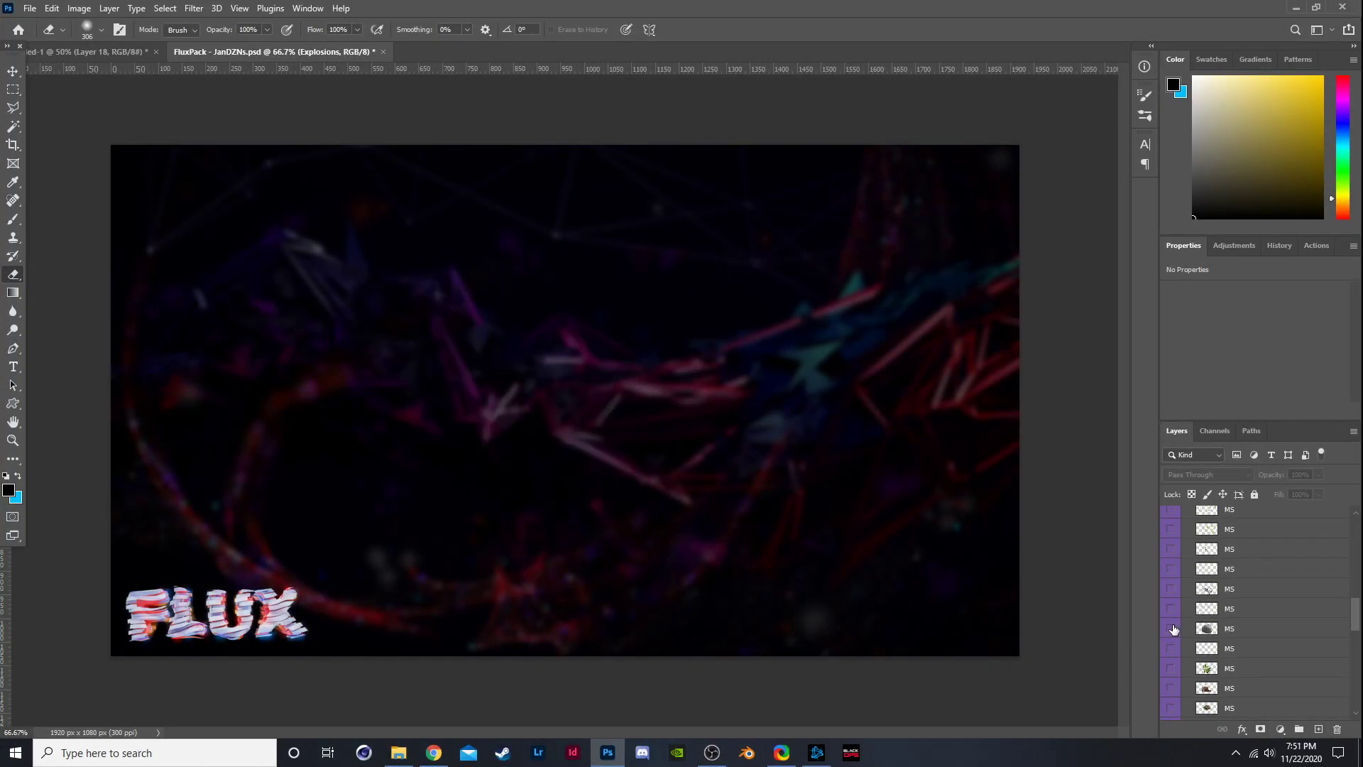
click(1173, 629)
click(1173, 629)
scroll(1174, 629, down, 1)
click(1174, 630)
click(1174, 630)
scroll(1175, 630, down, 1)
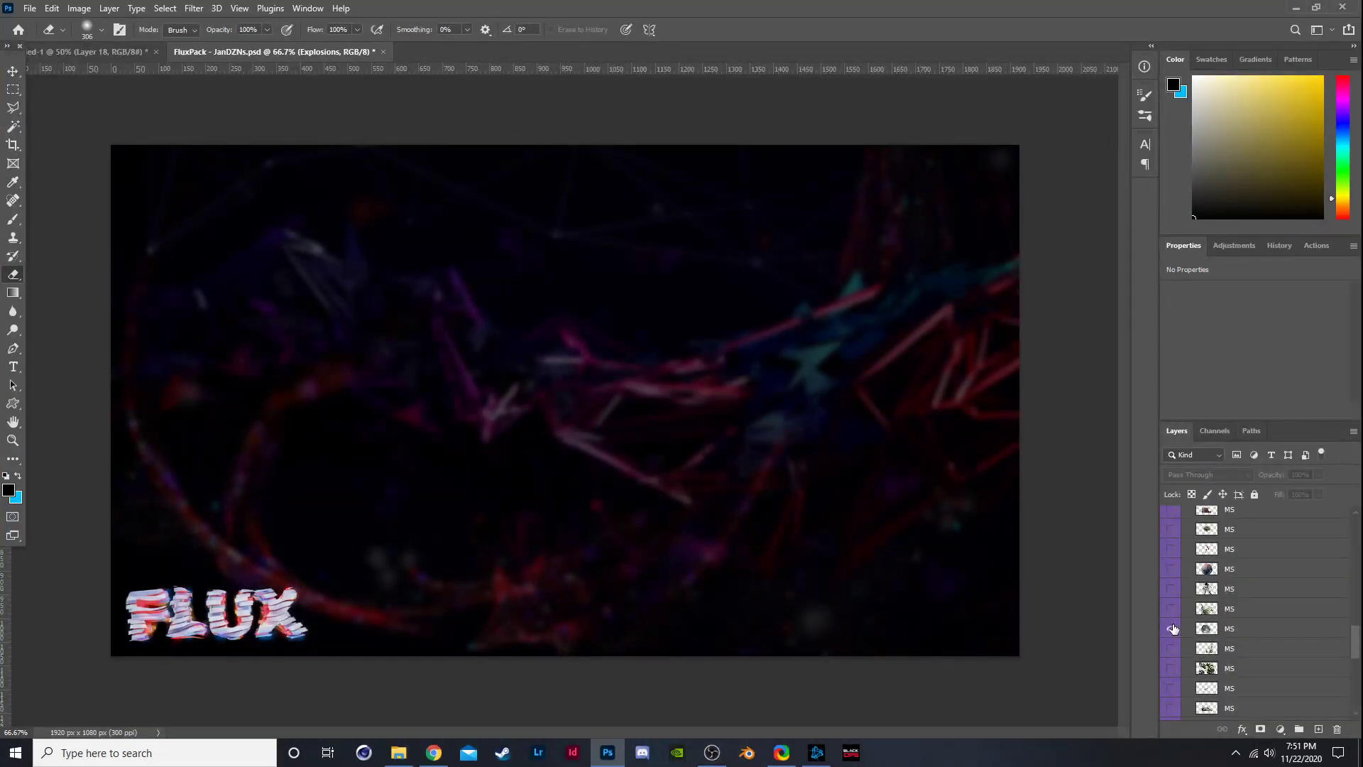
click(1174, 629)
click(1174, 634)
click(1174, 646)
click(1171, 652)
scroll(1171, 653, down, 1)
click(1171, 649)
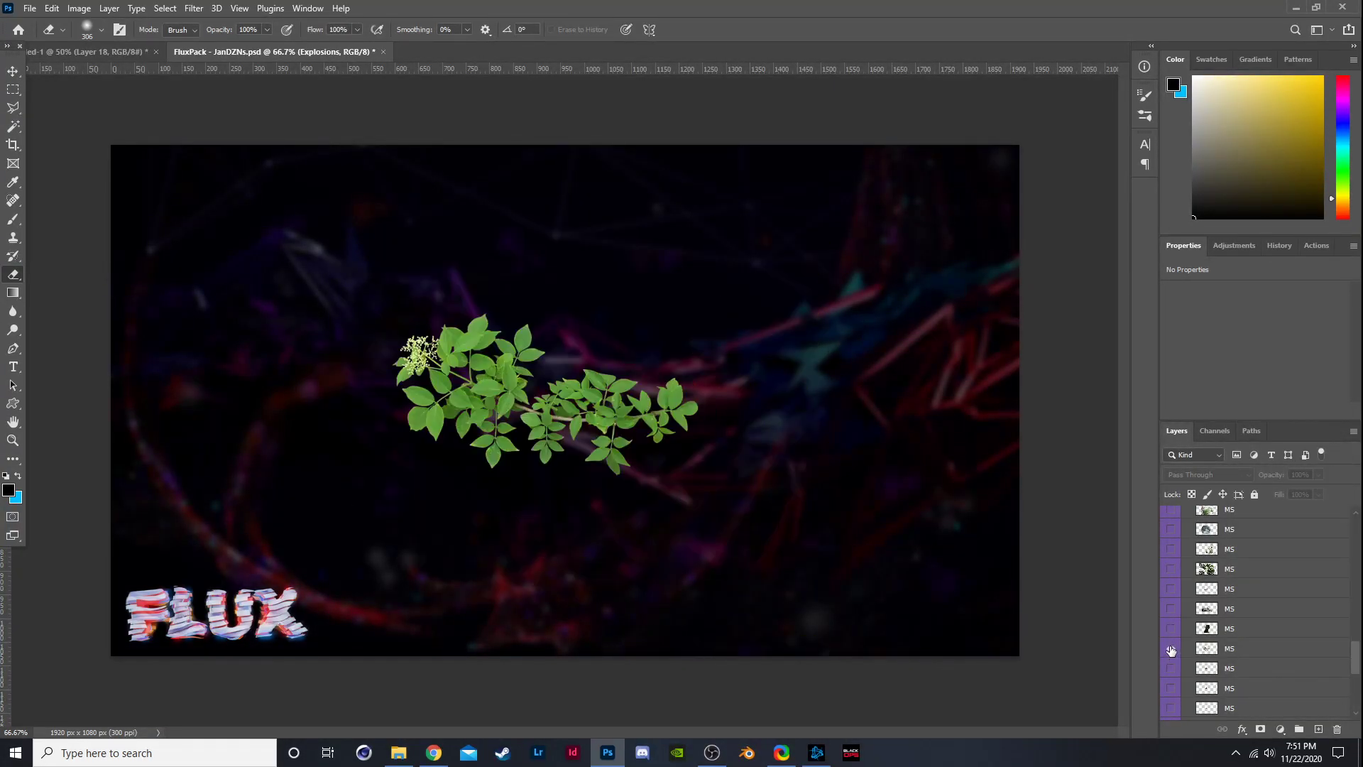
click(1172, 649)
click(1172, 649)
click(1171, 652)
click(1171, 650)
click(1171, 649)
scroll(1172, 651, down, 2)
click(1171, 652)
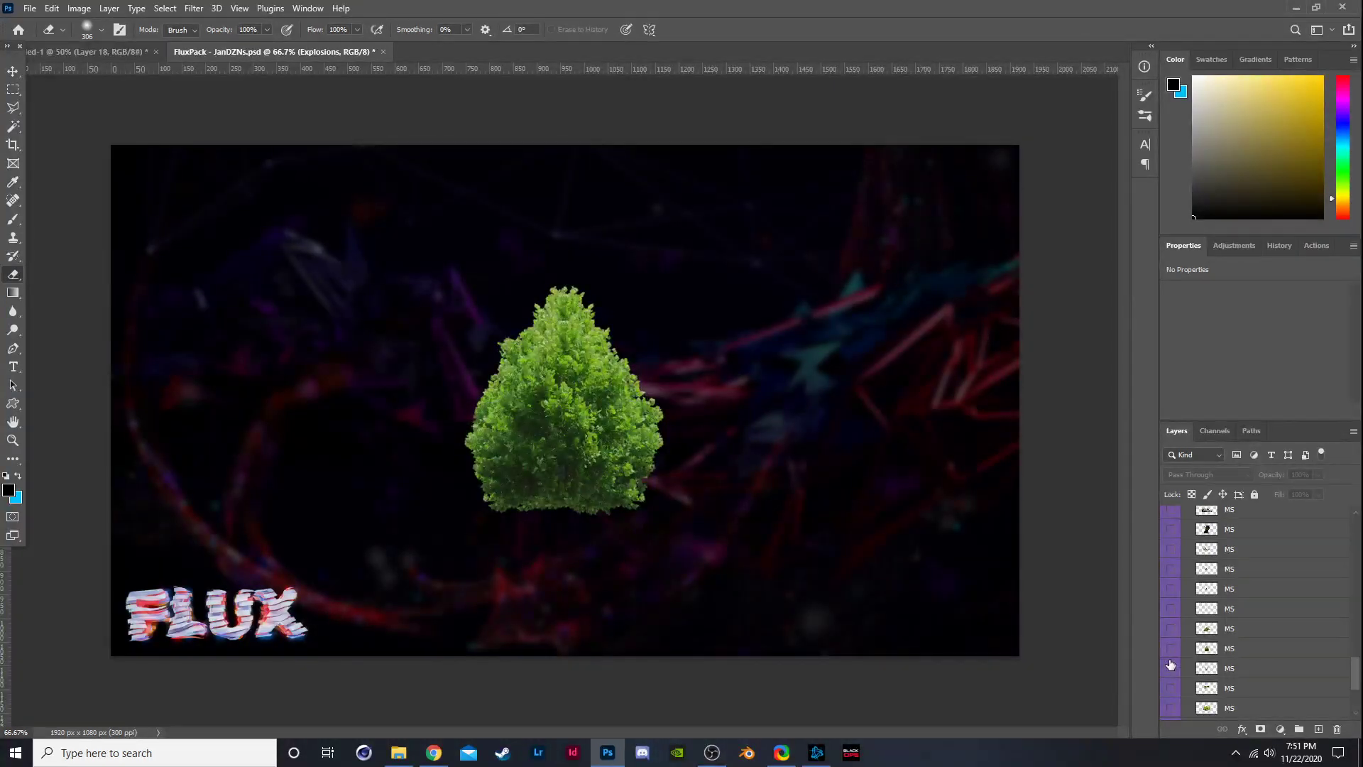
click(1171, 650)
click(1171, 668)
click(1172, 668)
click(1172, 688)
scroll(1176, 691, down, 1)
scroll(1176, 691, down, 5)
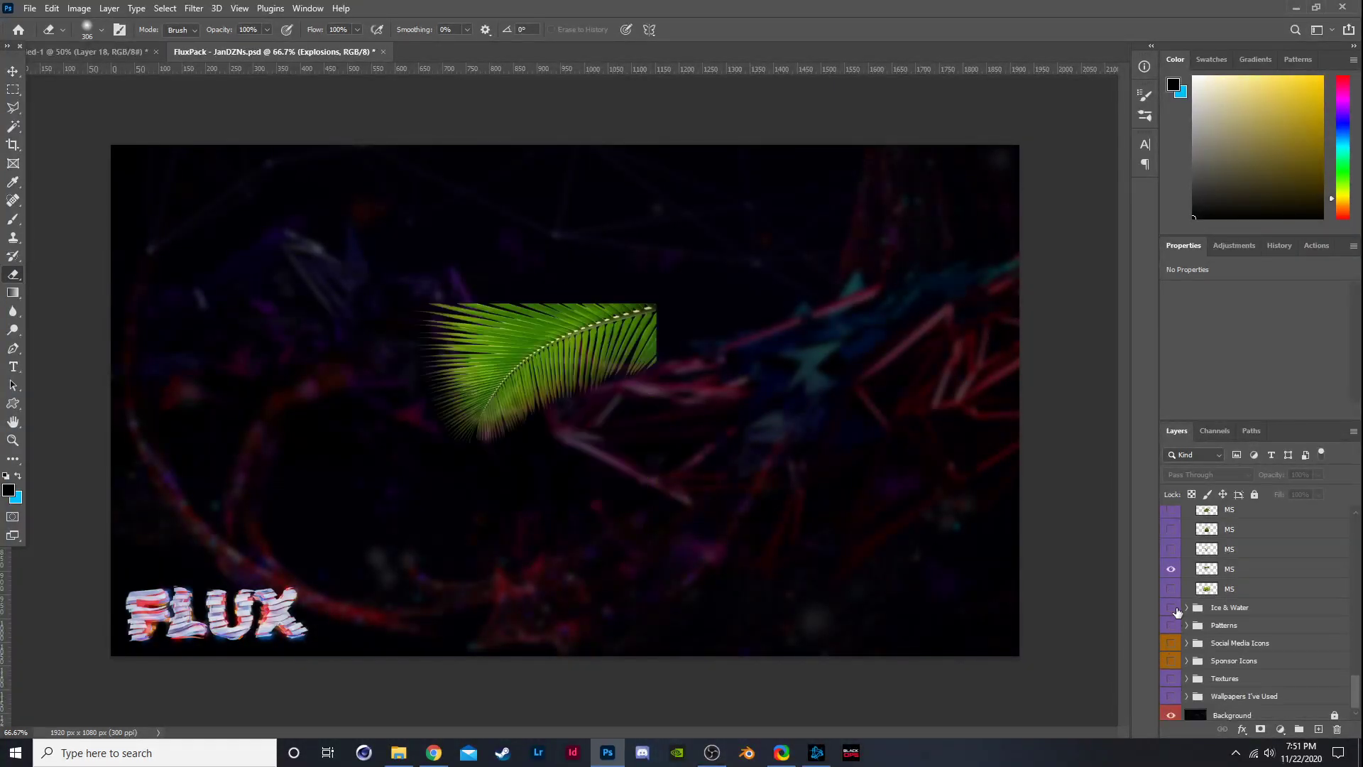
click(1171, 575)
click(1171, 589)
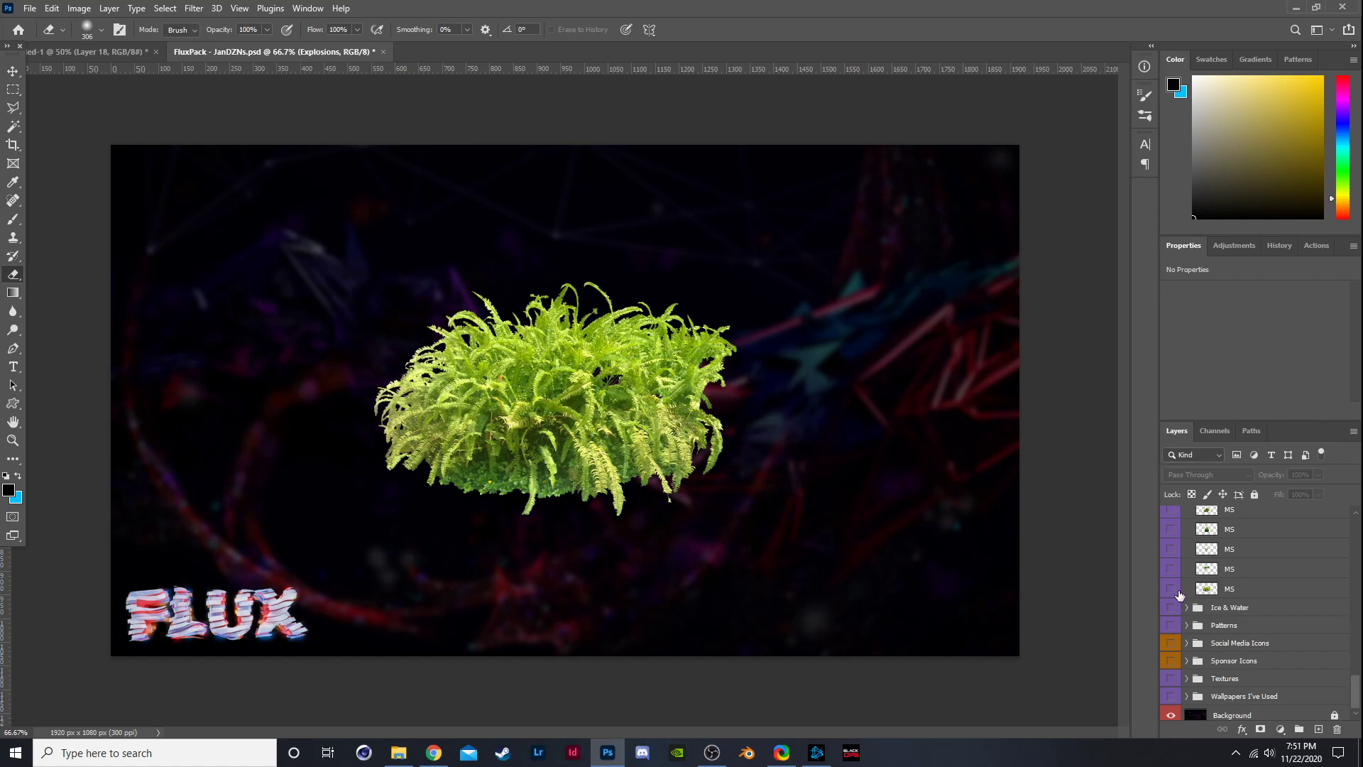
click(1178, 591)
scroll(1191, 639, up, 5)
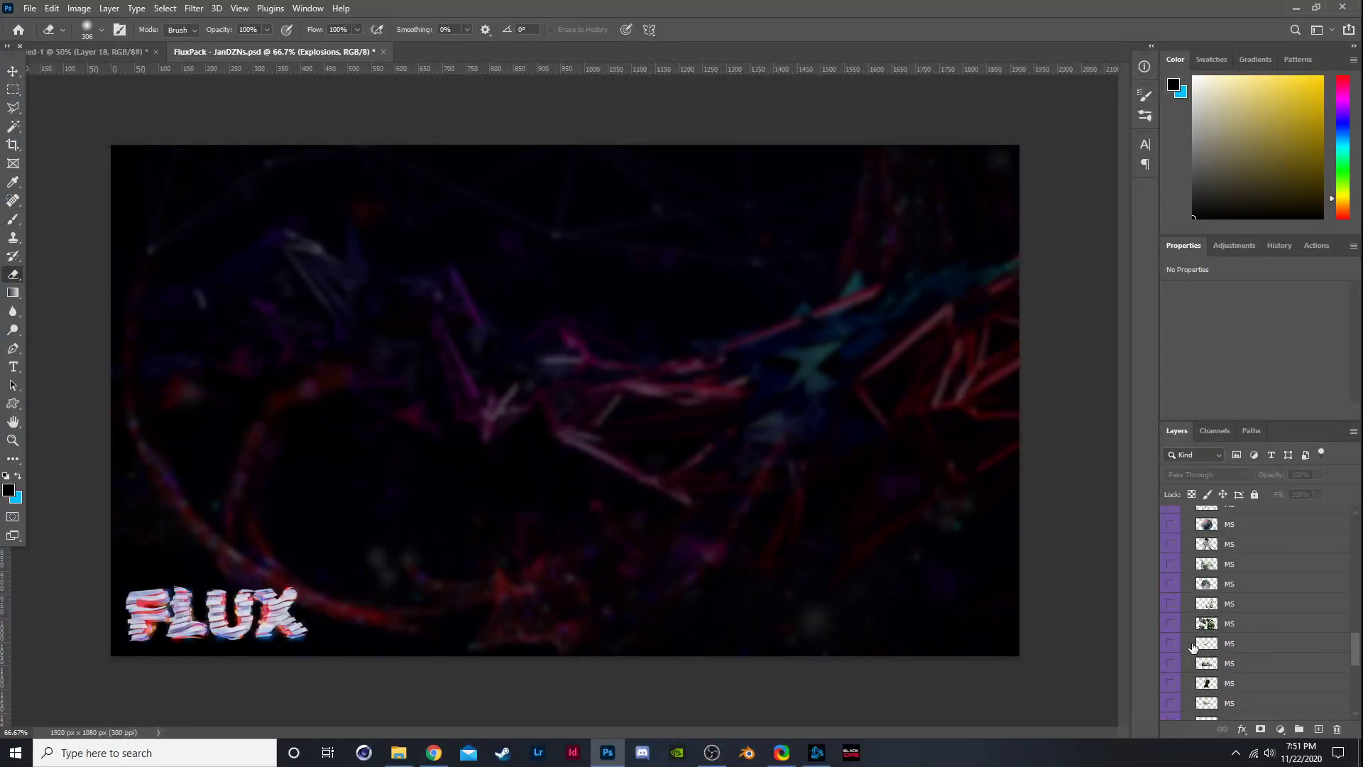
scroll(1193, 643, up, 5)
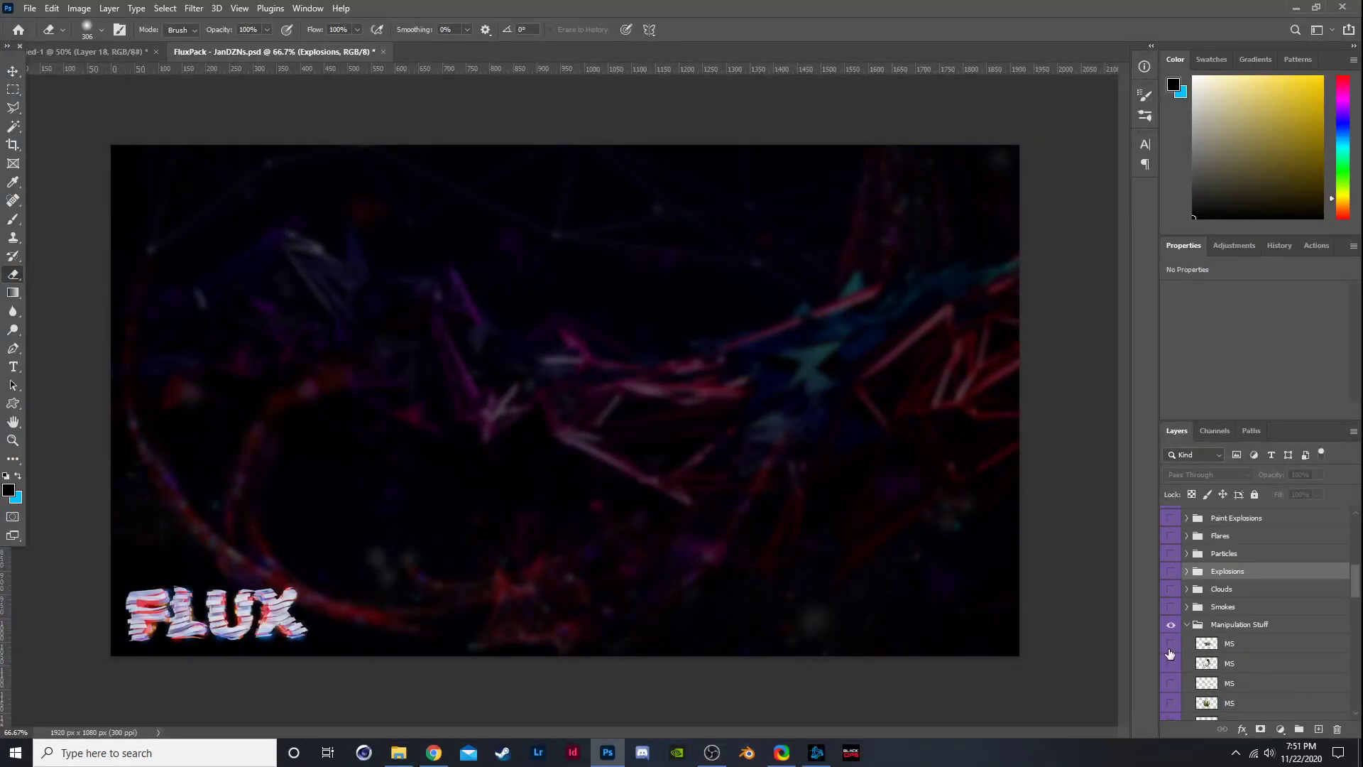
click(1170, 652)
click(1170, 652)
click(1171, 663)
click(1171, 663)
click(1186, 625)
click(1170, 607)
click(1171, 607)
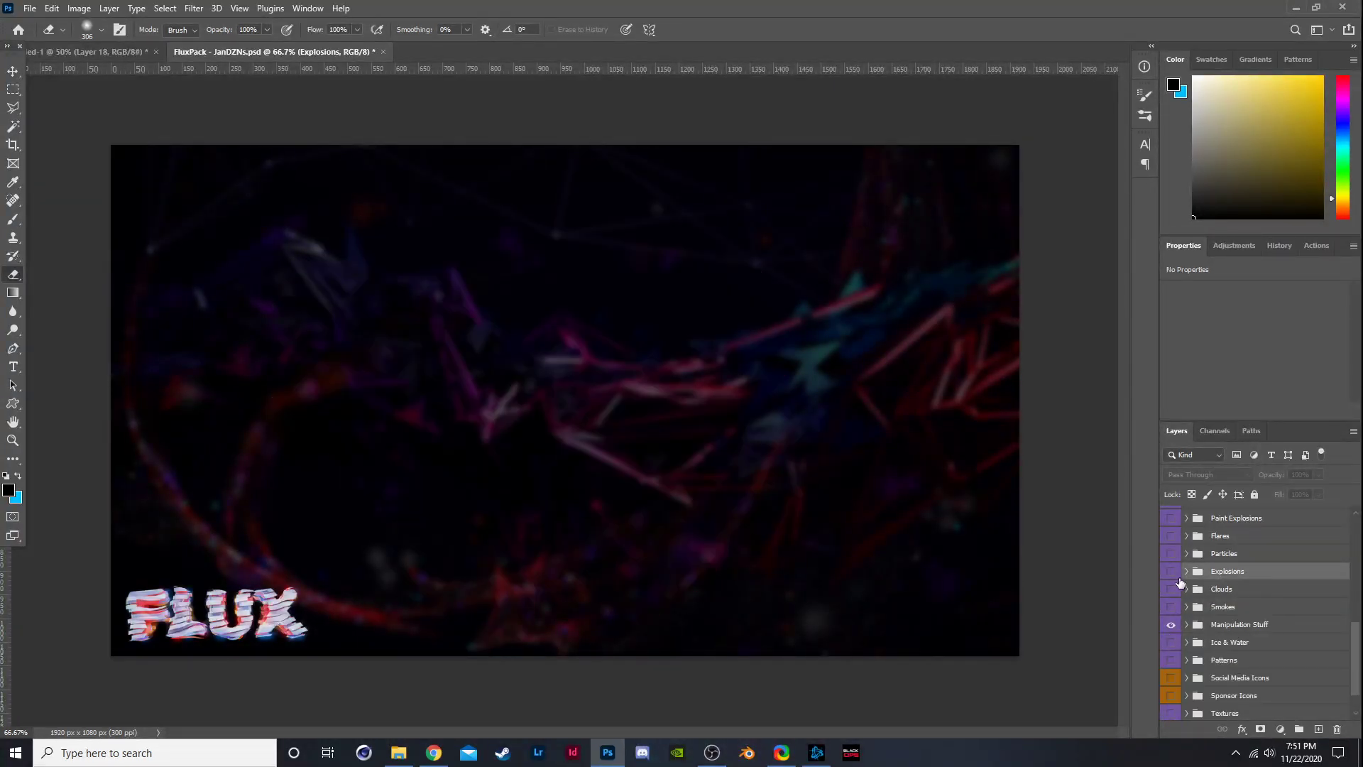
scroll(1180, 589, up, 3)
scroll(1180, 588, up, 1)
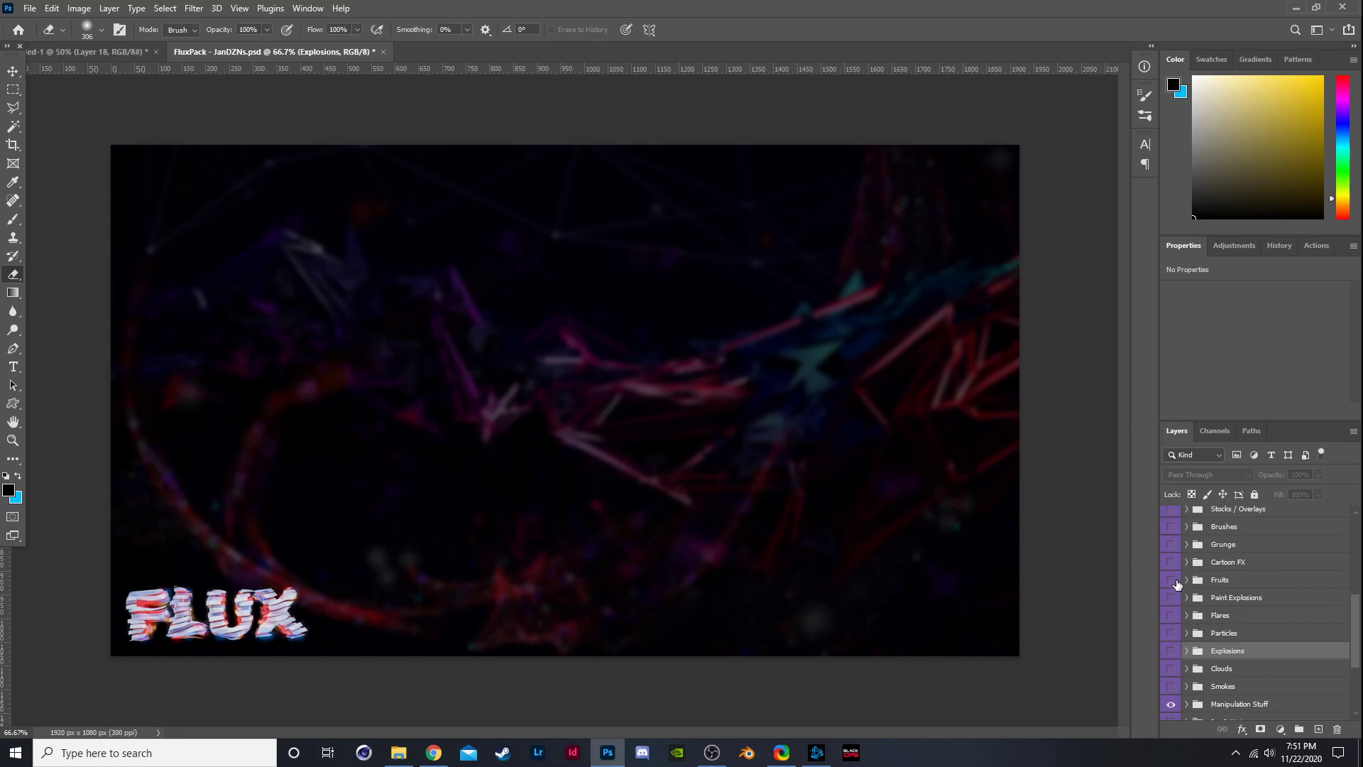
Show and expand the Cartoon FX group, previewing the blue sparks, fire and fire burst layers.
click(1171, 562)
click(1186, 562)
scroll(1182, 575, down, 1)
click(1170, 619)
click(1169, 620)
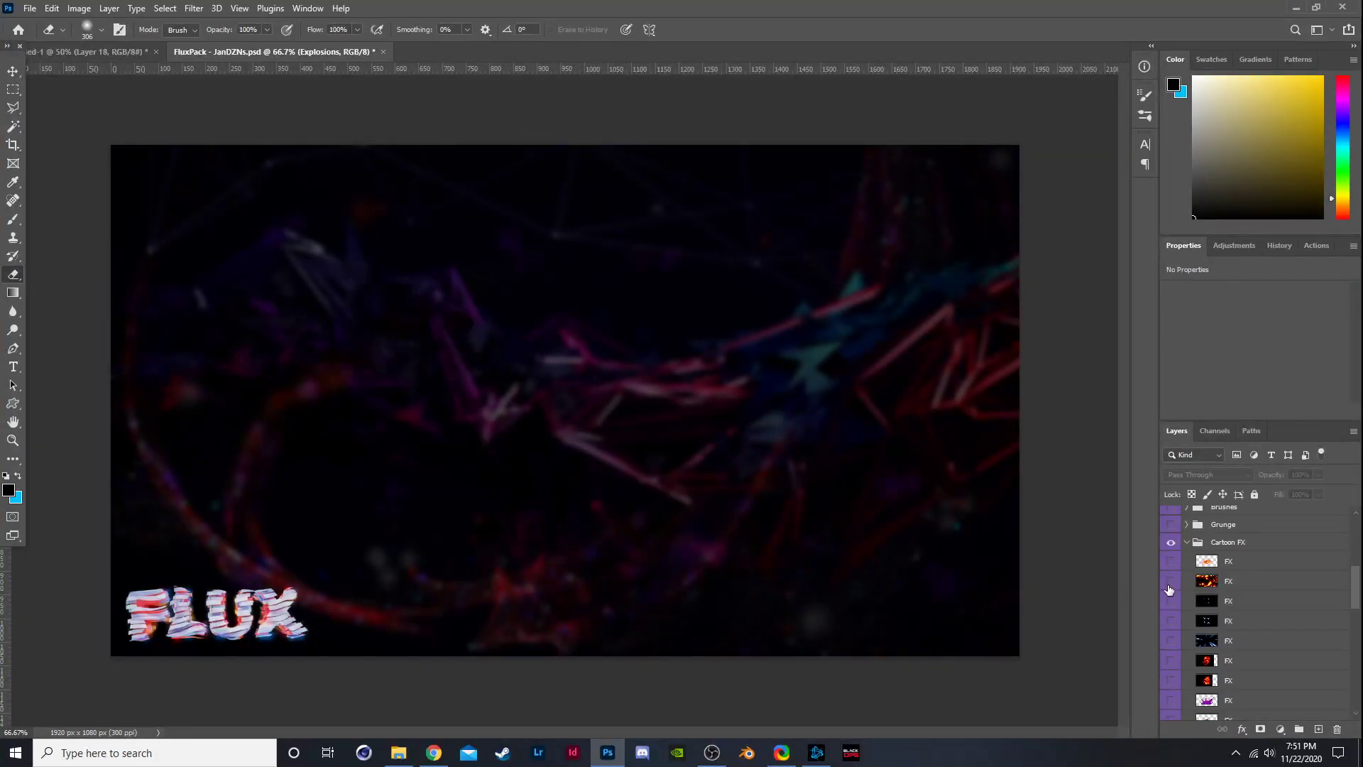
click(1170, 581)
click(1170, 581)
click(1170, 561)
click(1170, 561)
Preview the purple explosion, flame explosion, comic fire and full-frame fire FX layers.
scroll(1170, 568, down, 5)
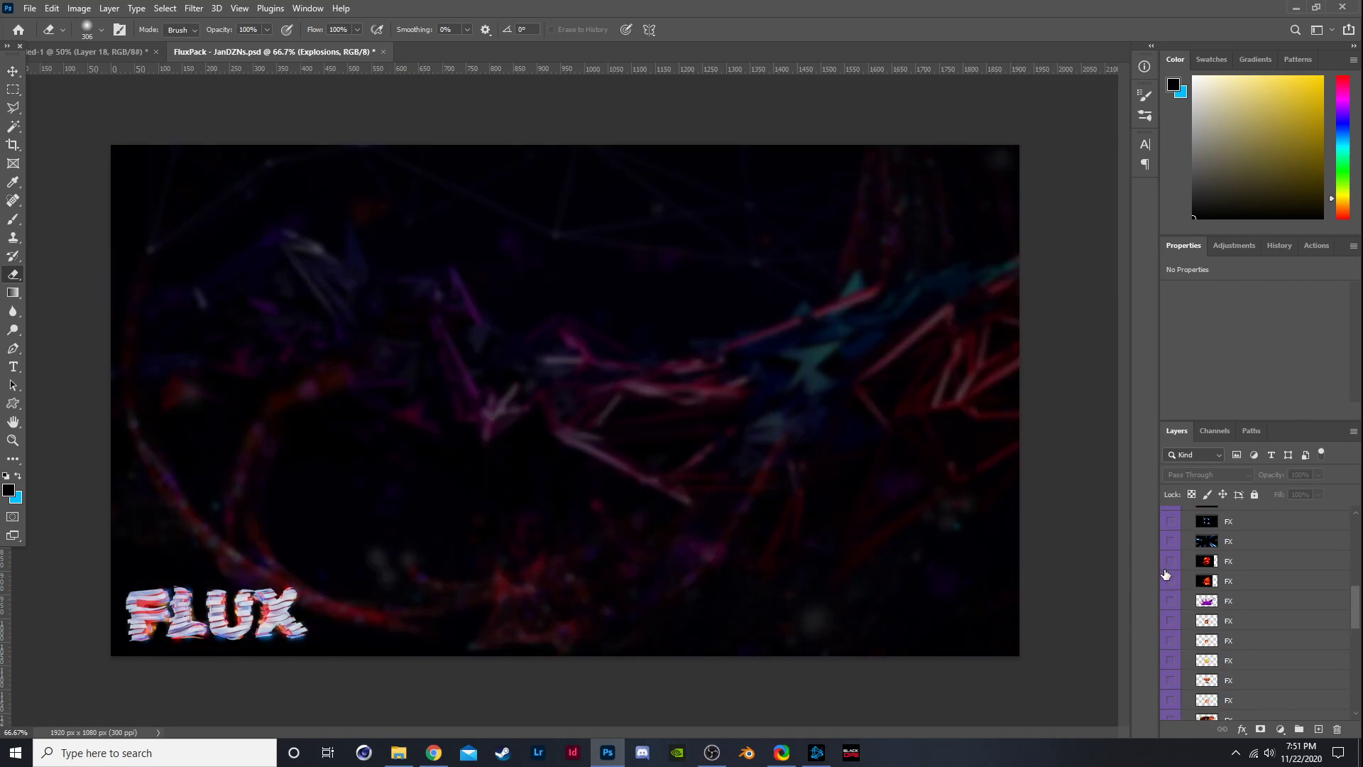
click(1170, 581)
click(1170, 580)
click(1173, 600)
click(1174, 600)
click(1171, 581)
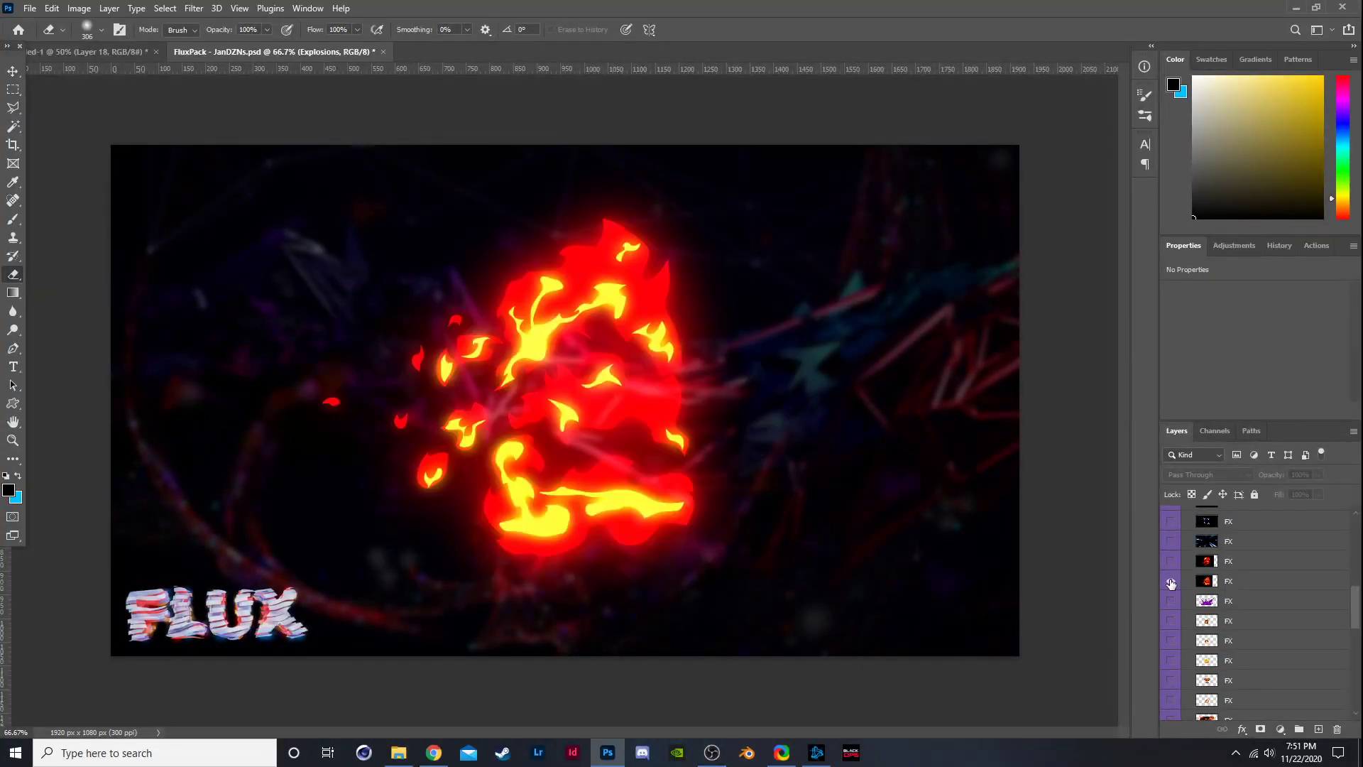
click(1170, 581)
scroll(1171, 582, down, 2)
click(1171, 582)
click(1172, 582)
click(1170, 601)
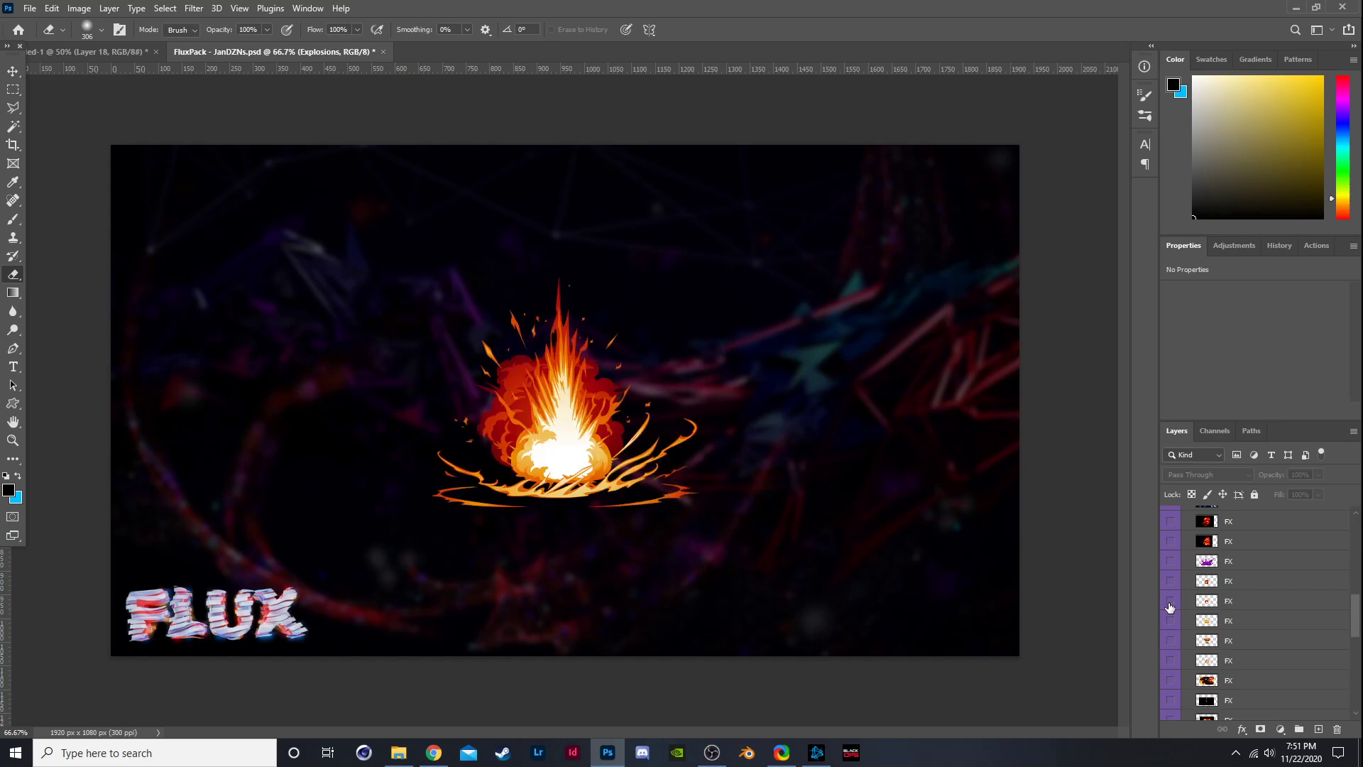
click(1169, 601)
scroll(1170, 603, down, 4)
click(1170, 603)
click(1169, 609)
Compare the lightning layers, keep the large bright blue bolt visible, and drag it to the banner.
scroll(1170, 609, down, 4)
click(1170, 602)
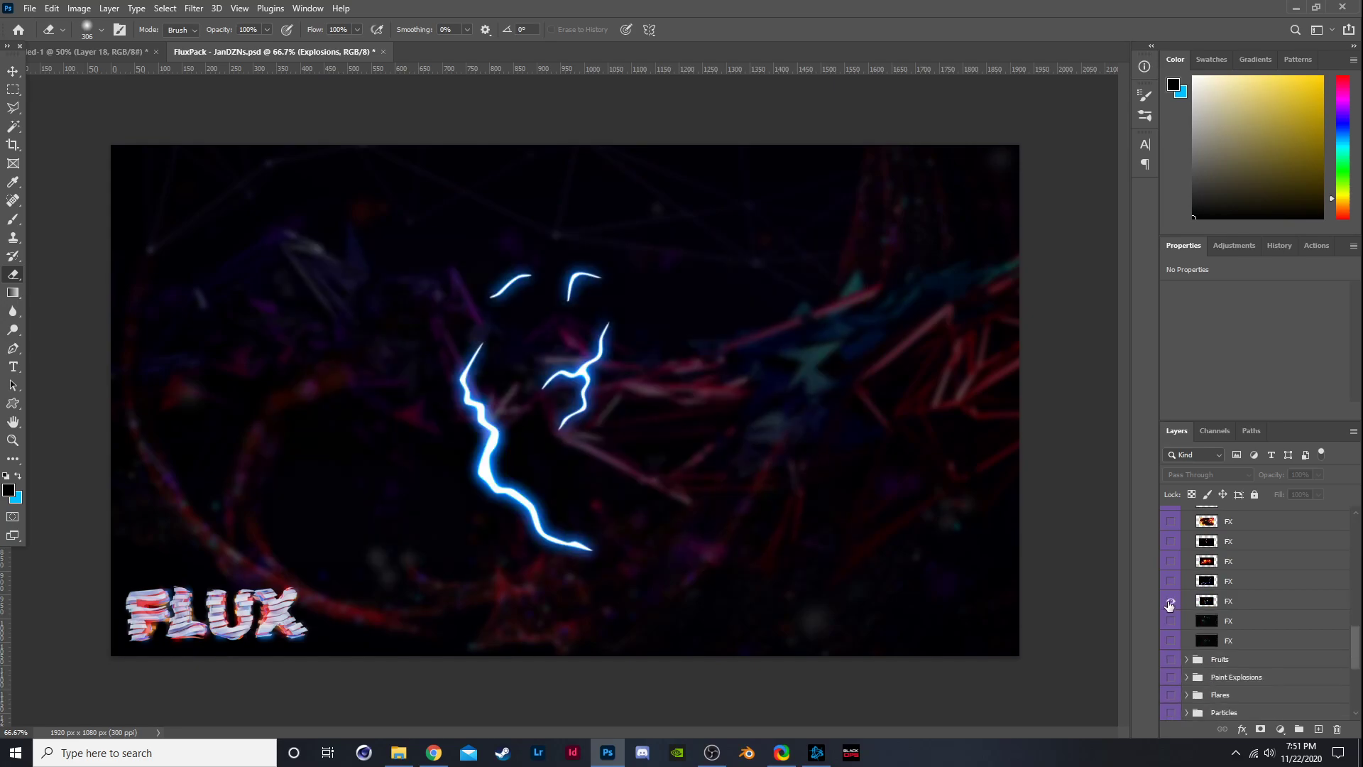
click(1170, 602)
click(1171, 620)
click(1171, 620)
click(1171, 641)
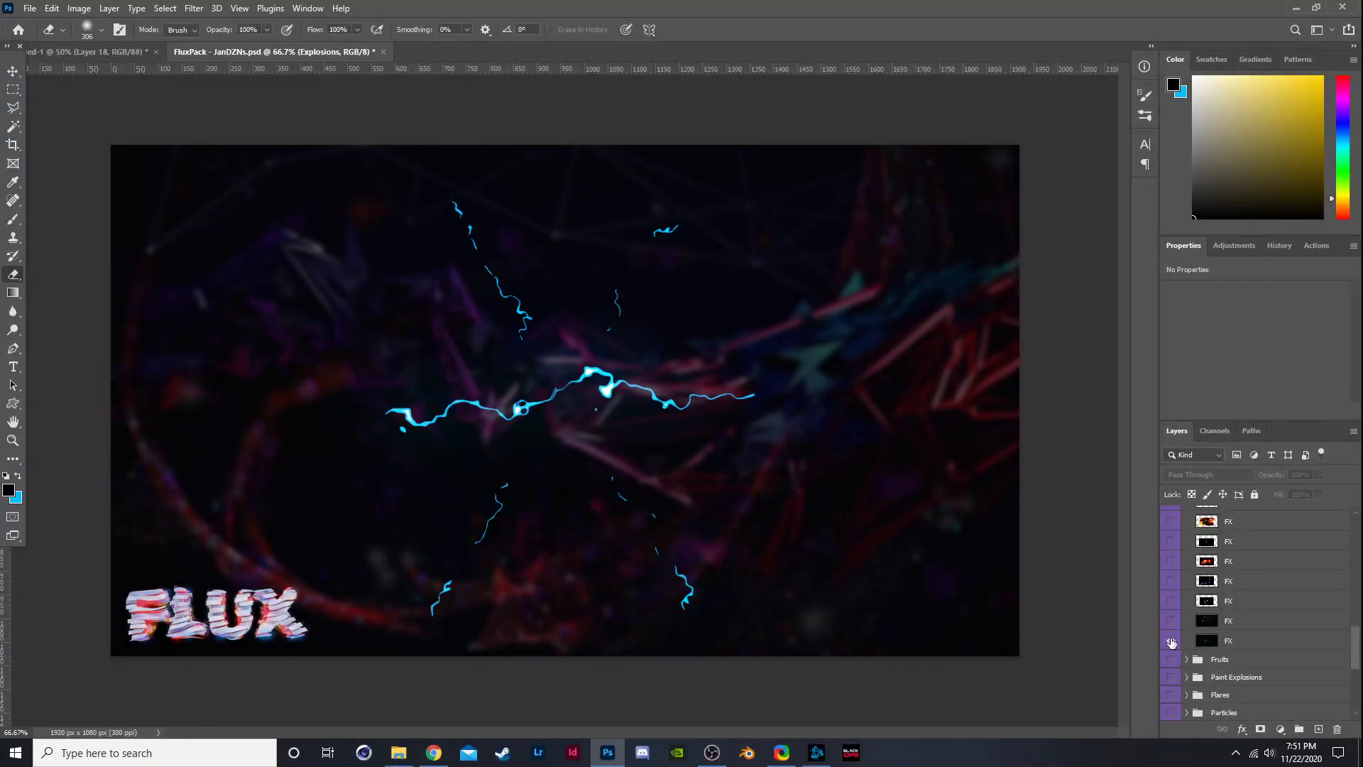
click(1170, 582)
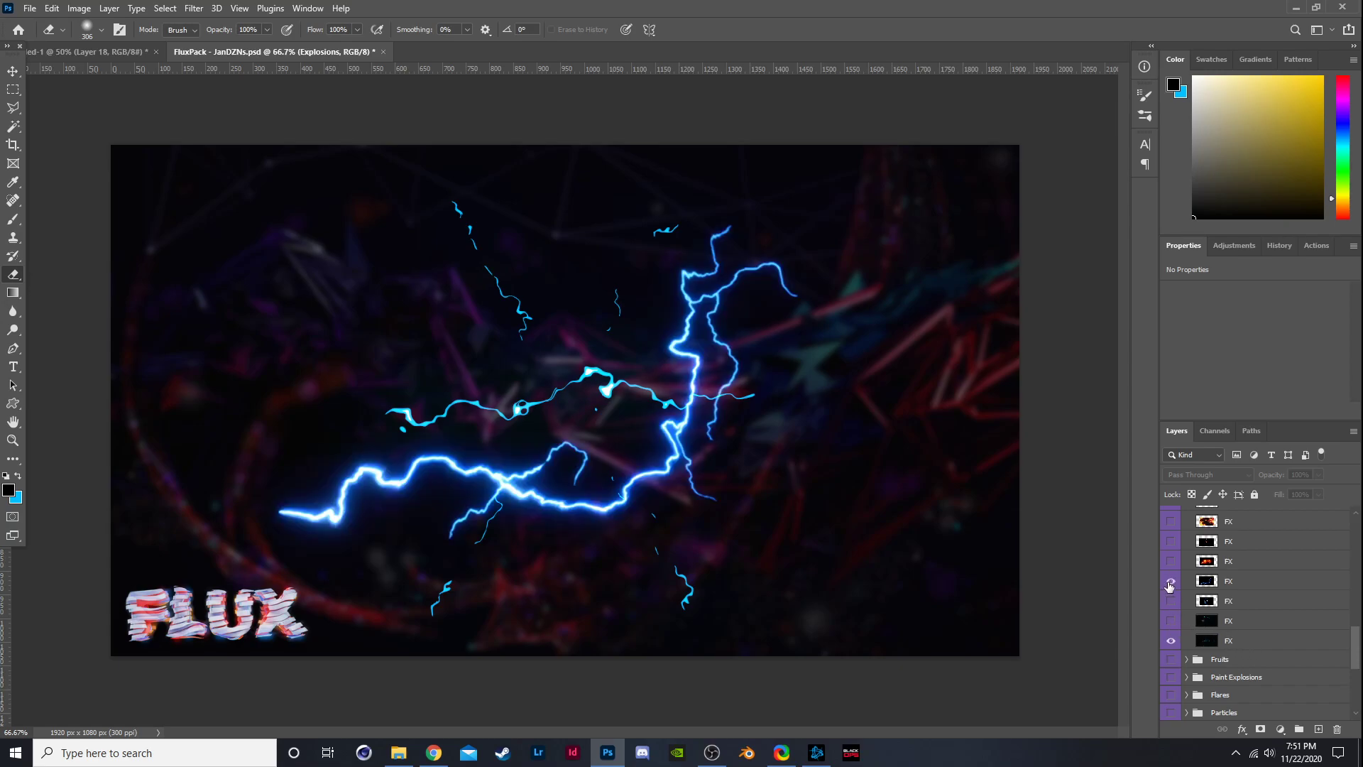
click(1174, 640)
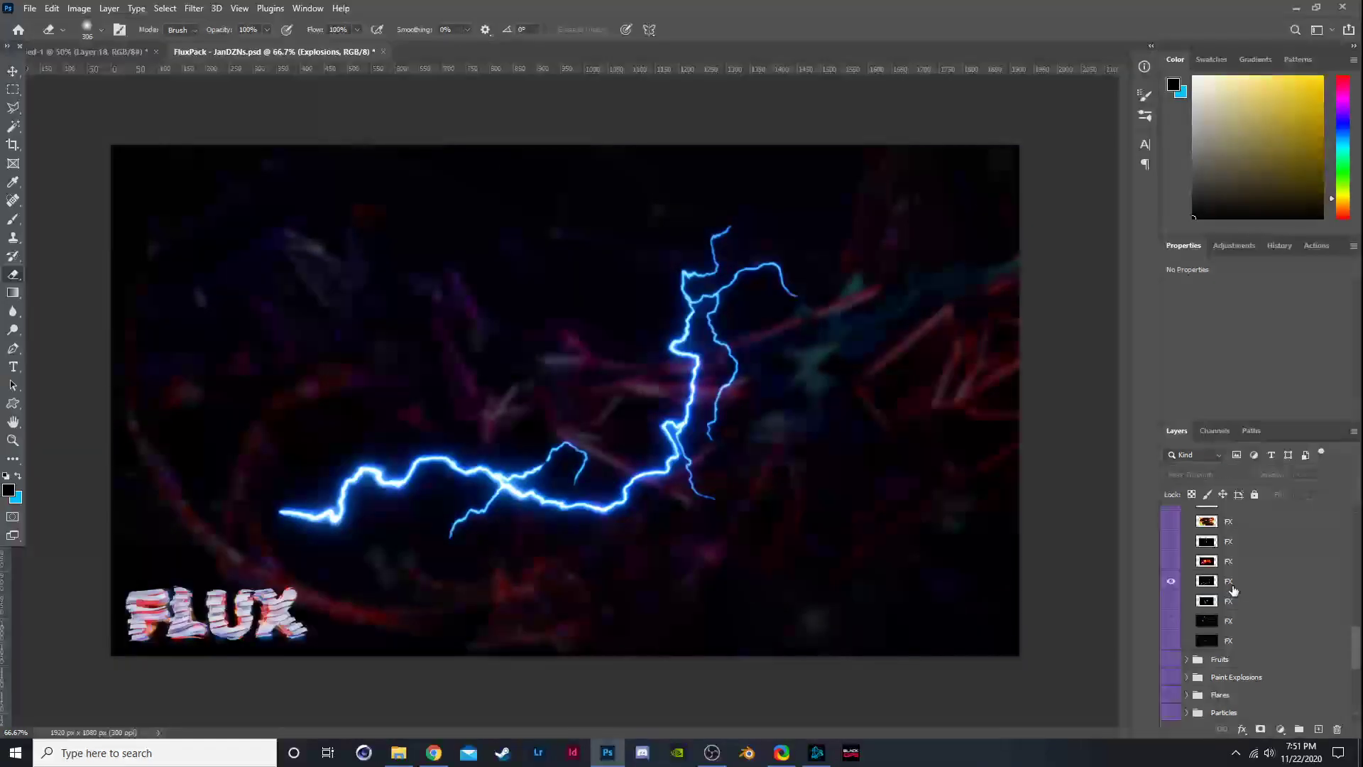
drag(1235, 588, 859, 470)
Move the lightning layer to the girl's lower right and rotate it about -13°.
key(ctrl+minus)
key(ctrl+minus)
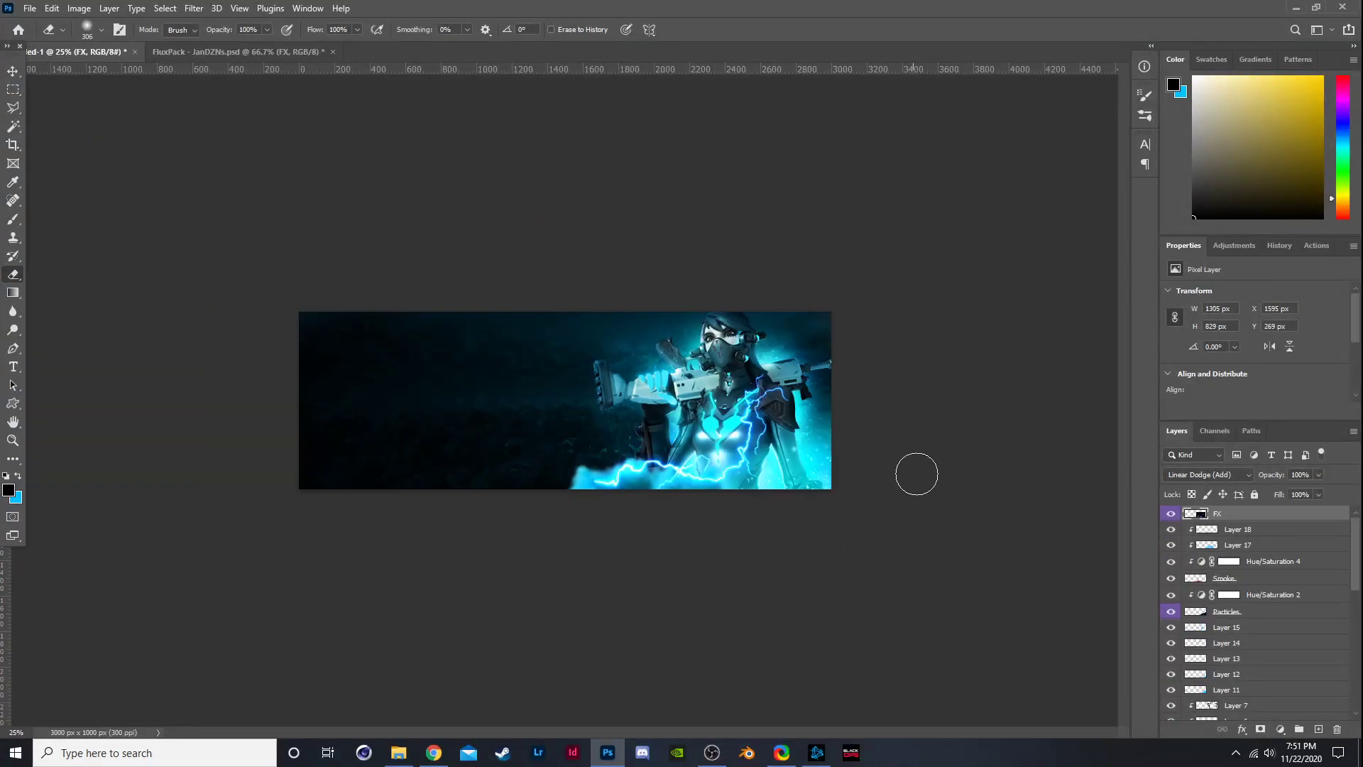
key(v)
key(b)
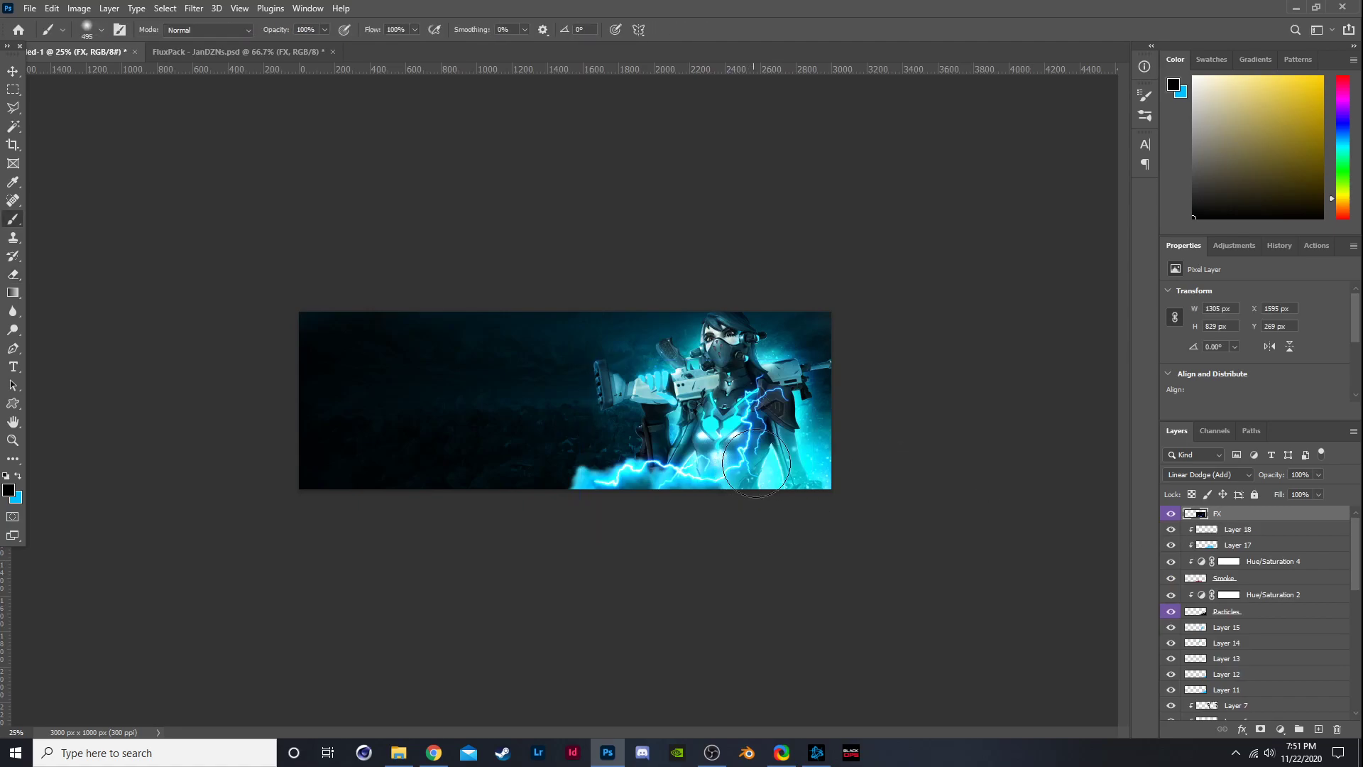
key(v)
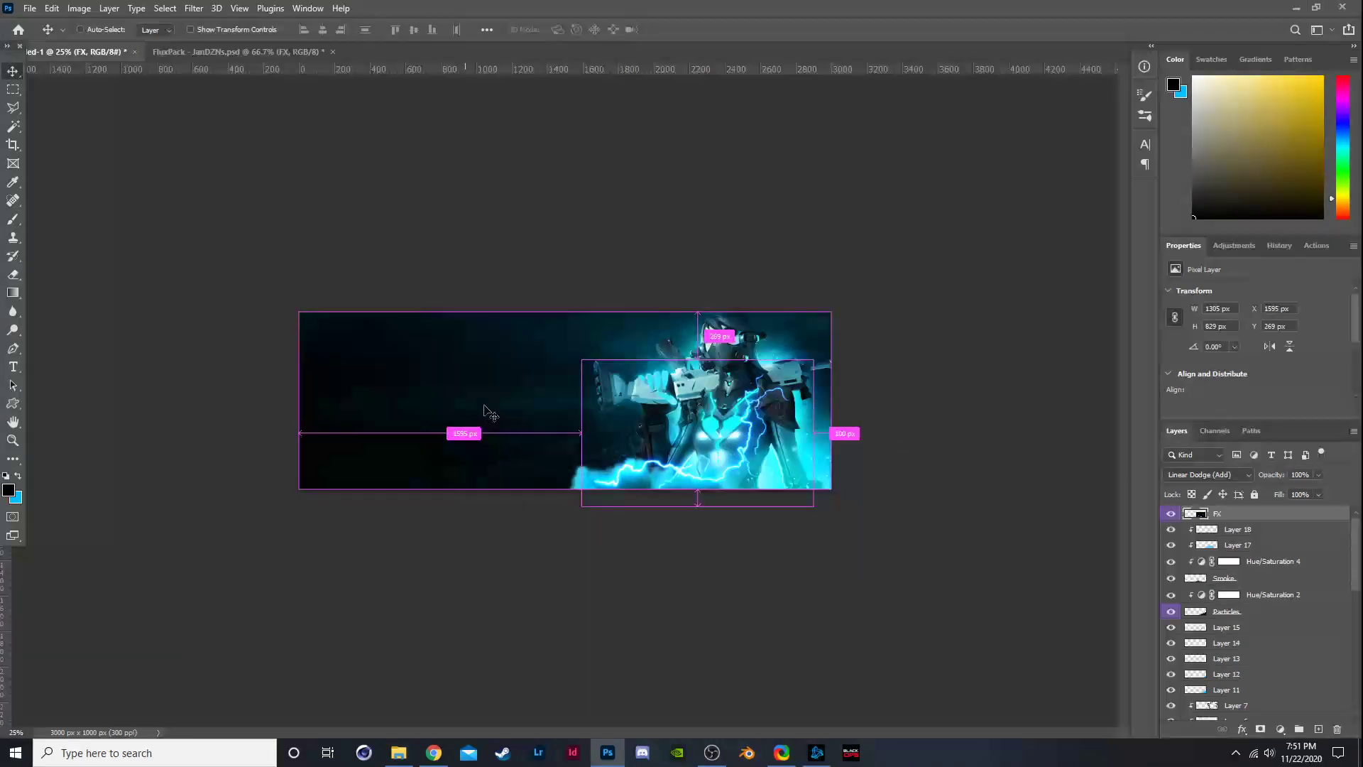
key(ctrl+t)
drag(692, 437, 790, 450)
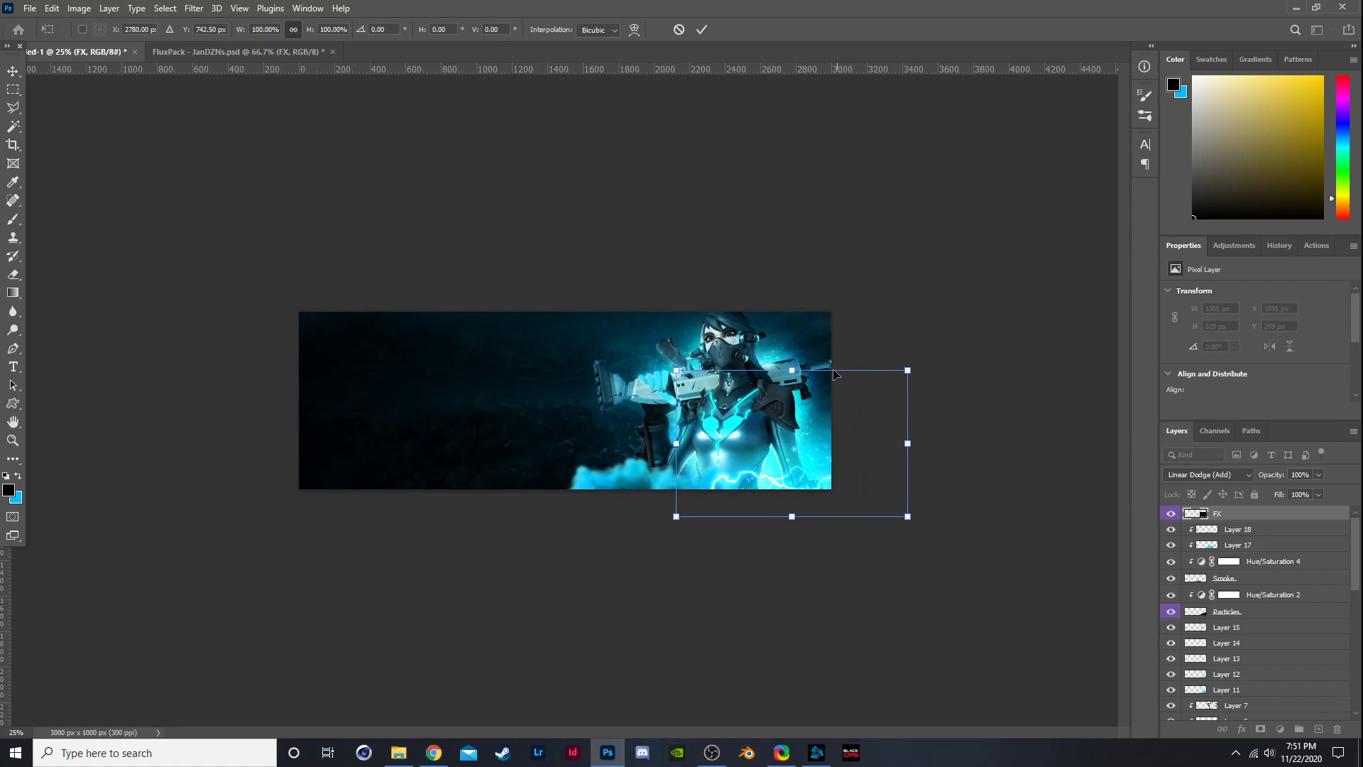
drag(818, 349, 802, 340)
drag(809, 443, 817, 433)
Commit the lightning transform and check its placement at different zoom levels.
key(ctrl+plus)
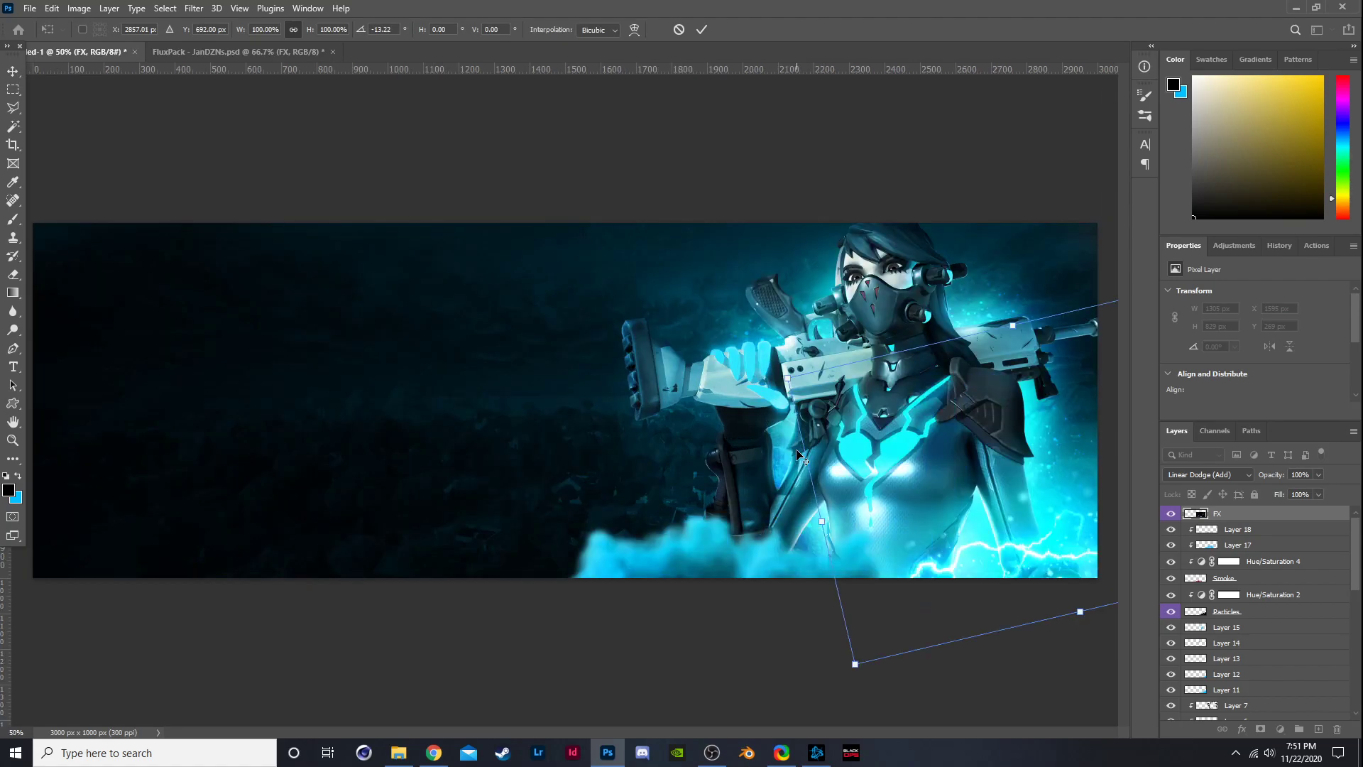
key(alt+space)
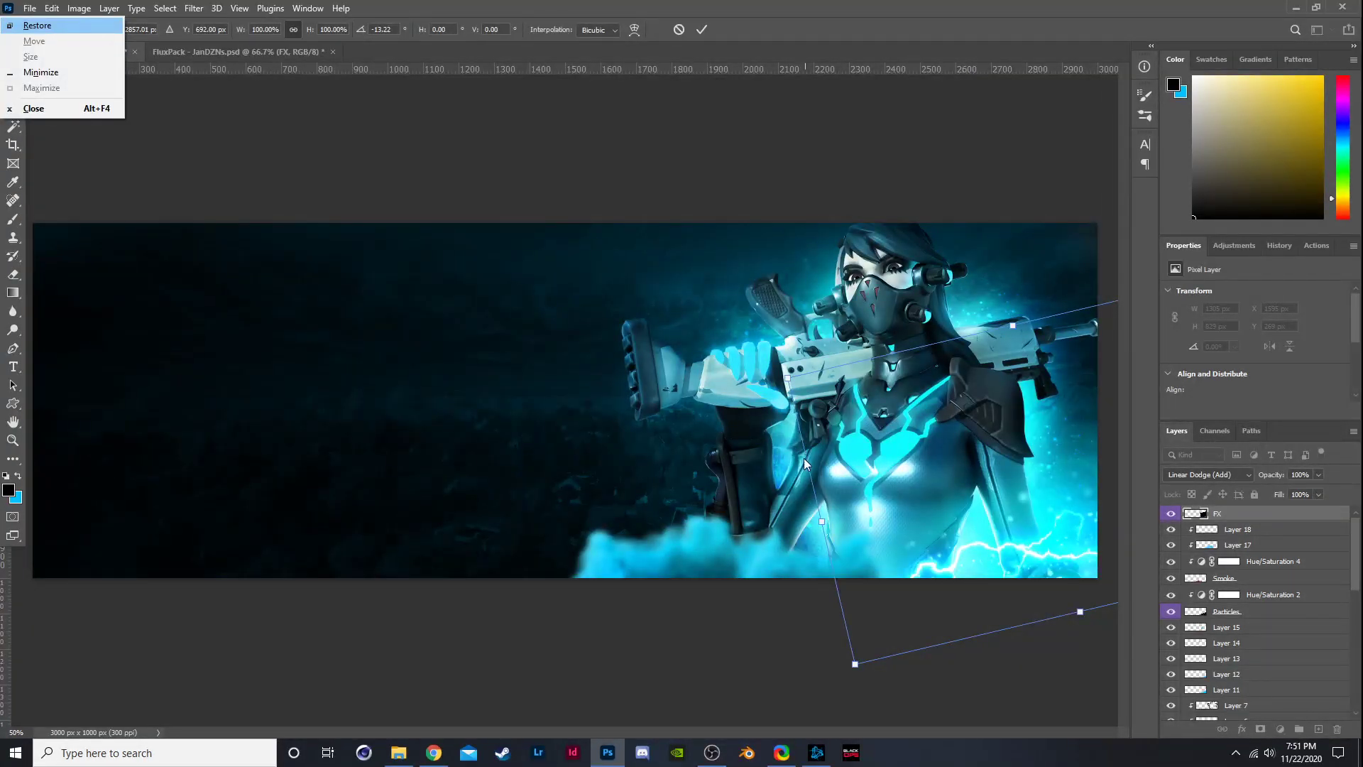
key(Escape)
key(Return)
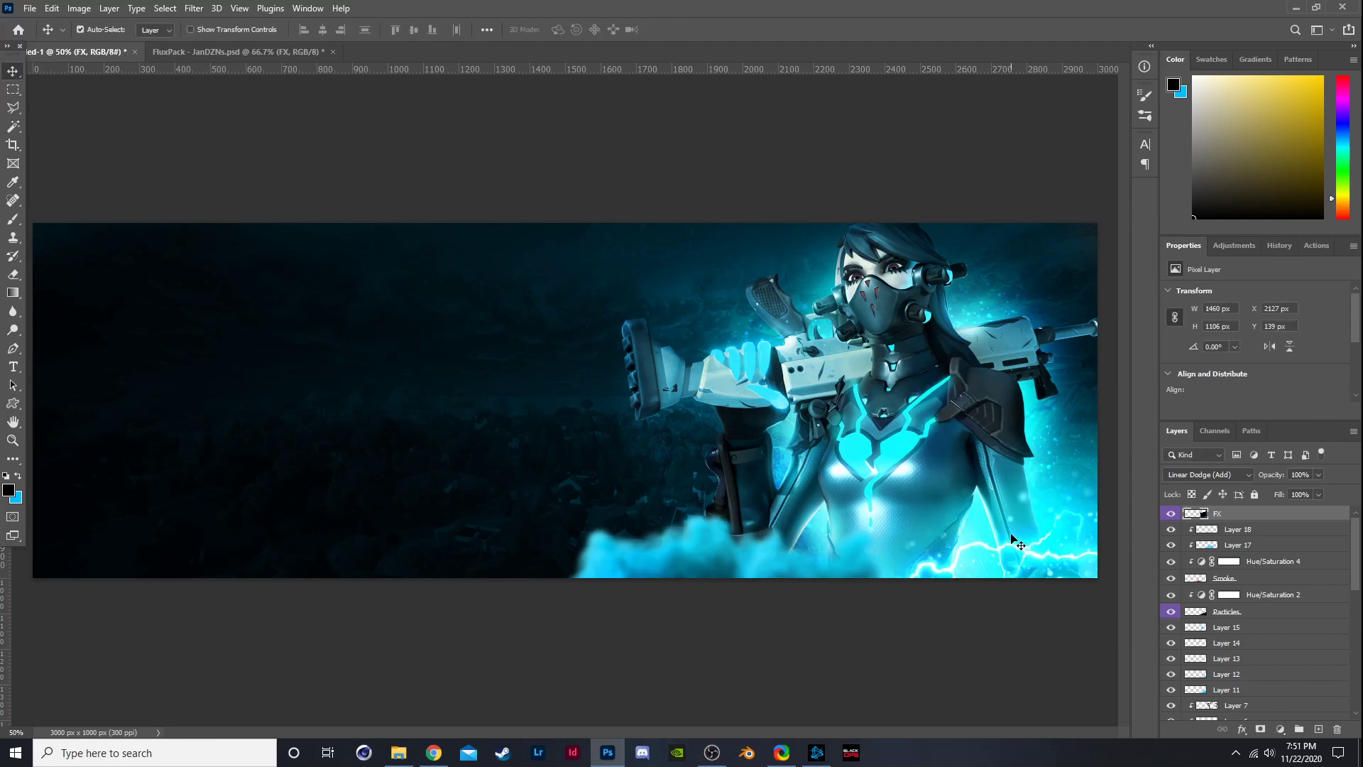
key(ctrl+minus)
key(ctrl+plus)
Duplicate the lightning and rotate the FX copy about 19.74° along the lower right edge.
key(ctrl+j)
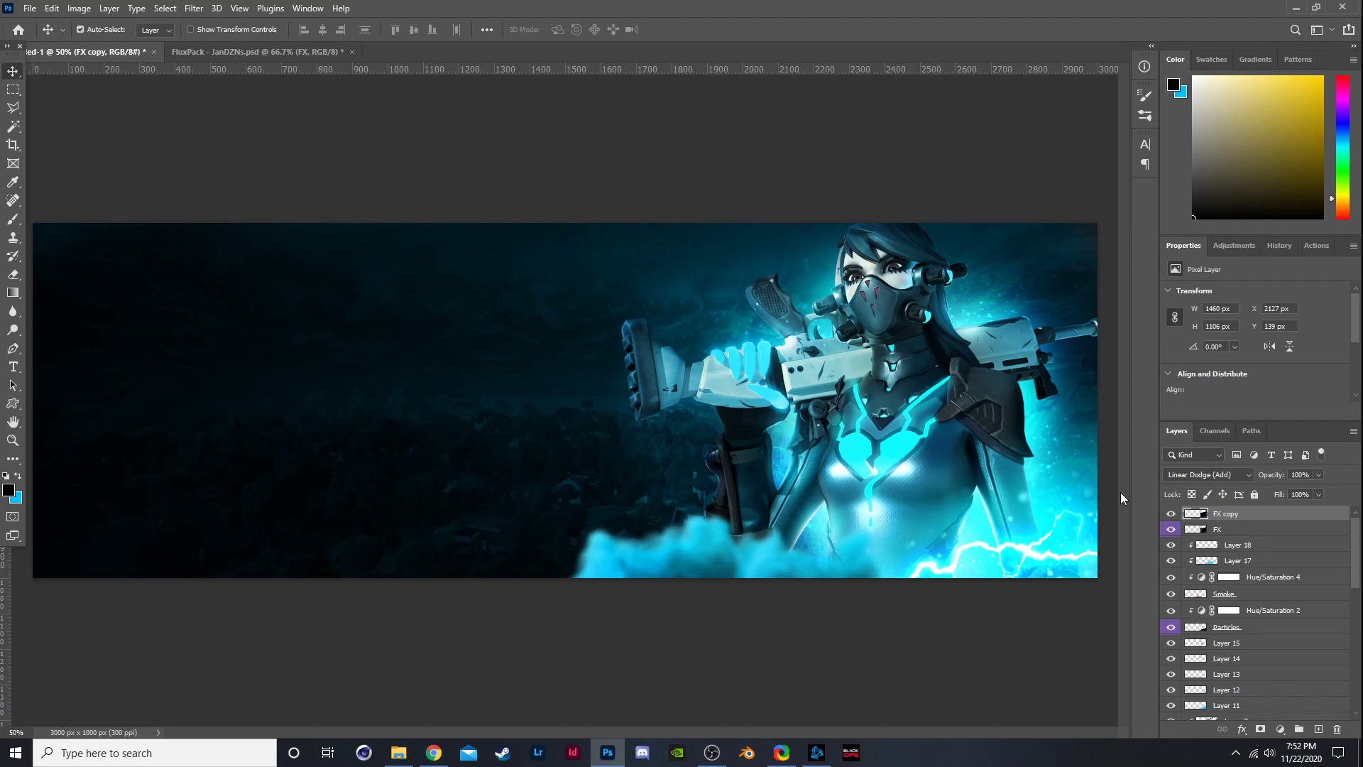
key(ctrl+t)
drag(902, 594, 954, 602)
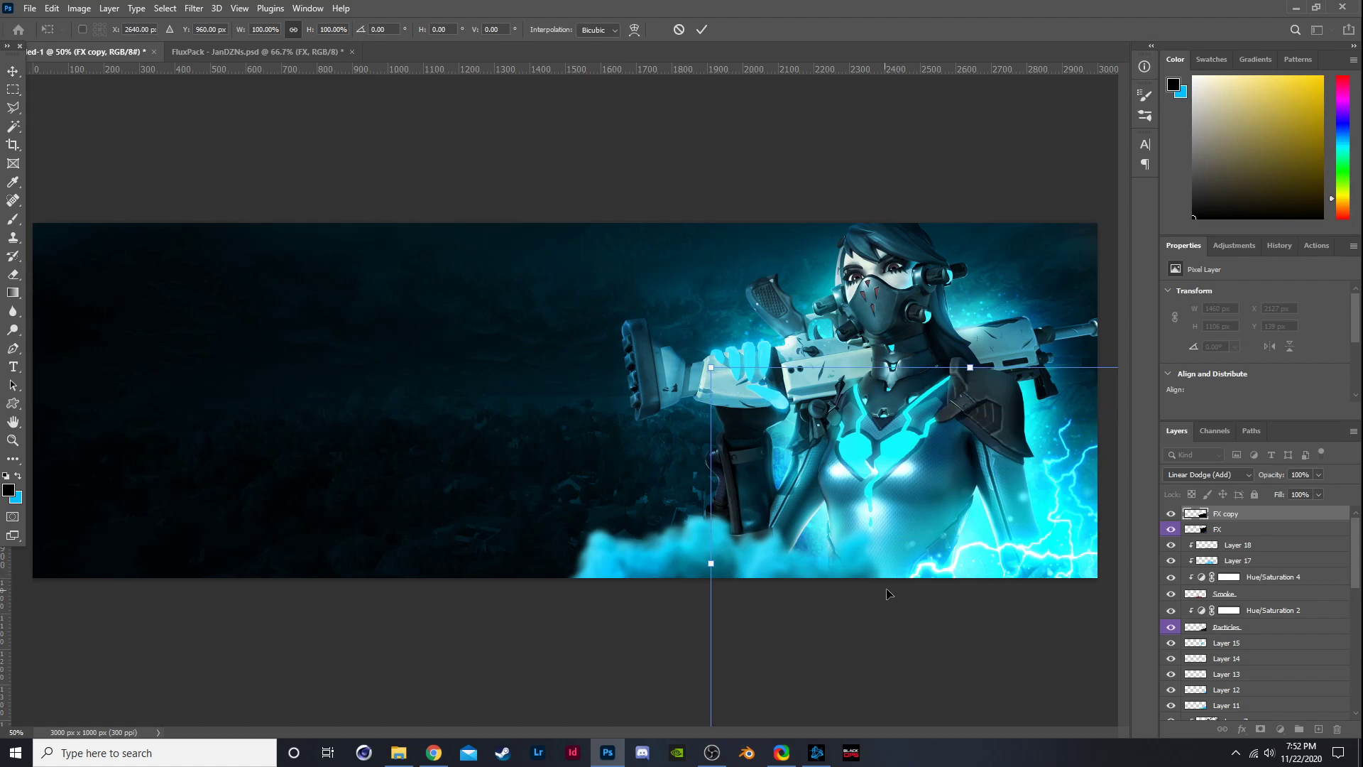
key(ctrl+minus)
key(ctrl+minus)
drag(845, 361, 871, 375)
mouse_move(813, 498)
mouse_down()
mouse_move(720, 528)
mouse_move(656, 528)
mouse_move(659, 462)
mouse_move(734, 481)
mouse_move(813, 534)
mouse_move(807, 505)
mouse_up()
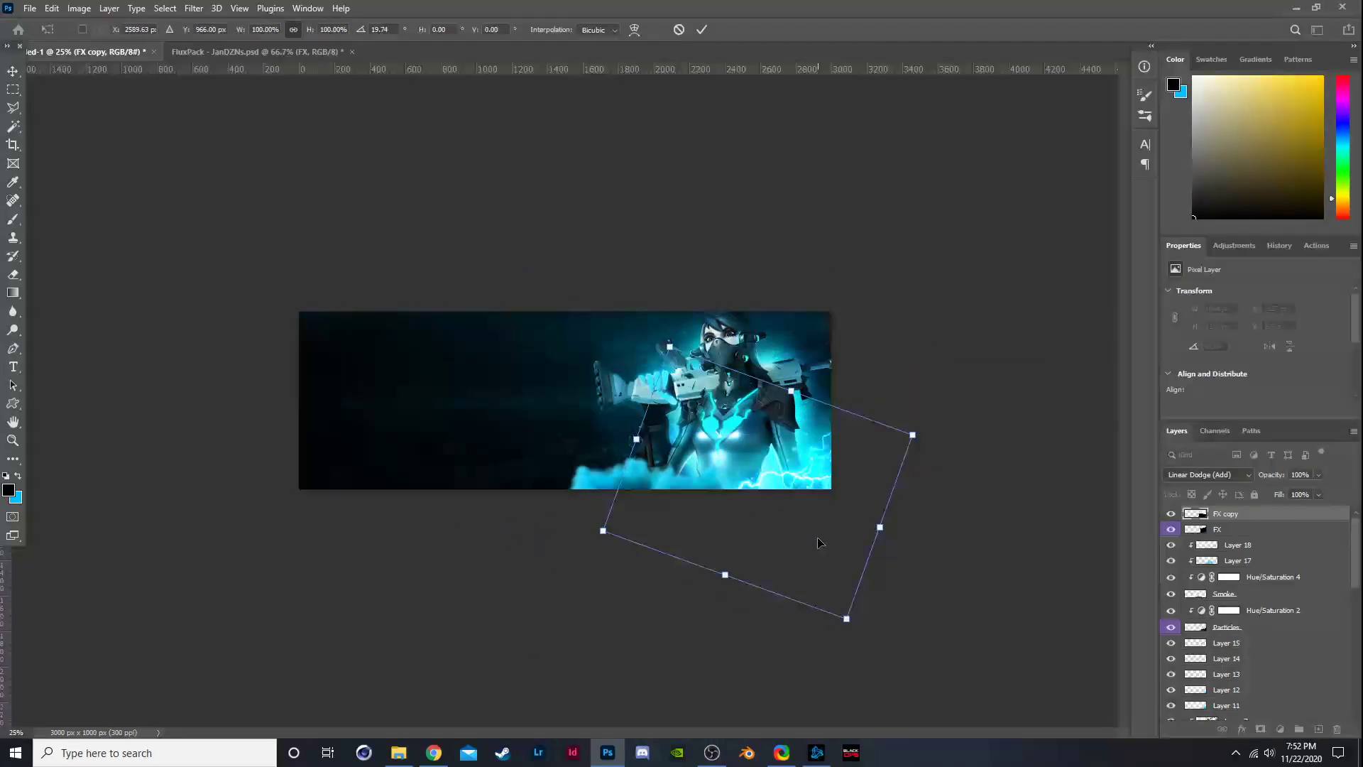
key(Return)
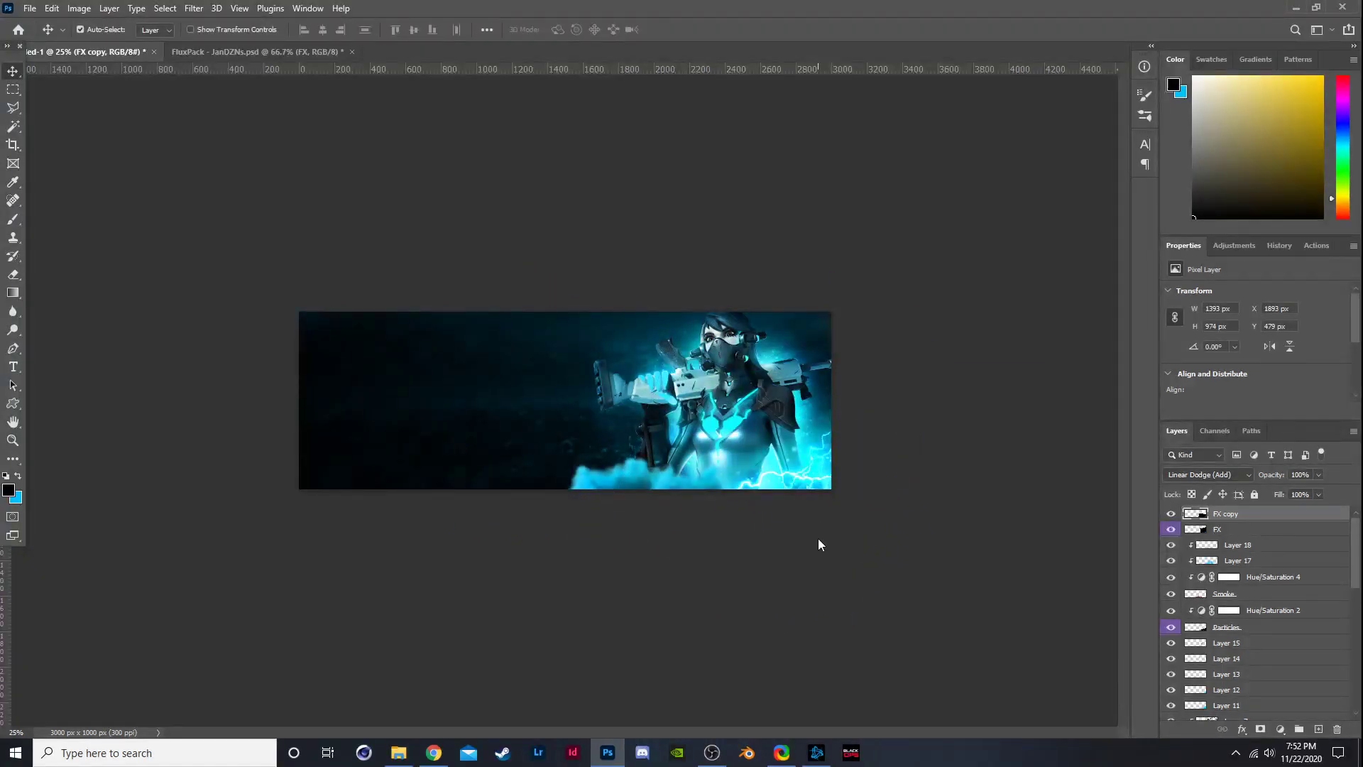
Check the original FX lightning layer's bounds without changing it, then zoom in.
click(1219, 532)
key(ctrl+t)
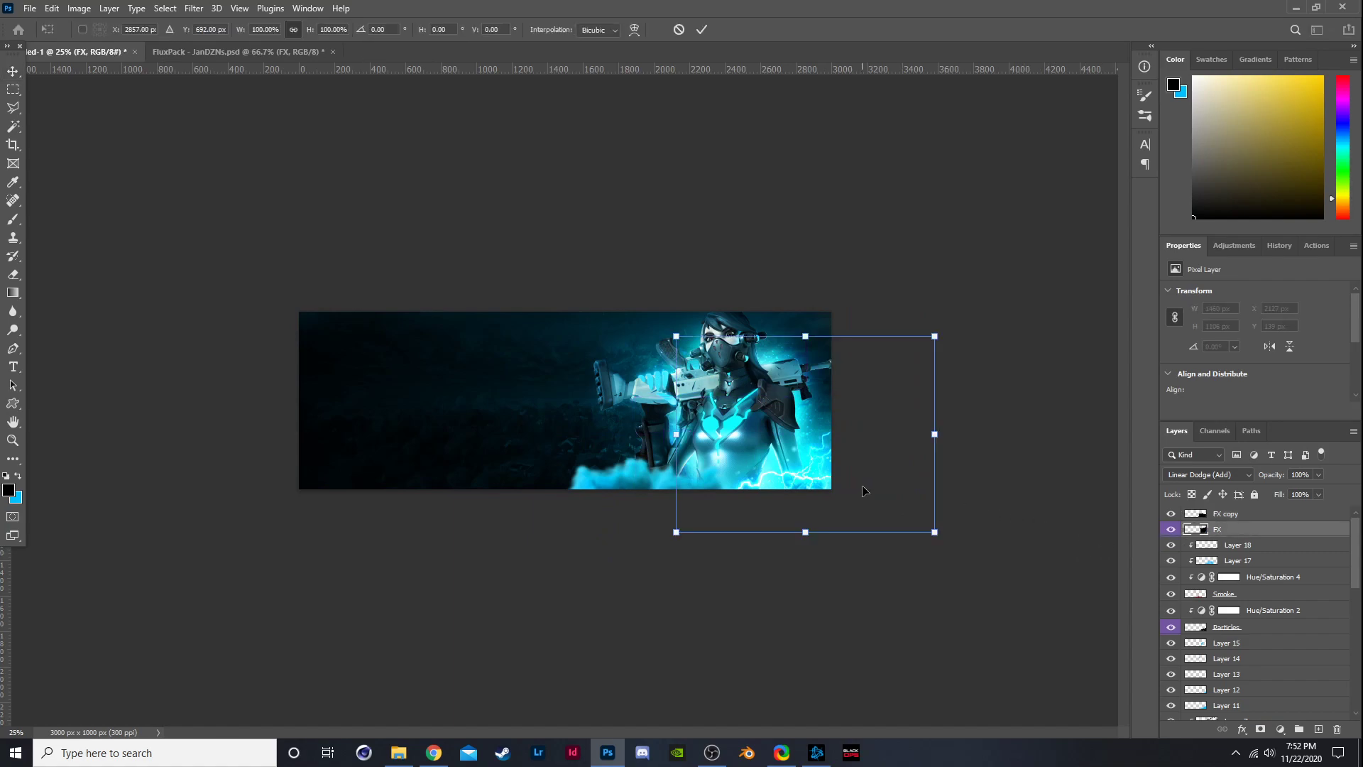
key(Return)
key(ctrl+plus)
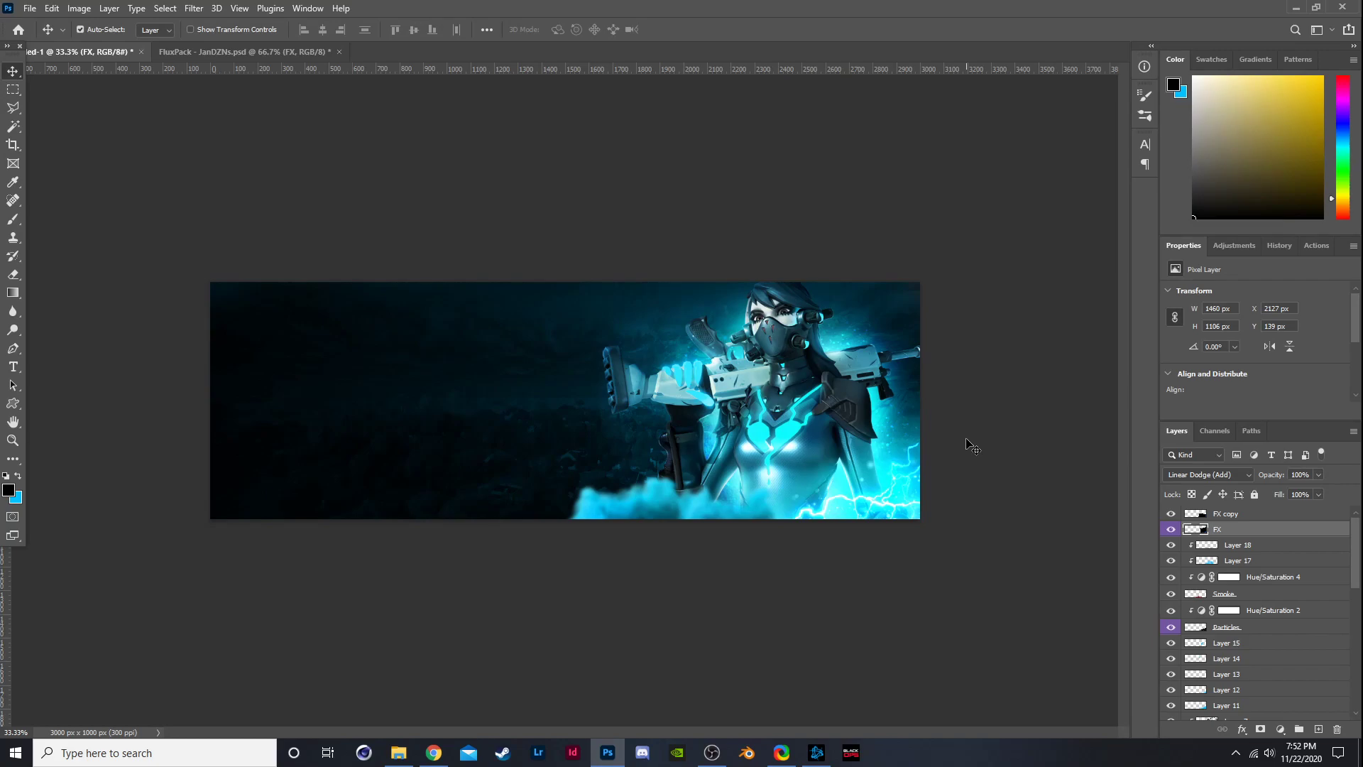
Duplicate the lightning as FX copy 2, shrink it to half, flip-rotate it over the chest.
key(ctrl+j)
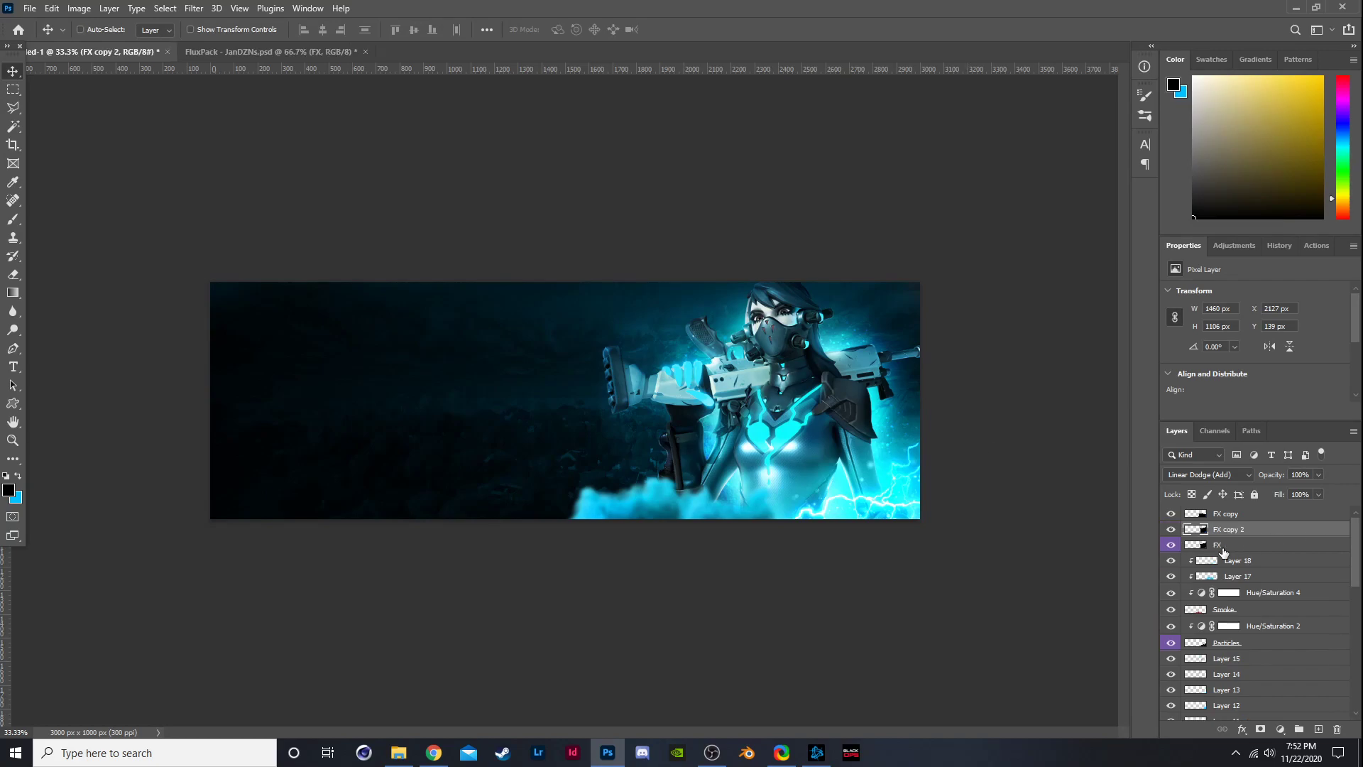
drag(1230, 530, 1235, 600)
key(ctrl+t)
drag(866, 517, 754, 451)
drag(944, 252, 744, 310)
drag(687, 245, 678, 426)
drag(700, 377, 747, 505)
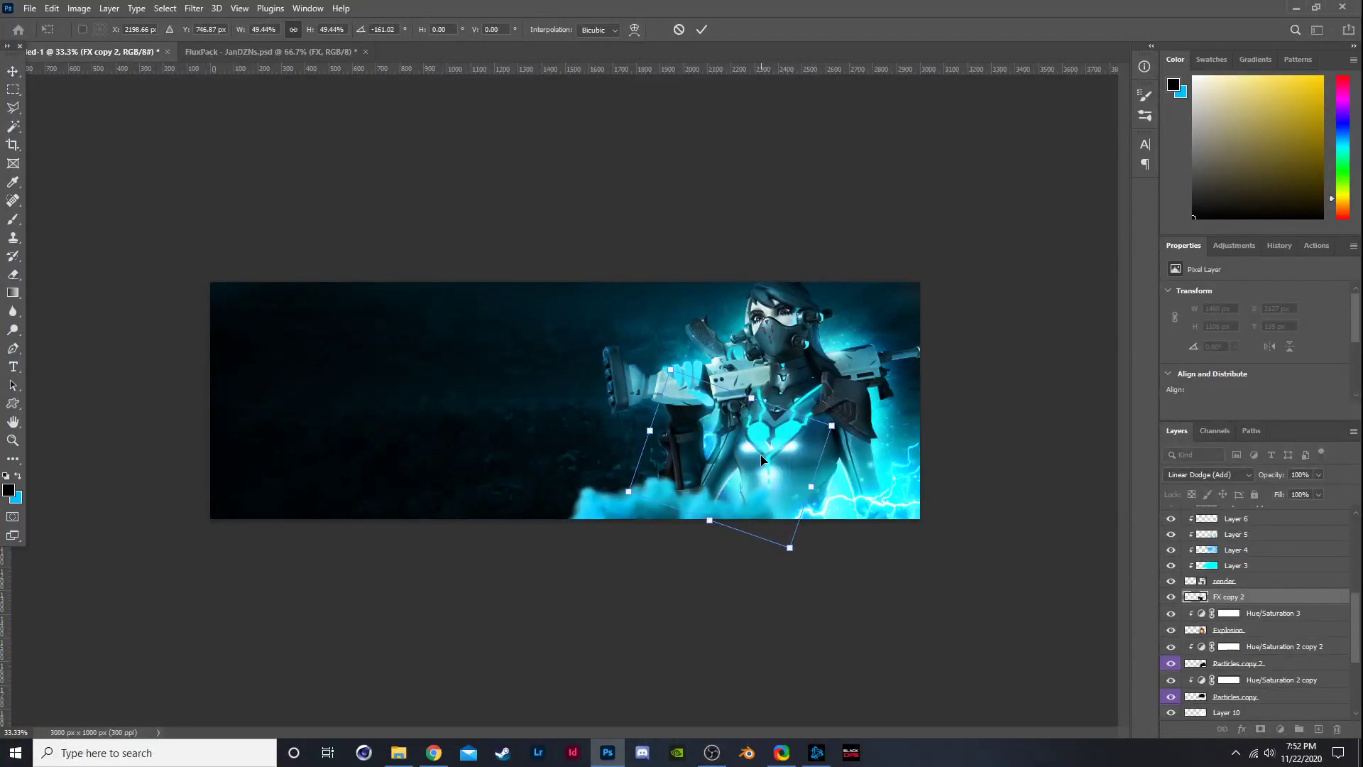
key(Return)
Duplicate it as FX copy 3, move it up to the girl's head and rotate it around her head.
key(ctrl+j)
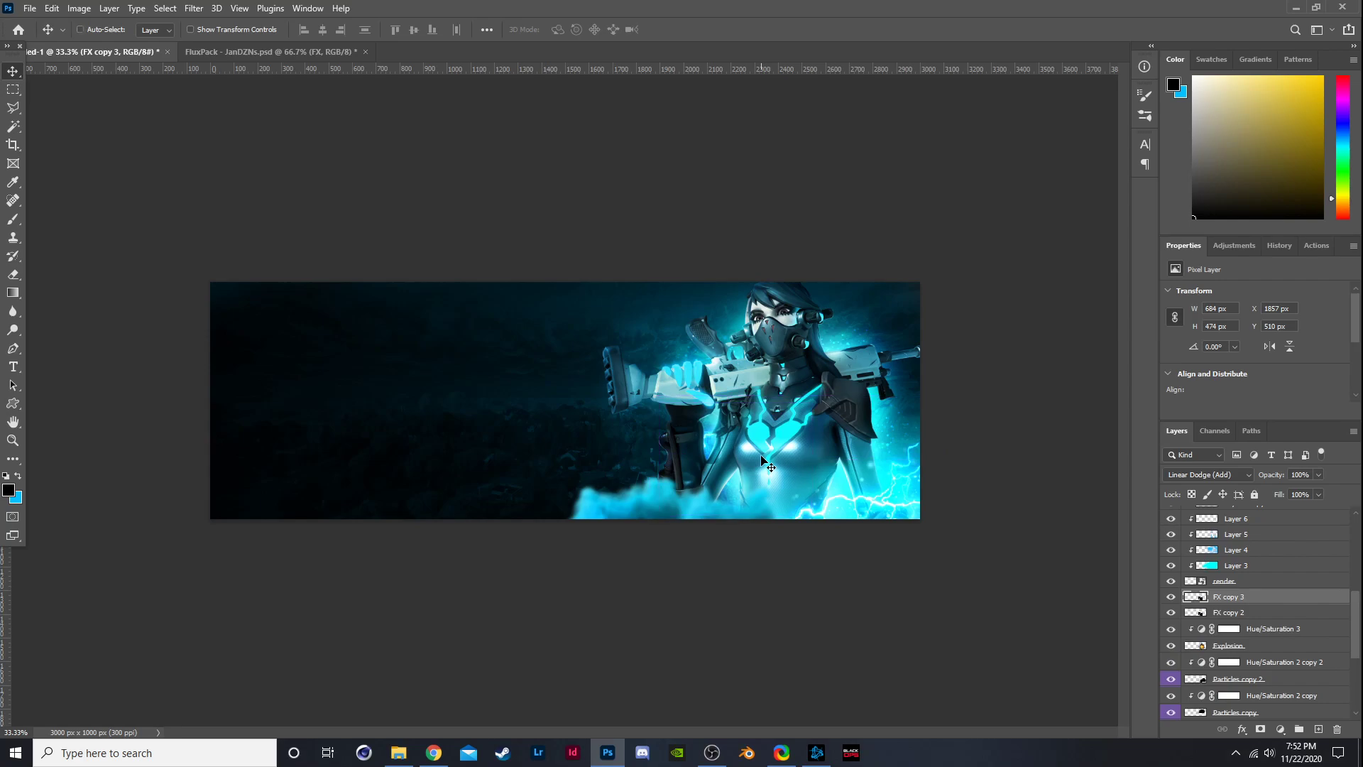
key(ctrl+t)
drag(757, 446, 793, 334)
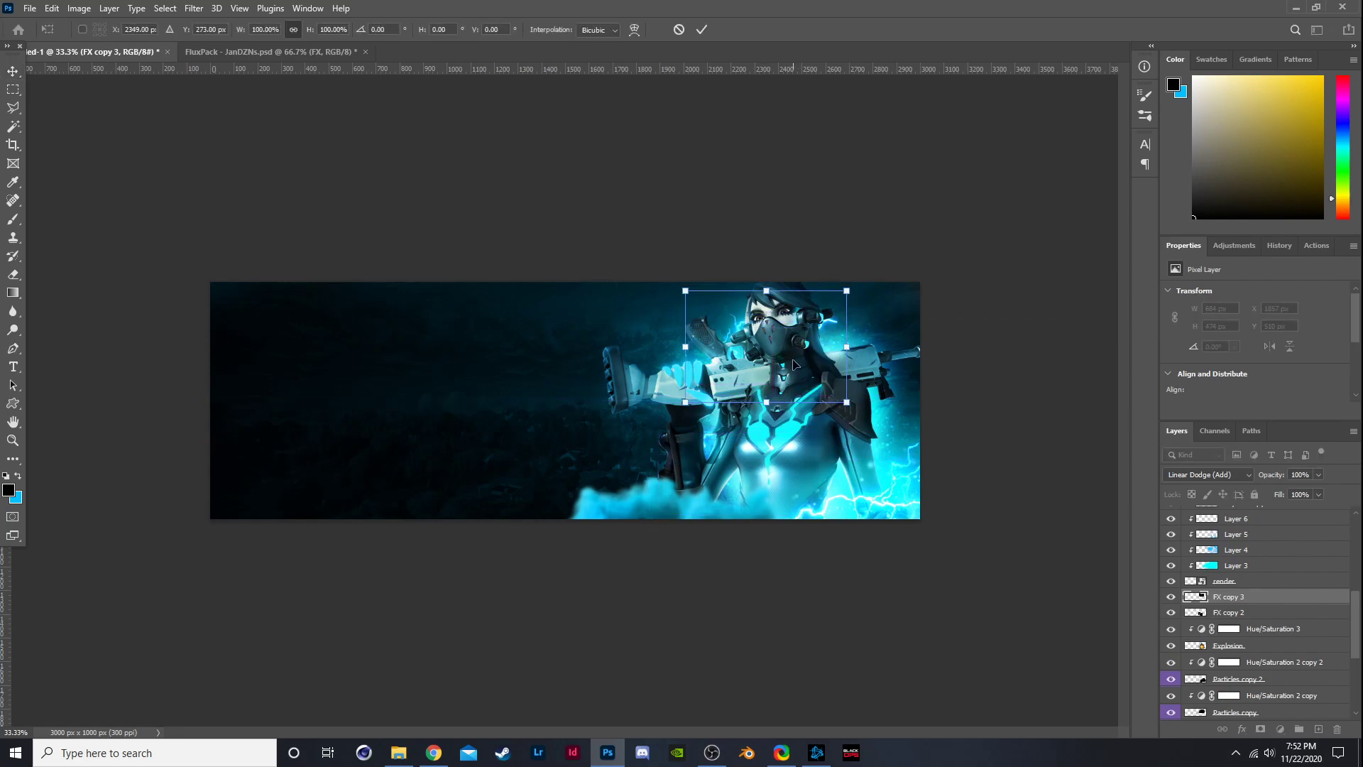
key(Return)
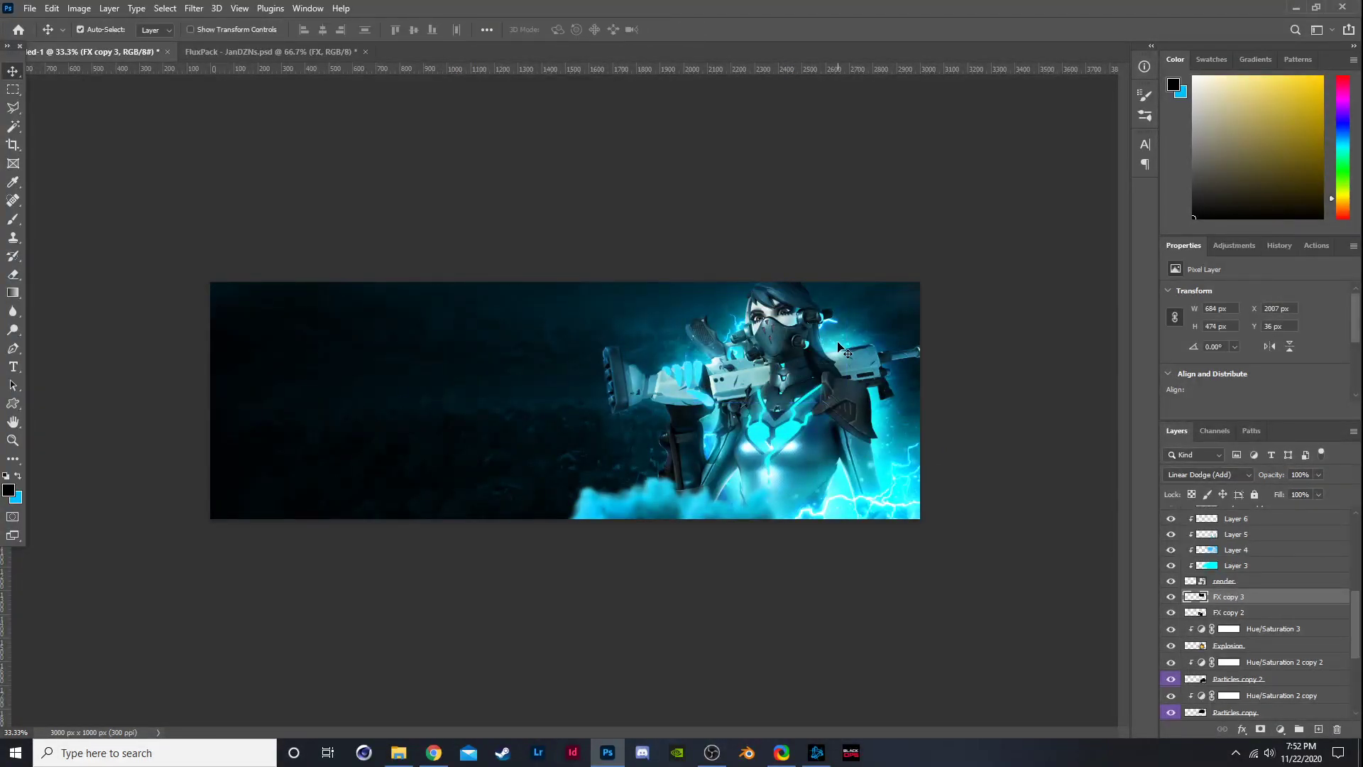
key(ctrl+plus)
key(ctrl+t)
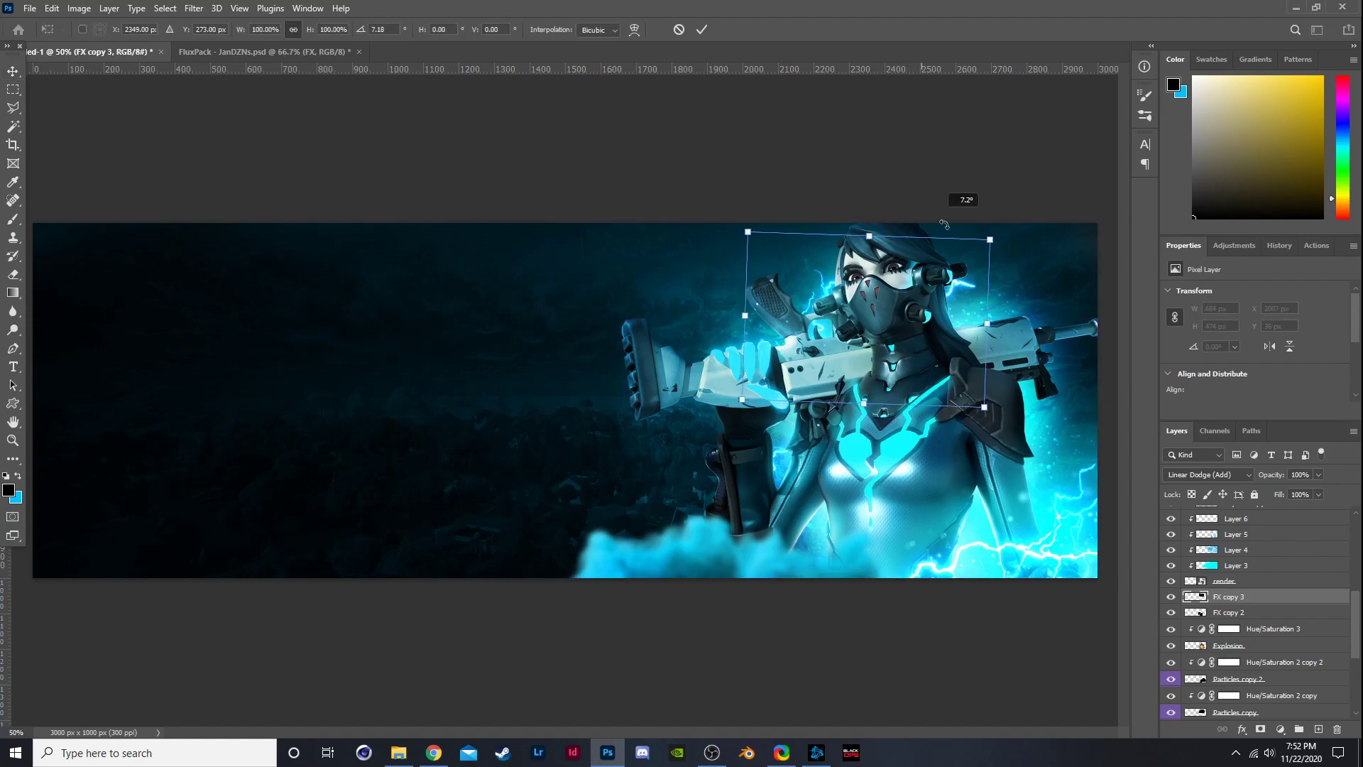
drag(959, 206, 1016, 440)
key(Return)
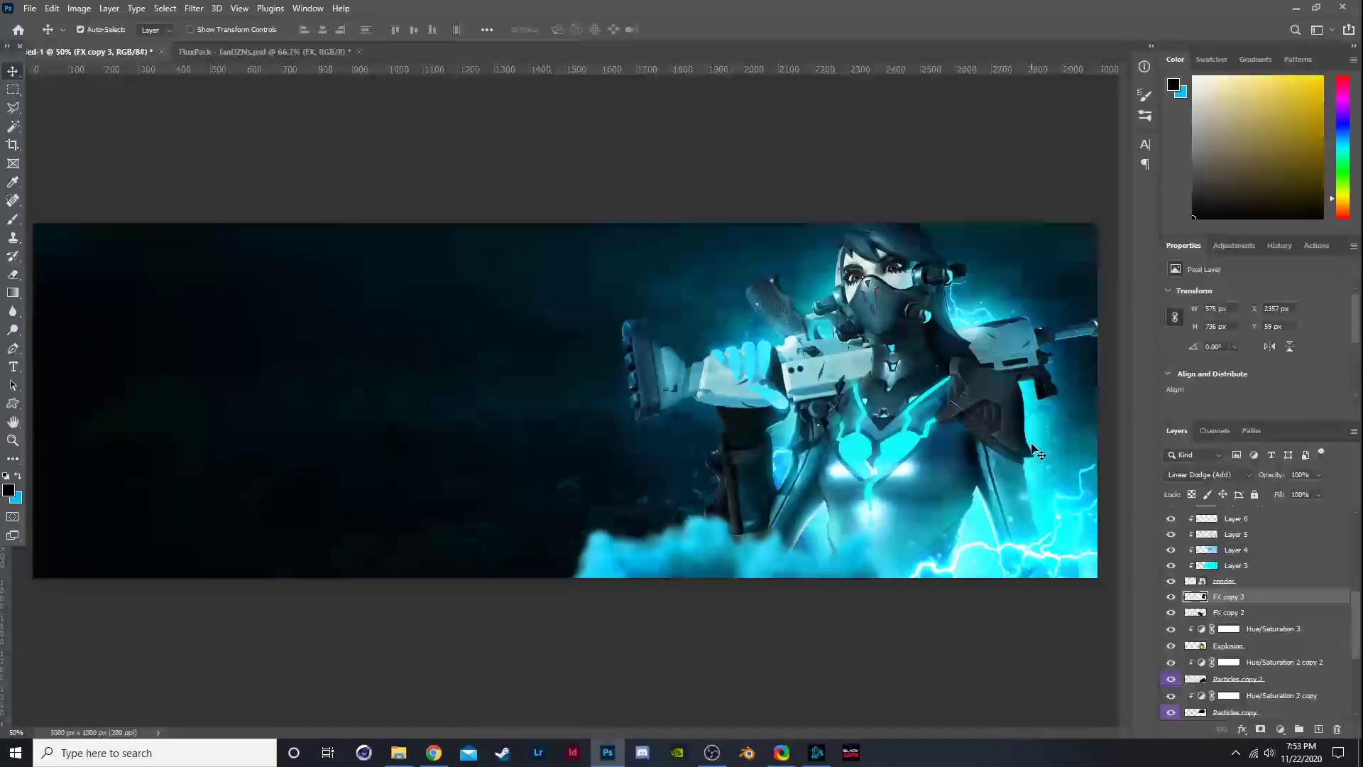
scroll(1253, 603, up, 5)
Add a Hue/Saturation adjustment above FX copy with Hue +14 and Saturation +48.
scroll(1249, 585, up, 2)
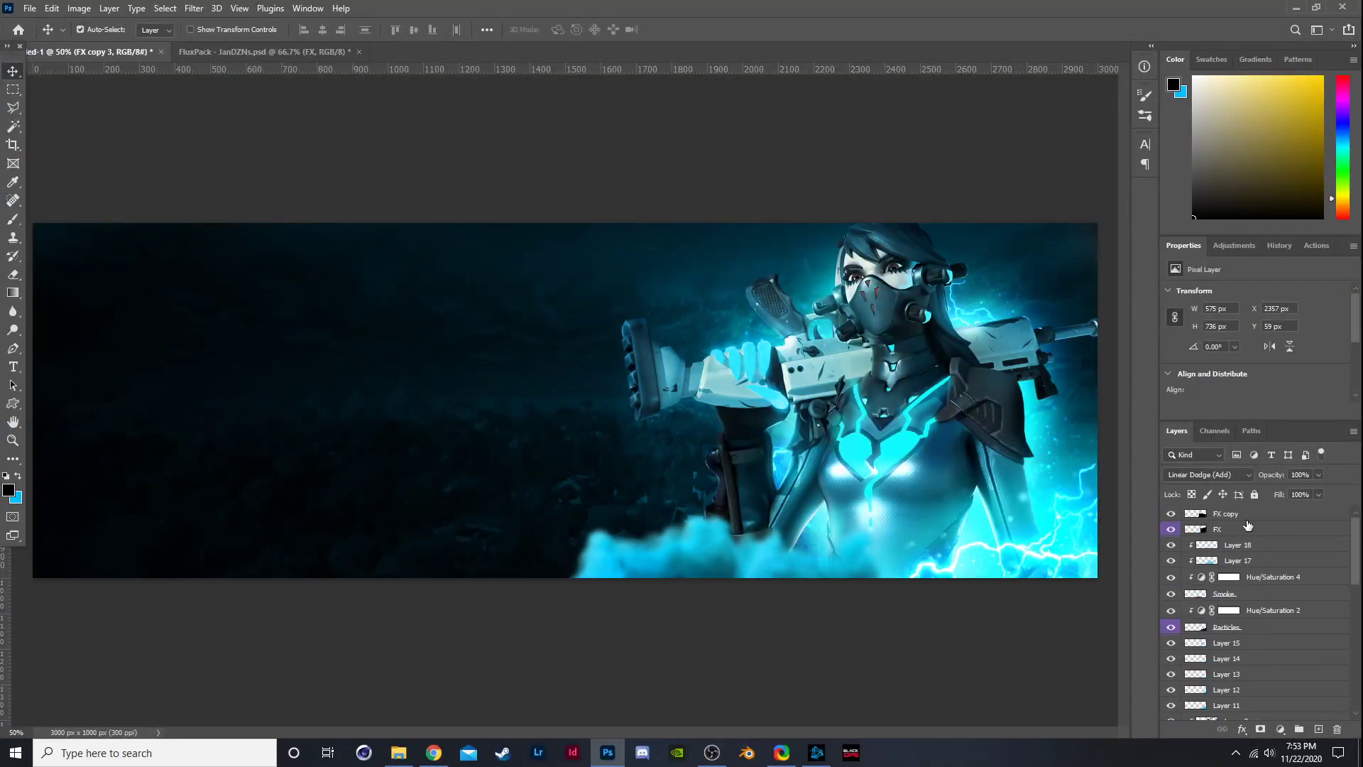
click(1224, 513)
click(1281, 729)
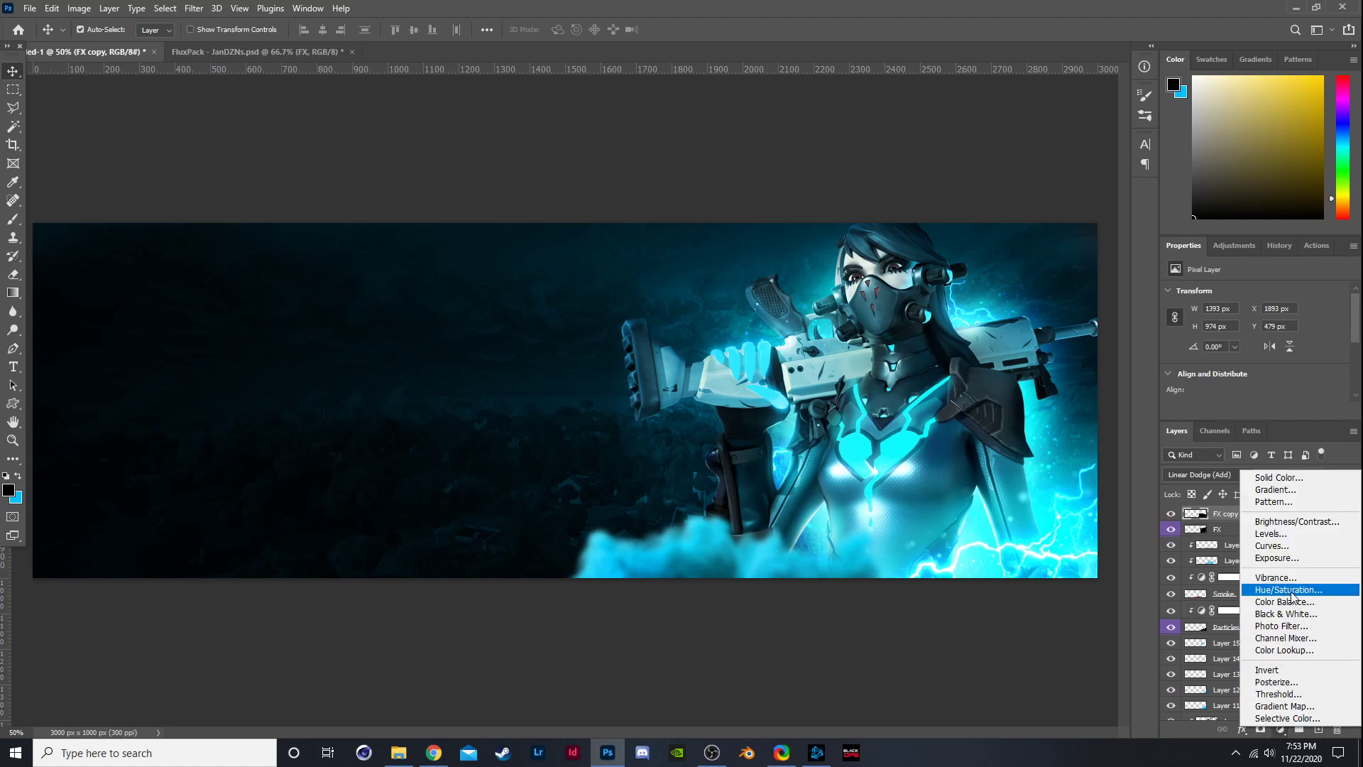
click(1288, 590)
click(1260, 349)
drag(1261, 350, 1268, 345)
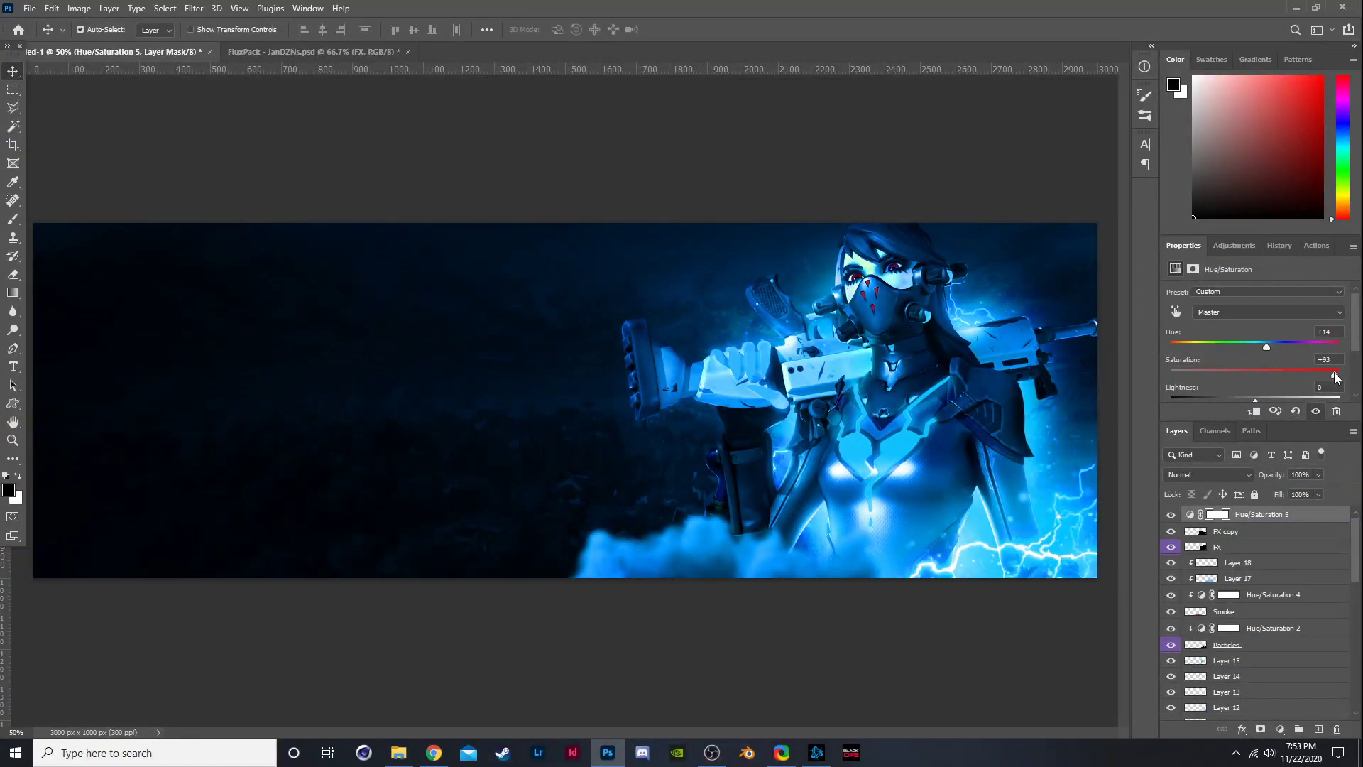
click(1177, 520)
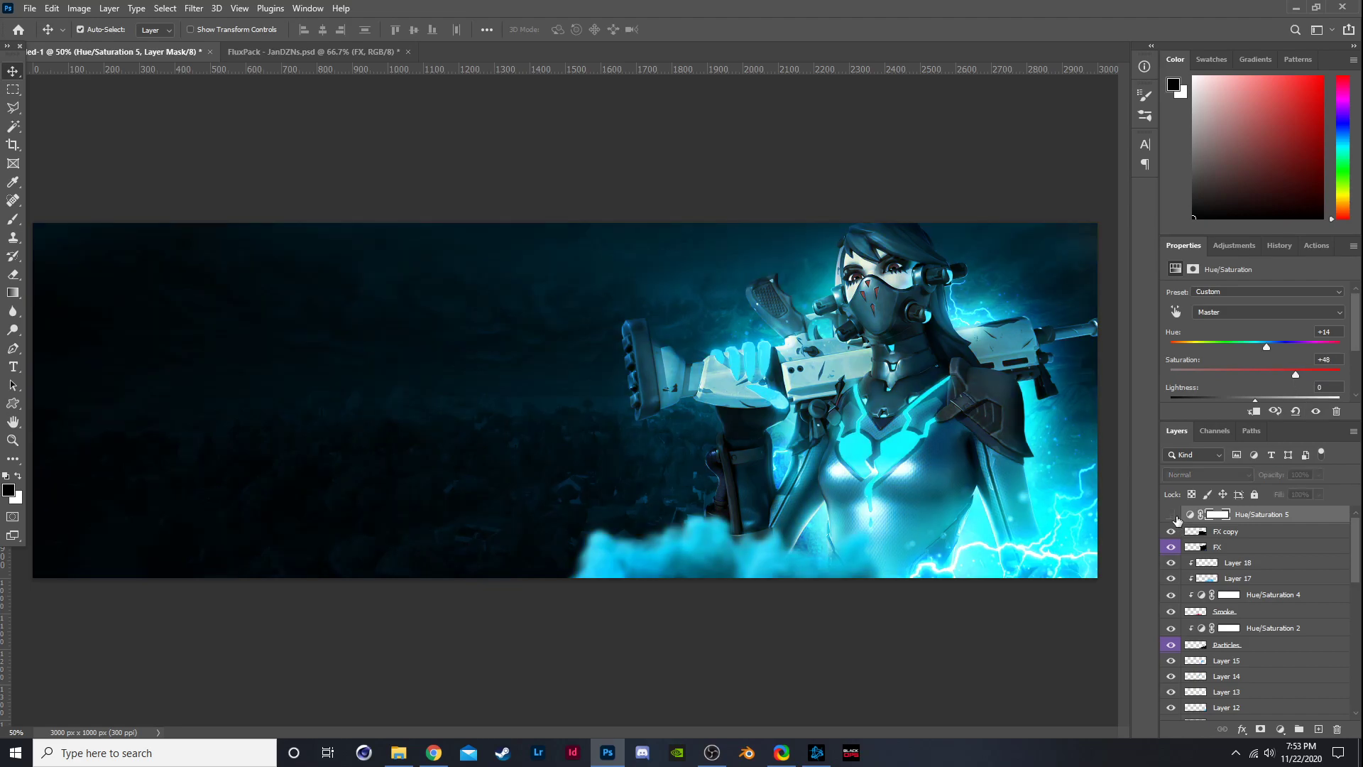
click(1176, 520)
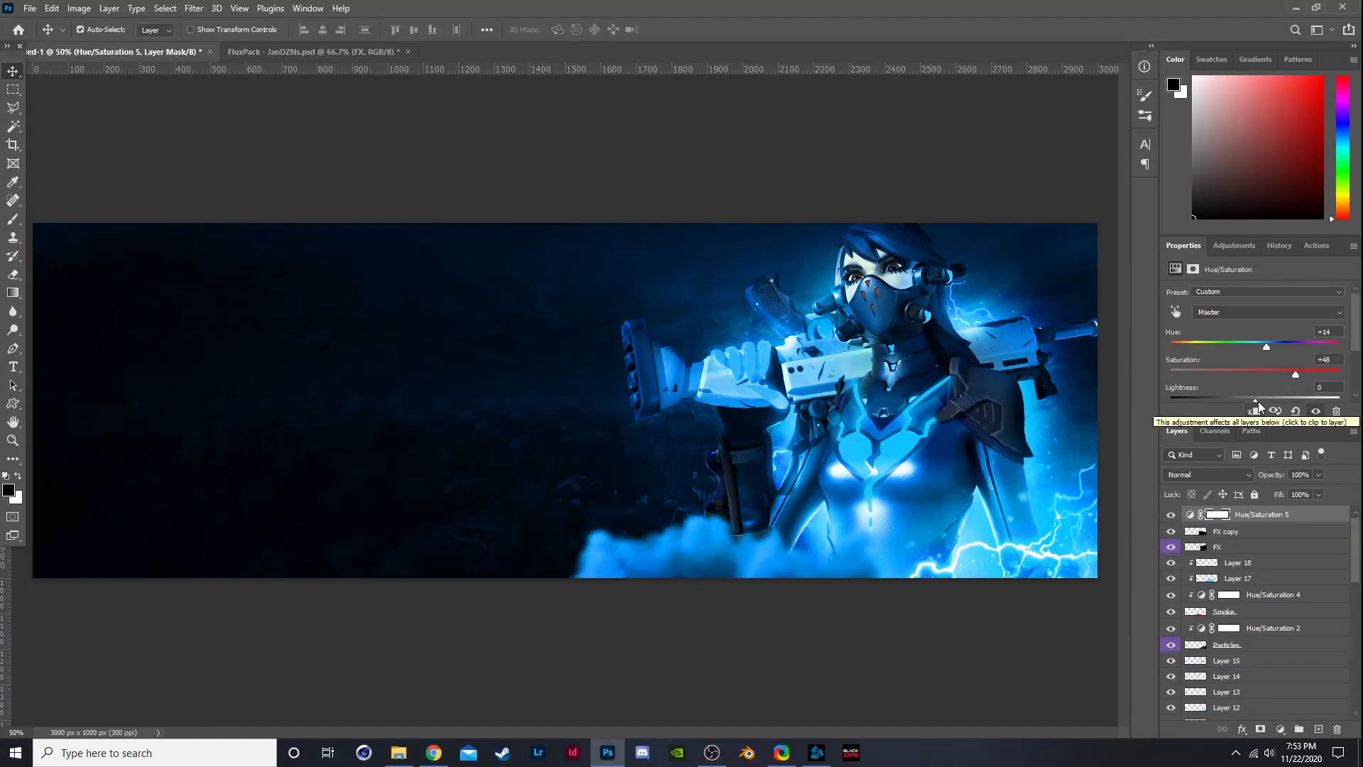
click(1280, 728)
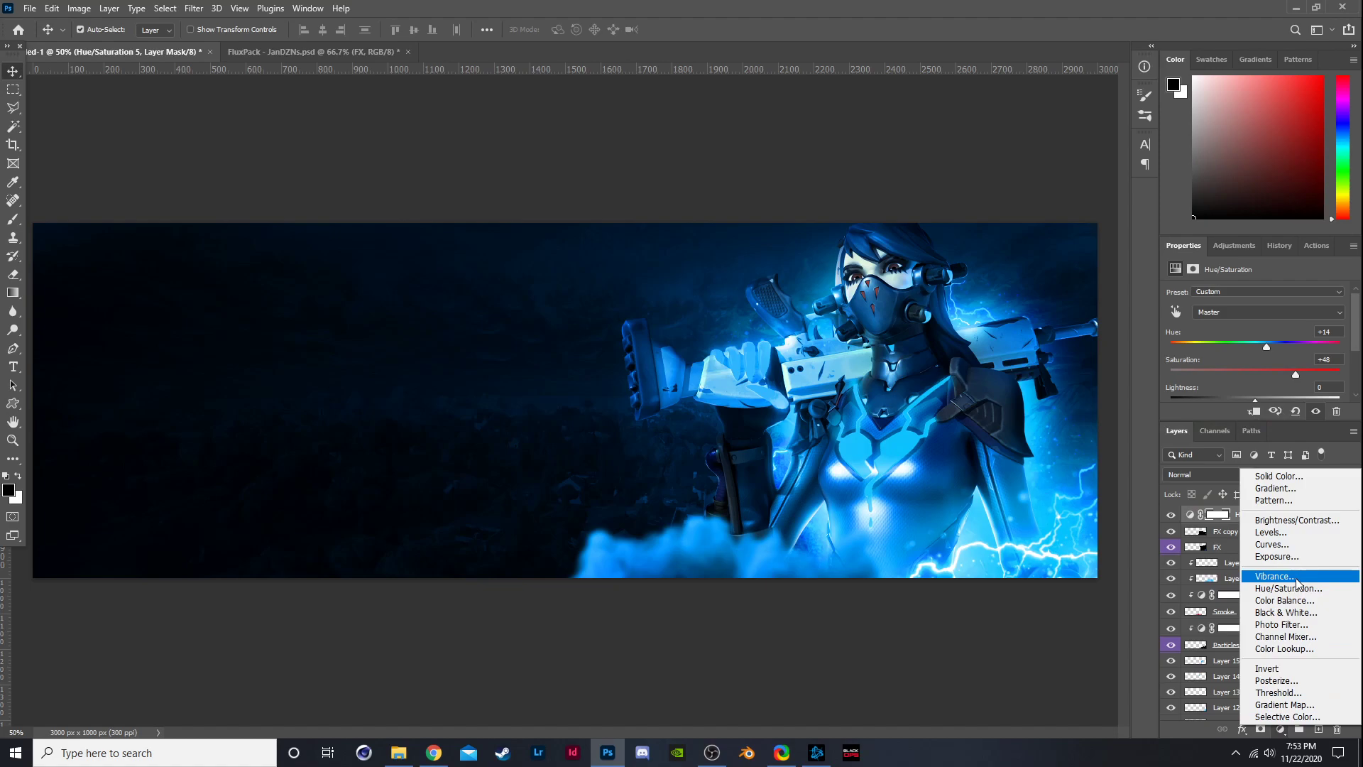
Add a Brightness/Contrast adjustment with Brightness 15 and Contrast 18, toggling it to compare.
click(1270, 518)
mouse_move(1272, 359)
mouse_down()
mouse_move(1297, 355)
mouse_move(1276, 332)
mouse_move(1260, 340)
mouse_up()
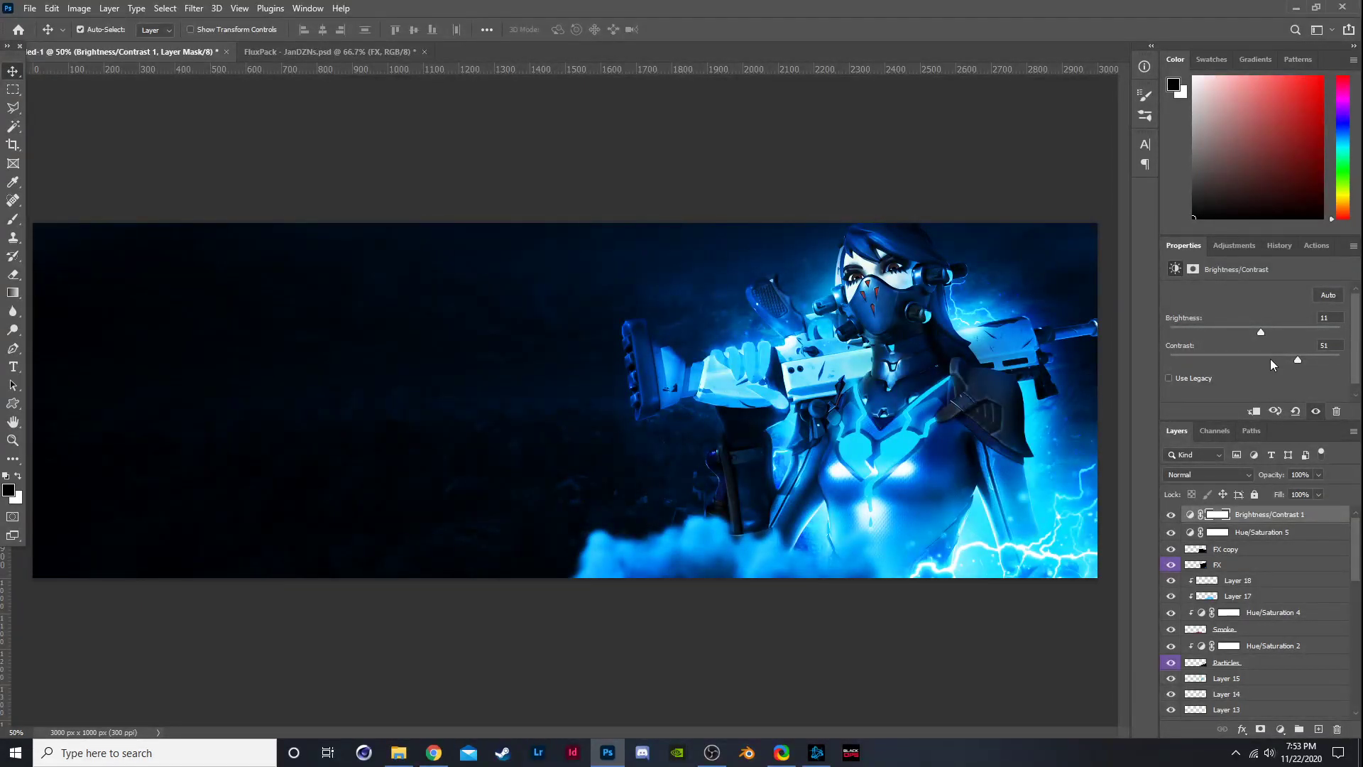
click(1171, 515)
click(1171, 515)
click(1170, 515)
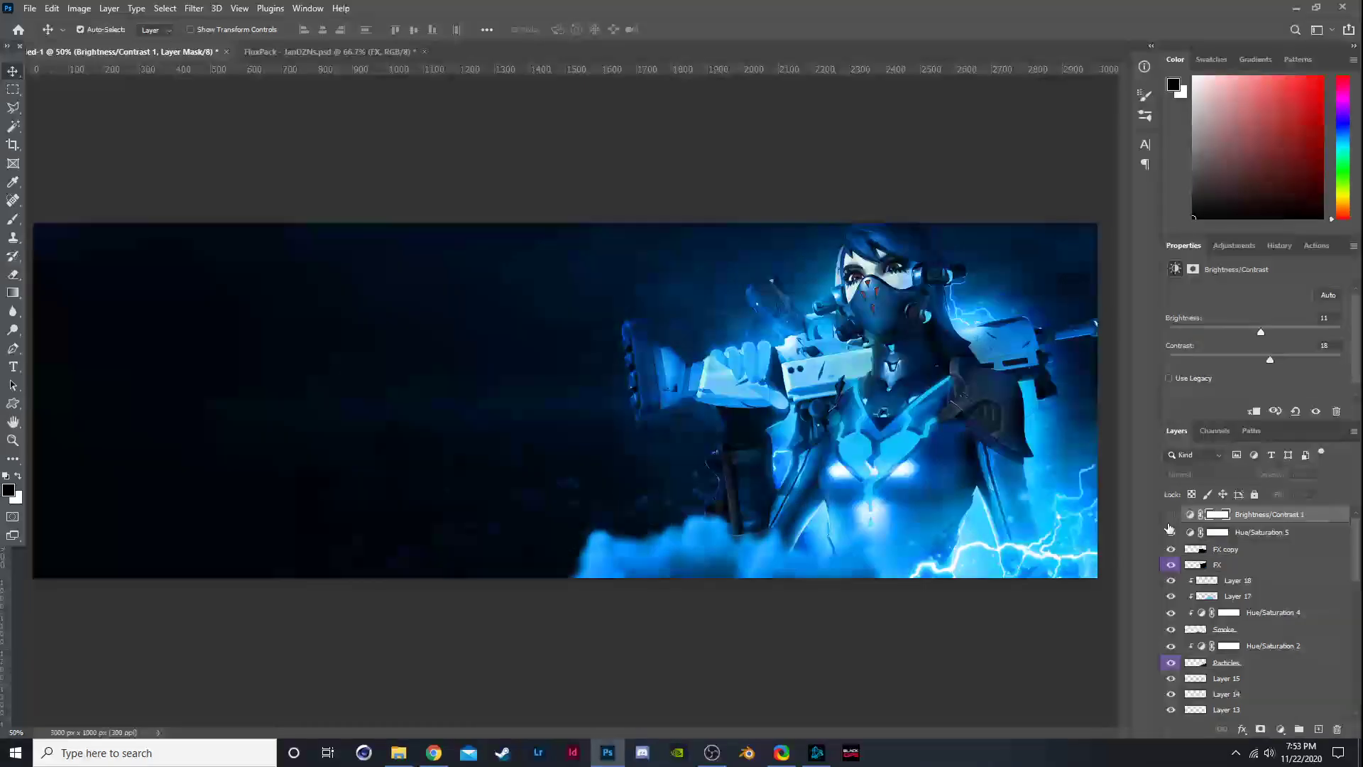
double_click(1322, 514)
key(Escape)
click(1171, 514)
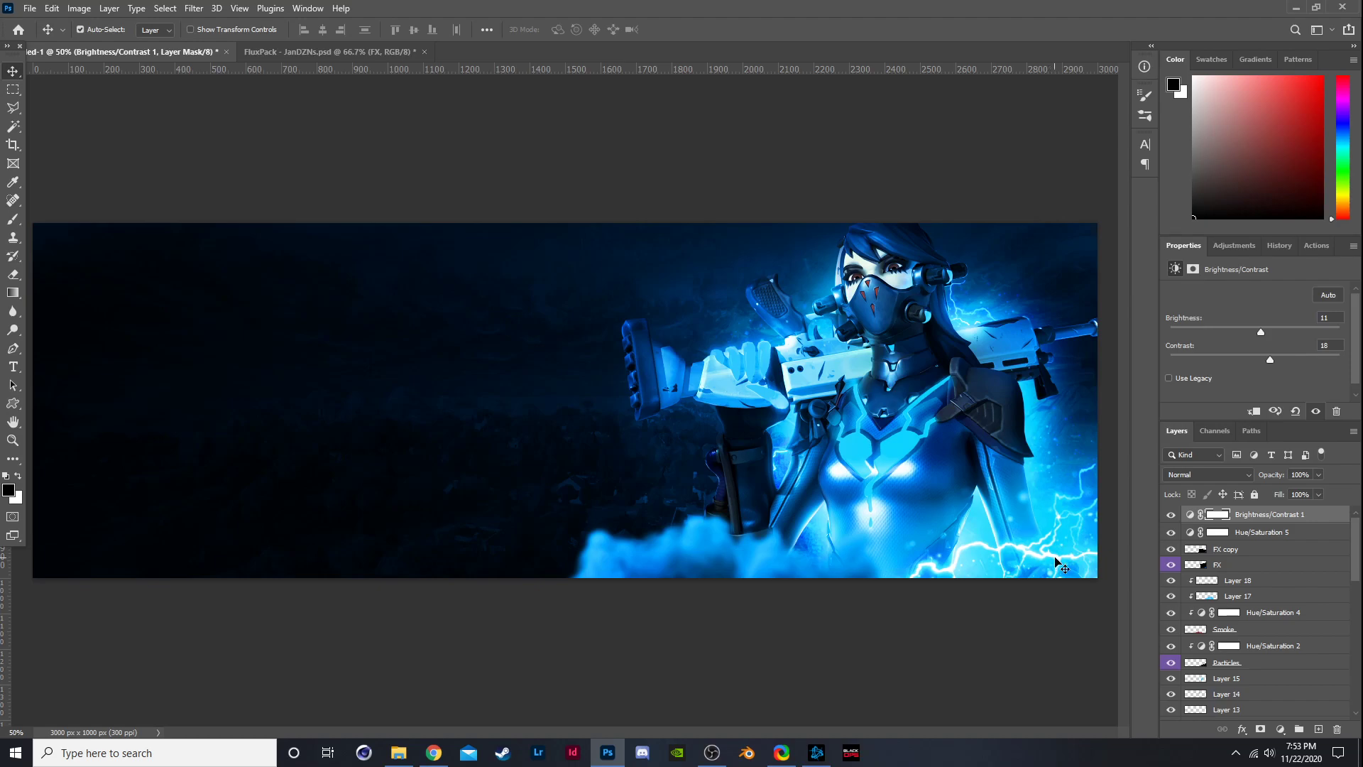
scroll(1206, 568, down, 1)
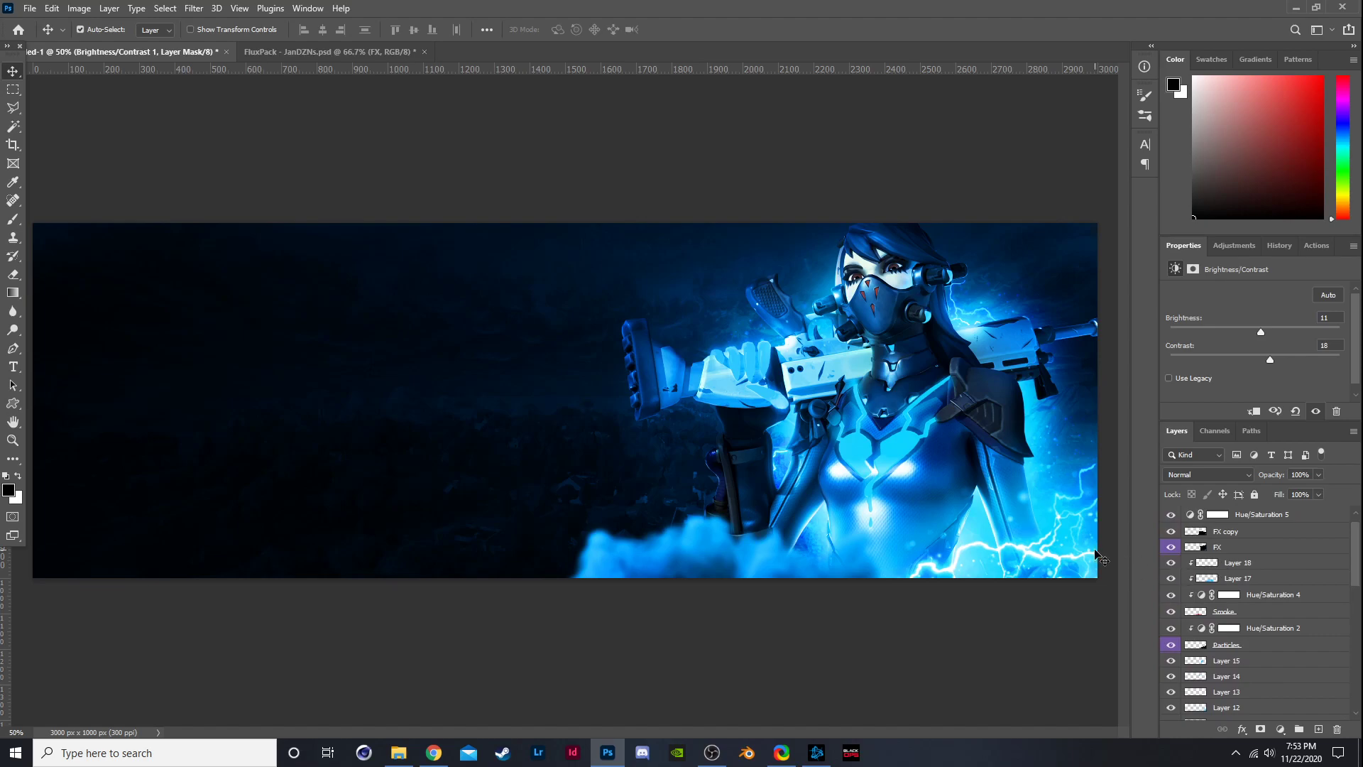
scroll(1240, 639, down, 1)
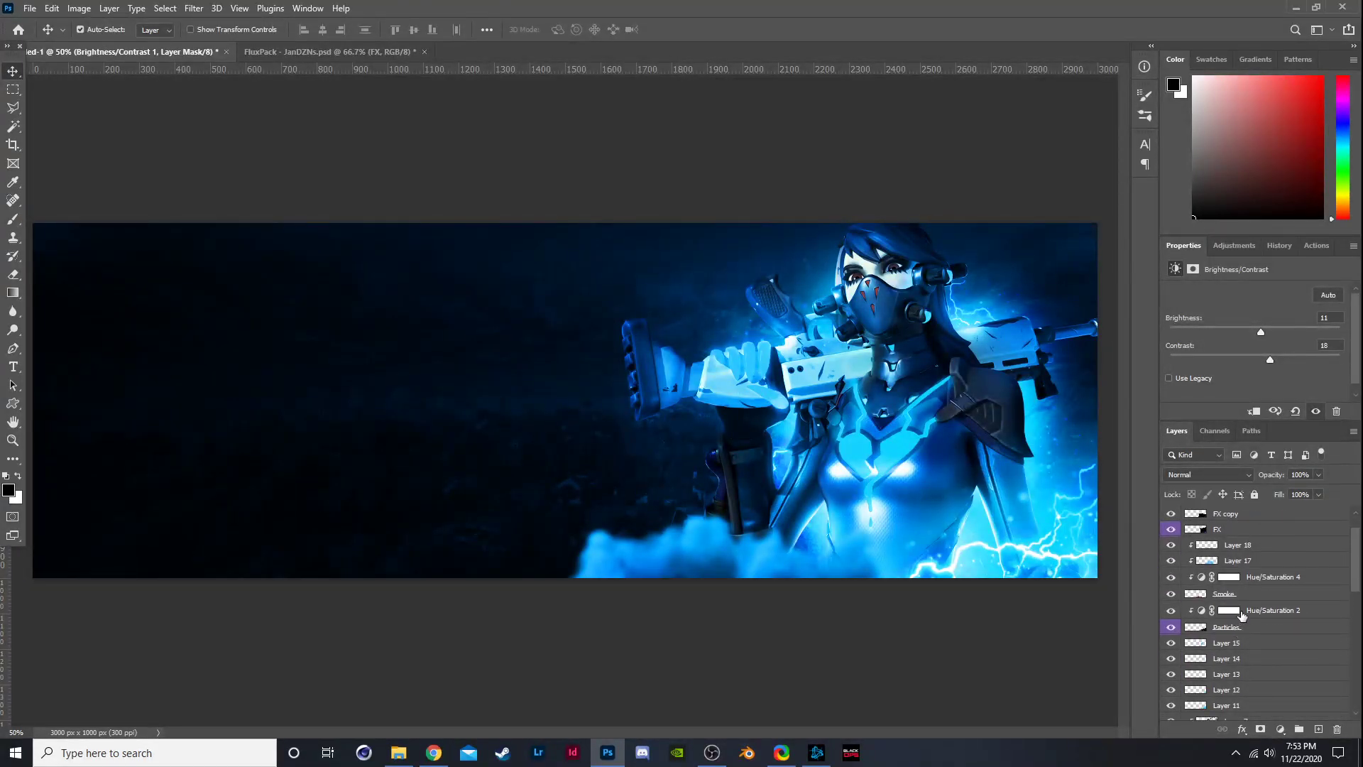
scroll(1242, 615, down, 3)
Add a new layer clipped to Layer 7 and set the foreground colour to white (ffffff).
click(1236, 670)
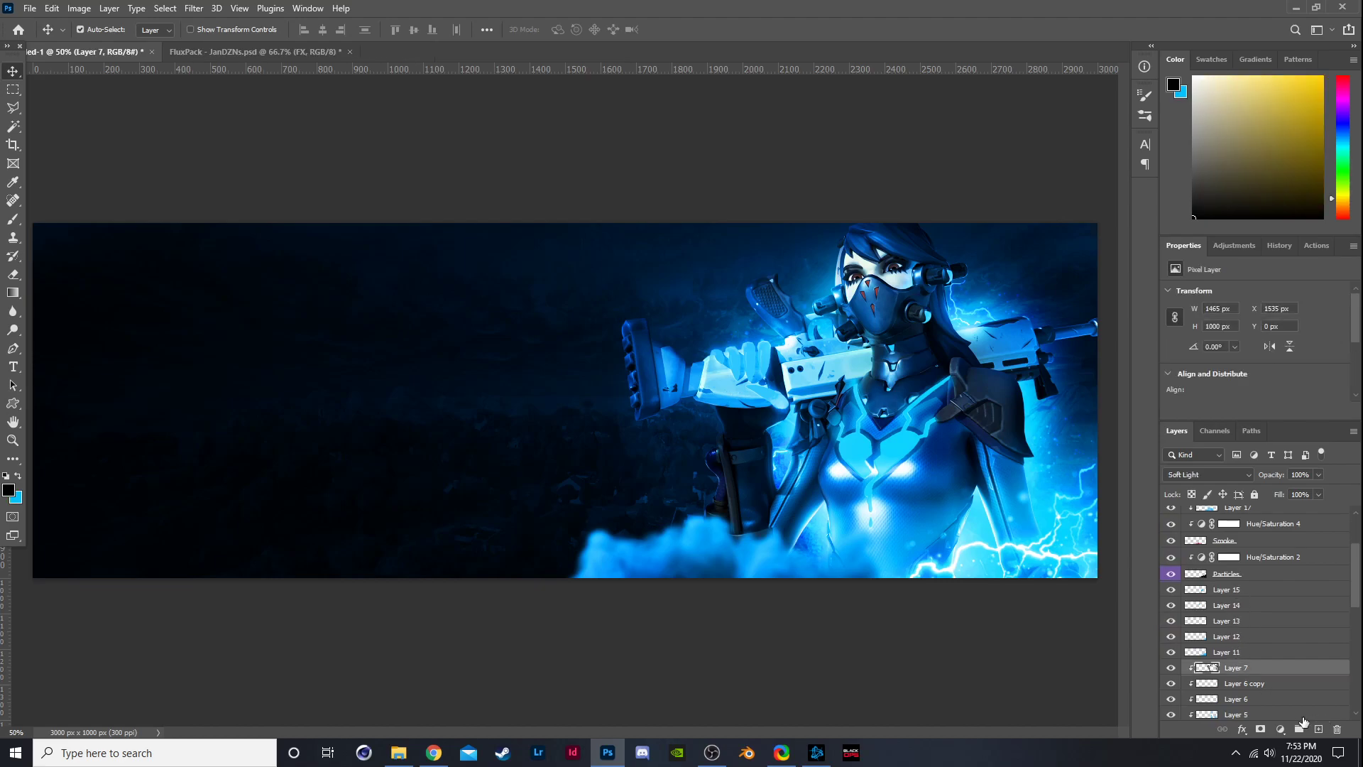
click(1318, 729)
alt+click(1257, 669)
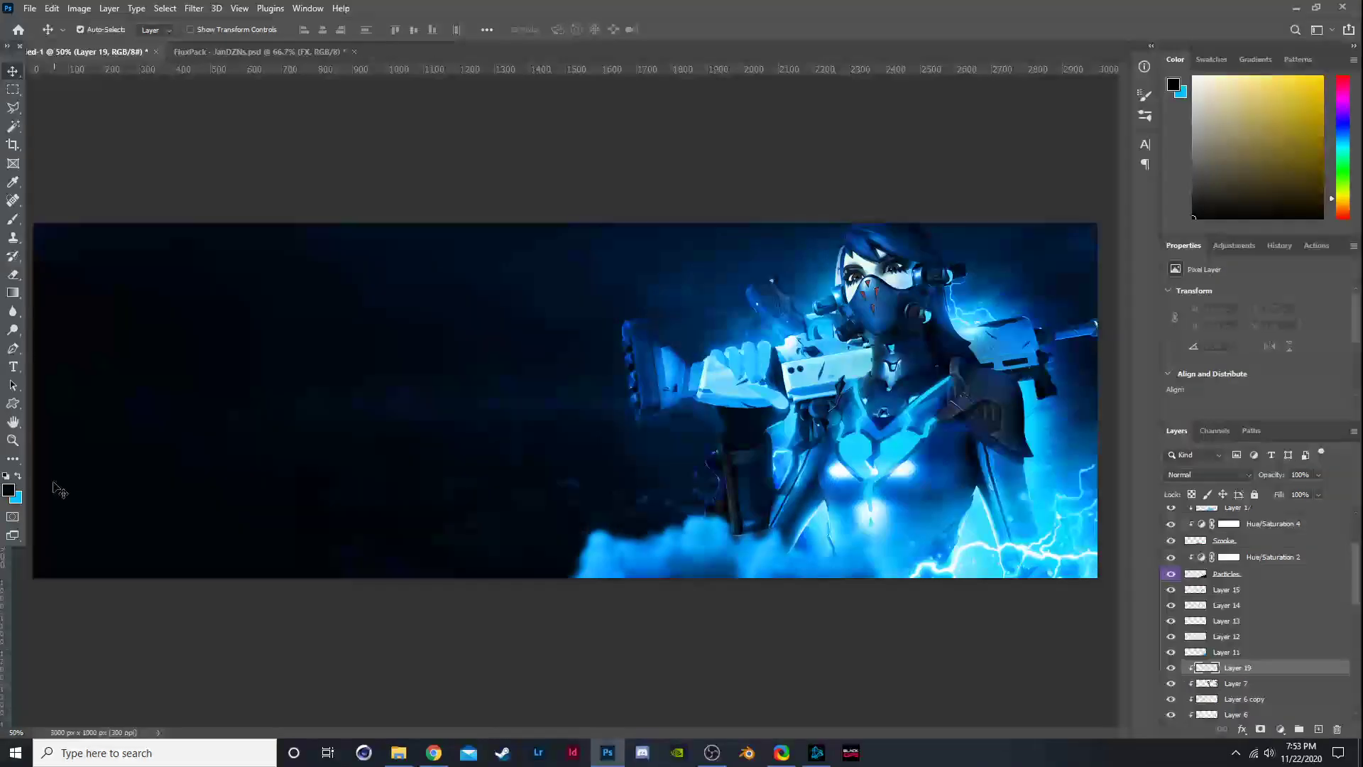
click(9, 489)
text(ffffff)
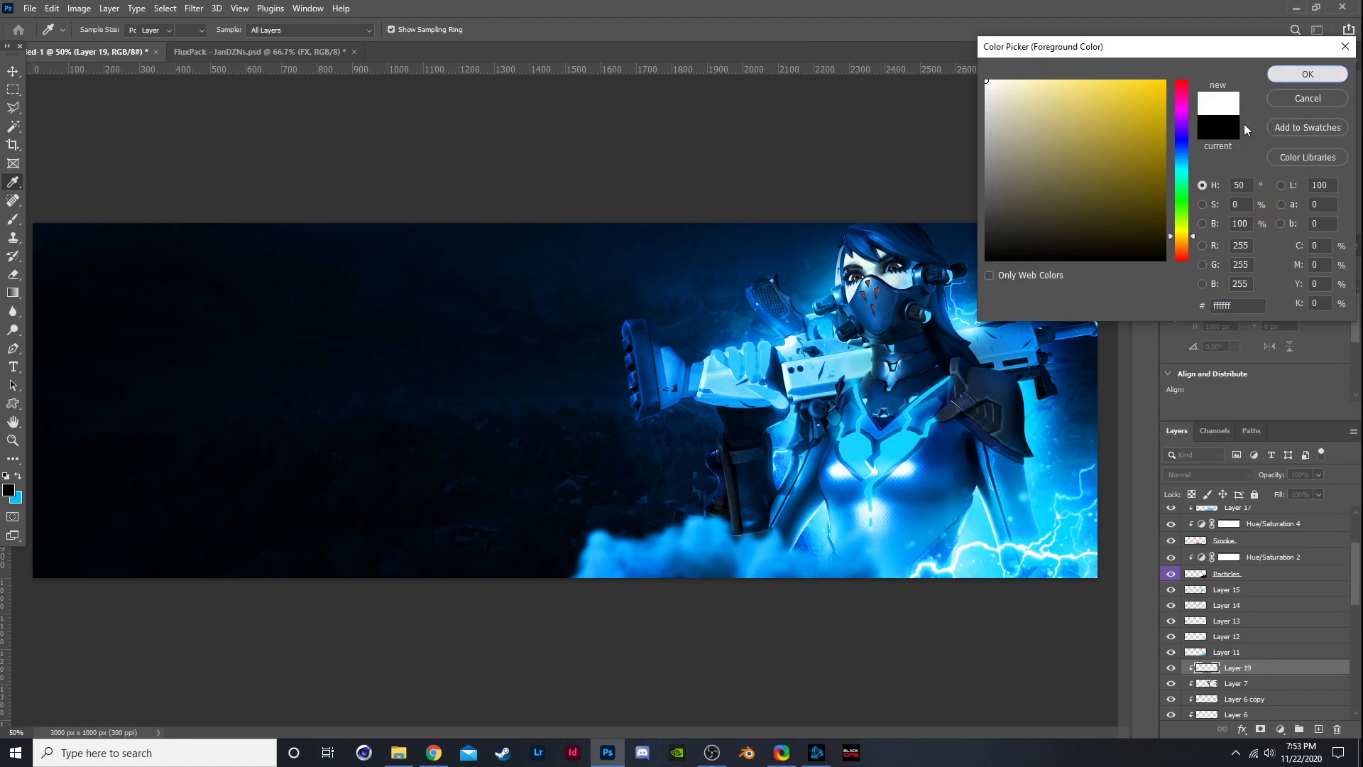
click(1307, 74)
Zoom in on the face and paint the right eye glowing white with the Brush.
key(v)
scroll(887, 277, up, 6)
scroll(502, 295, down, 2)
scroll(156, 149, up, 1)
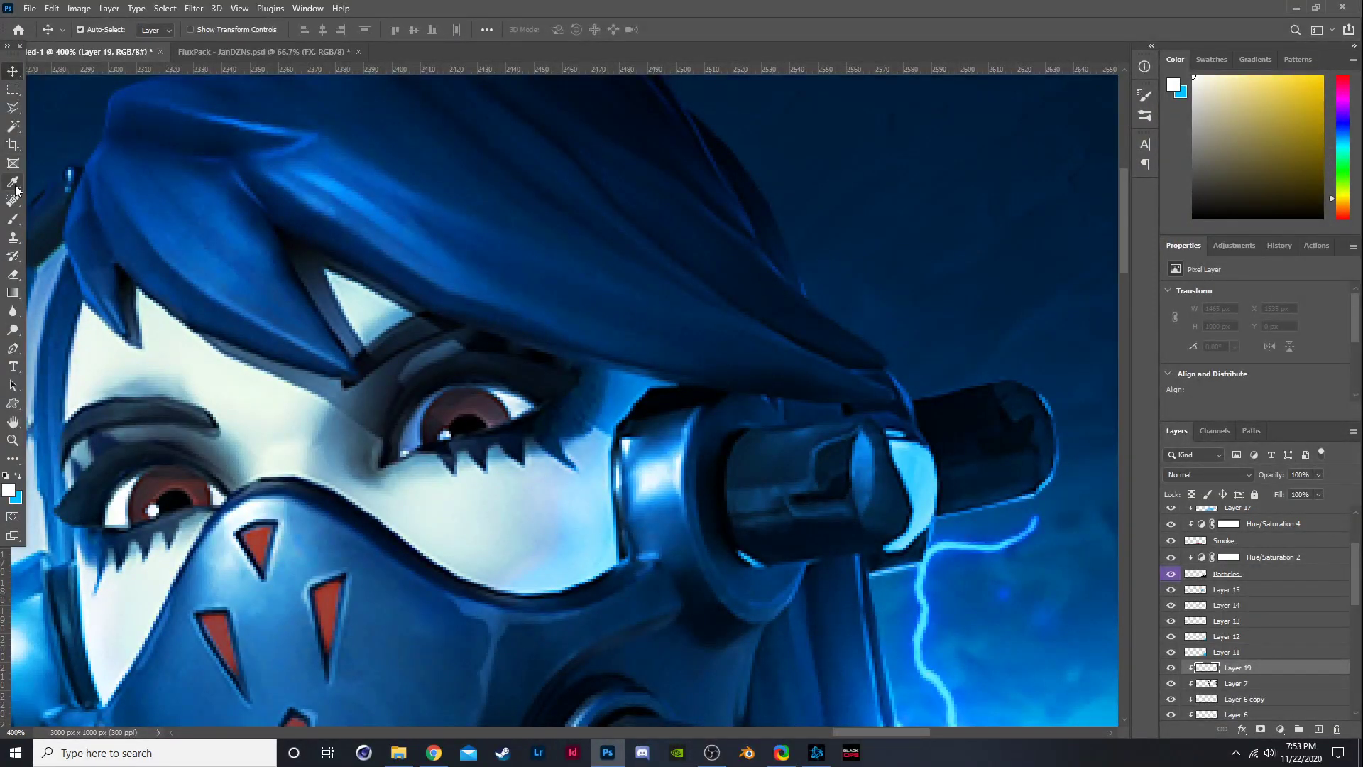
click(15, 218)
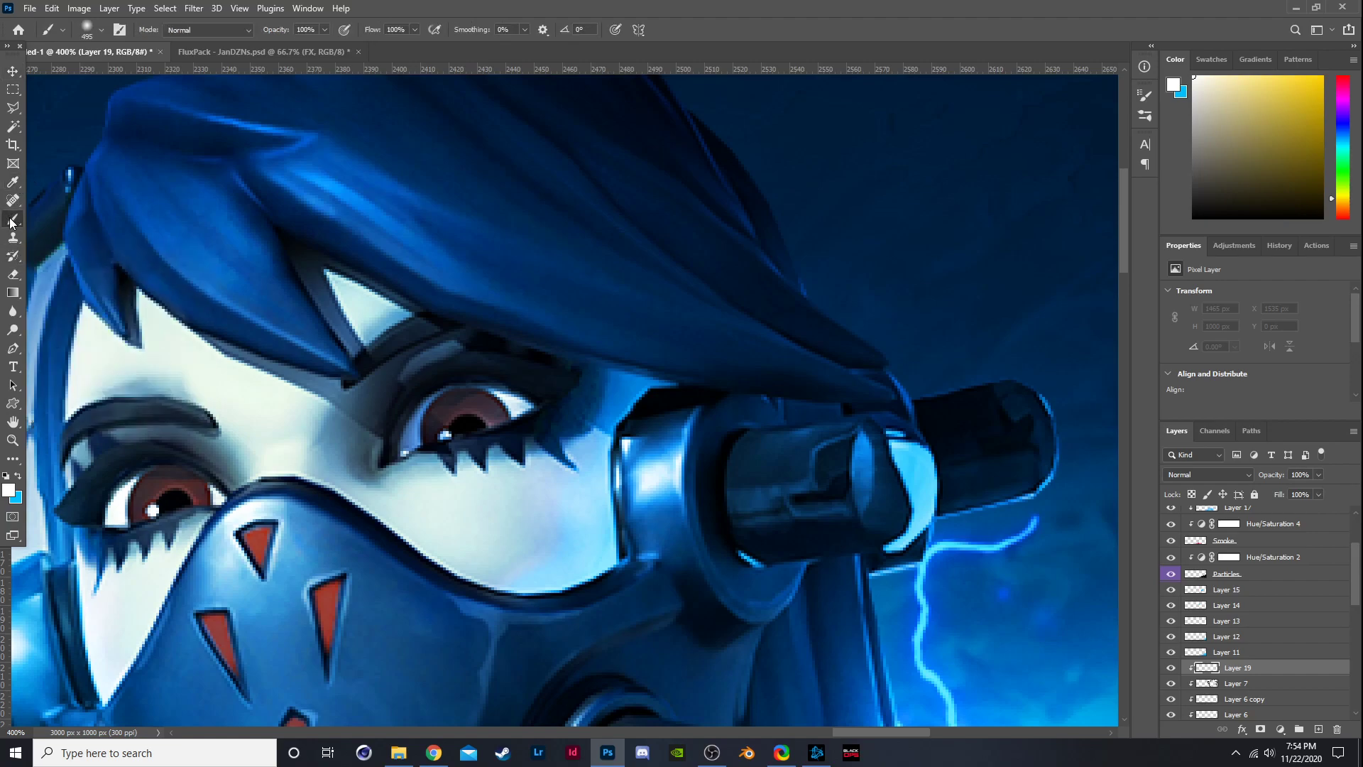
click(101, 30)
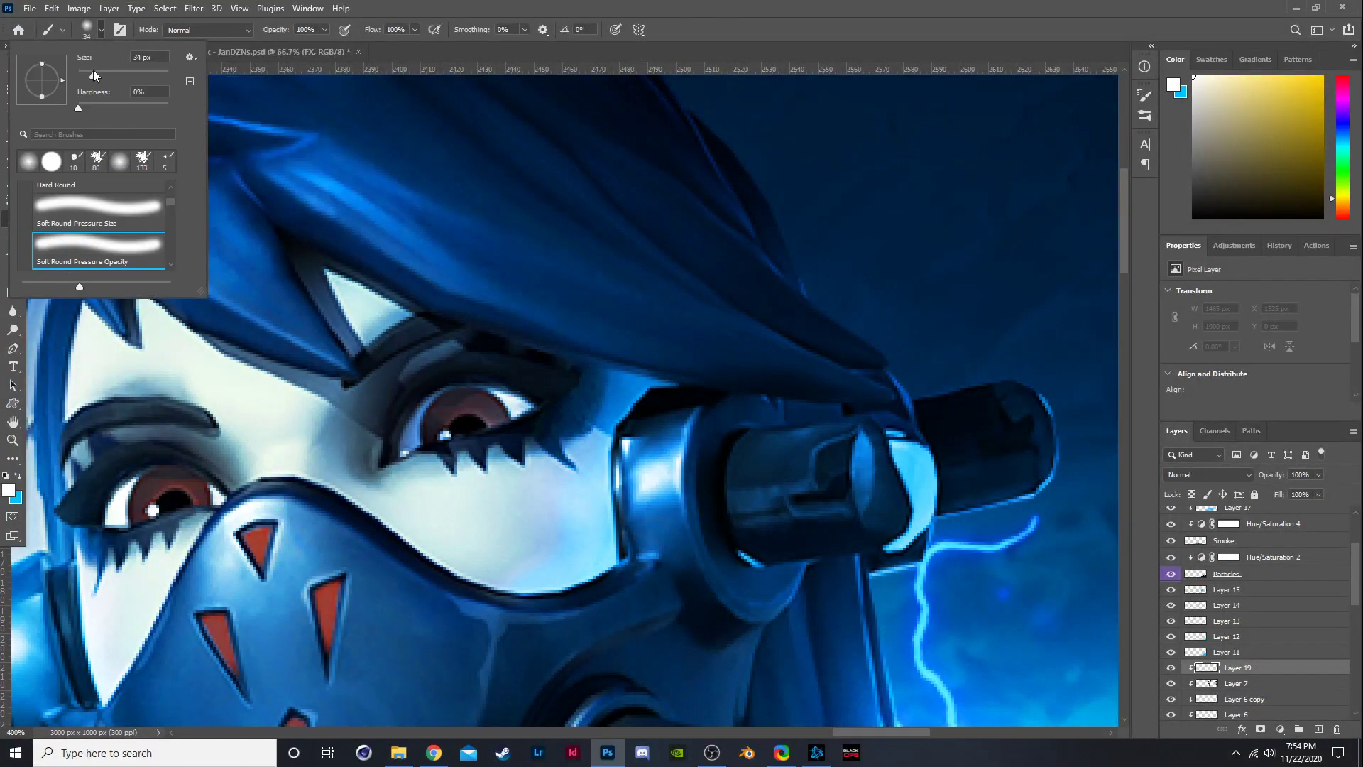
click(93, 75)
key(Return)
mouse_move(412, 410)
mouse_down()
mouse_move(461, 415)
mouse_move(414, 426)
mouse_move(471, 416)
mouse_move(417, 432)
mouse_move(524, 403)
mouse_move(463, 393)
mouse_move(414, 435)
mouse_up()
Reduce the brush to 6 px and paint the left eye's white glowing.
scroll(440, 427, up, 1)
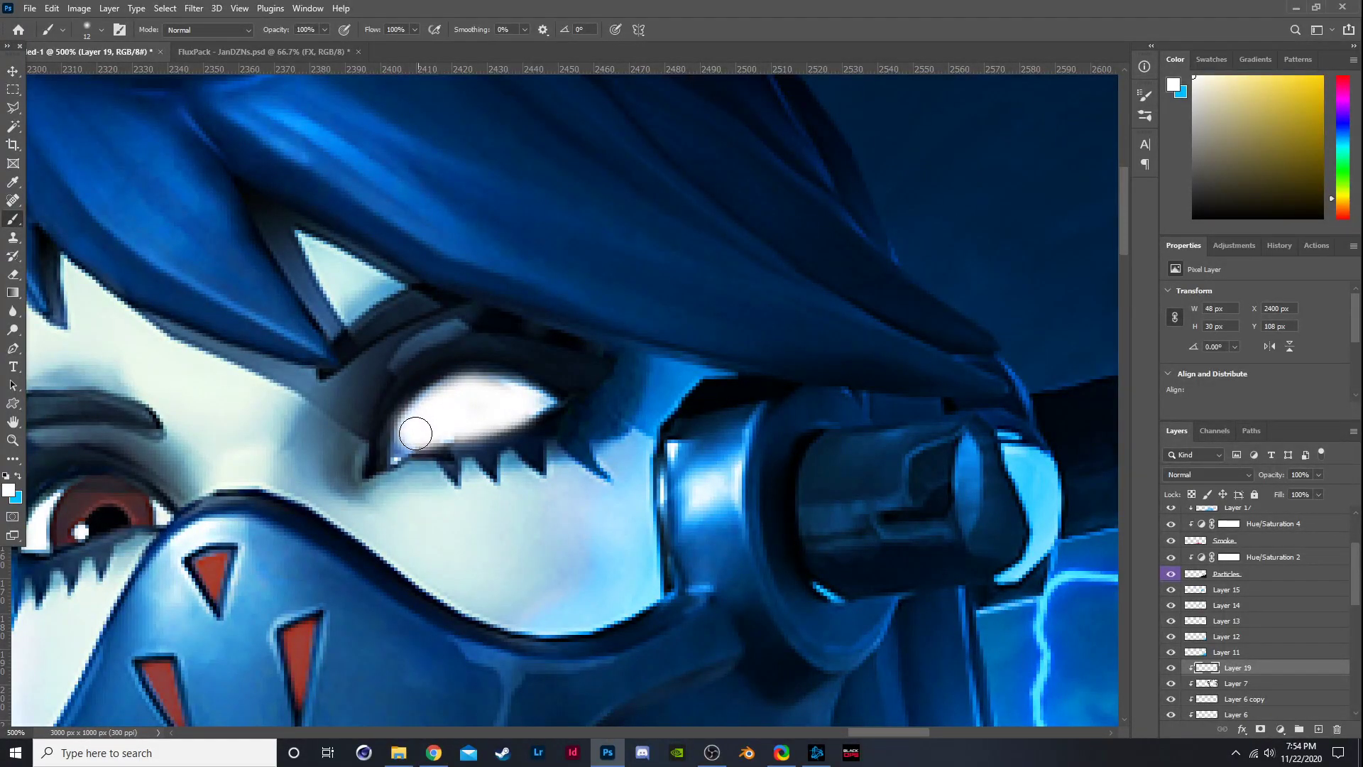
scroll(435, 407, down, 4)
scroll(350, 413, up, 6)
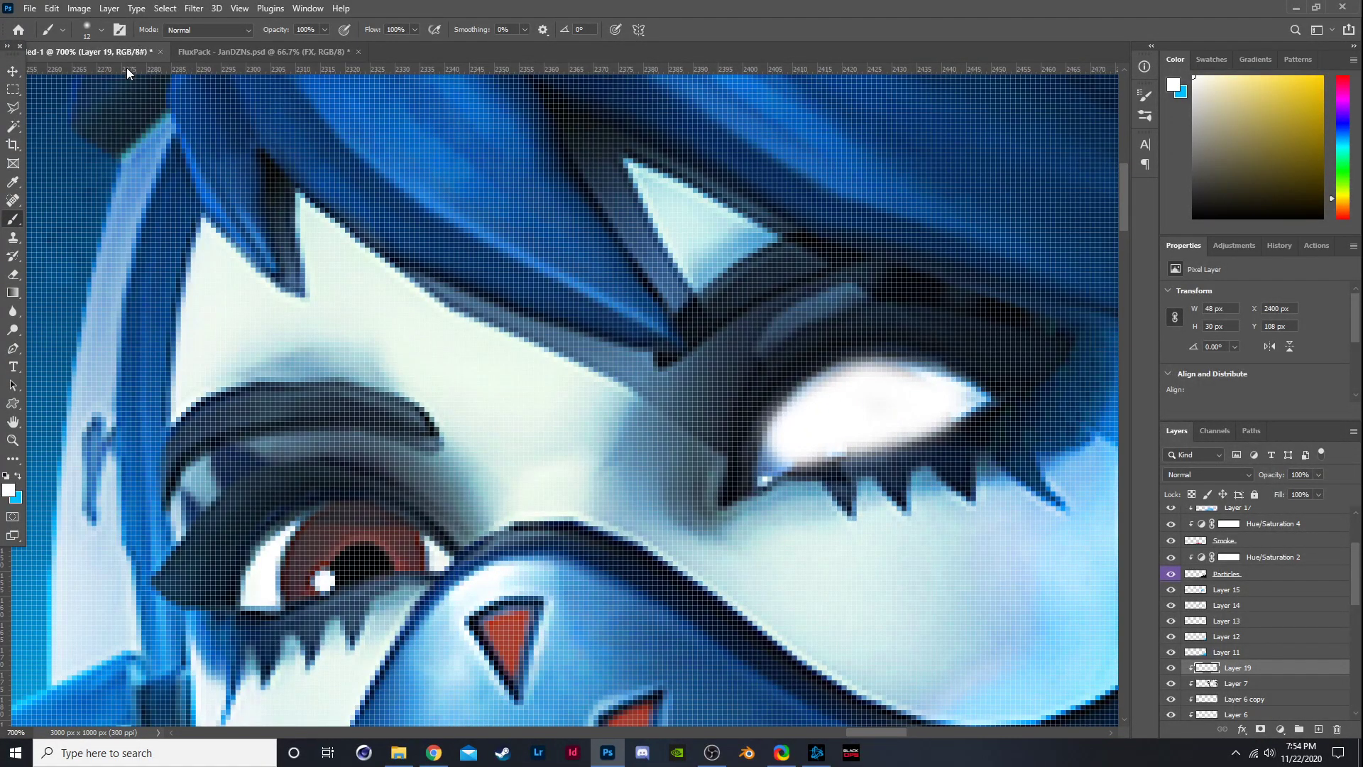
click(102, 30)
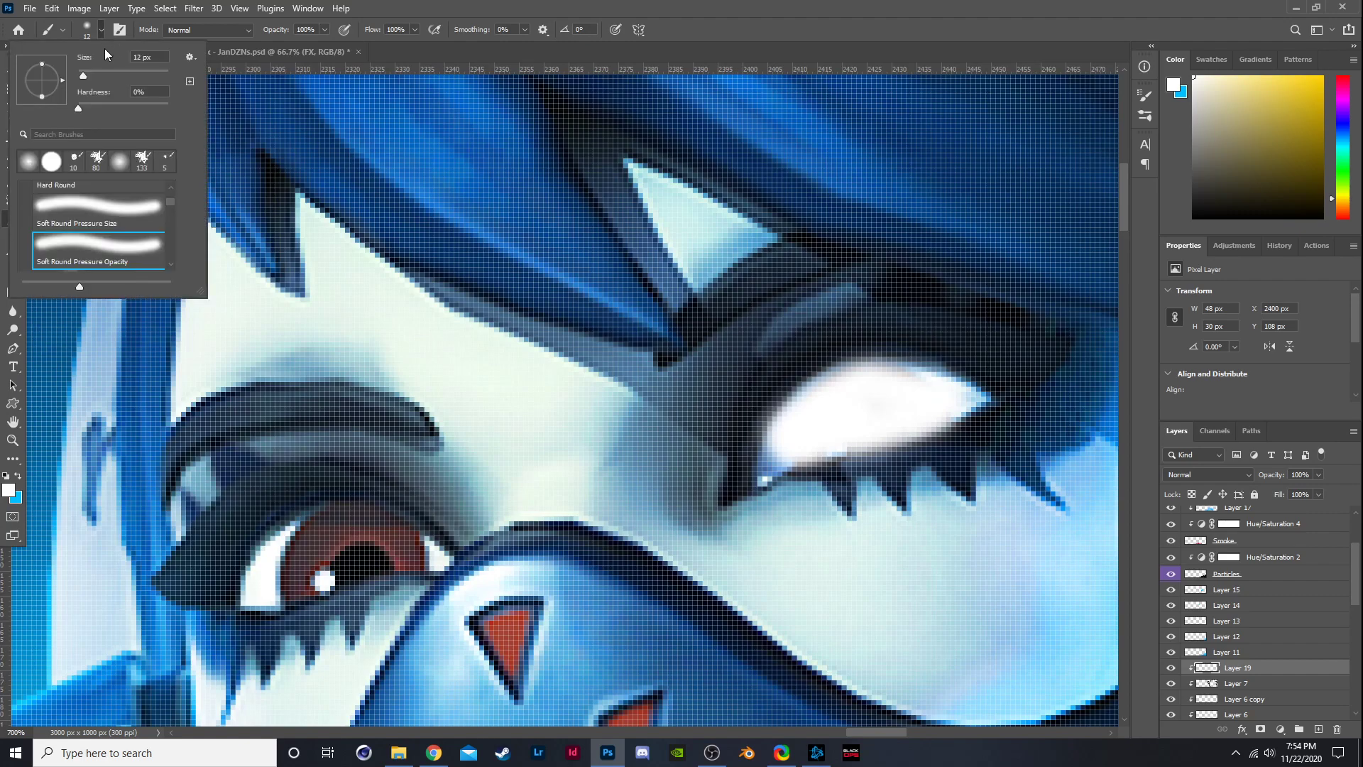
drag(87, 77, 79, 79)
drag(758, 472, 779, 435)
key(ctrl+z)
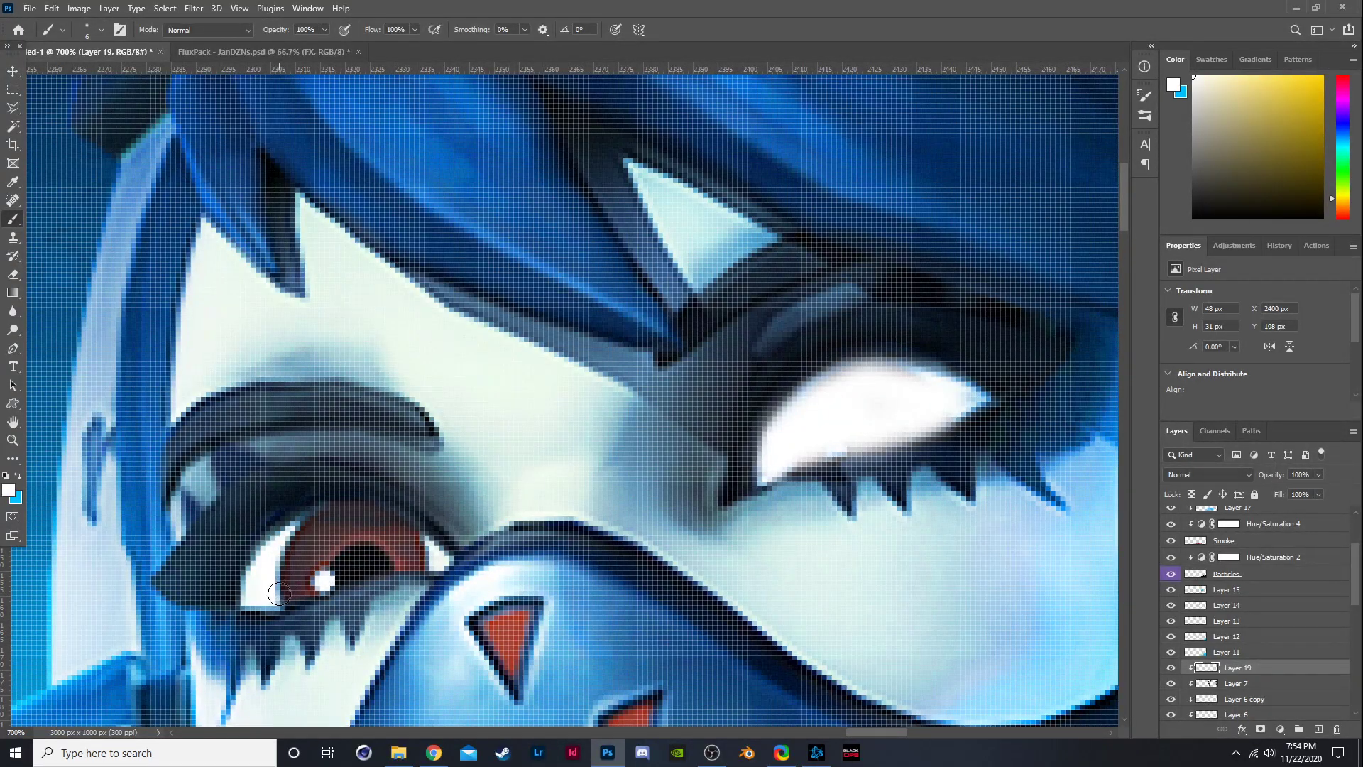
mouse_move(279, 593)
mouse_down()
mouse_move(379, 560)
mouse_move(436, 557)
mouse_move(365, 514)
mouse_move(303, 526)
mouse_move(266, 585)
mouse_move(281, 597)
mouse_move(298, 529)
mouse_move(255, 601)
mouse_move(329, 562)
mouse_move(305, 564)
mouse_move(335, 543)
mouse_move(361, 541)
mouse_move(331, 559)
mouse_move(403, 536)
mouse_move(330, 535)
mouse_move(391, 538)
mouse_up()
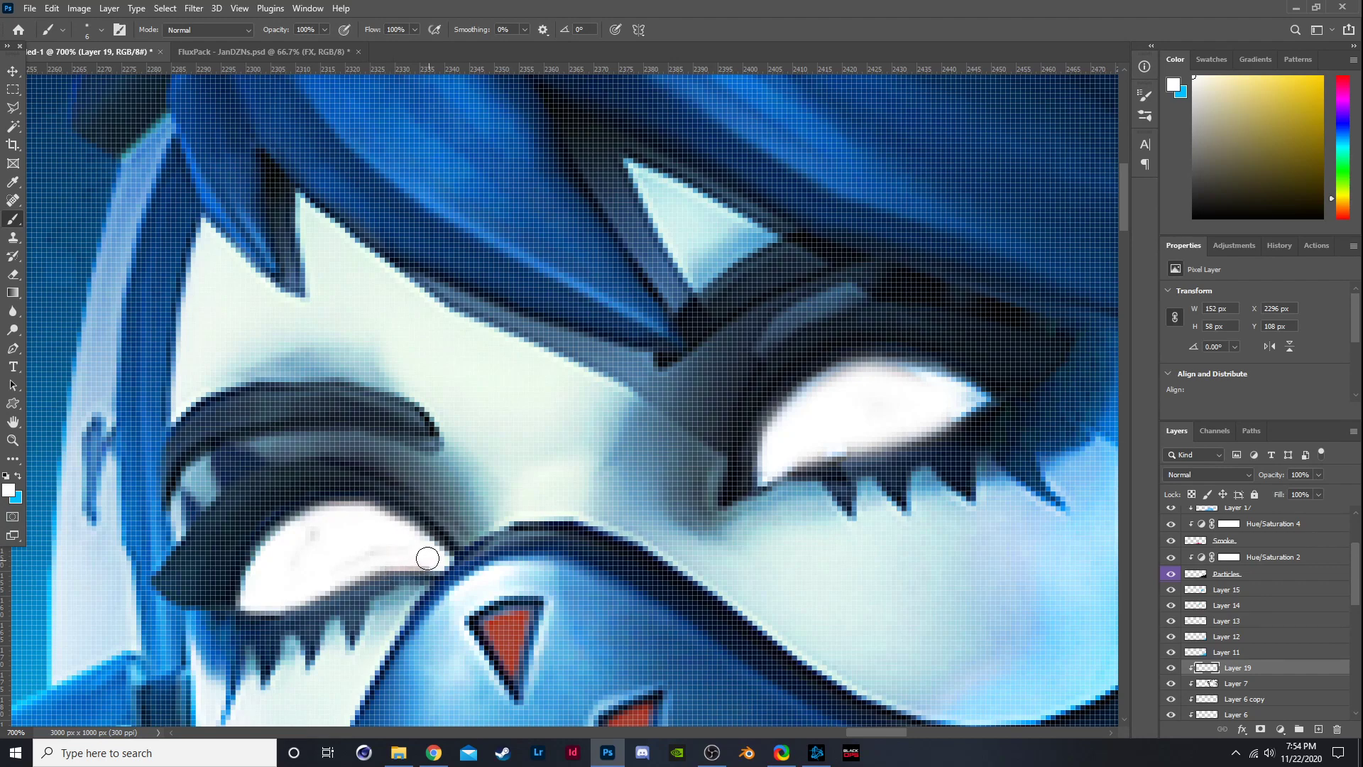
Brighten and widen the eye white along its lower, upper and left edges.
scroll(428, 559, down, 5)
scroll(502, 509, up, 5)
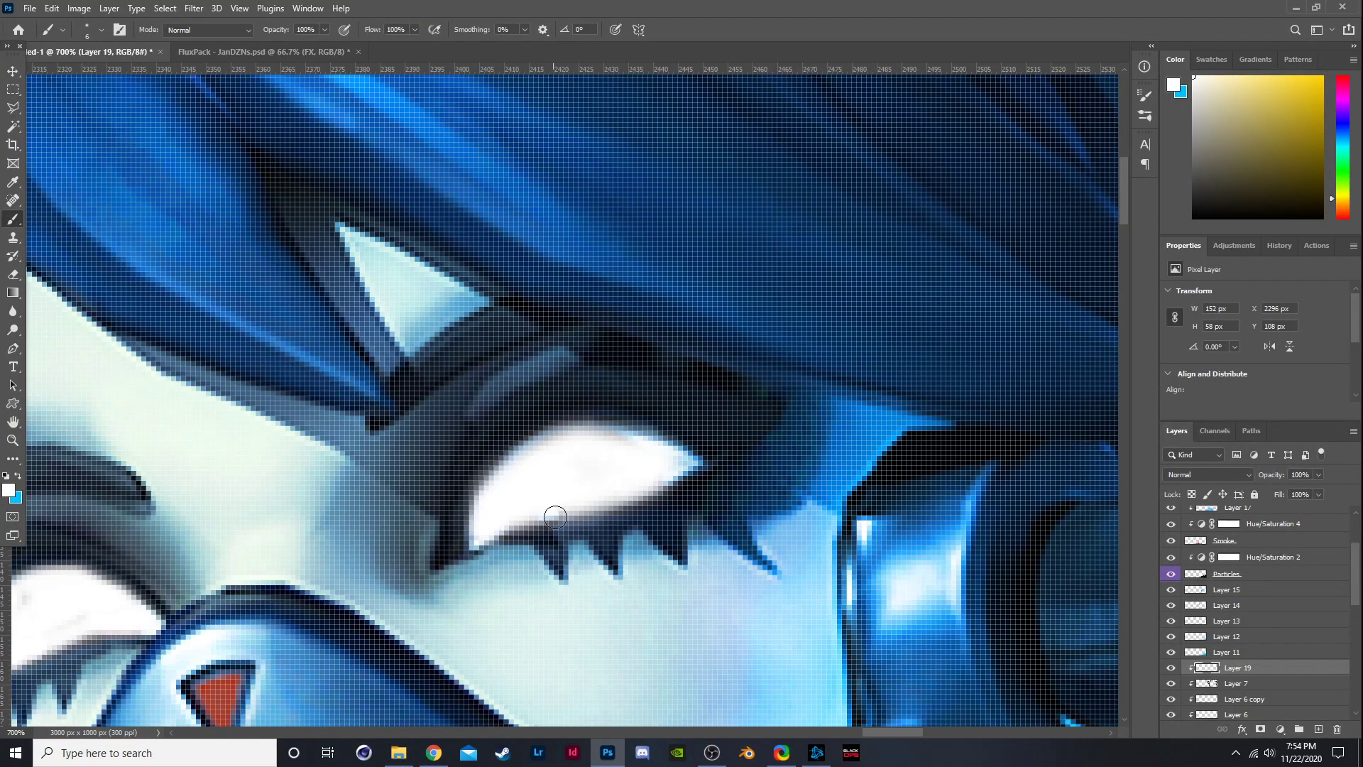
mouse_move(555, 517)
mouse_down()
mouse_move(532, 517)
mouse_move(666, 462)
mouse_up()
drag(593, 434, 502, 480)
scroll(502, 480, down, 10)
scroll(544, 454, up, 2)
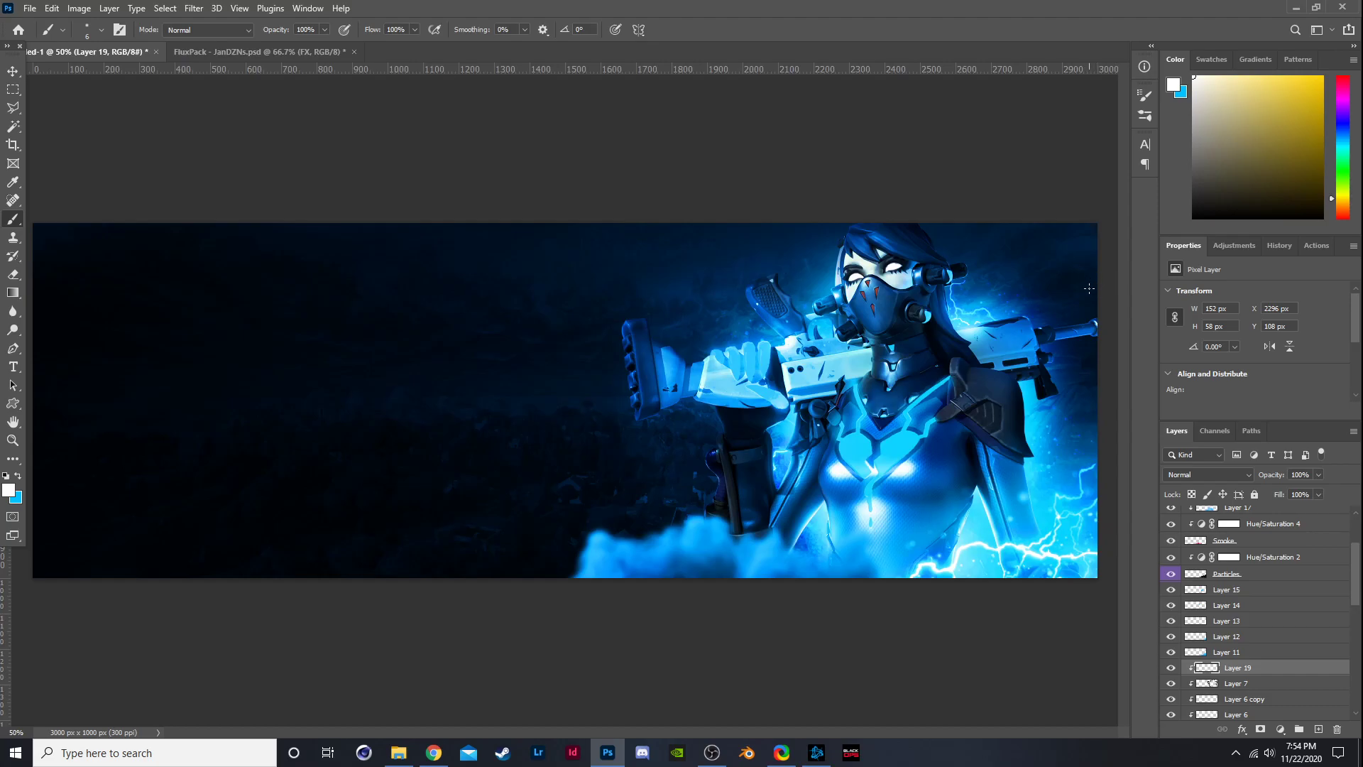
scroll(905, 257, up, 9)
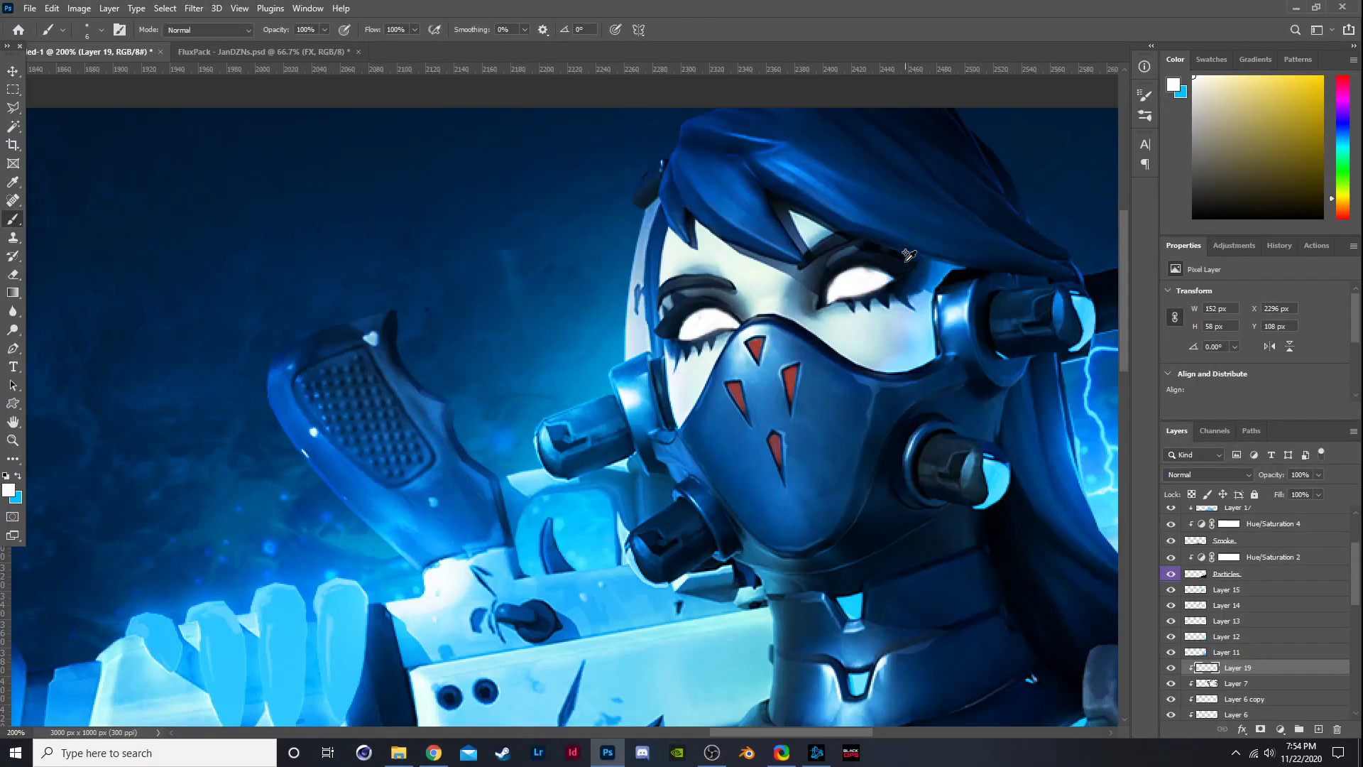
drag(743, 295, 840, 327)
scroll(709, 308, down, 7)
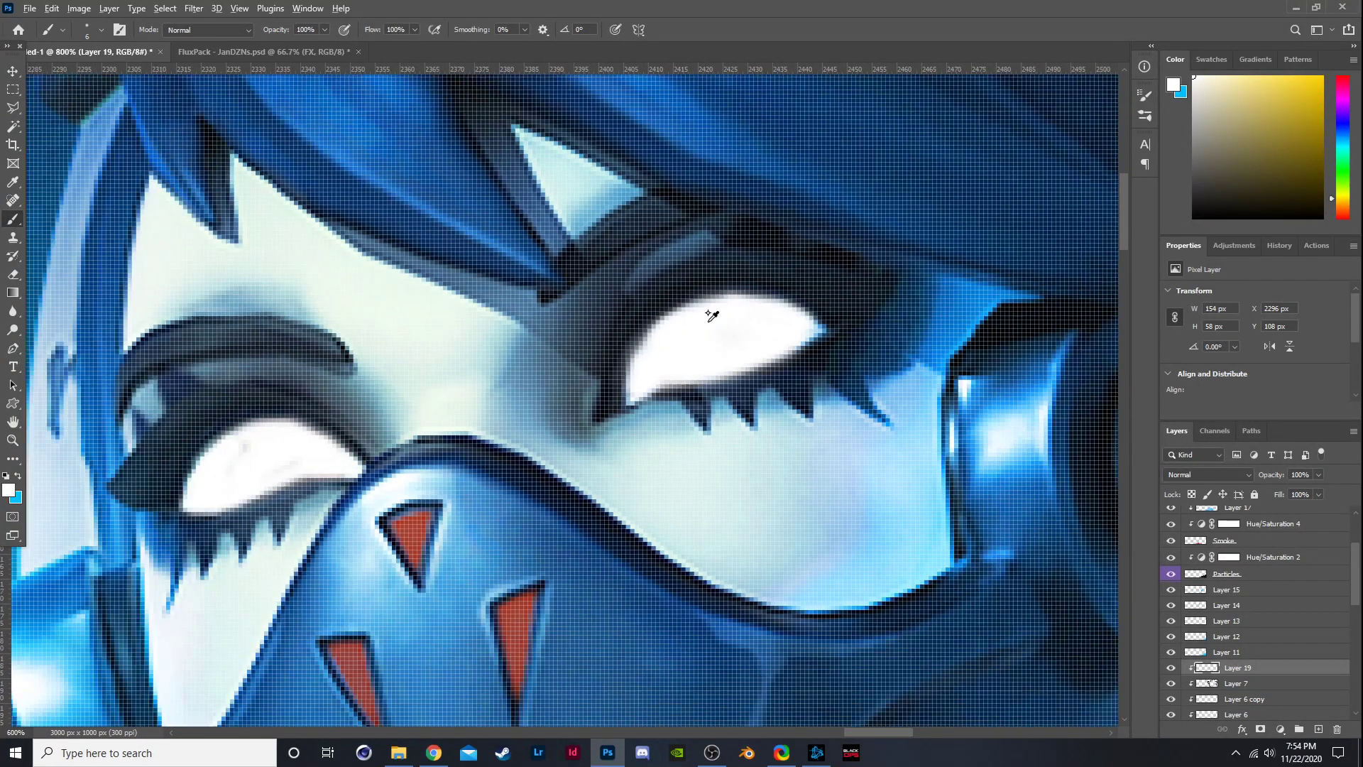
scroll(700, 323, up, 5)
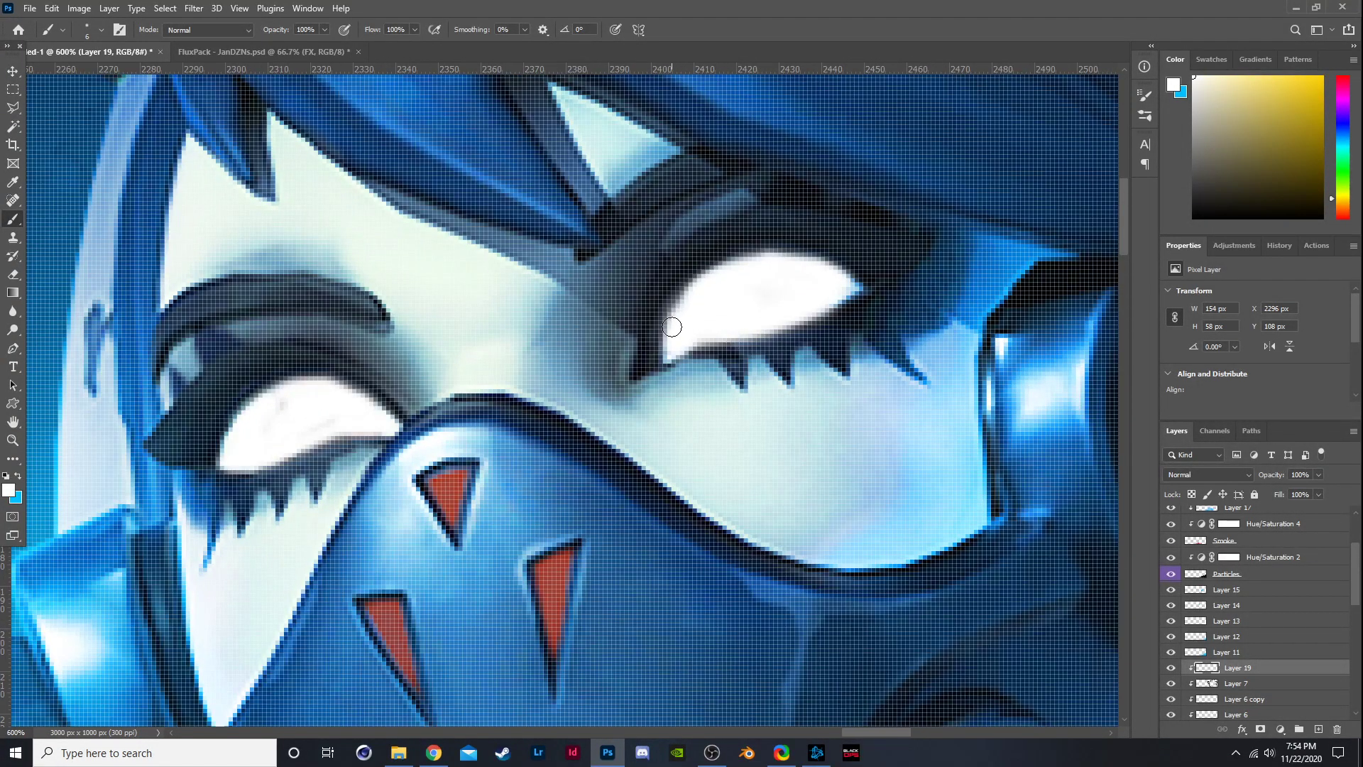
mouse_move(673, 330)
mouse_down()
mouse_move(692, 298)
mouse_move(761, 321)
mouse_up()
scroll(783, 314, down, 10)
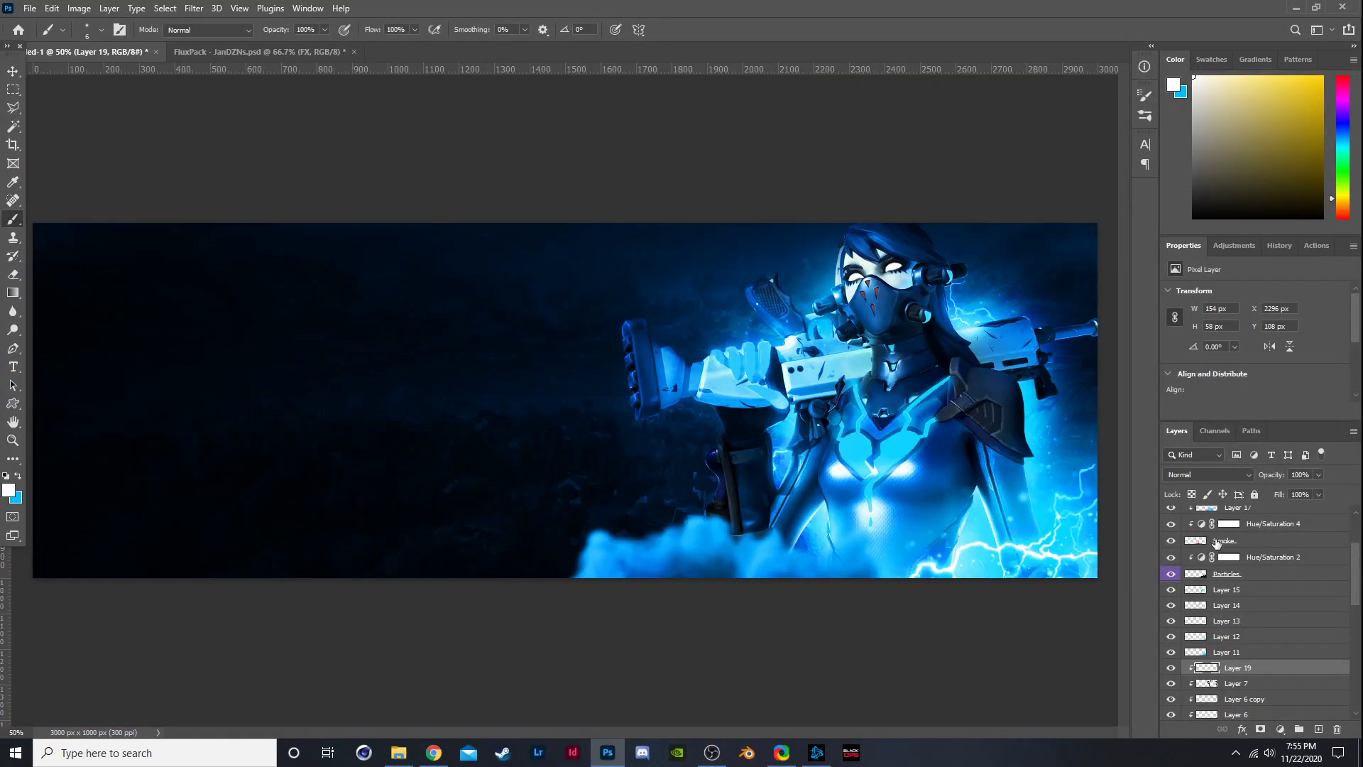
Add a layer clipped to Layer 19 and paint soft round white over both eyes.
click(1318, 729)
alt+click(1262, 671)
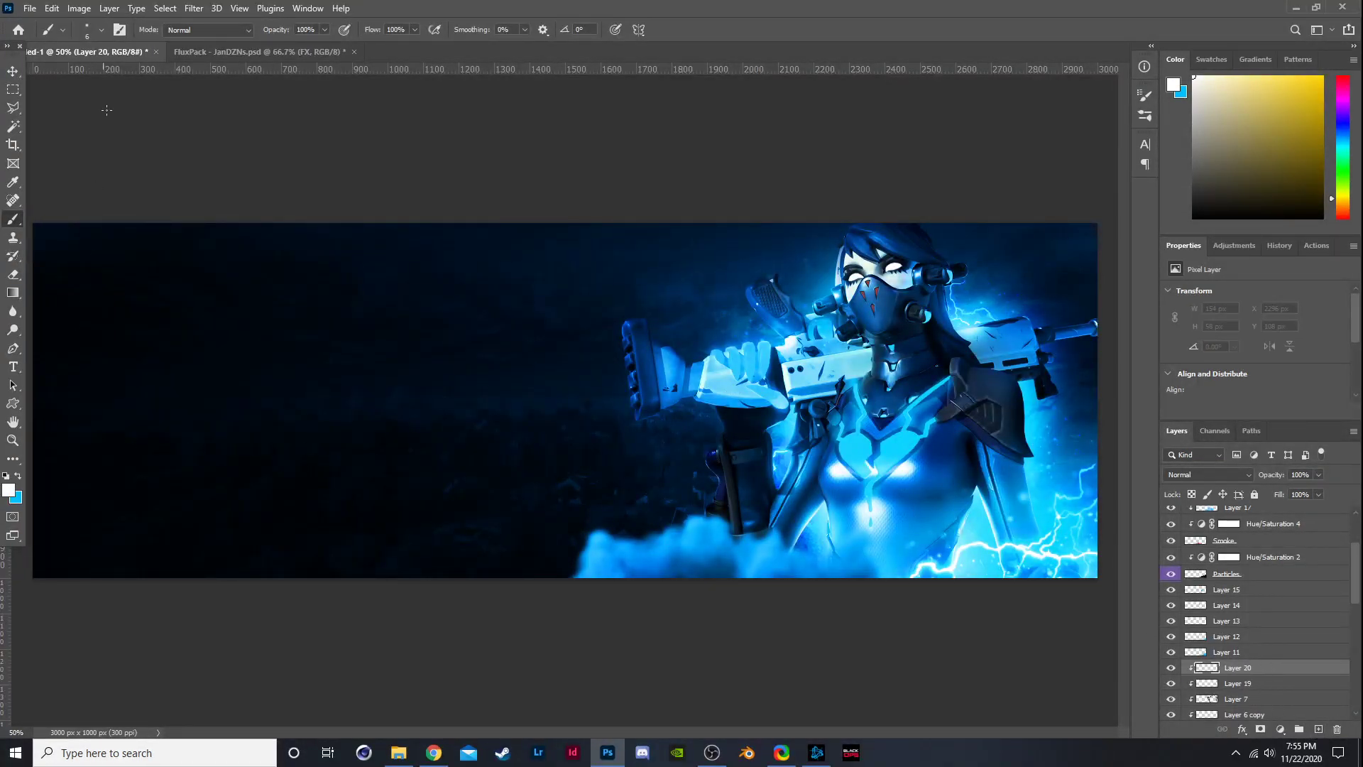
click(95, 34)
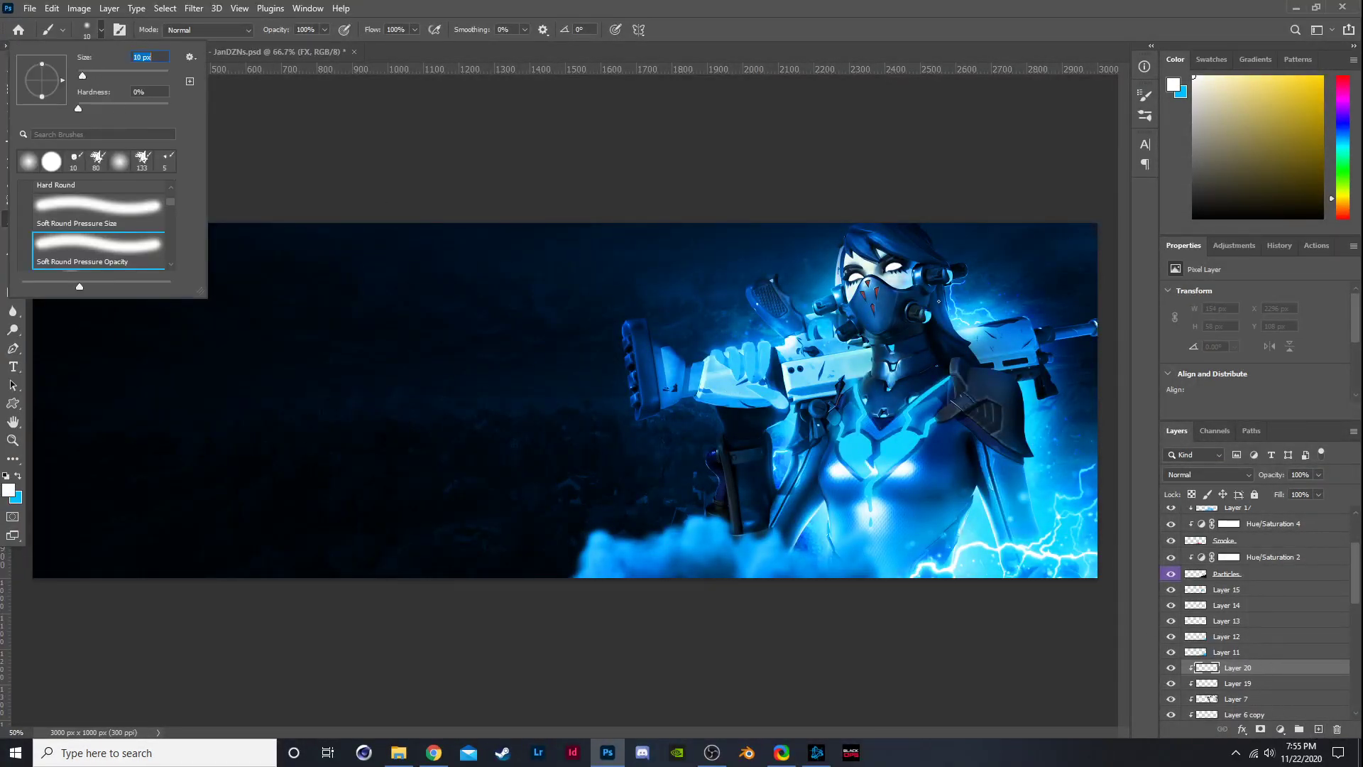
click(955, 262)
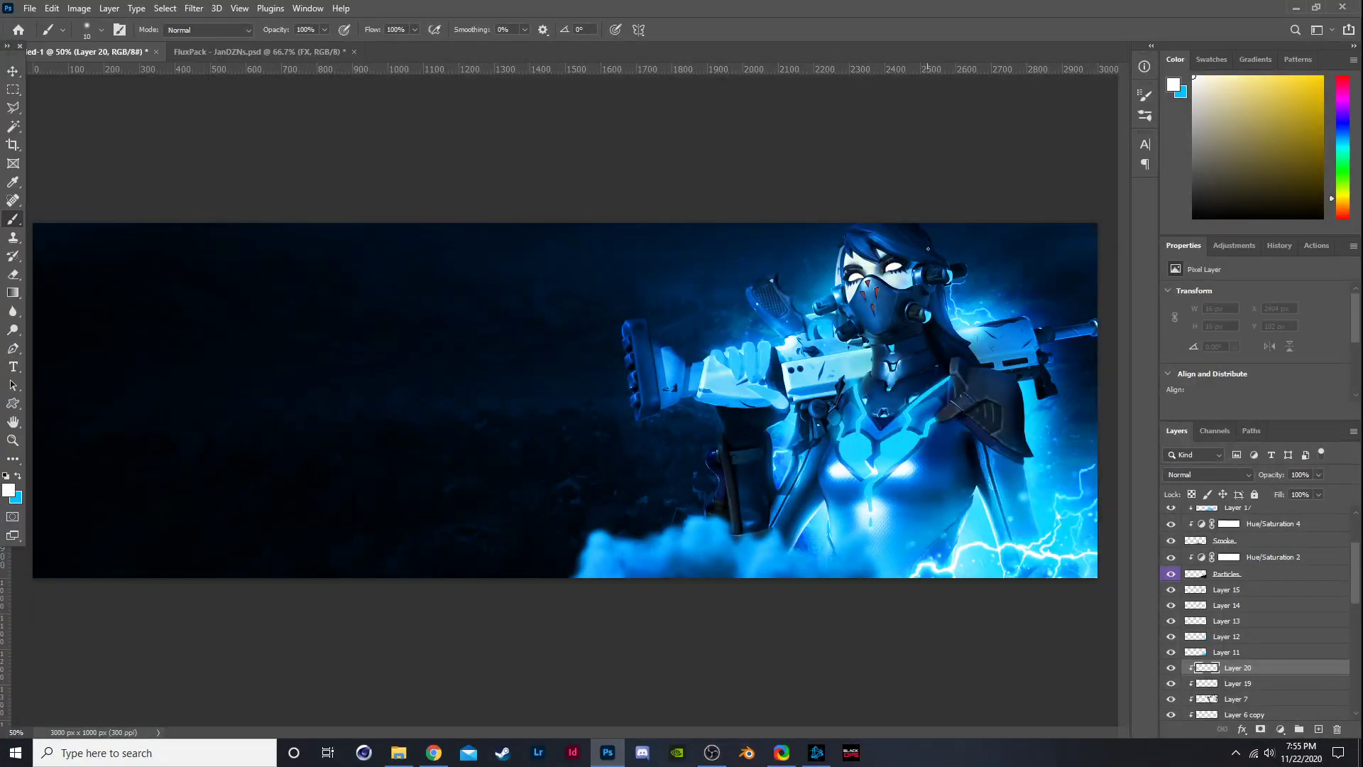
scroll(928, 249, up, 7)
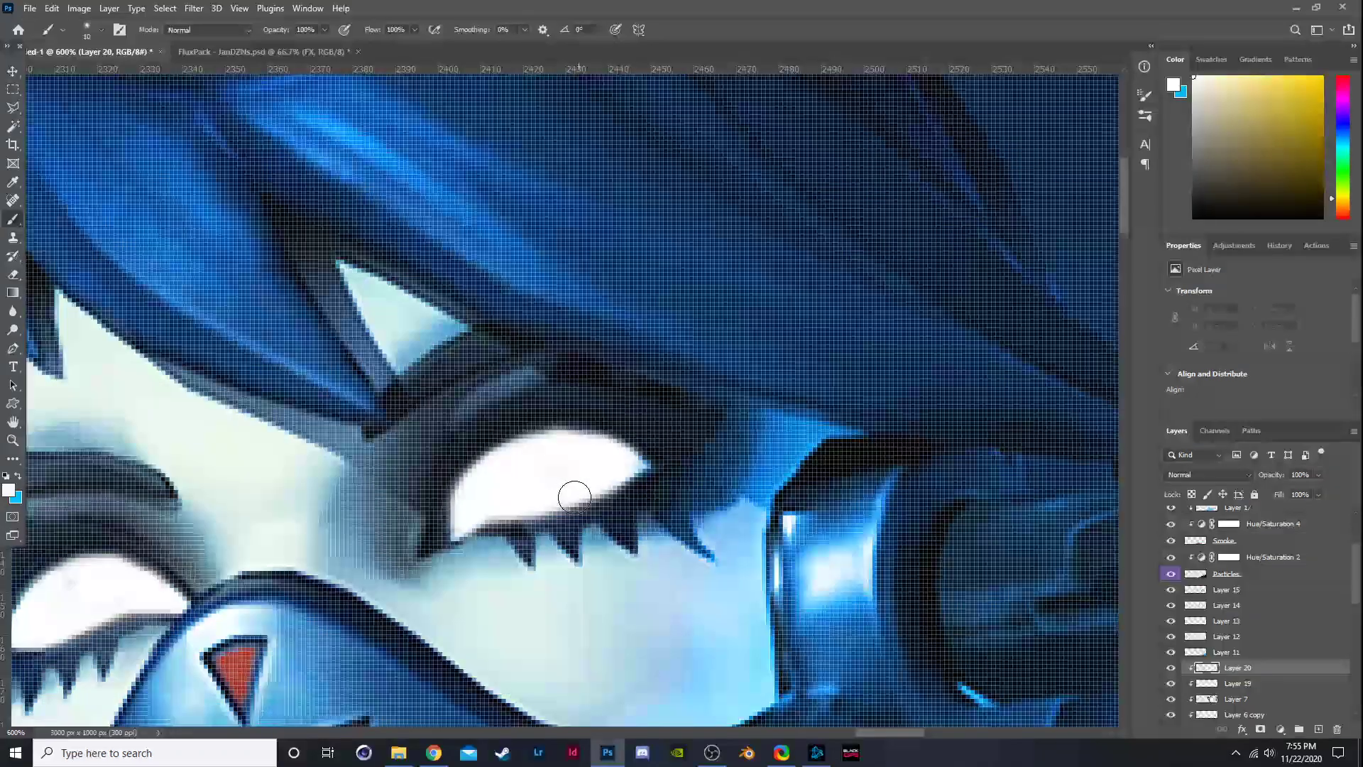
mouse_move(608, 491)
mouse_down()
mouse_move(606, 447)
mouse_move(531, 439)
mouse_move(481, 470)
mouse_move(459, 520)
mouse_move(544, 498)
mouse_move(502, 502)
mouse_up()
scroll(263, 521, down, 1)
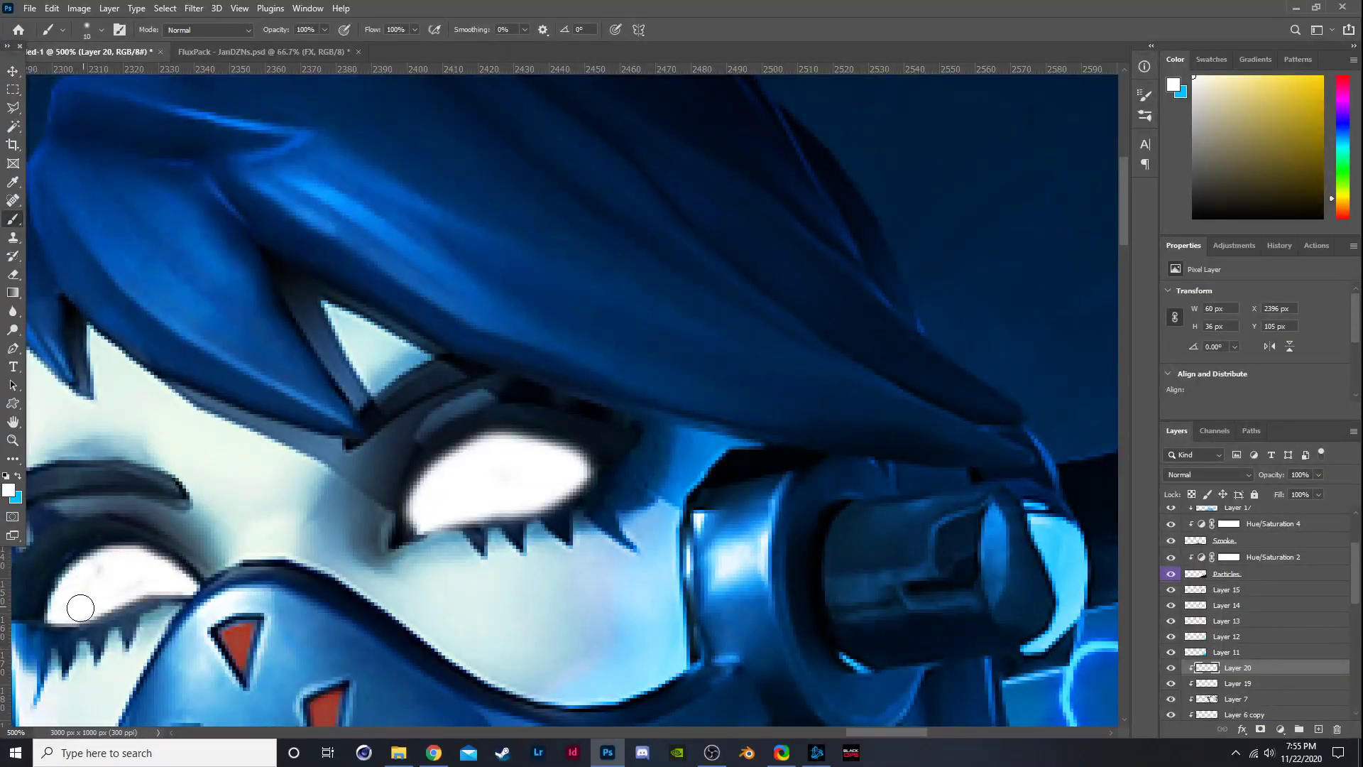
mouse_move(76, 603)
mouse_down()
mouse_move(56, 613)
mouse_move(82, 564)
mouse_move(152, 556)
mouse_move(193, 578)
mouse_move(66, 608)
mouse_move(45, 599)
mouse_up()
Keep Layer 20 in Normal blend mode and lower its opacity to 21%.
scroll(45, 599, down, 6)
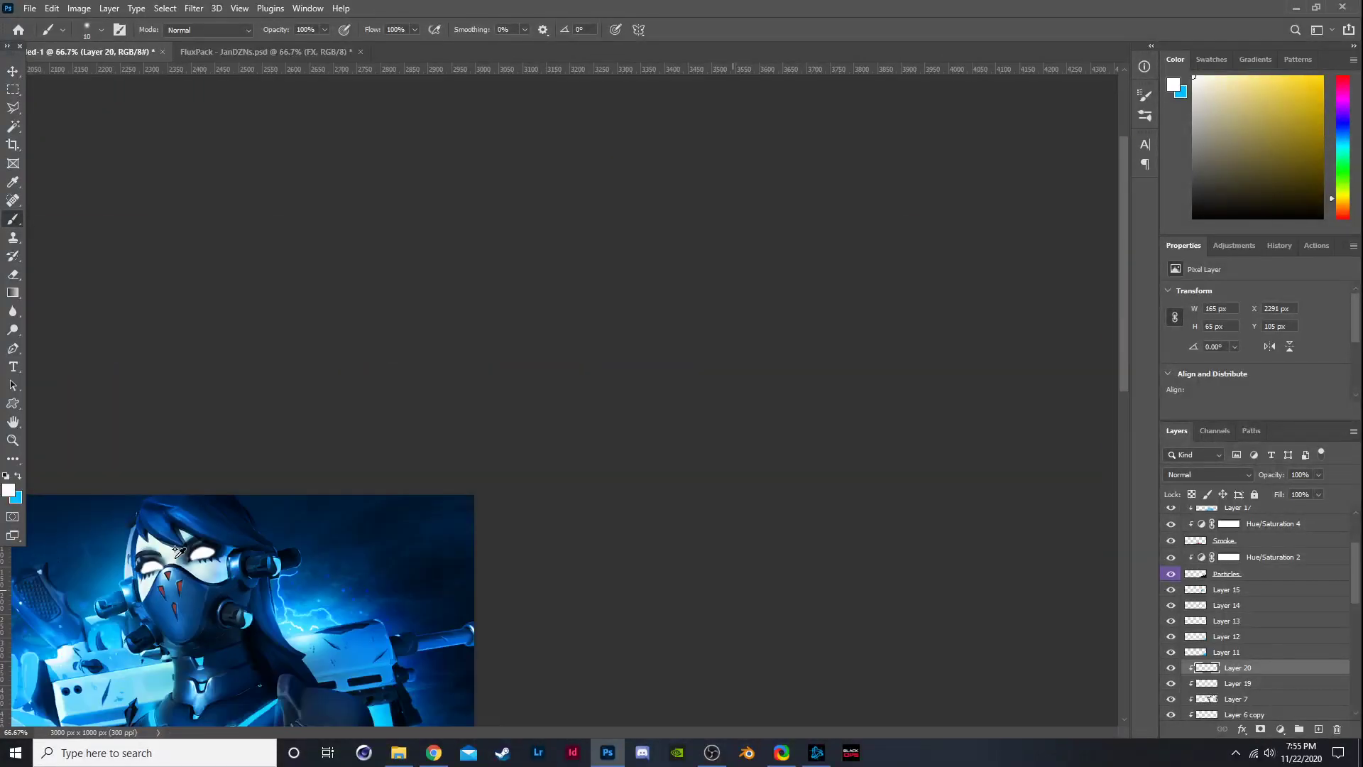
scroll(1045, 246, up, 2)
click(1206, 474)
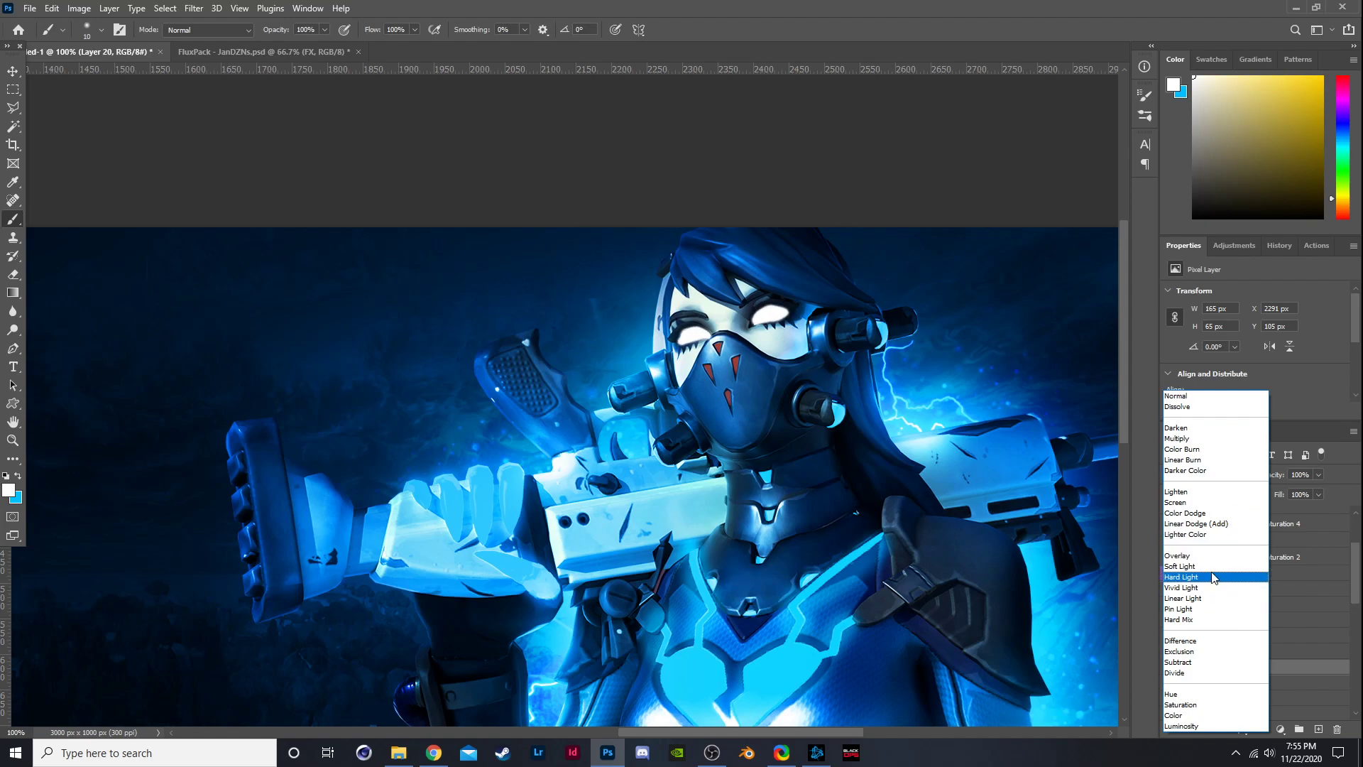
click(1207, 395)
drag(1296, 488, 1268, 493)
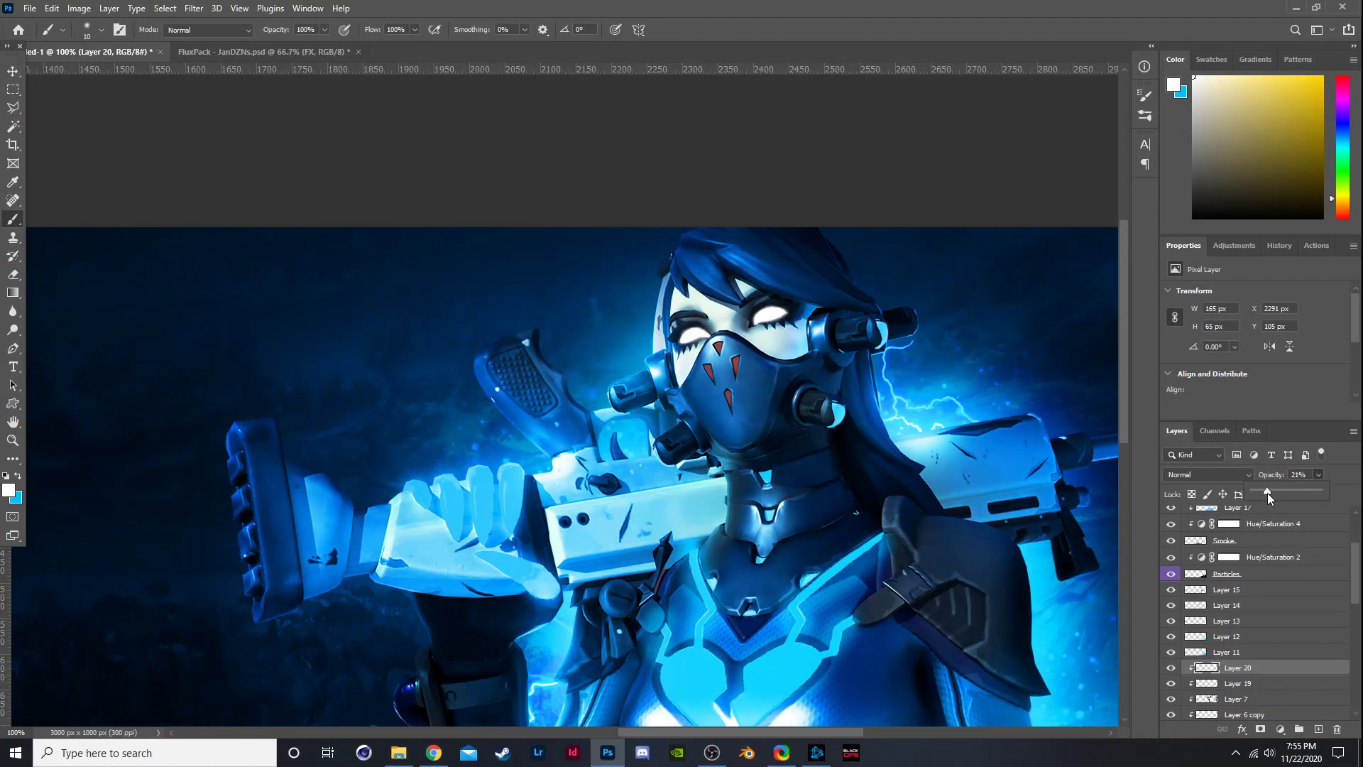
click(1171, 668)
Raise Layer 20's opacity back to 100%.
click(215, 7)
mouse_move(194, 8)
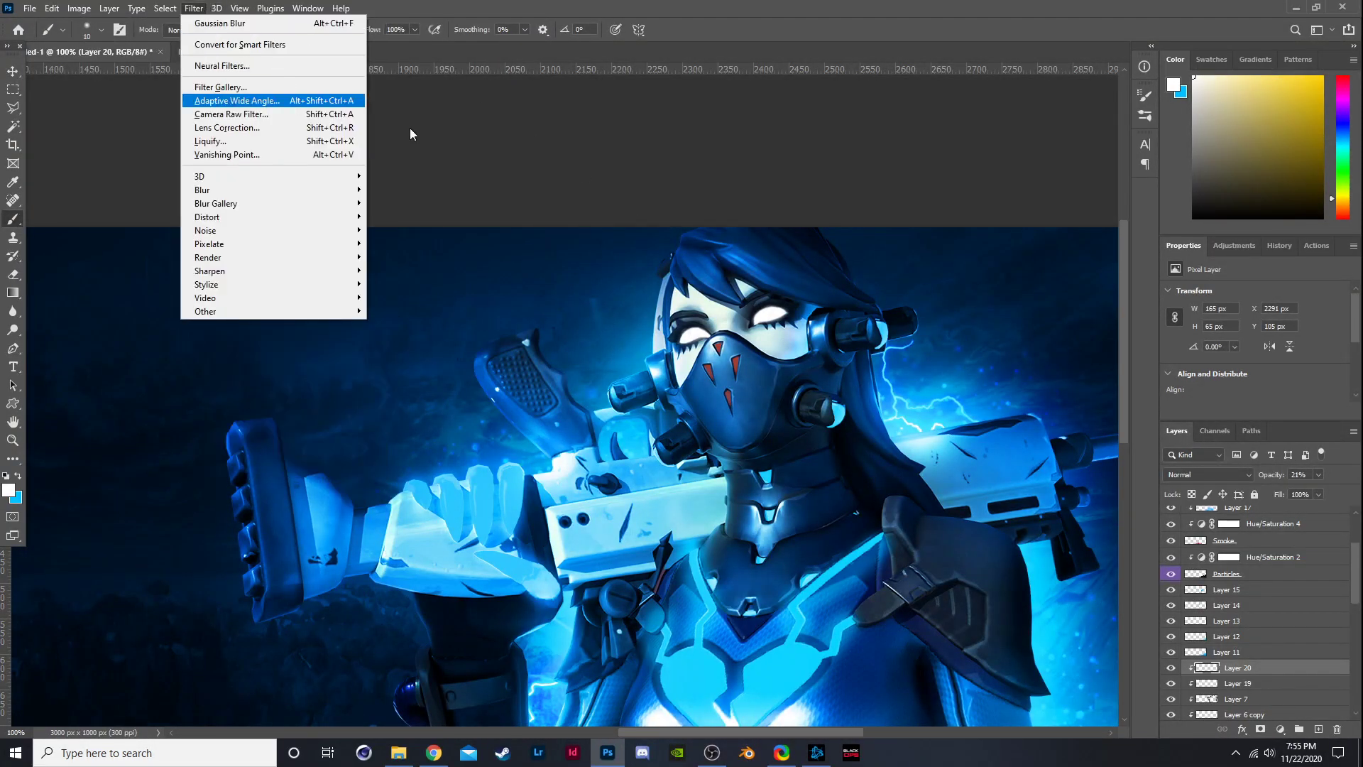
click(1318, 474)
drag(1328, 490, 1339, 490)
Apply a Gaussian Blur with radius 7.0 to Layer 20's eye paint.
click(240, 8)
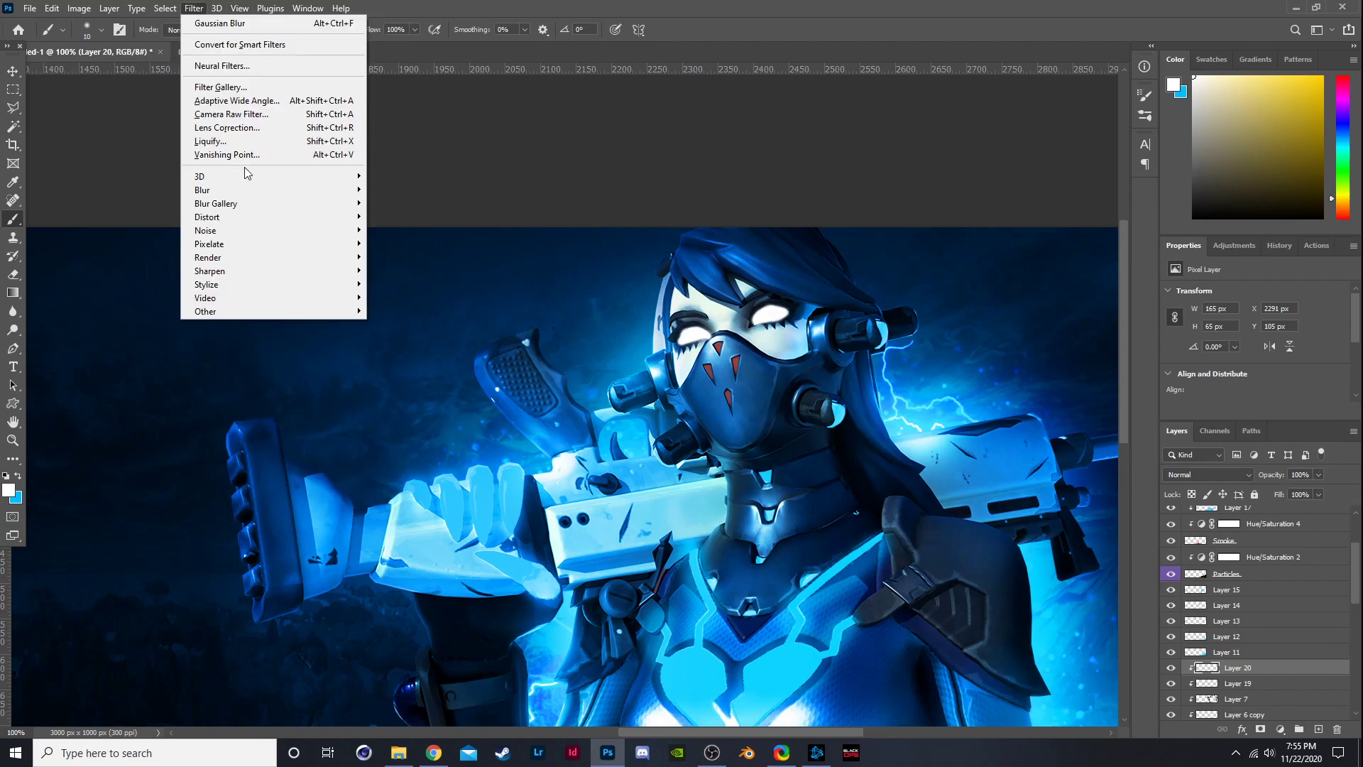
mouse_move(244, 194)
click(404, 243)
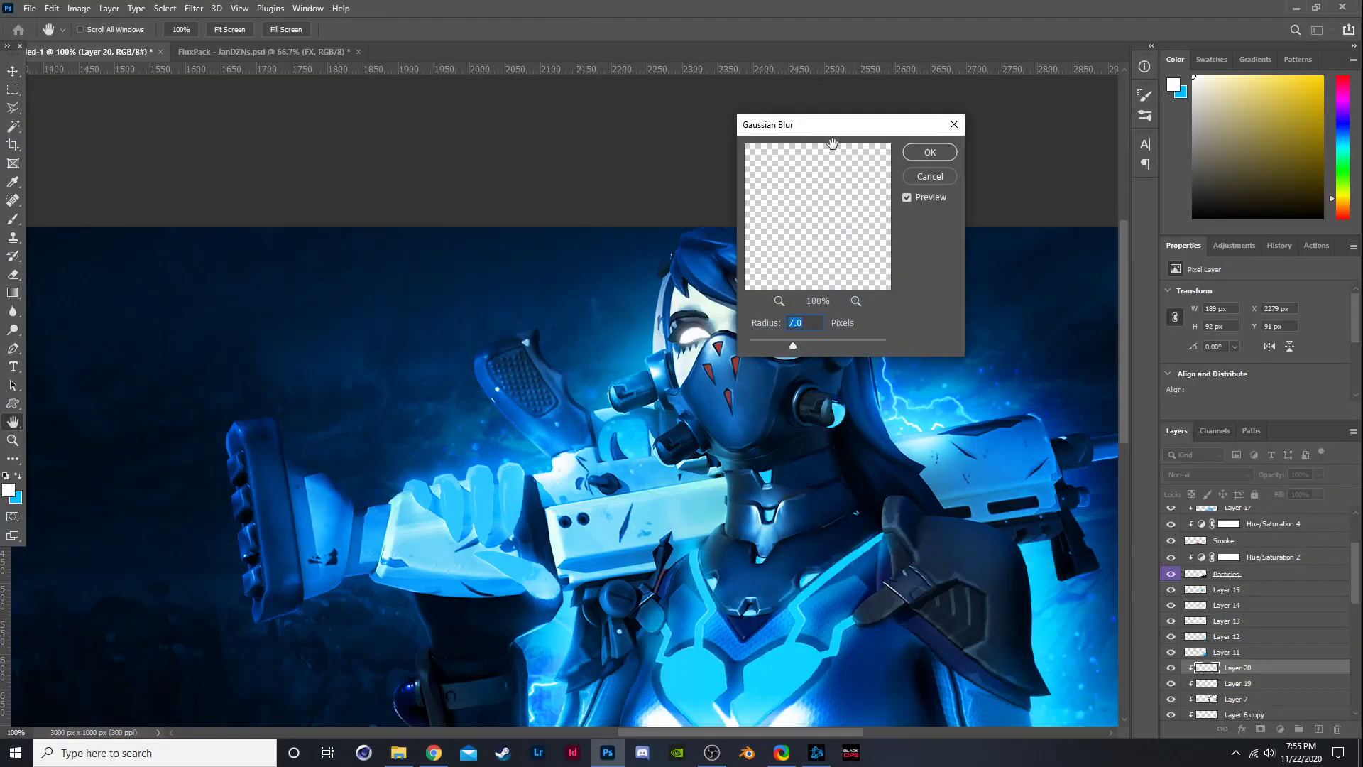
drag(839, 138, 1031, 114)
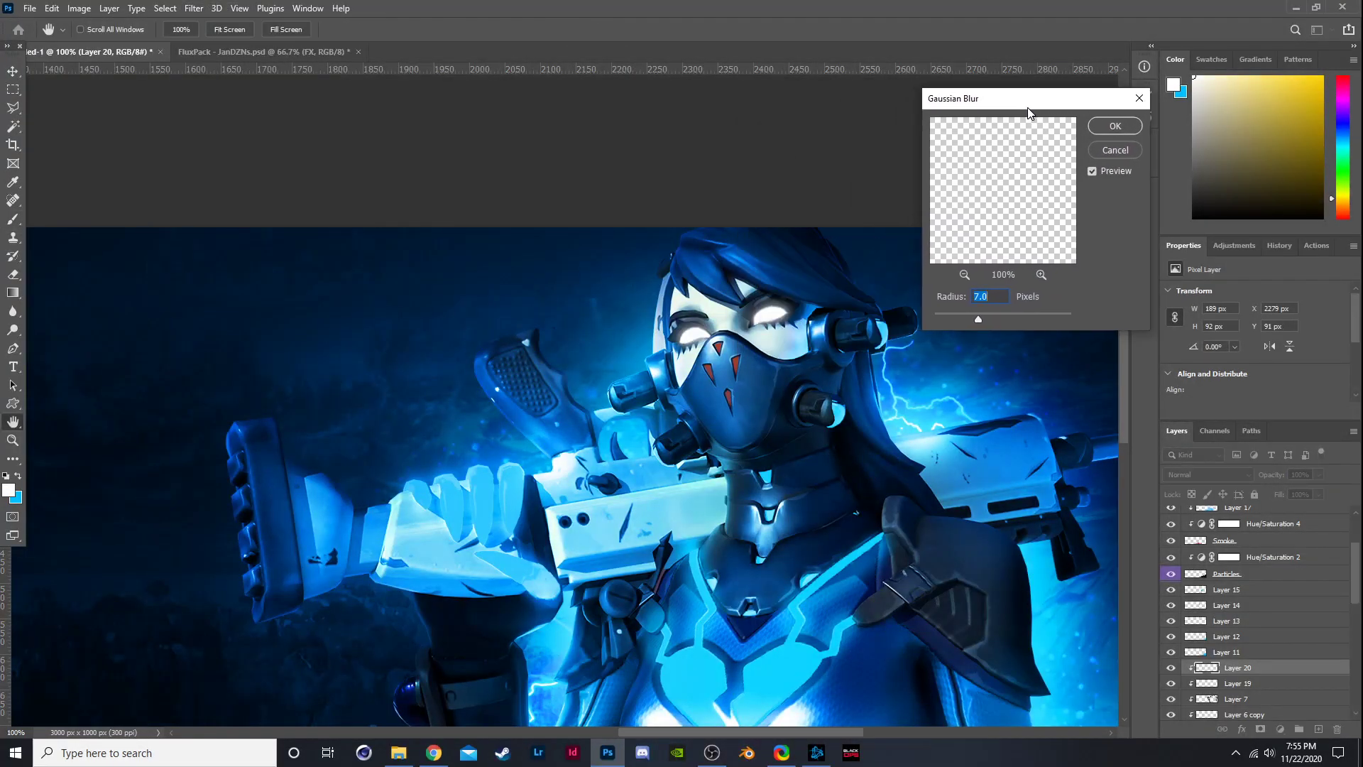
click(1116, 127)
scroll(1028, 484, down, 1)
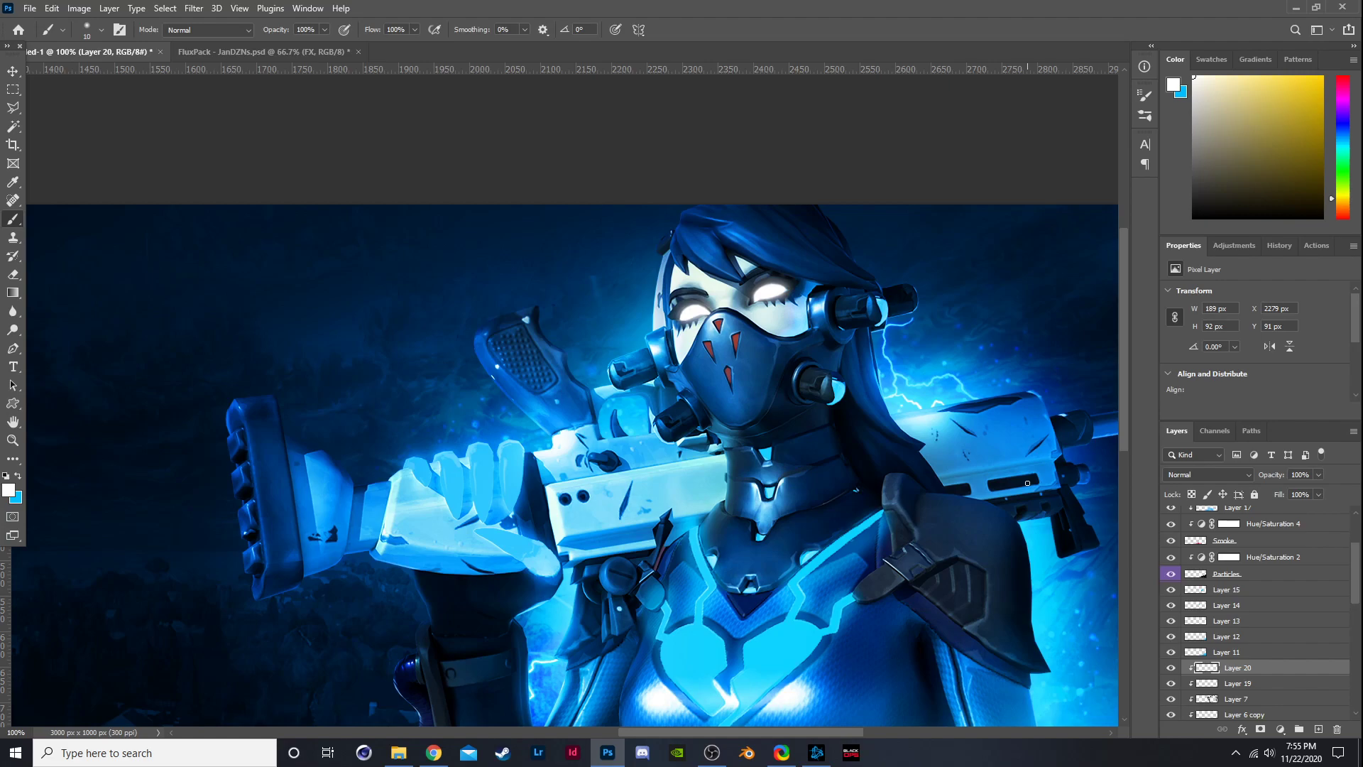
scroll(807, 257, down, 2)
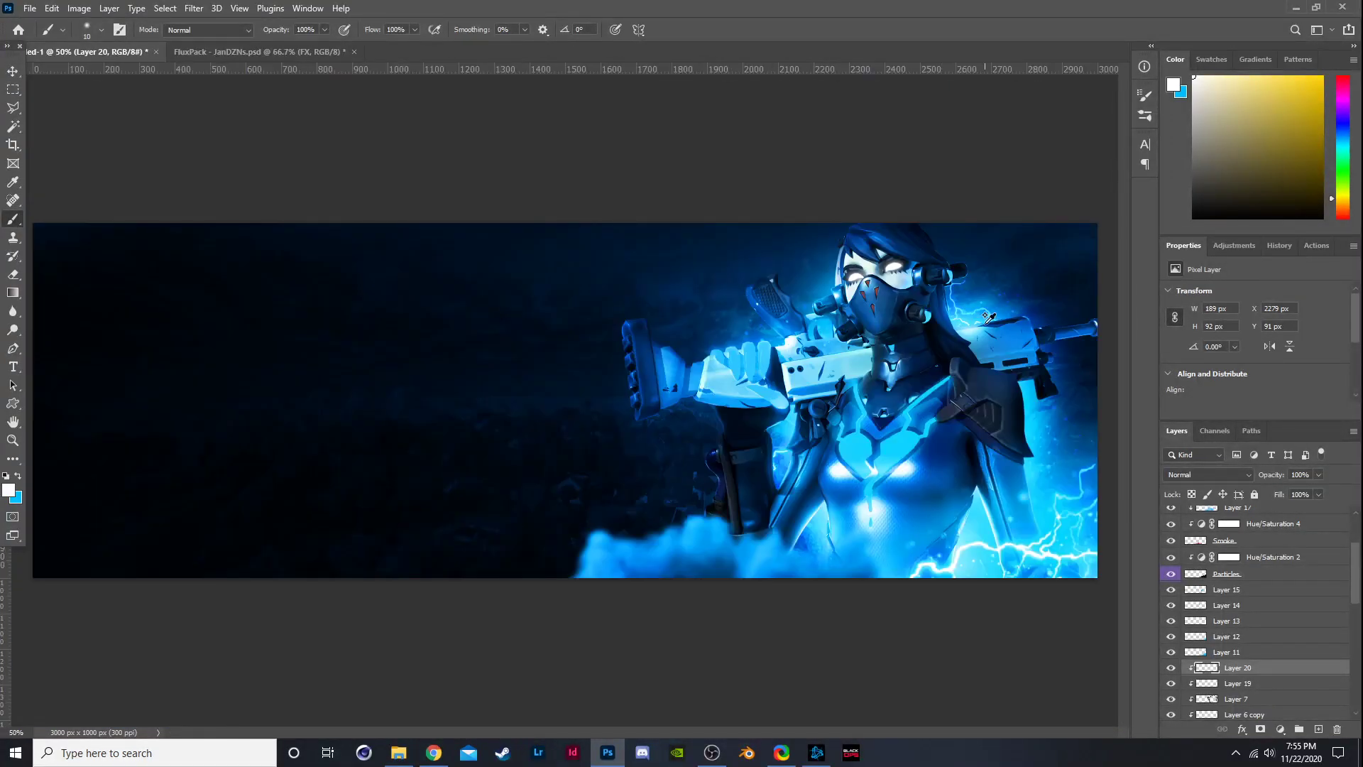
scroll(807, 257, up, 1)
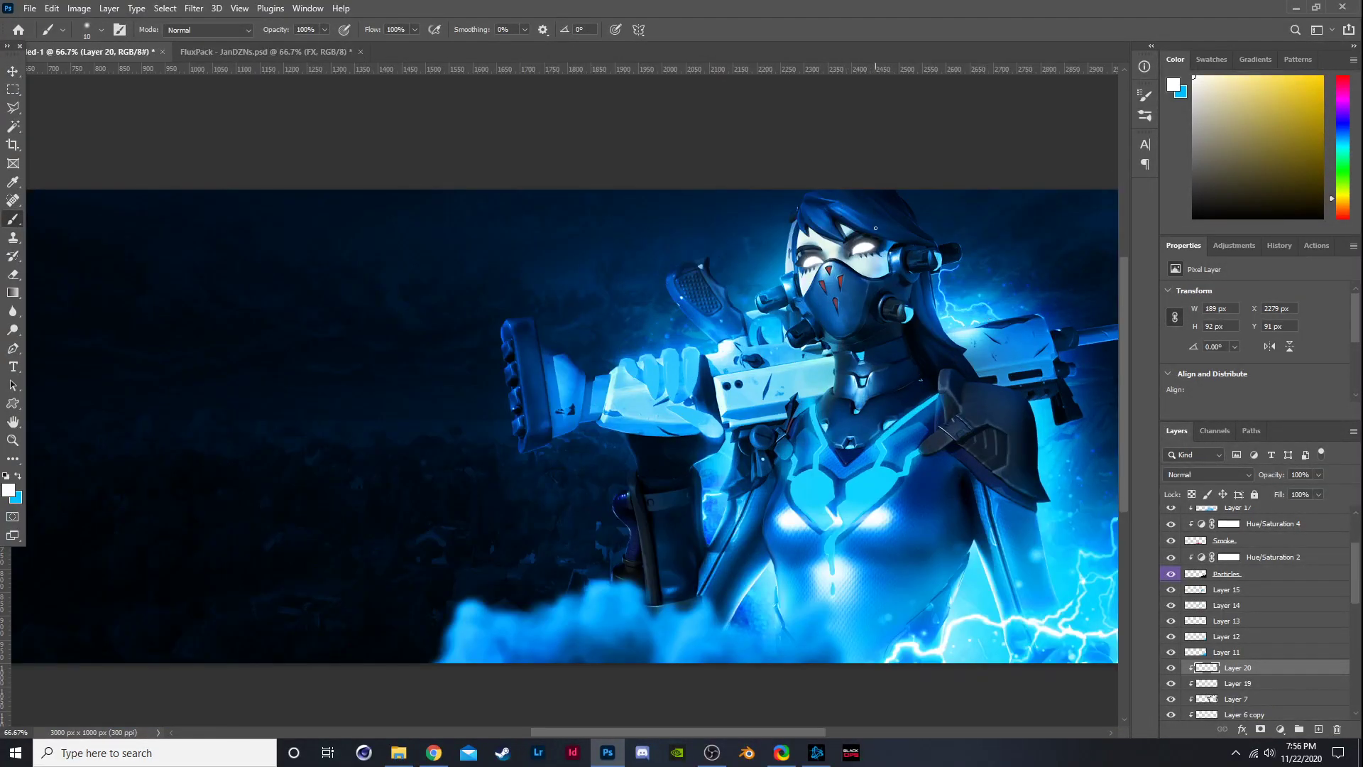
In the FluxPack file, hide the lightning effect and reveal the Smokes group's layers.
click(302, 52)
click(1171, 710)
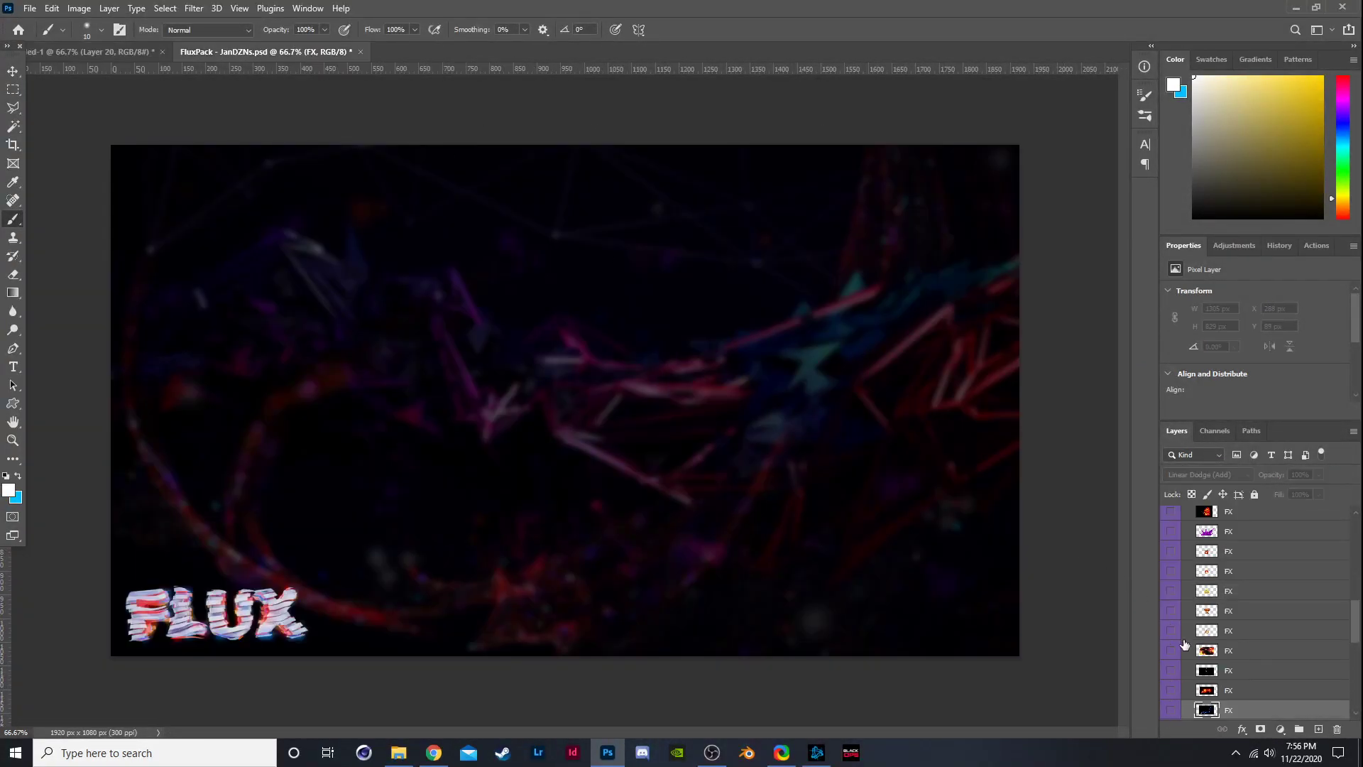
scroll(1187, 638, up, 5)
scroll(1188, 639, up, 3)
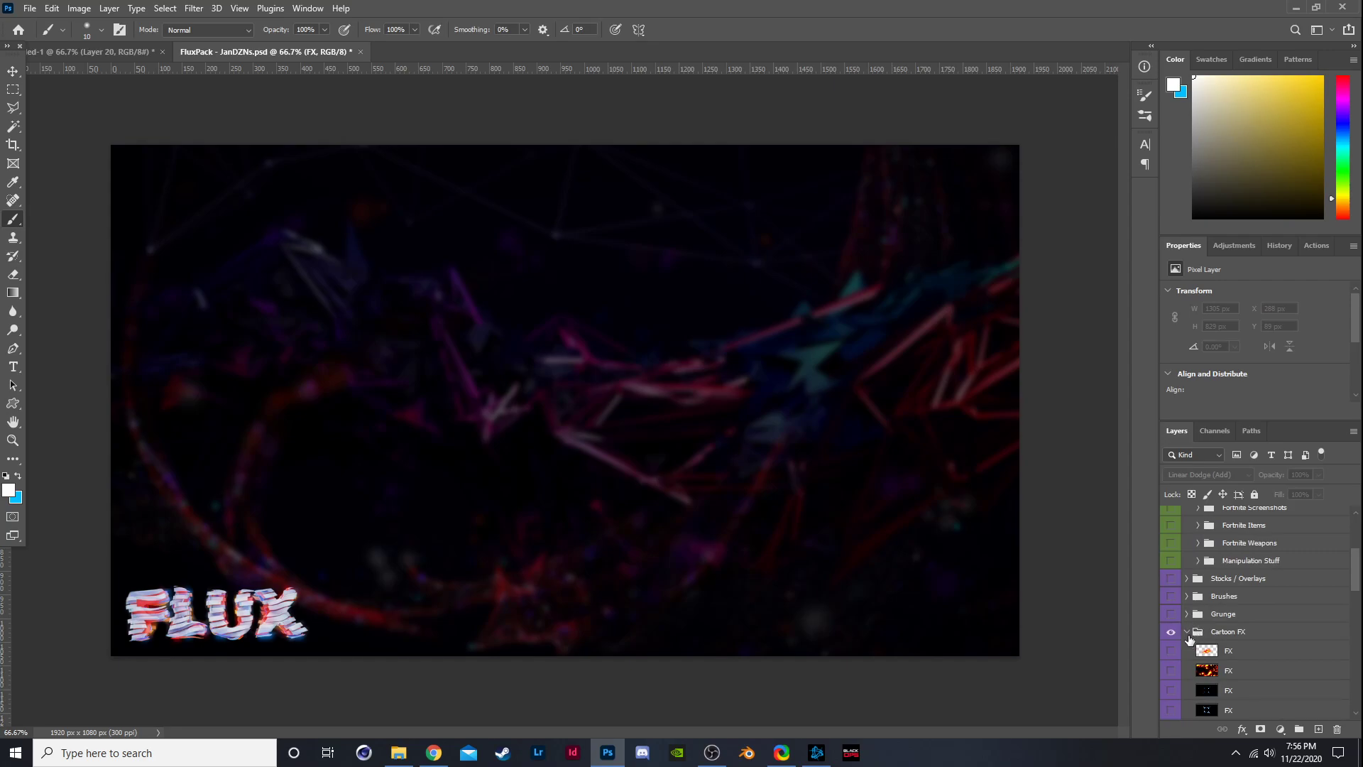
click(1198, 634)
scroll(1198, 634, down, 5)
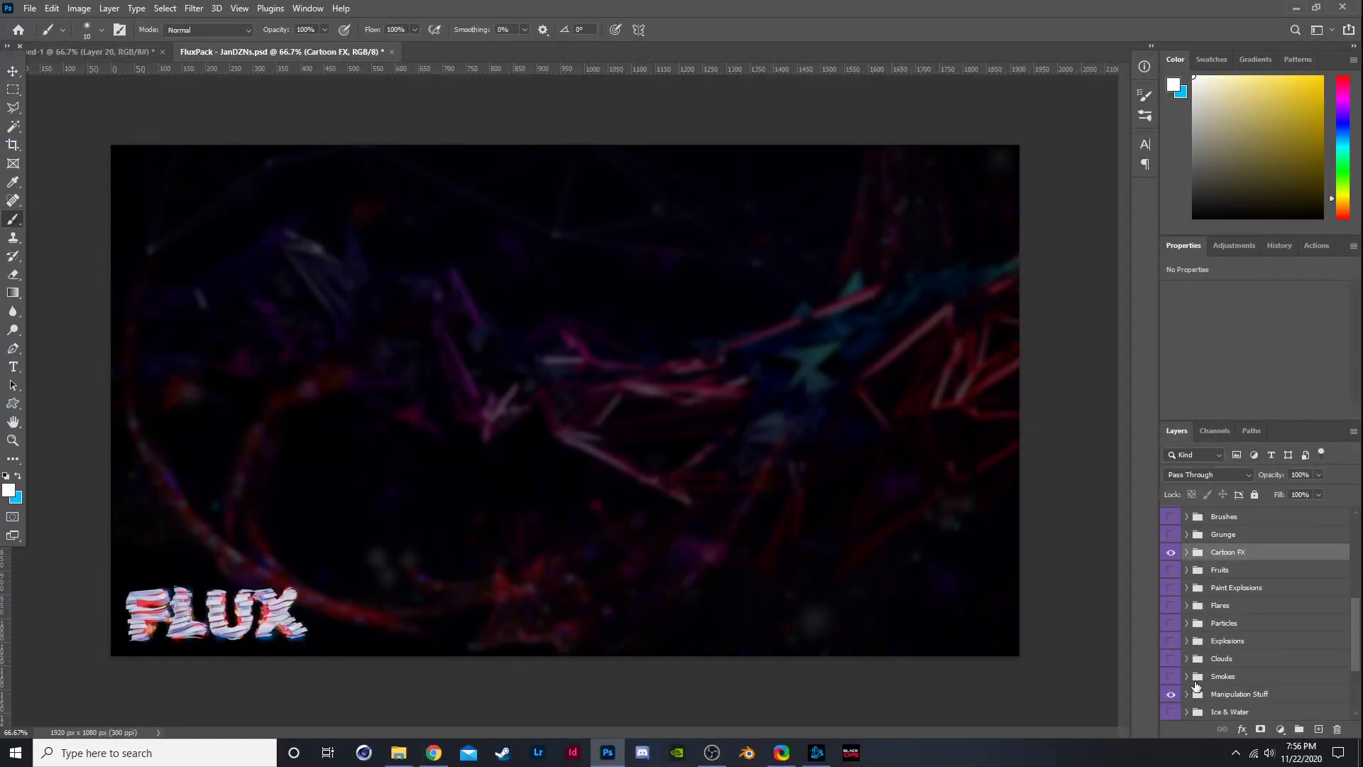
click(1172, 676)
click(1186, 676)
scroll(1191, 674, down, 3)
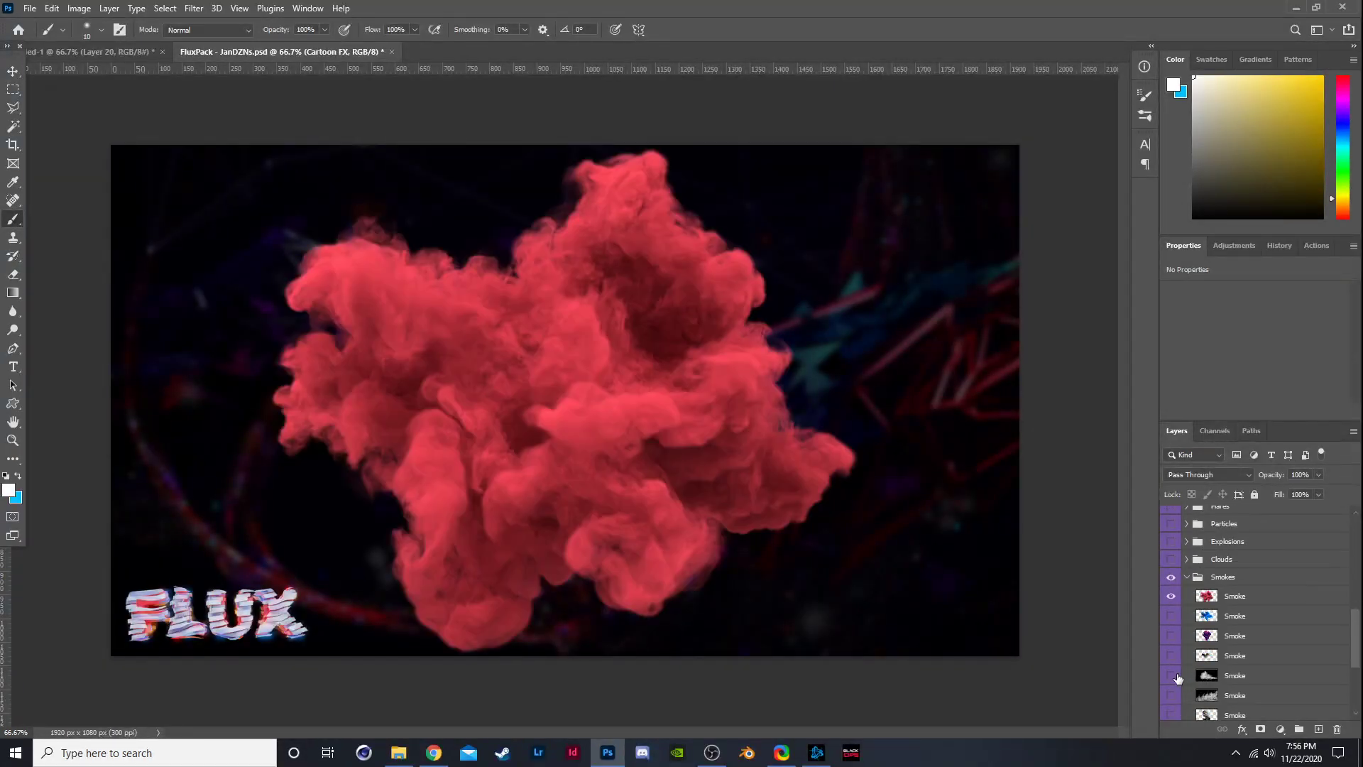
Preview the Clouds group's top Cloud layer, then hide and collapse it.
click(1170, 597)
click(1187, 576)
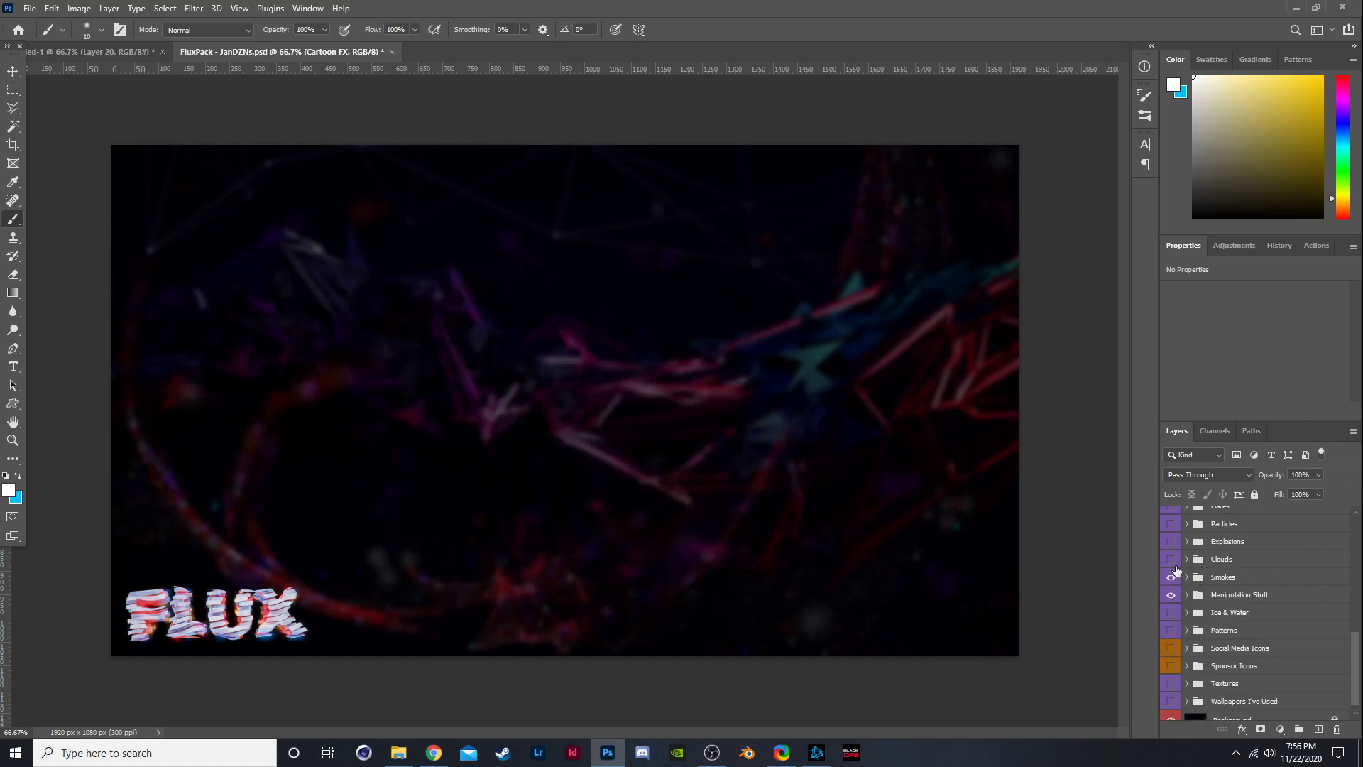
click(1170, 559)
click(1199, 560)
click(1186, 559)
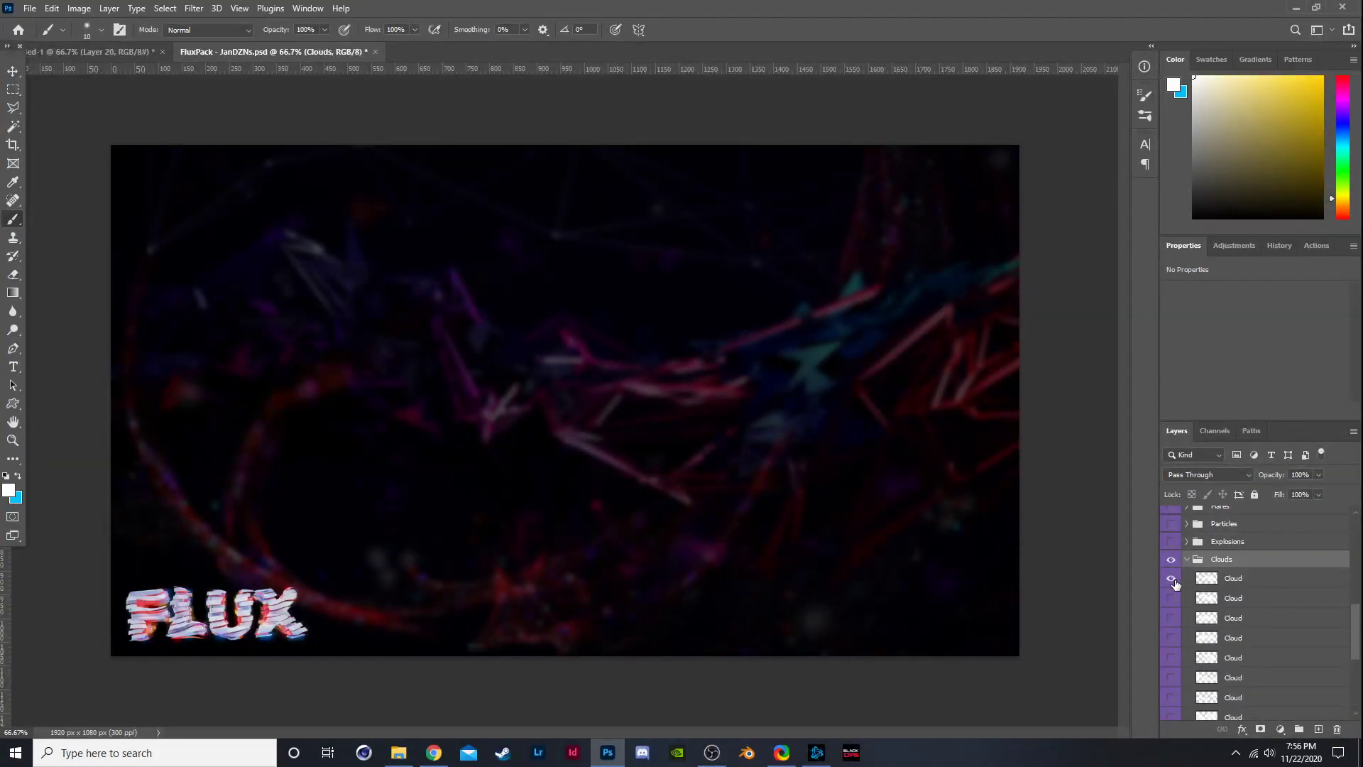
click(1172, 578)
click(1172, 581)
click(1186, 560)
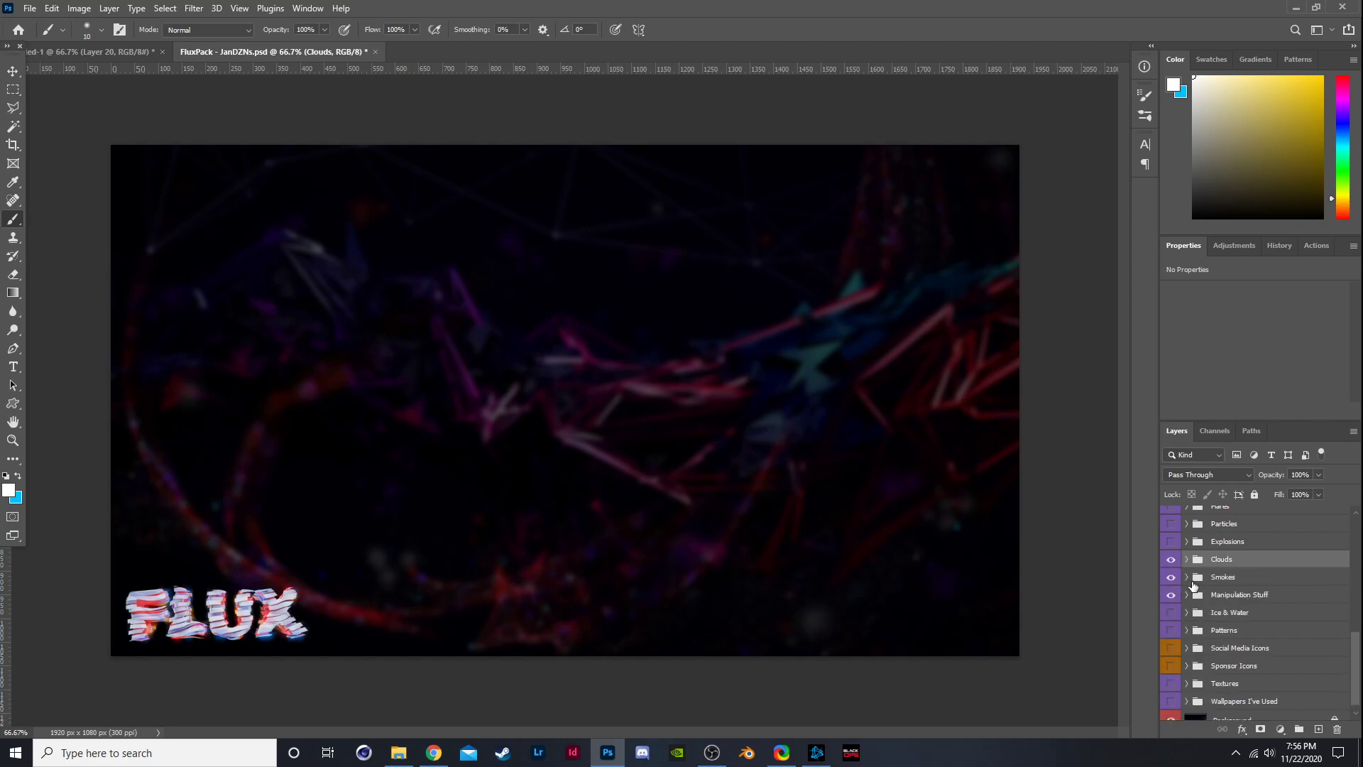
Show the grey smoke layer and drag it into the banner document.
click(1187, 577)
click(1171, 596)
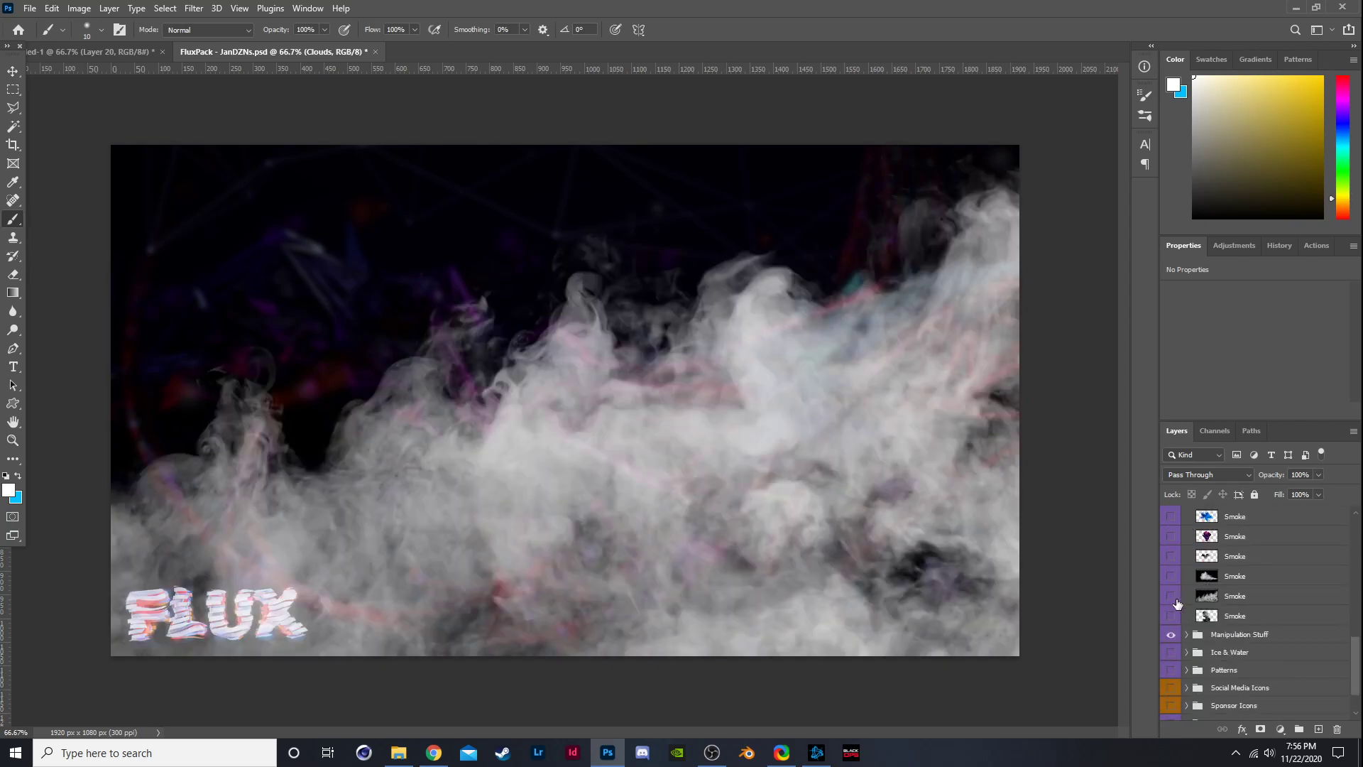
click(1170, 597)
click(1172, 596)
drag(1242, 596, 856, 564)
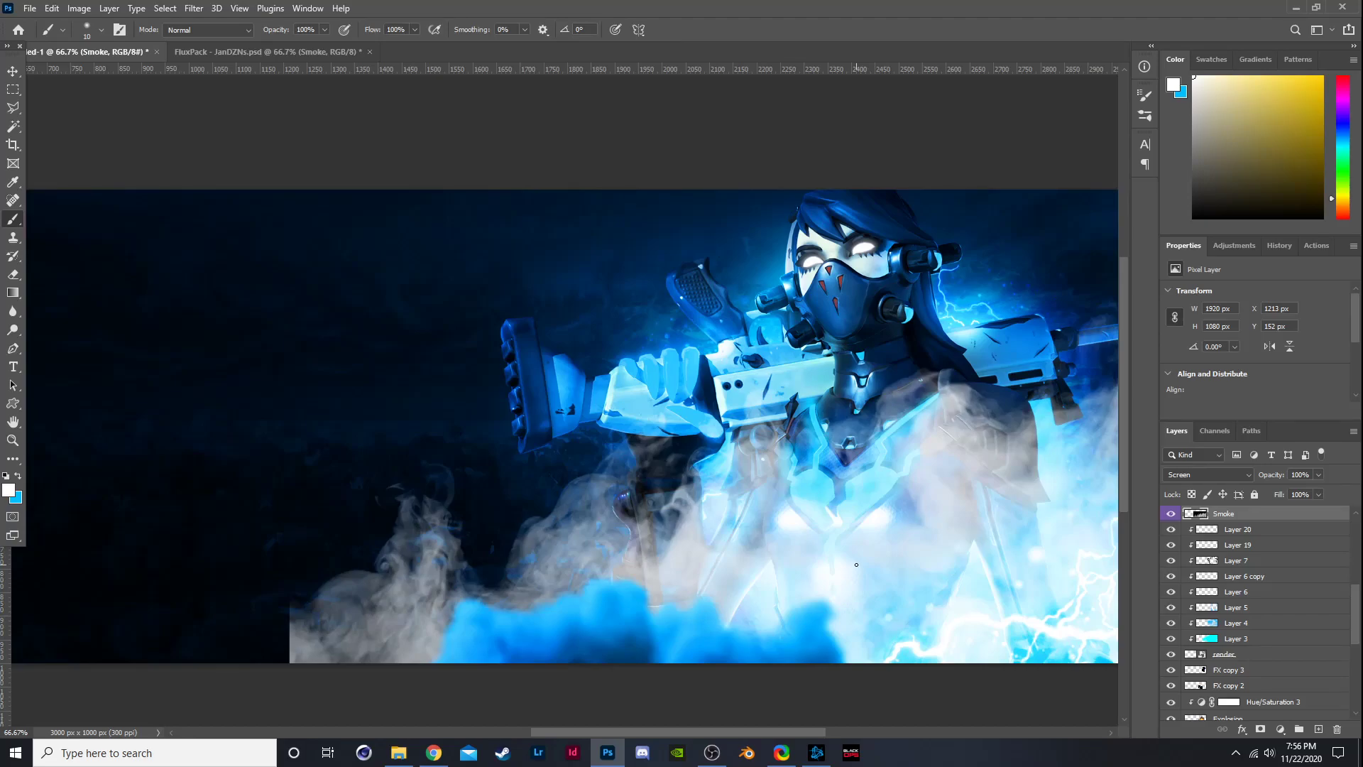
Drag the Smoke layer down the Layers panel until it sits below Layer 16.
scroll(1249, 639, down, 1)
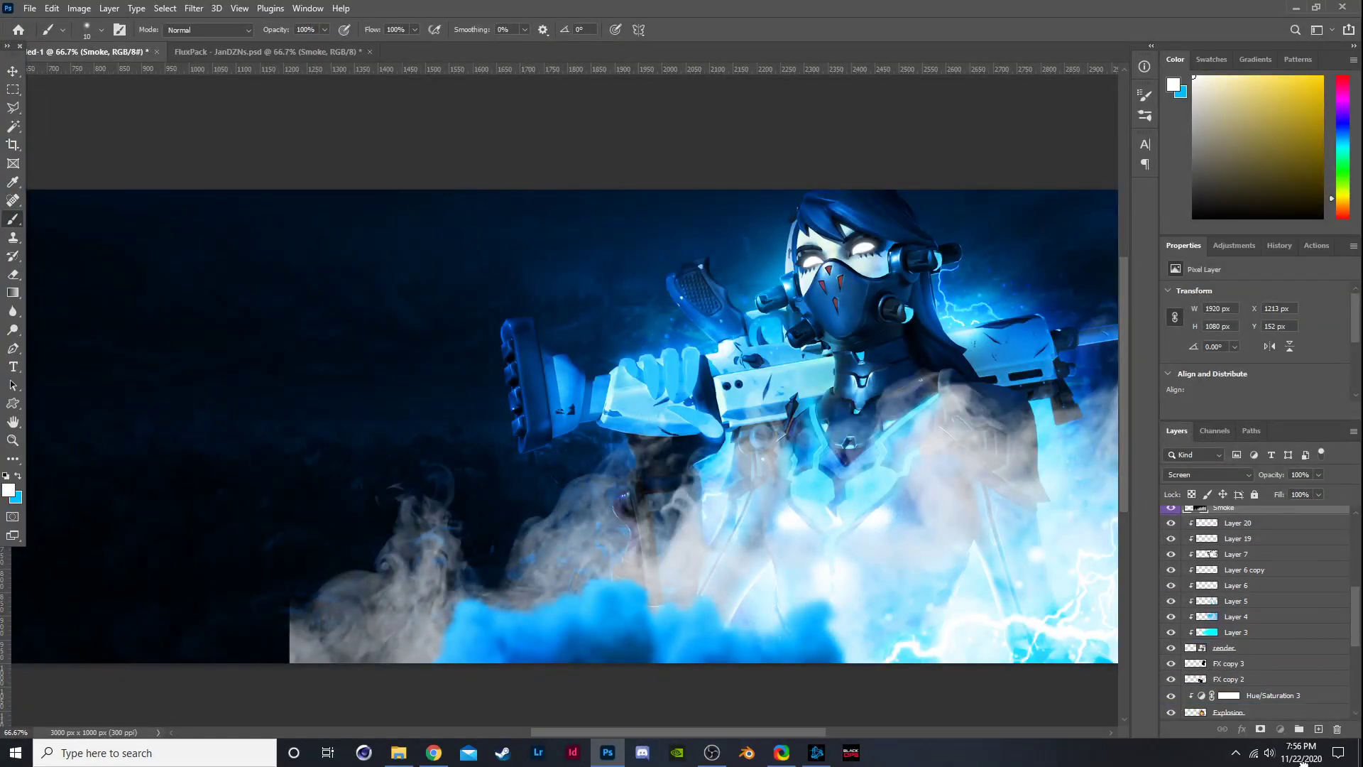
click(1249, 712)
drag(1304, 760, 1314, 572)
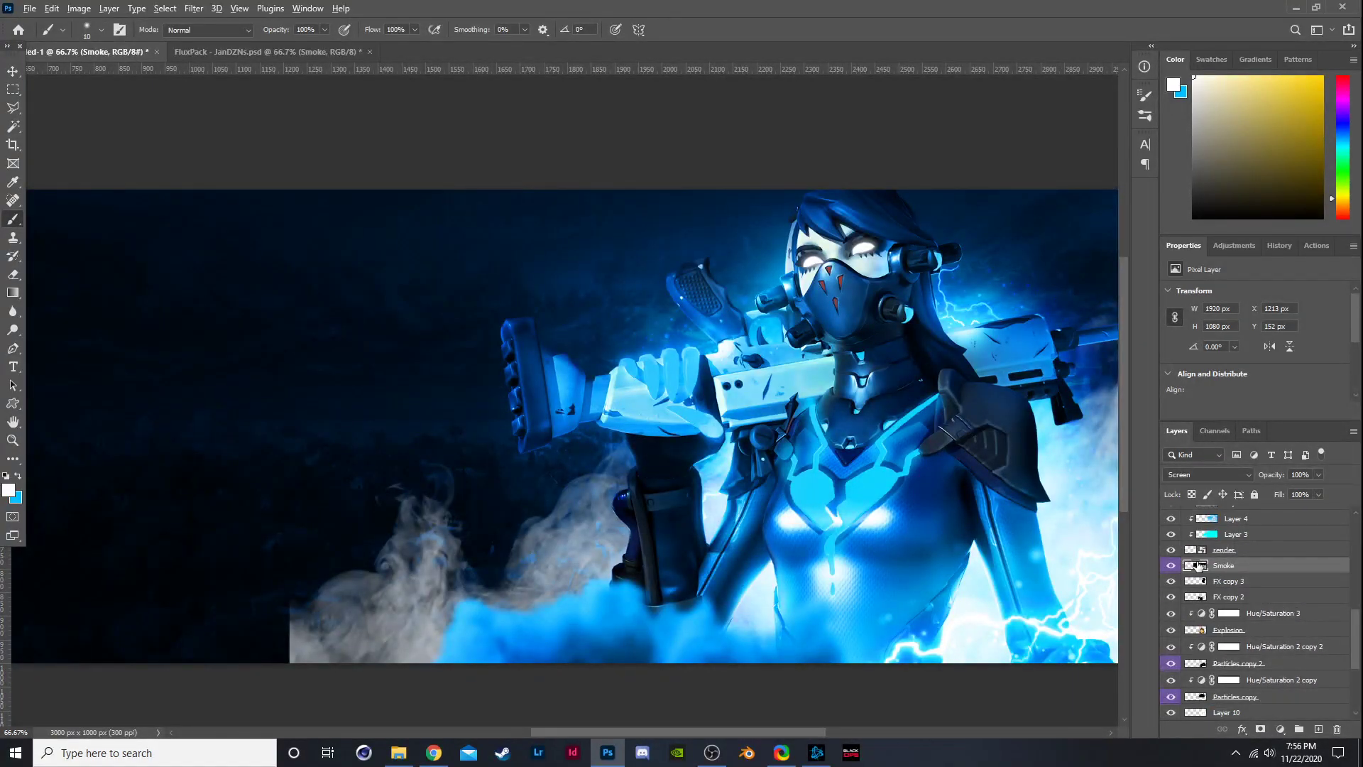
scroll(1197, 564, down, 4)
scroll(1239, 568, up, 1)
scroll(1239, 609, up, 1)
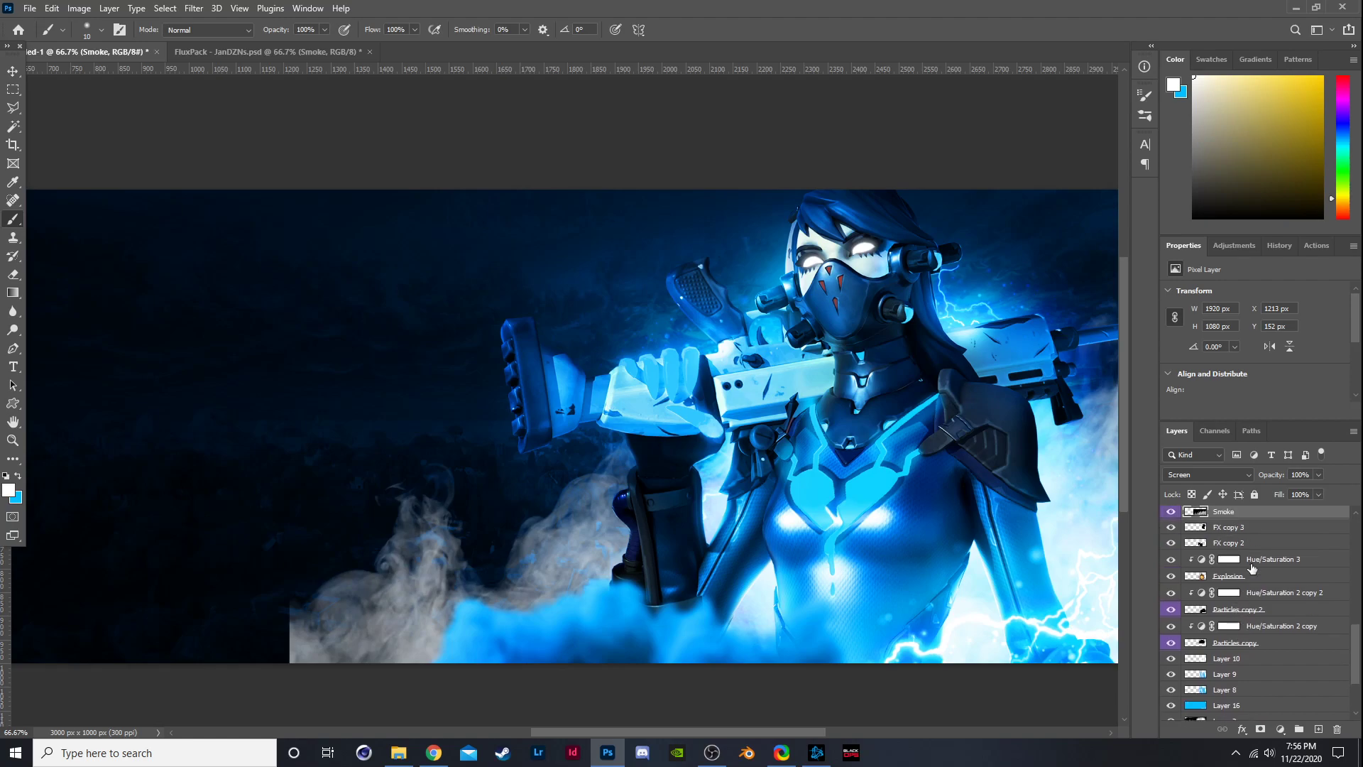
drag(1254, 523, 1274, 714)
Scale the Smoke layer to about 152%, rotate it −7.26° and move it up-left.
key(ctrl+minus)
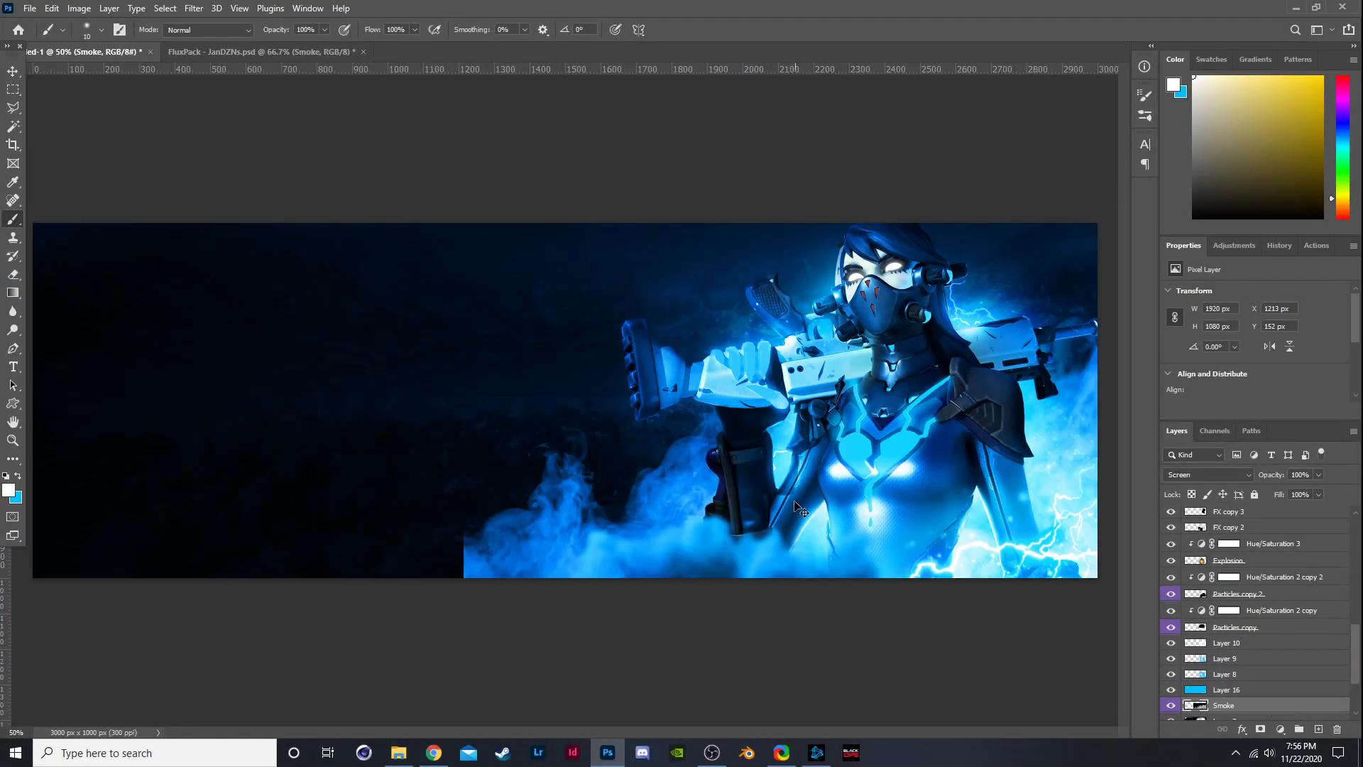
key(ctrl+t)
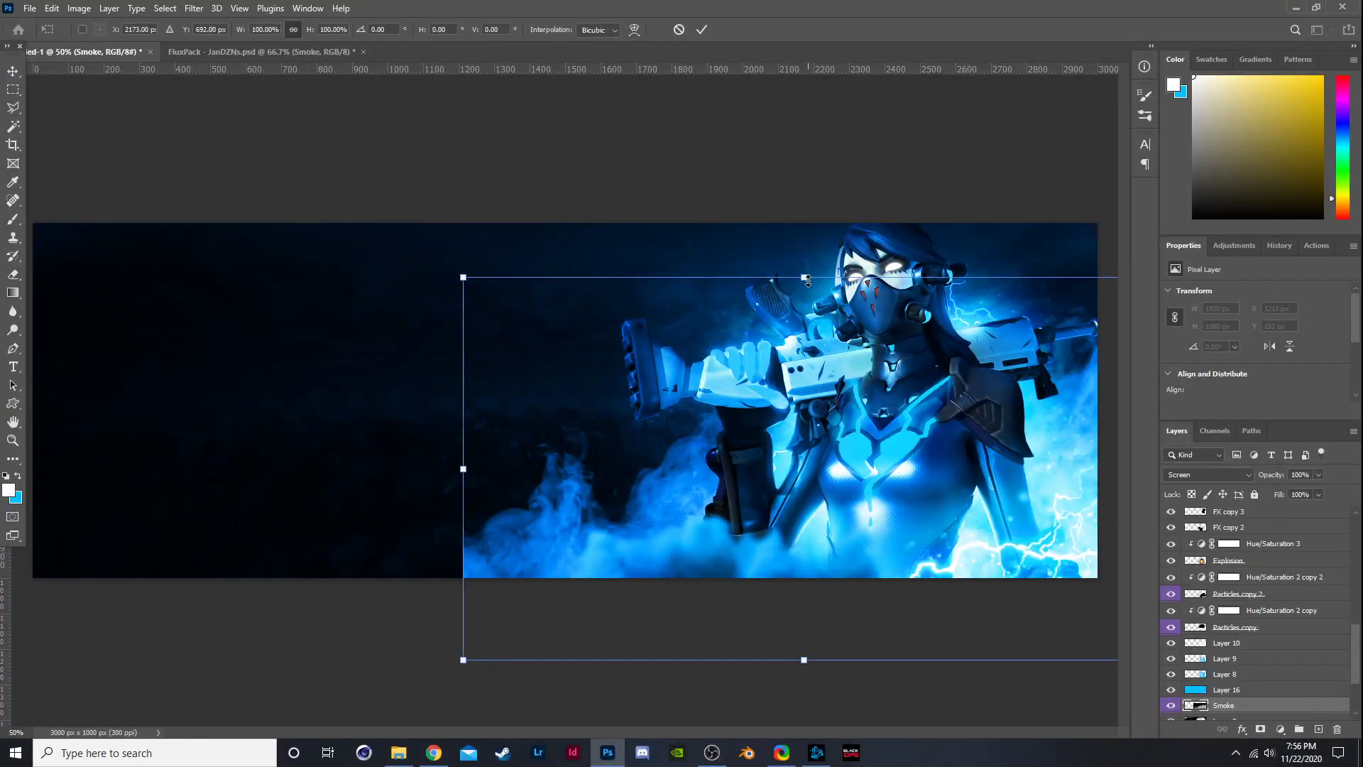
drag(660, 278, 660, 76)
drag(675, 299, 733, 383)
drag(816, 146, 788, 96)
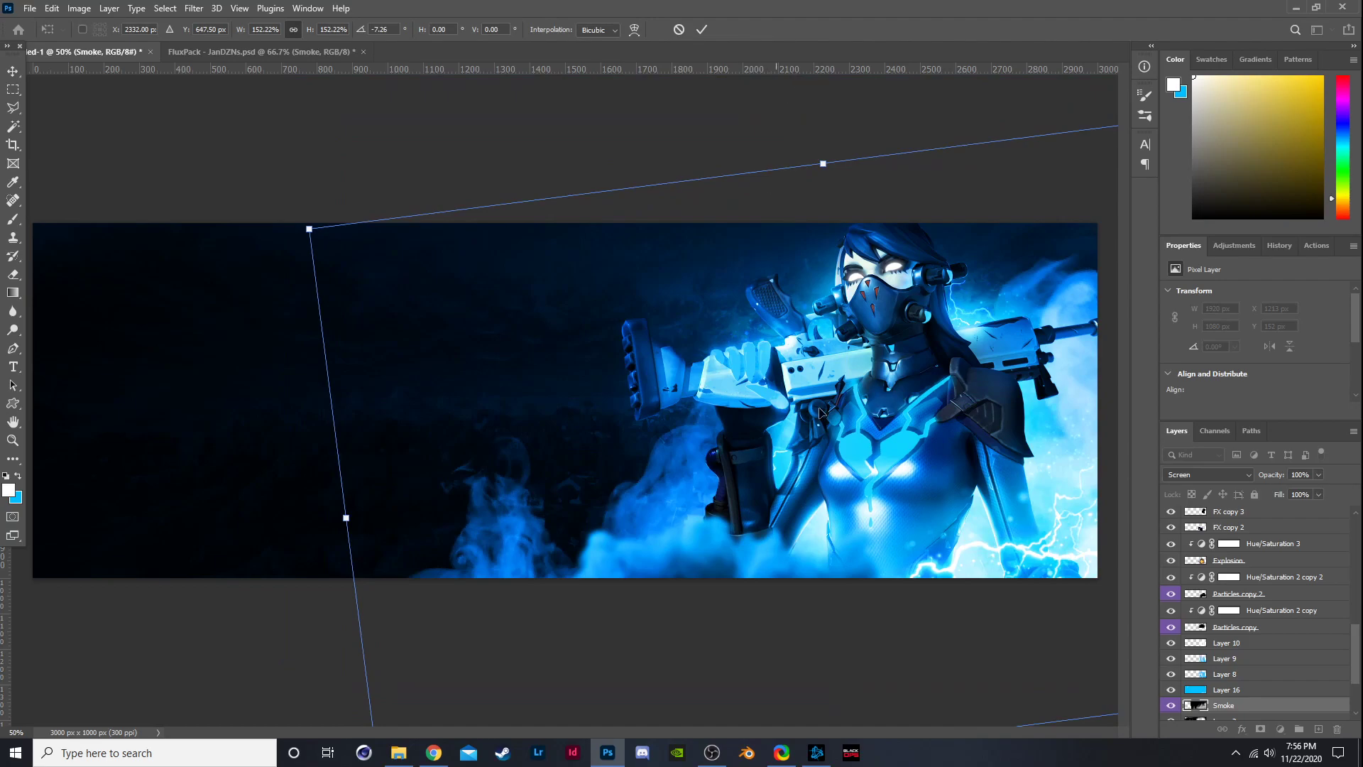
drag(823, 417, 742, 378)
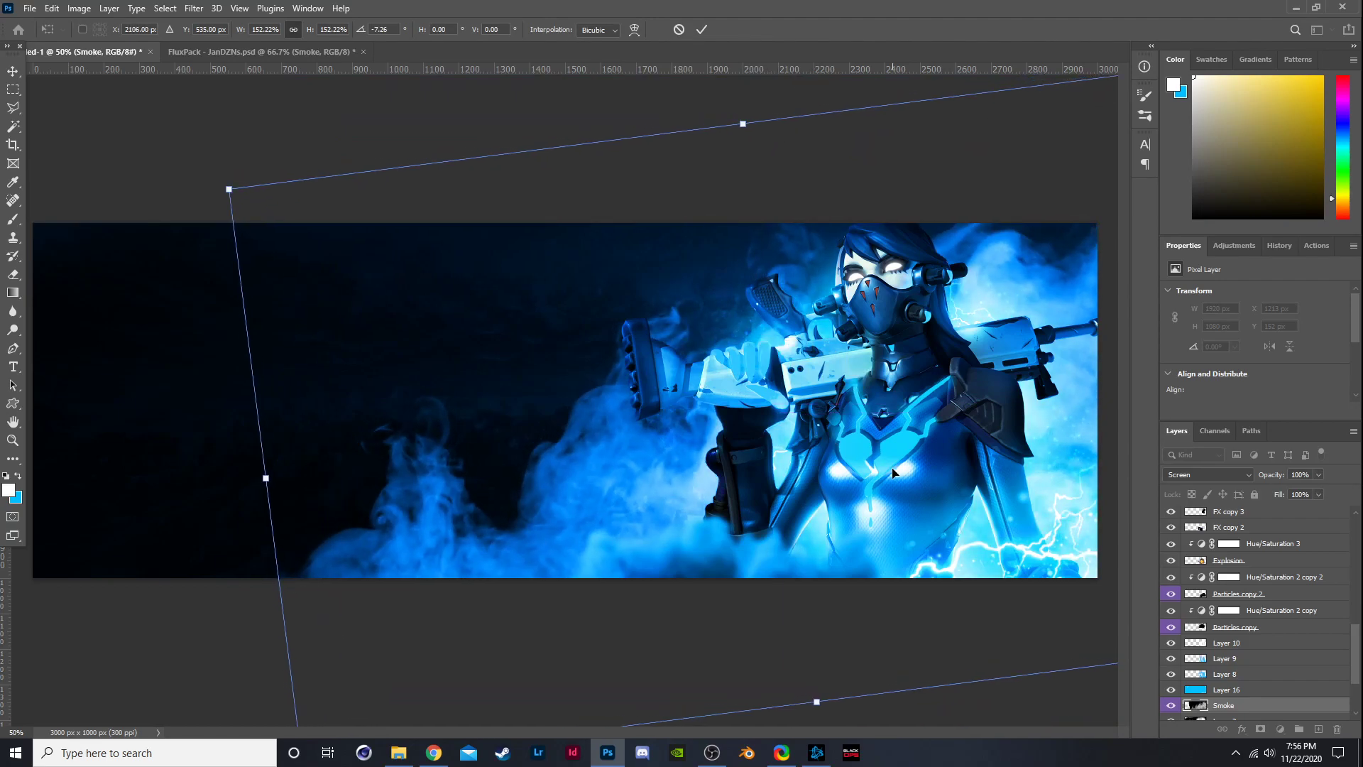
key(Return)
key(b)
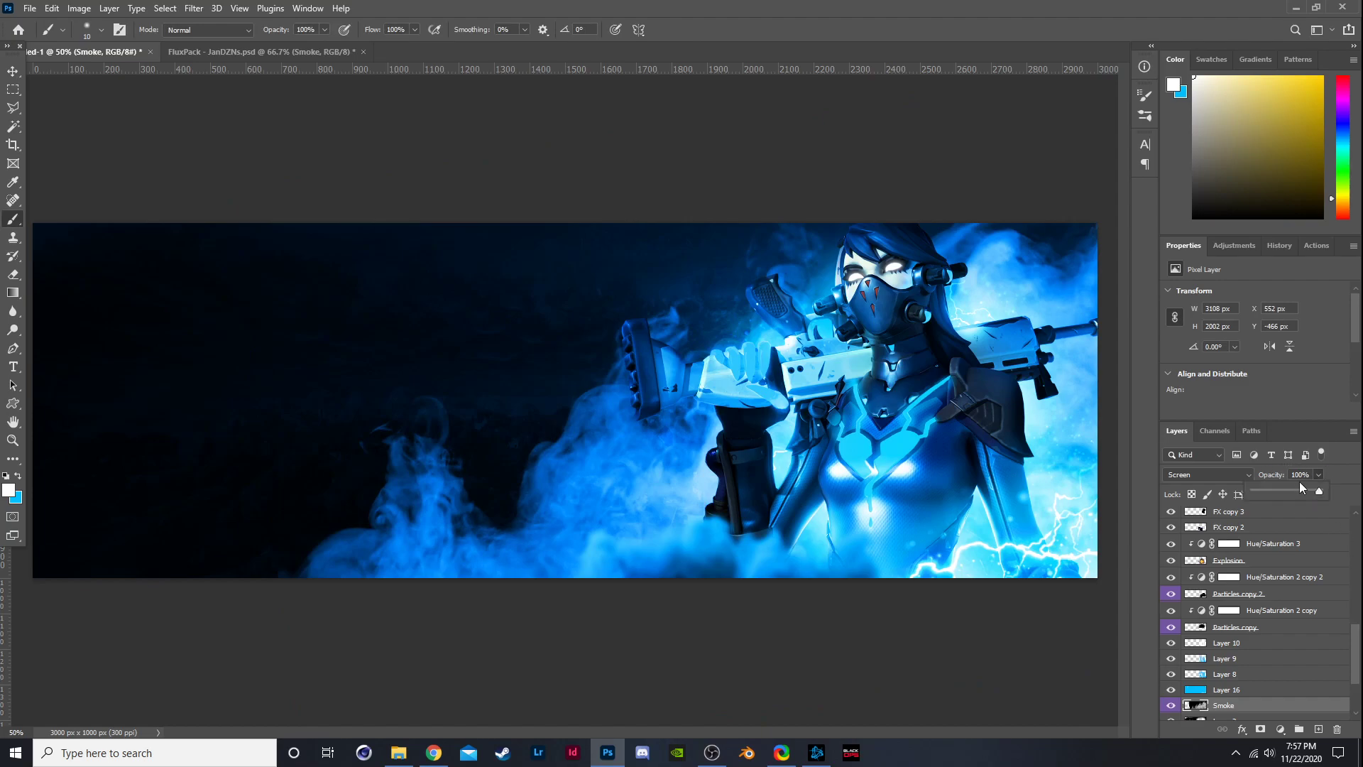
Fade the Smoke layer to 16% opacity and compare it on and off.
drag(1299, 482, 1264, 487)
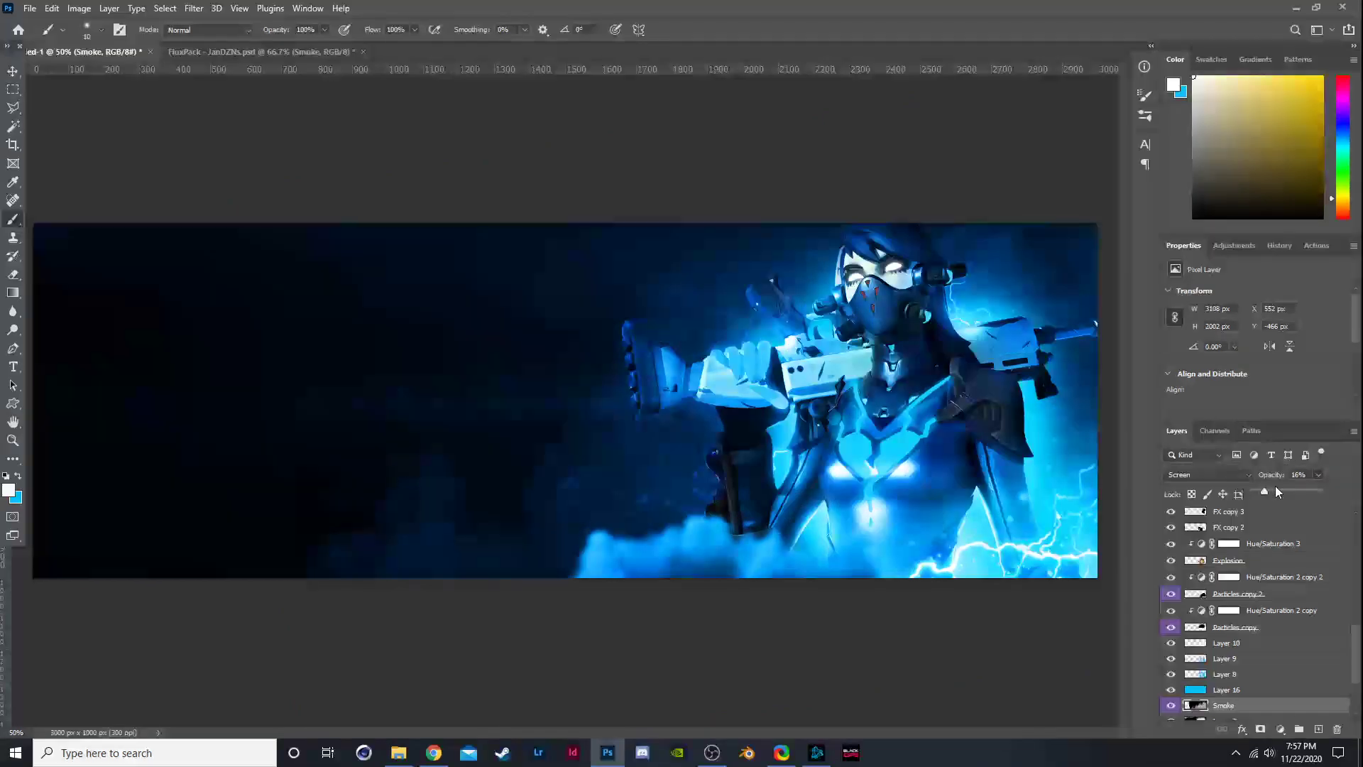
click(1172, 705)
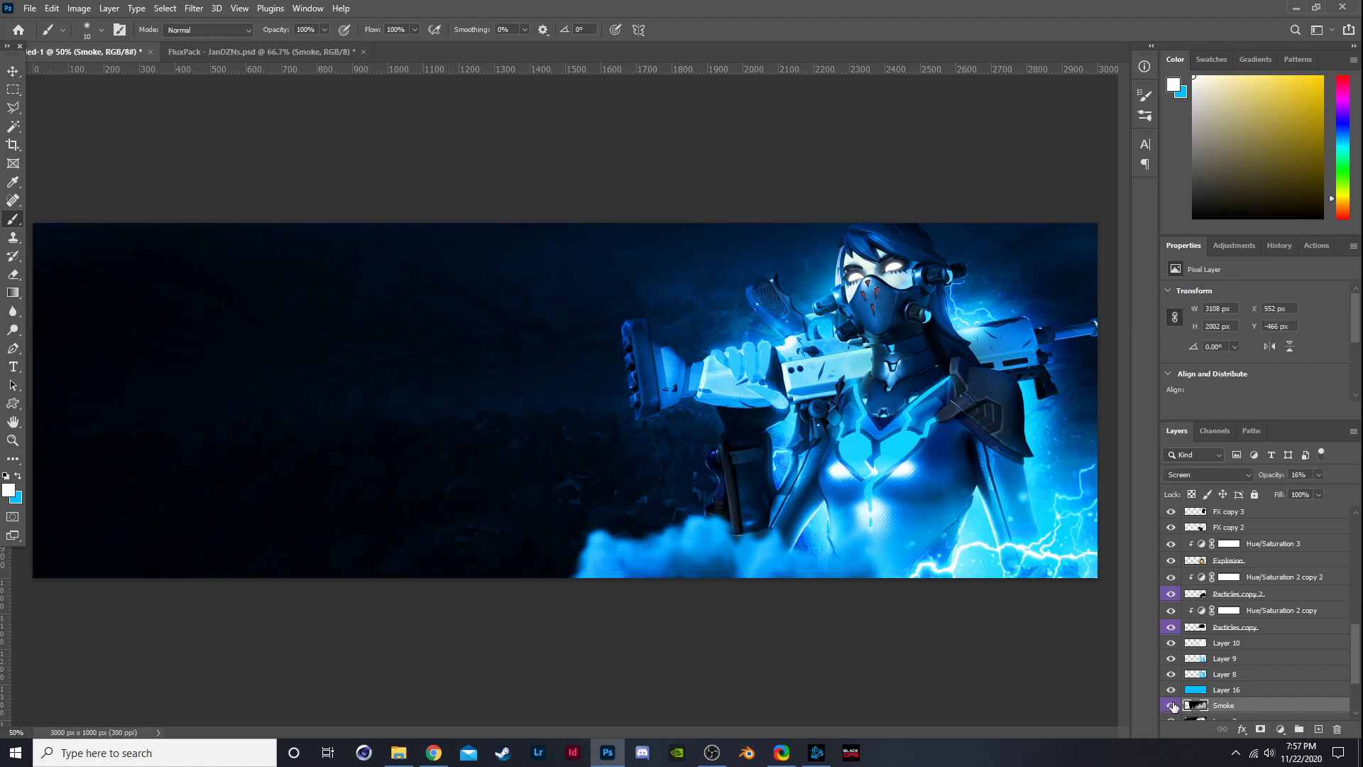
click(1172, 705)
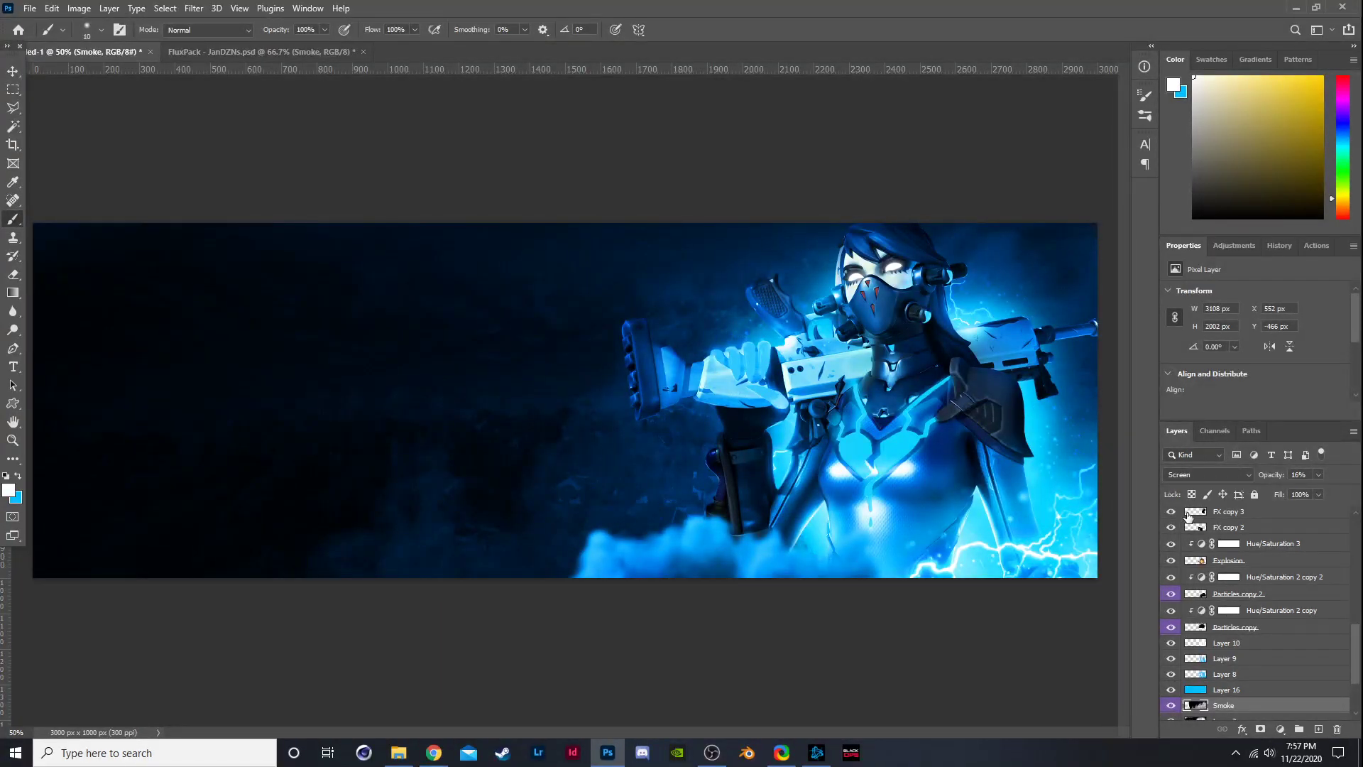
Try Color Dodge and Hard Light on the smoke, settling on Lighten blend mode.
click(1210, 474)
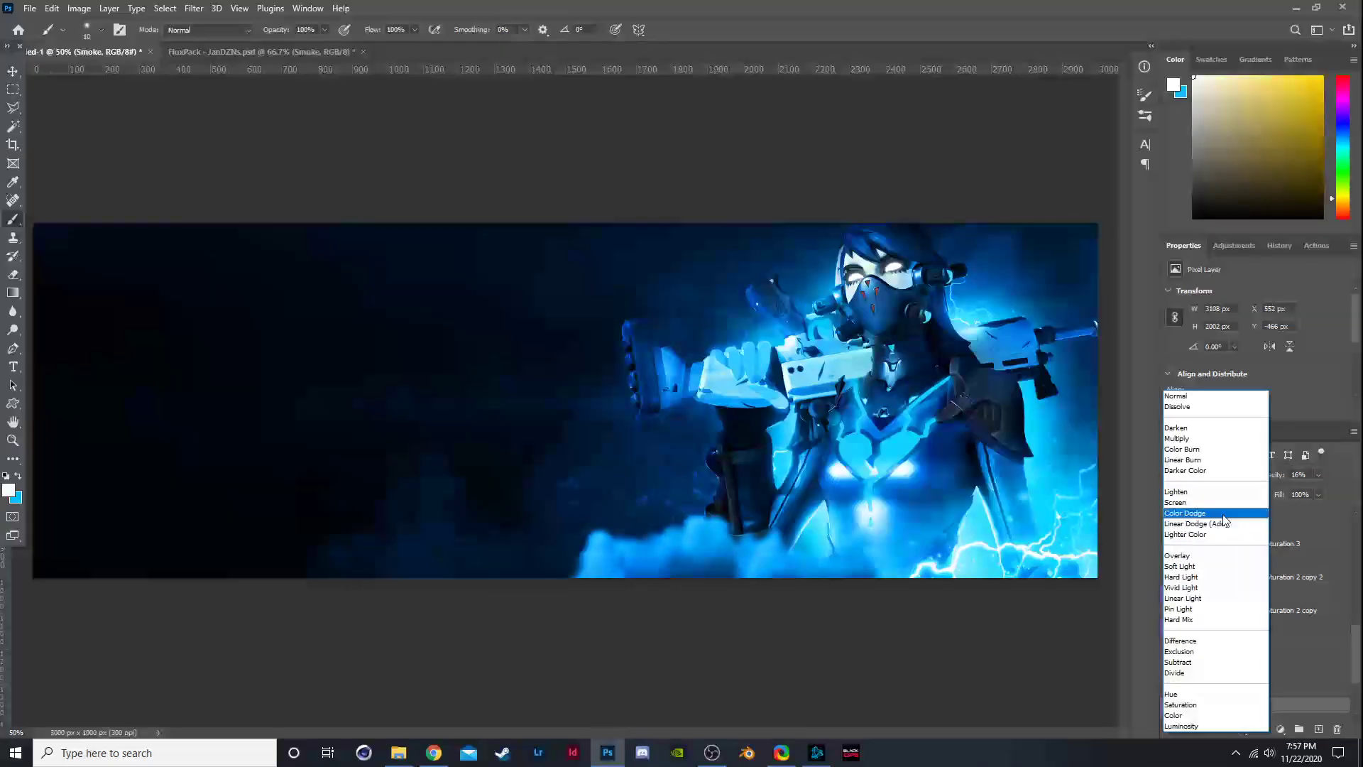
click(1224, 514)
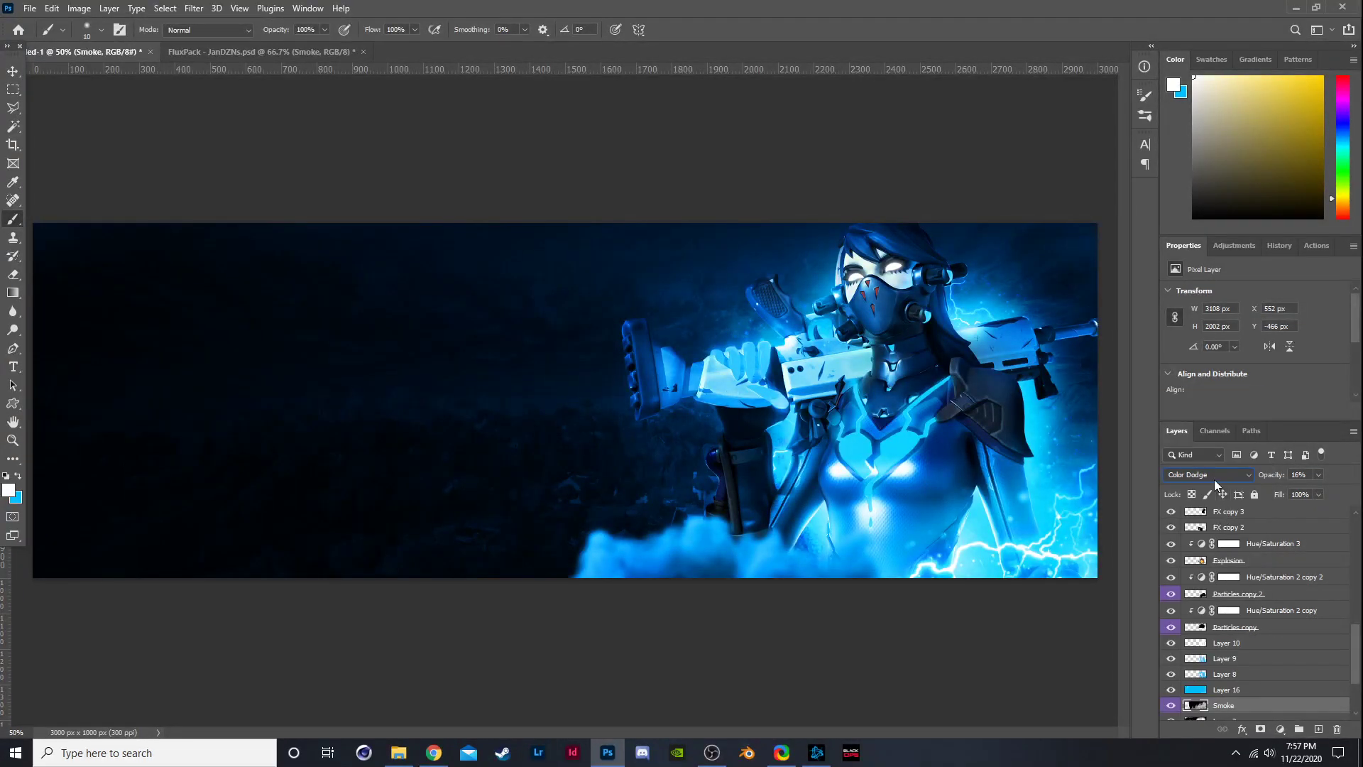
click(1214, 479)
click(1216, 495)
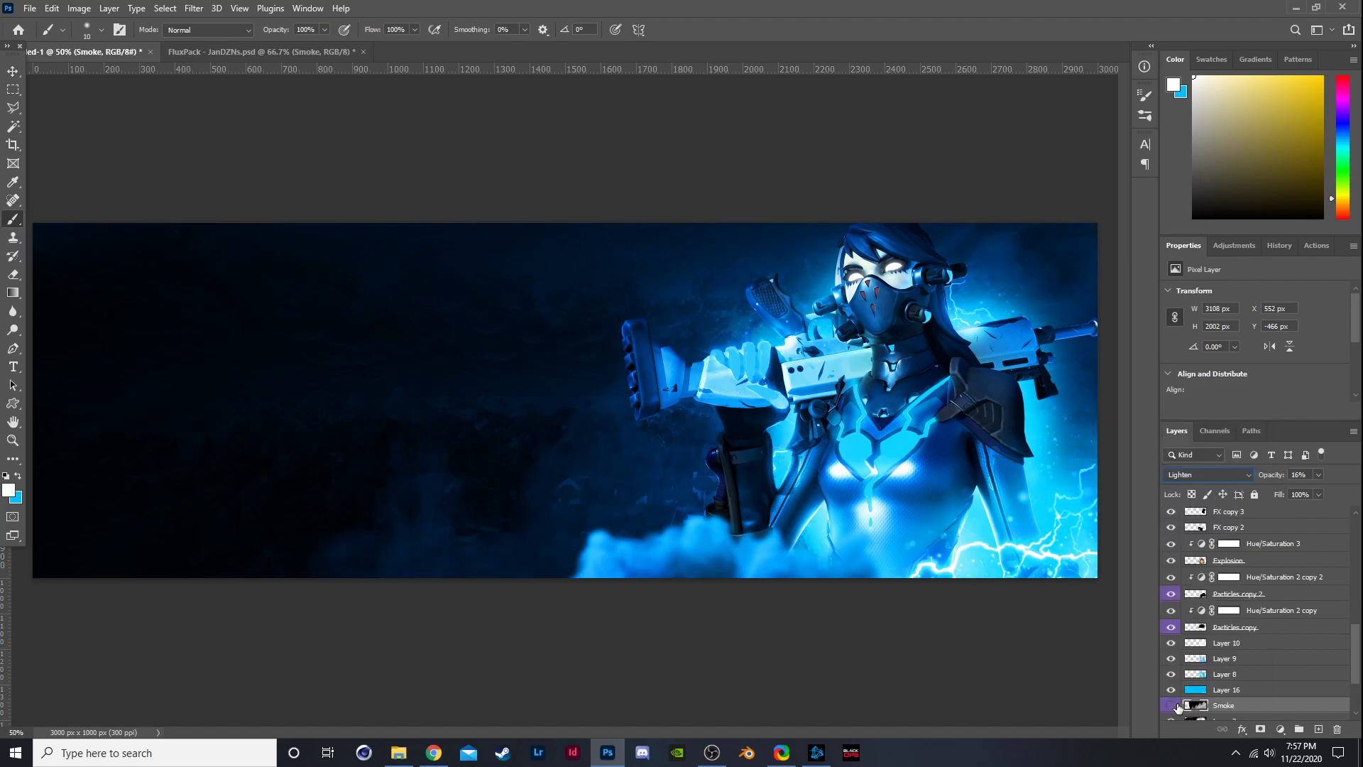
click(1175, 705)
click(1175, 705)
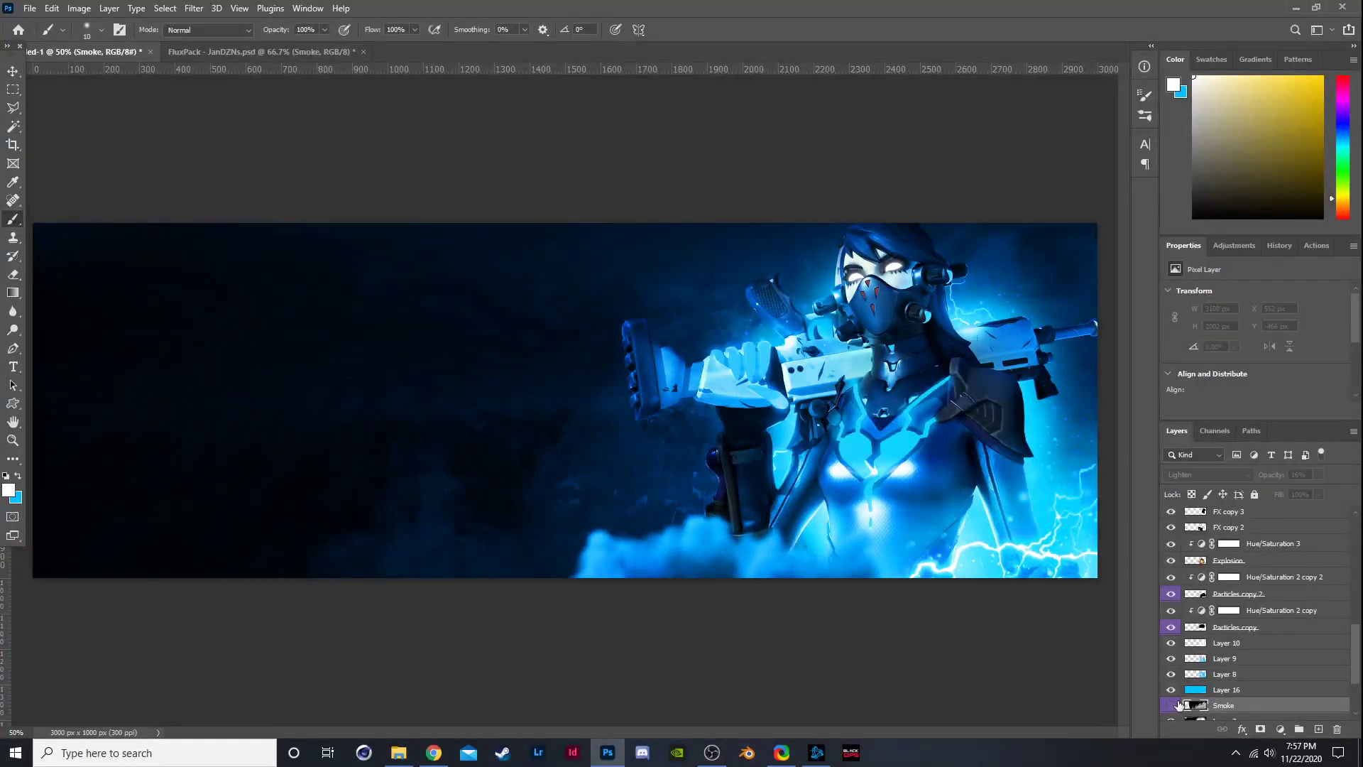
click(1177, 705)
click(1176, 705)
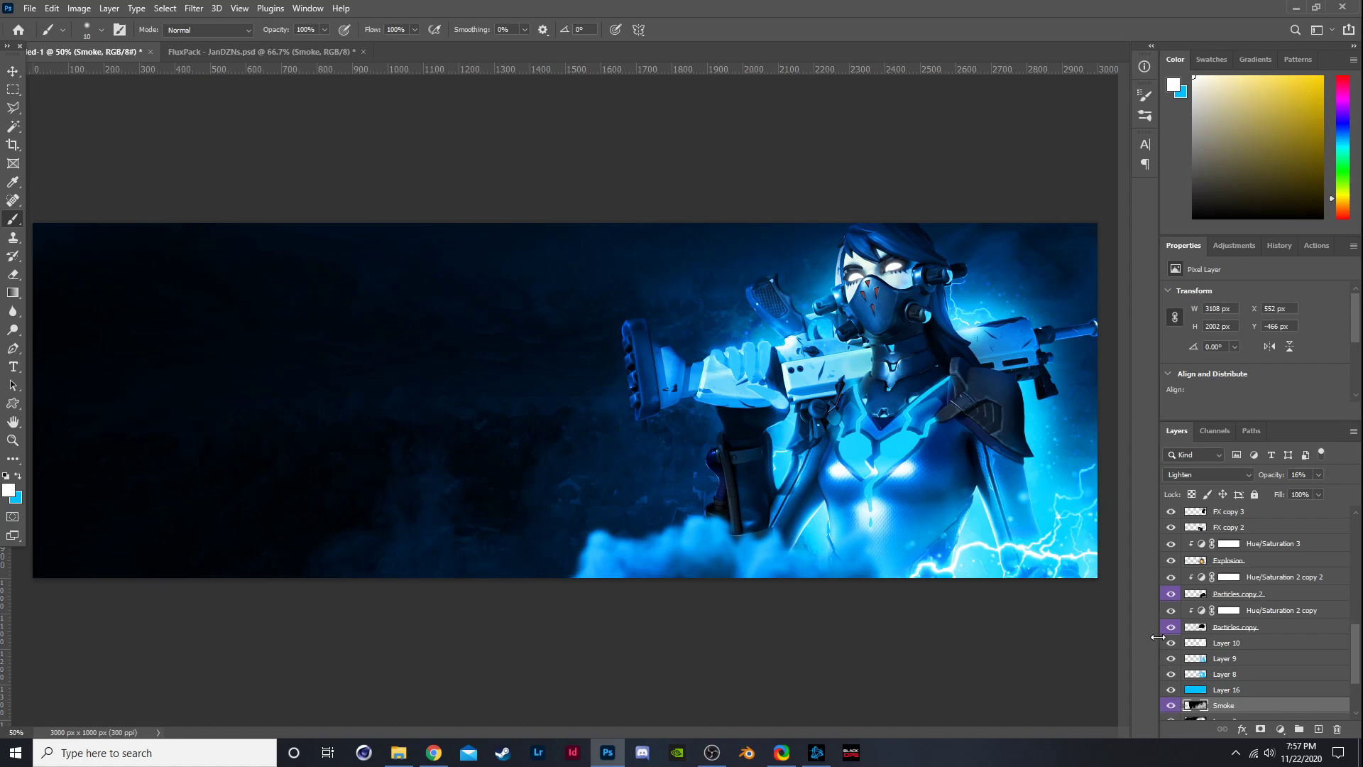
click(1202, 473)
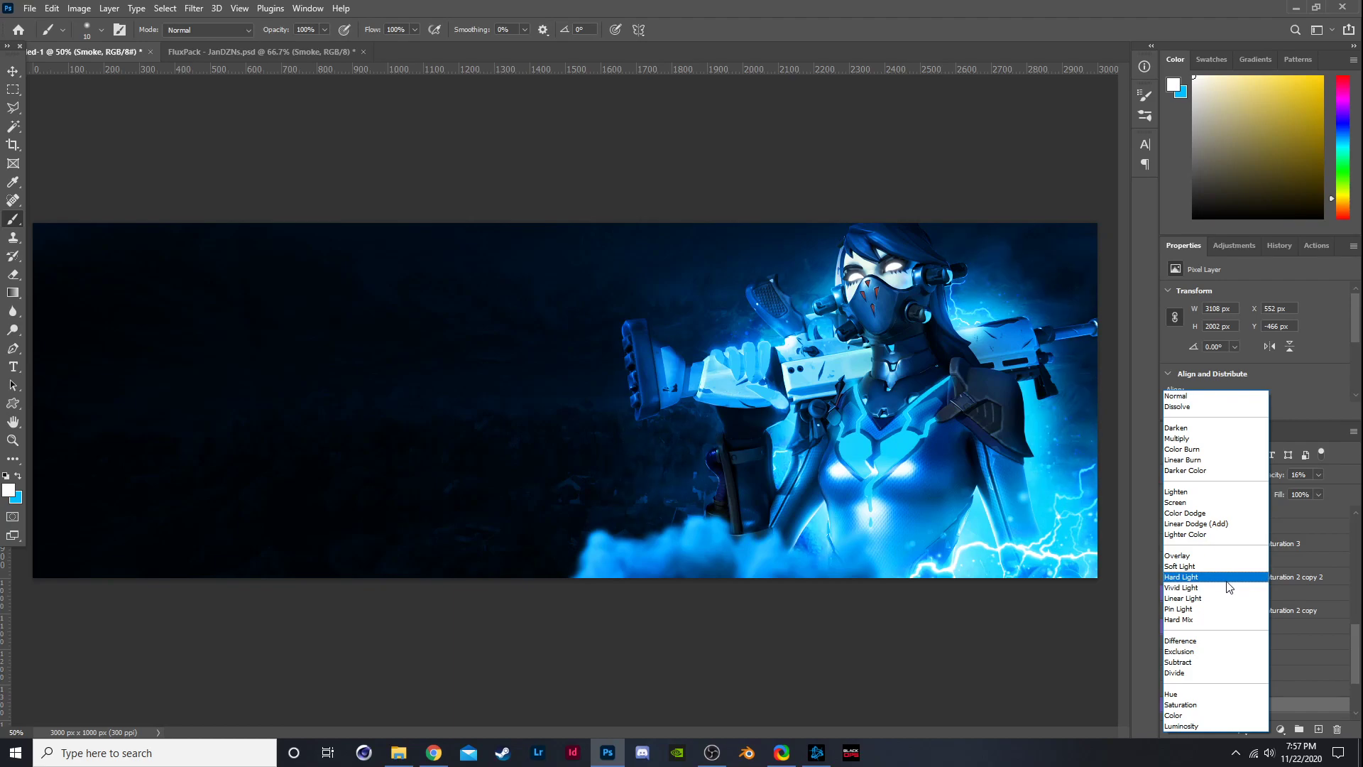
click(1228, 579)
click(1215, 474)
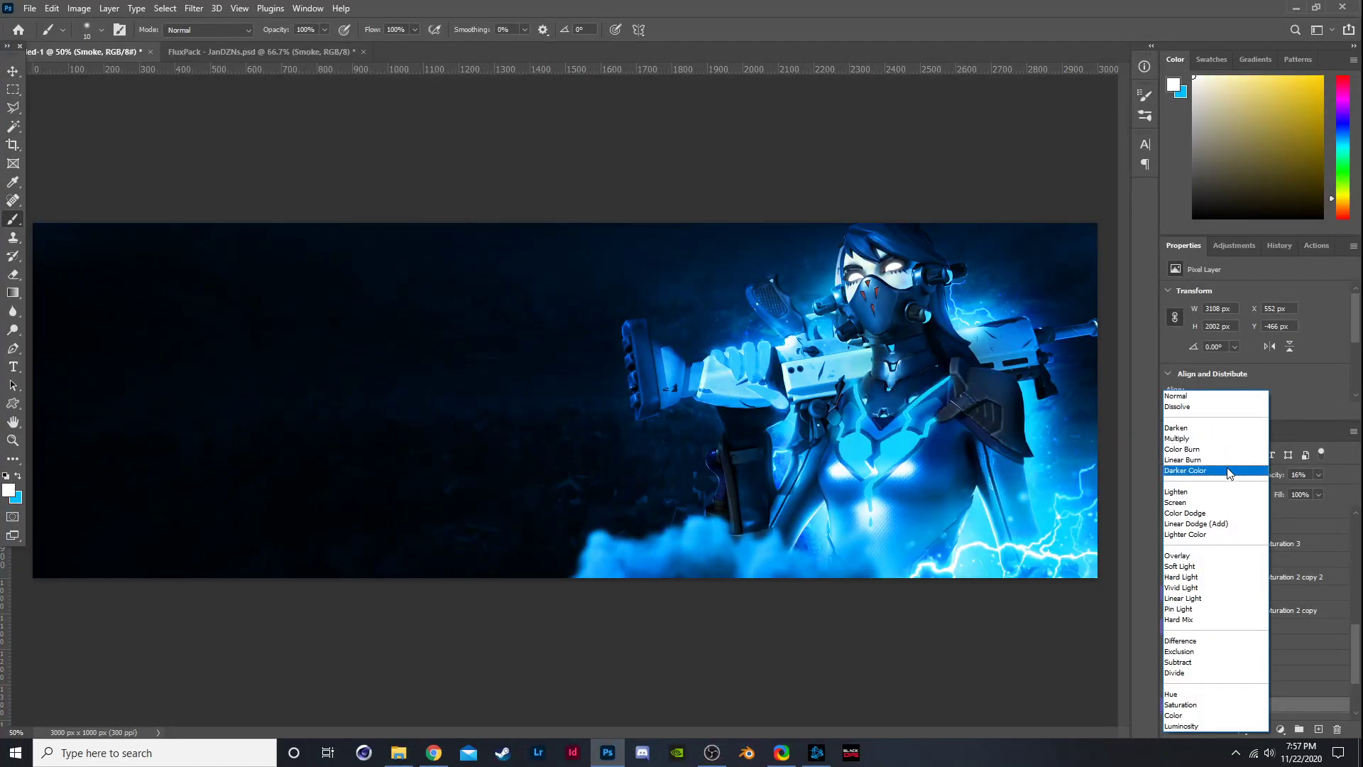
click(1233, 490)
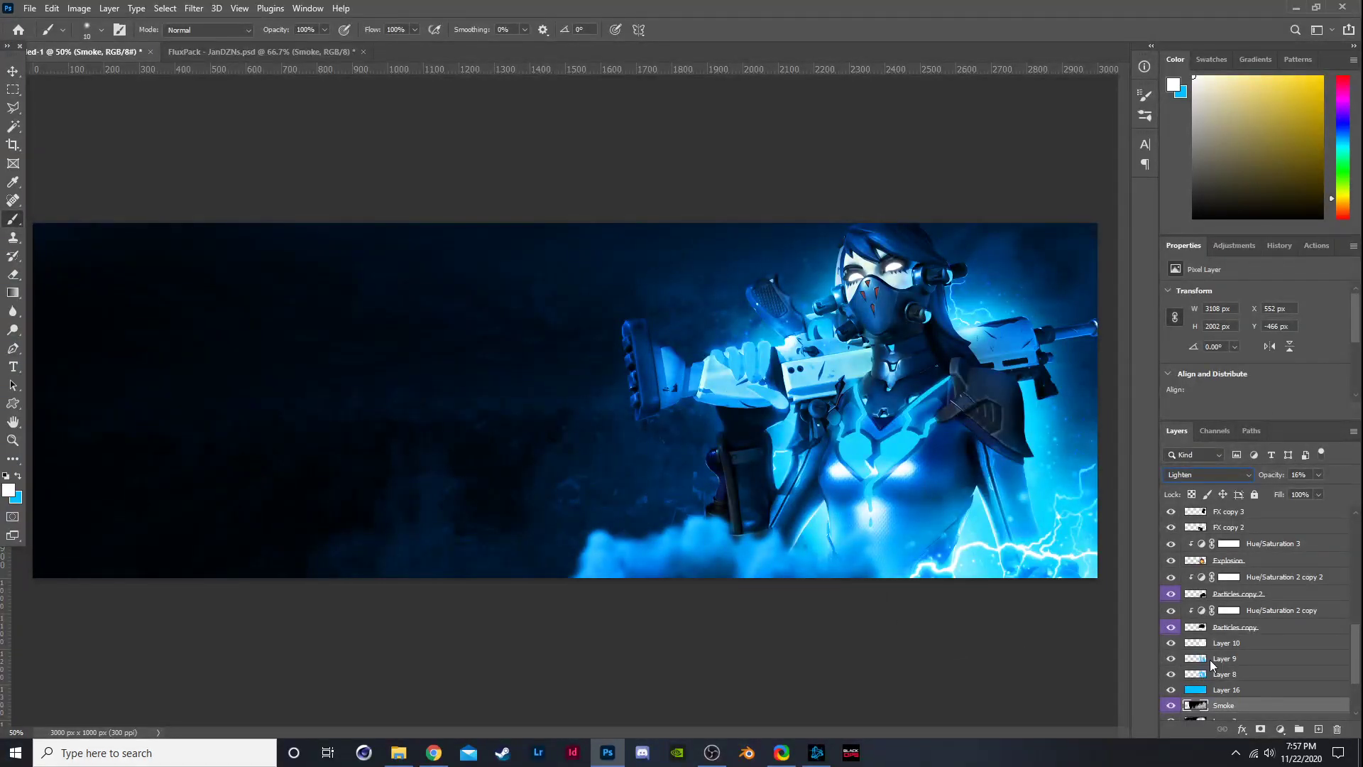
scroll(1203, 675, down, 3)
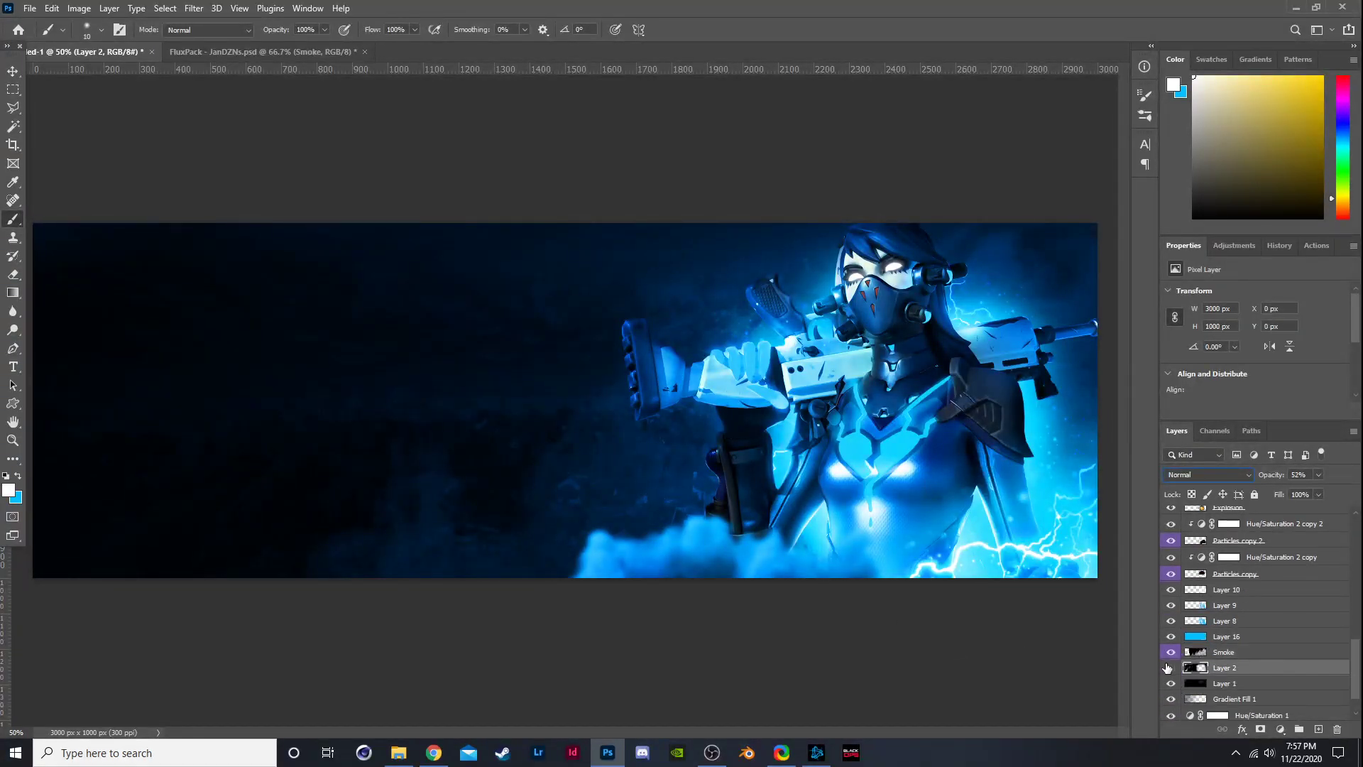
Compare Layer 2 on and off, then hide Gradient Fill 1 and check the whole banner.
click(1167, 667)
click(1168, 668)
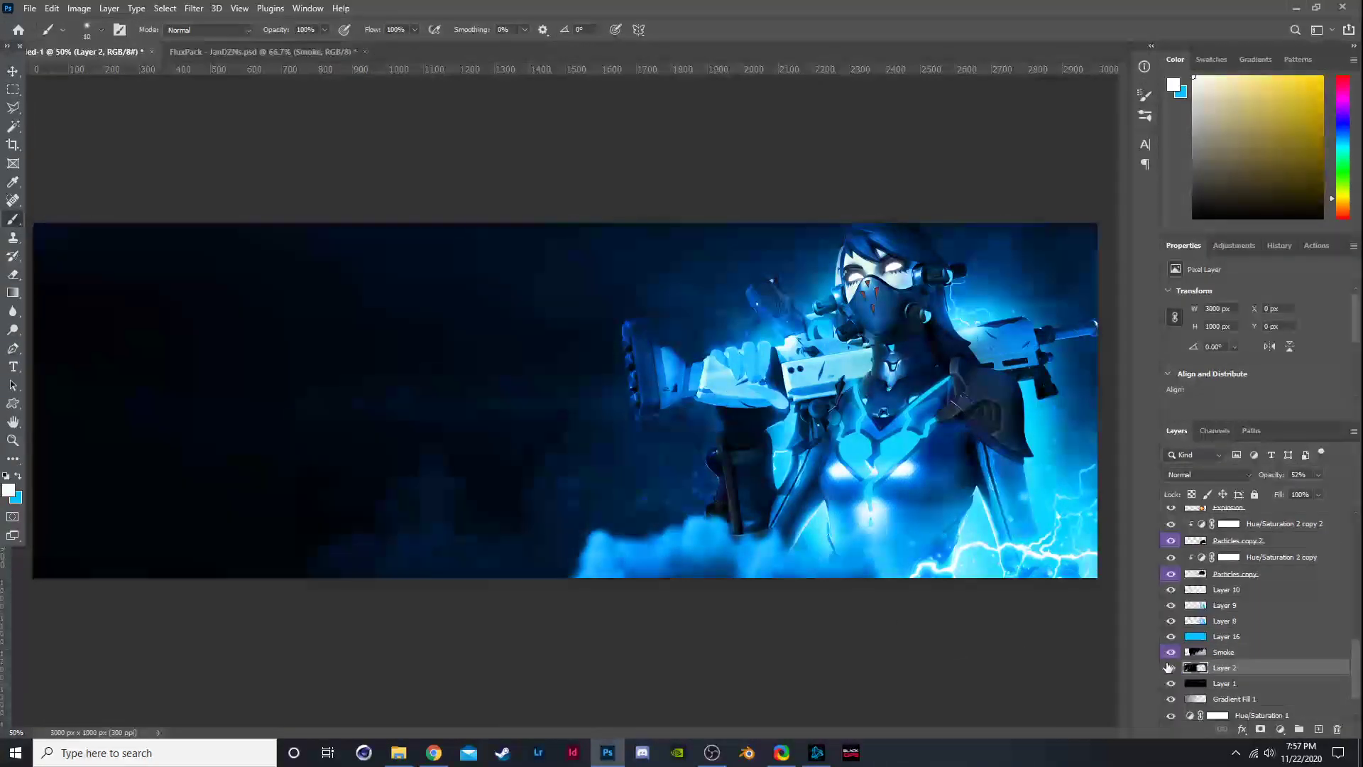
click(1171, 683)
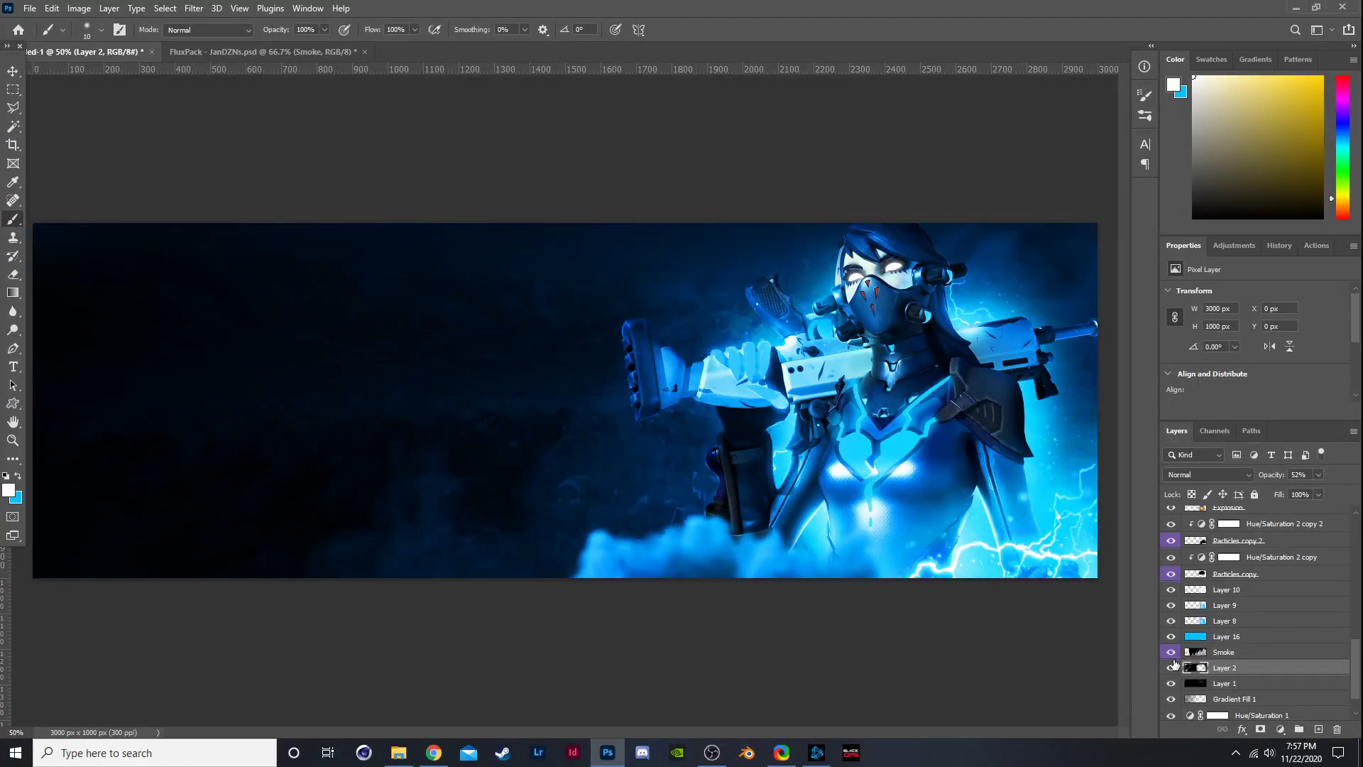
scroll(1175, 675, down, 1)
click(1171, 681)
key(ctrl+minus)
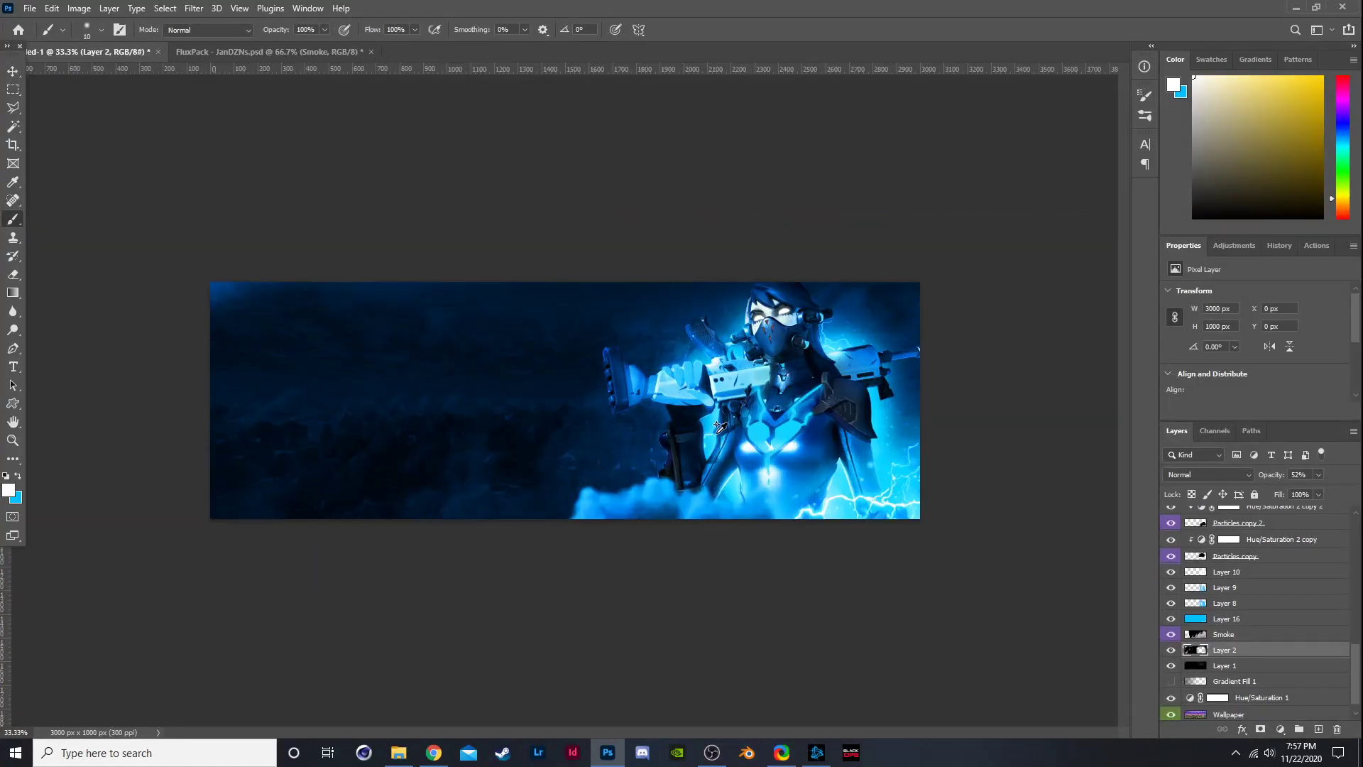
key(ctrl+plus)
key(ctrl+minus)
key(ctrl+plus)
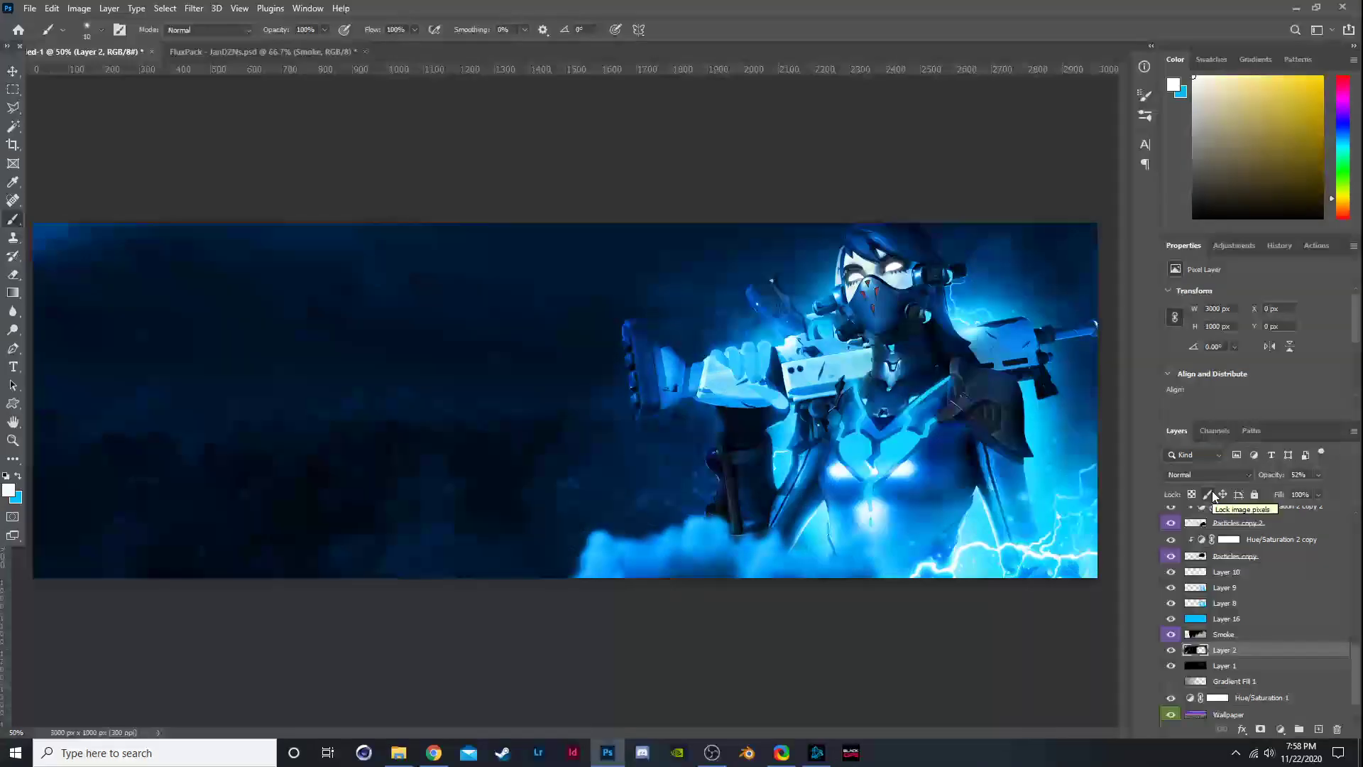
scroll(1233, 660, up, 3)
Lower Layer 7's soft-light glow to 55% opacity, toggling it off and on to compare.
scroll(1234, 660, up, 4)
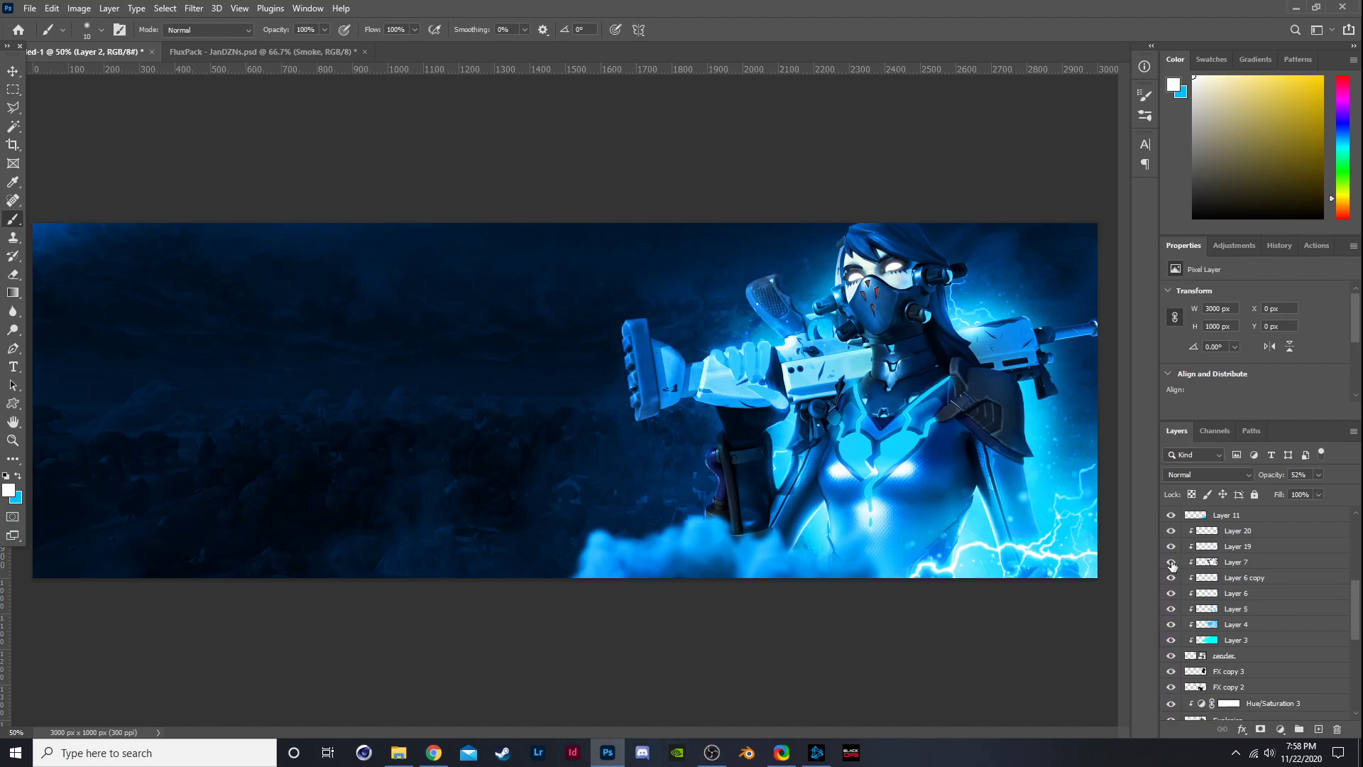
click(1171, 563)
click(1171, 563)
click(1172, 563)
click(1216, 563)
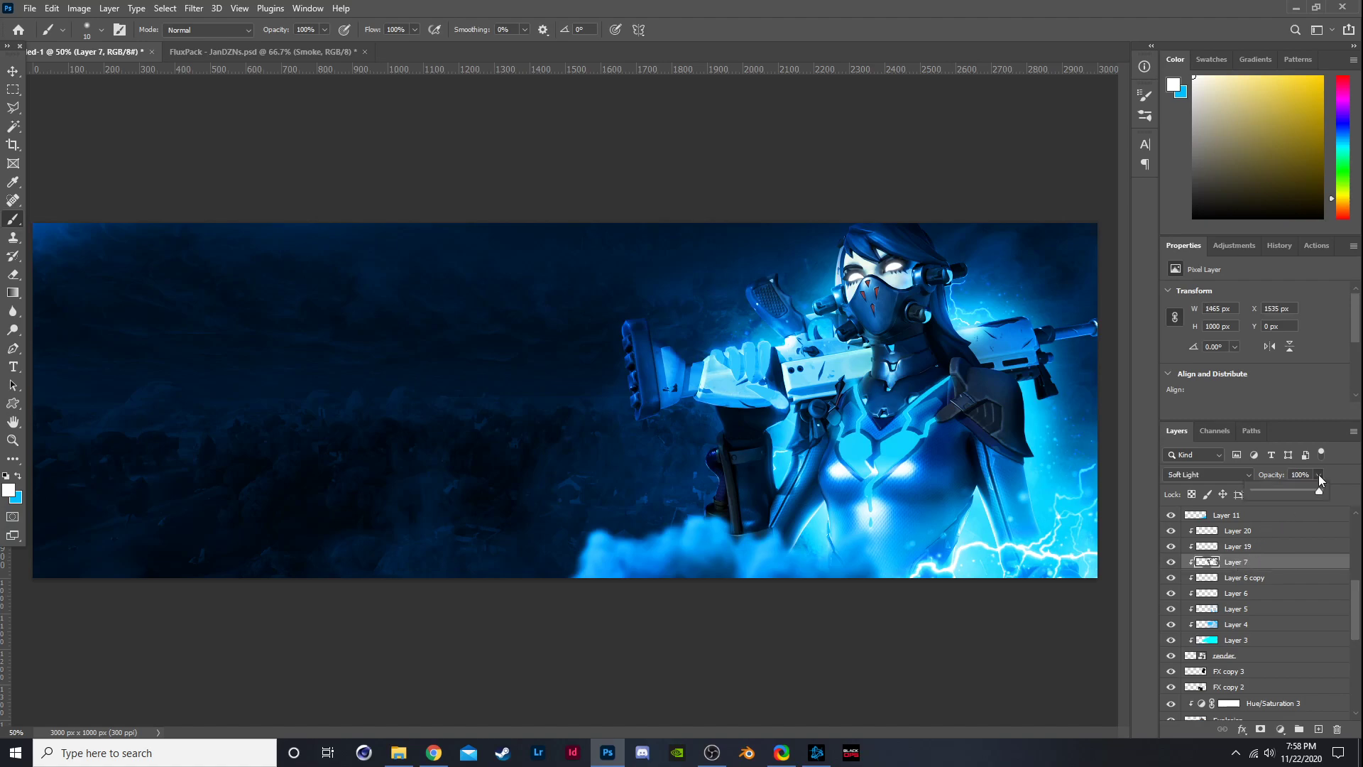
drag(1293, 494, 1288, 494)
click(1171, 563)
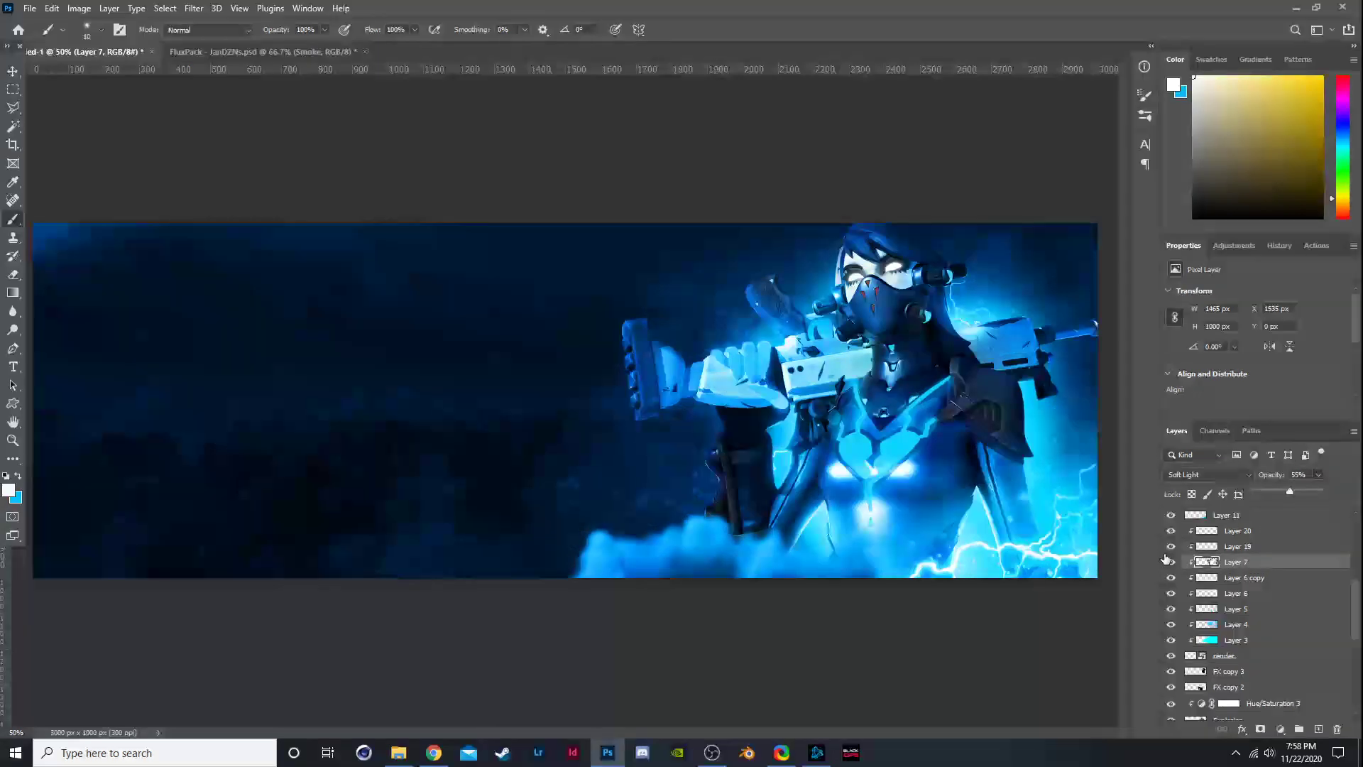
click(1172, 563)
click(1171, 563)
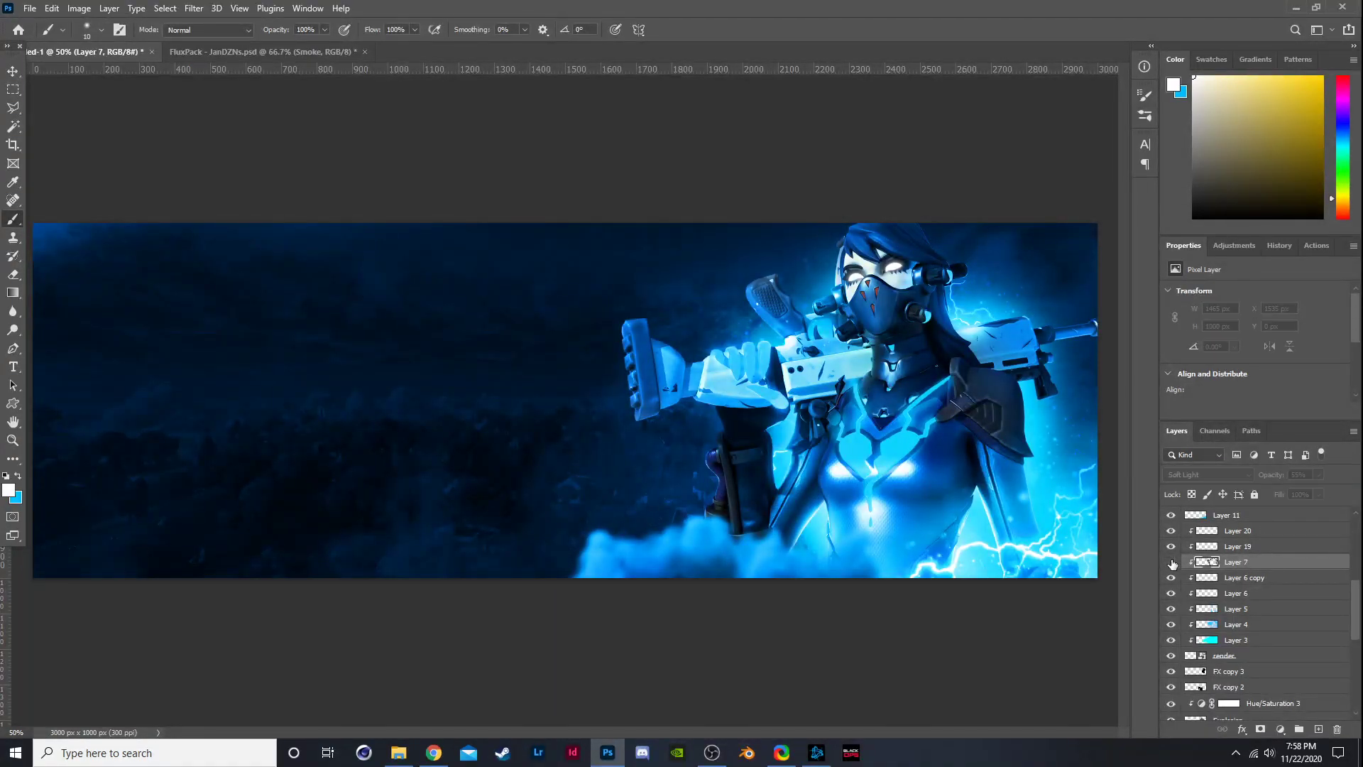
click(1172, 563)
Switch to the Eraser, recheck Layer 7's glow, and cycle to the FluxPack document.
key(e)
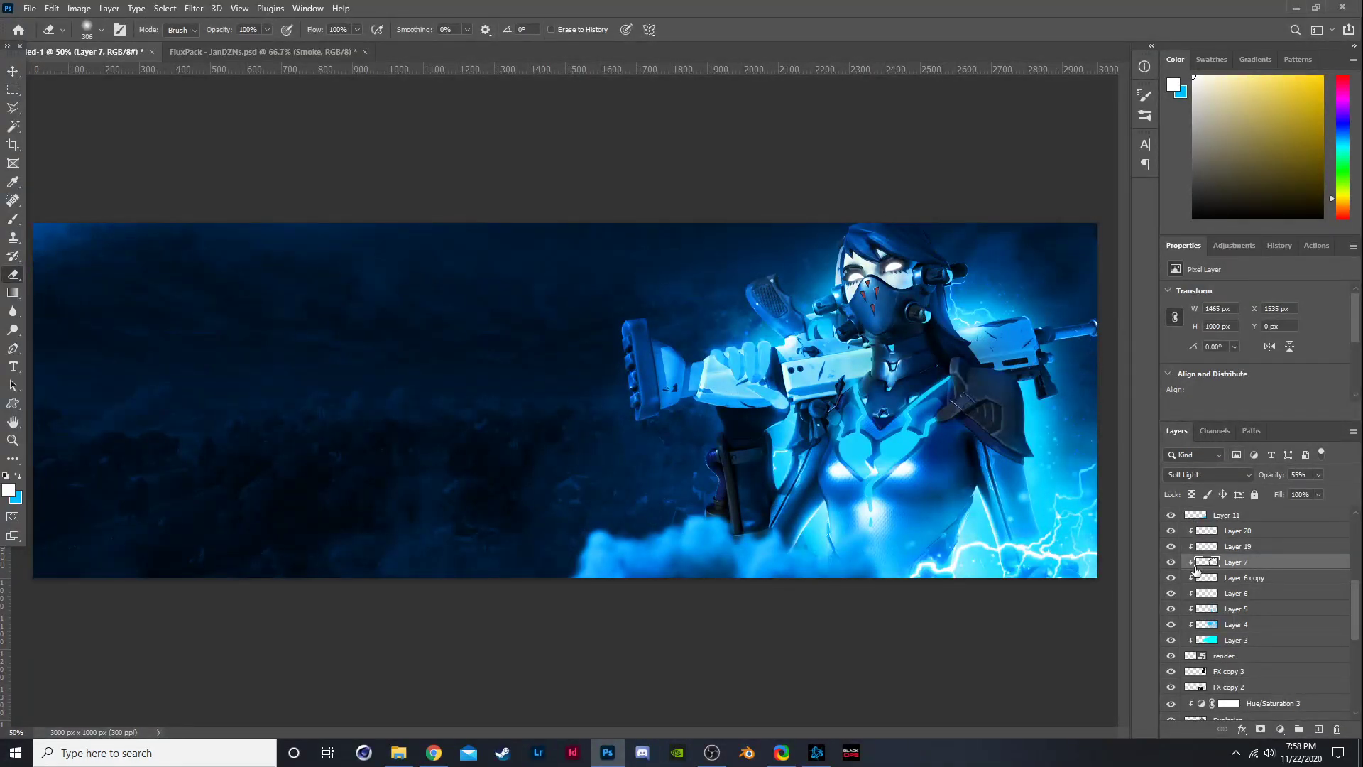
click(1171, 563)
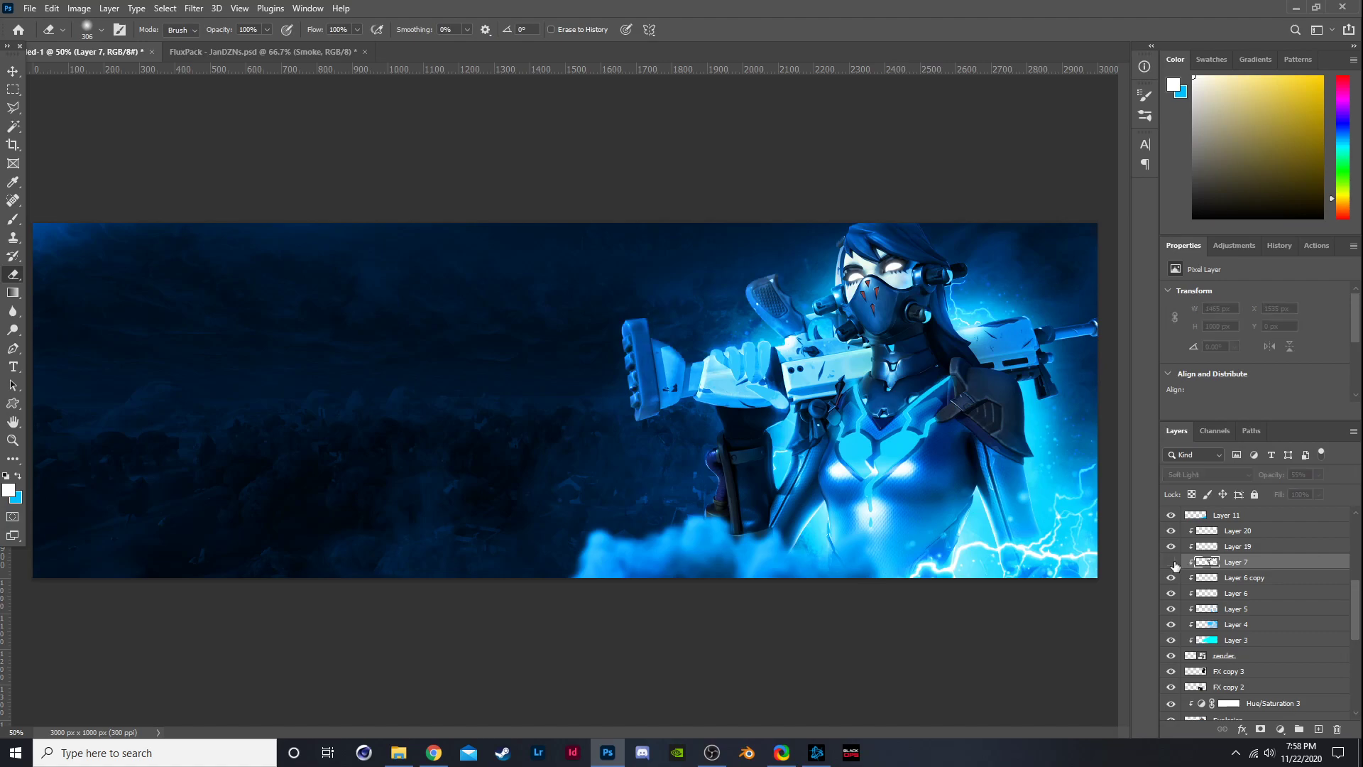
click(1171, 563)
click(1171, 563)
click(1171, 562)
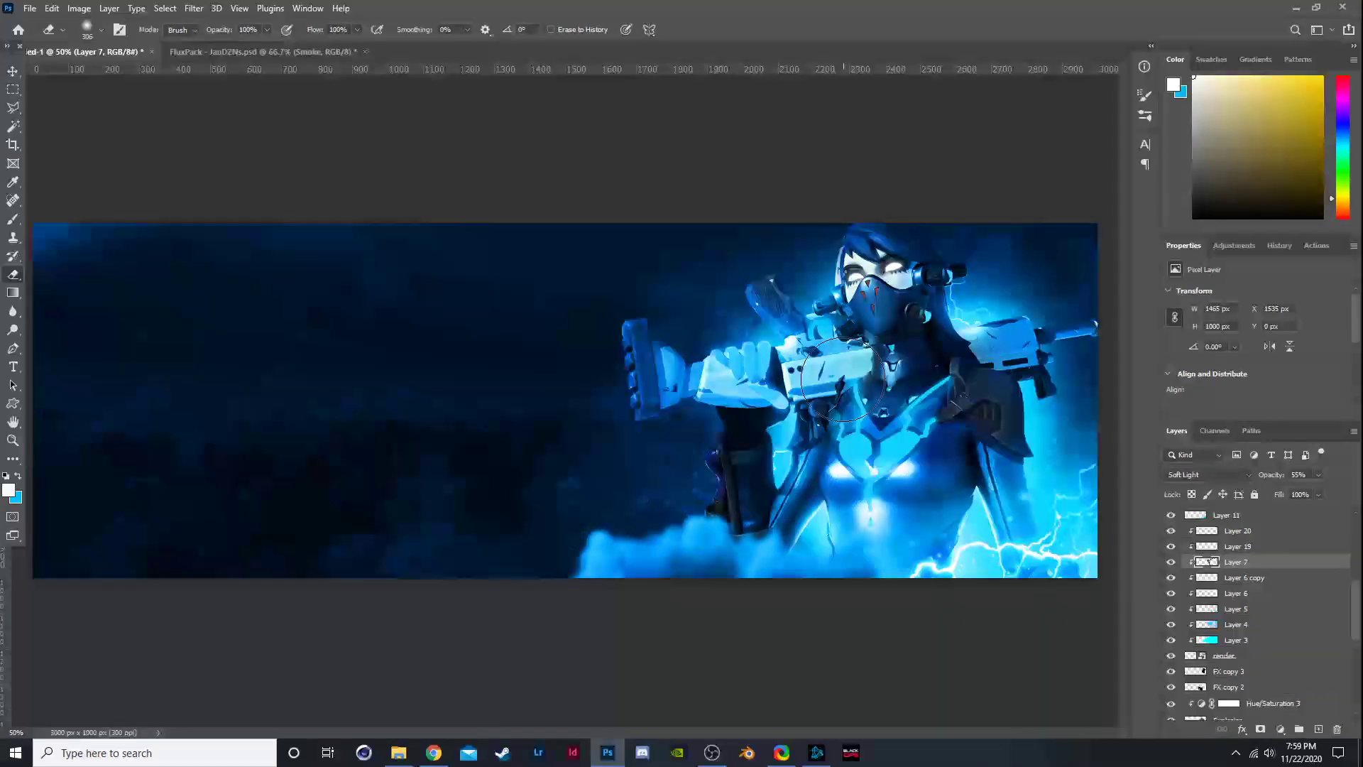
key(ctrl+Tab)
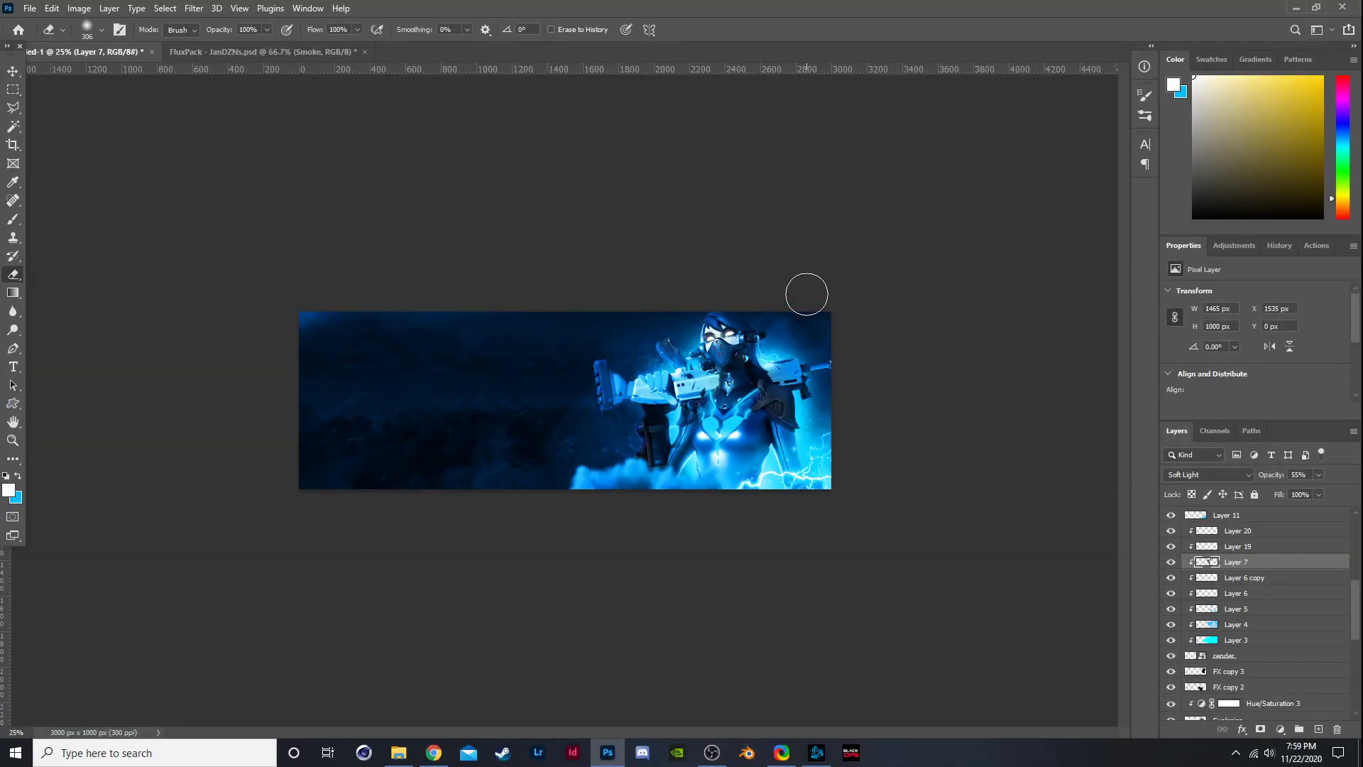
key(ctrl+Tab)
In FluxPack, hide the bottom Smoke layer, collapse Smokes, and preview the Ice layer.
click(308, 57)
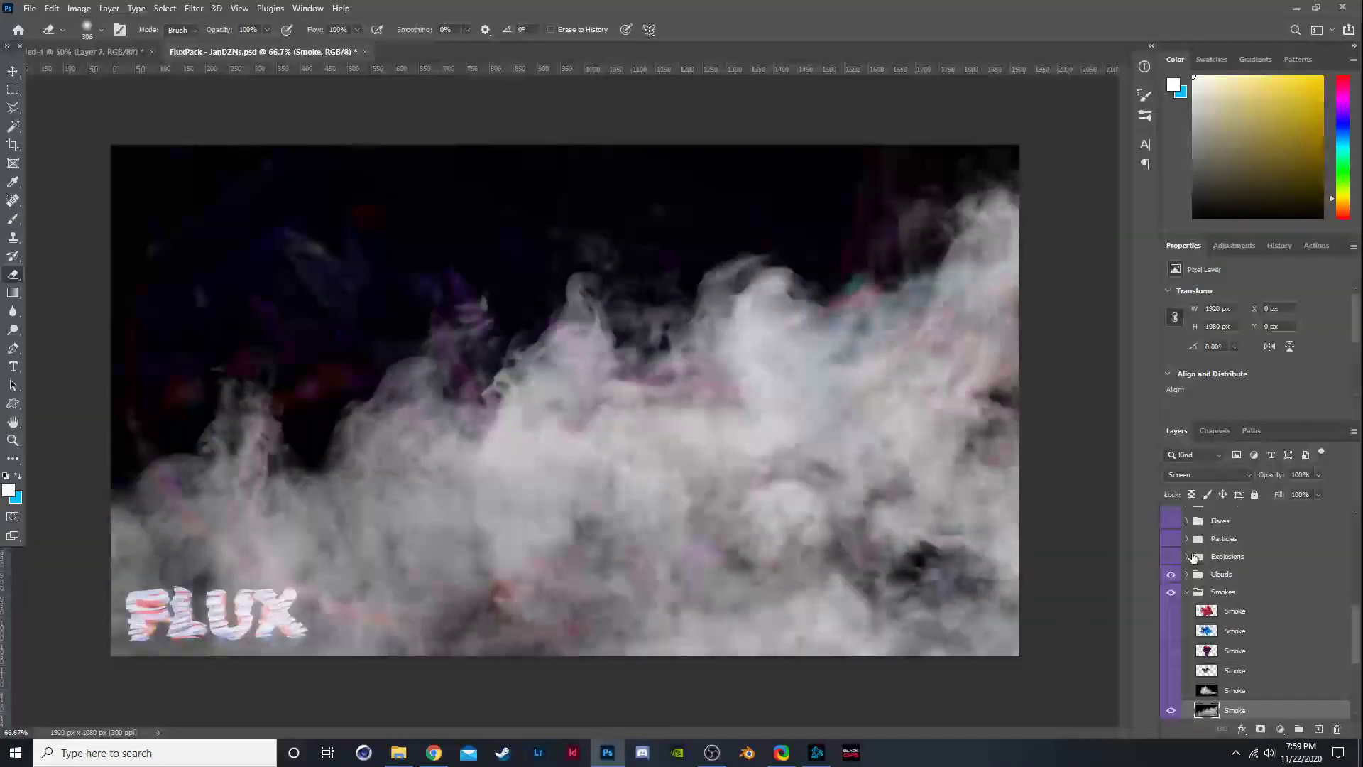
click(1172, 710)
click(1184, 592)
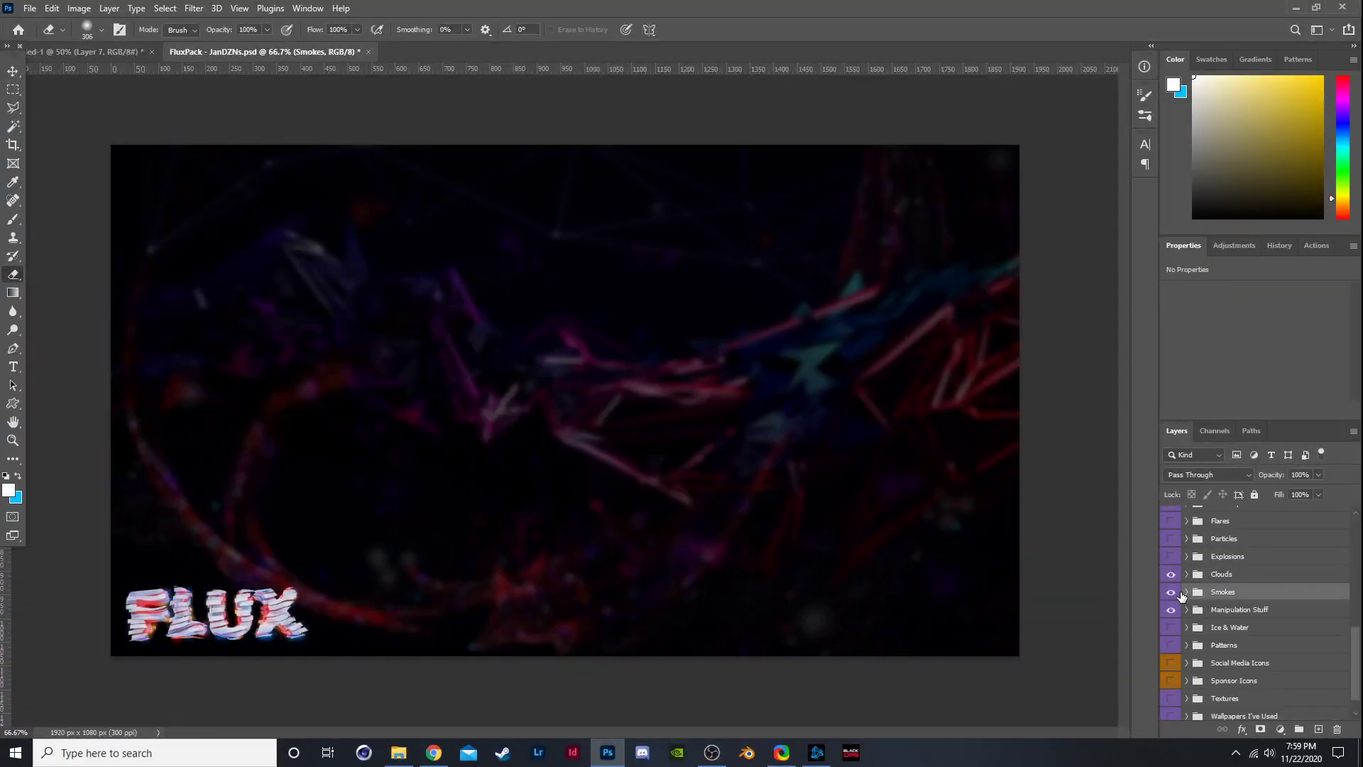
click(1186, 627)
click(1172, 646)
click(1171, 646)
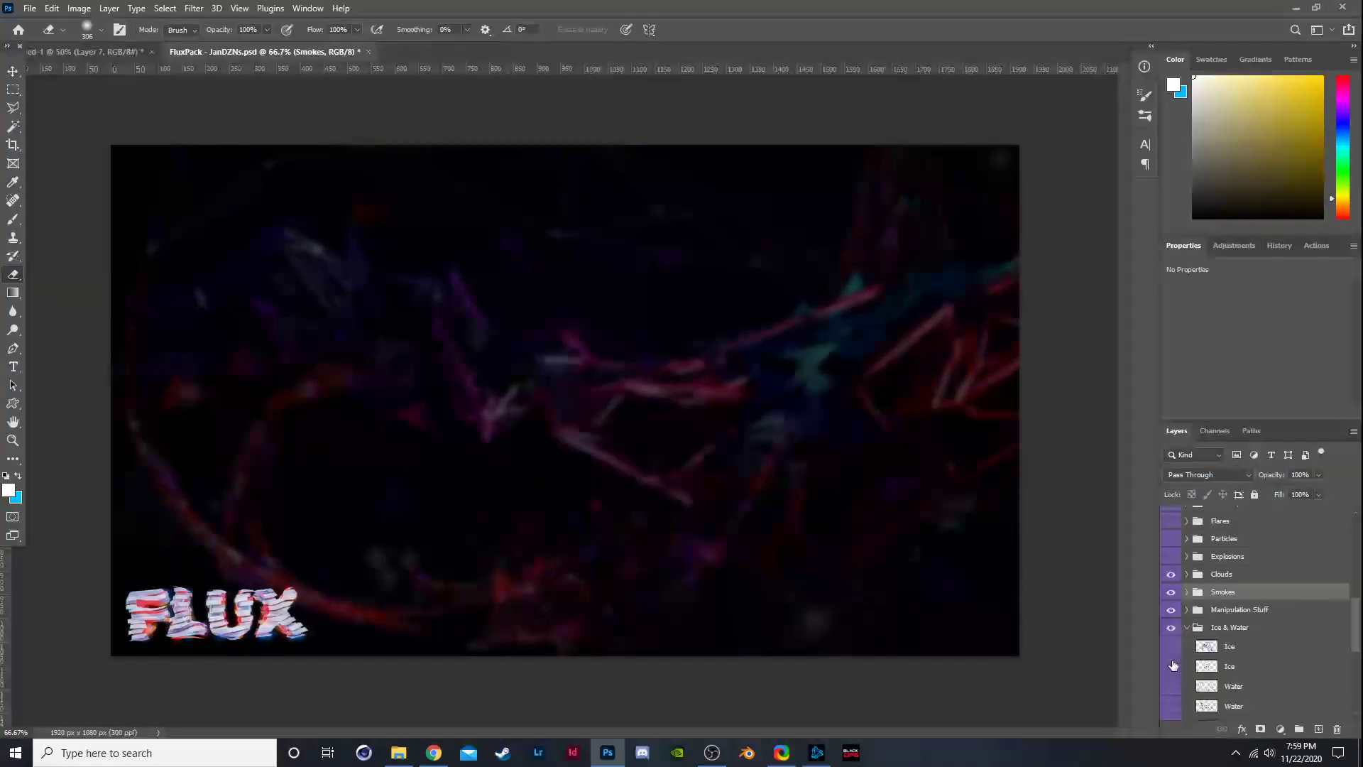
click(1171, 646)
click(1171, 646)
click(1187, 629)
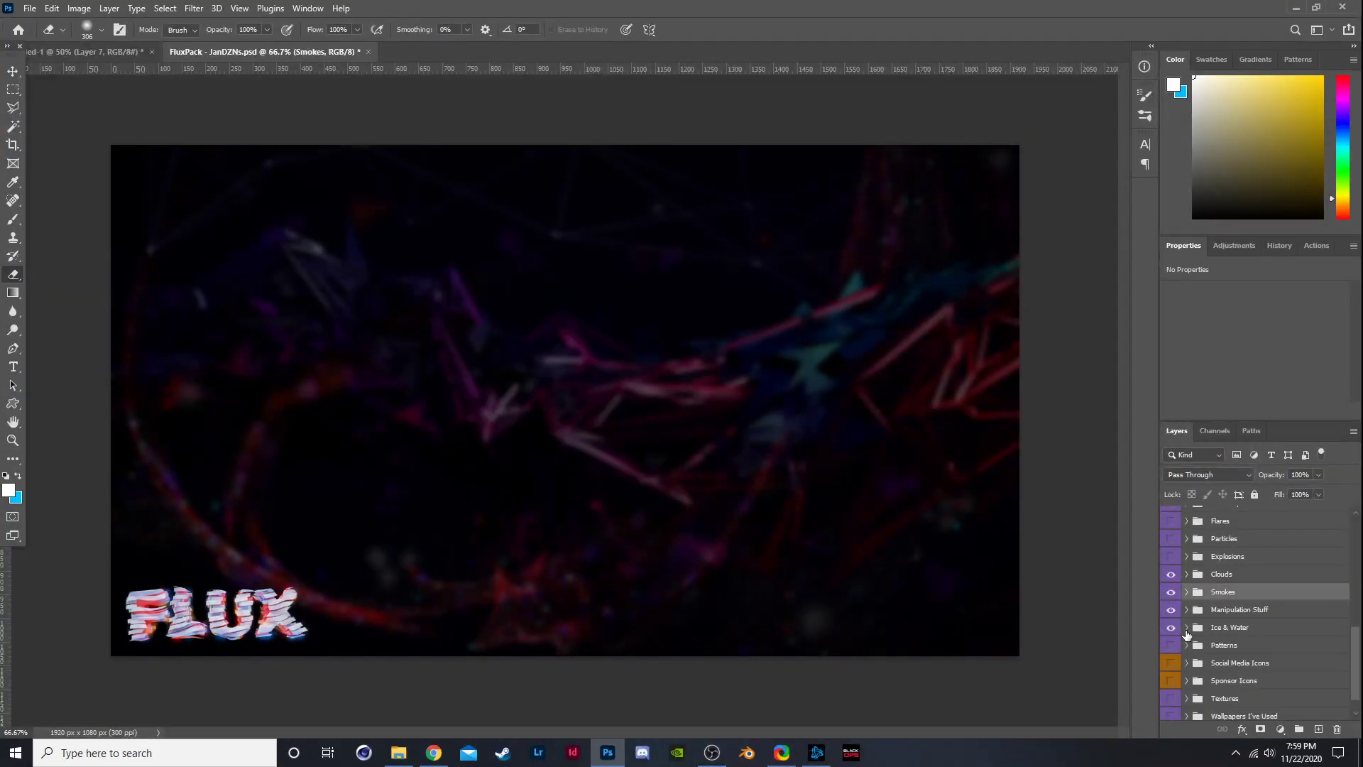
Make the Manipulation Stuff group visible and preview its pine and yellow Tree layers.
scroll(1188, 627, up, 5)
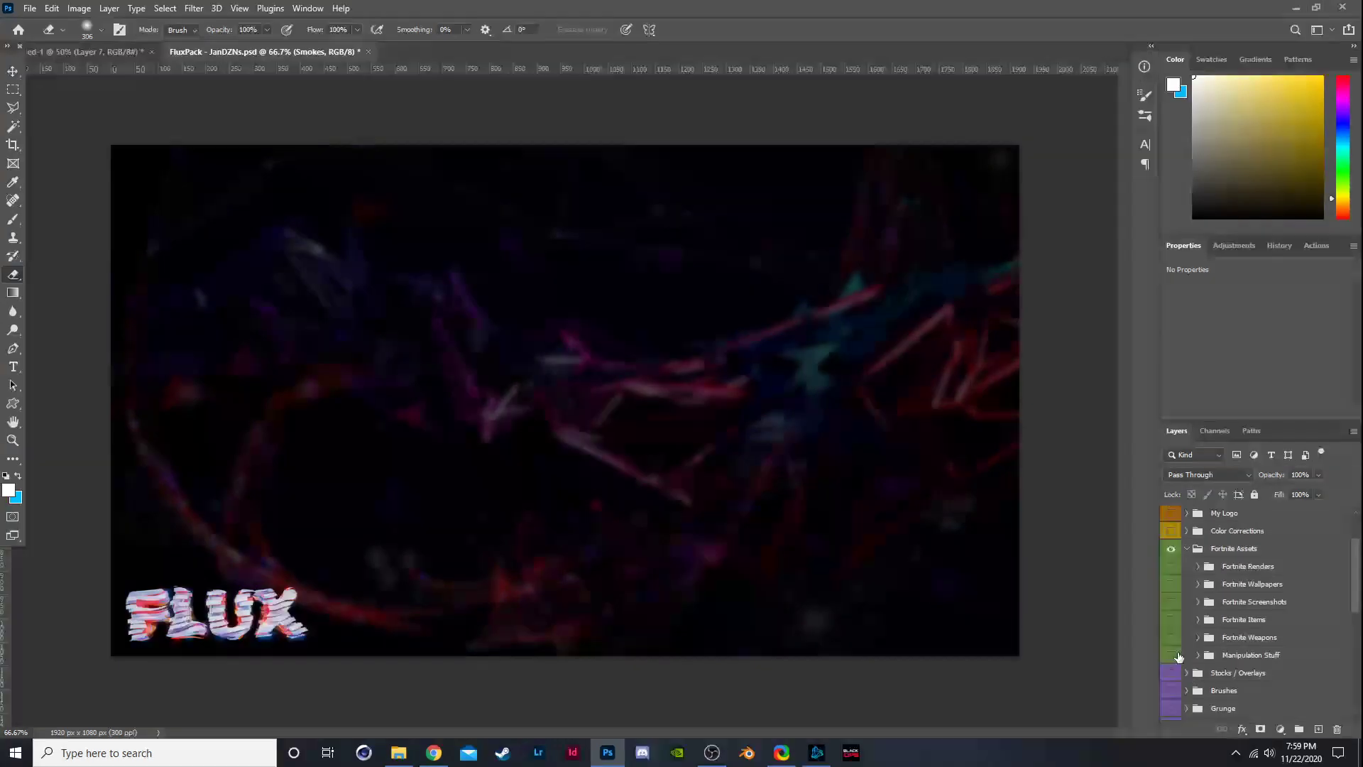
click(1172, 655)
click(1198, 654)
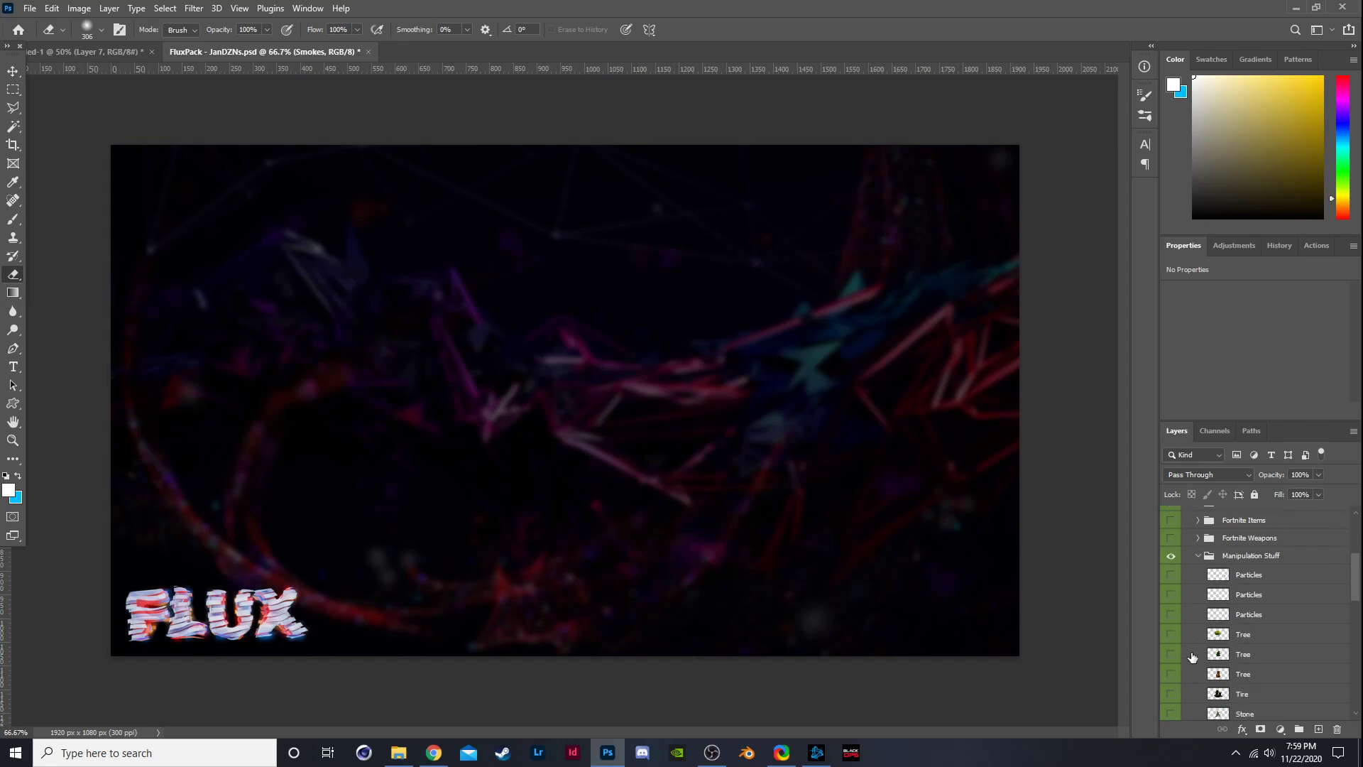
click(1172, 654)
click(1171, 654)
click(1171, 634)
click(1171, 633)
Preview the Rocket Launcher in Fortnite Weapons, then make Fortnite Items visible and select it.
scroll(1179, 635, up, 1)
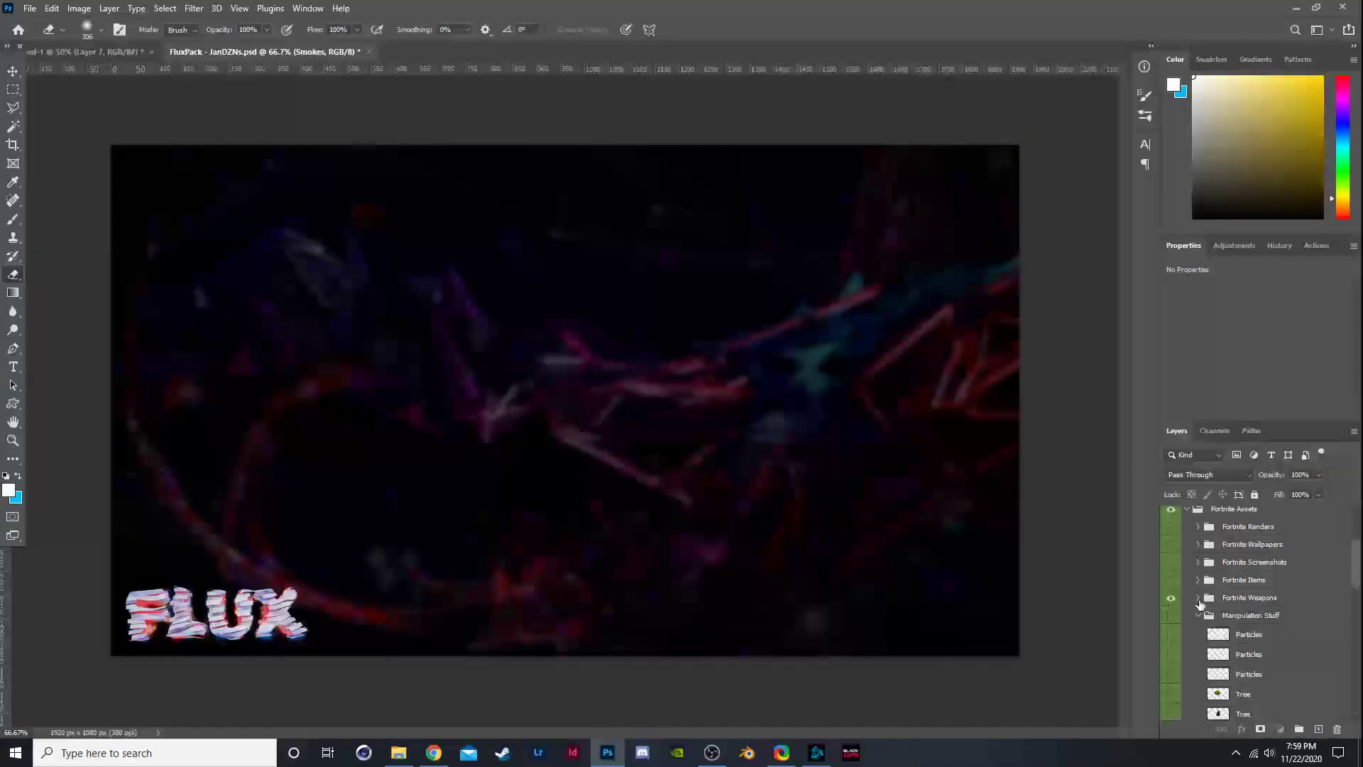
click(1198, 597)
click(1171, 616)
click(1172, 616)
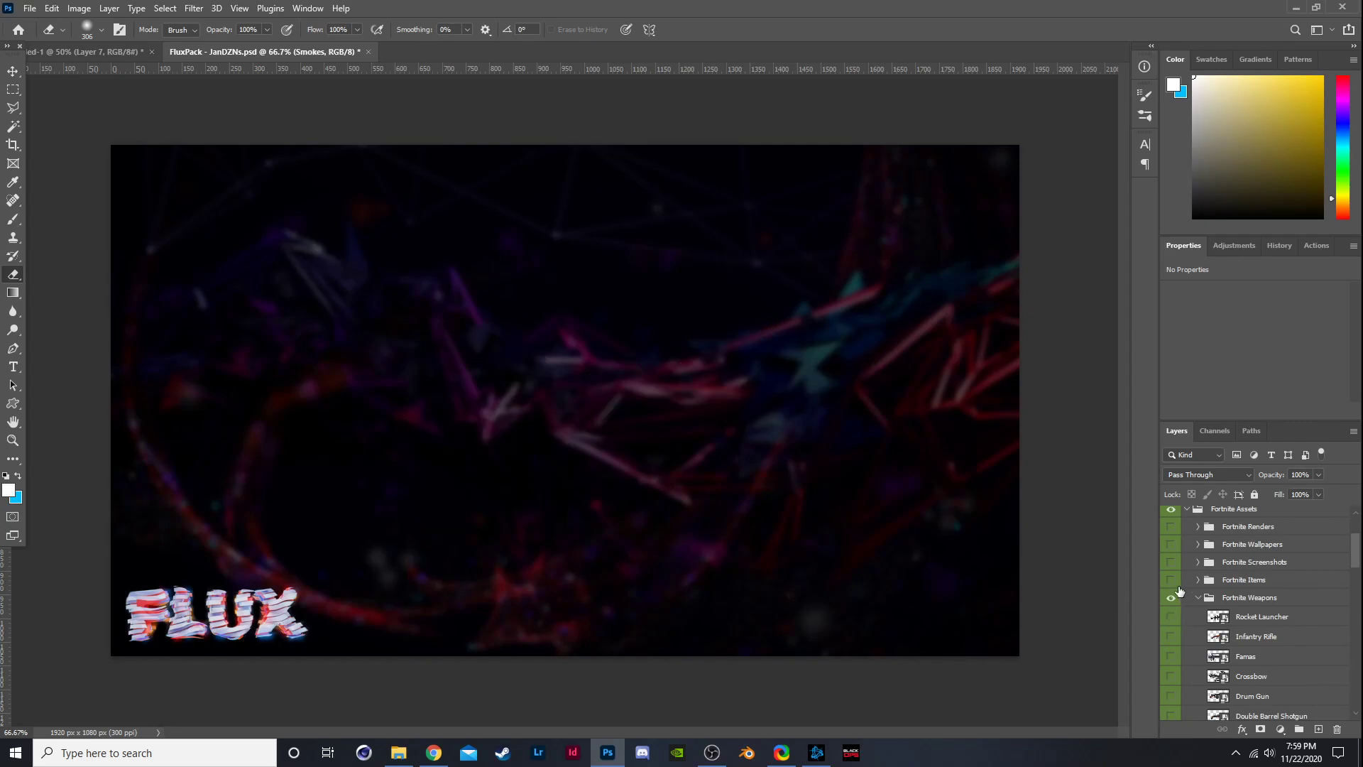
click(1172, 580)
click(1199, 587)
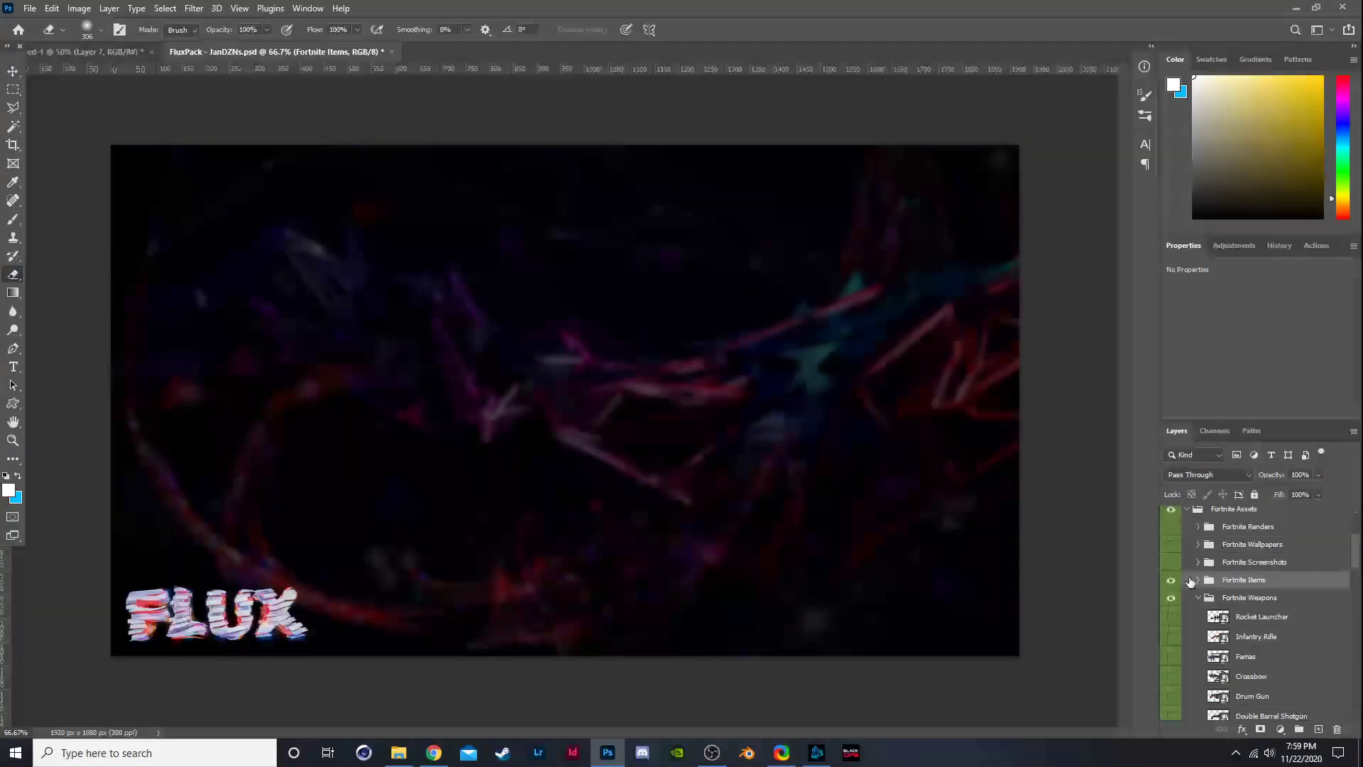
Make the Fortnite Screenshots group visible and browse its contents.
click(1171, 563)
click(1198, 562)
scroll(1199, 564, down, 5)
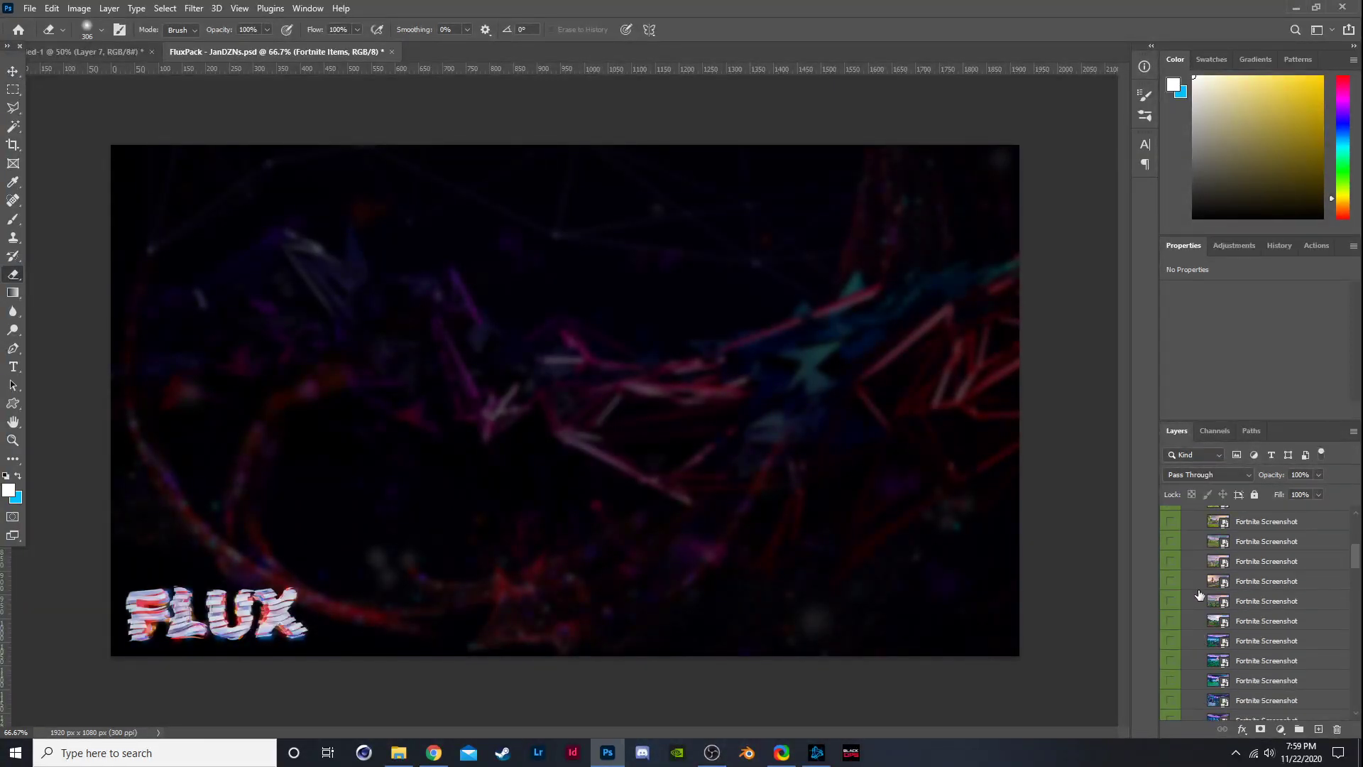
scroll(1204, 575, up, 5)
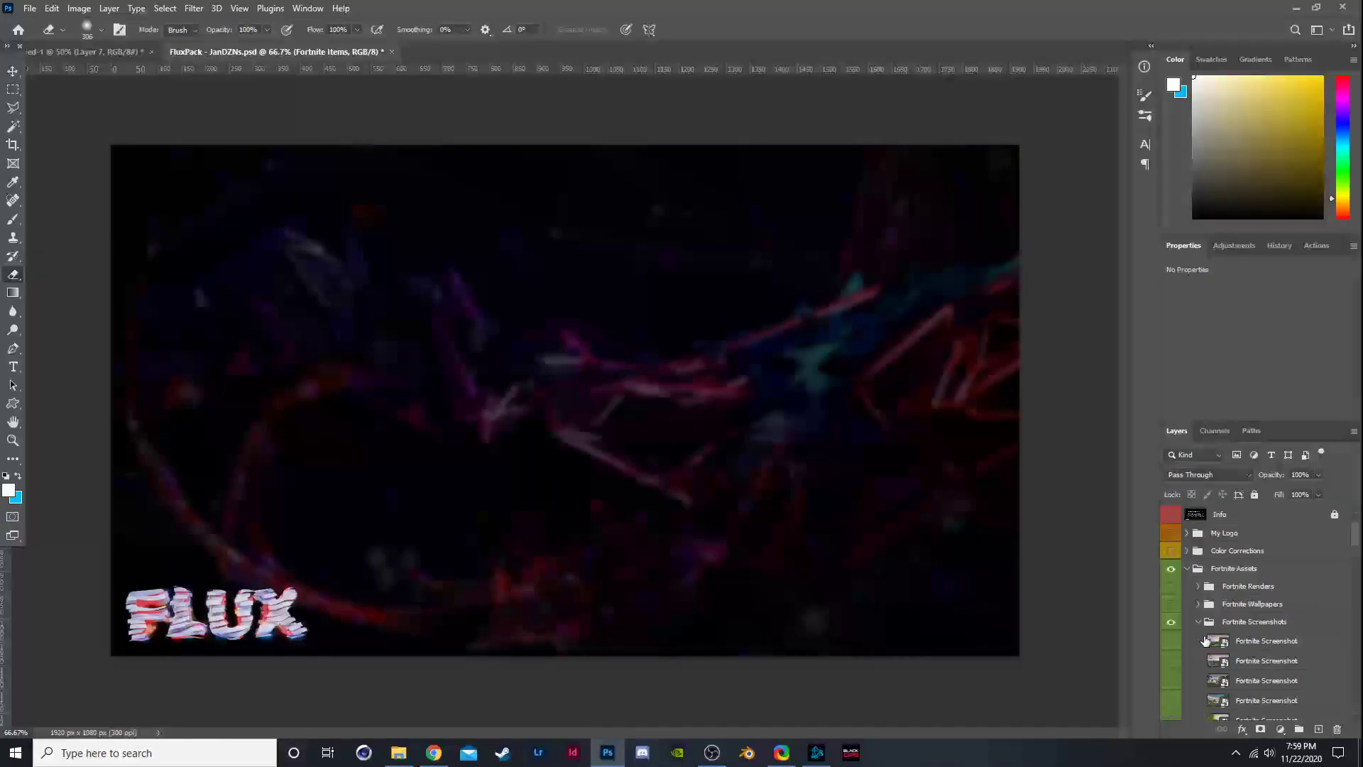
click(1195, 622)
Show the Fortnite Wallpapers group, browse it, then hide it again.
click(1171, 603)
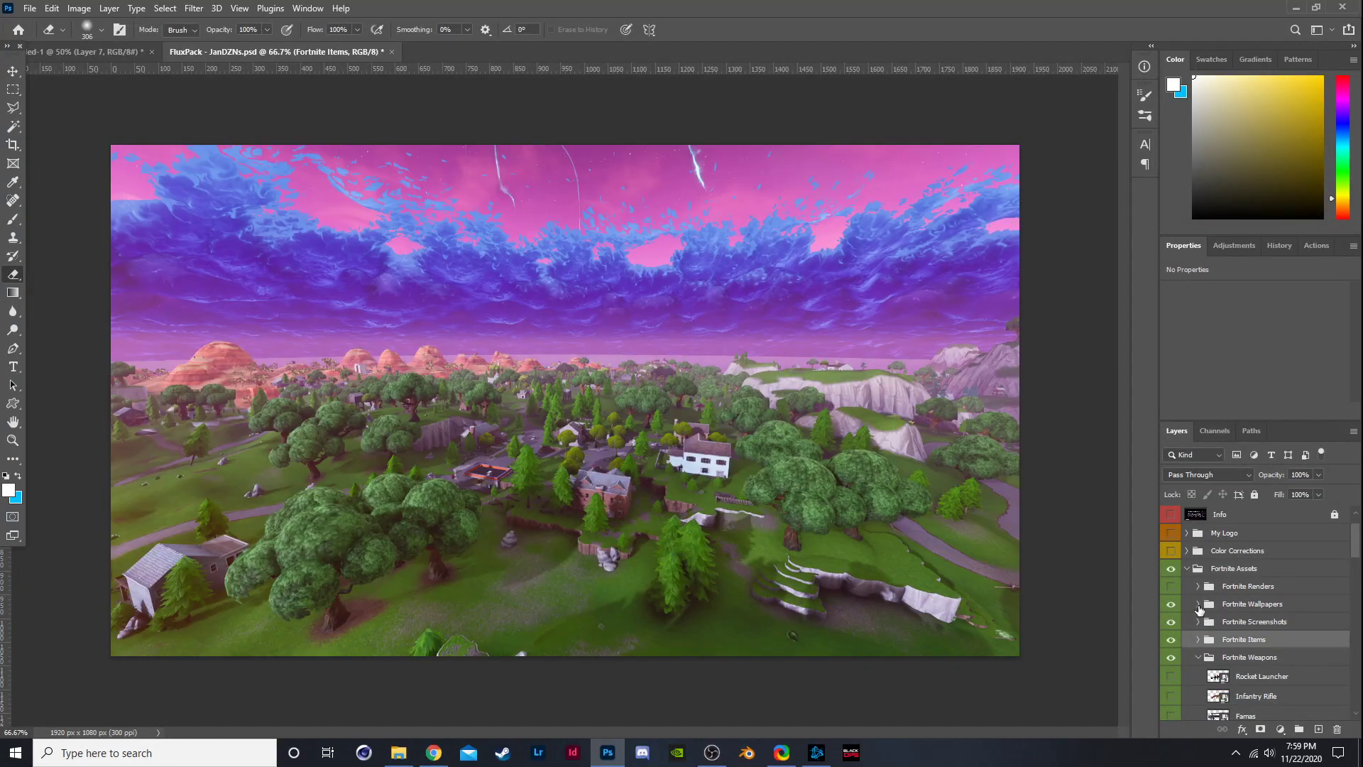
click(1198, 605)
scroll(1196, 611, down, 3)
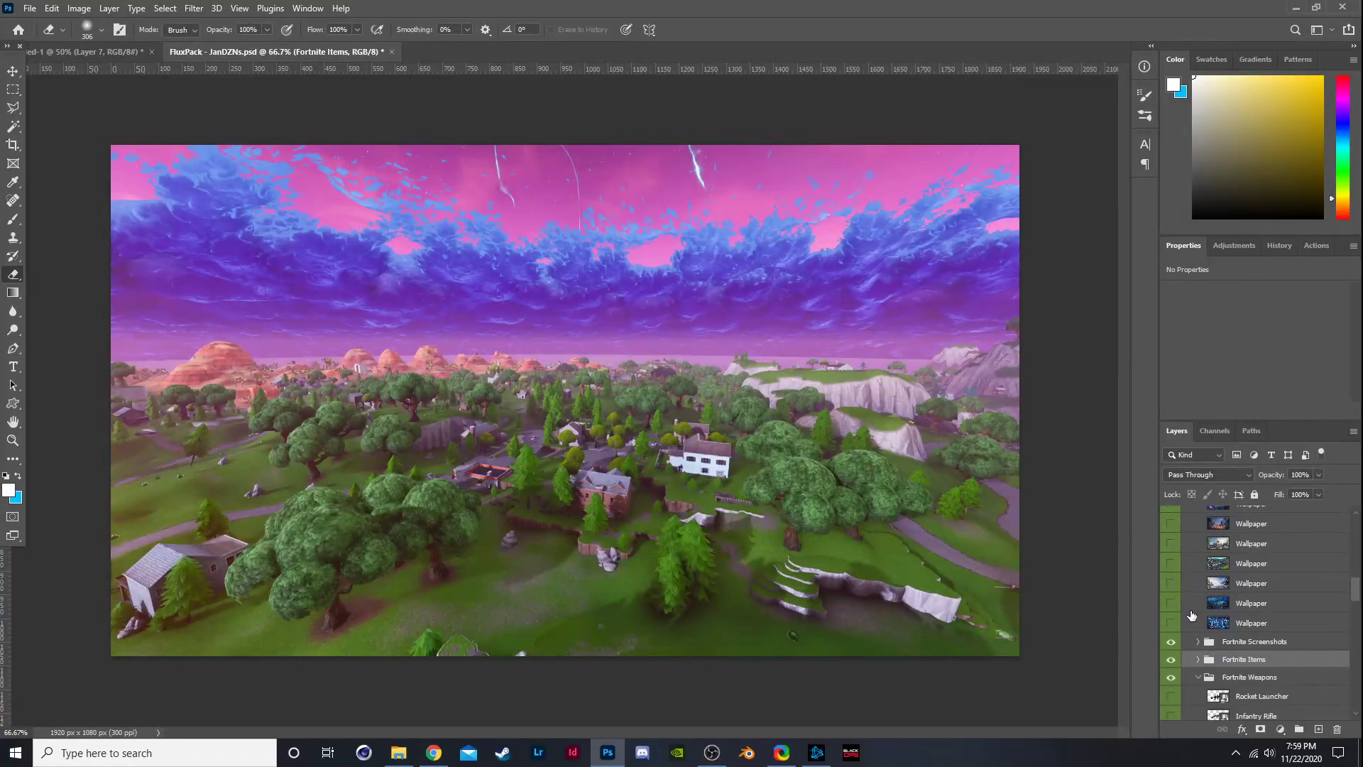
scroll(1192, 615, up, 4)
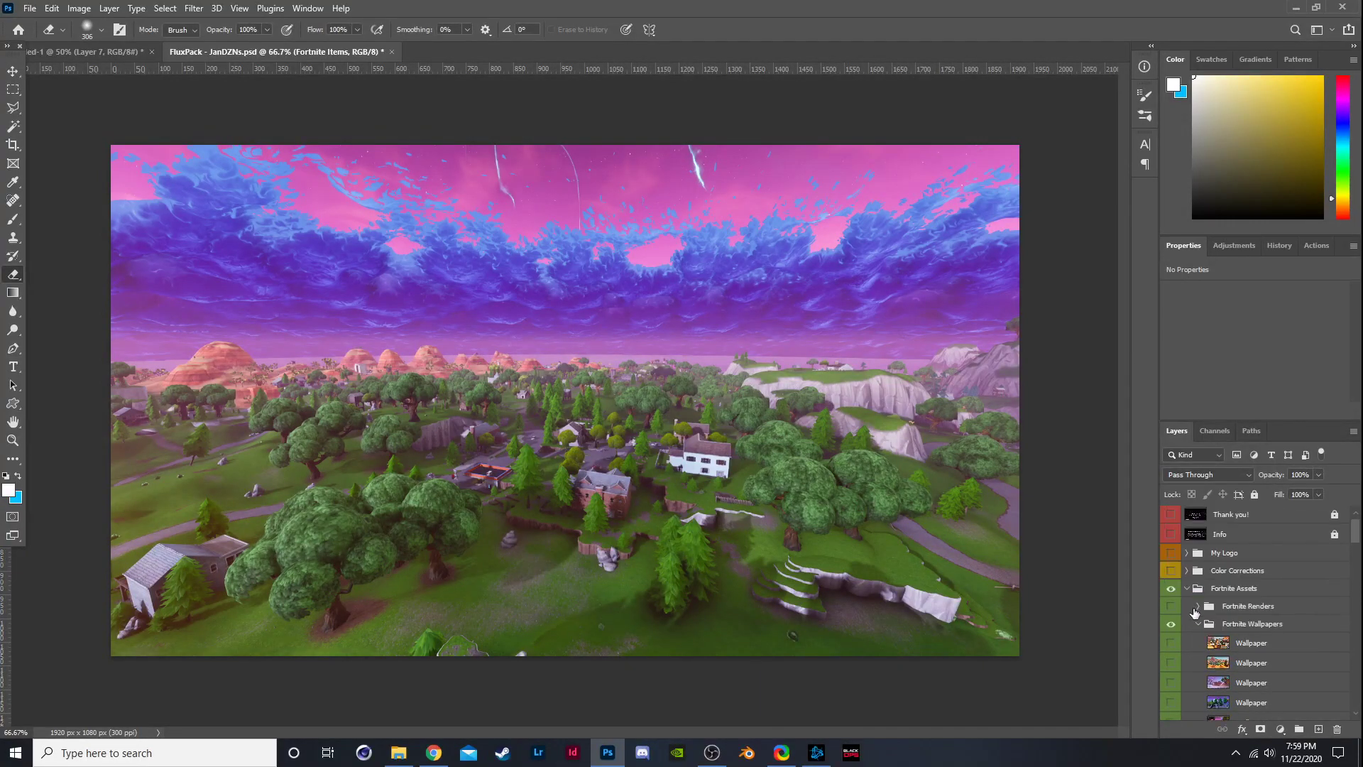
click(1199, 625)
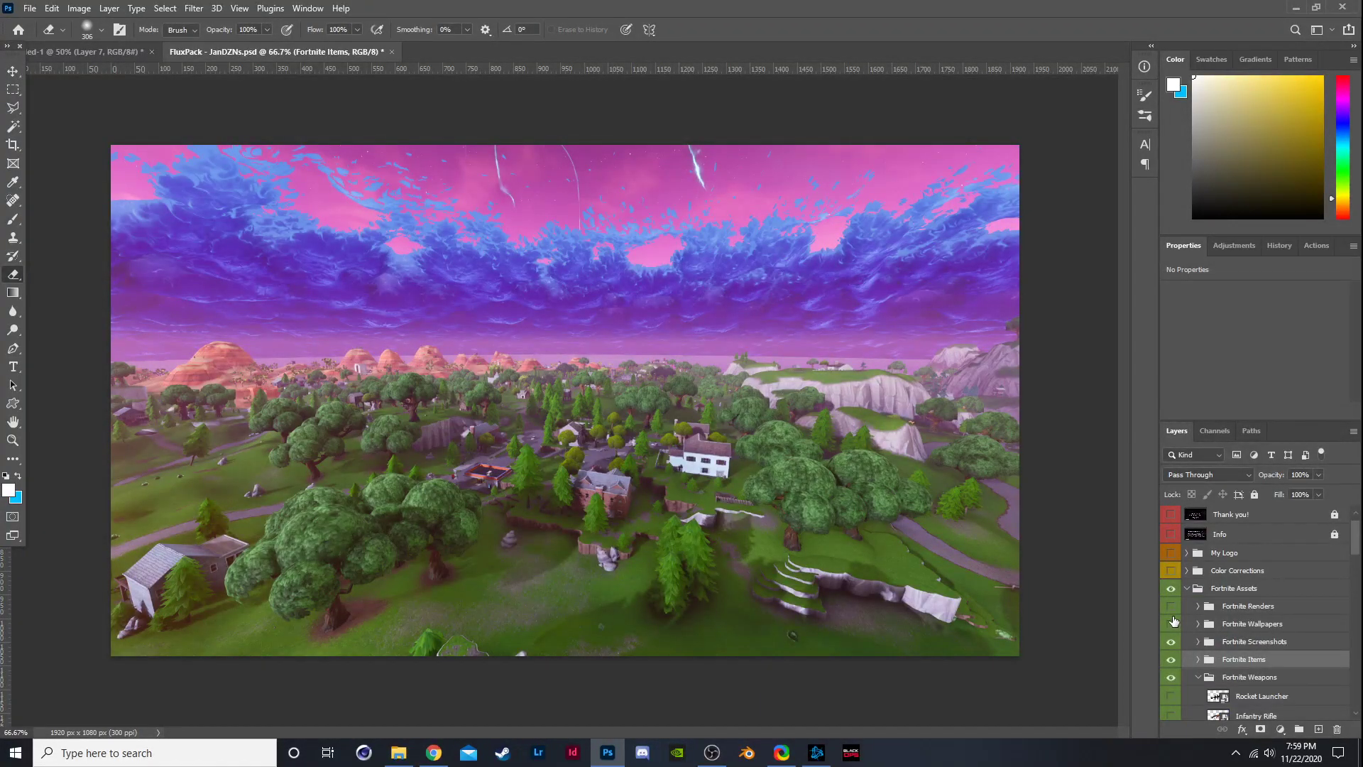
click(1171, 624)
Preview the rifle character and another render in Fortnite Renders, then hide the group.
click(1198, 605)
scroll(1199, 628, down, 3)
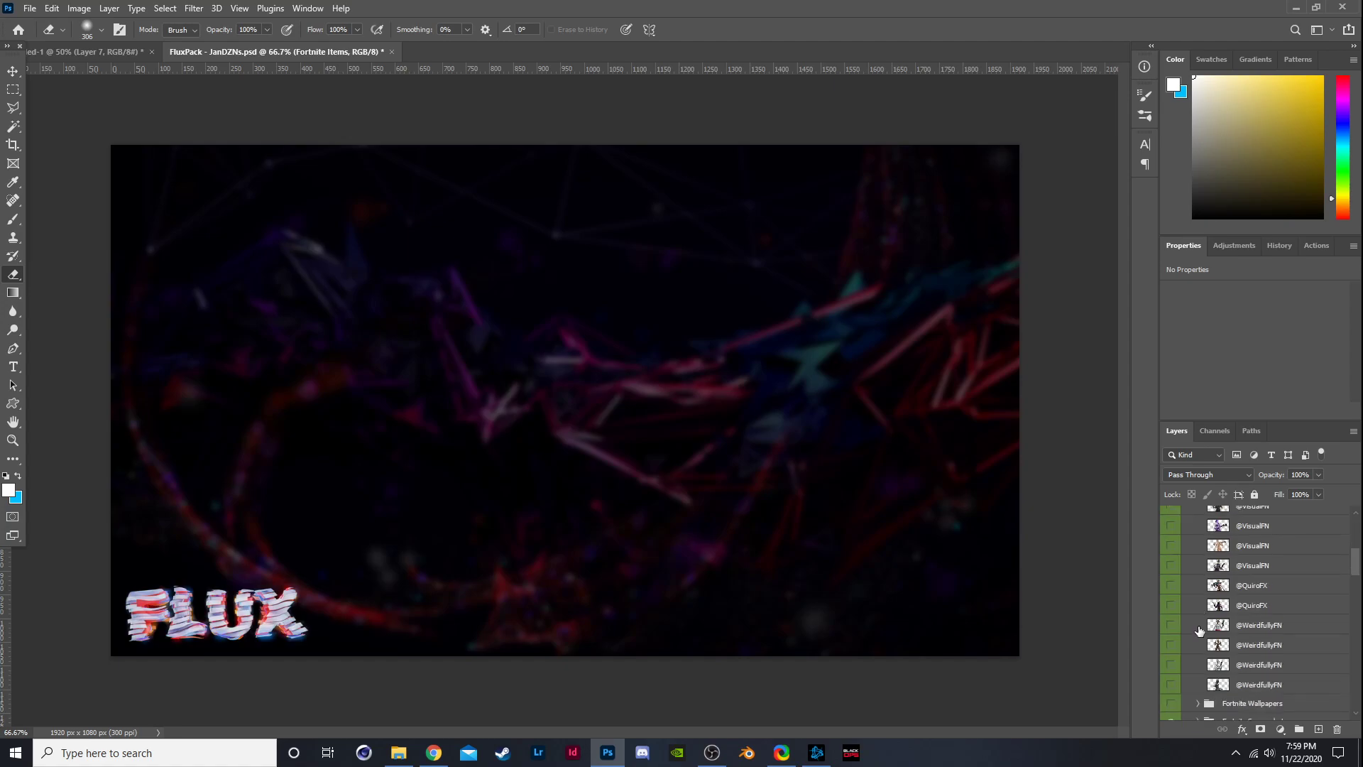
scroll(1191, 627, up, 2)
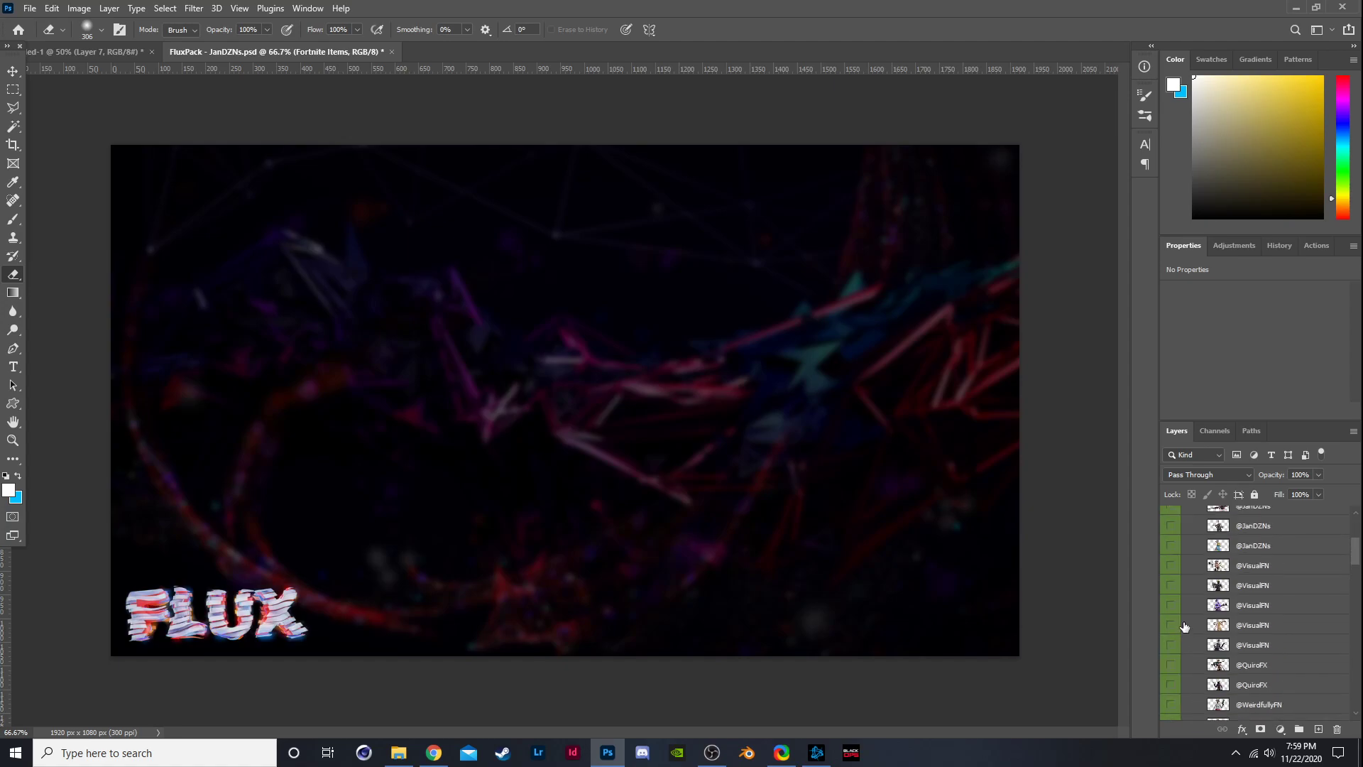
scroll(1184, 626, up, 2)
click(1172, 567)
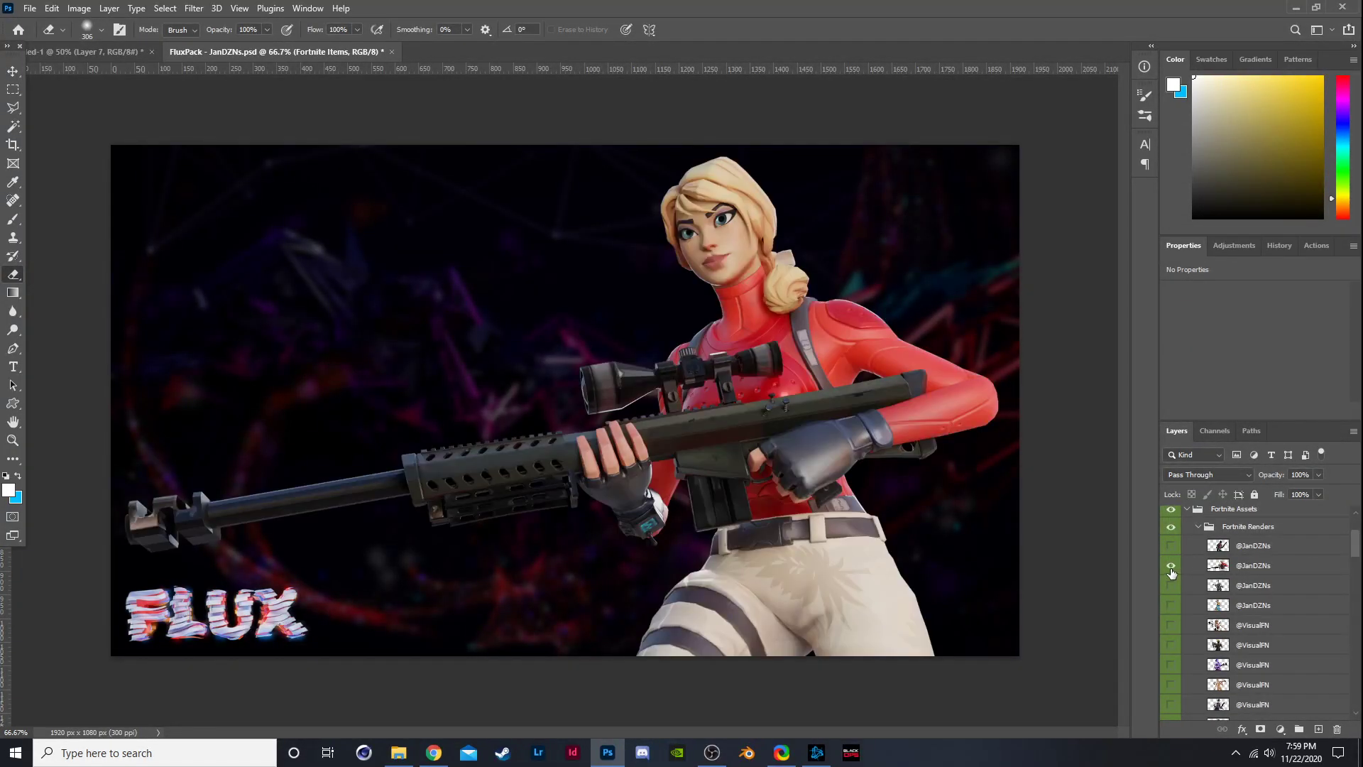
click(1171, 566)
click(1171, 545)
click(1171, 545)
scroll(1183, 541, up, 1)
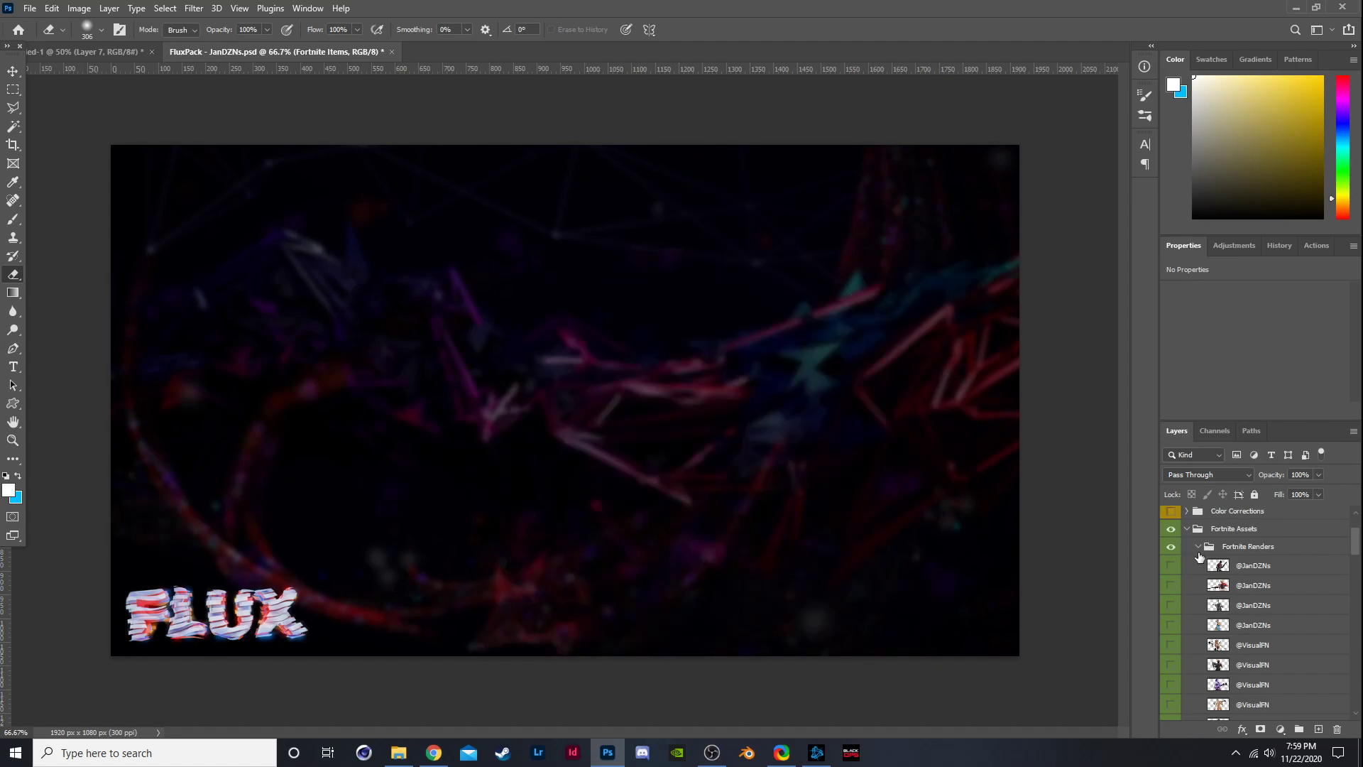
click(1198, 547)
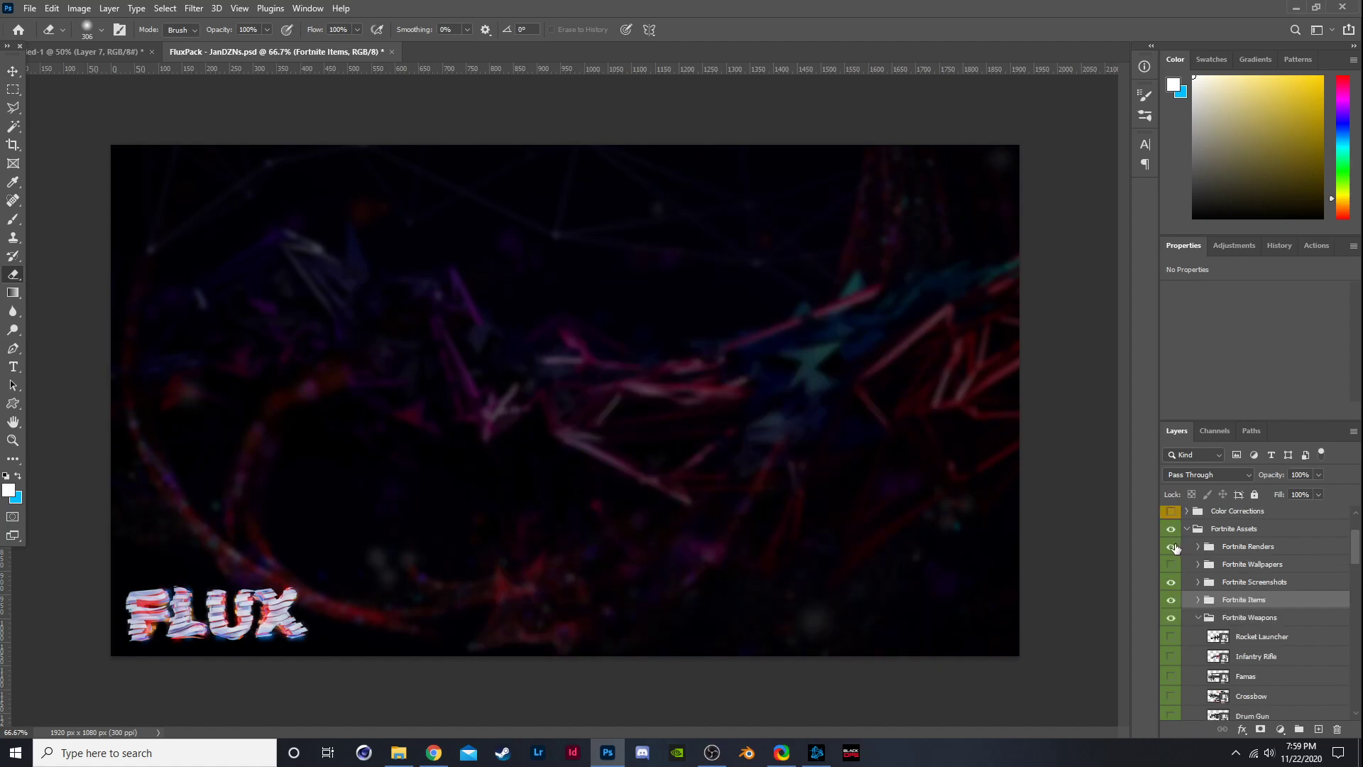
click(1171, 546)
Preview Shockwave Grenade, Smoke Grenade, Stink Bomb, Port-A-Fortress and Rift-To-Go in Fortnite Items.
click(1198, 600)
scroll(1194, 607, down, 3)
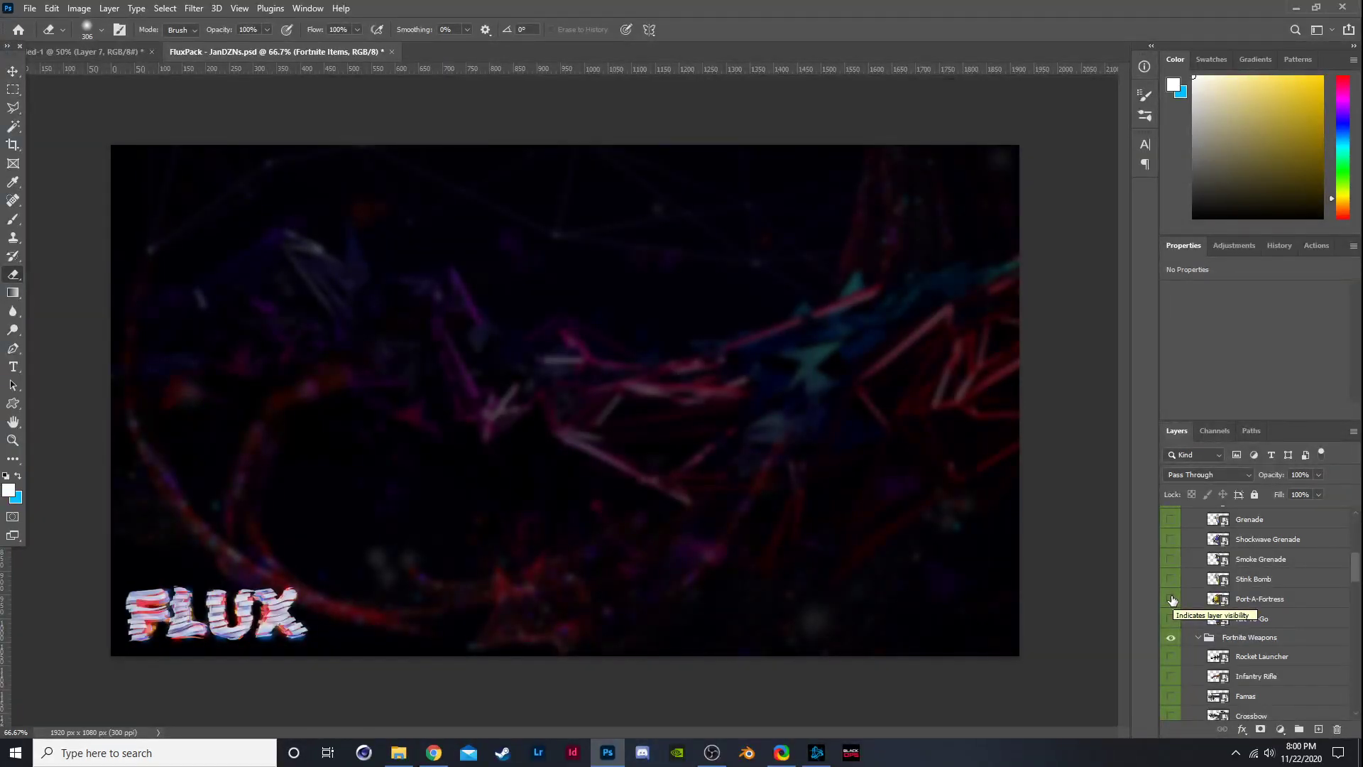
scroll(1166, 602, up, 2)
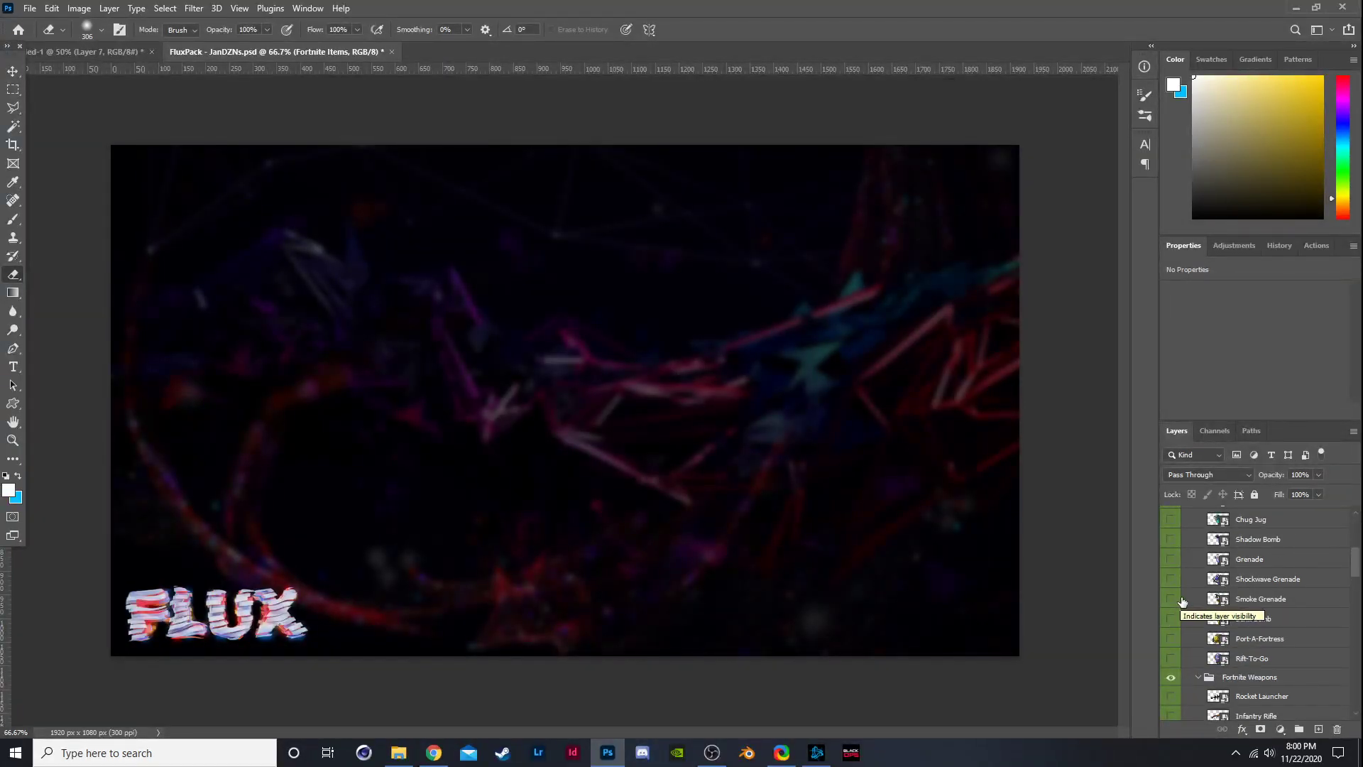
click(1172, 578)
click(1171, 578)
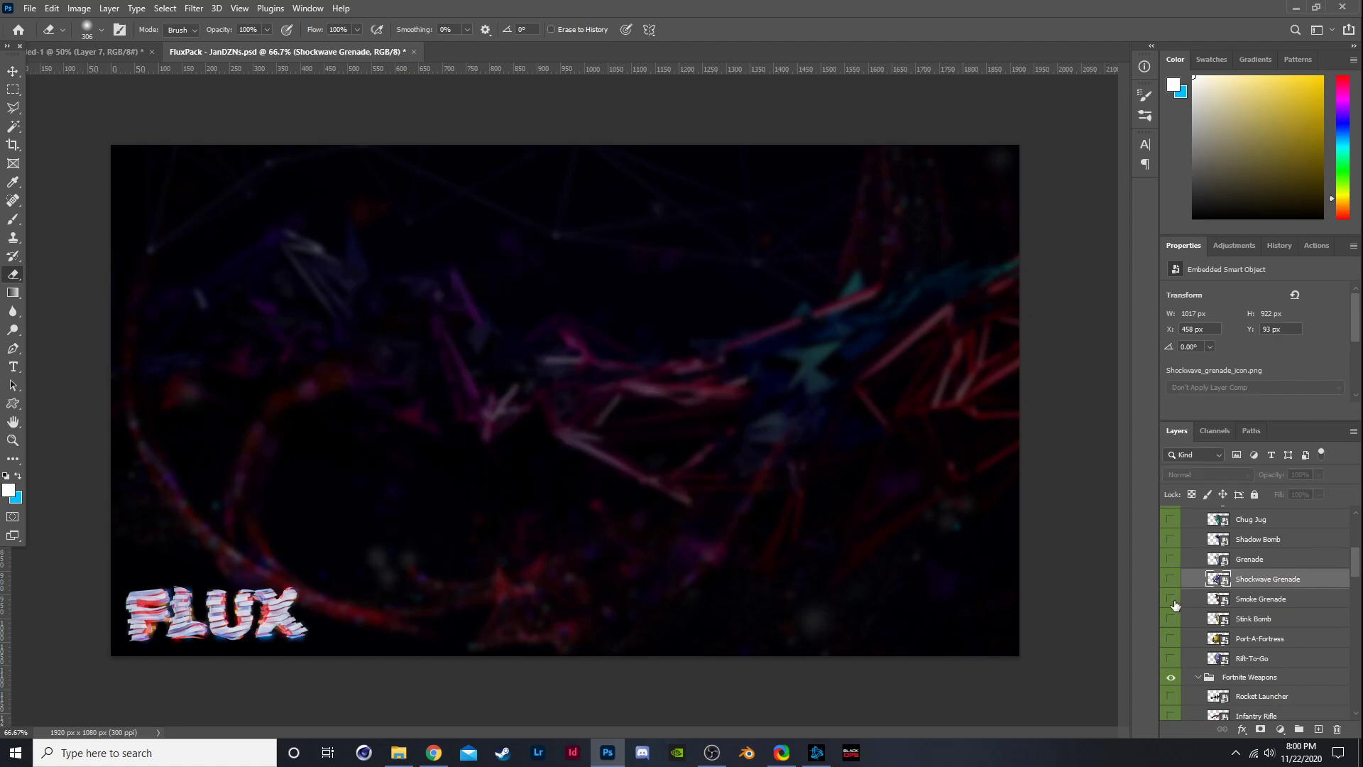
click(1171, 598)
click(1171, 598)
click(1171, 618)
click(1171, 618)
click(1171, 638)
click(1172, 639)
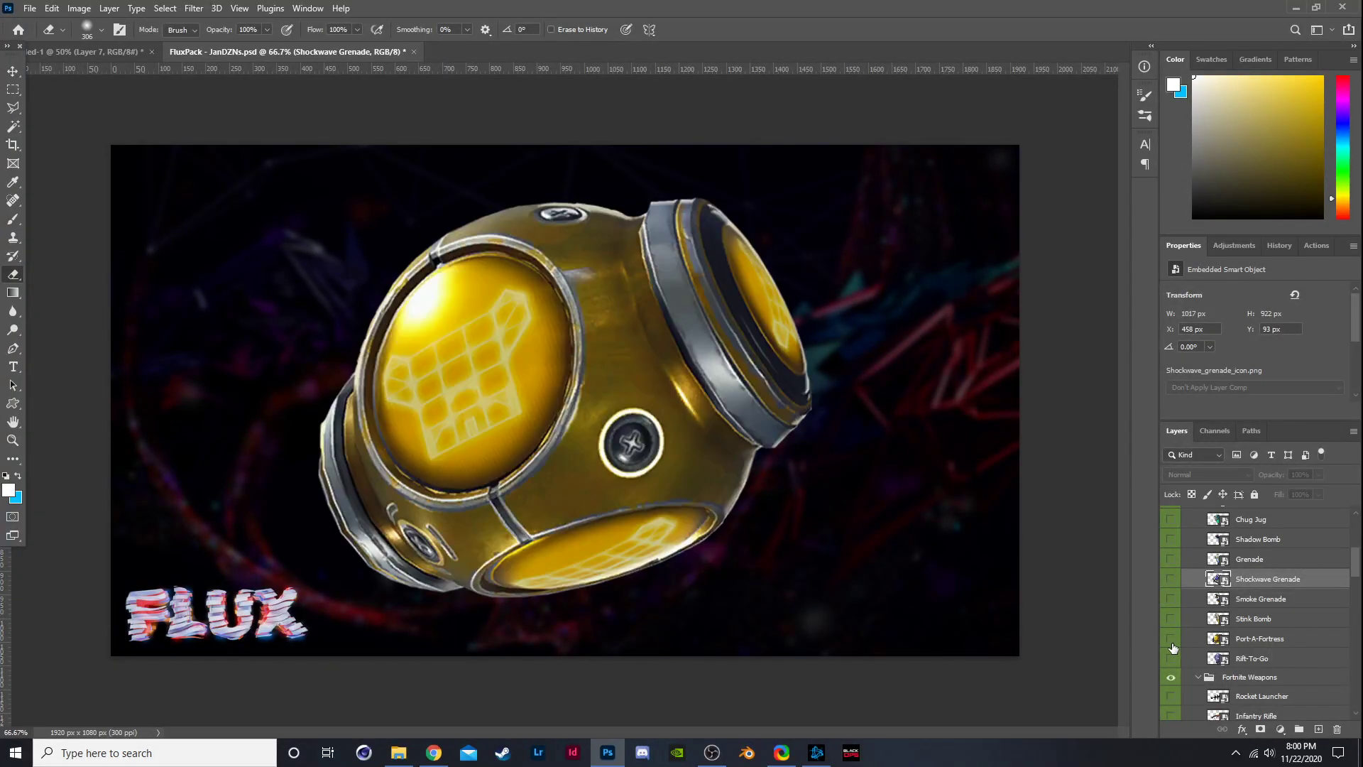
click(1171, 658)
click(1171, 658)
Preview the Baller, Chug Jug, Shadow Bomb, Grenade and Shockwave Grenade renders.
scroll(1177, 612, up, 2)
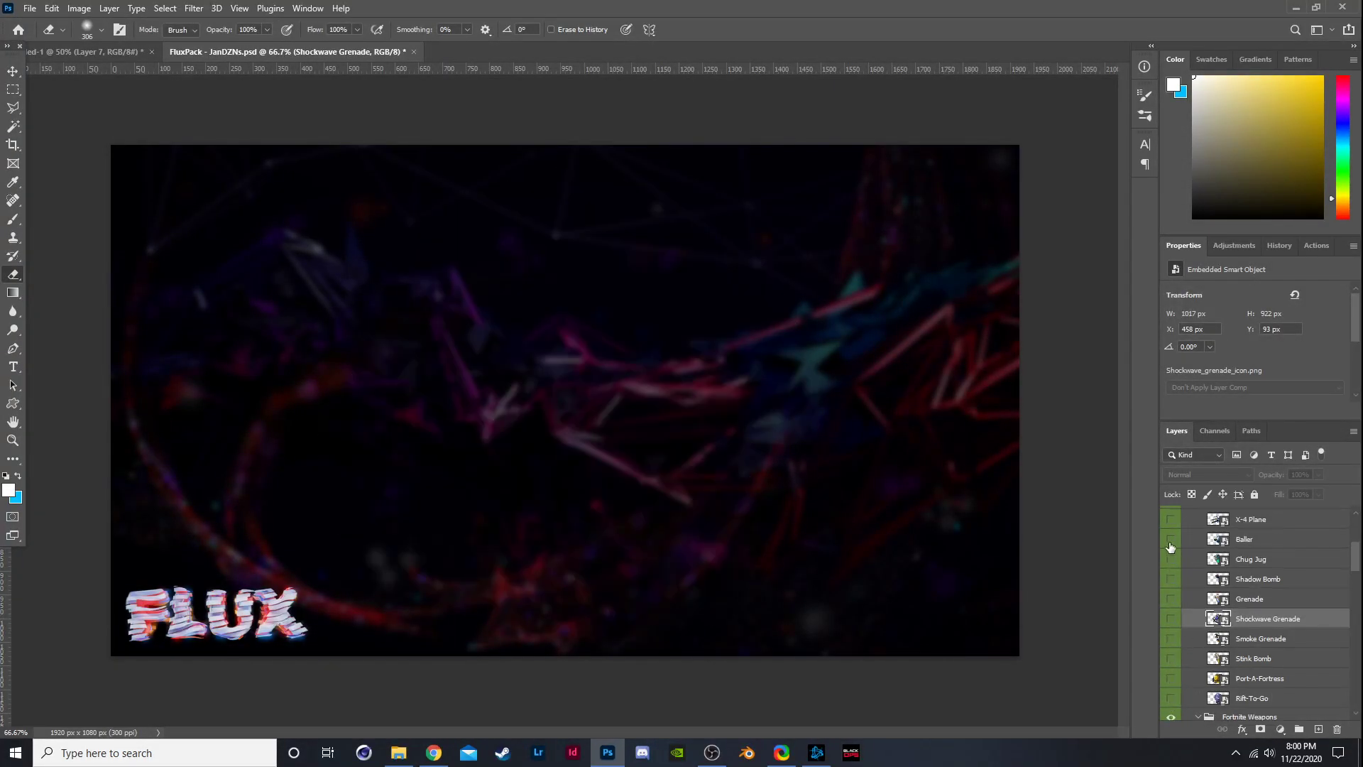
click(1171, 539)
click(1172, 539)
click(1171, 560)
click(1172, 559)
click(1171, 579)
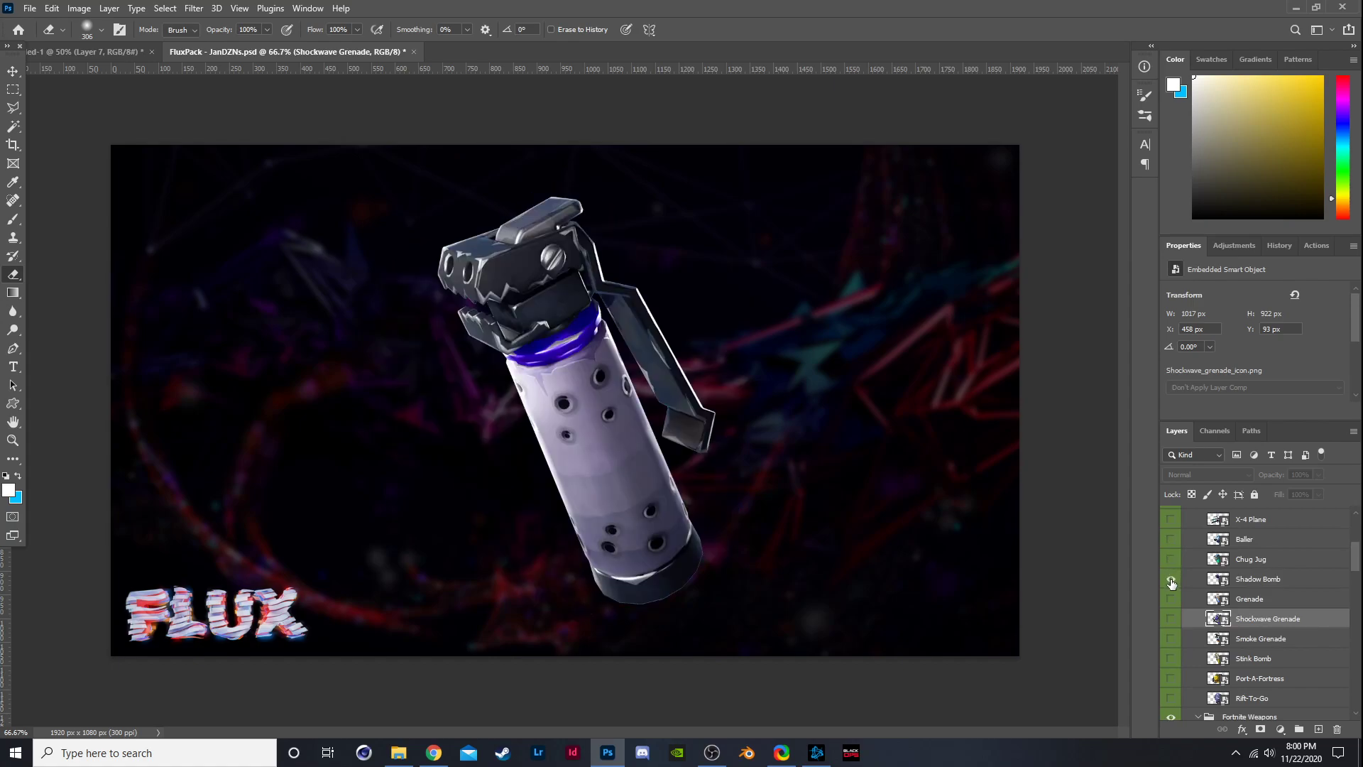
click(1171, 579)
click(1172, 598)
click(1171, 598)
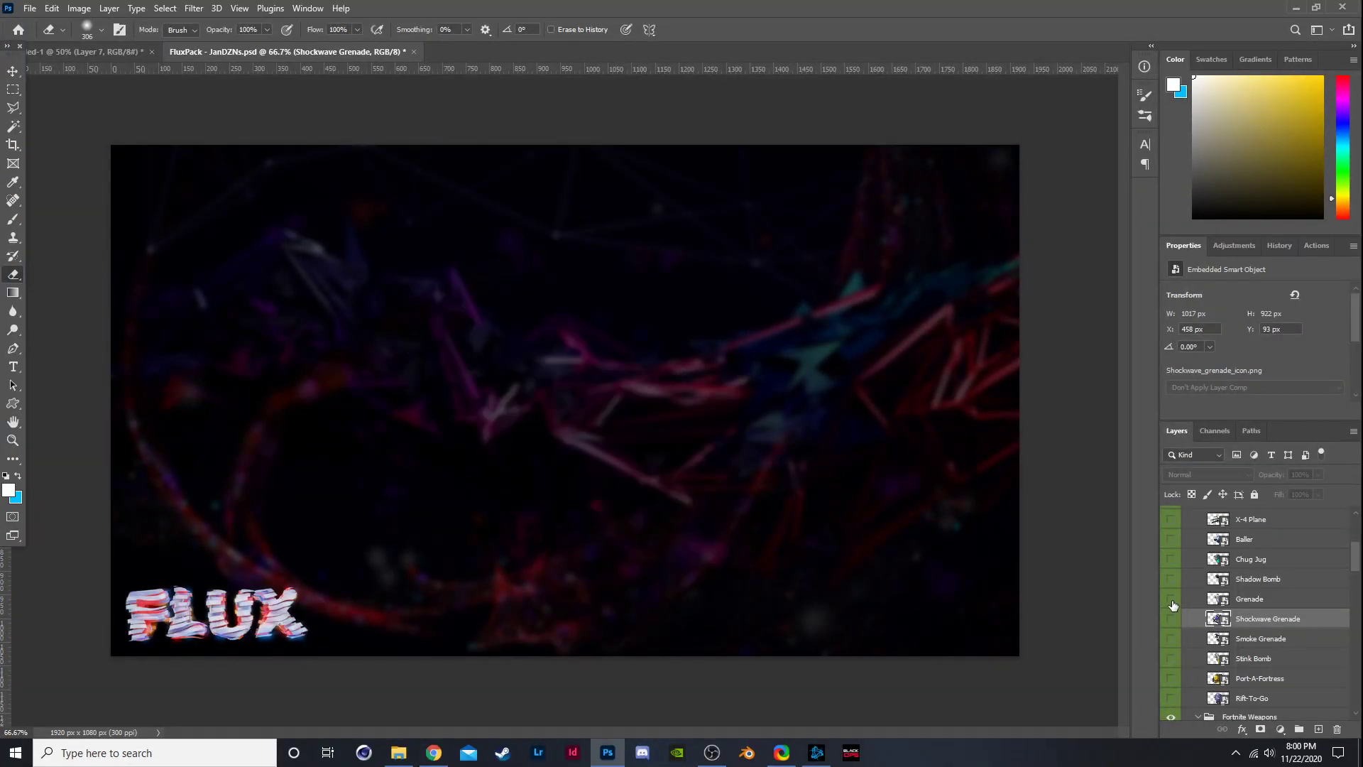
click(1172, 618)
click(1171, 618)
Collapse the Fortnite Items and Fortnite Weapons groups.
scroll(1174, 603, up, 4)
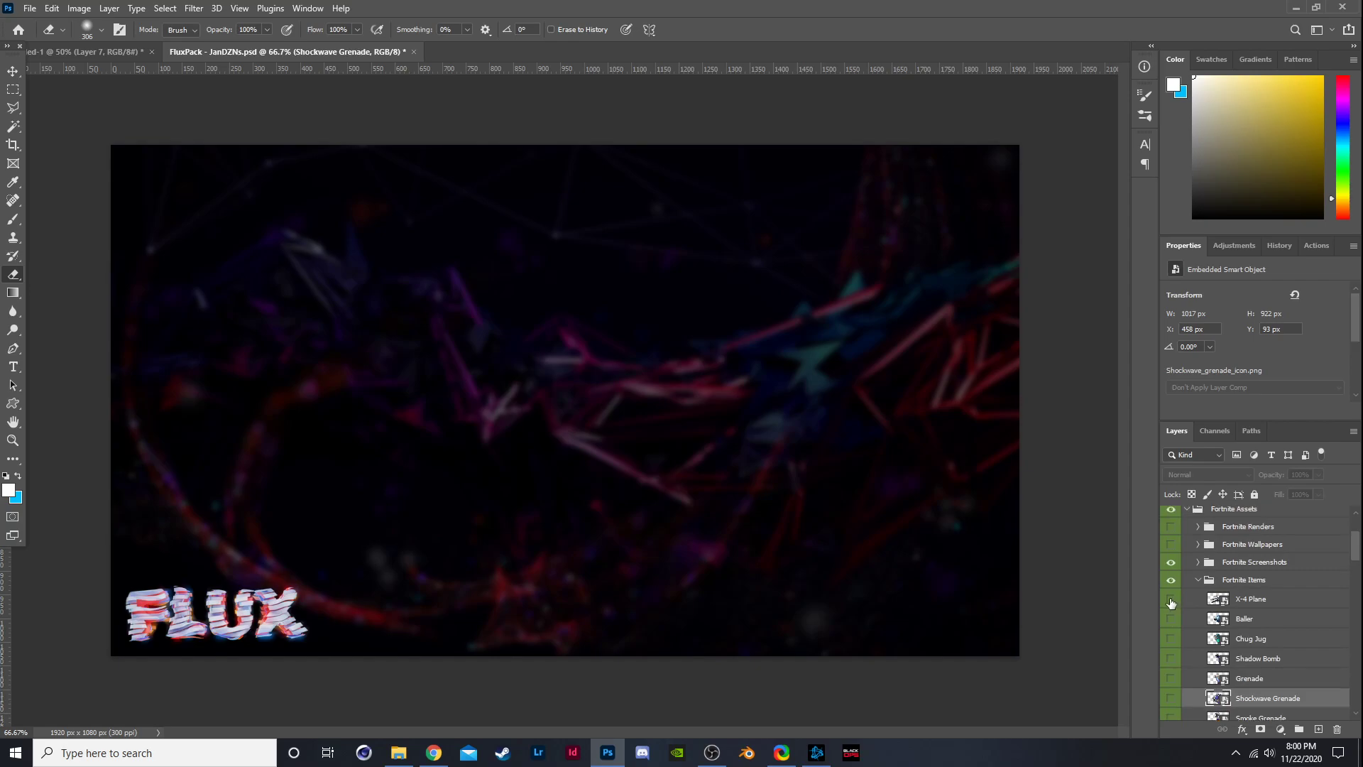
click(1196, 585)
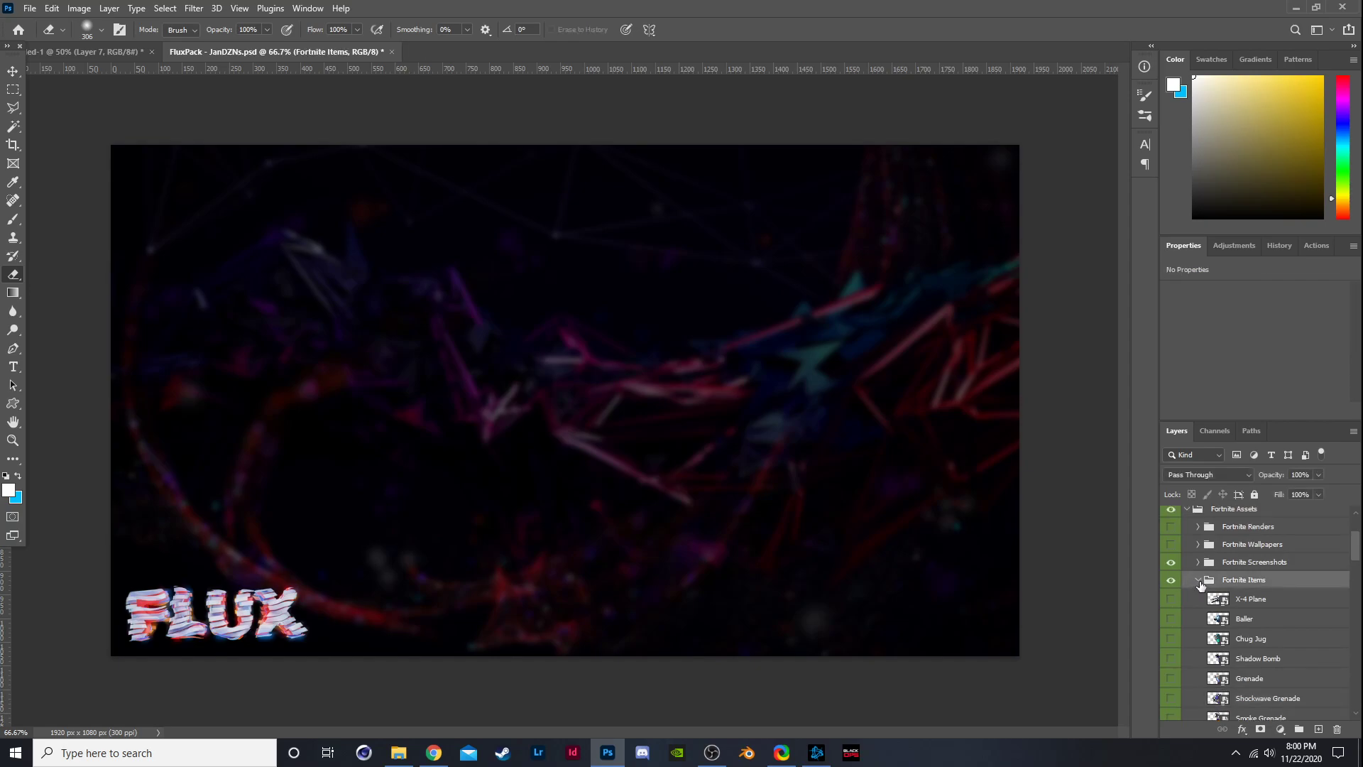
click(1198, 581)
scroll(1198, 600, down, 10)
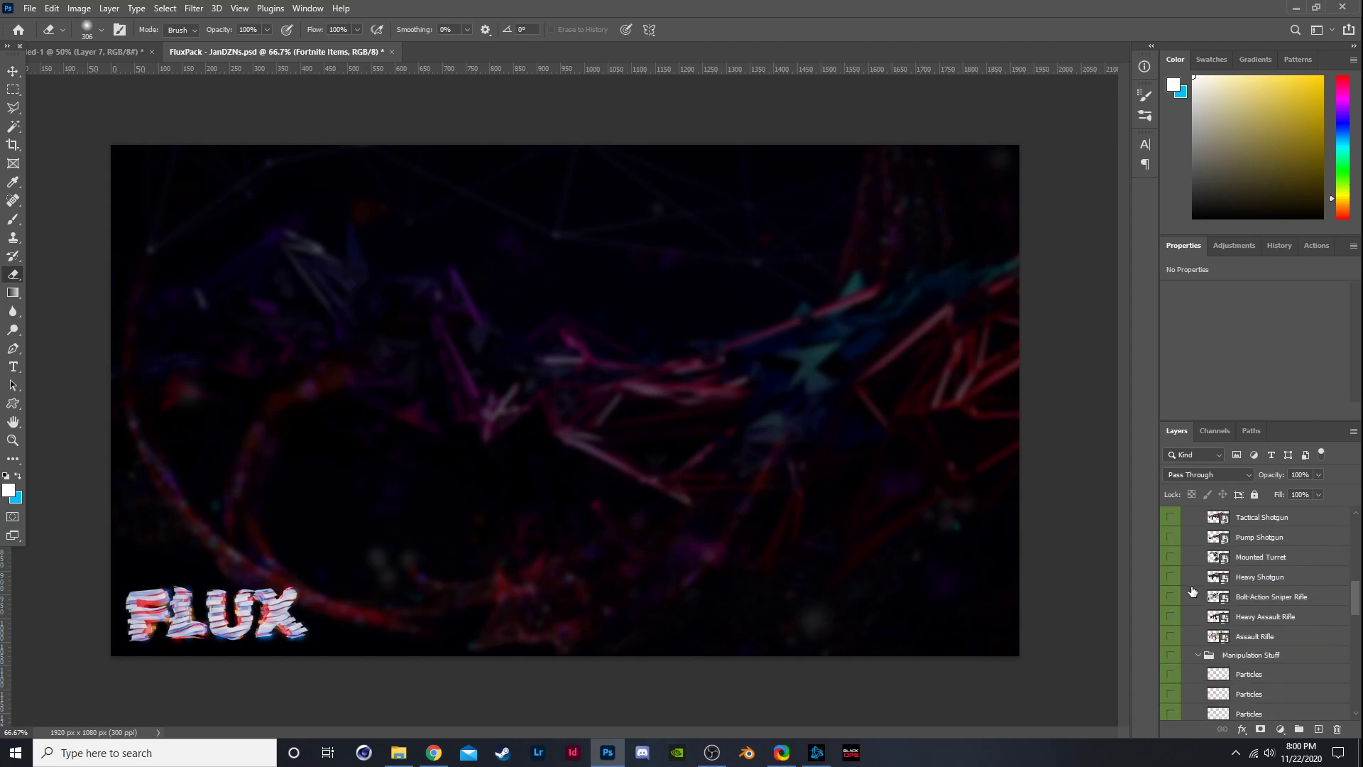
scroll(1193, 589, up, 10)
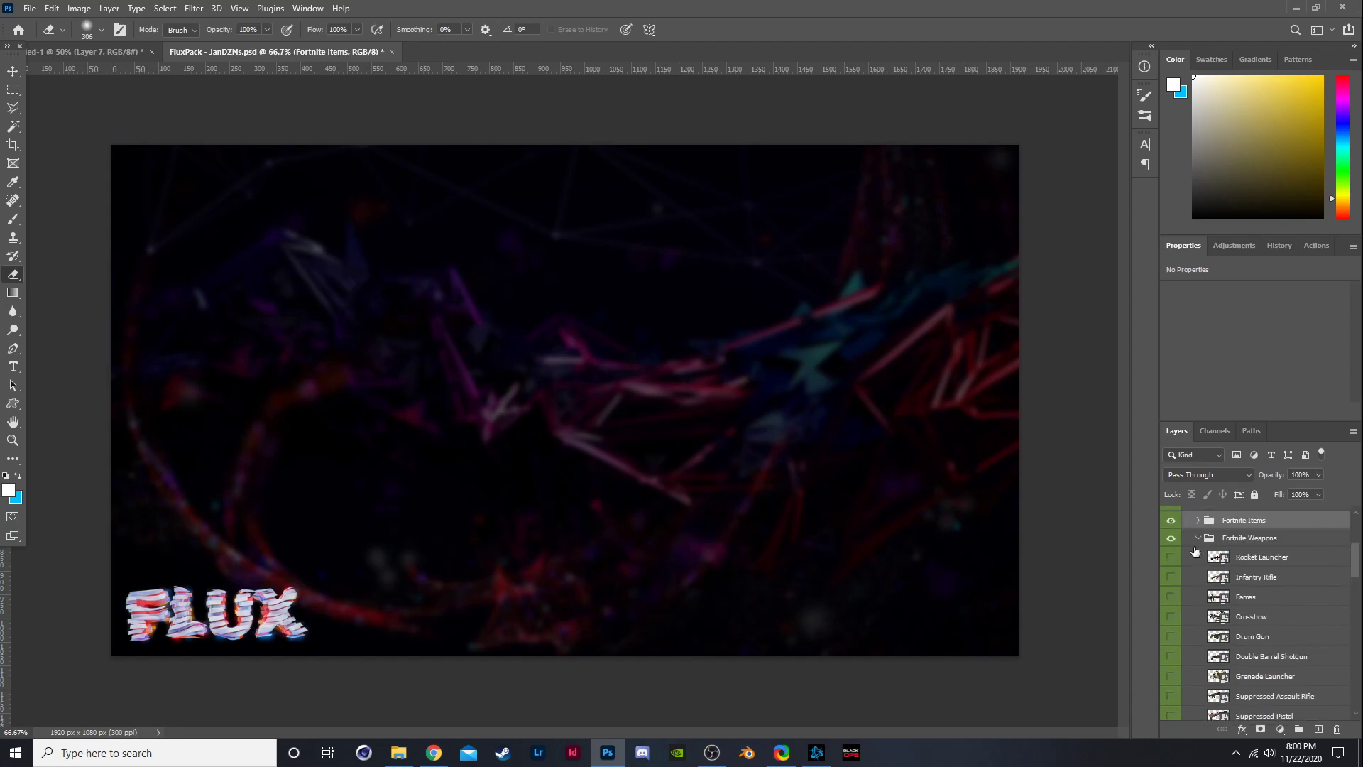
click(1198, 538)
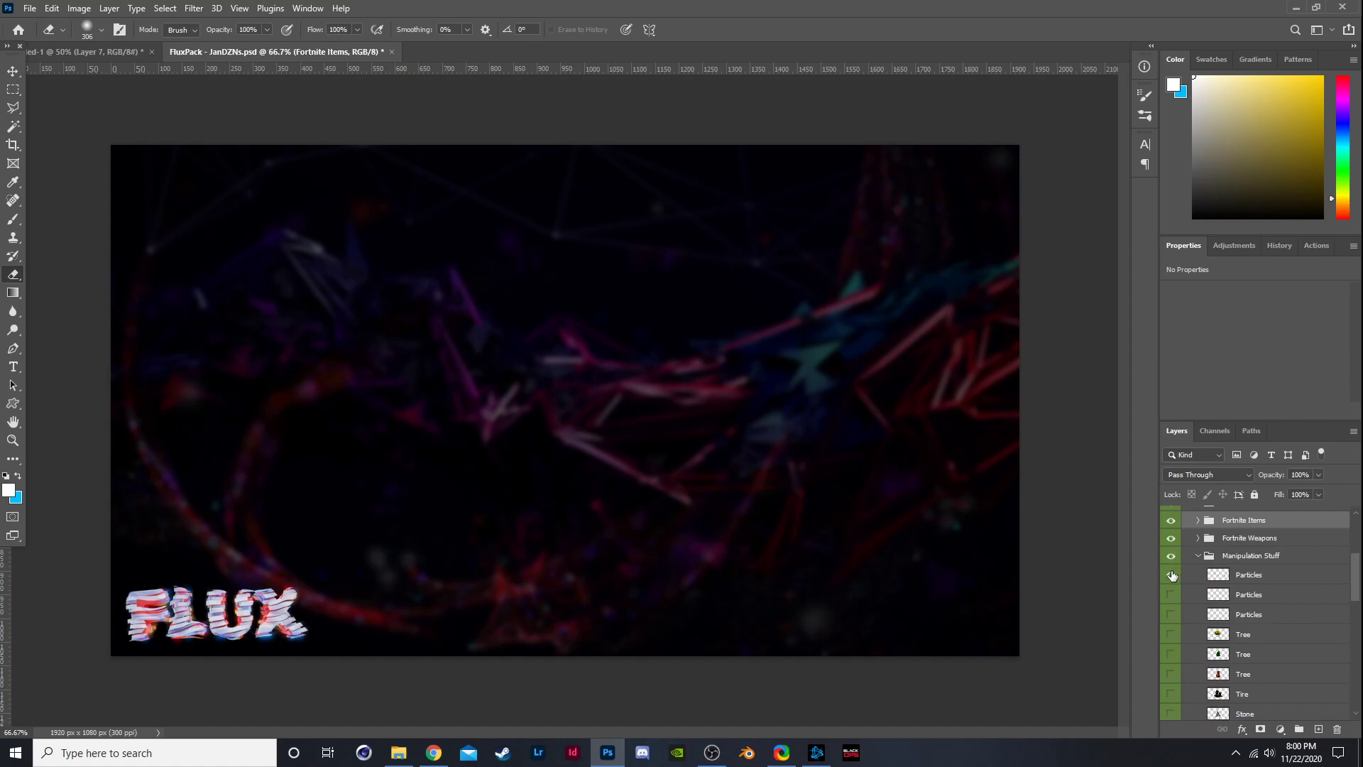
Preview the Particles layers one at a time, then a Tree layer.
double_click(1171, 574)
click(1171, 594)
click(1171, 594)
click(1171, 614)
click(1171, 614)
click(1170, 634)
click(1170, 634)
Preview the Battle Bus, Loot Drop and Bush layers, hiding each again.
scroll(1174, 634, down, 3)
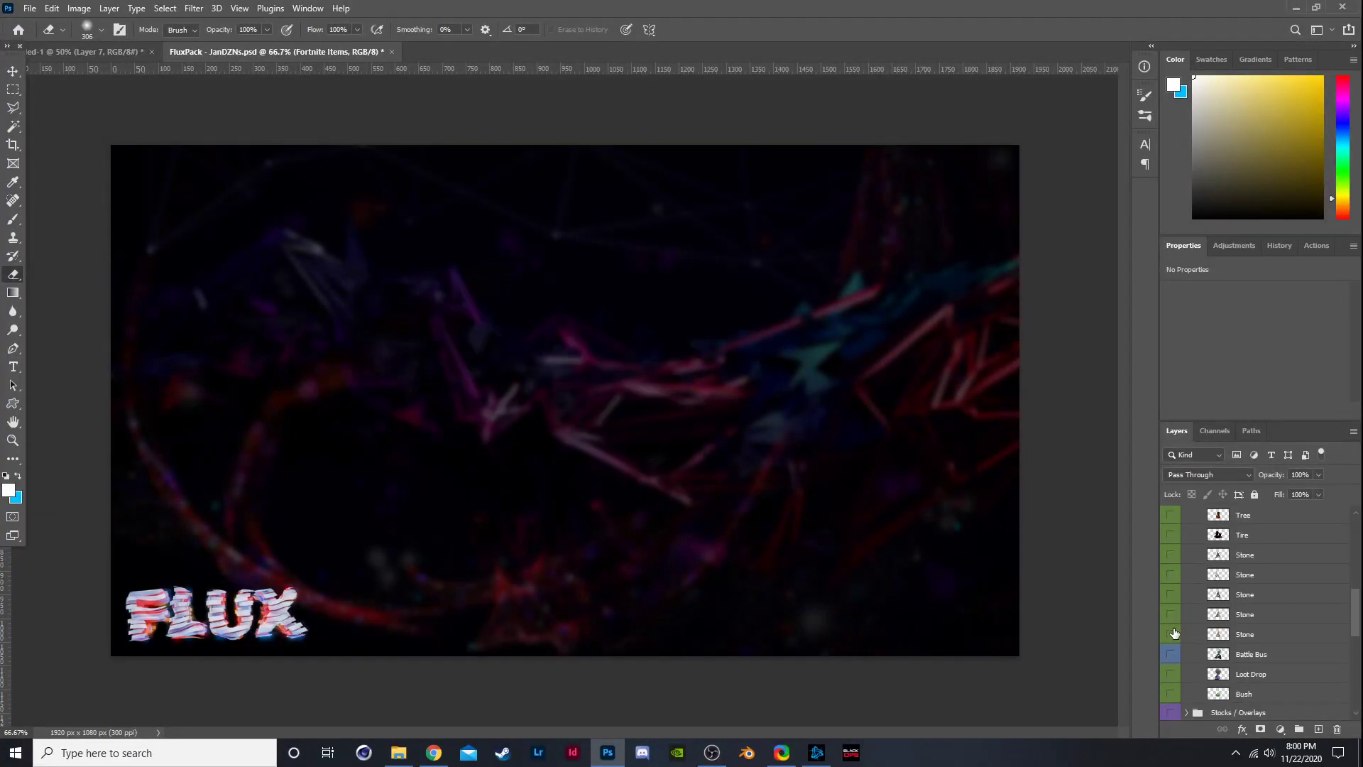
click(1169, 653)
click(1169, 653)
click(1170, 674)
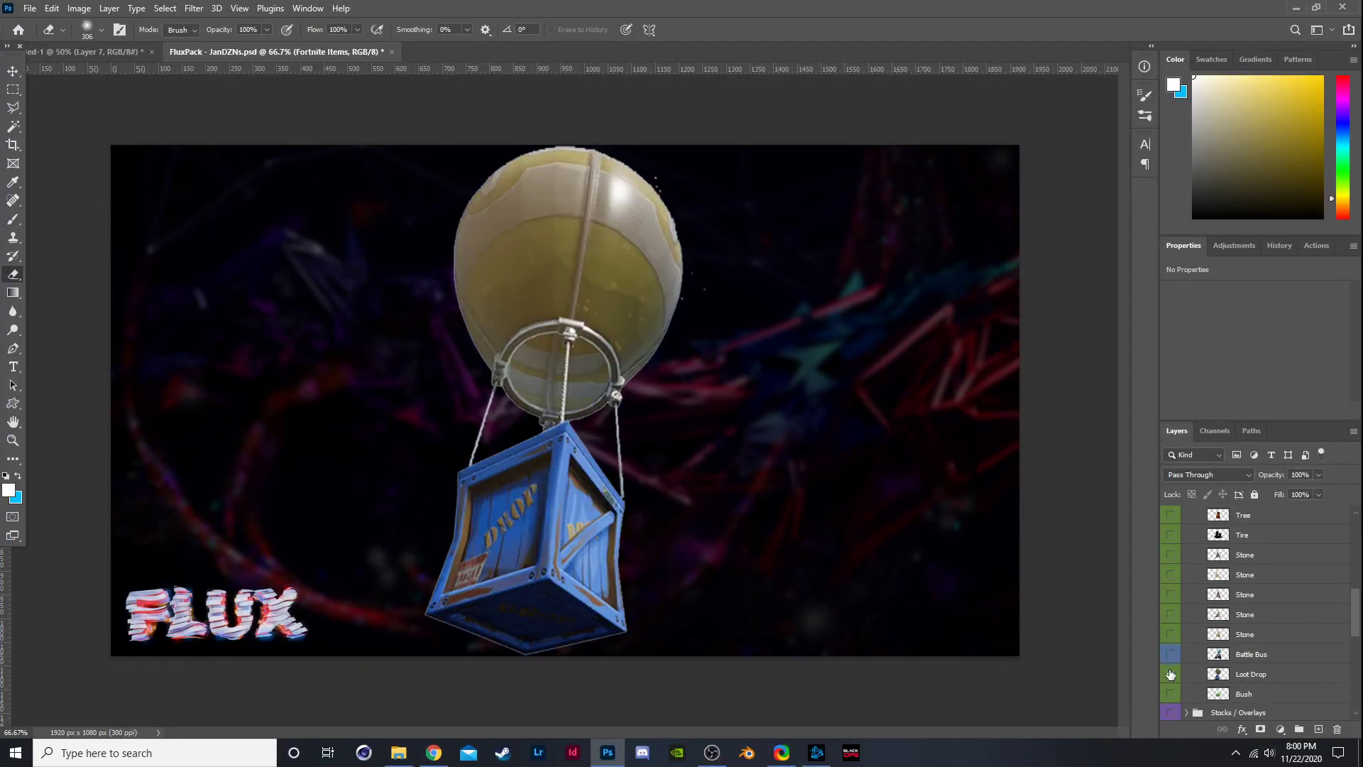
click(1170, 674)
click(1170, 694)
click(1170, 694)
Cycle through the Stone layers, comparing the tan stone with a grey one.
click(1171, 634)
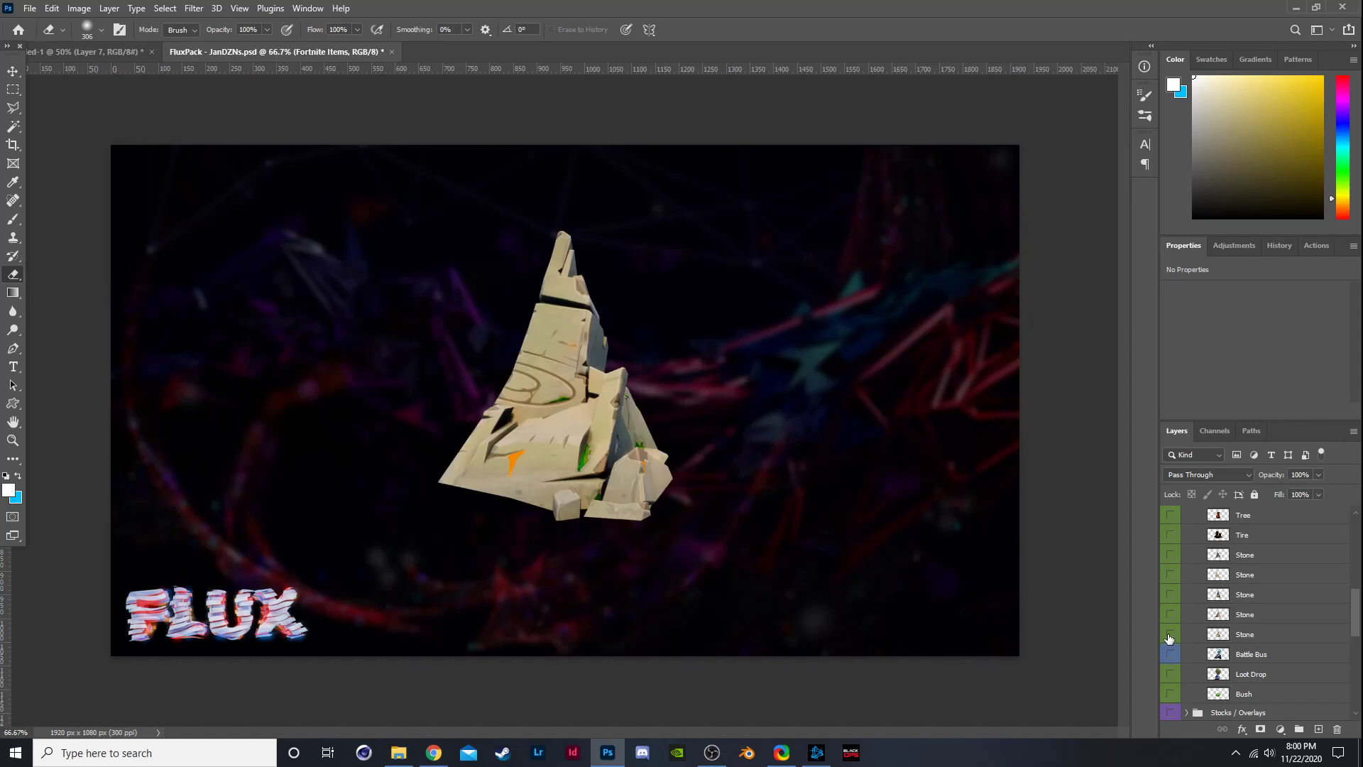
click(1170, 634)
click(1172, 615)
click(1172, 615)
click(1170, 595)
click(1170, 595)
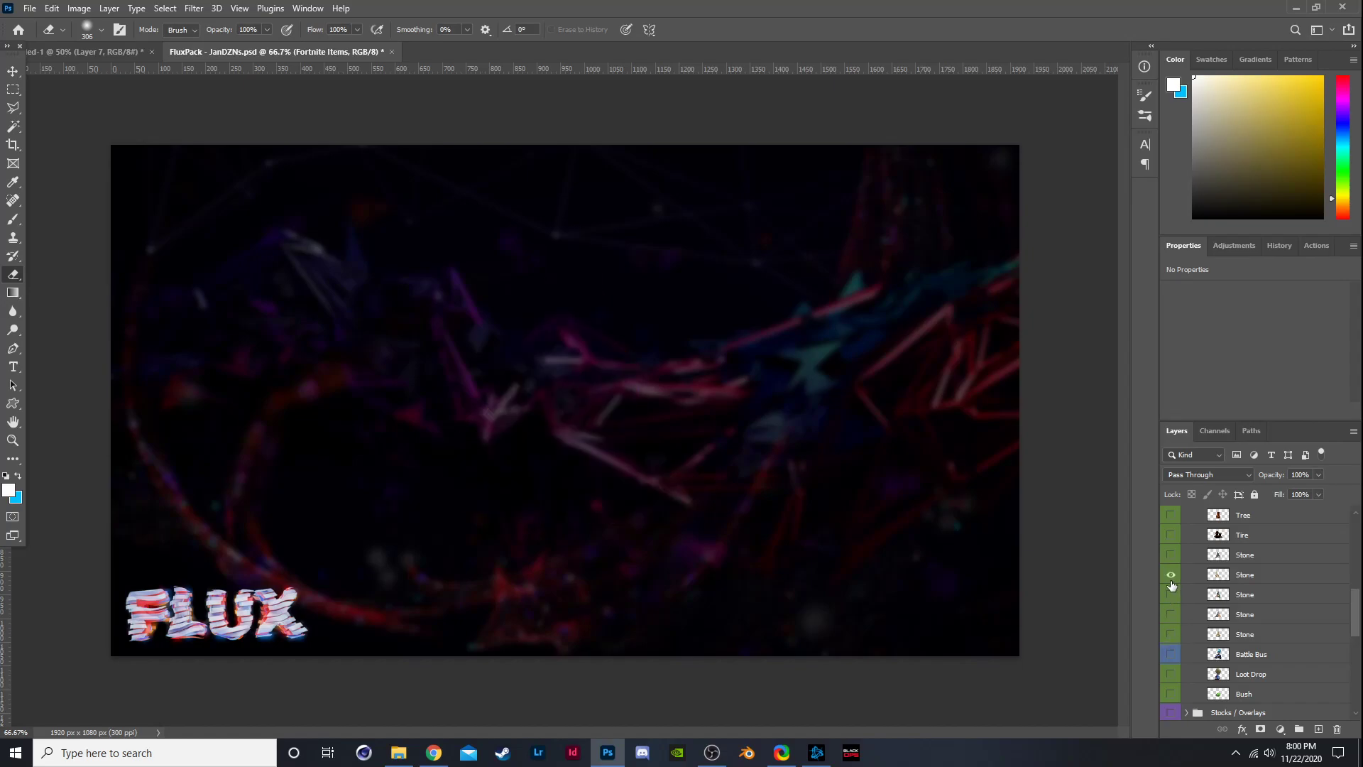
click(1171, 575)
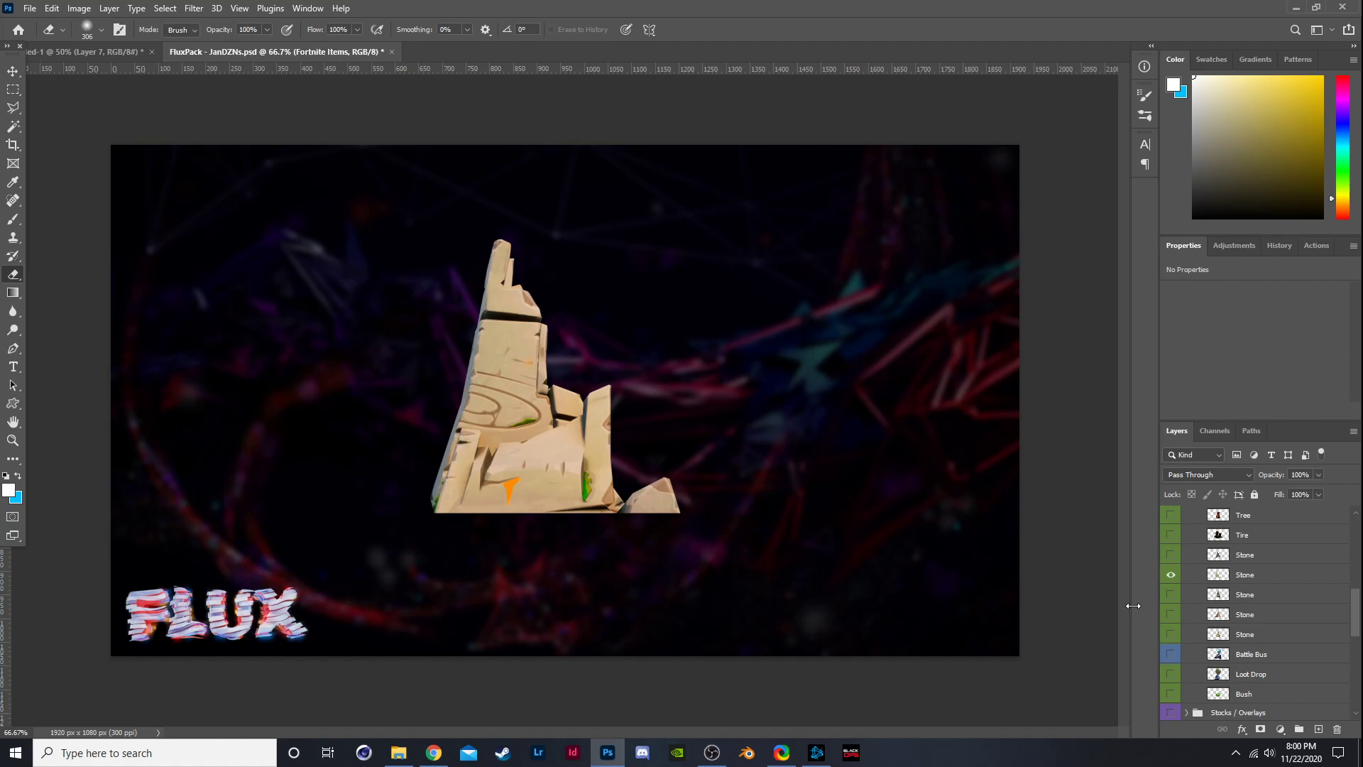
click(1170, 575)
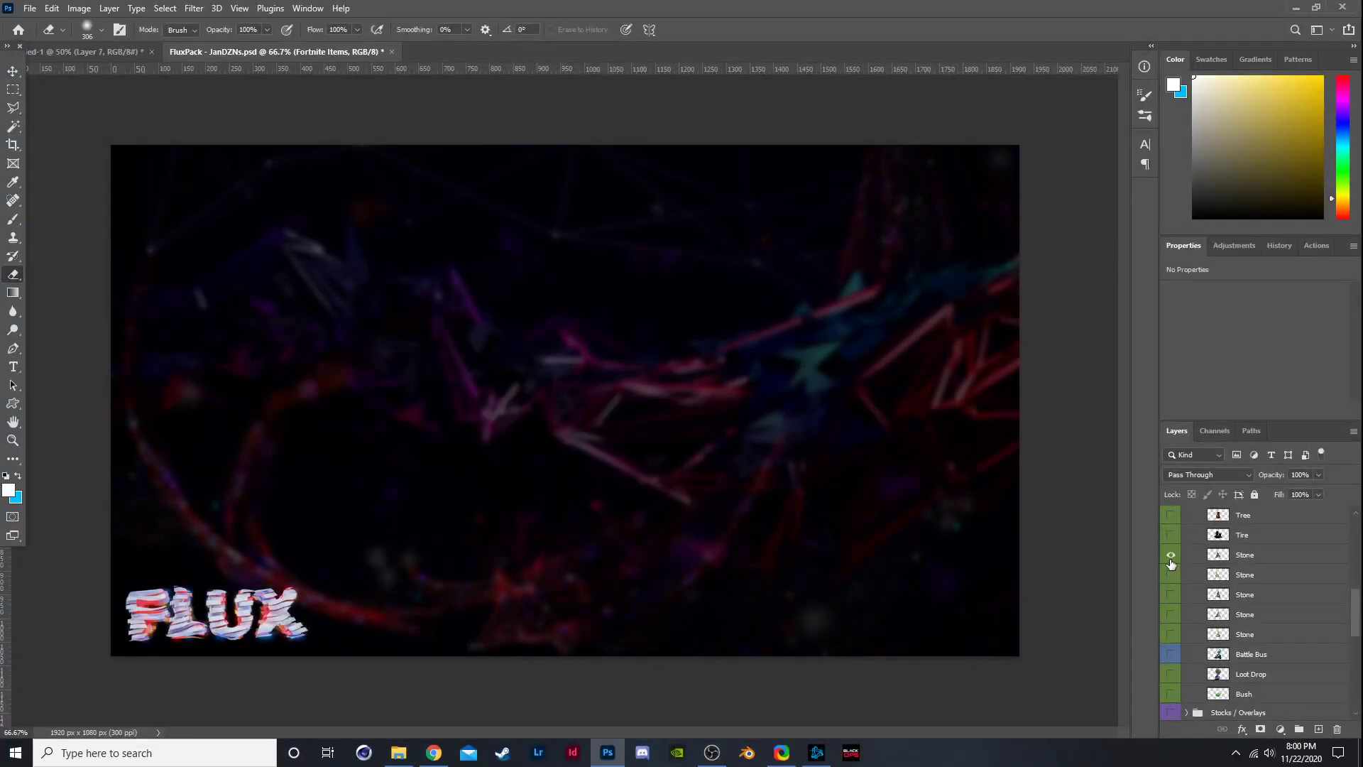
click(1171, 555)
scroll(1180, 580, up, 2)
Hide the grey stone and preview the Tire, middle, stump and green Tree layers.
click(1170, 614)
click(1170, 594)
click(1171, 594)
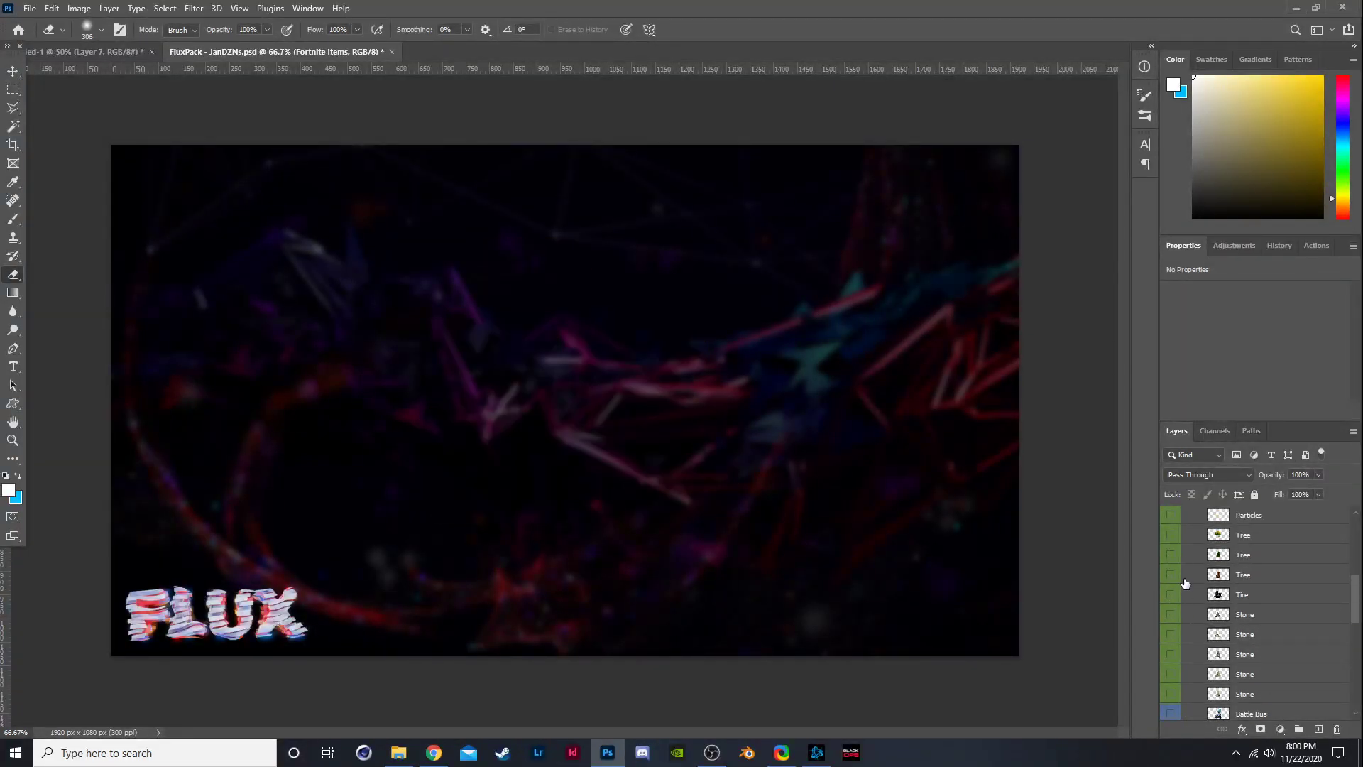
click(1179, 575)
click(1170, 575)
scroll(1173, 582, up, 2)
click(1170, 634)
click(1170, 594)
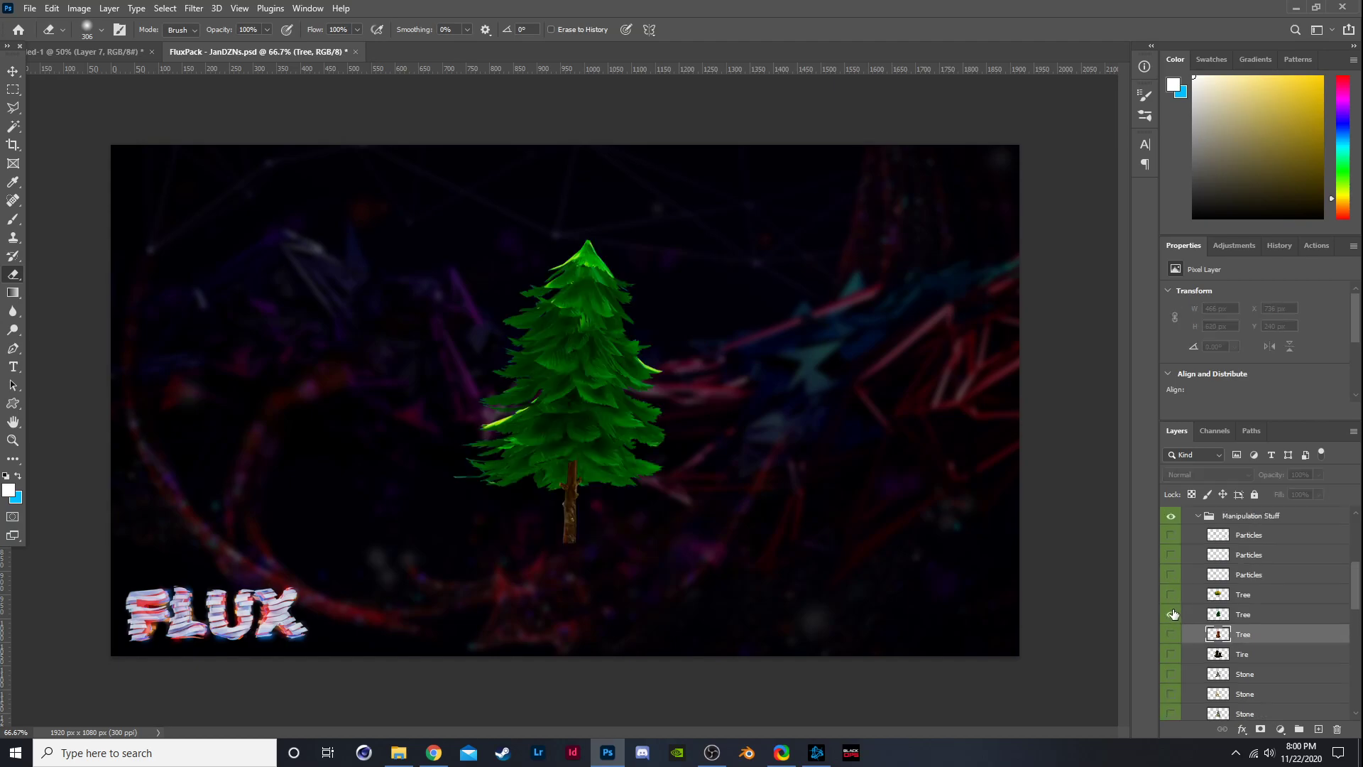
click(1170, 594)
click(1171, 594)
click(1171, 595)
Compare the sparkle and second Particles layers, leaving the green-cross Particles layer visible.
click(1171, 575)
scroll(1171, 578, up, 2)
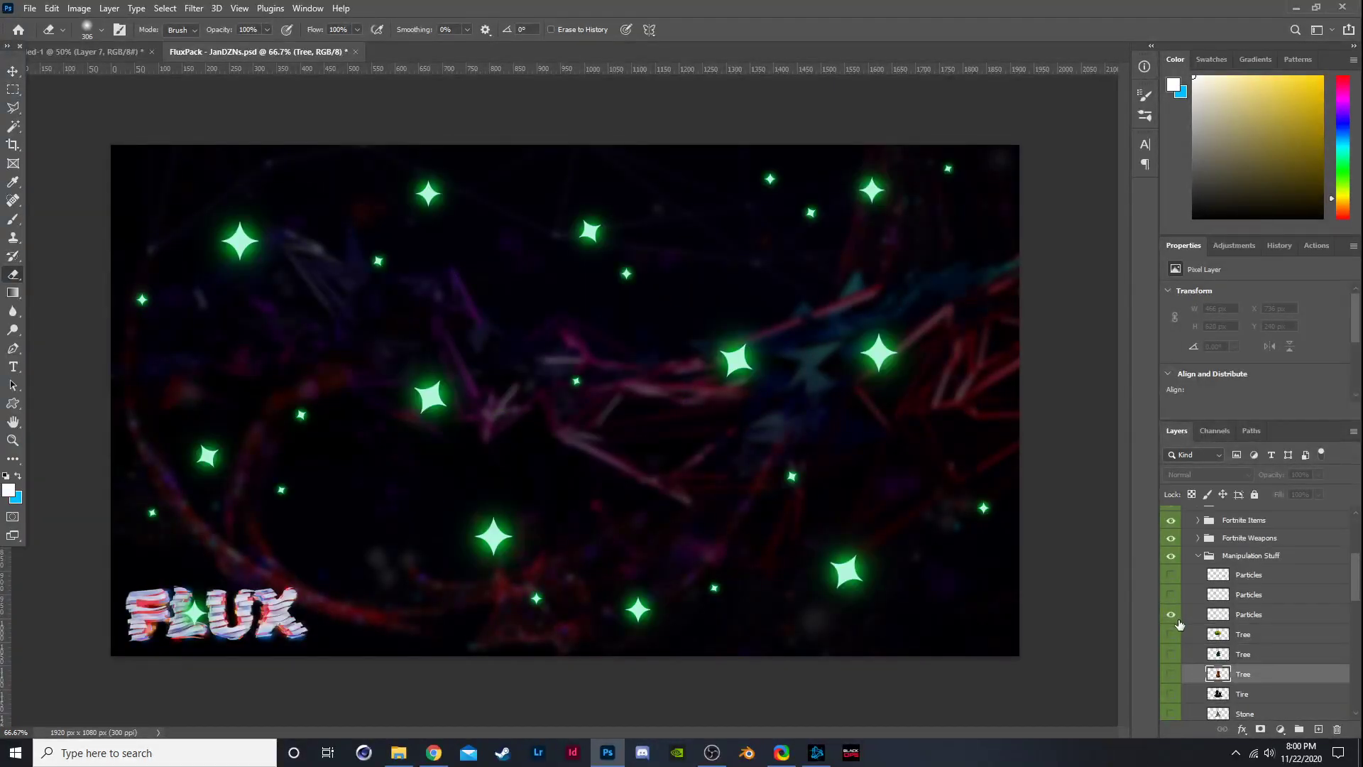
click(1171, 614)
click(1171, 594)
click(1170, 595)
click(1171, 574)
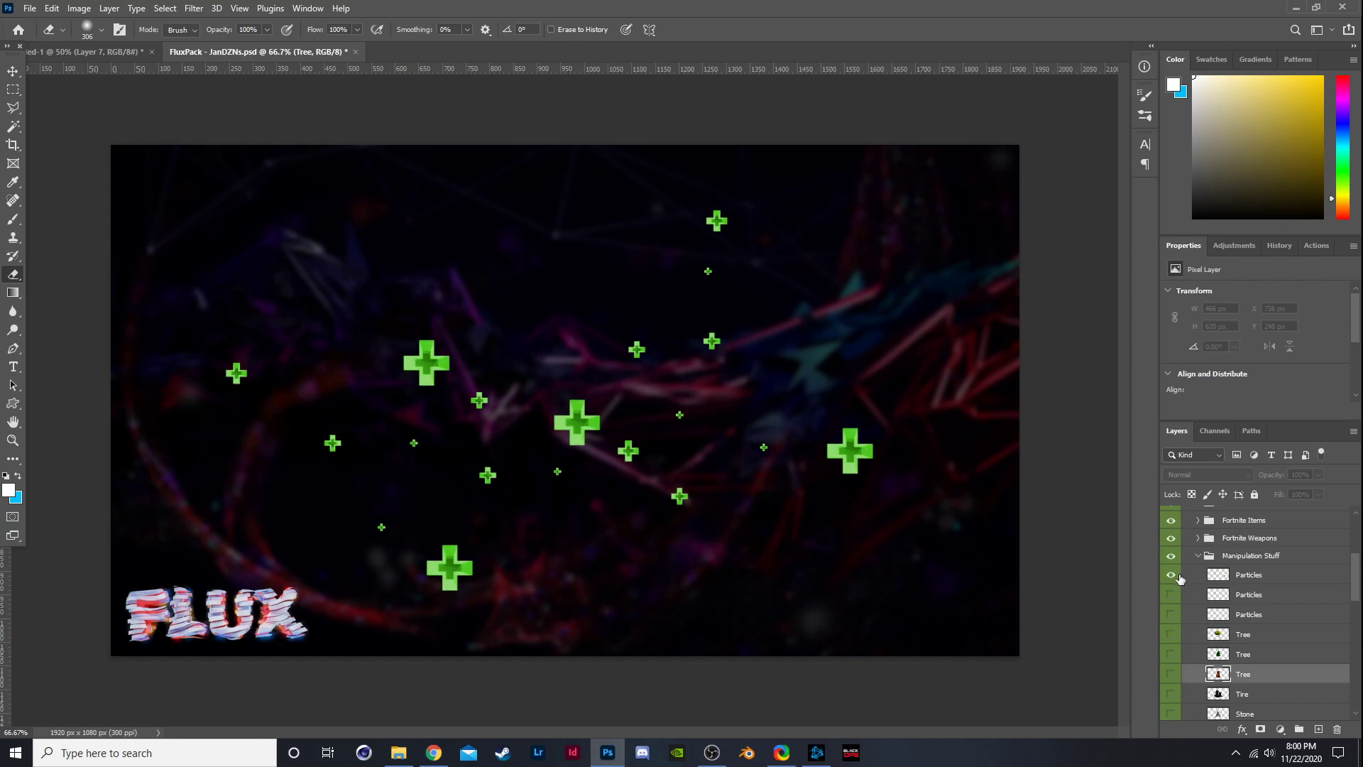
Copy the green-cross Particles layer into the banner, shift it up-right, and release its clipping mask.
drag(1247, 580, 902, 469)
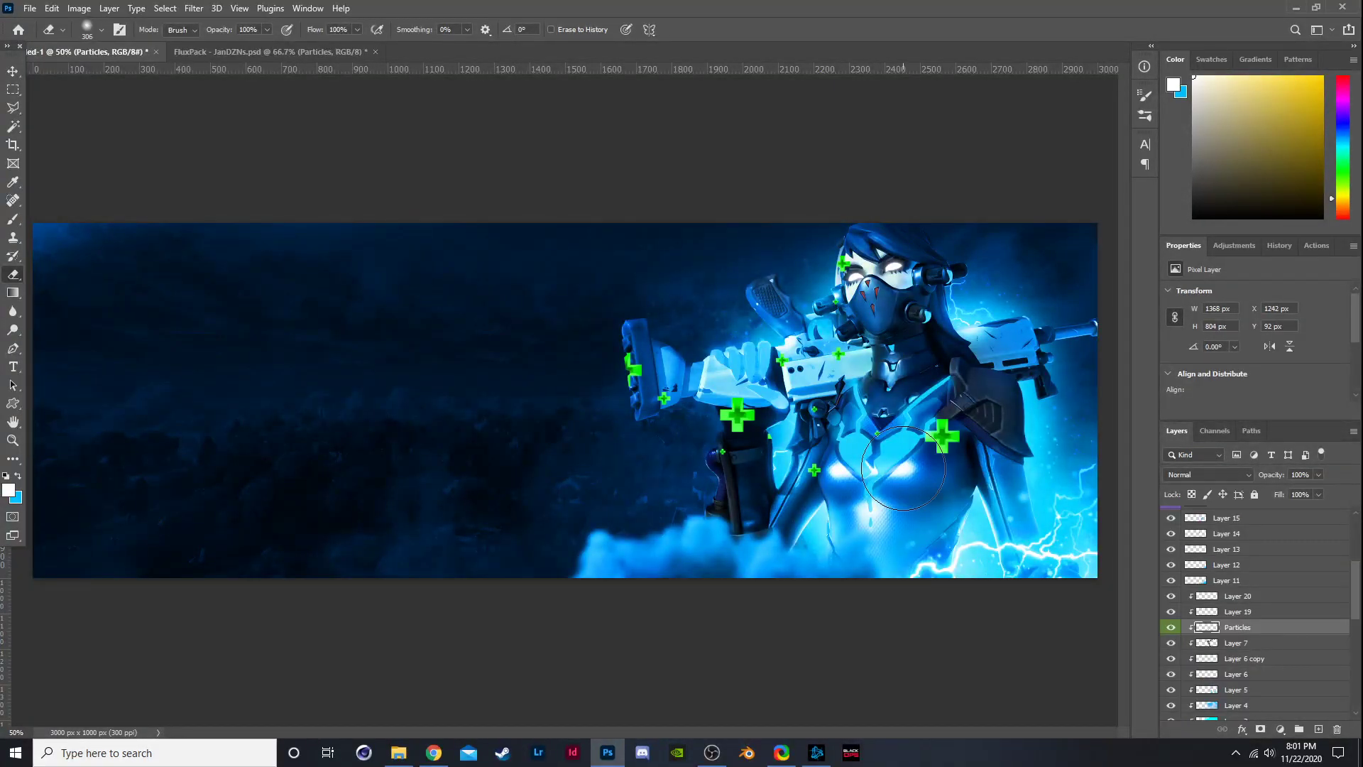
key(ctrl+t)
mouse_move(877, 409)
mouse_down()
mouse_move(1010, 342)
mouse_move(1091, 360)
mouse_move(1126, 314)
mouse_up()
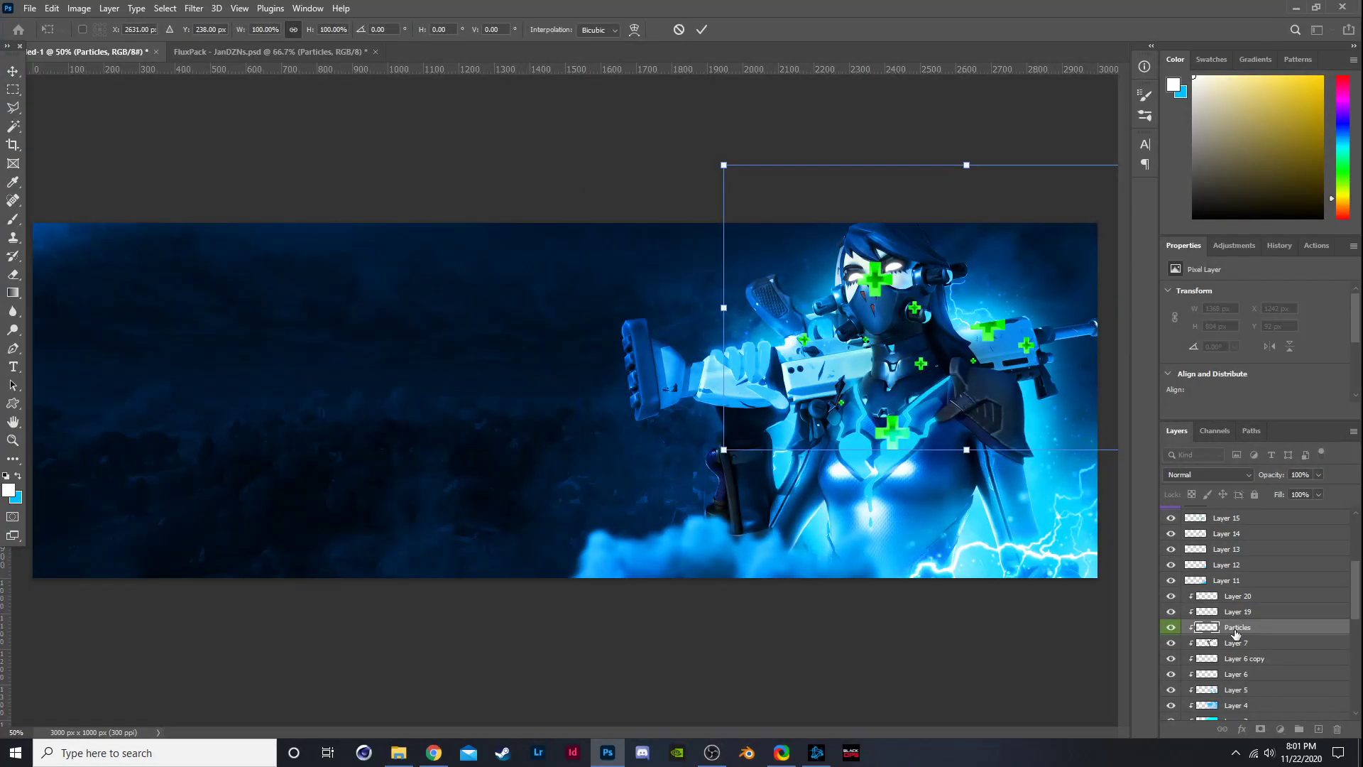
drag(1233, 622, 1236, 597)
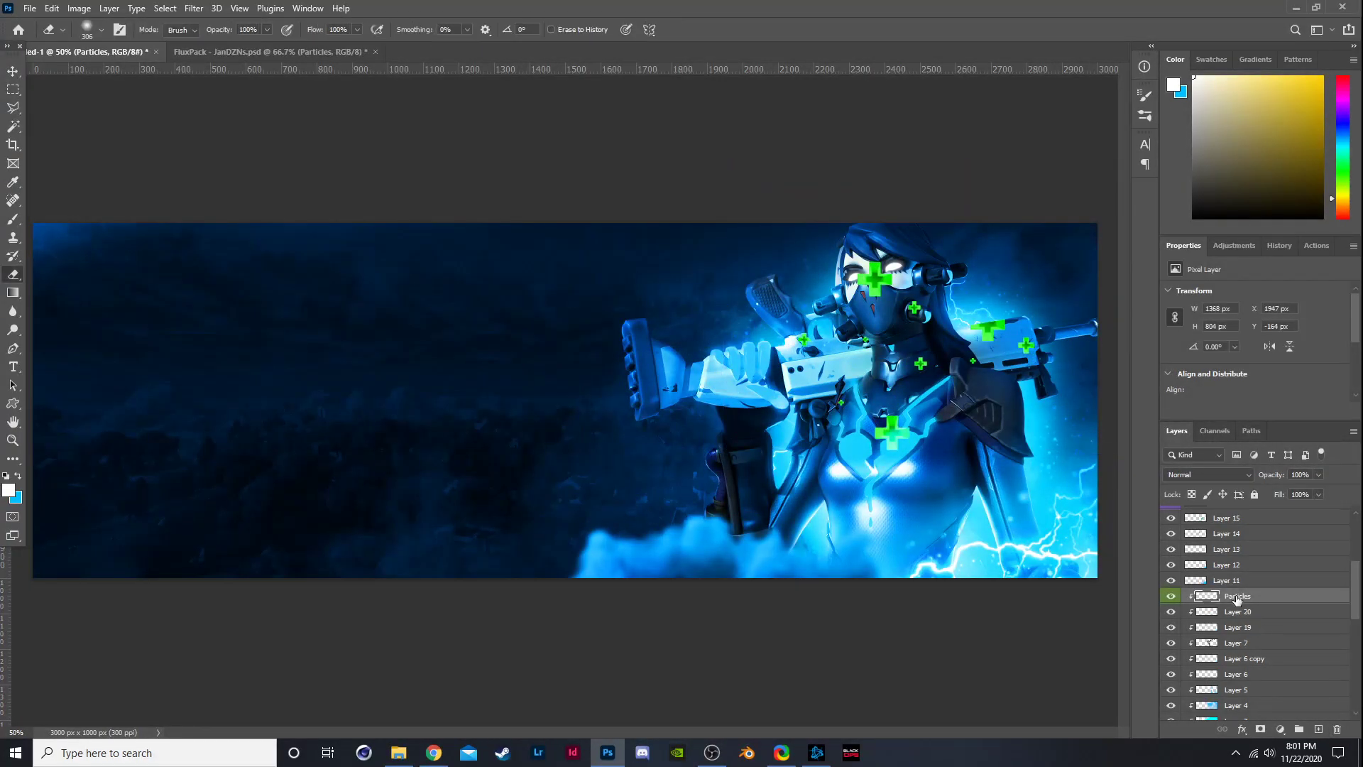
alt+click(1239, 603)
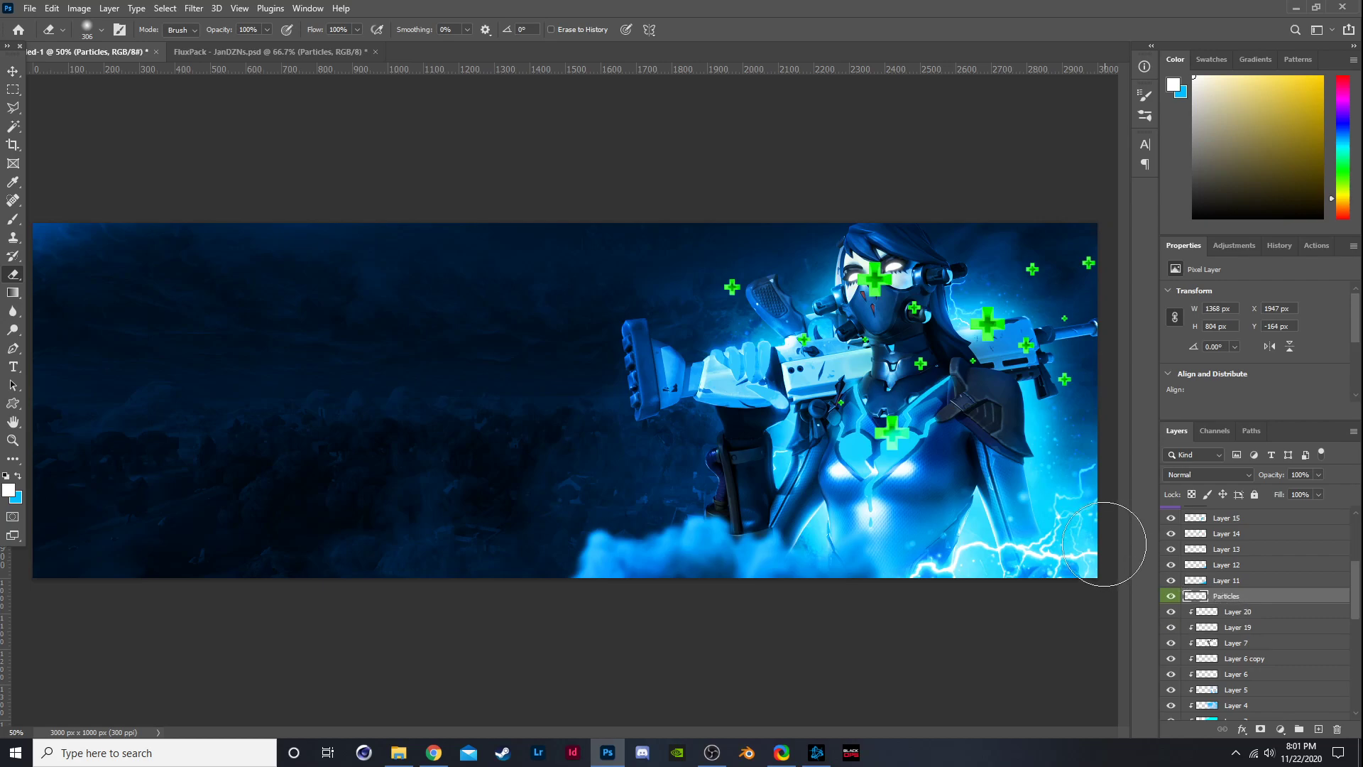
Scale the crosses to about 41.67% and place them beside the girl's upper right shoulder.
key(ctrl+t)
drag(965, 161, 972, 332)
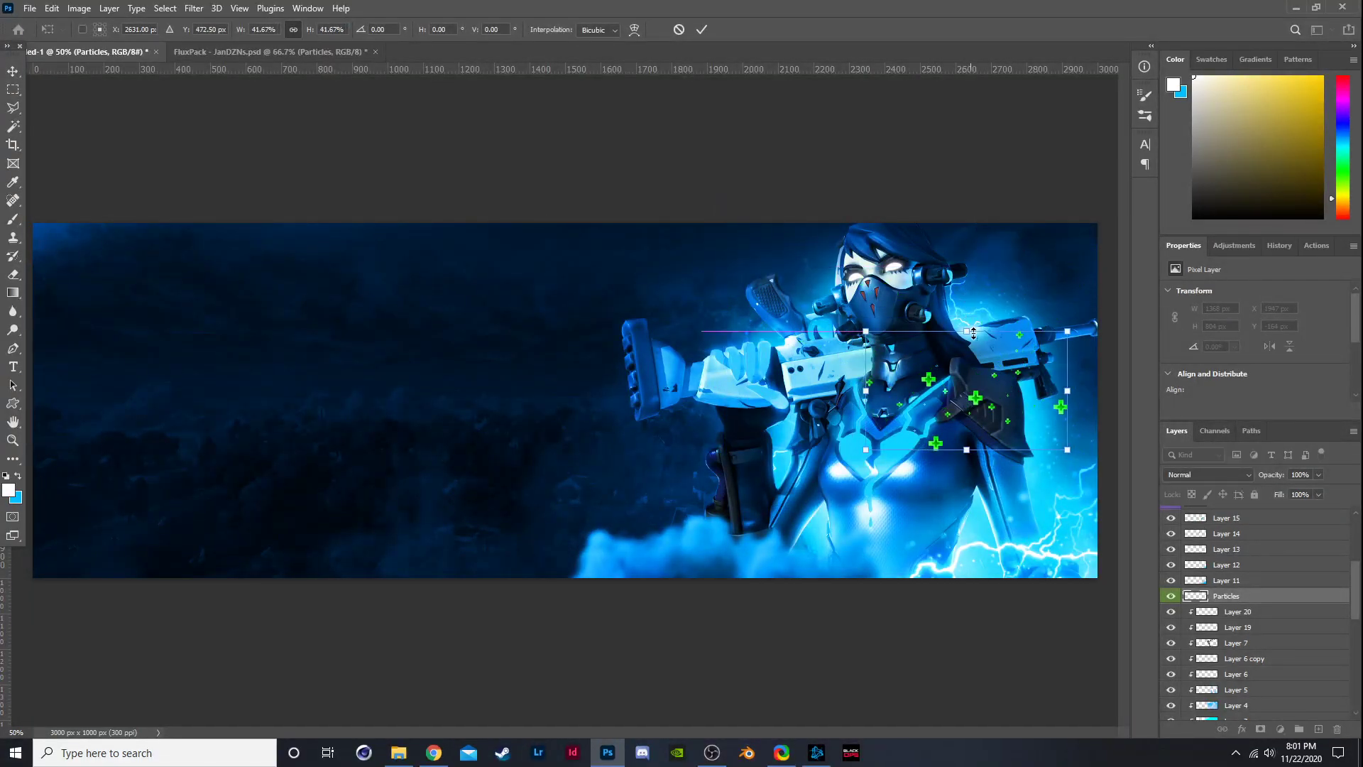
drag(969, 383, 1004, 273)
key(Return)
key(e)
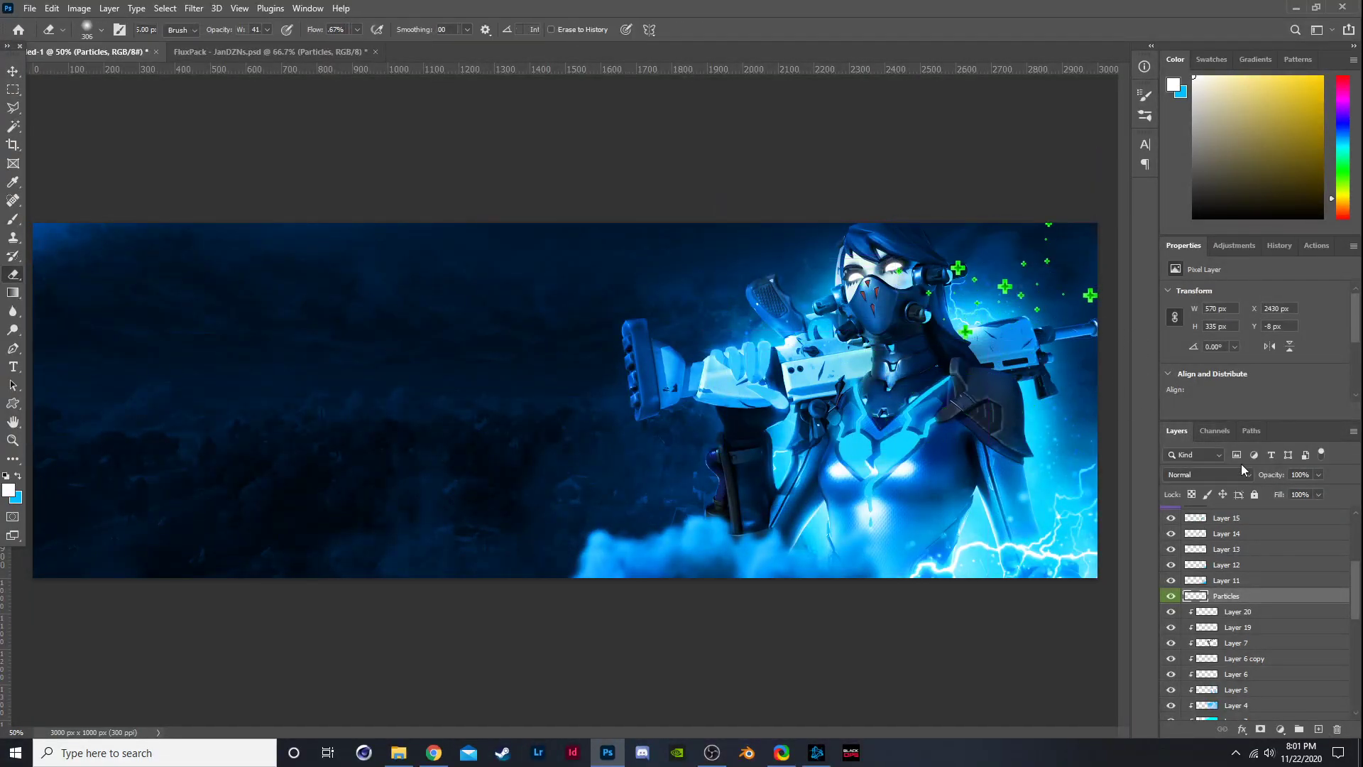
click(1280, 729)
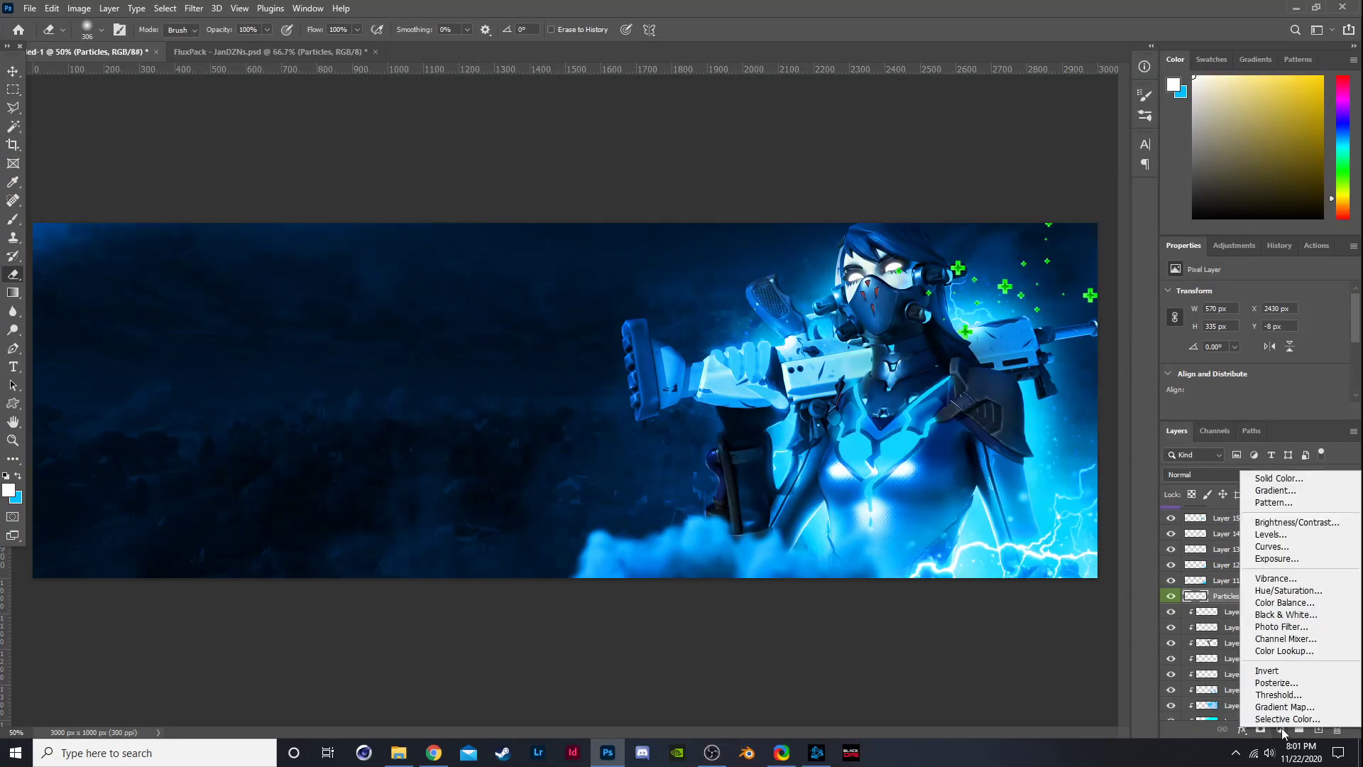
Add a Hue/Saturation adjustment clipped to Particles with Hue +92 to tint the crosses blue.
click(1265, 591)
alt+click(1249, 605)
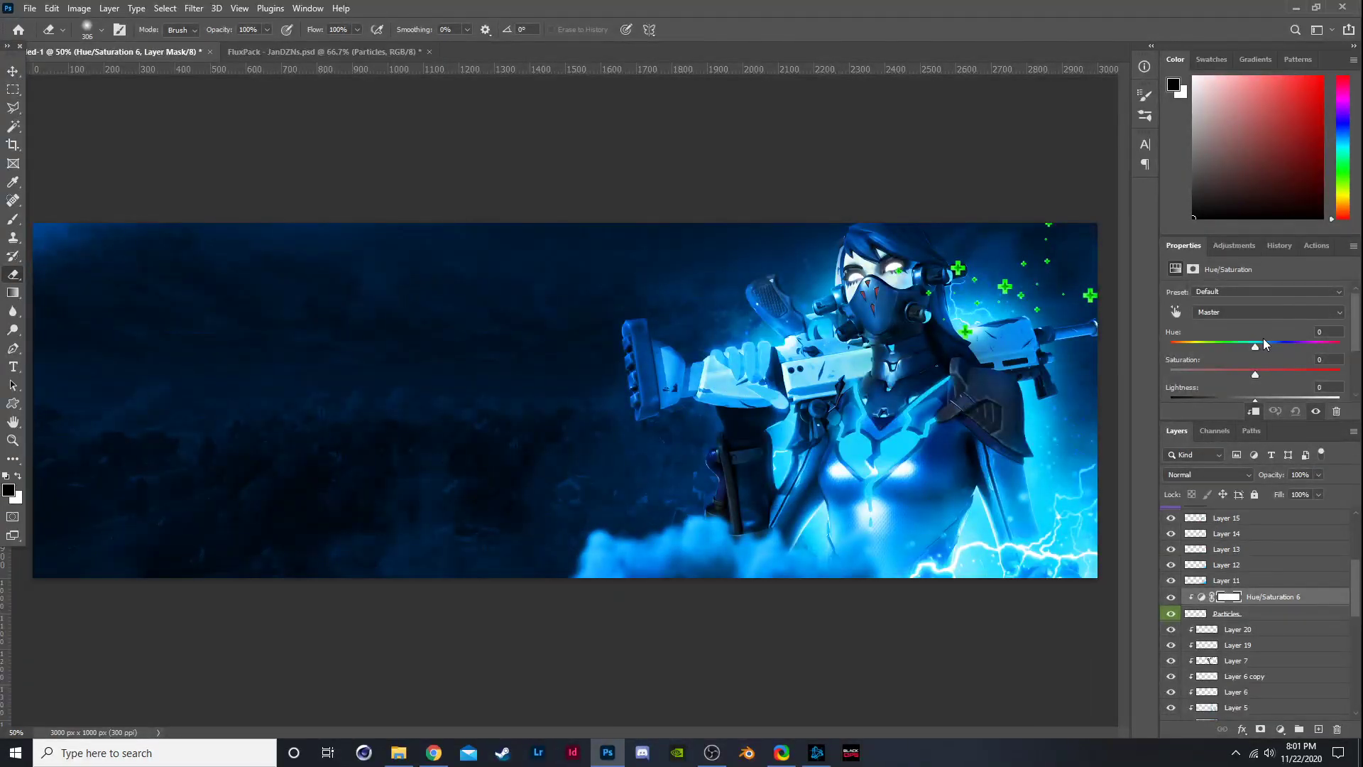
drag(1255, 347, 1305, 348)
Move Particles and its adjustment between Layer 2 and Layer 1, then select Layer 2.
shift+click(1228, 613)
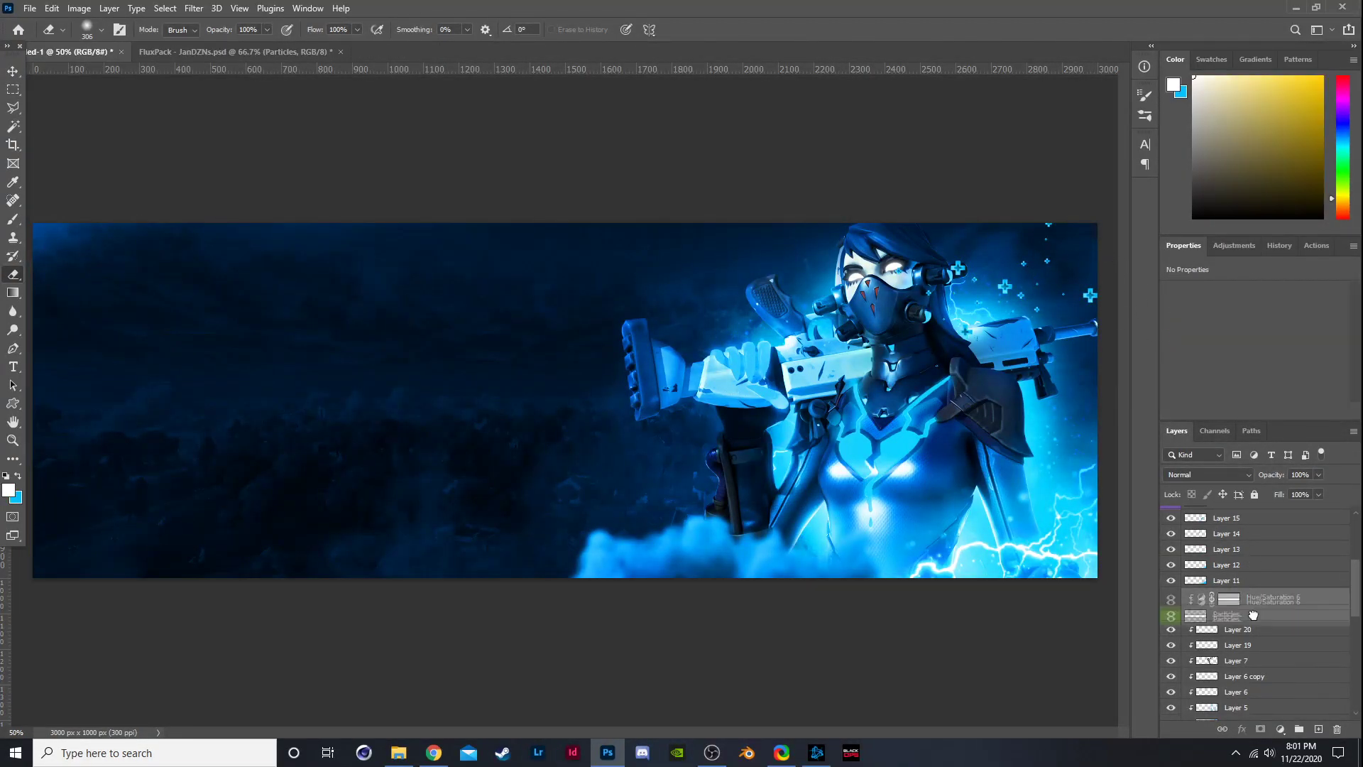
scroll(1257, 610, down, 3)
drag(1235, 556, 1277, 692)
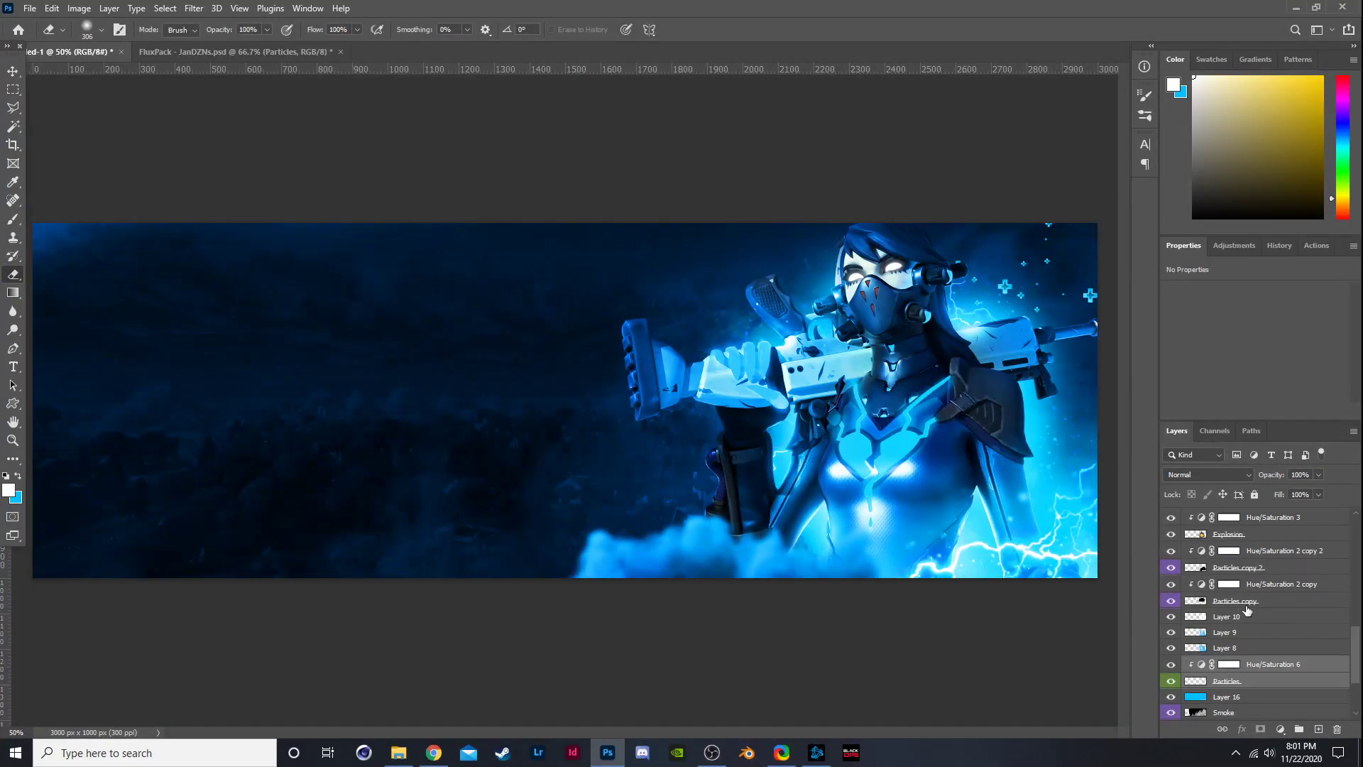
scroll(1247, 610, down, 3)
drag(1257, 612, 1282, 703)
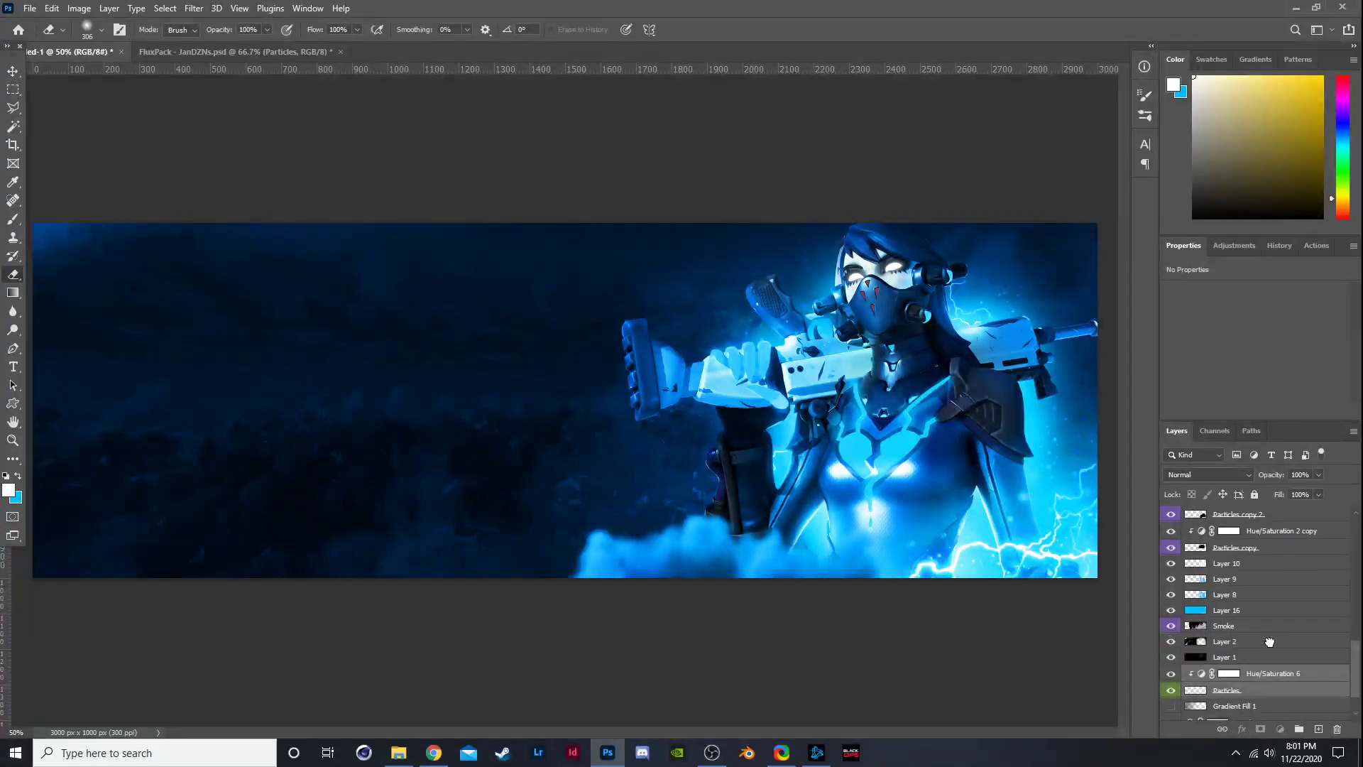
drag(1269, 642, 1271, 648)
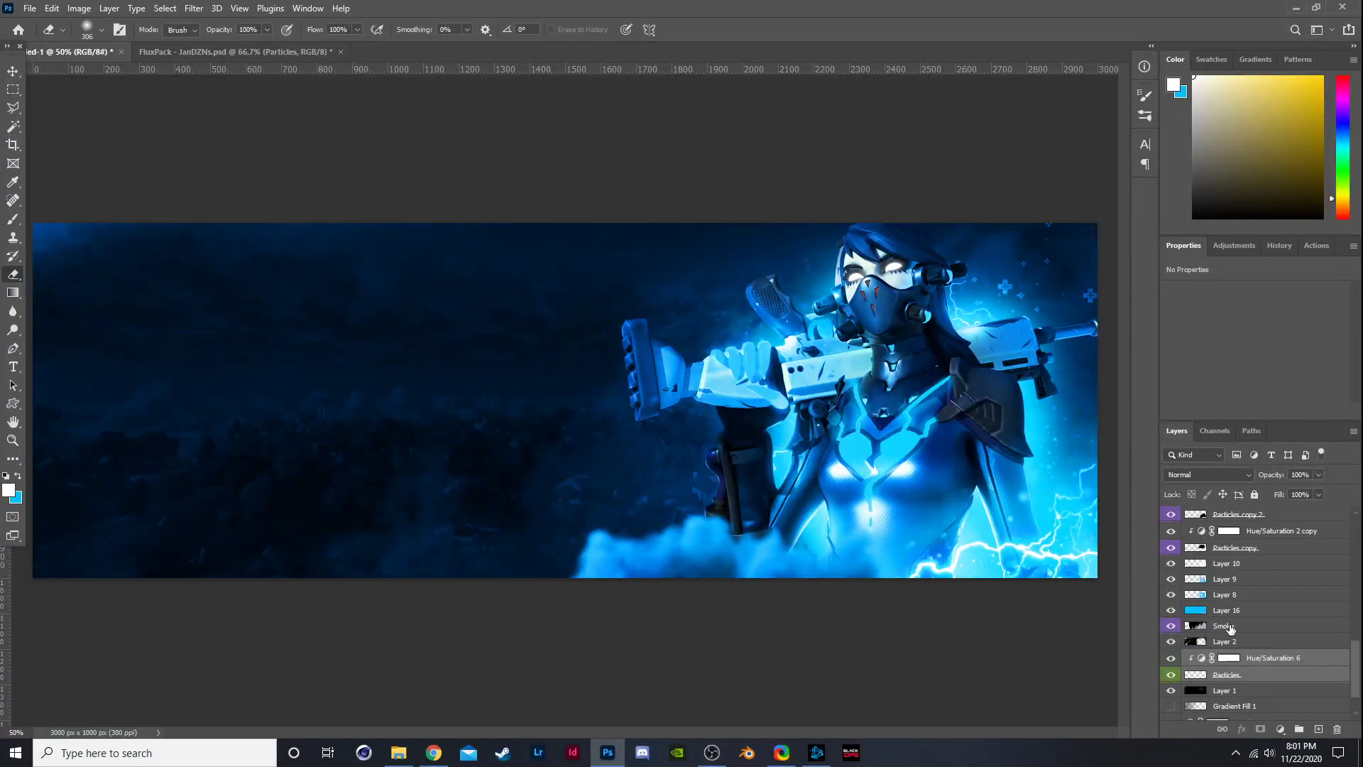
click(1171, 643)
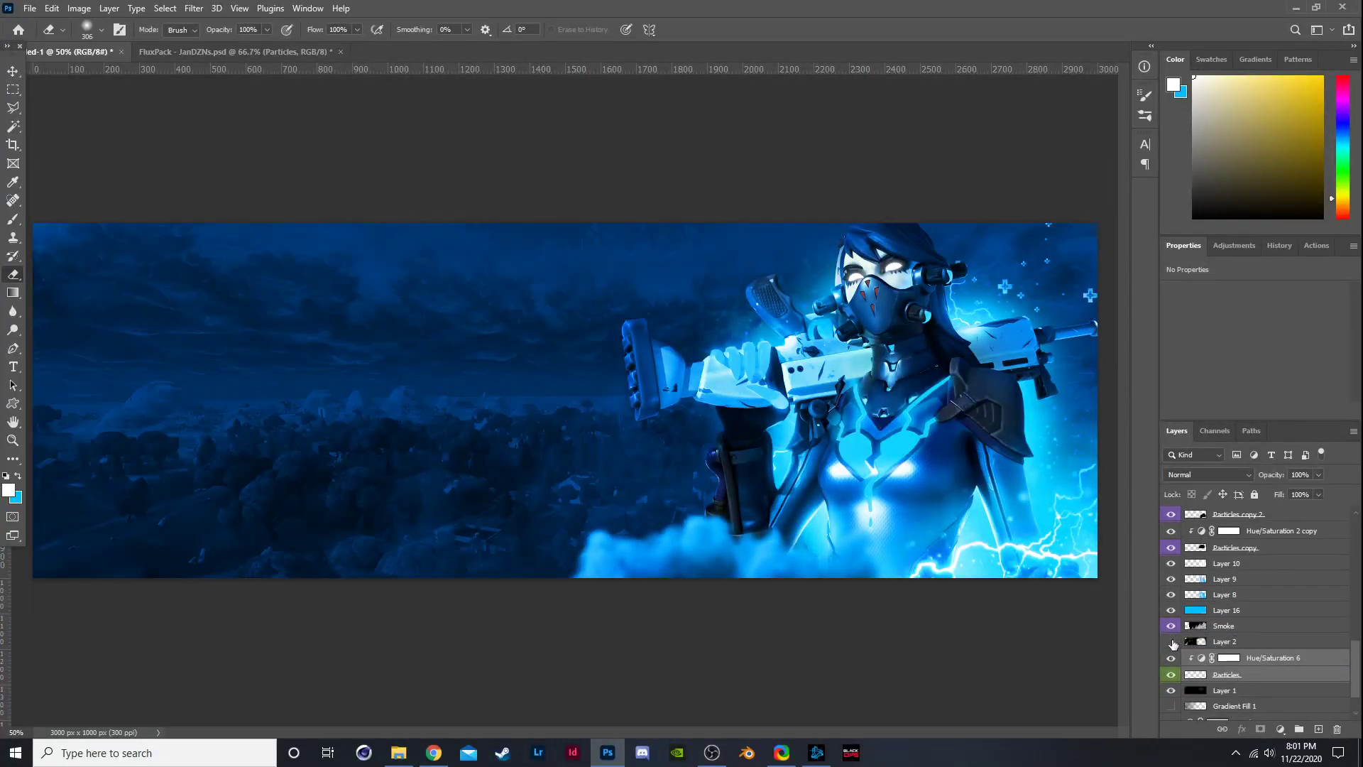
click(1172, 643)
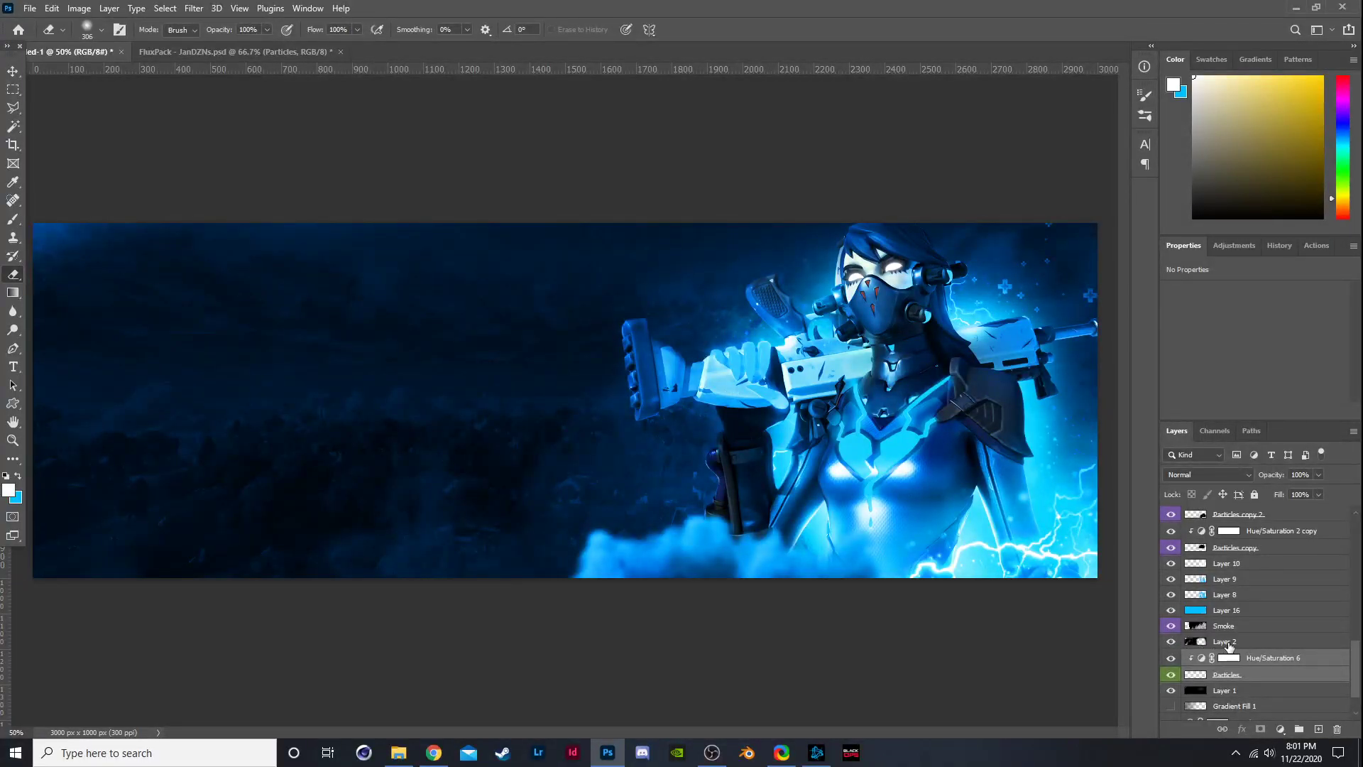
click(1229, 643)
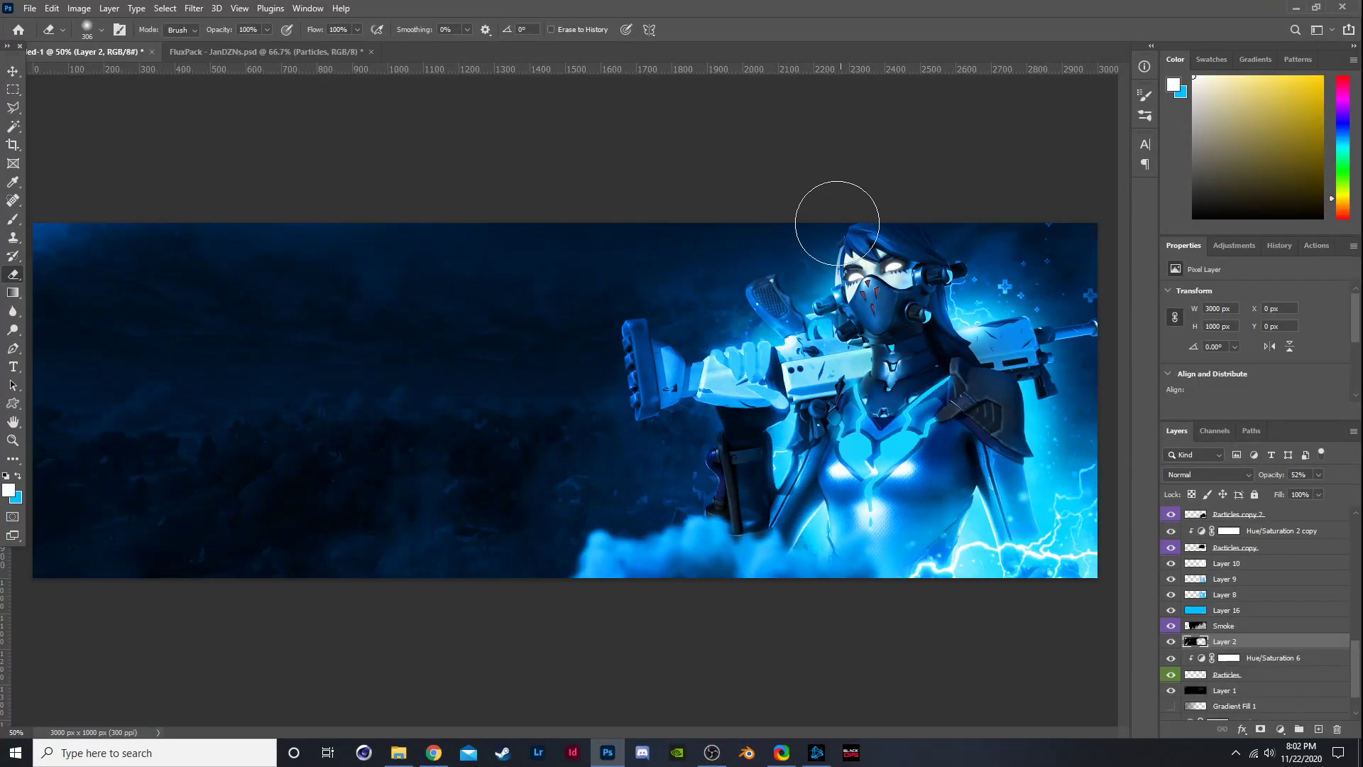
In the FluxPack document, hide the green plus particles and expand the Manipulation Stuff group.
click(256, 54)
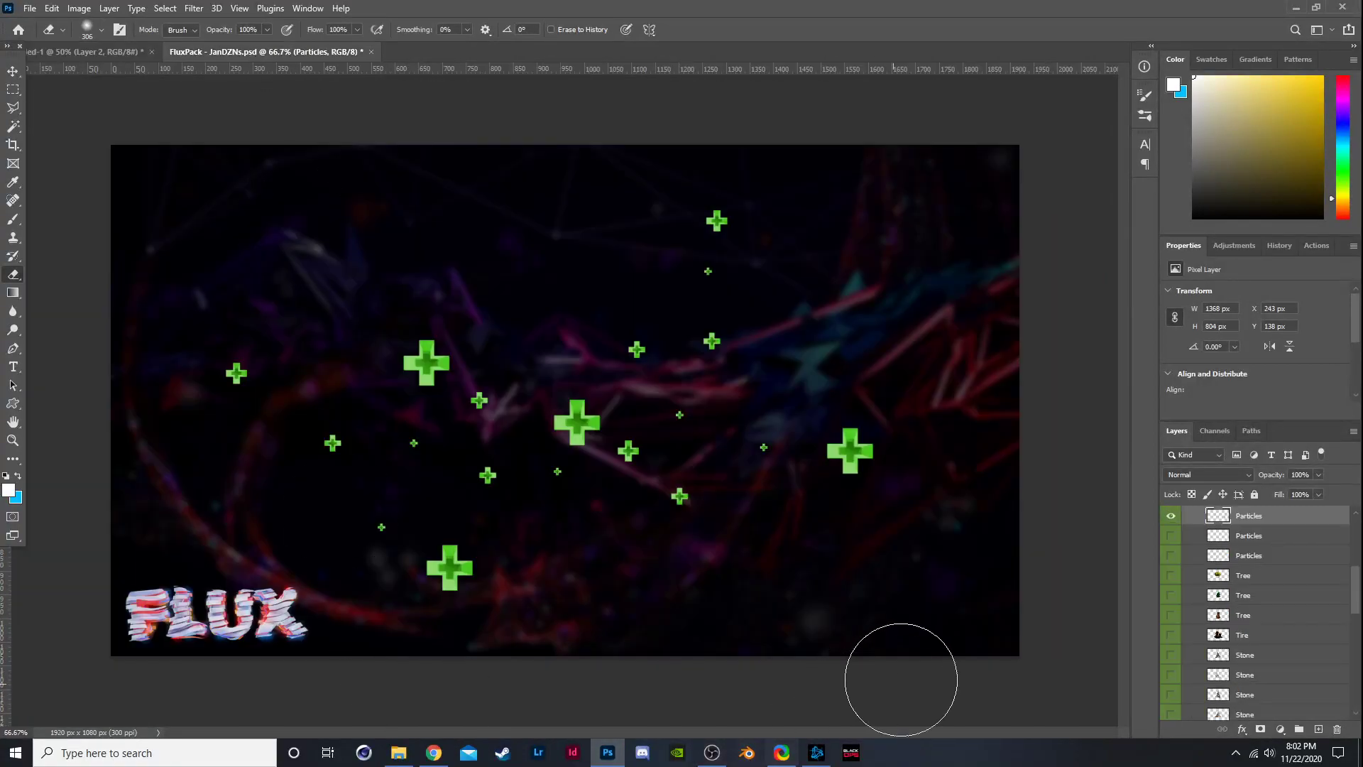
scroll(1179, 567, up, 3)
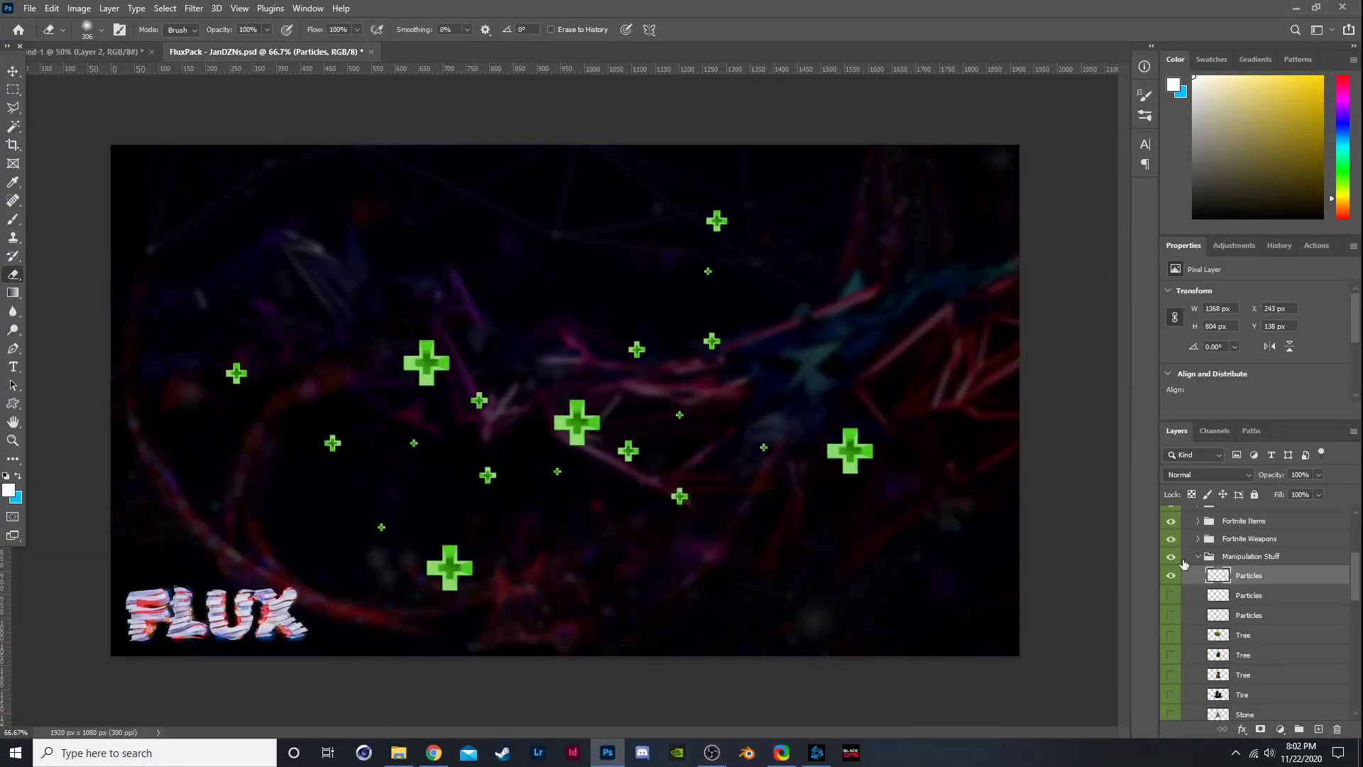
click(1169, 575)
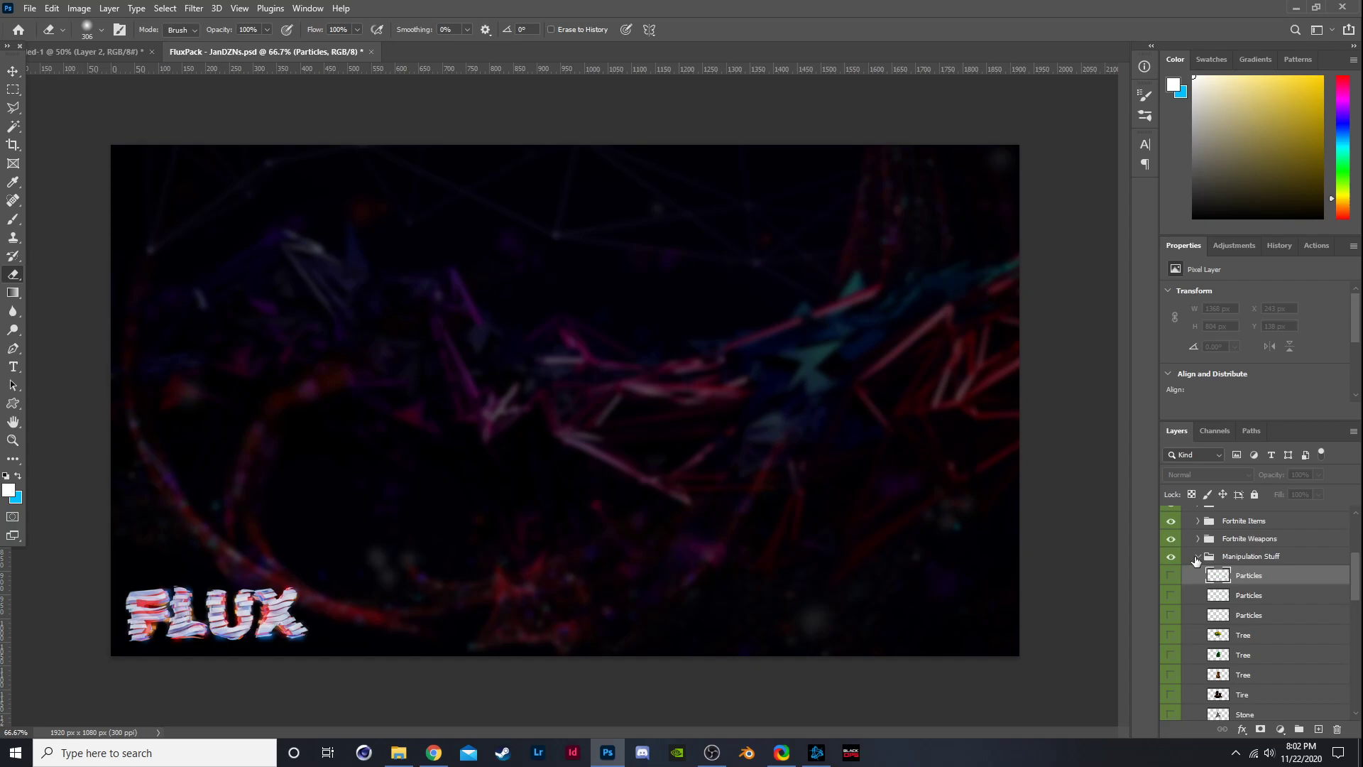
click(1197, 557)
scroll(1188, 602, down, 8)
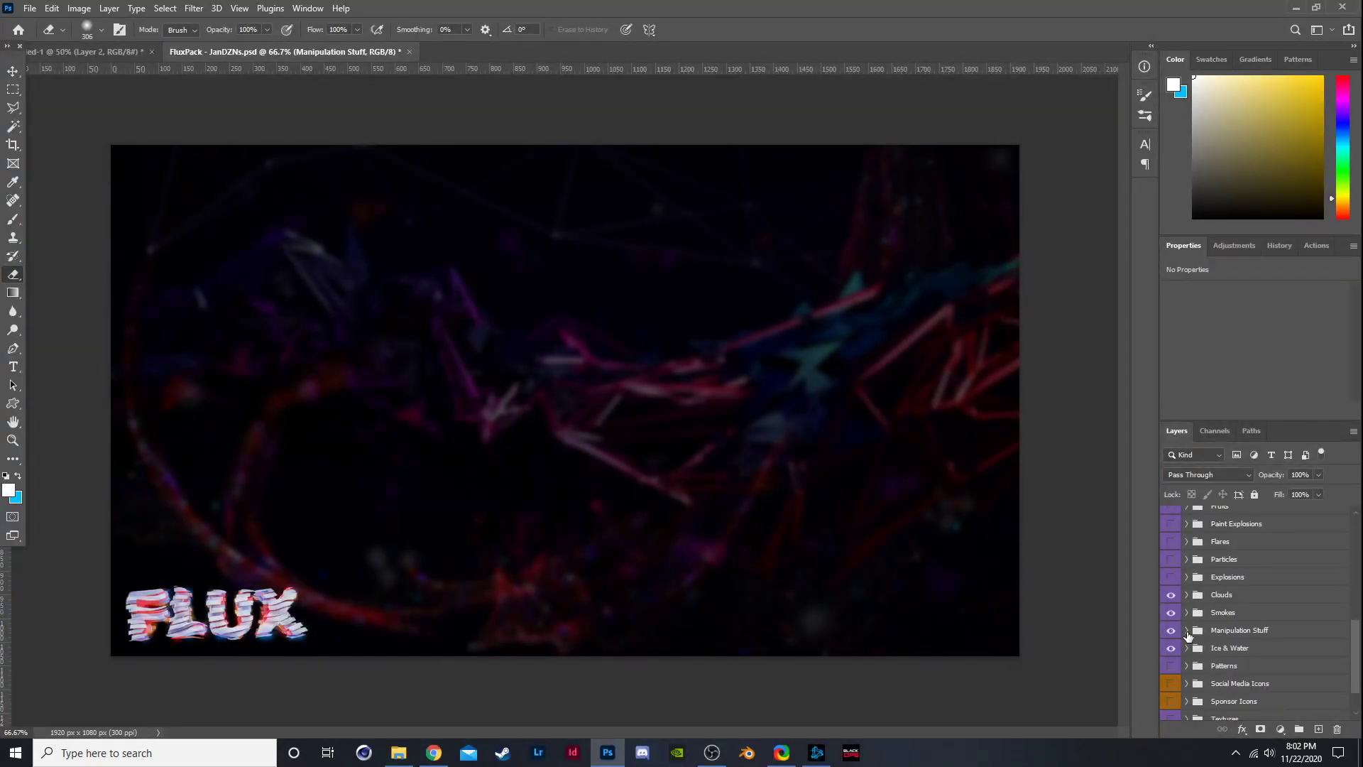
click(1187, 630)
Preview the fern, ivy, astronaut, leafy bush, rock cliff, plant, rocks and floating particles images.
click(1171, 649)
click(1171, 648)
click(1172, 669)
scroll(1180, 622, down, 5)
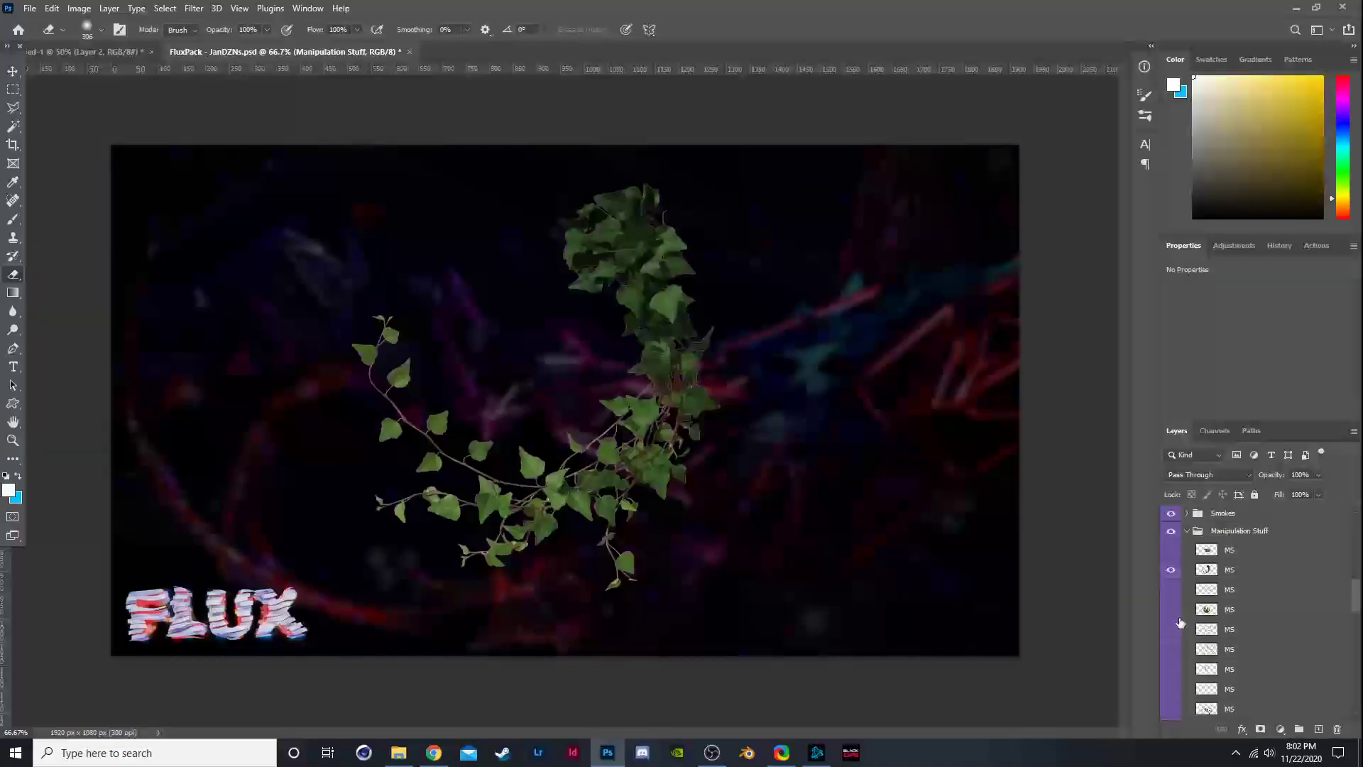
scroll(1180, 622, down, 5)
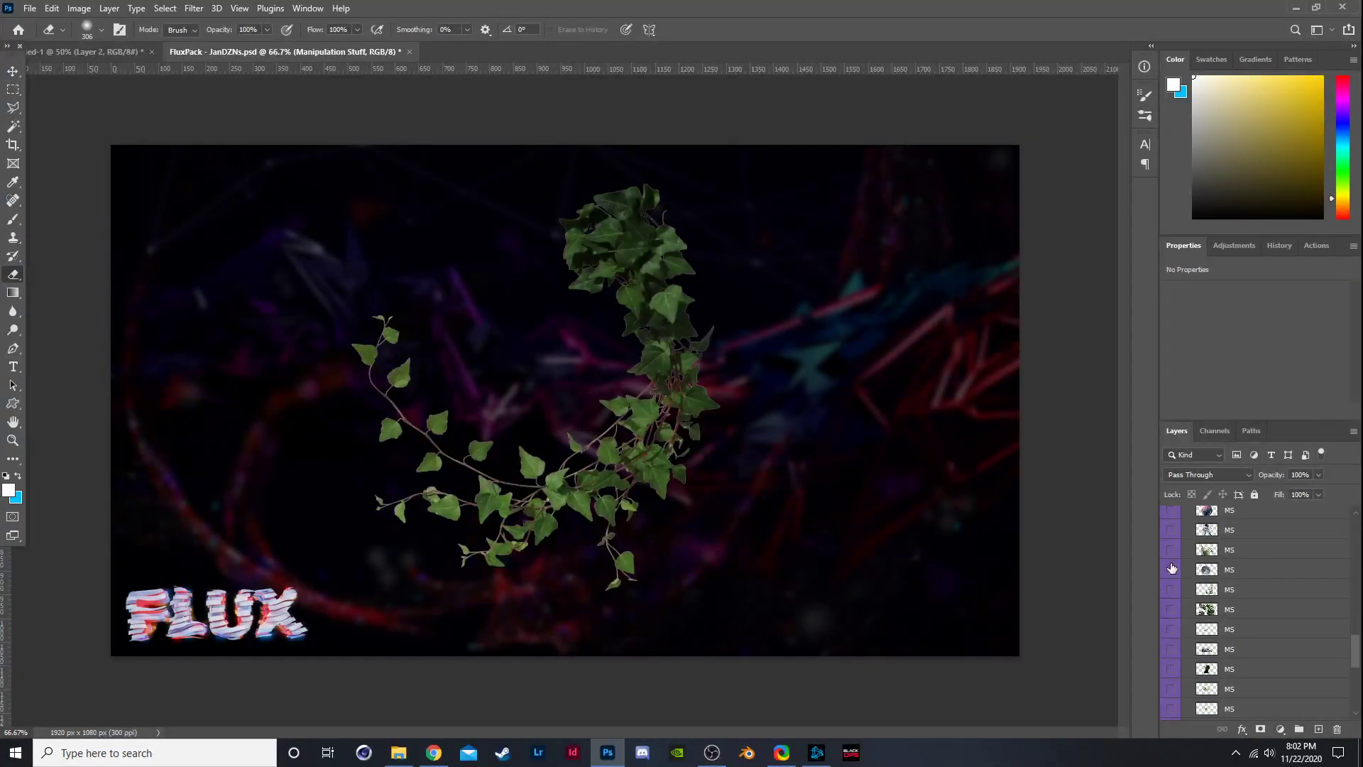
scroll(1172, 568, down, 5)
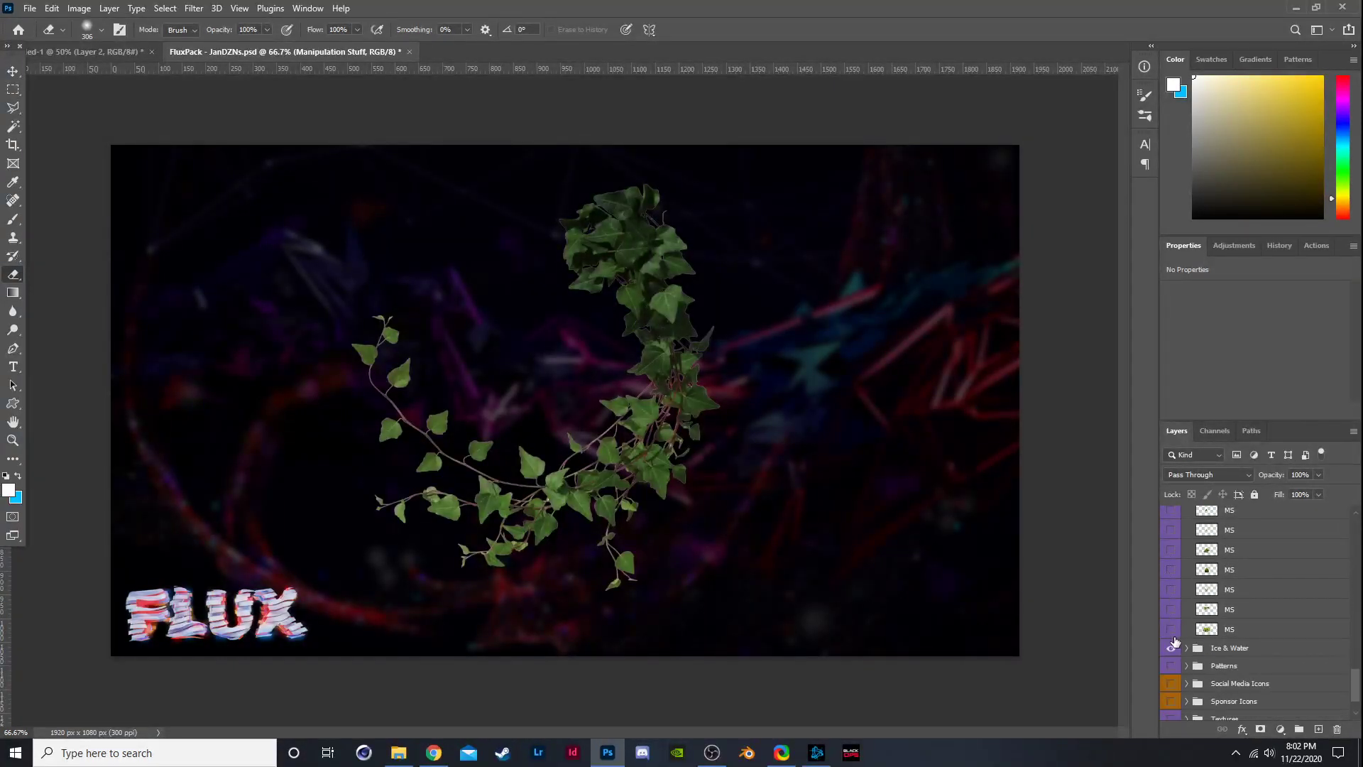
scroll(1175, 642, up, 3)
click(1169, 610)
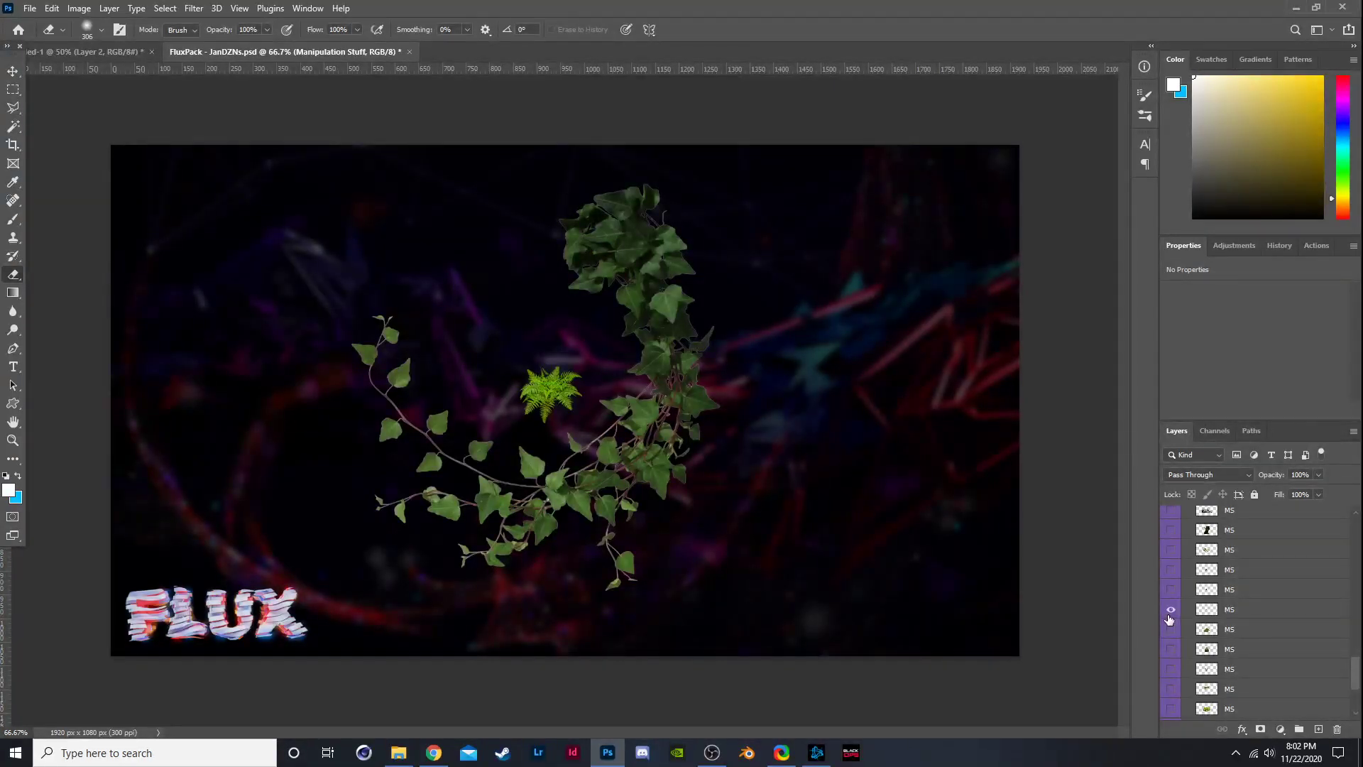
click(1170, 611)
scroll(1169, 617, up, 2)
scroll(1170, 609, up, 2)
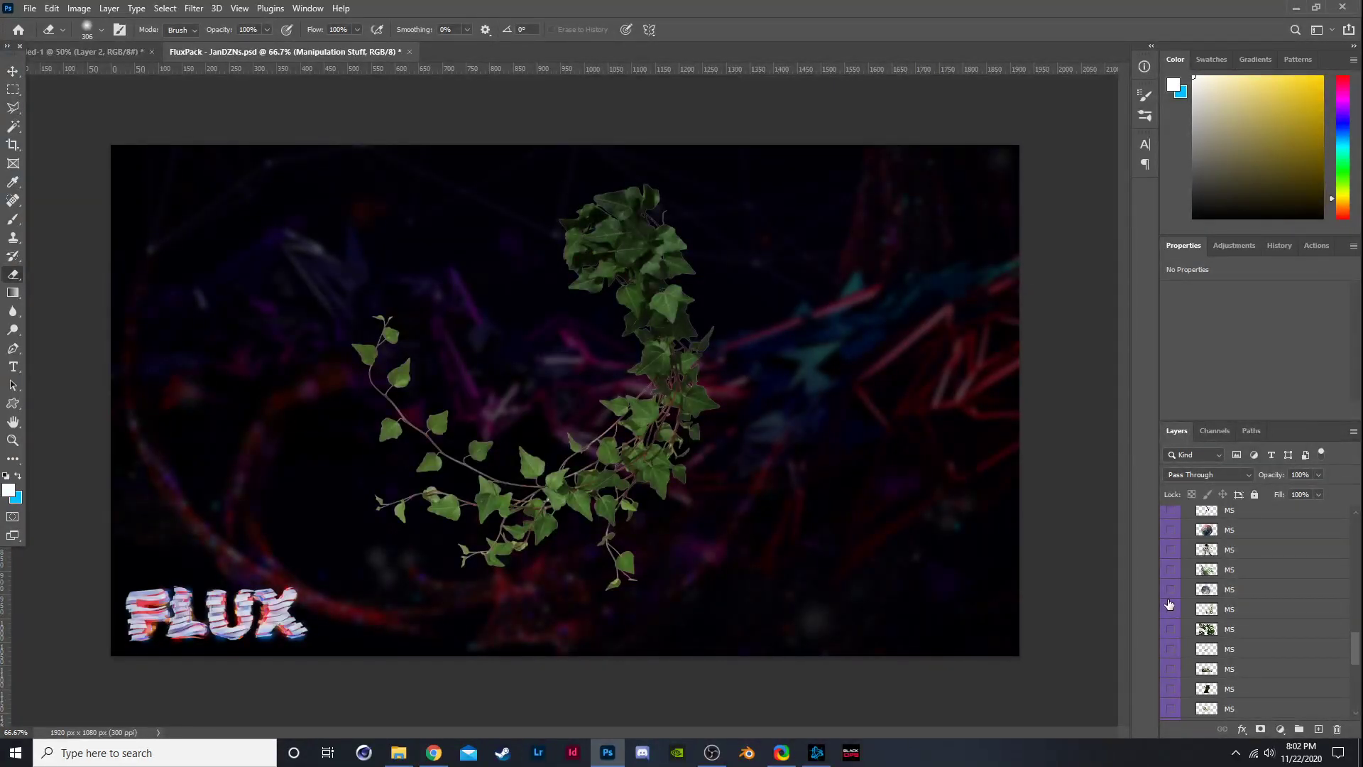
click(1169, 551)
click(1170, 552)
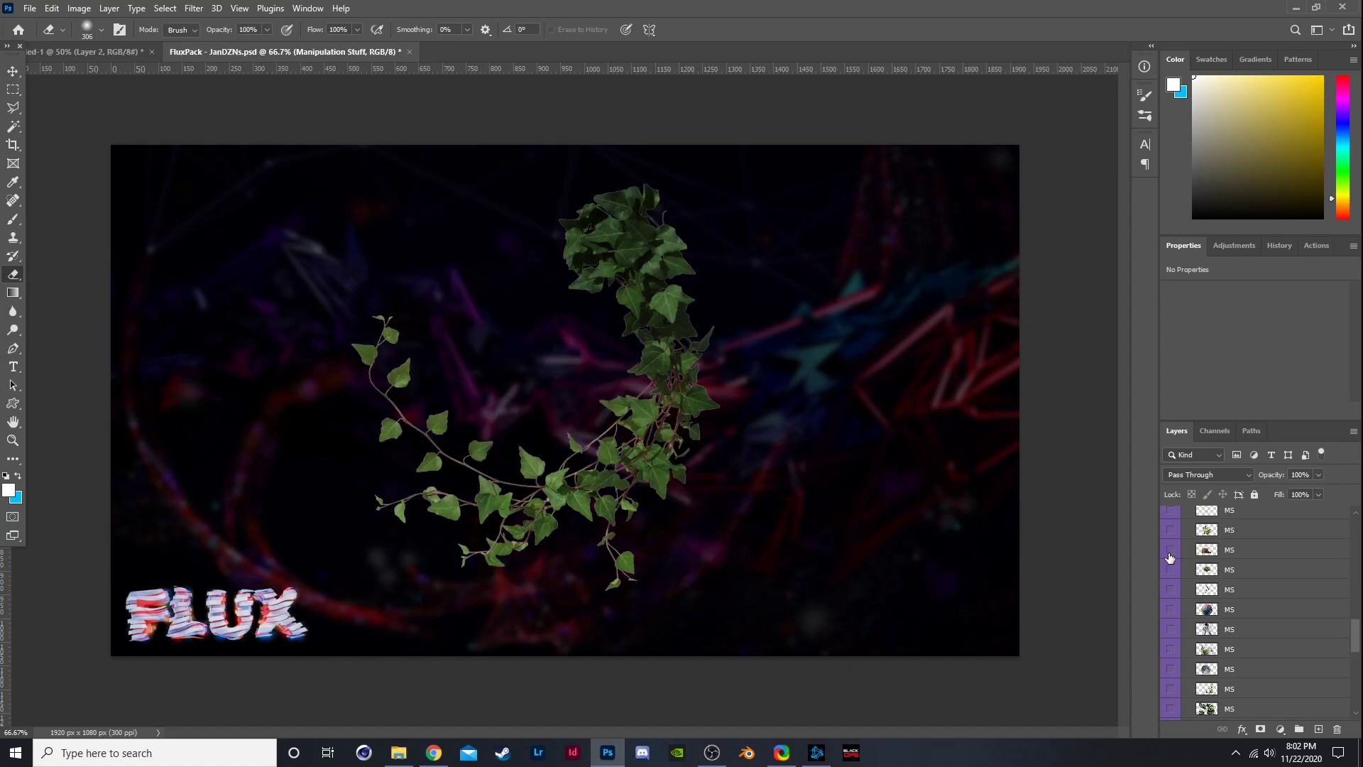
scroll(1170, 556, up, 2)
click(1170, 557)
click(1170, 556)
scroll(1170, 561, up, 2)
click(1170, 564)
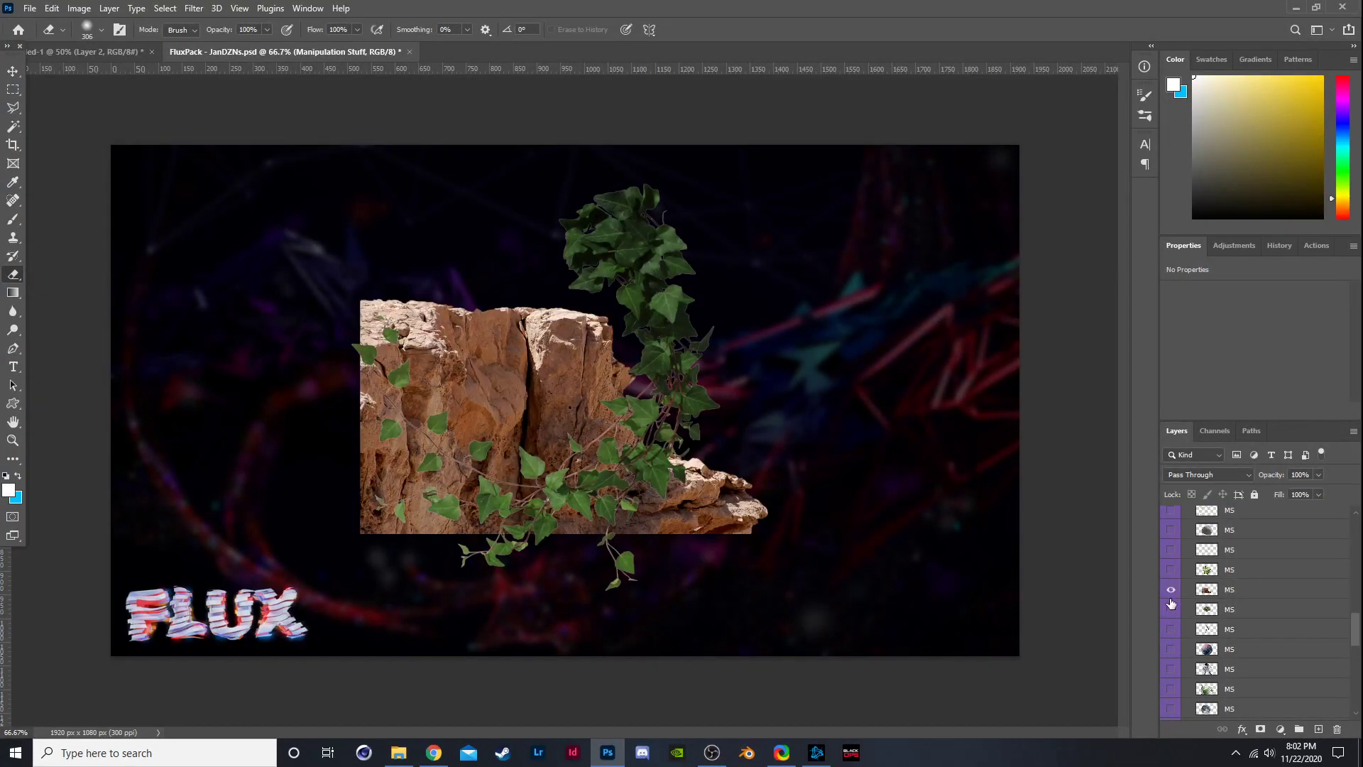
click(1170, 589)
click(1206, 569)
click(1170, 569)
click(1170, 569)
scroll(1170, 576, up, 2)
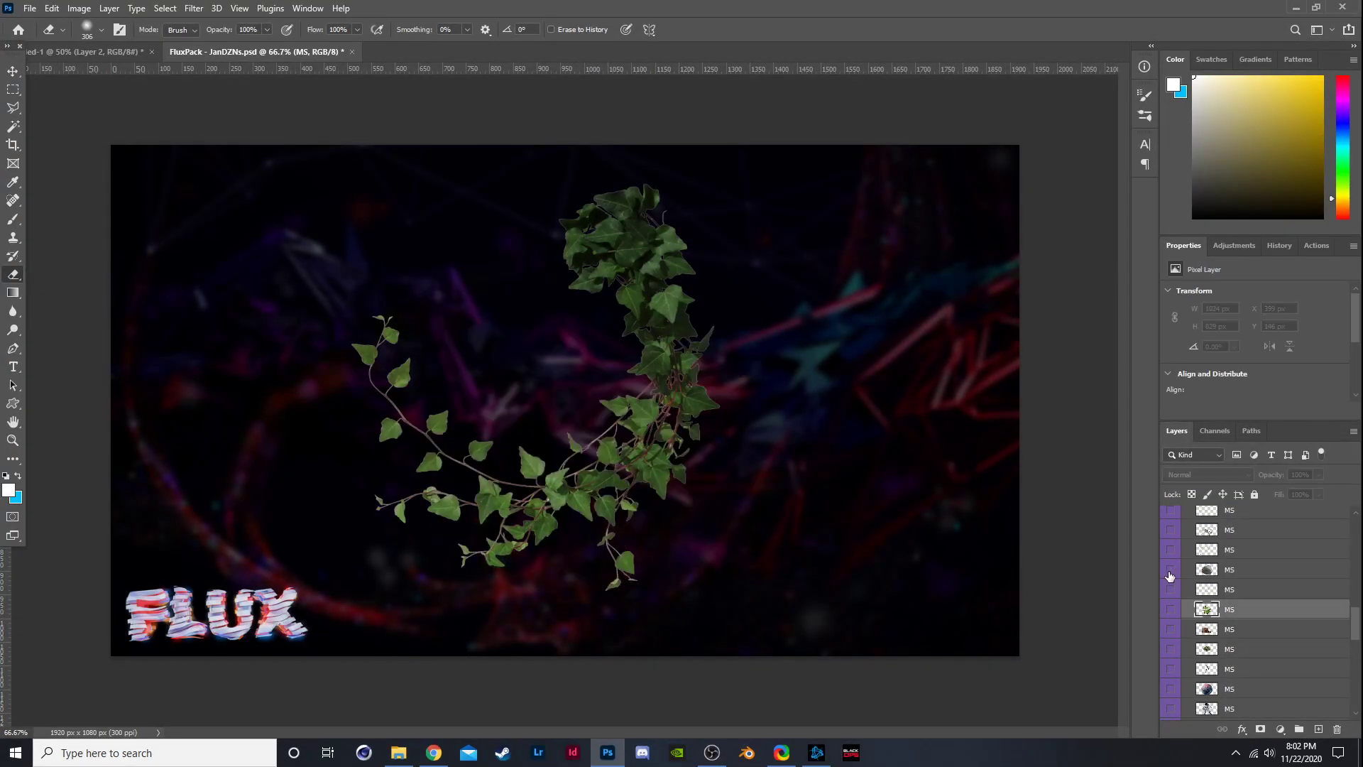
scroll(1170, 577, up, 2)
click(1170, 575)
click(1169, 575)
click(1170, 591)
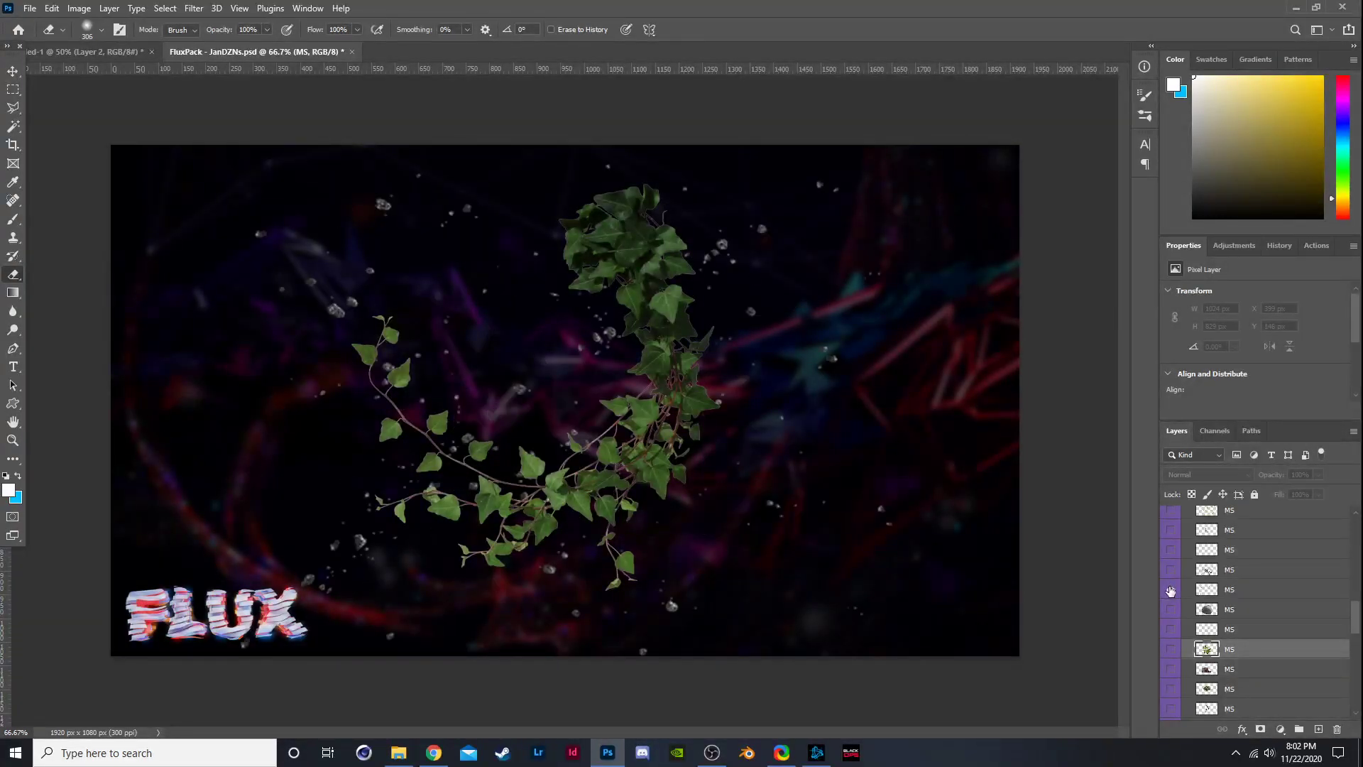
scroll(1170, 591, up, 2)
click(1170, 629)
Preview the light-green plant, green leaves, cactus, sprouts, ivy and fern bush, leaving only the background.
click(1170, 574)
click(1168, 565)
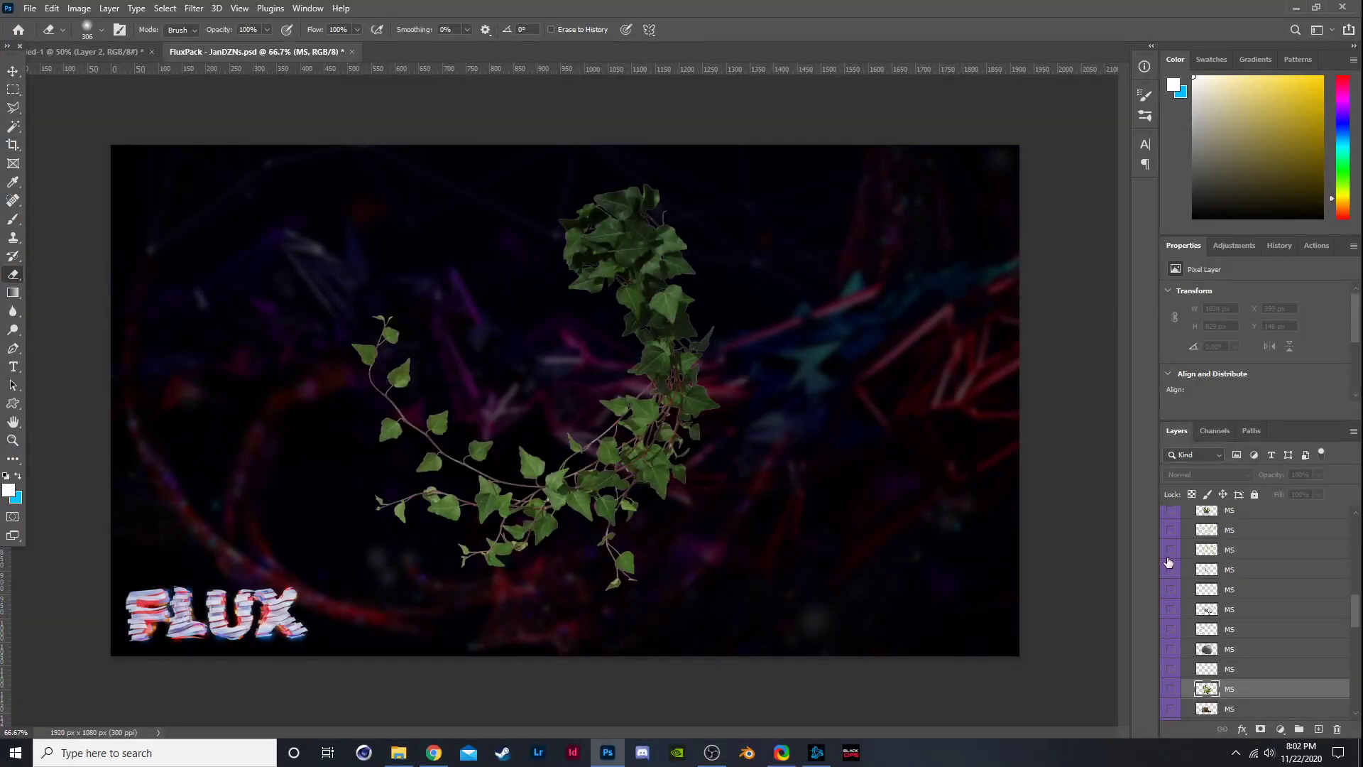
click(1170, 549)
scroll(1171, 582, up, 4)
click(1171, 620)
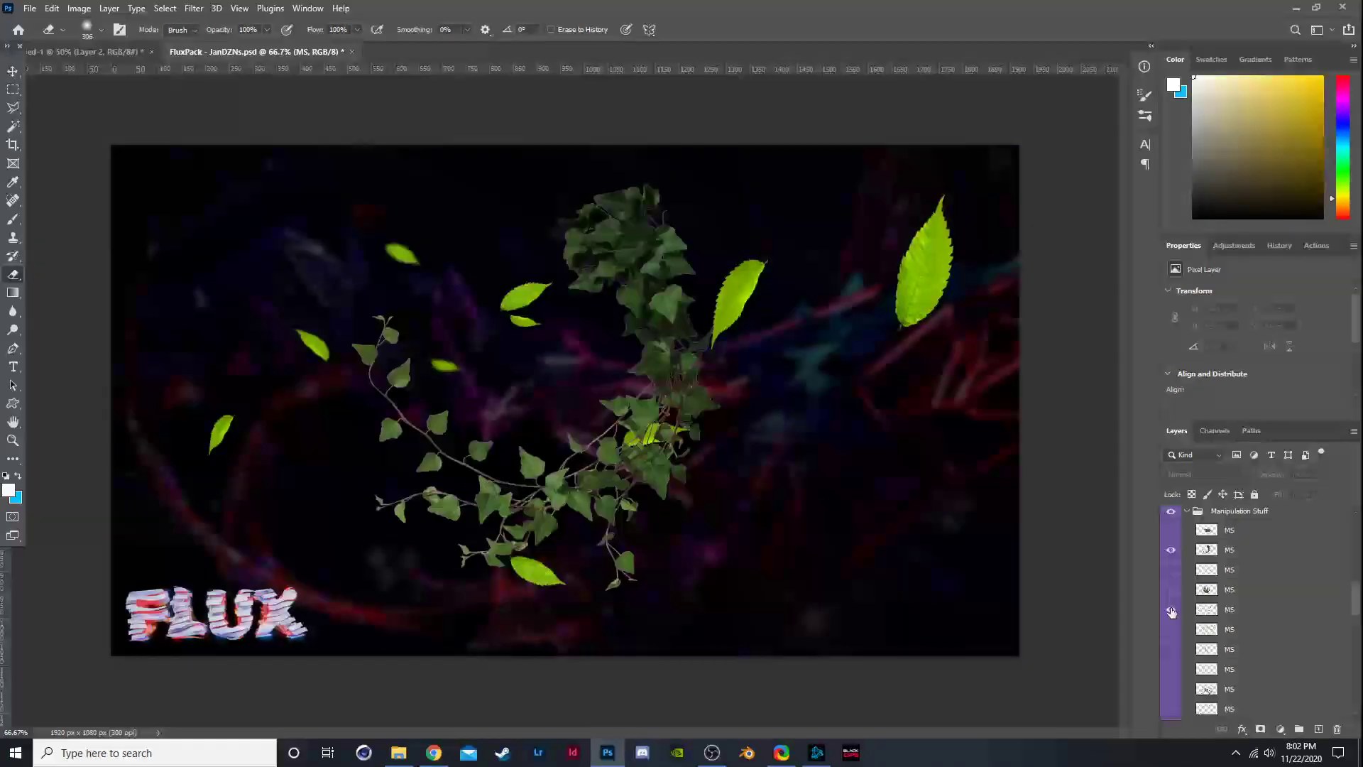
click(1171, 609)
click(1171, 595)
click(1171, 594)
click(1169, 570)
click(1169, 570)
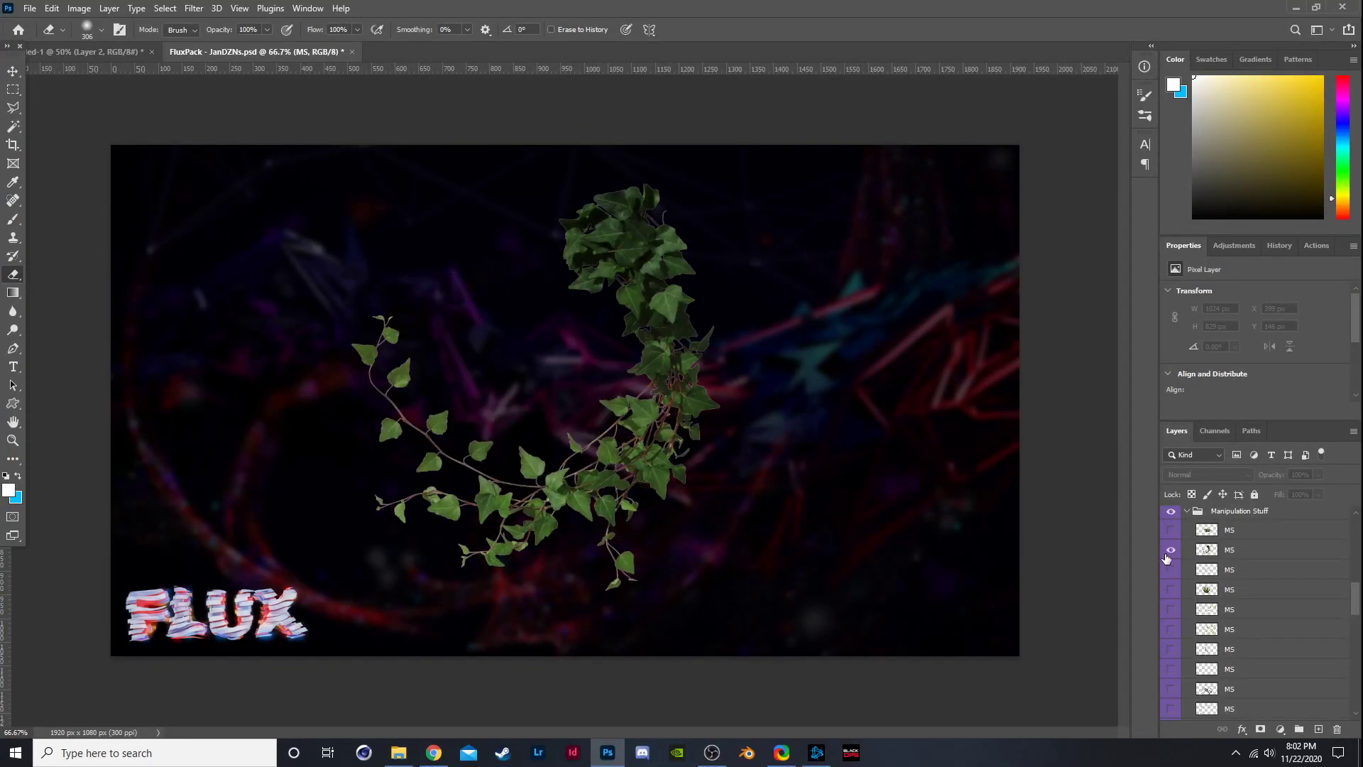
click(1170, 549)
click(1169, 549)
click(1170, 529)
click(1170, 550)
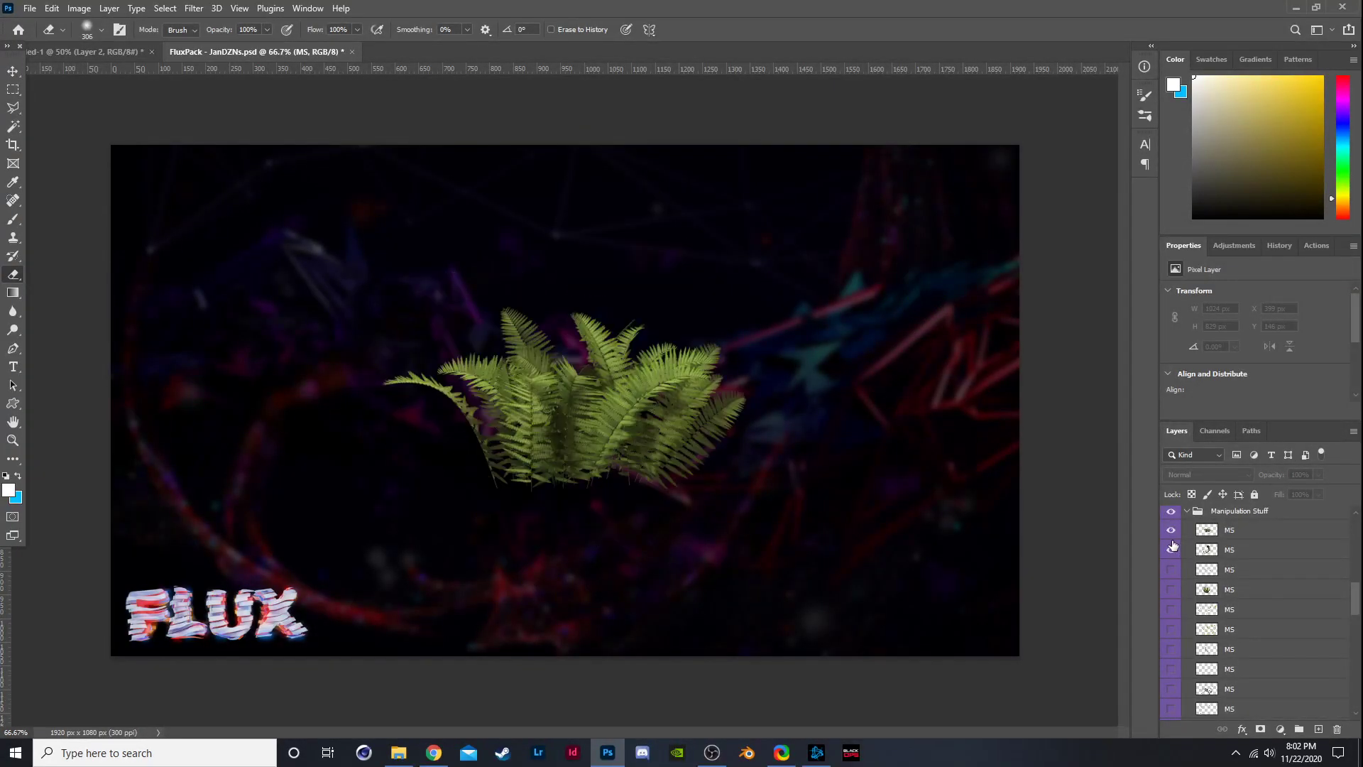
click(1170, 549)
click(1169, 530)
click(1170, 550)
Preview the grey rocks, bridge, monstera, rocks and leaves, leaving the vine-covered tree visible.
scroll(1172, 561, down, 3)
scroll(1172, 560, down, 3)
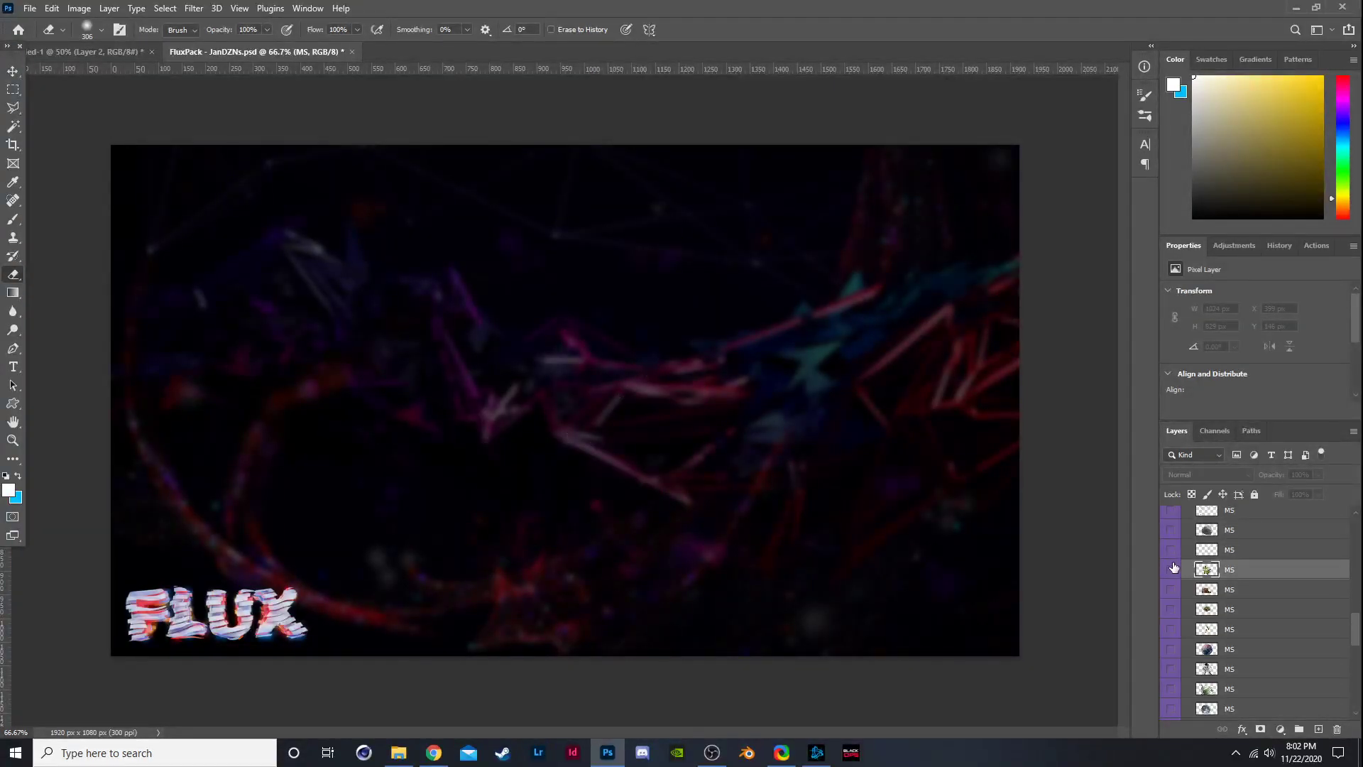
click(1172, 630)
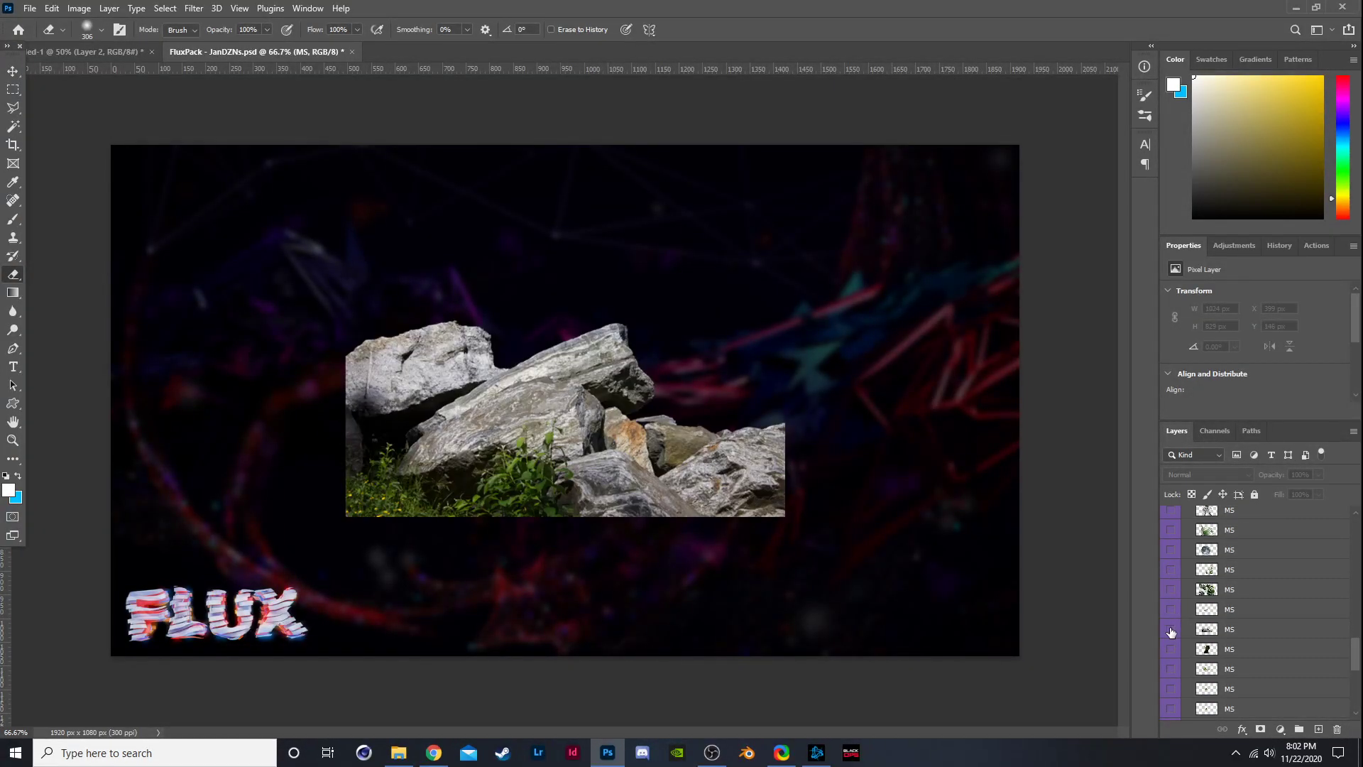
click(1171, 629)
click(1170, 608)
click(1170, 608)
click(1171, 590)
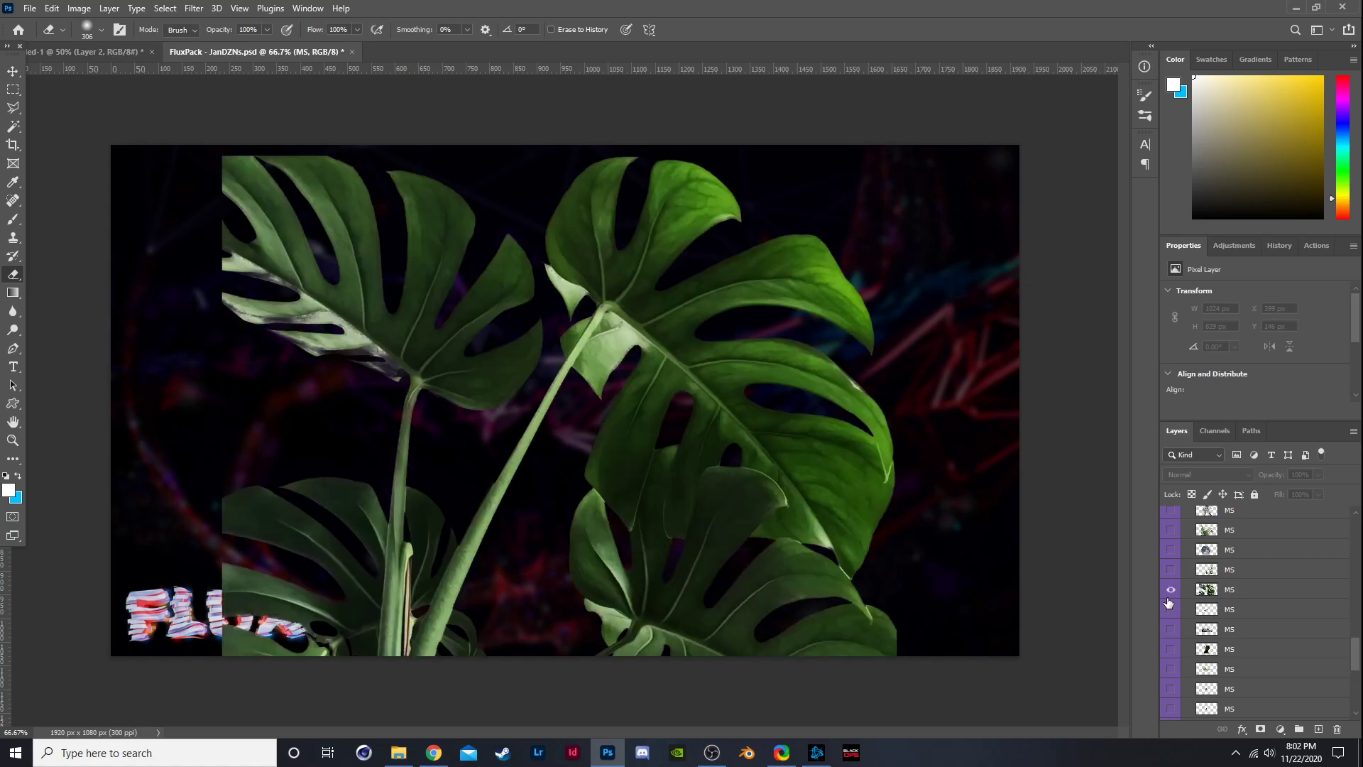
click(1169, 602)
click(1172, 644)
click(1172, 643)
click(1171, 649)
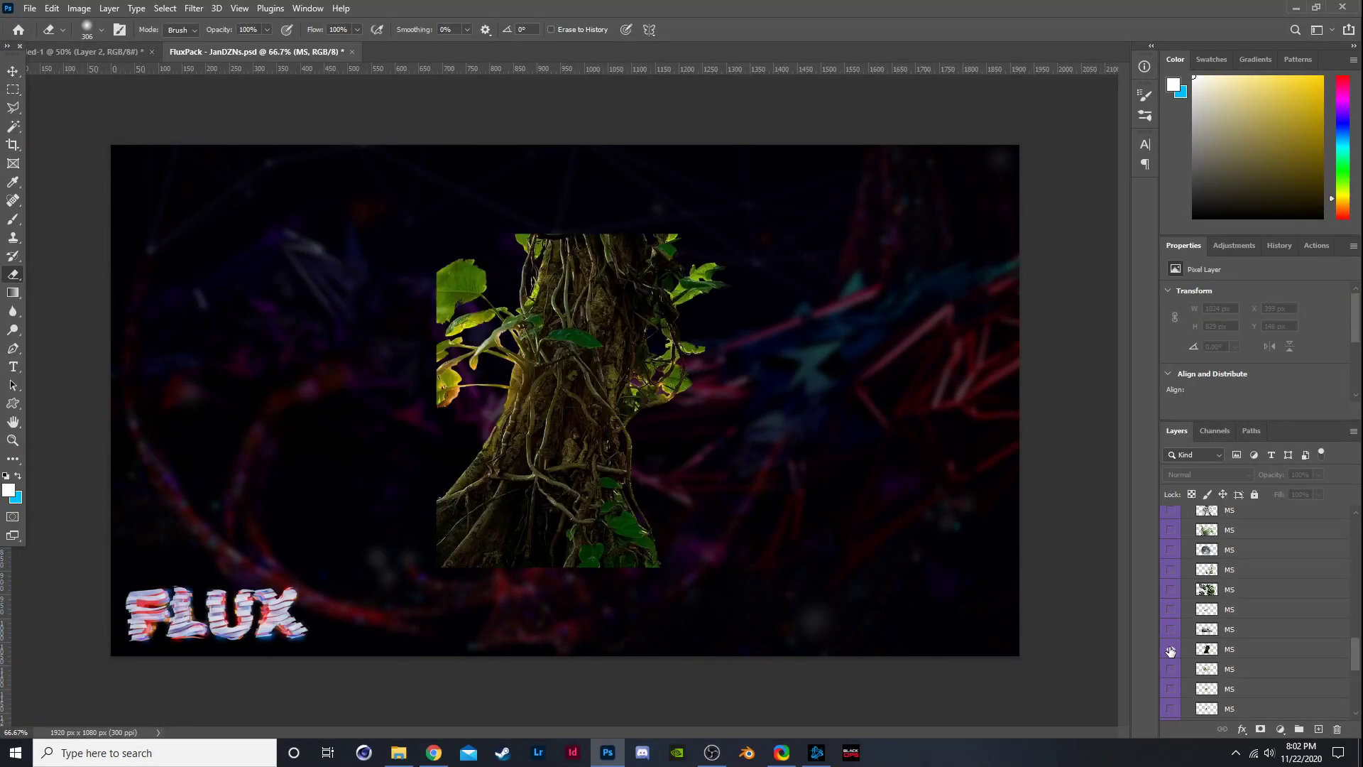
scroll(1175, 618, down, 1)
click(1172, 629)
click(1170, 649)
click(1171, 649)
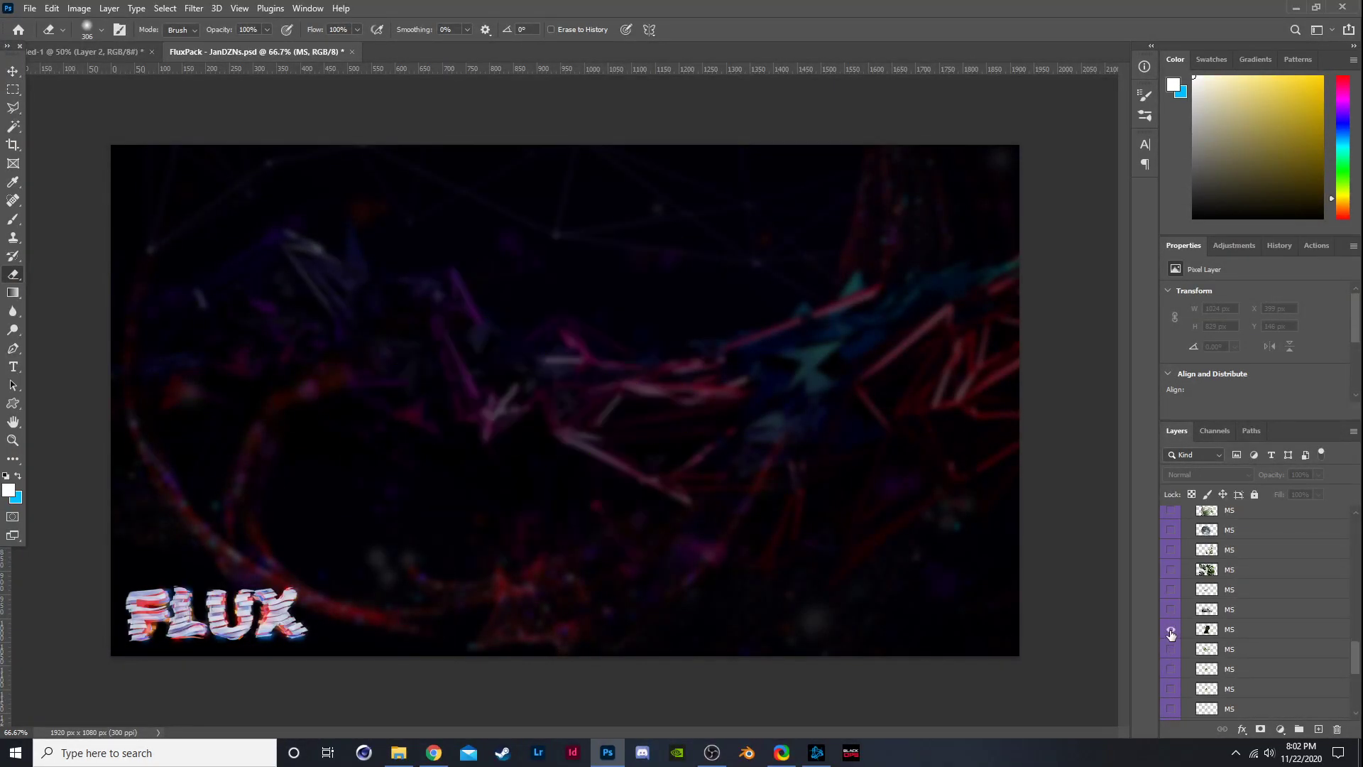
click(1172, 629)
Copy the tree image into the banner, scale it to about 152% against the left edge.
drag(1238, 626, 290, 419)
key(ctrl+t)
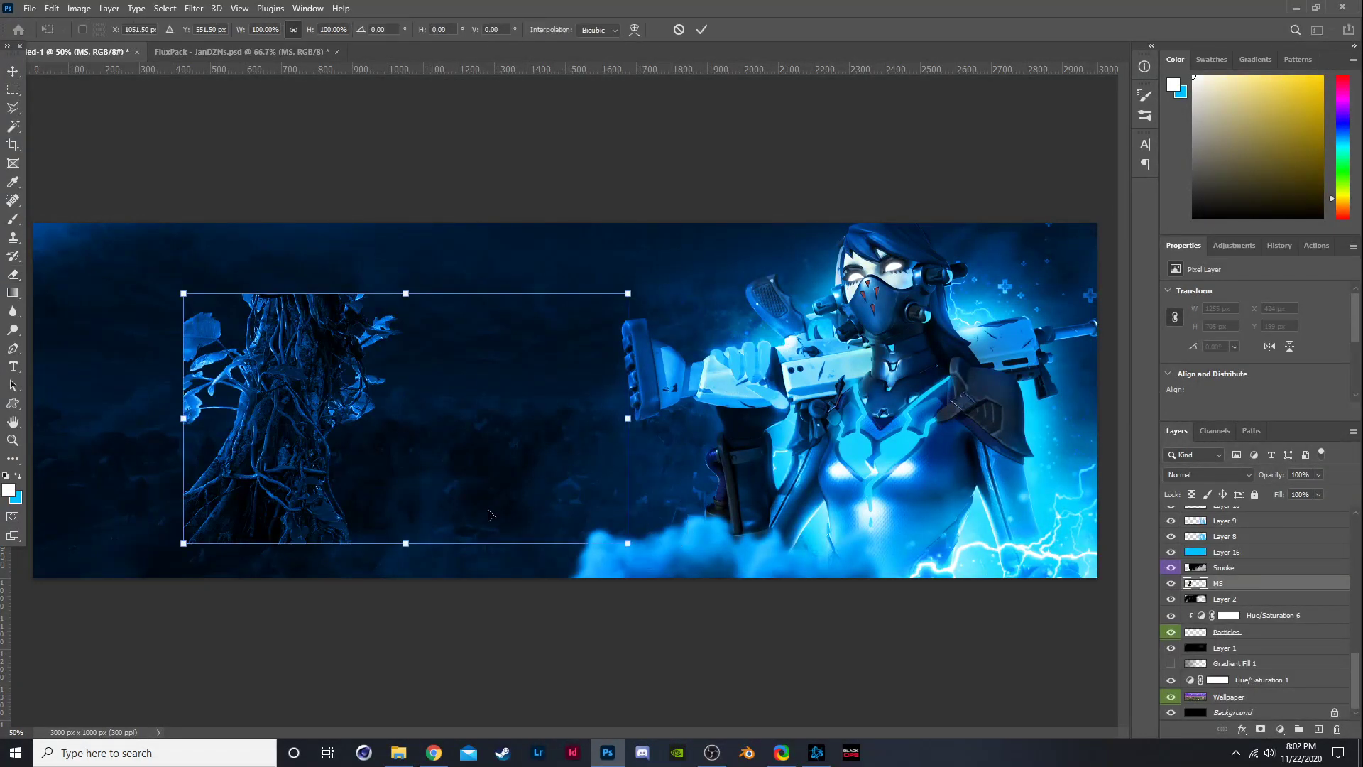
key(ctrl+minus)
key(ctrl+minus)
drag(486, 346, 487, 281)
drag(458, 401, 452, 431)
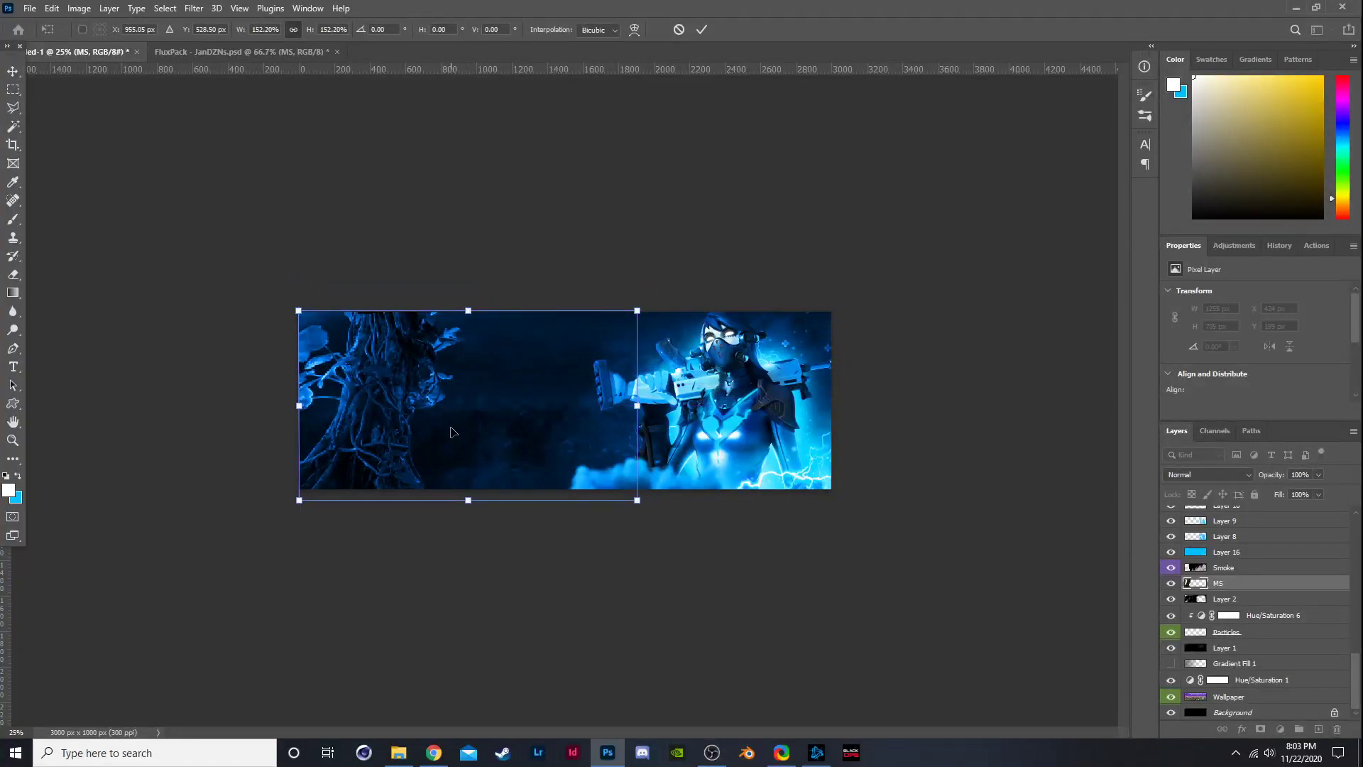
key(Return)
Apply a Gaussian Blur of radius 23.5 to the MS tree layer.
key(e)
key(ctrl+plus)
key(ctrl+plus)
key(ctrl+minus)
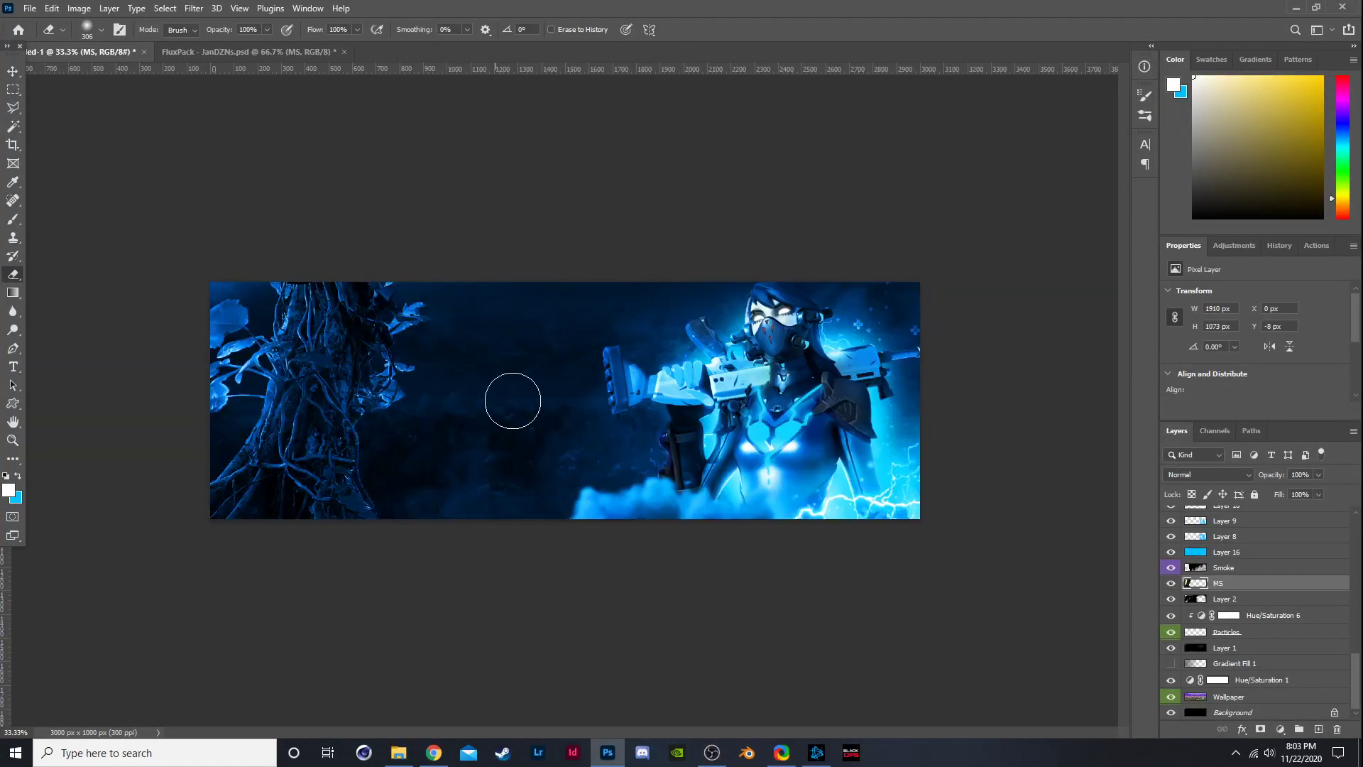
click(193, 8)
mouse_move(348, 190)
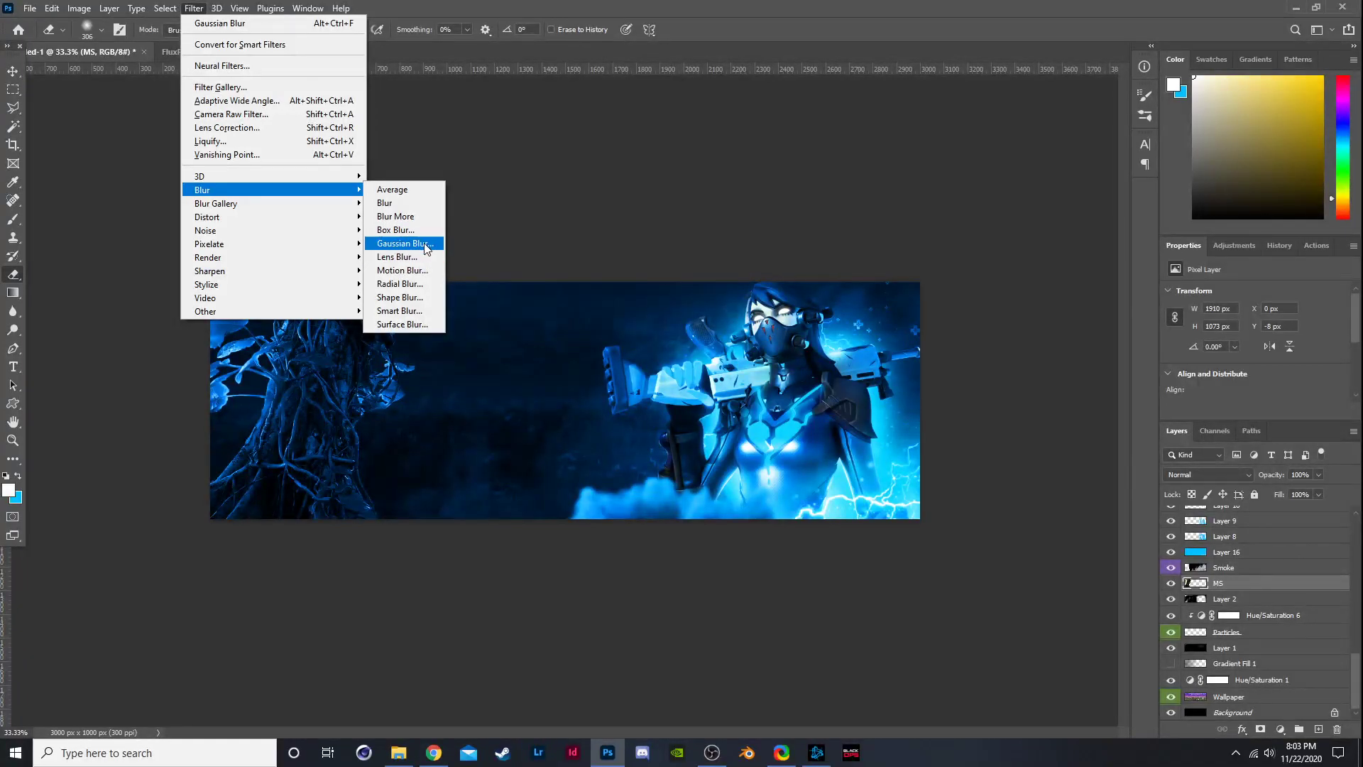
click(401, 243)
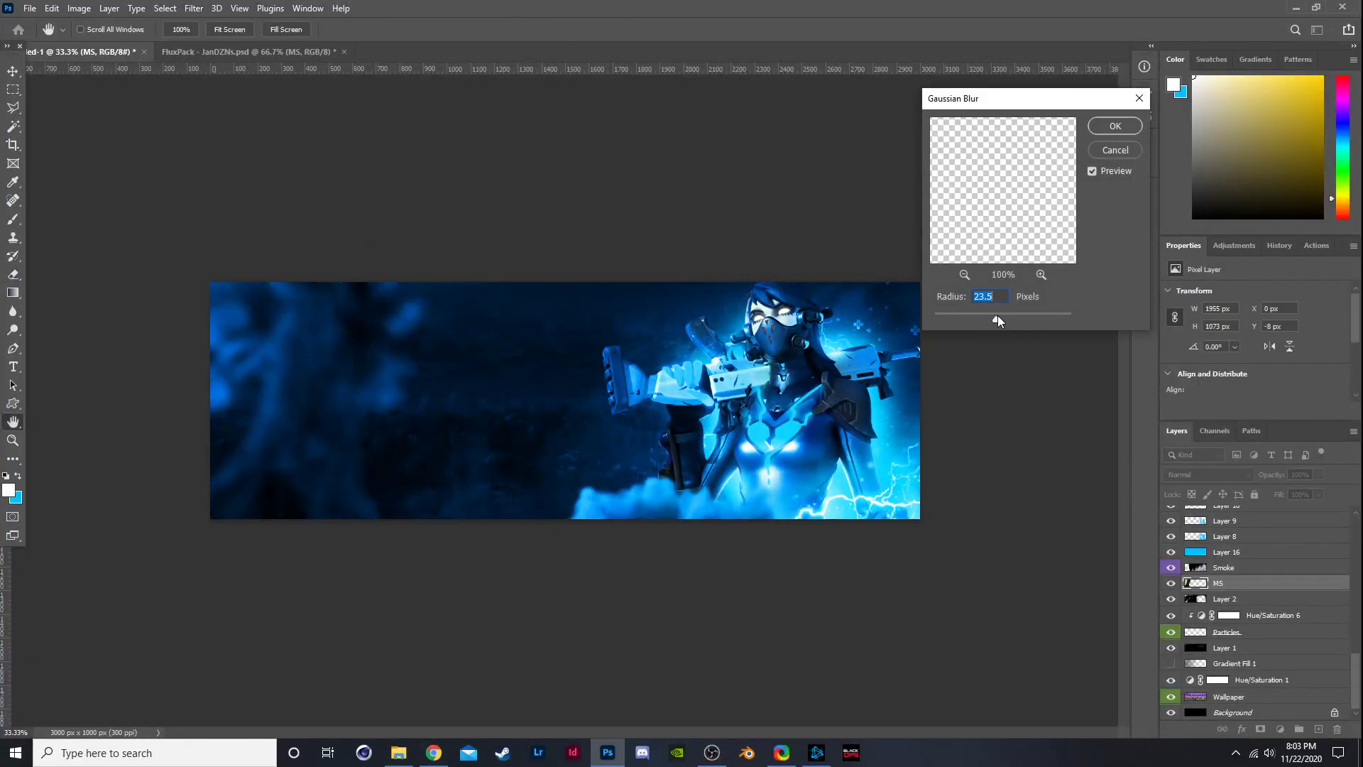
click(1114, 126)
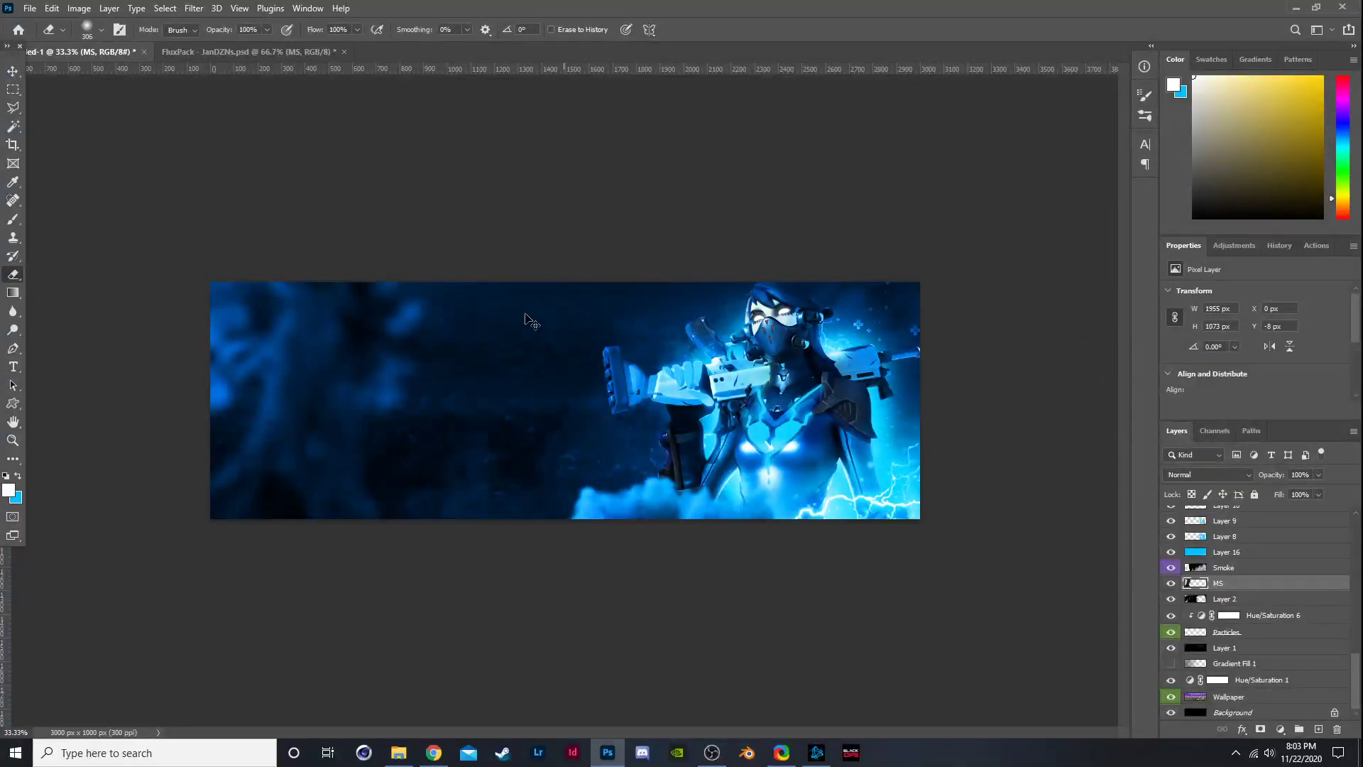
Reposition the blurred tree layer to X -178 px and commit the transform.
key(ctrl+t)
mouse_move(379, 382)
mouse_down()
mouse_move(623, 377)
mouse_move(505, 428)
mouse_move(342, 437)
mouse_up()
key(Return)
Set the MS tree layer's blend mode to Lighter Color and turn its visibility on.
key(e)
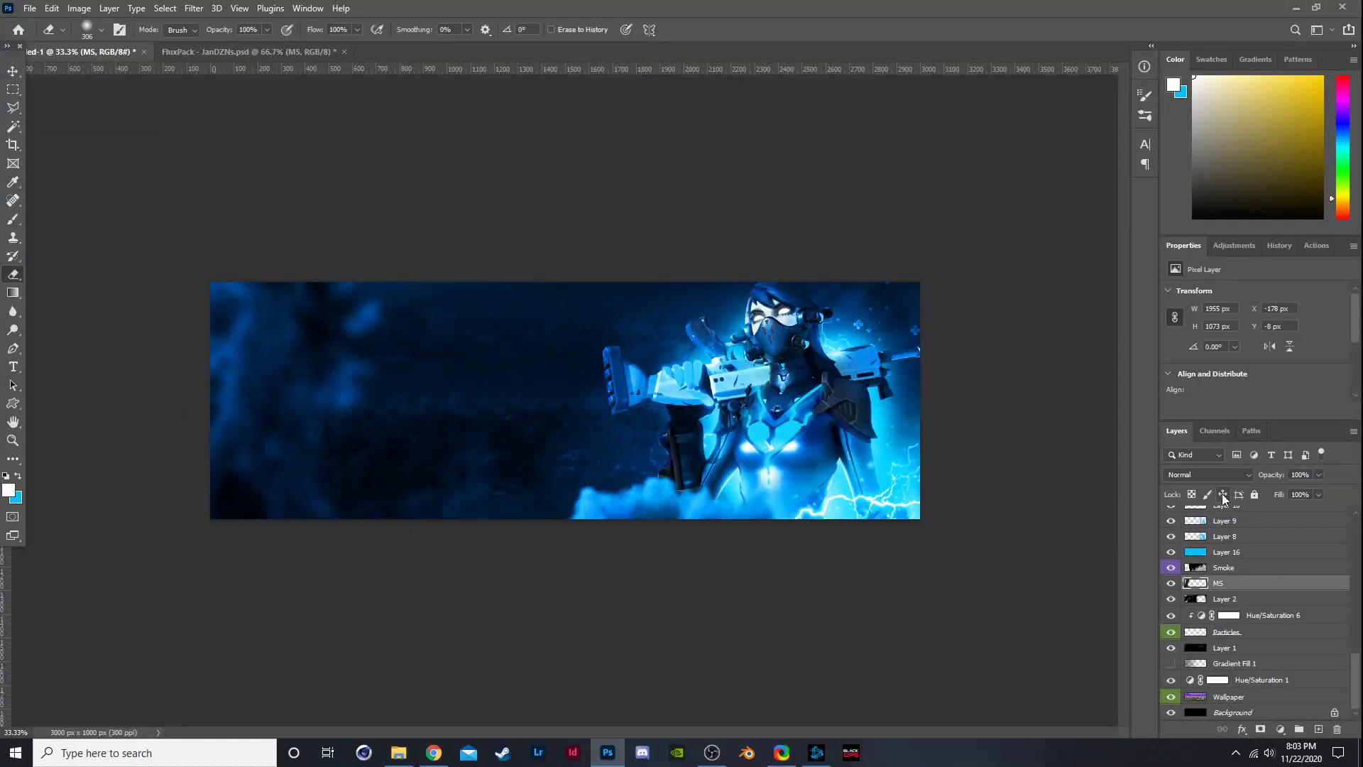
click(1204, 472)
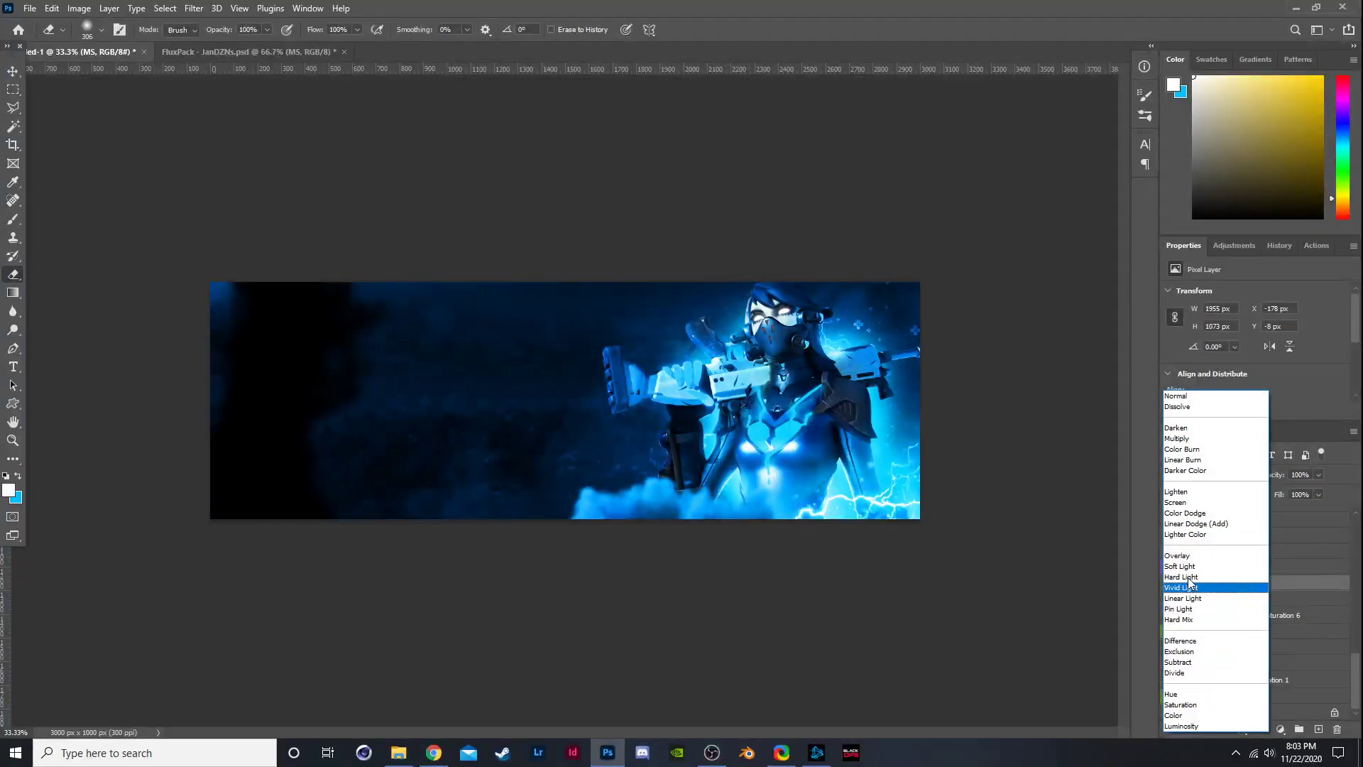
click(1194, 535)
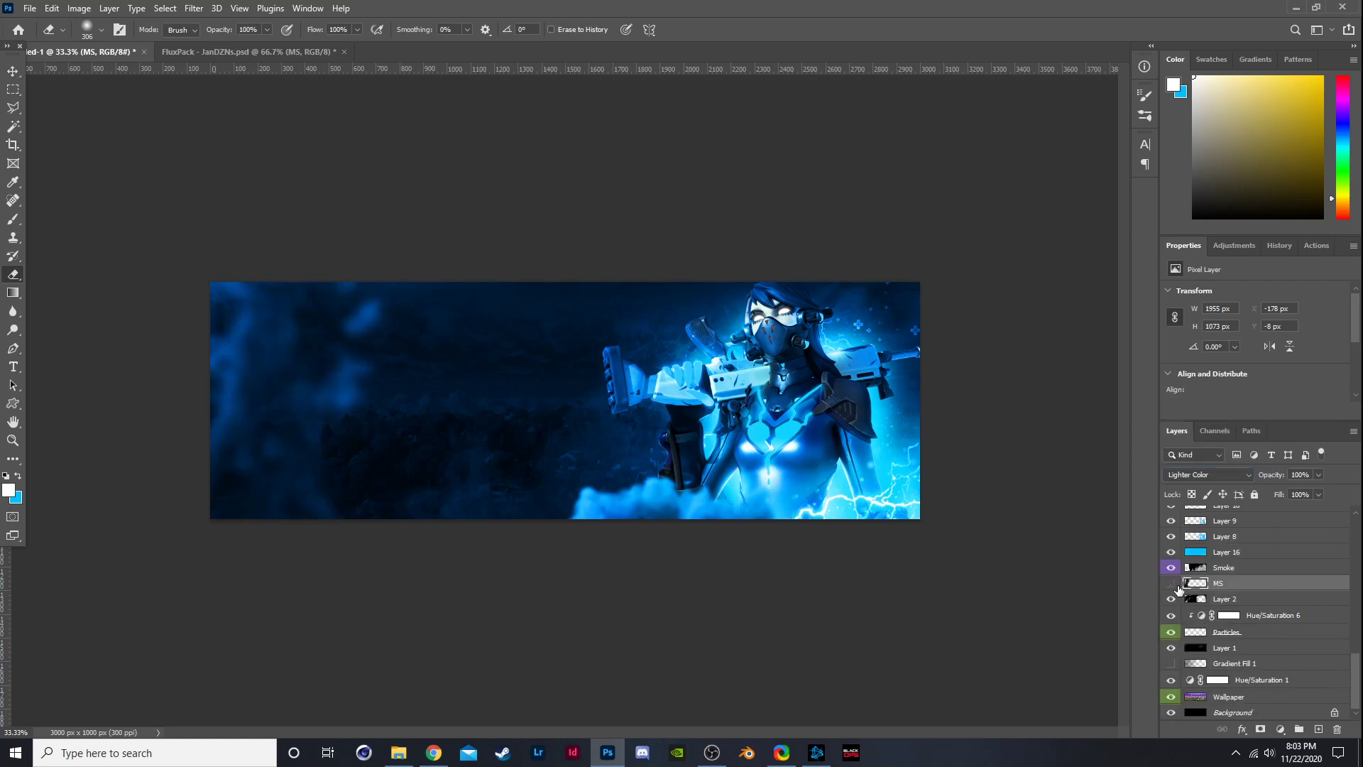
click(1172, 585)
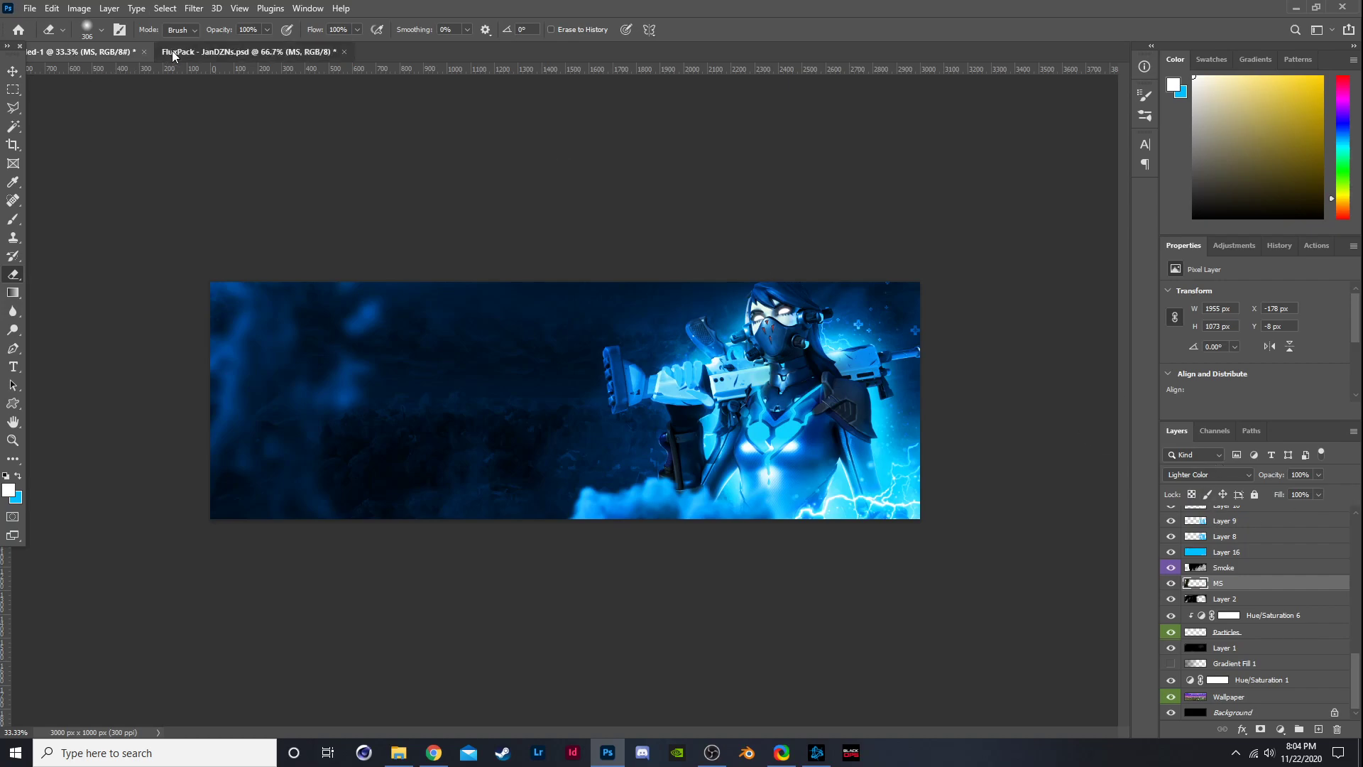
In FluxPack, preview the rocks, bridge, monstera, eucalyptus, palm, astronaut and planet layers.
click(235, 52)
scroll(1173, 670, down, 1)
click(1173, 669)
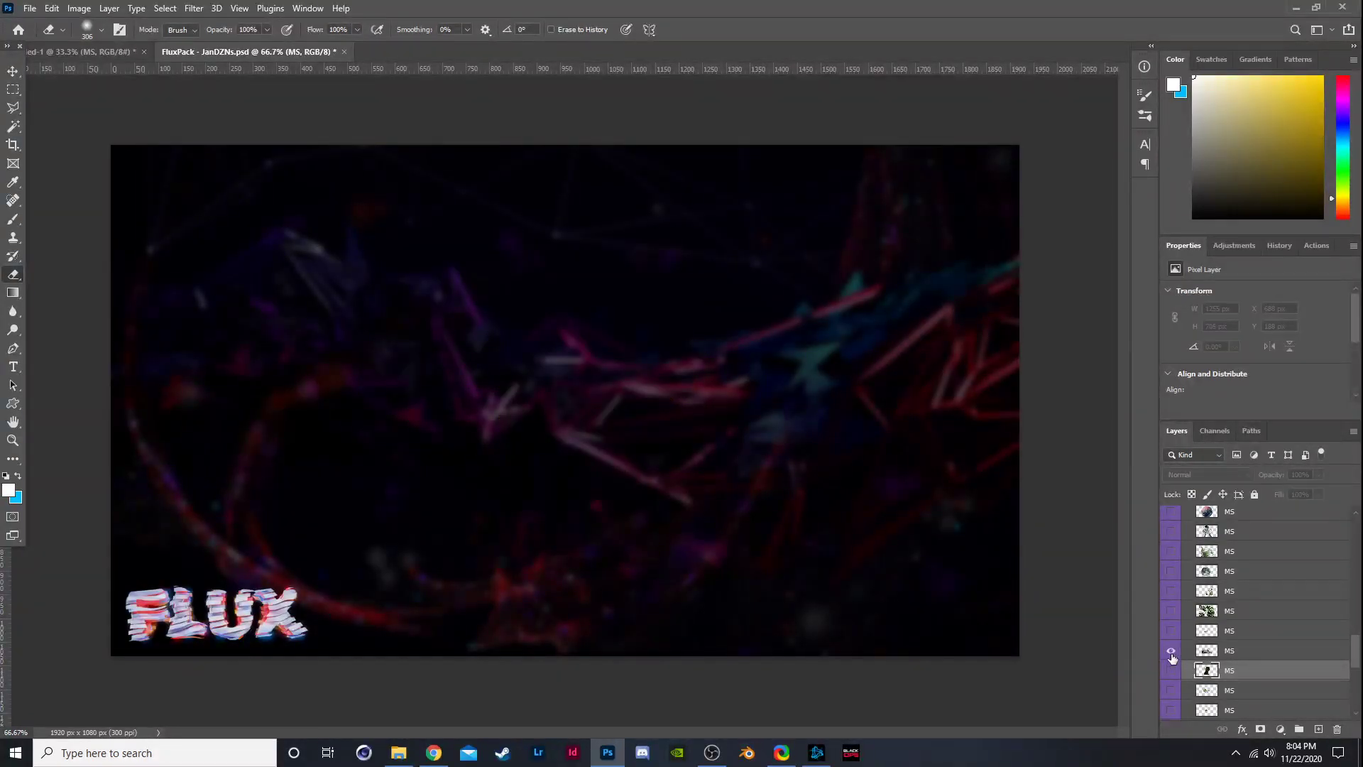
click(1171, 651)
click(1171, 651)
click(1171, 630)
click(1170, 630)
click(1170, 610)
click(1170, 602)
click(1170, 575)
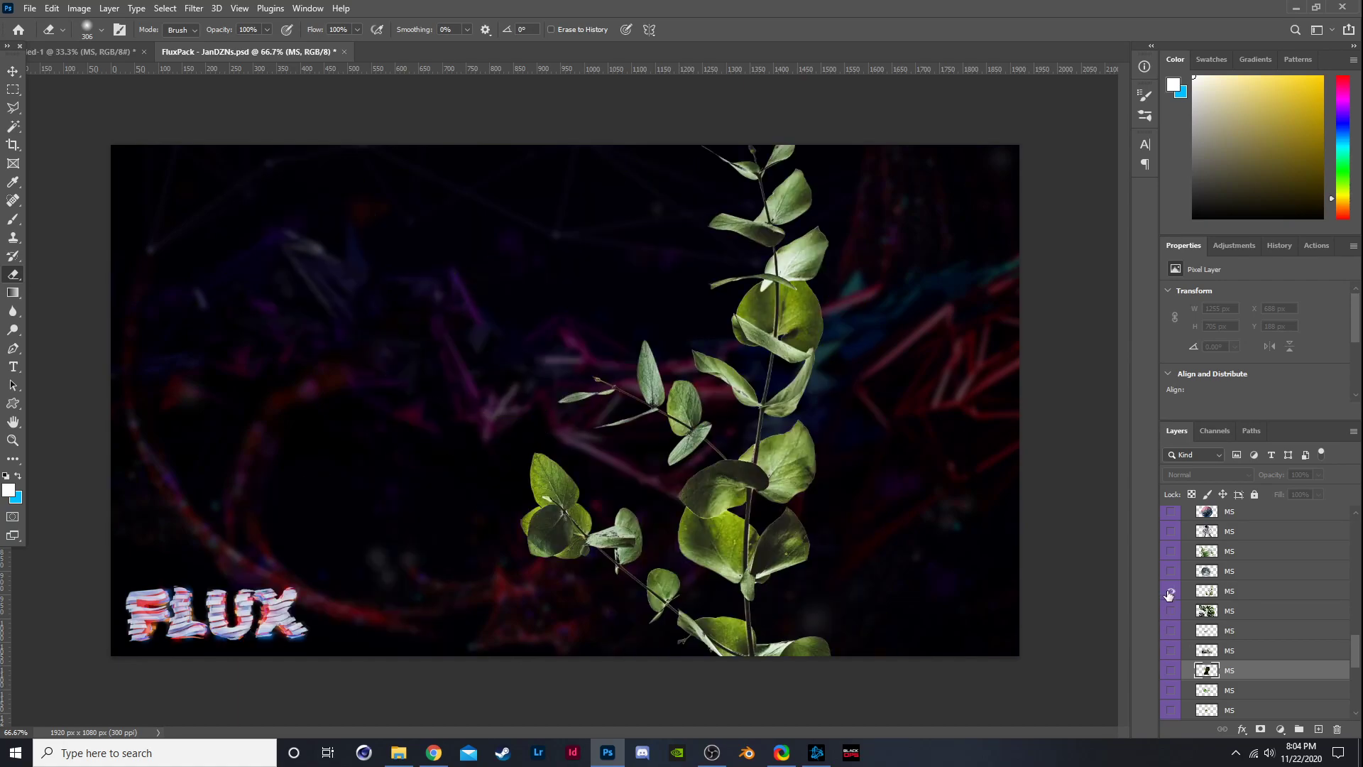
click(1170, 572)
click(1171, 555)
click(1170, 549)
click(1170, 533)
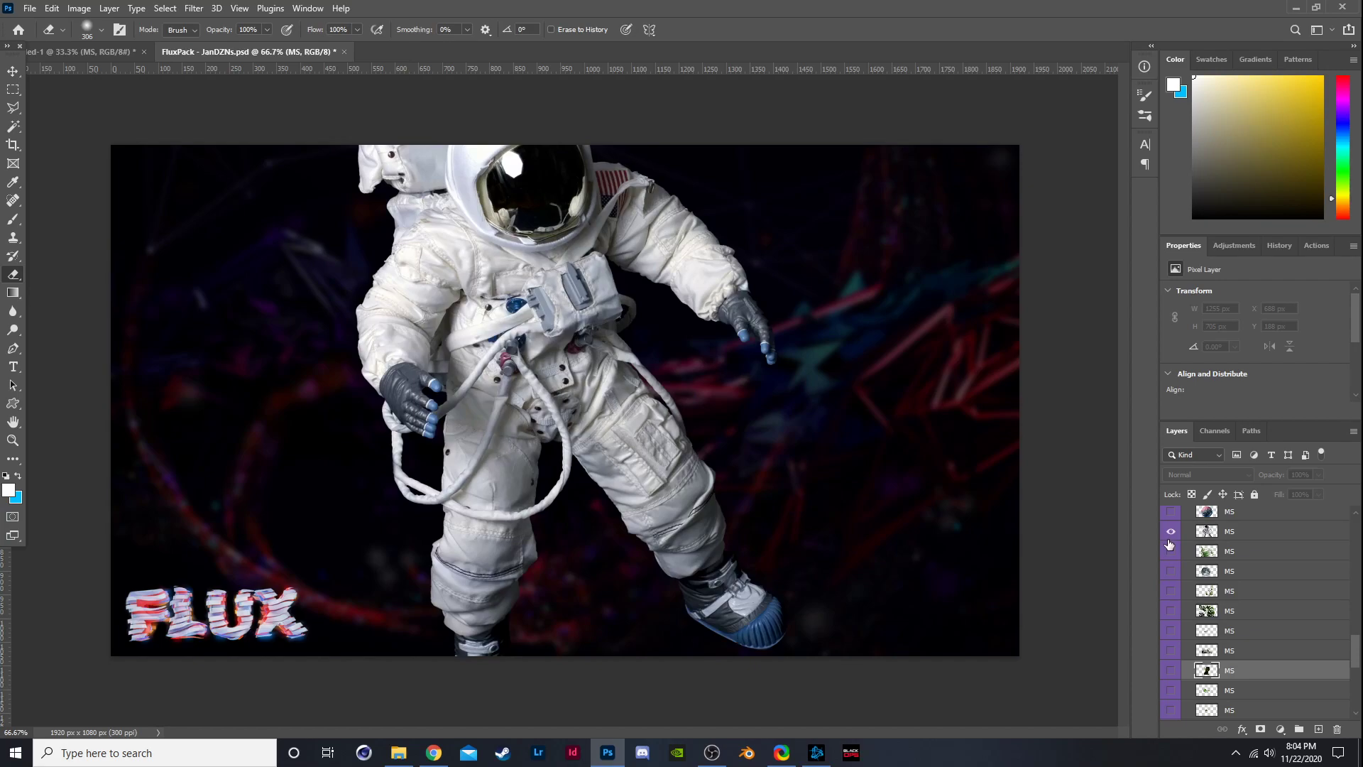
scroll(1170, 544, up, 2)
click(1170, 572)
click(1171, 552)
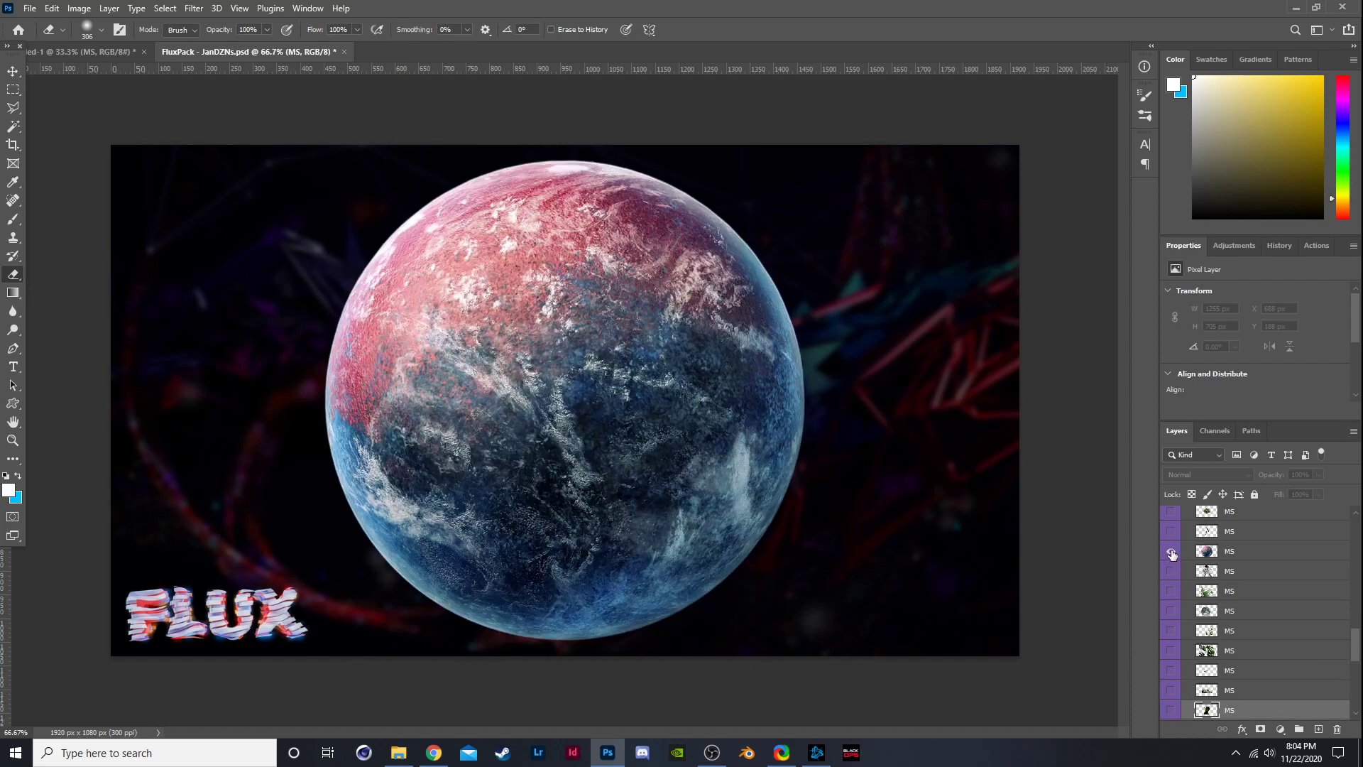
click(1172, 553)
Preview the tree-branch, tree, rock, leaf-branch, scattered-leaves and big rock layers, ending on scattered particles.
click(1171, 513)
scroll(1175, 568, up, 4)
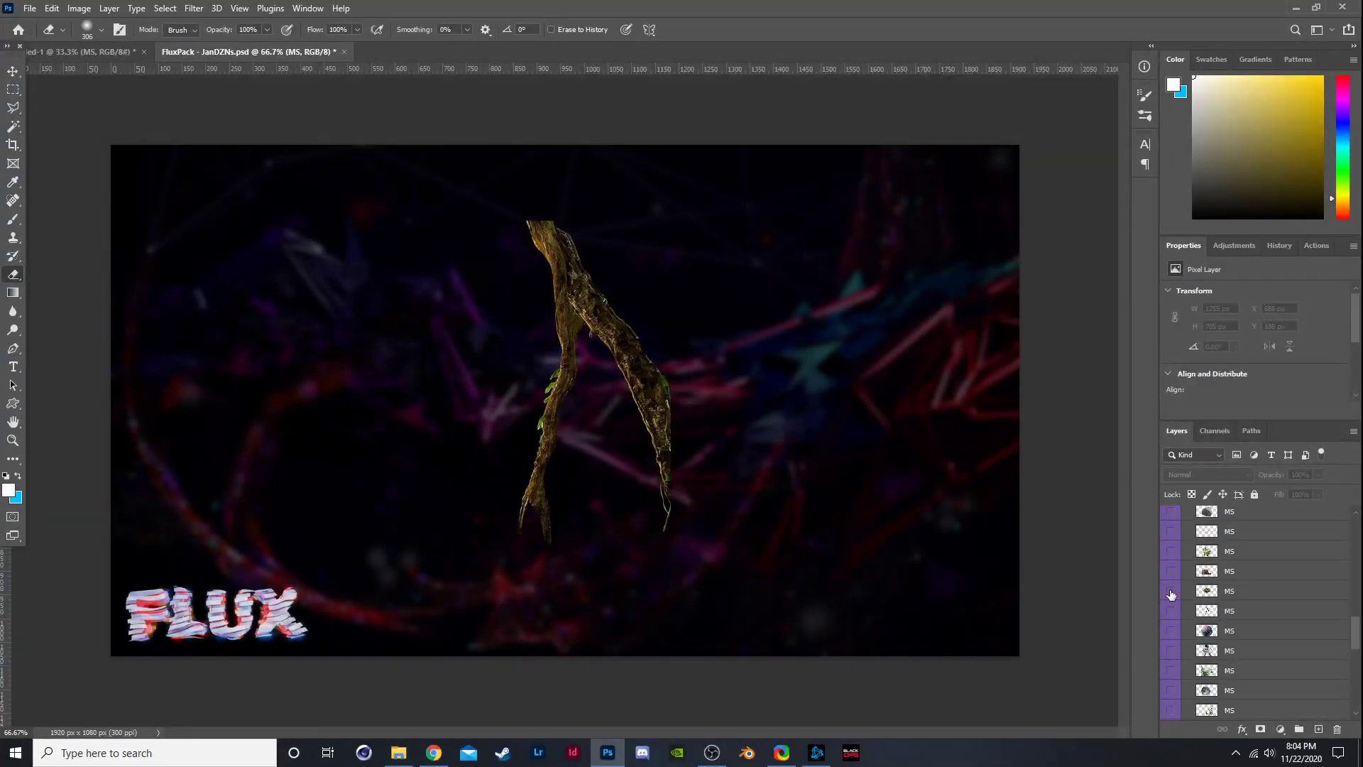
click(1170, 591)
click(1170, 551)
click(1170, 551)
click(1171, 571)
scroll(1171, 571, up, 2)
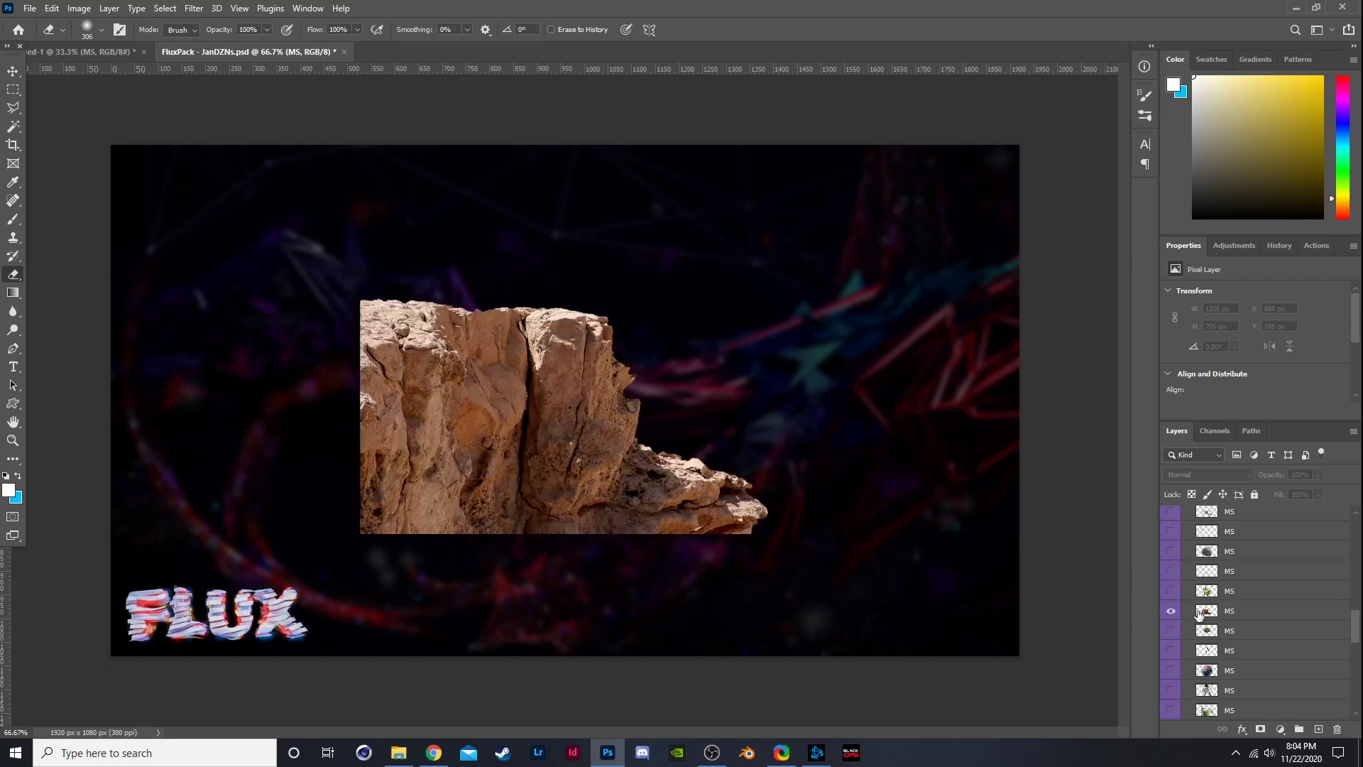
click(1170, 611)
click(1171, 591)
click(1171, 591)
click(1171, 571)
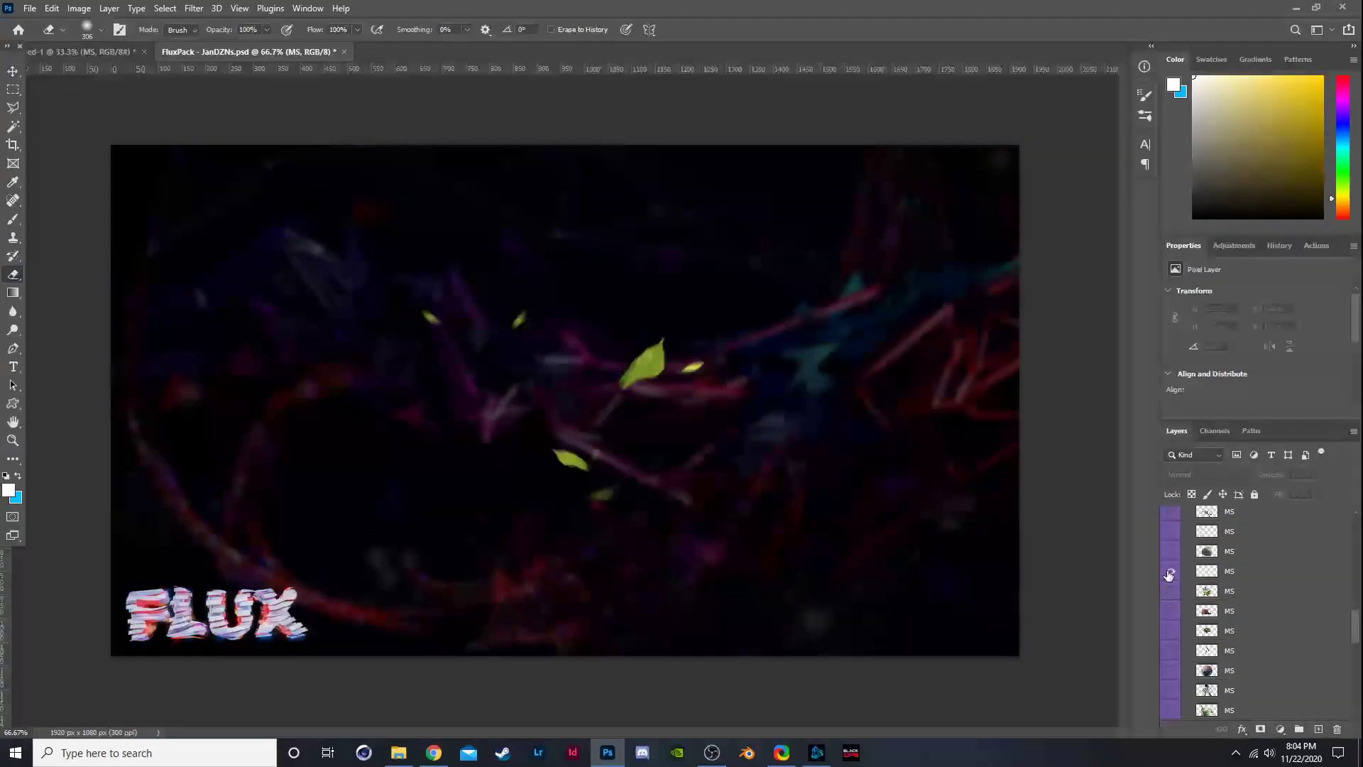
click(1171, 570)
click(1170, 551)
click(1171, 551)
click(1171, 531)
scroll(1178, 573, up, 5)
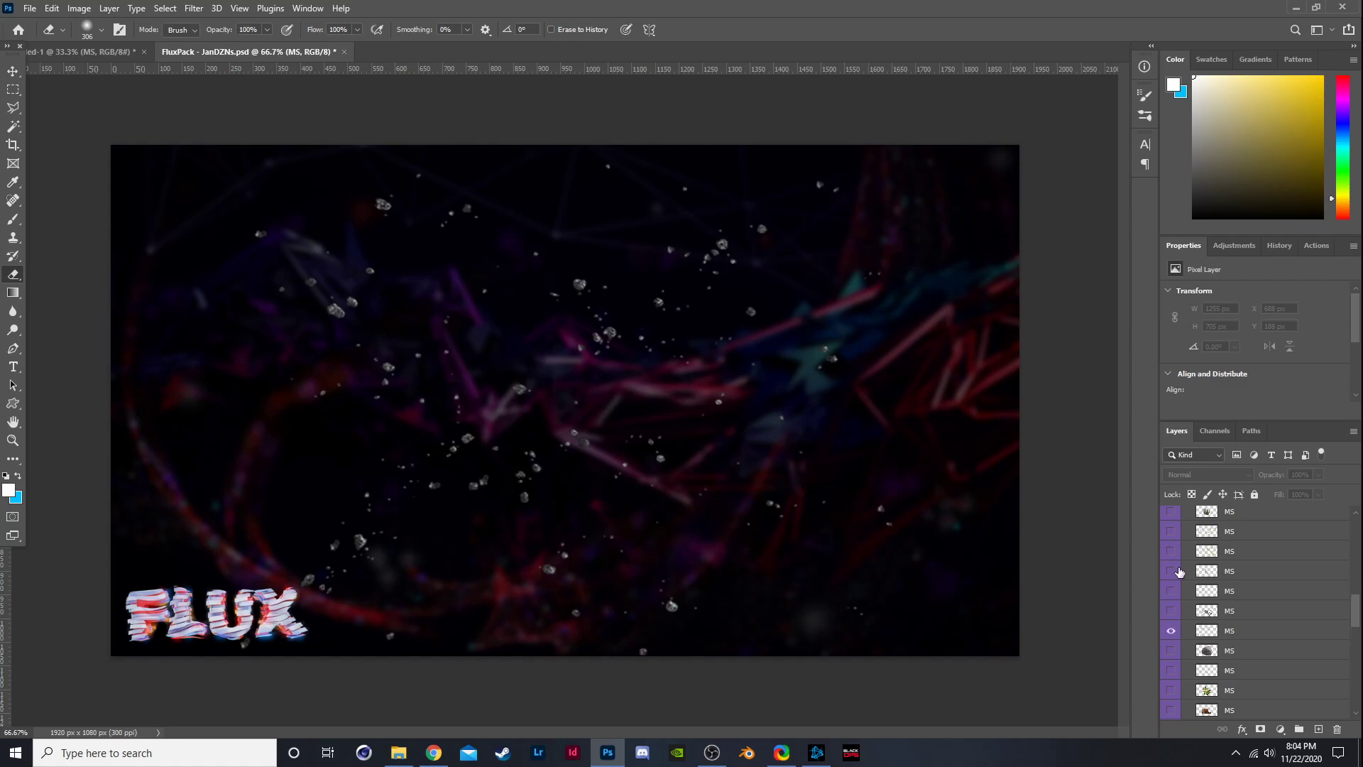
Copy the particles layer into the banner and move it up to the right.
drag(1236, 634, 470, 482)
drag(531, 553, 532, 553)
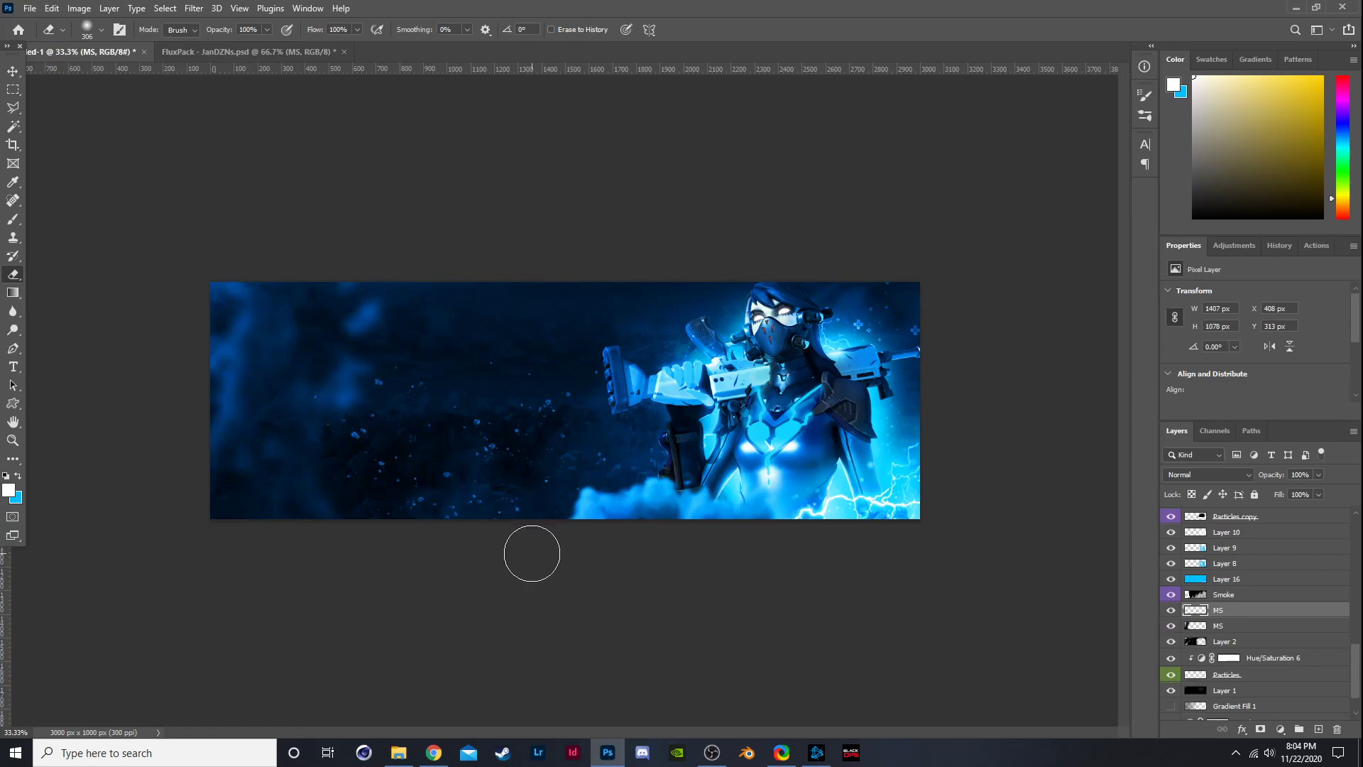
key(ctrl+t)
mouse_move(551, 467)
mouse_down()
mouse_move(870, 387)
mouse_move(848, 384)
mouse_up()
key(Return)
key(e)
Rotate the particles layer to about 169° over the right-side figure.
key(ctrl+t)
drag(803, 424, 835, 438)
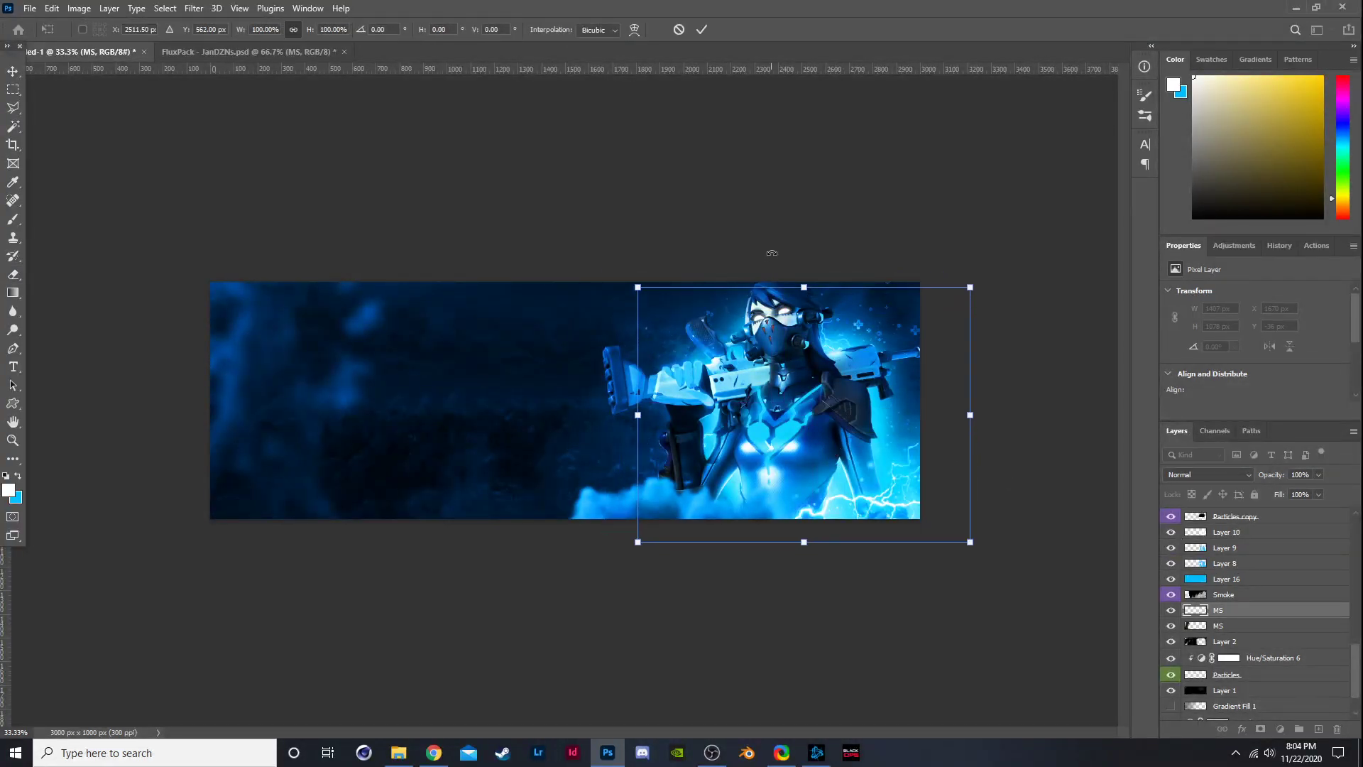
drag(773, 253, 856, 558)
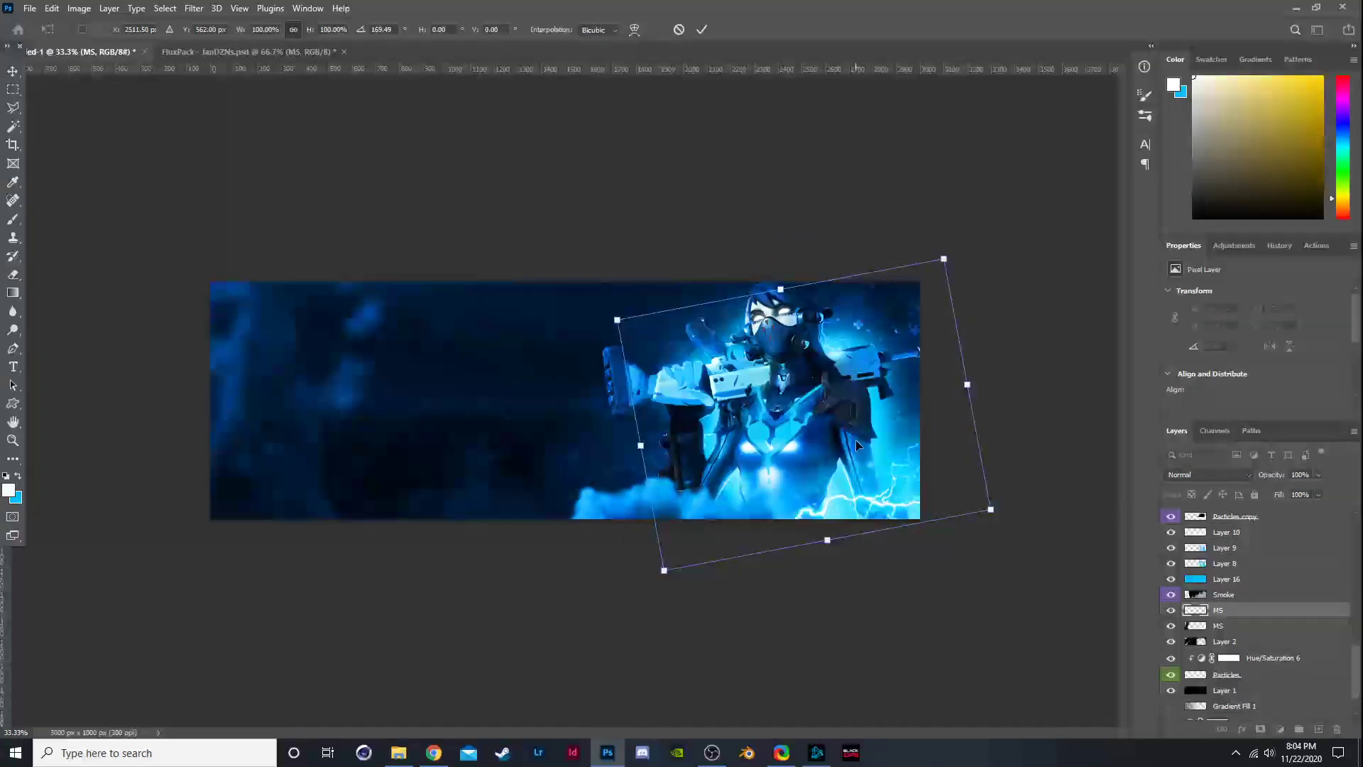
drag(855, 441, 814, 432)
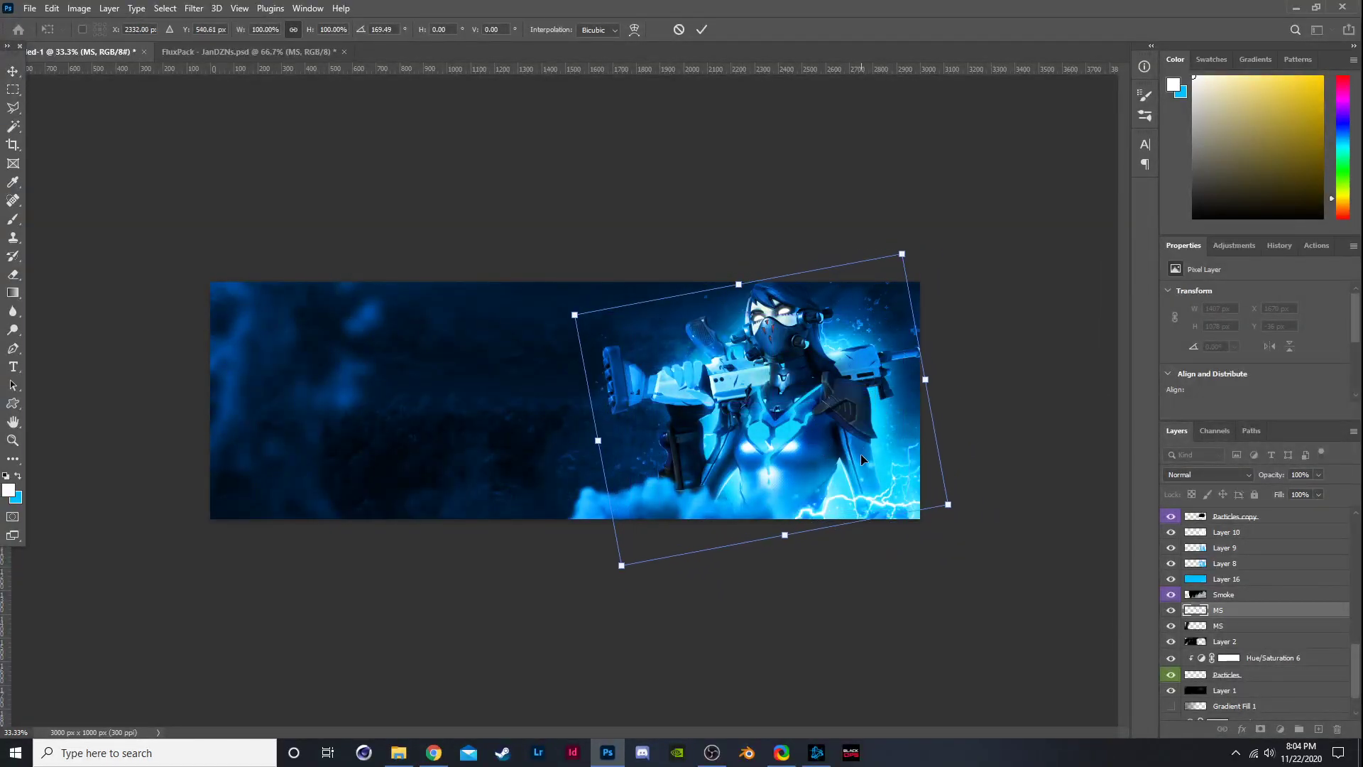
key(Return)
Erase the dark patch on the figure's chest, then compare with the upper MS layer hidden.
key(e)
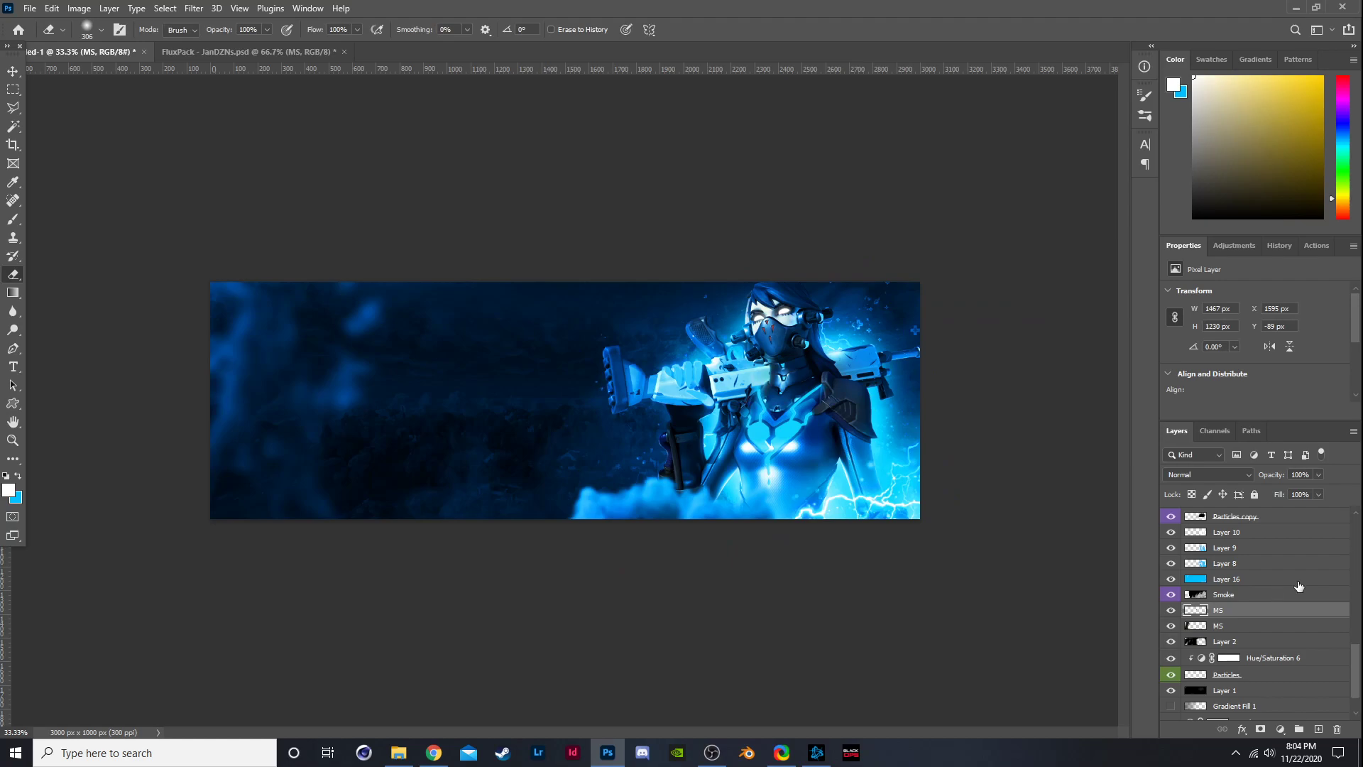
click(781, 410)
click(1171, 611)
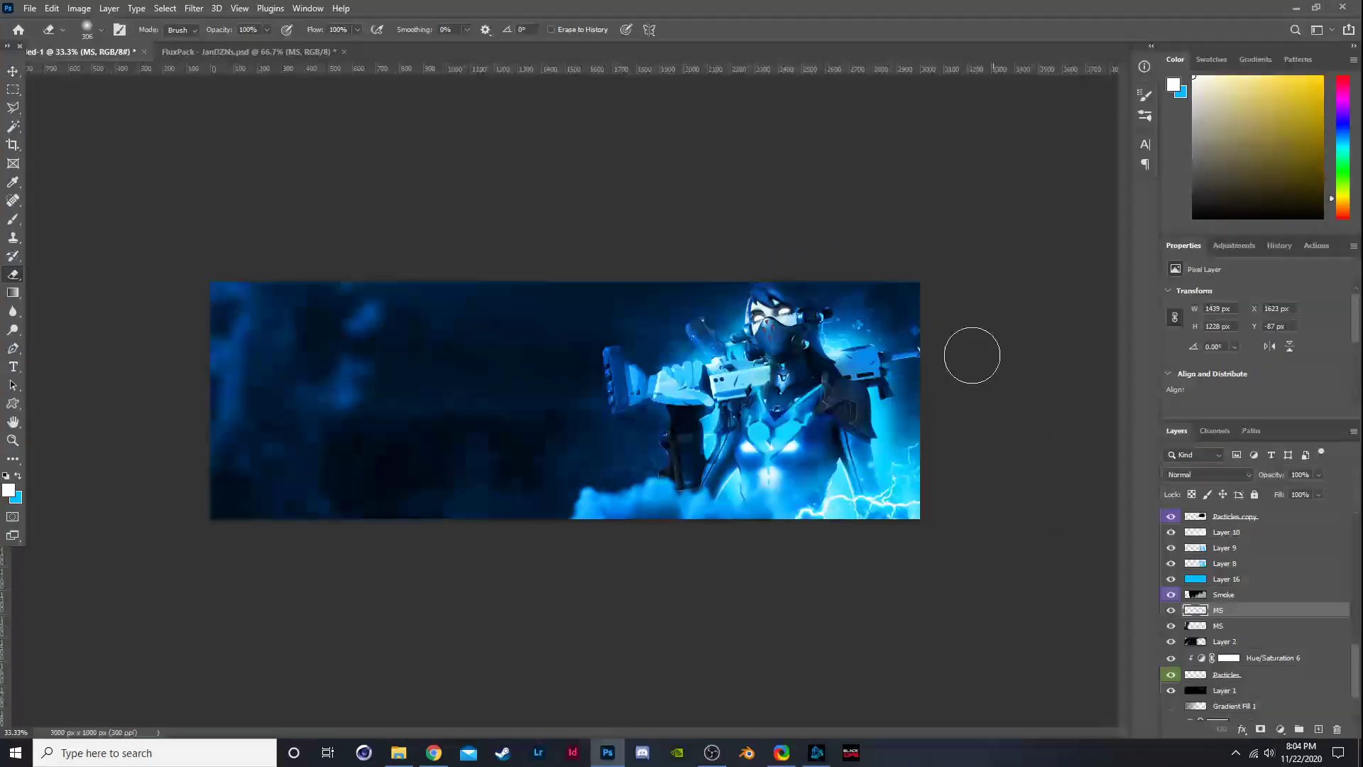
click(1172, 611)
click(1171, 611)
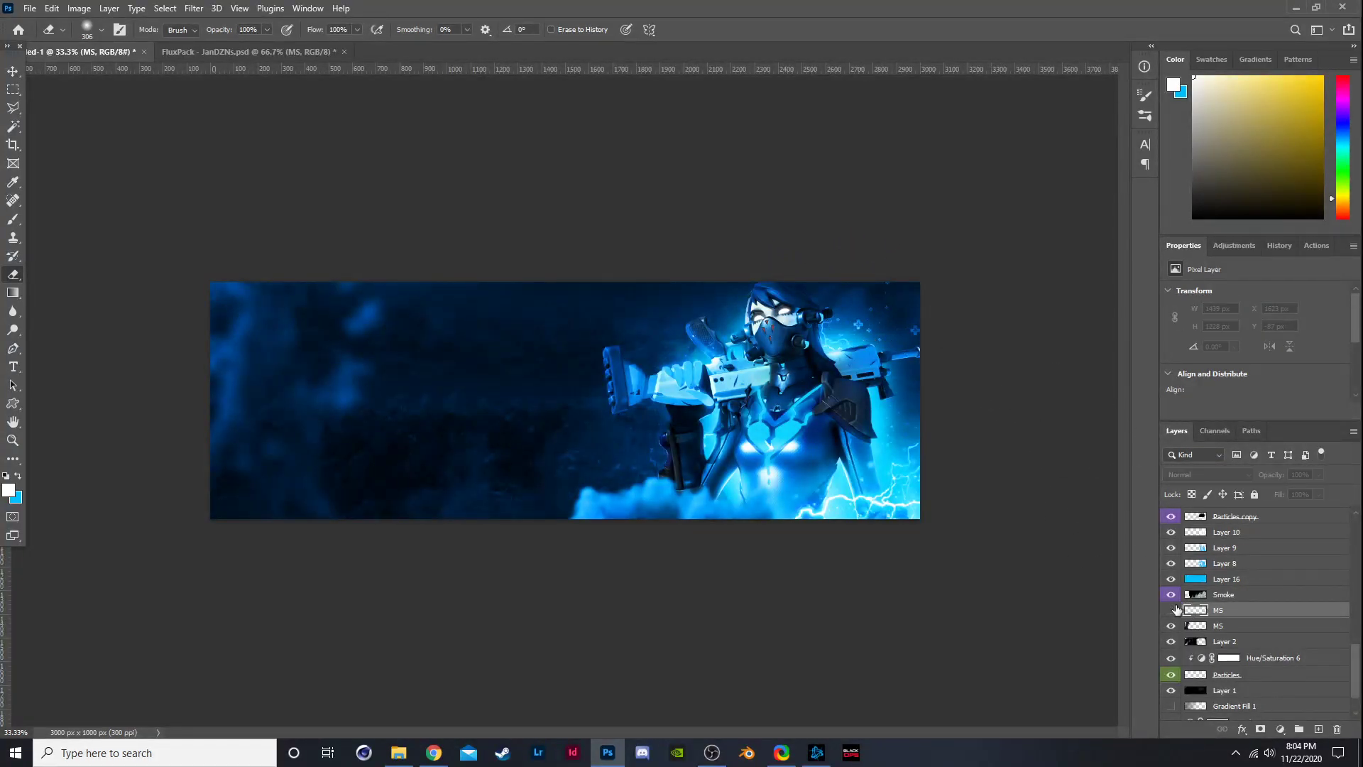
click(277, 51)
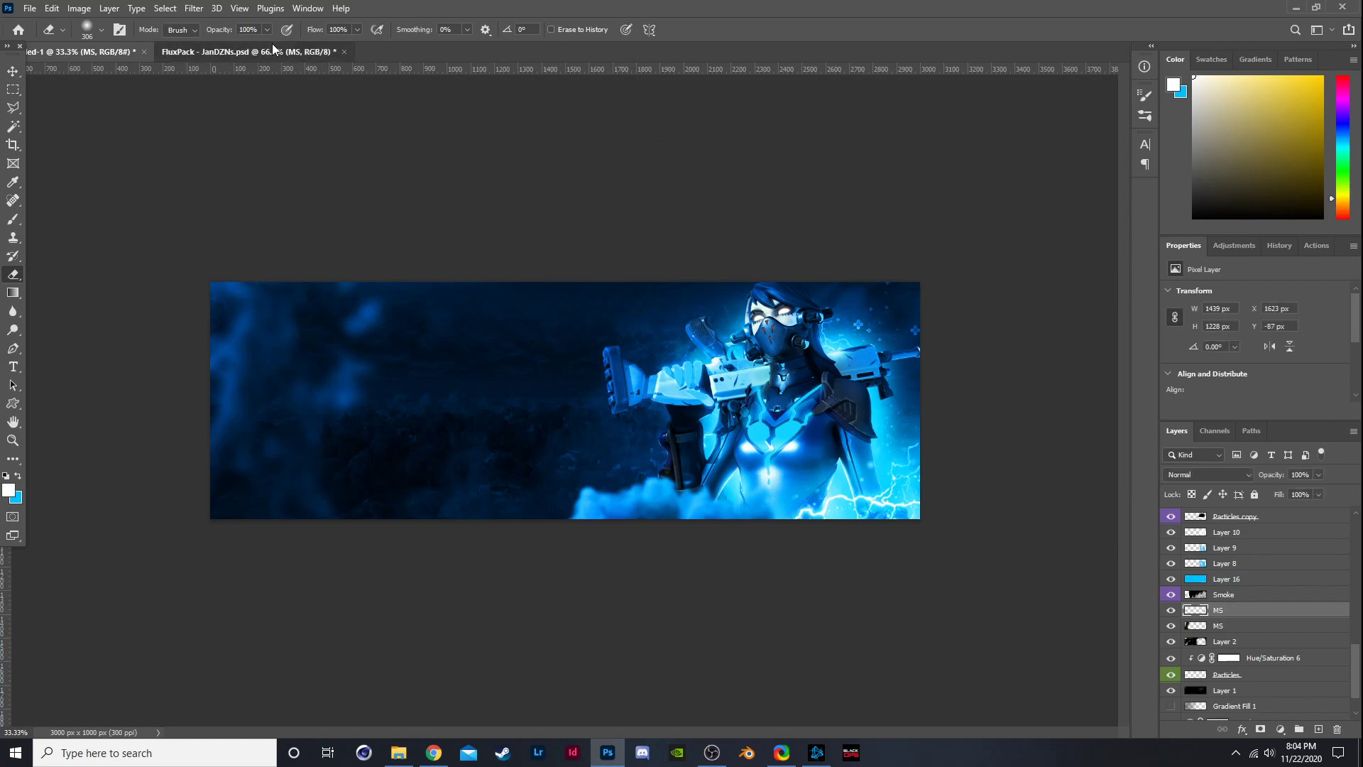
click(1171, 630)
click(1171, 611)
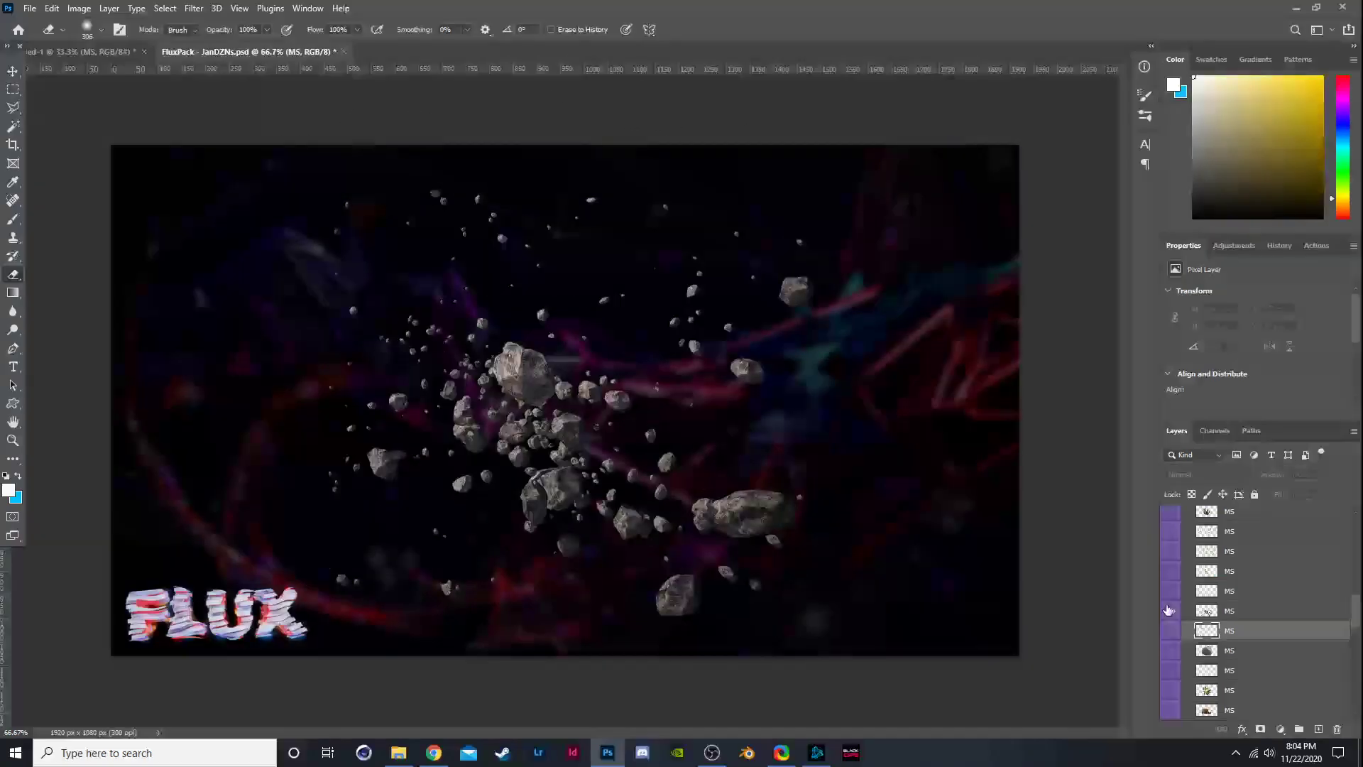
click(1171, 611)
click(1170, 592)
click(1170, 571)
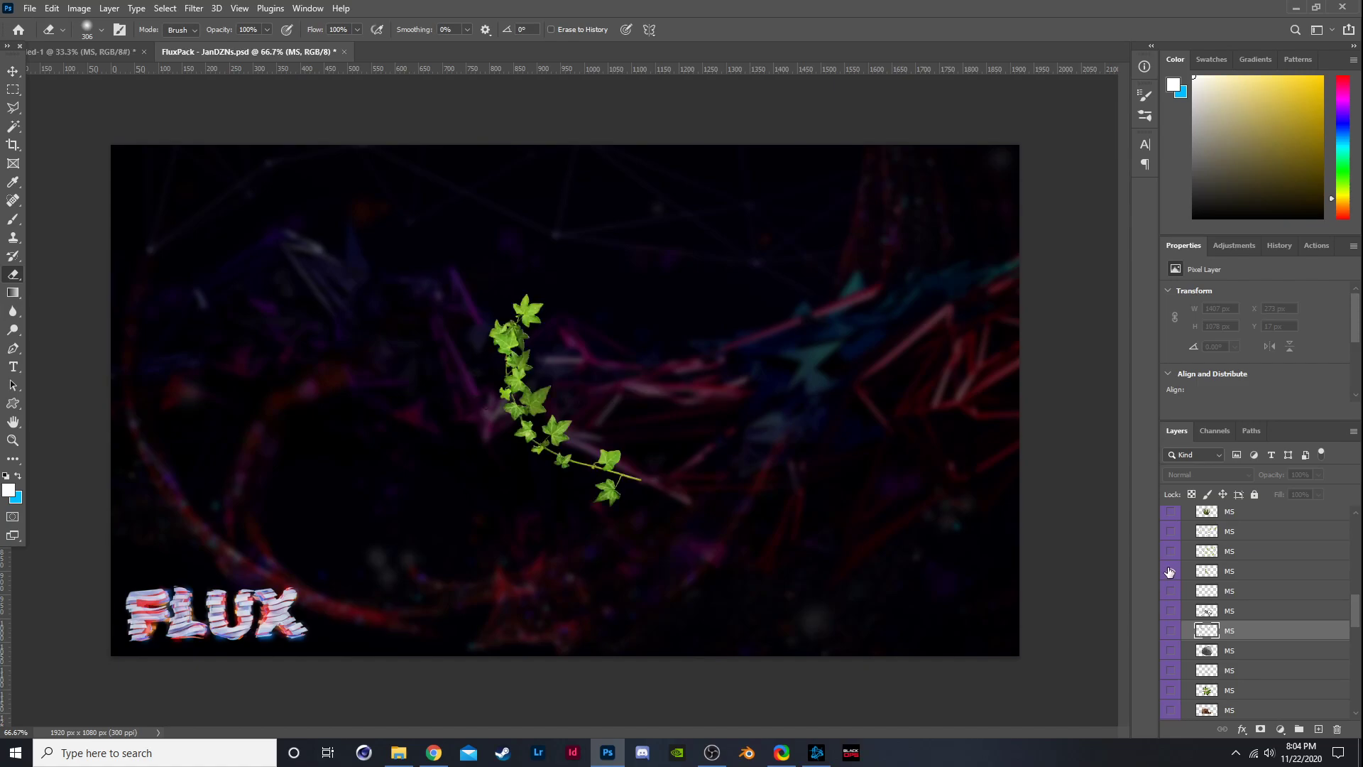
click(1169, 571)
click(1175, 553)
click(1175, 552)
scroll(1185, 599, down, 4)
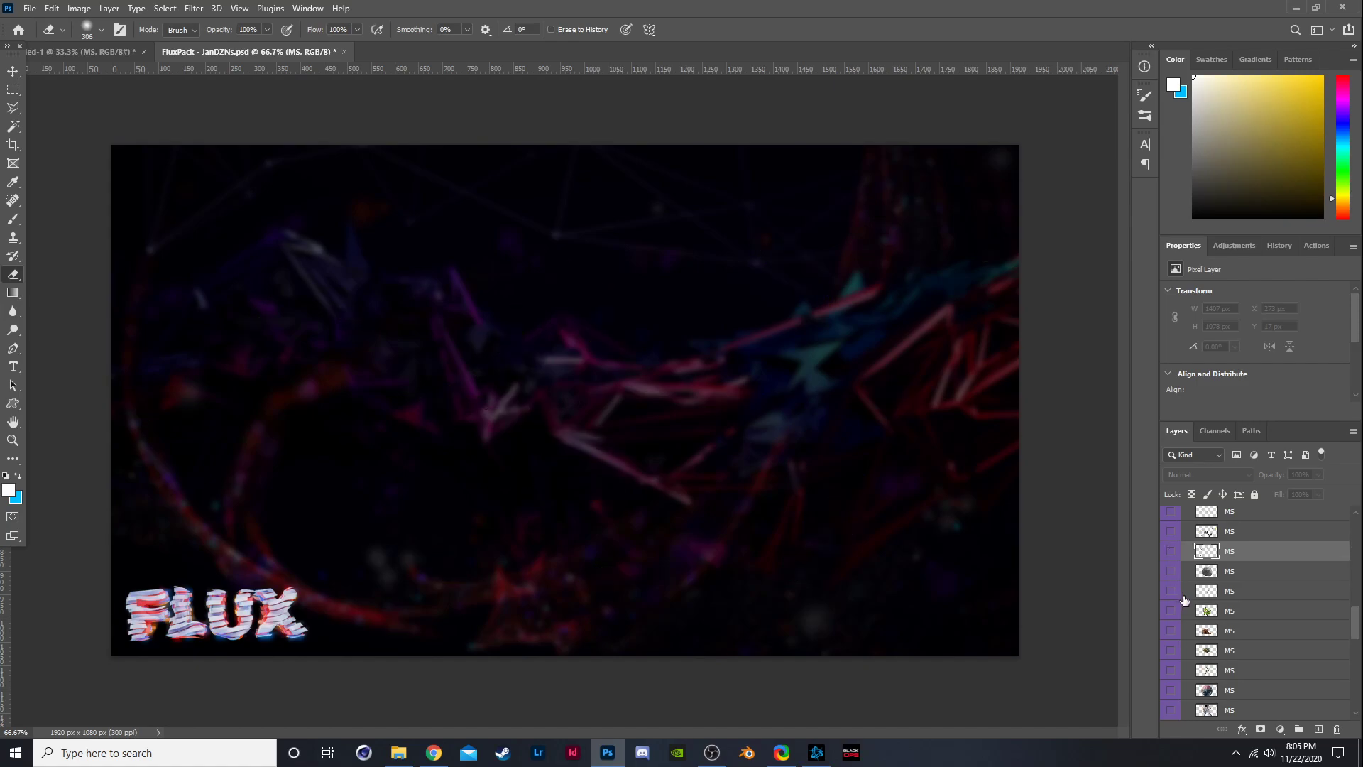
scroll(1183, 594, up, 2)
scroll(1182, 584, down, 3)
click(1184, 590)
click(1171, 591)
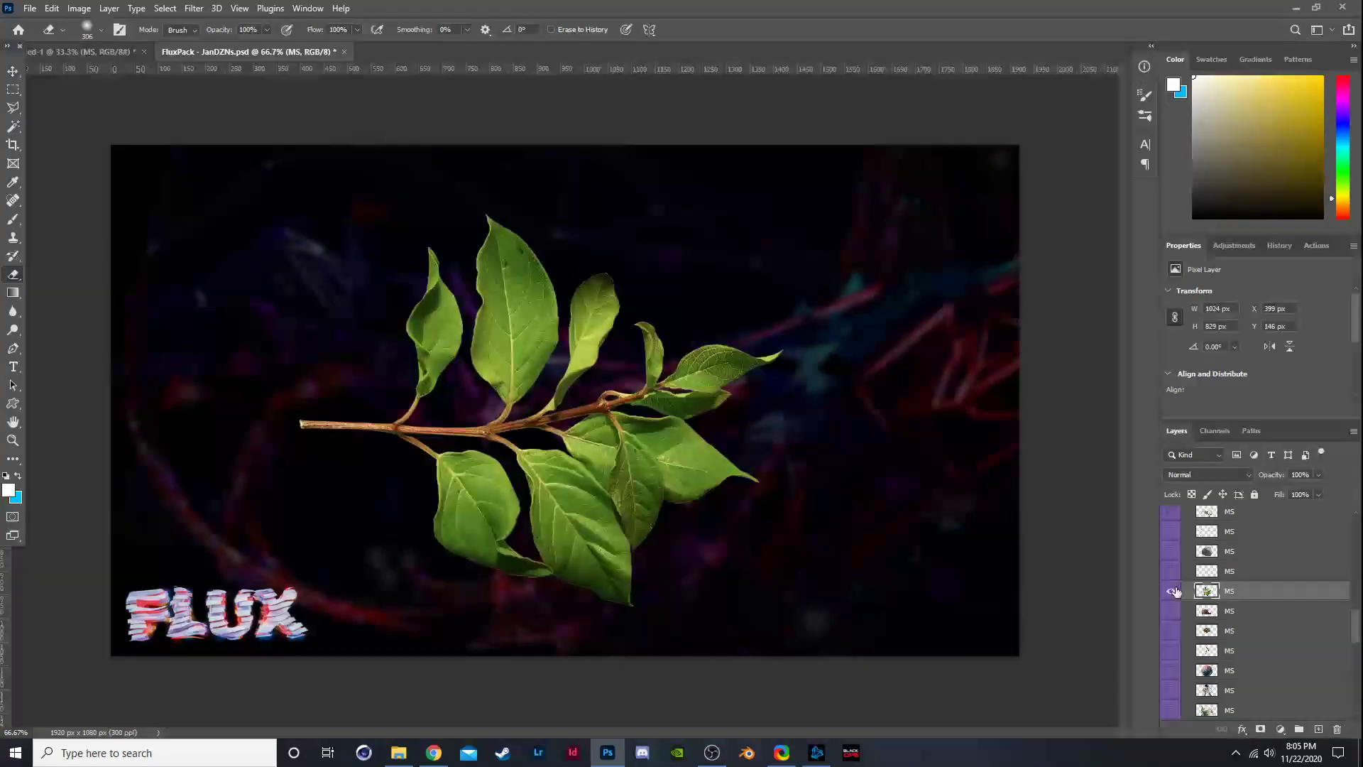
click(1171, 591)
scroll(1178, 610, down, 5)
click(1173, 611)
click(1173, 610)
scroll(1174, 613, down, 5)
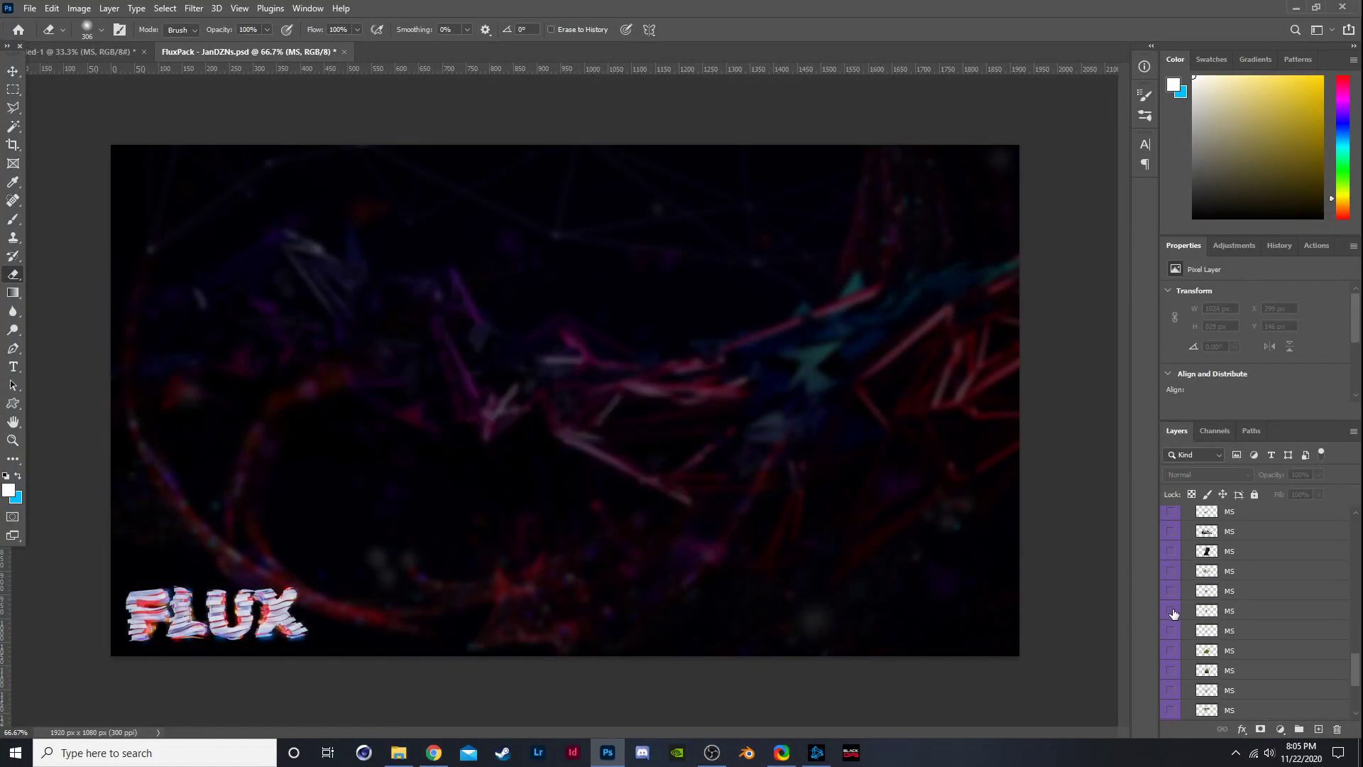
click(1171, 630)
click(1172, 630)
click(1171, 631)
click(1171, 650)
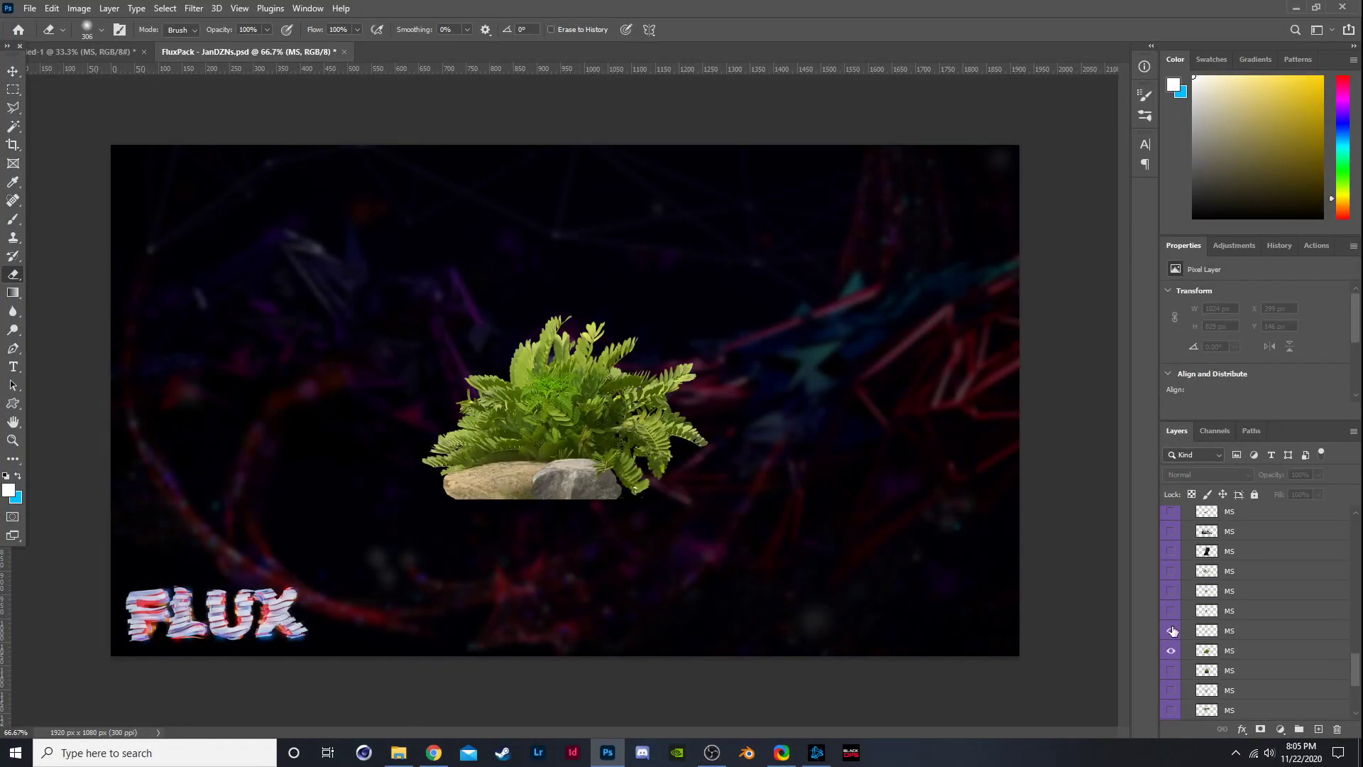
click(1172, 630)
scroll(1173, 630, down, 2)
click(1172, 611)
click(1171, 630)
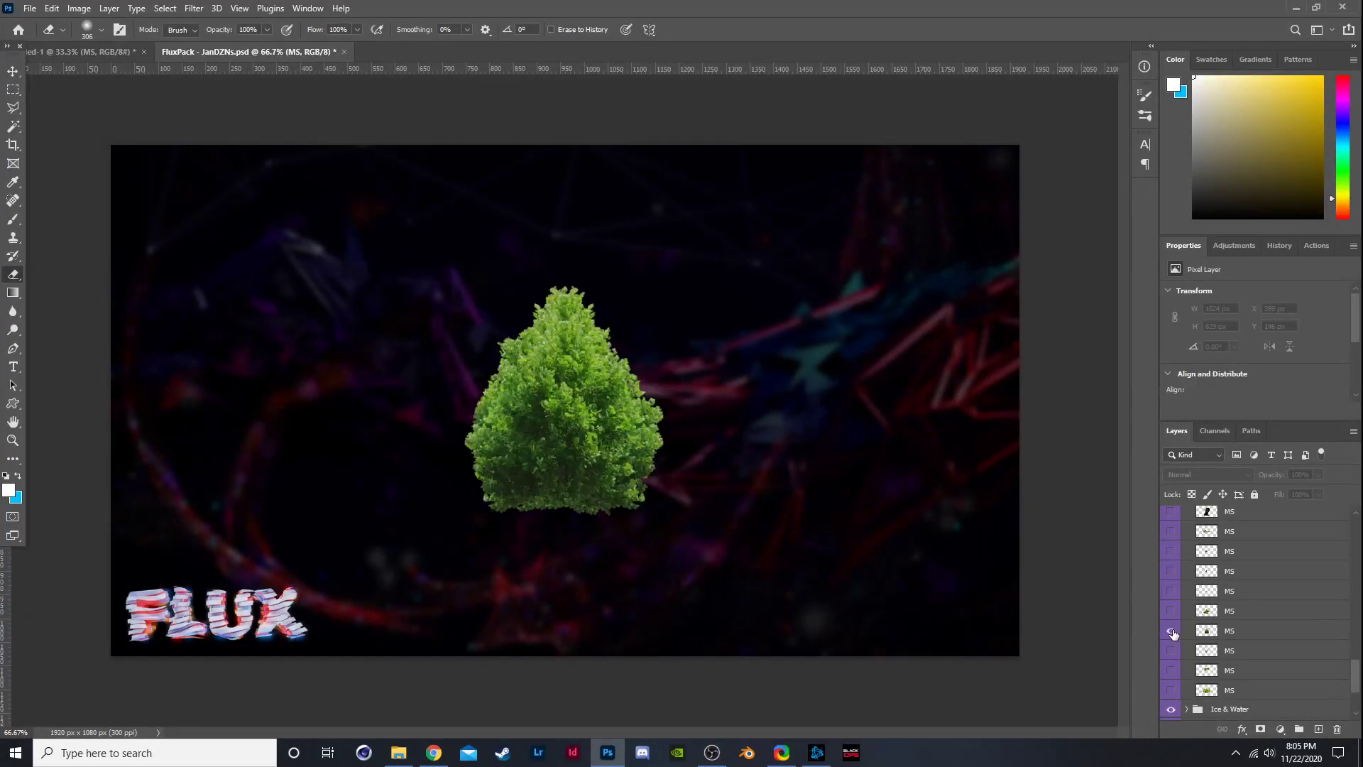
click(1172, 649)
click(1171, 660)
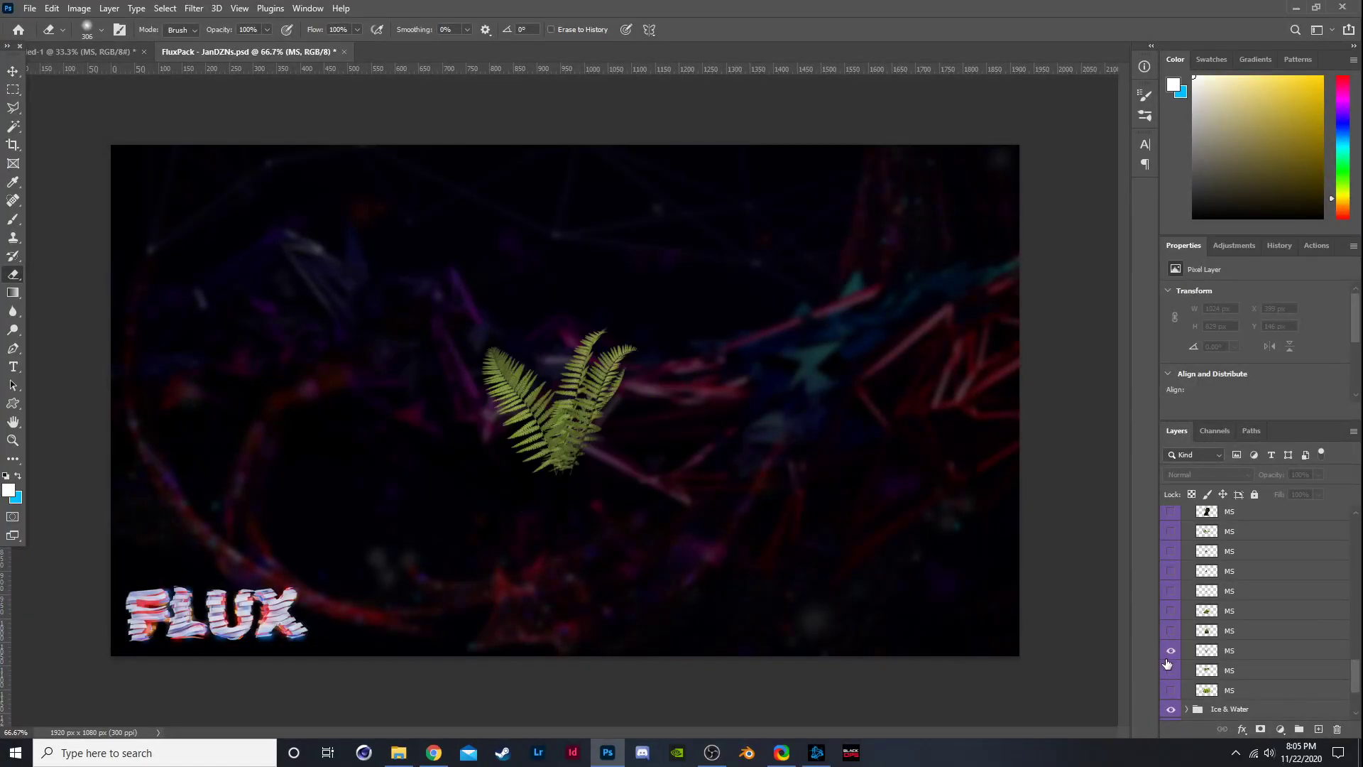
click(1171, 660)
click(1172, 669)
click(1173, 669)
click(1171, 690)
click(1171, 690)
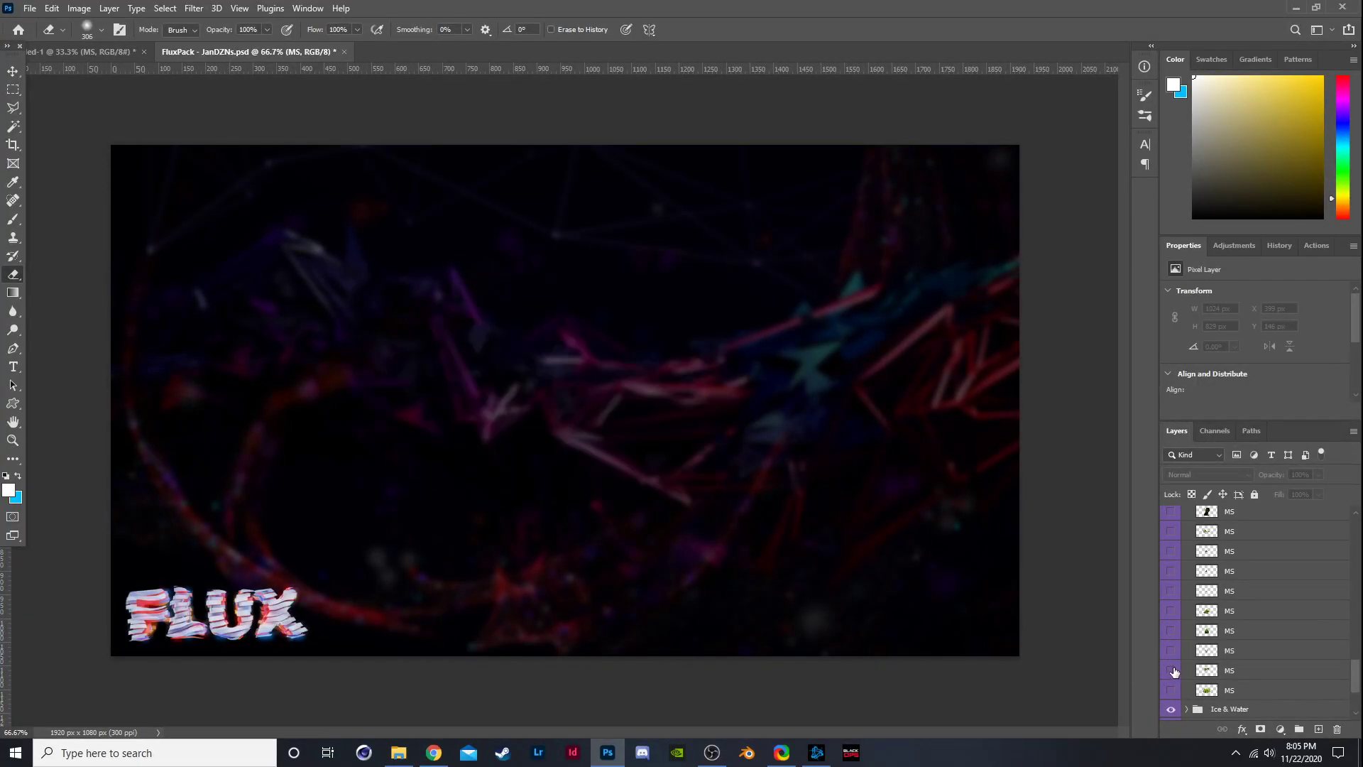
scroll(1171, 688, down, 3)
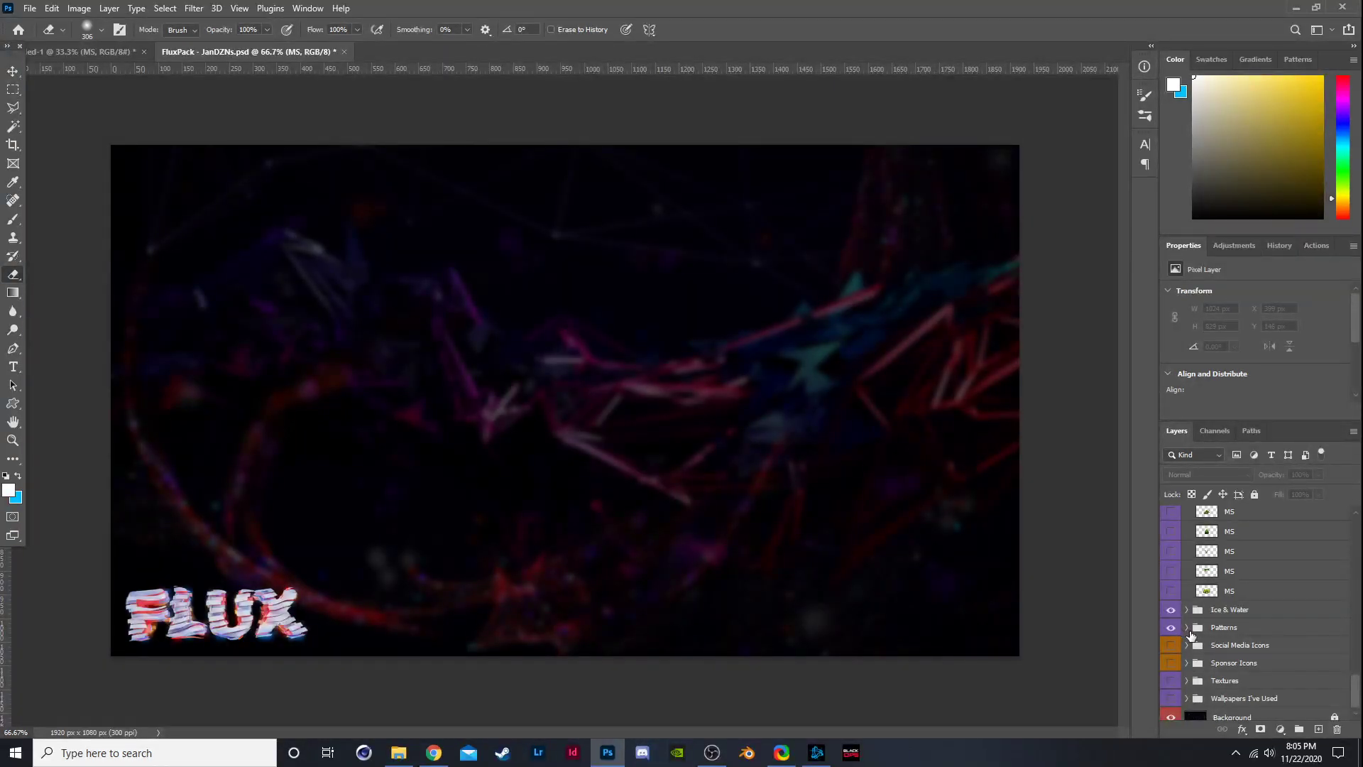
click(1187, 627)
click(1171, 646)
click(1170, 646)
scroll(1185, 639, down, 3)
click(1171, 685)
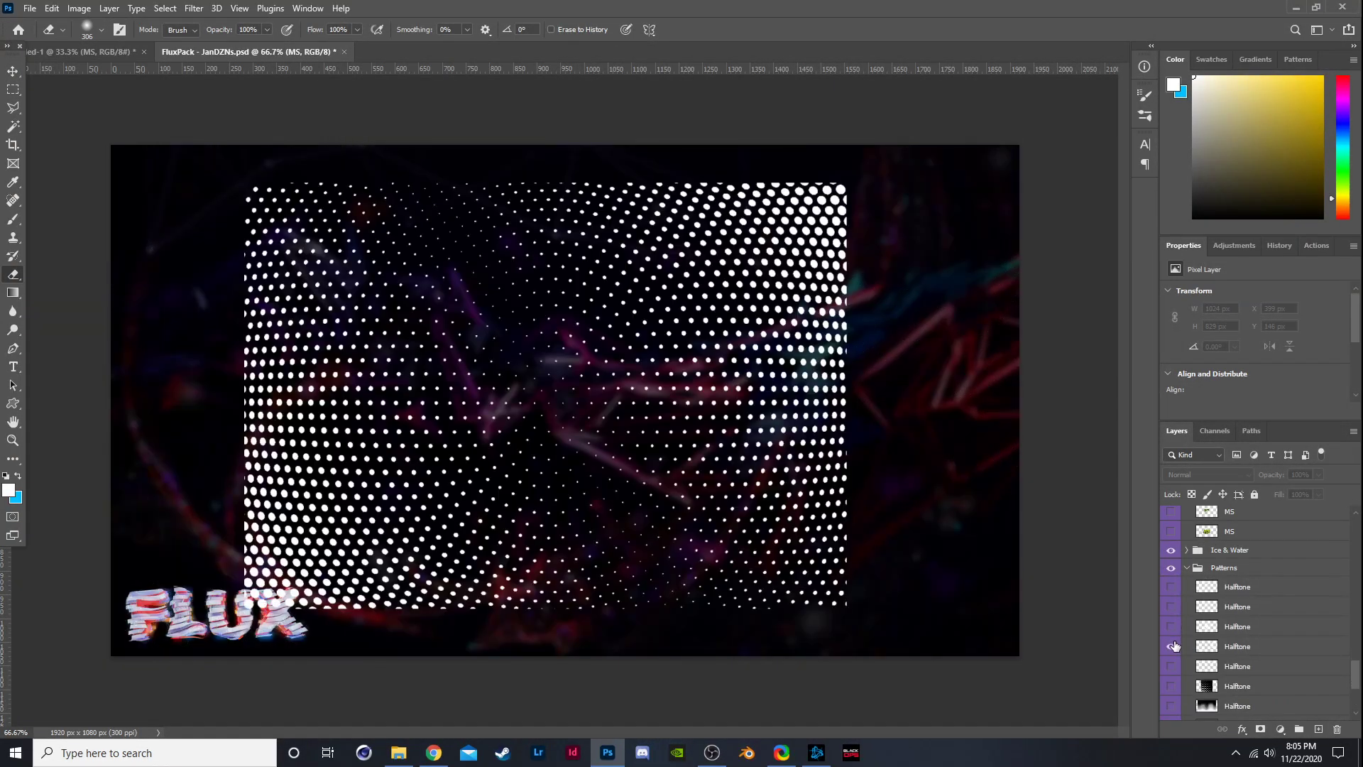
click(1171, 685)
click(1186, 570)
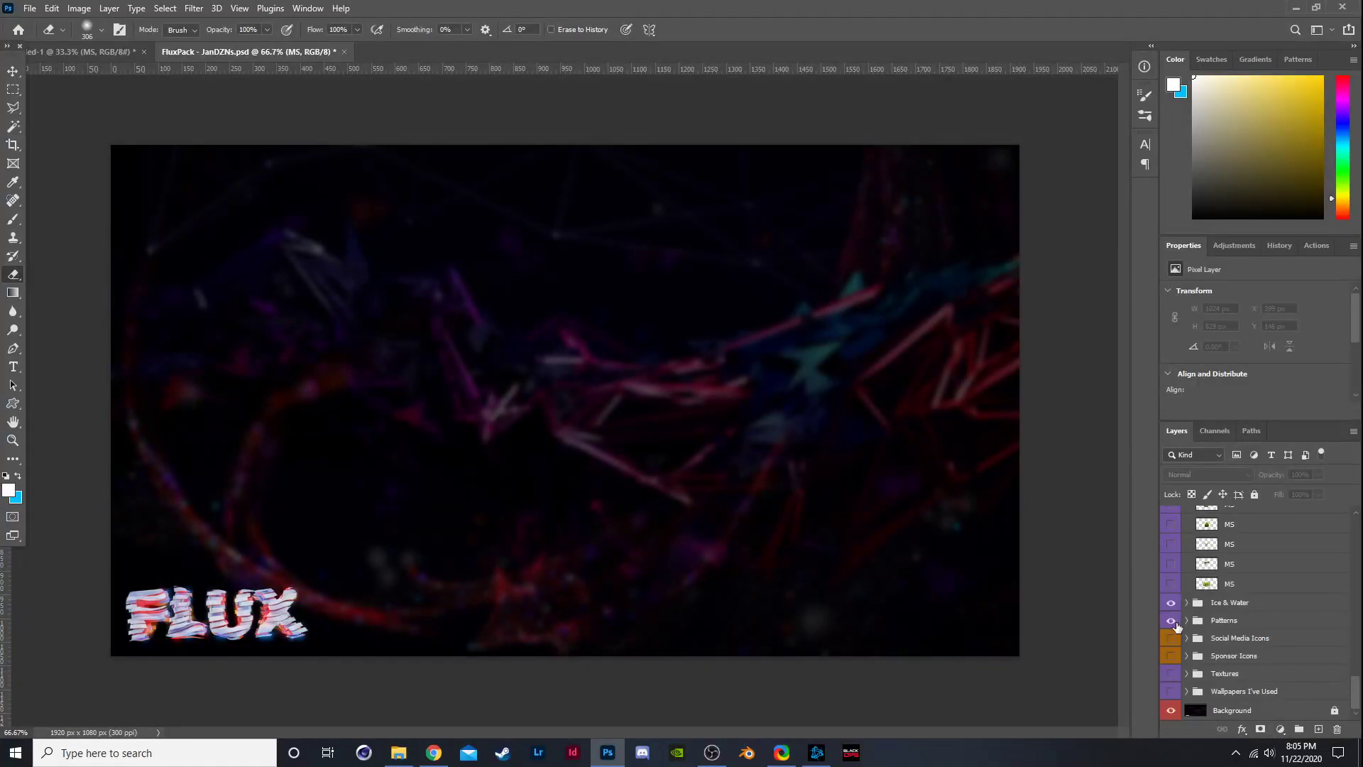
click(1171, 673)
click(1170, 690)
click(1186, 690)
scroll(1185, 683, down, 2)
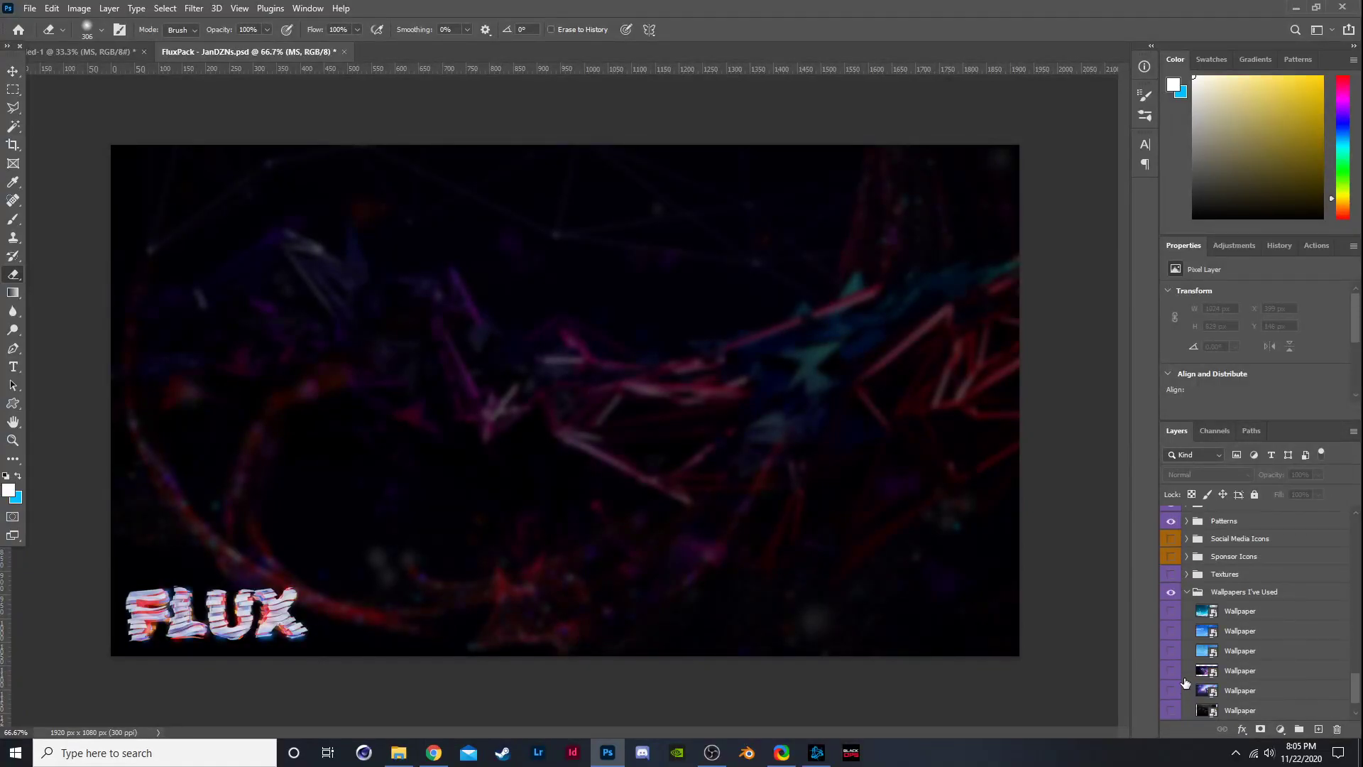
click(1171, 651)
click(1171, 631)
click(1171, 650)
scroll(1173, 625, down, 1)
click(1172, 612)
click(1171, 671)
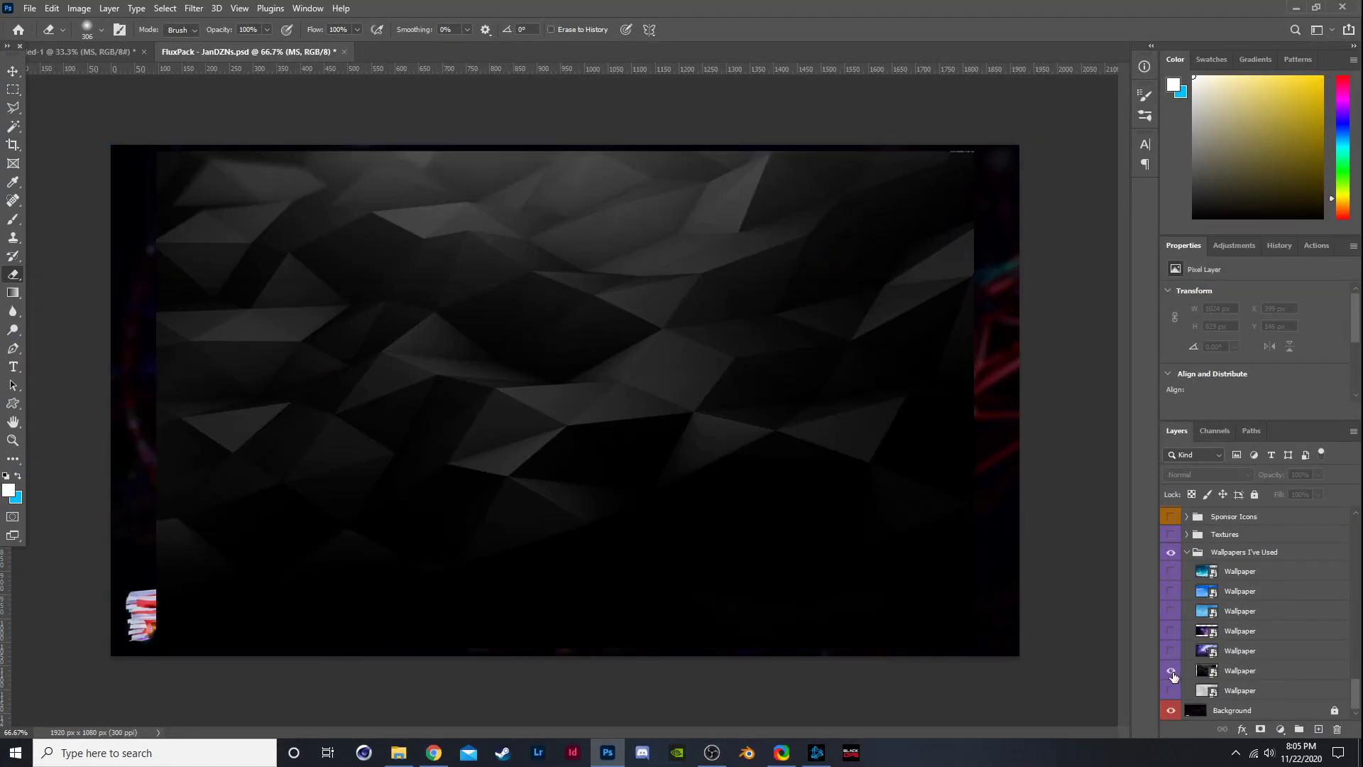
click(1171, 670)
click(1170, 690)
click(1171, 690)
click(1171, 631)
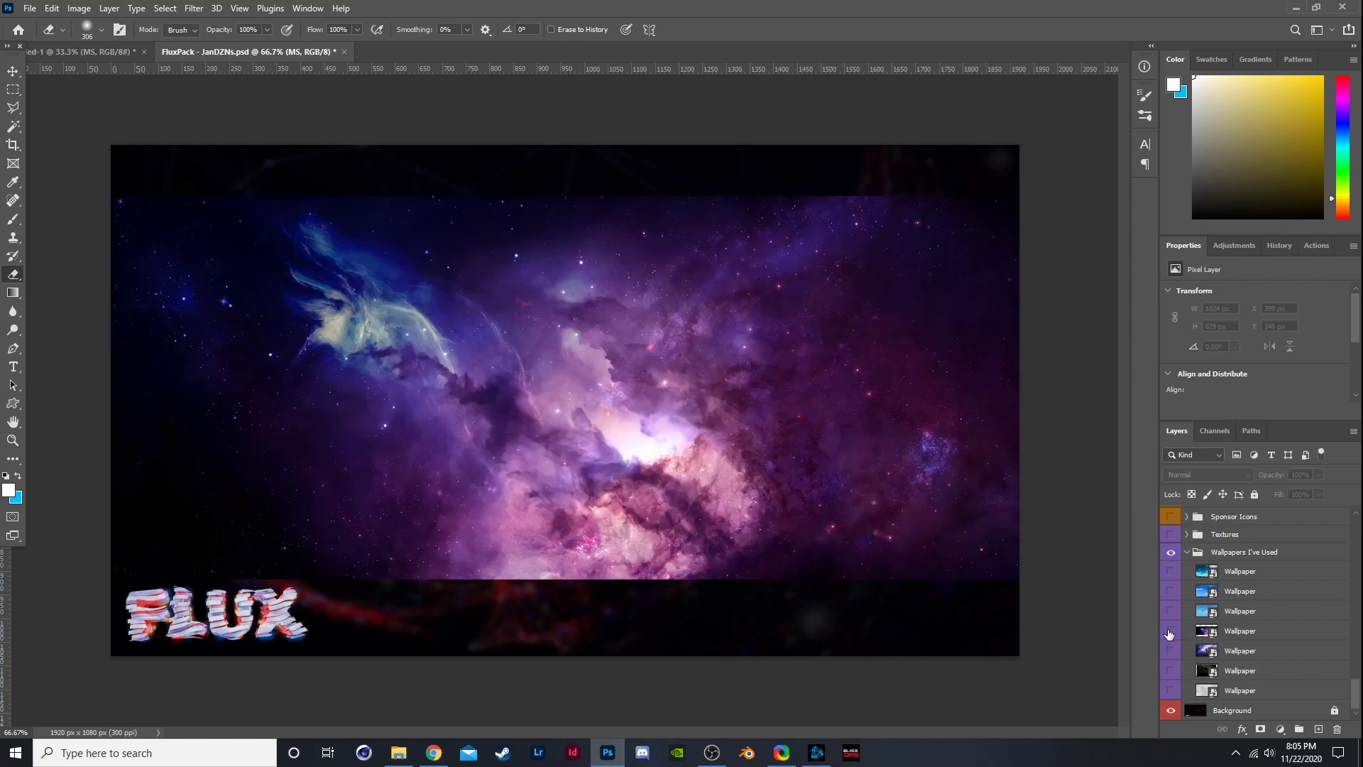
click(1170, 631)
click(1170, 651)
click(1170, 650)
click(1169, 611)
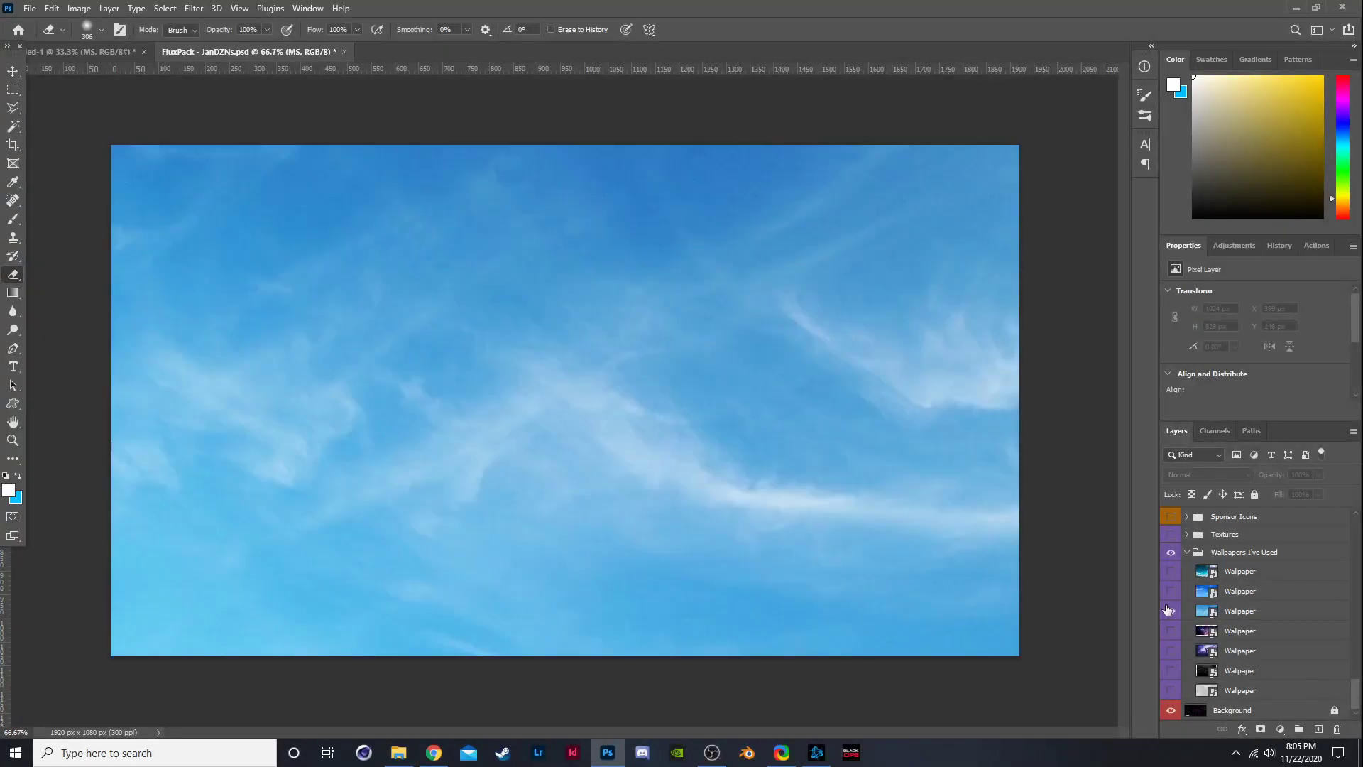
click(1168, 610)
click(1171, 591)
click(1170, 591)
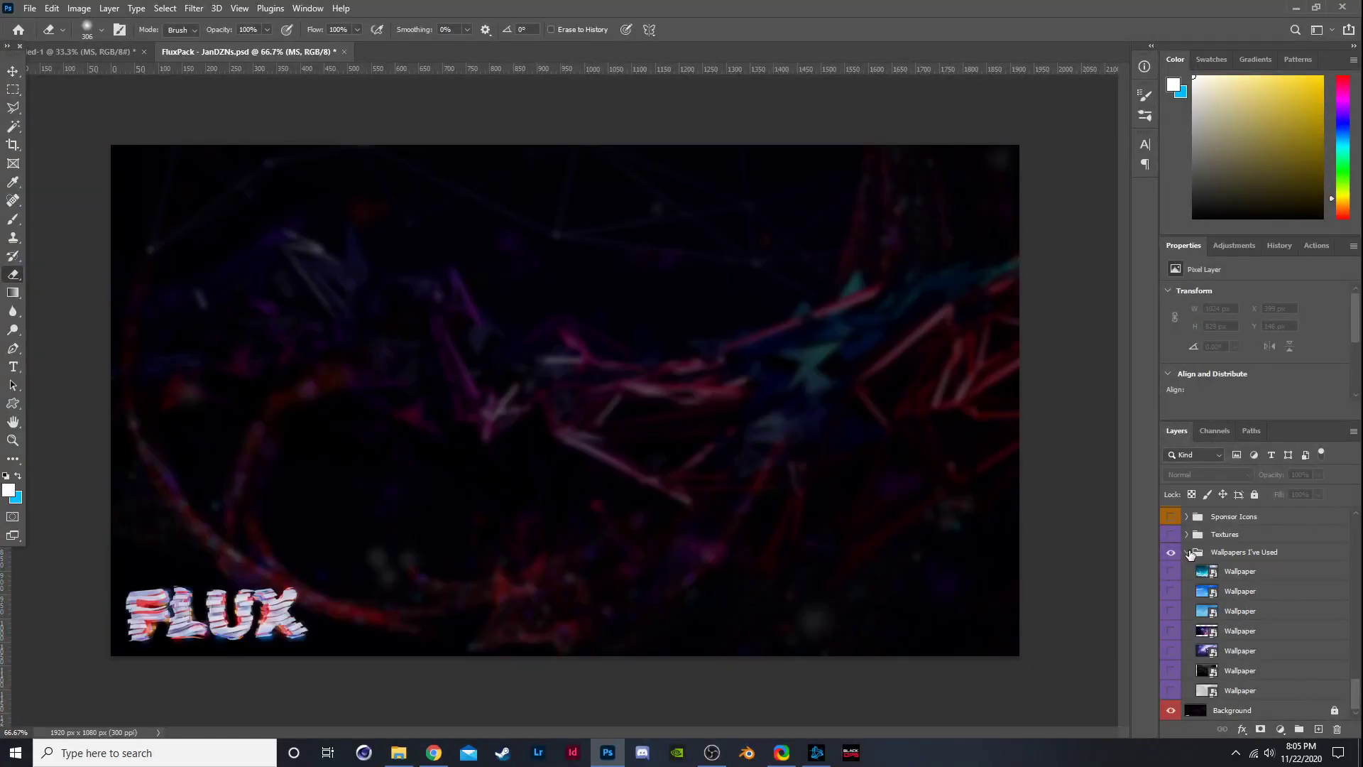
click(1190, 555)
scroll(1235, 596, up, 10)
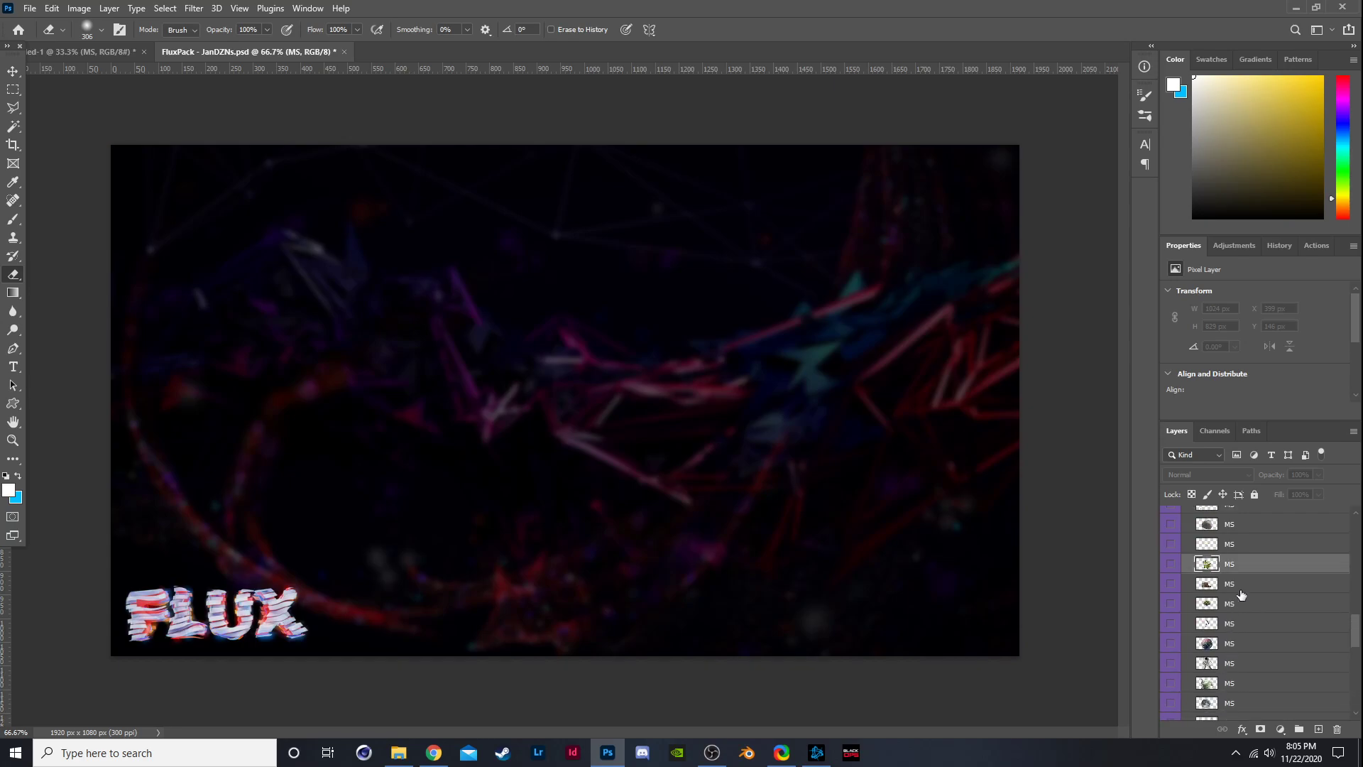
scroll(1241, 595, up, 10)
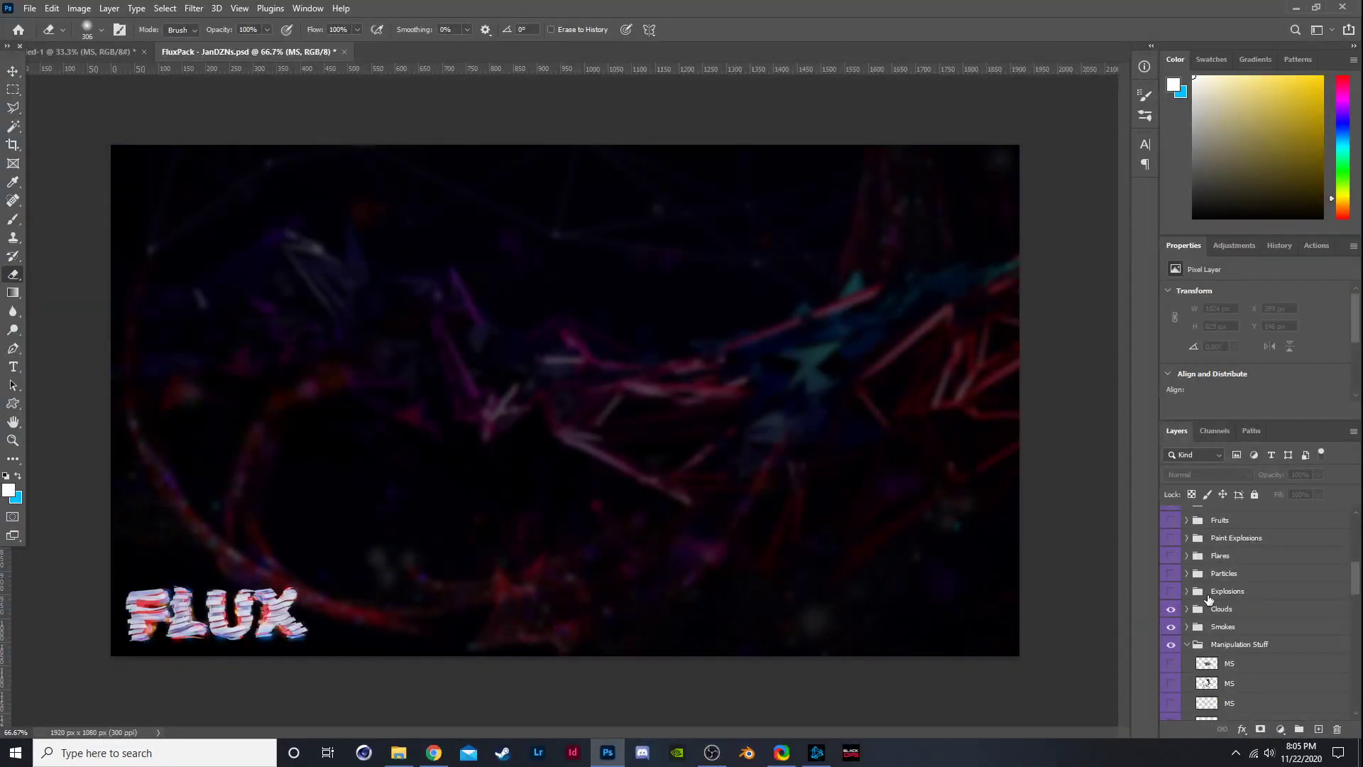
scroll(1184, 582, up, 3)
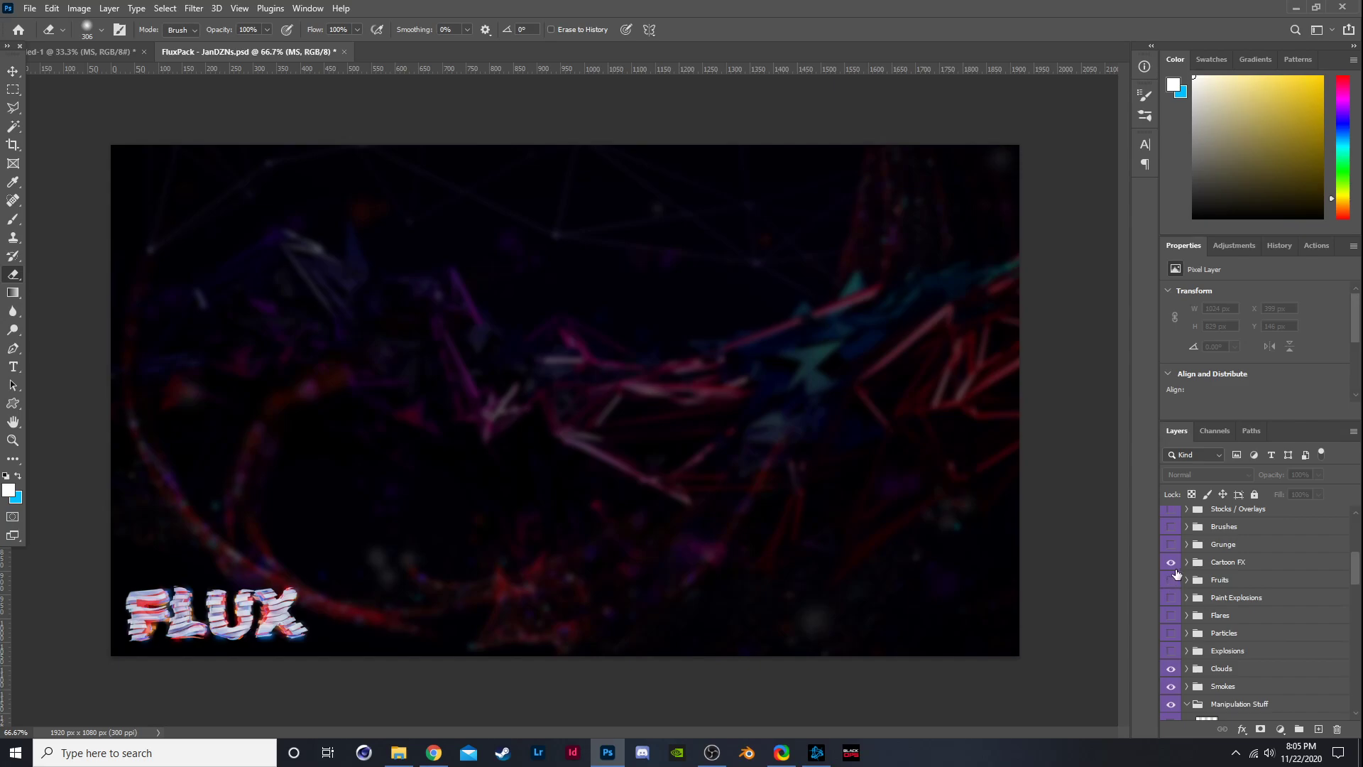
scroll(1188, 564, up, 1)
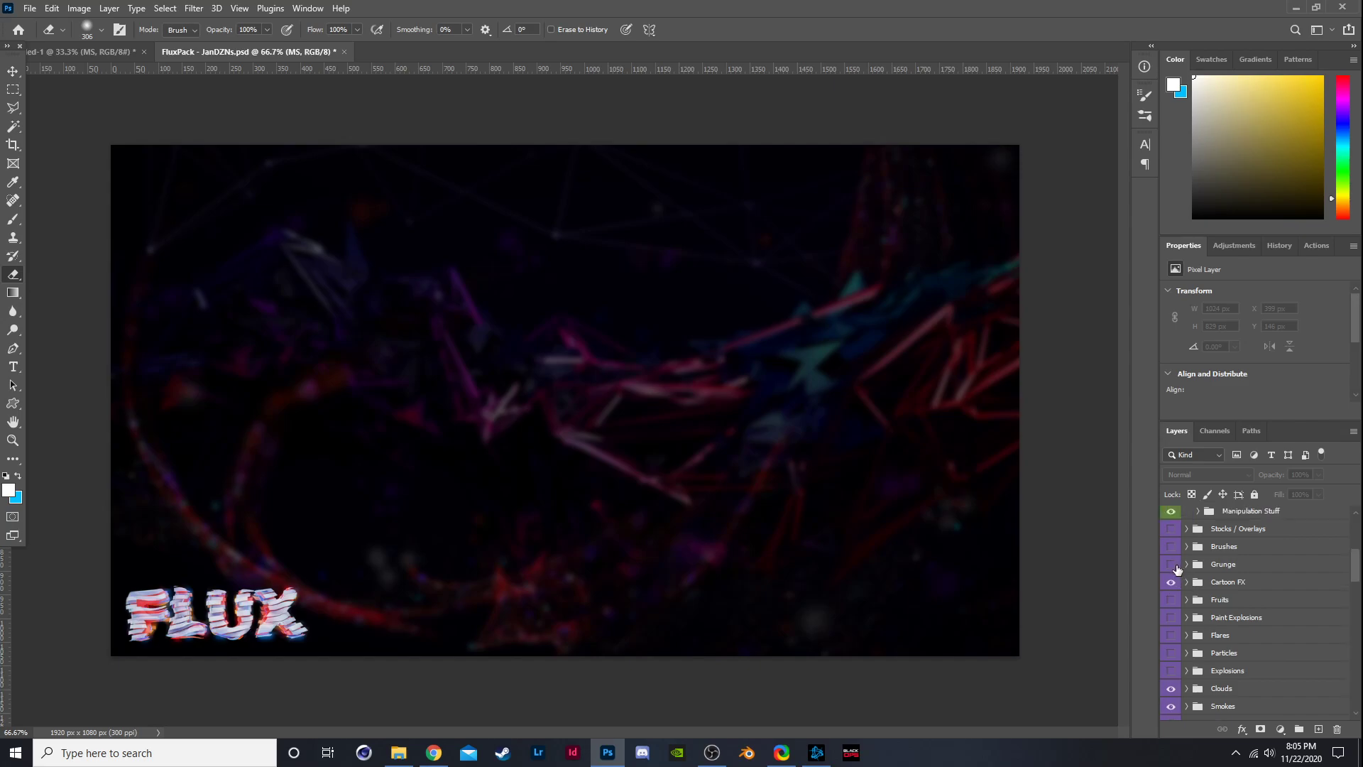
click(1186, 548)
click(1170, 566)
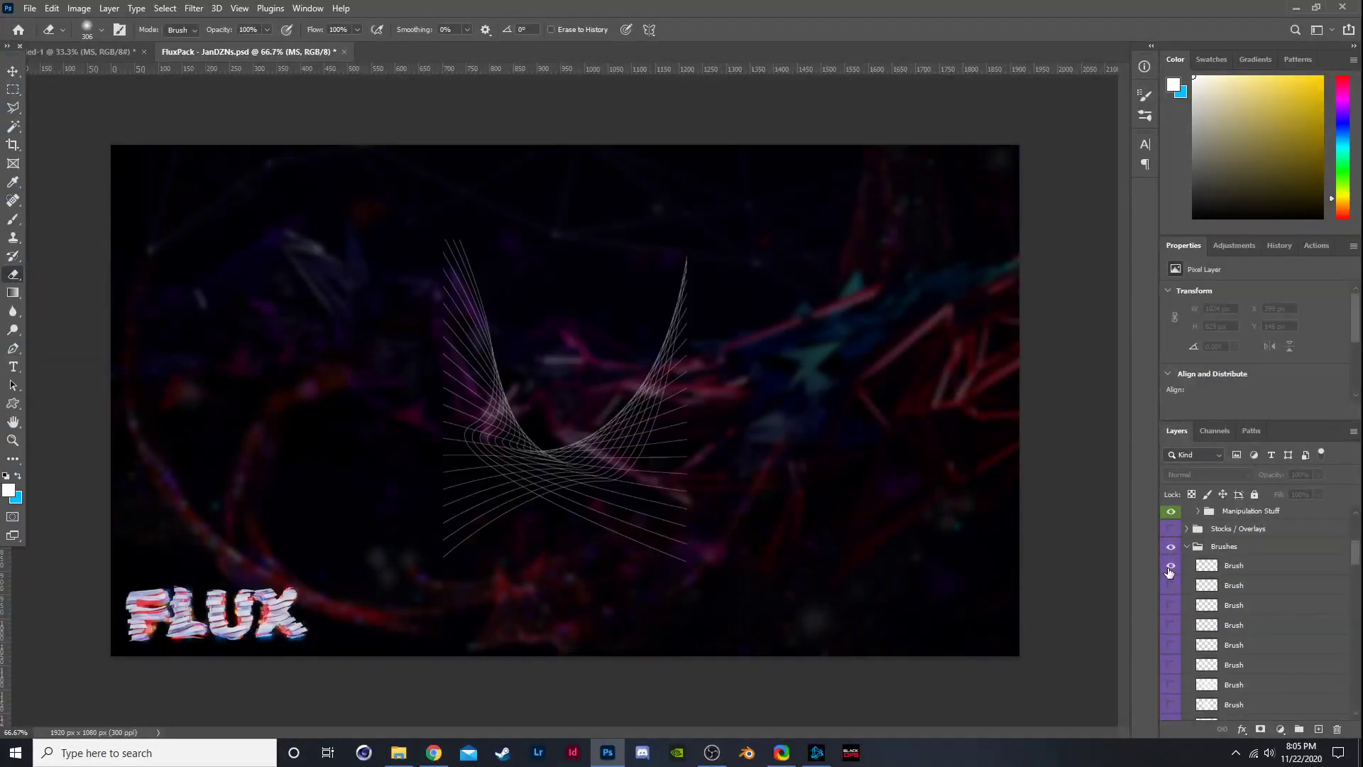
click(1170, 566)
click(1171, 586)
click(1172, 586)
scroll(1173, 588, down, 3)
click(1171, 585)
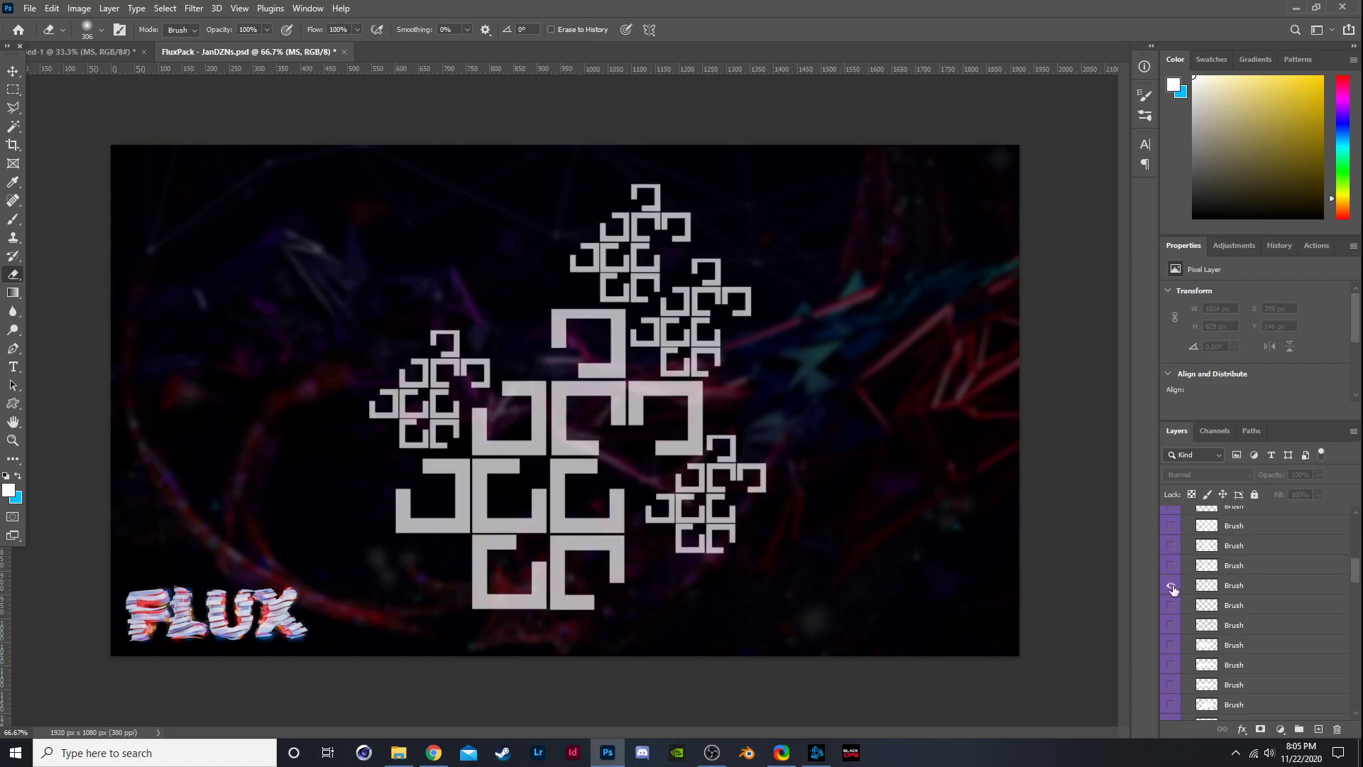
click(1170, 585)
click(1169, 612)
click(1170, 608)
click(1171, 625)
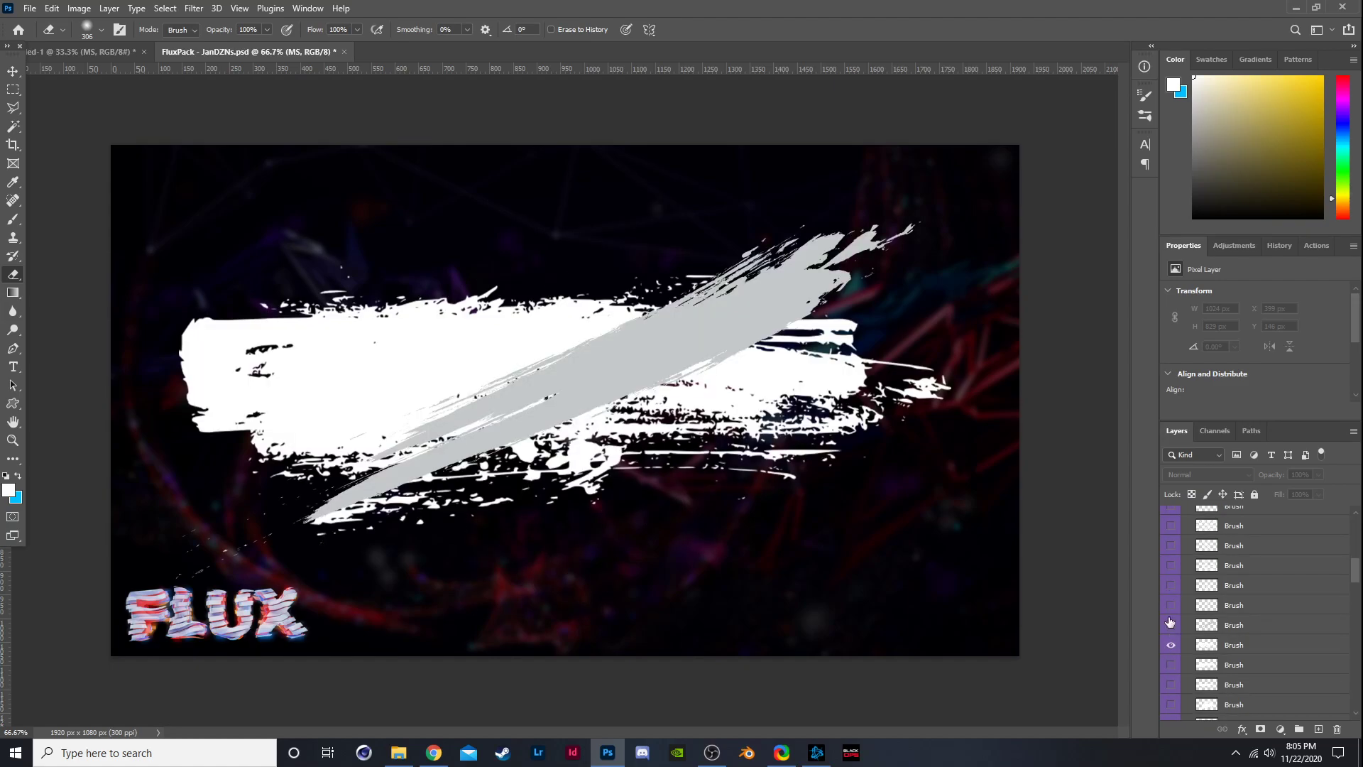
click(1170, 625)
click(1171, 644)
click(1171, 644)
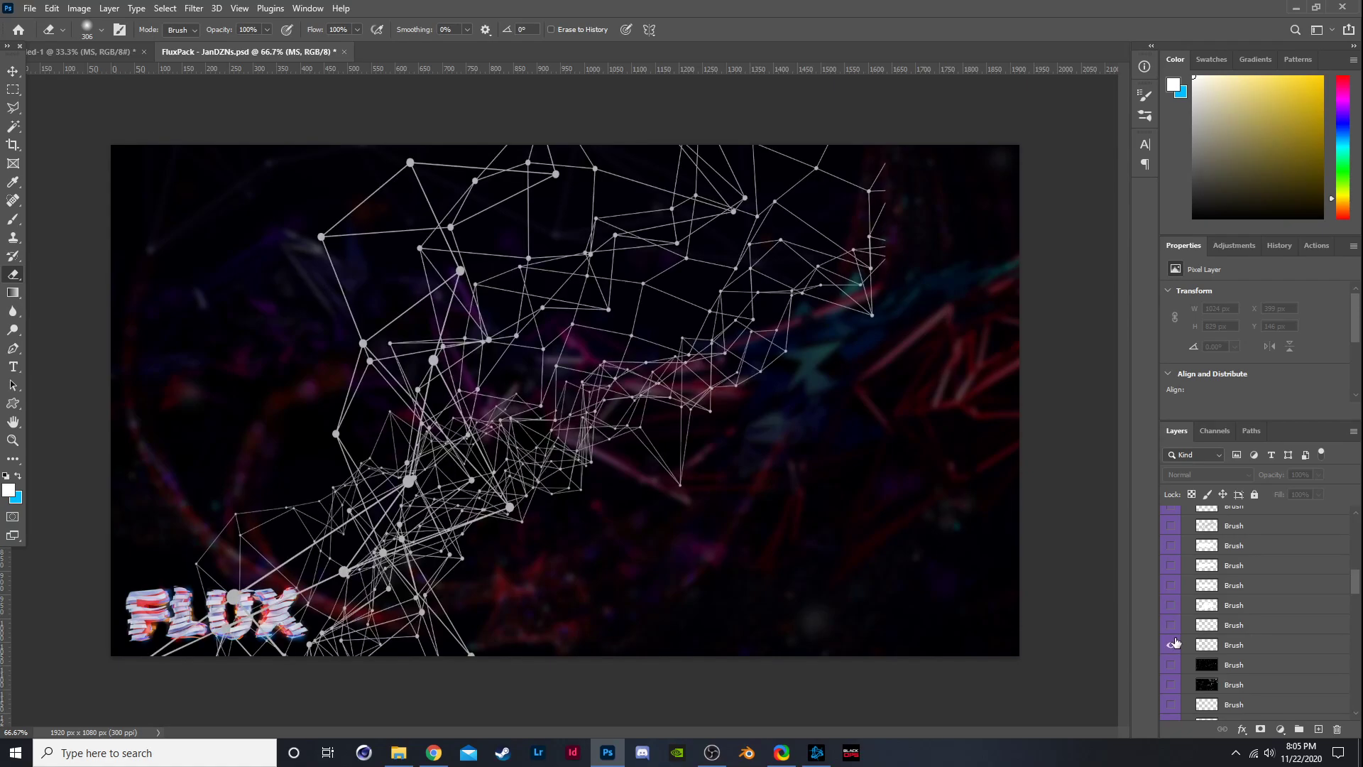
click(1171, 643)
click(1172, 664)
click(1172, 664)
click(1172, 684)
click(1172, 685)
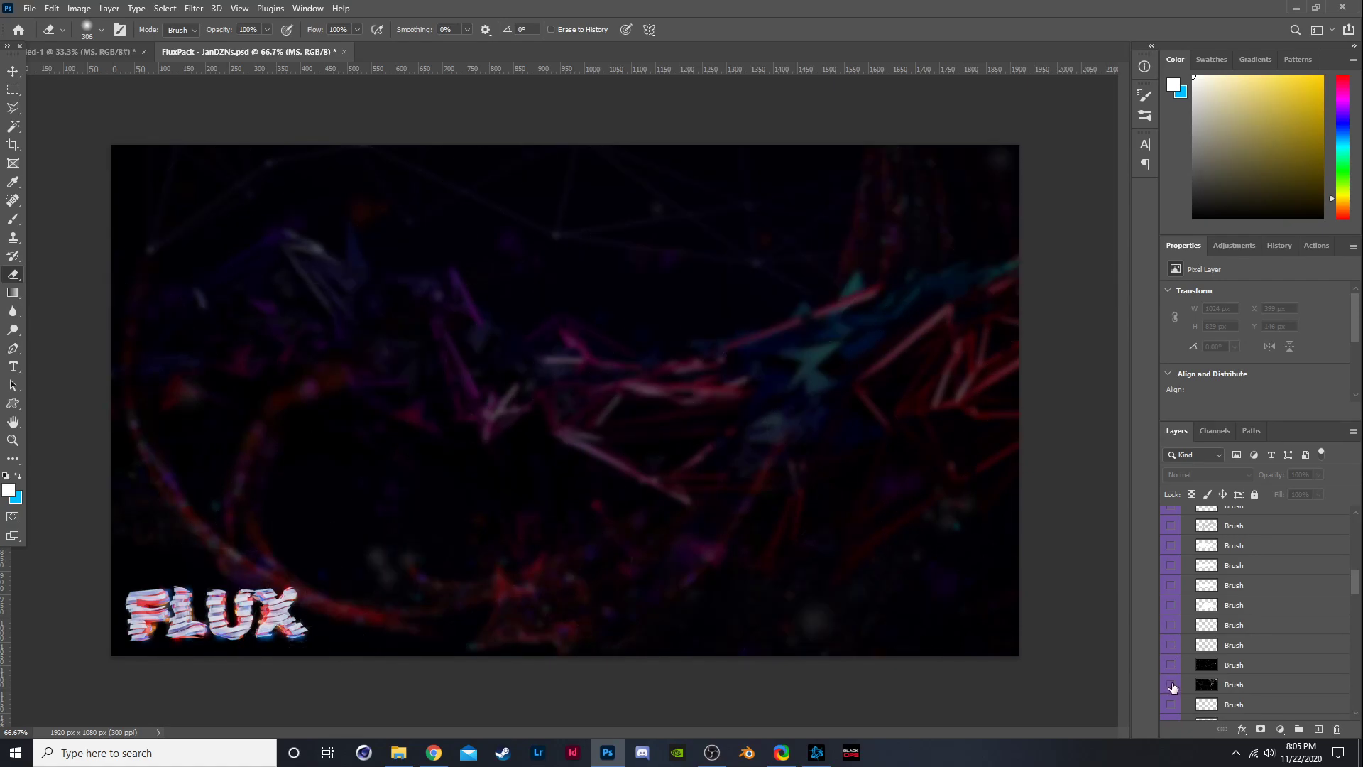
scroll(1173, 687, down, 2)
click(1170, 625)
click(1170, 625)
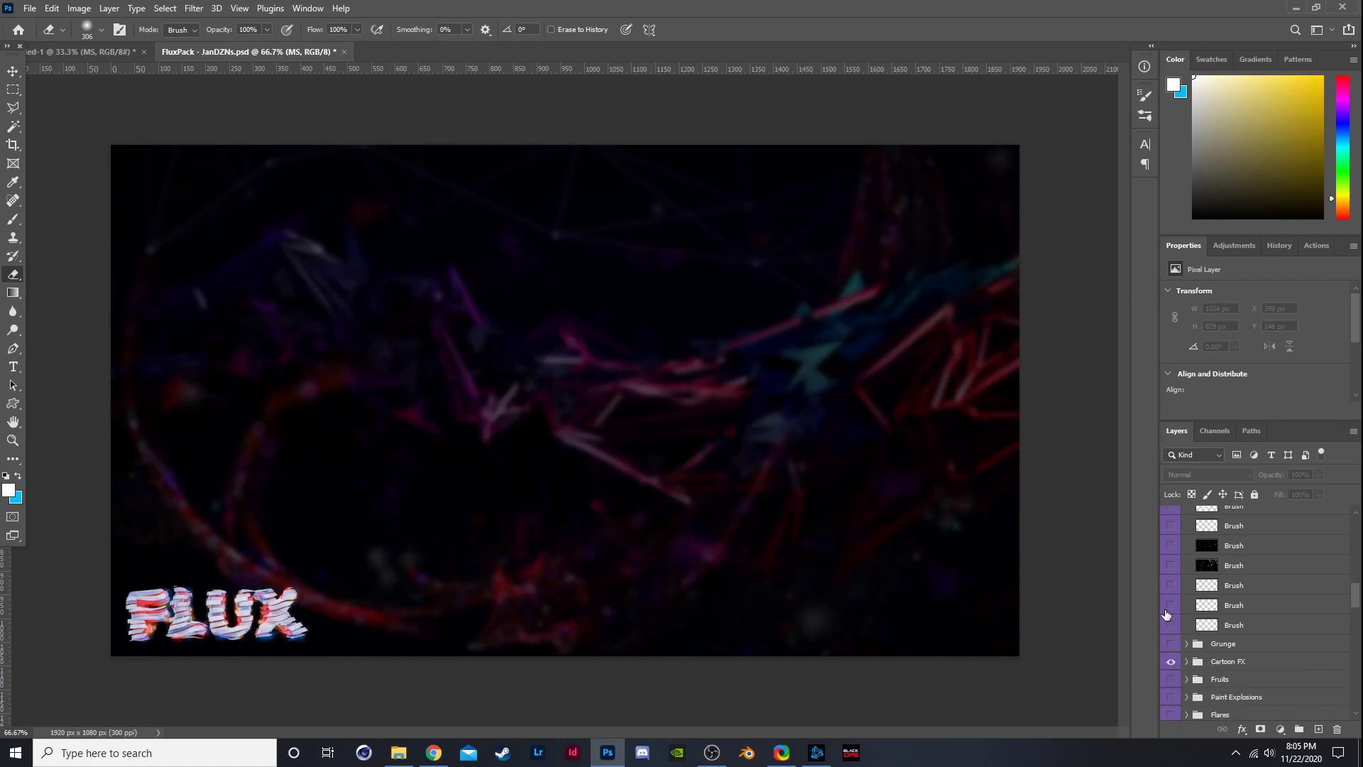
click(1170, 607)
click(1170, 607)
click(1170, 586)
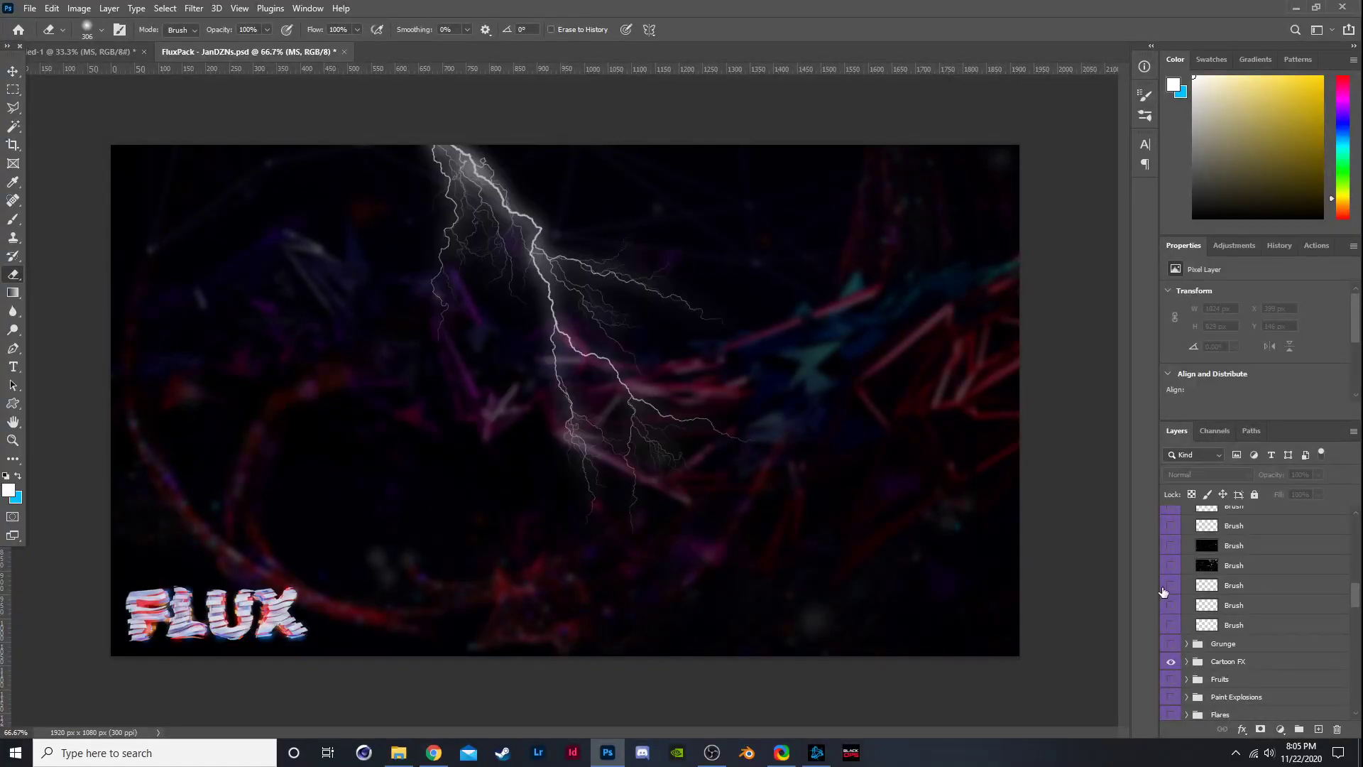
click(1170, 586)
scroll(1193, 589, up, 4)
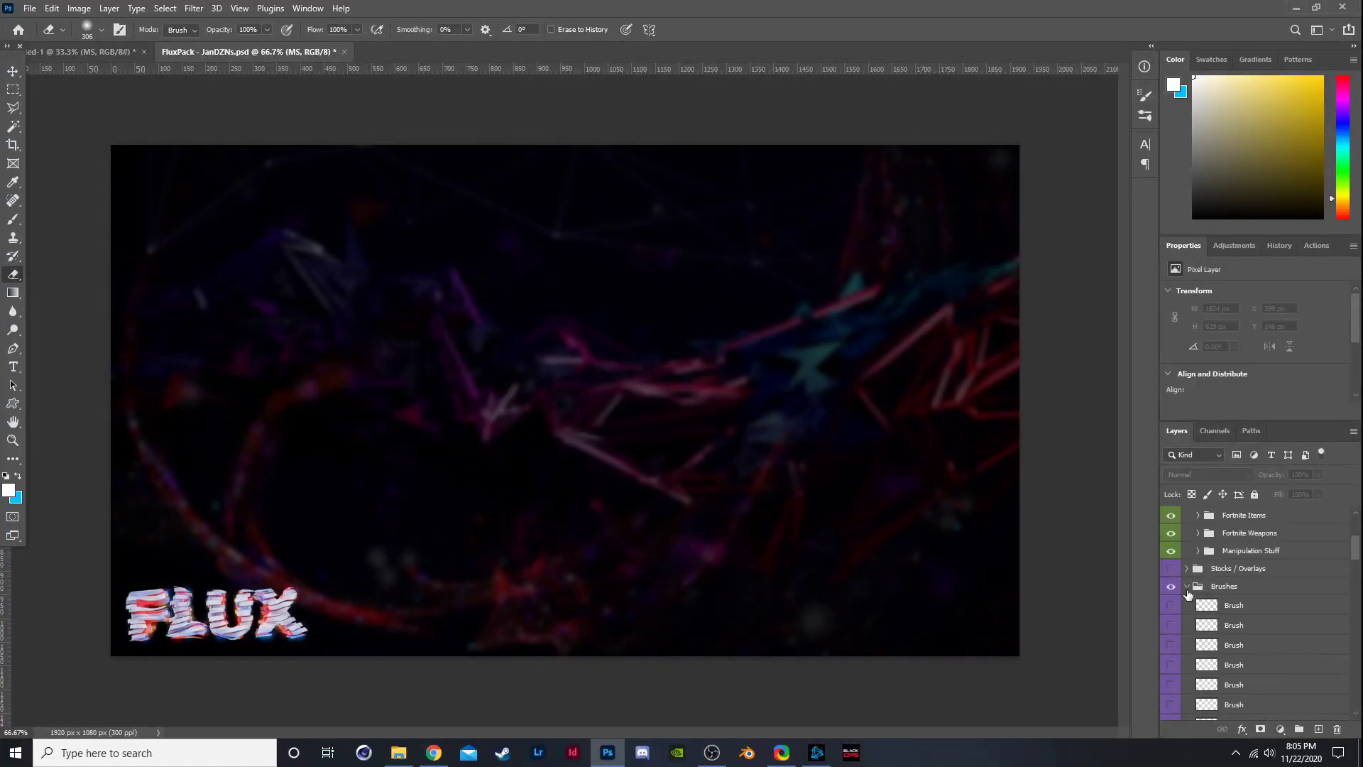
click(1187, 587)
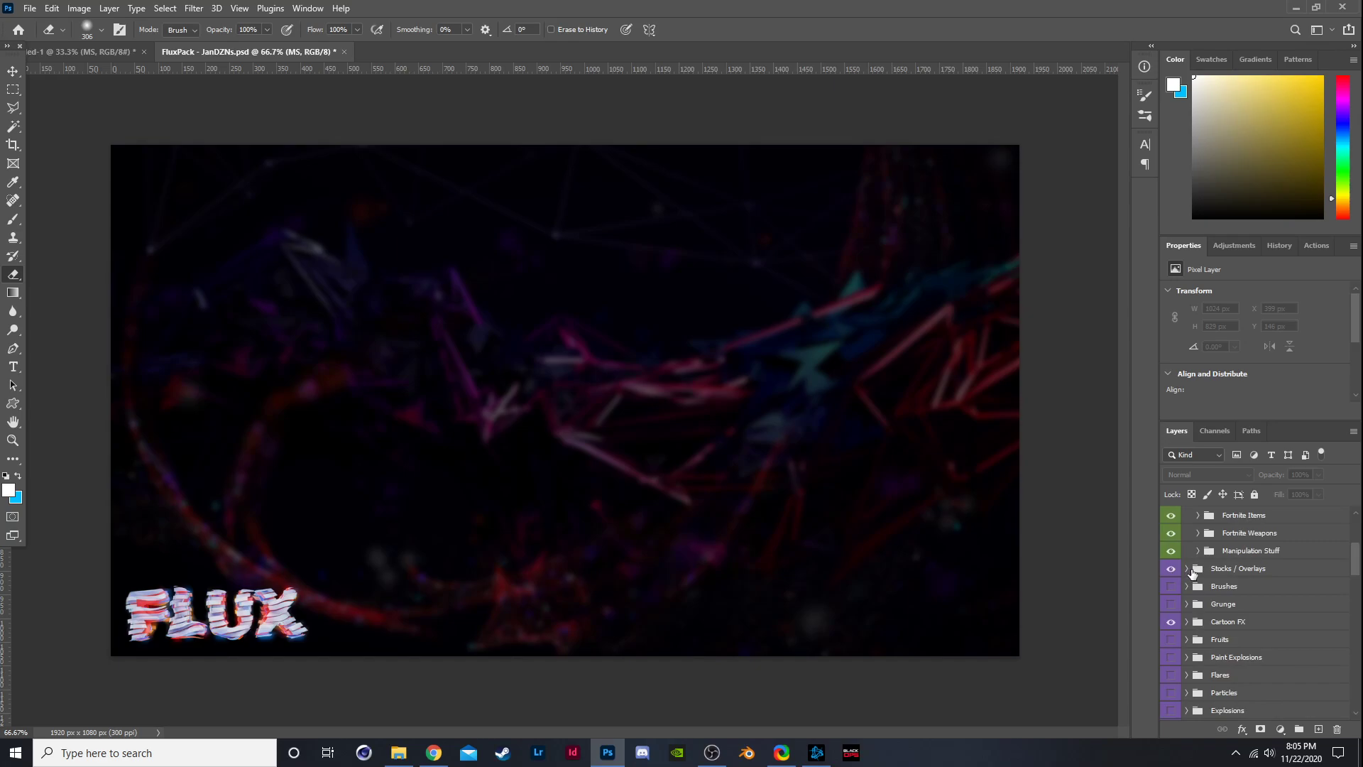
In Stocks / Overlays, preview the light-streak, particle-wave, red network and purple starburst overlays one at a time.
click(1192, 571)
click(1186, 568)
click(1171, 587)
click(1171, 586)
scroll(1172, 591, down, 1)
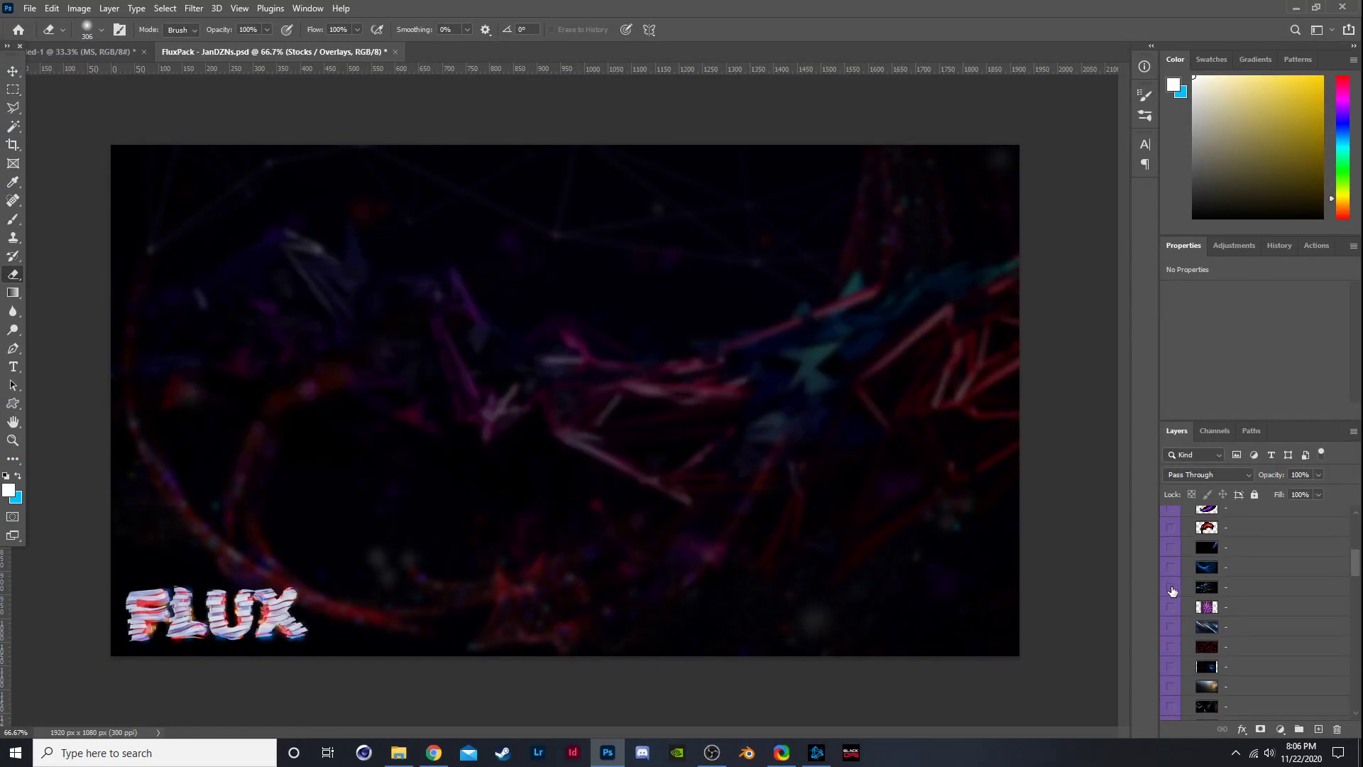
click(1172, 588)
click(1171, 588)
click(1172, 606)
click(1171, 607)
click(1172, 557)
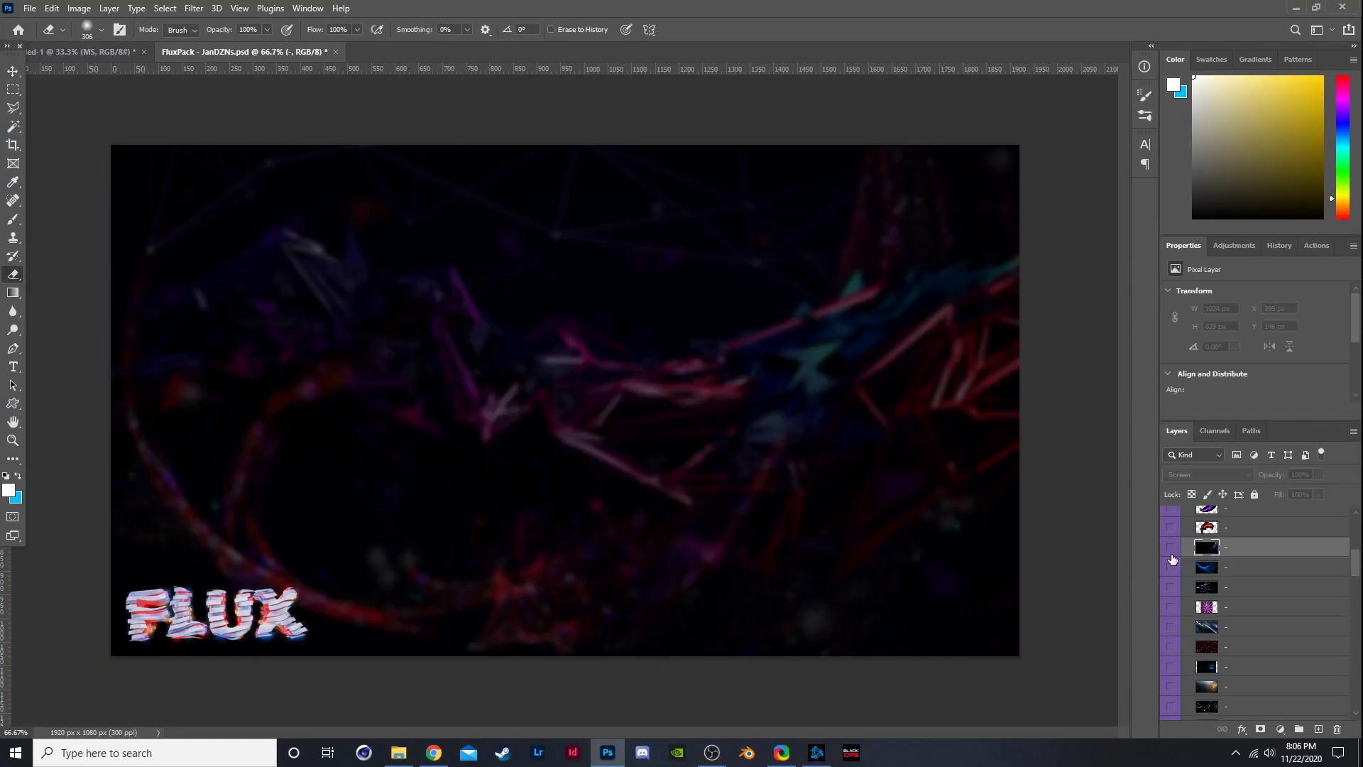
click(1171, 567)
click(1171, 568)
click(1173, 547)
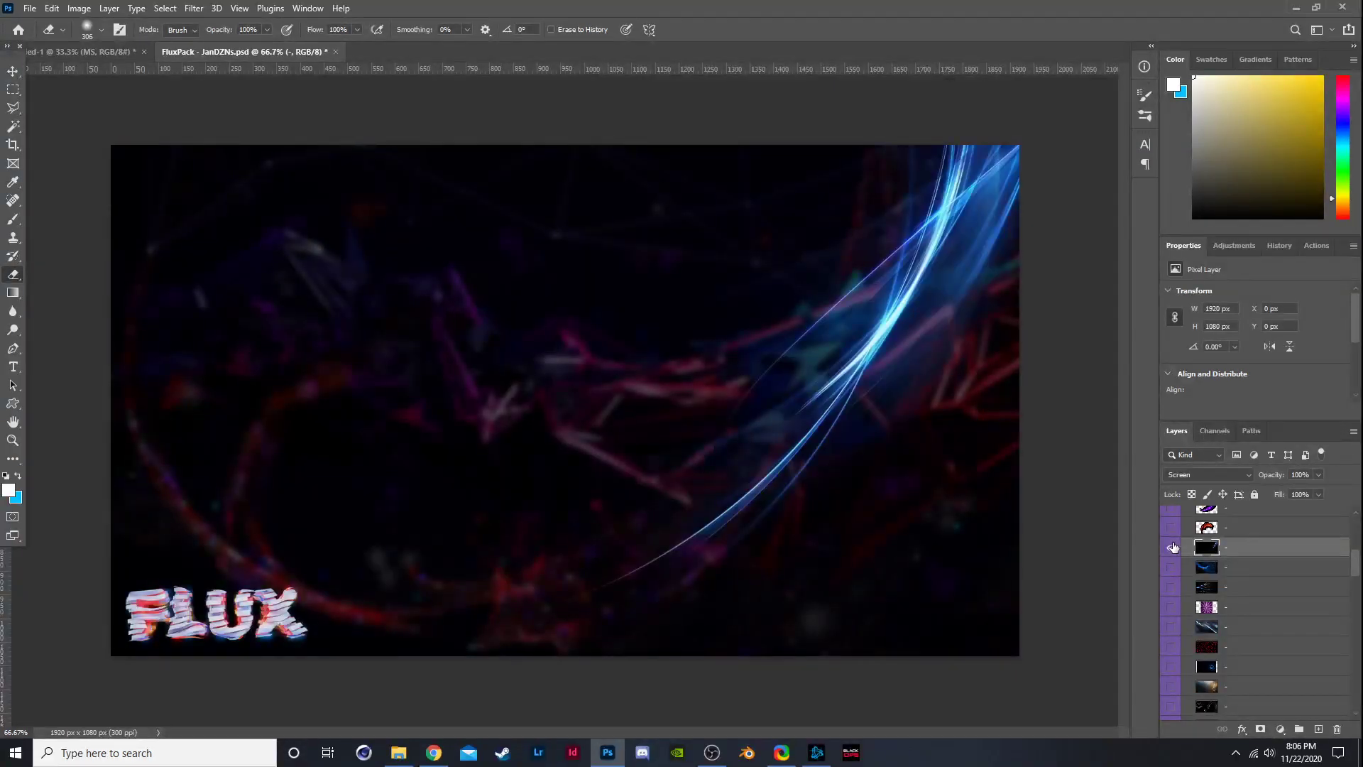
click(1173, 546)
click(1172, 567)
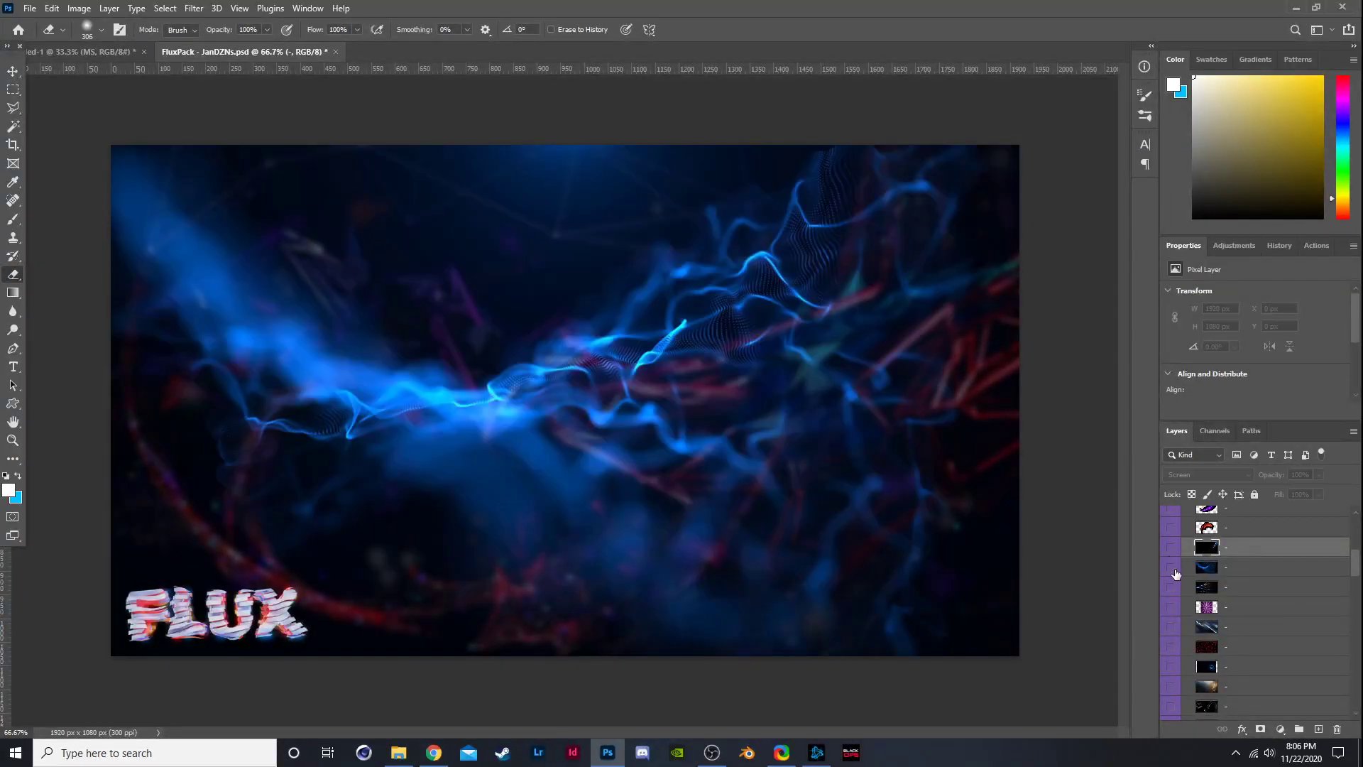
click(1172, 568)
click(1173, 647)
click(1172, 647)
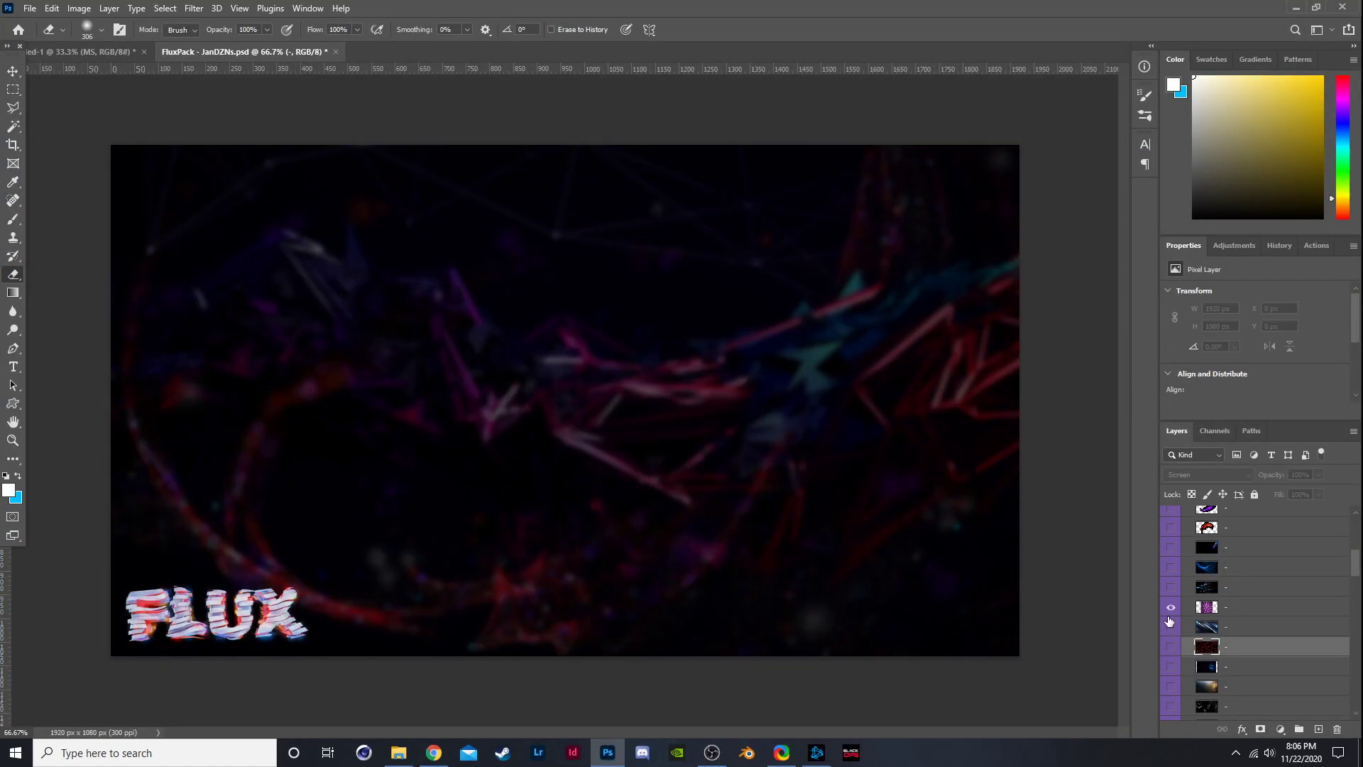
click(1171, 606)
click(1171, 607)
Preview more overlays, including the blue ring, white waves, golden and grey streaks, hiding each again.
click(1170, 626)
click(1171, 627)
scroll(1172, 643, down, 2)
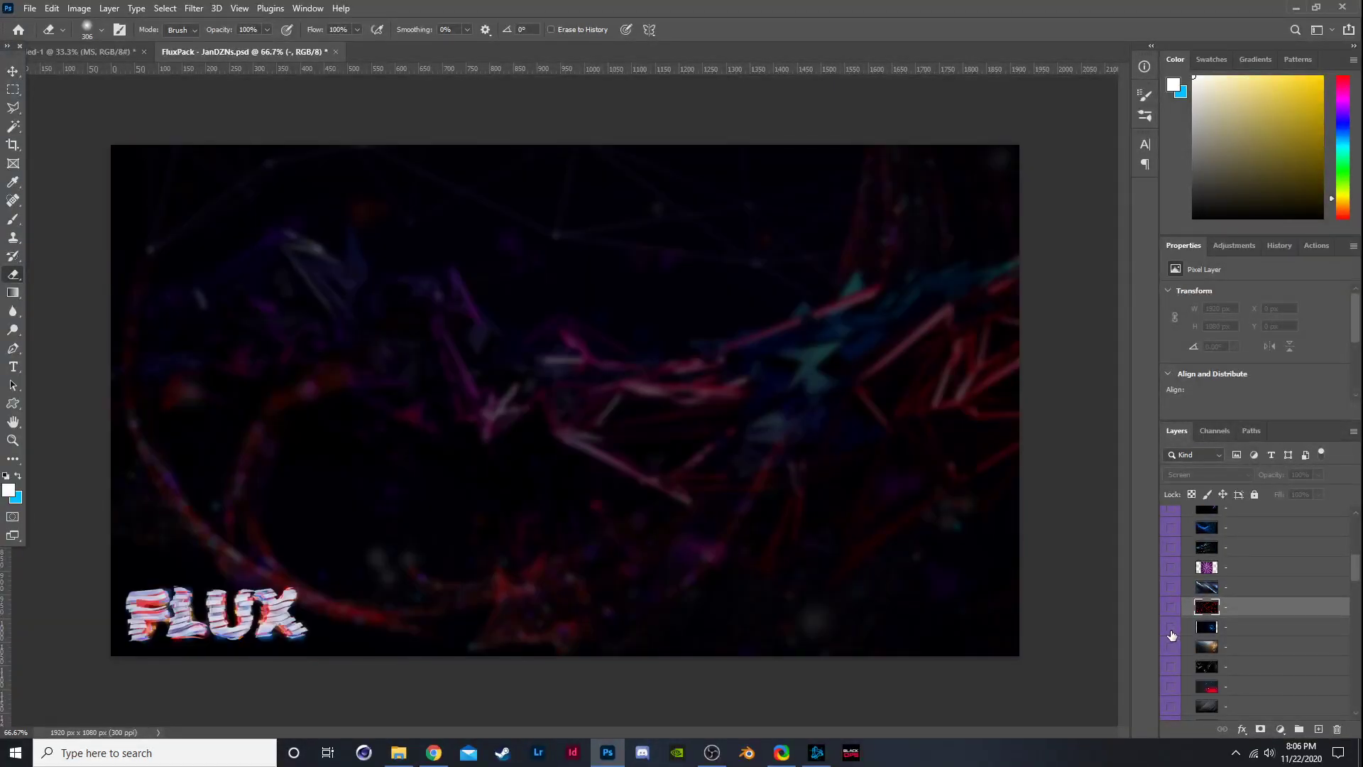
click(1174, 646)
click(1174, 646)
click(1171, 666)
click(1172, 665)
click(1173, 646)
click(1172, 646)
click(1172, 687)
scroll(1176, 643, down, 4)
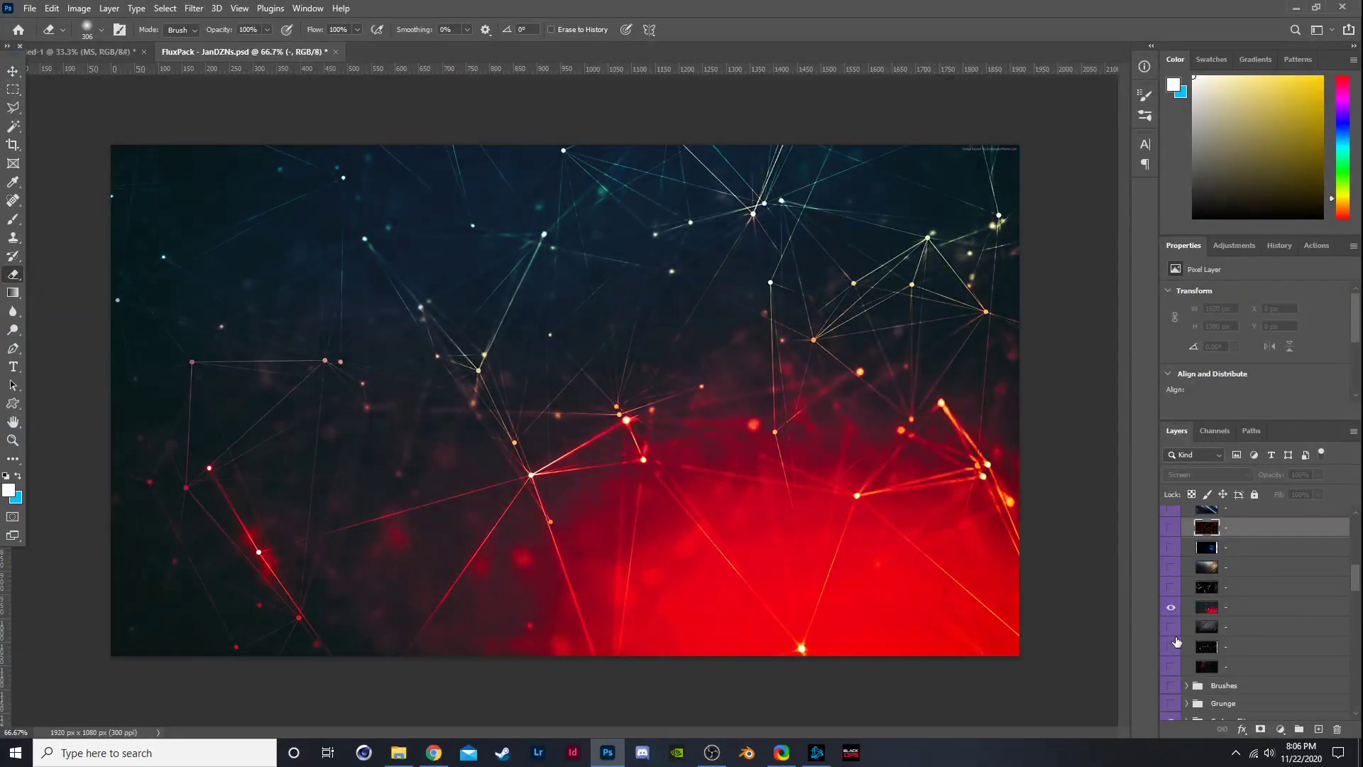
click(1172, 607)
click(1171, 627)
click(1171, 627)
click(1172, 646)
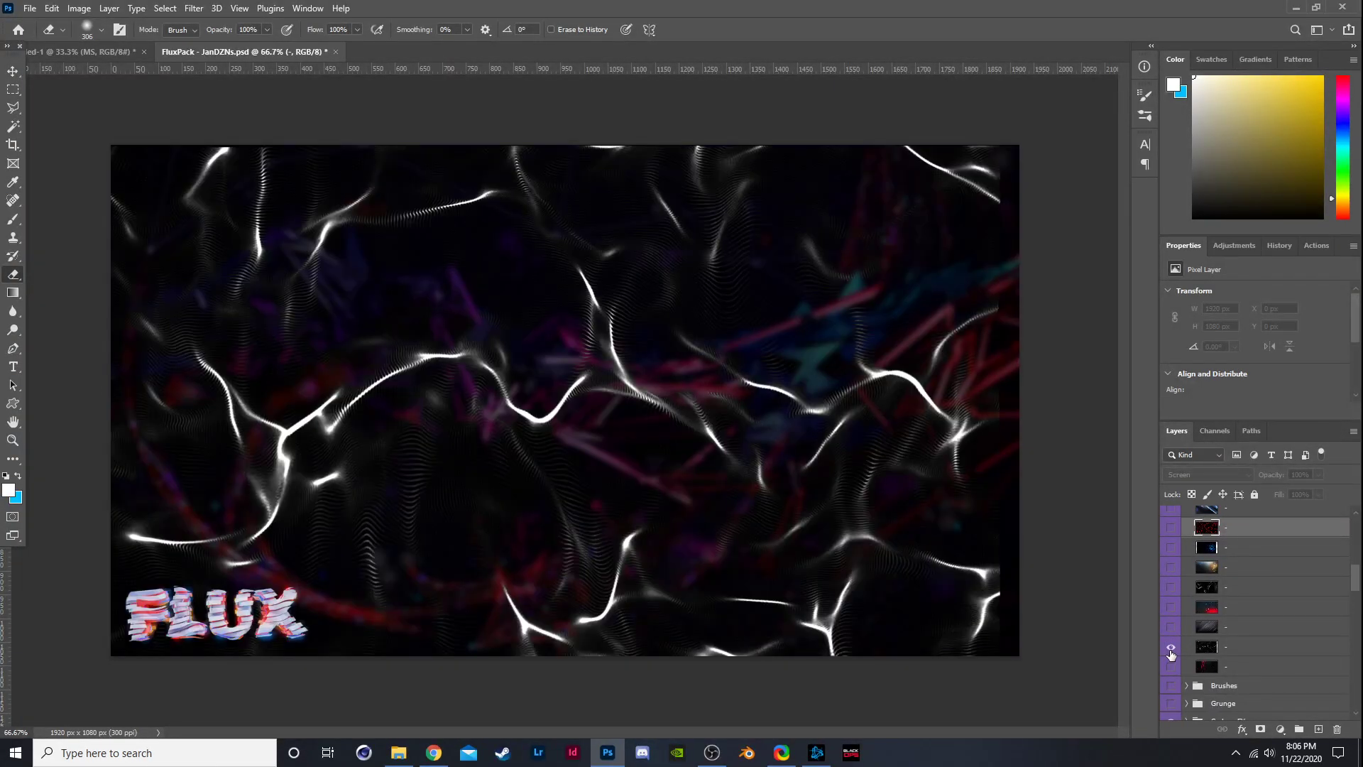
click(1172, 653)
click(1172, 666)
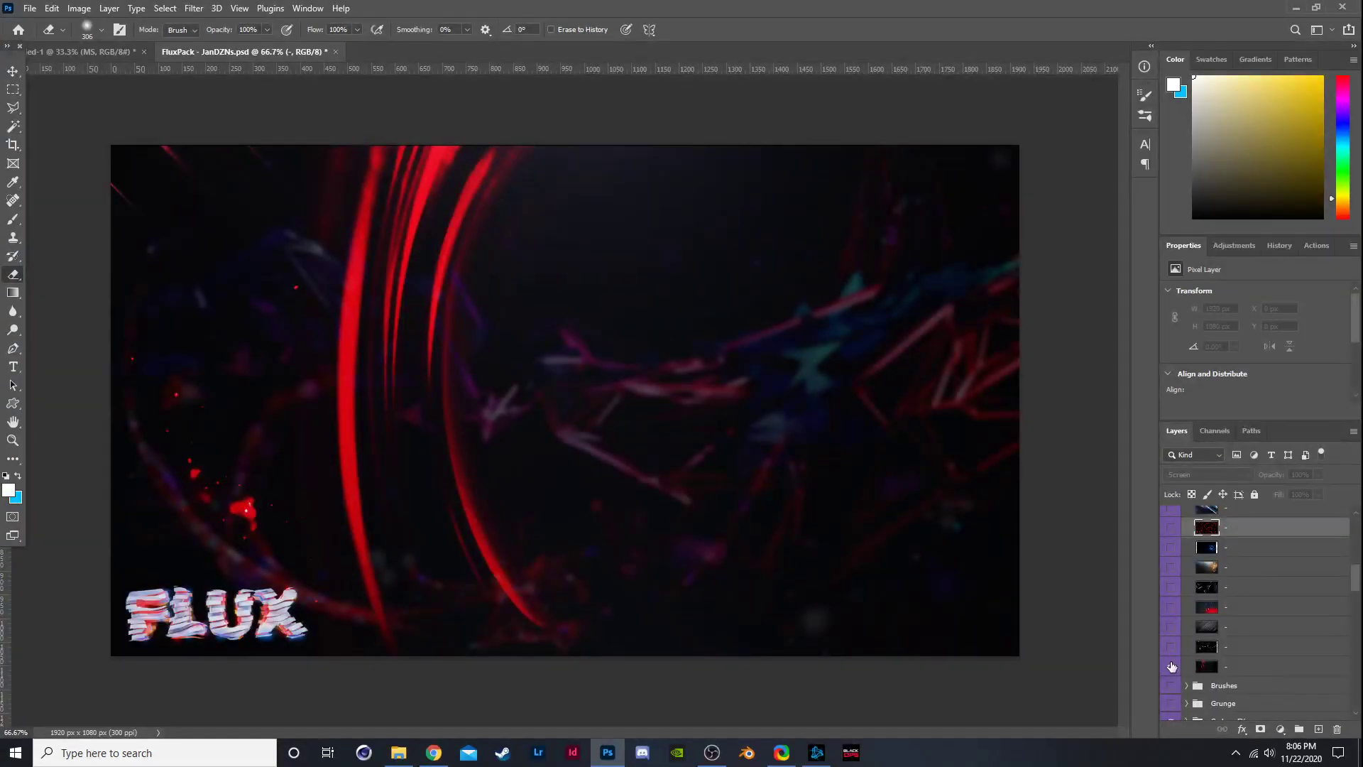
Settle on the orange-to-blue light-waves overlay and keep the purple streaks hidden.
scroll(1187, 670, up, 1)
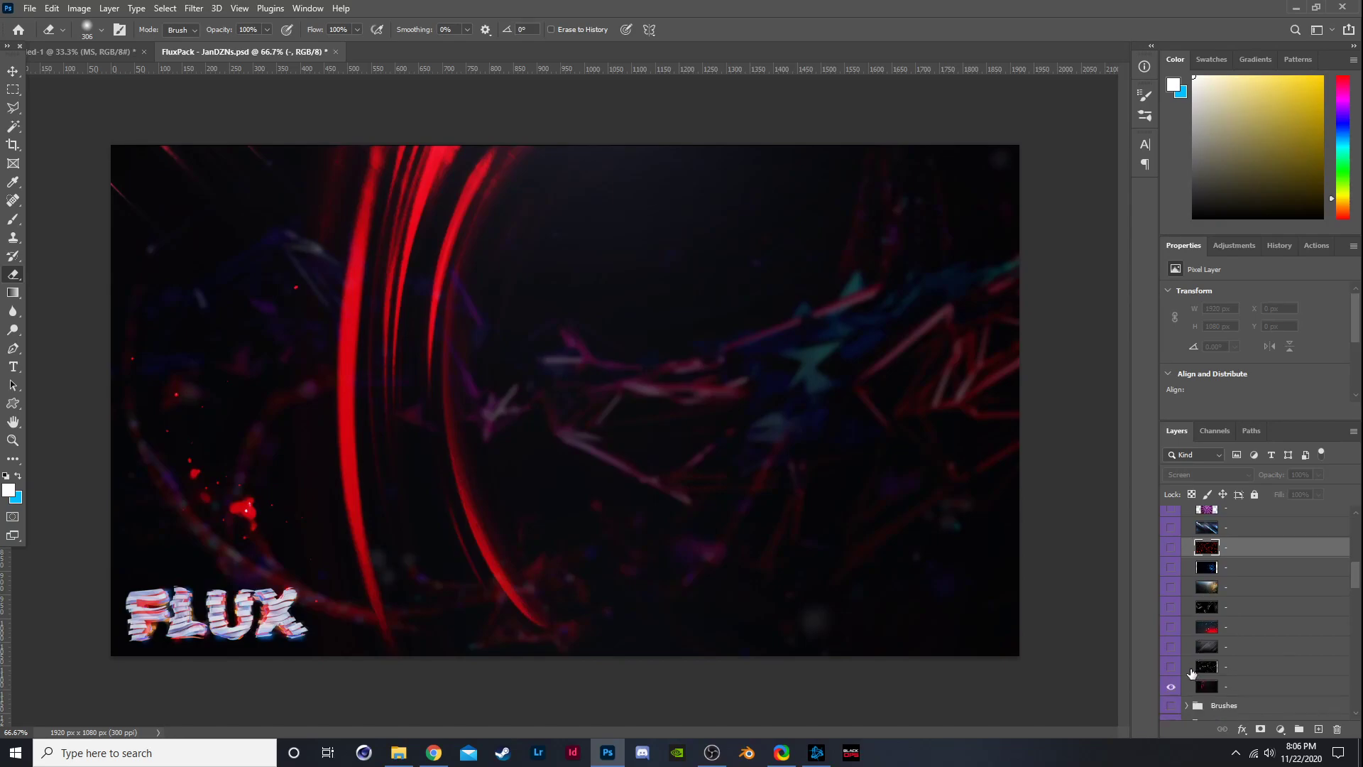
click(1172, 686)
scroll(1175, 639, up, 2)
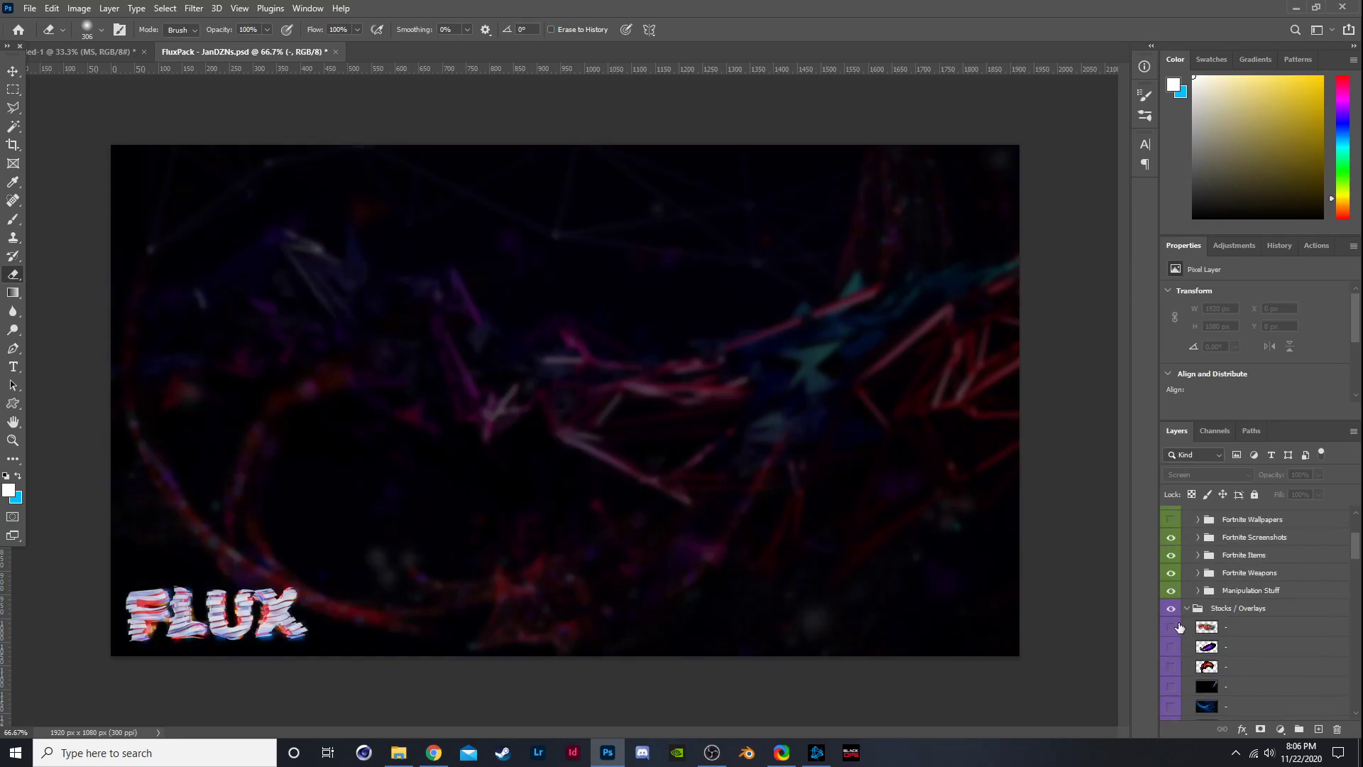
click(1171, 627)
click(1173, 627)
click(1171, 647)
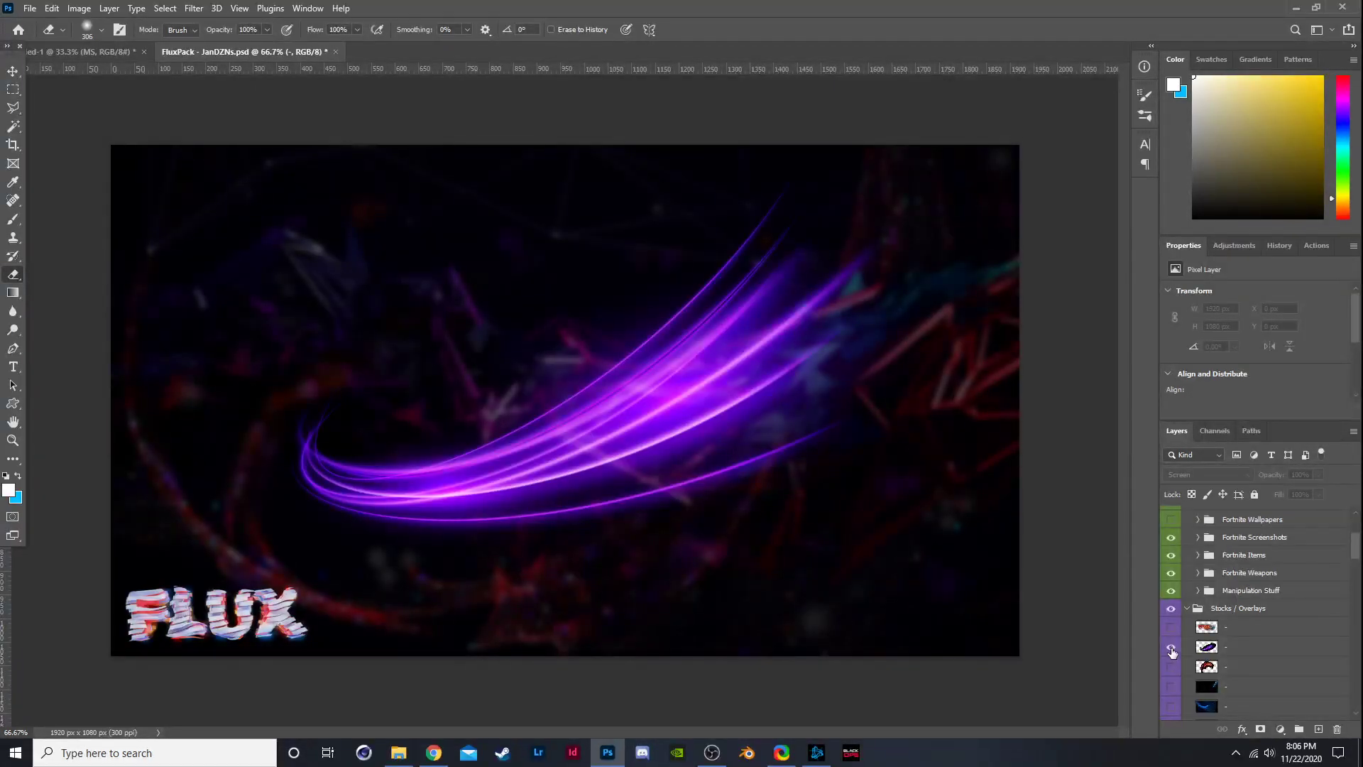
click(1171, 646)
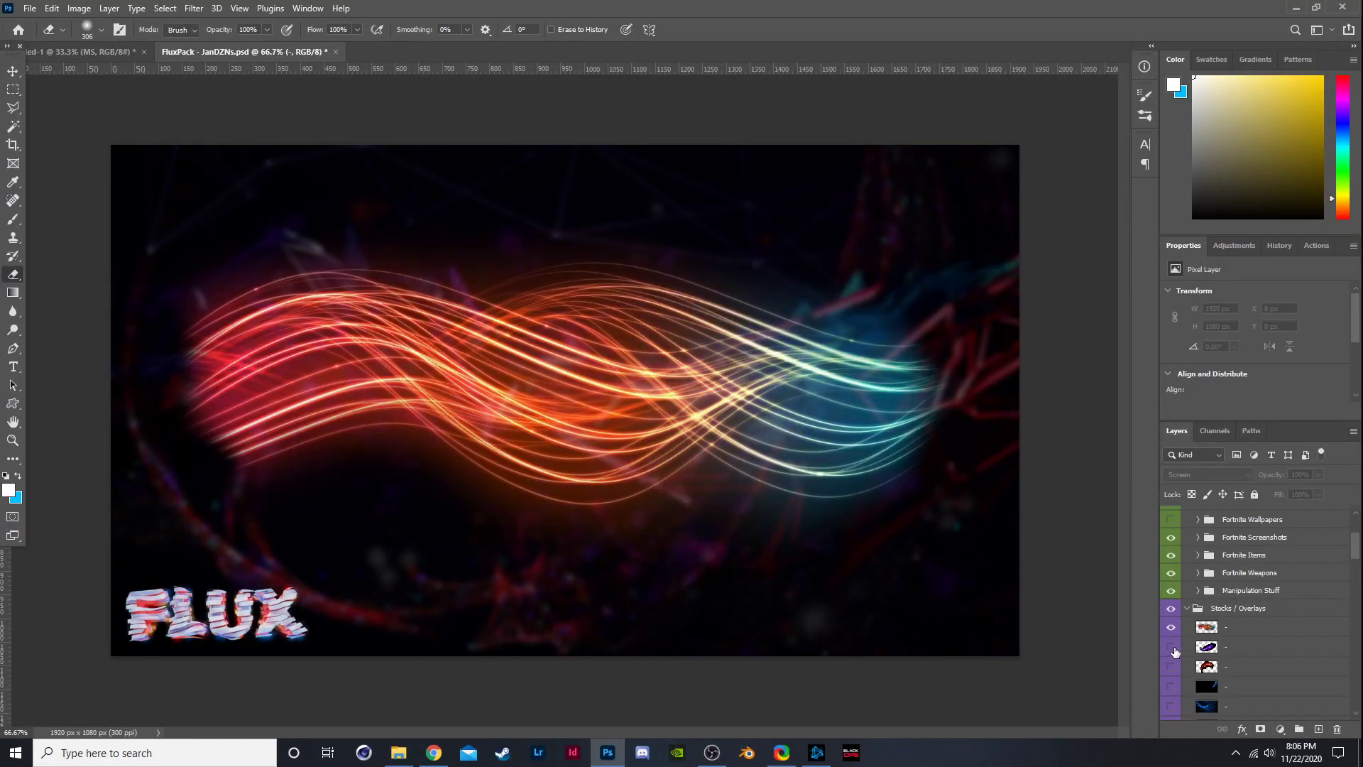
Bring the light-wave layer into Untitled-1, rotate it about 138°, and place it at the upper right around the character.
mouse_move(1232, 630)
mouse_down()
mouse_move(297, 214)
mouse_move(93, 40)
mouse_move(390, 445)
mouse_move(524, 505)
mouse_move(553, 504)
mouse_up()
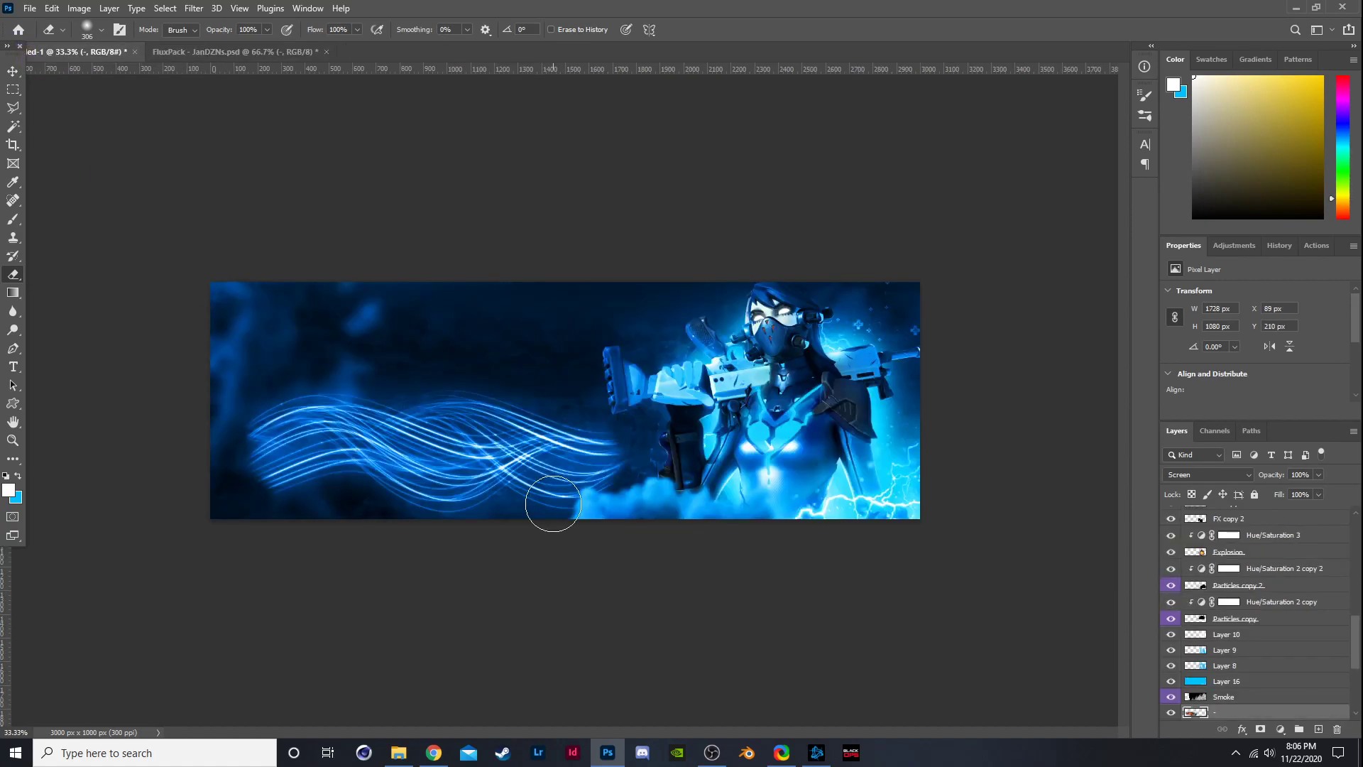
key(ctrl+t)
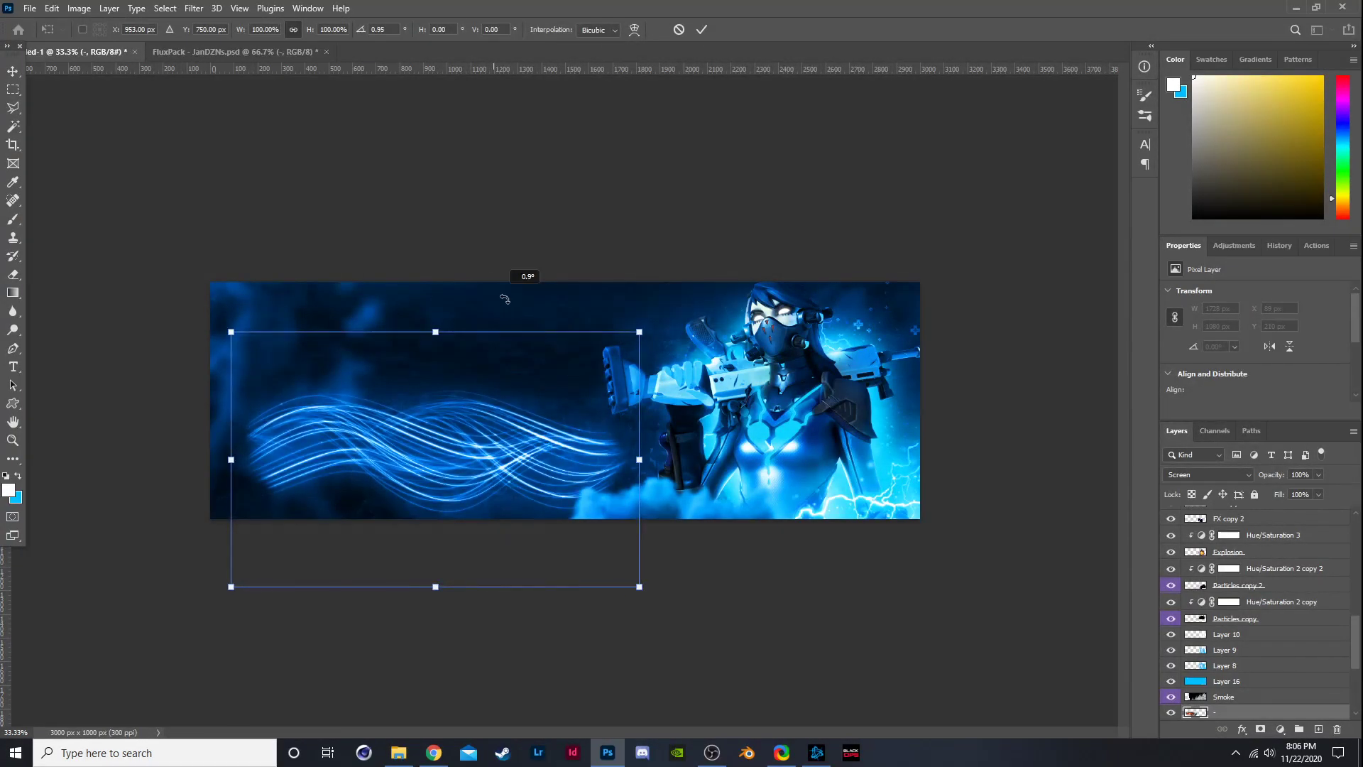
mouse_move(518, 264)
mouse_down()
mouse_move(582, 379)
mouse_move(569, 299)
mouse_move(395, 395)
mouse_move(376, 422)
mouse_move(415, 360)
mouse_up()
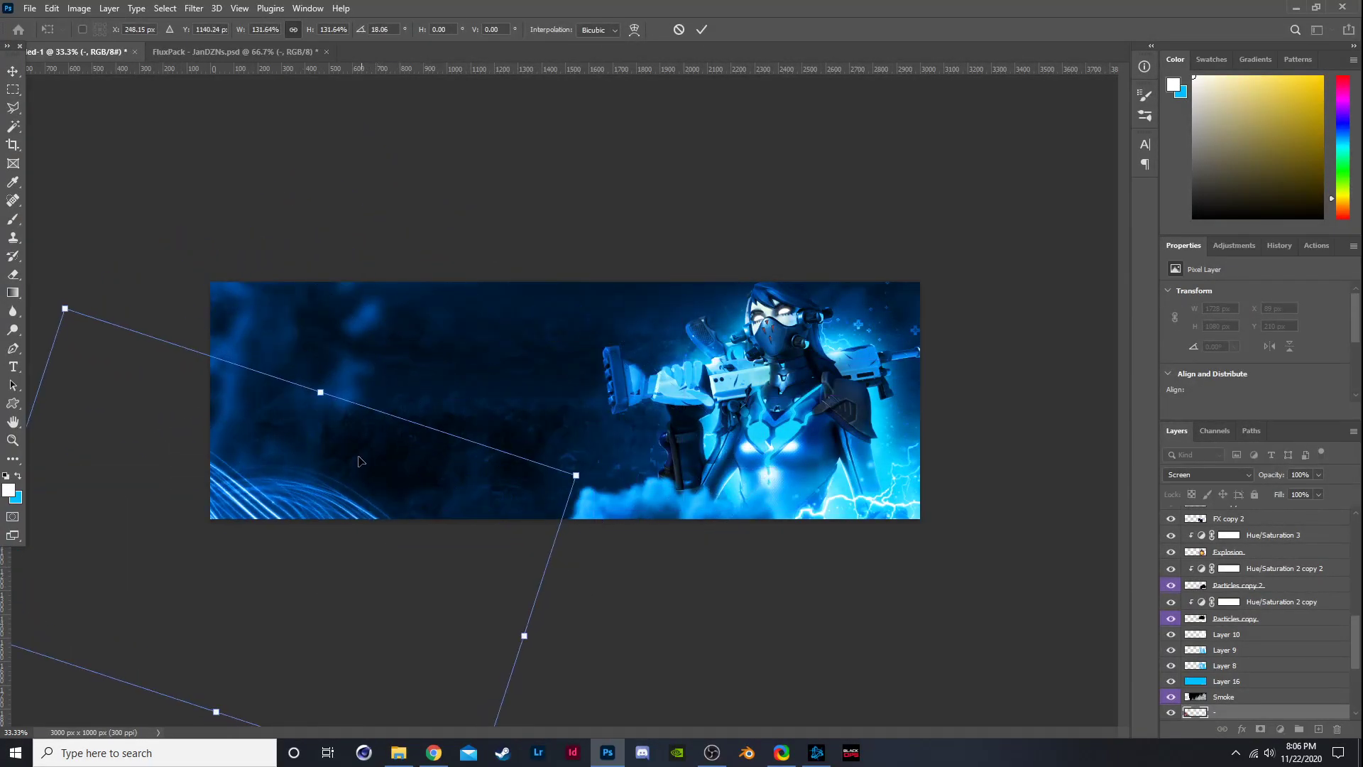
drag(368, 461, 566, 393)
drag(554, 298, 532, 625)
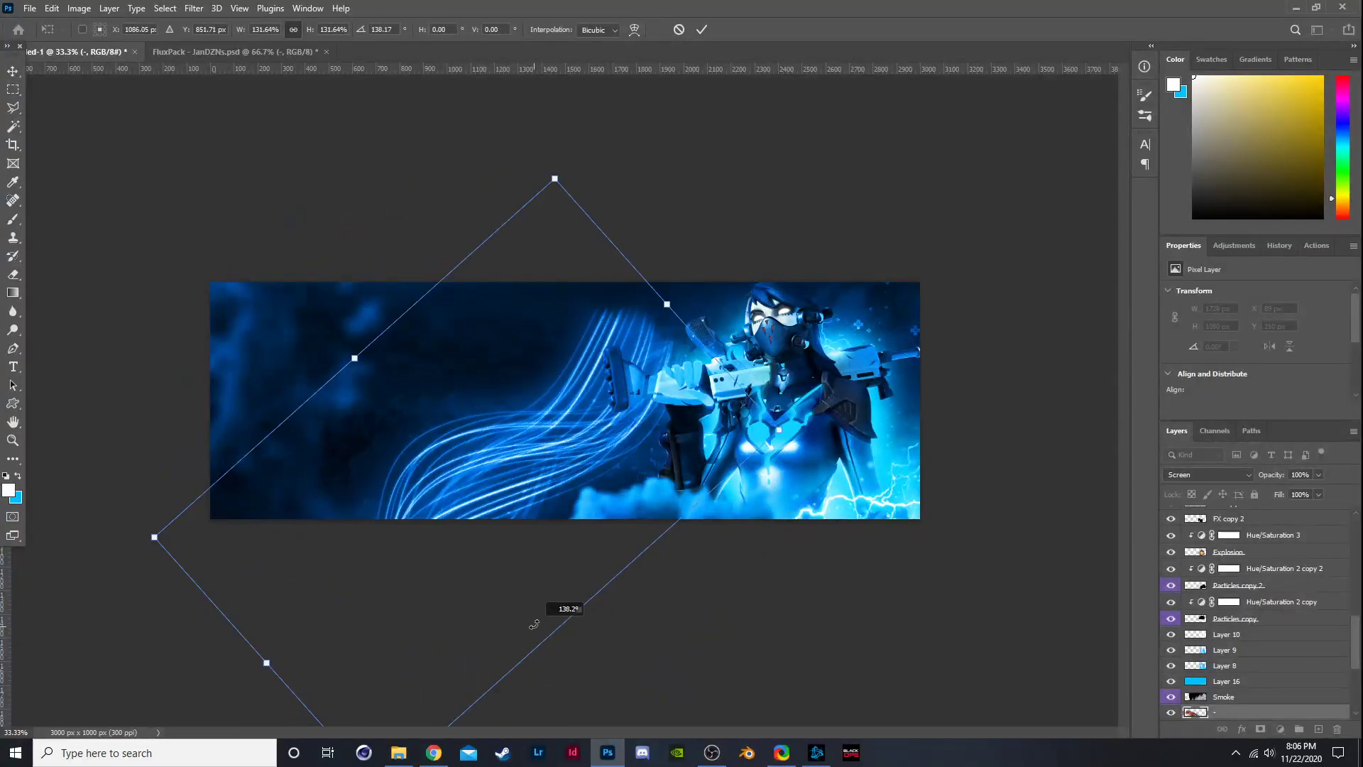
drag(487, 540, 820, 466)
drag(923, 291, 954, 323)
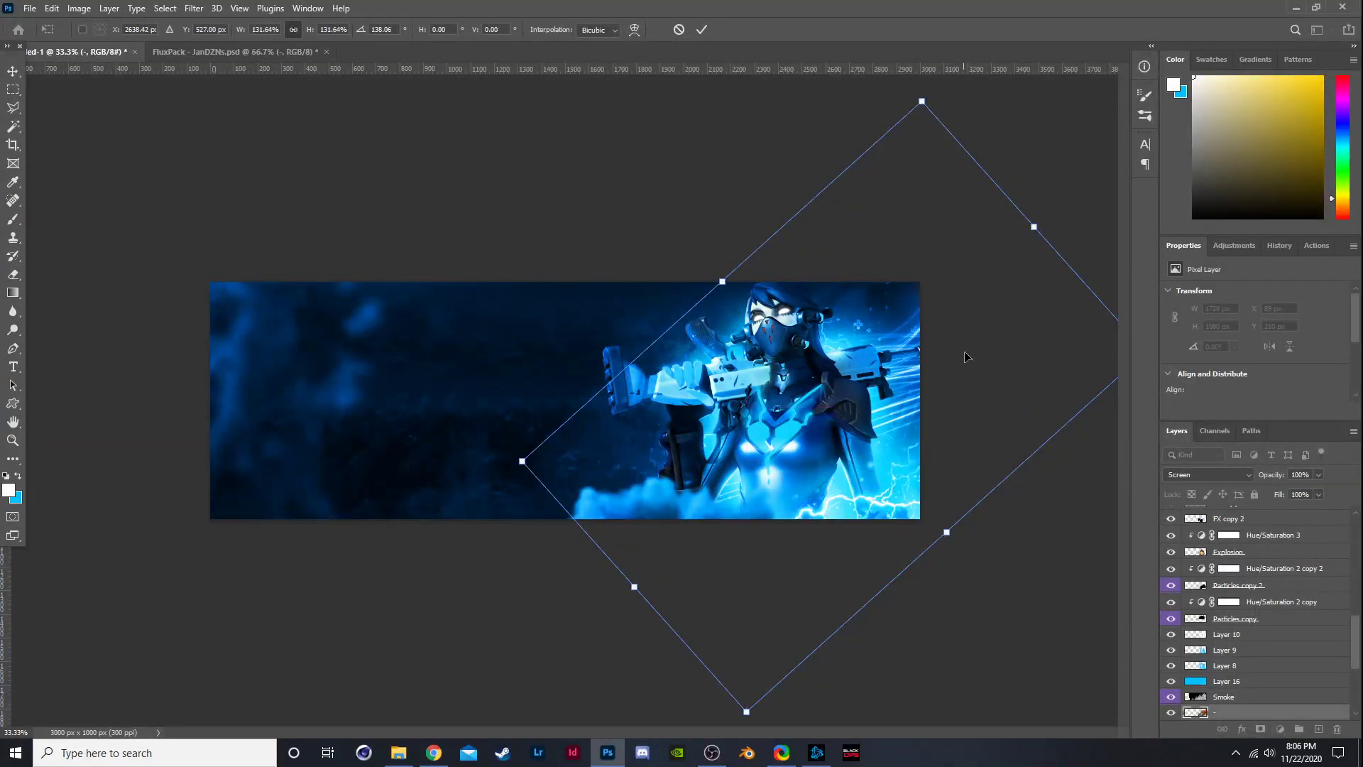
key(Return)
key(e)
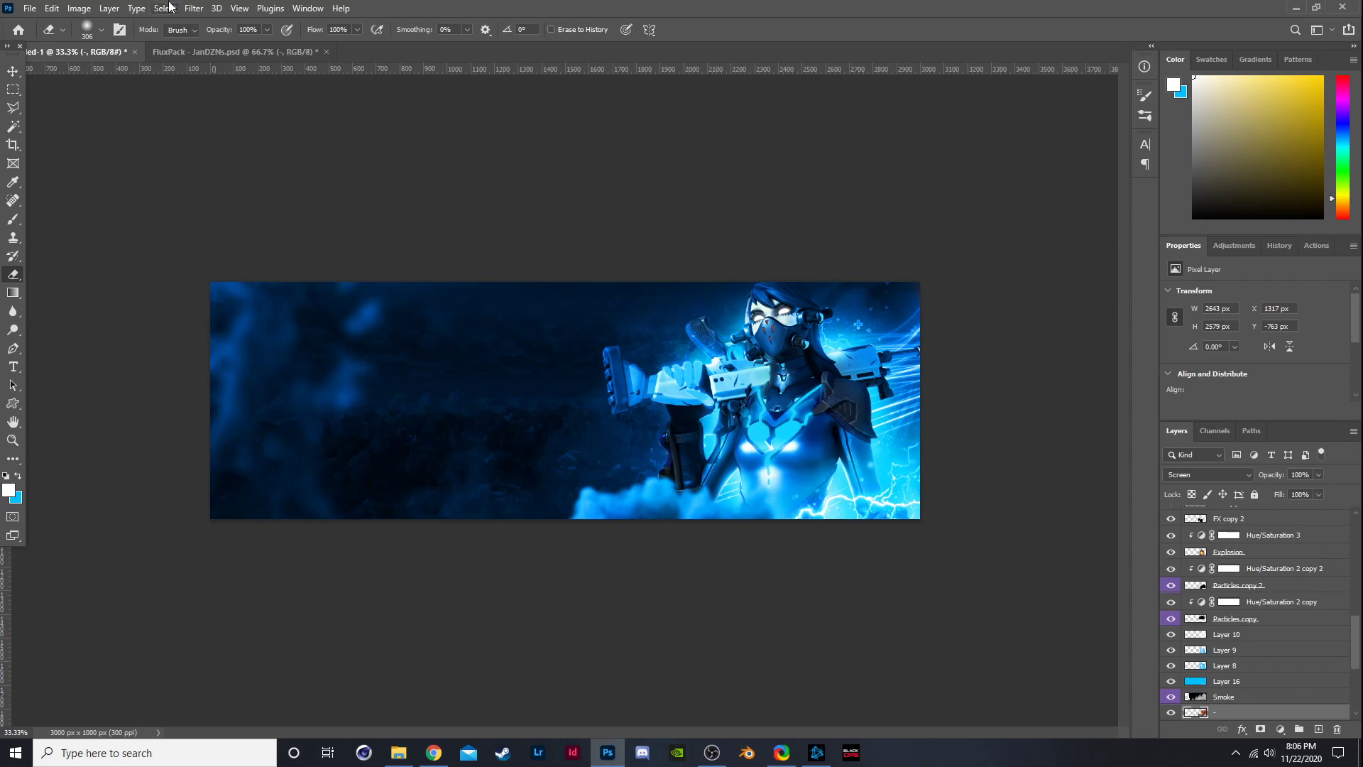
Apply a Motion Blur of 292 pixels at a 25° angle to the light-wave overlay.
click(196, 8)
mouse_move(284, 184)
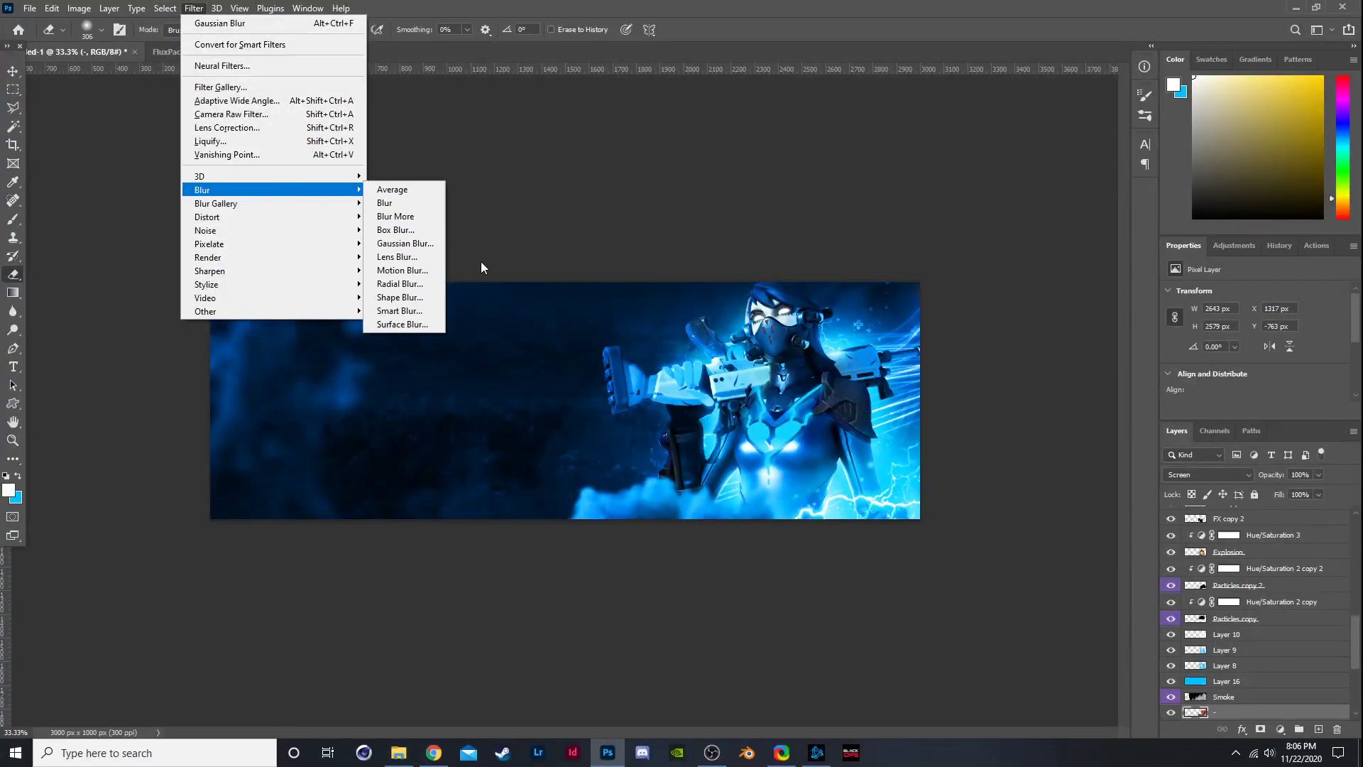
click(405, 269)
drag(927, 32, 1101, 40)
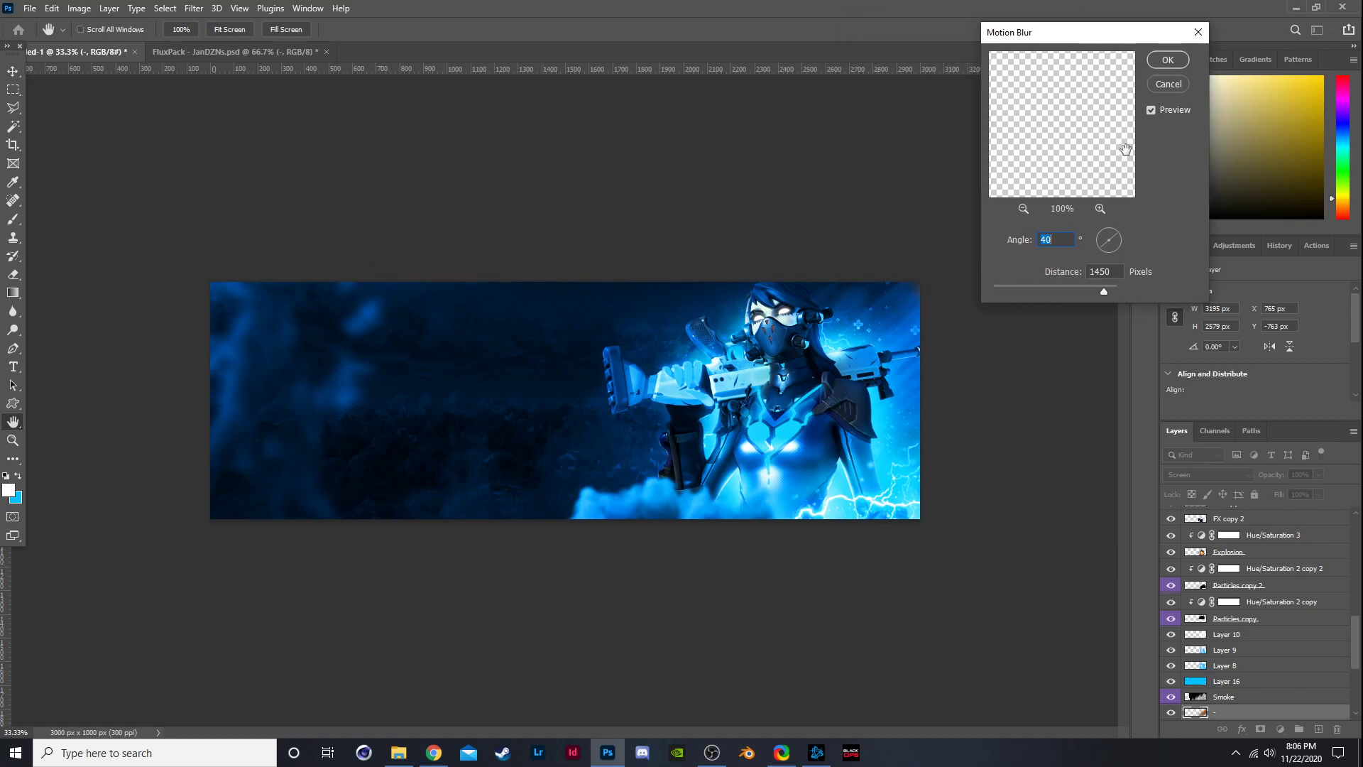
drag(1120, 240, 1124, 237)
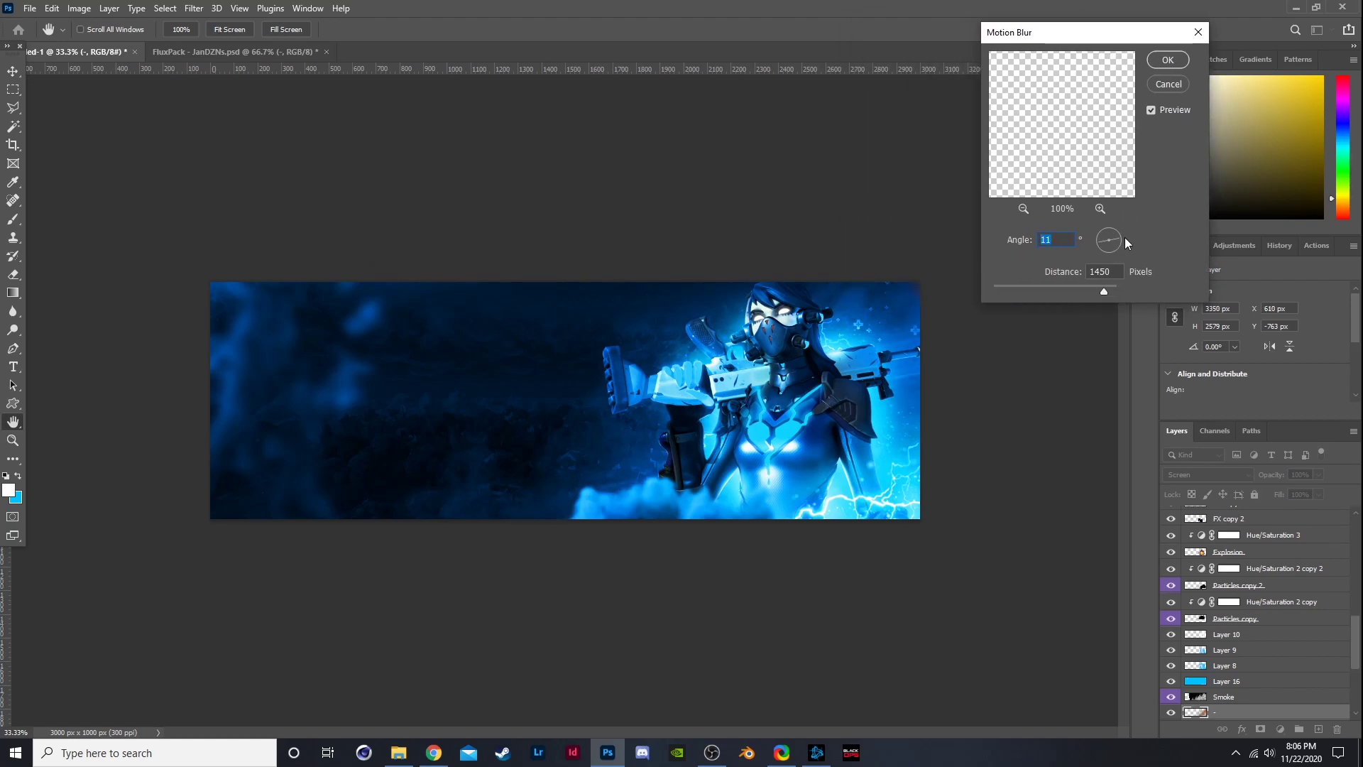
click(1075, 285)
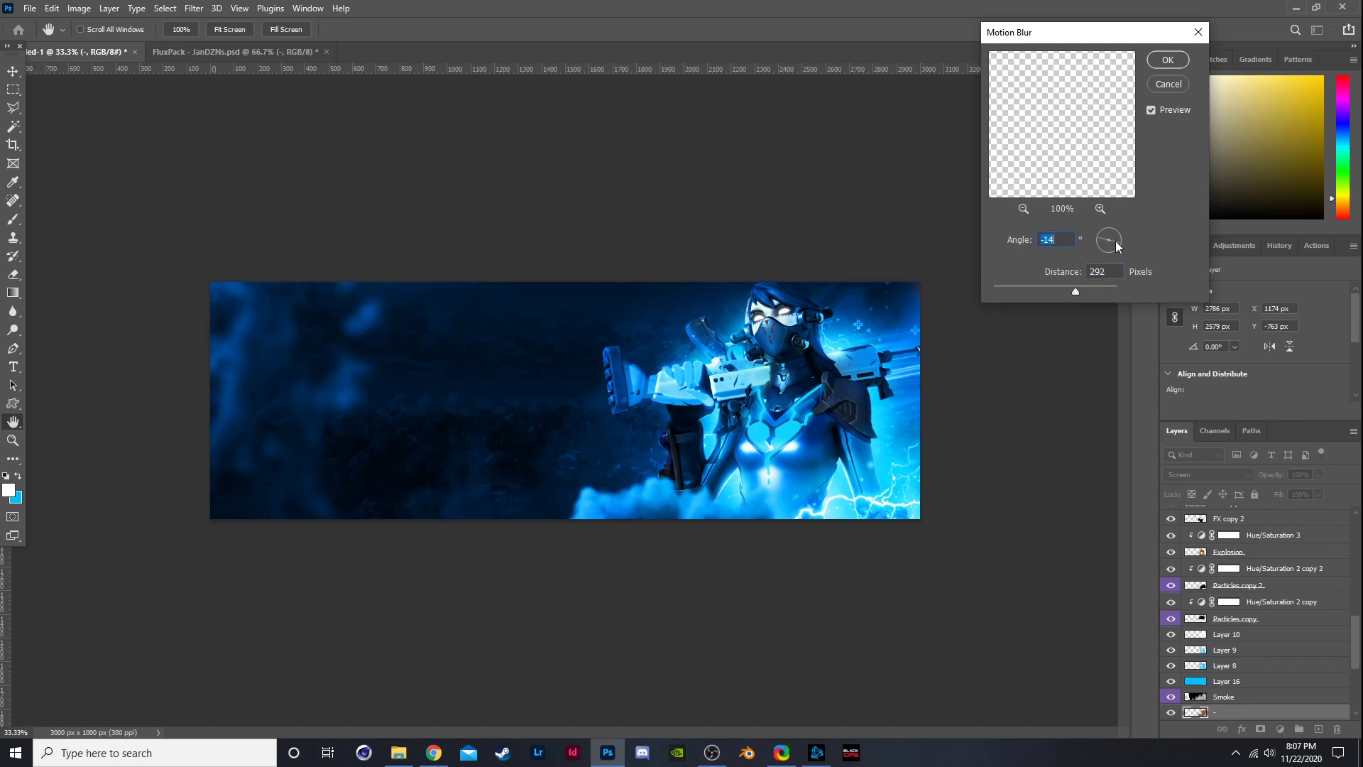
drag(1115, 241, 1128, 237)
click(1168, 61)
key(e)
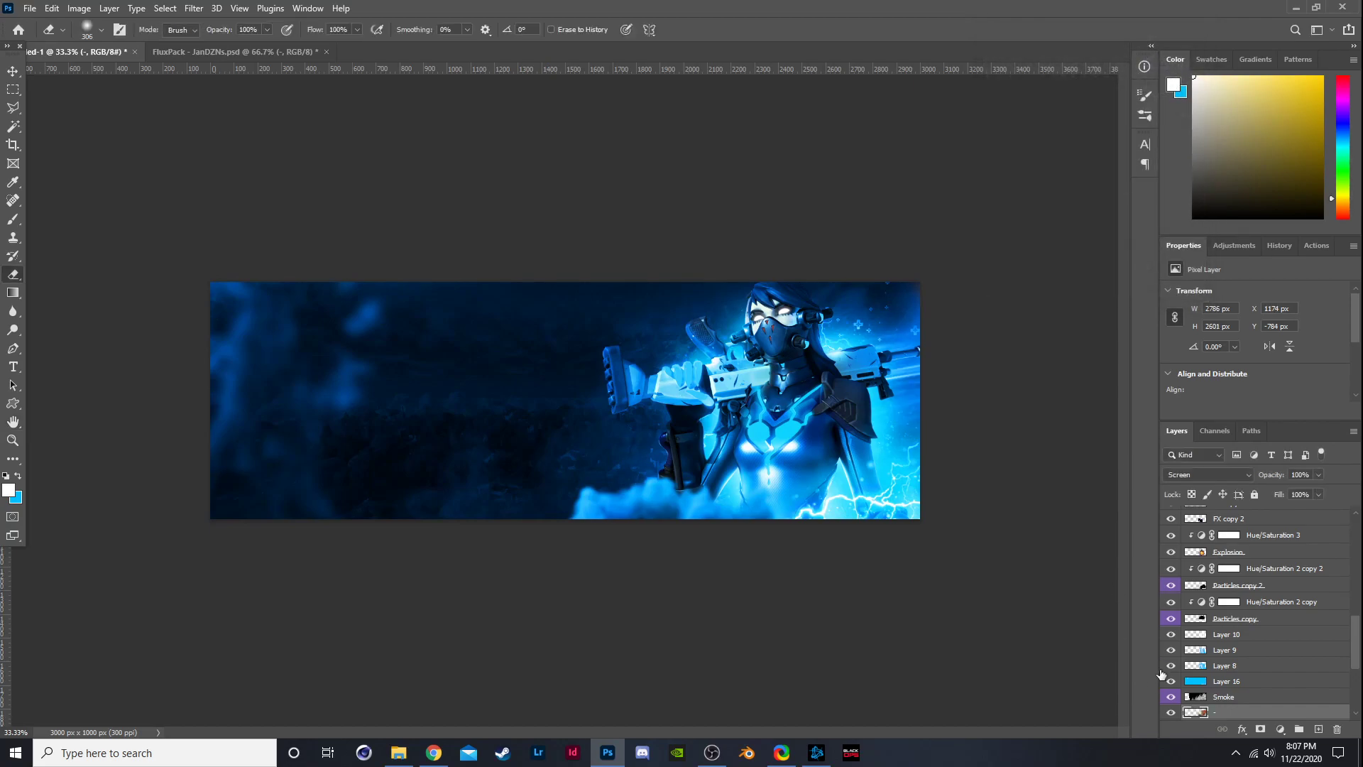
click(1171, 712)
click(1171, 712)
click(1171, 712)
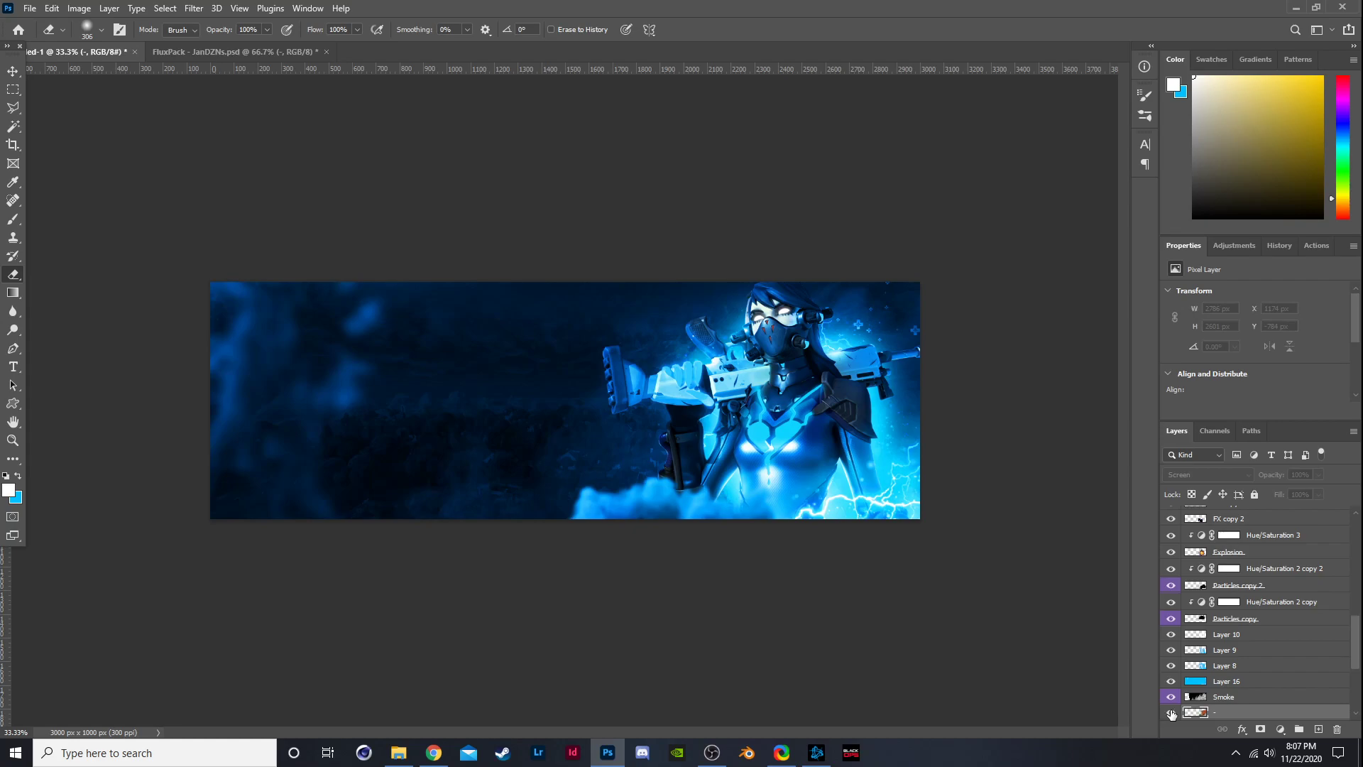
click(1170, 712)
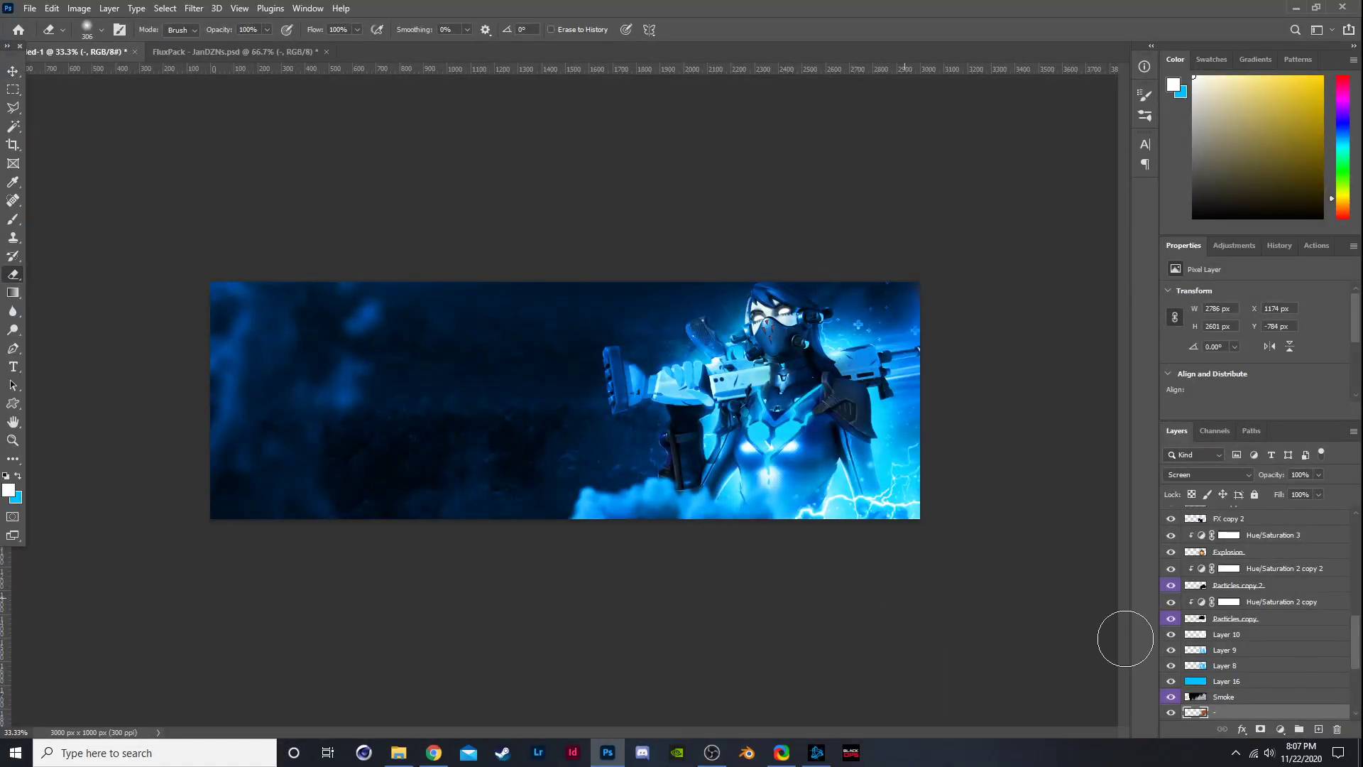
click(1171, 712)
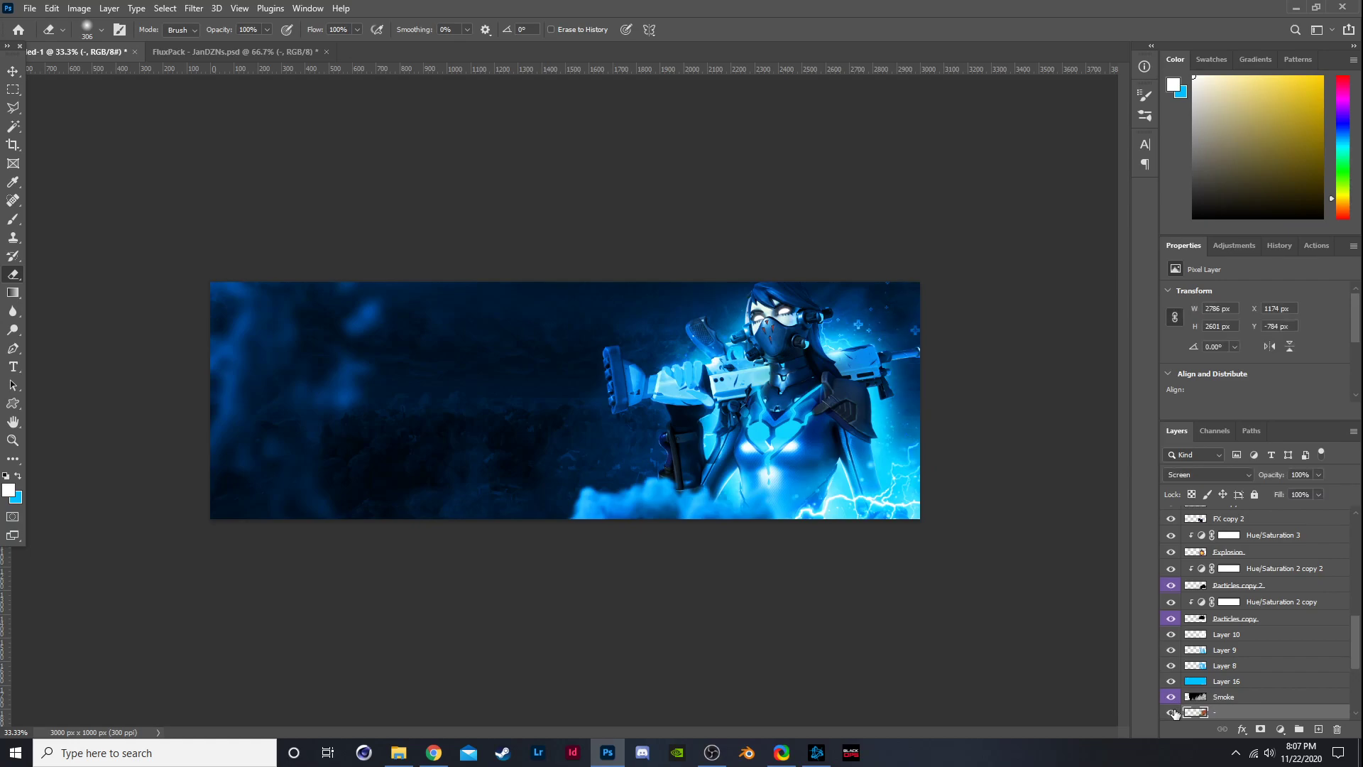
click(1170, 712)
scroll(1206, 682, down, 1)
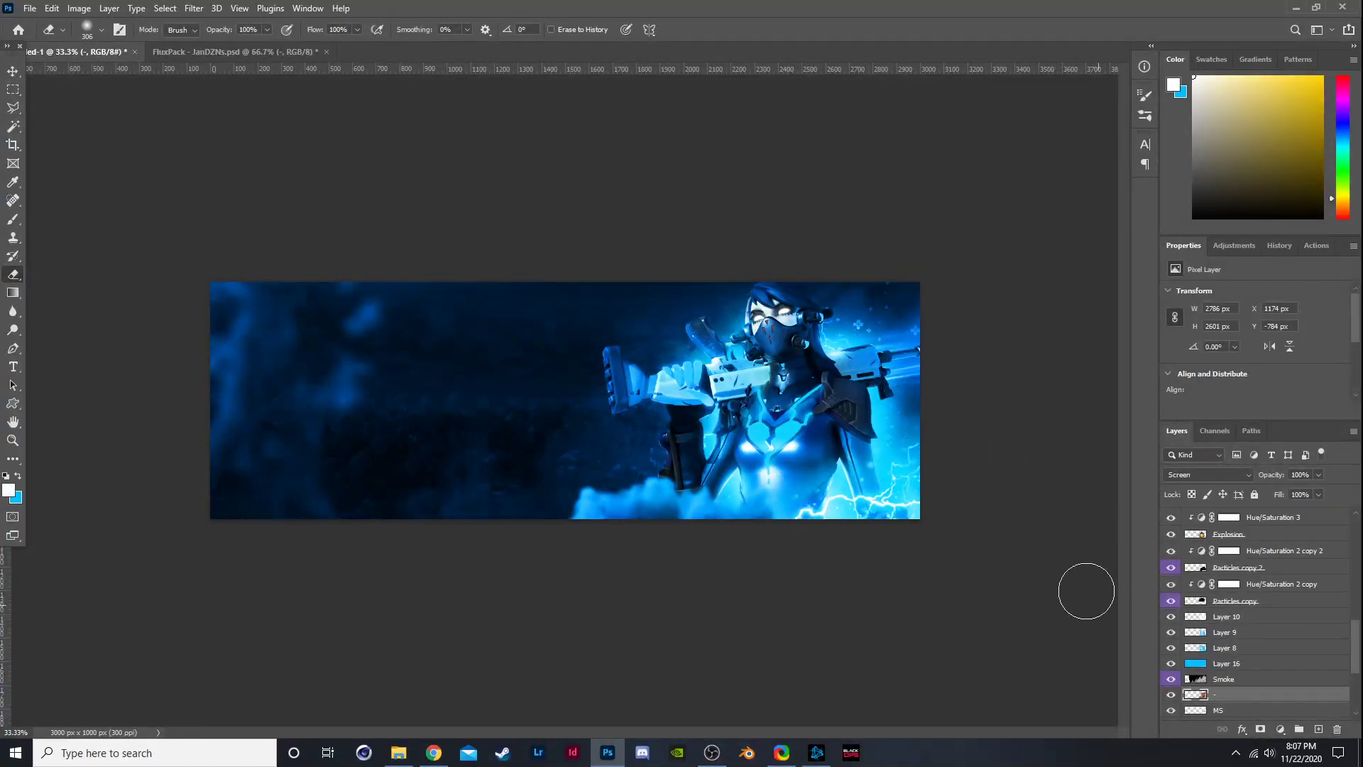
click(1171, 694)
click(1171, 694)
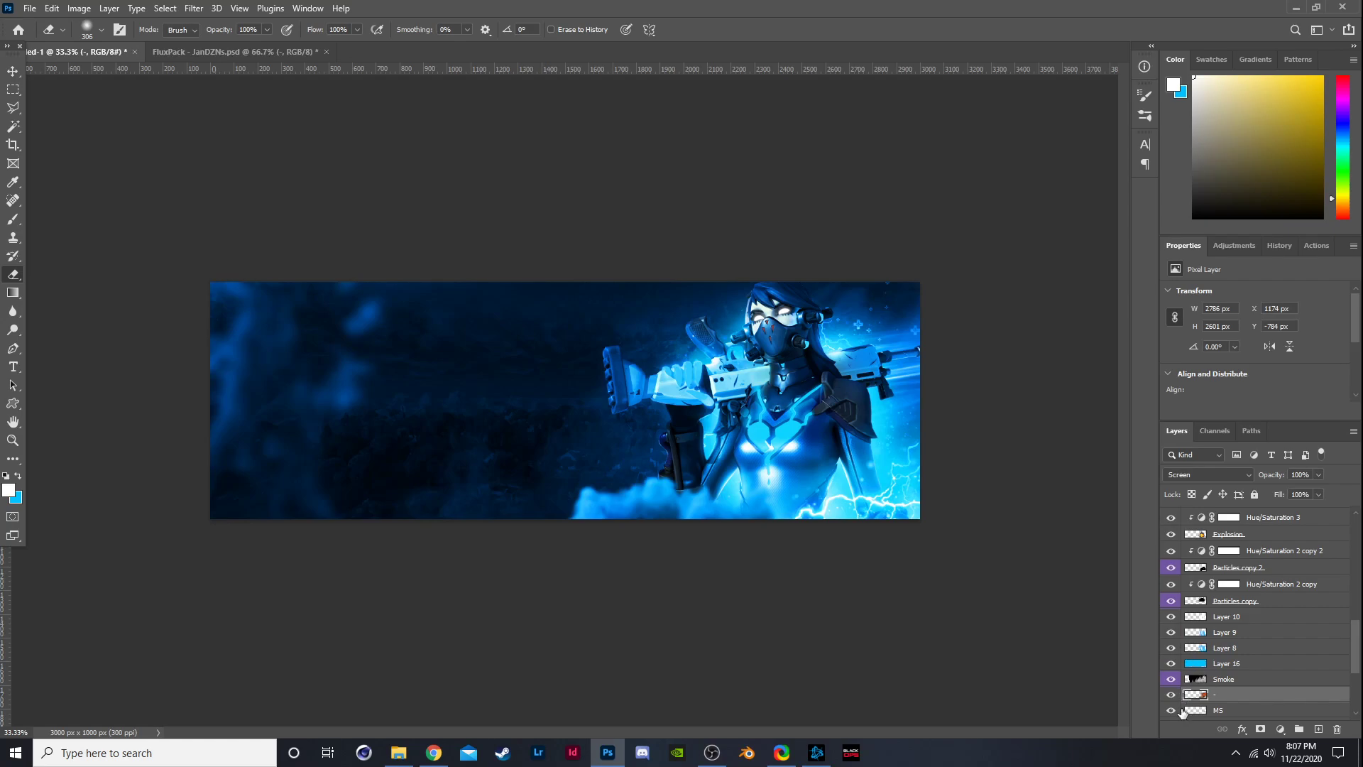
Duplicate the light-wave layer, tilt the copy about -9.5° across the left side, and blend it with Color Dodge.
key(ctrl+j)
key(ctrl+t)
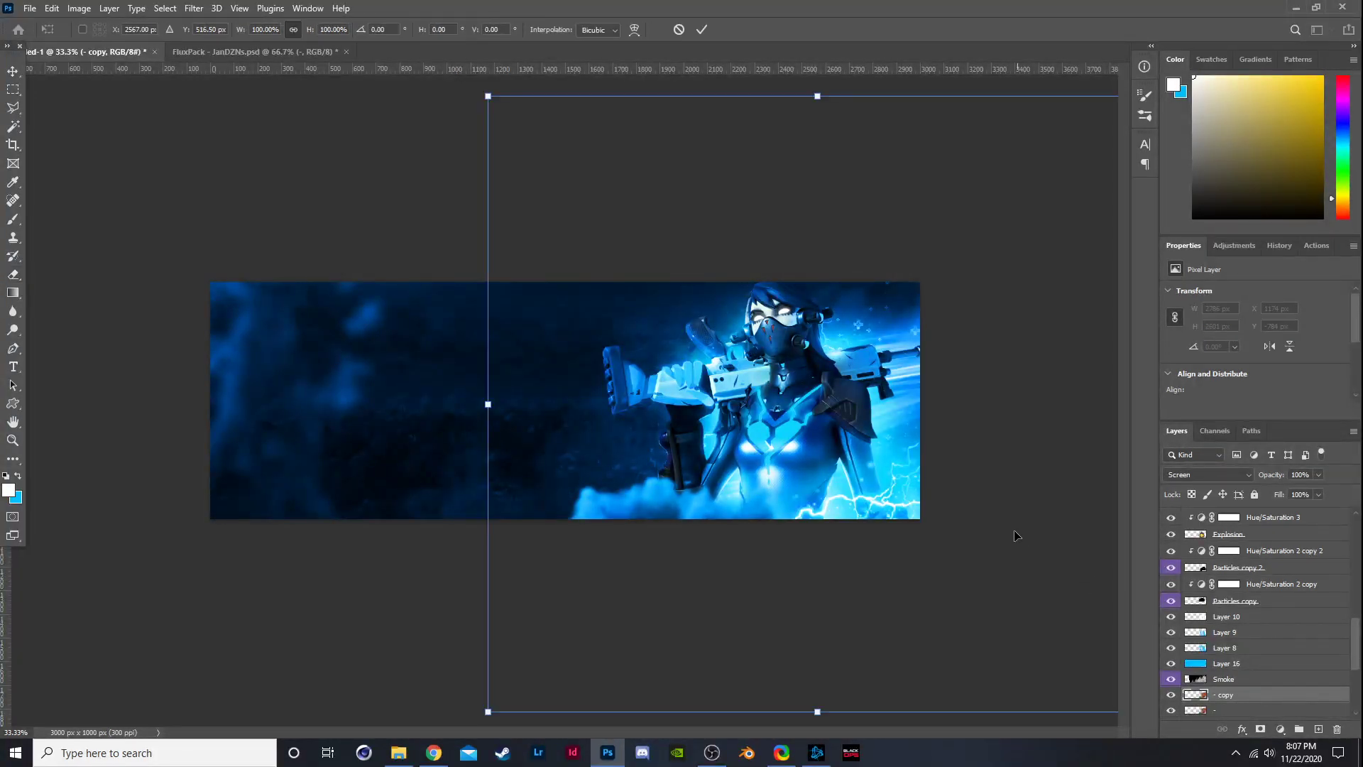
drag(841, 428, 519, 460)
mouse_move(729, 418)
mouse_down()
mouse_move(690, 337)
mouse_move(641, 305)
mouse_up()
key(Return)
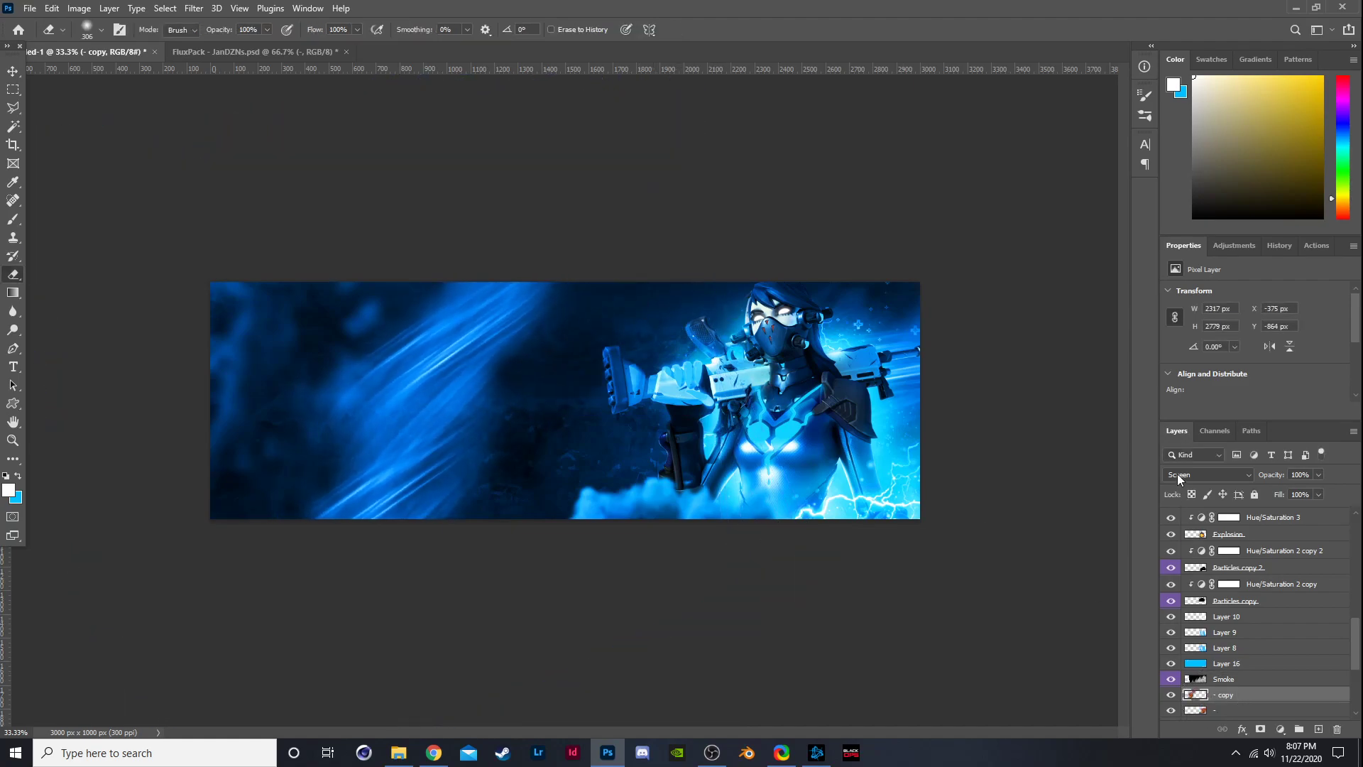
click(1207, 474)
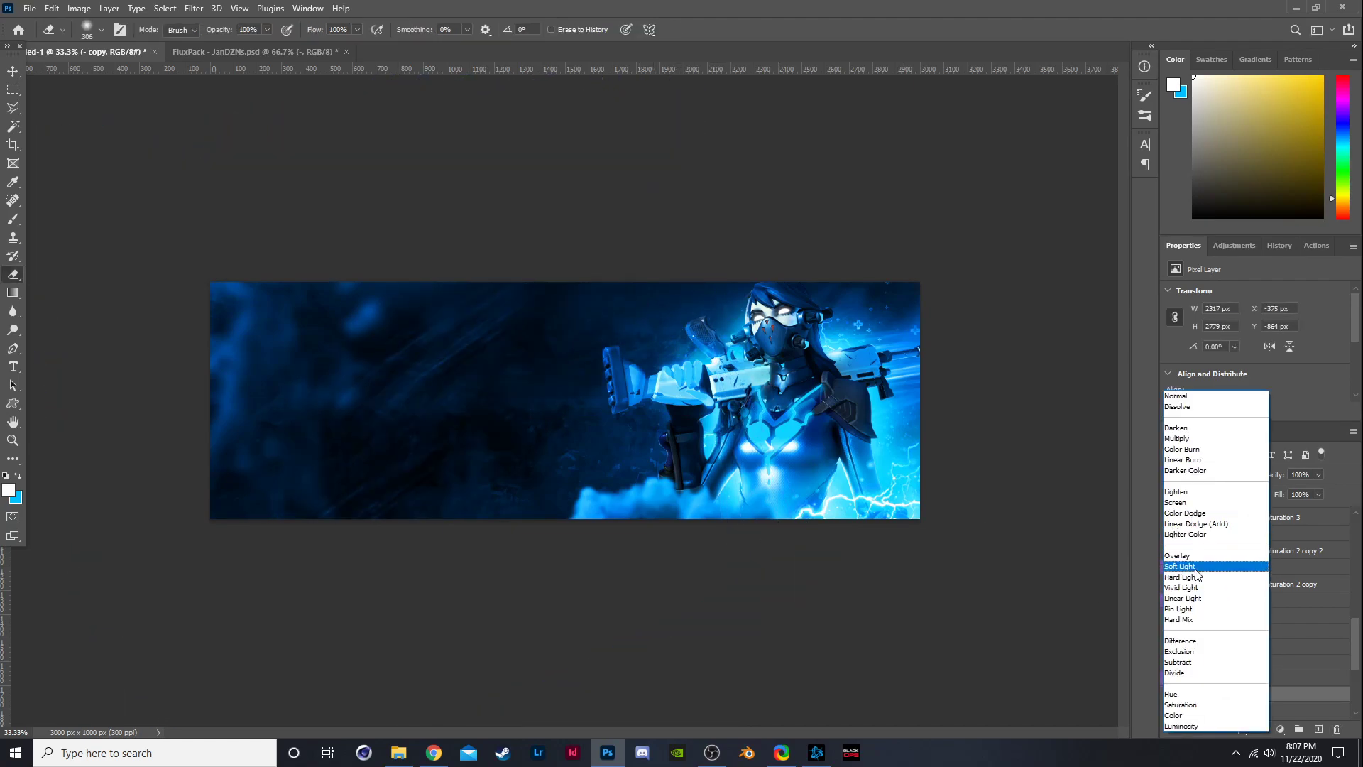
click(1214, 514)
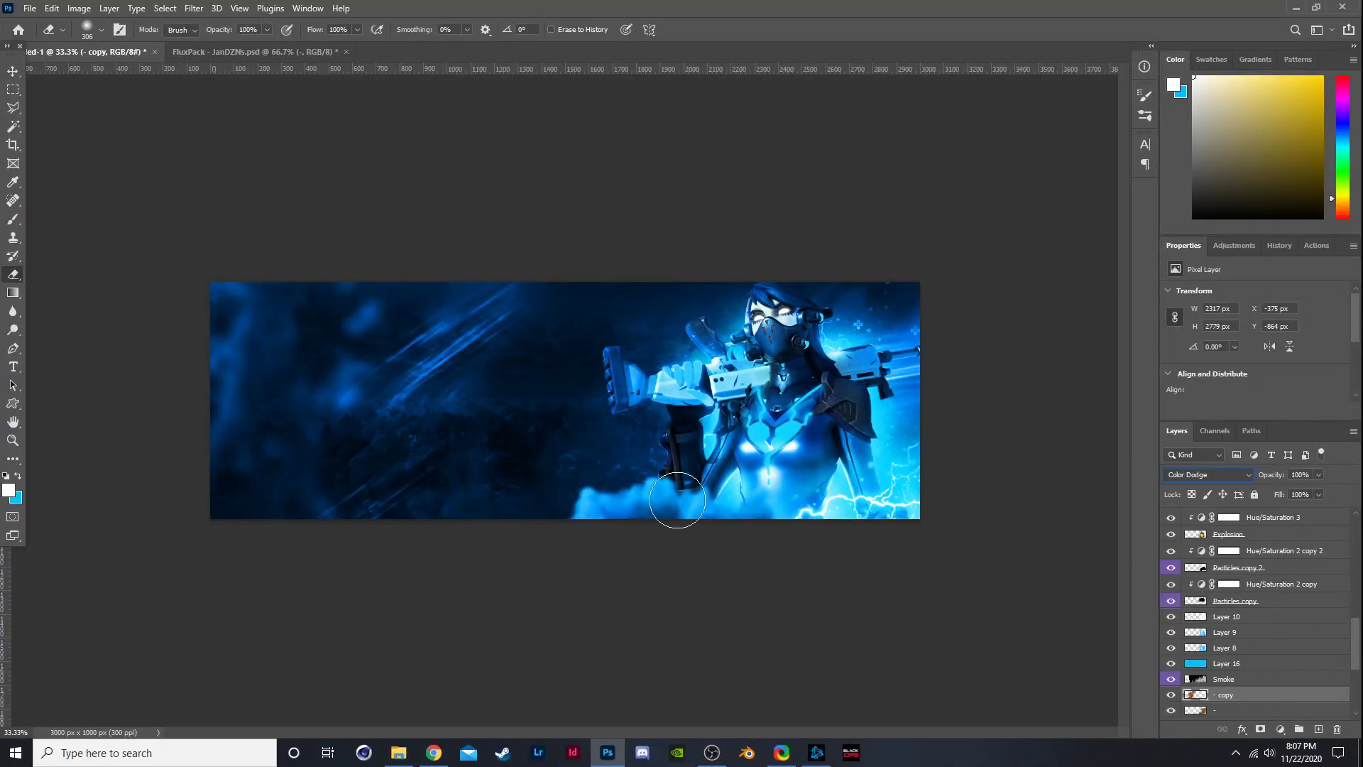
Duplicate the streak layer again, rotate it about -56°, and place it at the banner's lower left.
key(ctrl+j)
key(ctrl+t)
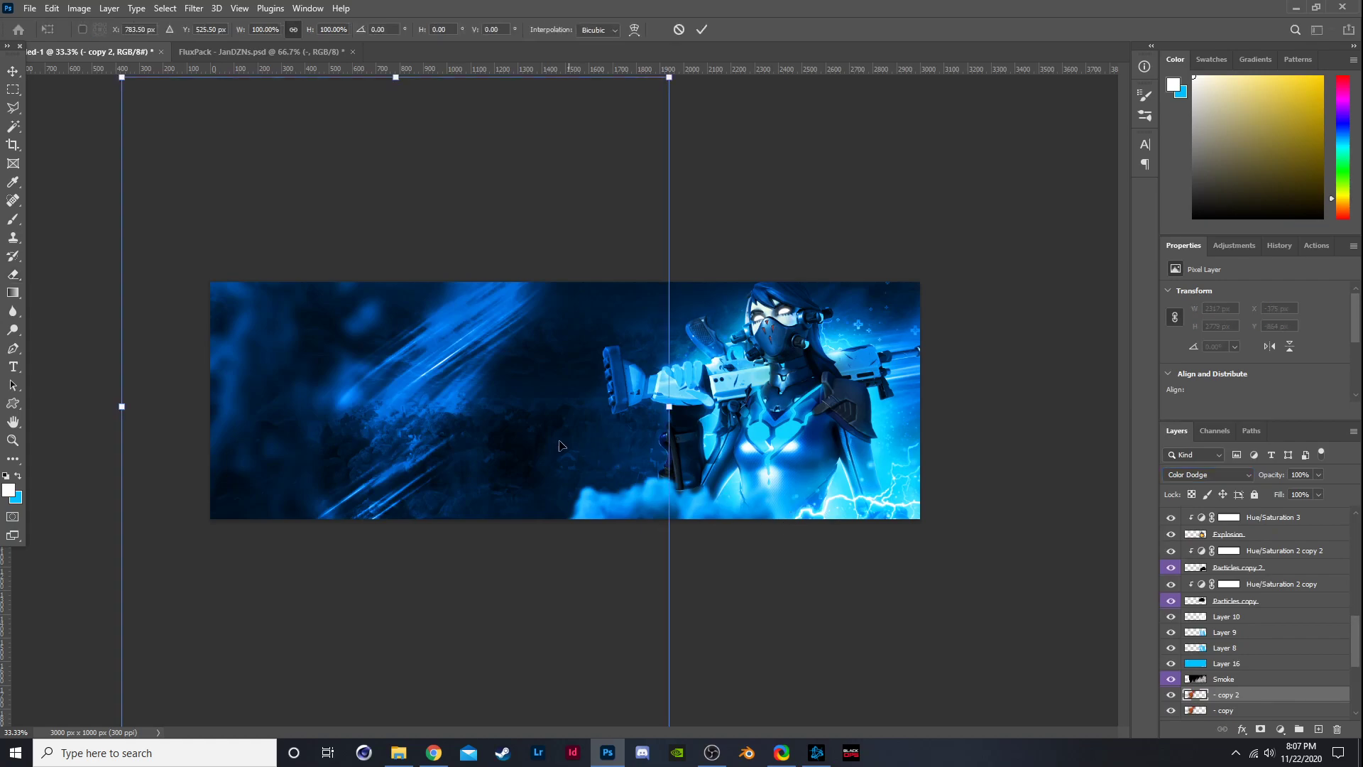
drag(507, 428, 705, 468)
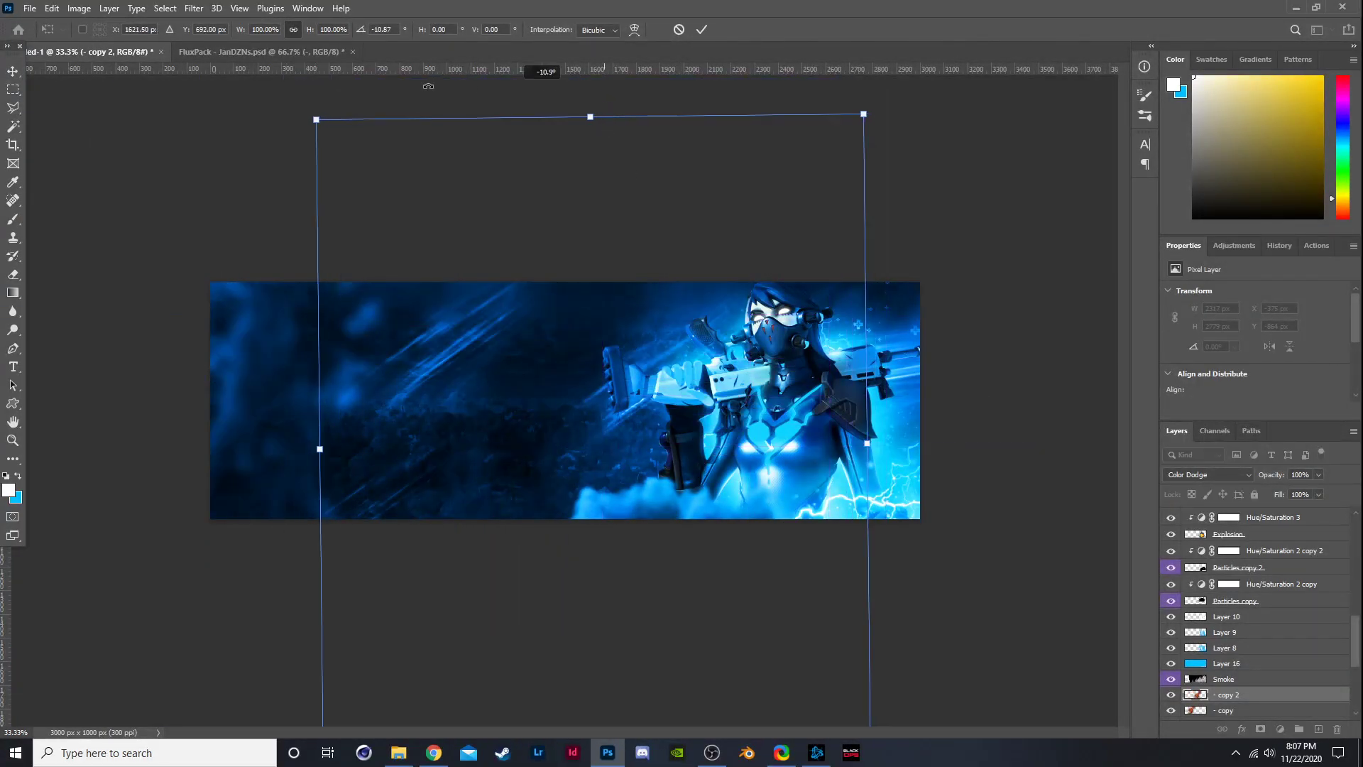
drag(596, 99, 753, 234)
mouse_move(629, 462)
mouse_down()
mouse_move(415, 538)
mouse_move(280, 547)
mouse_up()
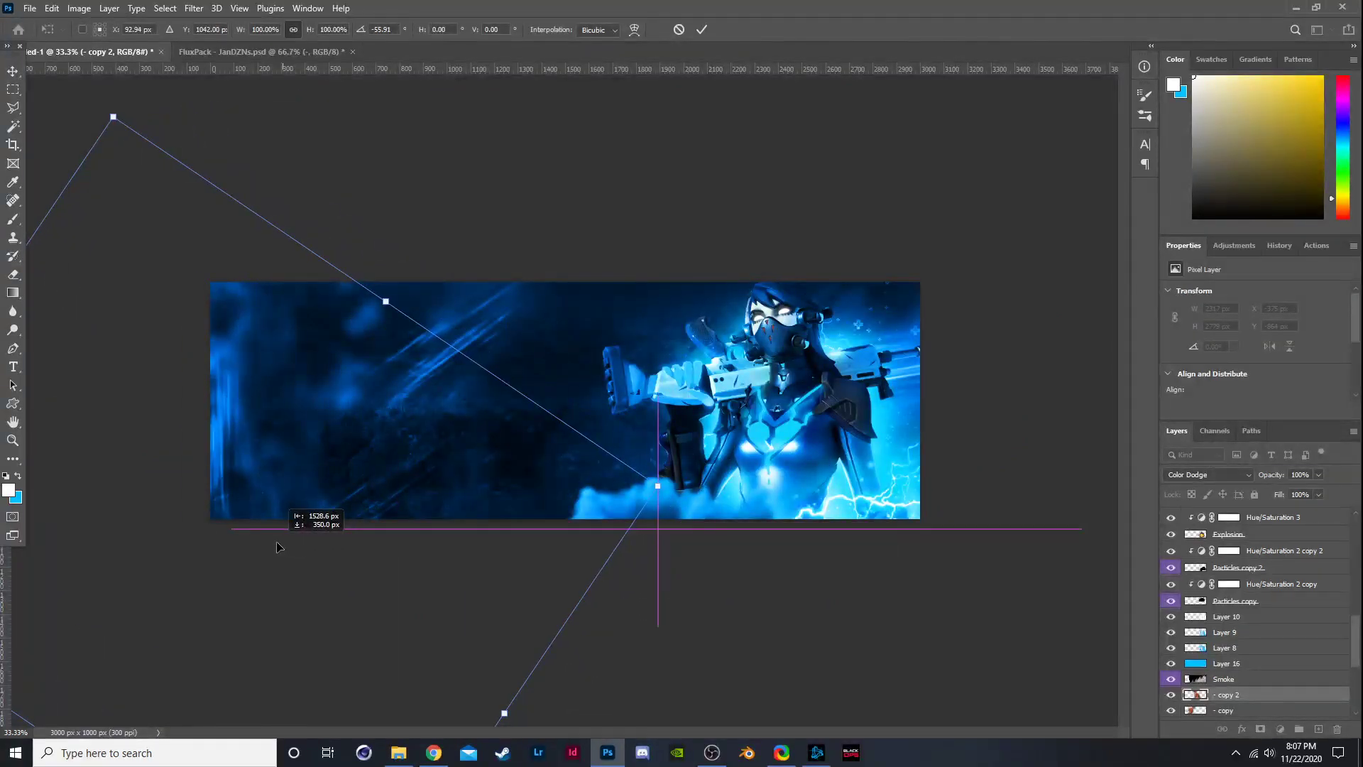
key(Return)
key(e)
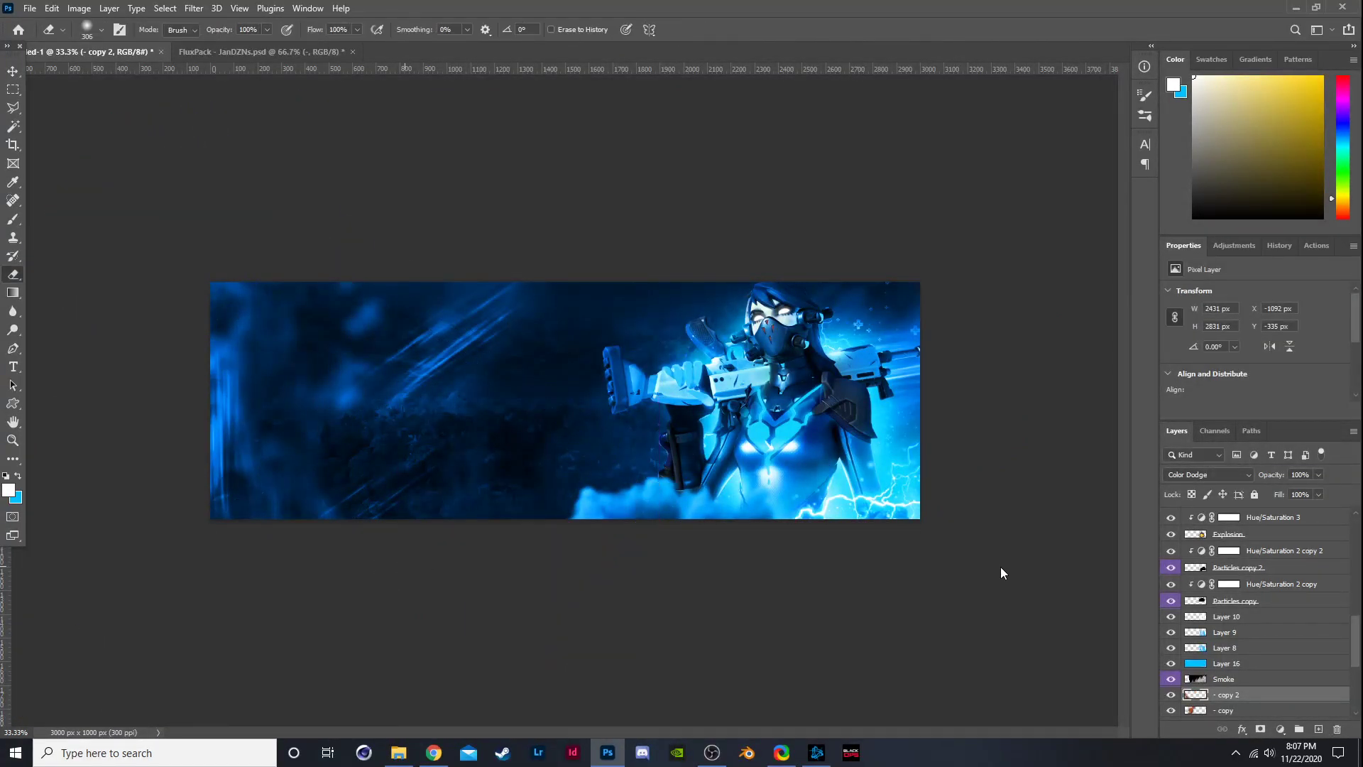
Select the Brightness/Contrast 1 adjustment layer and open the File menu to open another banner document.
drag(1354, 639, 1352, 516)
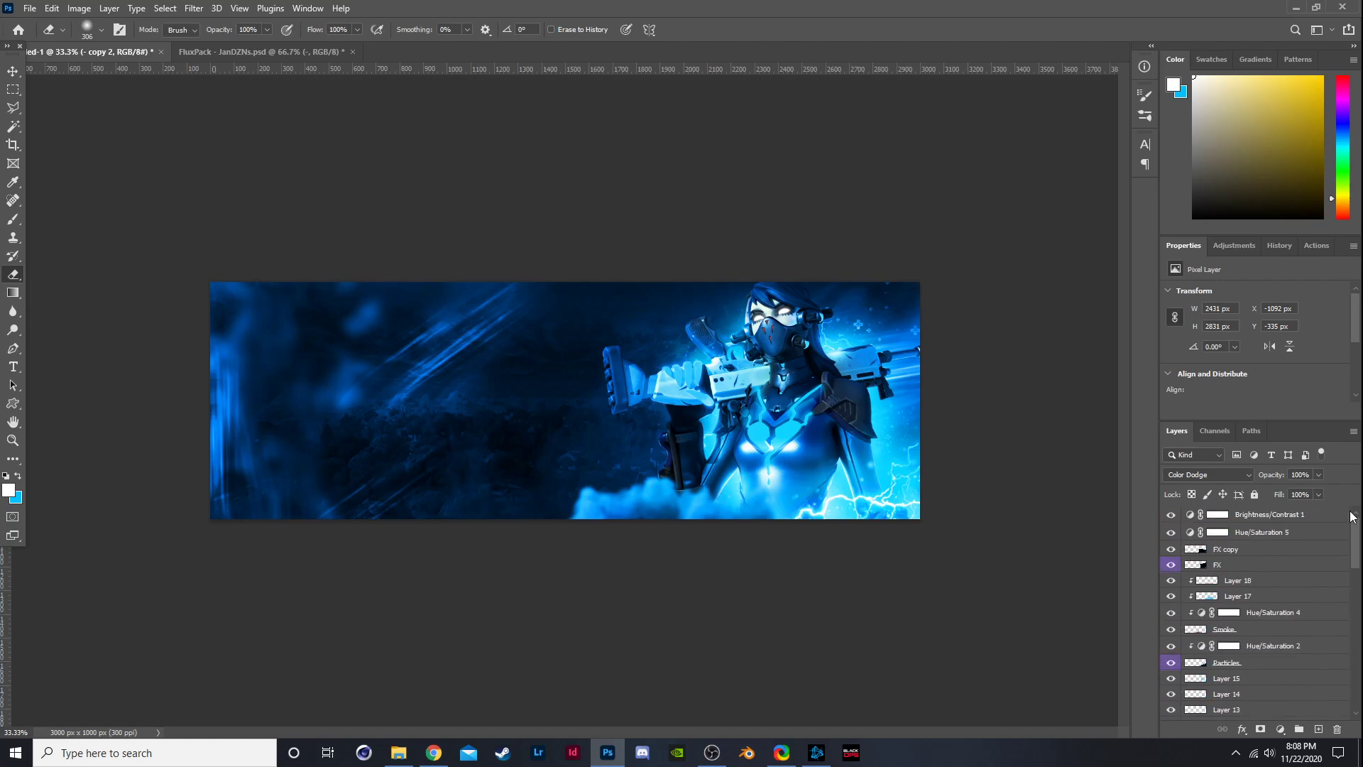
click(1226, 518)
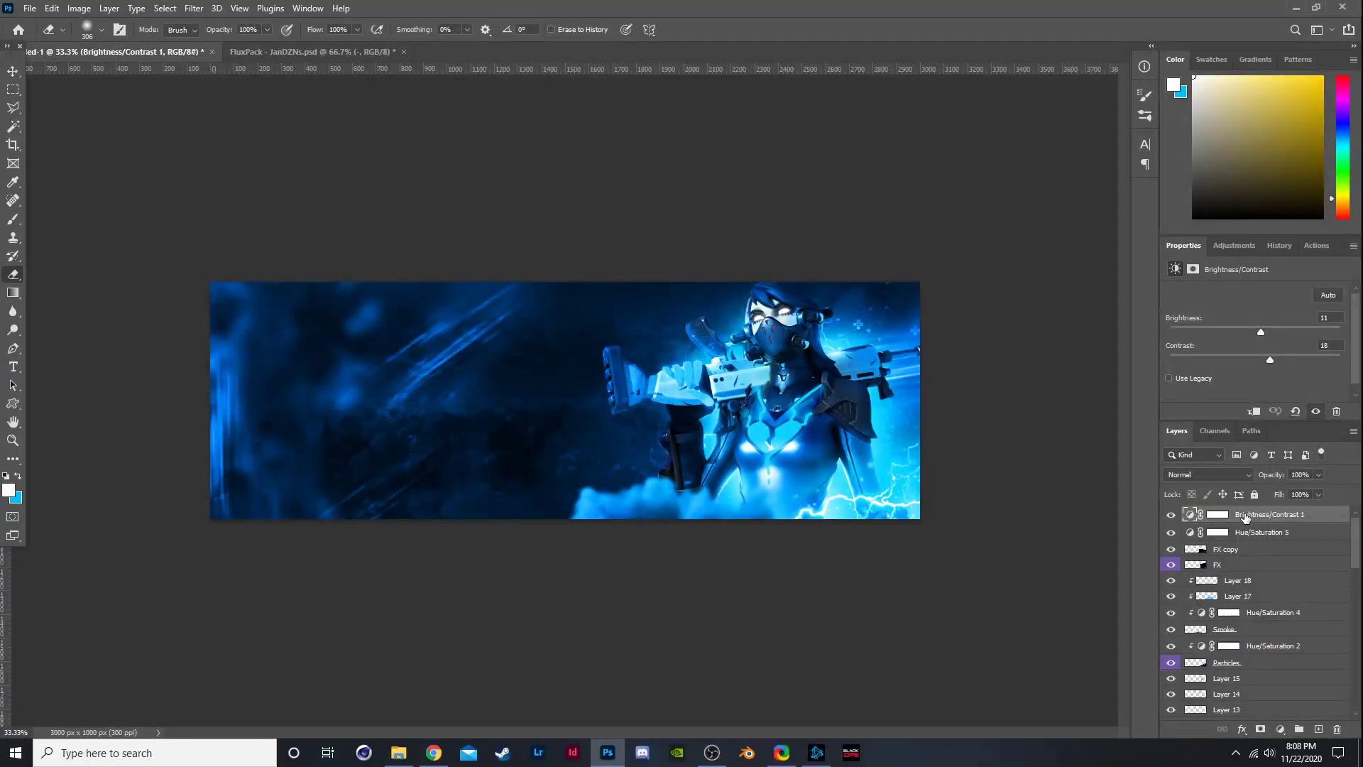
scroll(1249, 547, down, 2)
scroll(1249, 546, down, 5)
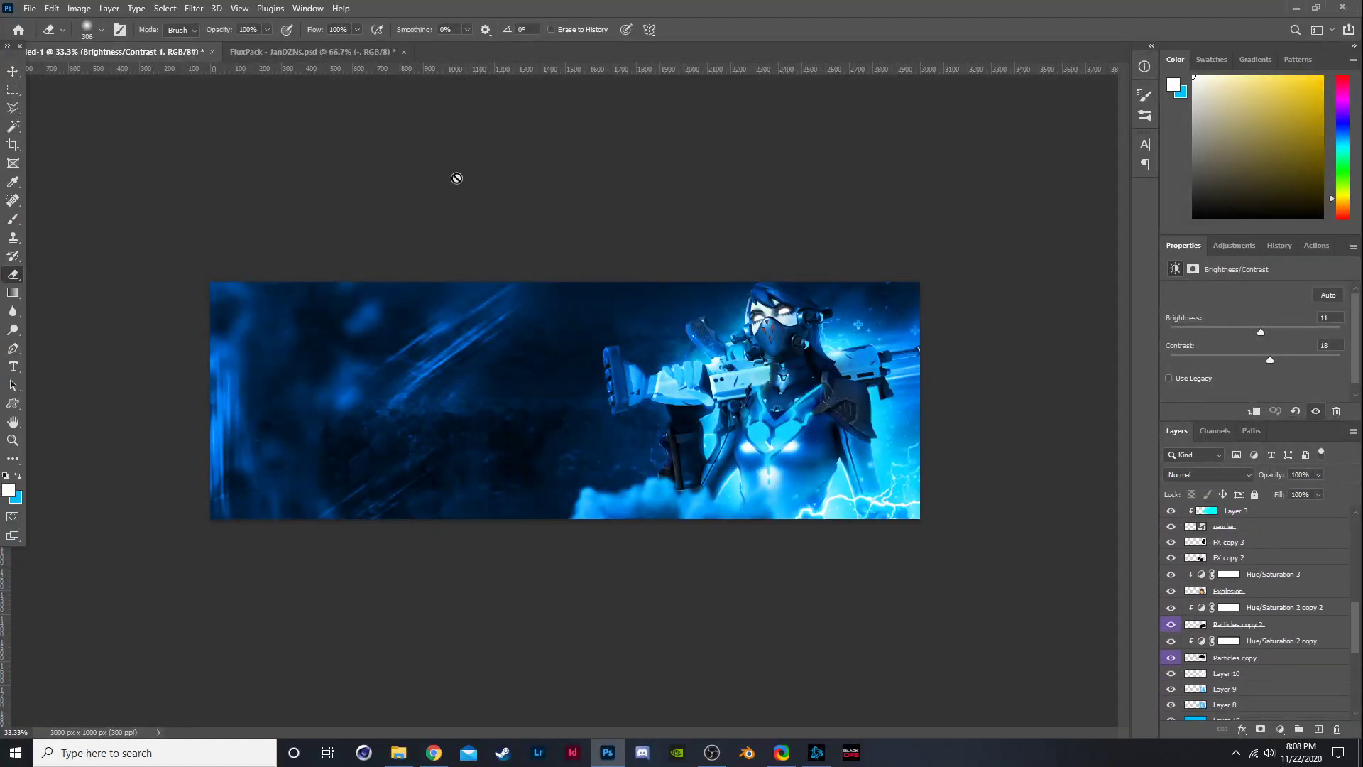
click(30, 8)
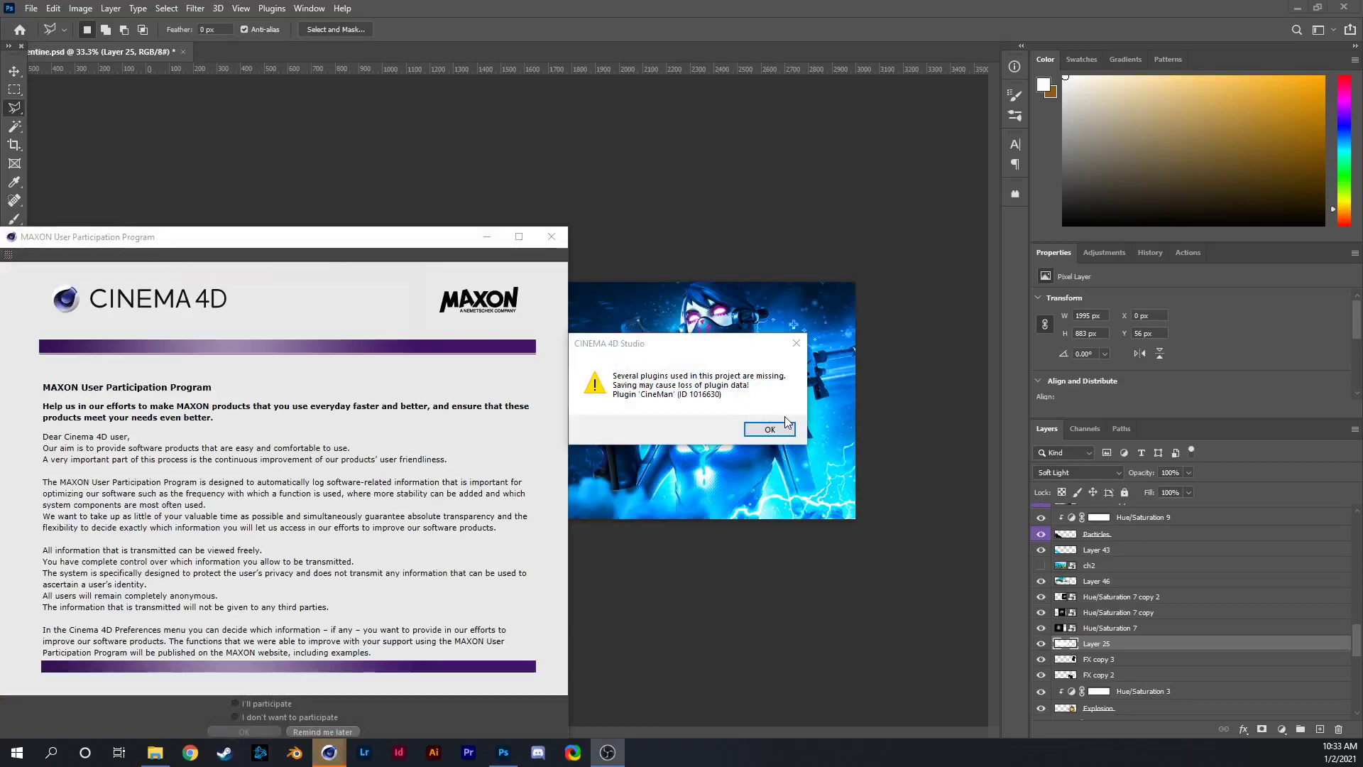
Dismiss the Cinema 4D startup prompts and name the render output file in Render Settings > Save.
click(769, 429)
click(550, 237)
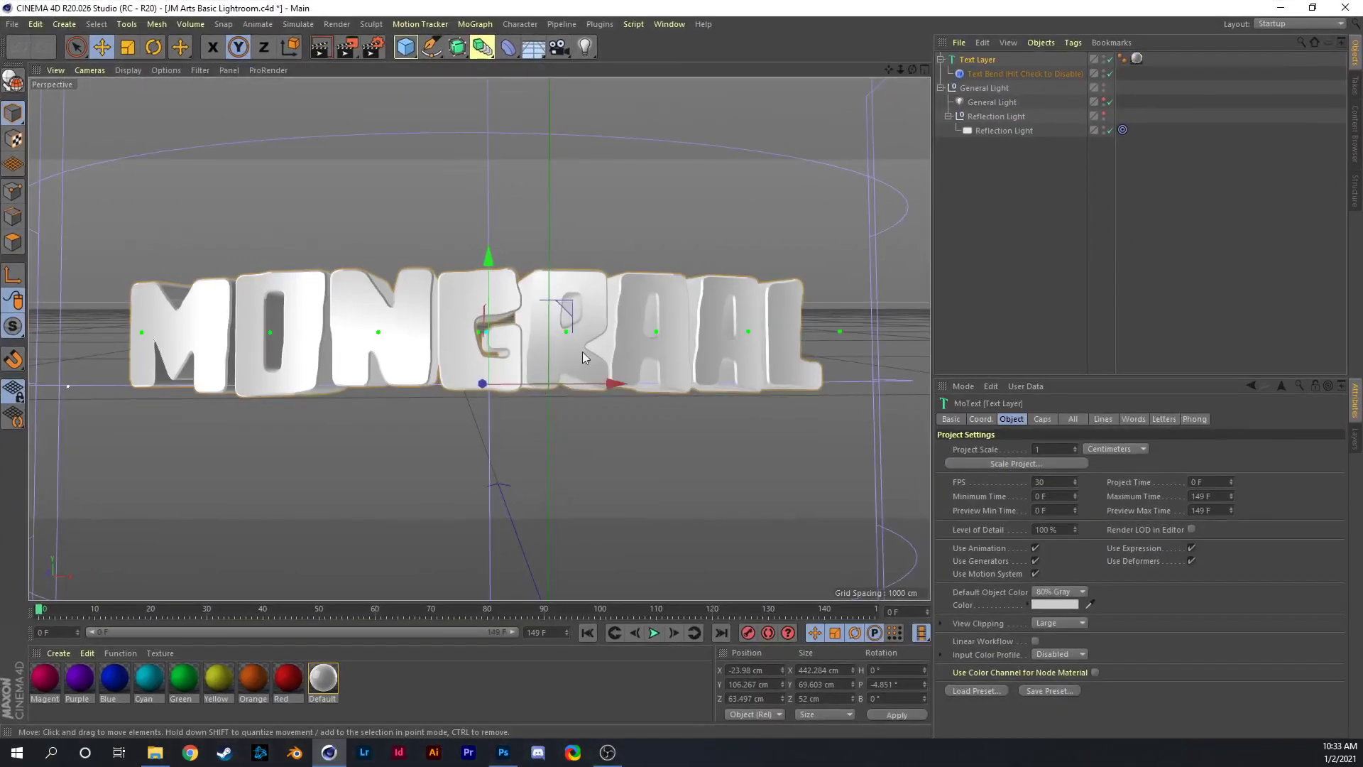
key(ctrl+b)
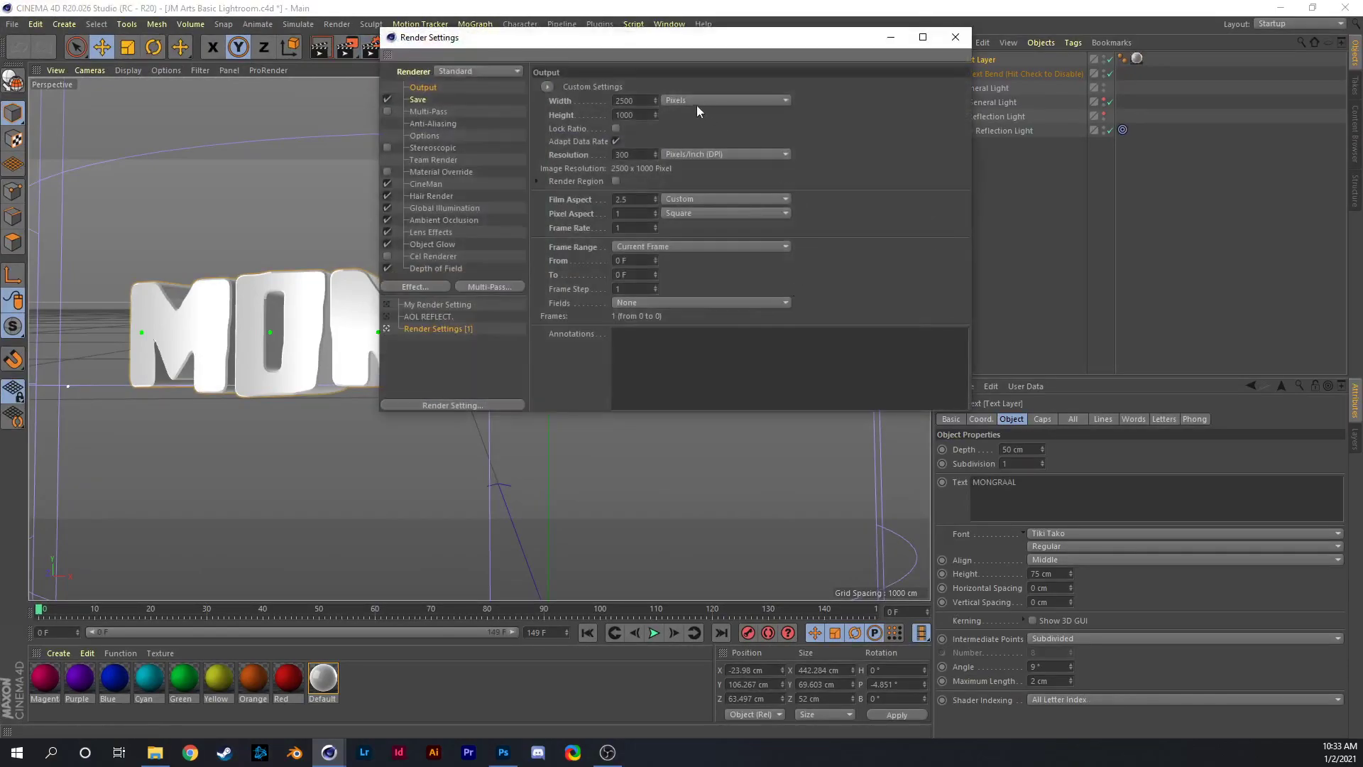
click(467, 101)
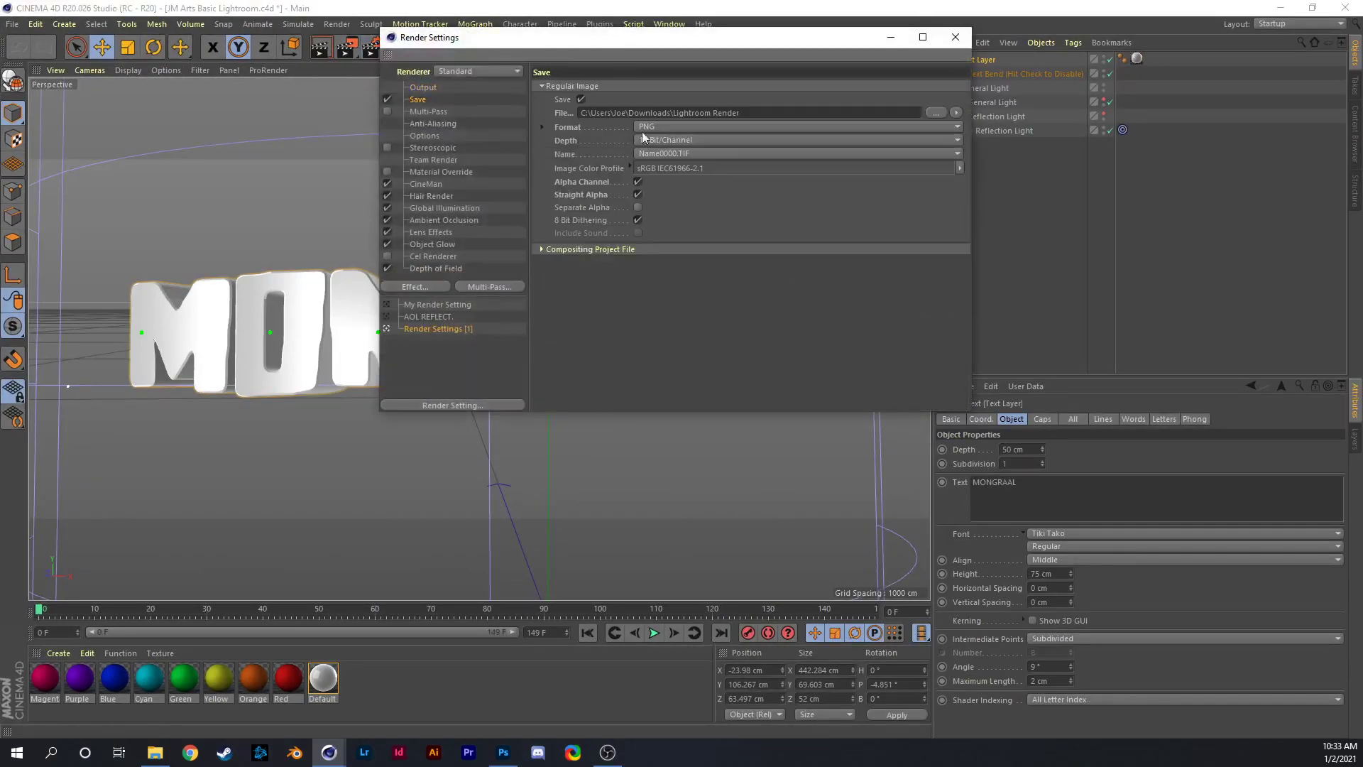
drag(750, 112, 679, 126)
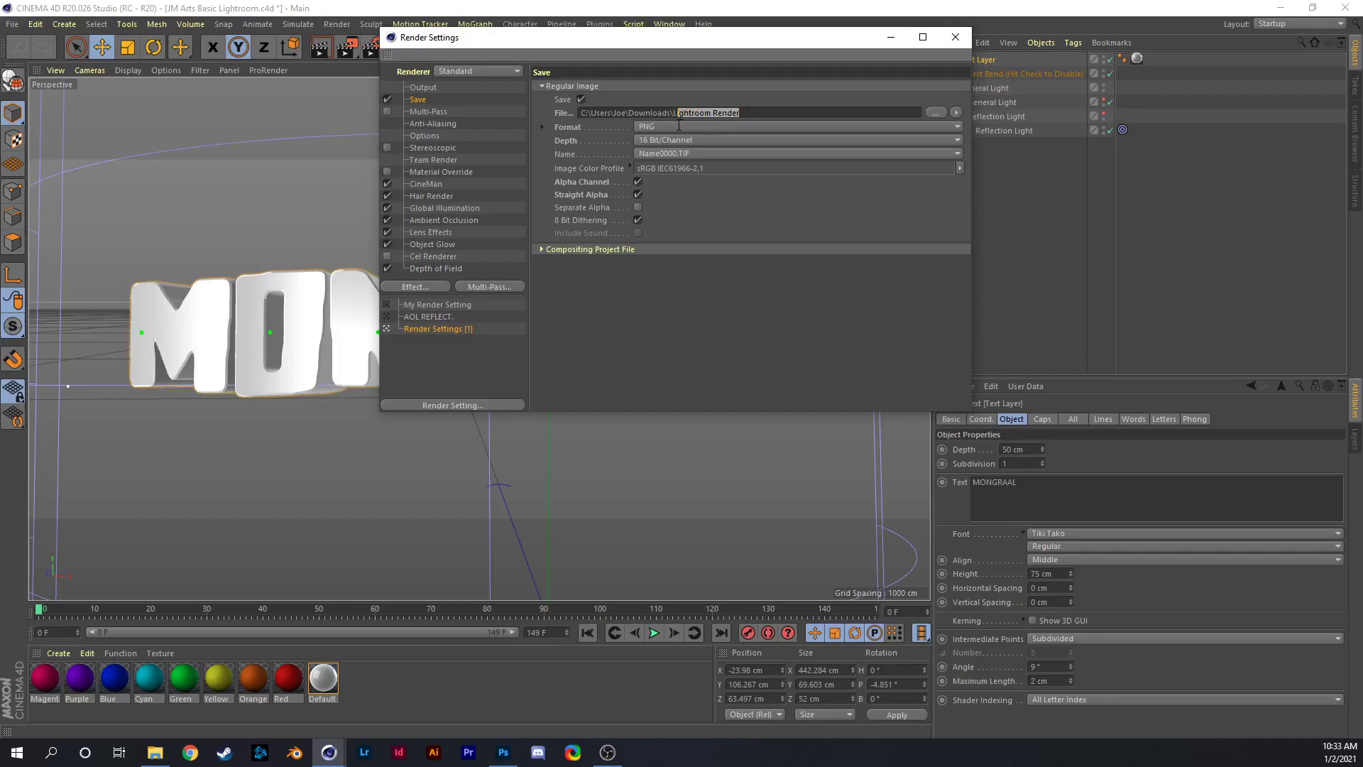
click(928, 116)
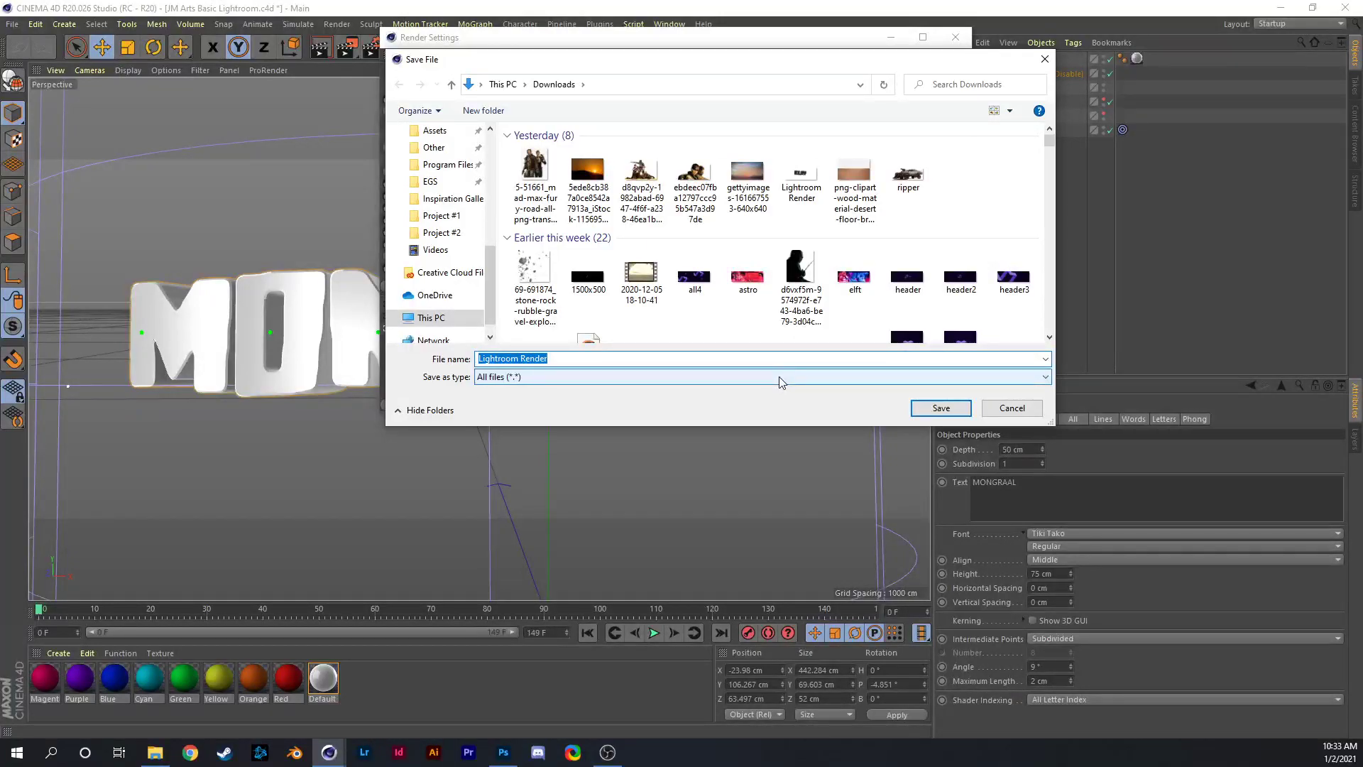
click(731, 359)
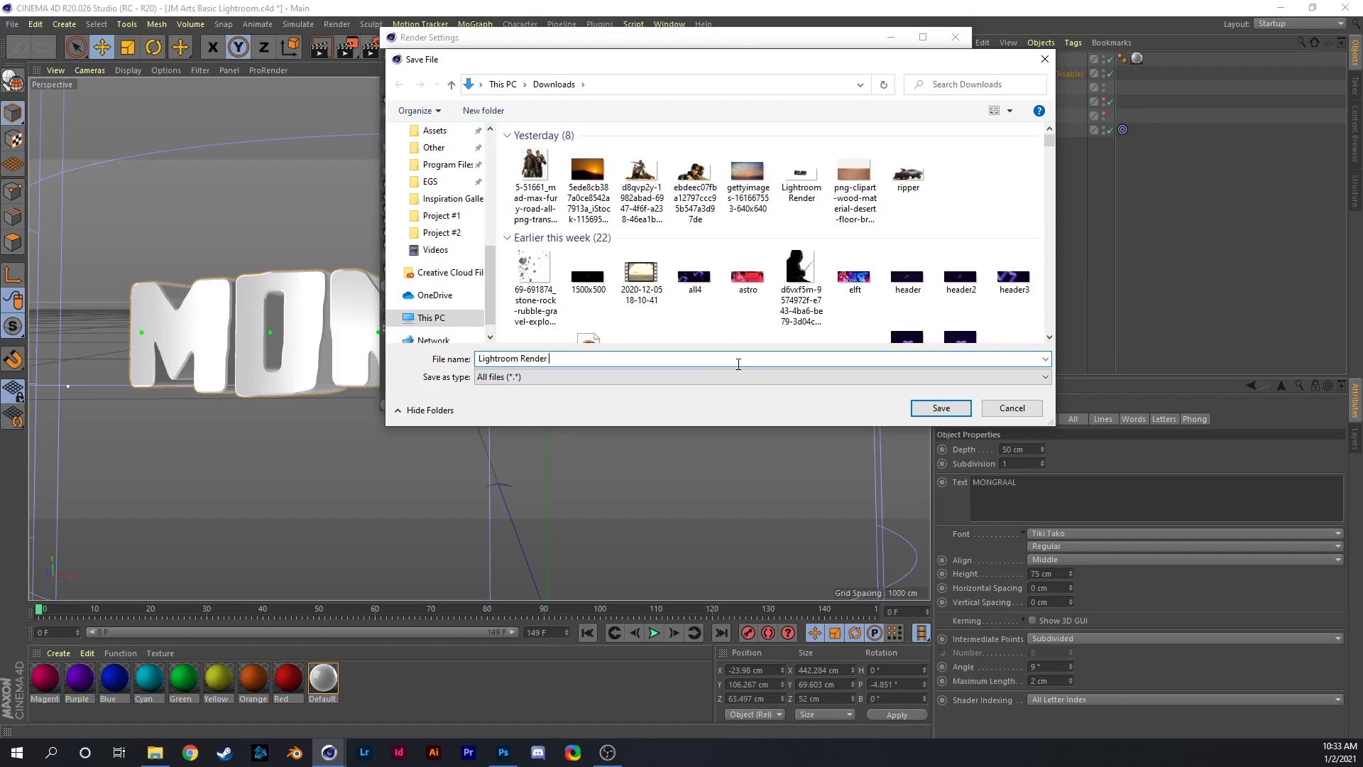
text(Slu)
Confirm the render output file, close Render Settings, and change the MoText title from MONGRAAL to SPLASHY.
click(940, 407)
click(955, 37)
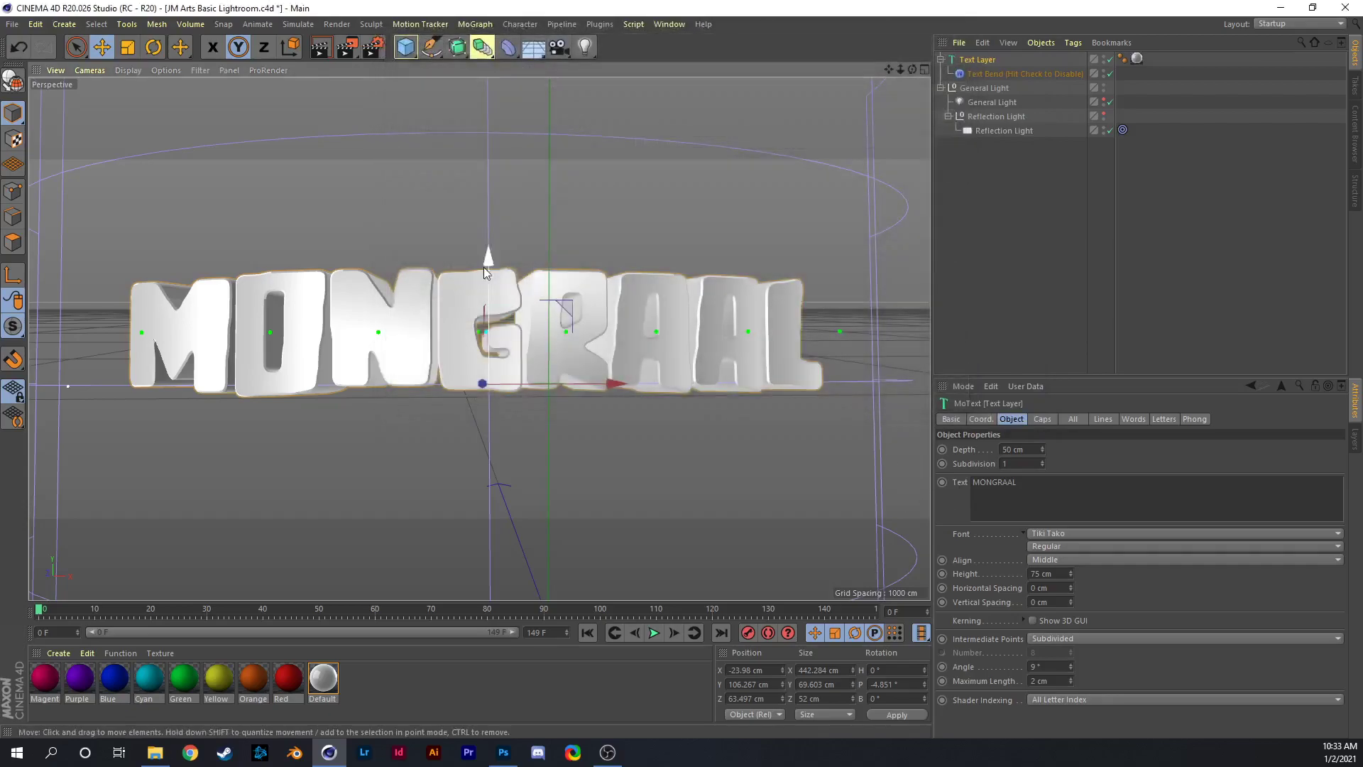
drag(1019, 482, 958, 481)
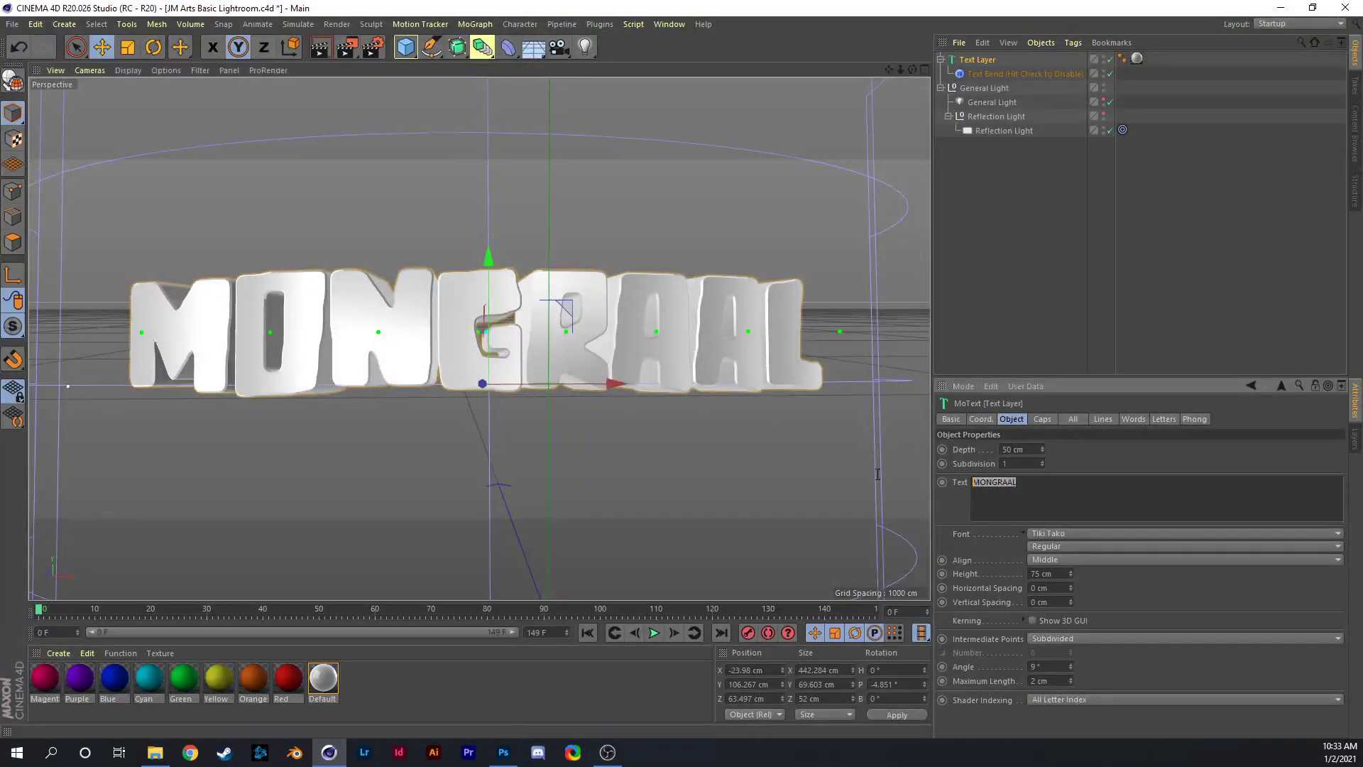
text(SPLASH)
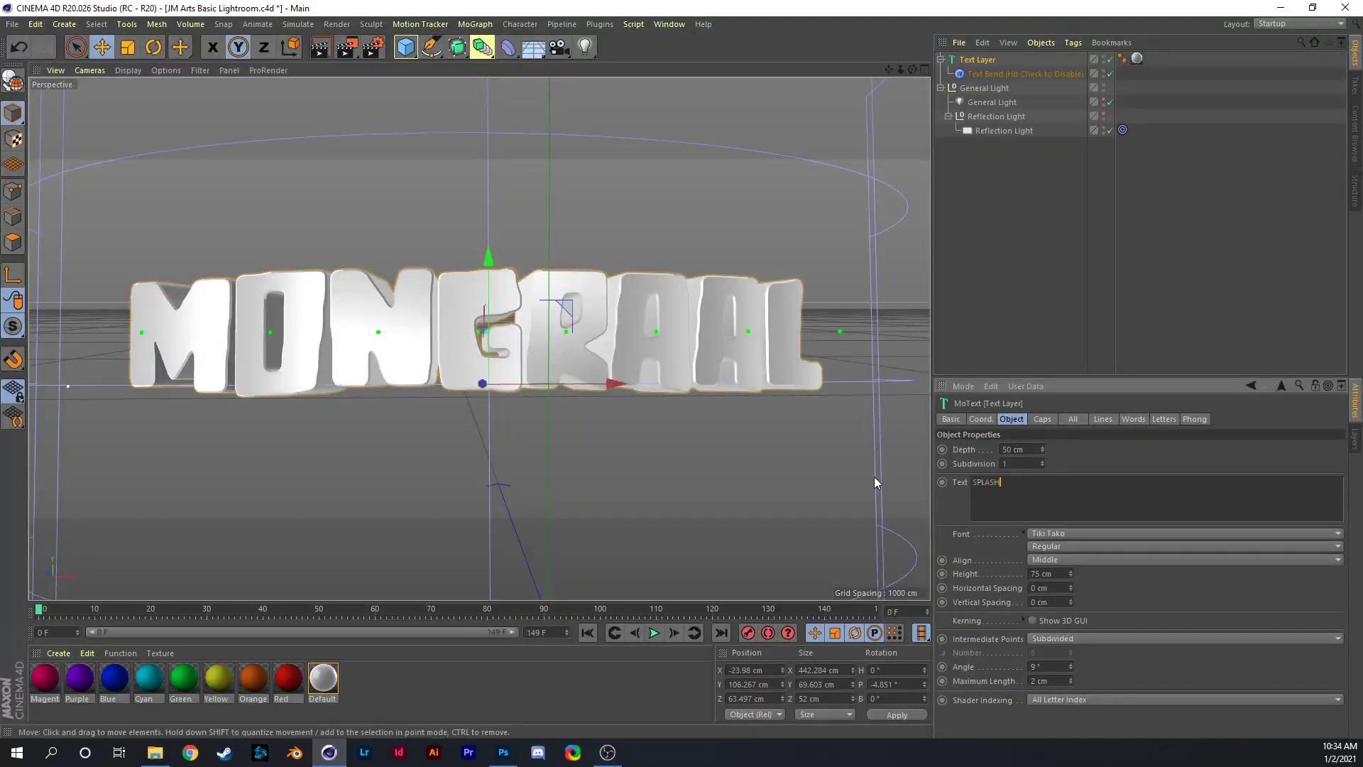
text(Y)
click(685, 336)
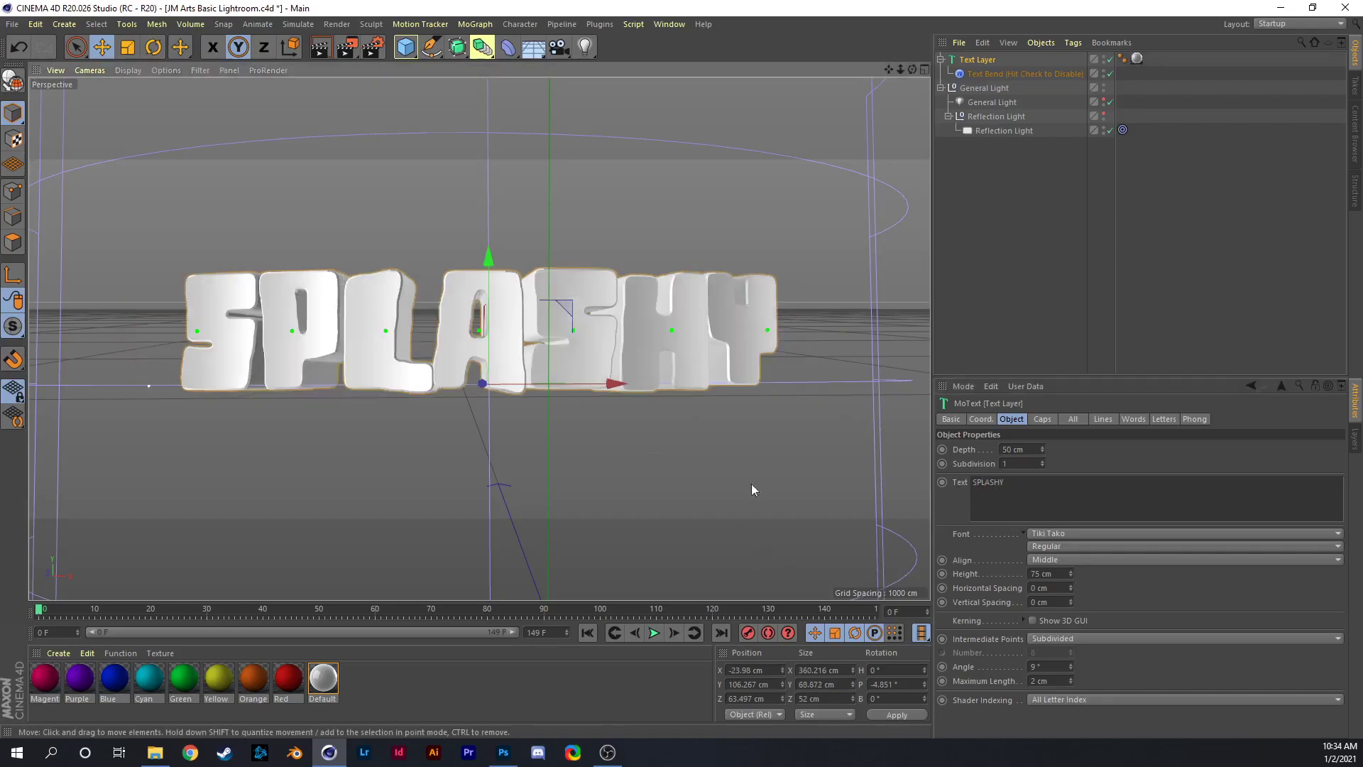
Run quick test renders of the SPLASHY title, then return to its text settings.
click(311, 51)
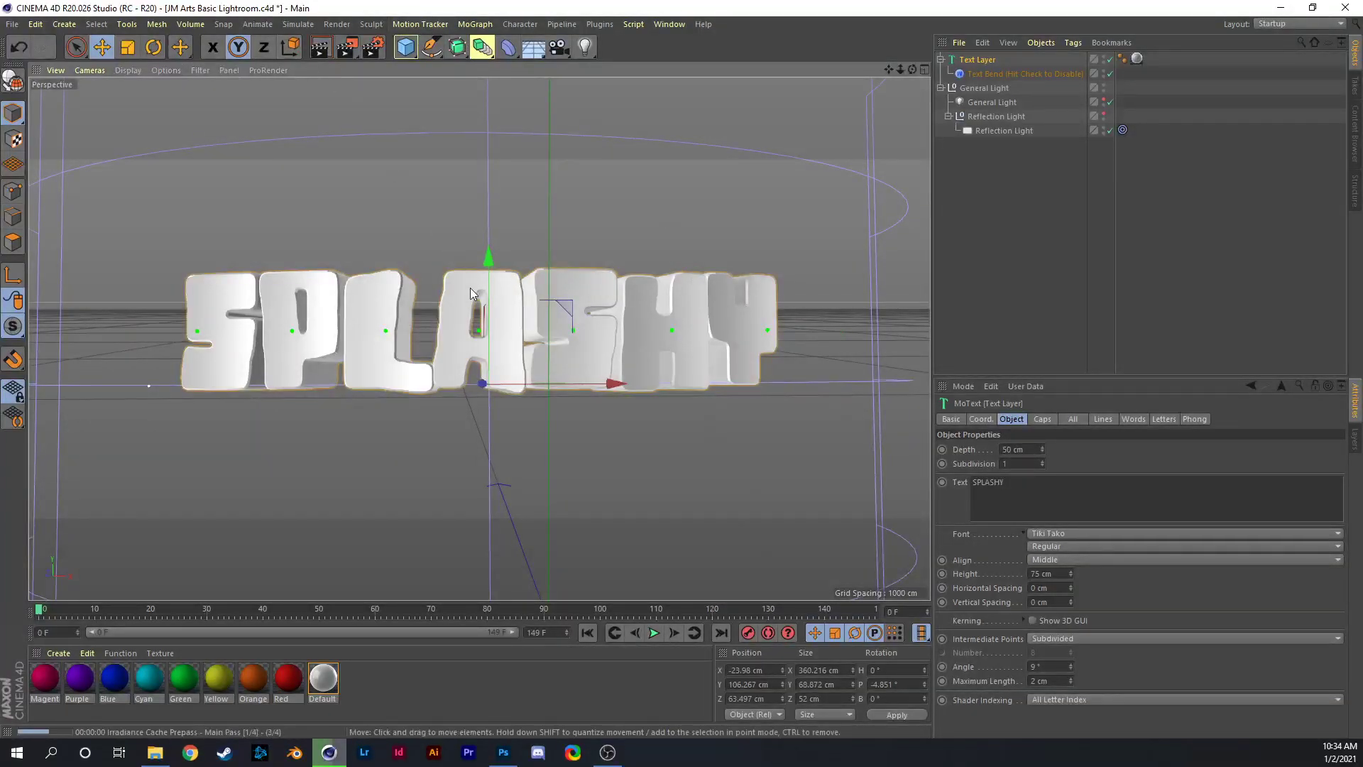
click(470, 288)
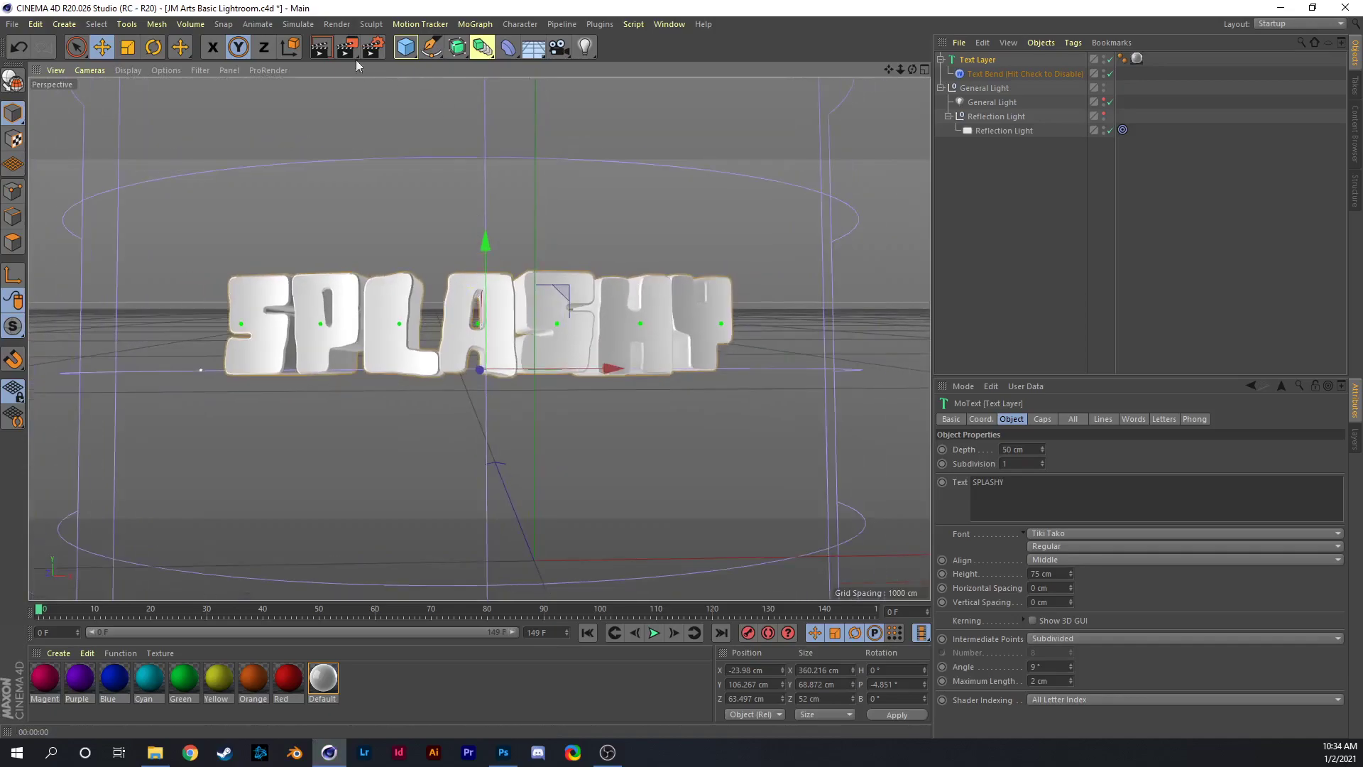
click(321, 47)
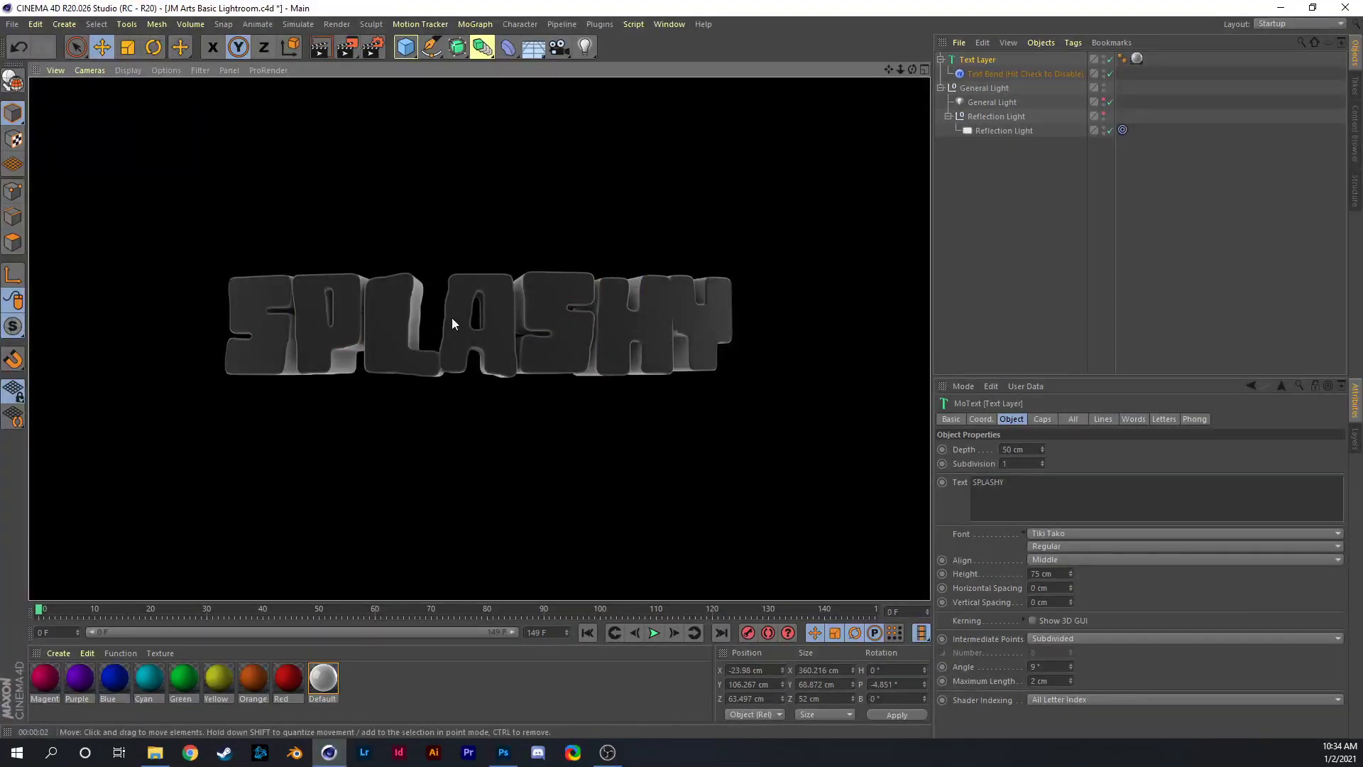
click(606, 188)
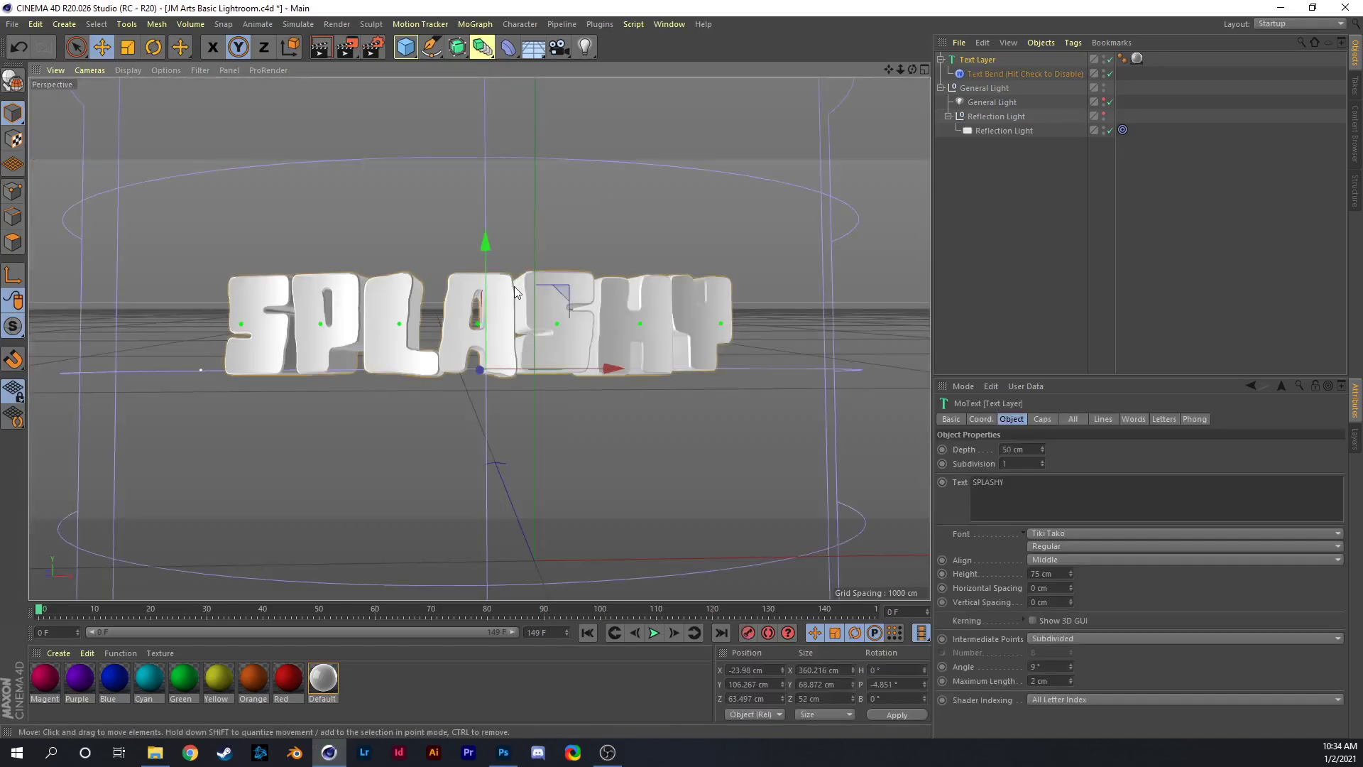
click(1036, 491)
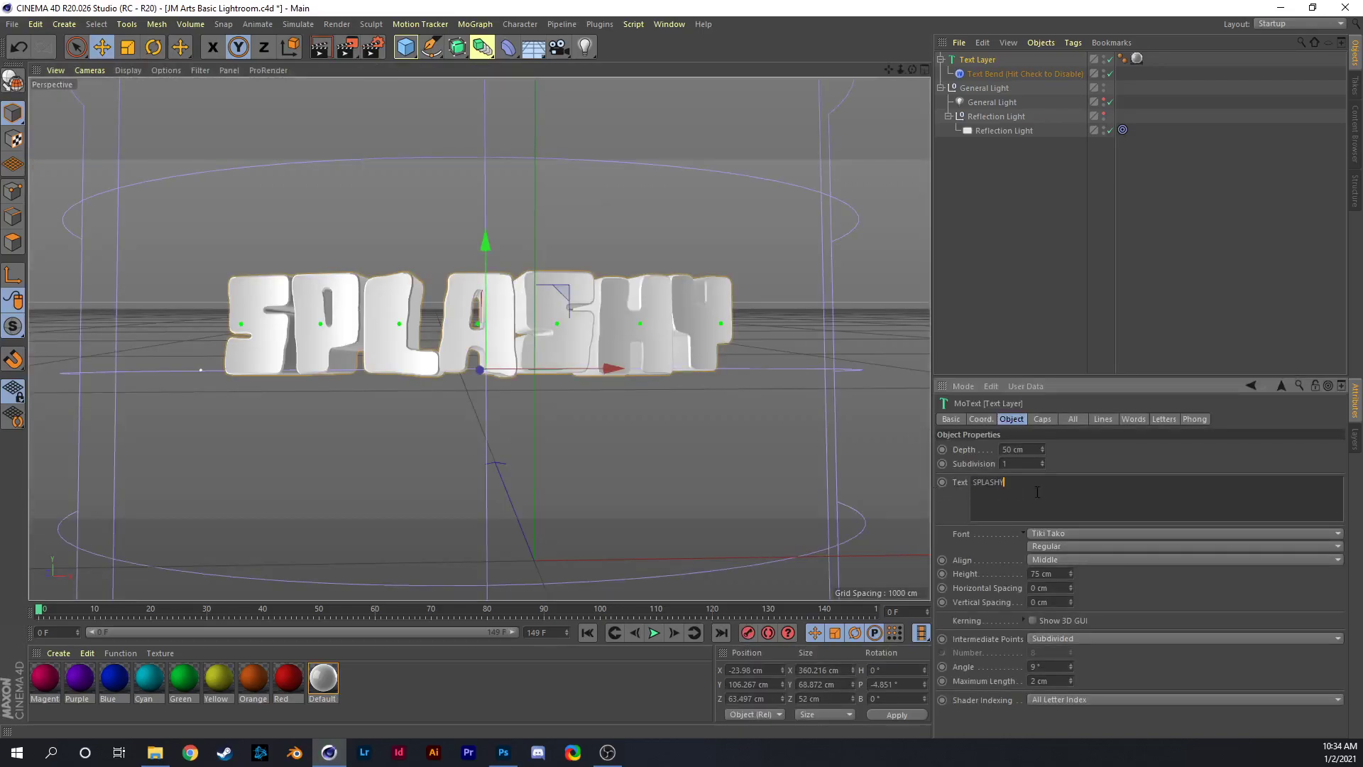
Set the MoText font to Yikes!
click(1050, 534)
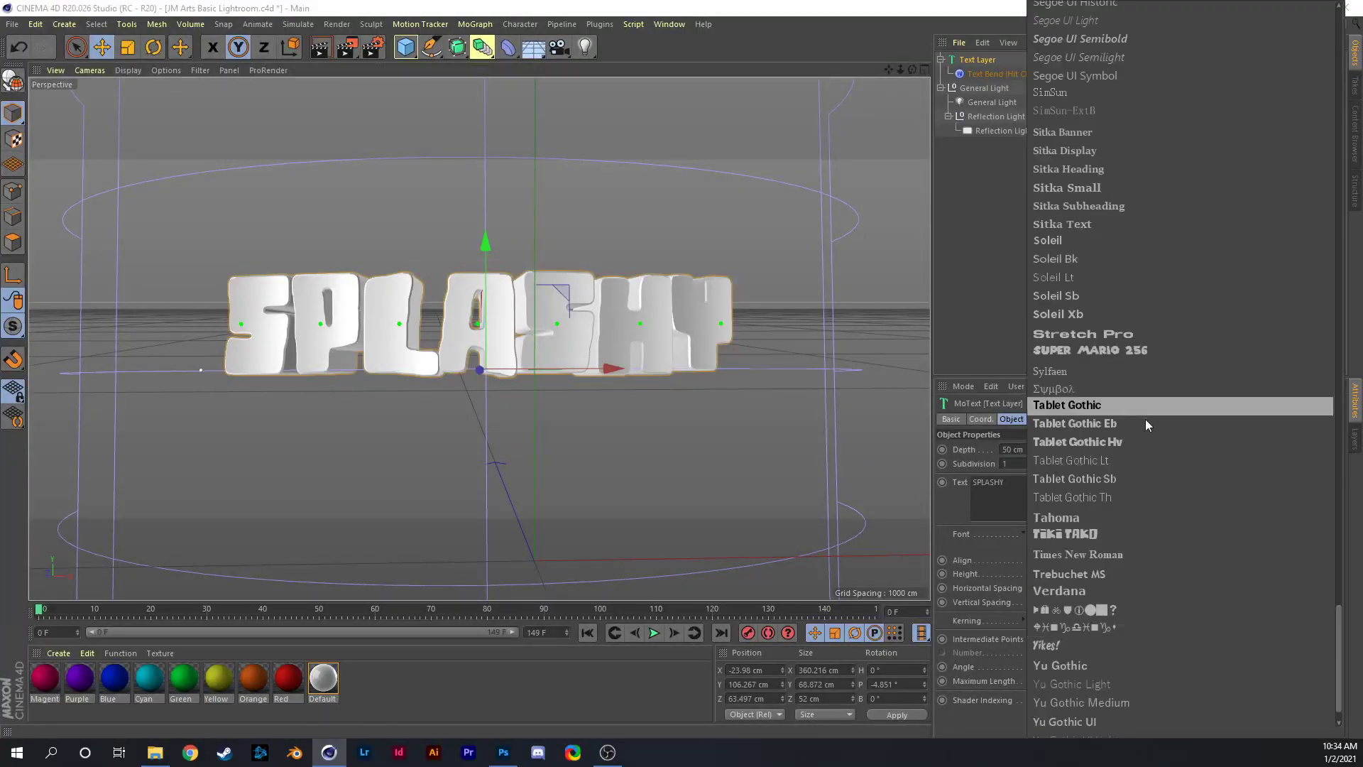
scroll(1146, 497, down, 1)
click(1088, 605)
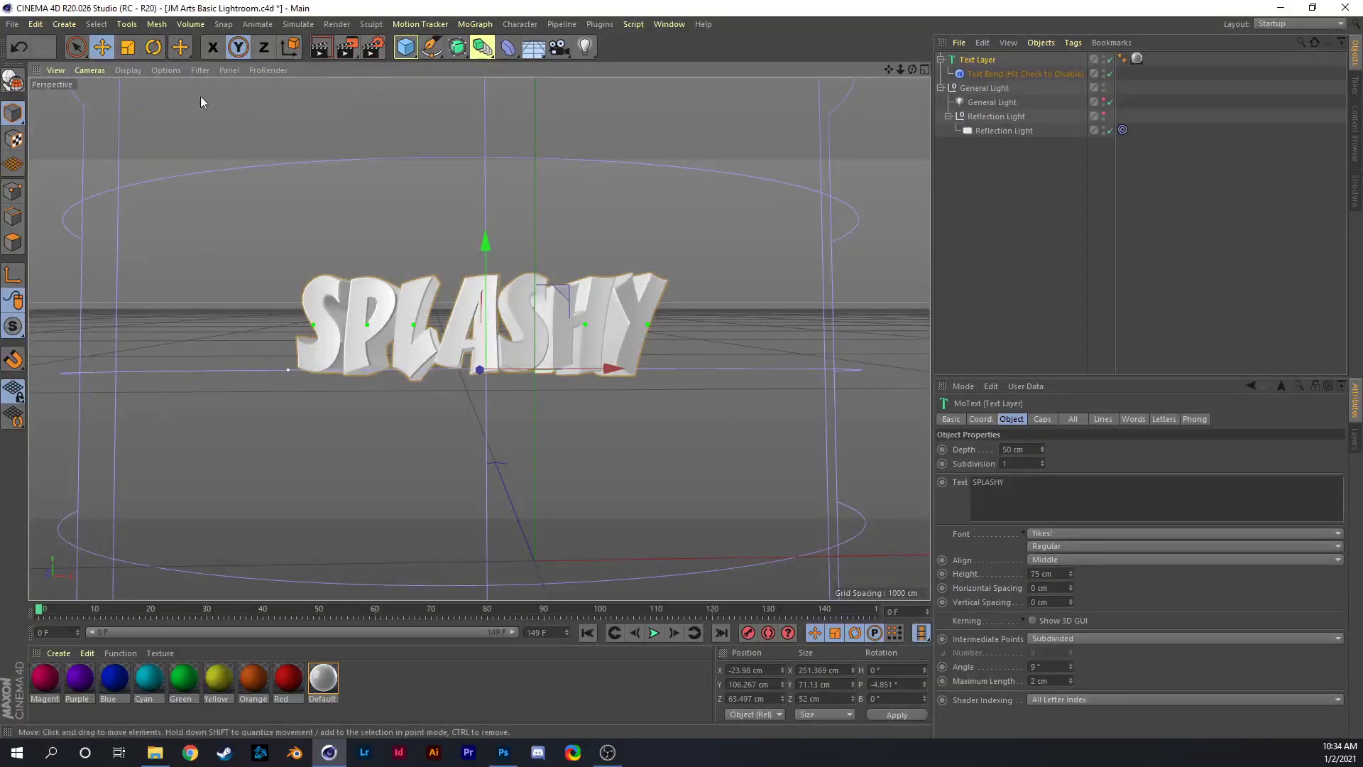
Rotate the SPLASHY title to about 14° heading so it angles toward the viewer.
click(153, 47)
drag(494, 369, 519, 355)
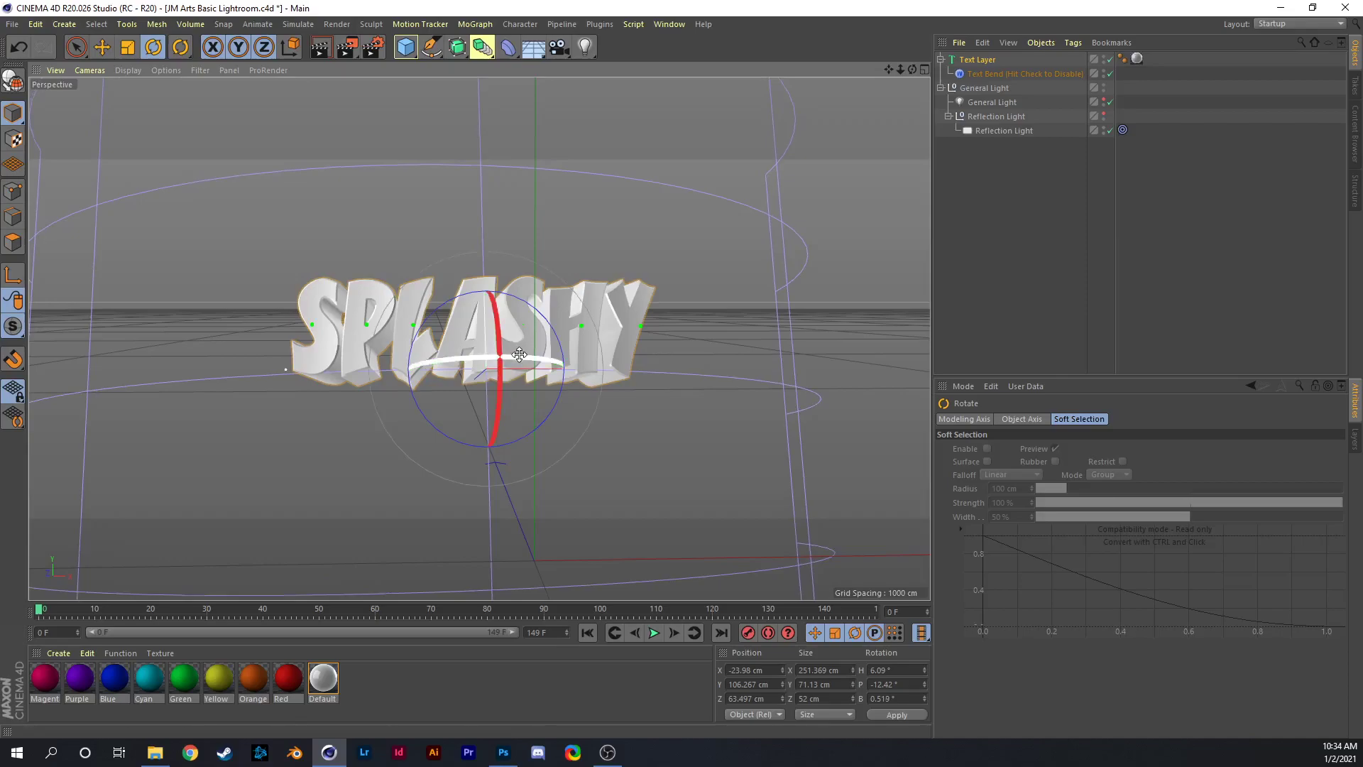
click(671, 419)
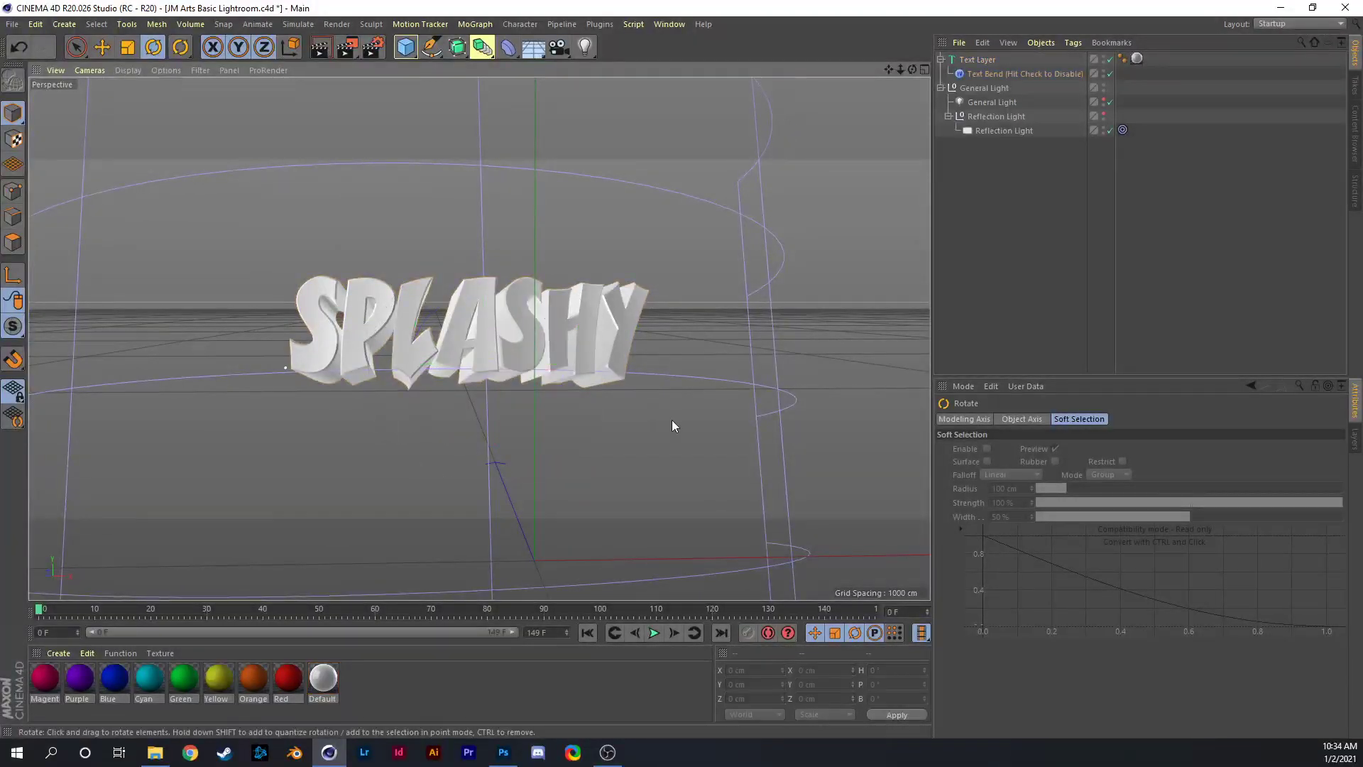
click(595, 334)
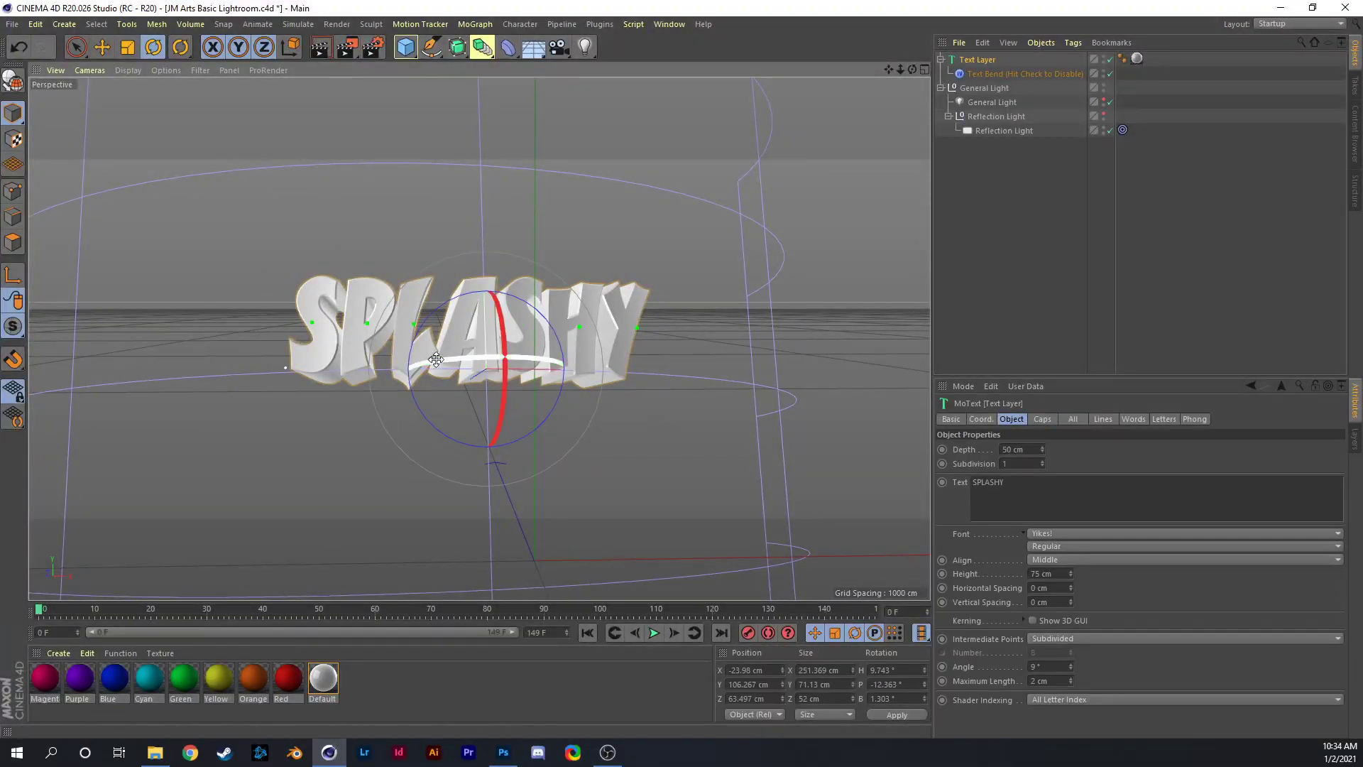
drag(436, 359, 651, 426)
click(651, 426)
click(517, 346)
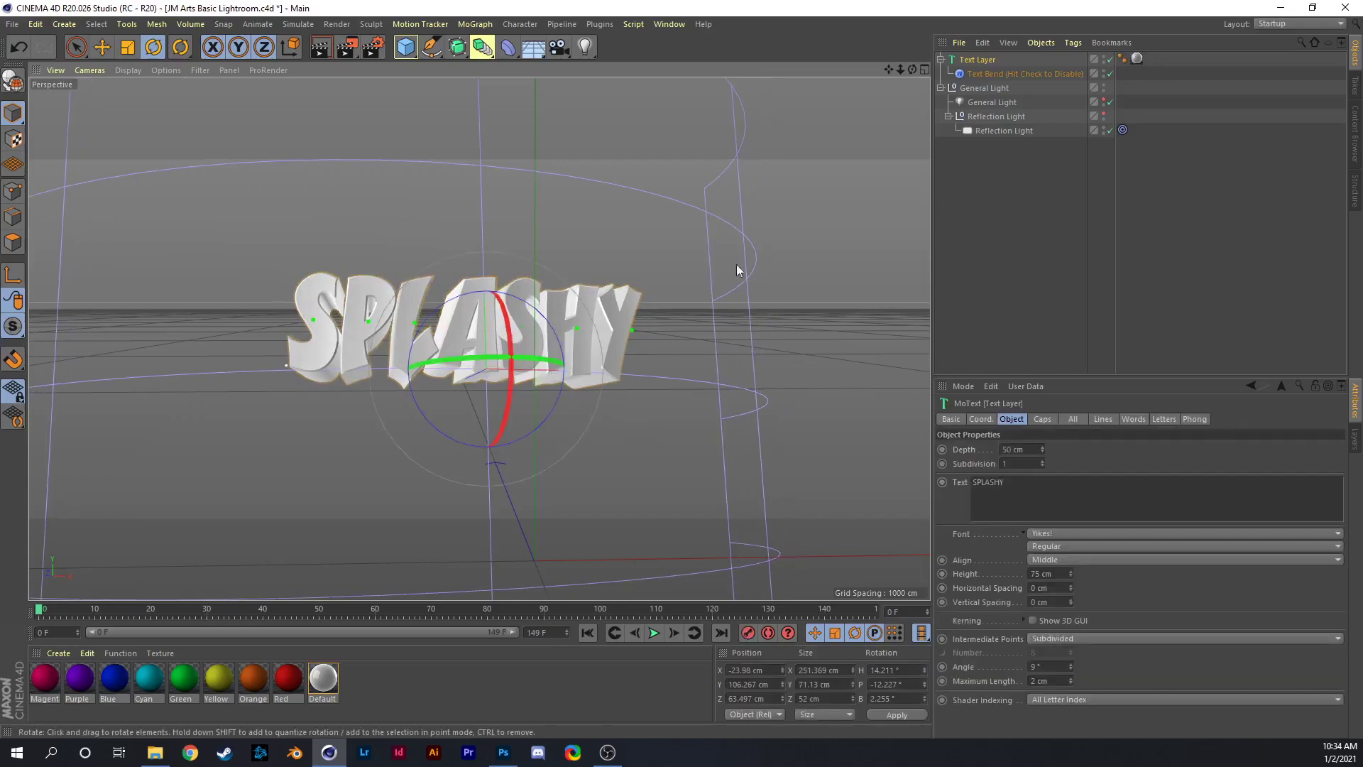
click(1025, 72)
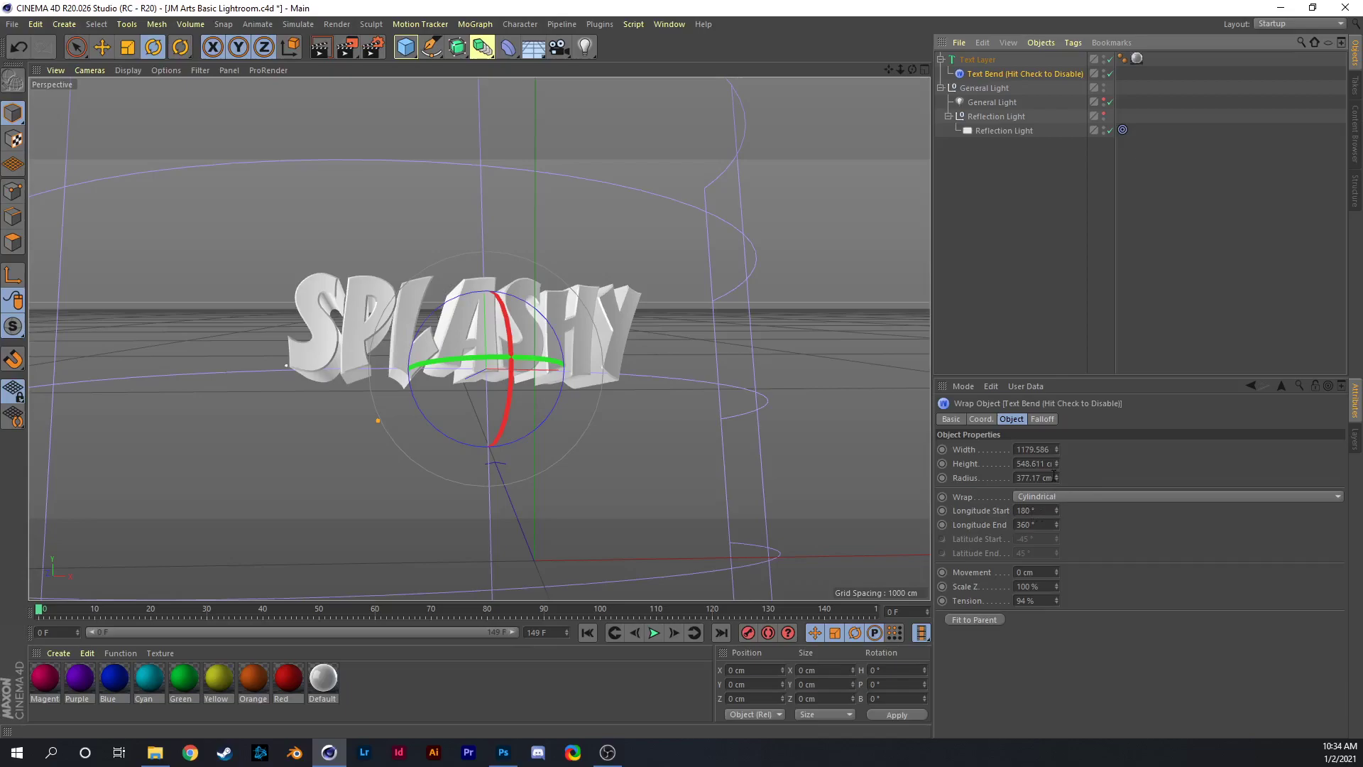
Try a 450 cm wrap radius, 40° Longitude End and 250° Longitude Start, undoing each change.
click(1051, 478)
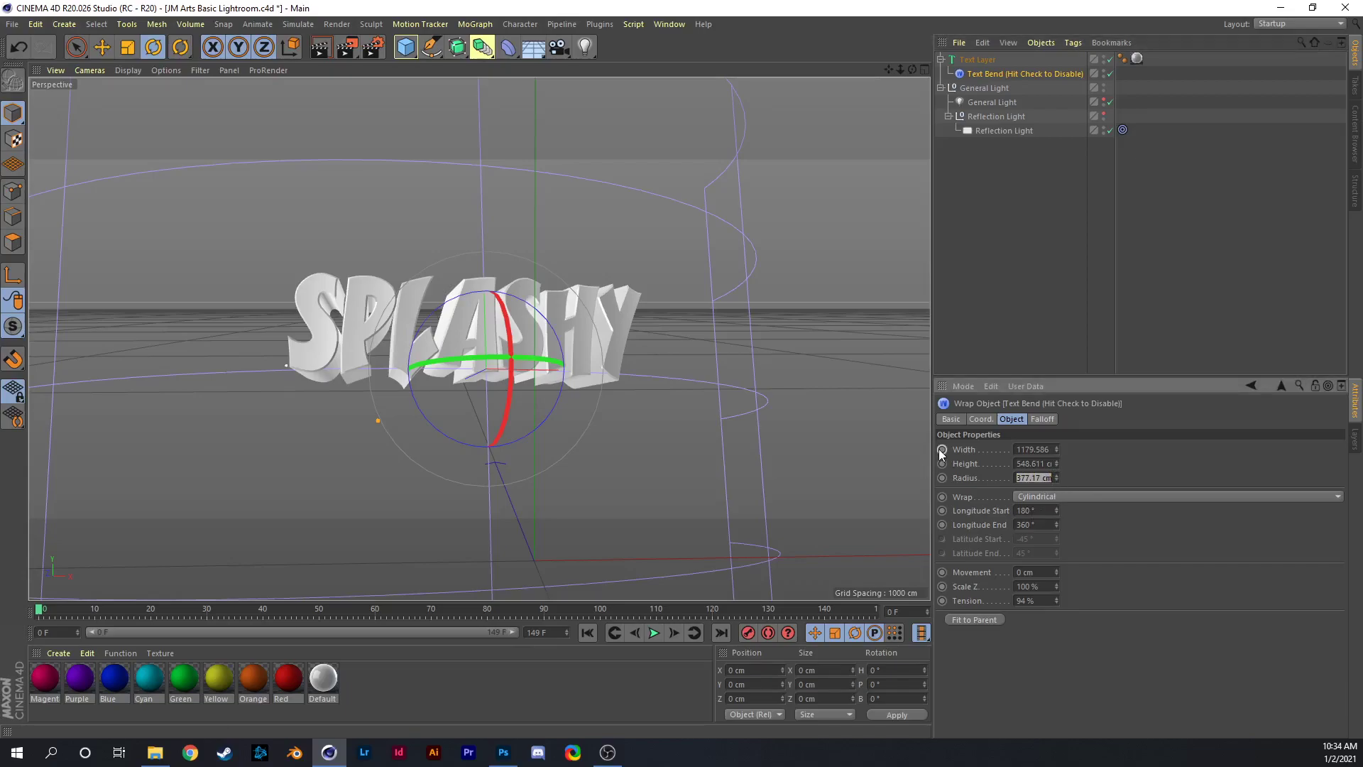
text(450)
key(Return)
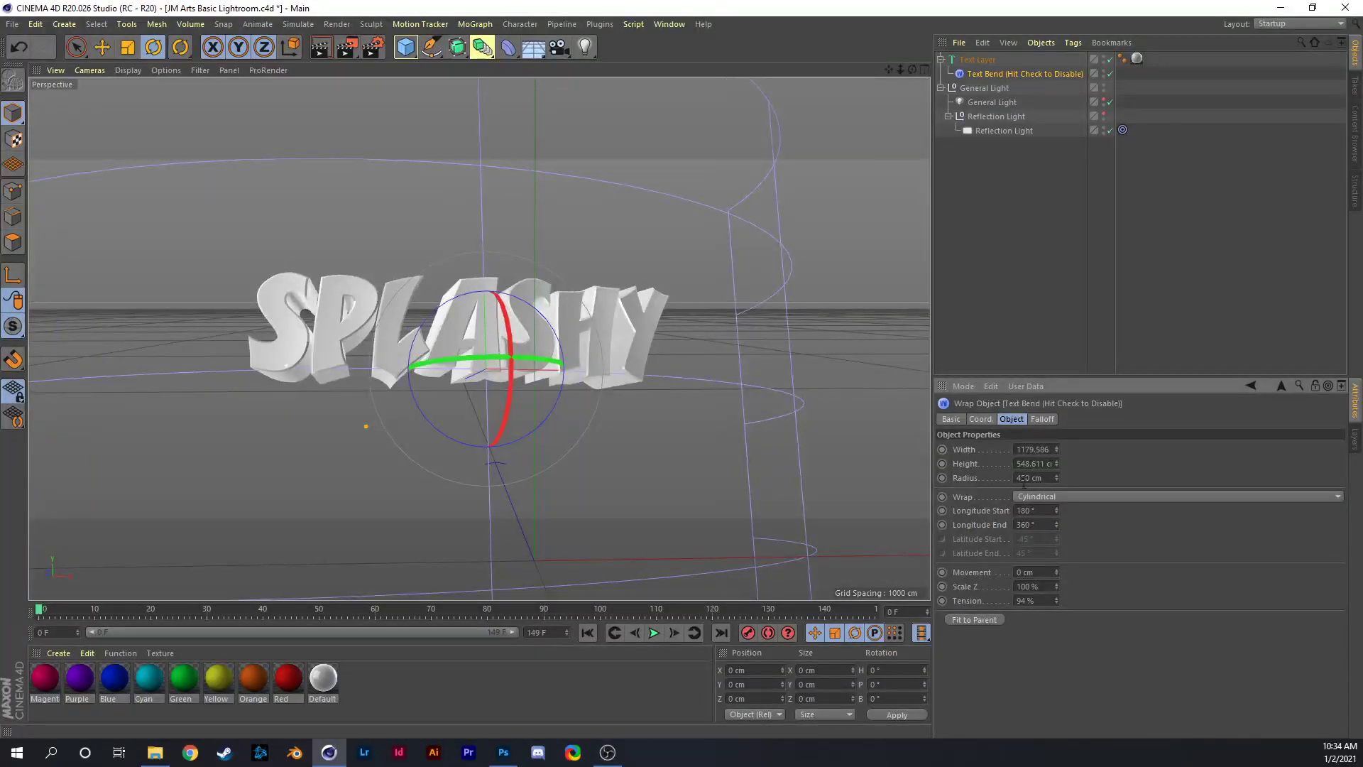
key(ctrl+z)
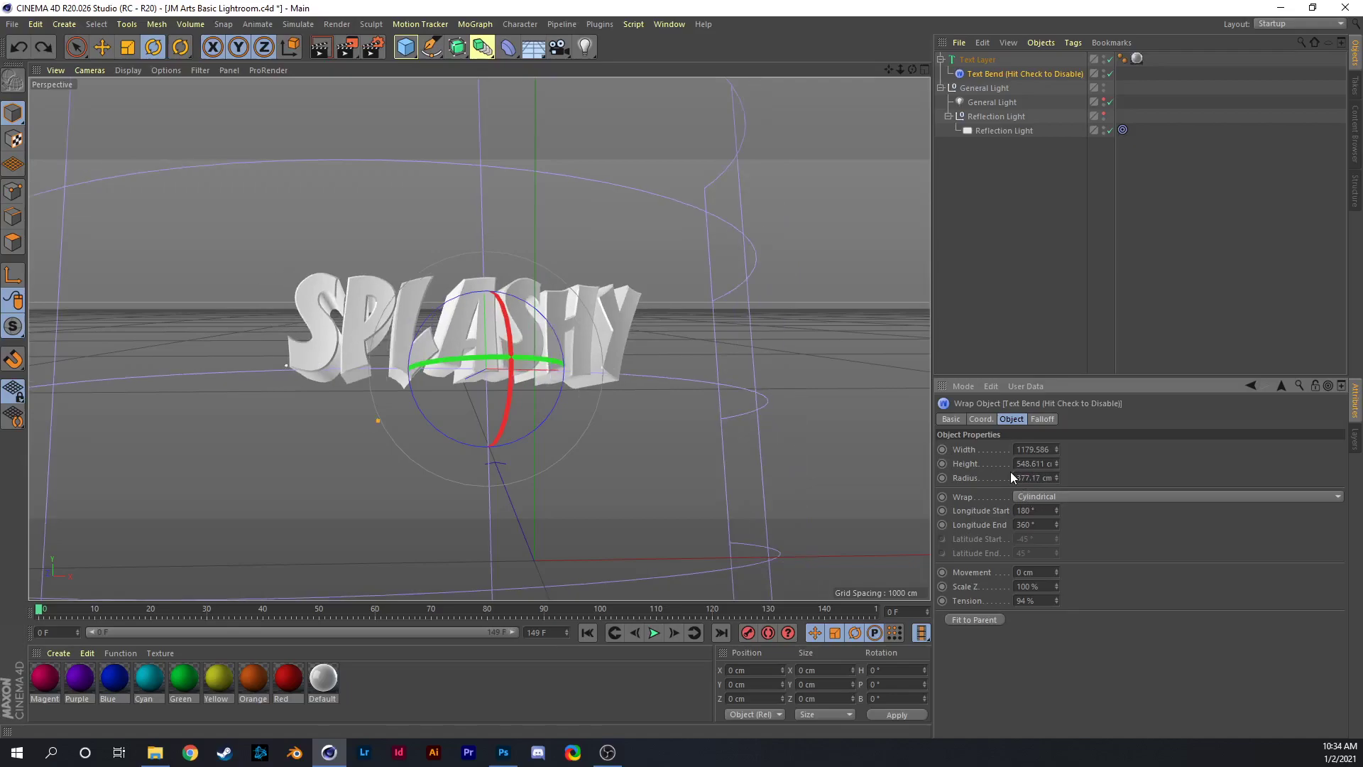
click(1033, 525)
text(40)
key(Return)
key(ctrl+z)
text(250)
key(Return)
key(ctrl+z)
Adjust the wrap Tension, set Movement to 3 cm and Scale Z to 103 %, and undo a trial rotation.
text(100)
key(Return)
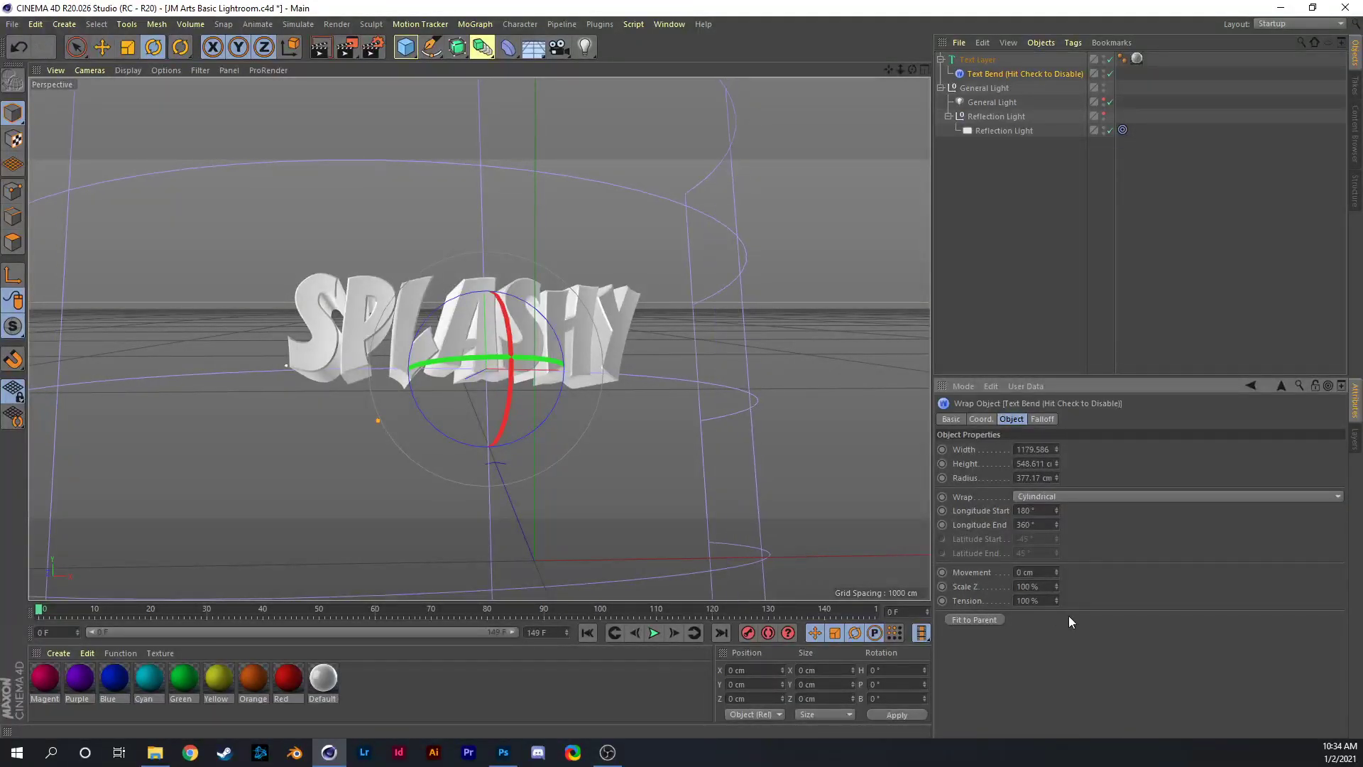
double_click(1046, 600)
text(150)
click(1058, 569)
click(1058, 584)
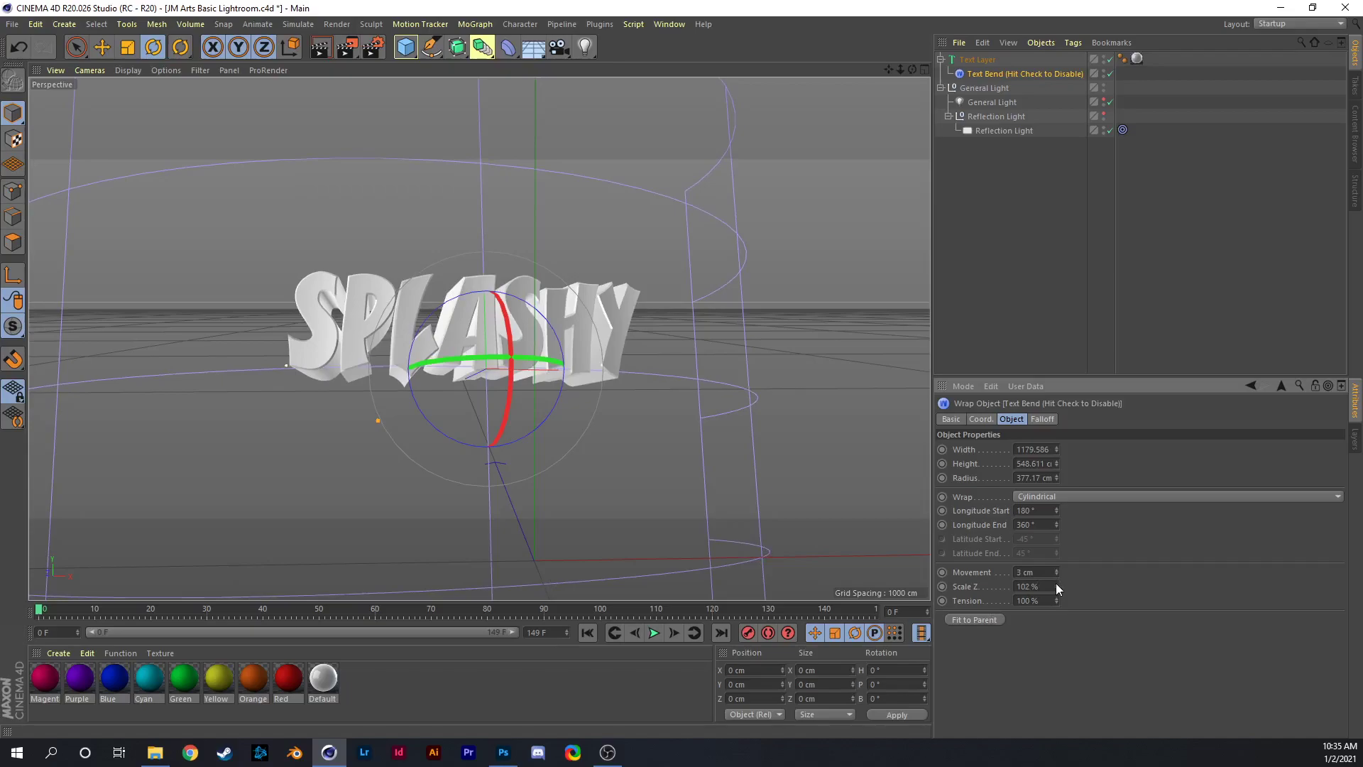
click(1058, 584)
drag(521, 362, 394, 374)
key(ctrl+z)
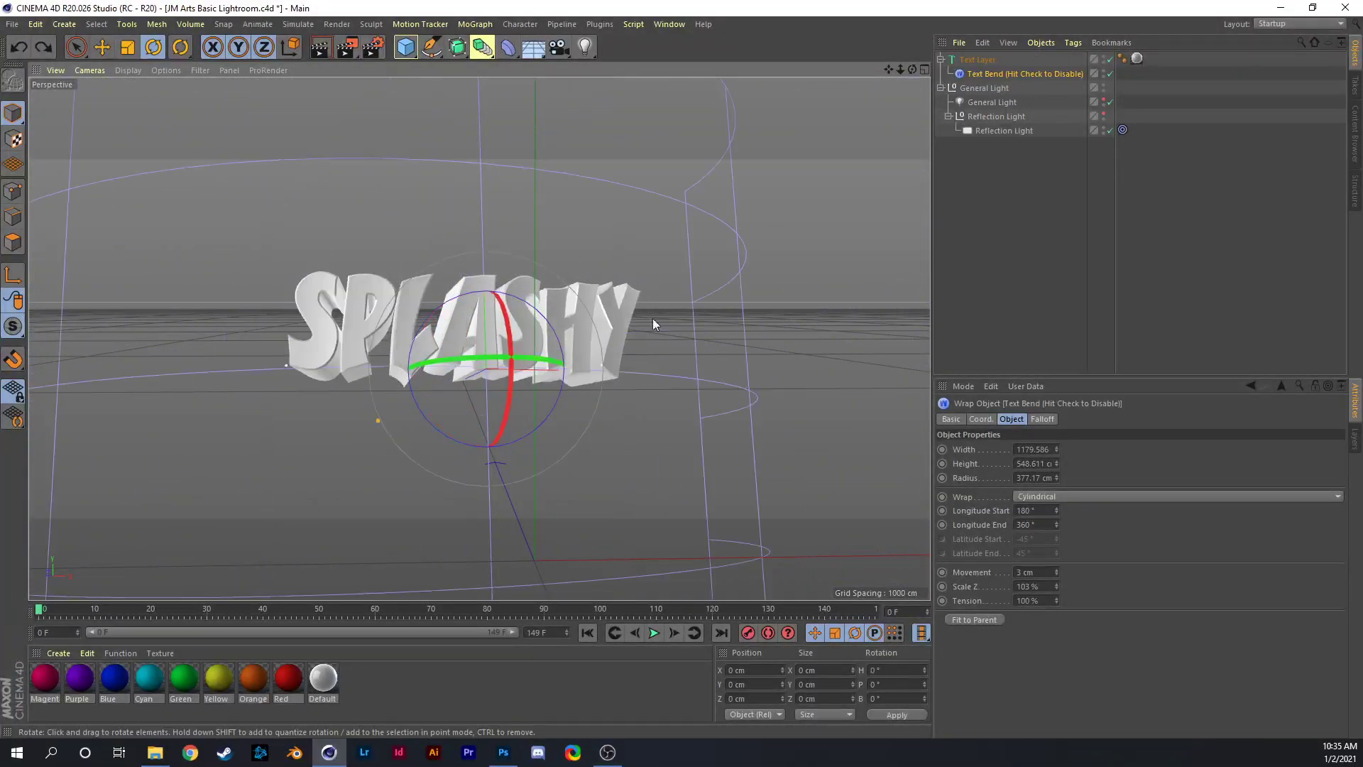
Tilt the SPLASHY text object to a new angle.
click(861, 220)
click(540, 352)
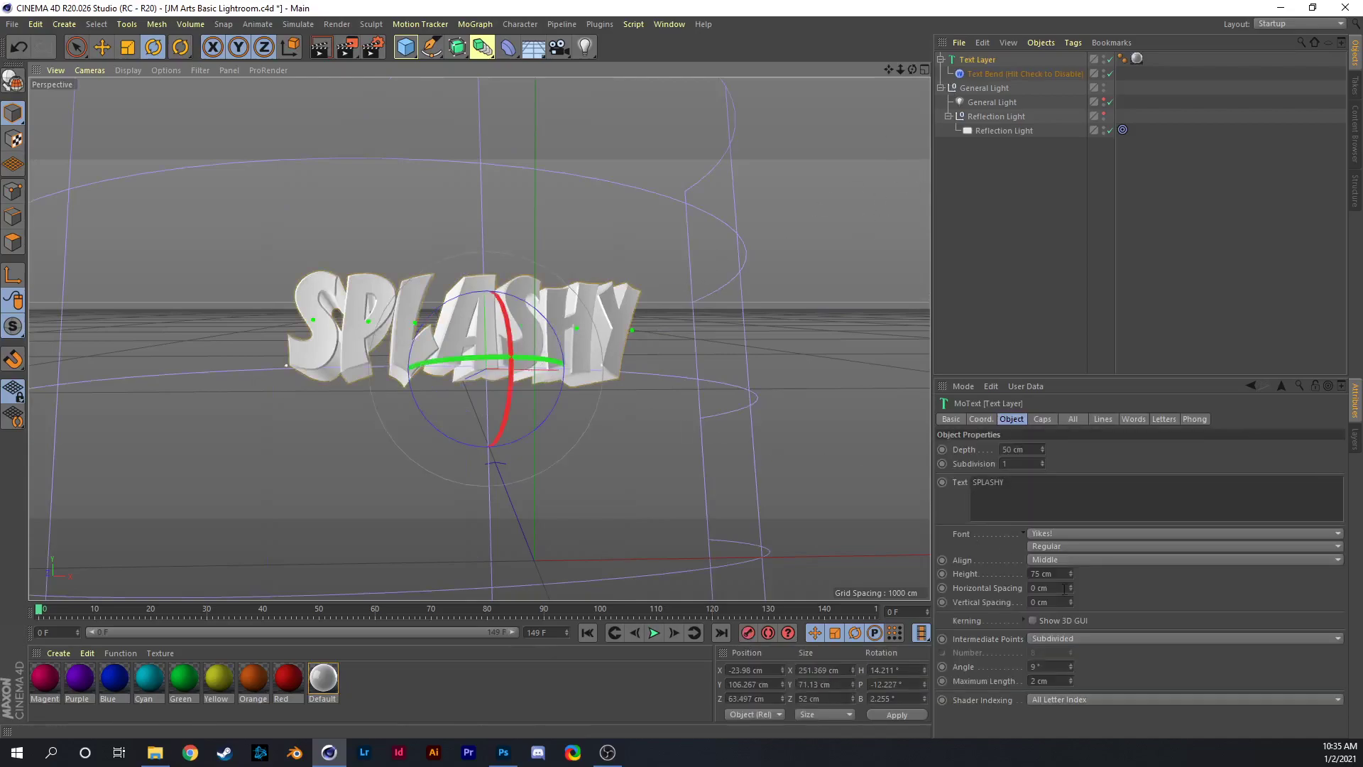
drag(469, 380, 656, 399)
click(660, 400)
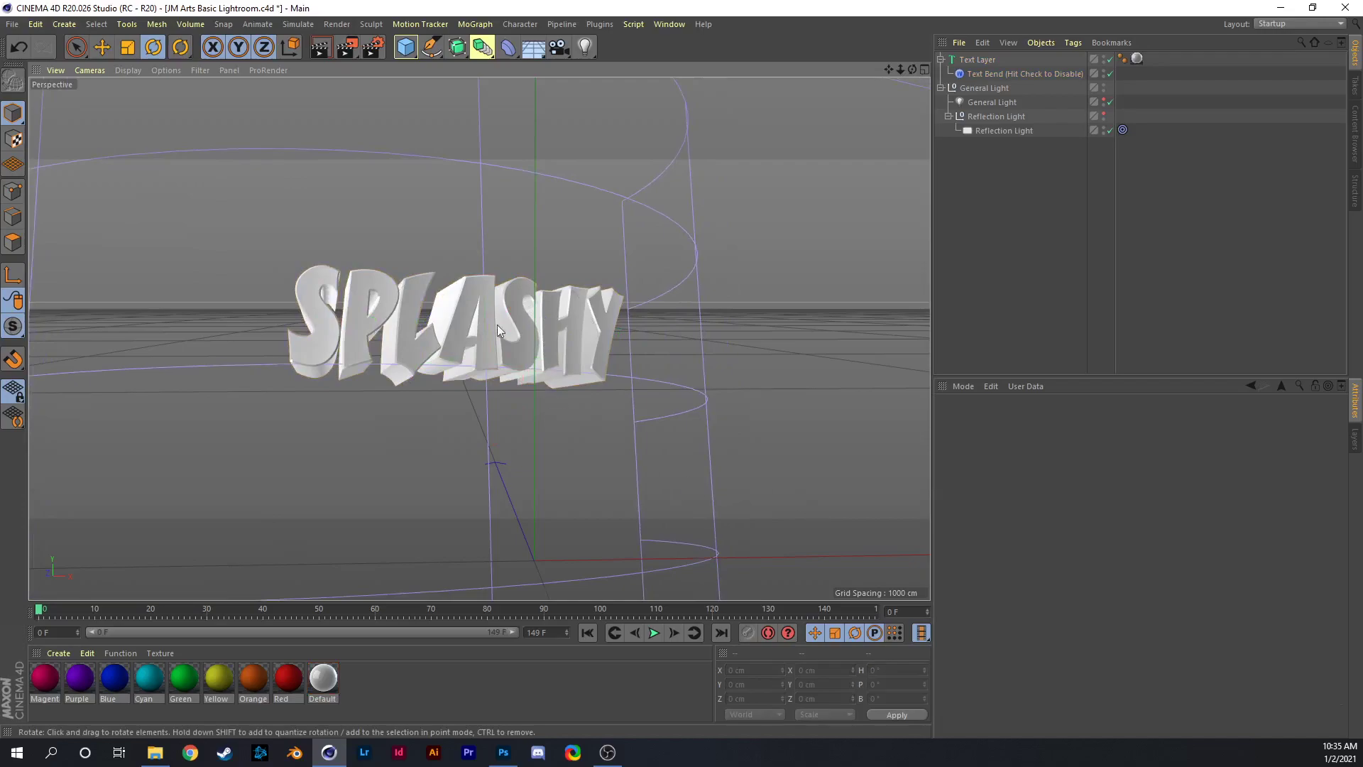
scroll(450, 359, up, 10)
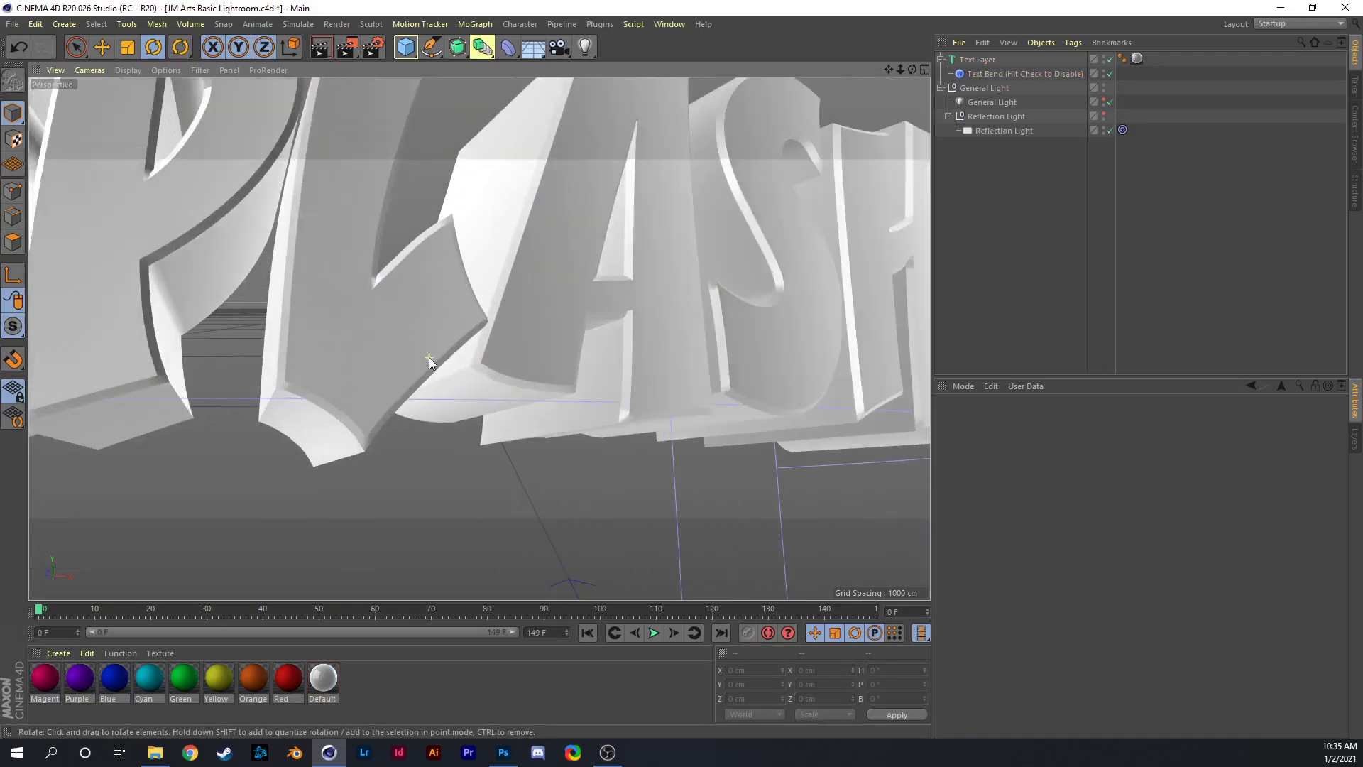
scroll(458, 355, down, 10)
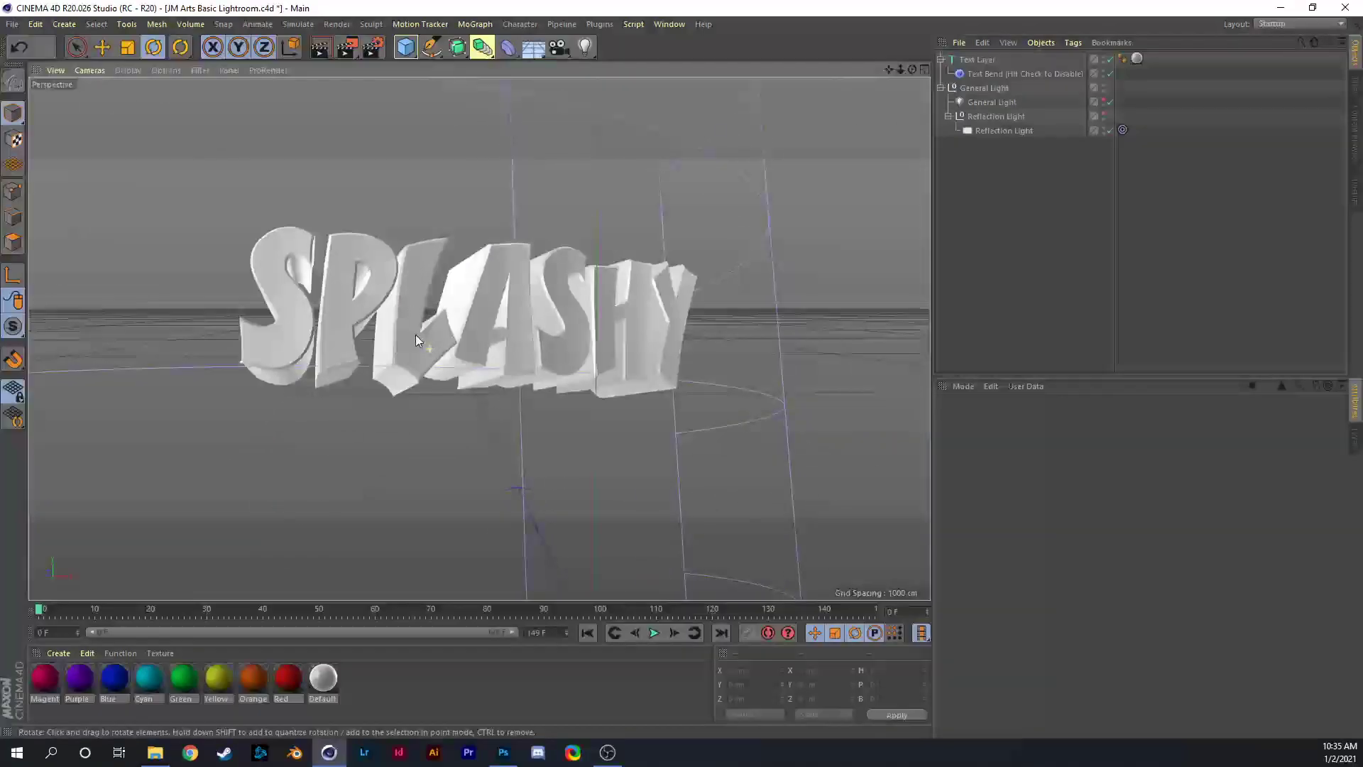
Keep the text height at 75 cm and the front cap radius at 1 cm.
click(420, 320)
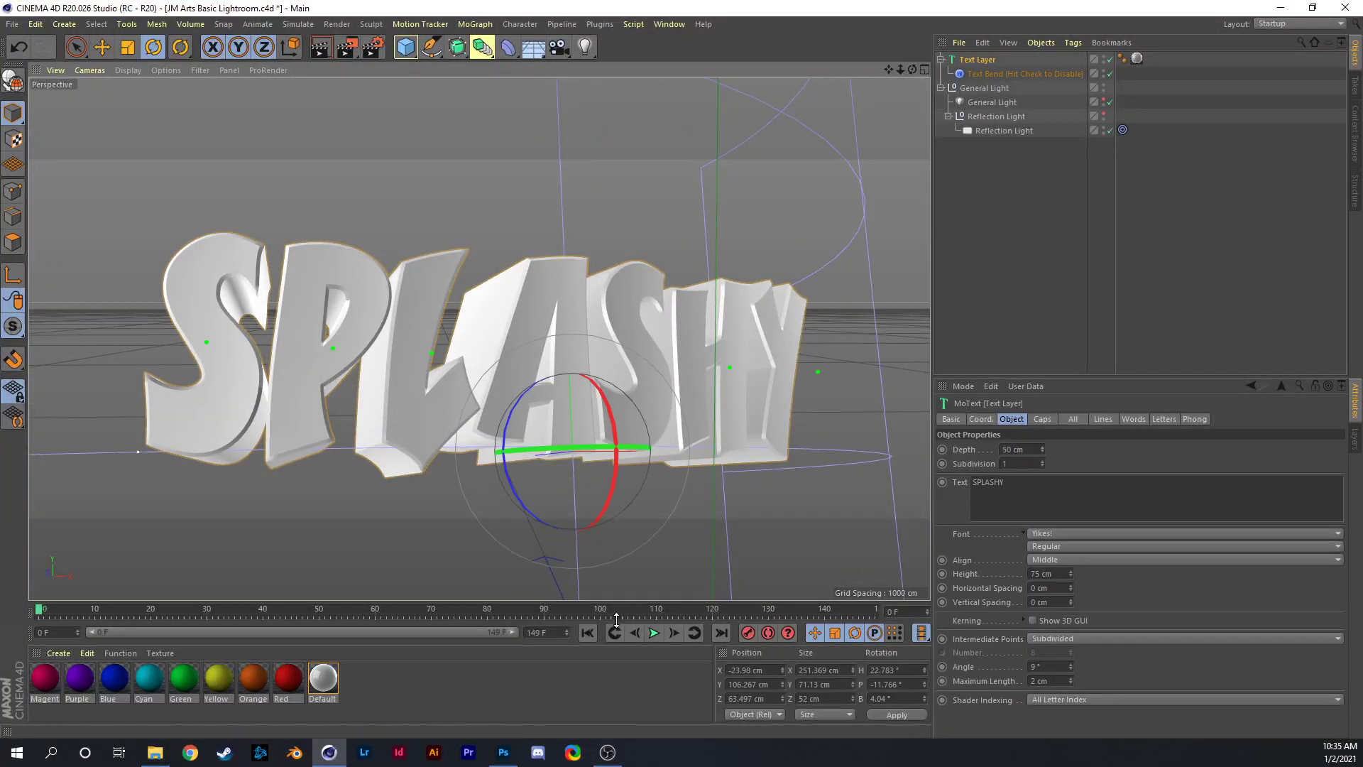
click(1069, 572)
click(1070, 577)
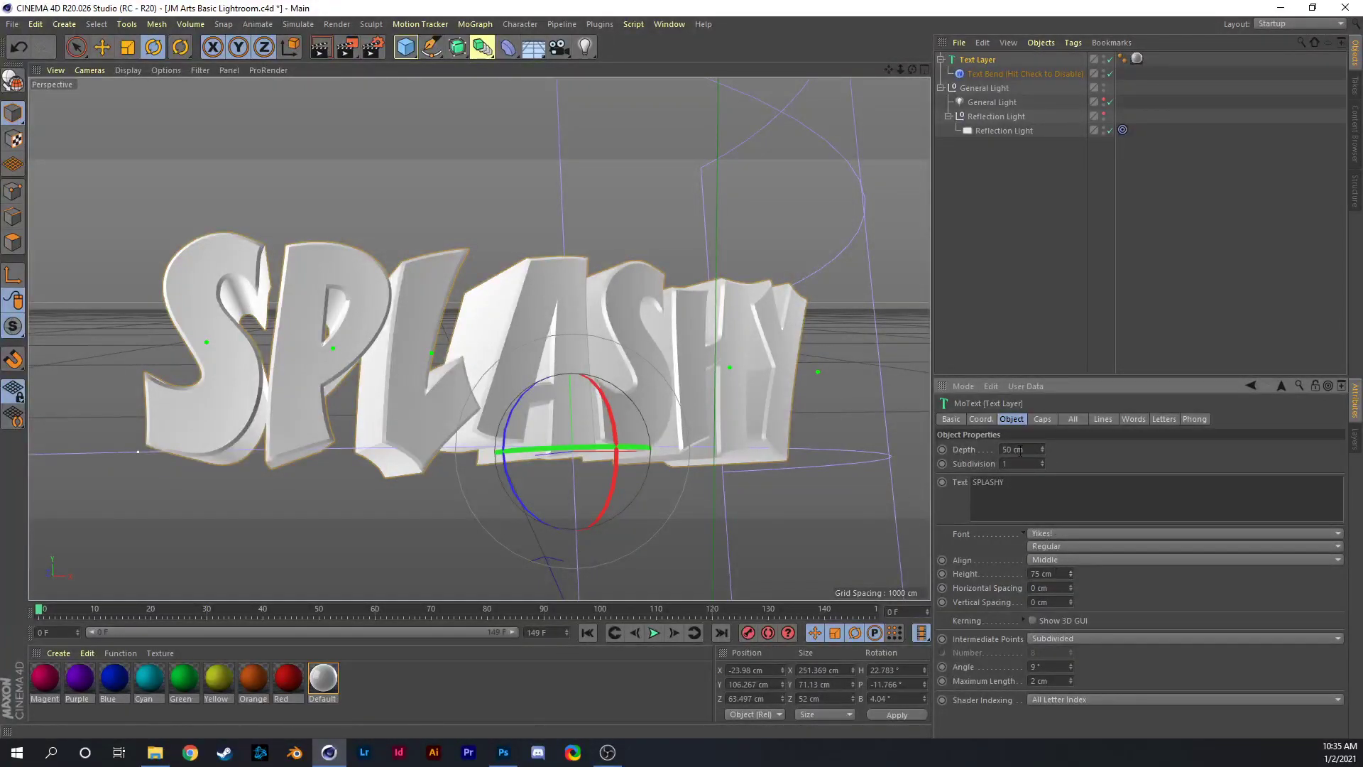
click(1041, 419)
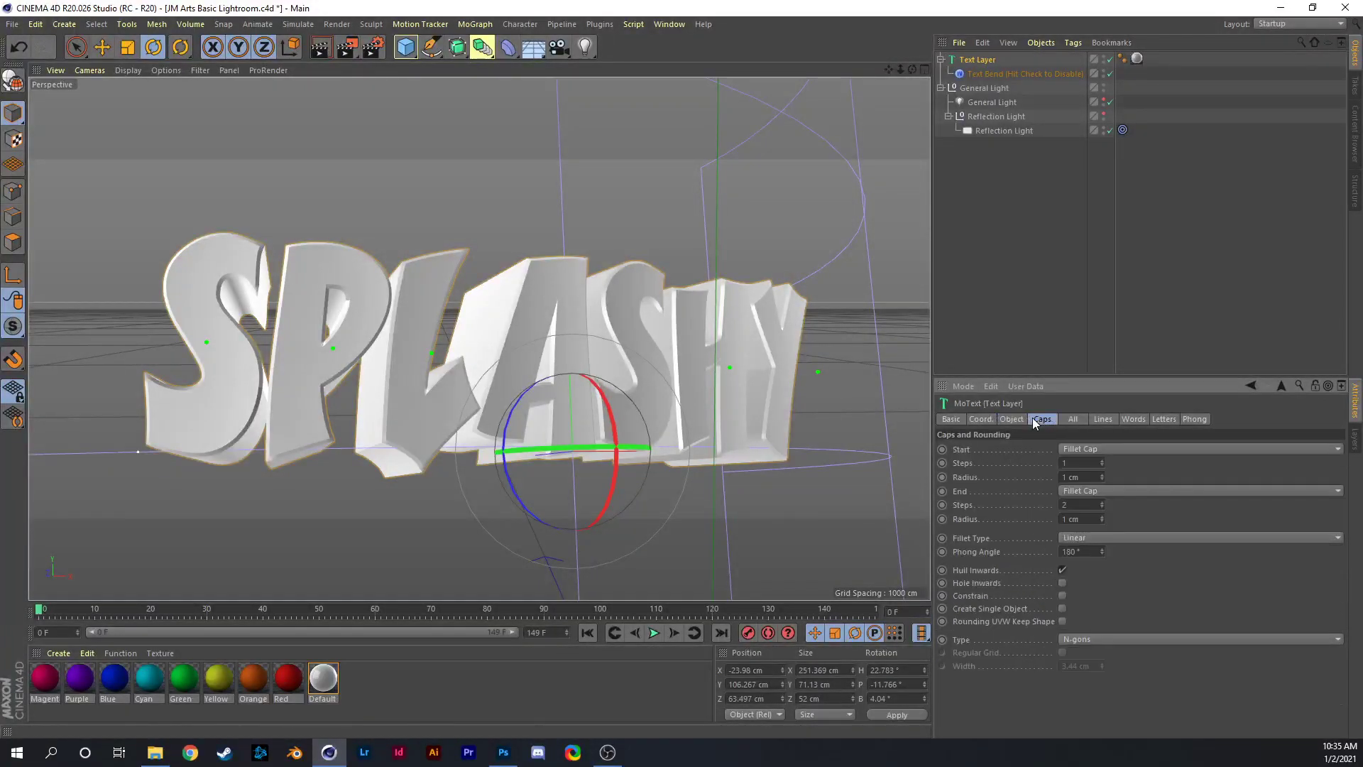
click(1102, 474)
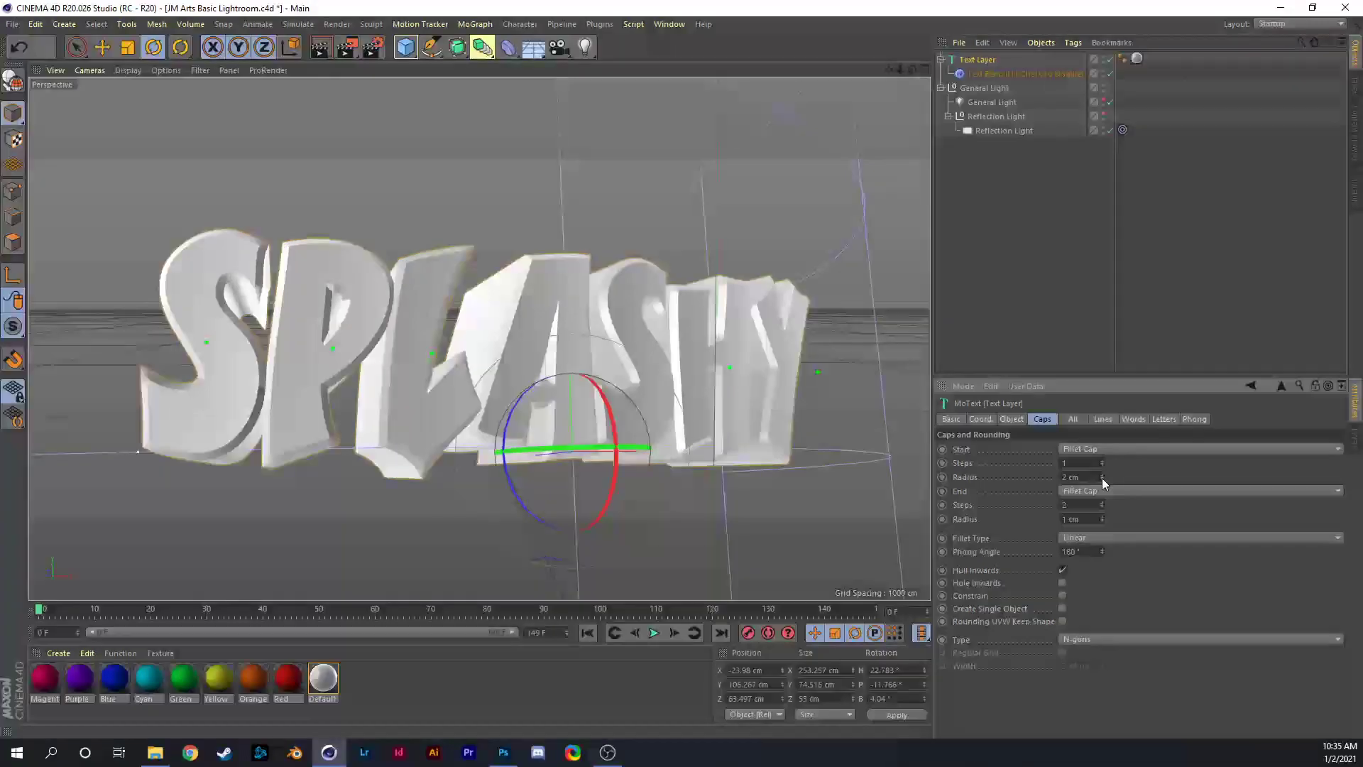
click(1102, 478)
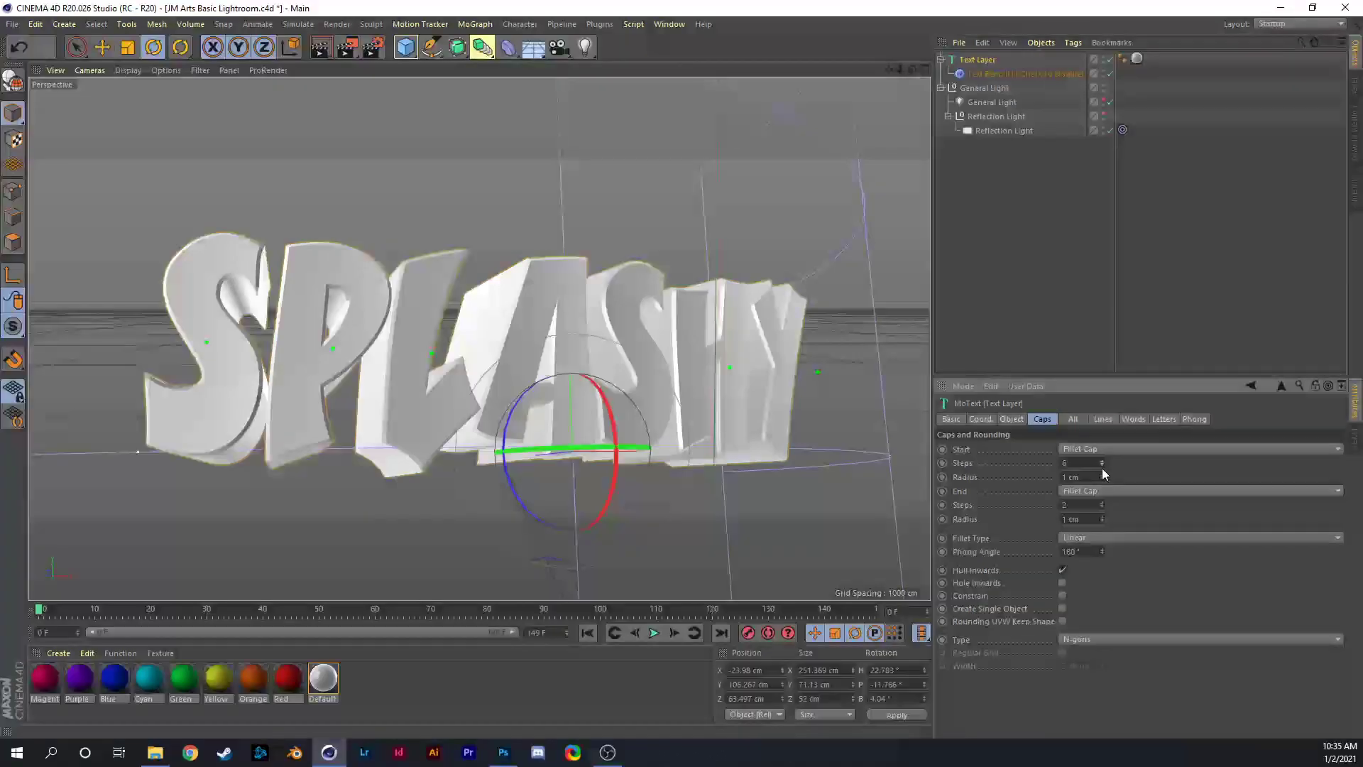
Set both fillet caps to 1 step and the back cap radius to 3 cm.
drag(1102, 465, 1096, 541)
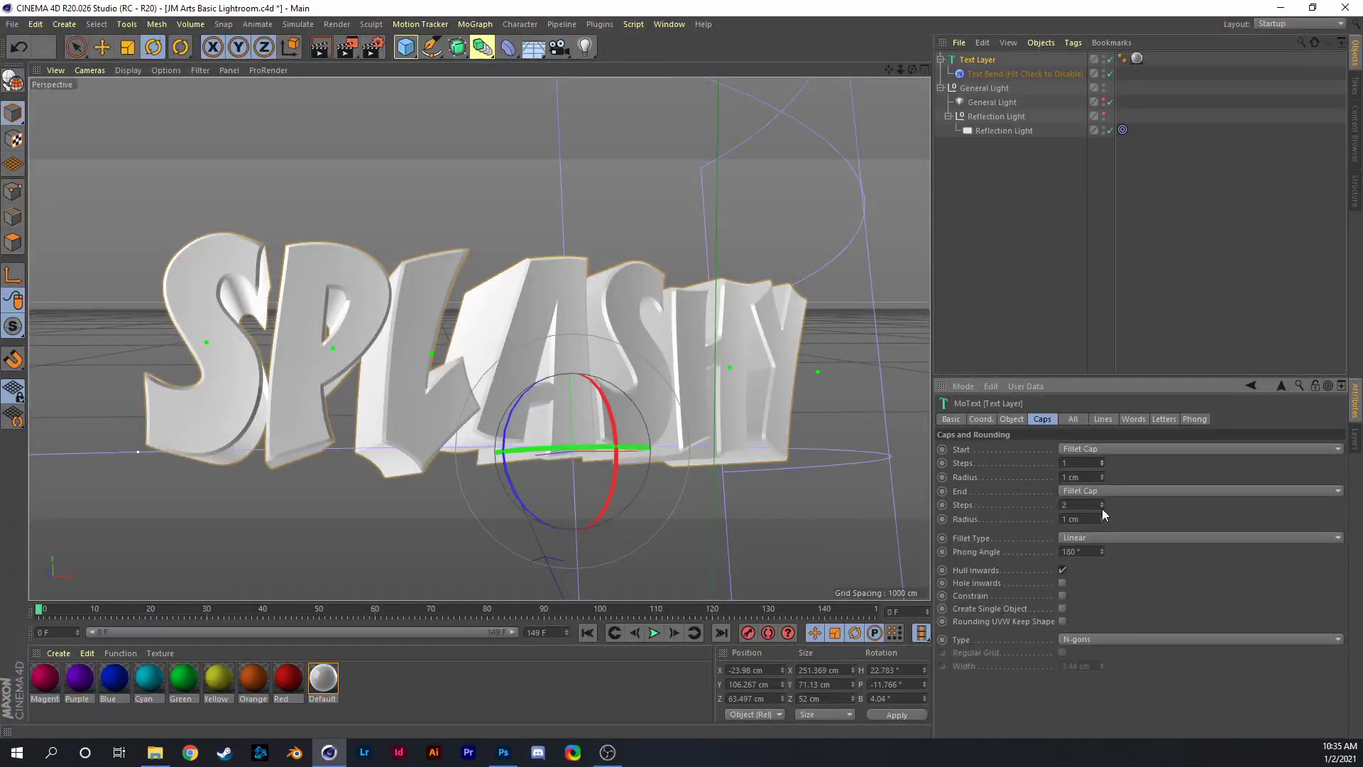
click(1101, 507)
click(1101, 517)
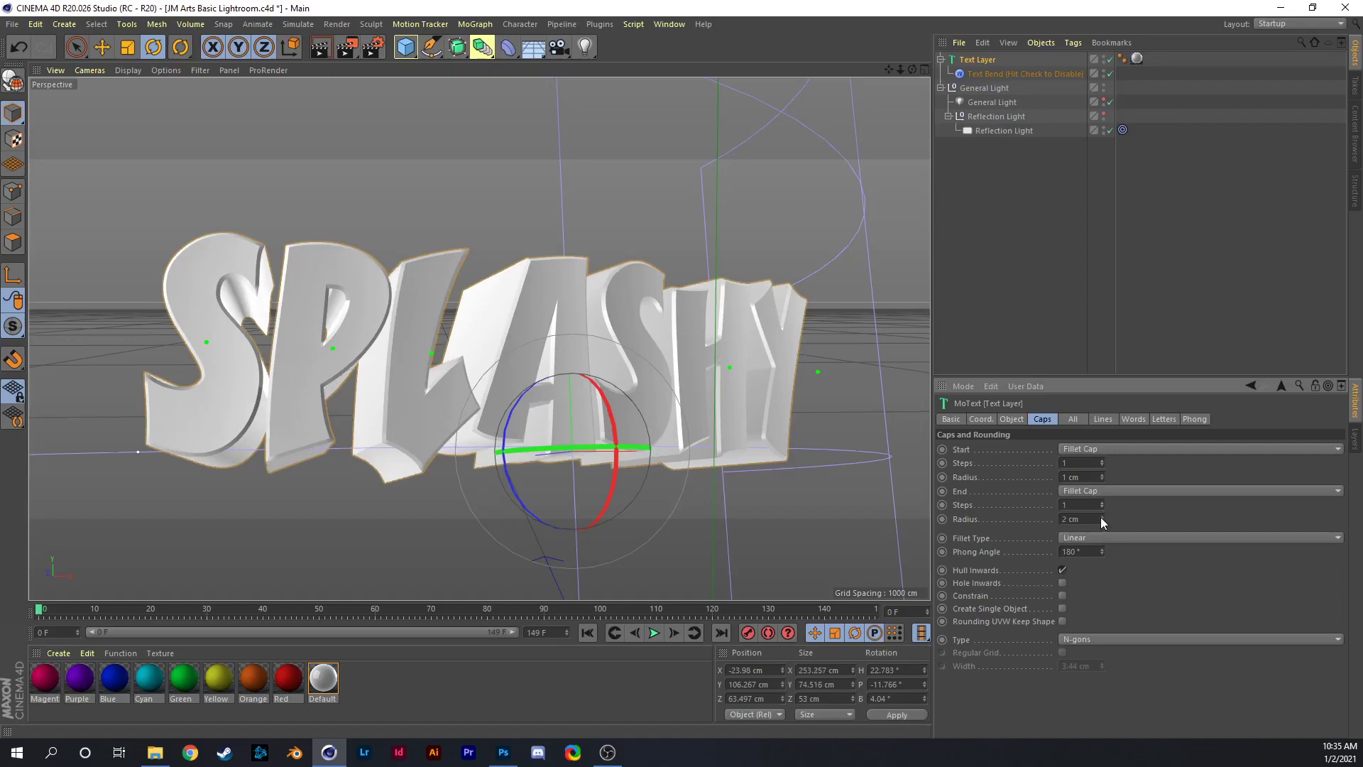
click(1100, 516)
click(1101, 516)
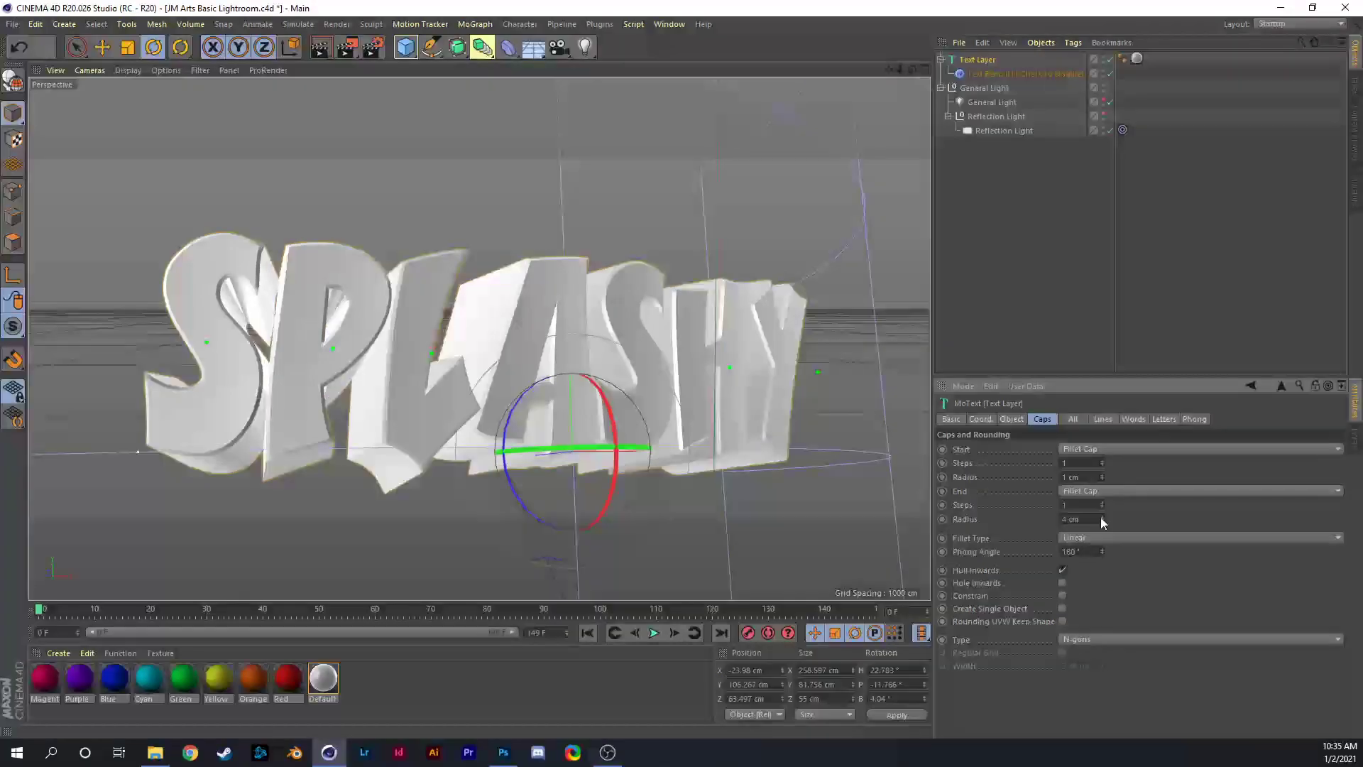
drag(574, 420, 615, 354)
click(1101, 522)
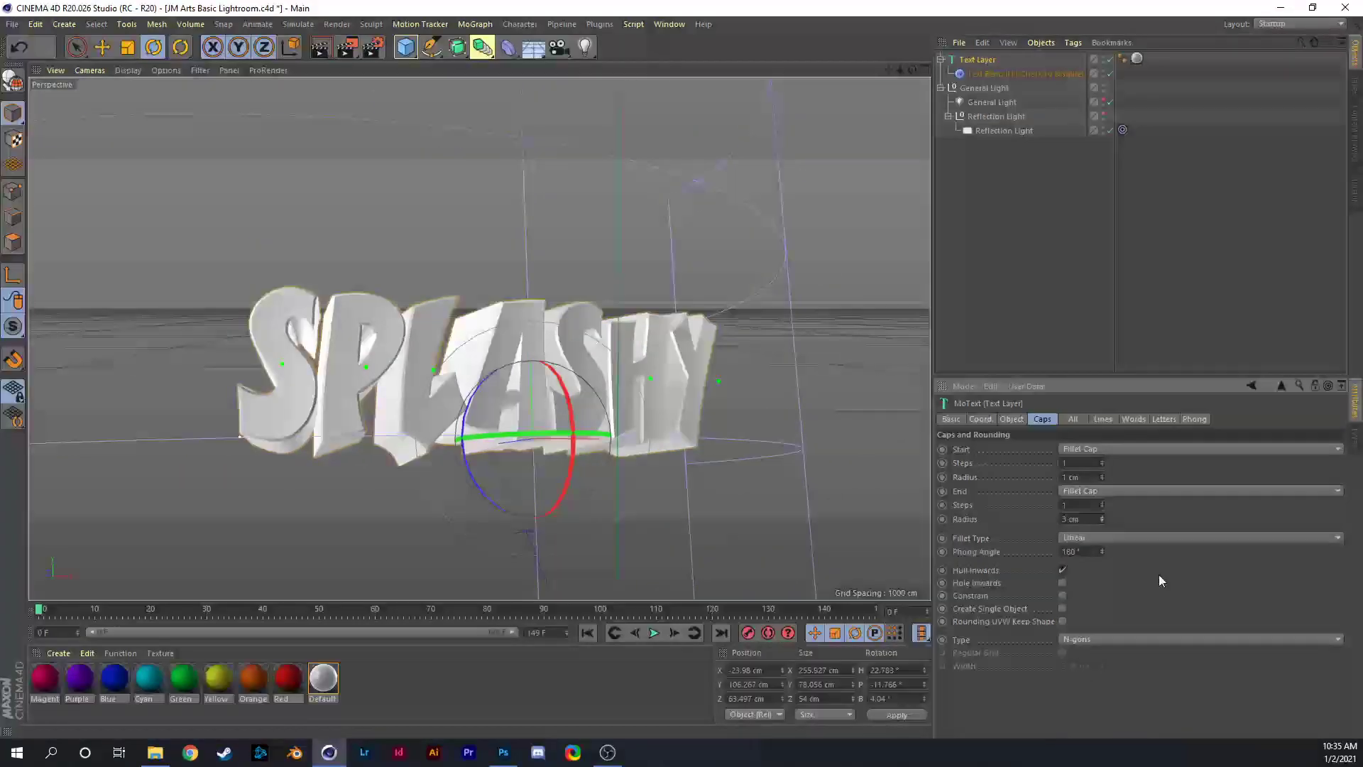
Compare Hull Inwards on and off, leave it on, and render a preview.
click(1063, 570)
click(1063, 570)
click(1063, 570)
click(1061, 571)
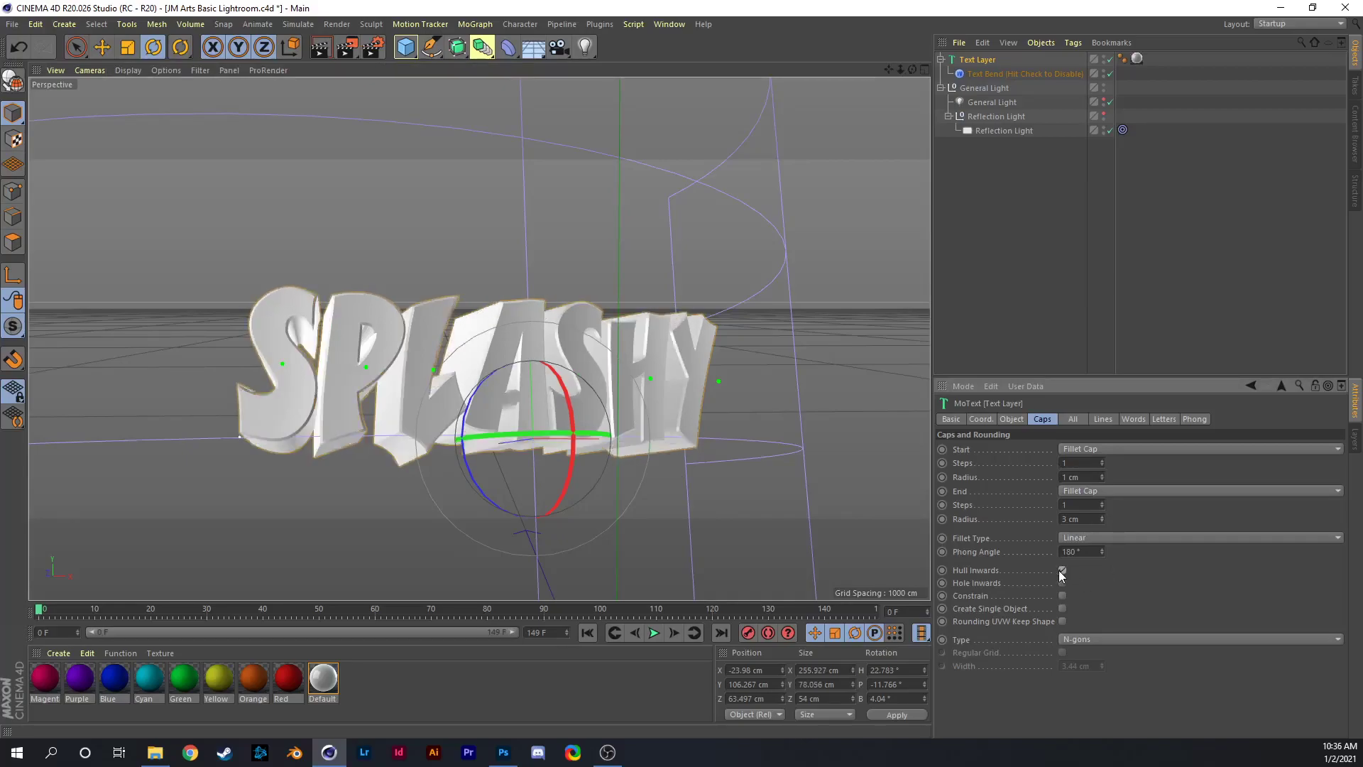
key(ctrl+r)
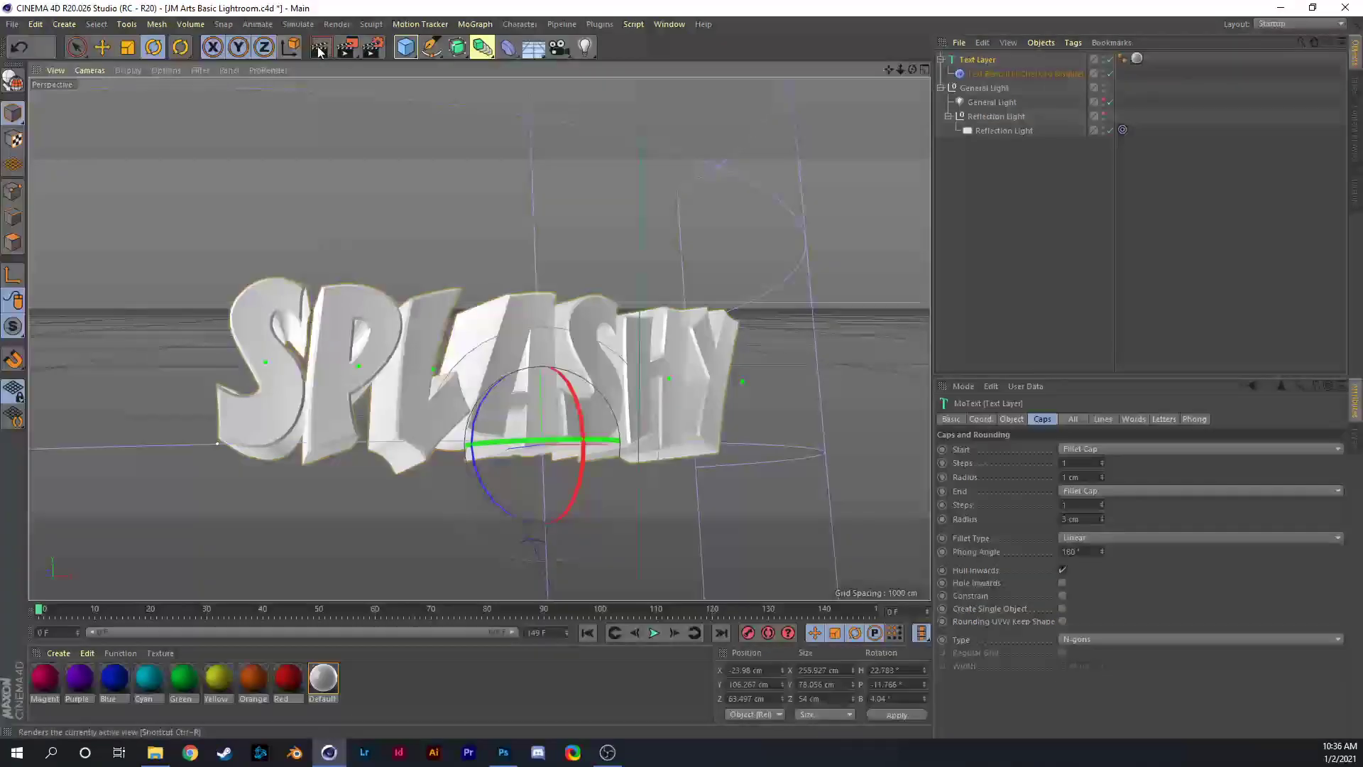
Preview-render SPLASHY, rotate it slightly further, and preview it again.
click(320, 48)
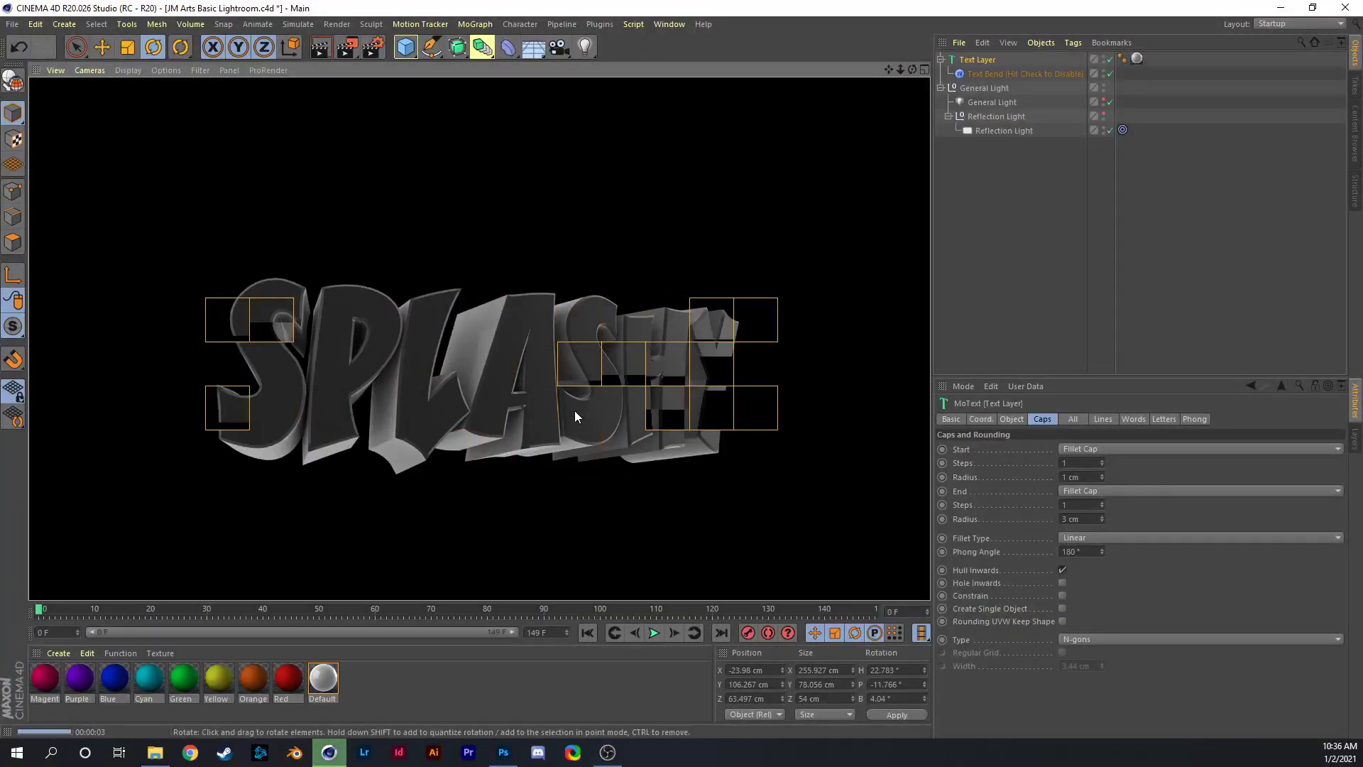
click(666, 364)
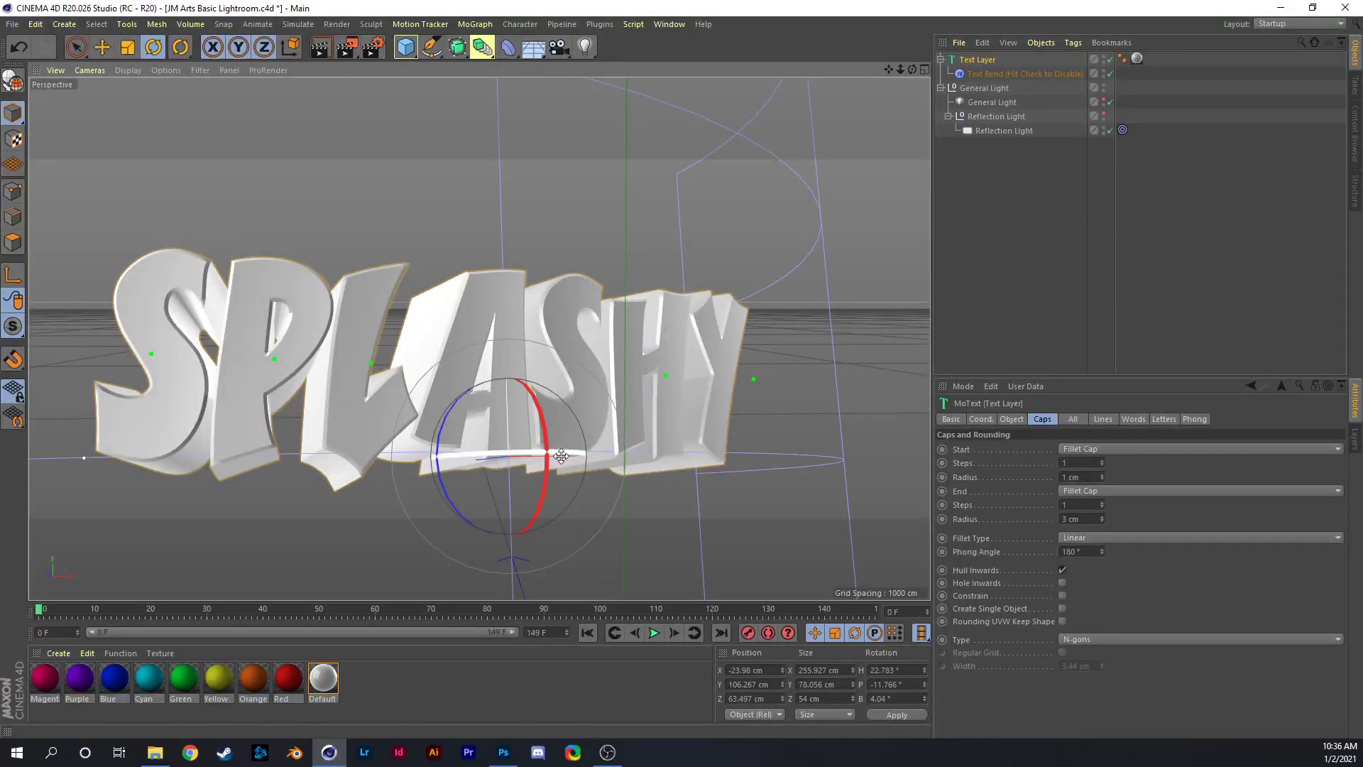
drag(544, 426, 551, 454)
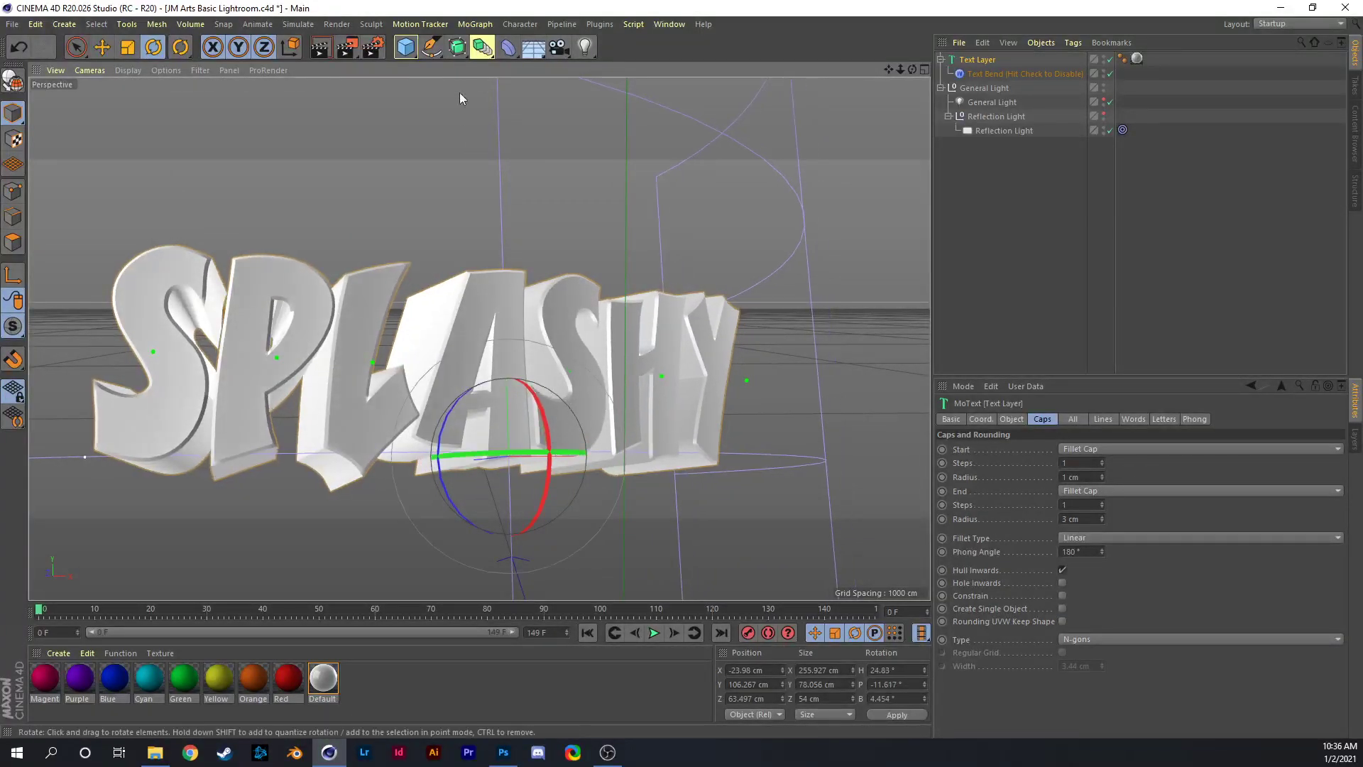
click(319, 48)
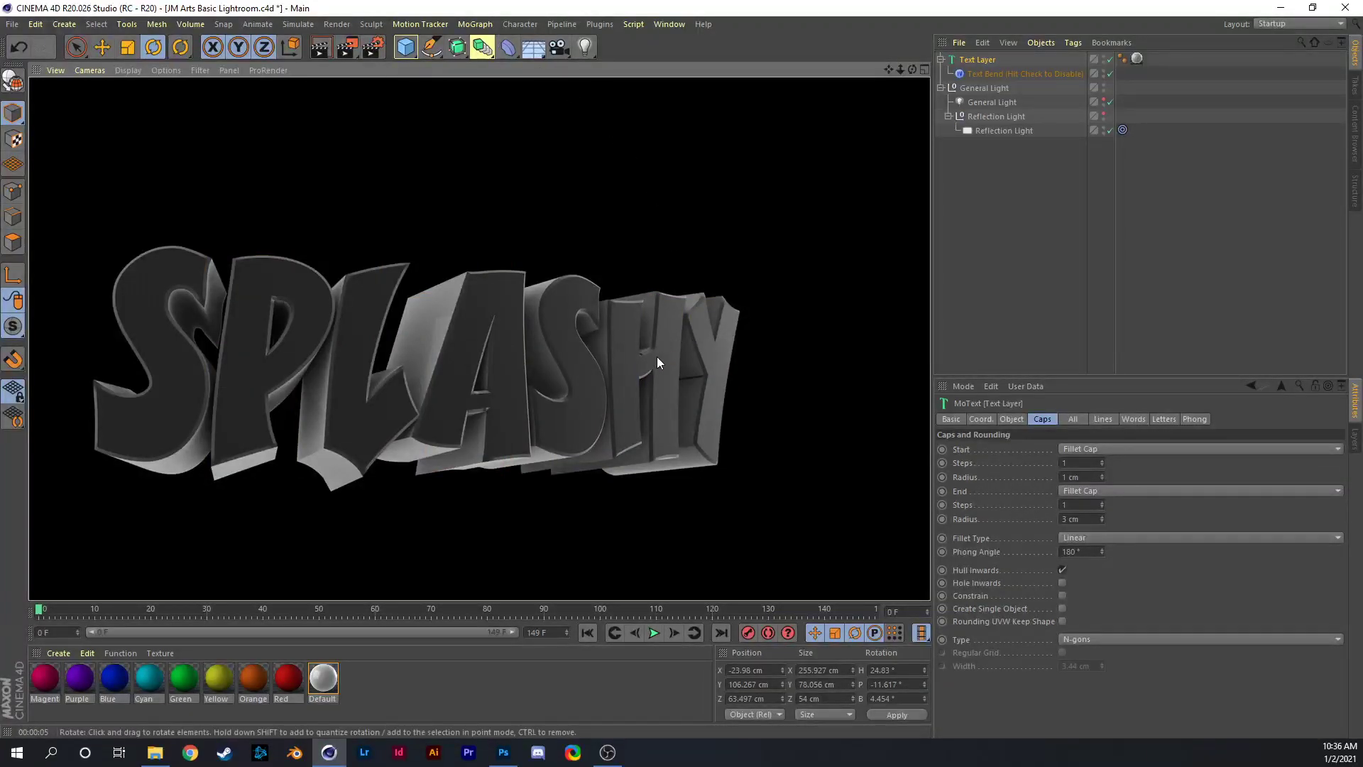
Render SPLASHY at 2500×1000 to Lightroom Render Blue.png, check it, and close the viewer.
click(349, 48)
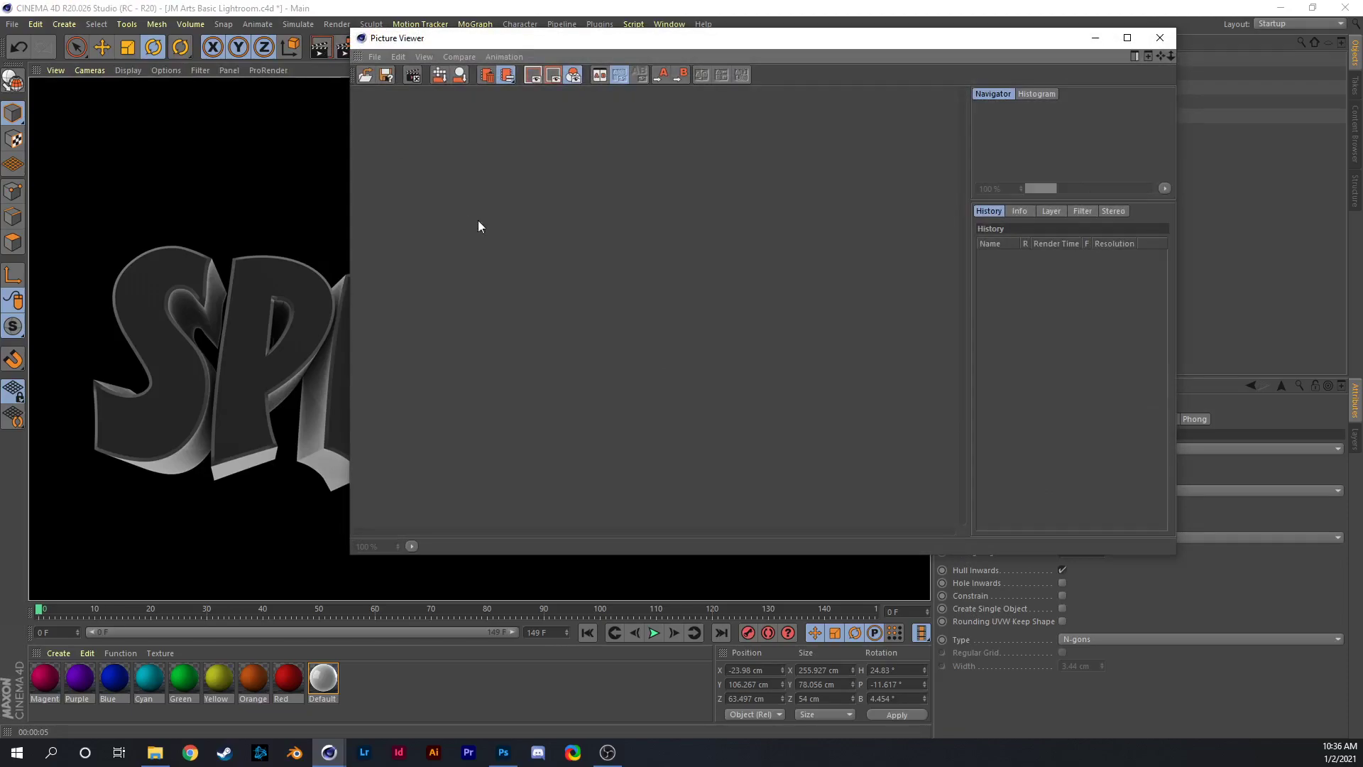
scroll(718, 299, down, 3)
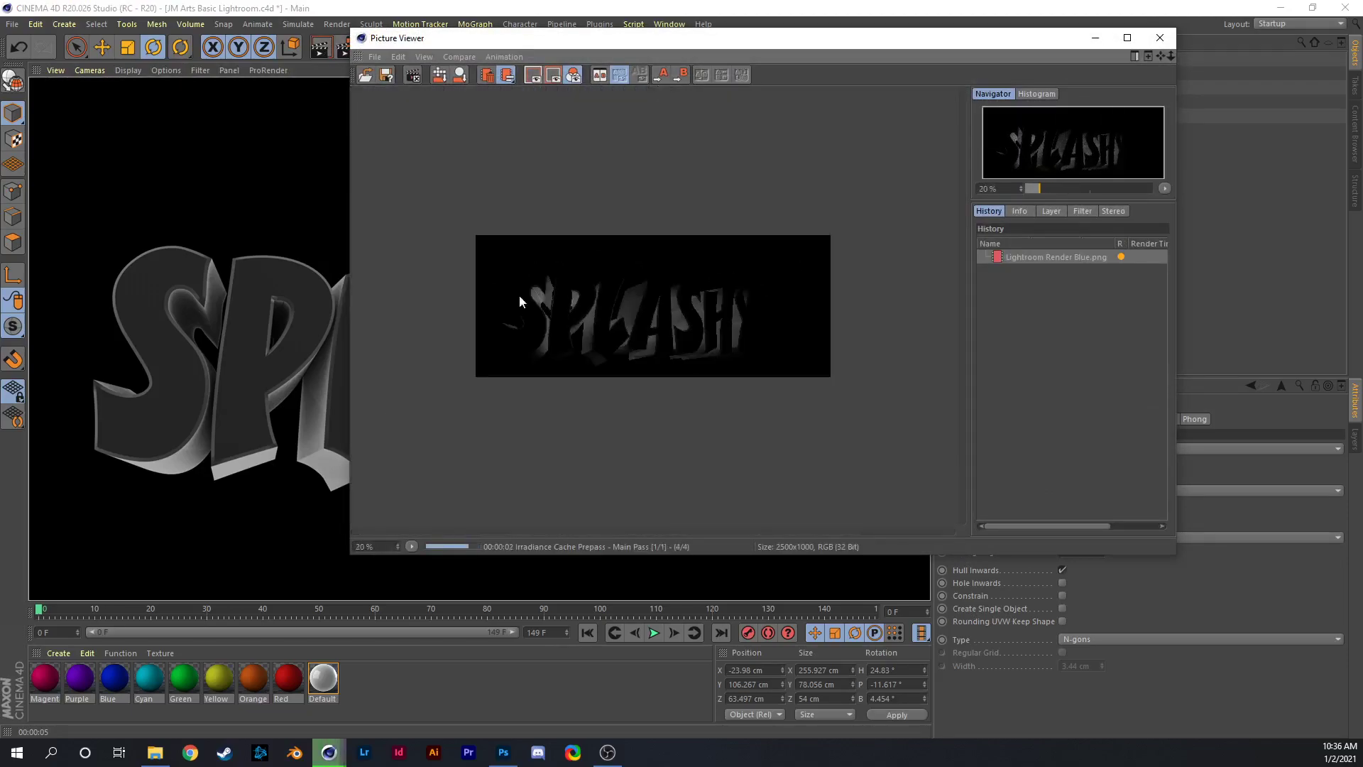
scroll(624, 284, down, 1)
scroll(627, 293, down, 2)
scroll(627, 293, up, 2)
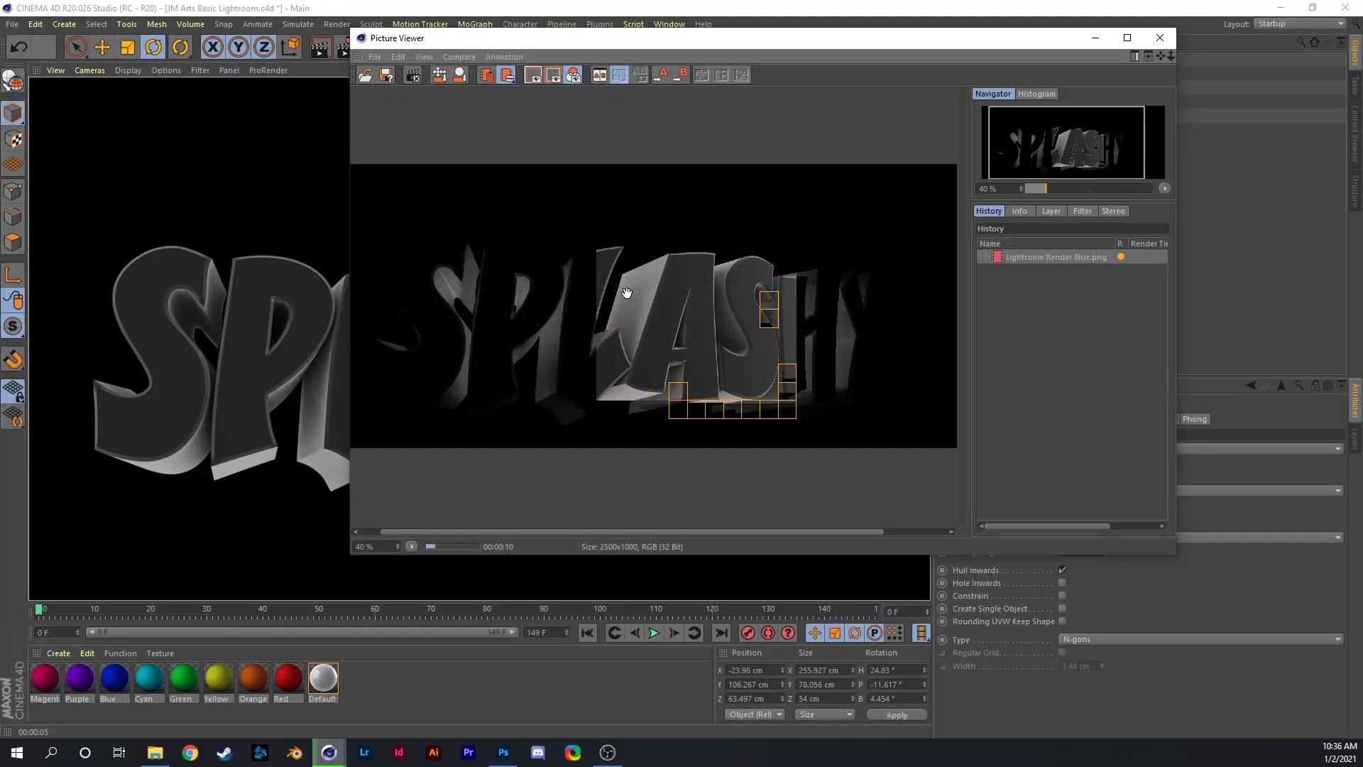
scroll(624, 294, down, 1)
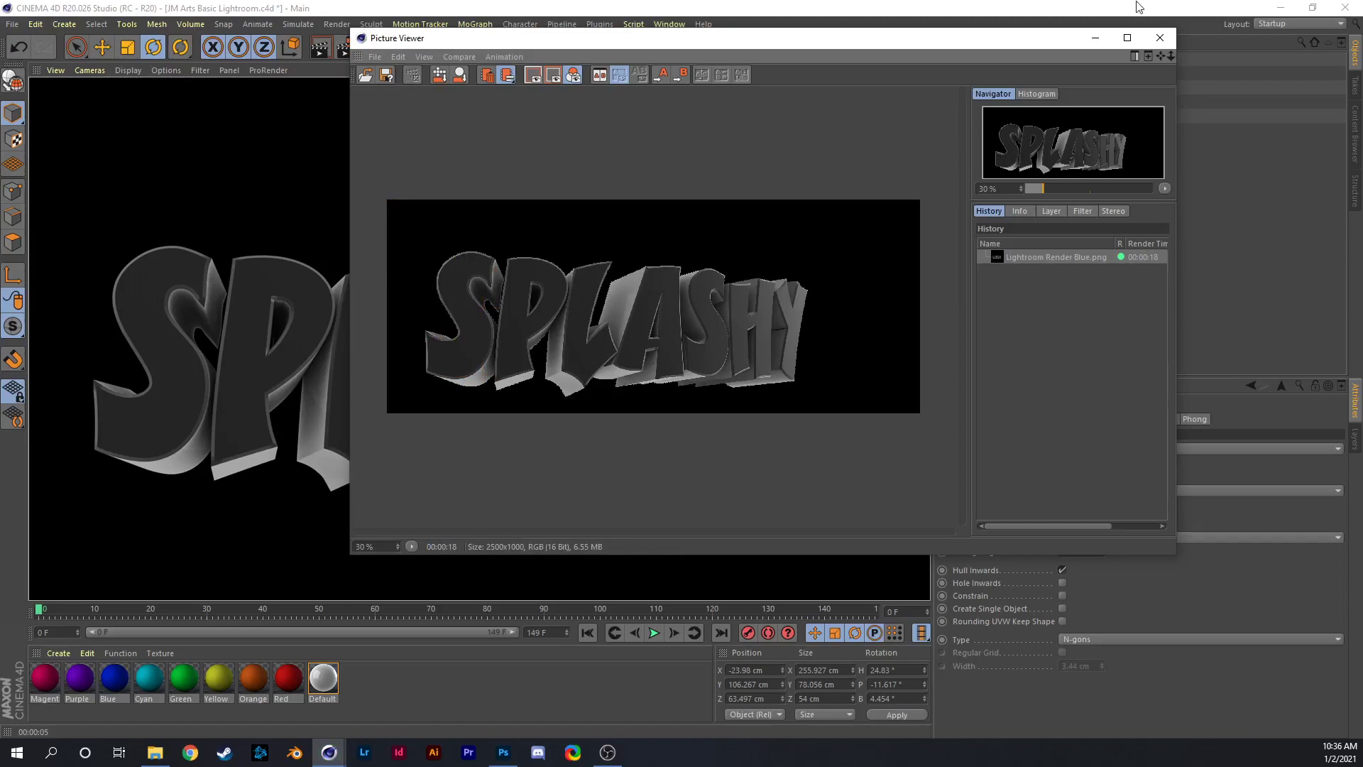
click(1170, 41)
click(1075, 44)
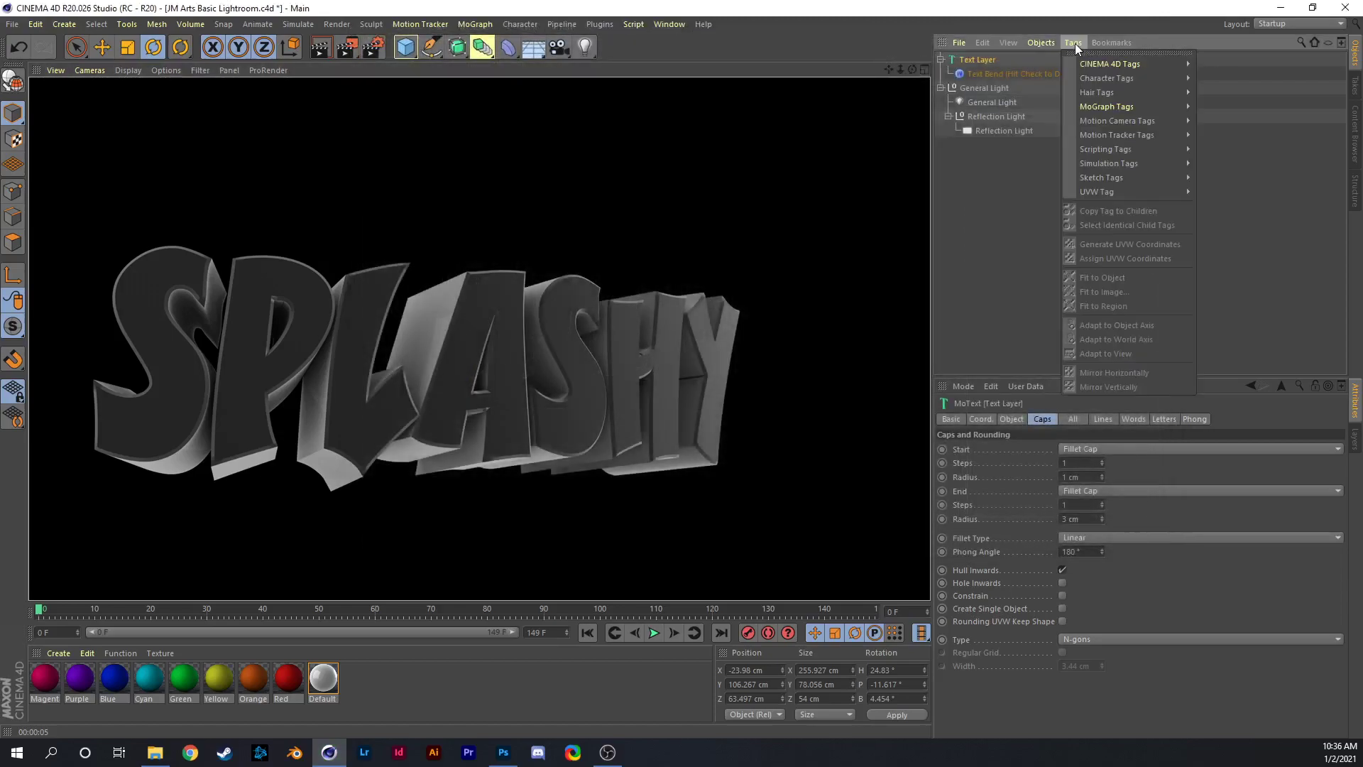
Place Lightroom Render Blue on the banner and move its layer above Layer 46.
click(1008, 260)
click(504, 751)
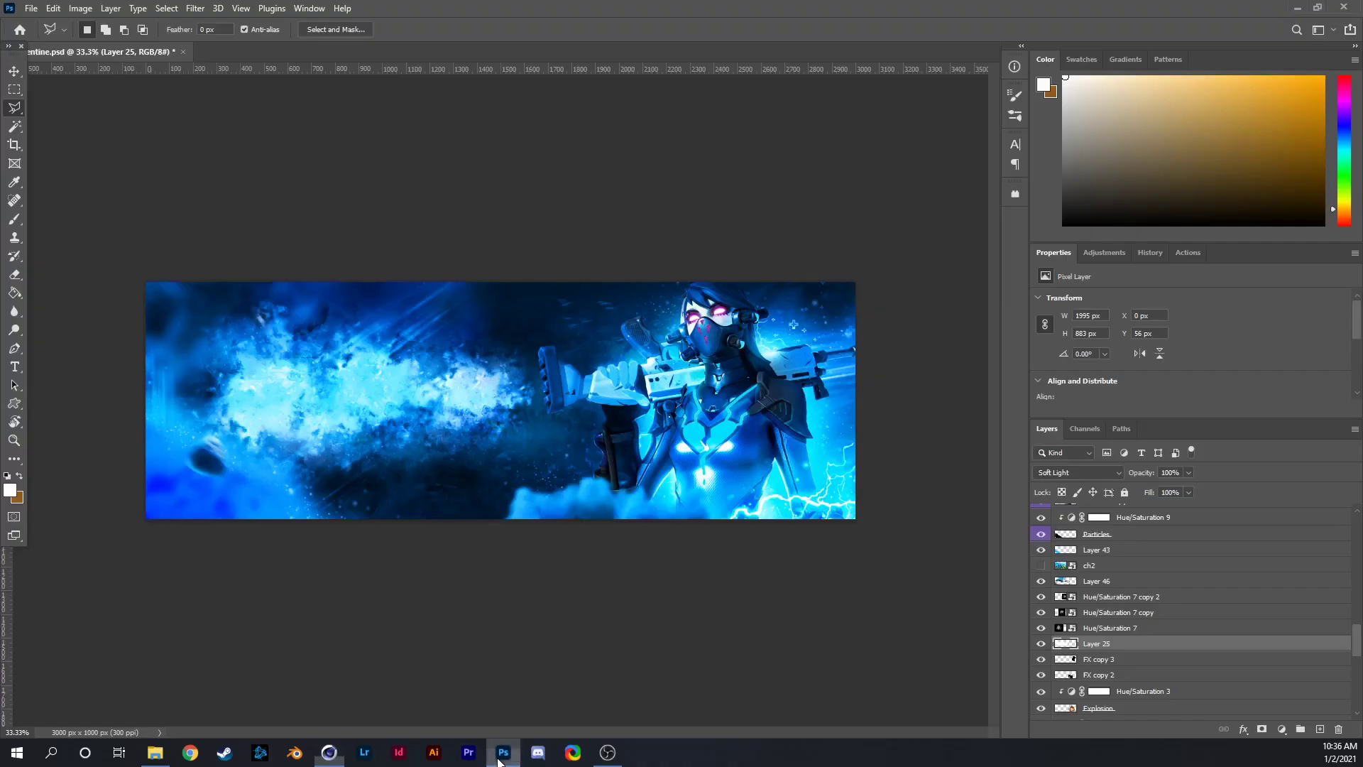
click(161, 755)
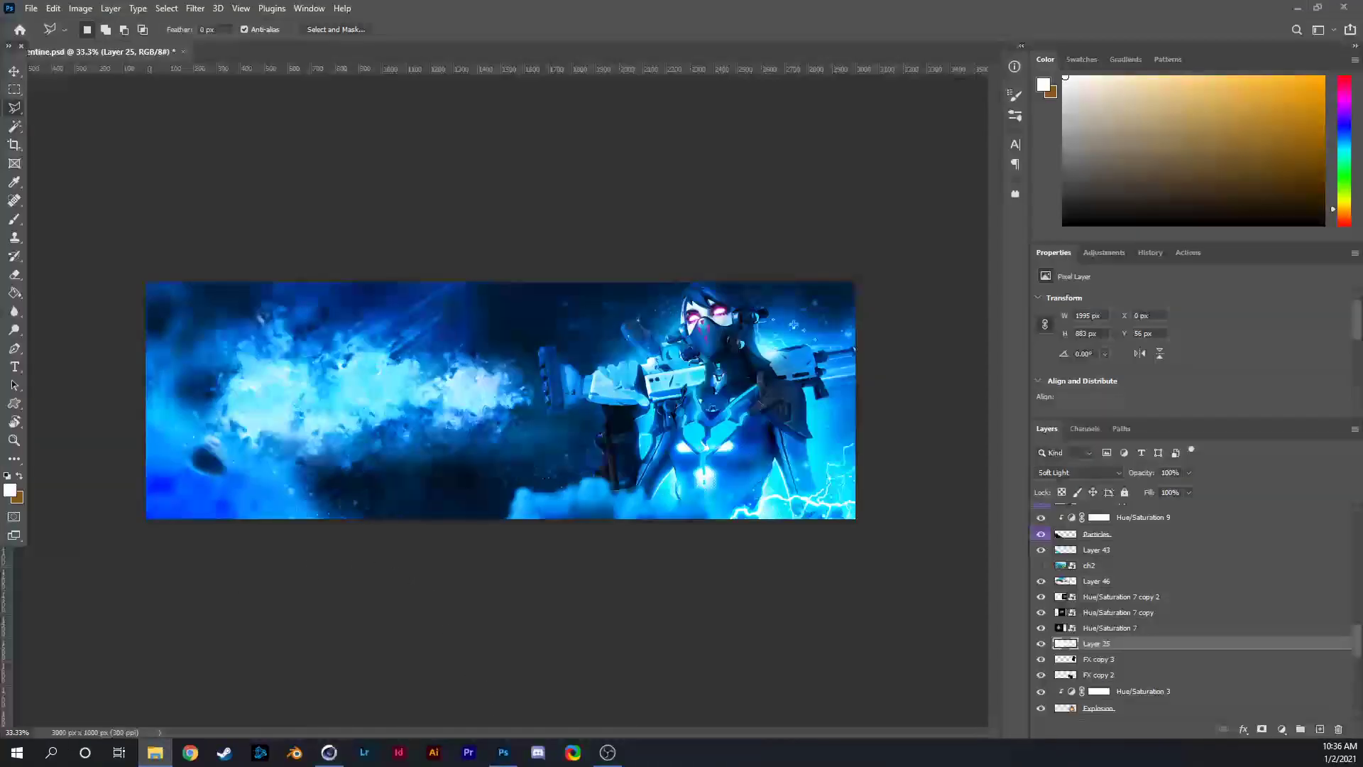
drag(304, 446, 478, 407)
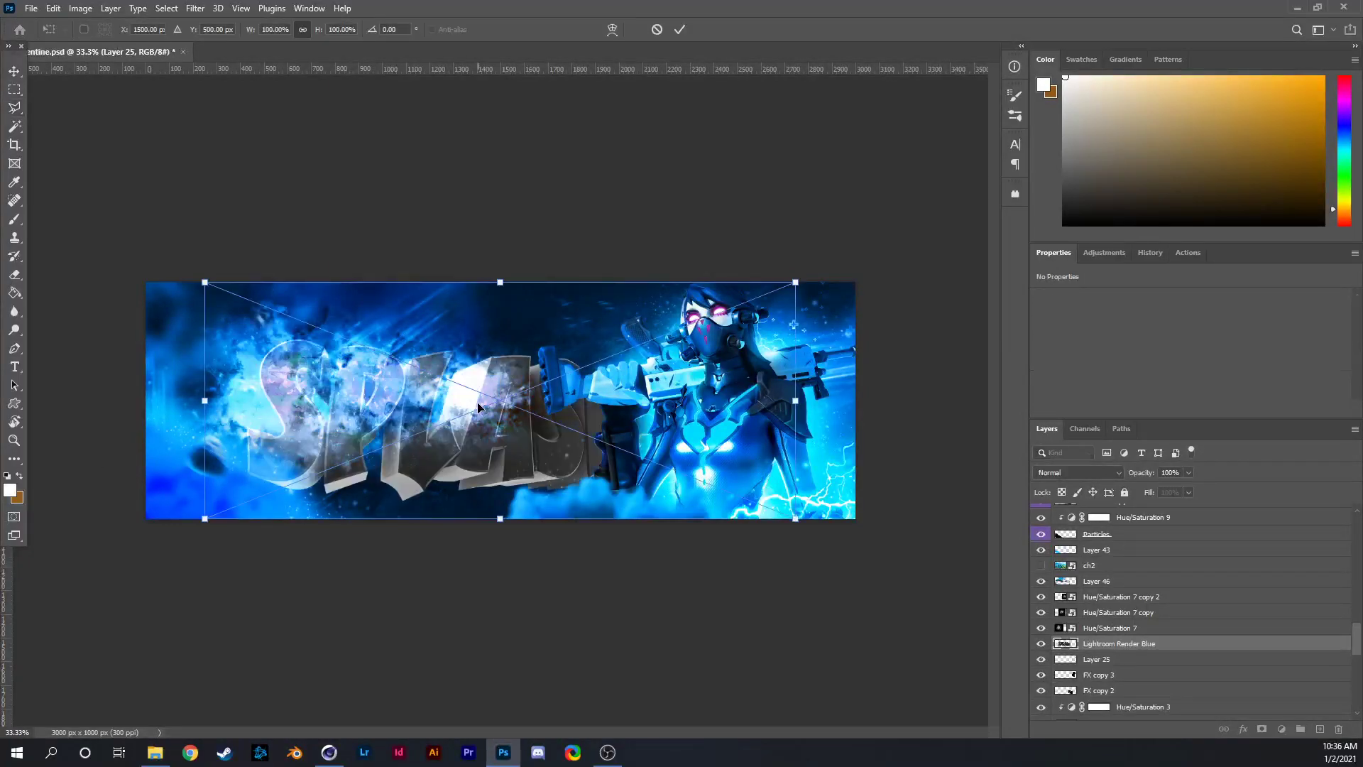
key(Return)
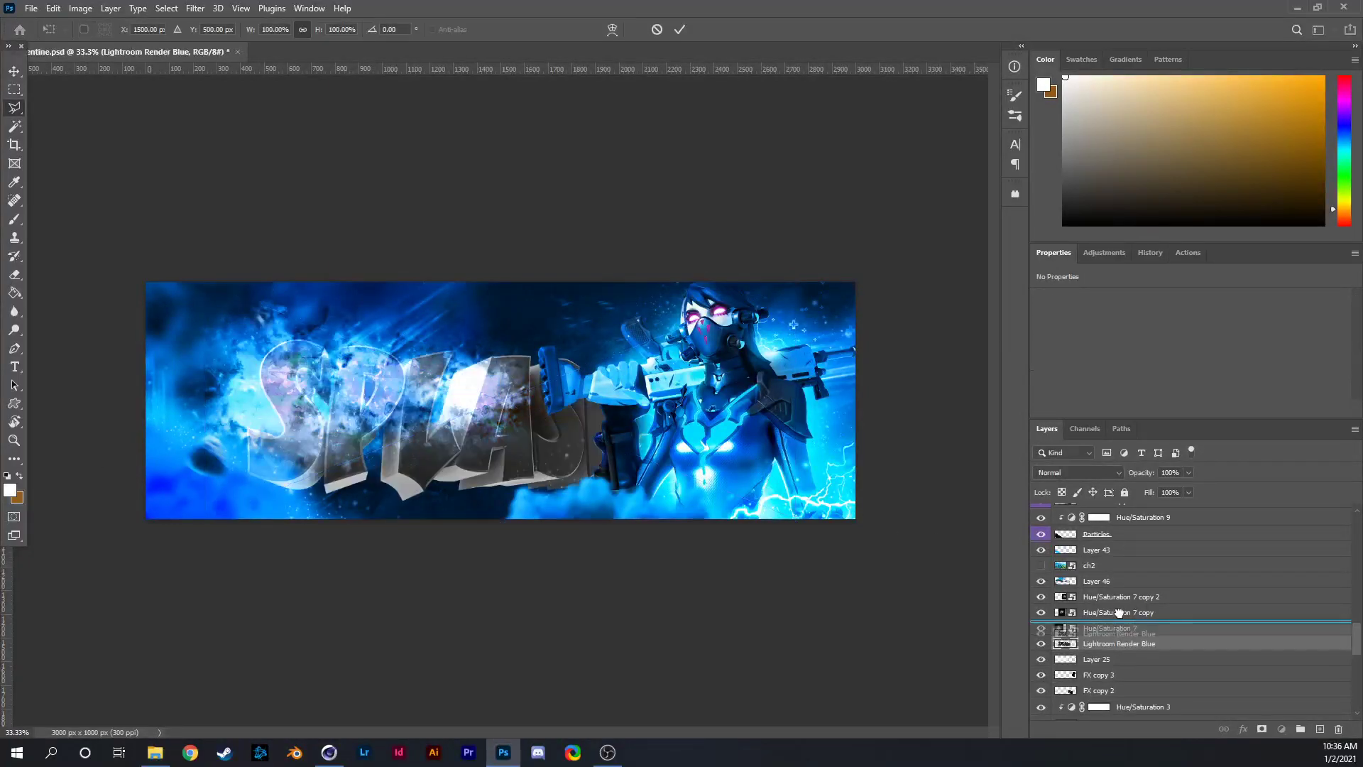
drag(1129, 571, 1129, 573)
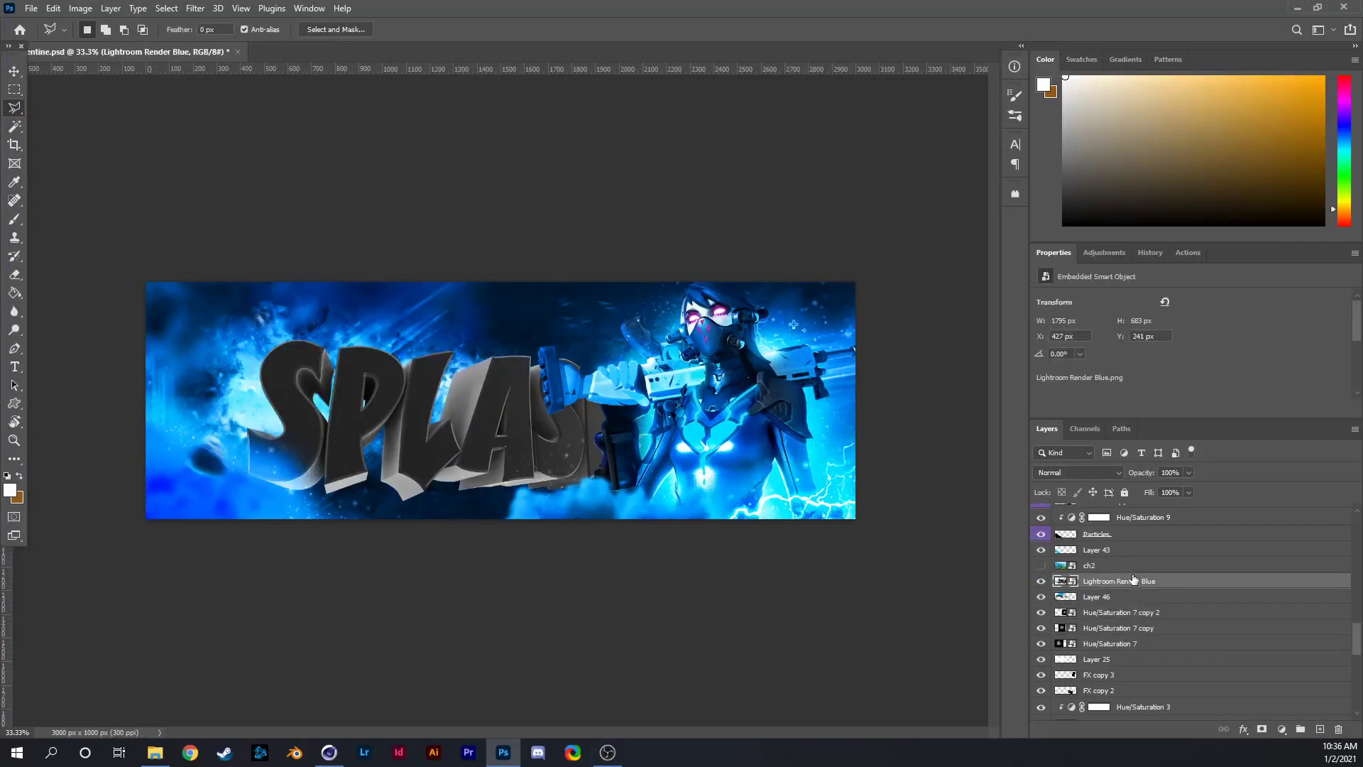
Scale the SPLASHY render to about 108% and shift it left and up beside the character.
key(ctrl+t)
drag(543, 456, 469, 431)
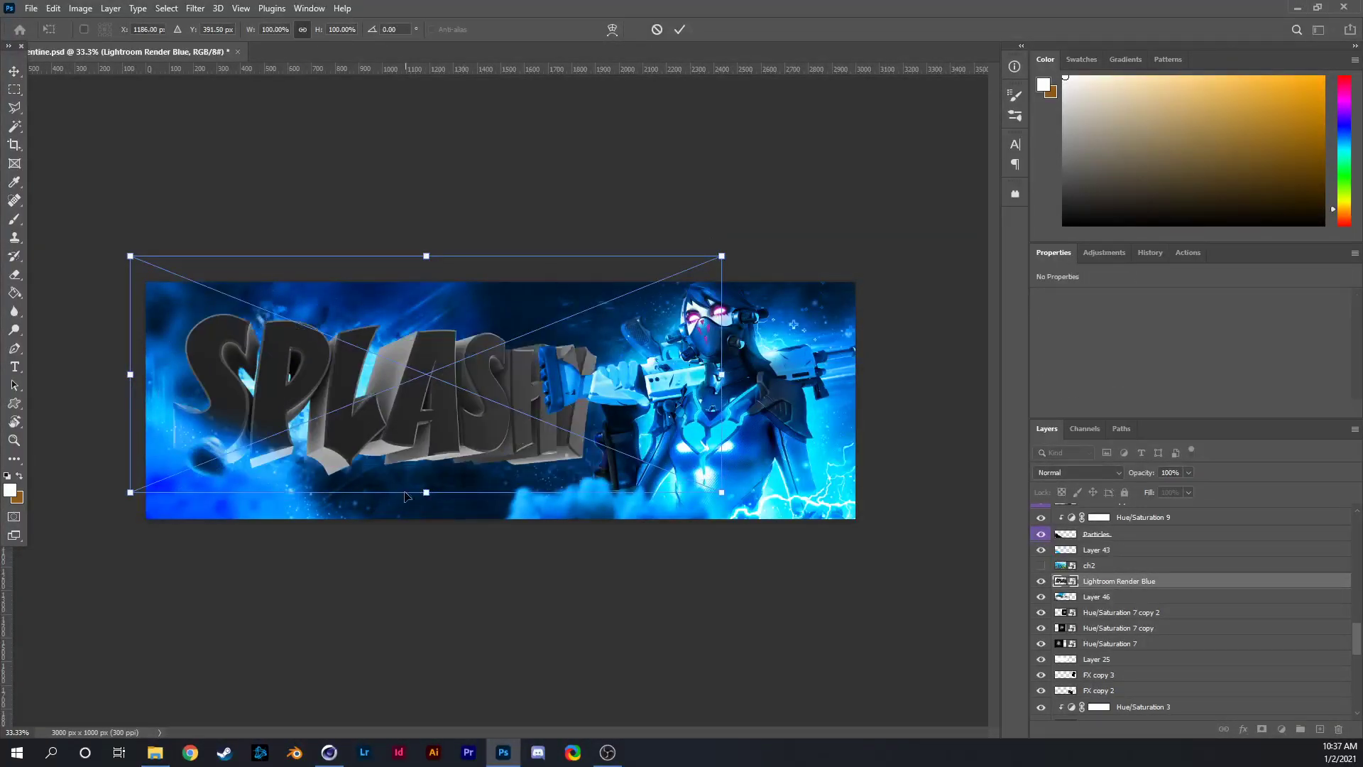
mouse_move(425, 494)
mouse_down()
mouse_move(425, 522)
mouse_move(426, 509)
mouse_up()
drag(780, 373, 747, 375)
drag(699, 406, 717, 406)
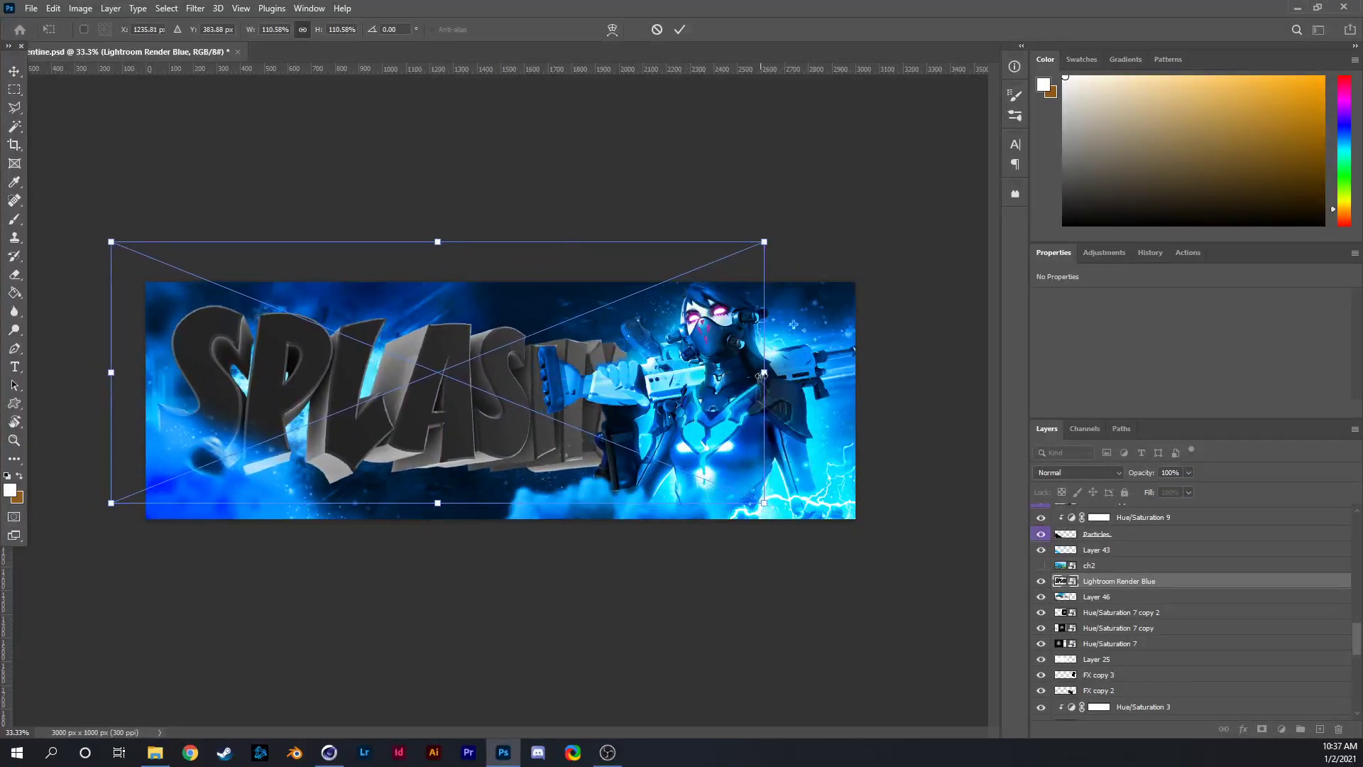
drag(761, 375, 741, 390)
key(Return)
key(l)
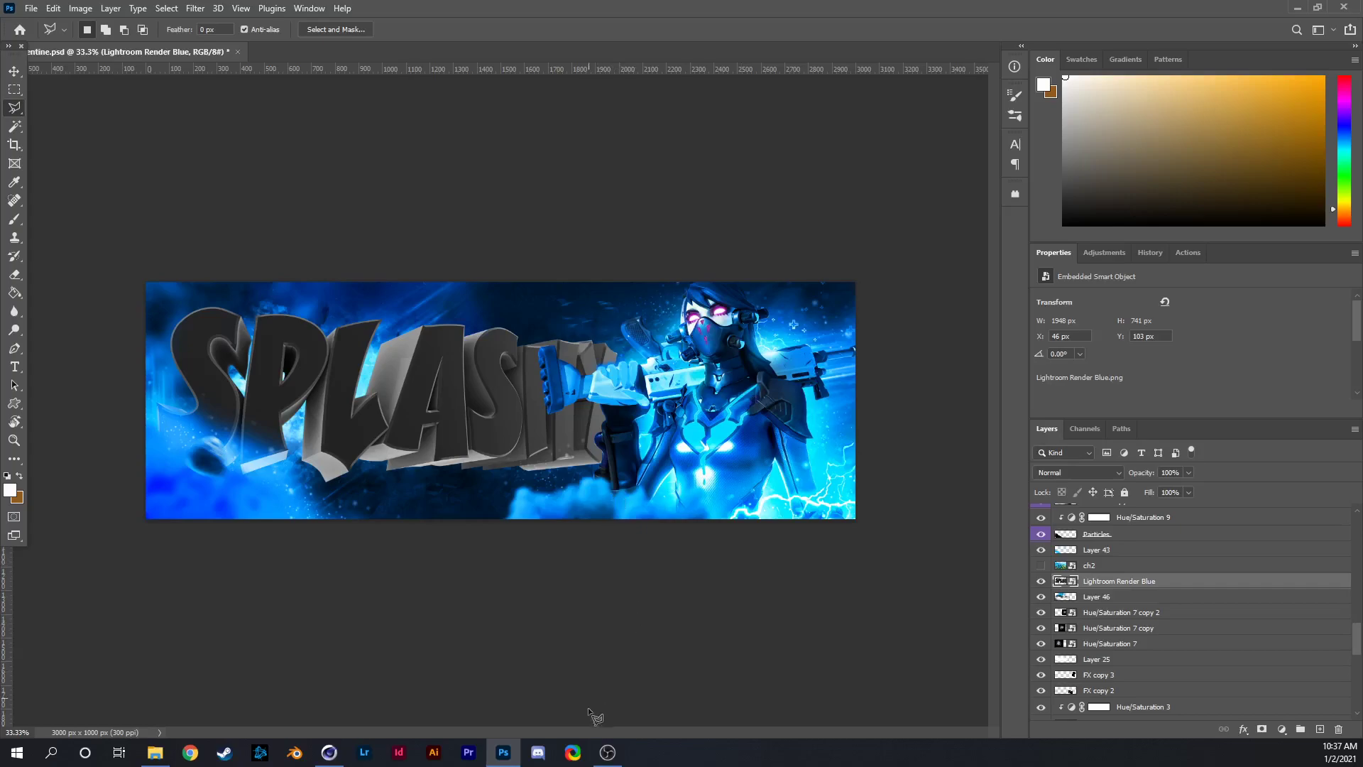
Back in Cinema 4D, set the SPLASHY text depth to 1 cm.
click(341, 757)
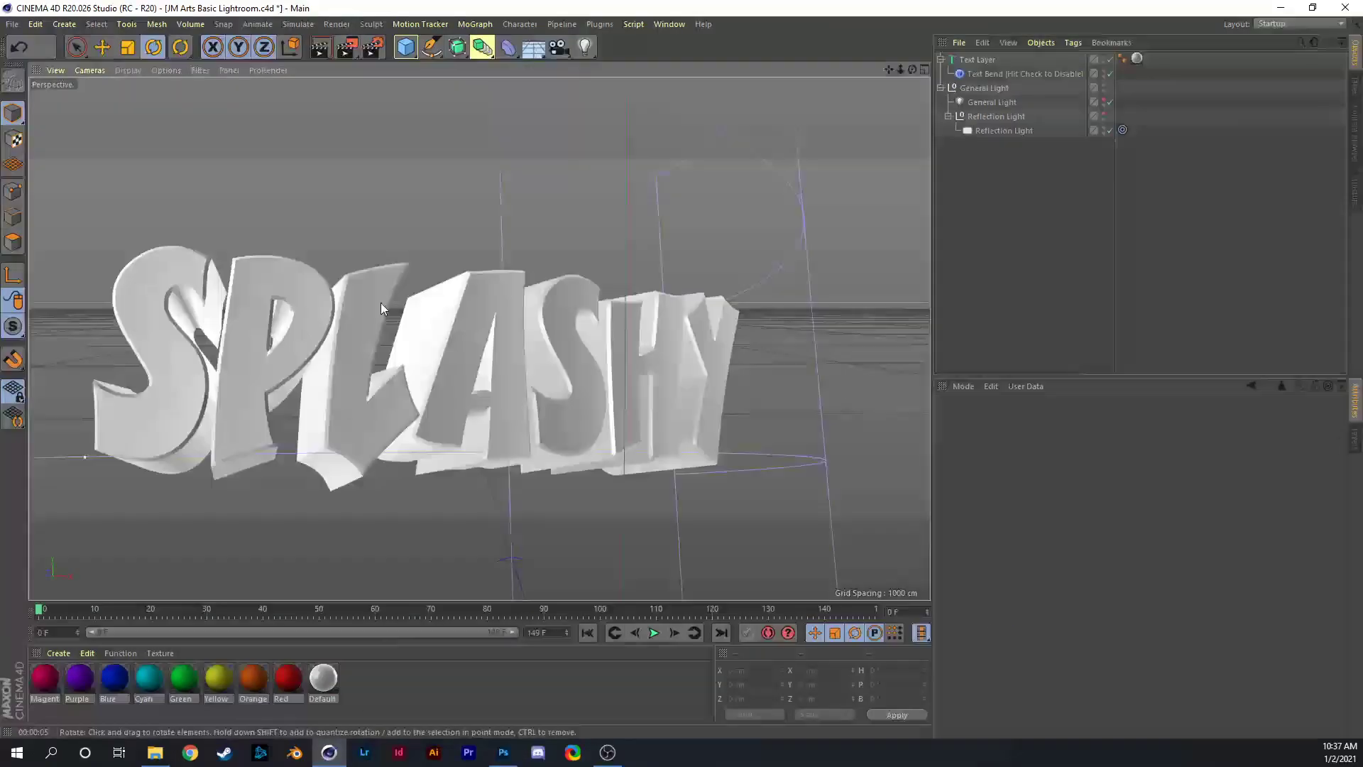
click(381, 303)
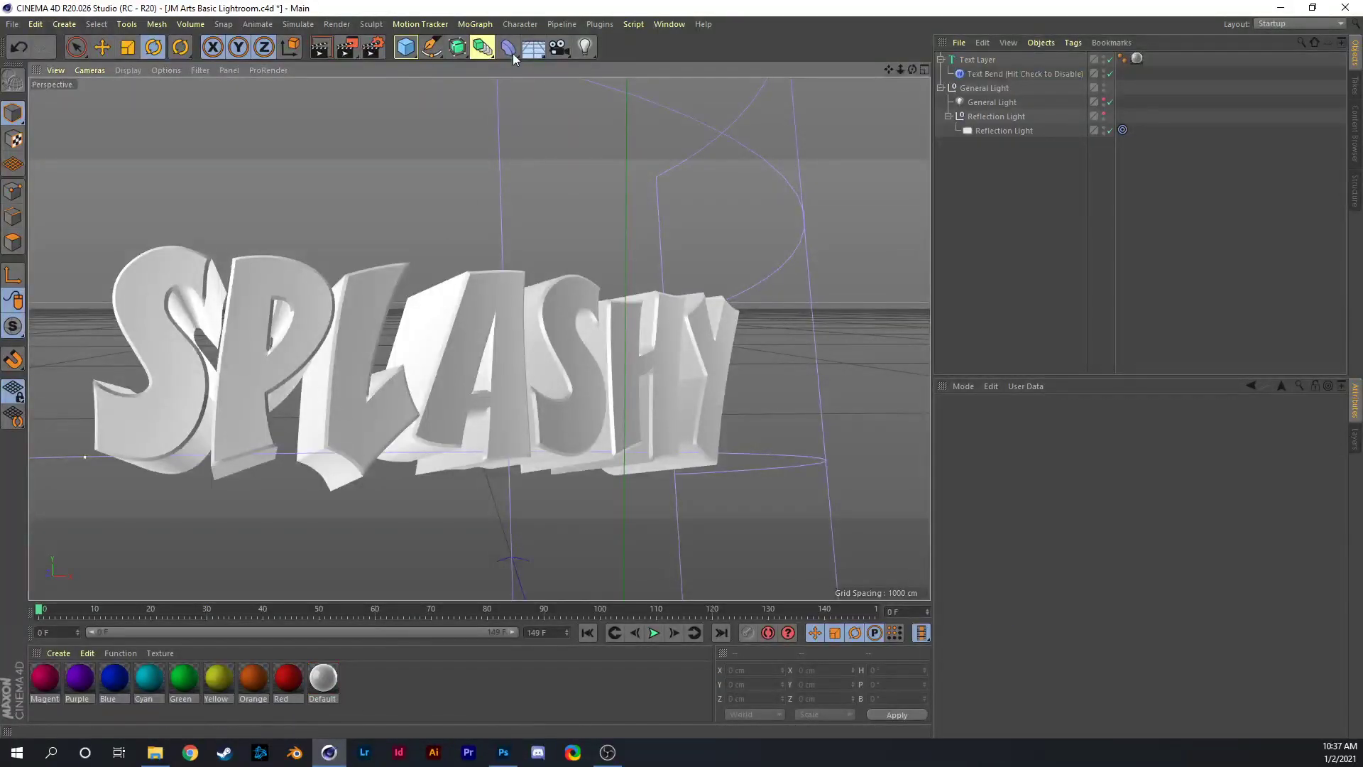
click(380, 48)
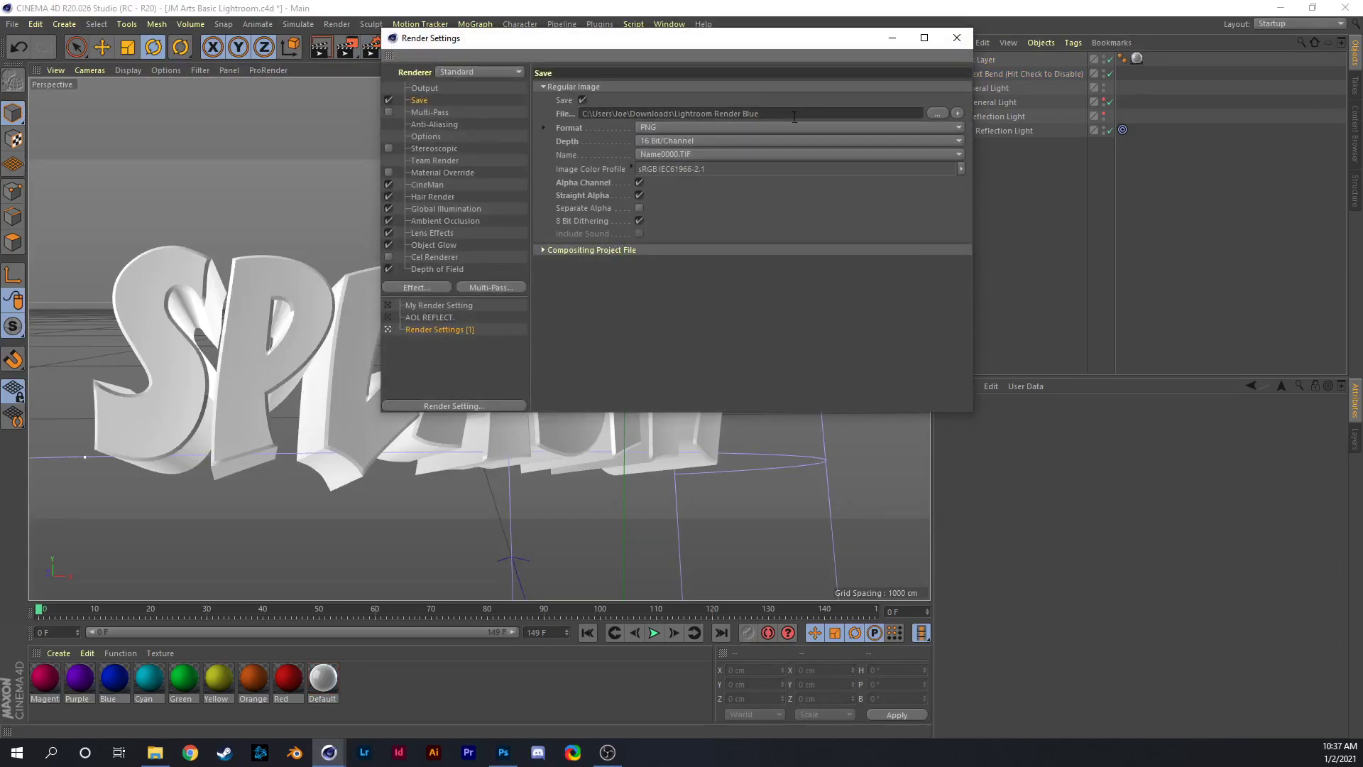
click(957, 37)
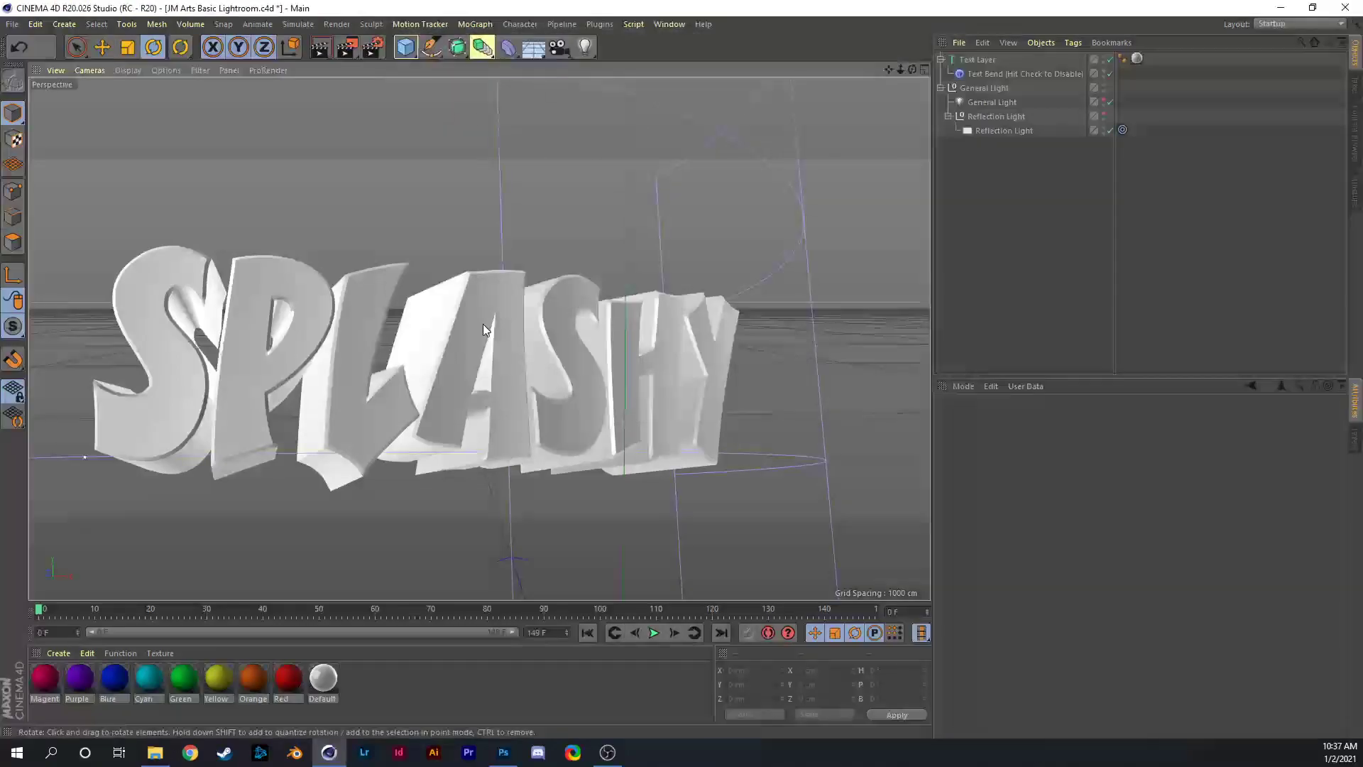
click(484, 344)
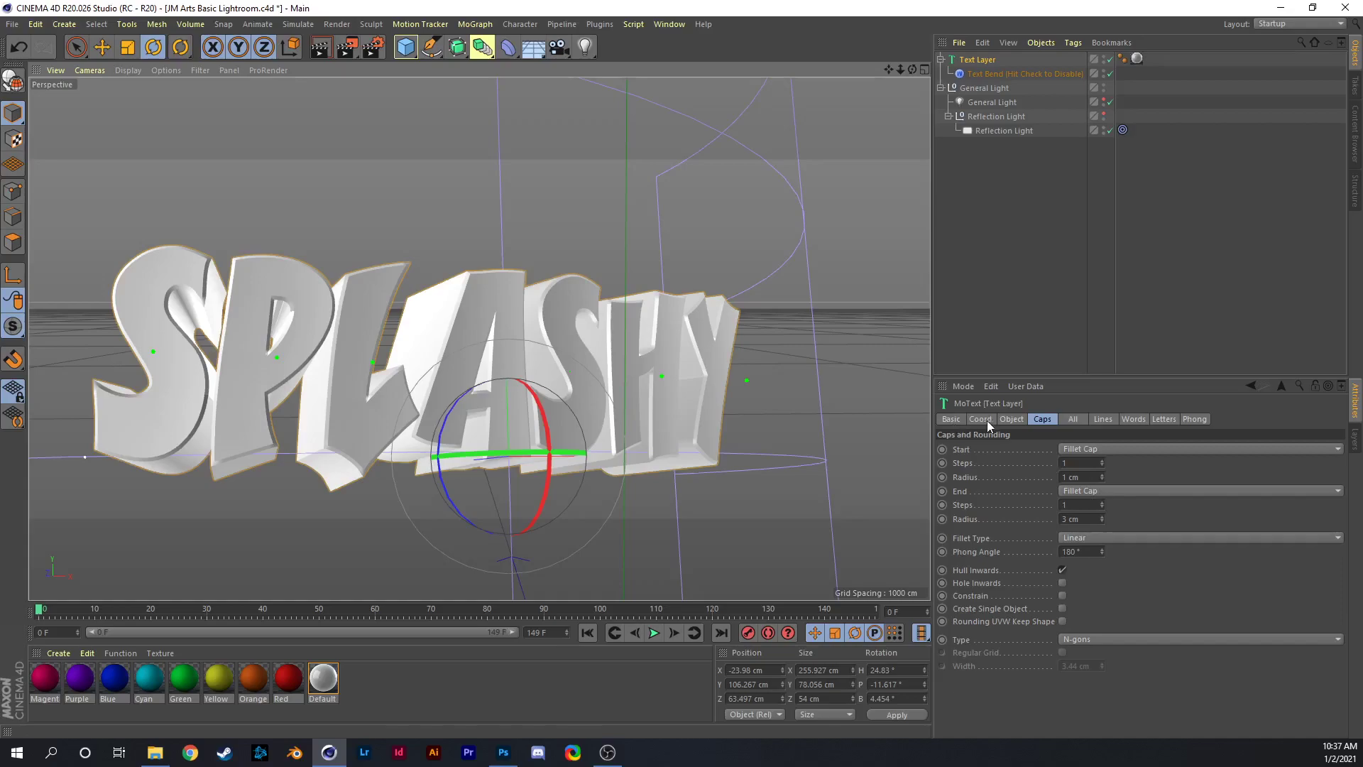
click(960, 421)
click(1012, 420)
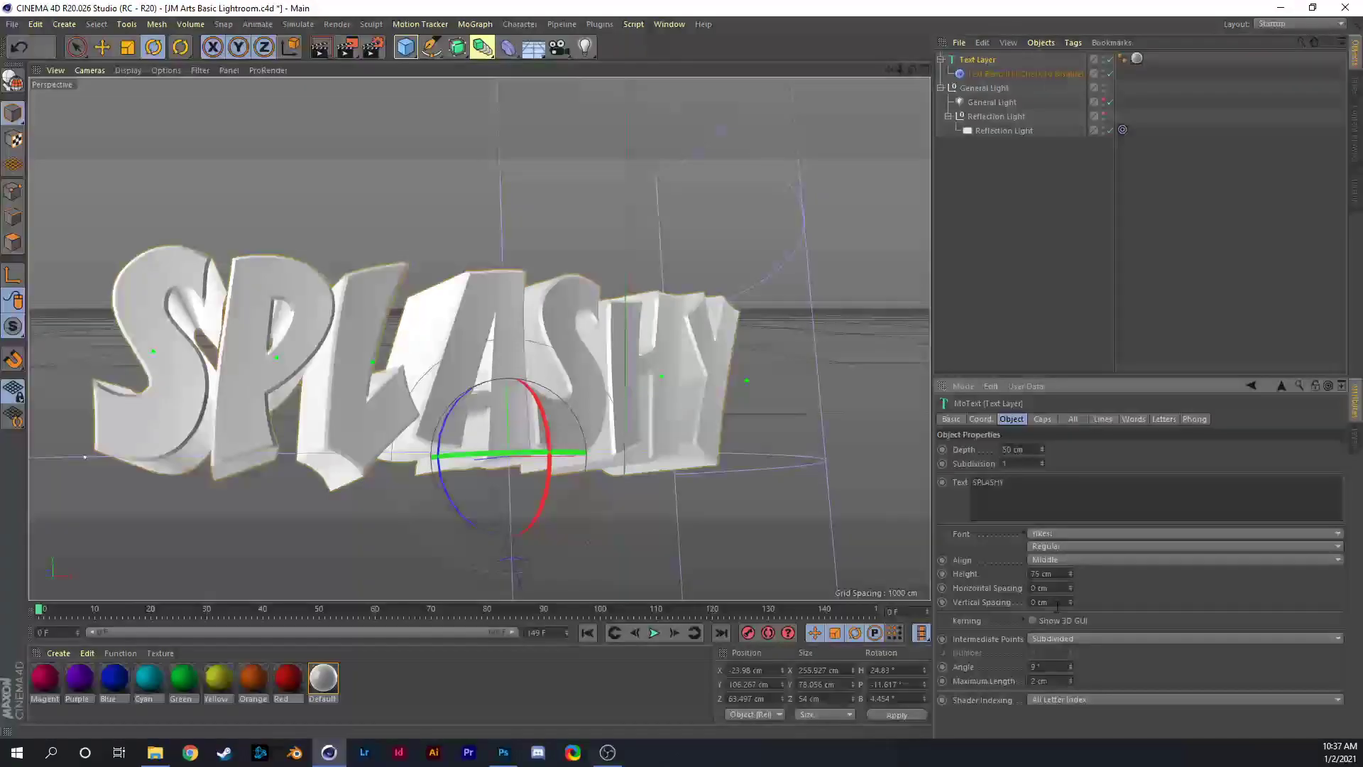
double_click(1022, 449)
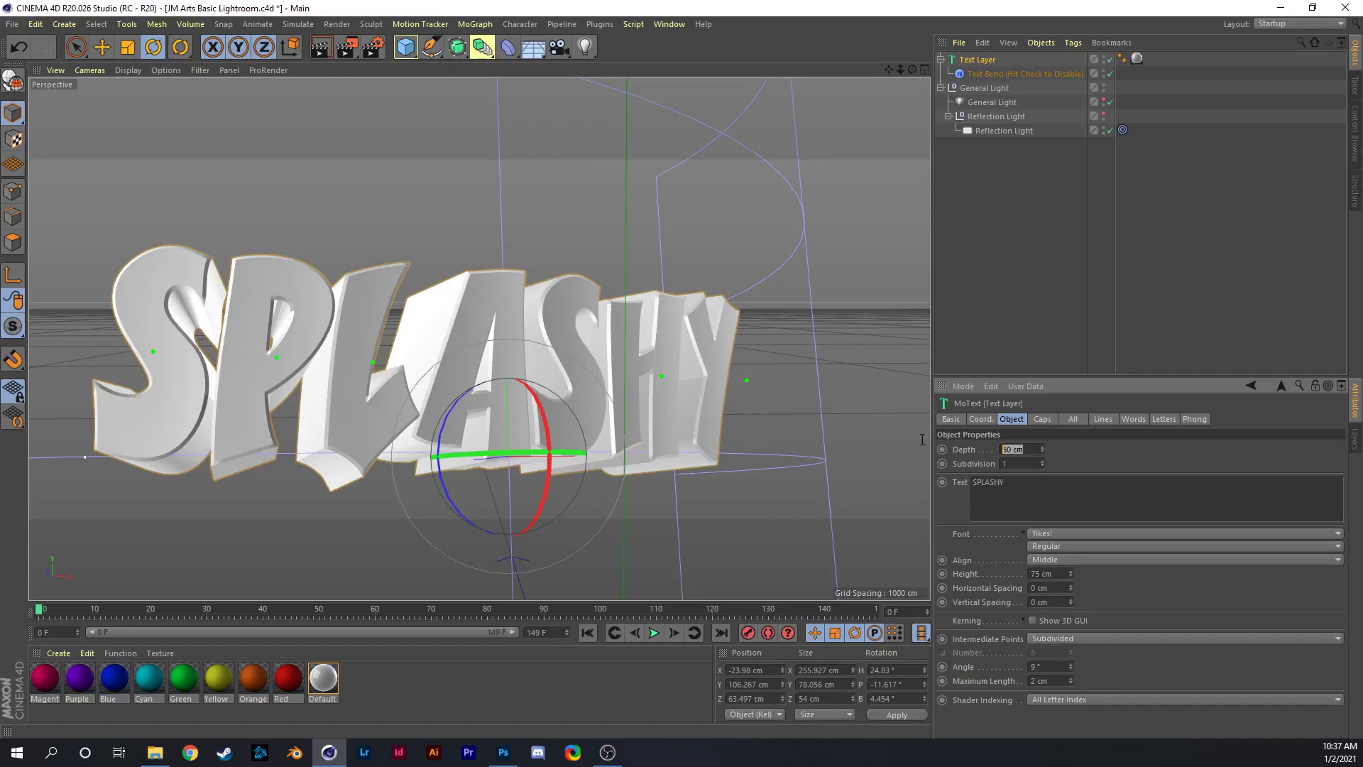
text(1)
key(Return)
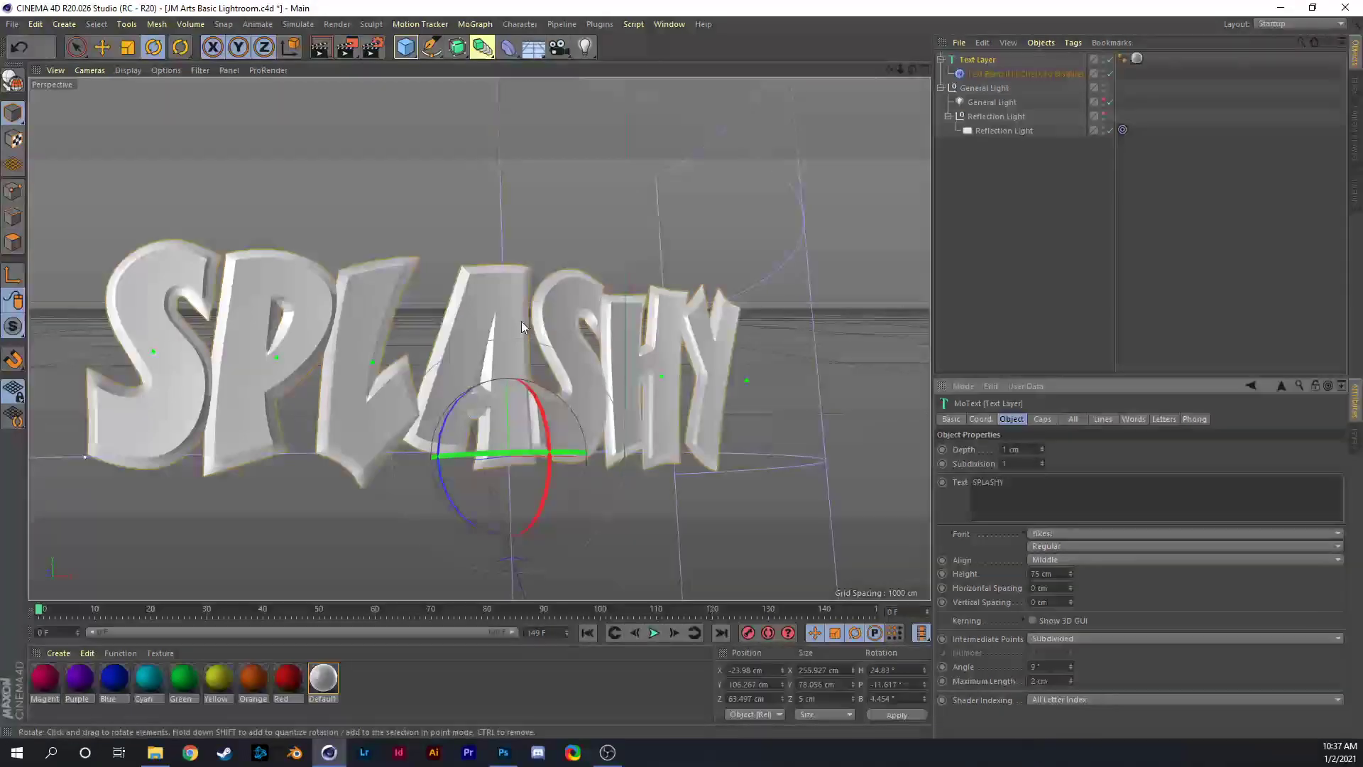
Set the front cap to a plain Cap and the back cap to None.
click(1041, 420)
click(1089, 459)
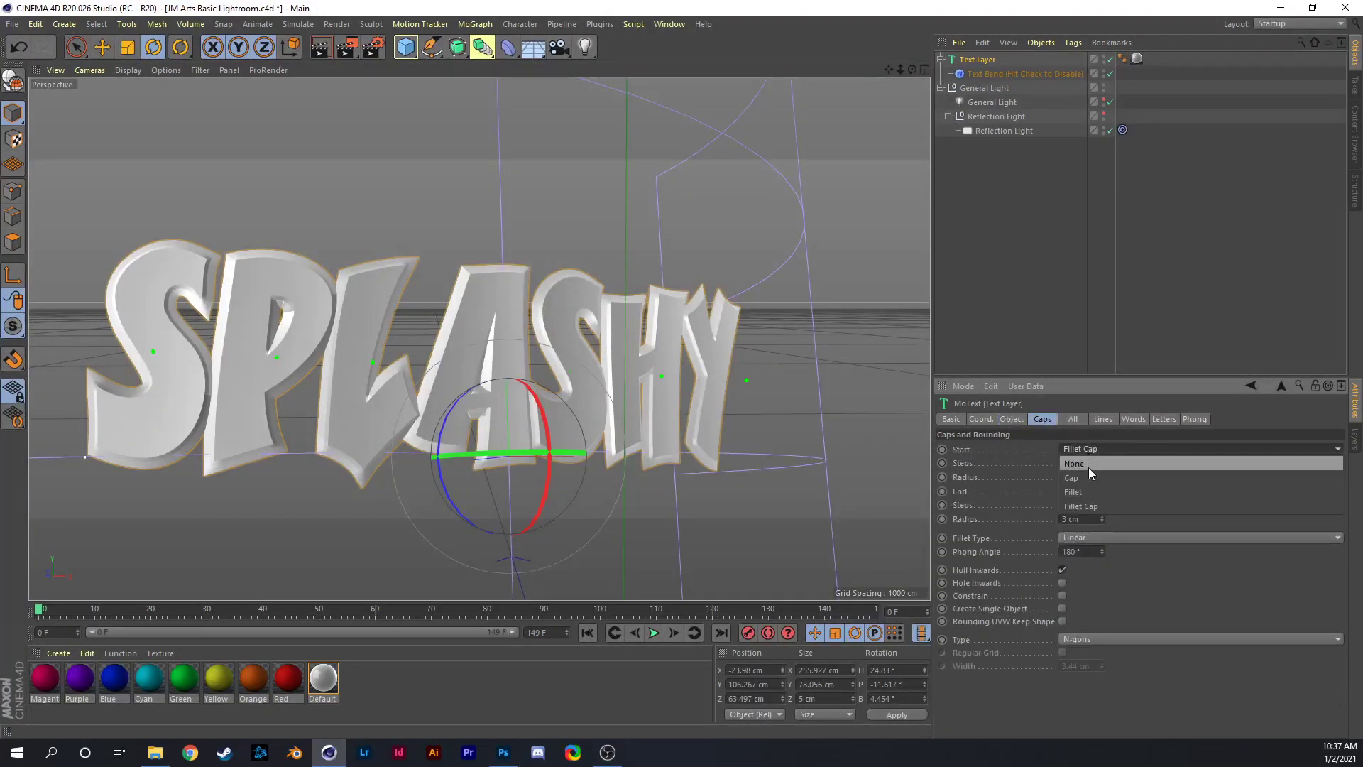
click(1088, 467)
click(1084, 489)
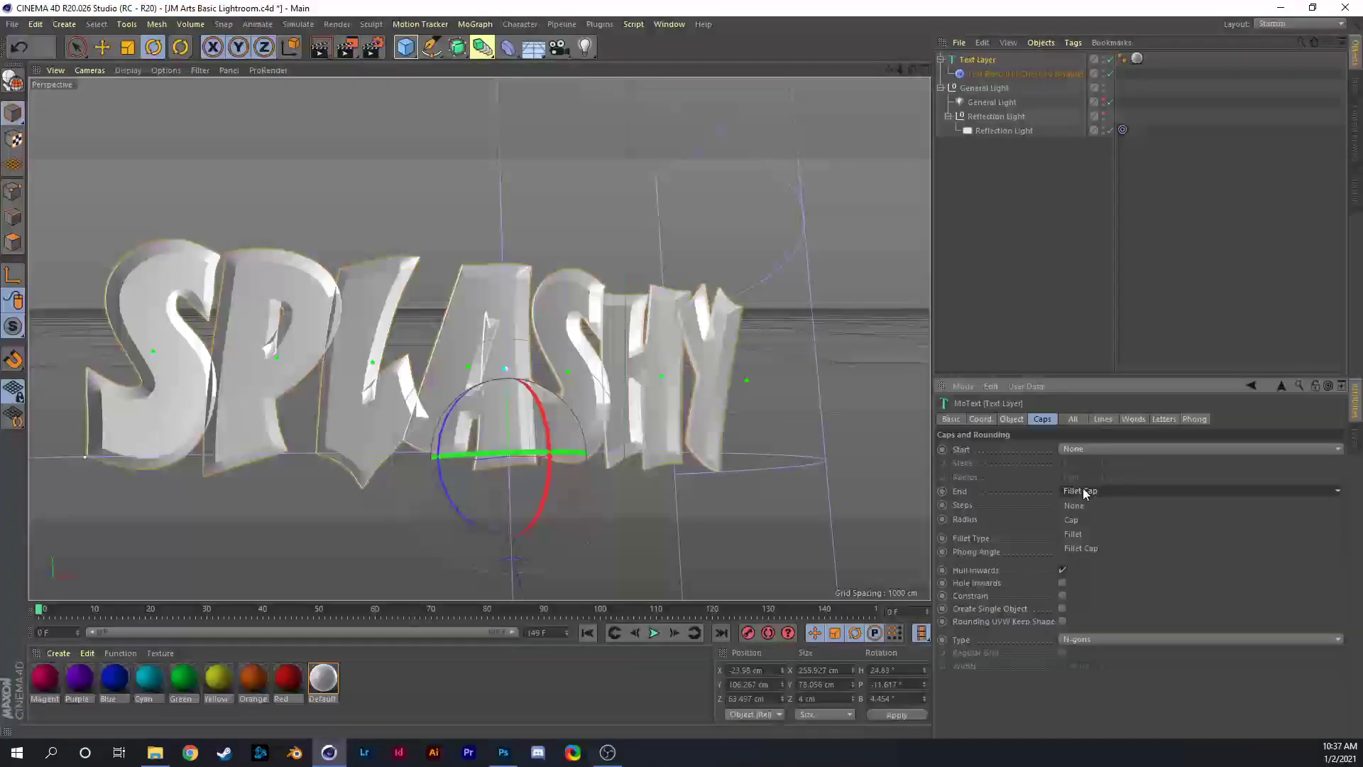
click(1083, 501)
click(1077, 453)
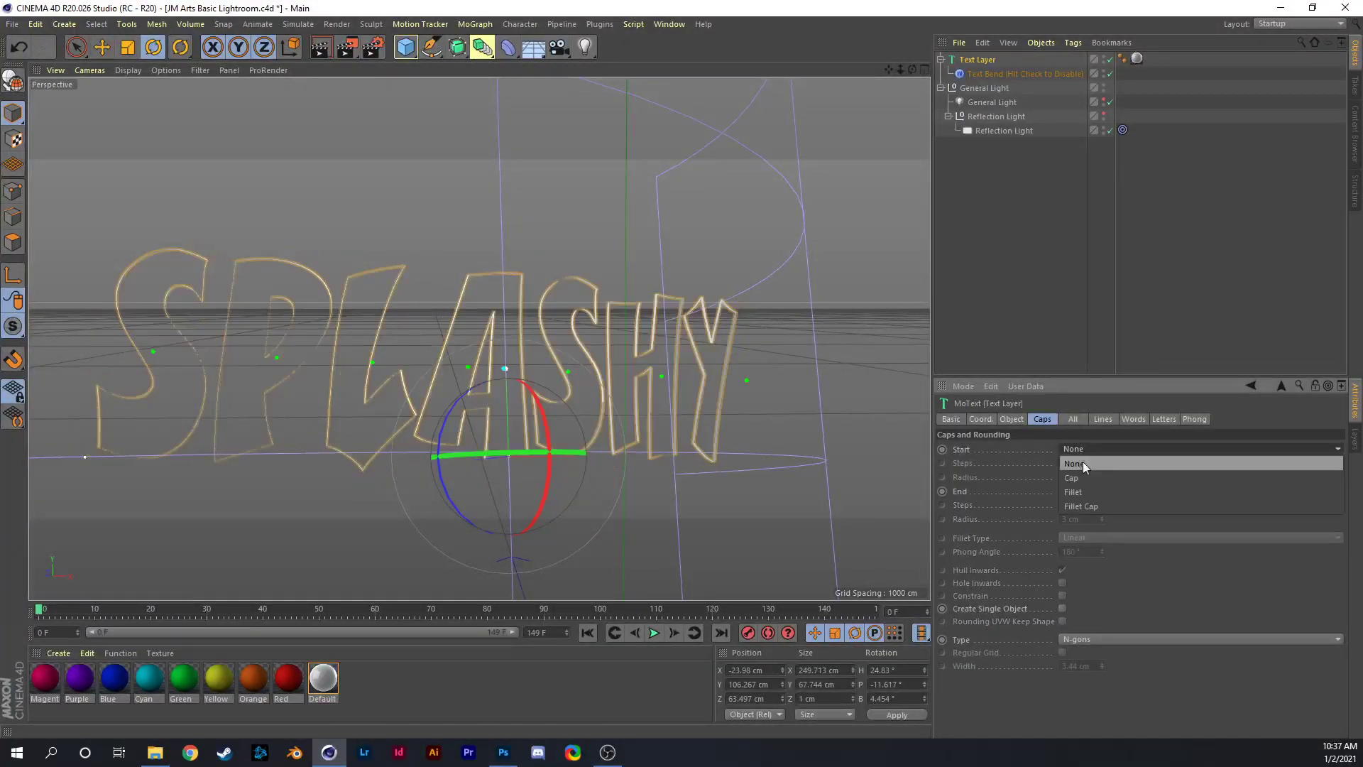
click(1084, 475)
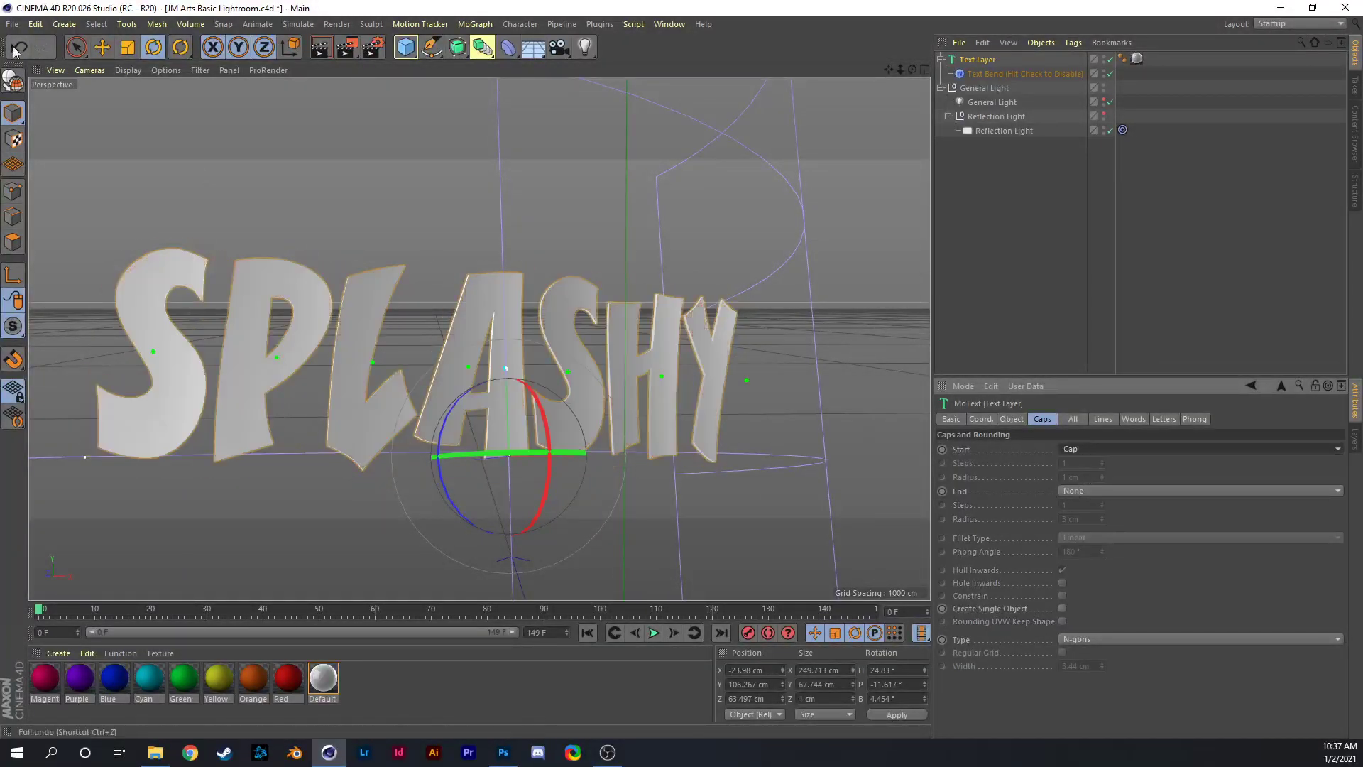
Render Lightroom Render Blue2.png at 2500×1000 and return to the Photoshop banner.
click(356, 48)
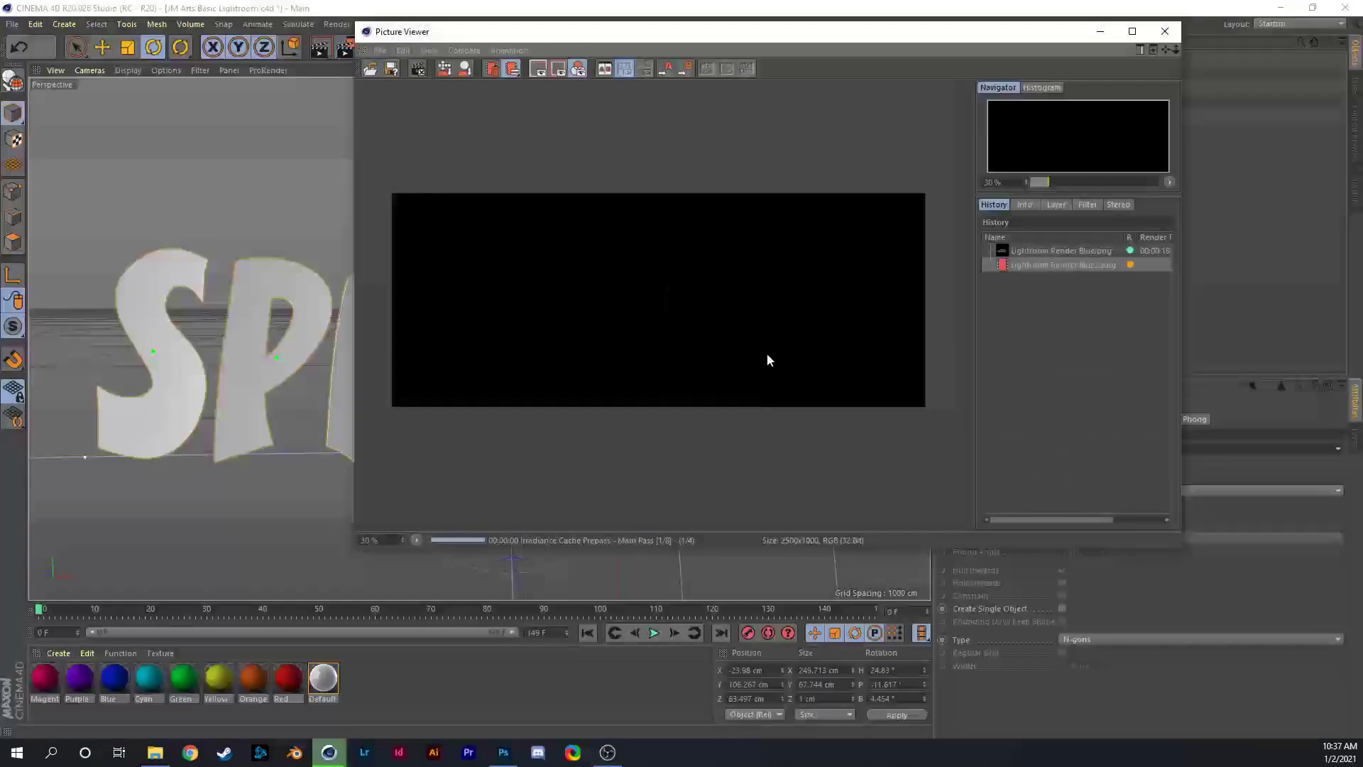
scroll(648, 286, down, 1)
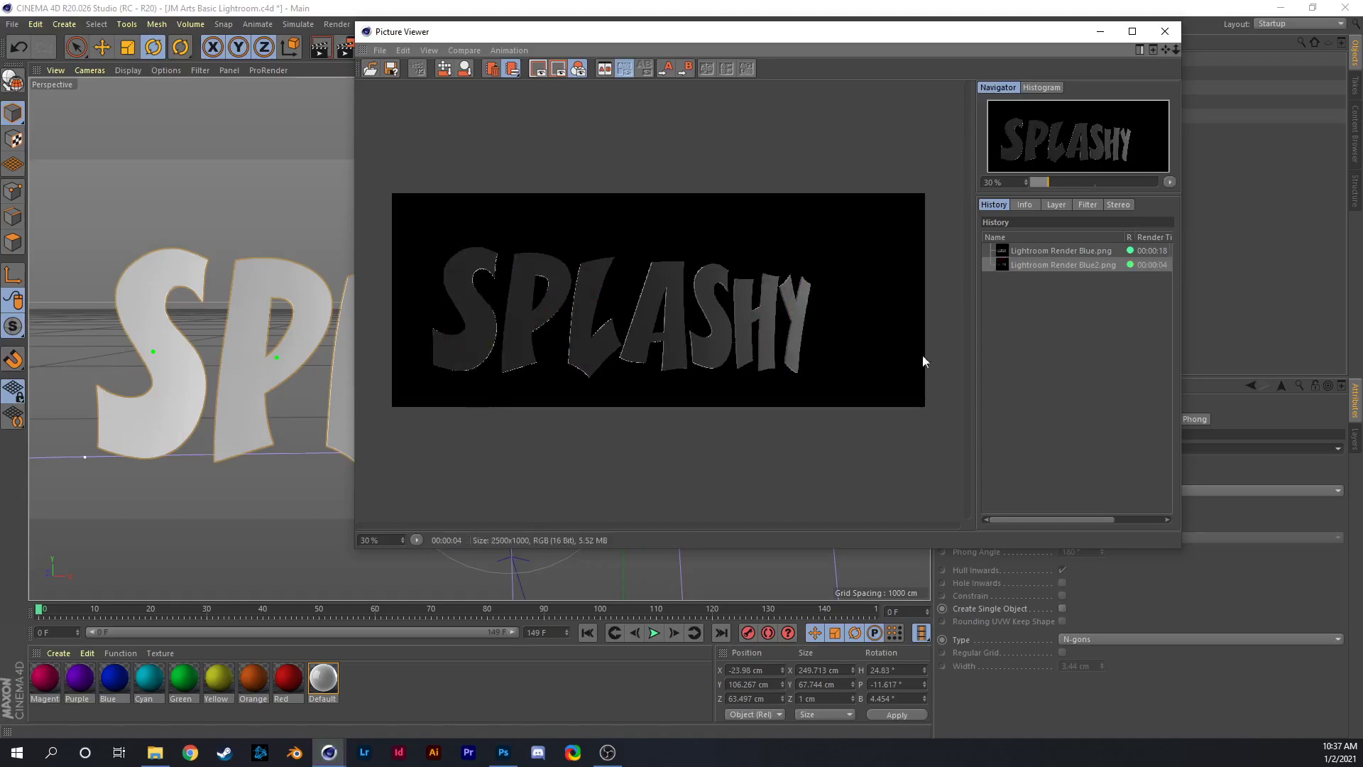
click(1164, 31)
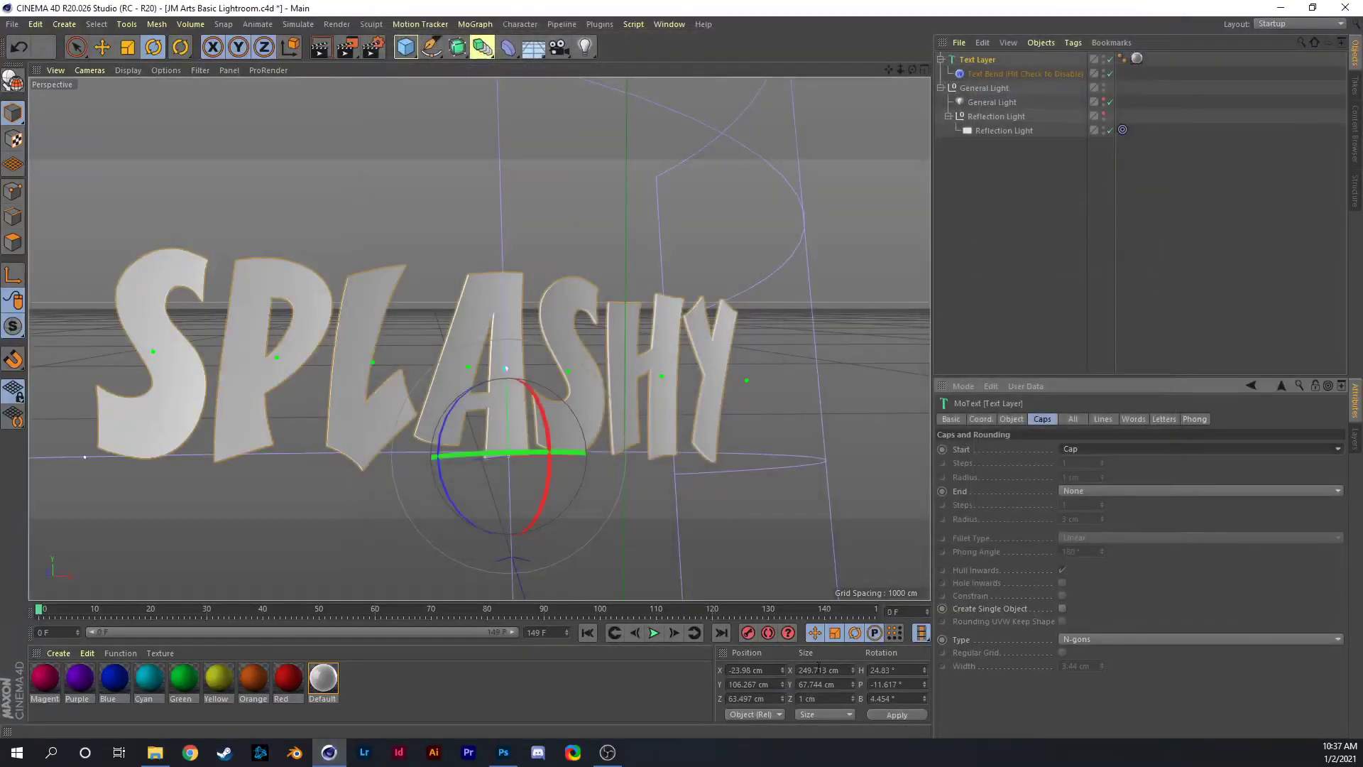
click(504, 752)
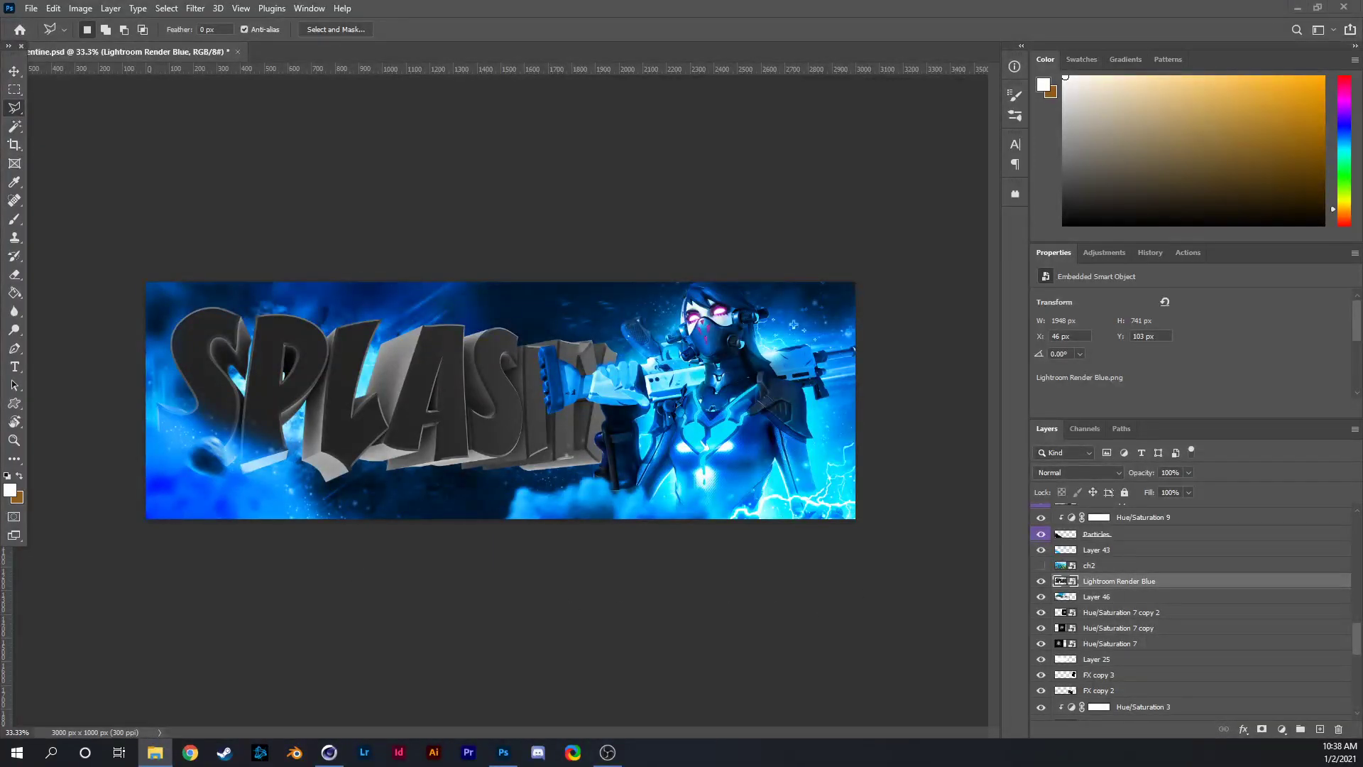
Position the new render over the title and blend it in Overlay.
key(ctrl+j)
key(ctrl+t)
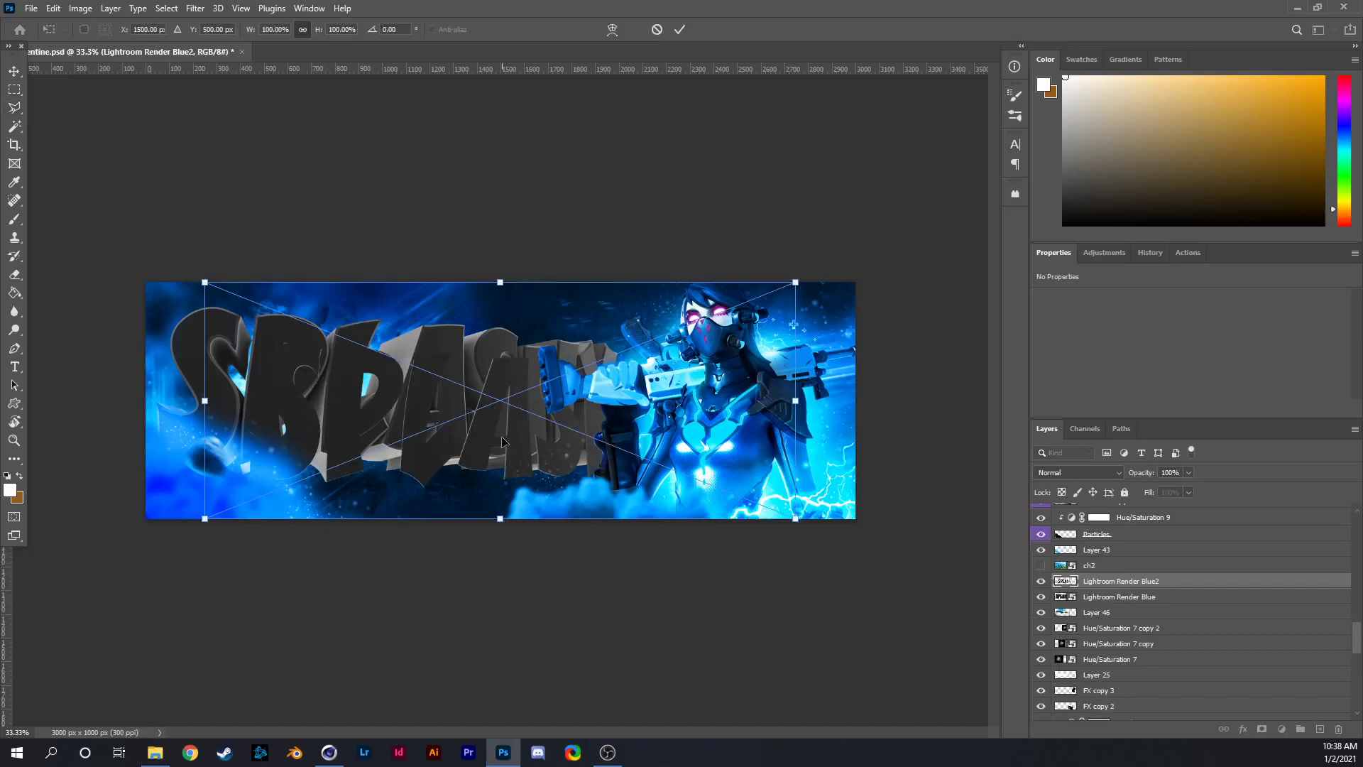
drag(499, 440, 439, 378)
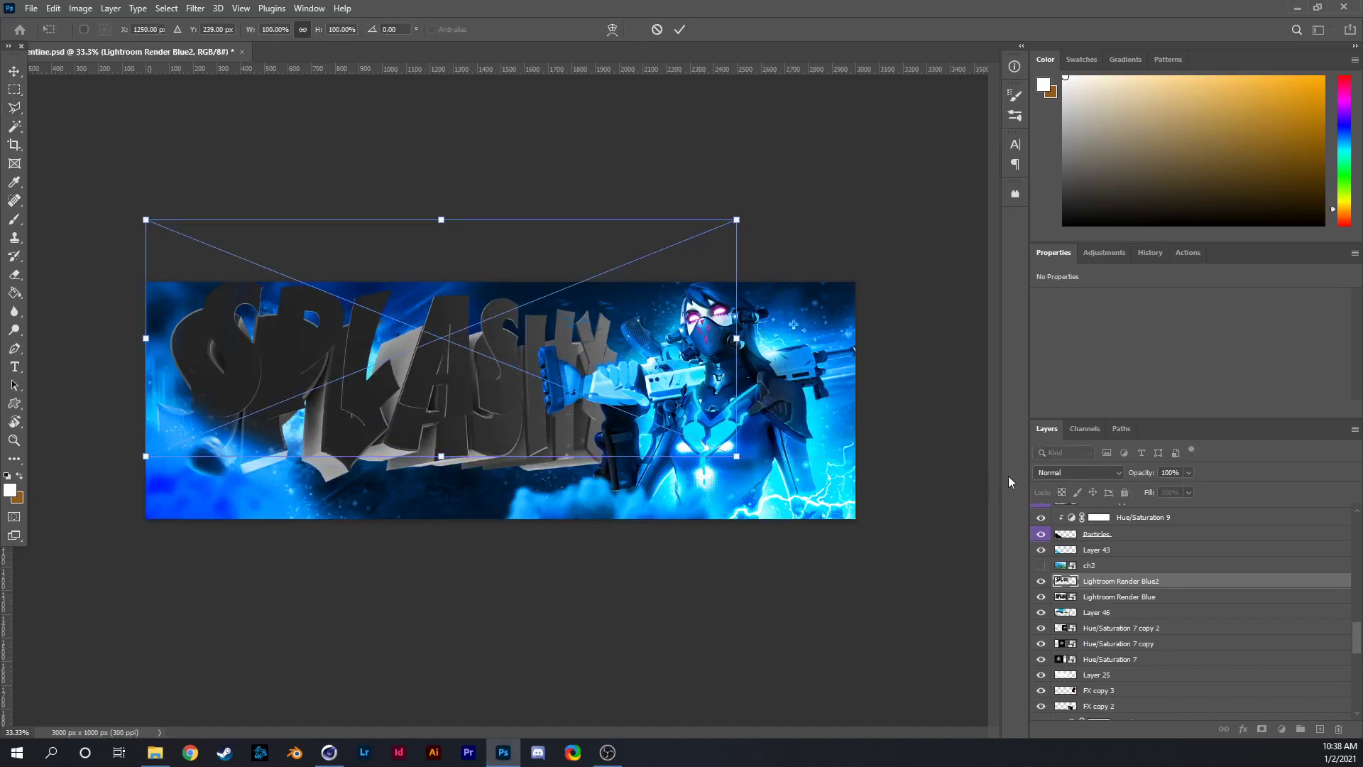
key(Return)
click(1093, 473)
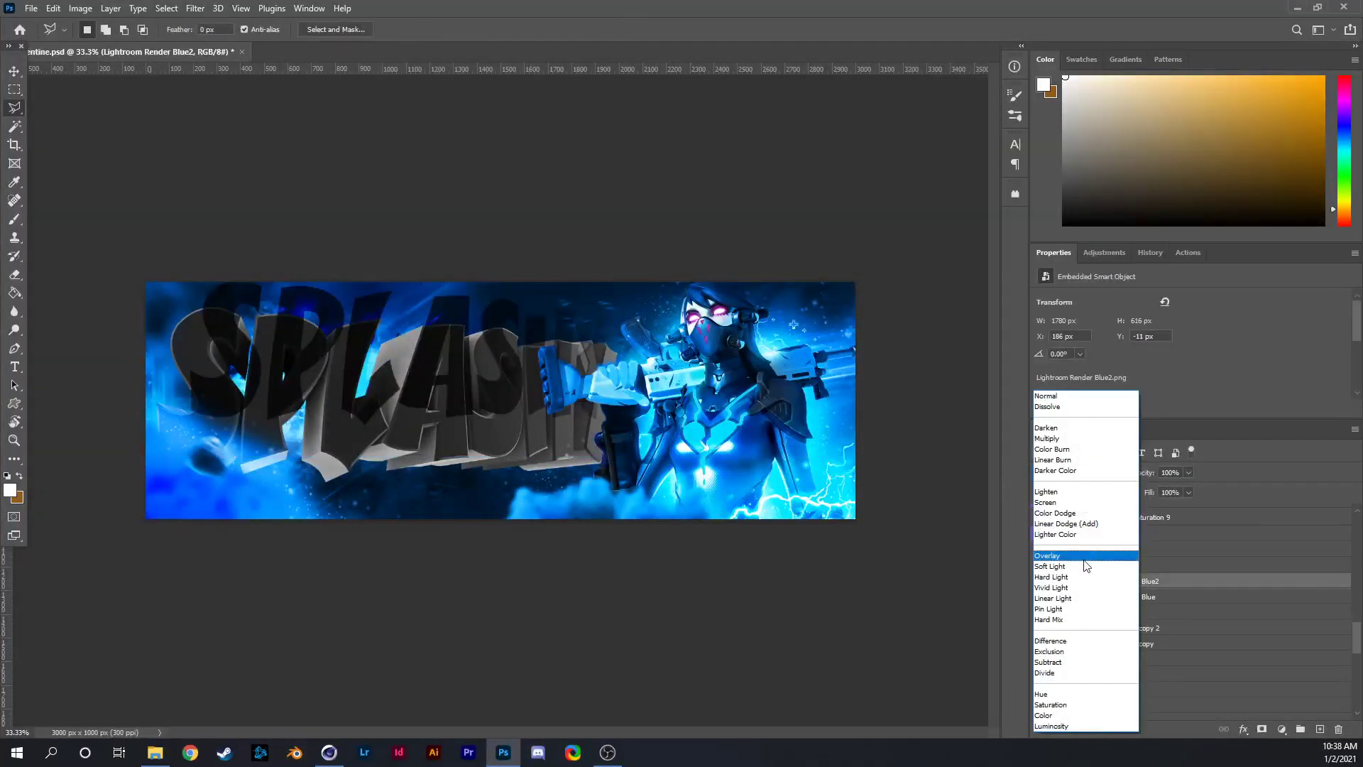
click(1079, 556)
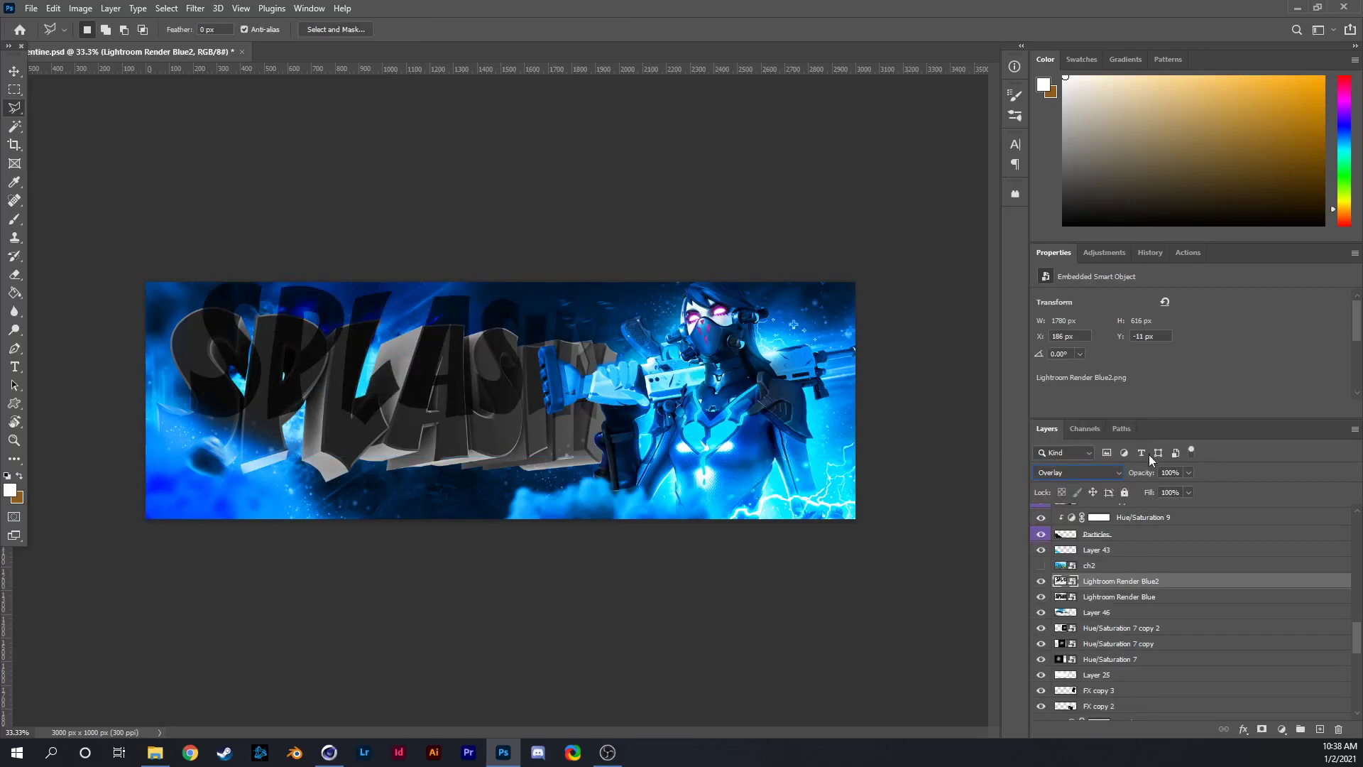
Scale the title render to about 109.7%, tilt it about 1°, and nudge it up.
key(ctrl+t)
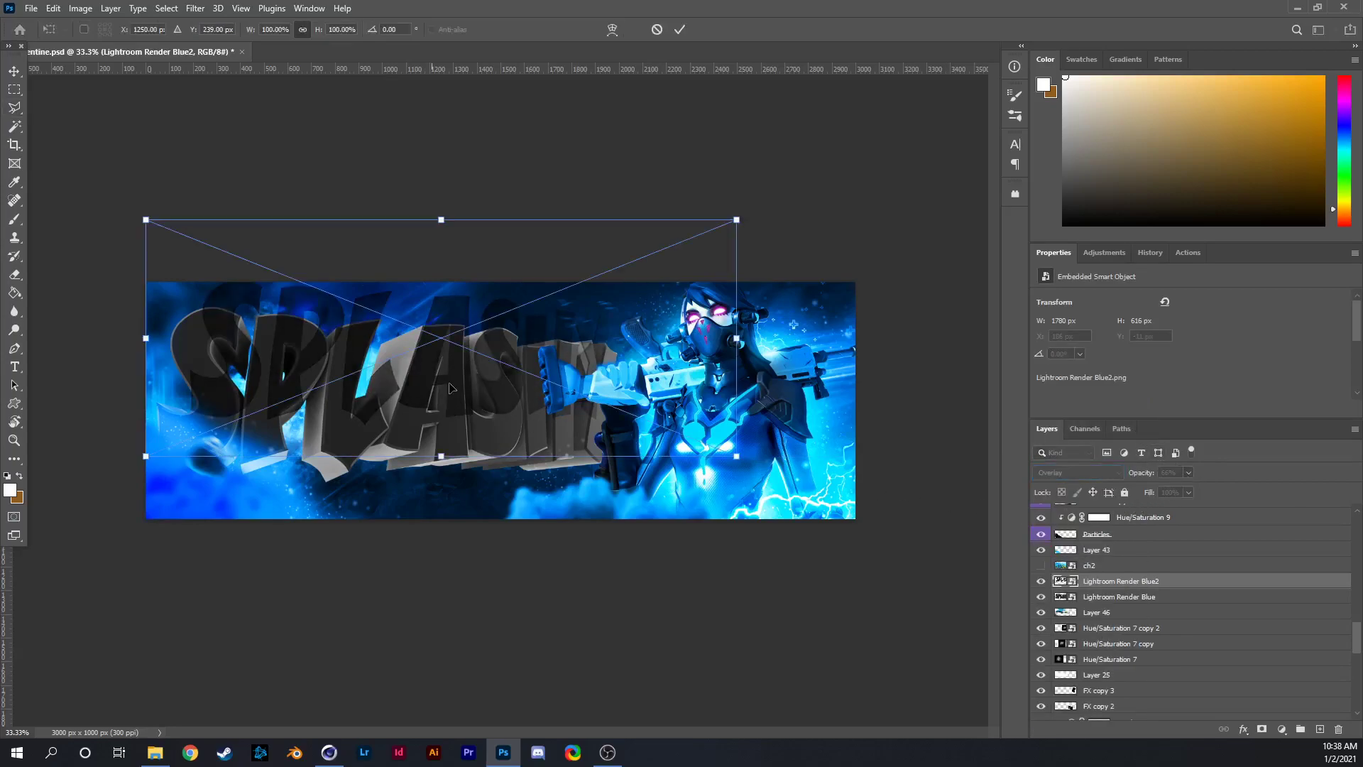
mouse_move(450, 230)
mouse_down()
mouse_move(460, 280)
mouse_move(454, 190)
mouse_move(454, 212)
mouse_up()
drag(459, 286, 470, 303)
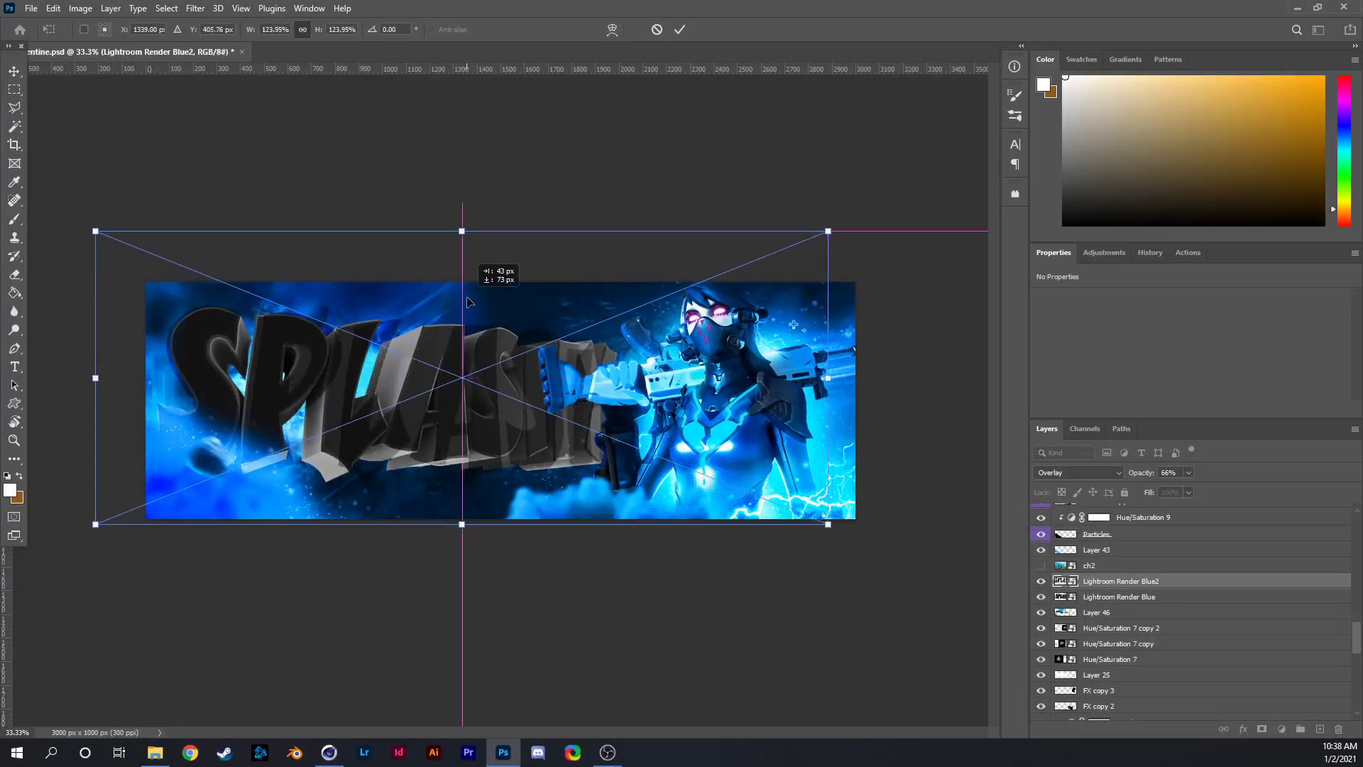
drag(836, 231, 766, 244)
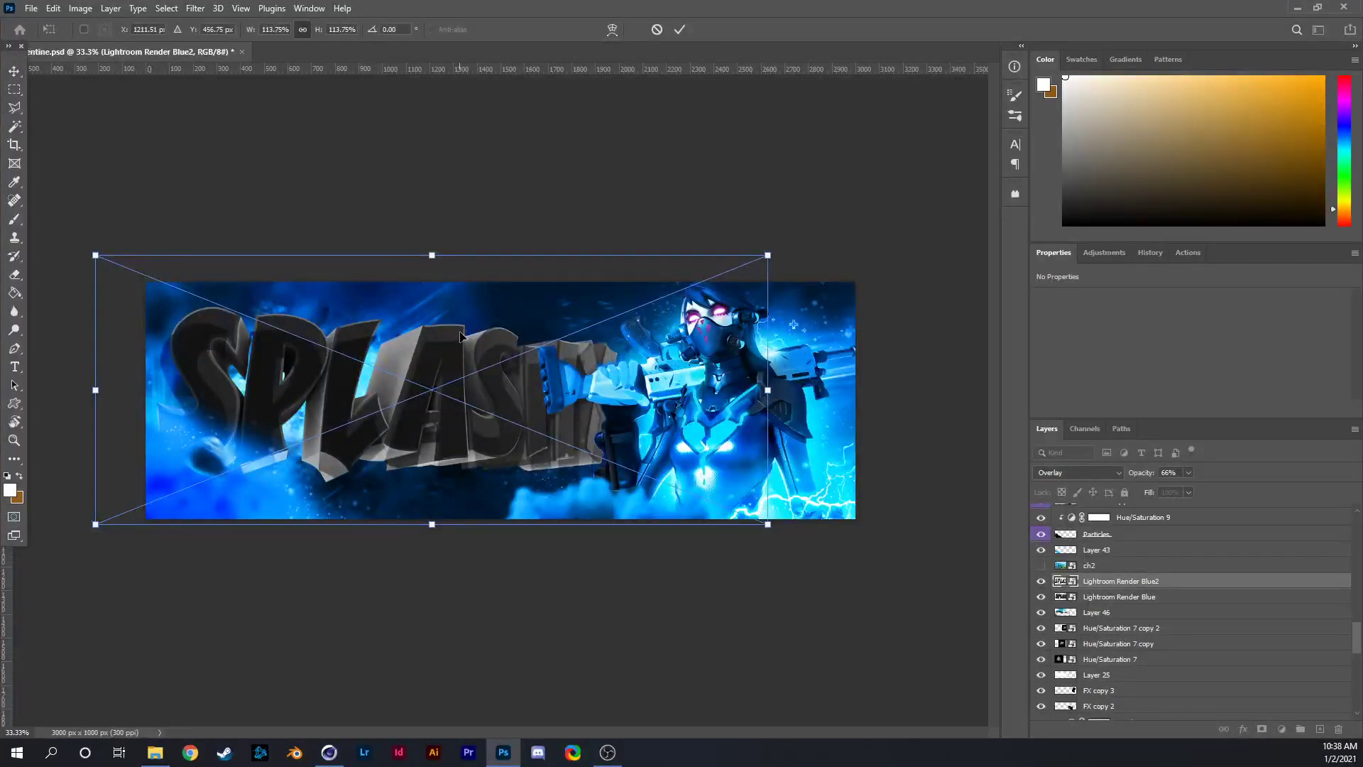
drag(461, 327, 467, 321)
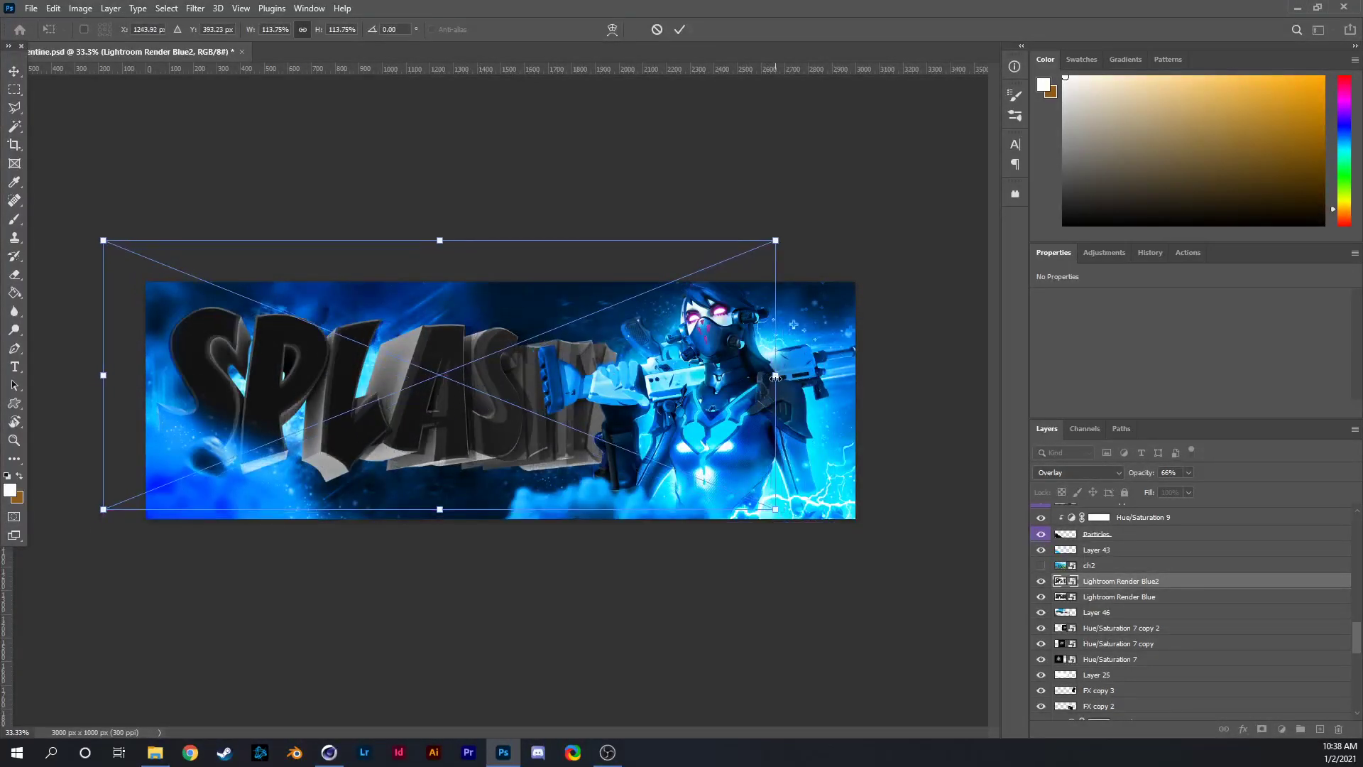
drag(775, 376, 756, 372)
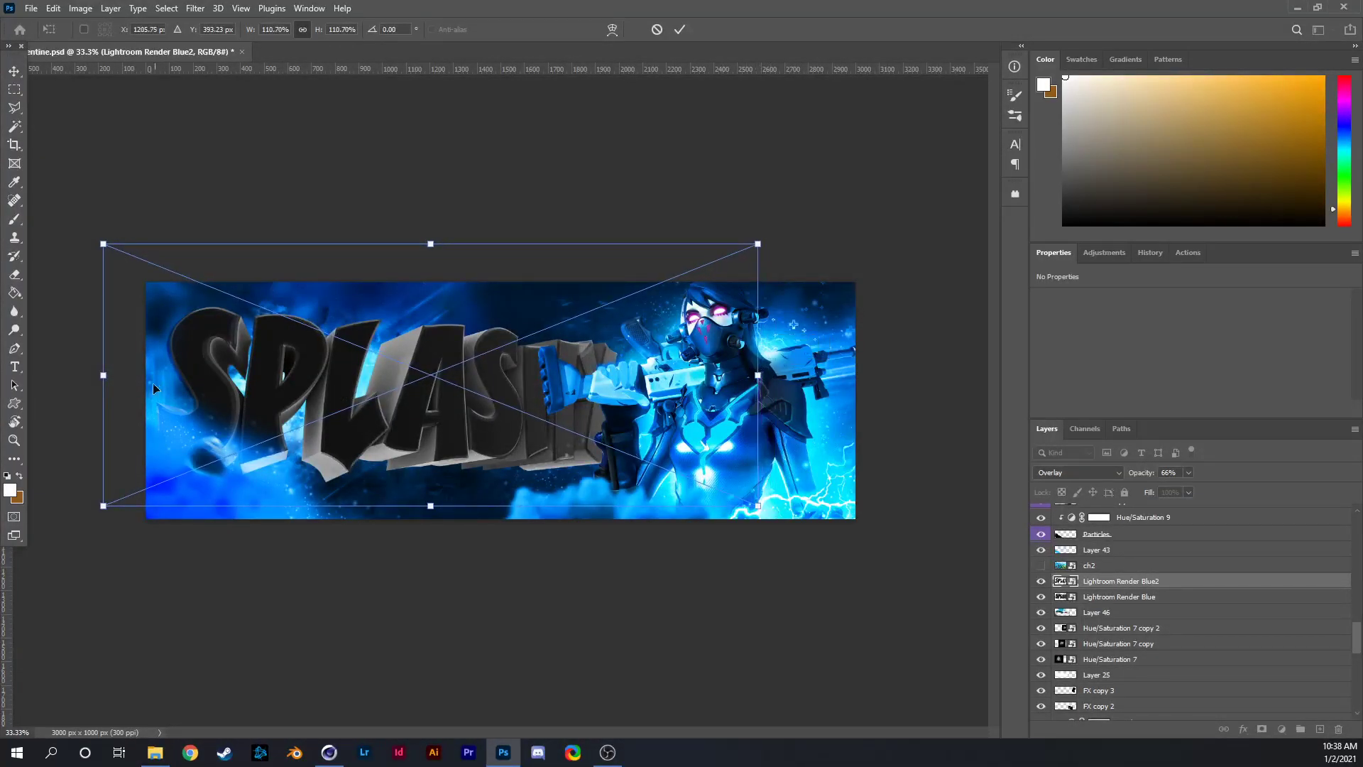
drag(105, 374, 109, 375)
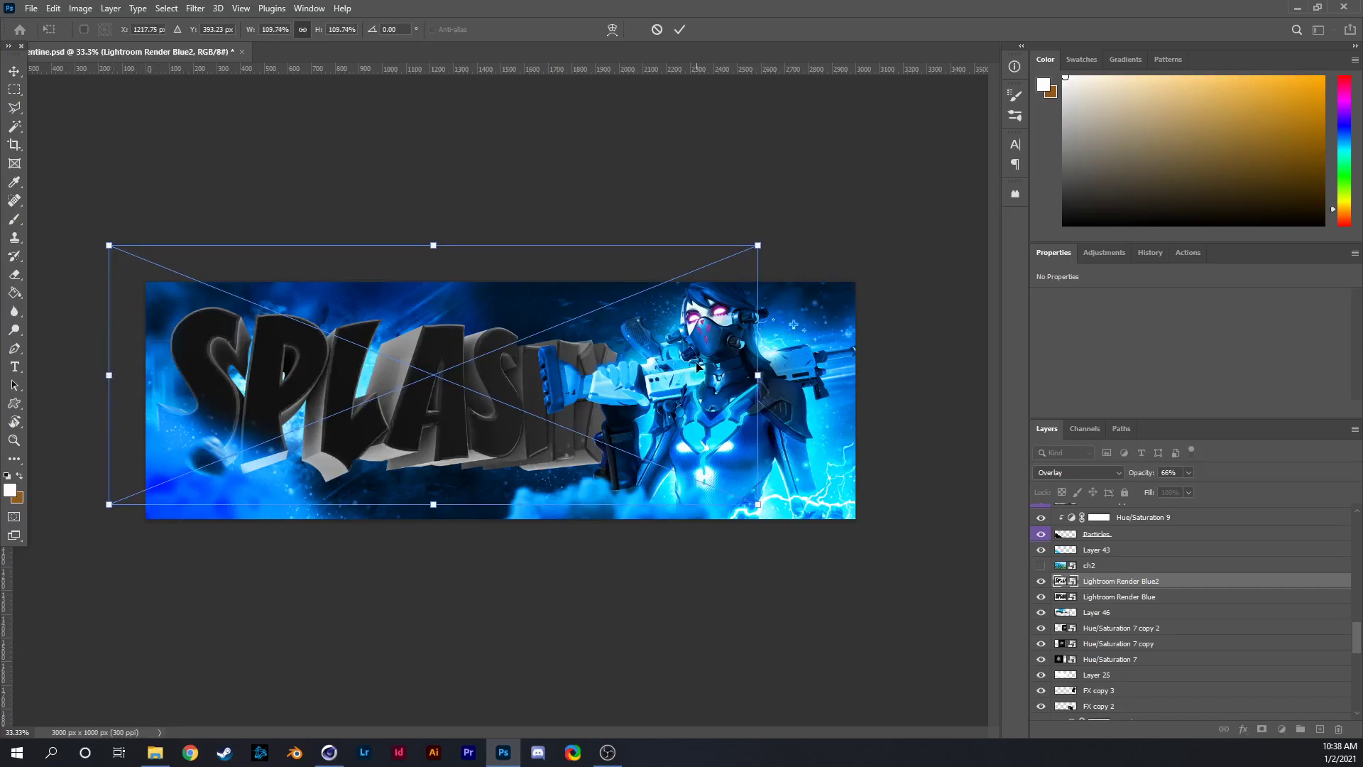
drag(484, 218, 486, 215)
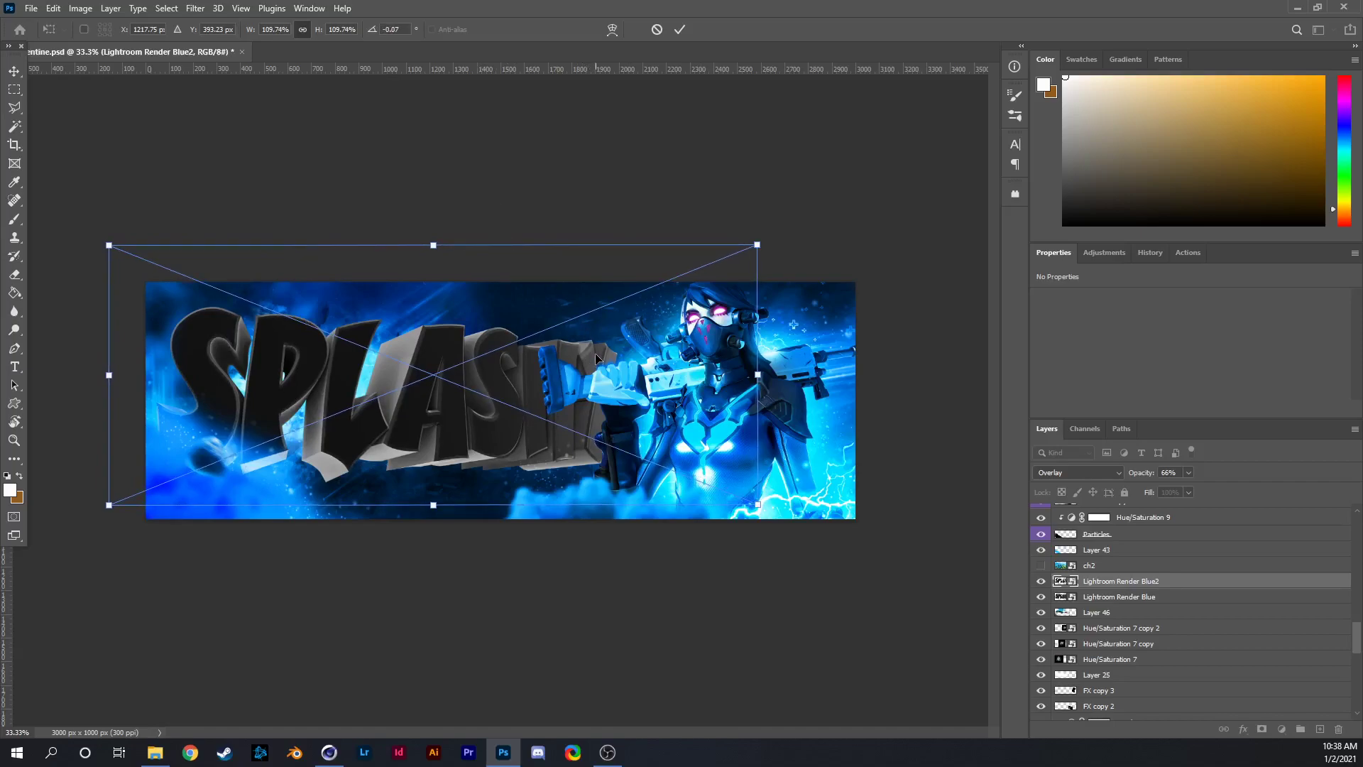
key(Up)
key(Up)
key(Up)
key(Up)
key(Up)
key(Up)
key(Up)
key(Up)
key(Up)
key(Up)
key(Up)
key(Up)
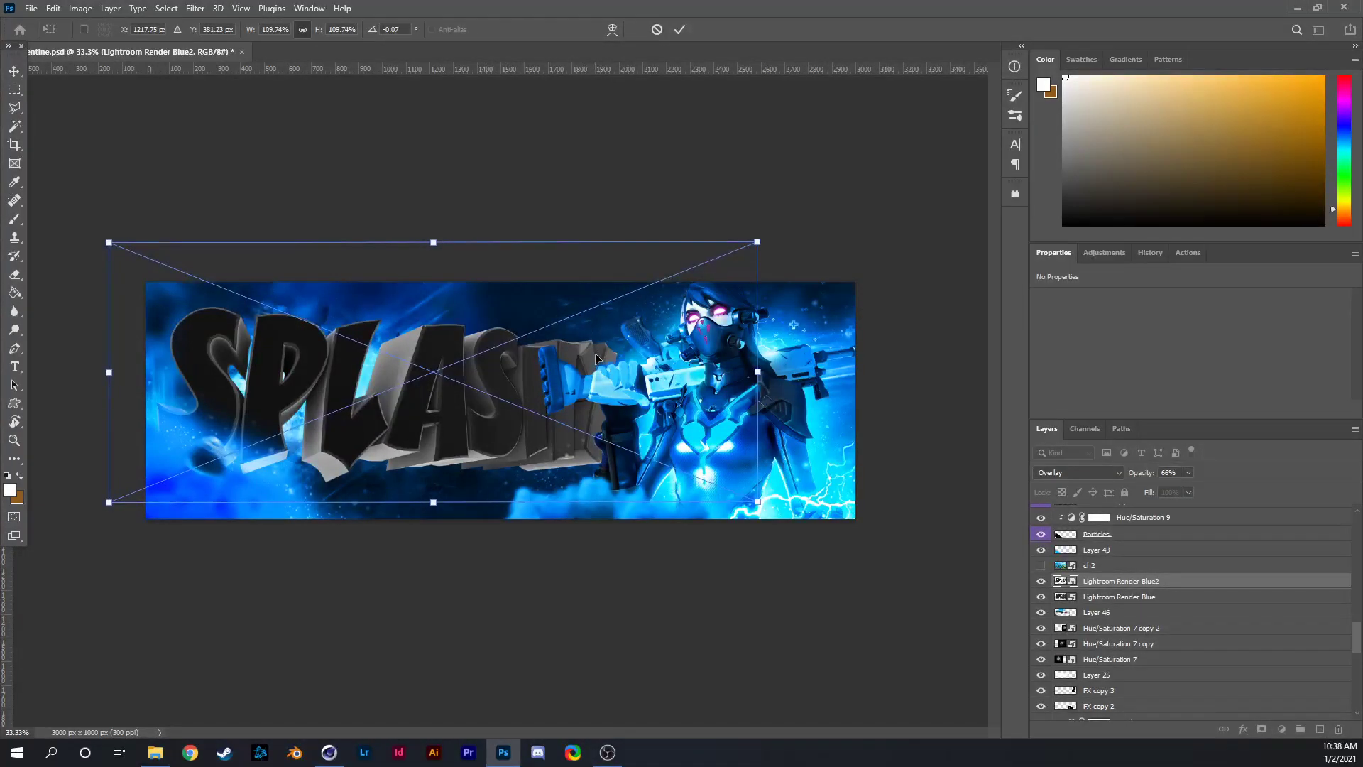
key(Return)
key(l)
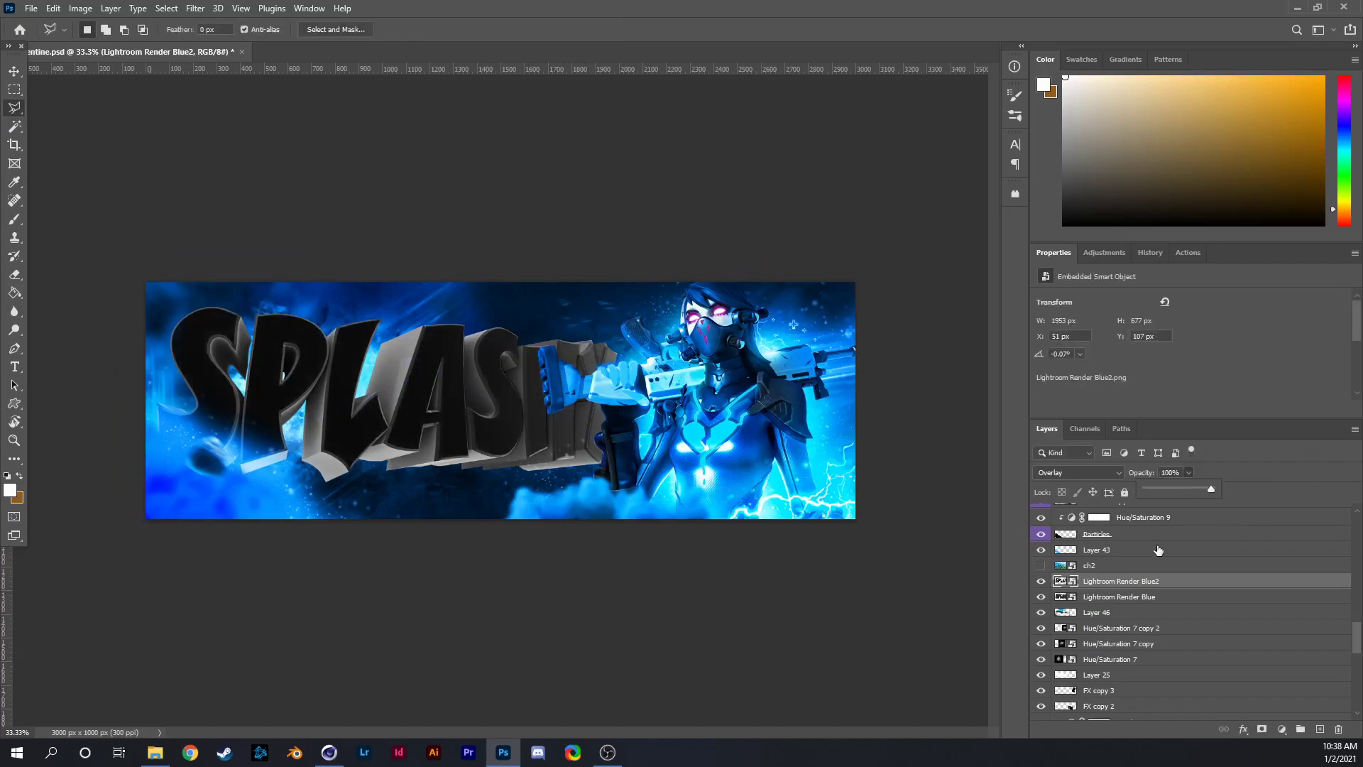
Show the ch2 landscape layer and clip it to Lightroom Render Blue2.
click(1042, 582)
click(1042, 582)
click(1041, 565)
click(1091, 558)
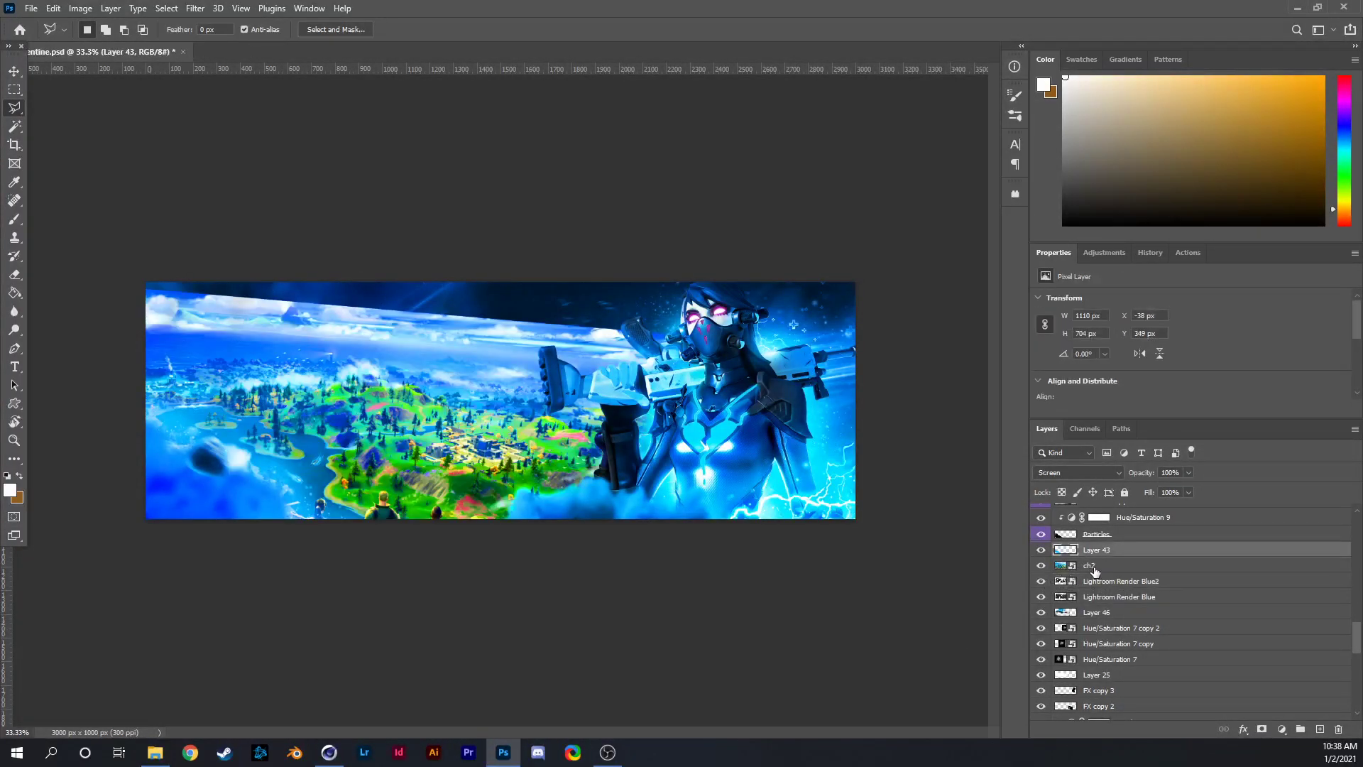
click(1093, 568)
alt+click(1110, 574)
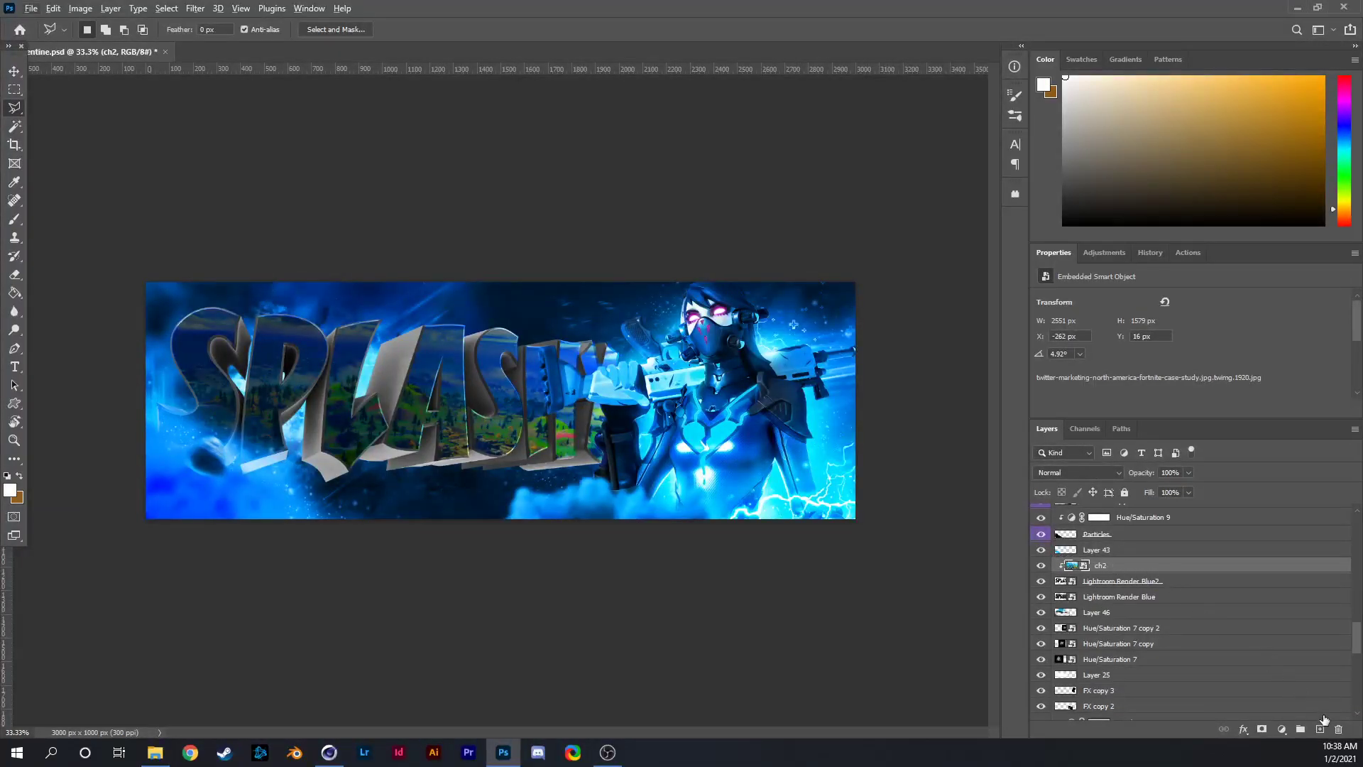
Add Layer 52 and brush a sampled light blue over the letters.
click(1320, 727)
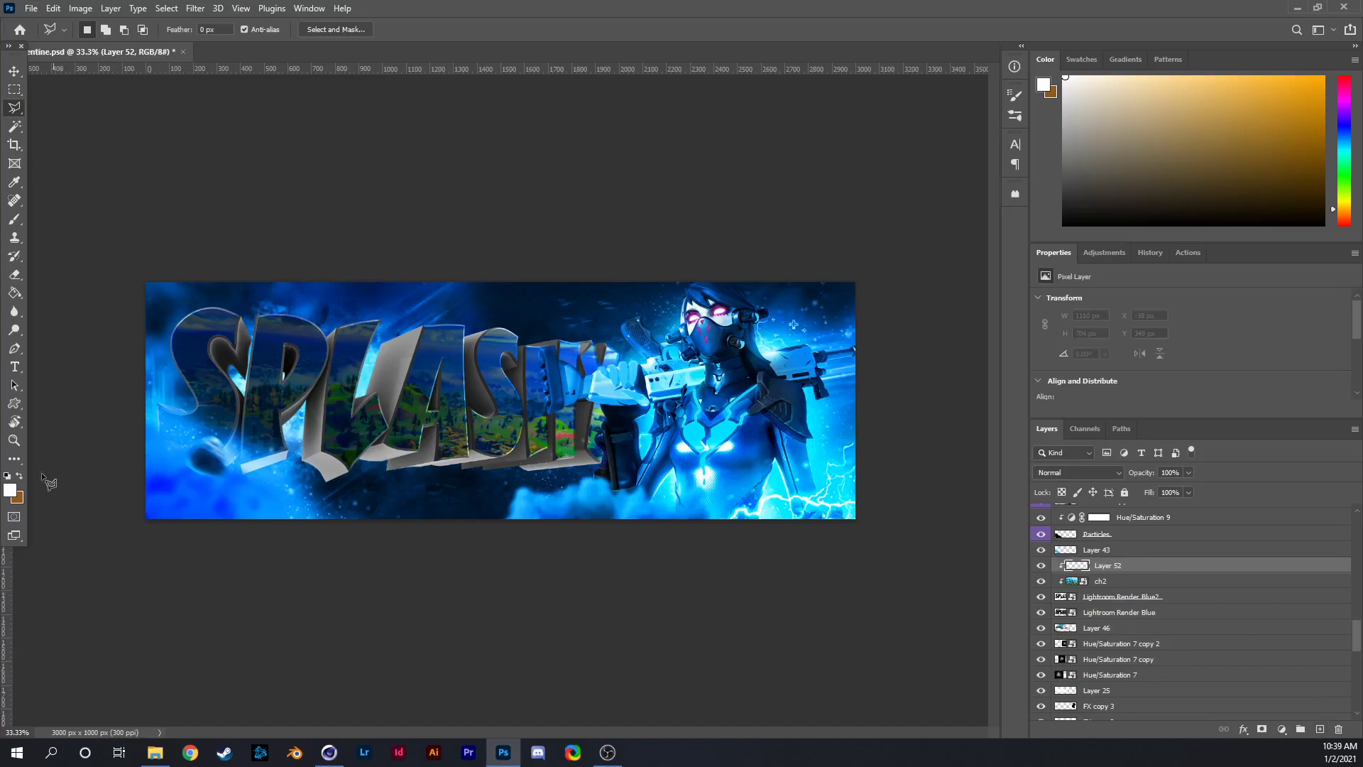
click(14, 219)
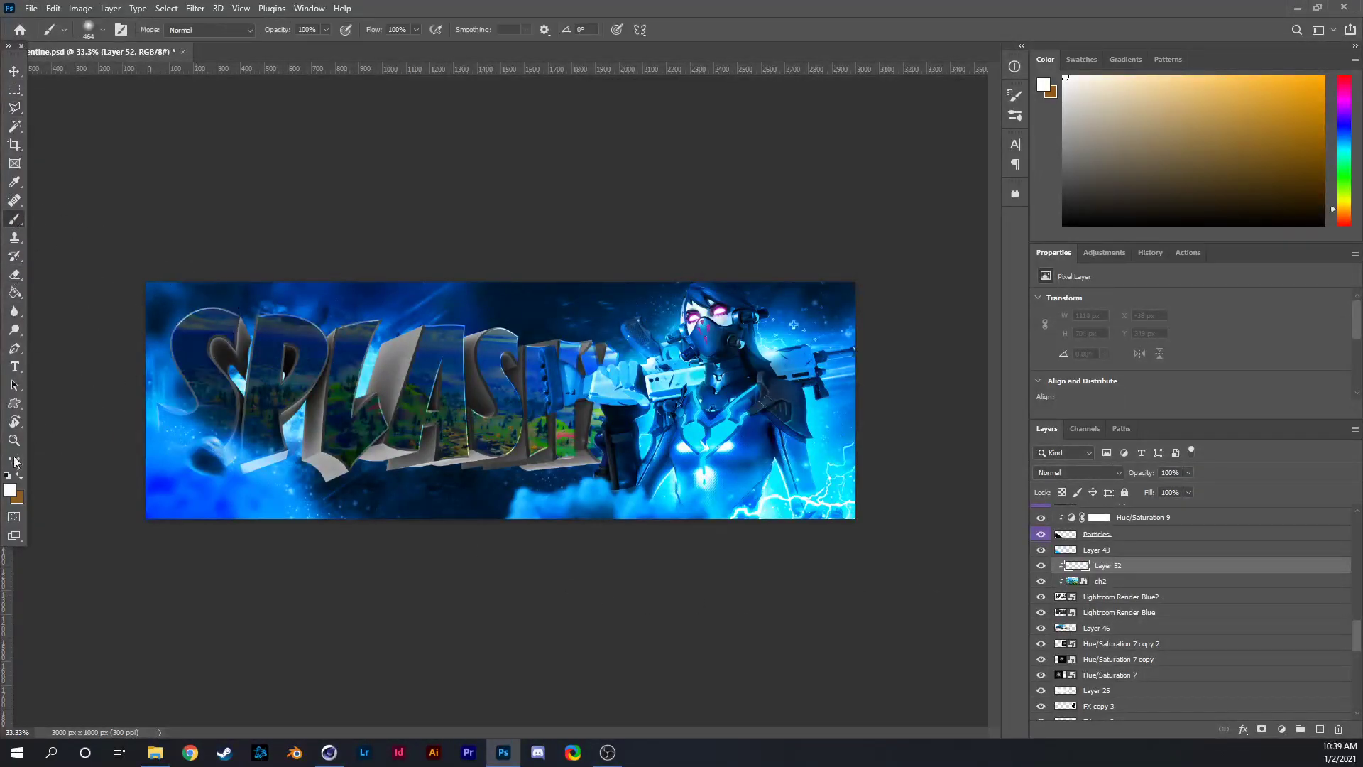
key(i)
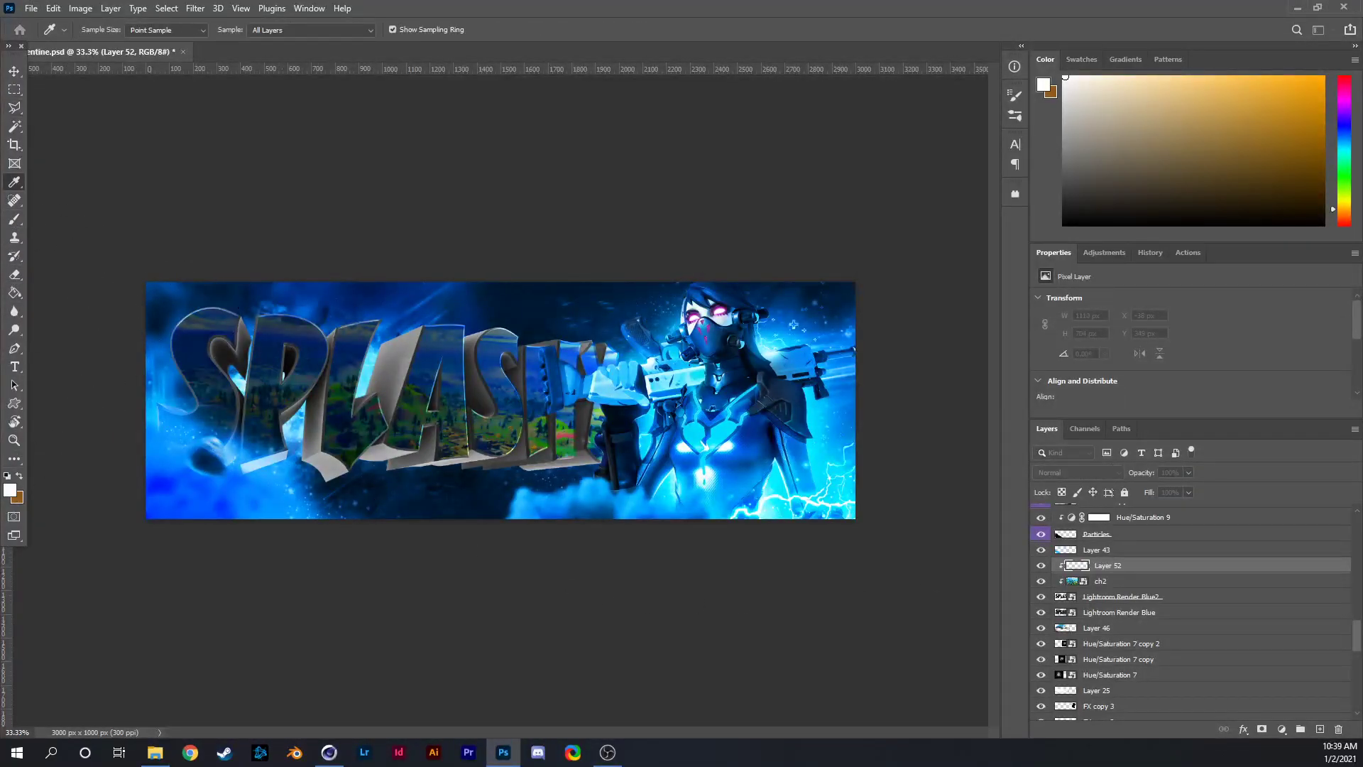
click(234, 334)
key(b)
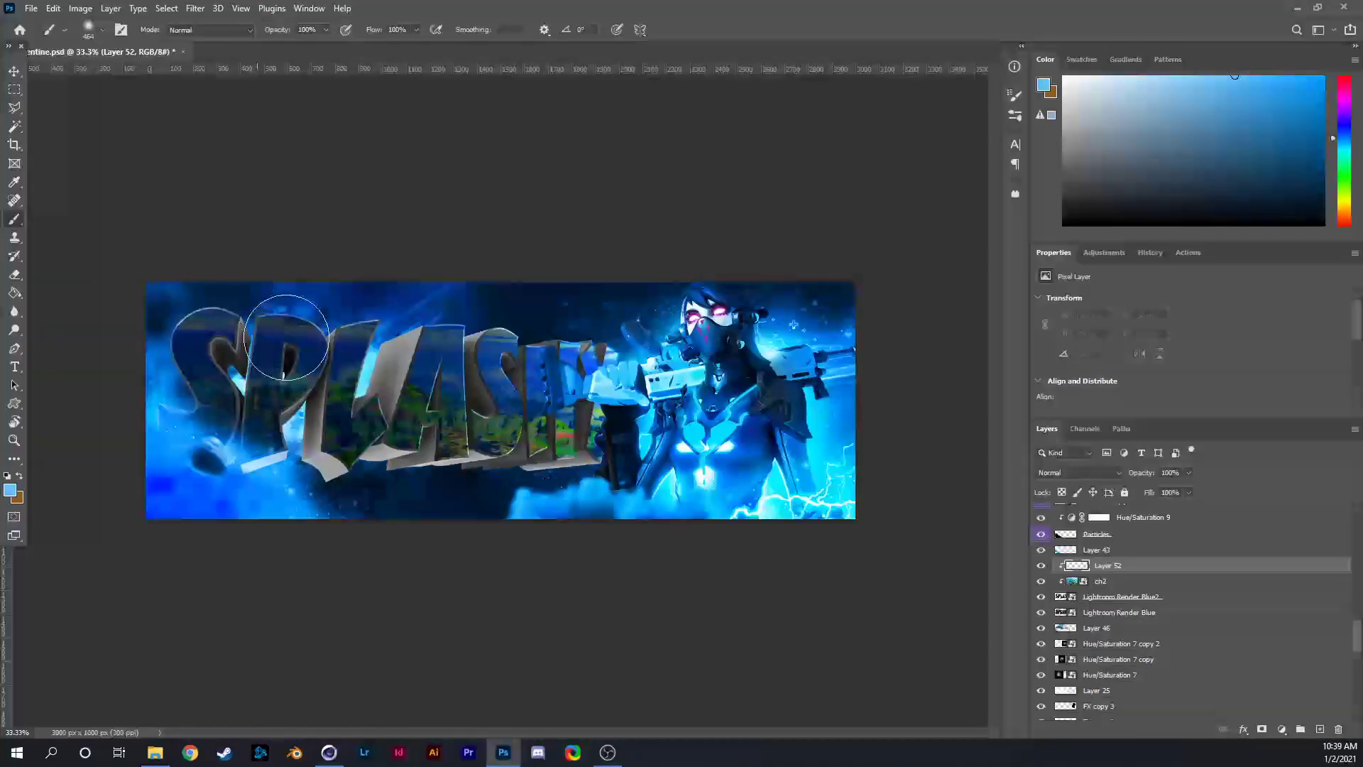
mouse_move(241, 341)
mouse_down()
mouse_move(447, 338)
mouse_move(497, 426)
mouse_move(580, 446)
mouse_move(578, 318)
mouse_up()
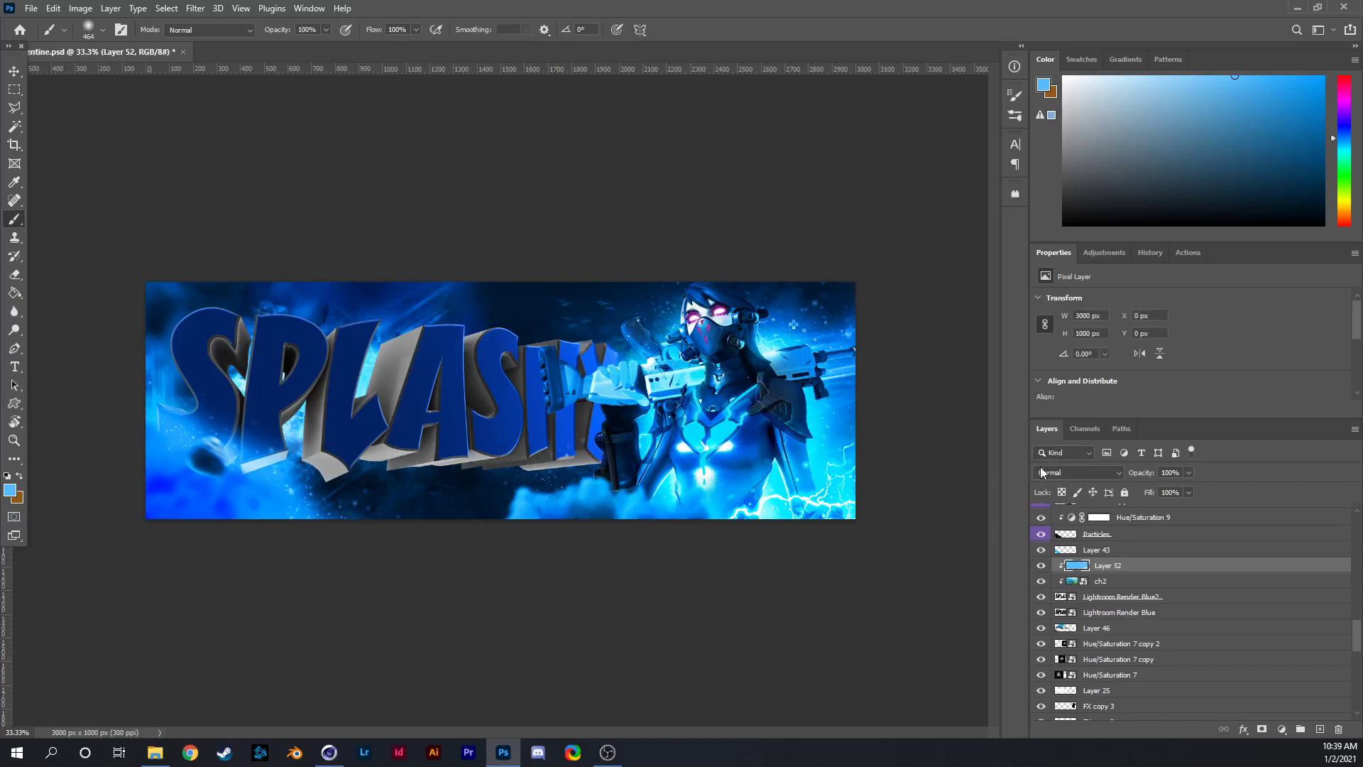
click(1078, 473)
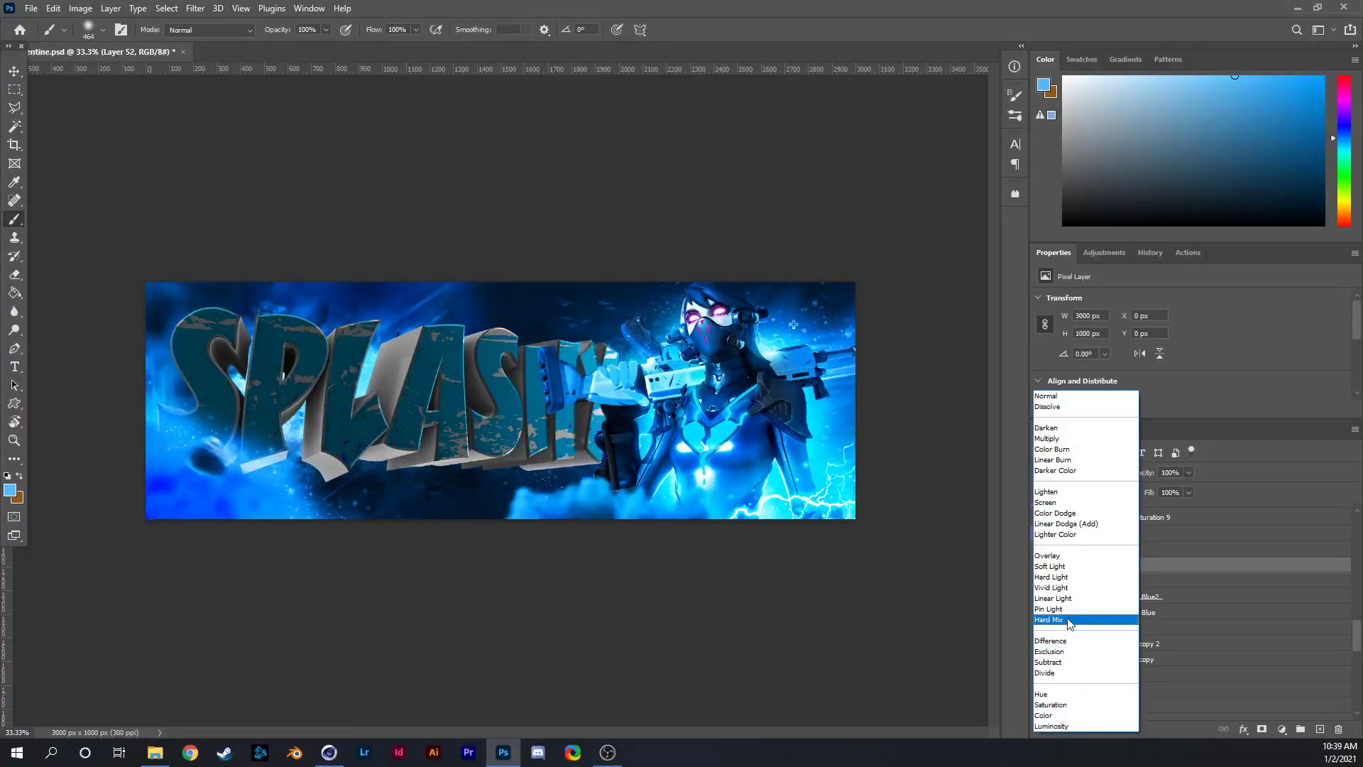
Set Layer 52 to Hard Light and add Layer 53 clipped above it.
click(1072, 581)
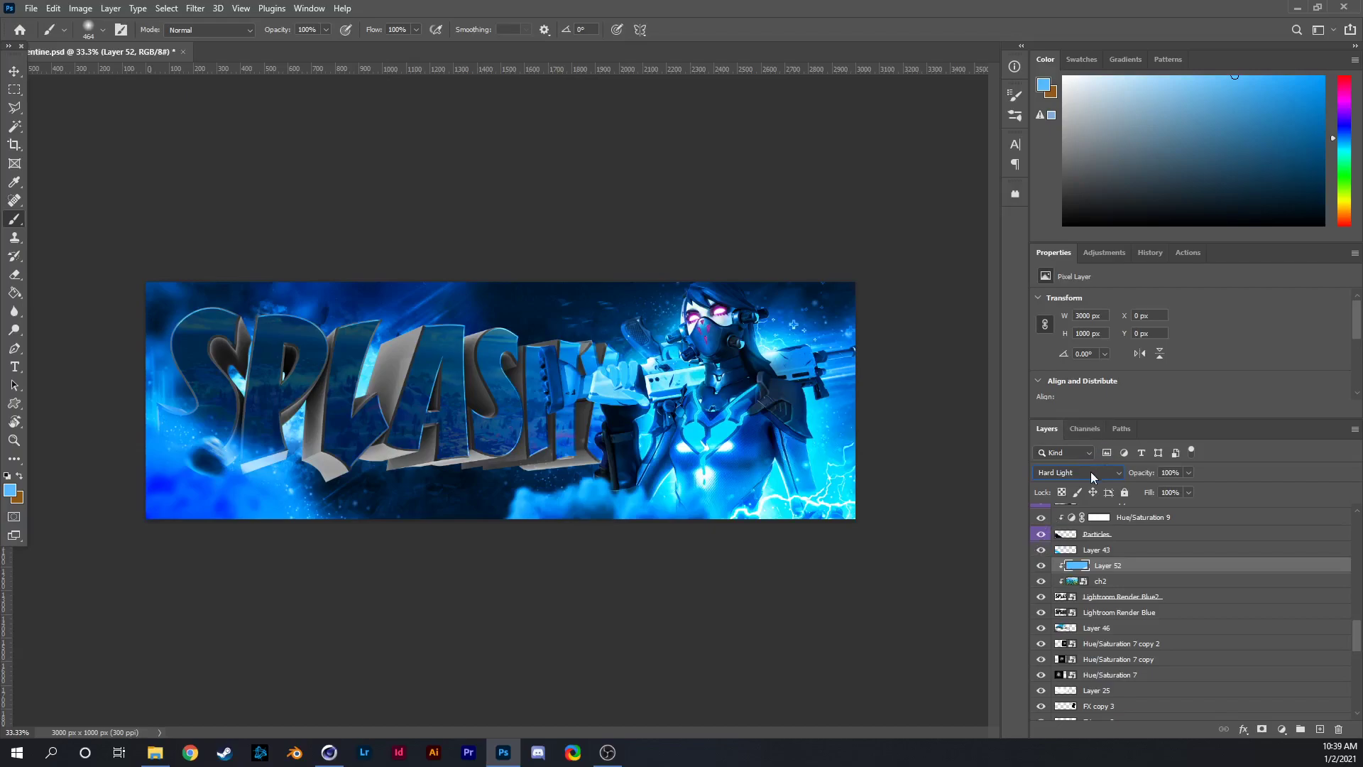
click(1319, 729)
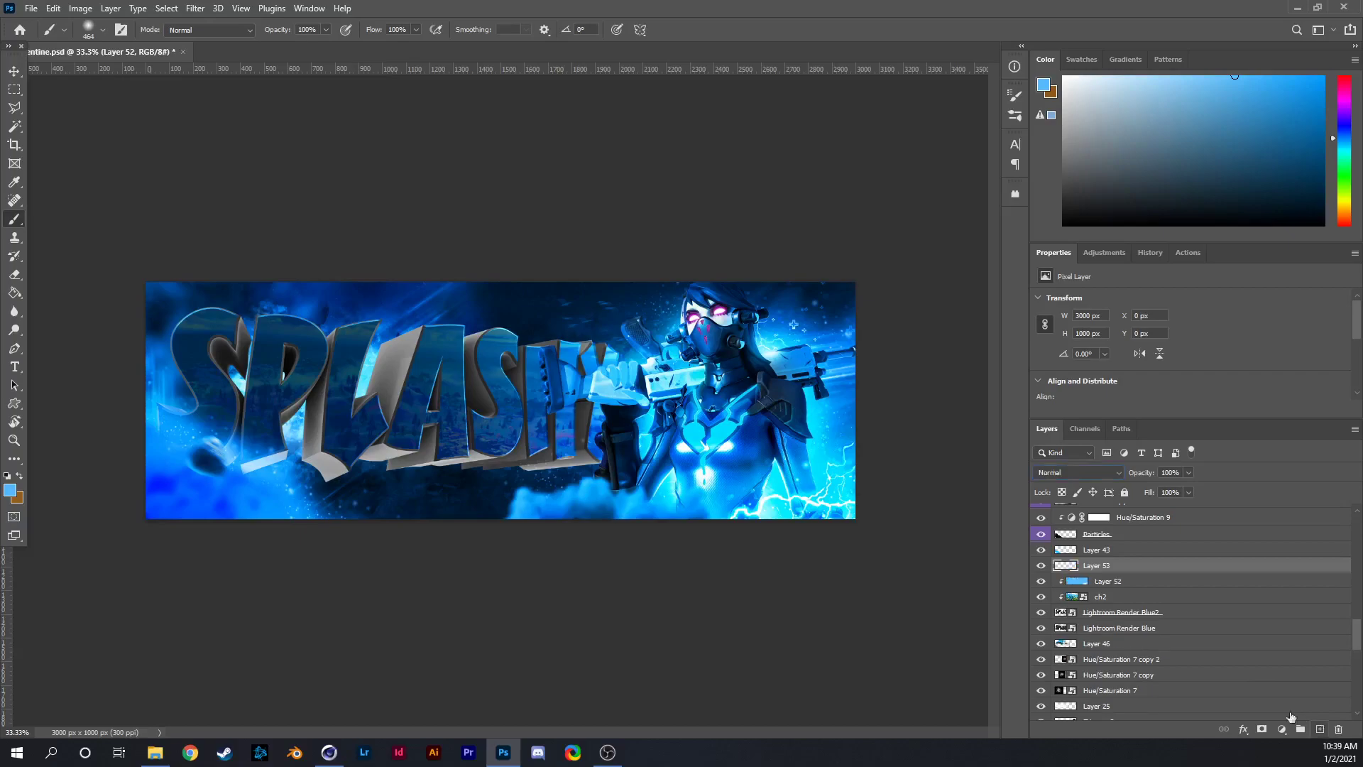
alt+click(1154, 573)
Brush blue across the lettering on Layer 53, set it to Hard Light, and add Layer 54.
click(446, 424)
mouse_move(446, 425)
mouse_down()
mouse_move(585, 459)
mouse_move(325, 369)
mouse_move(213, 415)
mouse_move(174, 317)
mouse_up()
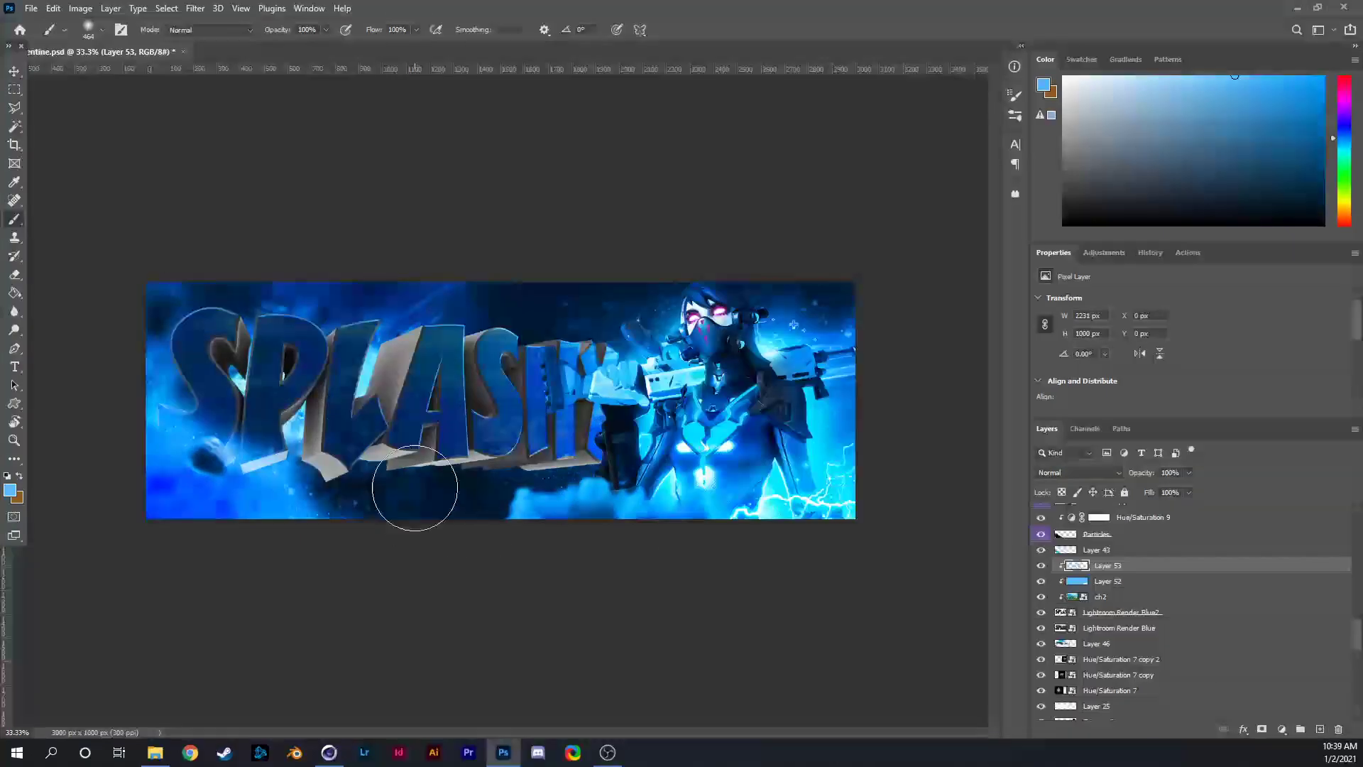
click(1078, 473)
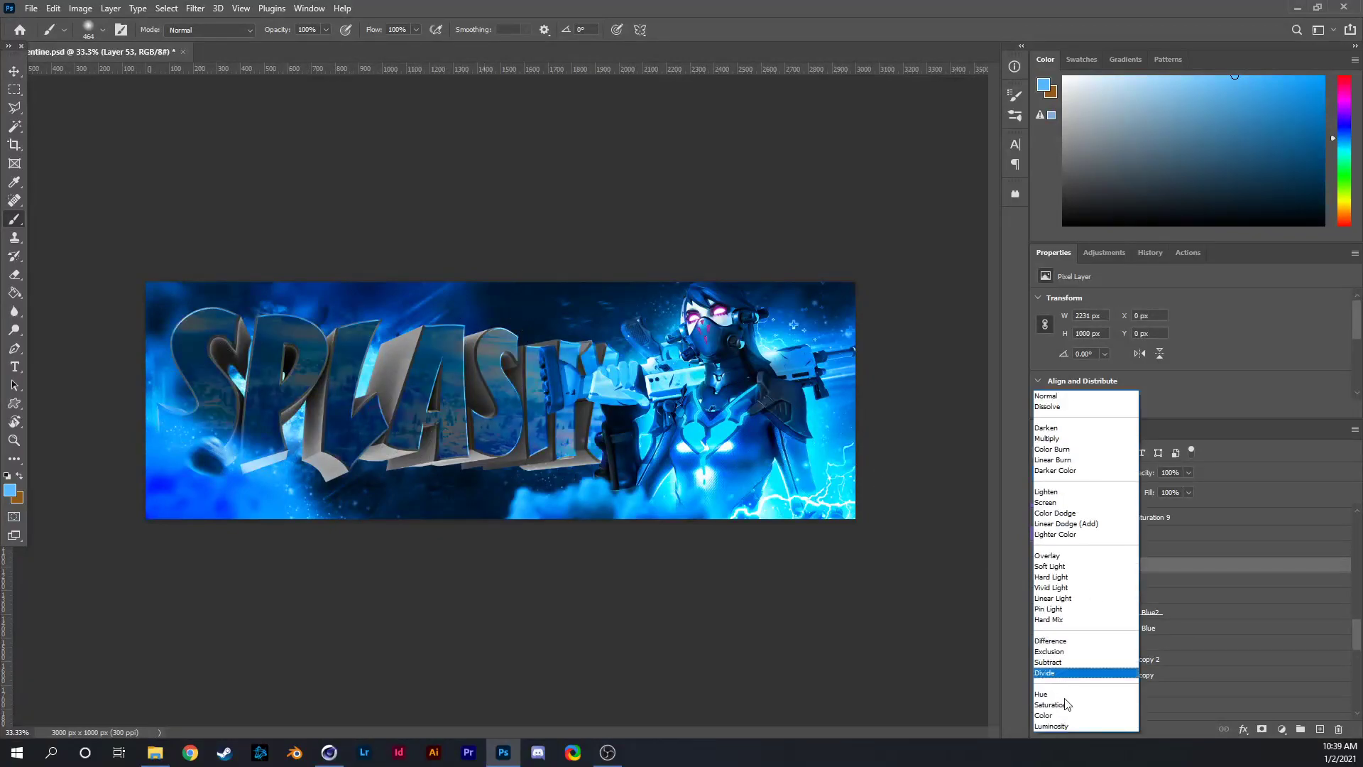
click(1057, 579)
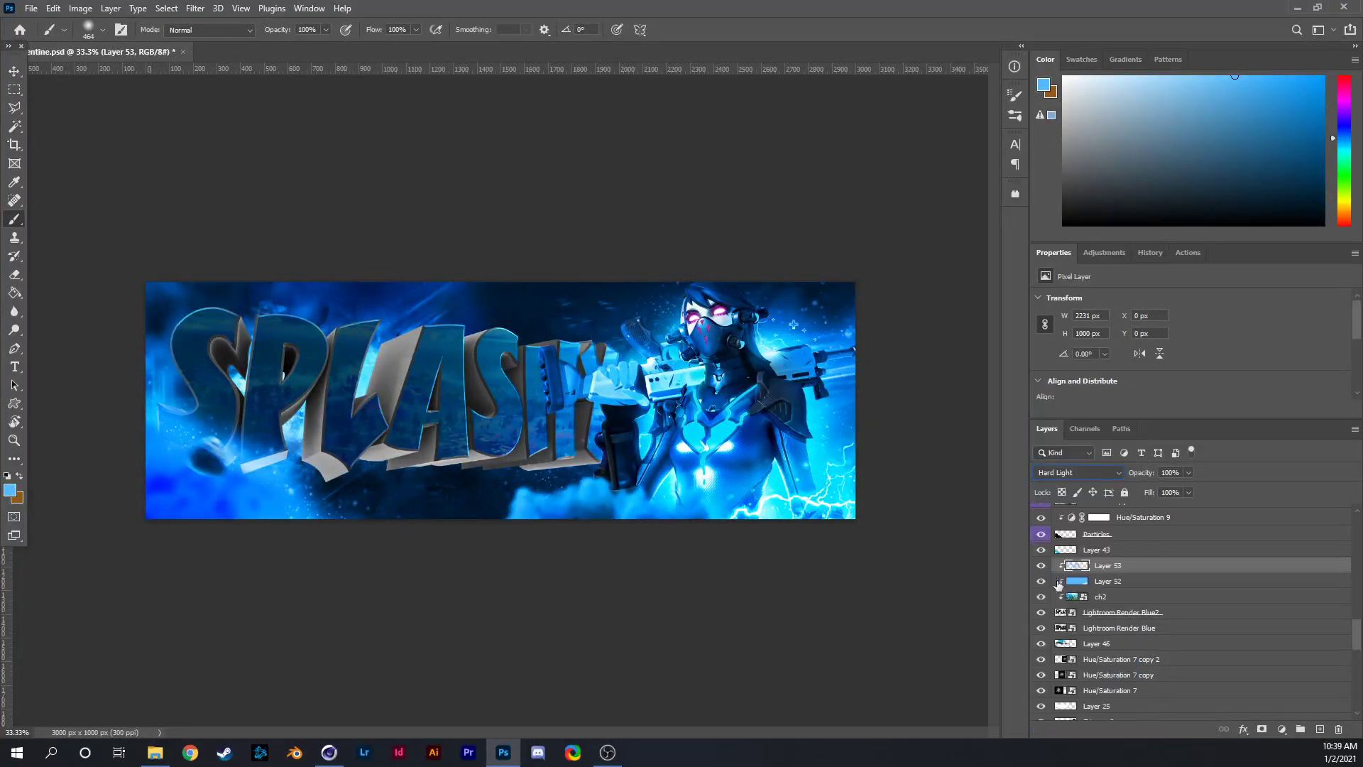
click(1320, 729)
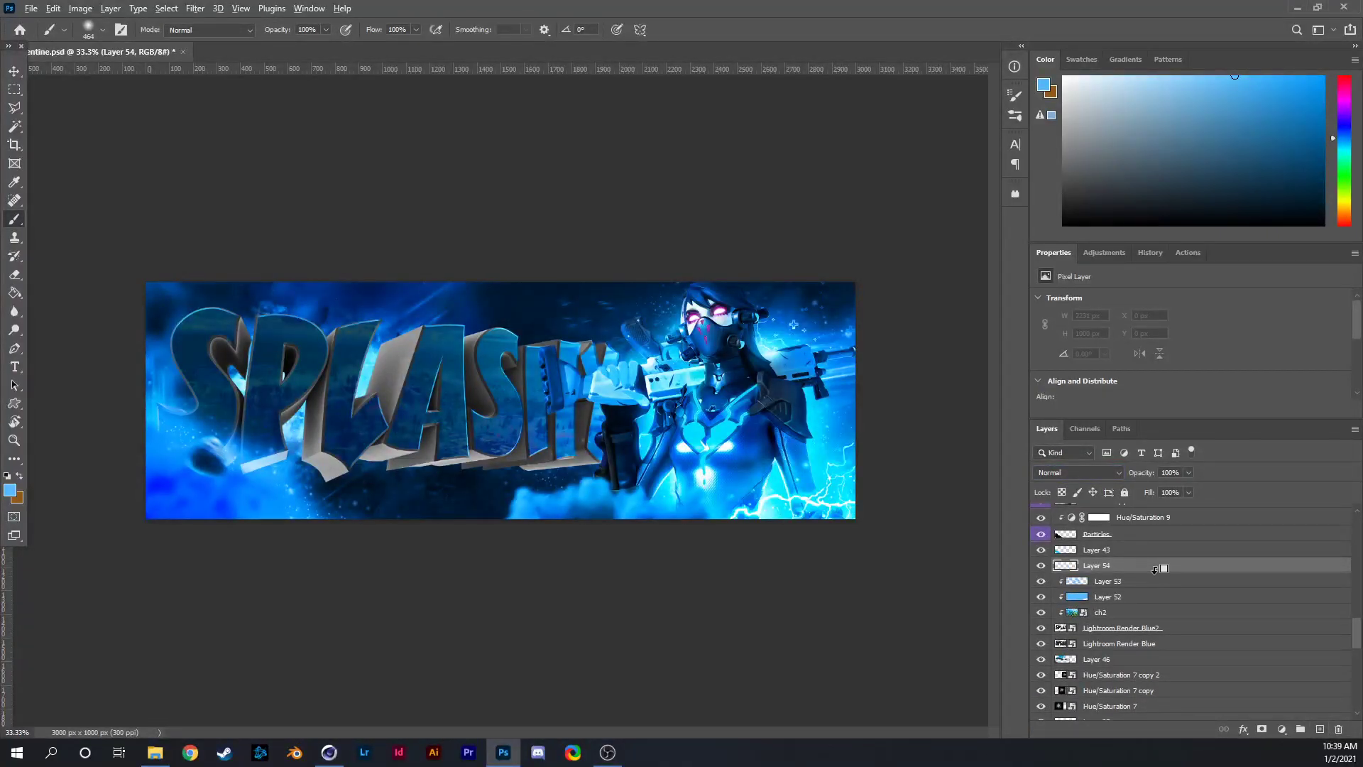
Try a pale yellow-green wash on clipped Layer 54, then delete it.
alt+click(1155, 568)
click(20, 476)
key(i)
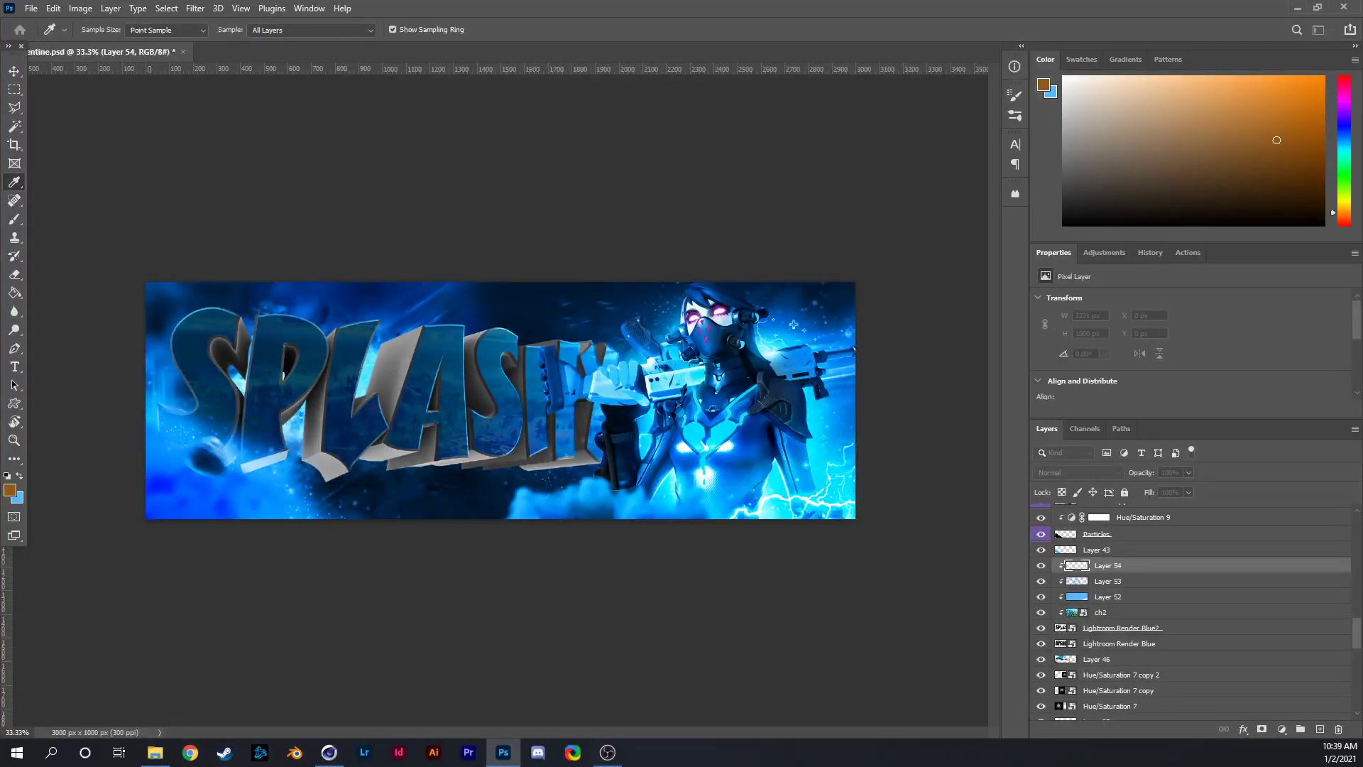
key(b)
alt+click(346, 369)
mouse_move(542, 425)
mouse_down()
mouse_move(594, 367)
mouse_move(513, 432)
mouse_move(471, 353)
mouse_move(440, 342)
mouse_move(292, 415)
mouse_move(249, 350)
mouse_move(340, 377)
mouse_move(232, 390)
mouse_move(202, 422)
mouse_move(189, 388)
mouse_move(207, 324)
mouse_move(222, 439)
mouse_move(267, 444)
mouse_up()
scroll(1100, 625, up, 1)
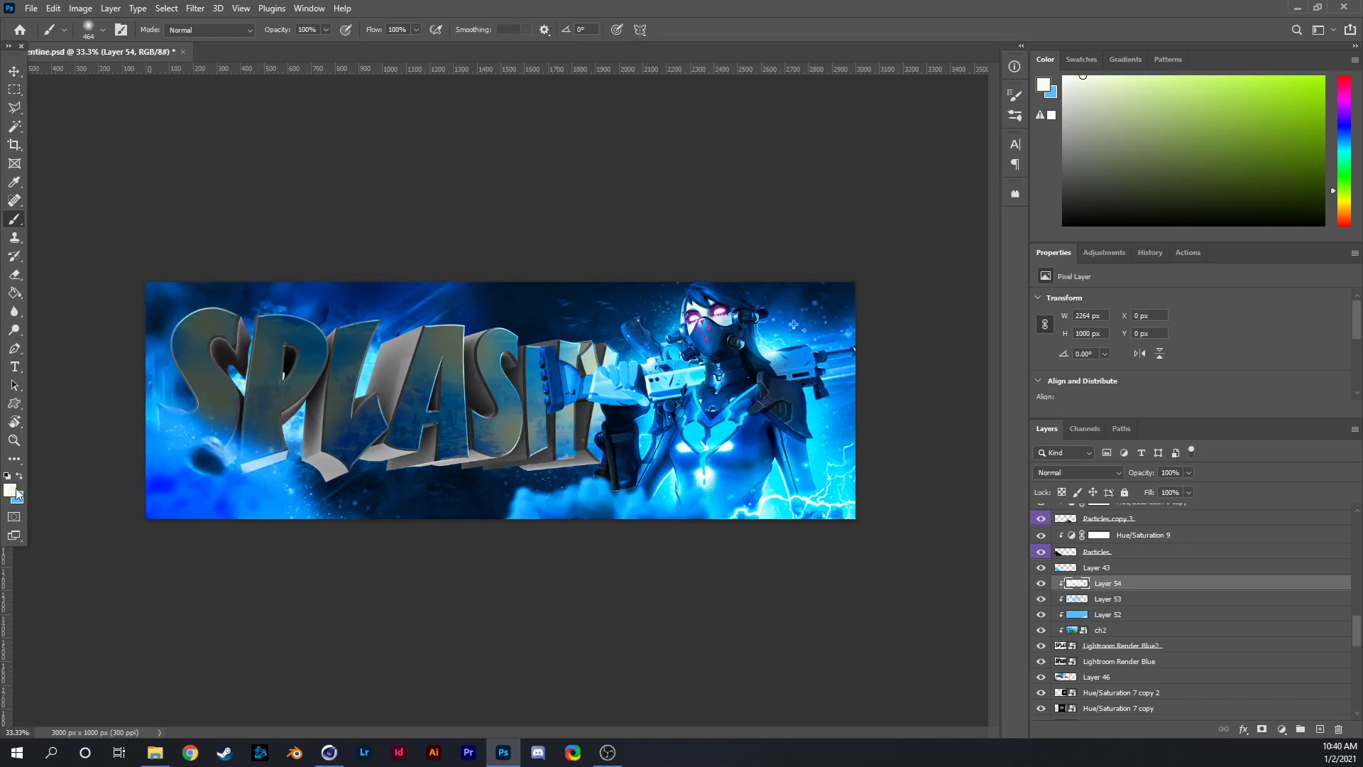
key(i)
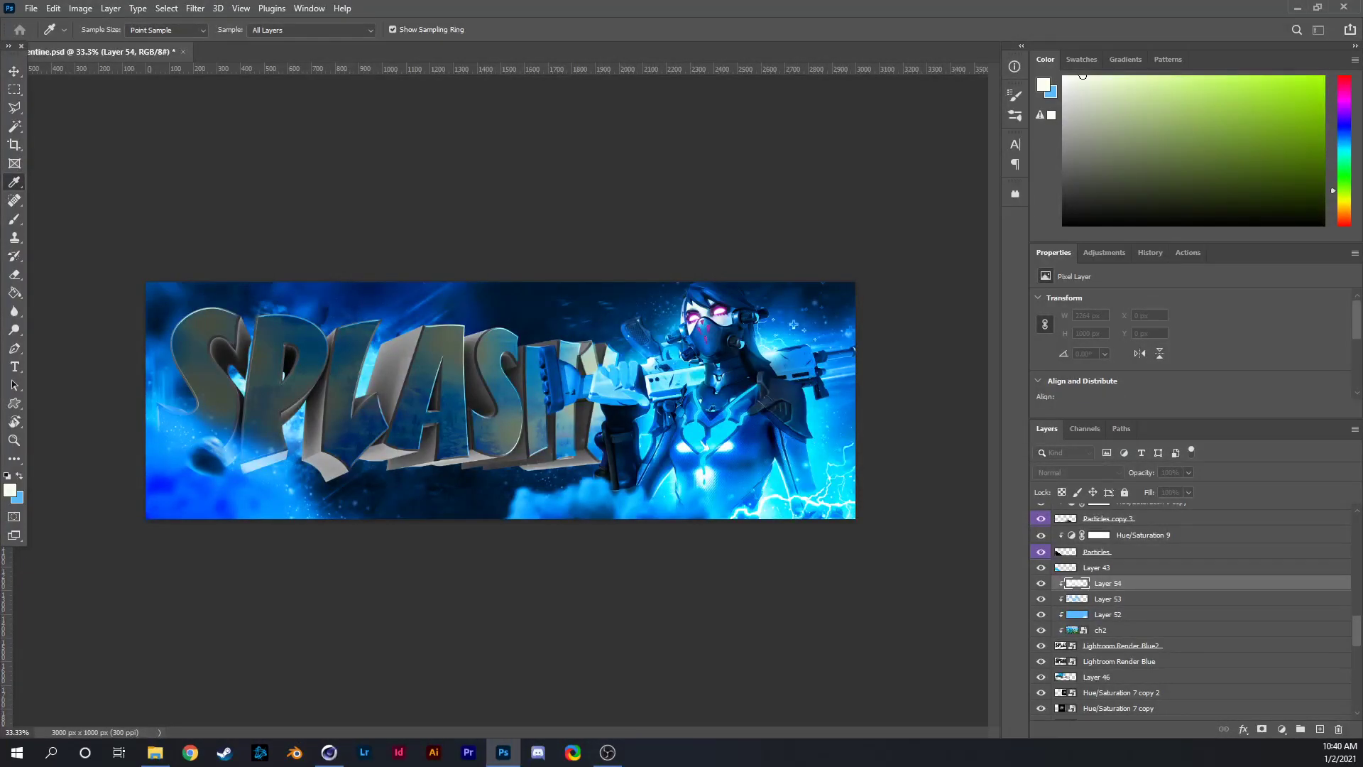
key(b)
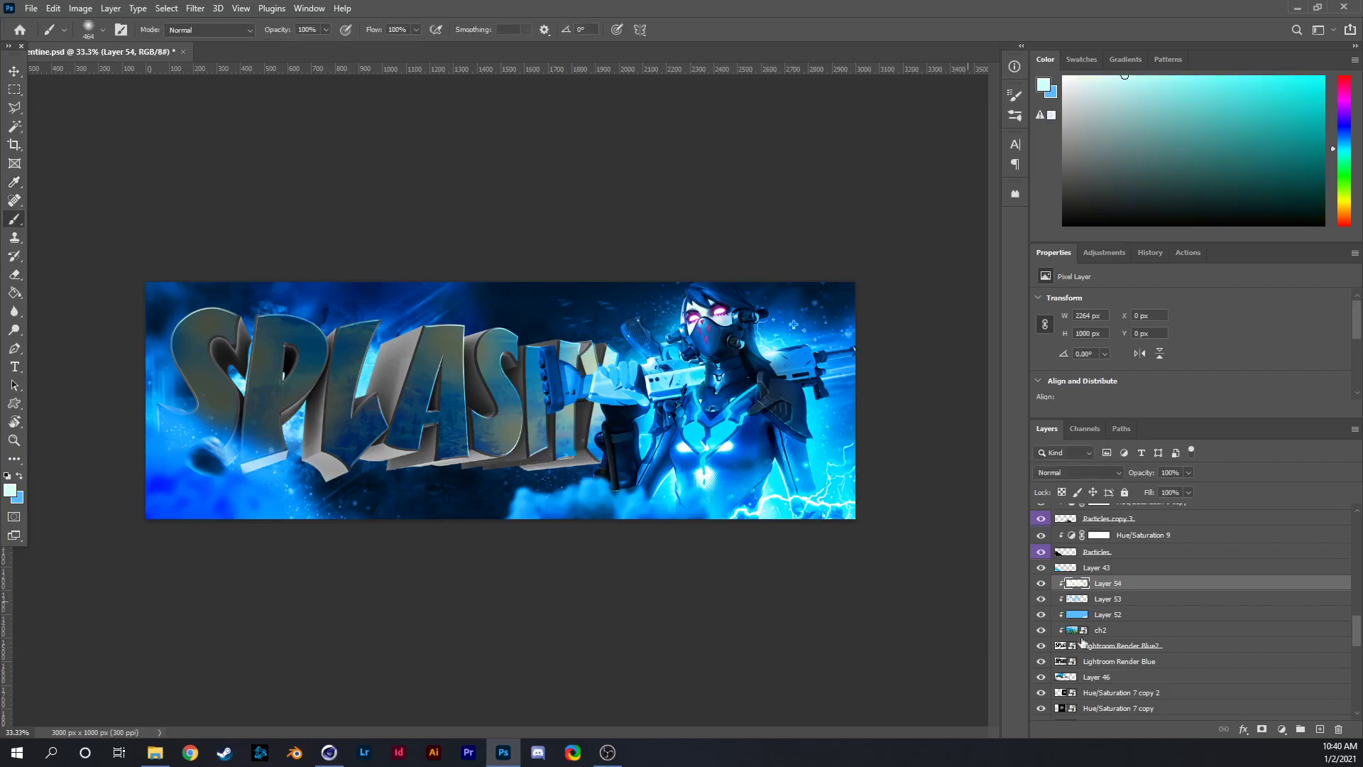
key(Delete)
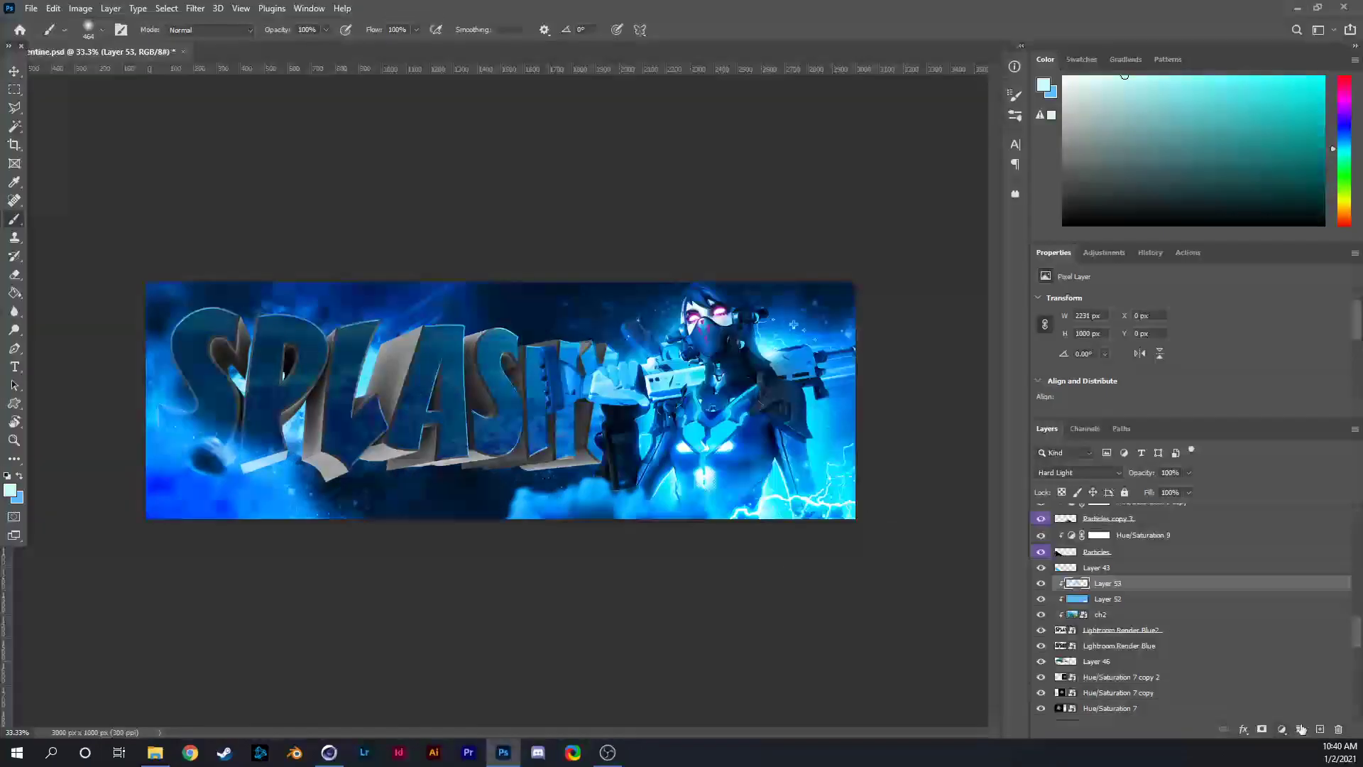
Add a new clipped layer with light cyan shading over the letters in Vivid Light.
click(1319, 731)
key(ctrl+0)
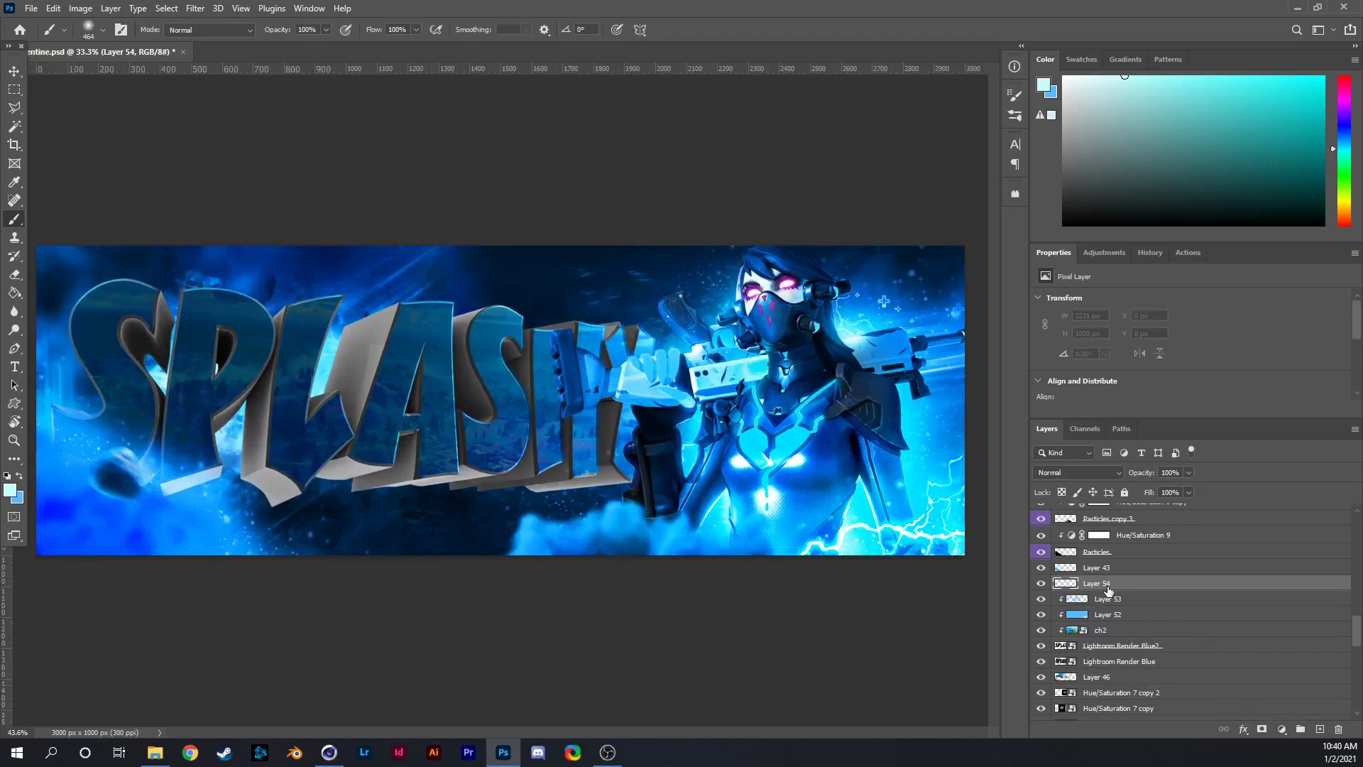
alt+click(1112, 586)
key(ctrl+minus)
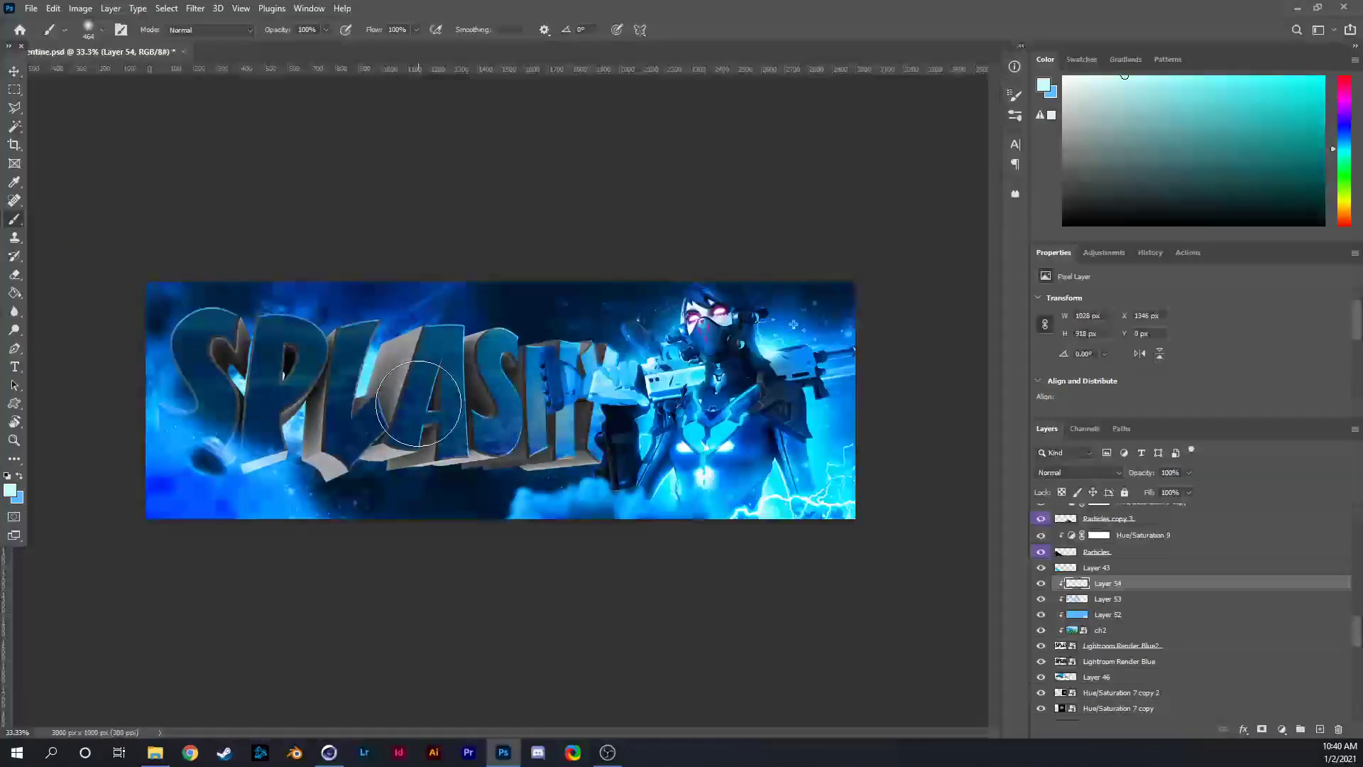
mouse_move(253, 334)
mouse_down()
mouse_move(202, 429)
mouse_move(432, 327)
mouse_move(571, 419)
mouse_move(474, 399)
mouse_move(529, 398)
mouse_up()
click(1075, 472)
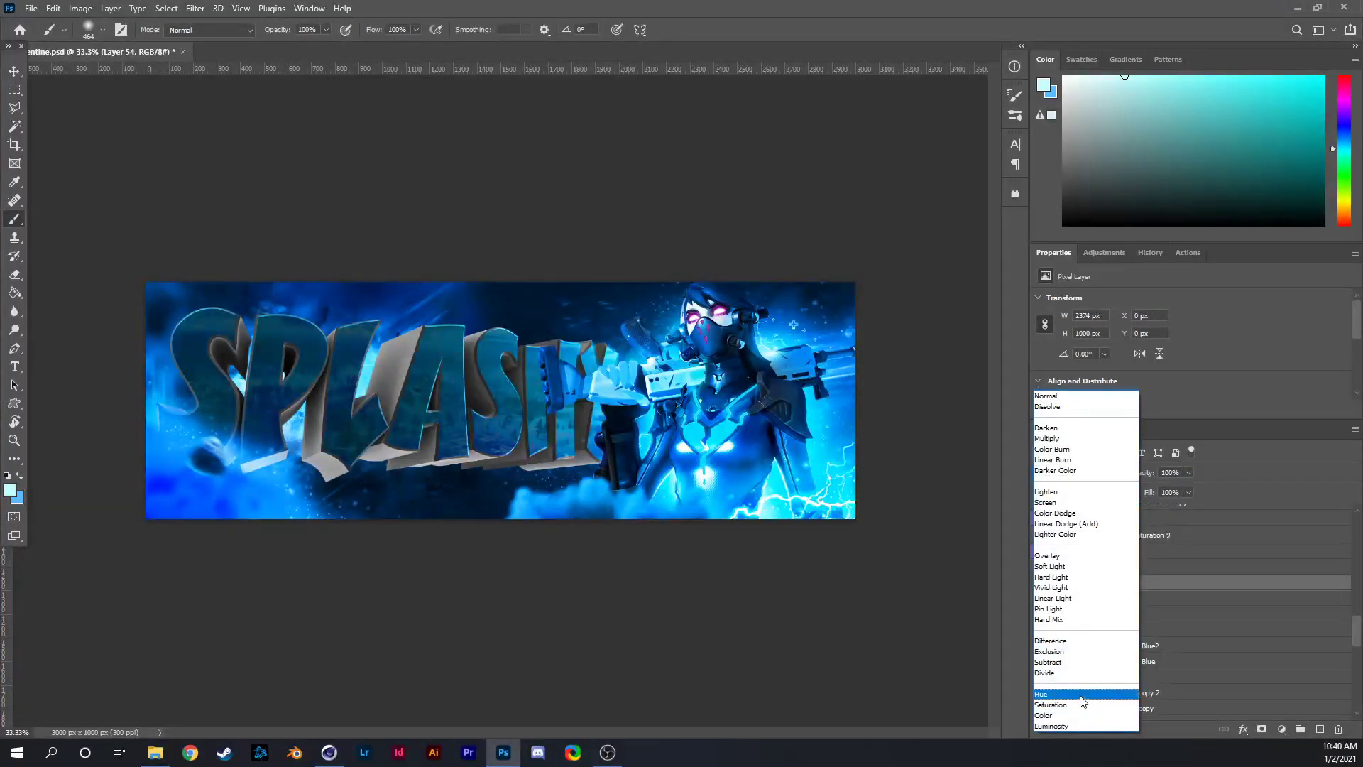
click(1057, 592)
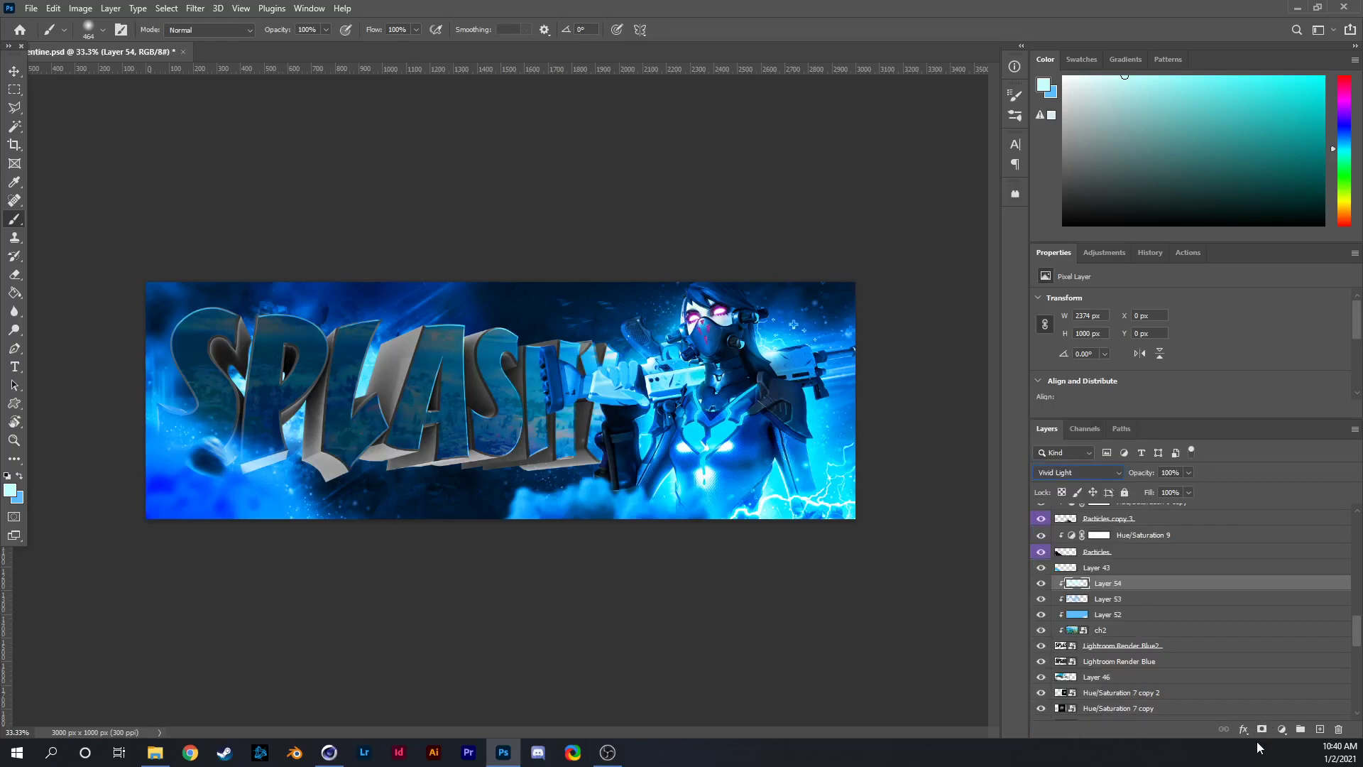
click(1102, 615)
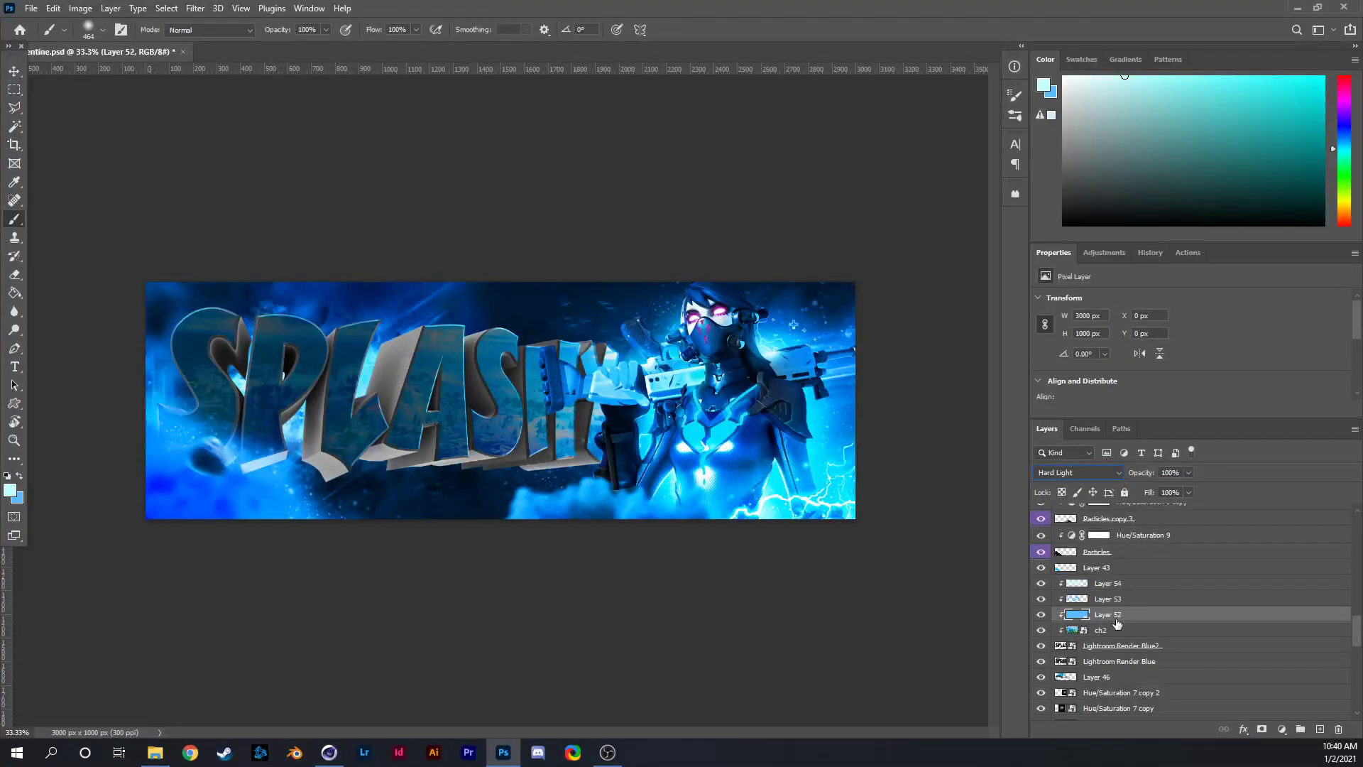
Set Layer 52's blend mode to Linear Light.
click(1113, 604)
click(1110, 616)
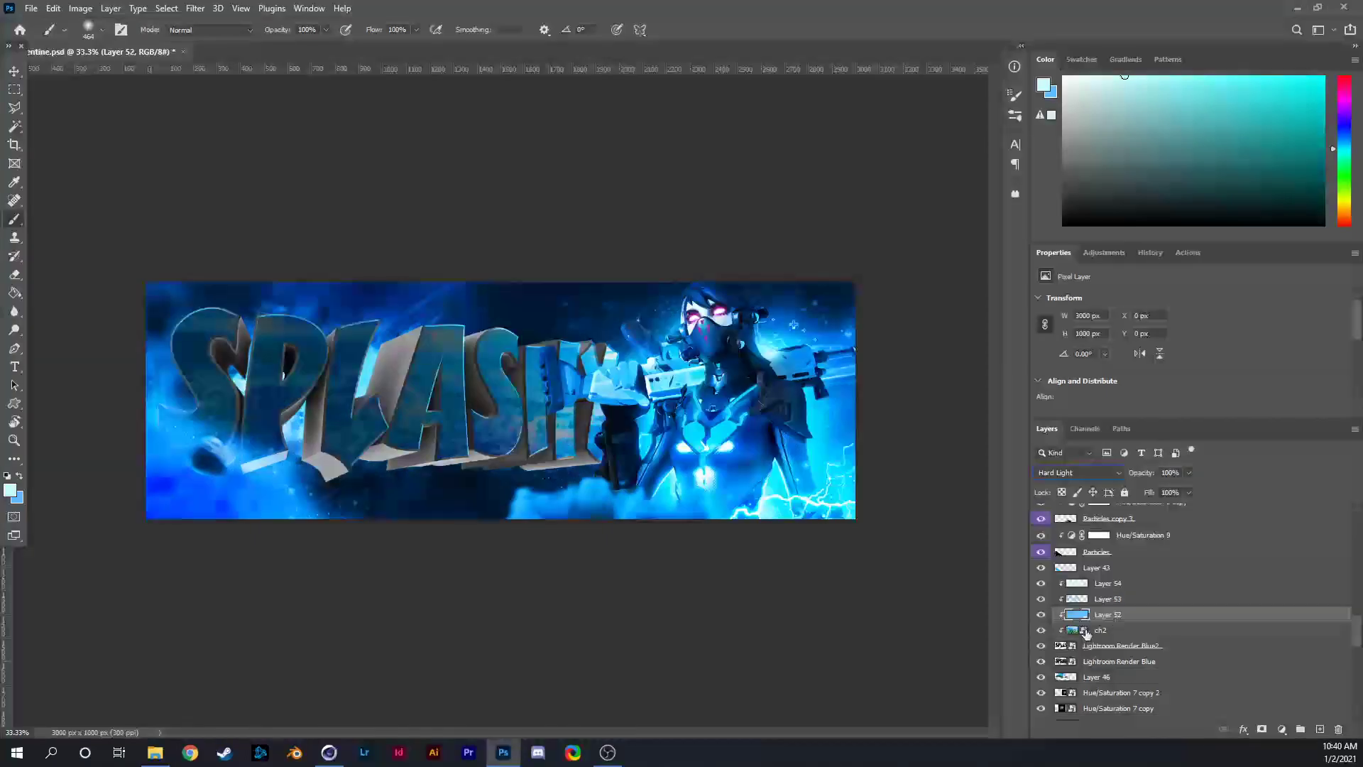
click(1111, 629)
click(1109, 614)
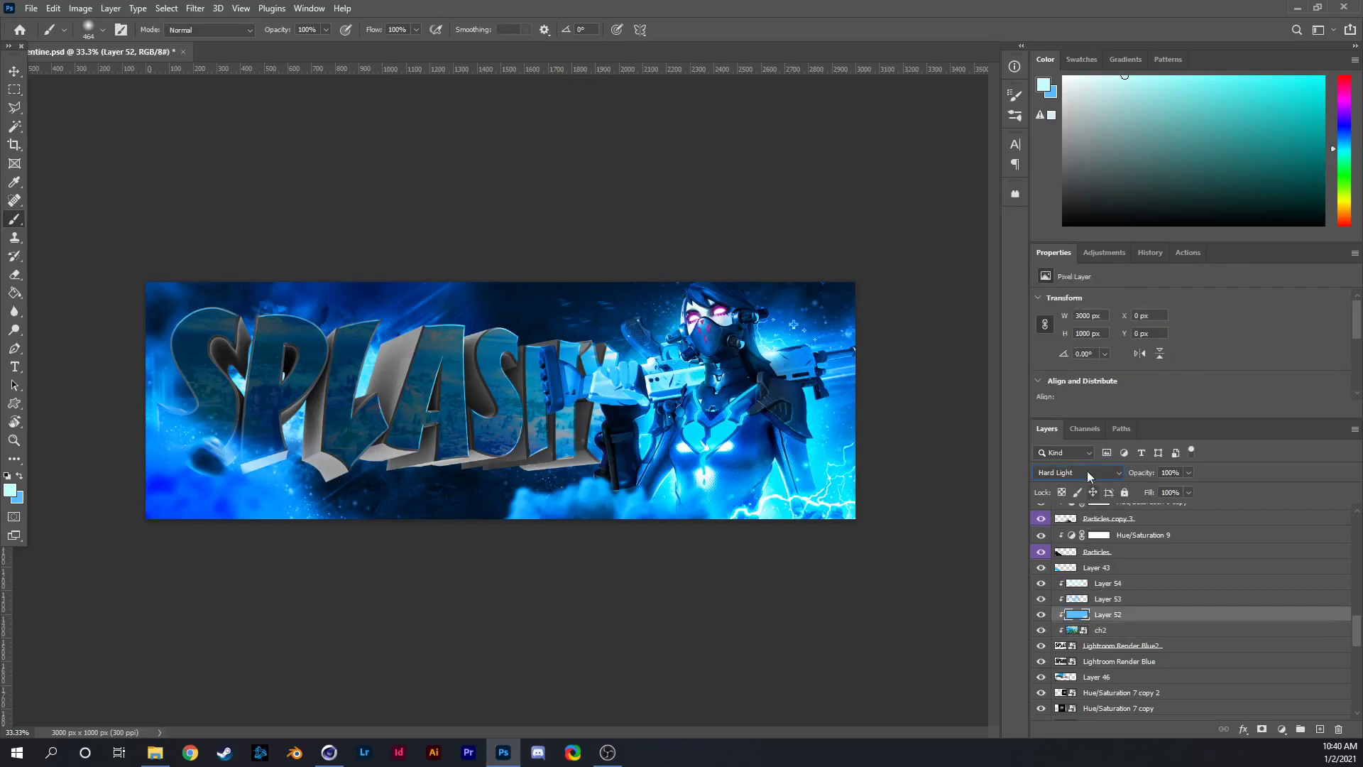
click(1079, 472)
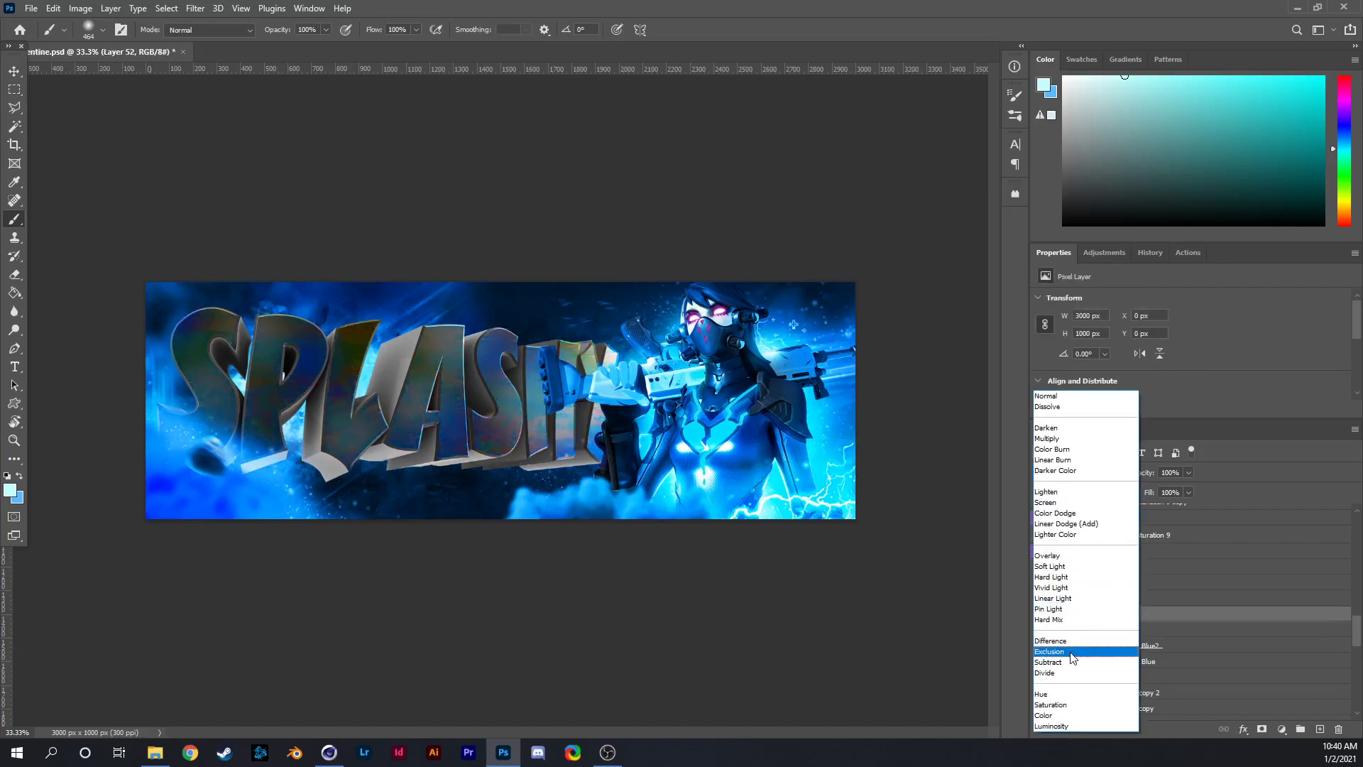
click(1076, 600)
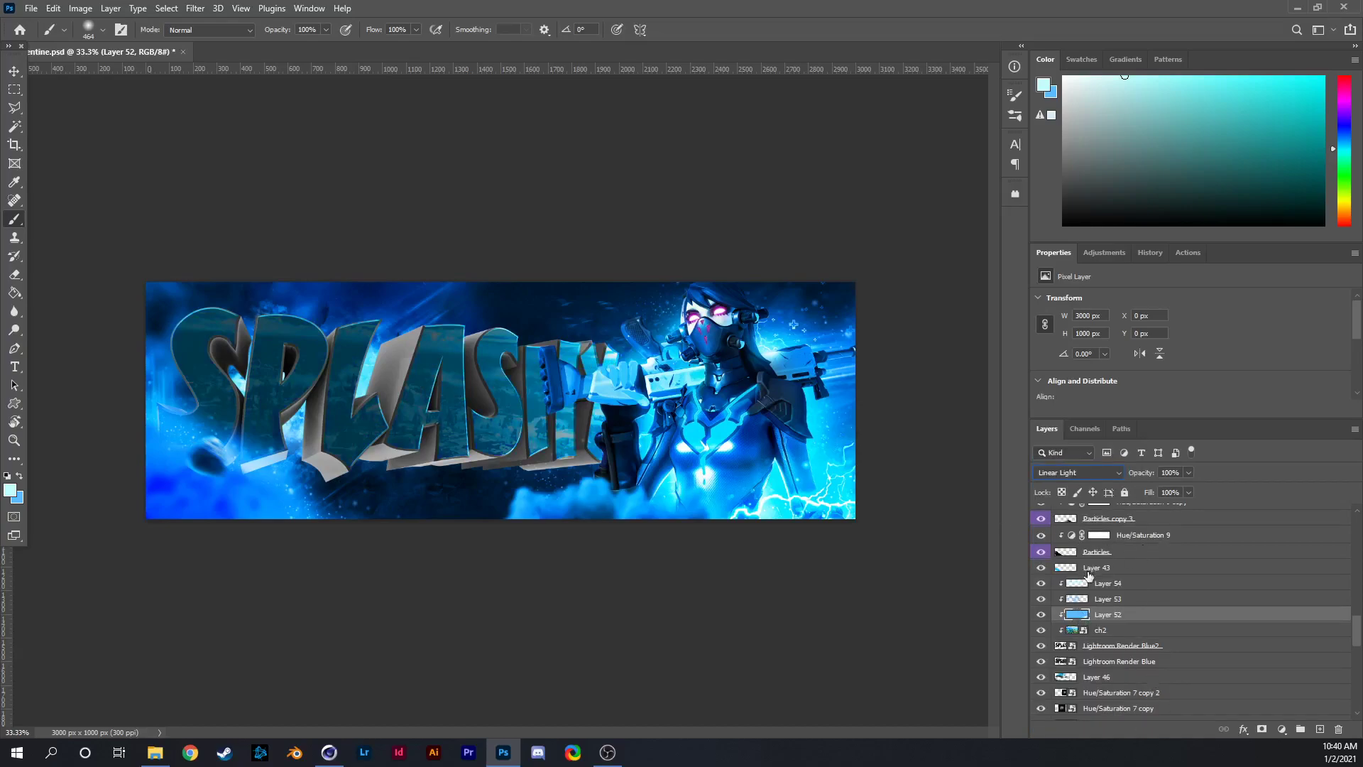
Set Layer 54 to Color Dodge at 59% opacity and add empty Layer 55.
click(1107, 583)
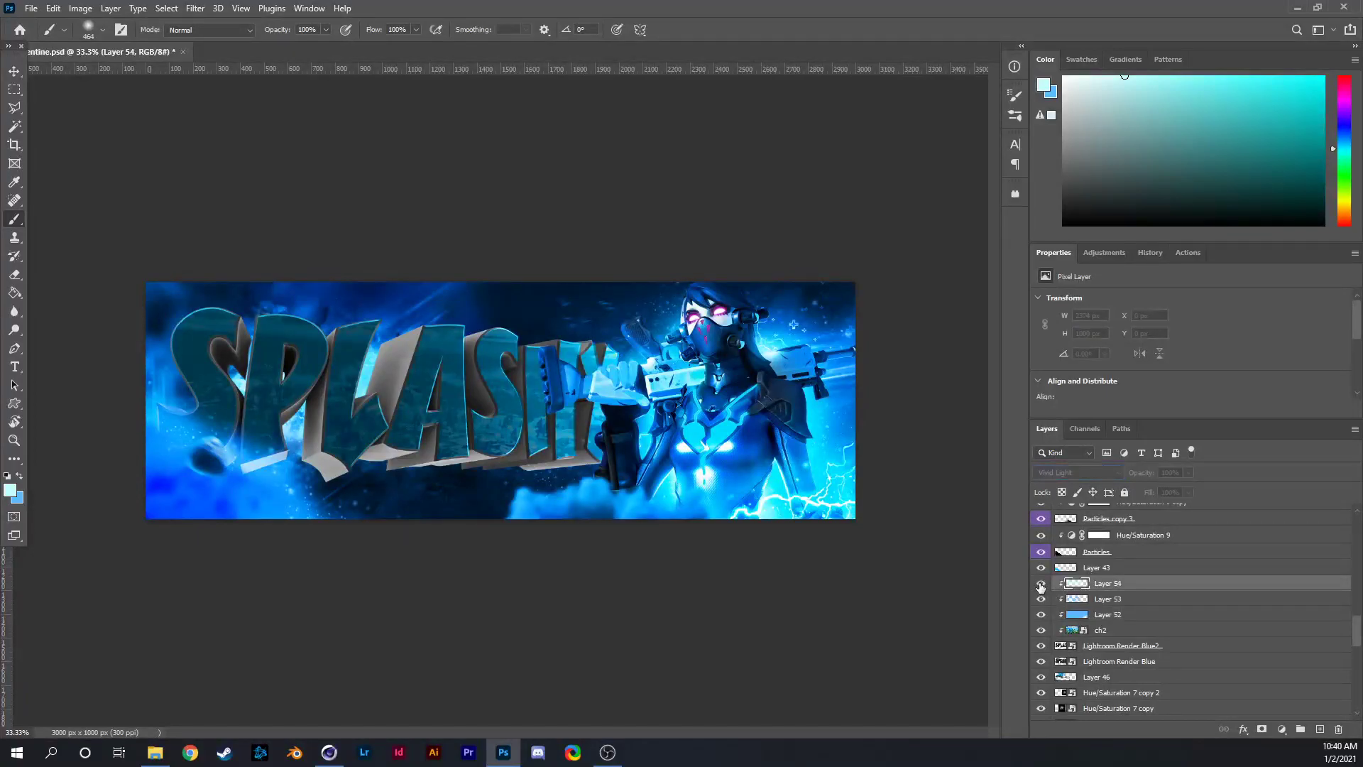
click(1069, 473)
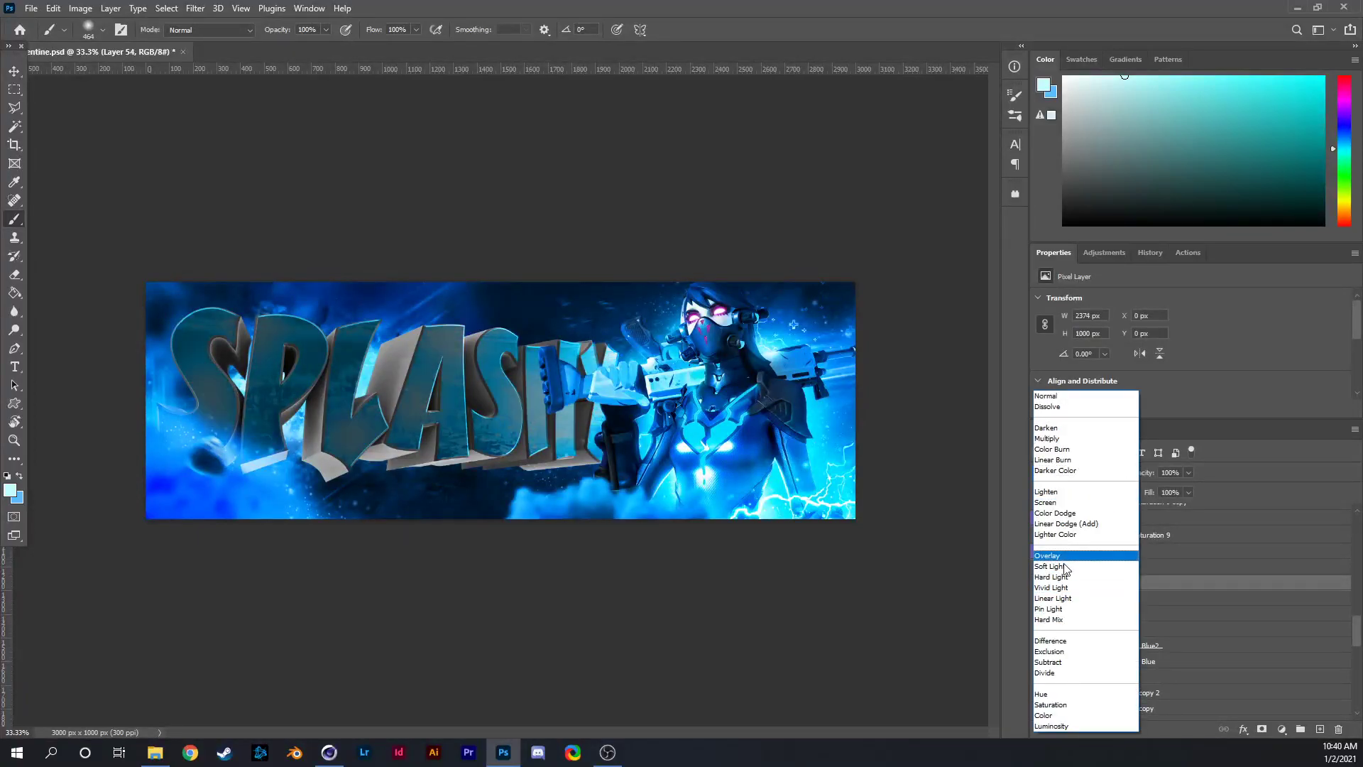
click(1074, 512)
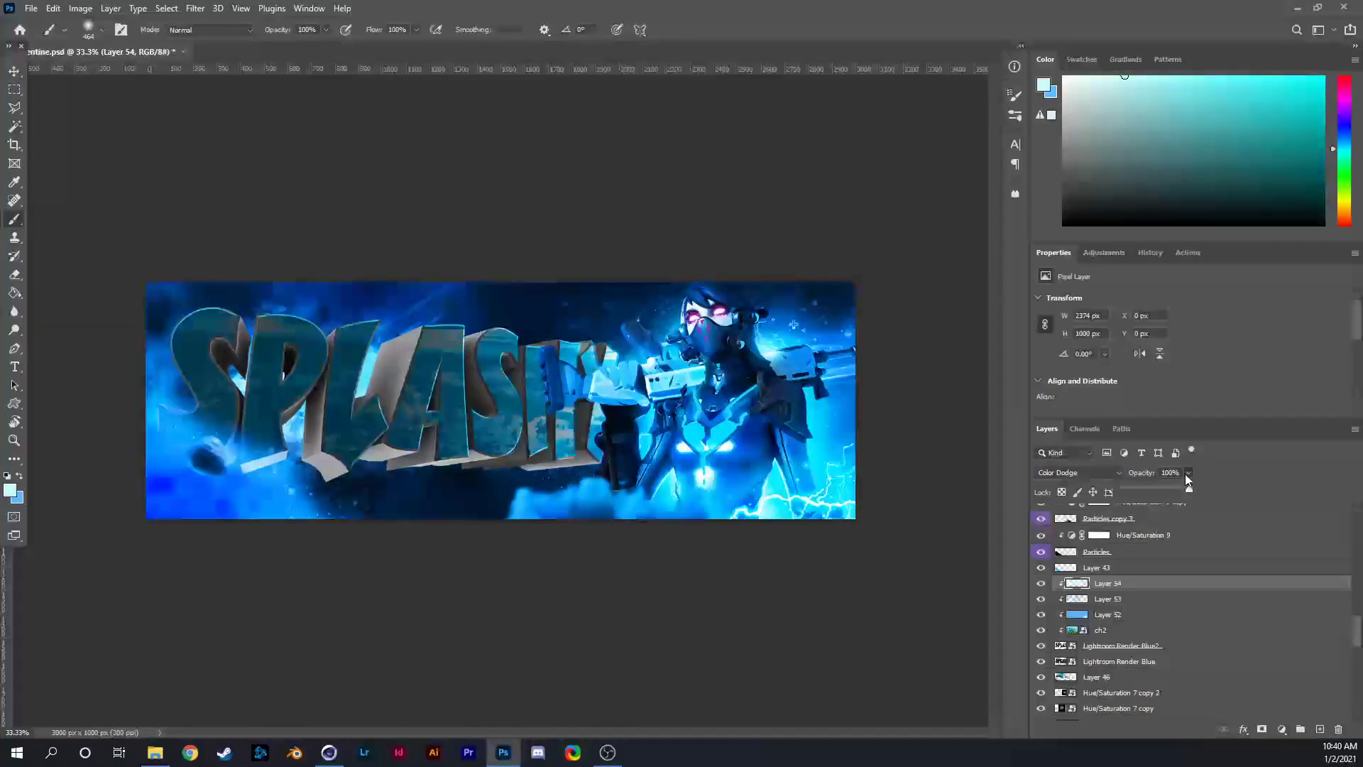
drag(1188, 472, 1170, 500)
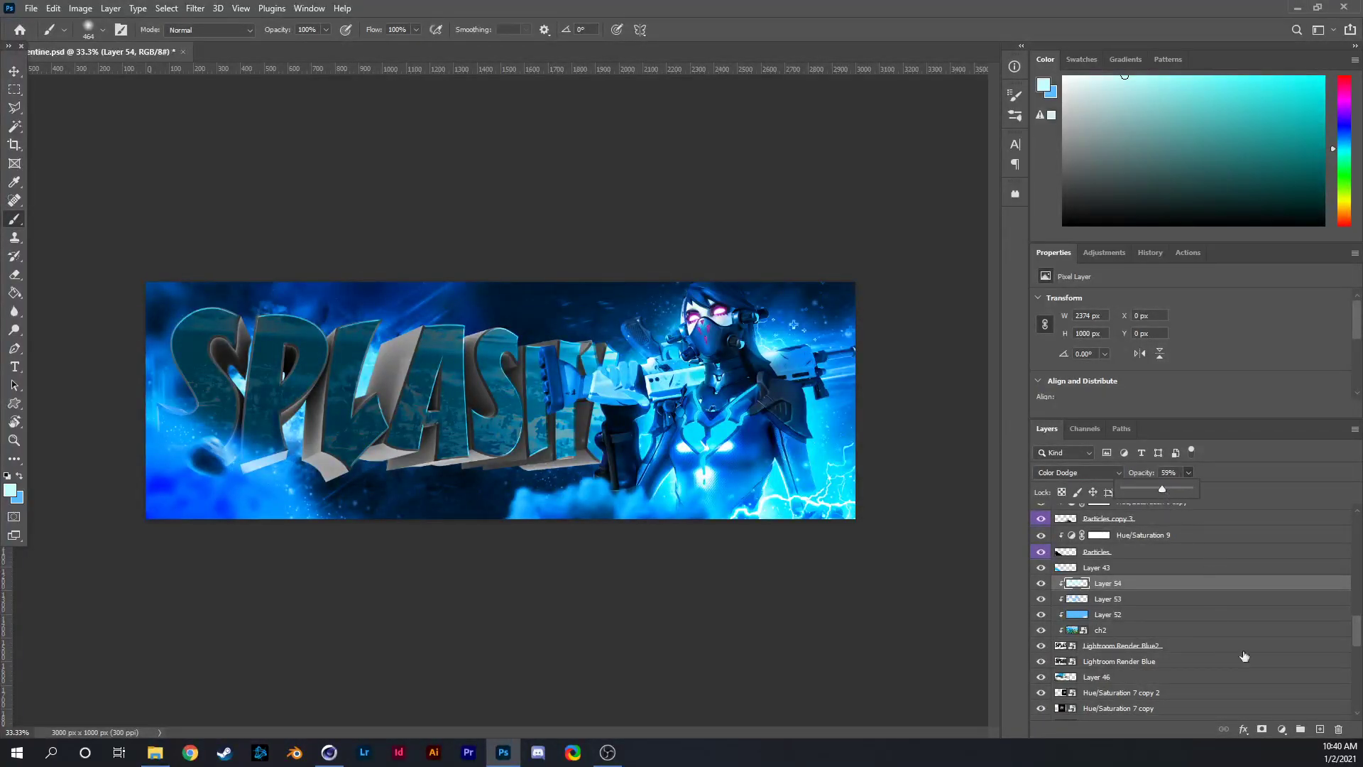
click(1319, 729)
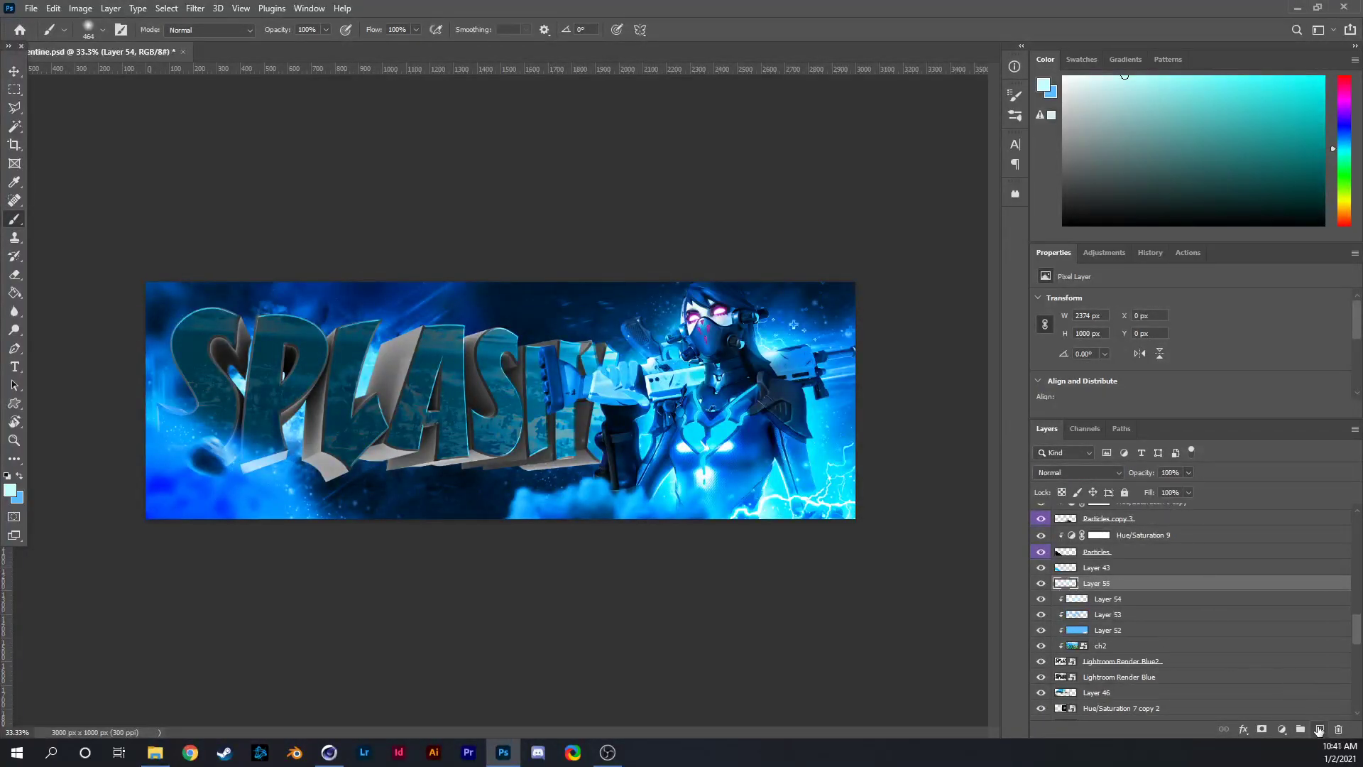
On Layer 55, paint soft strokes over the letters S and P, toggling its clipping mask.
alt+click(1161, 591)
drag(252, 350, 218, 355)
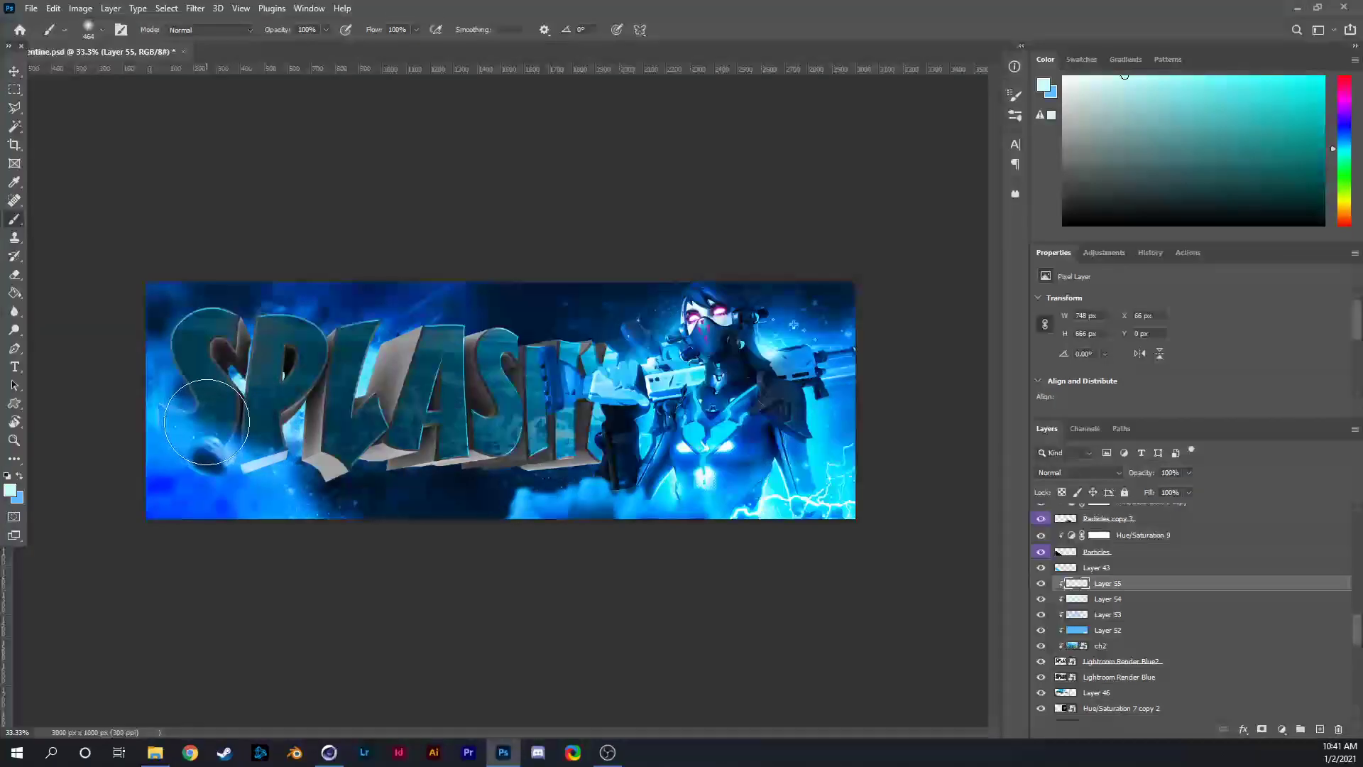
alt+click(1129, 591)
mouse_move(299, 358)
mouse_down()
mouse_move(349, 410)
mouse_move(361, 461)
mouse_up()
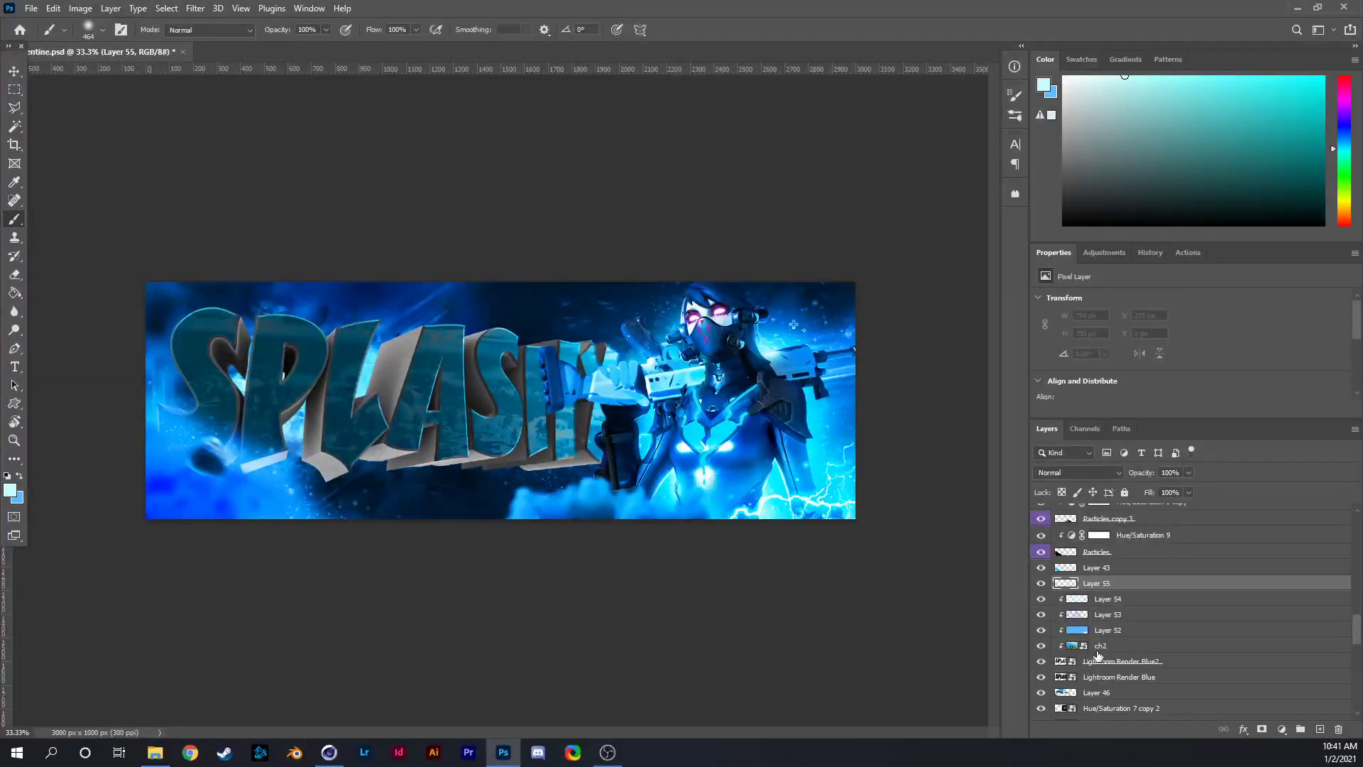
click(301, 370)
Dab soft glows across the SPLASHY letters, including the A, S and H.
click(434, 353)
click(404, 424)
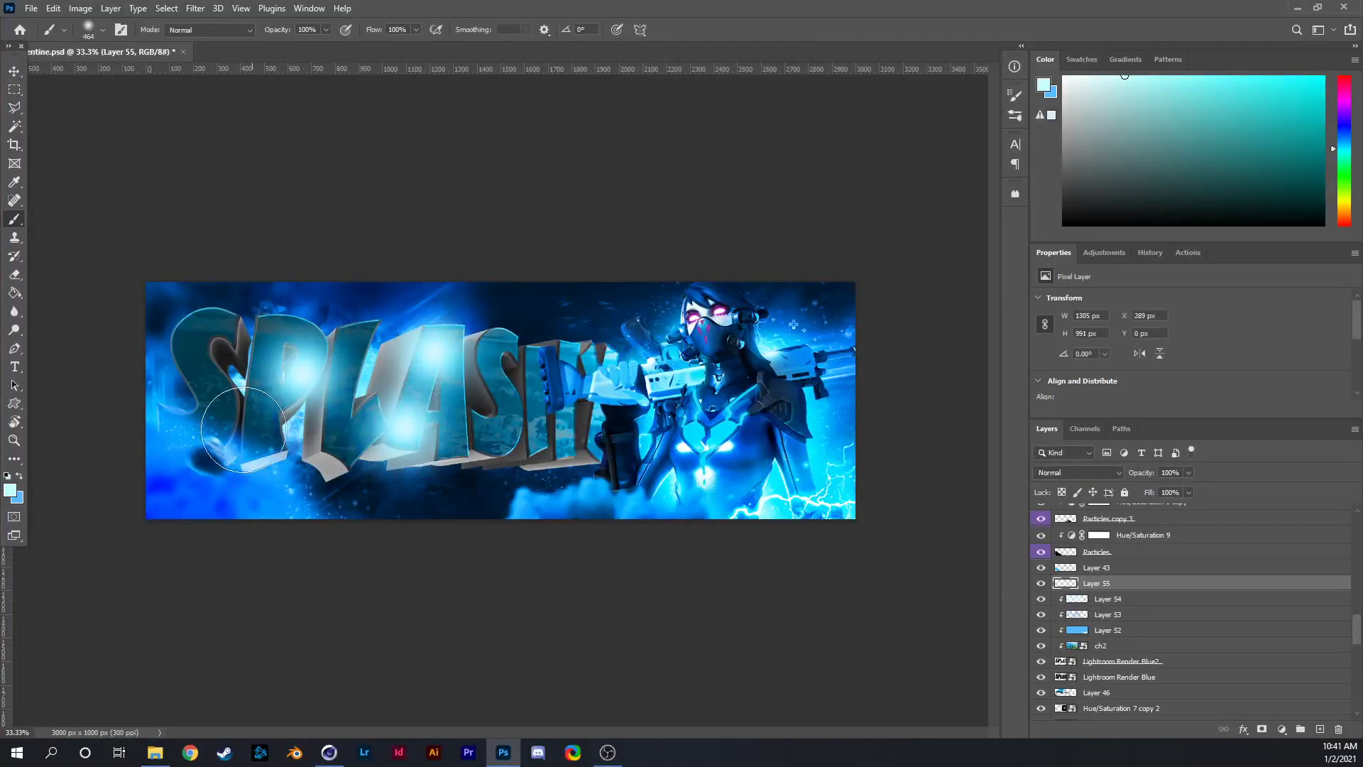
click(203, 411)
click(197, 330)
click(497, 434)
click(539, 387)
click(554, 430)
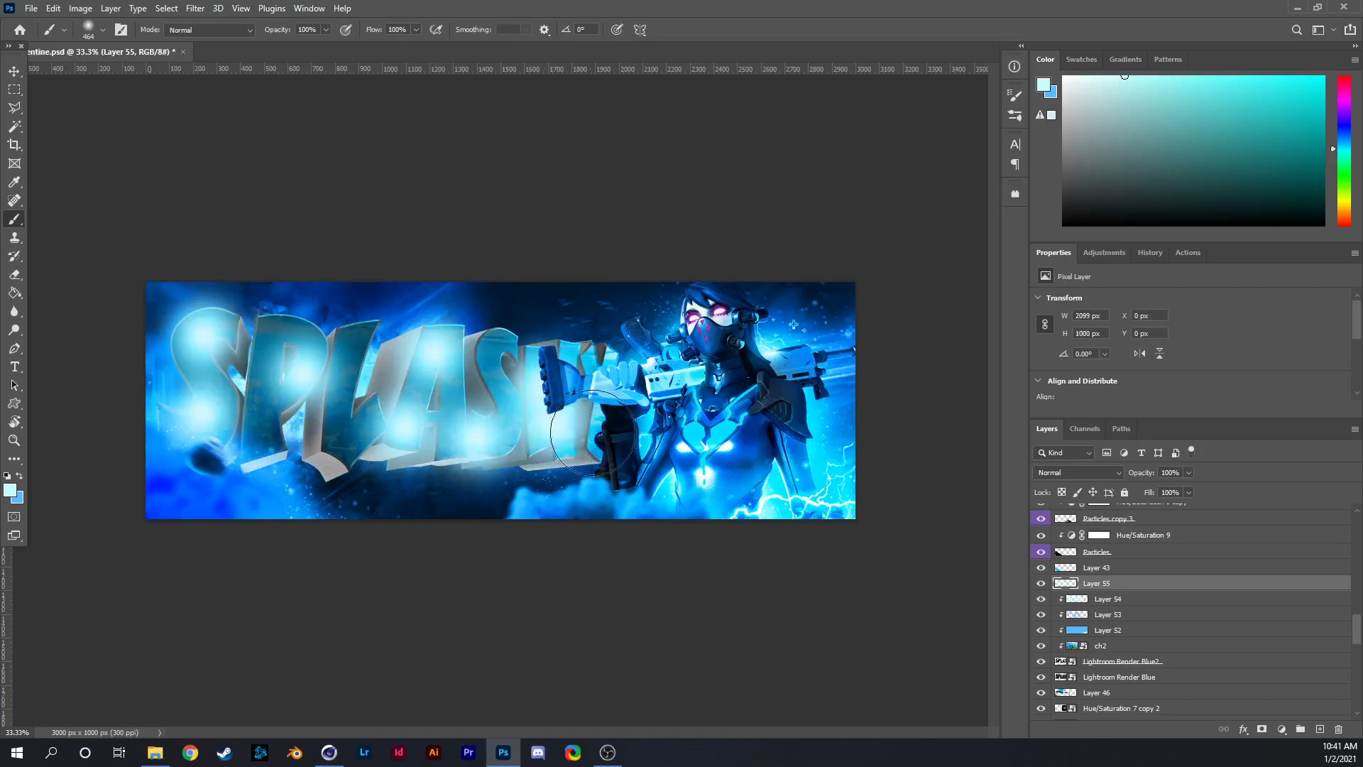
click(596, 346)
click(292, 437)
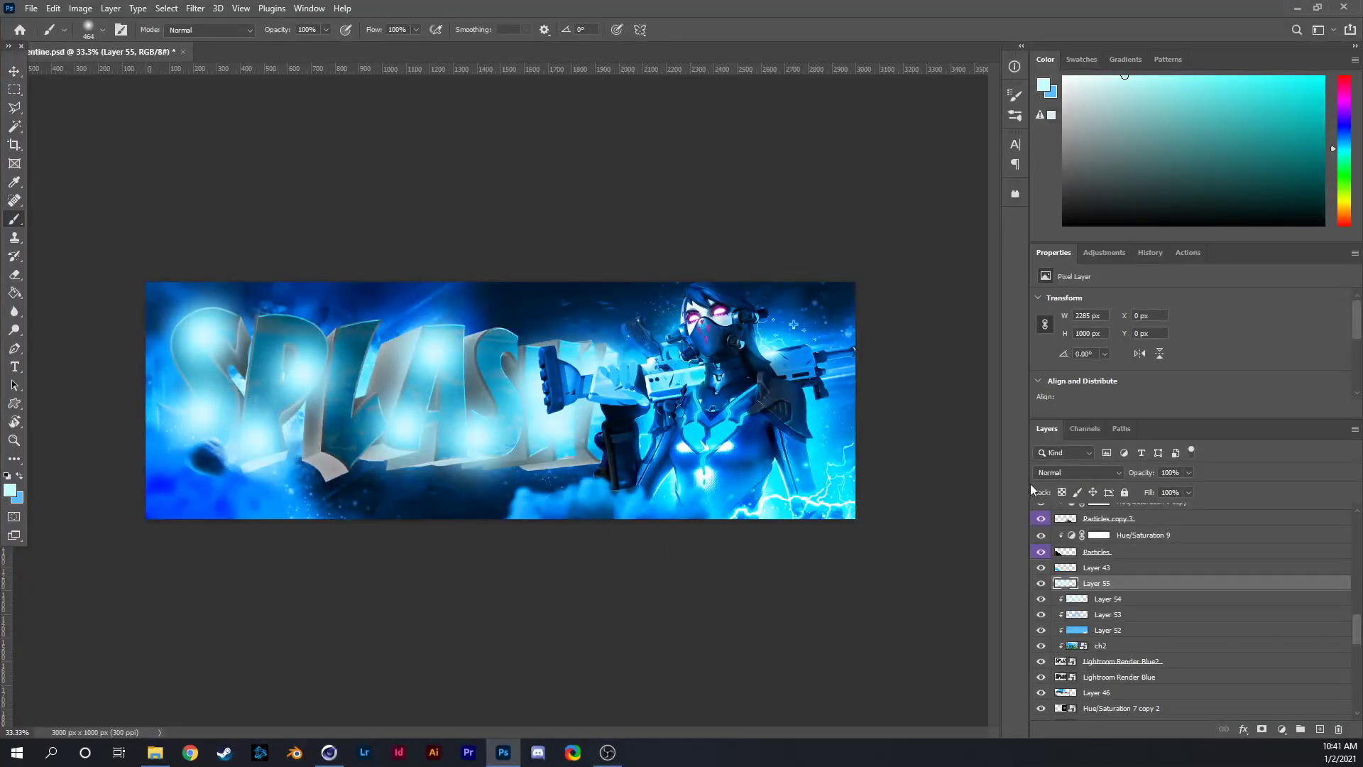
Set Layer 55 to Pin Light blending at 25% opacity.
click(1065, 472)
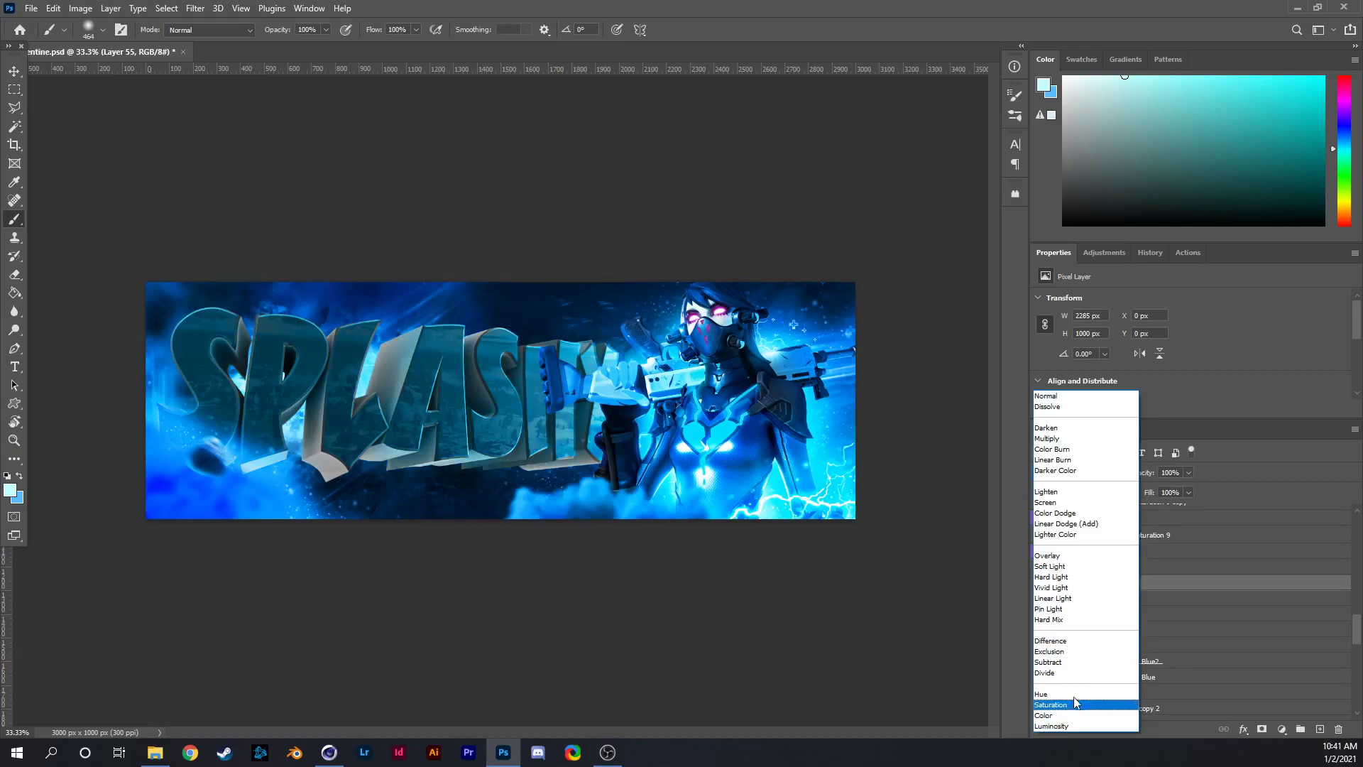
click(1084, 610)
click(1188, 472)
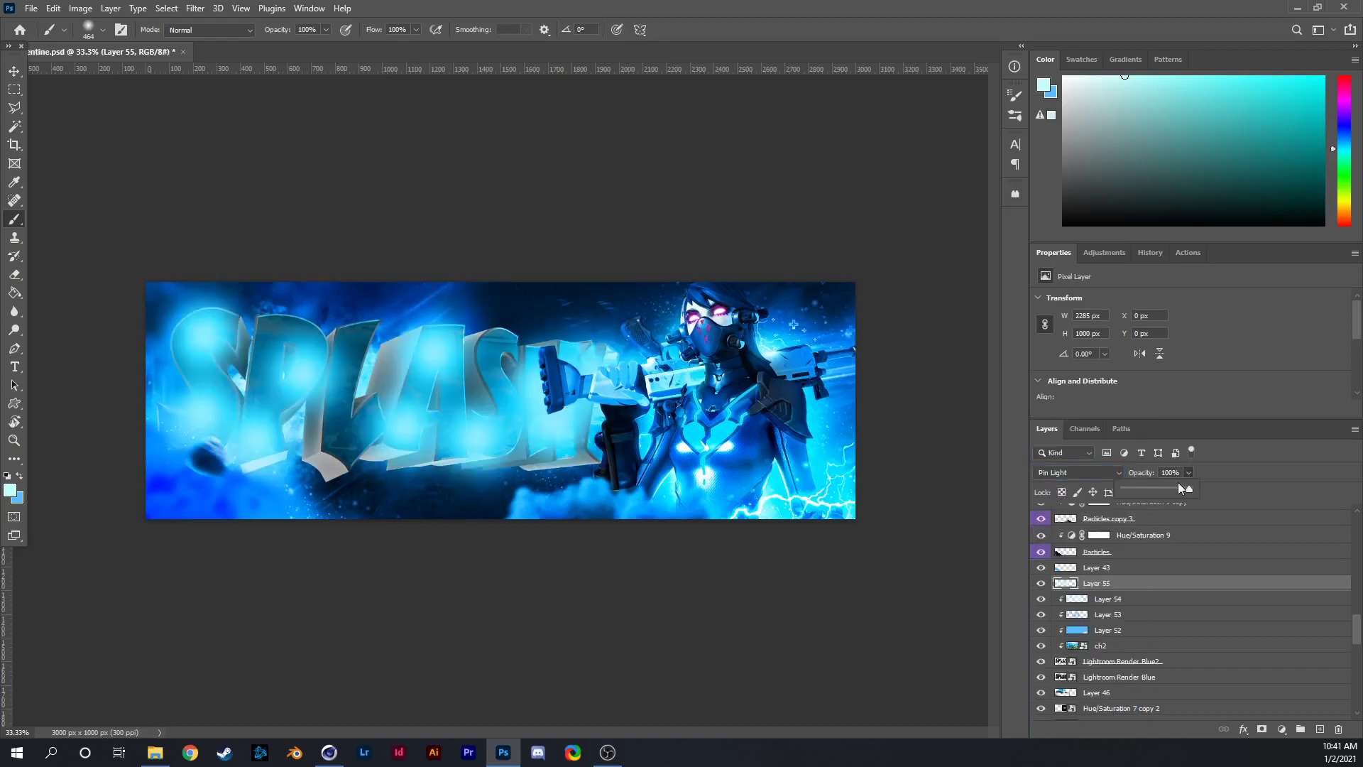
click(1140, 488)
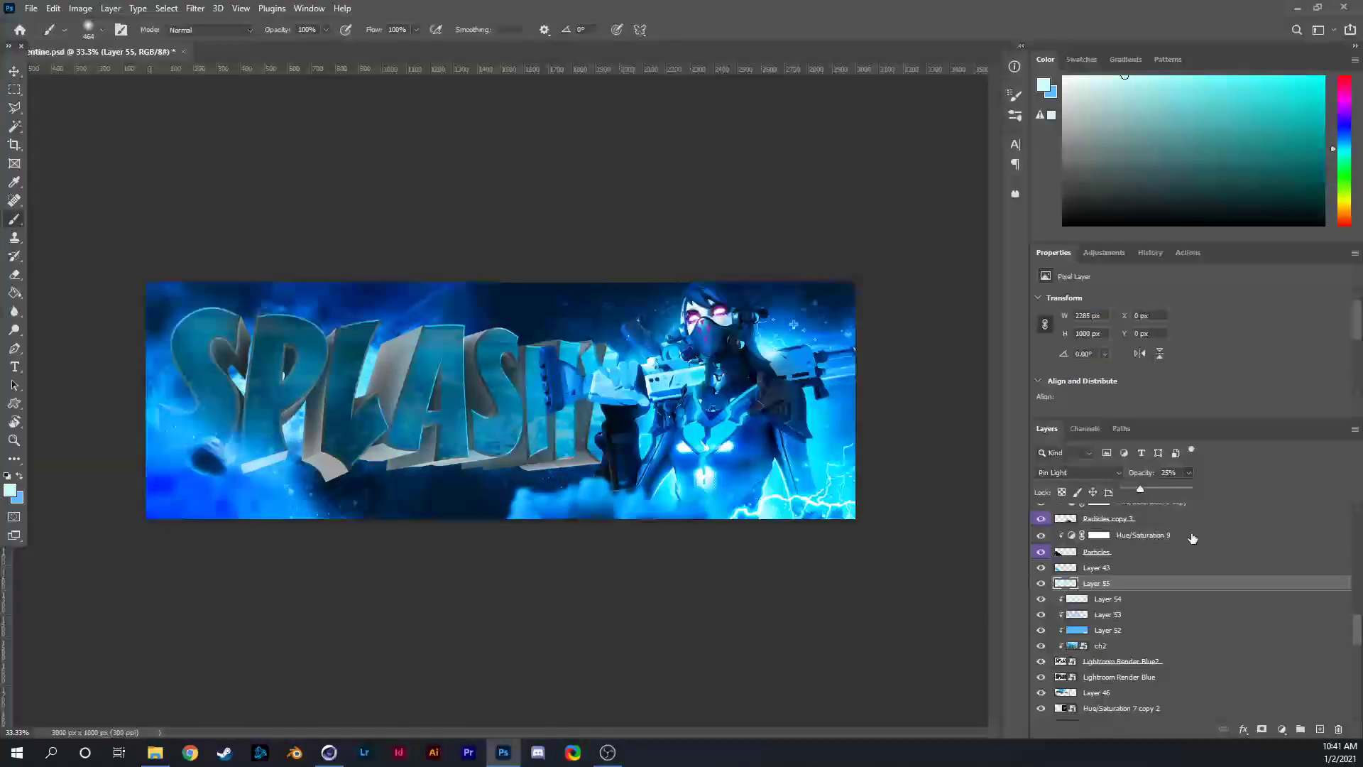
Select Layers 52–54 and quit Cinema 4D without saving.
click(1124, 604)
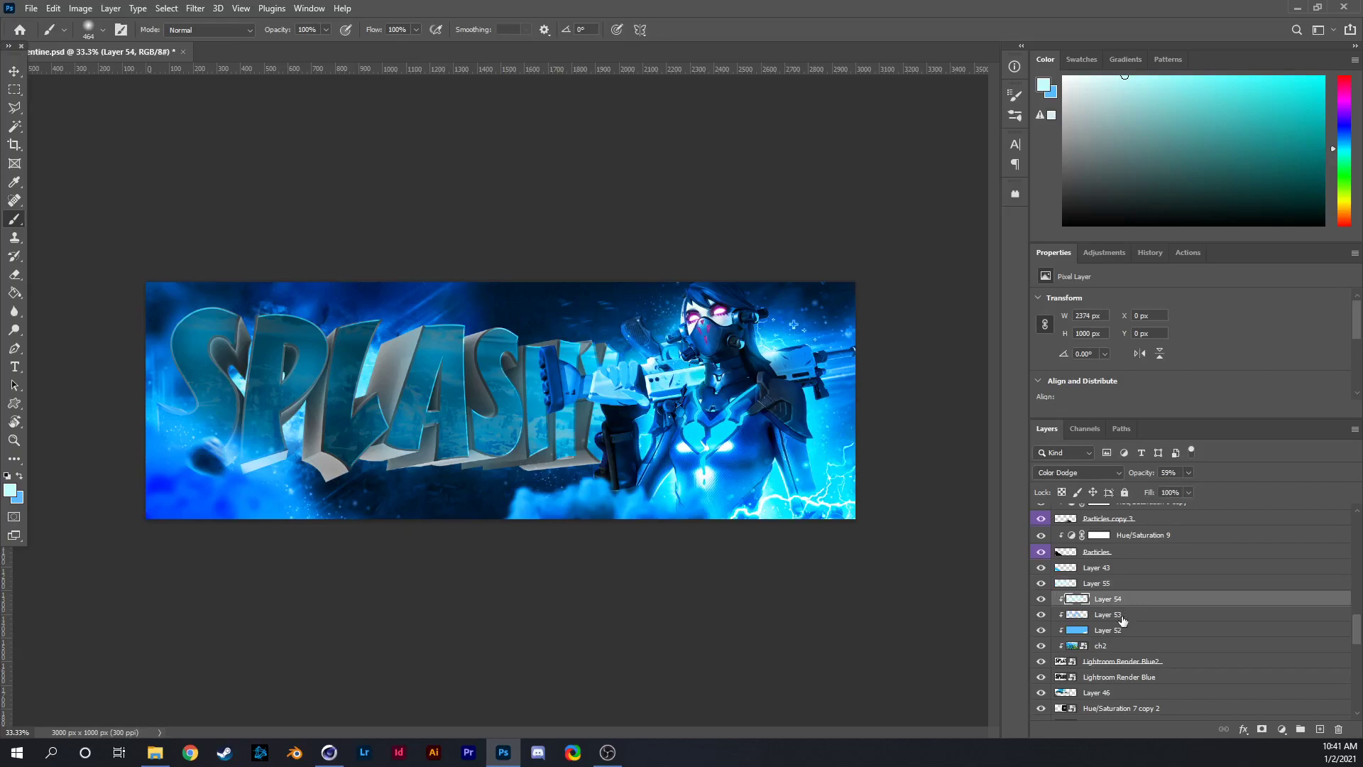
shift+click(1114, 636)
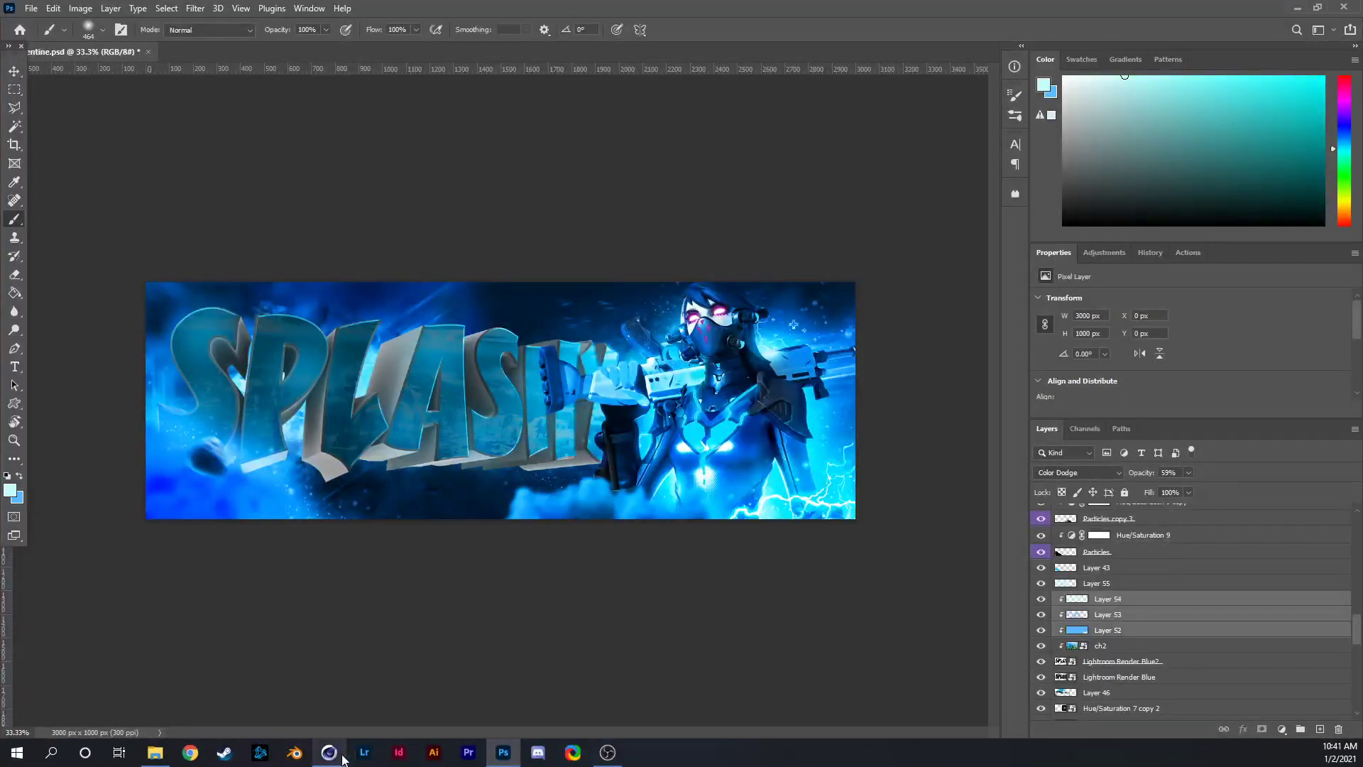
mouse_move(332, 753)
click(391, 646)
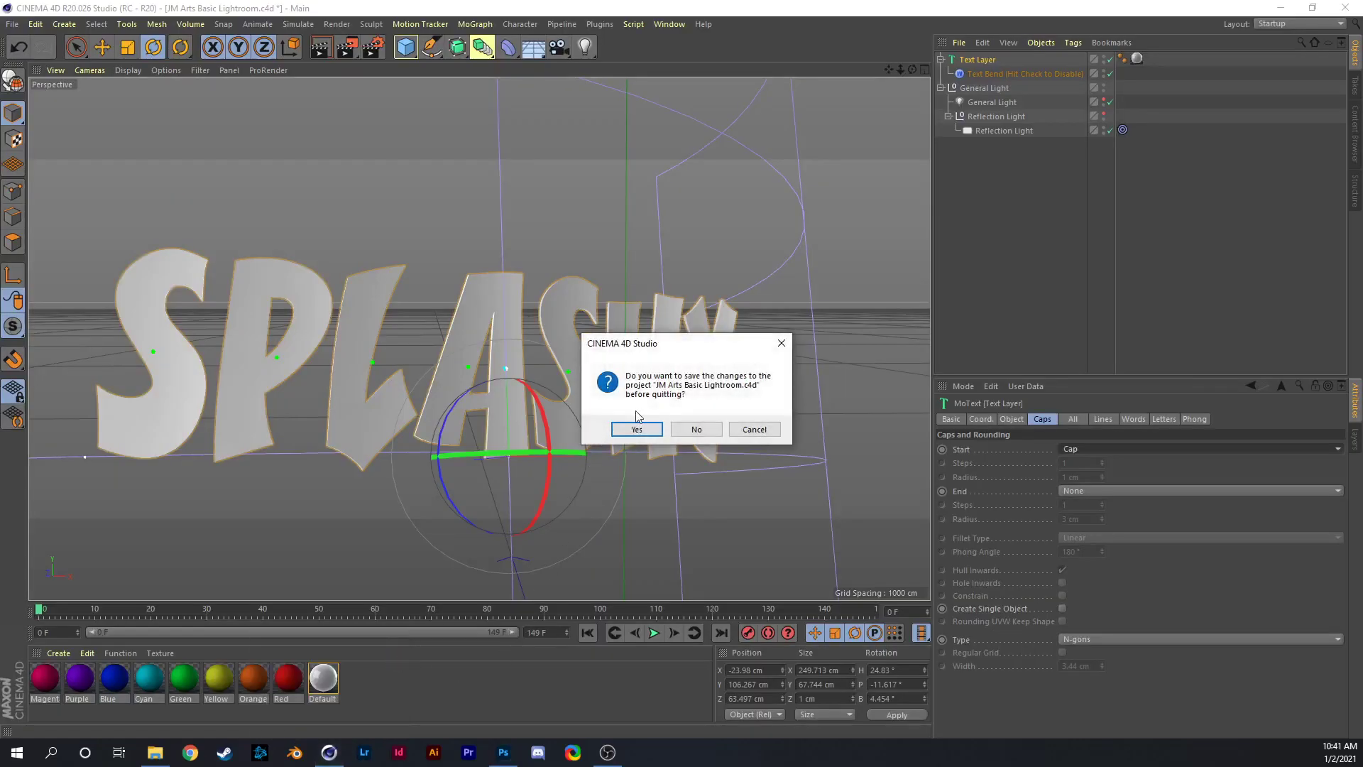
click(690, 430)
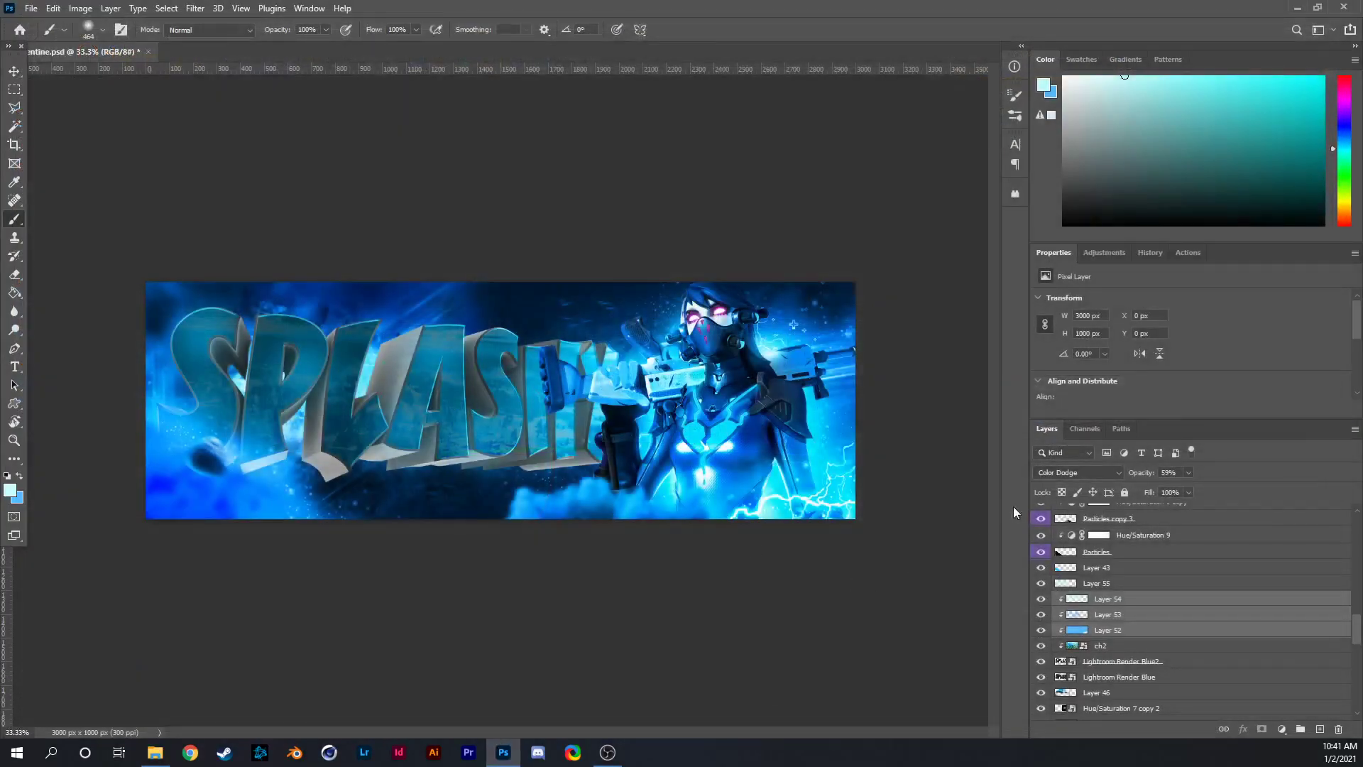
Convert Layers 52–54 into one smart object and set it to Color blending.
right_click(1119, 616)
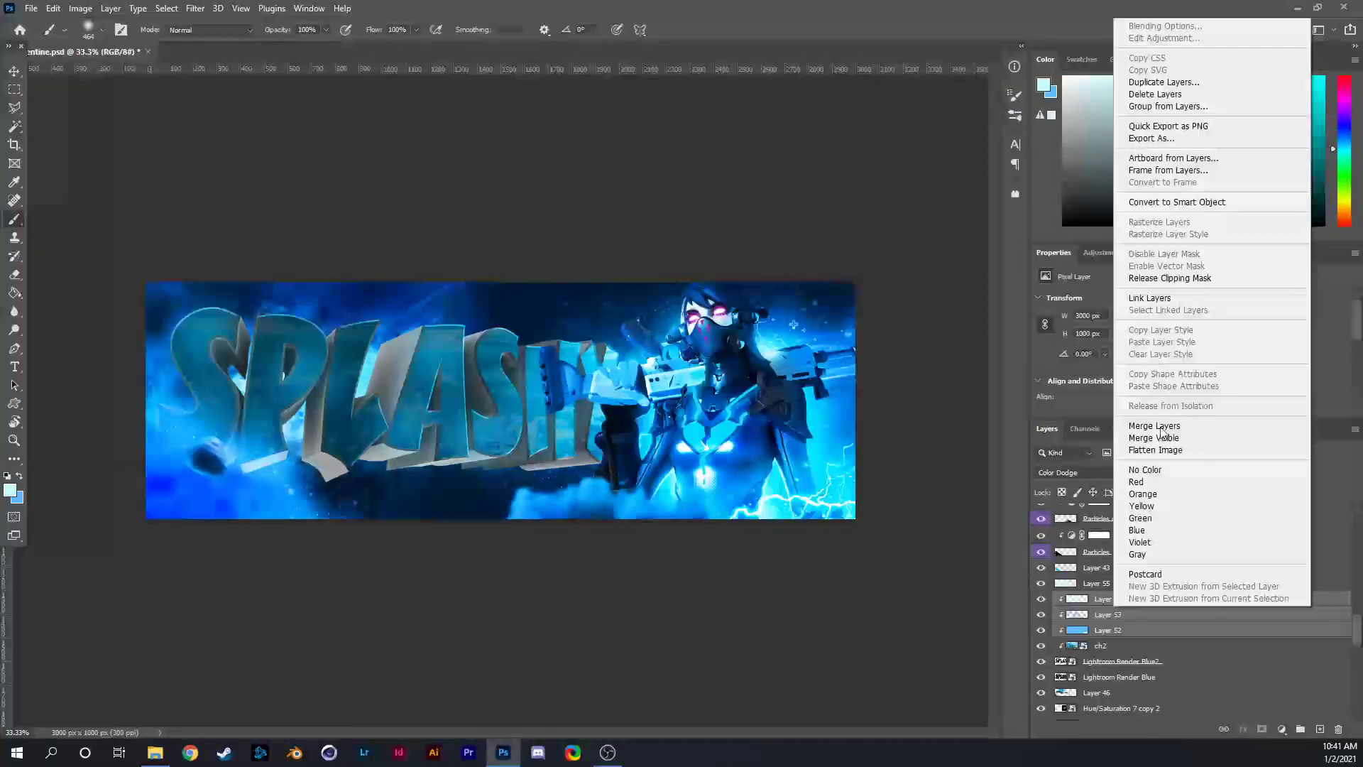
click(1179, 204)
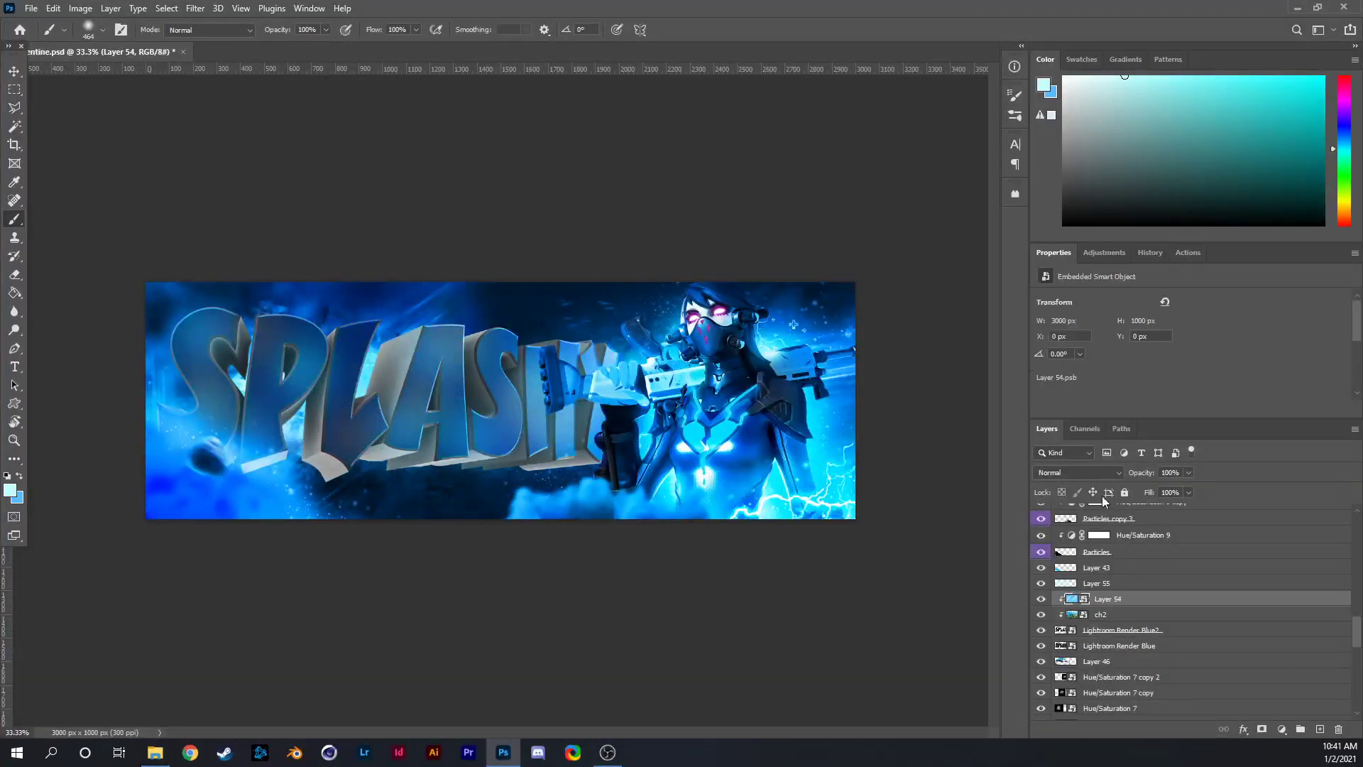
click(1041, 599)
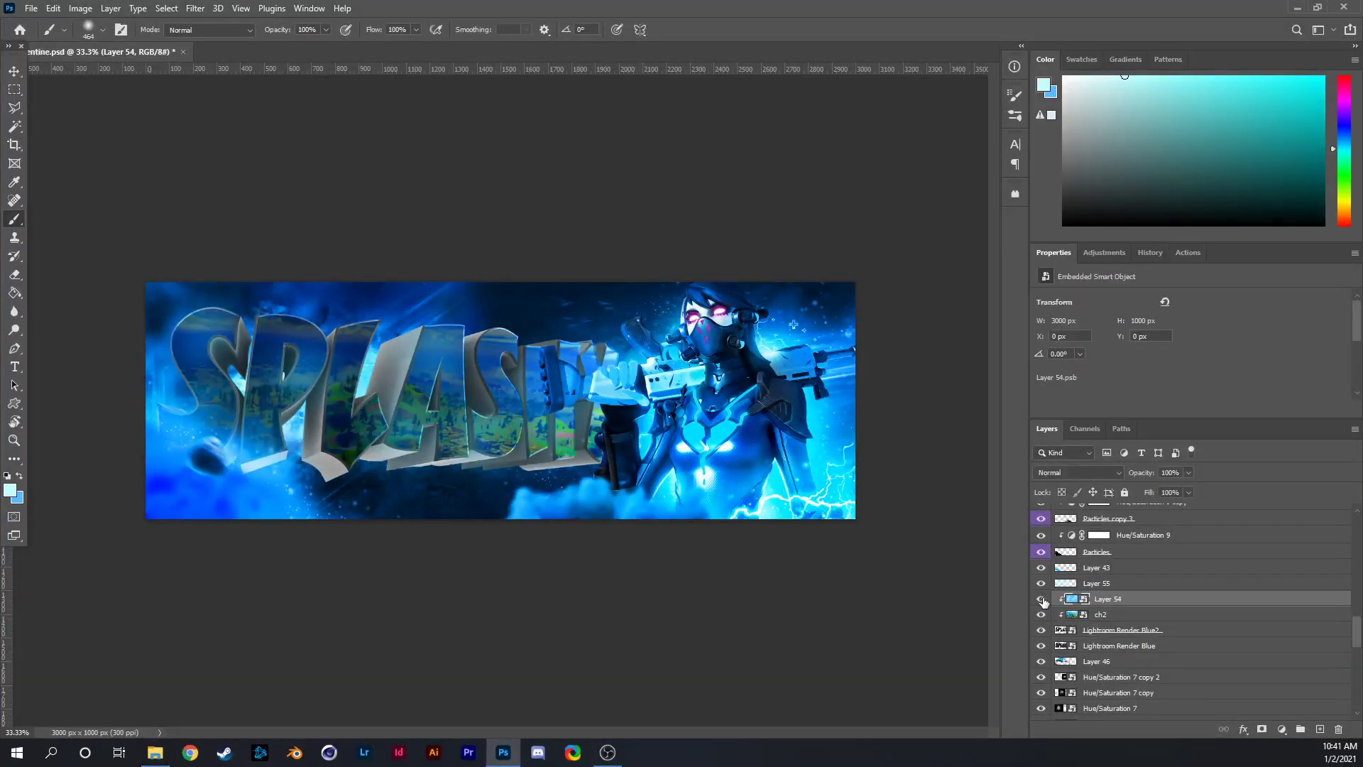
click(1042, 600)
click(1079, 474)
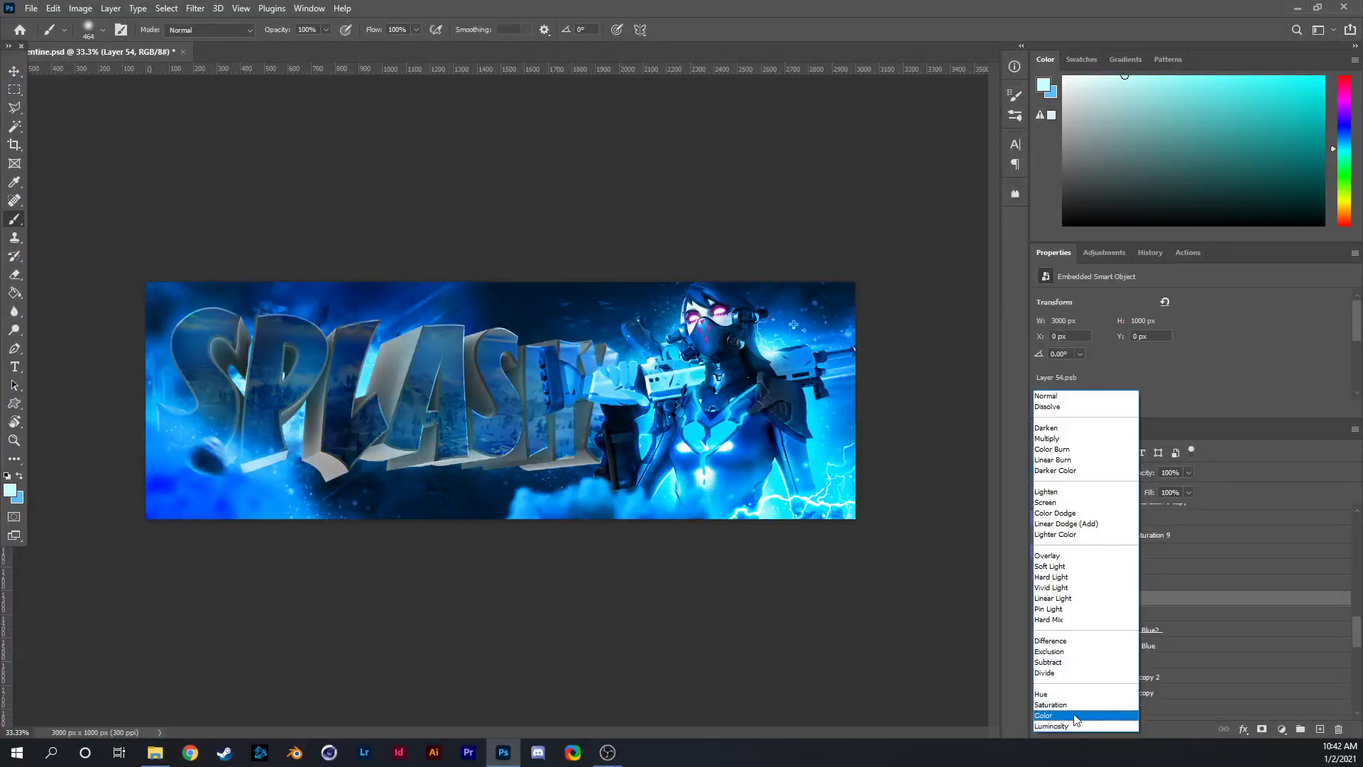
click(1077, 715)
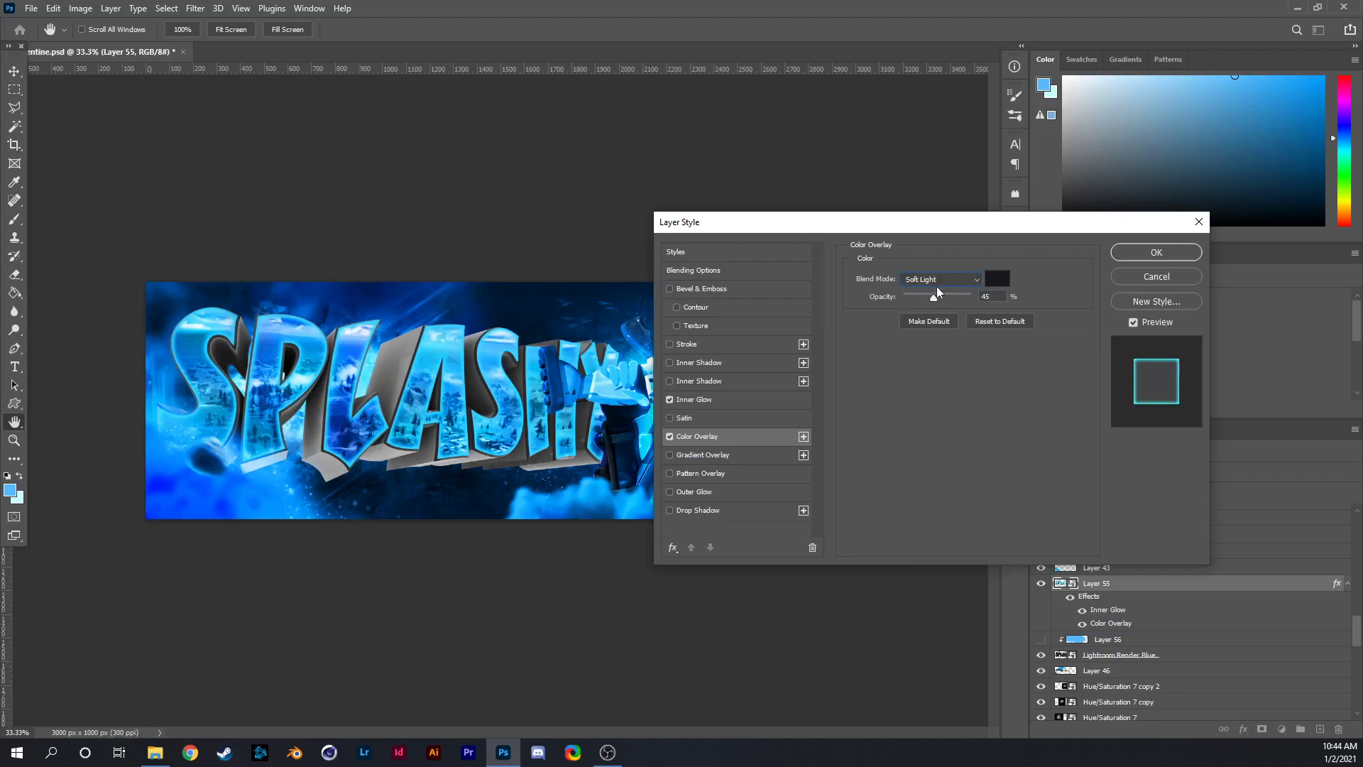
Change Layer 55's Color Overlay from Soft Light to Normal at 70% opacity.
click(935, 281)
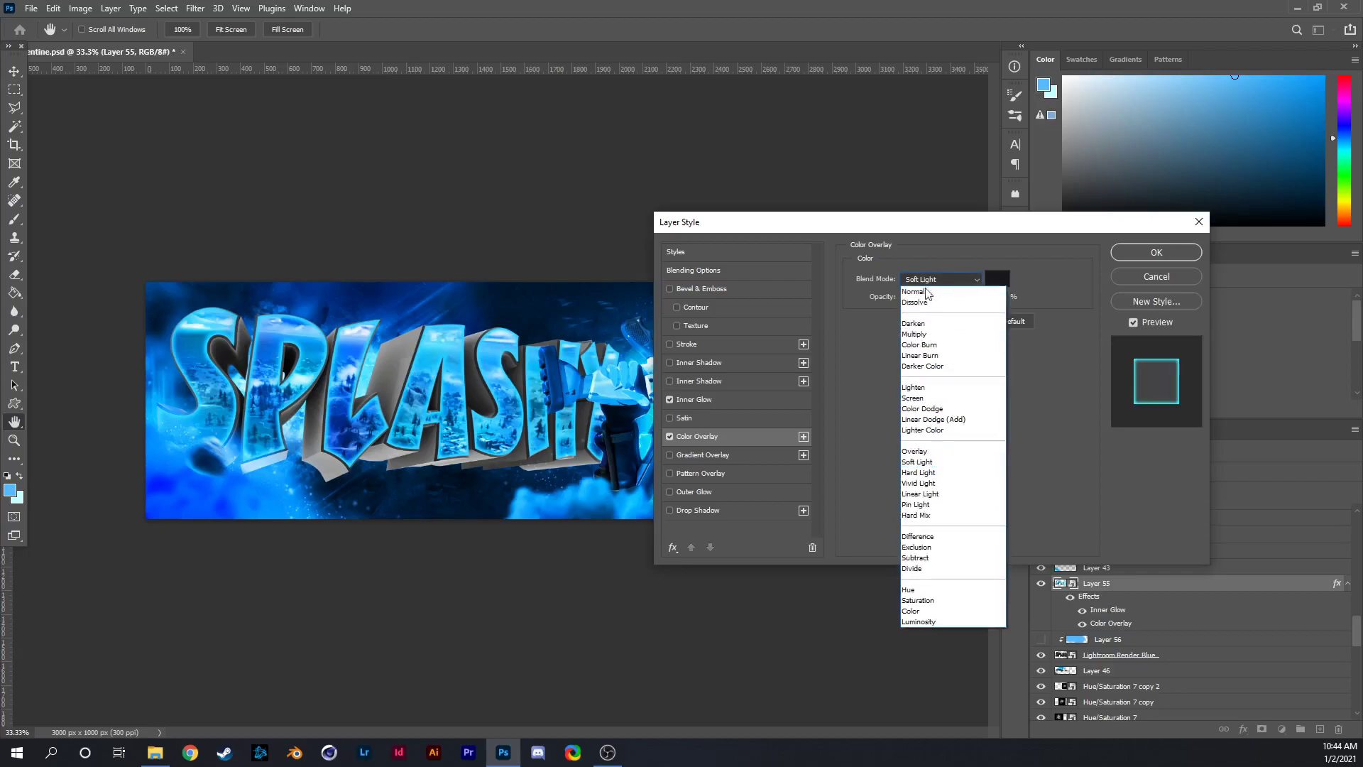
click(913, 292)
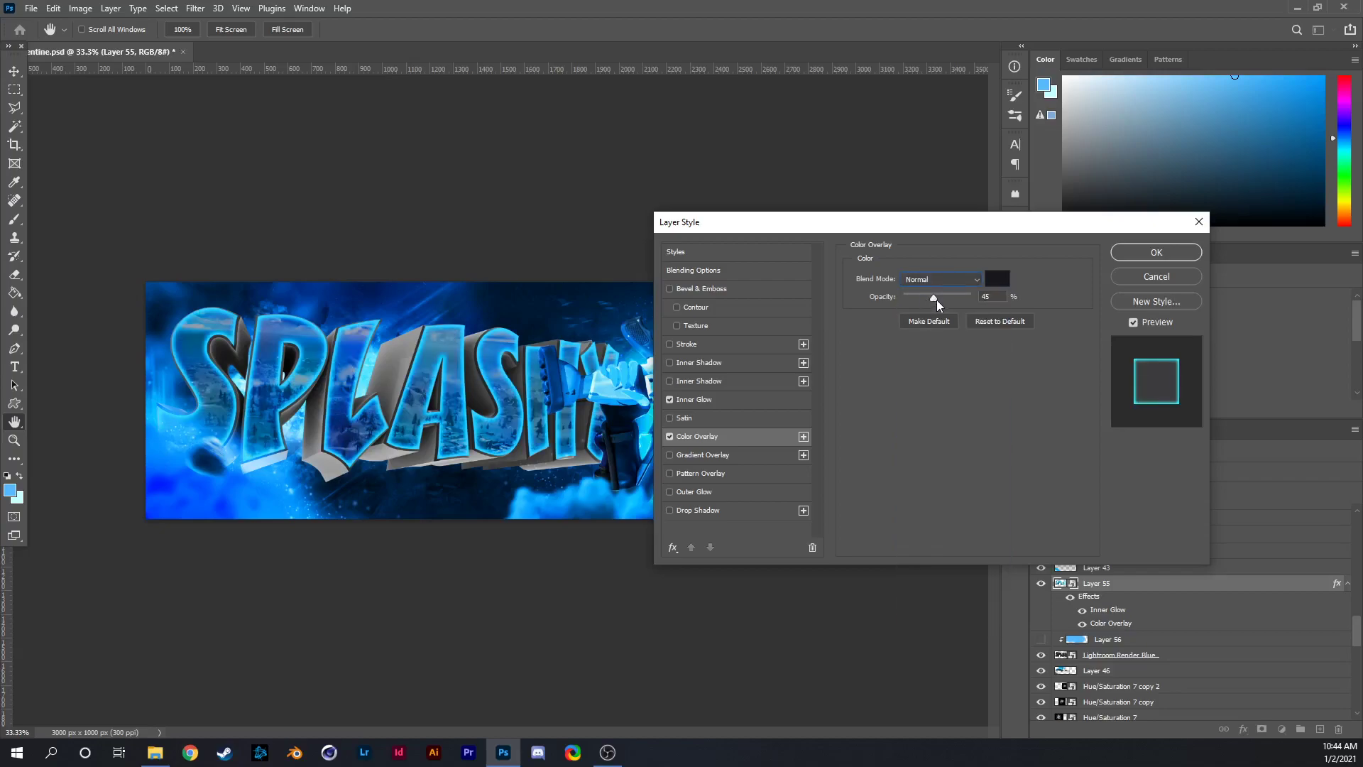
drag(936, 300, 952, 298)
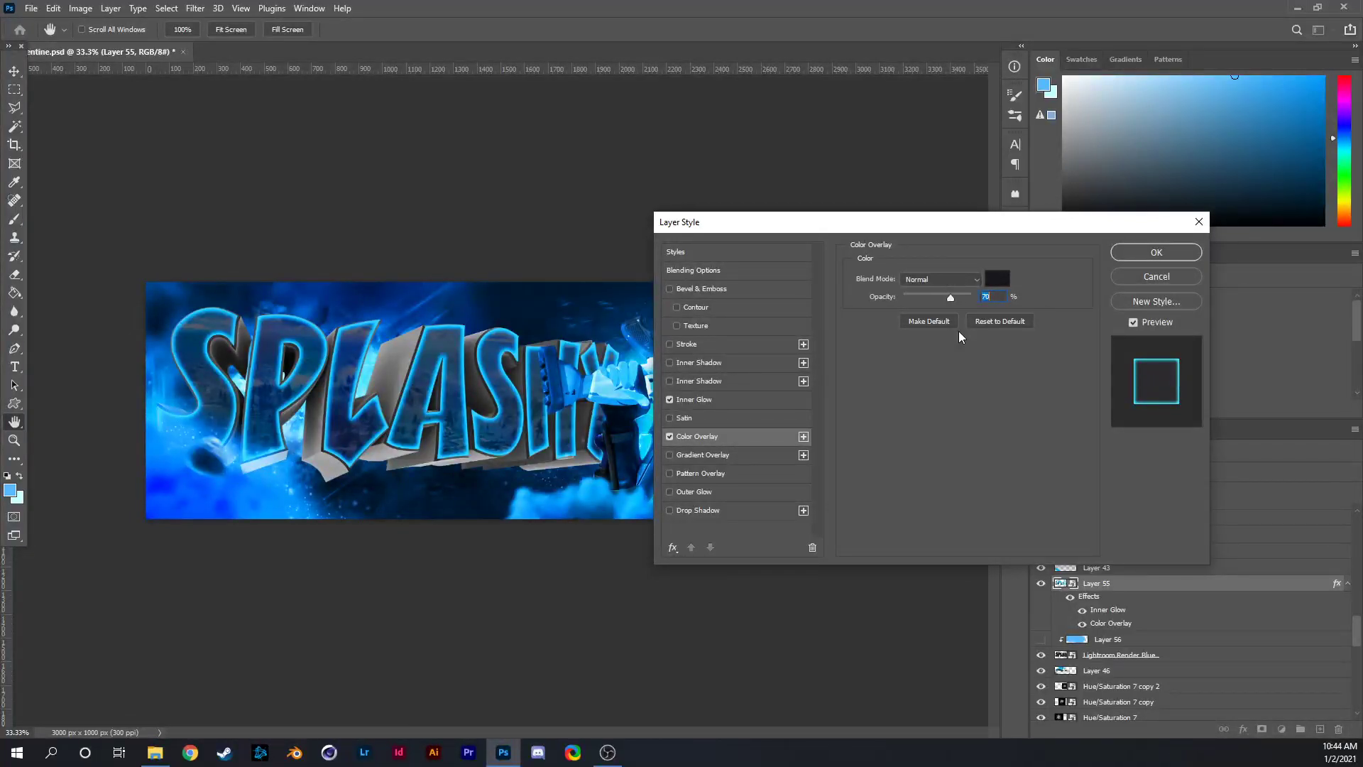
Lower the Color Overlay opacity on the SPLASH lettering to about 56%.
drag(949, 292, 927, 301)
click(717, 399)
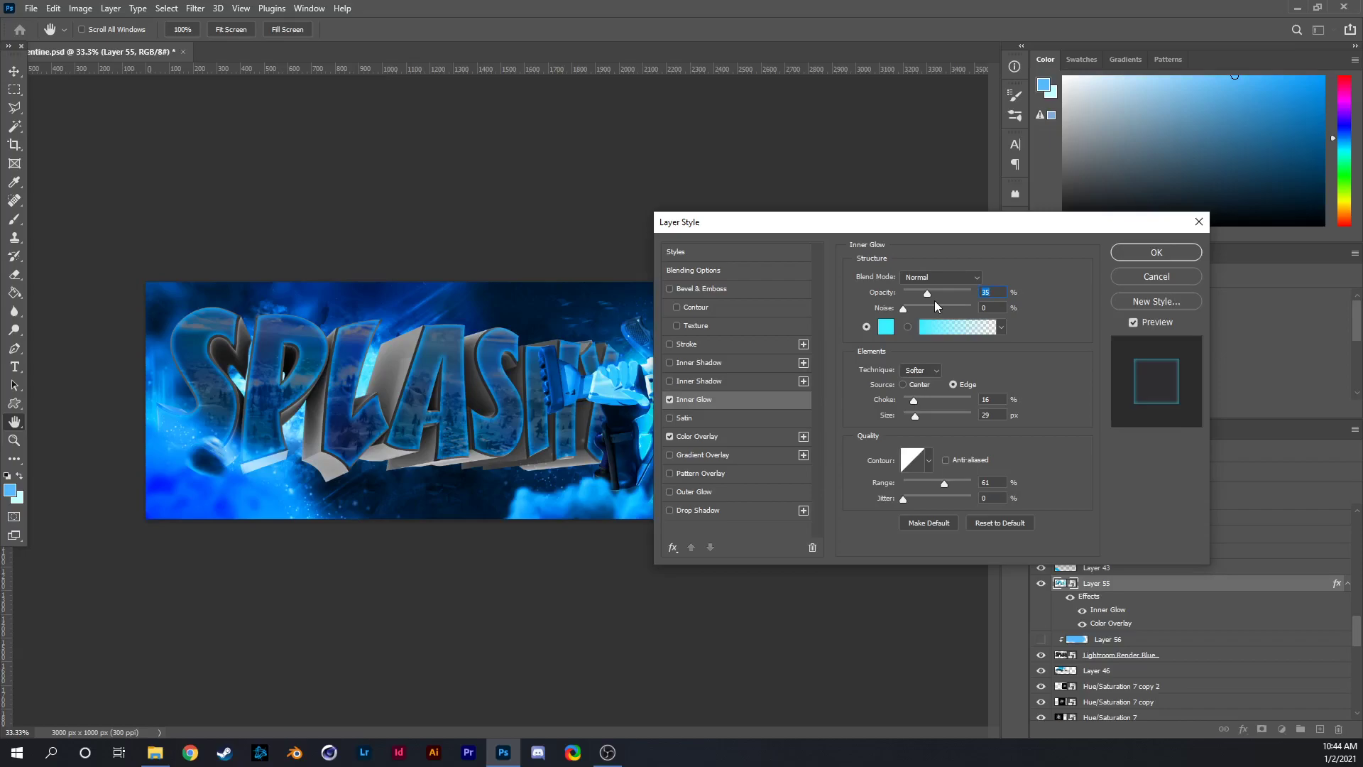
click(734, 436)
drag(926, 300, 955, 296)
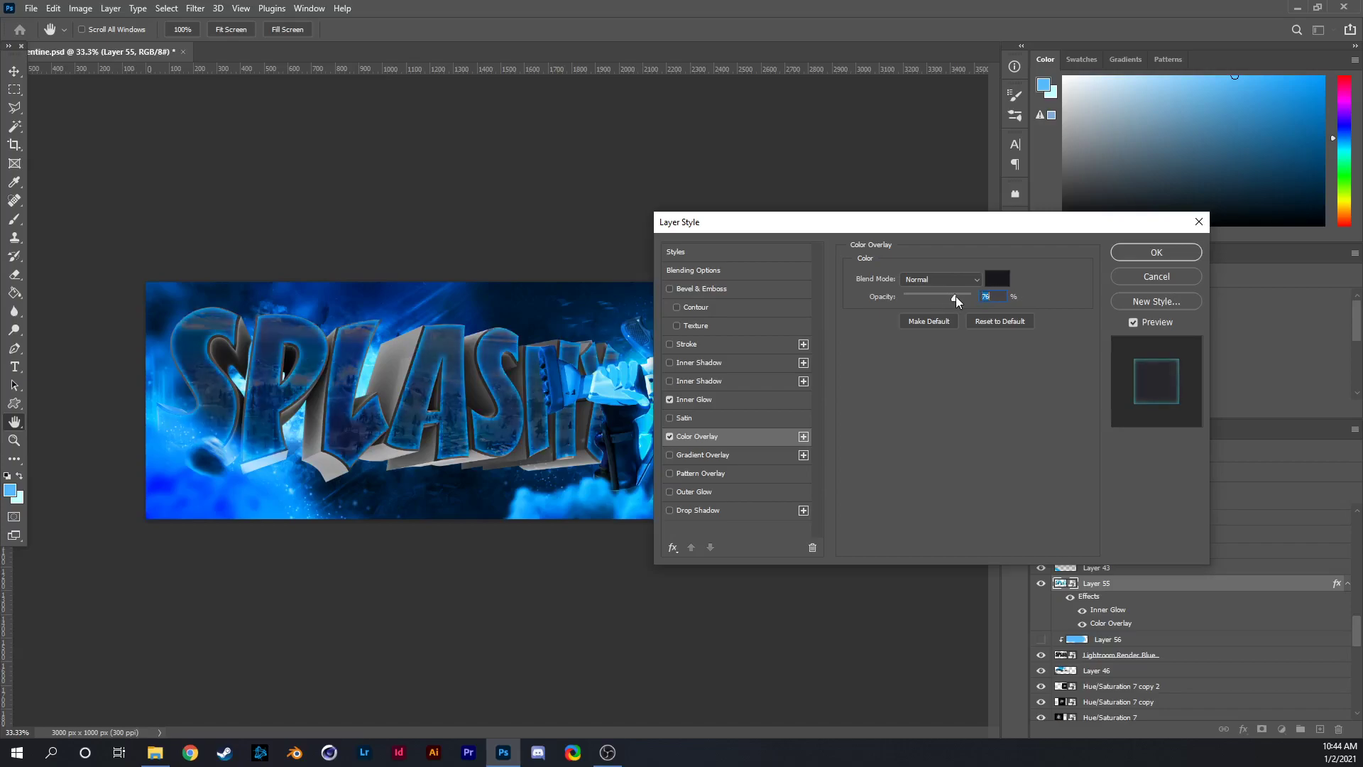
Add jitter to the Inner Glow, adjust its range, and set its size to 16 px.
click(692, 399)
drag(903, 499, 940, 482)
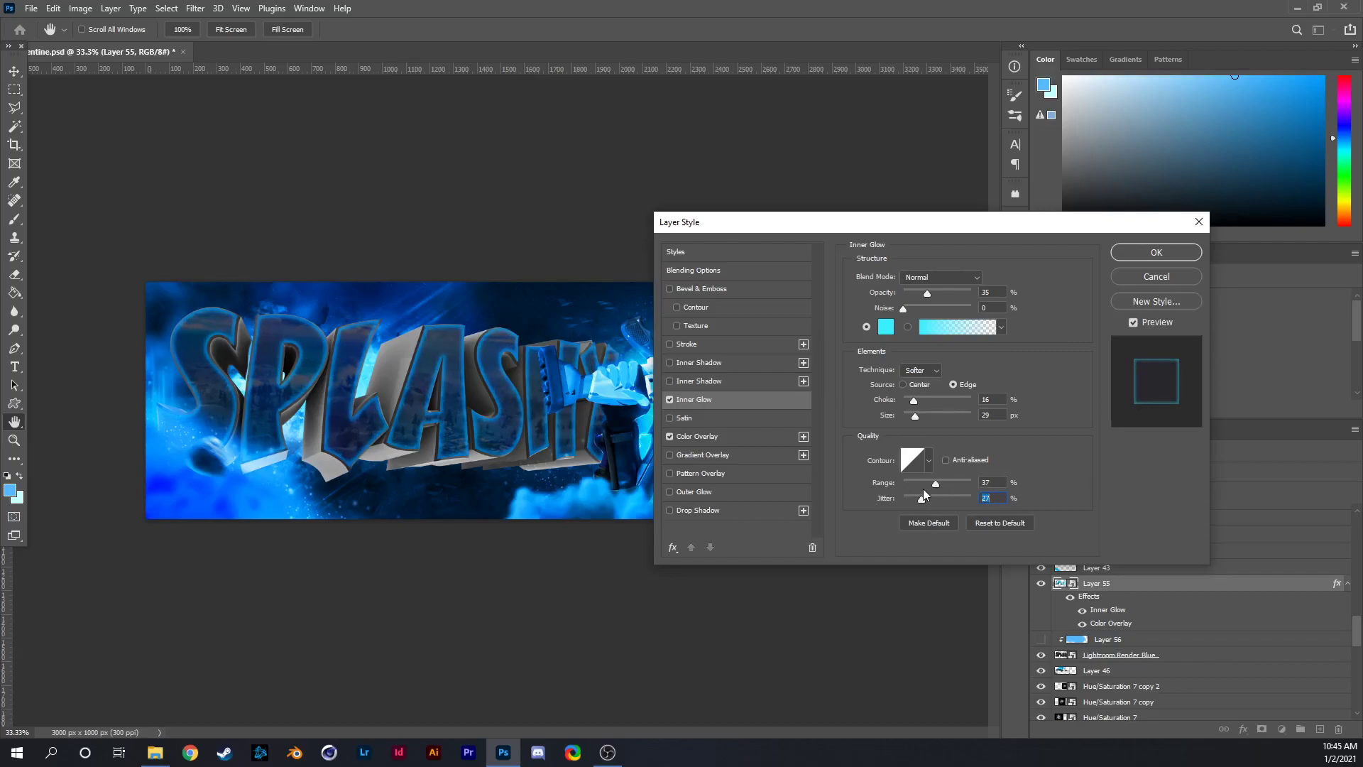
click(922, 489)
drag(922, 499, 904, 504)
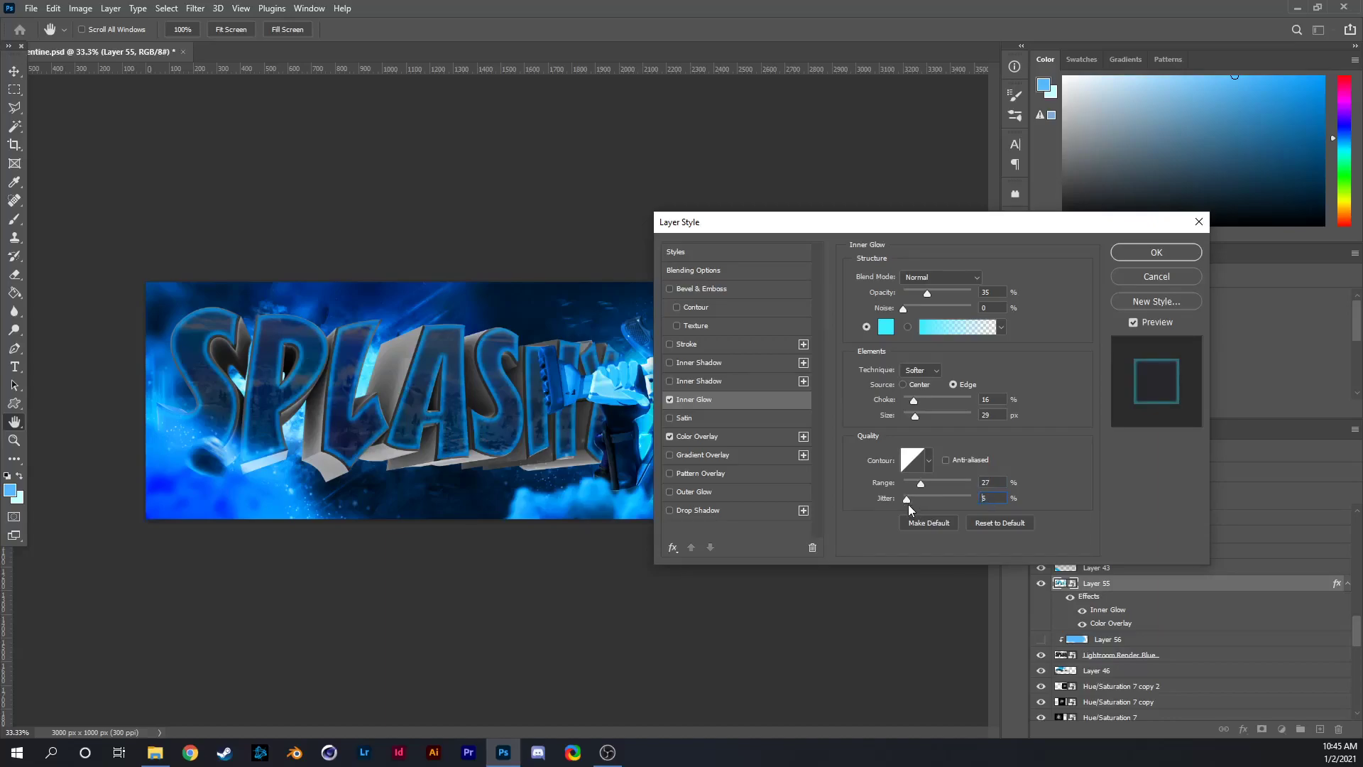
click(906, 417)
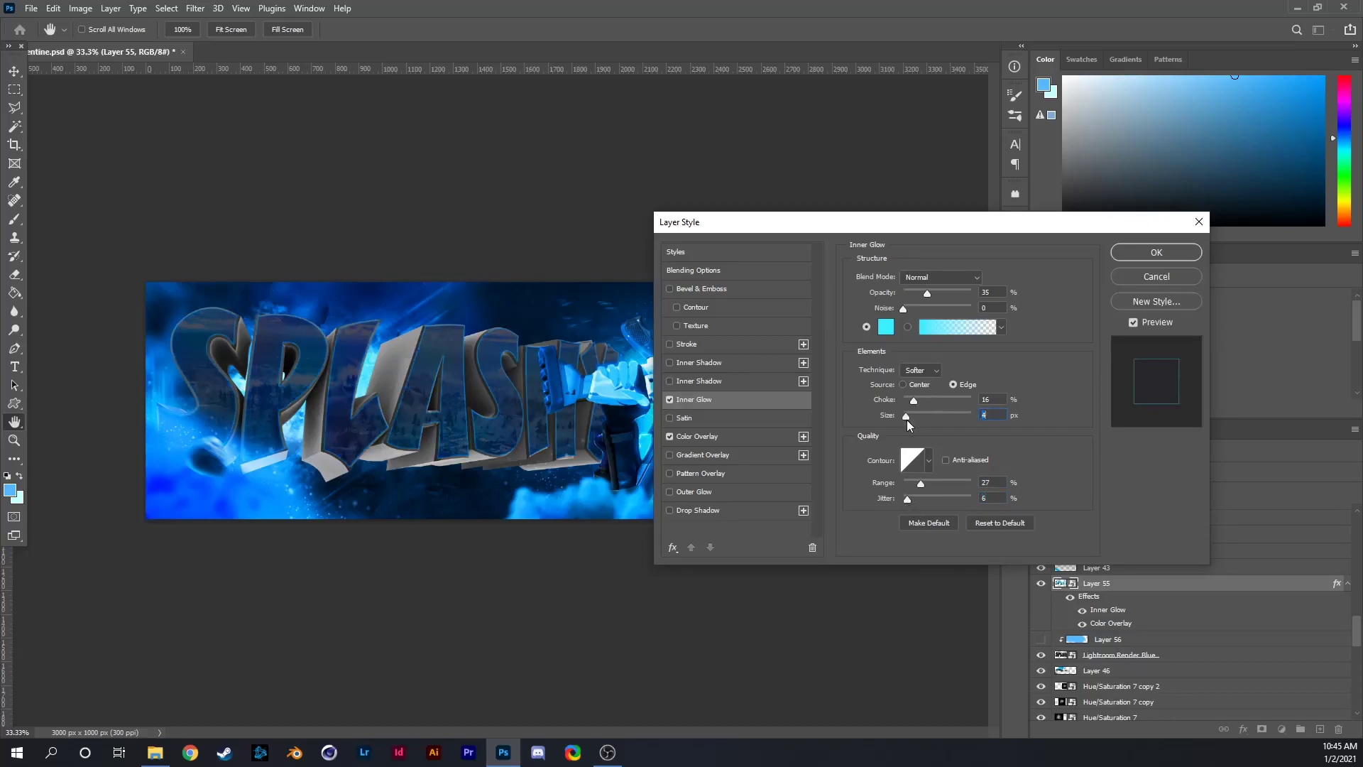
click(910, 420)
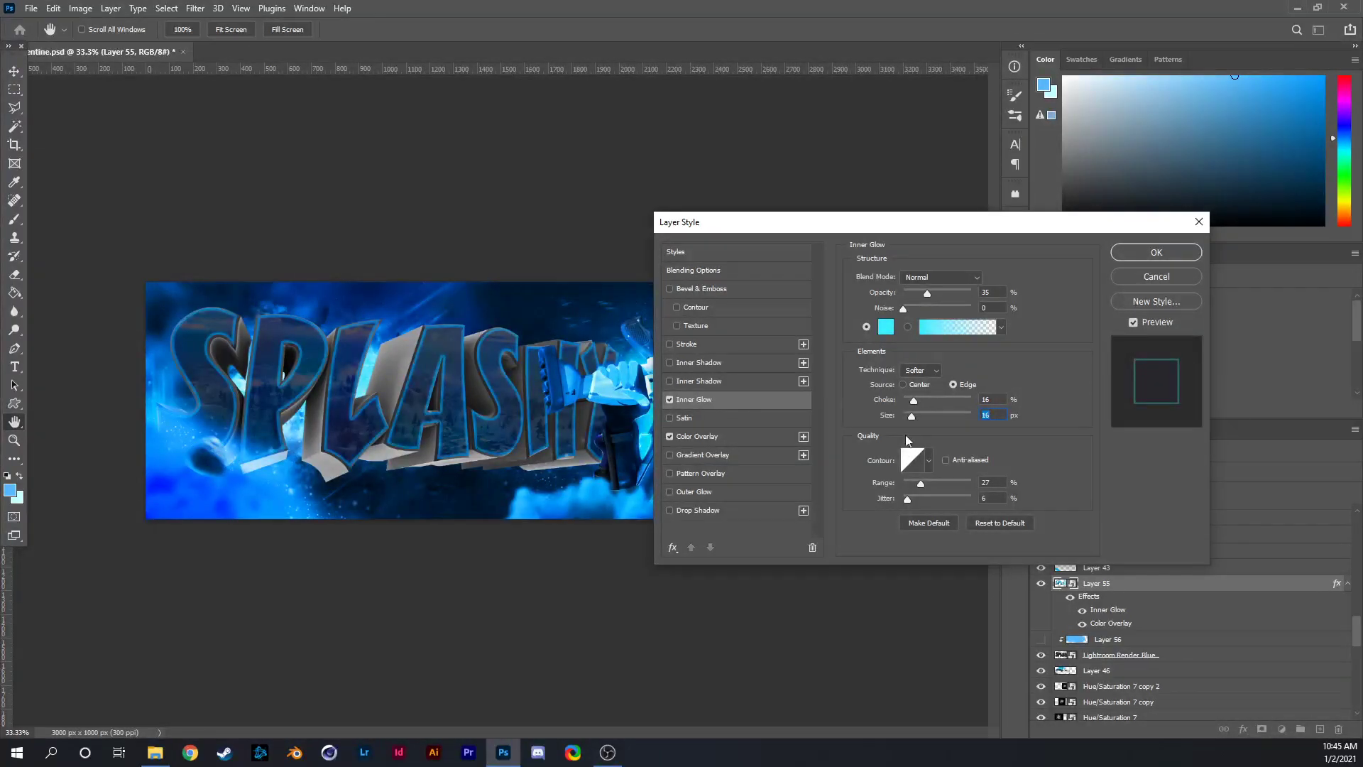
drag(919, 482, 943, 477)
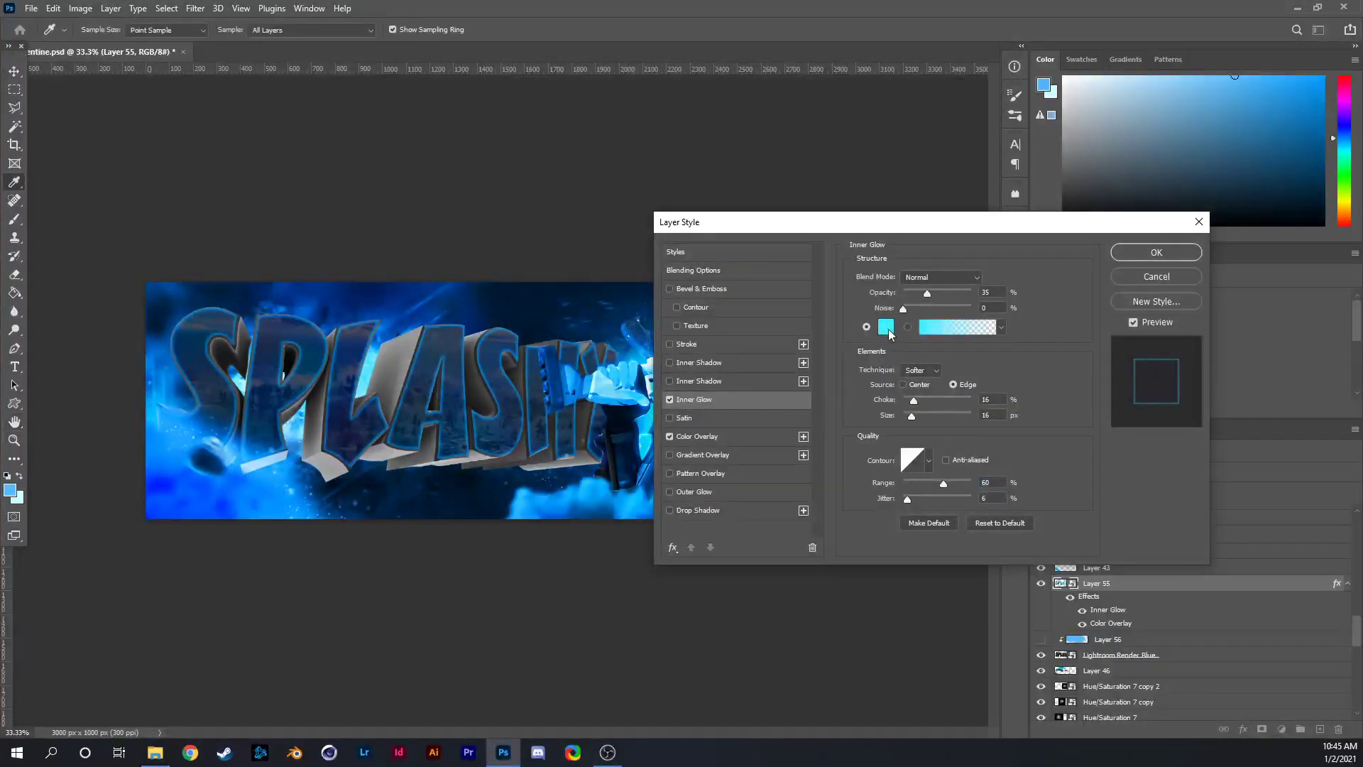
Sample a deeper blue from the image for the Inner Glow and lower its range to 52.
drag(594, 495, 591, 481)
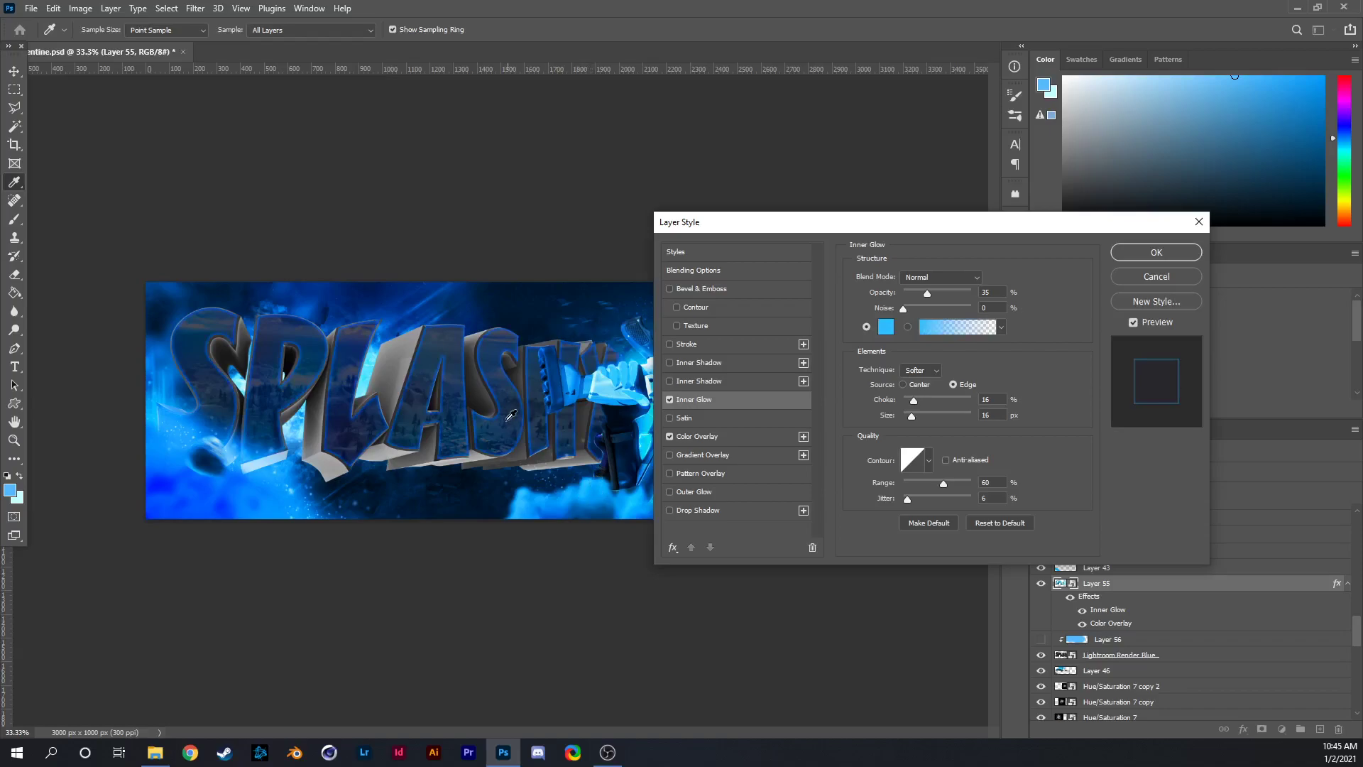
key(ctrl+z)
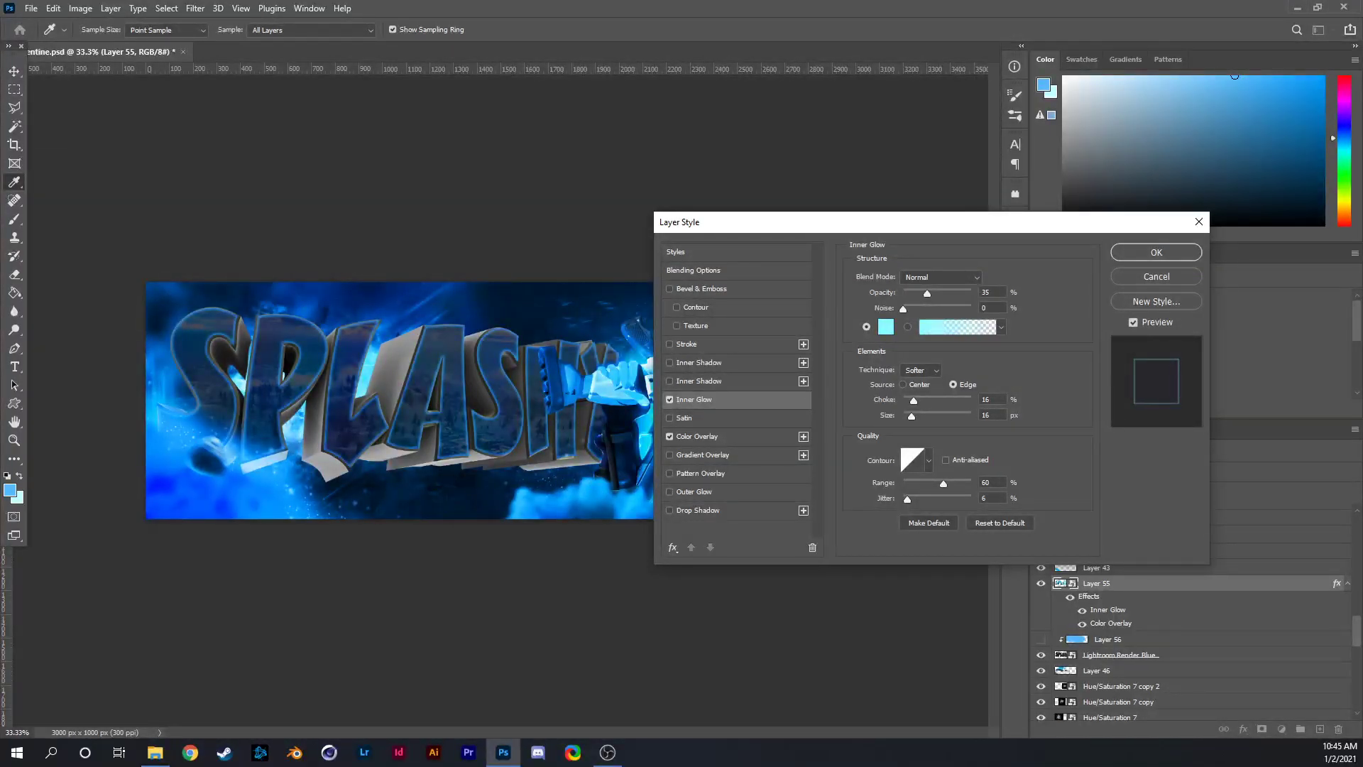
key(ctrl+z)
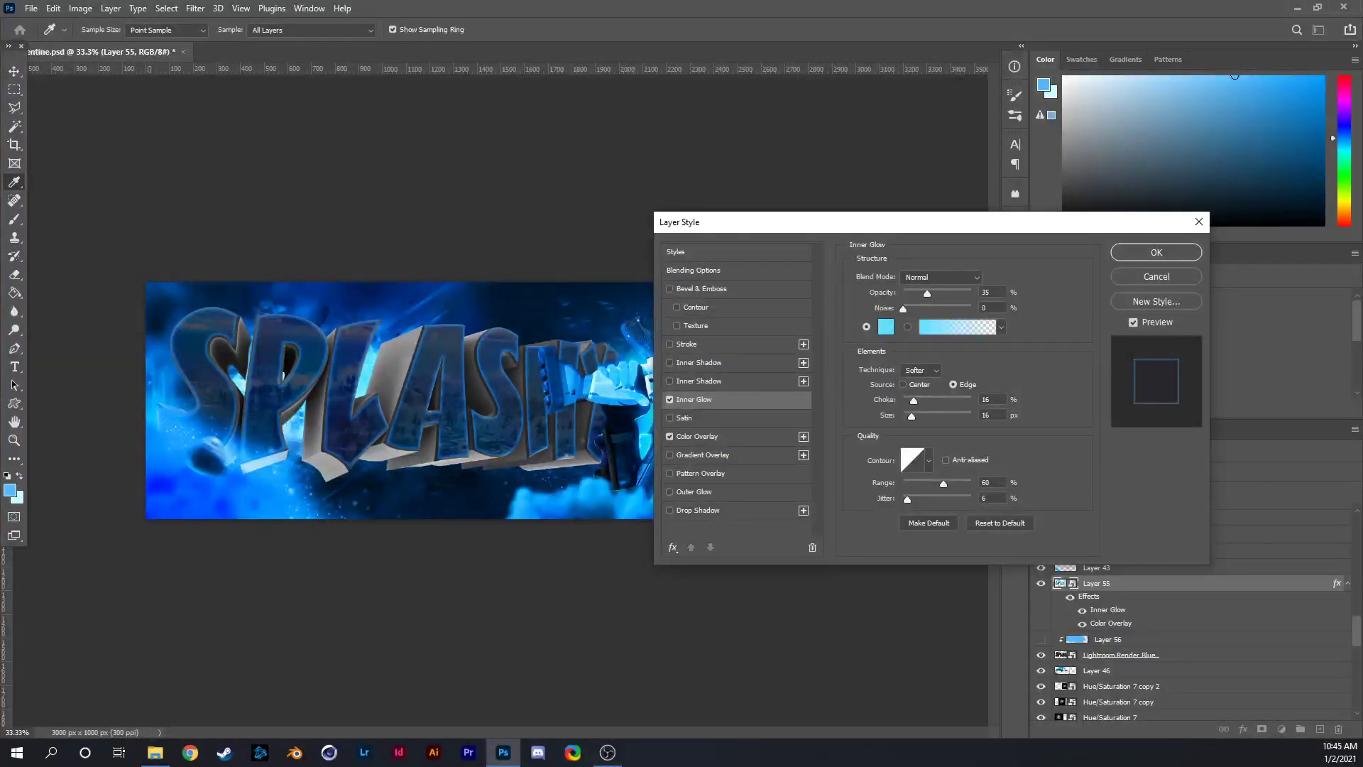
key(space)
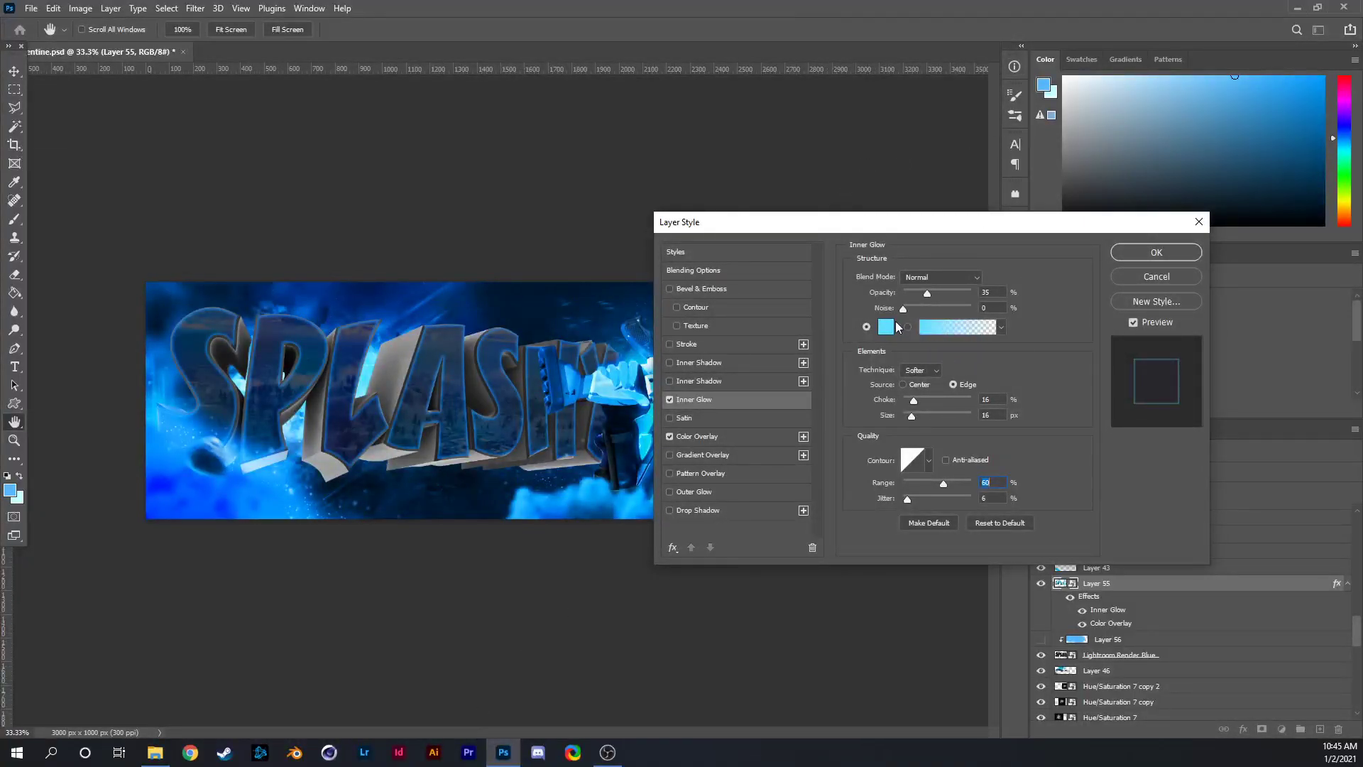
key(Down)
key(Down)
key(Down)
key(Down)
key(Down)
key(Down)
key(Down)
key(Down)
Set the Color Overlay opacity to 66% and apply the layer style.
click(725, 442)
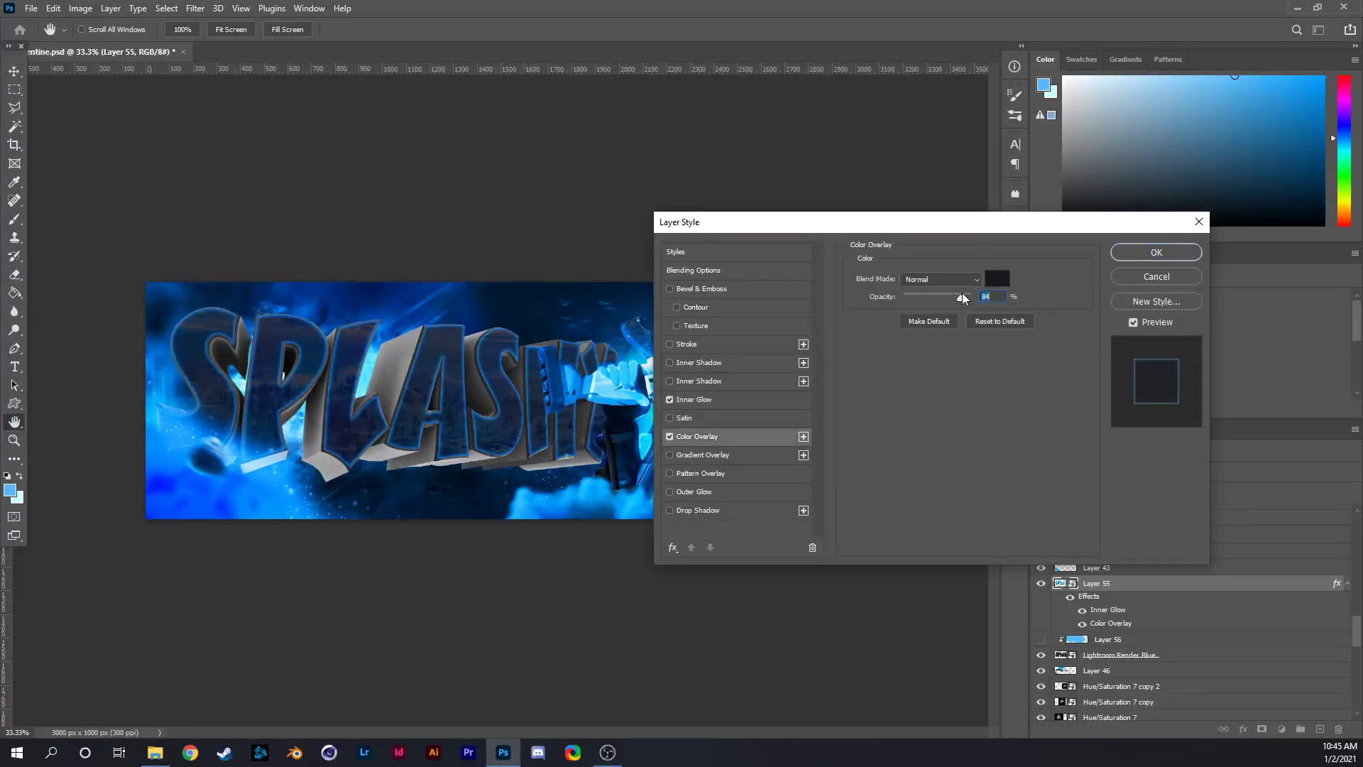
mouse_move(962, 293)
mouse_down()
mouse_move(981, 304)
mouse_move(949, 296)
mouse_up()
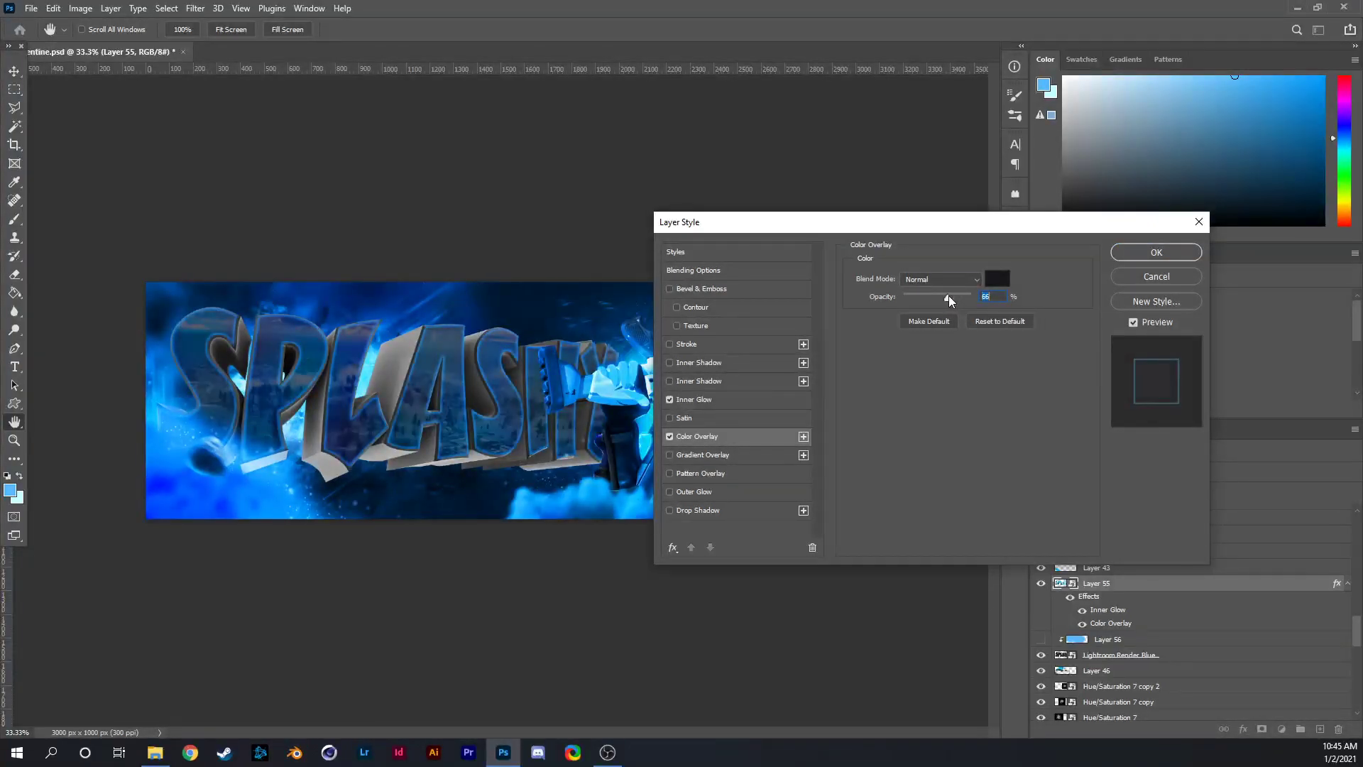
click(1129, 251)
Show Layer 56 and set its blend mode to Divide.
click(1040, 640)
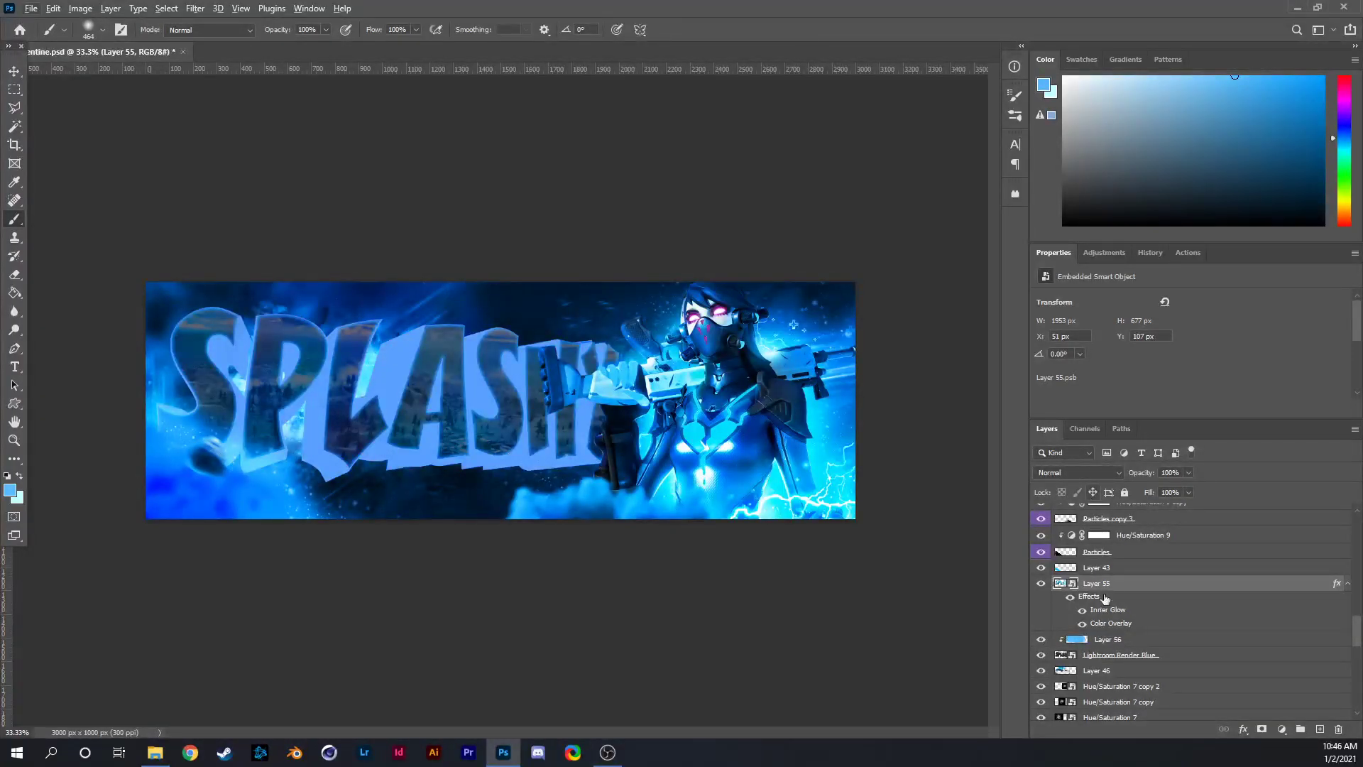
click(1106, 639)
click(1074, 472)
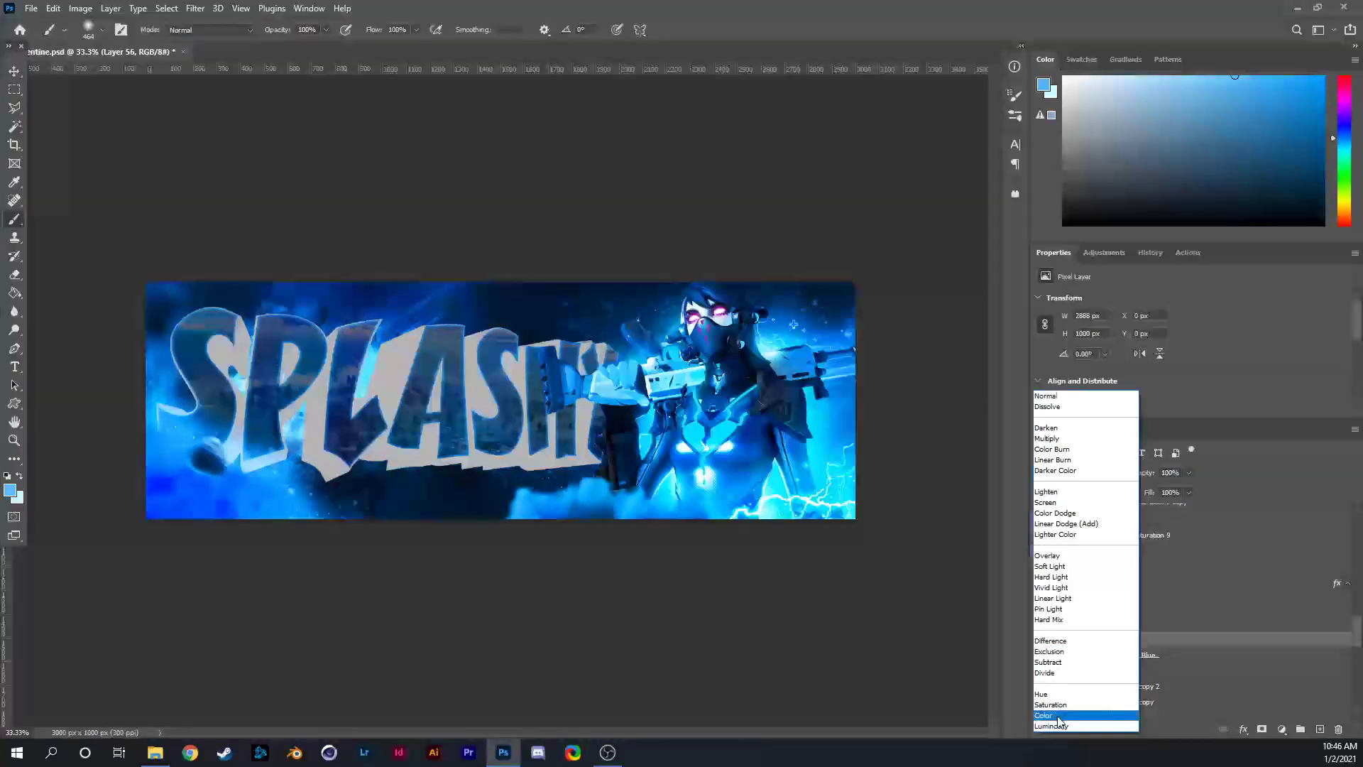
click(1068, 674)
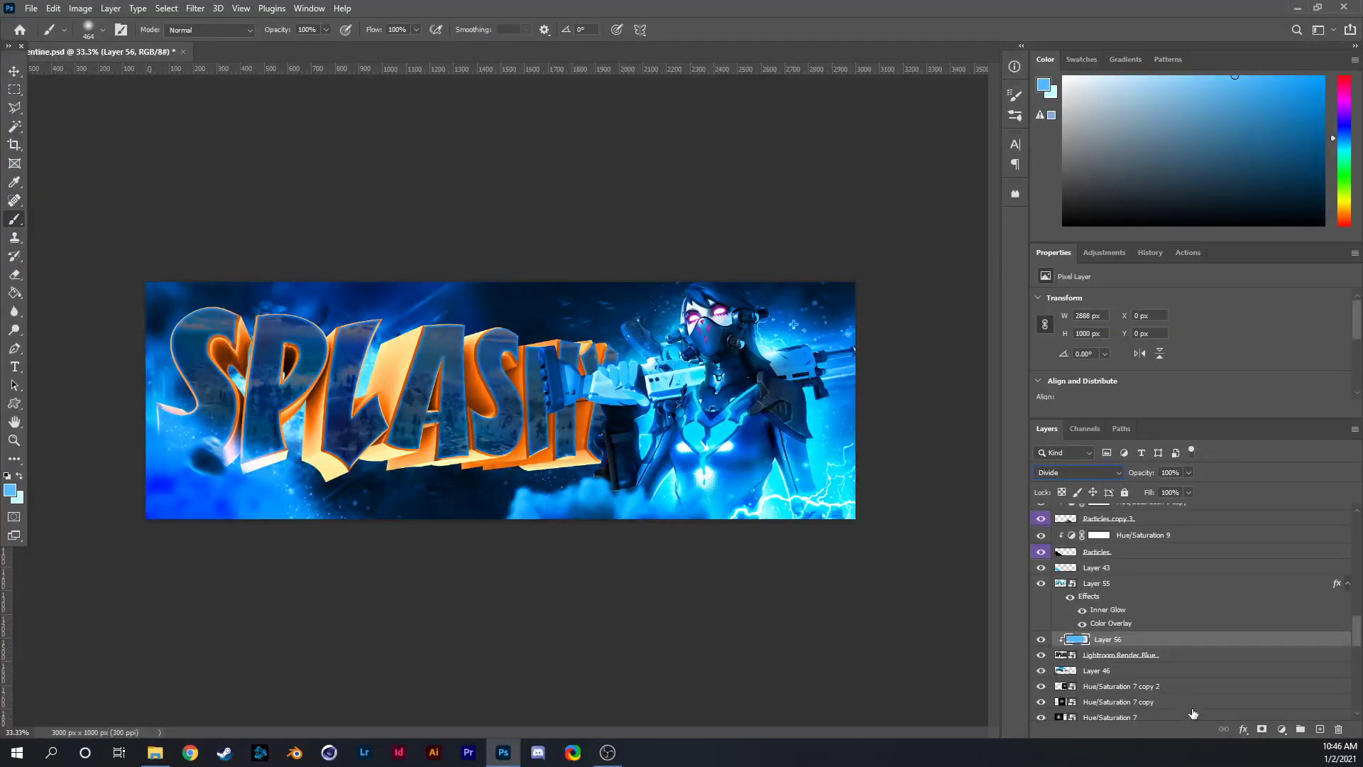
Add a Hue/Saturation adjustment clipped to Layer 56 with Hue at -180.
click(1278, 729)
click(1299, 593)
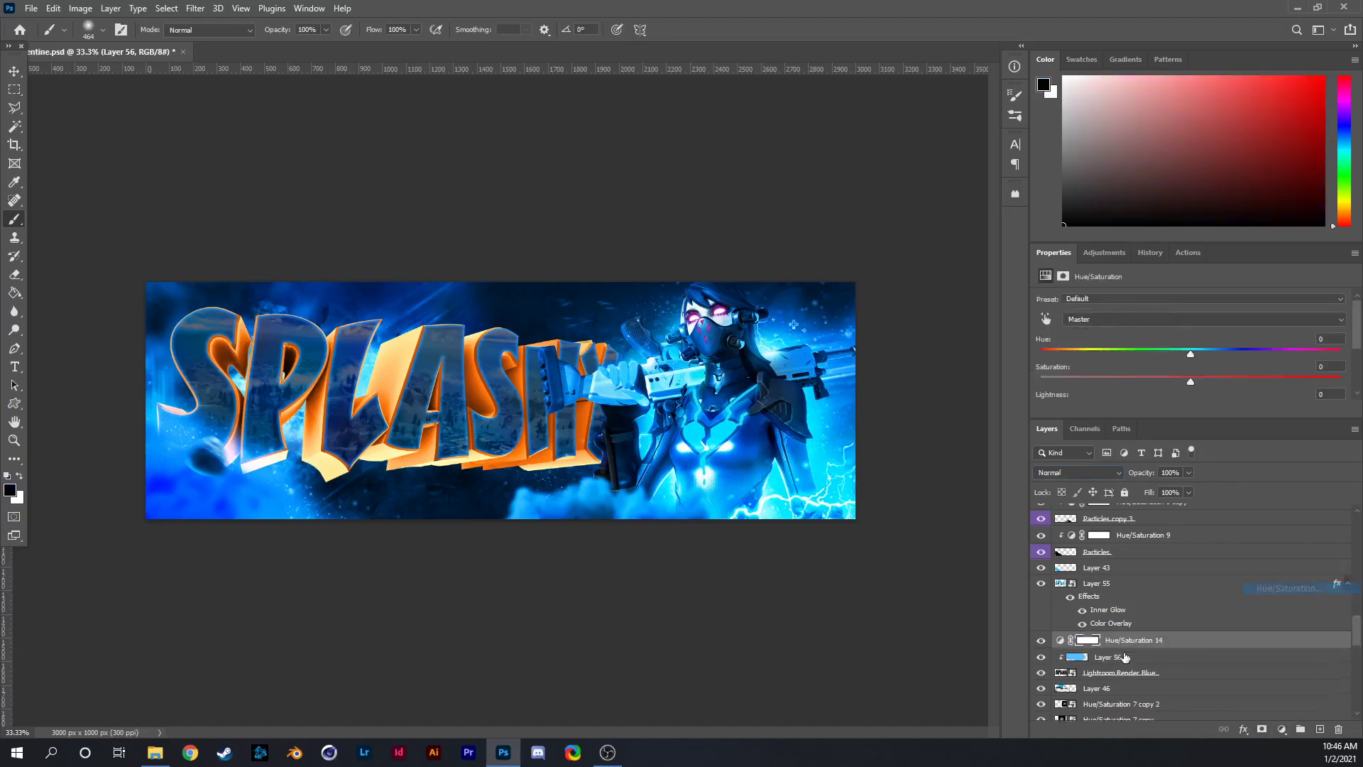
alt+click(1140, 633)
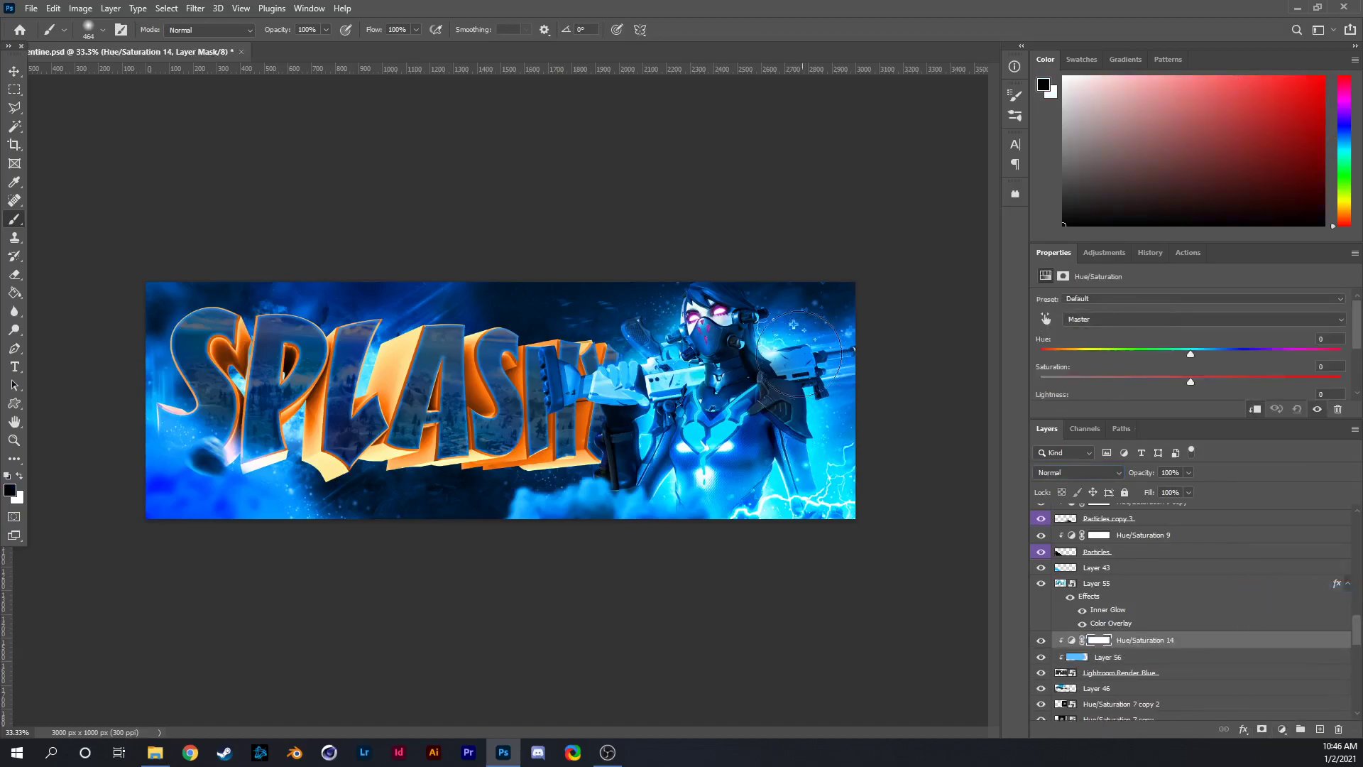
drag(1191, 353, 977, 358)
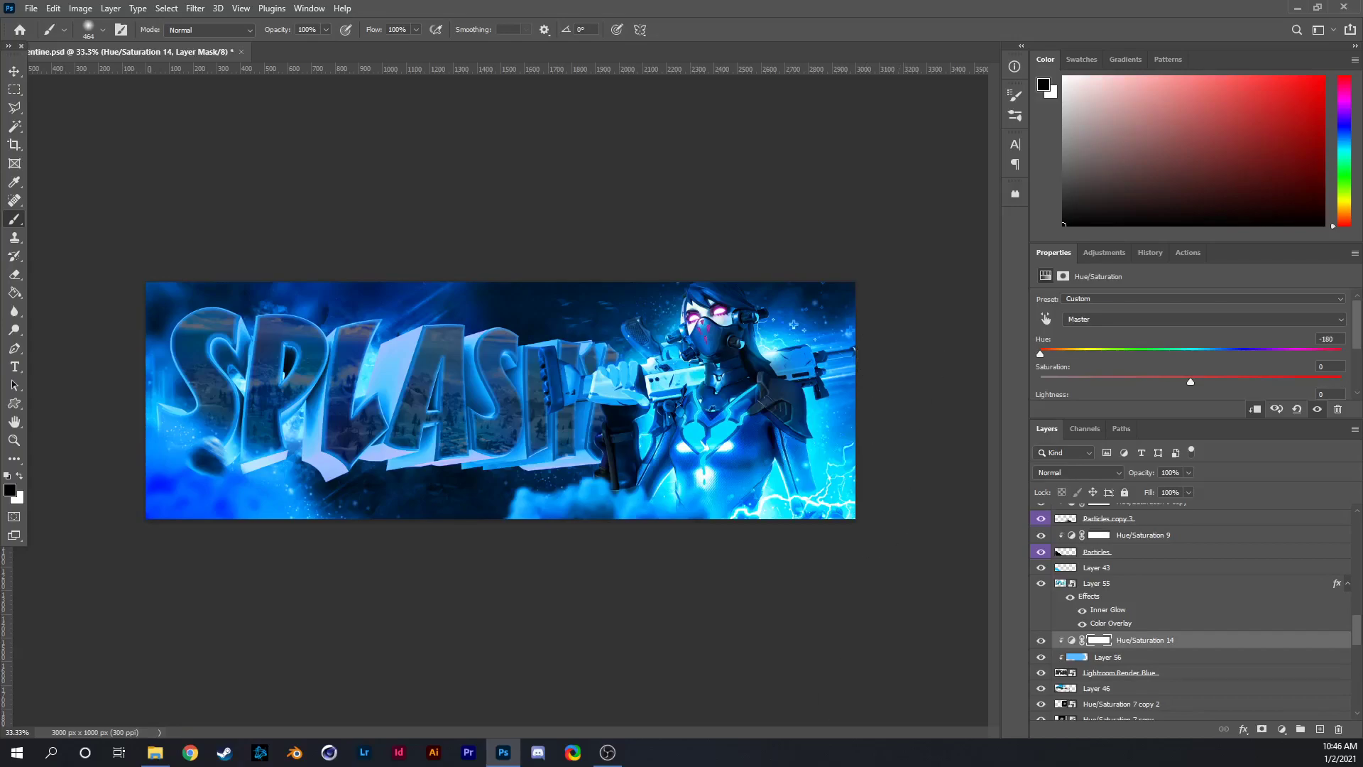
Toggle Layer 55's visibility to compare the effect, then select Layer 55.
click(1044, 584)
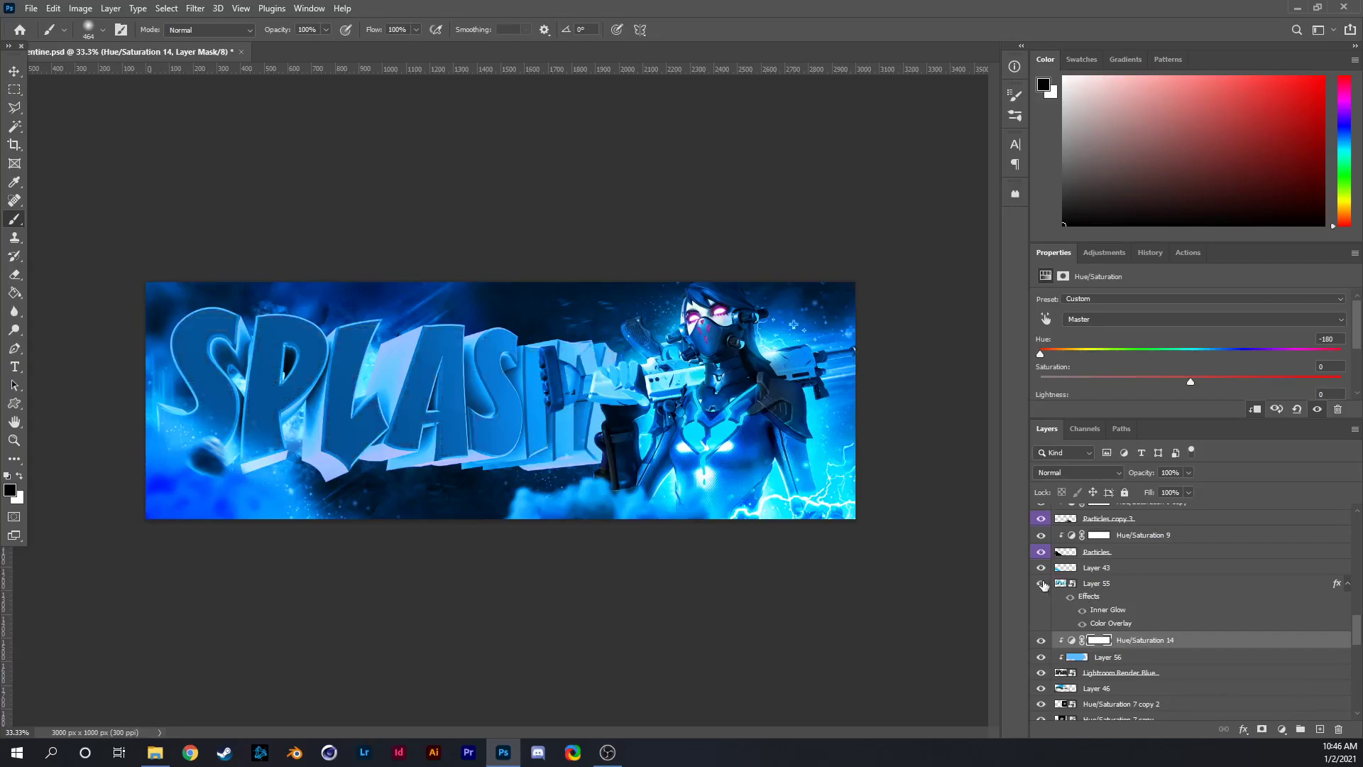
click(1043, 585)
click(1044, 584)
click(1044, 584)
click(1097, 584)
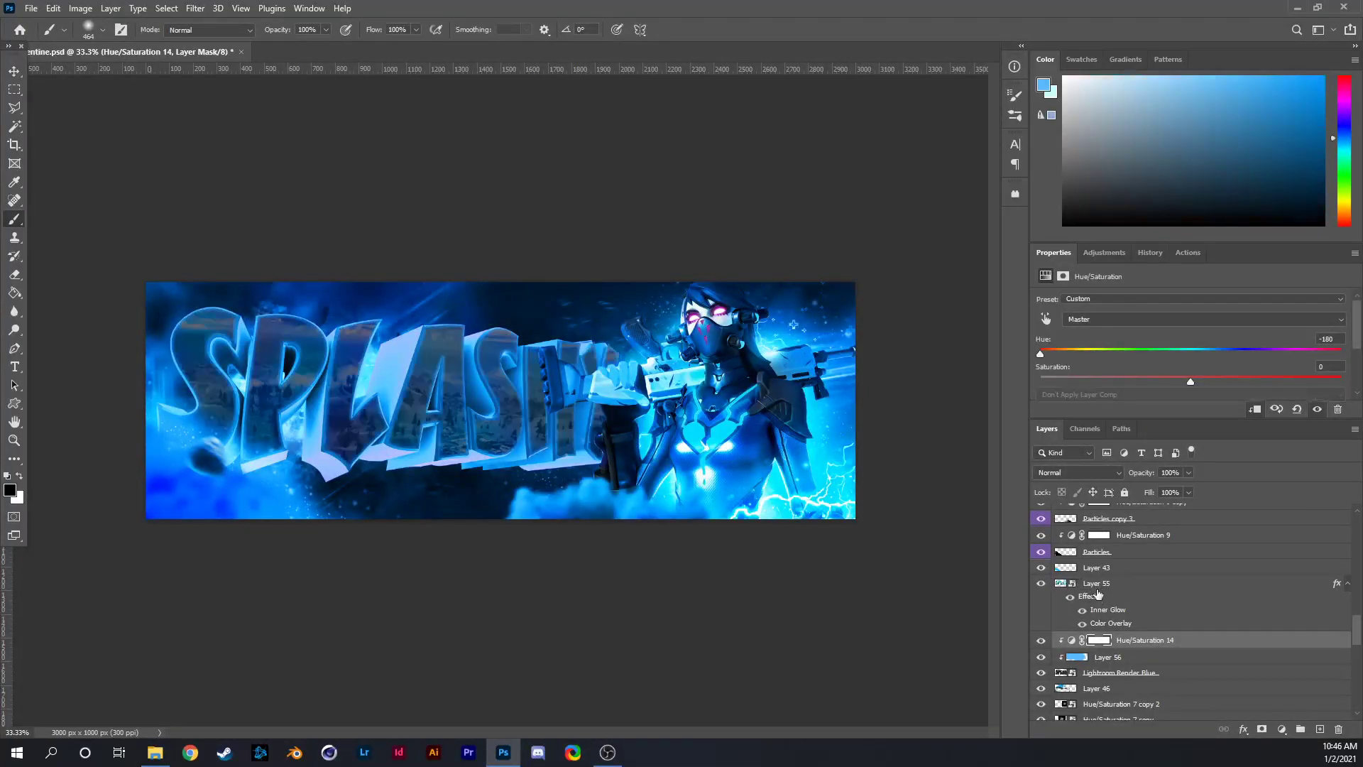
Try Layer 55's Color Overlay in Linear Dodge (Add) with a sampled dark blue at 43%.
double_click(1136, 624)
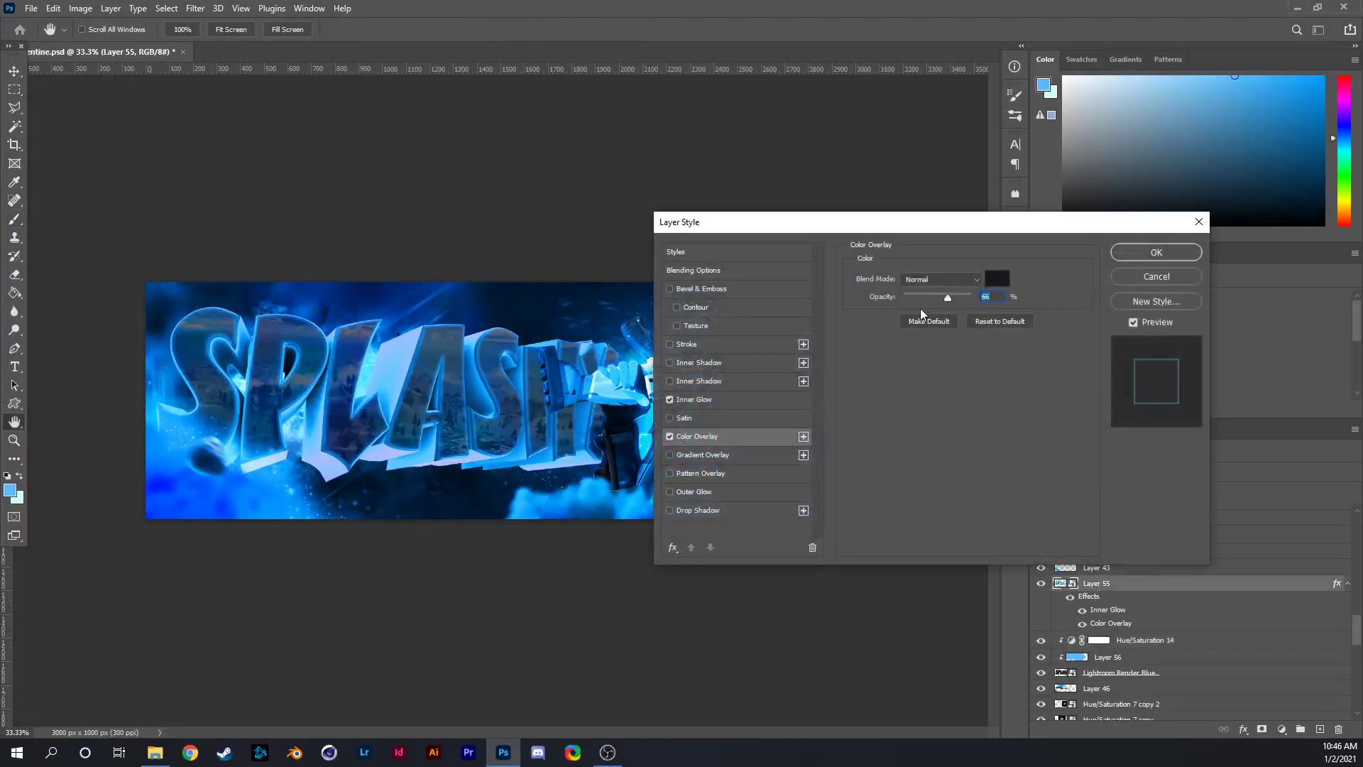
drag(931, 295, 757, 284)
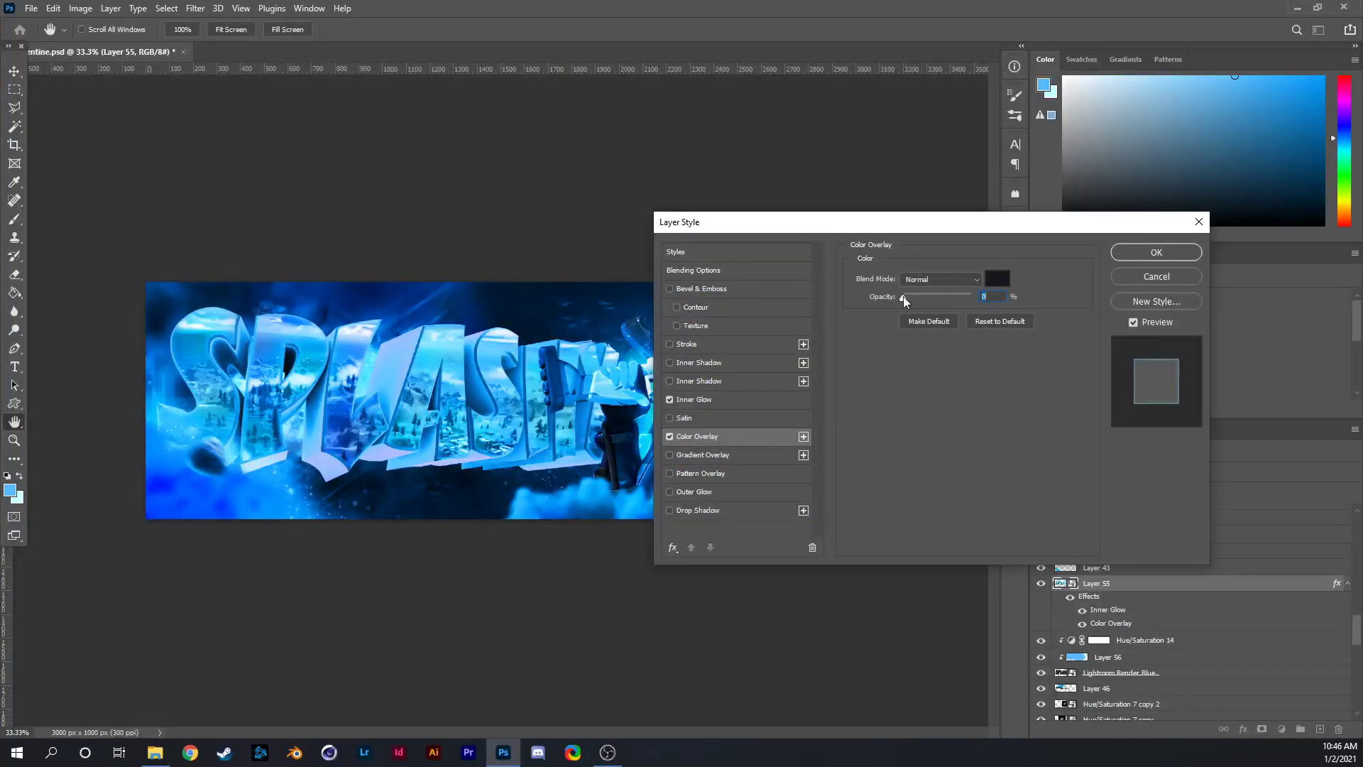
drag(903, 296, 916, 295)
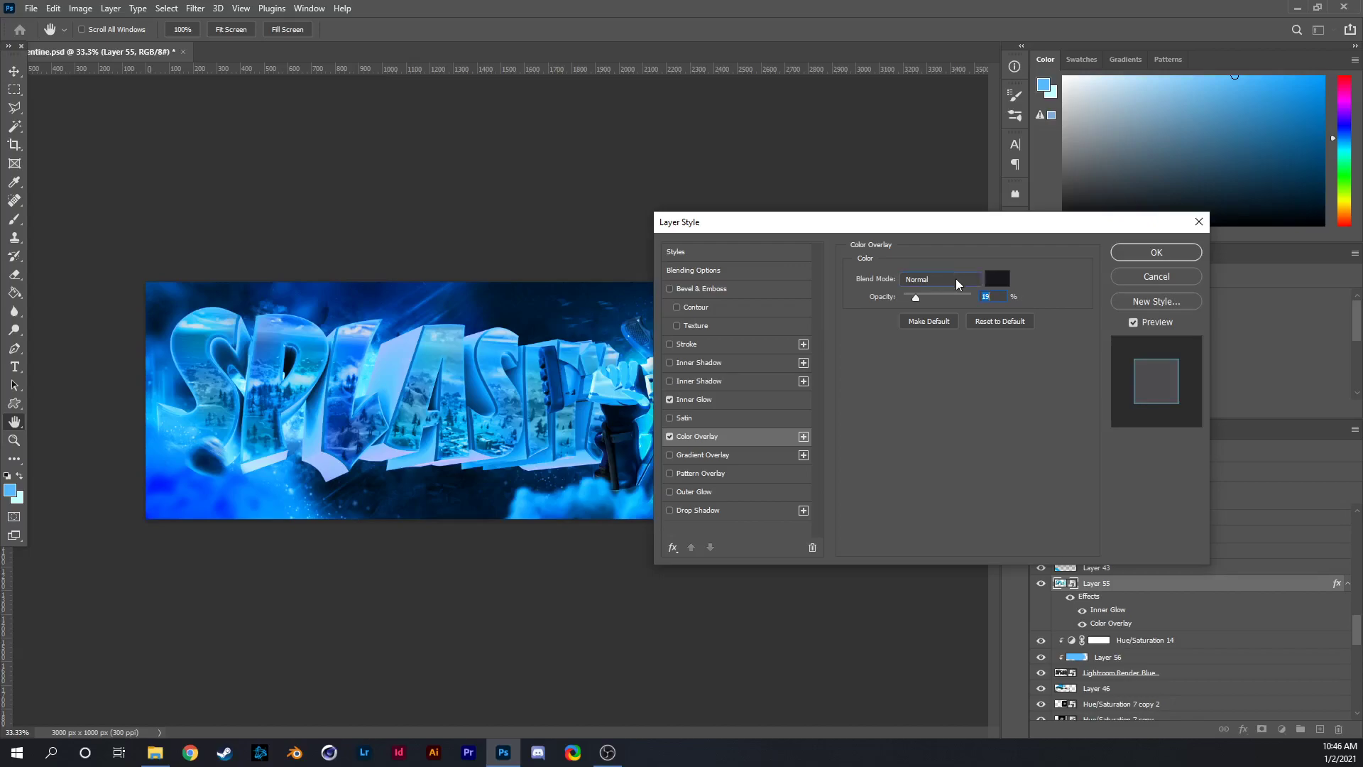
click(953, 278)
click(944, 415)
click(997, 283)
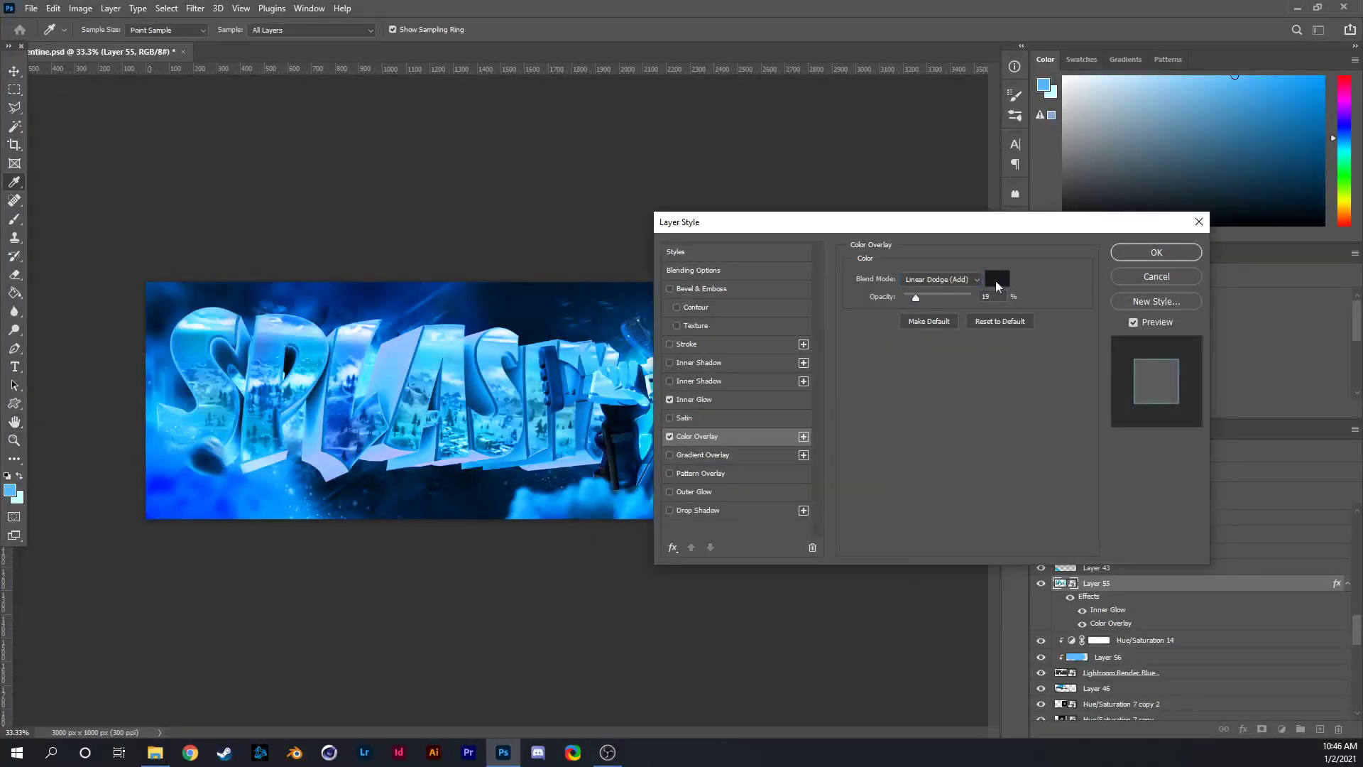
click(519, 403)
drag(919, 292, 931, 296)
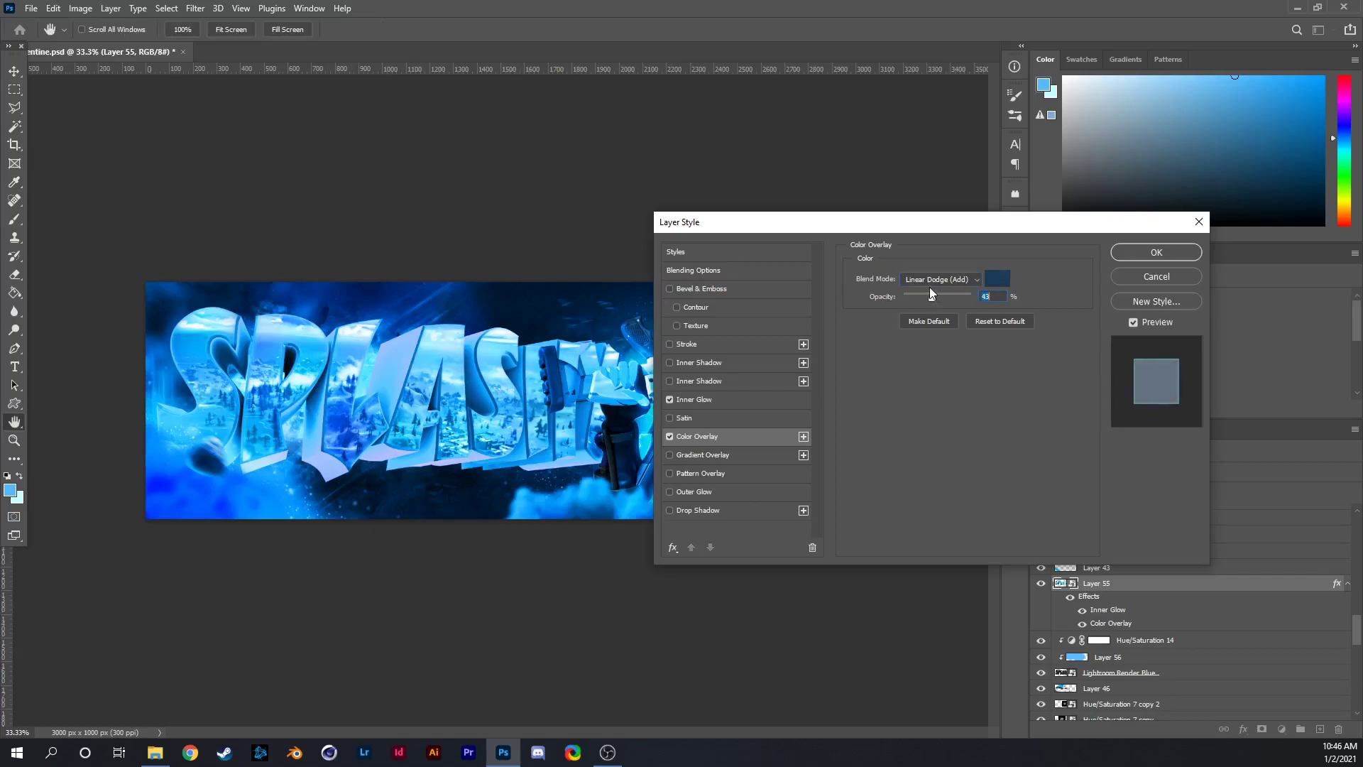
Set the overlay to Color blend at 100% opacity with a light cyan from the banner.
click(923, 281)
click(919, 289)
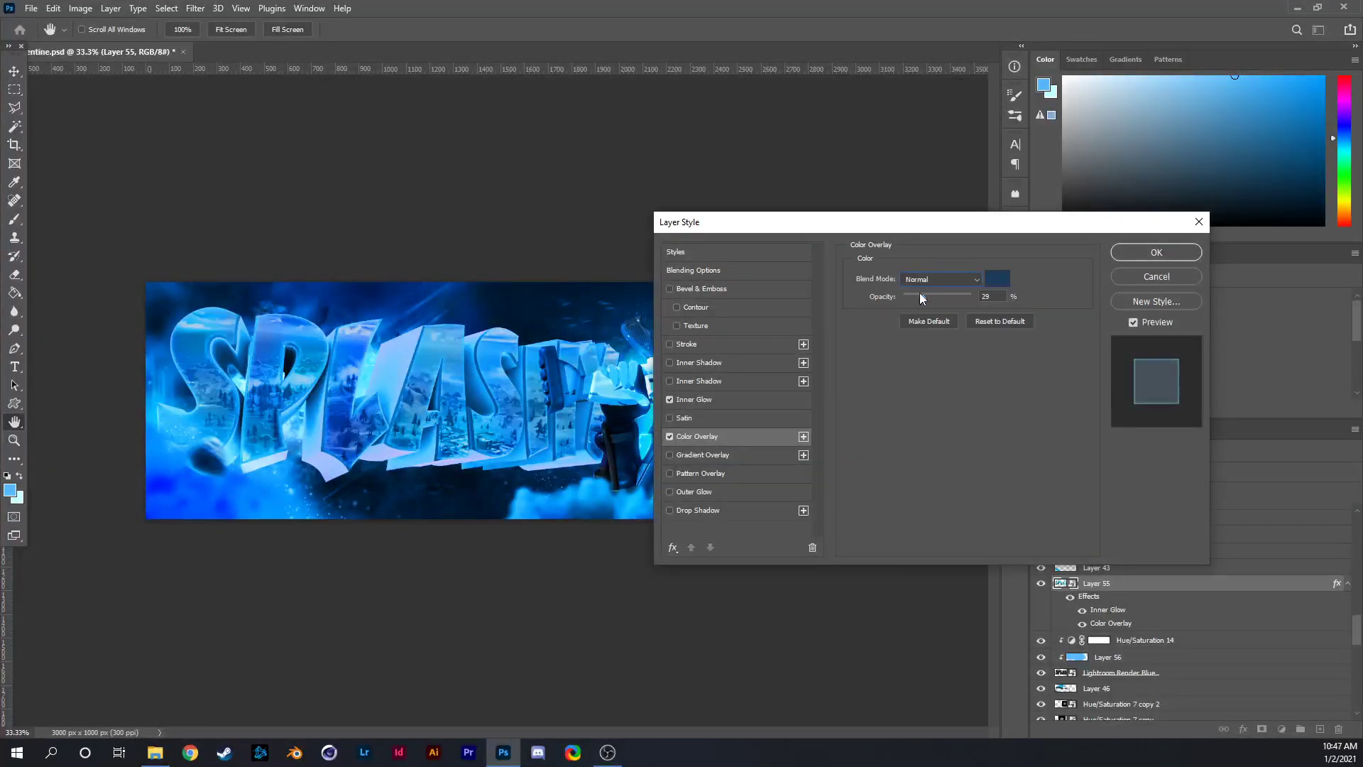
mouse_move(918, 293)
mouse_down()
mouse_move(940, 297)
mouse_move(922, 297)
mouse_up()
click(945, 279)
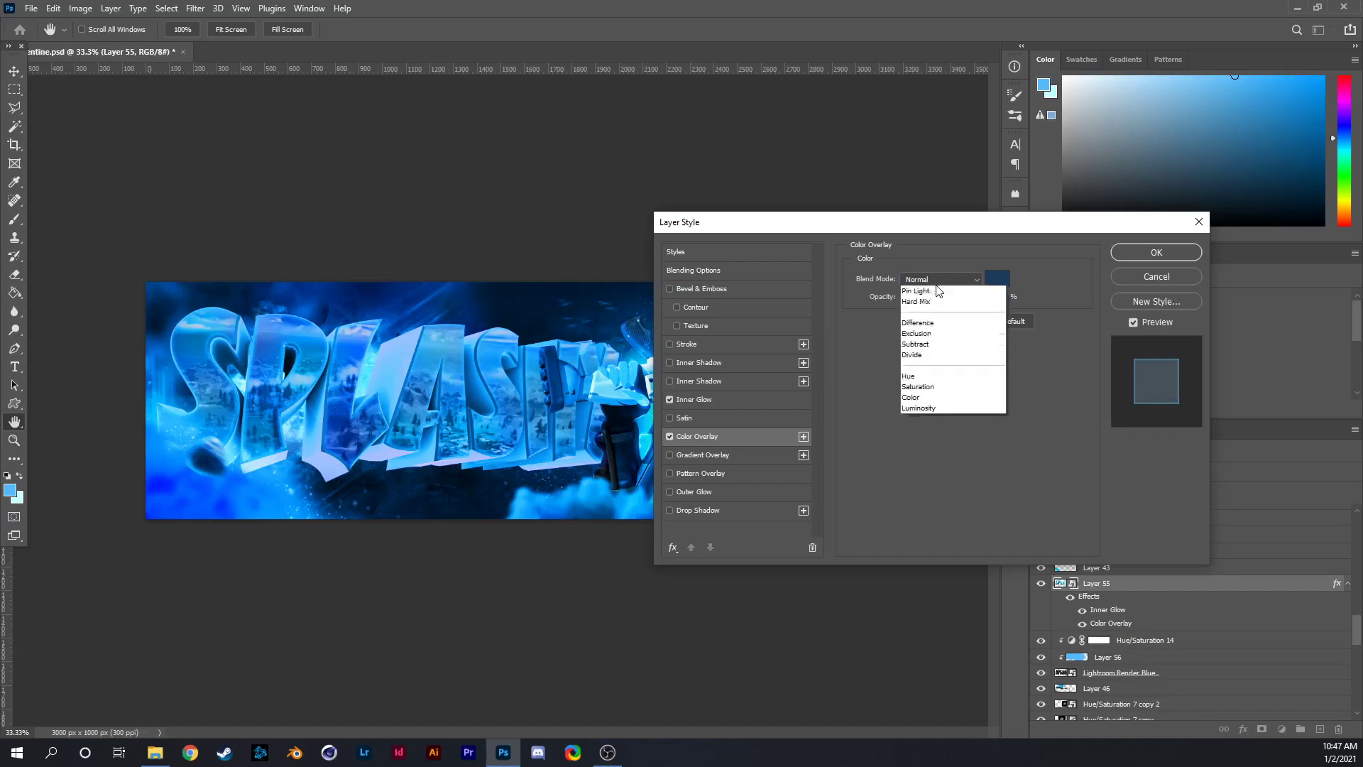
click(915, 611)
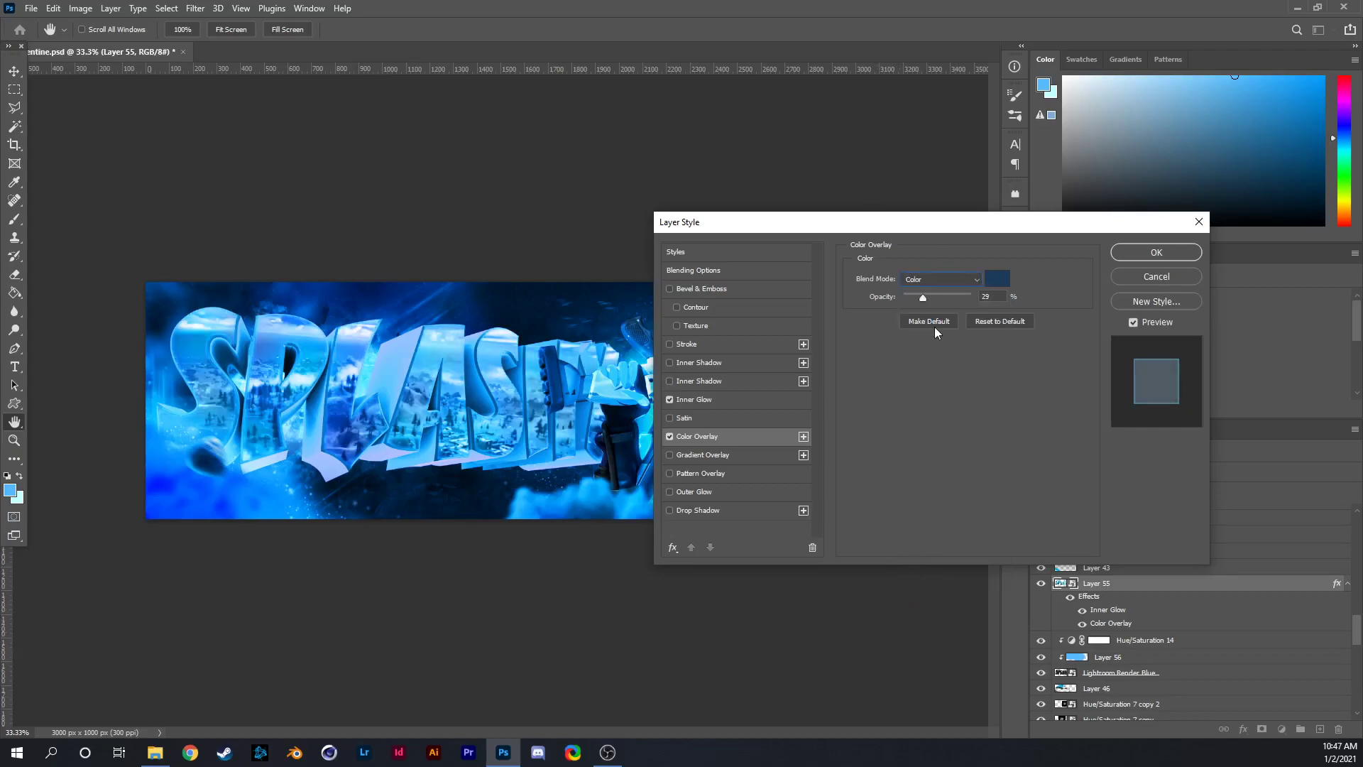
drag(934, 302, 1016, 302)
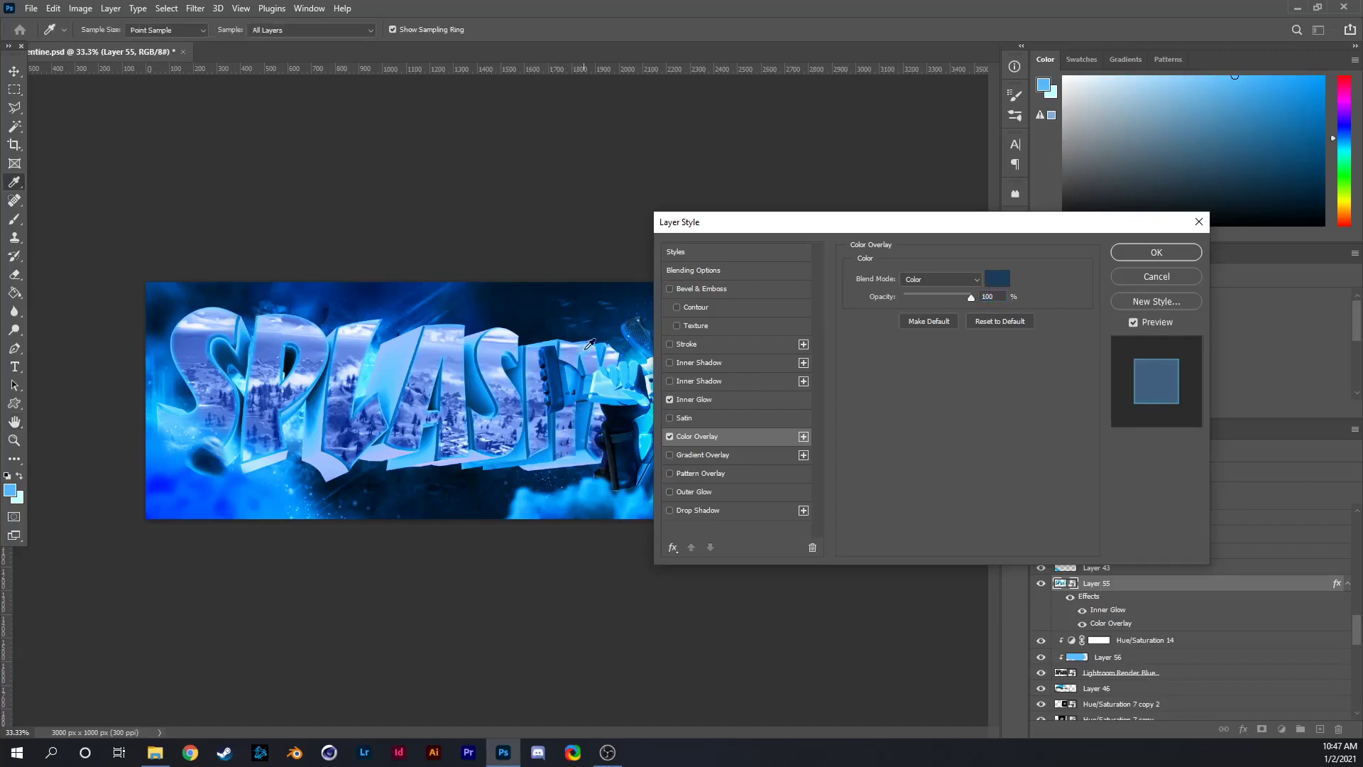
click(624, 375)
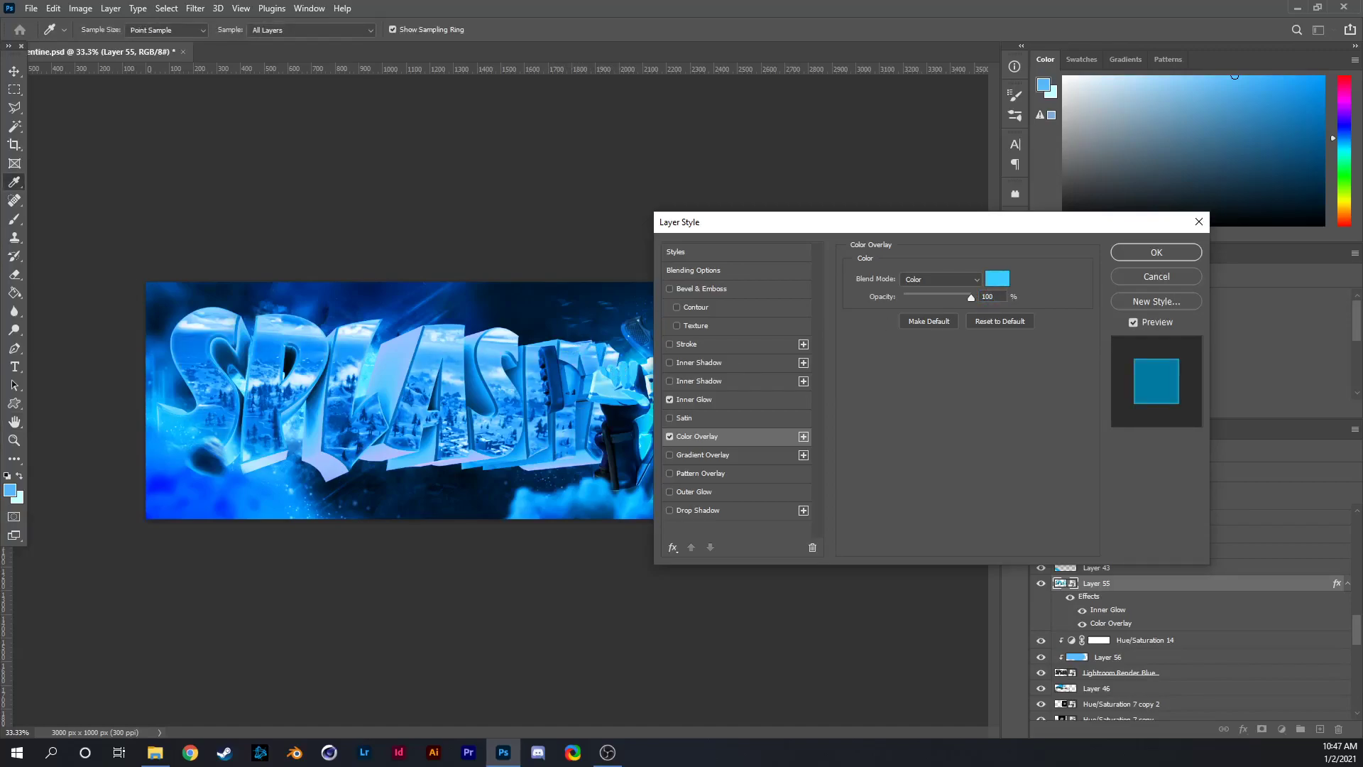
click(893, 477)
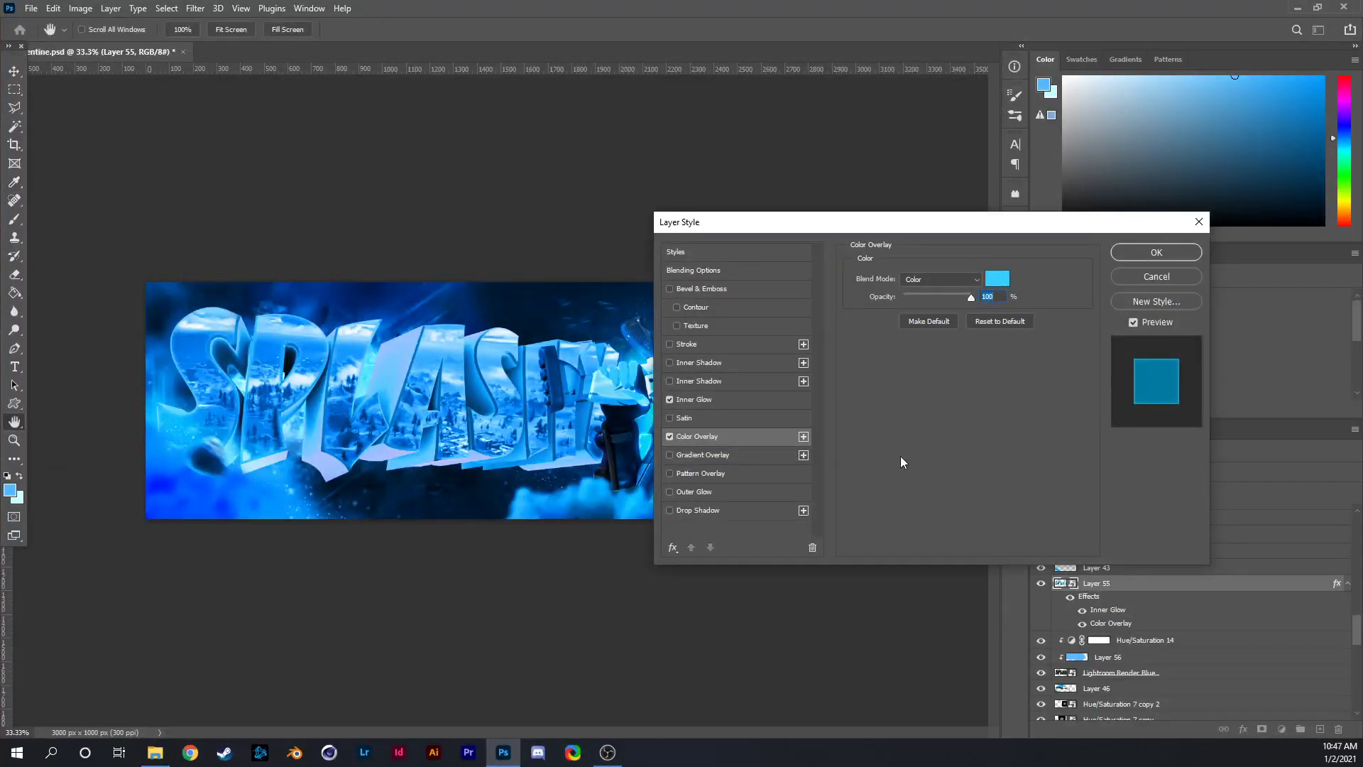
drag(878, 236, 806, 118)
Strengthen the Inner Glow to 71% opacity, choke 40 and 29 px size.
click(623, 284)
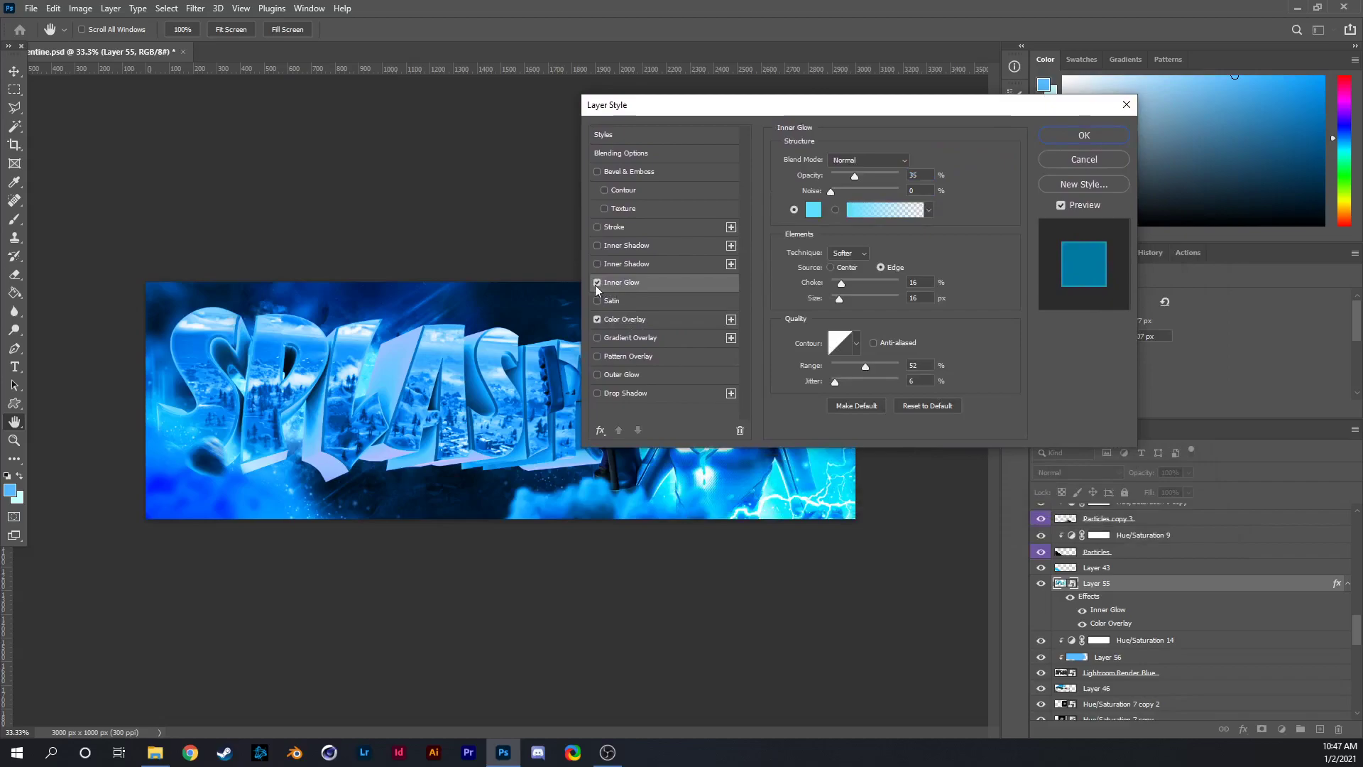
click(597, 282)
click(597, 282)
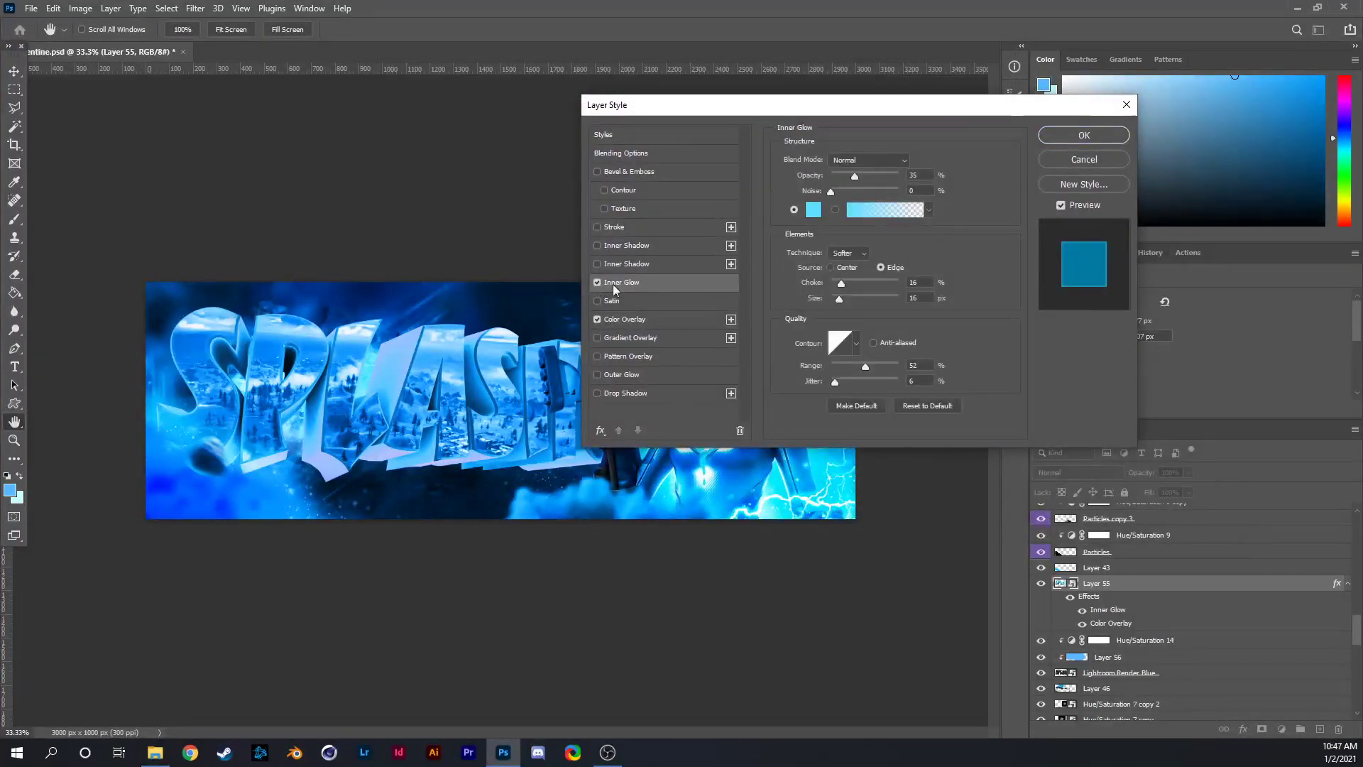
click(878, 175)
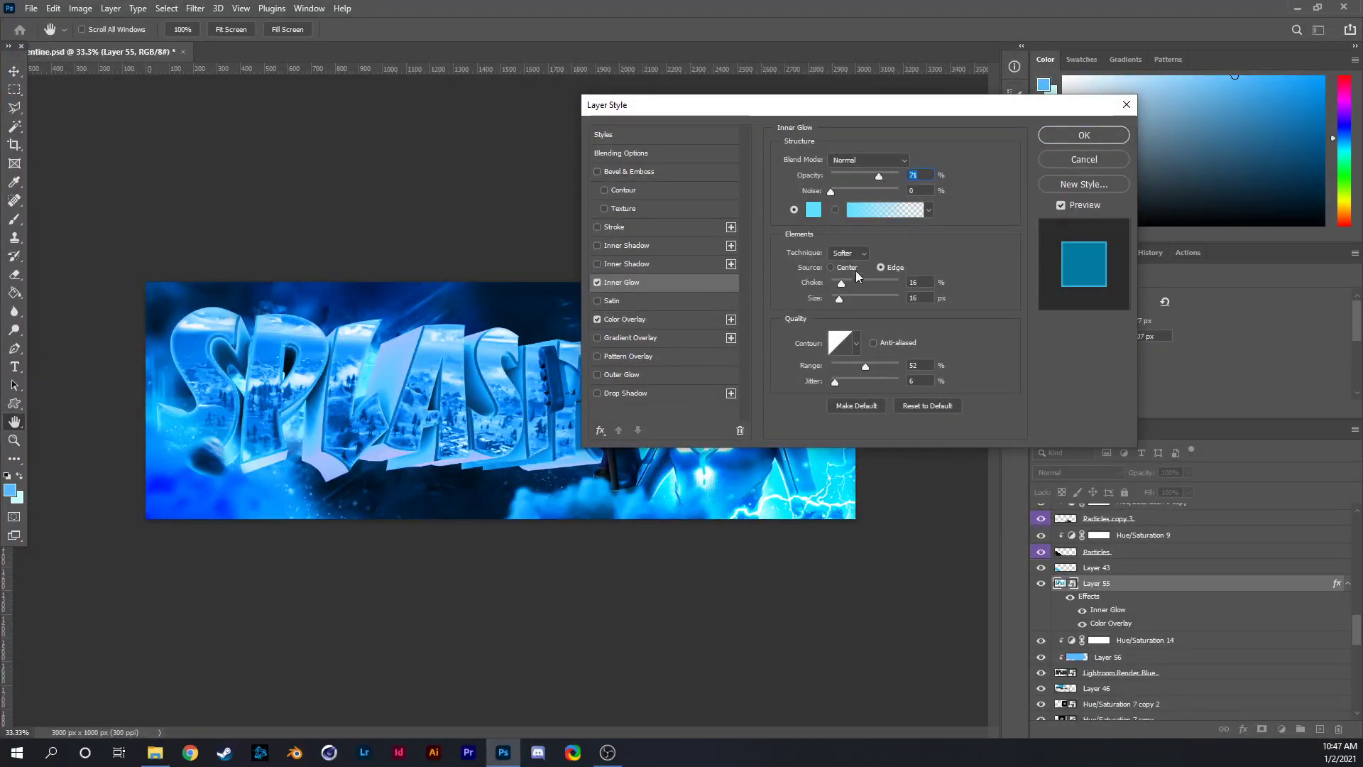
mouse_move(840, 297)
mouse_down()
mouse_move(859, 284)
mouse_move(843, 298)
mouse_up()
mouse_move(867, 110)
mouse_down()
mouse_move(958, 139)
mouse_move(1268, 379)
mouse_move(870, 88)
mouse_up()
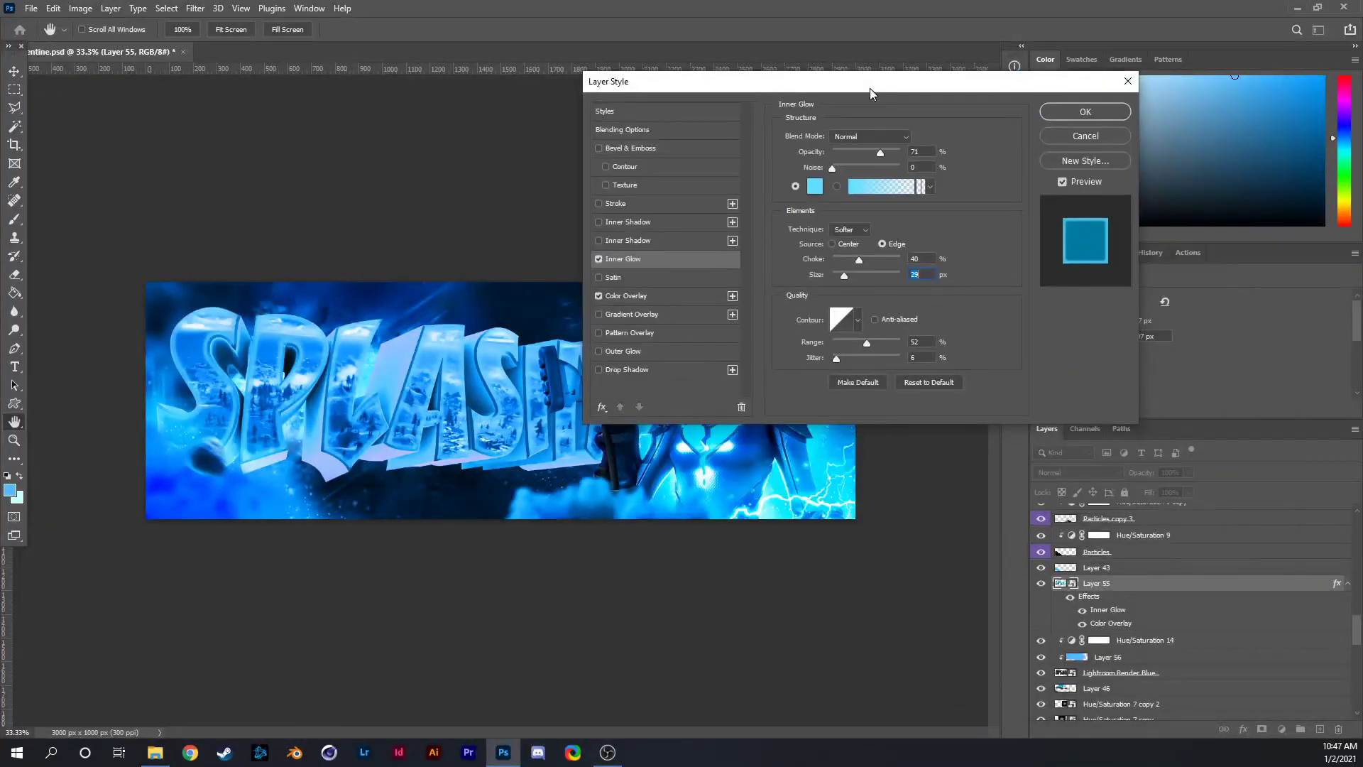
Add a black Drop Shadow at 34% opacity, 30% spread and 32 px size.
click(659, 370)
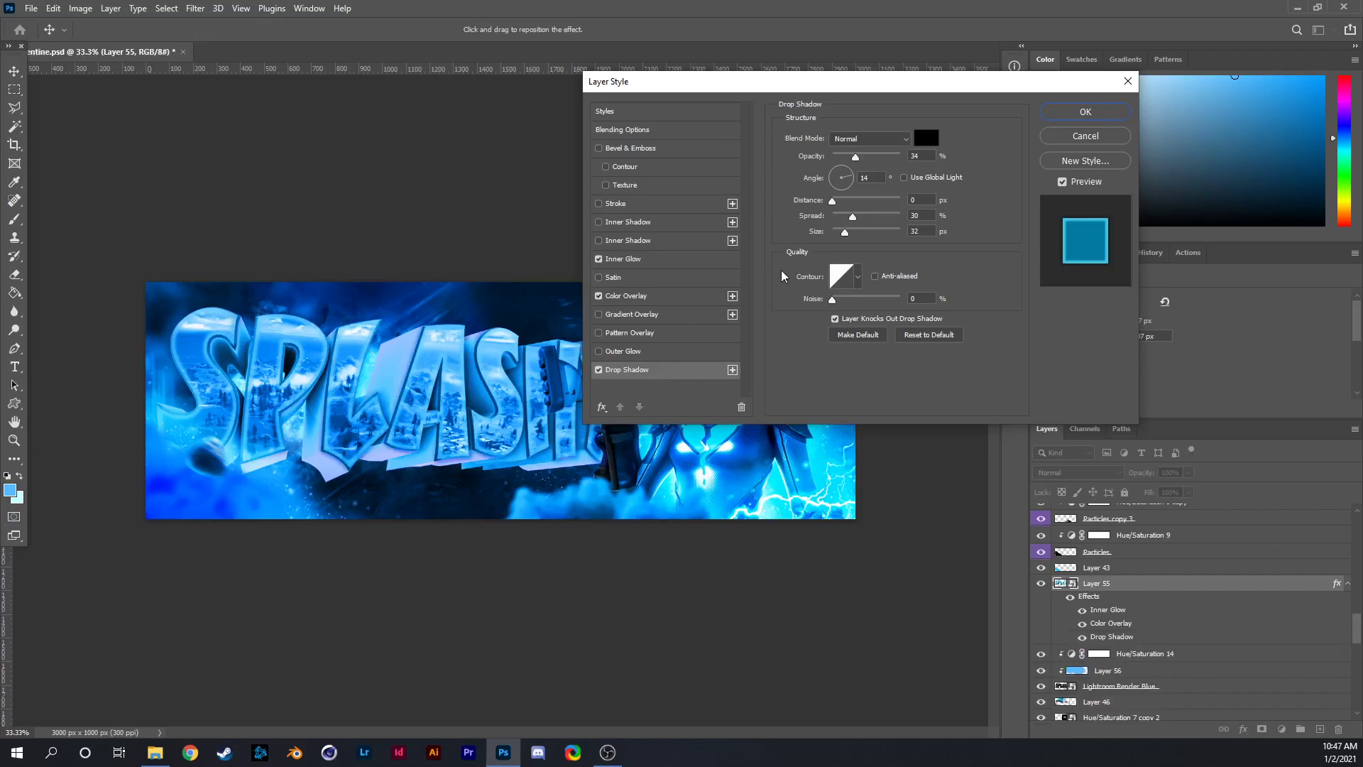
drag(798, 81, 750, 17)
drag(810, 85, 867, 84)
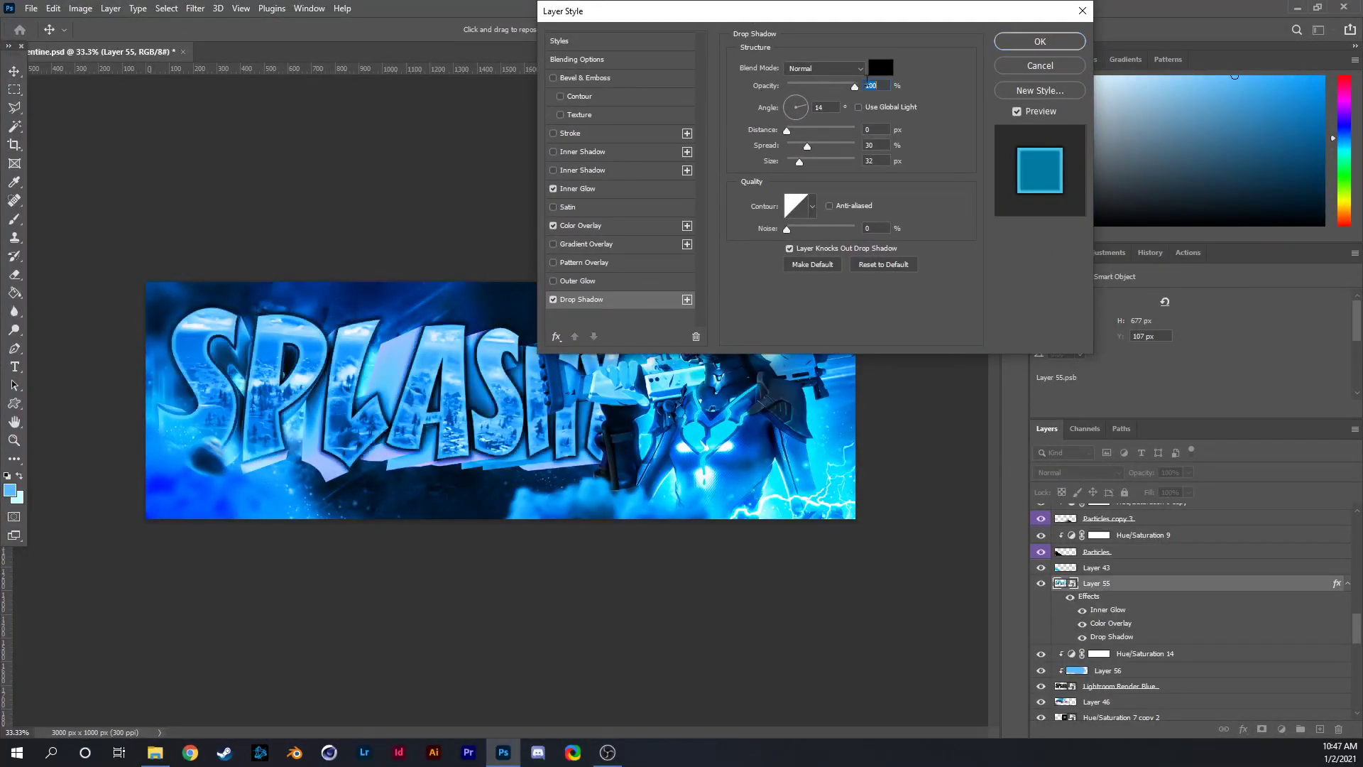
click(815, 86)
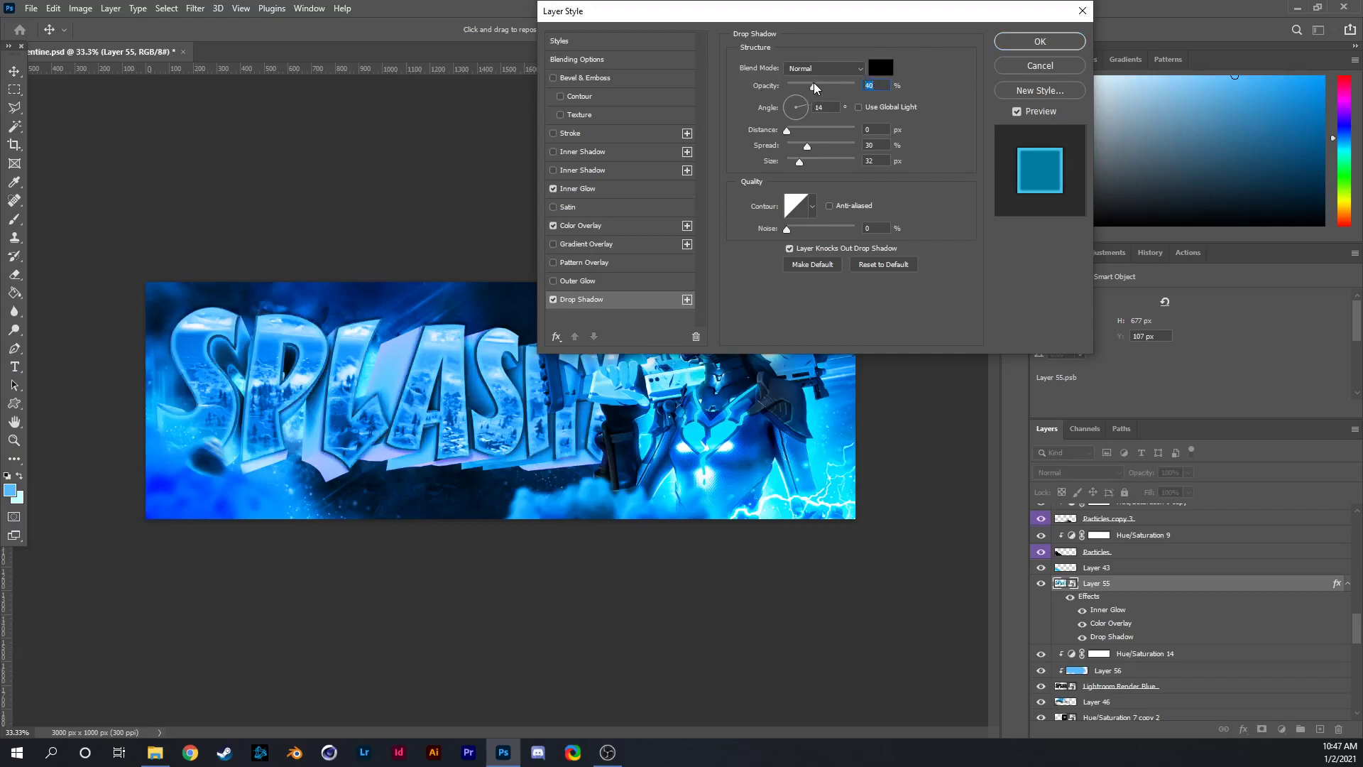
mouse_move(812, 88)
mouse_down()
mouse_move(795, 84)
mouse_move(830, 85)
mouse_move(812, 87)
mouse_up()
drag(829, 19, 785, 131)
Apply the style and add a new Layer 57 clipped above Hue/Saturation 14.
click(994, 147)
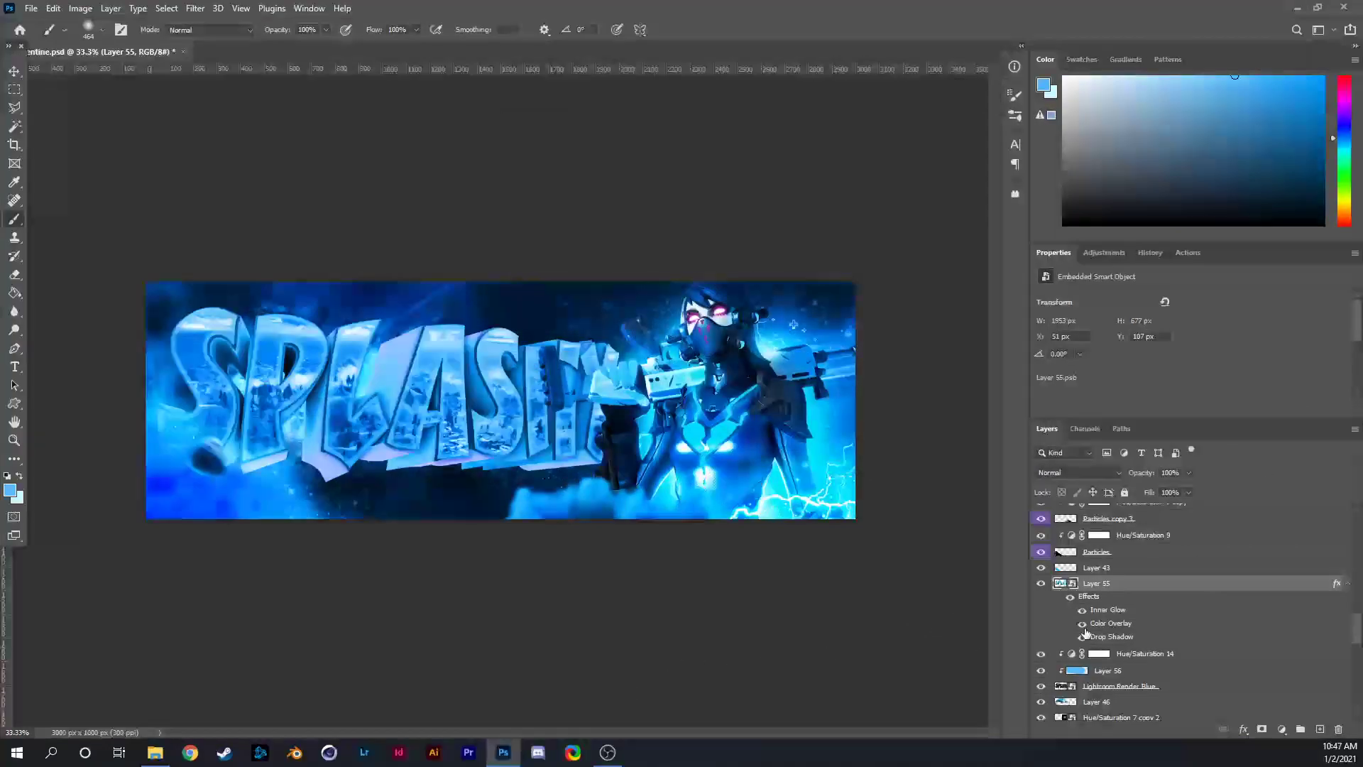
click(1117, 657)
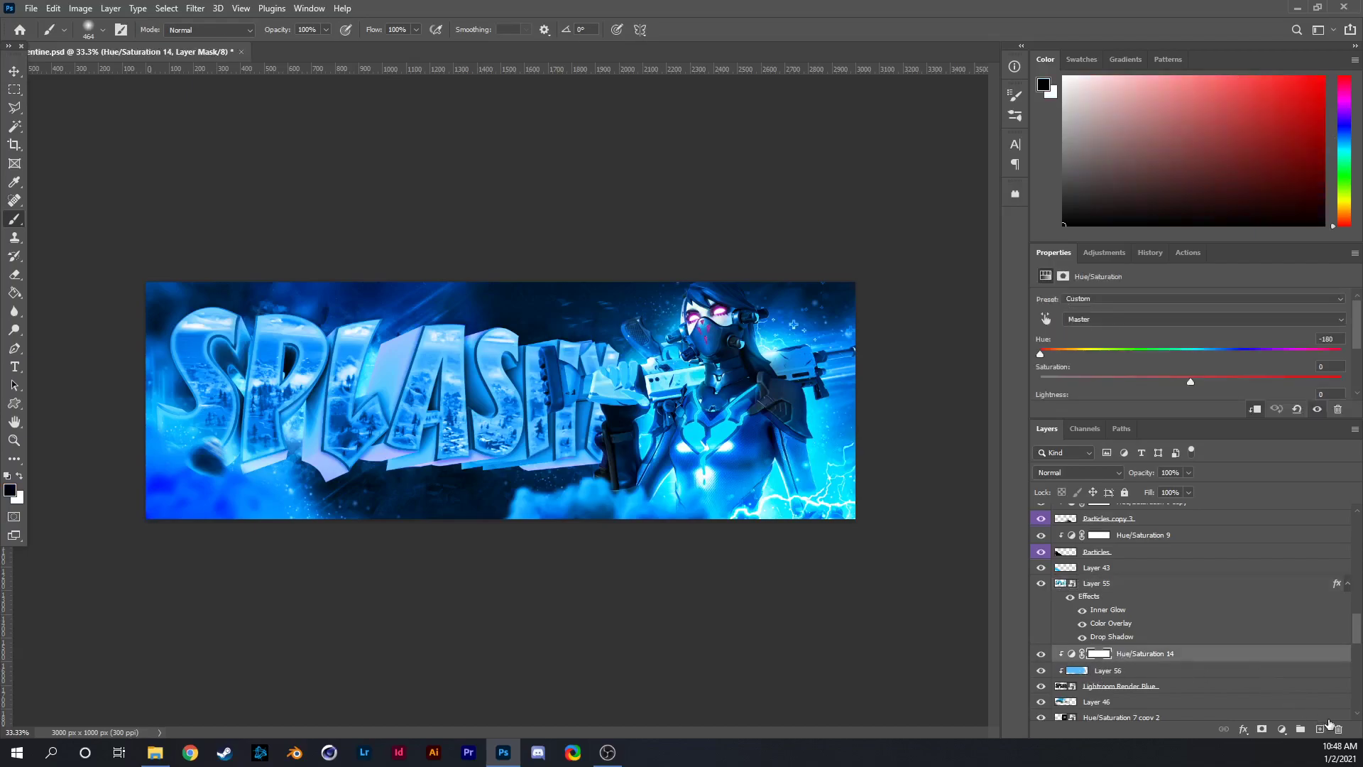
click(1319, 729)
alt+click(1195, 659)
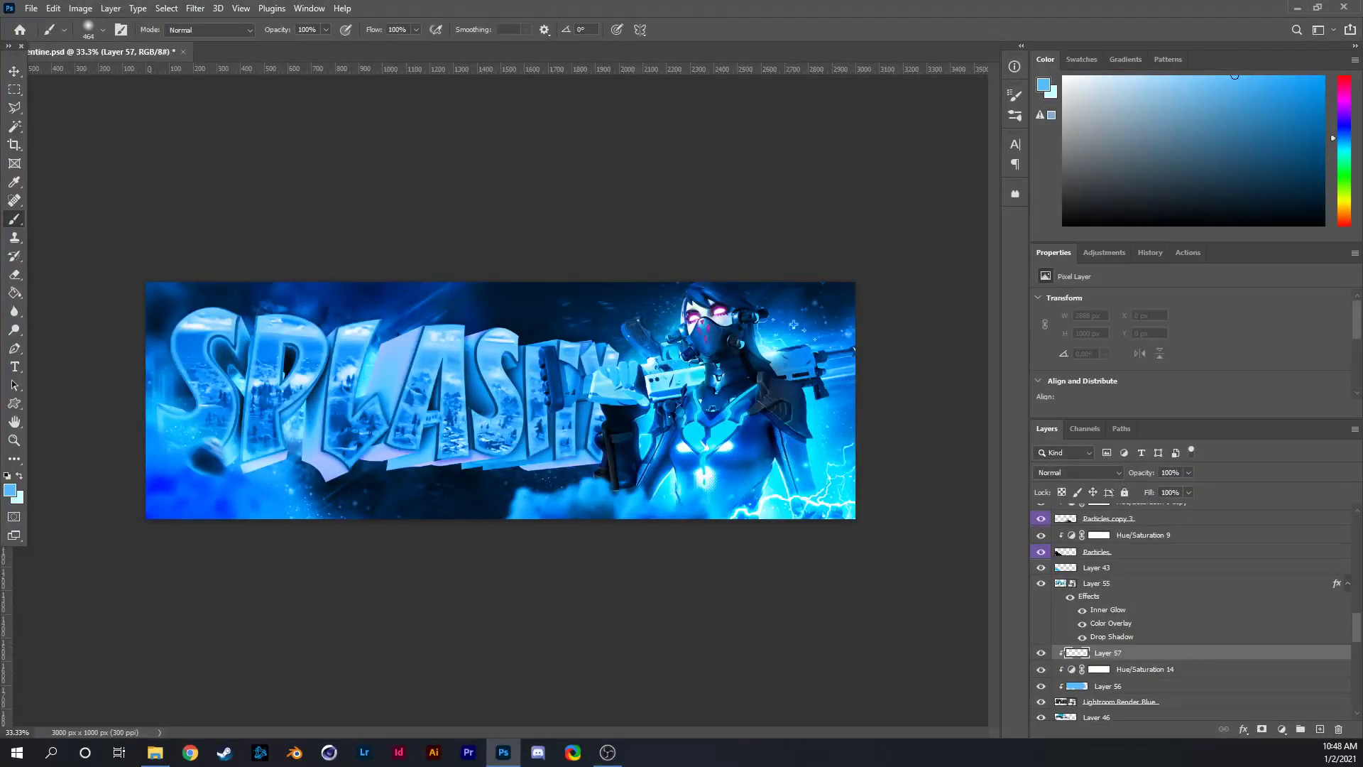
Paint dark blue over the SPLASH letters and set the layer to Color blend mode.
key(i)
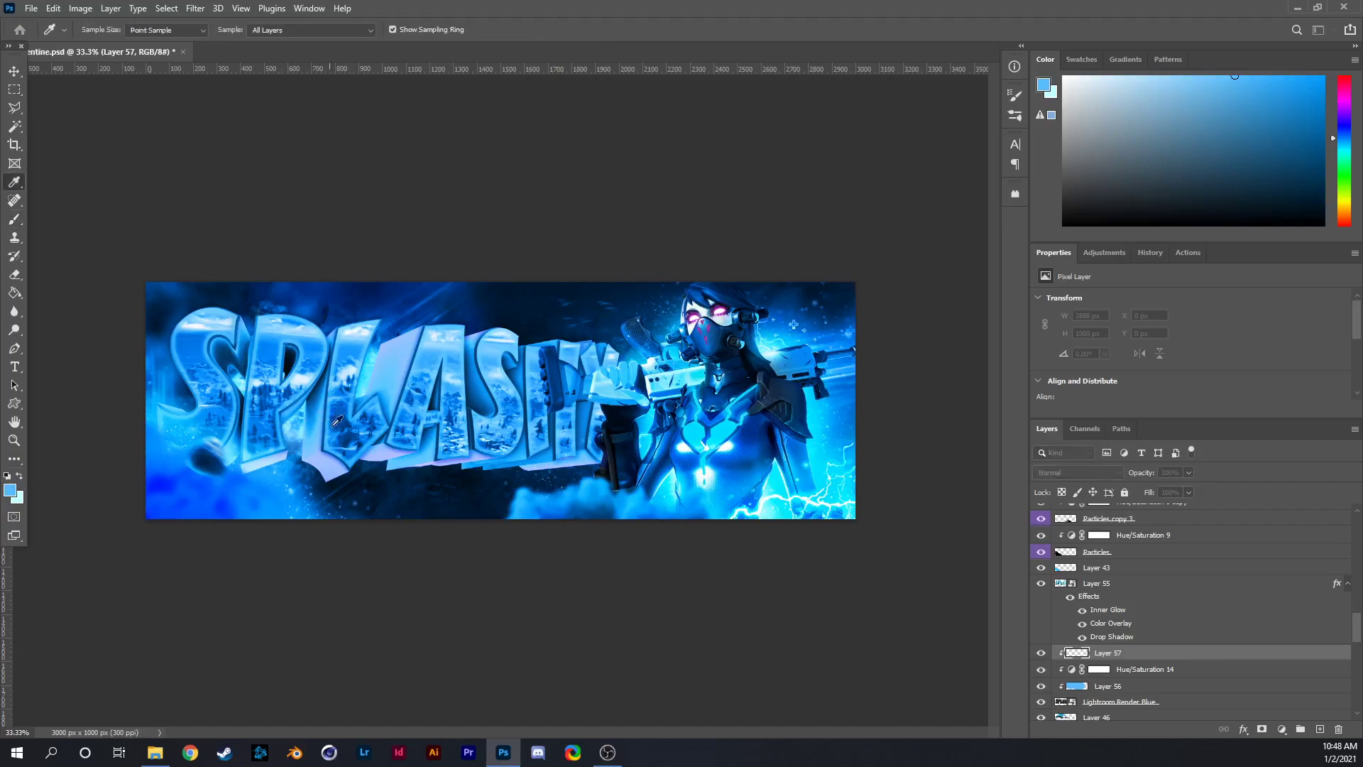
key(b)
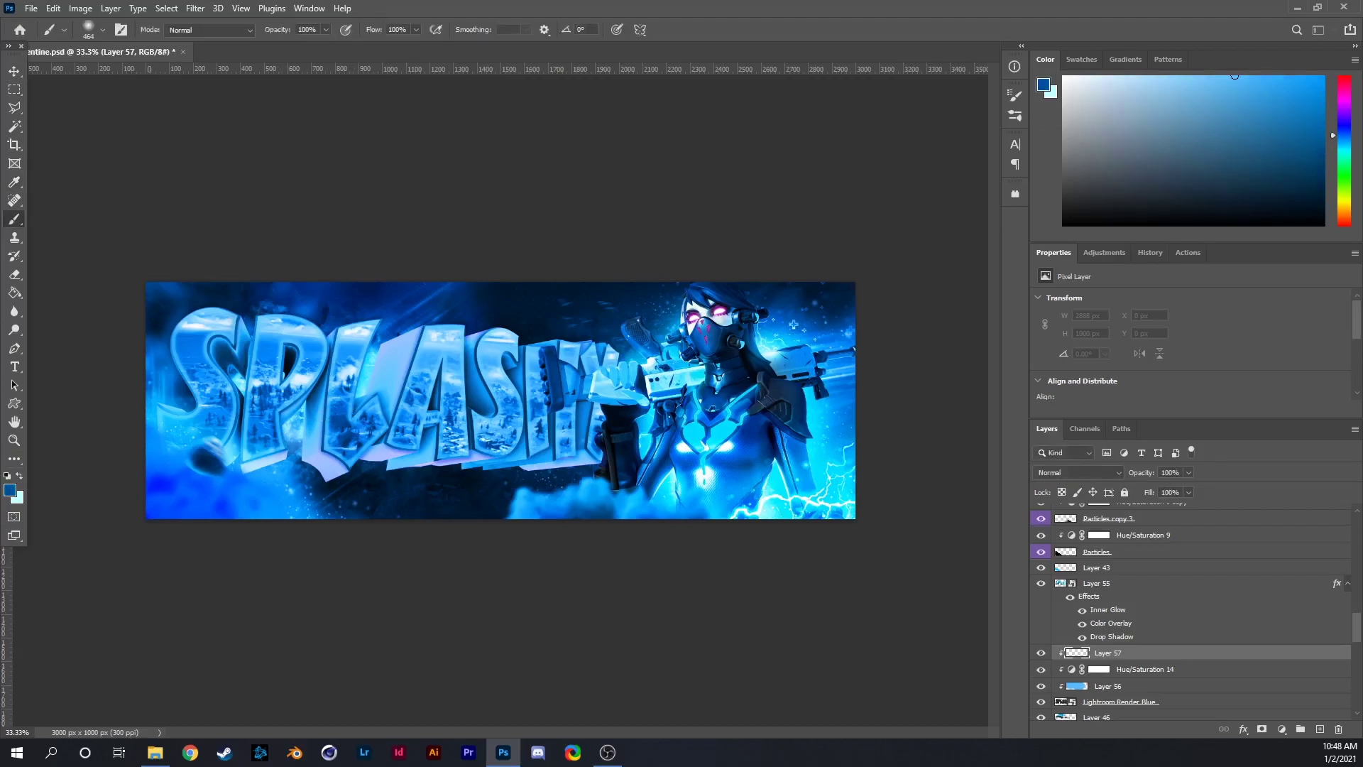
click(1323, 131)
drag(309, 432, 373, 431)
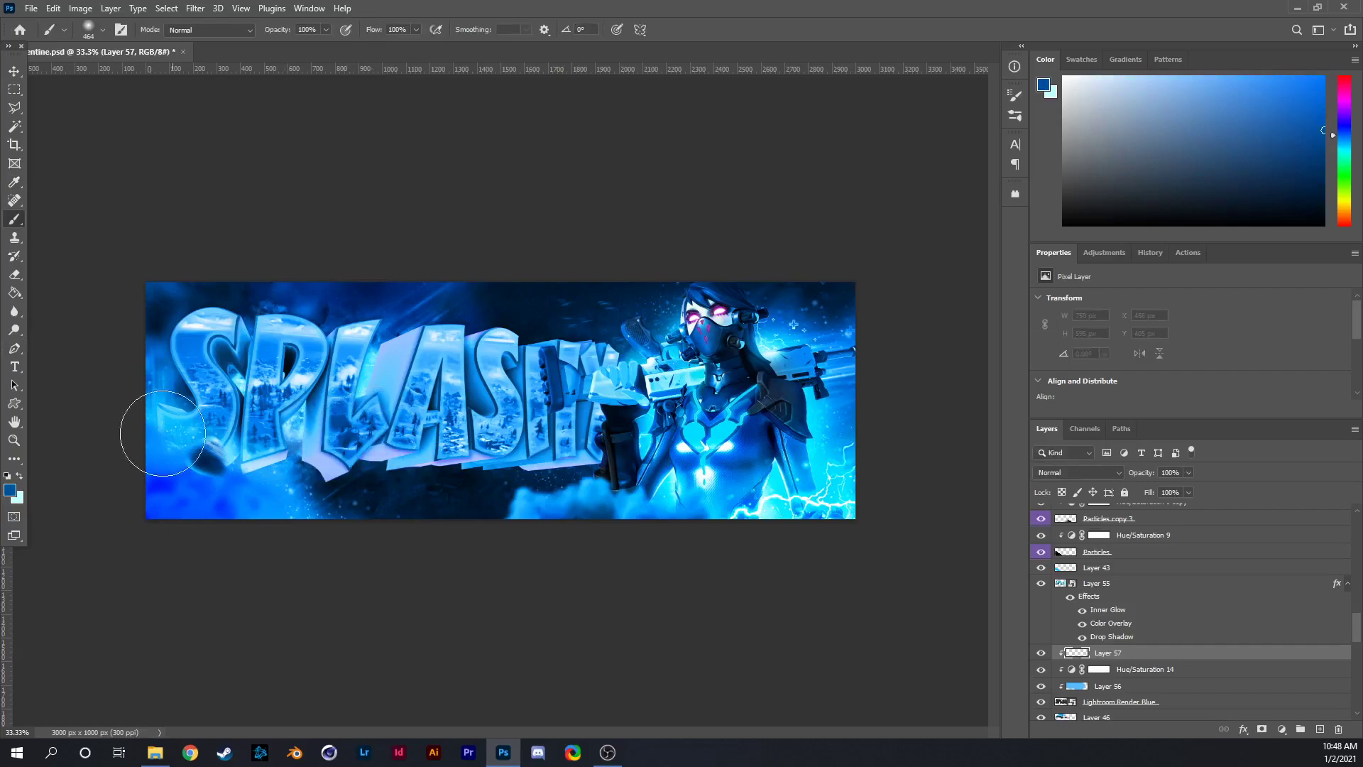
key(i)
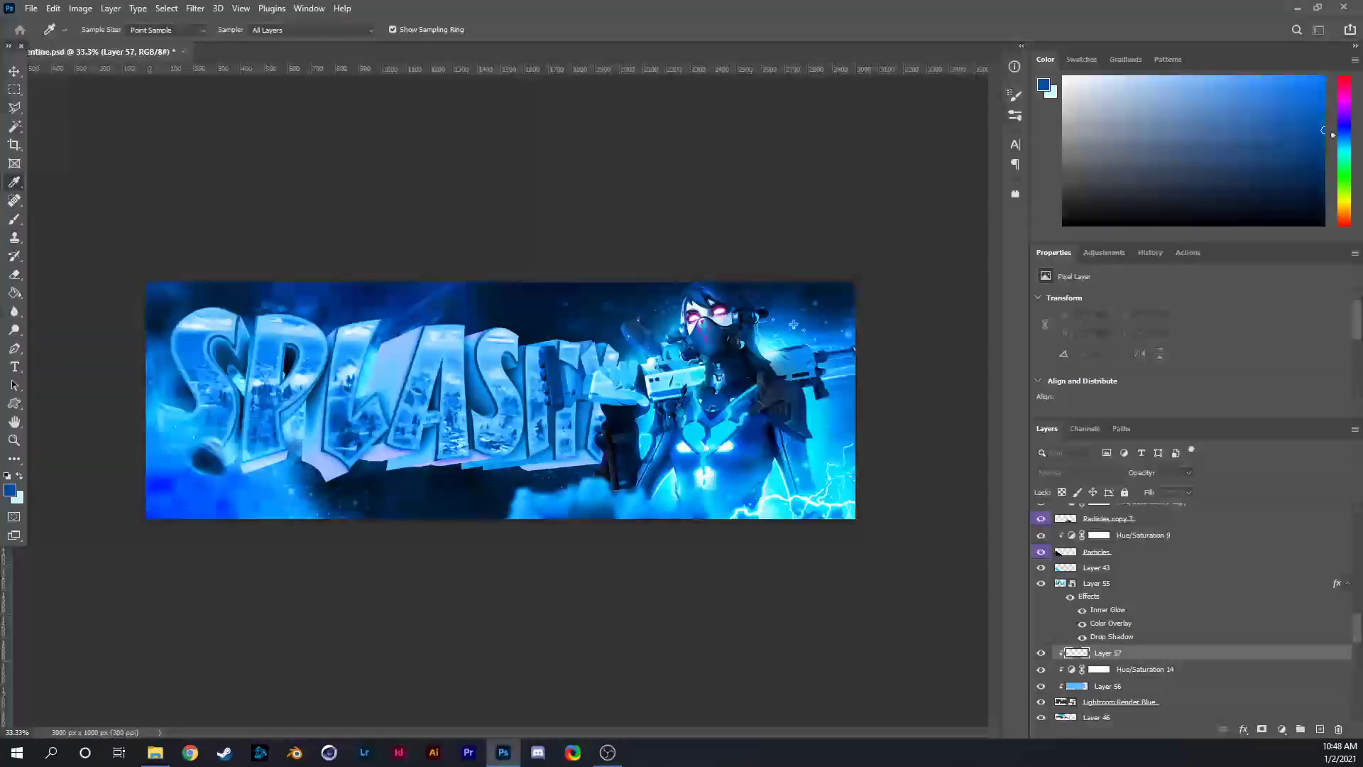
key(b)
mouse_move(234, 433)
mouse_down()
mouse_move(319, 415)
mouse_move(455, 355)
mouse_move(265, 351)
mouse_up()
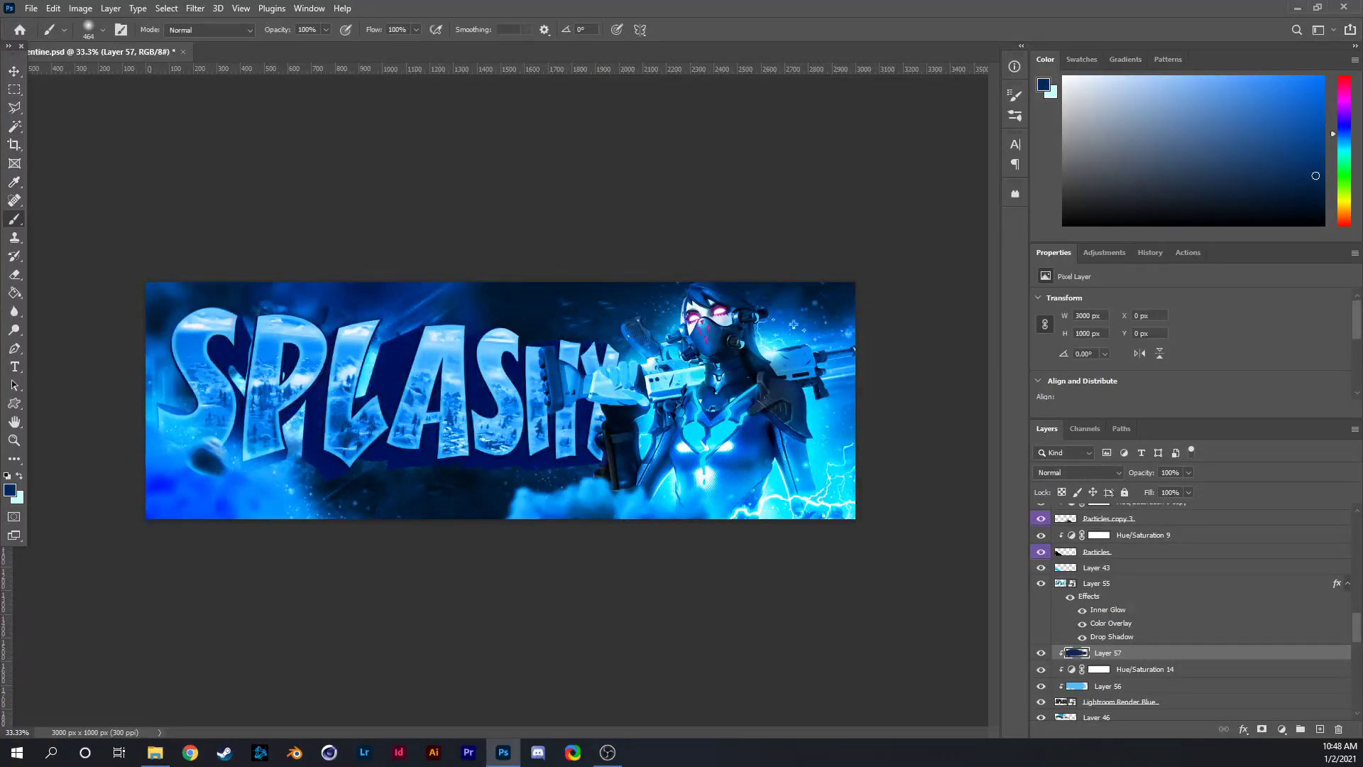
click(1078, 473)
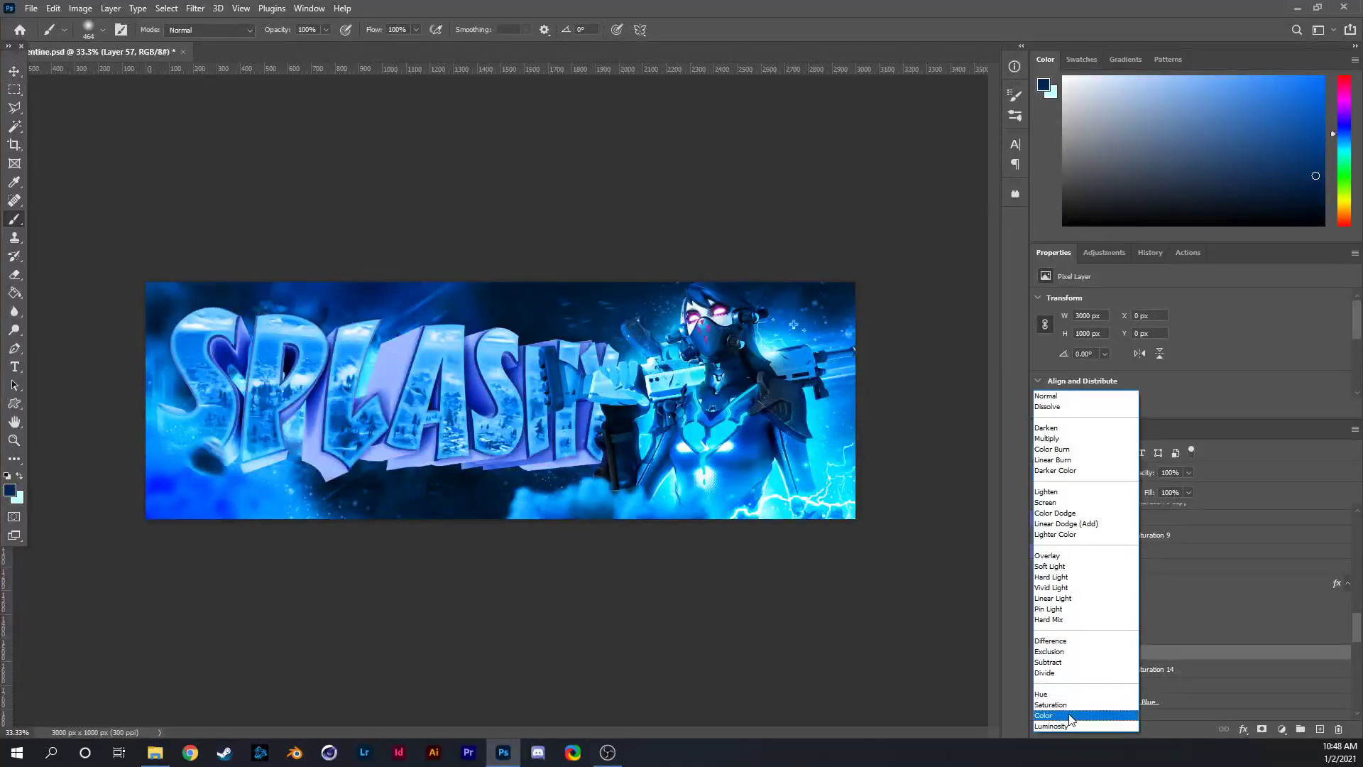
click(1072, 716)
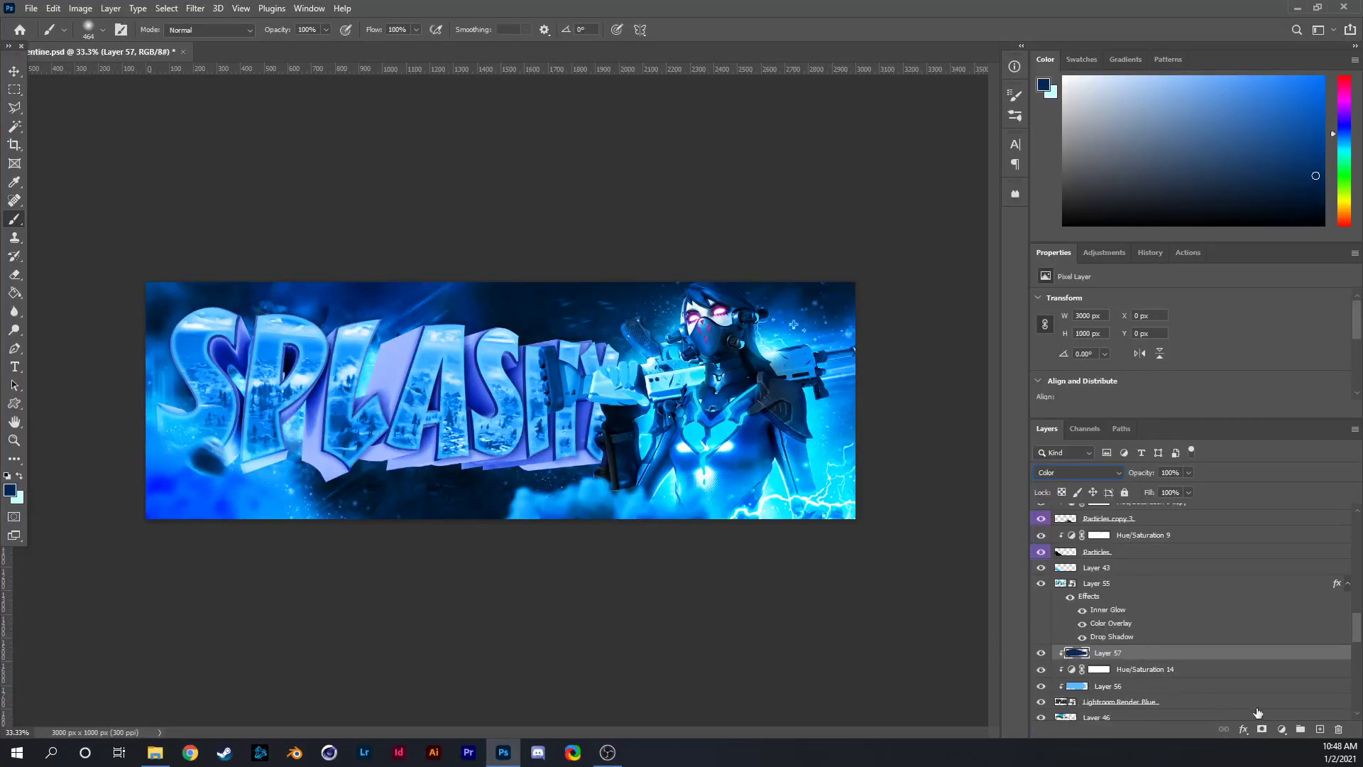
Add a Hue/Saturation adjustment clipped to Layer 57 with Hue -21 and Saturation +100.
click(1281, 729)
click(1277, 597)
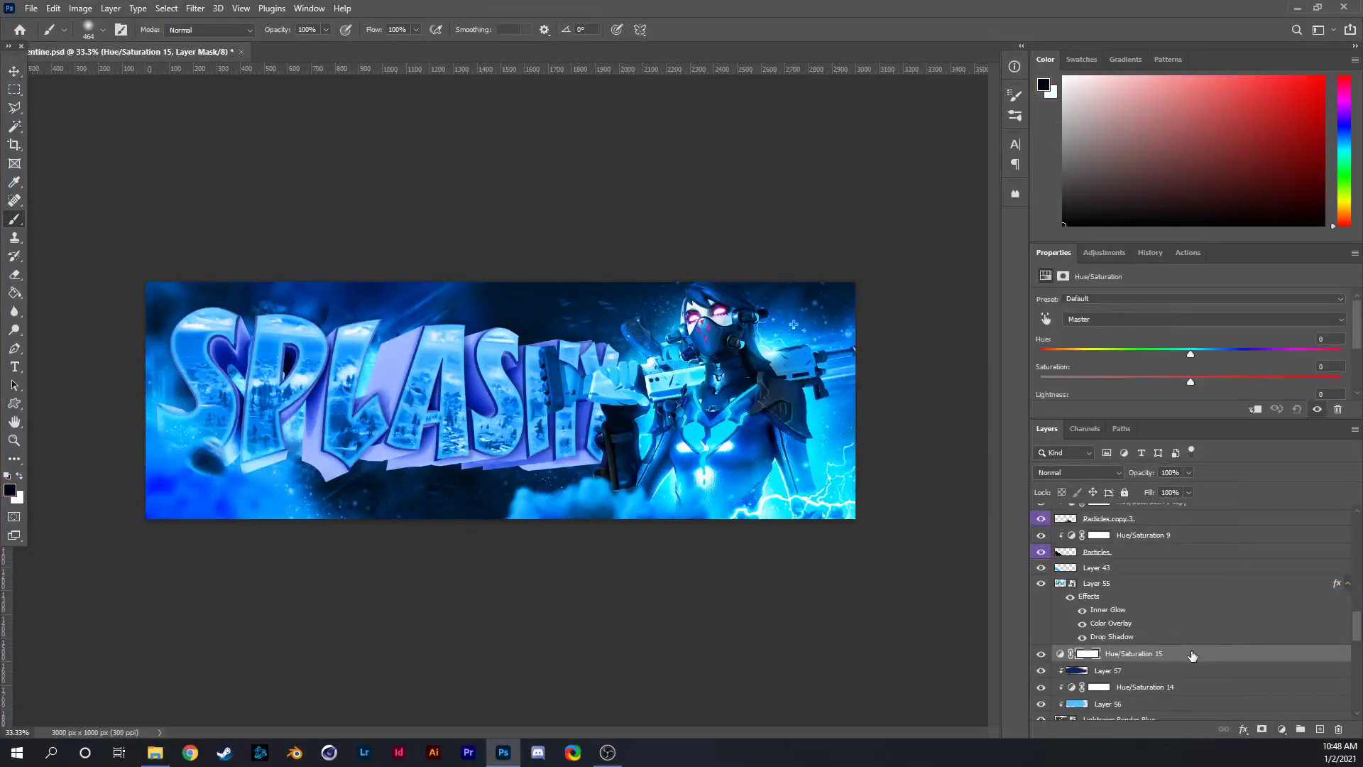
alt+click(1188, 657)
click(1245, 351)
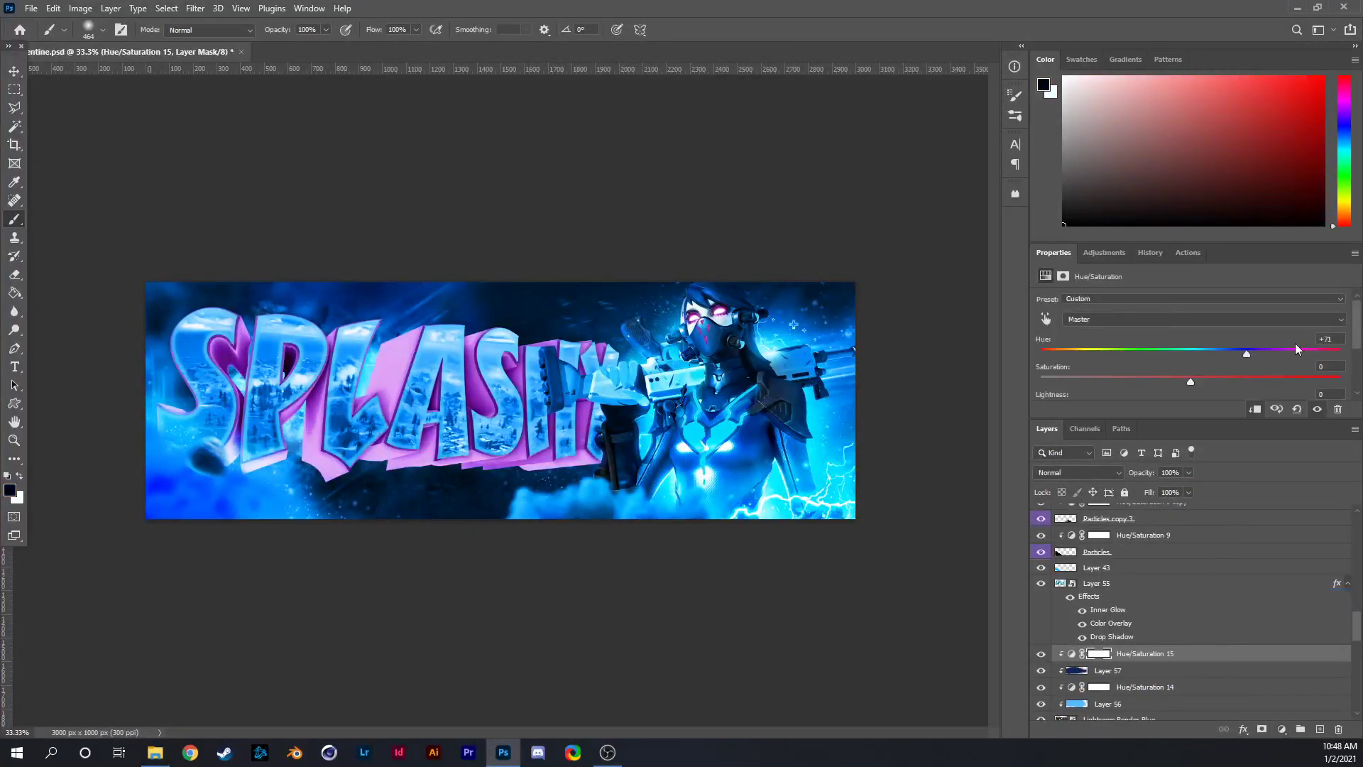
drag(1246, 346, 1341, 380)
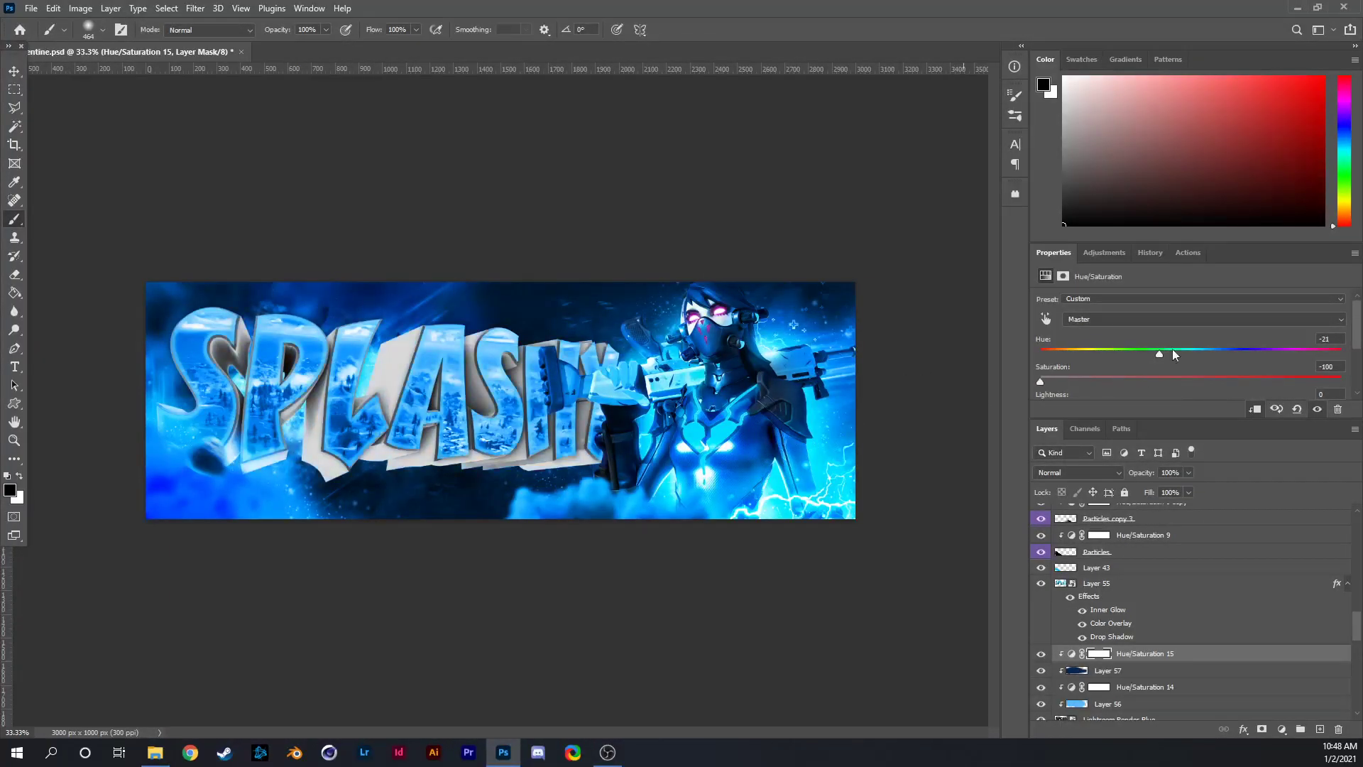
Set the adjustment's Lightness to -50 and check the banner at 25% zoom.
scroll(1196, 350, down, 1)
drag(1181, 395, 1095, 394)
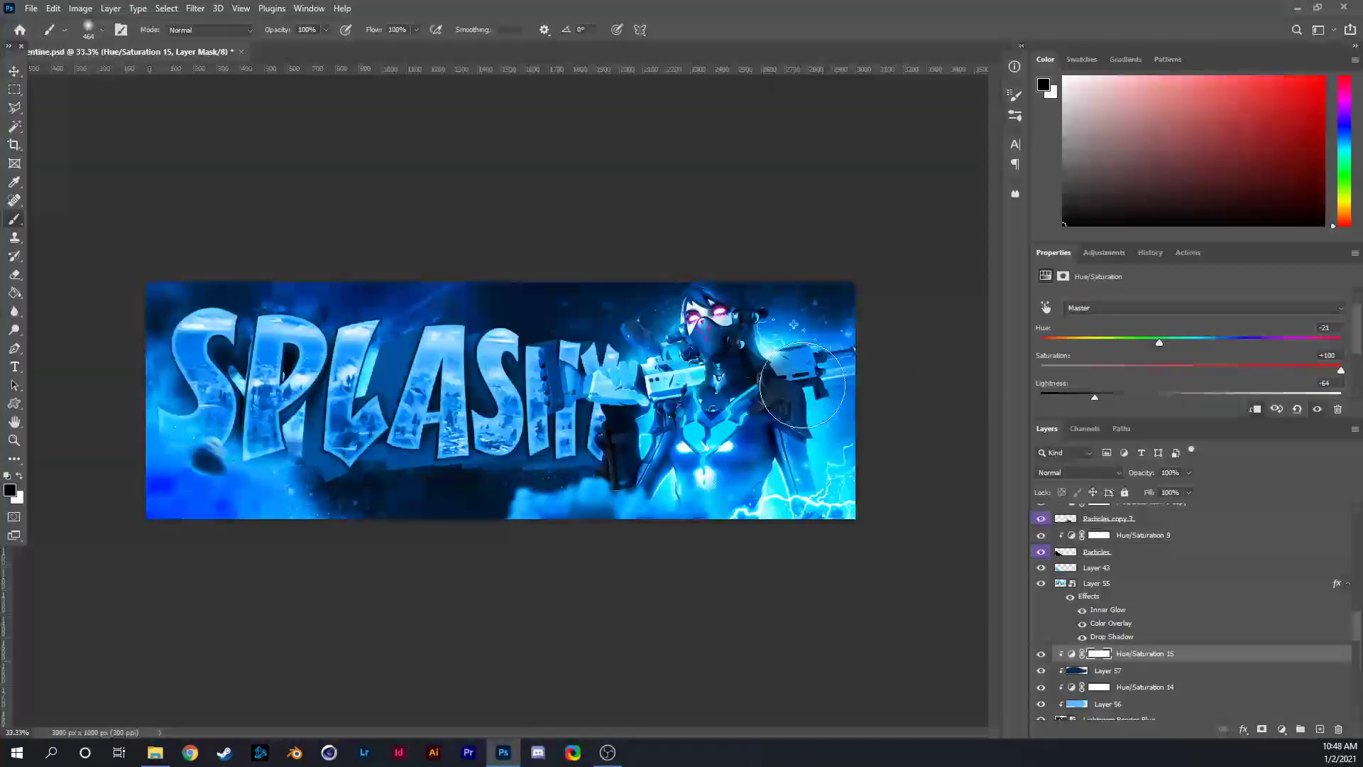
key(ctrl+minus)
key(ctrl+plus)
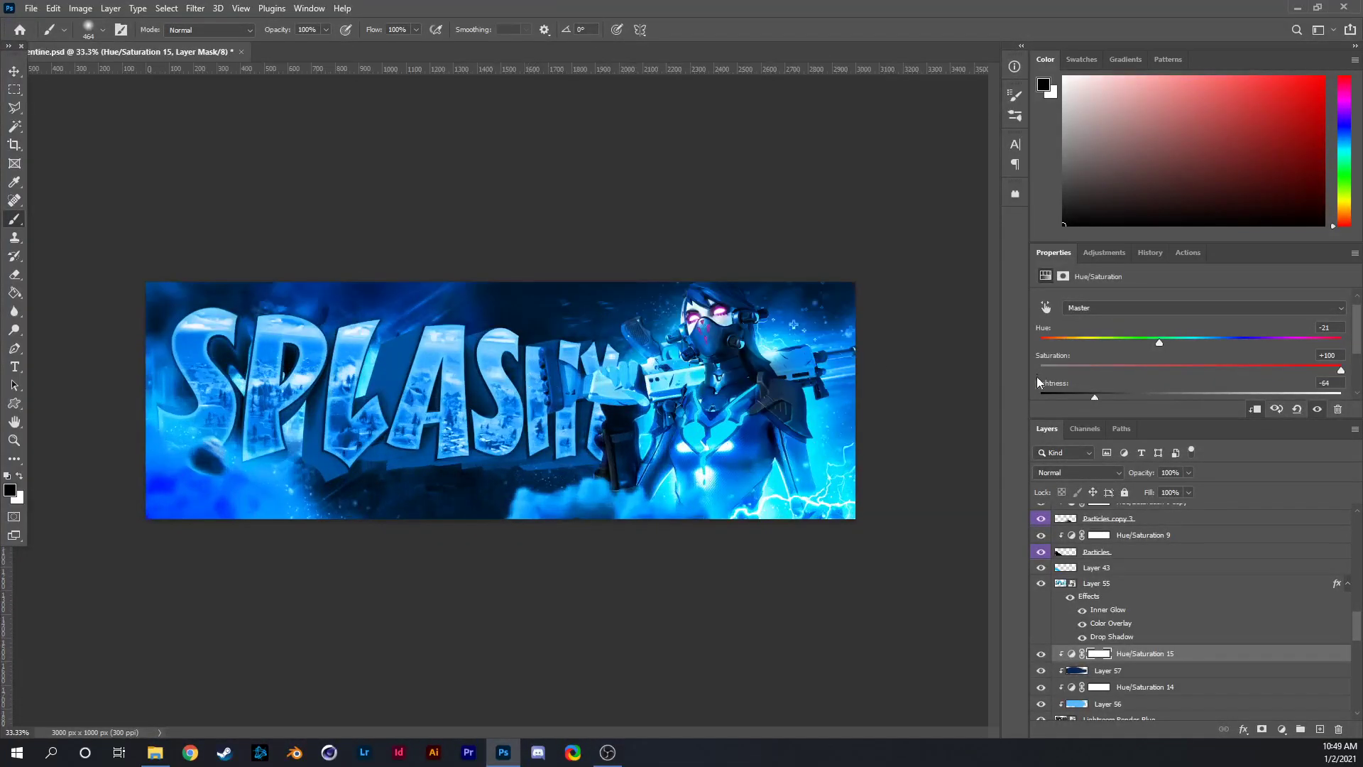
click(1118, 394)
drag(1120, 397, 1116, 394)
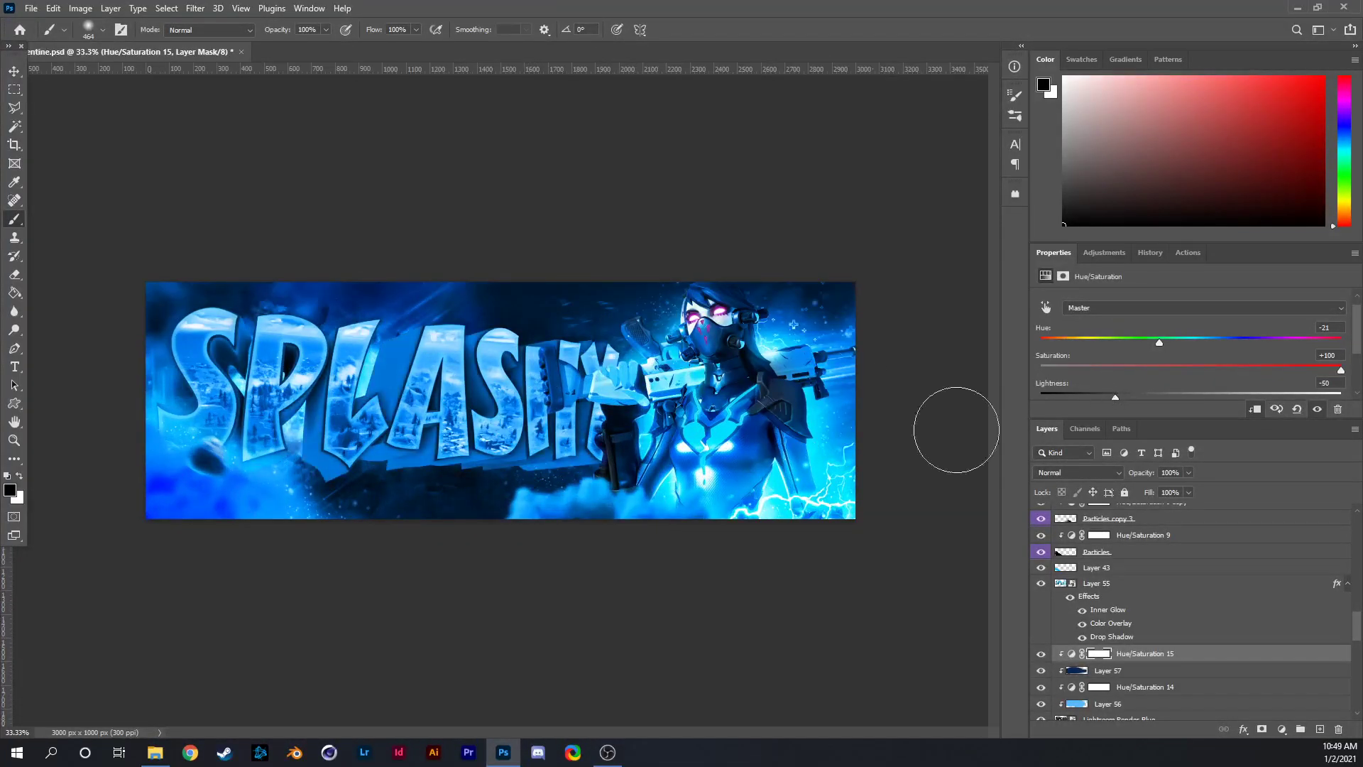
key(ctrl+minus)
key(ctrl+plus)
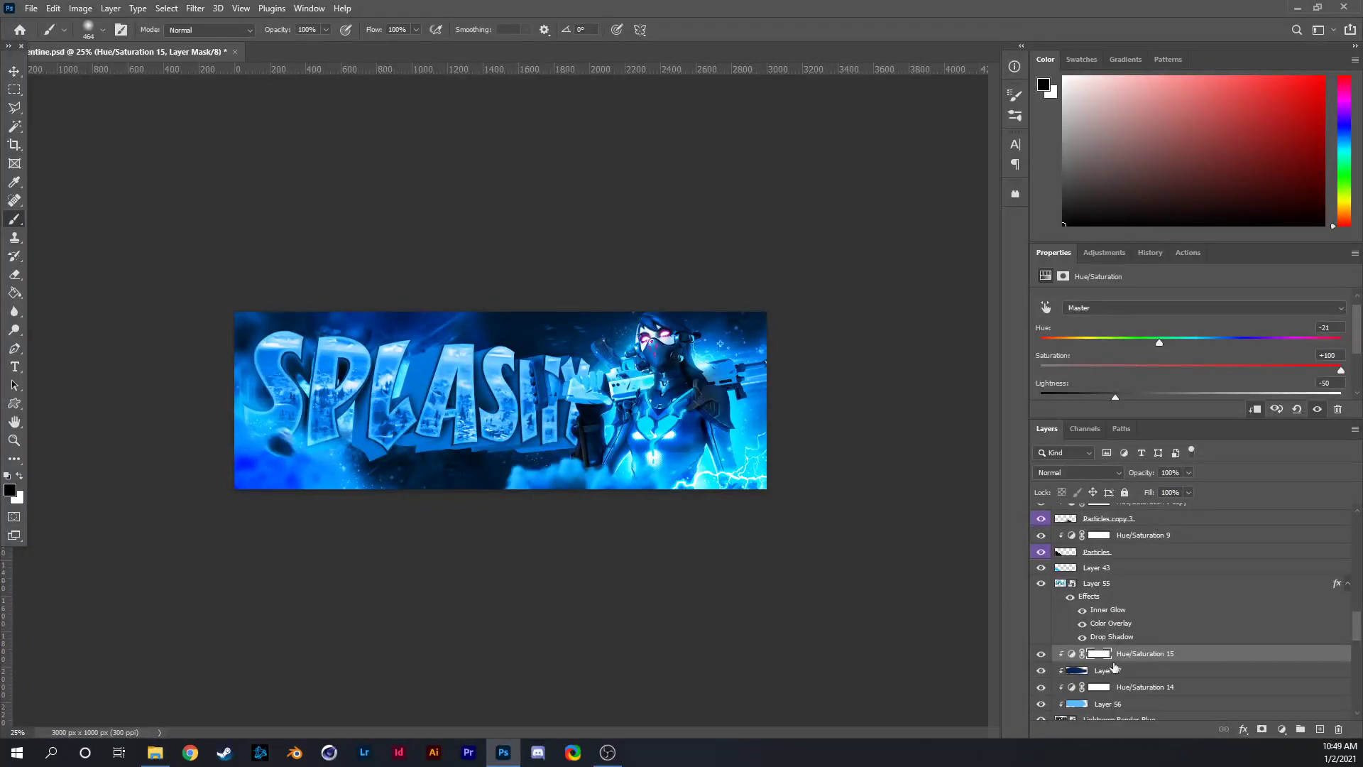
Lower Layer 55's Drop Shadow opacity to 13%.
key(alt+bracketright)
double_click(1112, 636)
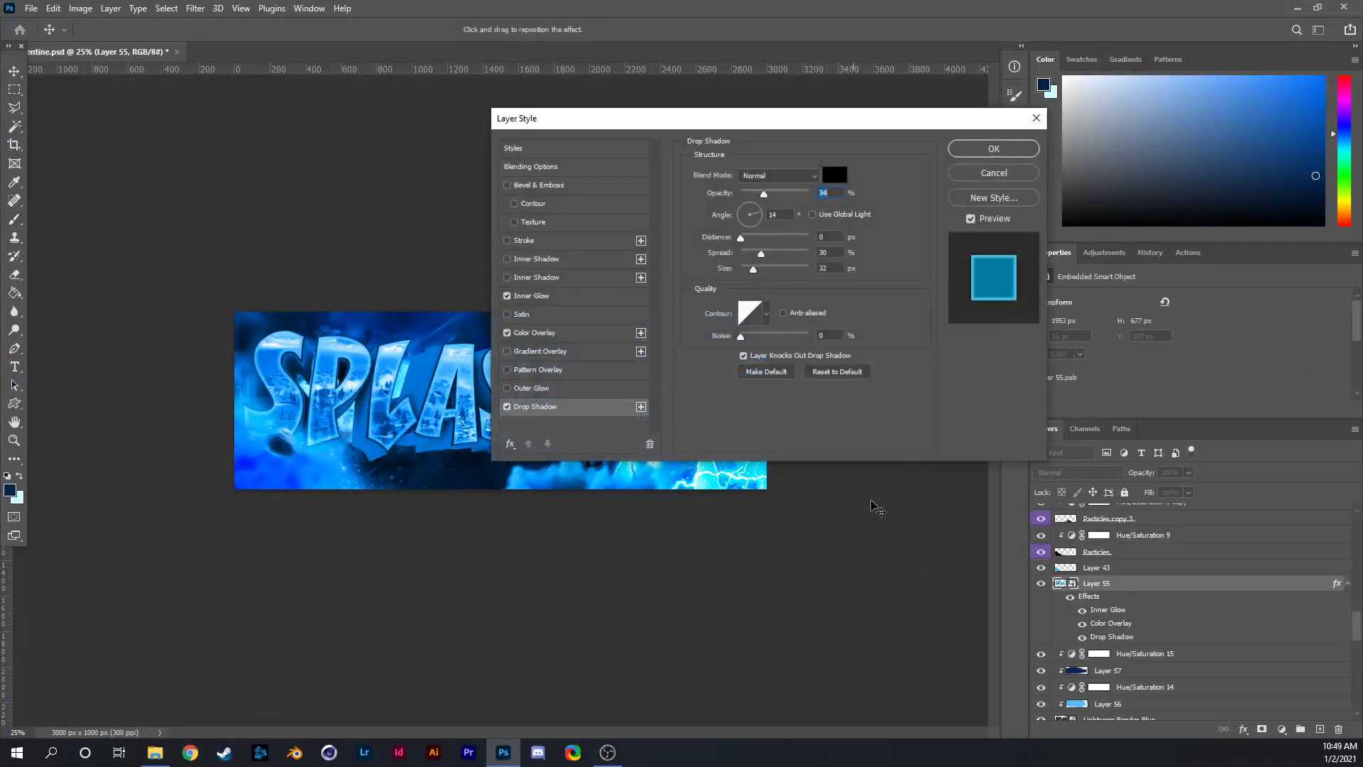
drag(770, 193, 761, 196)
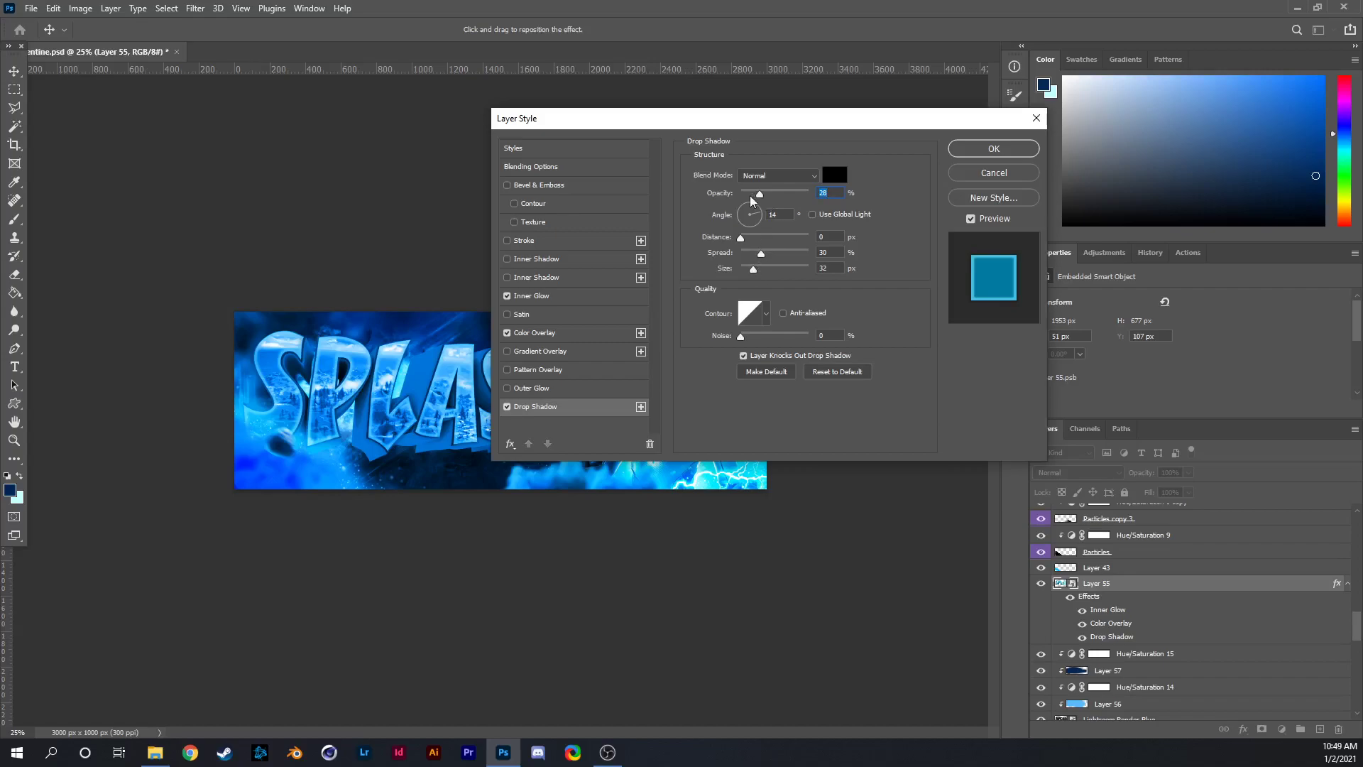
drag(751, 198, 750, 198)
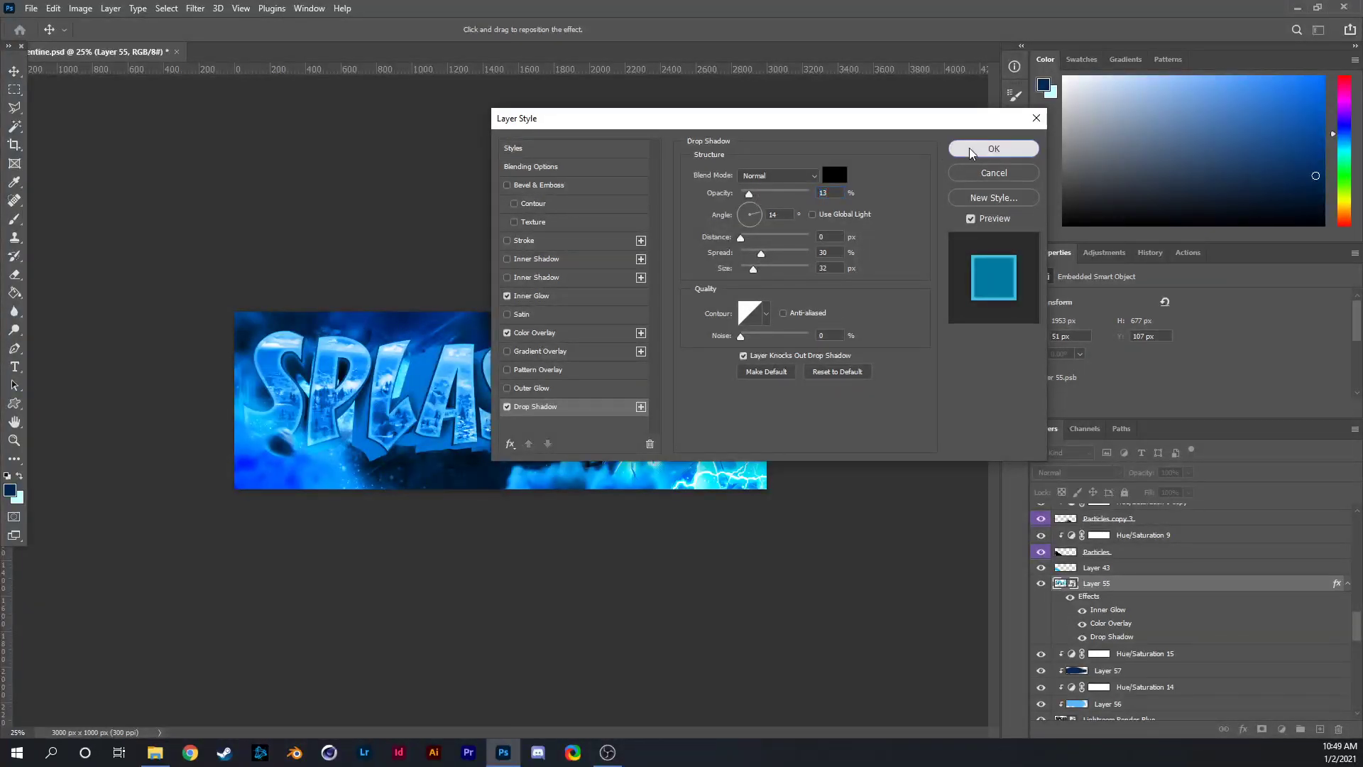
click(994, 148)
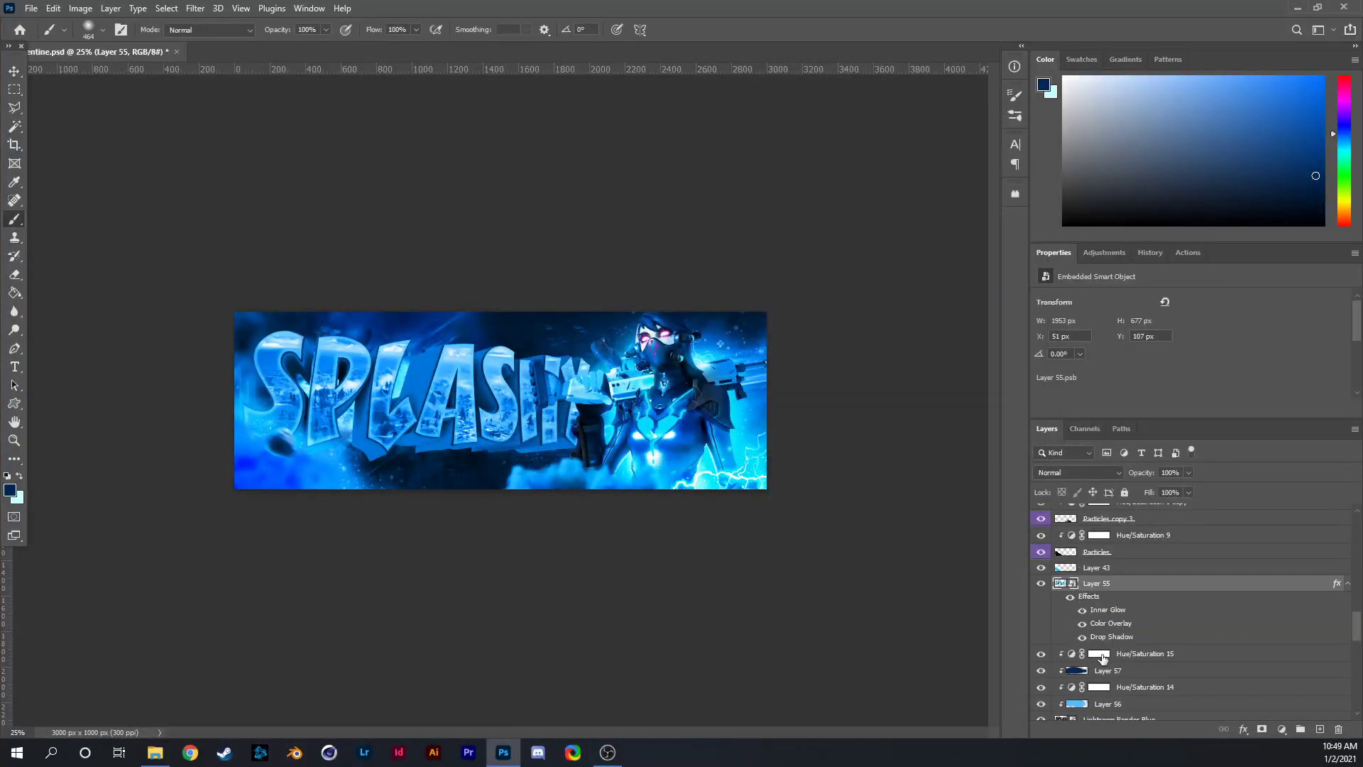
Give the Lightroom Render Blue layer an Inner Glow with 0% choke and 21 px size.
scroll(1102, 660, down, 2)
click(1093, 685)
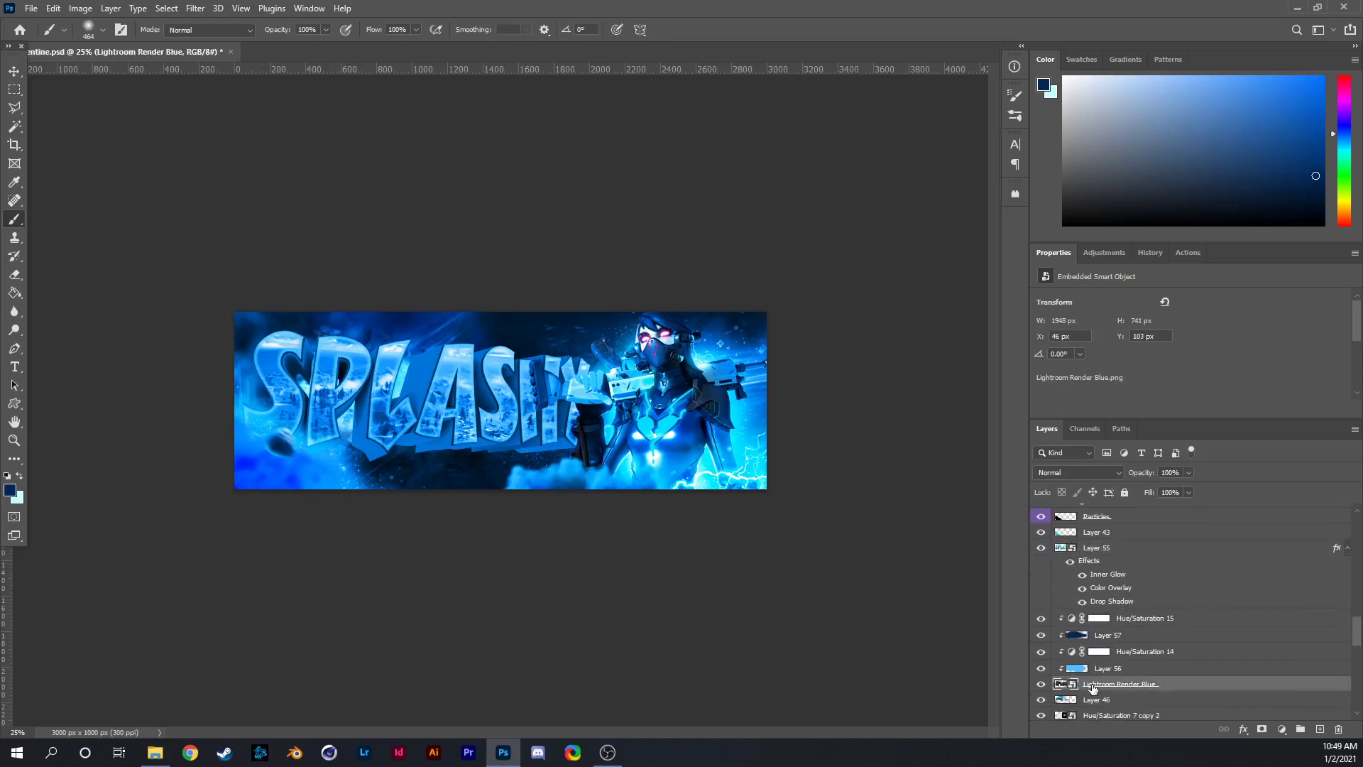
right_click(1093, 685)
click(1136, 75)
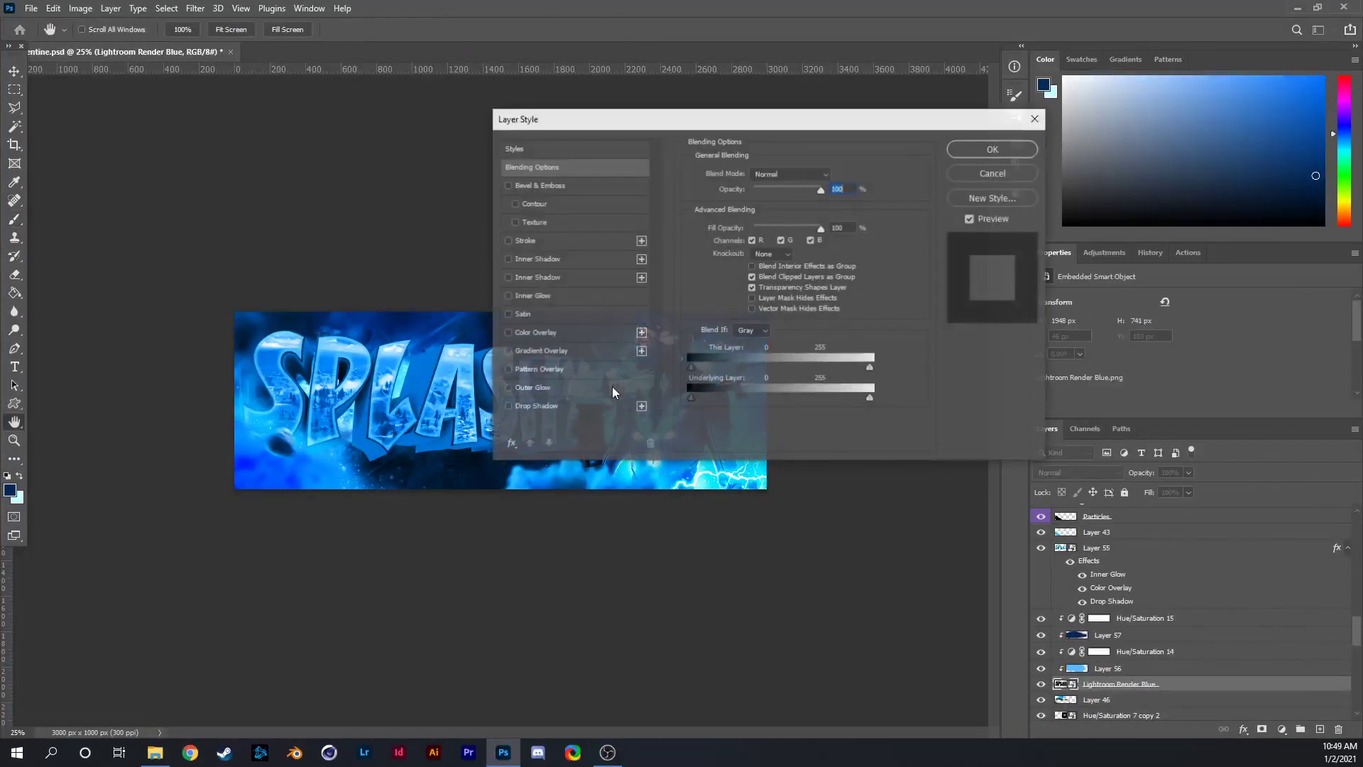
click(556, 296)
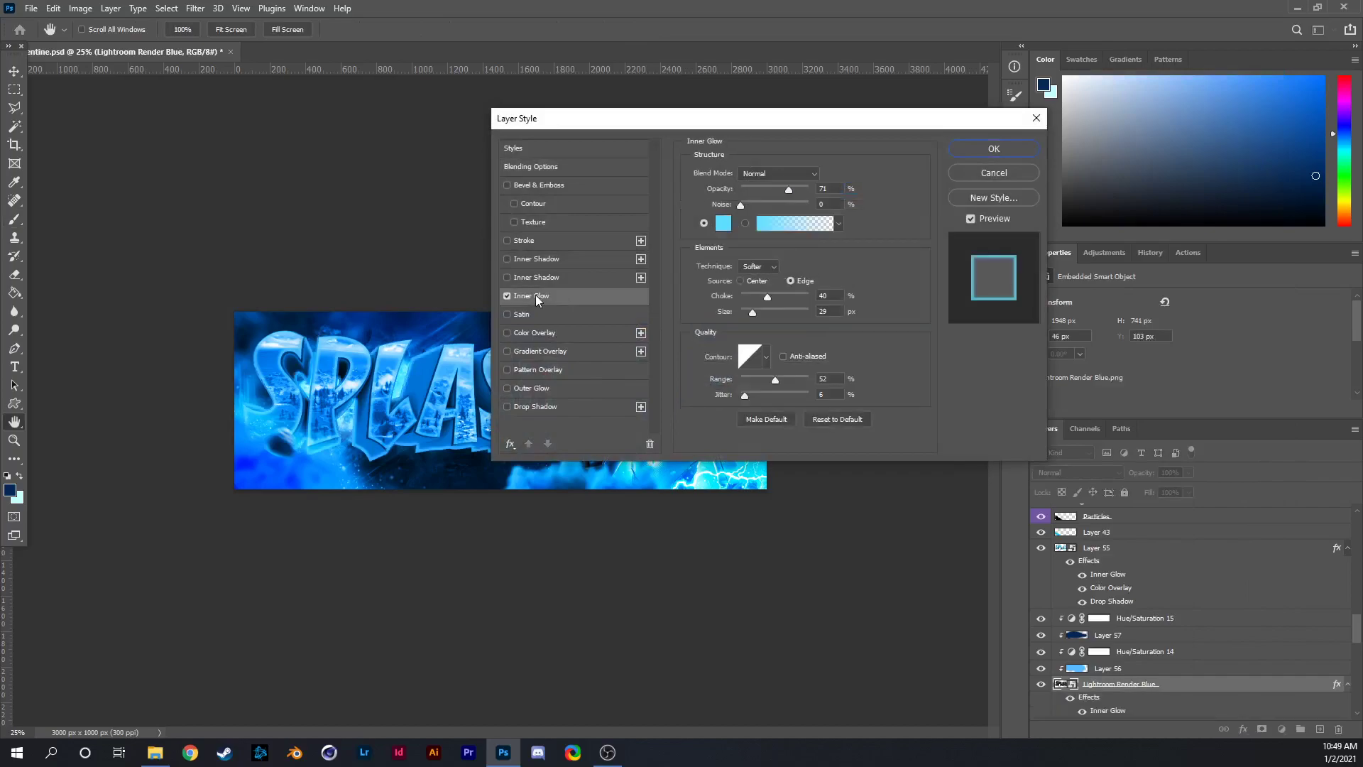
drag(598, 127, 773, 54)
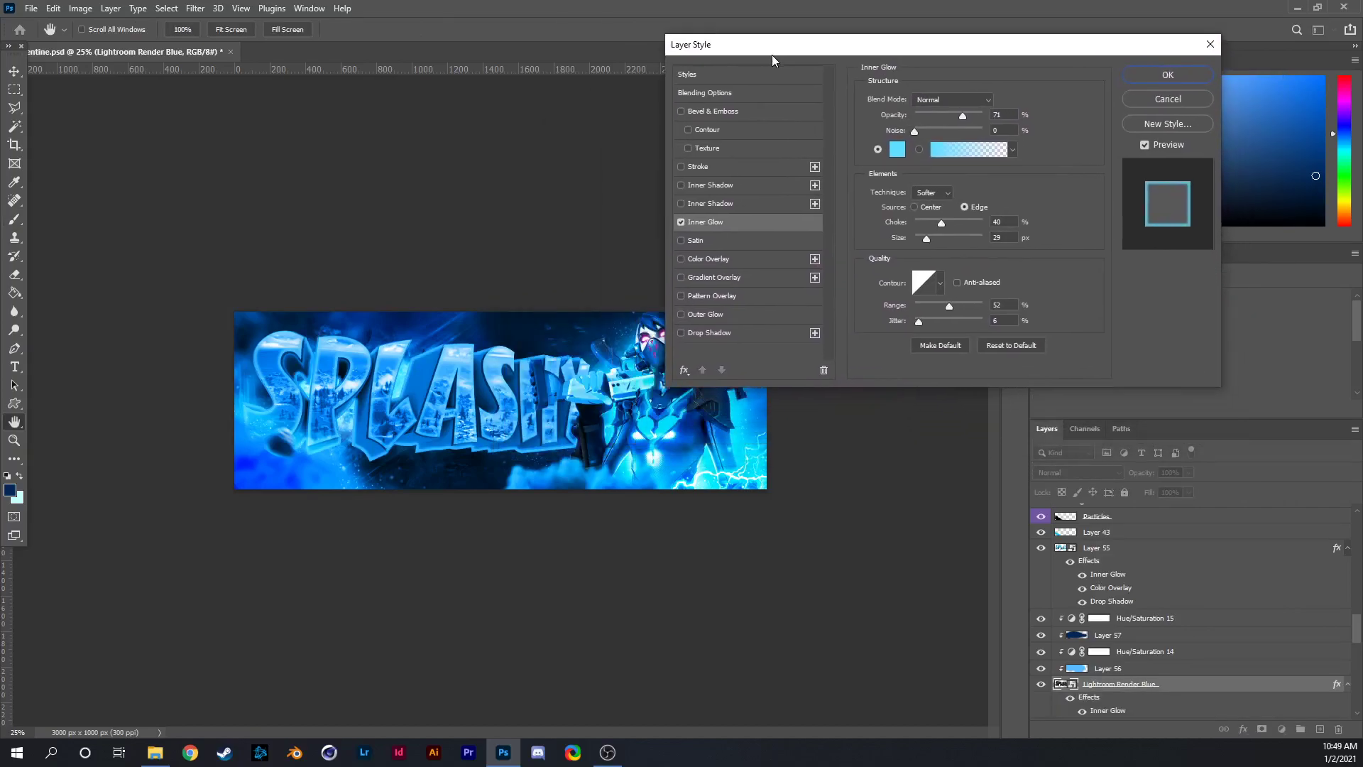
mouse_move(927, 239)
mouse_down()
mouse_move(914, 237)
mouse_move(930, 222)
mouse_move(910, 219)
mouse_up()
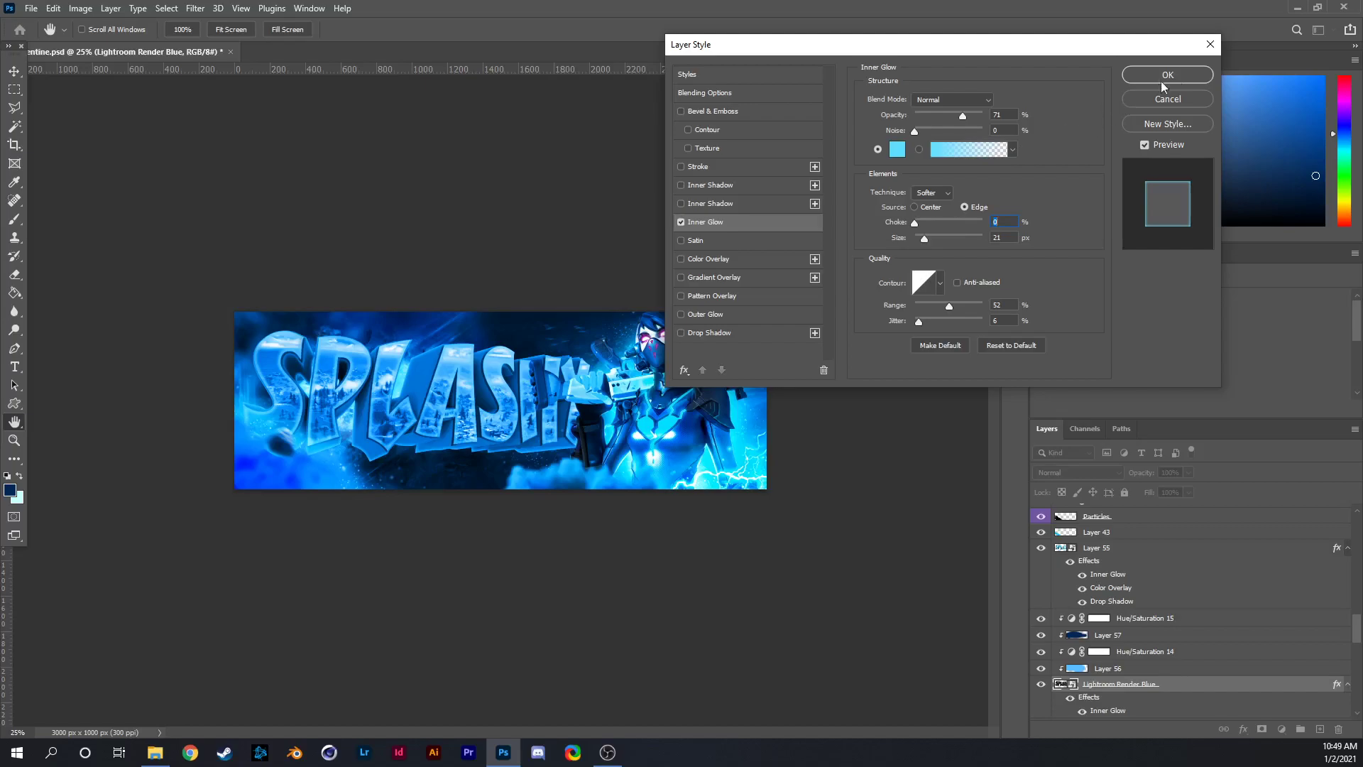
click(1181, 72)
Duplicate the Layer 55 text layer with Ctrl+J.
key(b)
scroll(403, 381, up, 2)
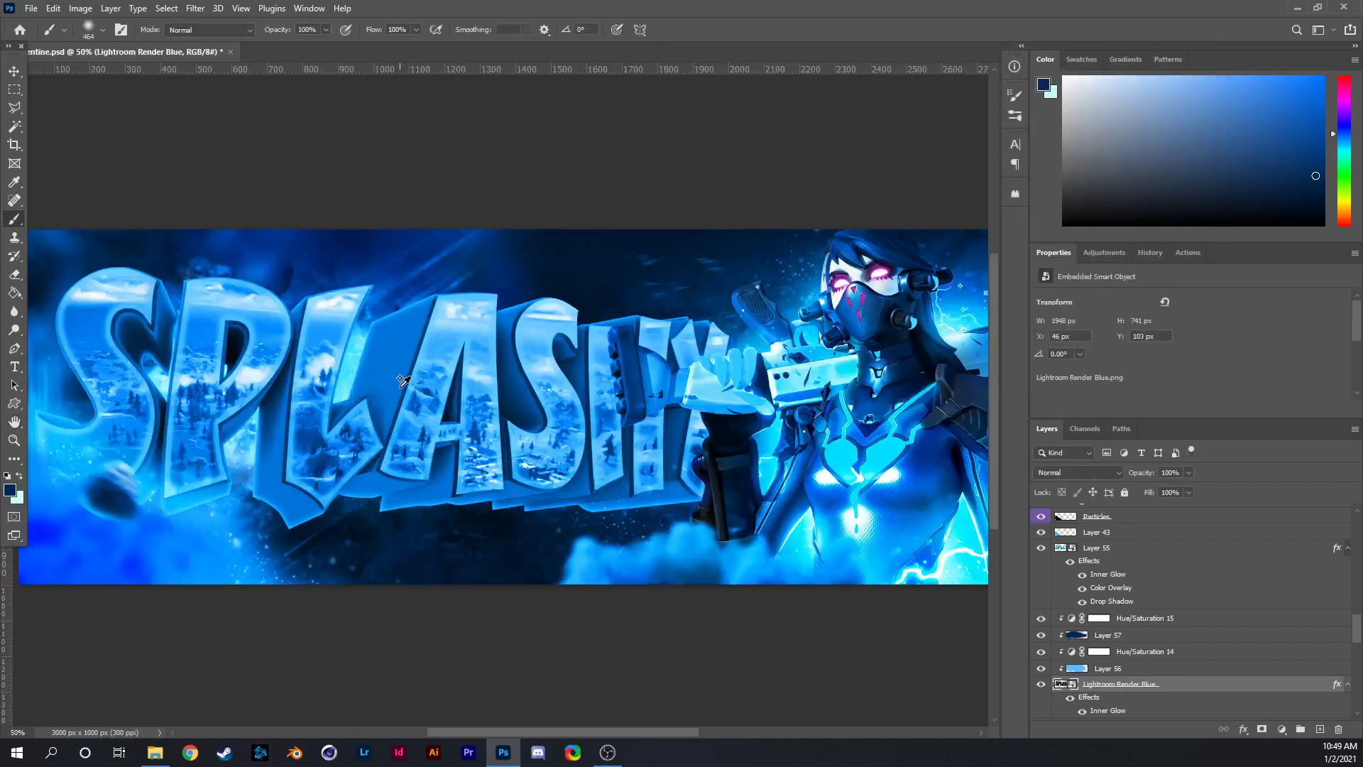
scroll(402, 381, down, 1)
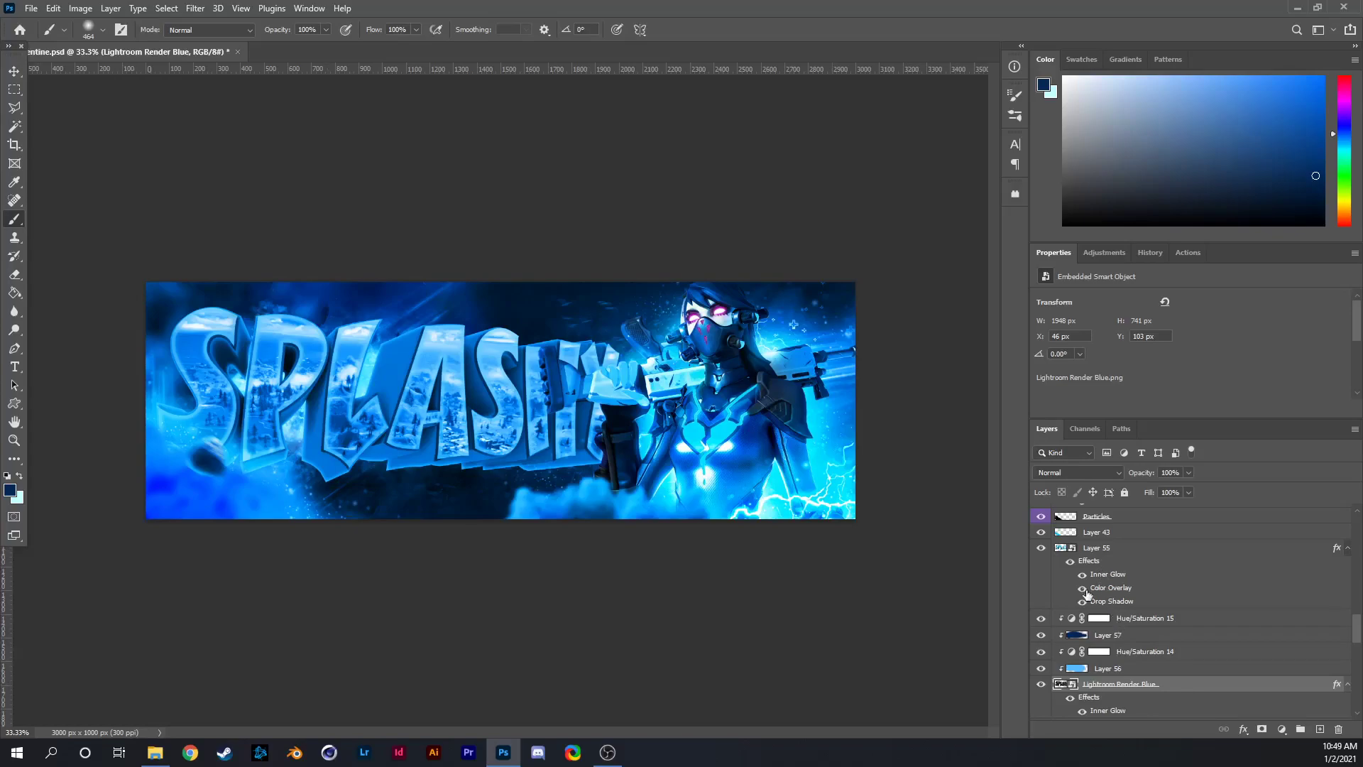
click(1099, 550)
key(ctrl+j)
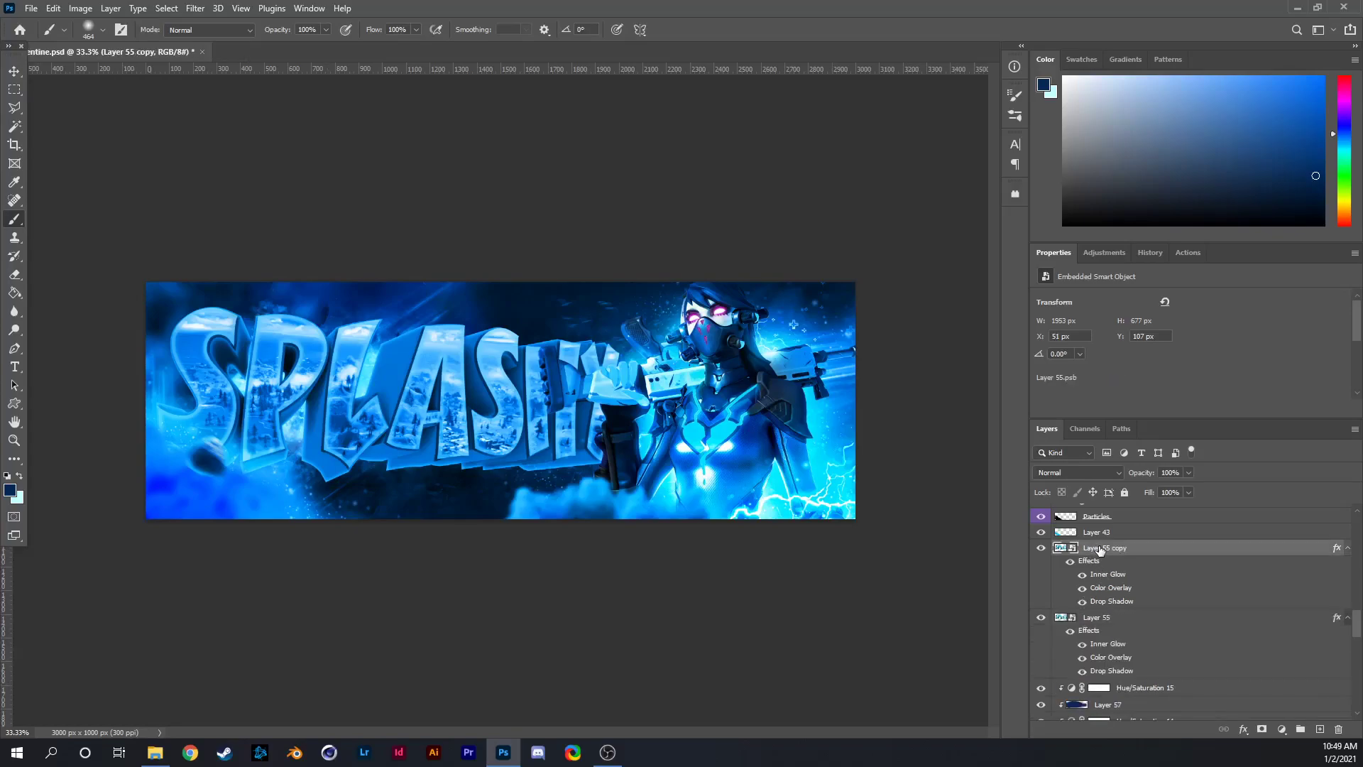
Toggle Layer 55 copy's visibility to compare, then copy Layer 55's effects onto it.
right_click(1093, 554)
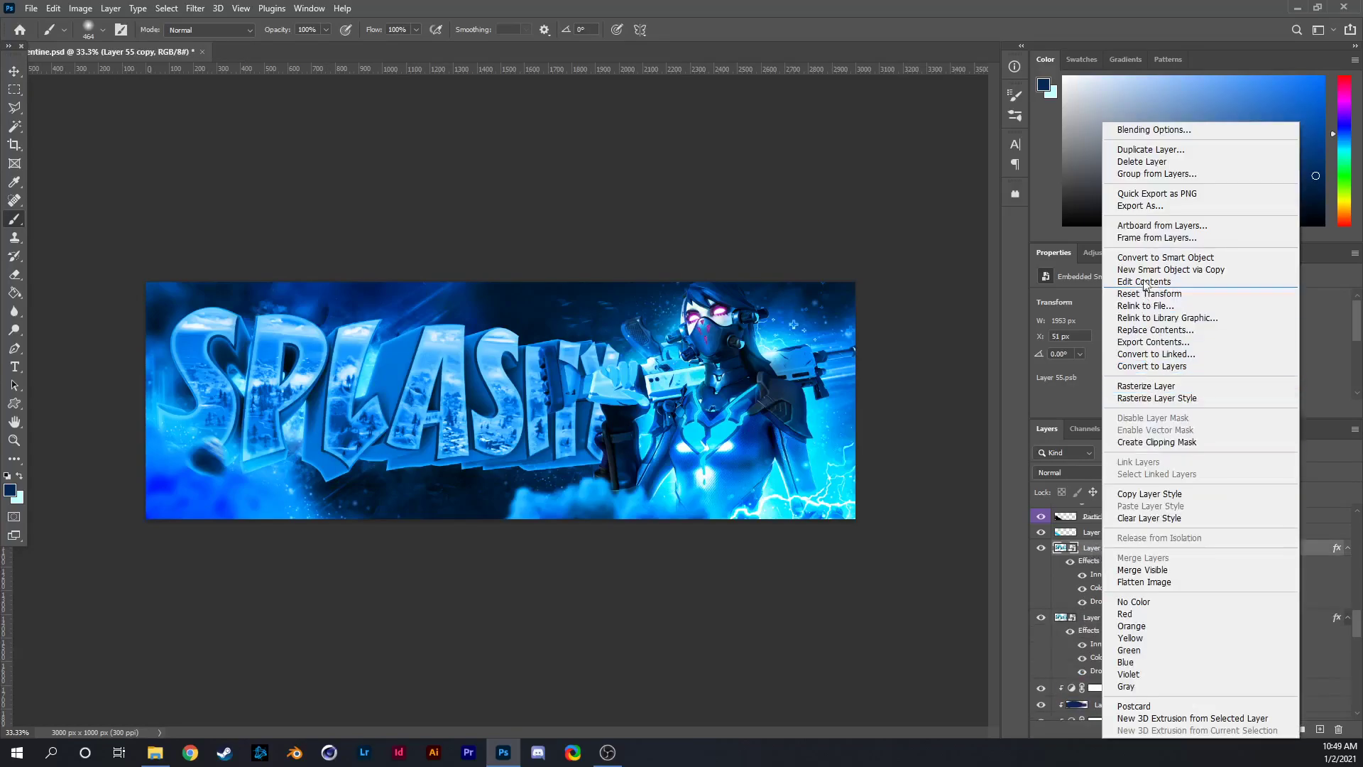
key(Escape)
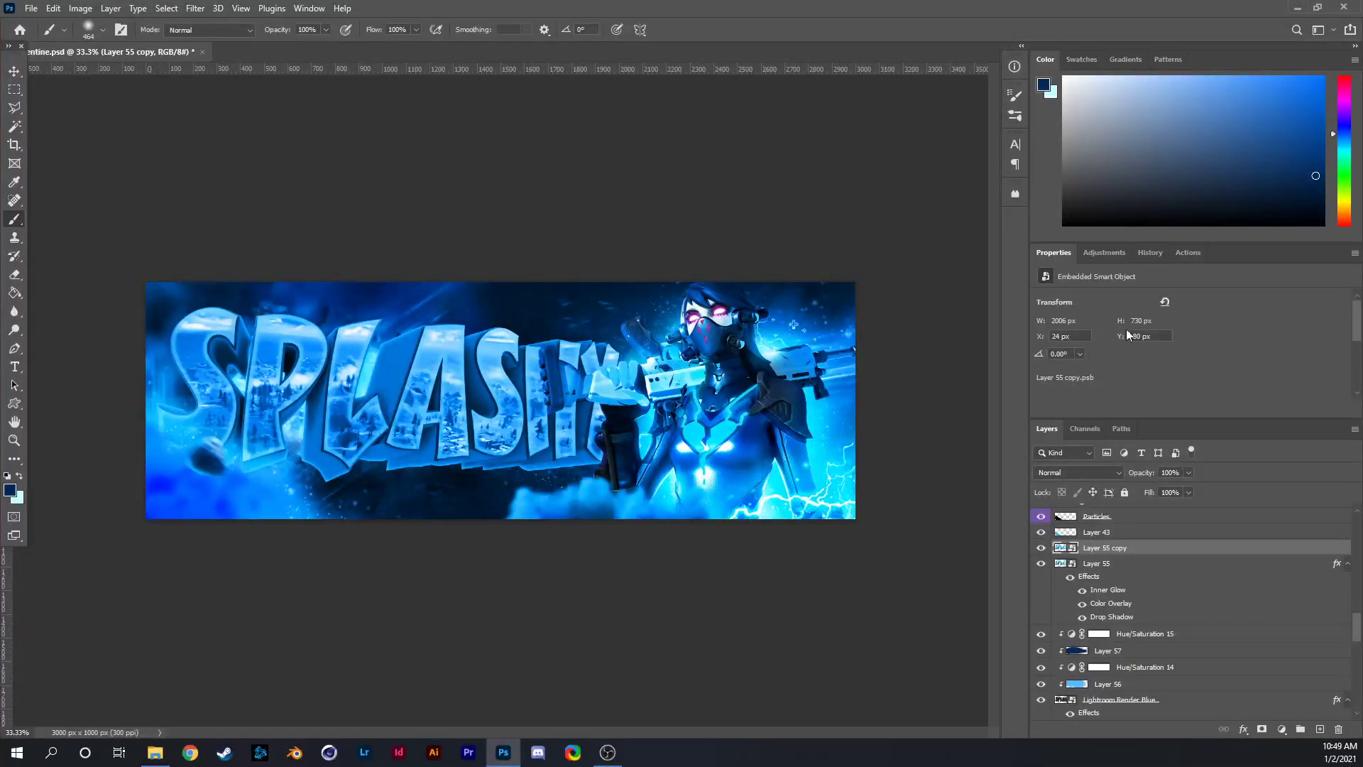
click(1040, 549)
click(1041, 550)
click(1041, 550)
click(1041, 548)
click(1041, 547)
drag(1070, 563, 1101, 551)
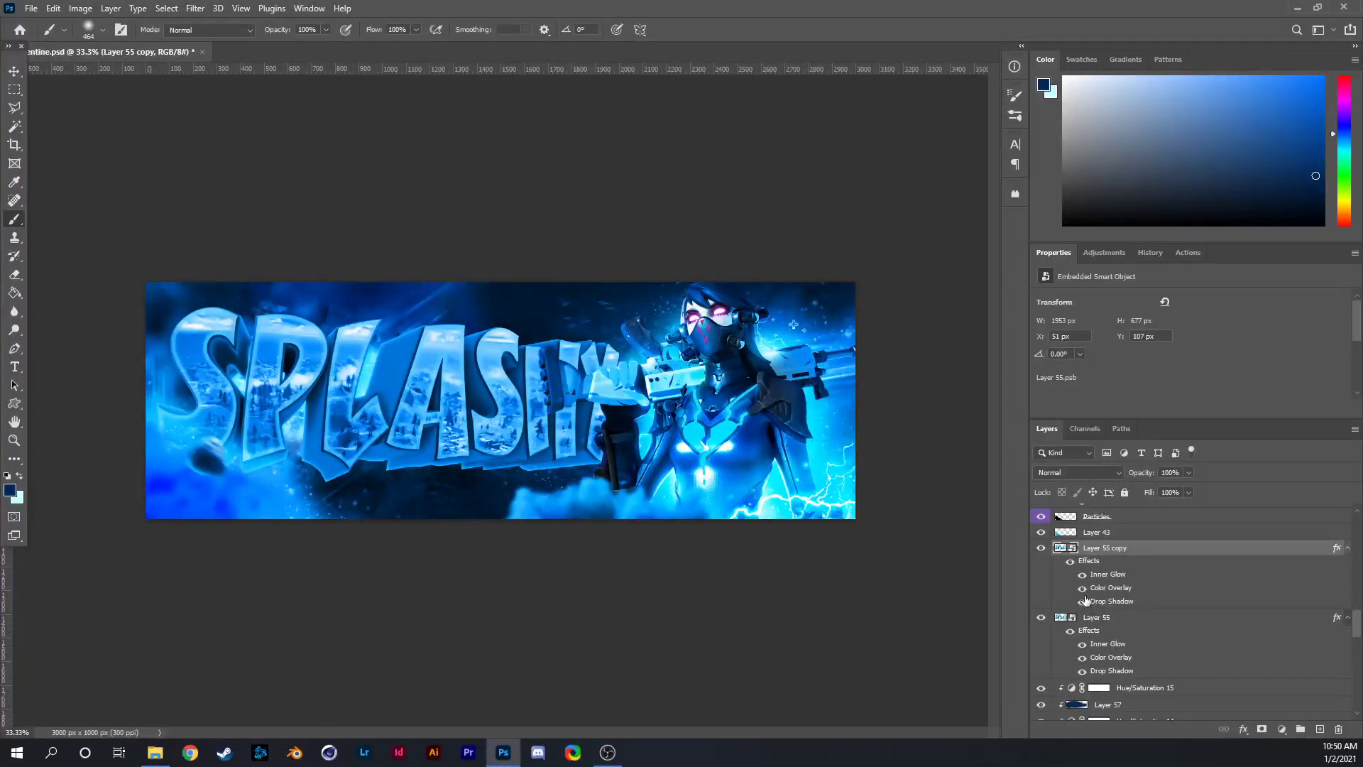
Hide the copy's Drop Shadow, Color Overlay and Inner Glow, then rasterize Layer 55 copy.
click(1083, 601)
click(1084, 587)
click(1082, 573)
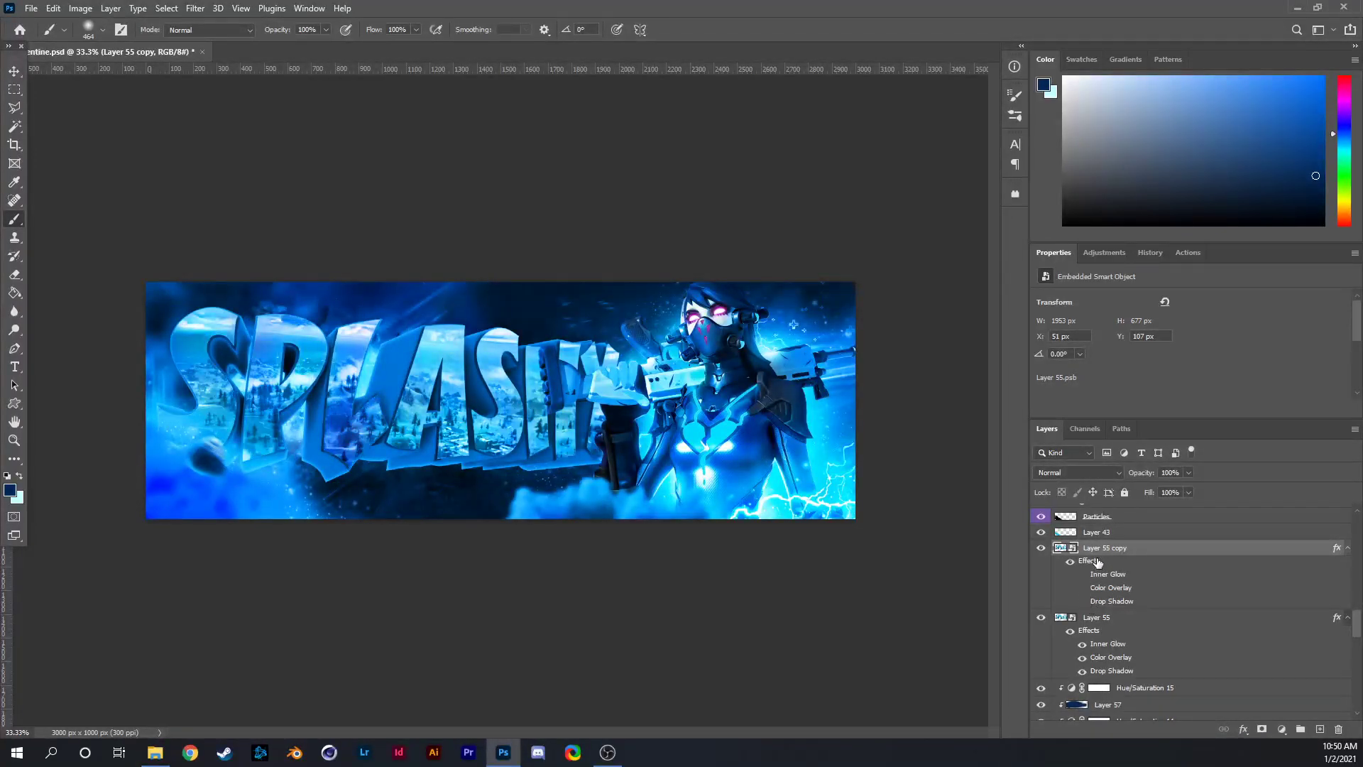
right_click(1097, 558)
right_click(1068, 546)
right_click(1068, 545)
click(1155, 549)
right_click(1155, 557)
click(1200, 263)
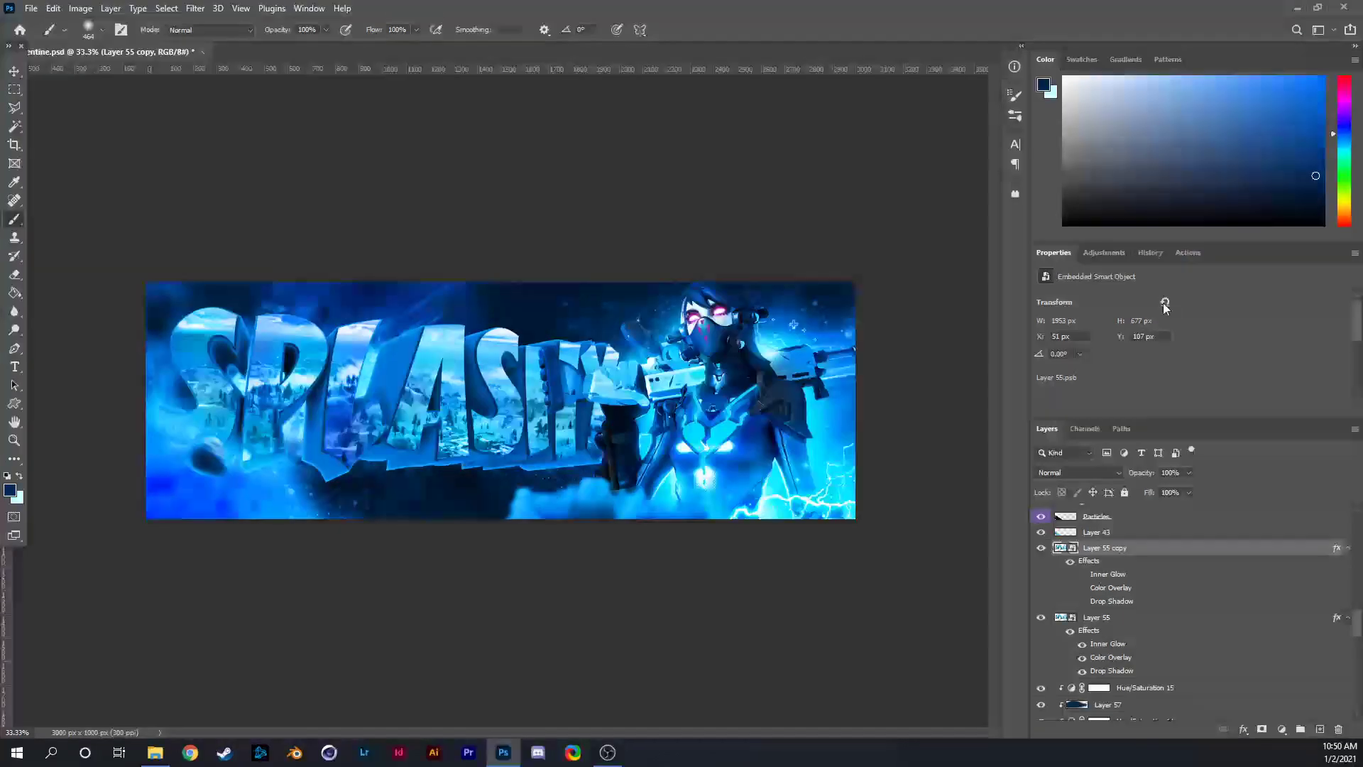
right_click(1097, 548)
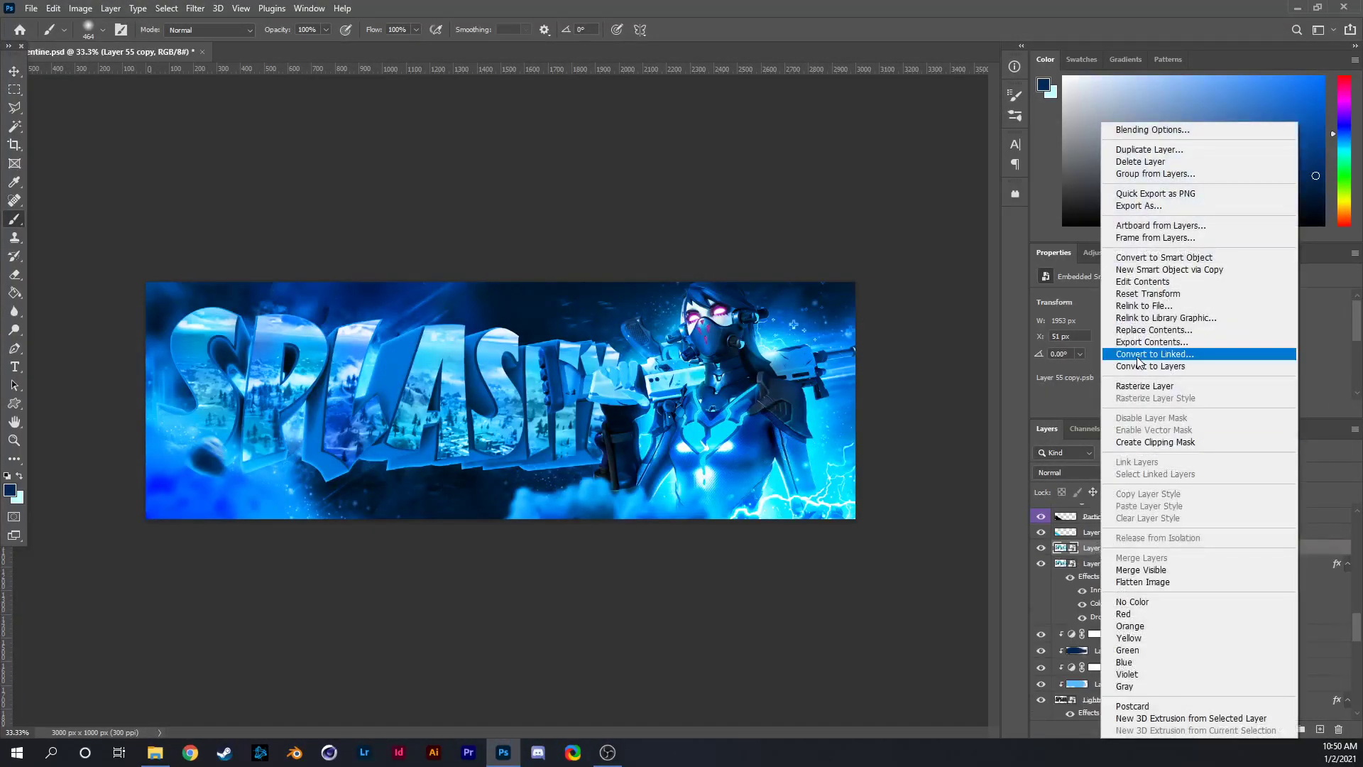
click(1136, 386)
Select parts of the S letter with the Magic Wand at tolerance 80.
click(14, 127)
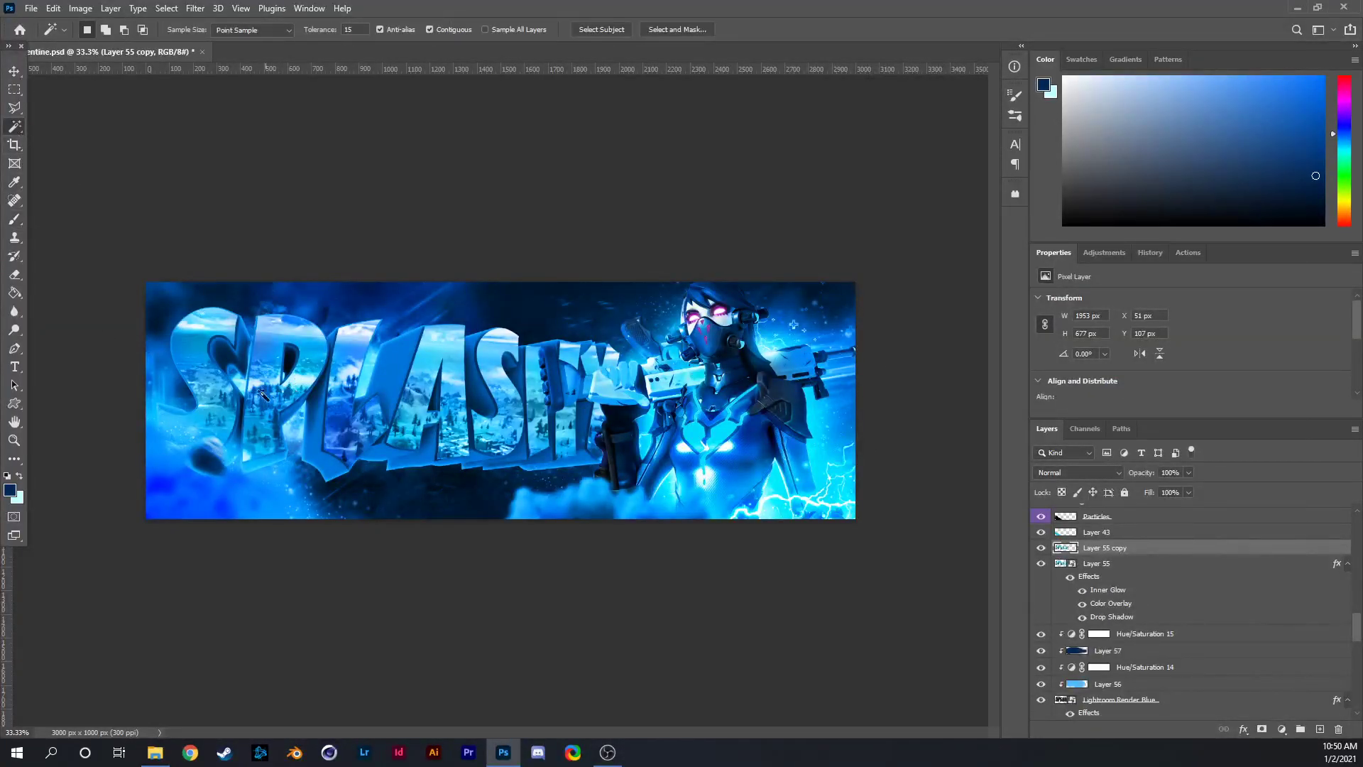
click(211, 394)
click(353, 29)
text(80)
click(200, 348)
Convert Layer 55 copy back to a smart object and open its Blending Options.
right_click(1109, 547)
click(990, 545)
right_click(1119, 557)
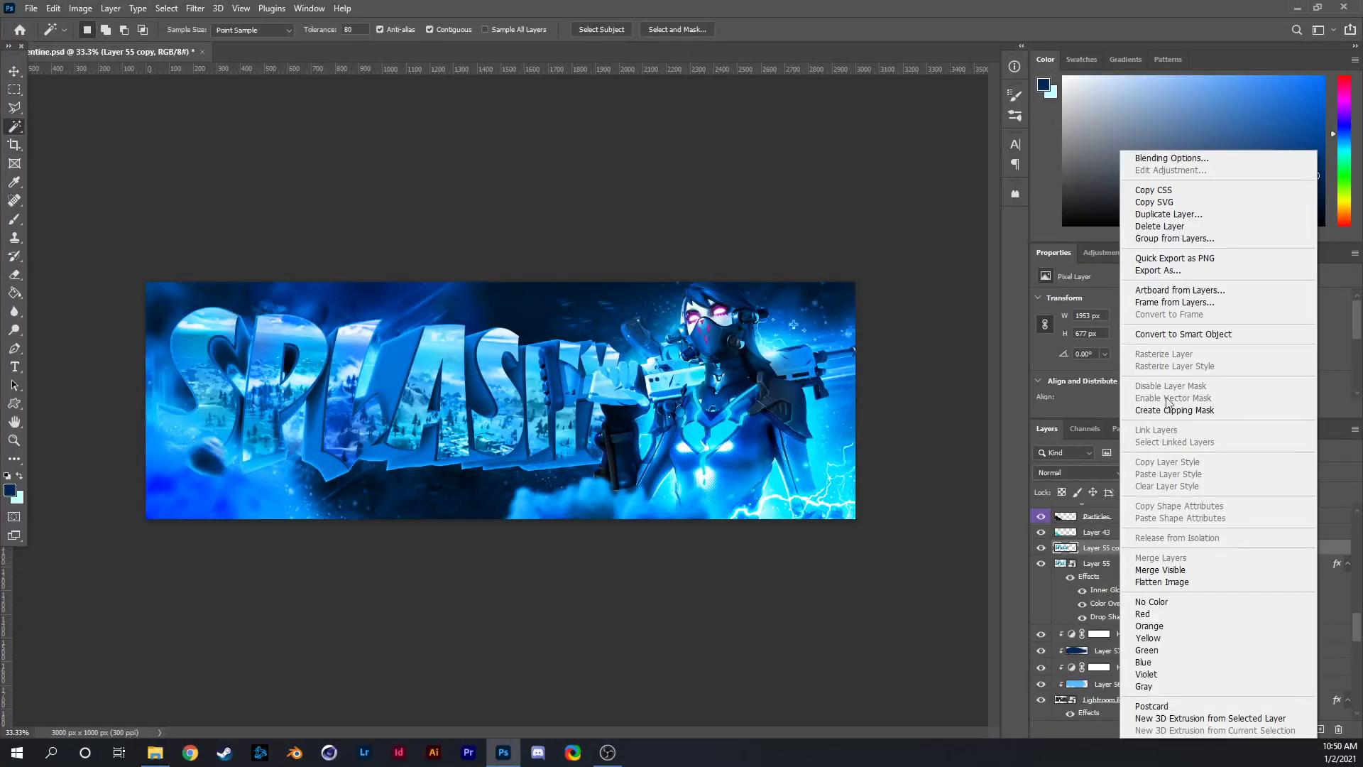
click(1043, 396)
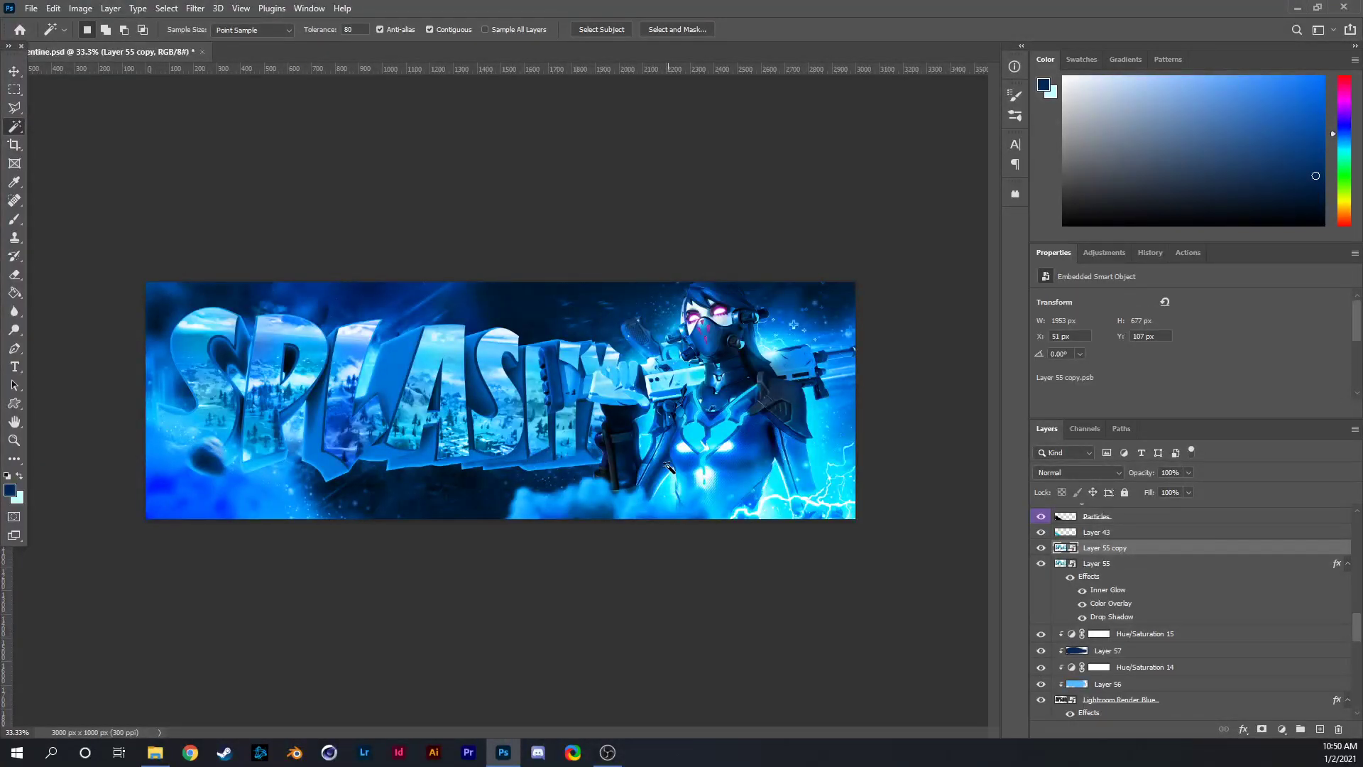
right_click(1098, 548)
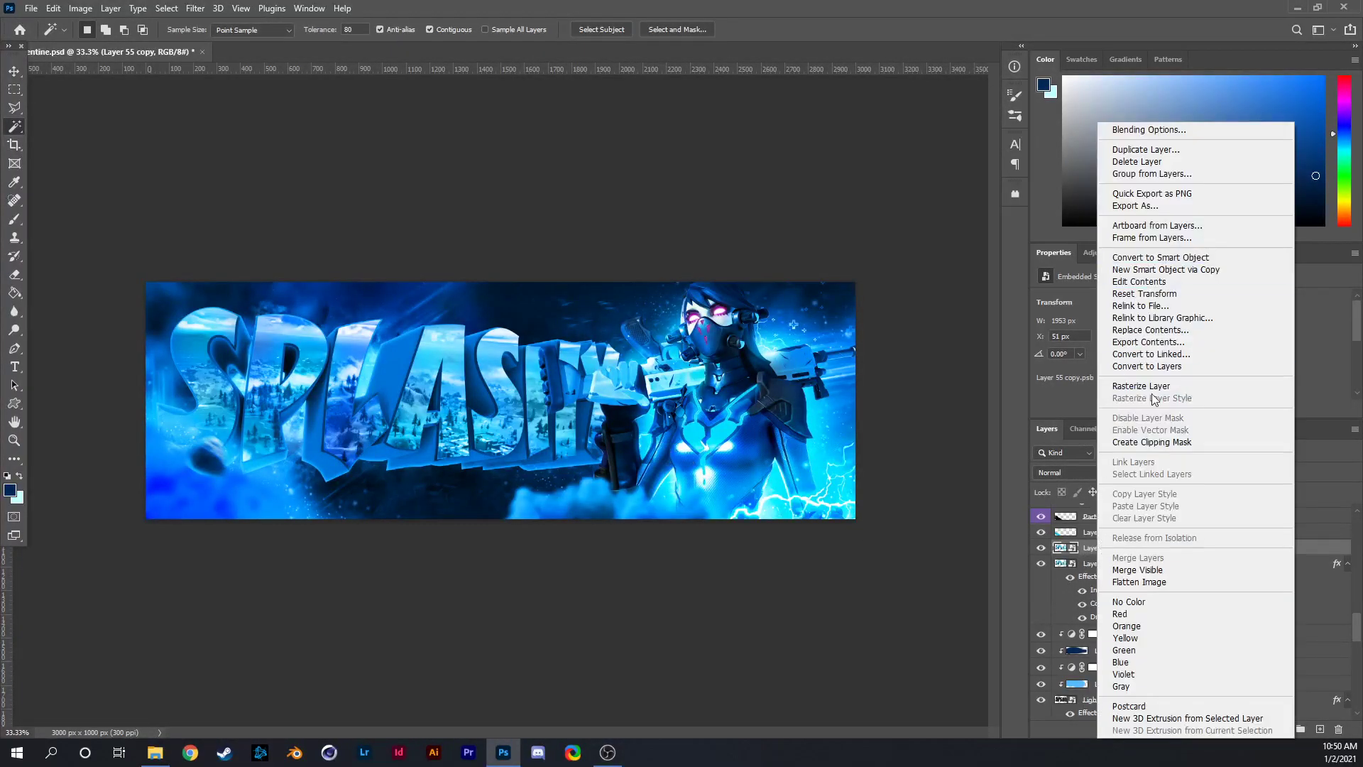
click(1148, 129)
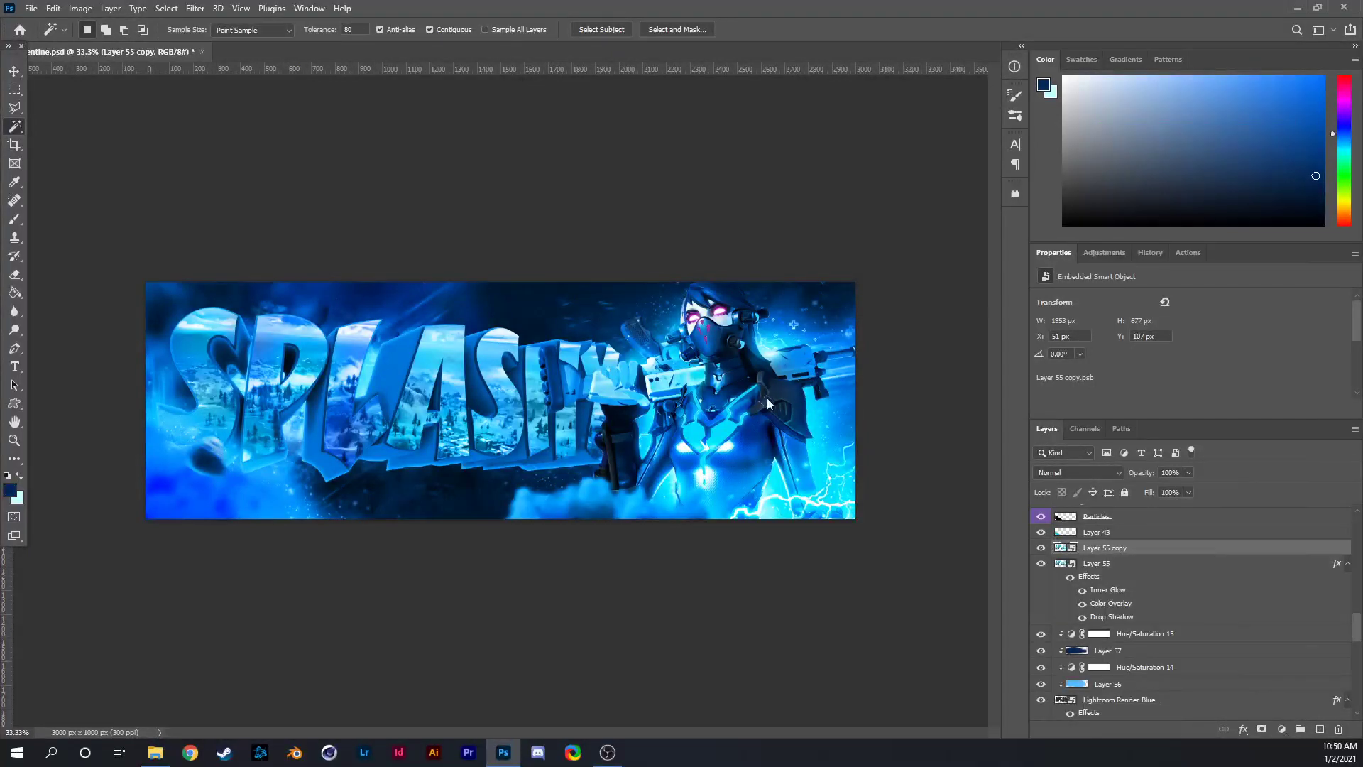
Give Layer 55 copy a light blue Color Overlay in Normal mode at 100% opacity.
click(720, 260)
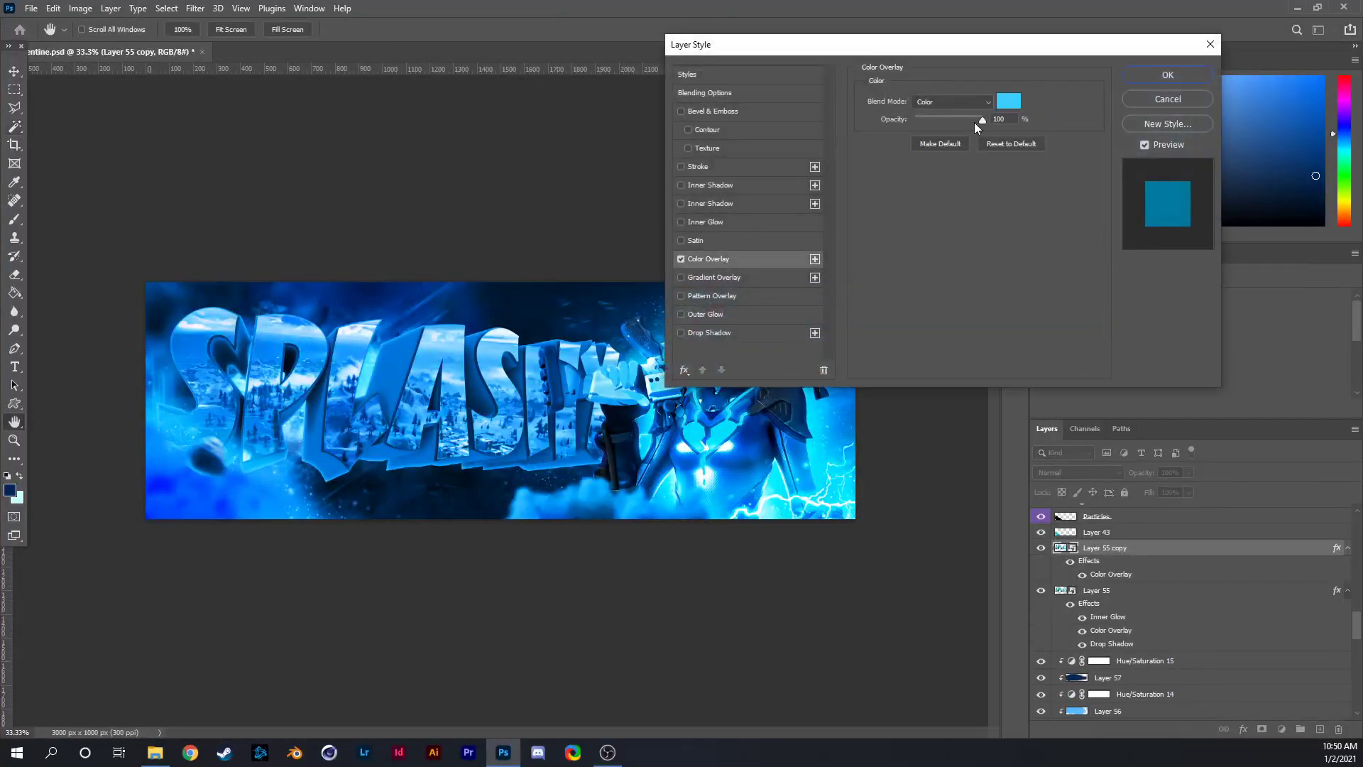
click(954, 102)
click(954, 120)
click(954, 103)
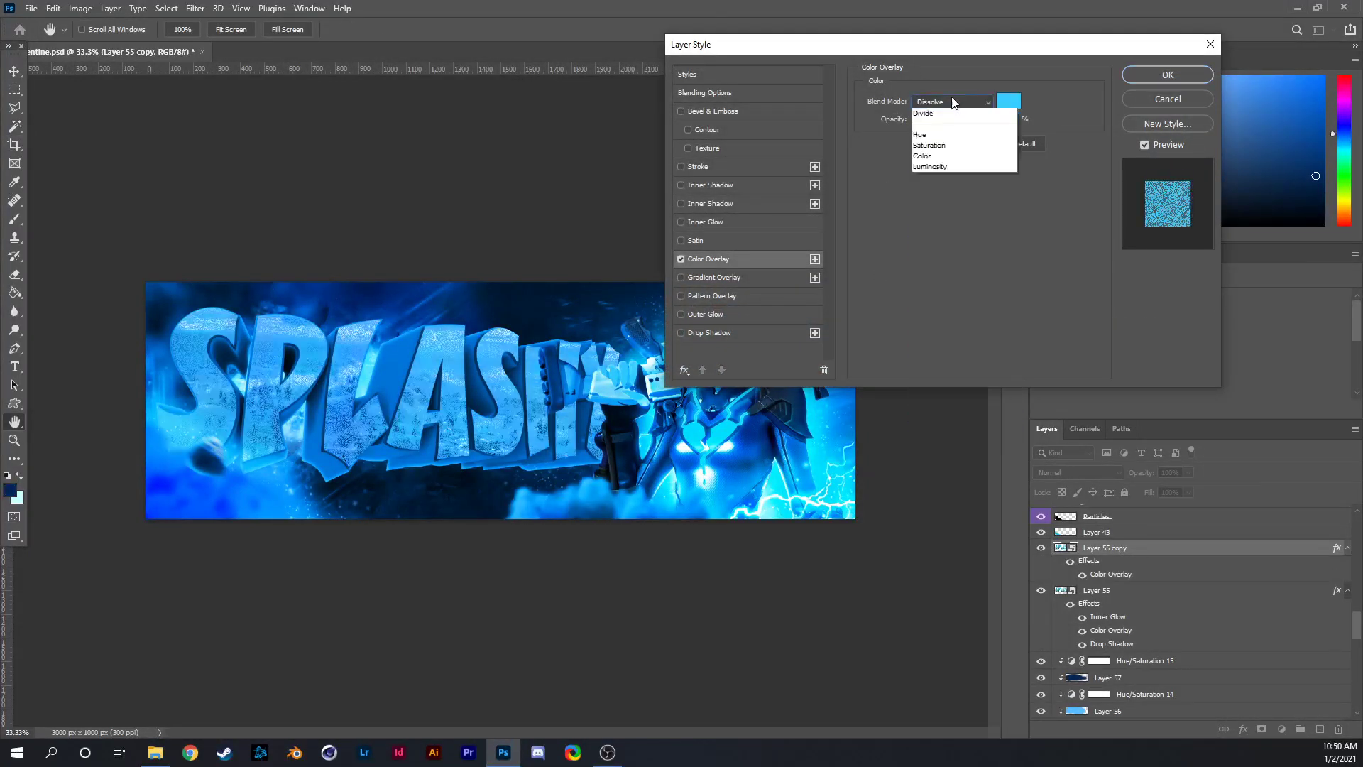
click(952, 111)
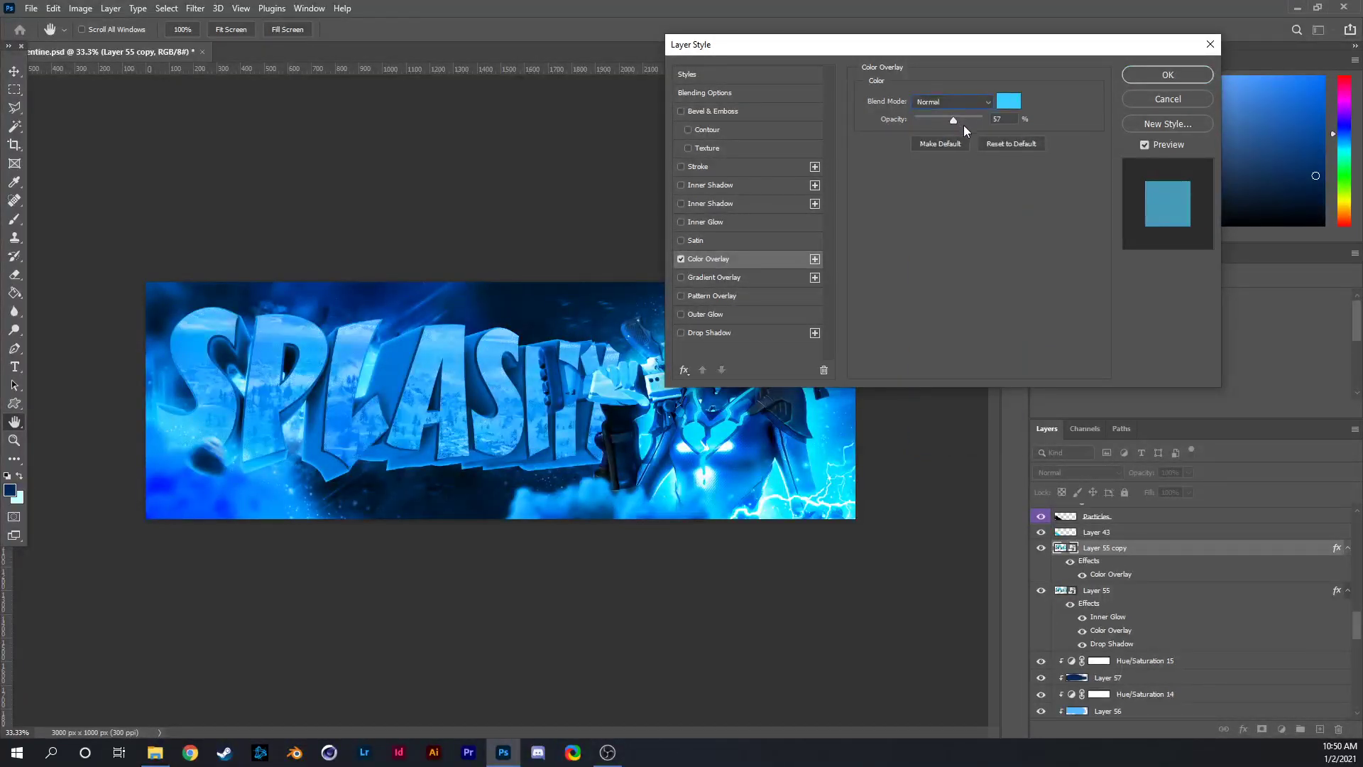
drag(964, 125, 1118, 105)
click(1168, 74)
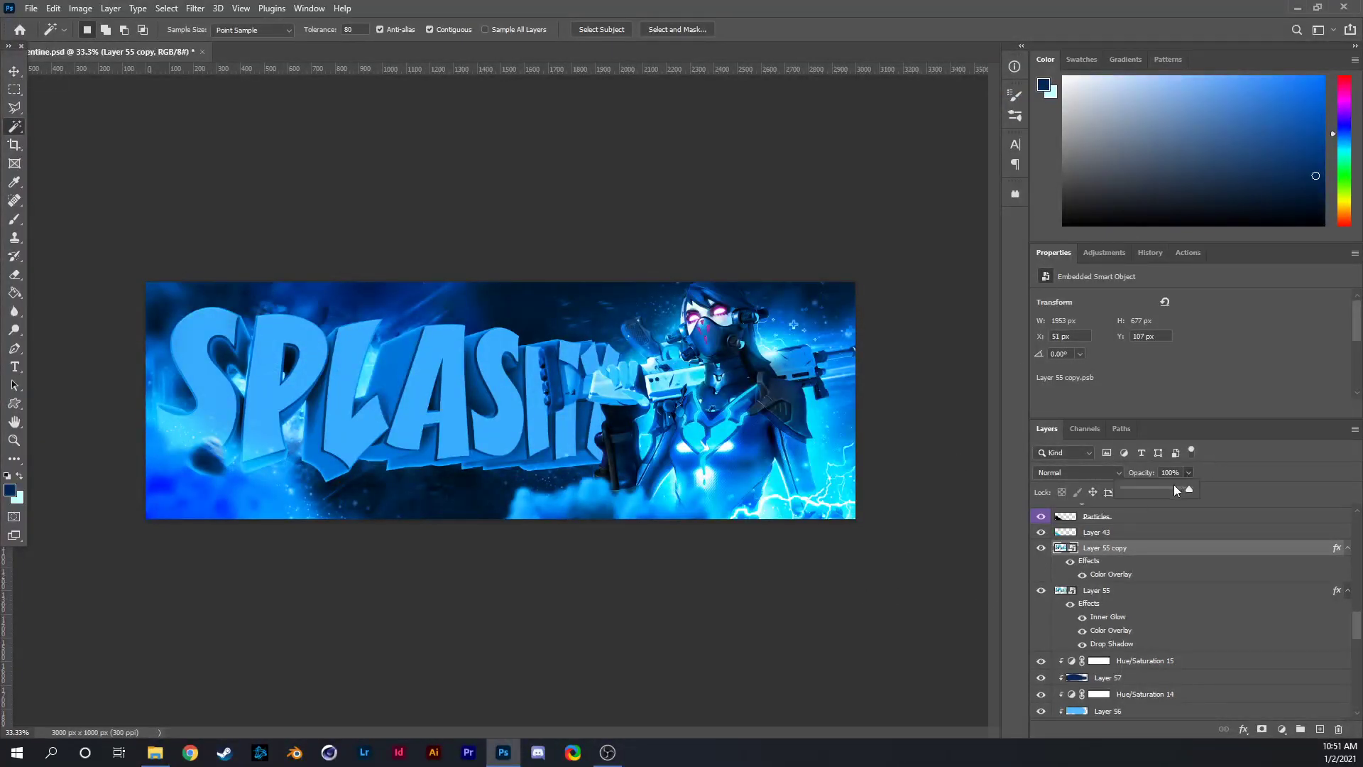
Rasterize Layer 55 copy into plain pixels and begin selecting the S letter.
drag(1174, 485, 1207, 490)
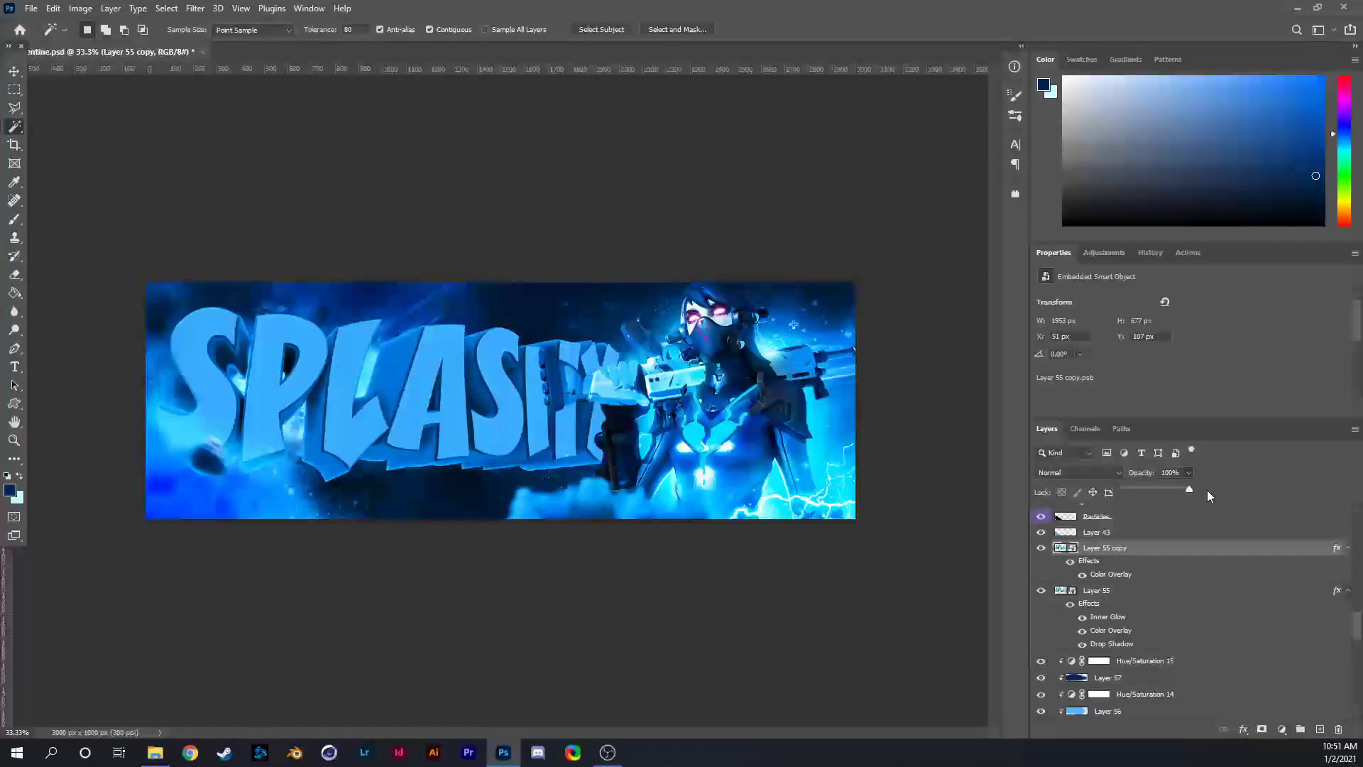
right_click(1118, 550)
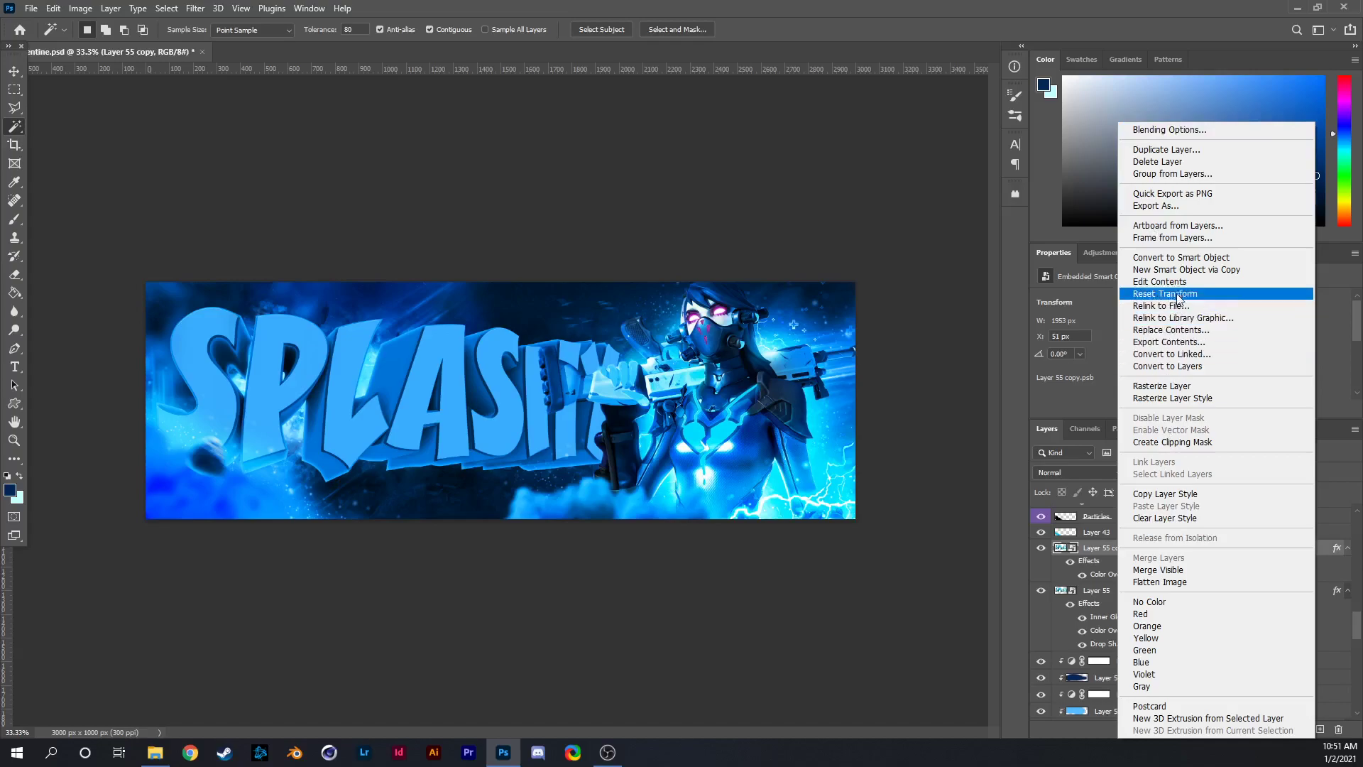
click(1165, 270)
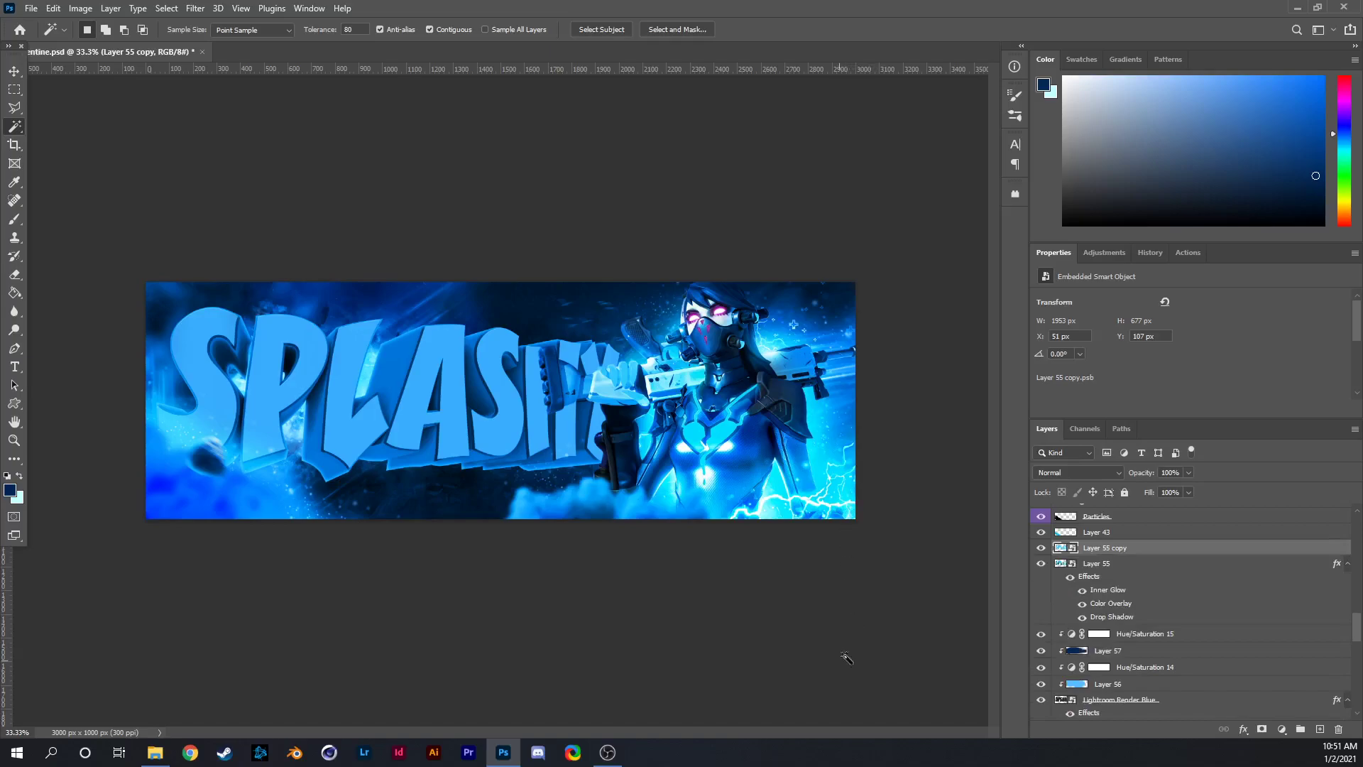
right_click(1108, 547)
click(1129, 392)
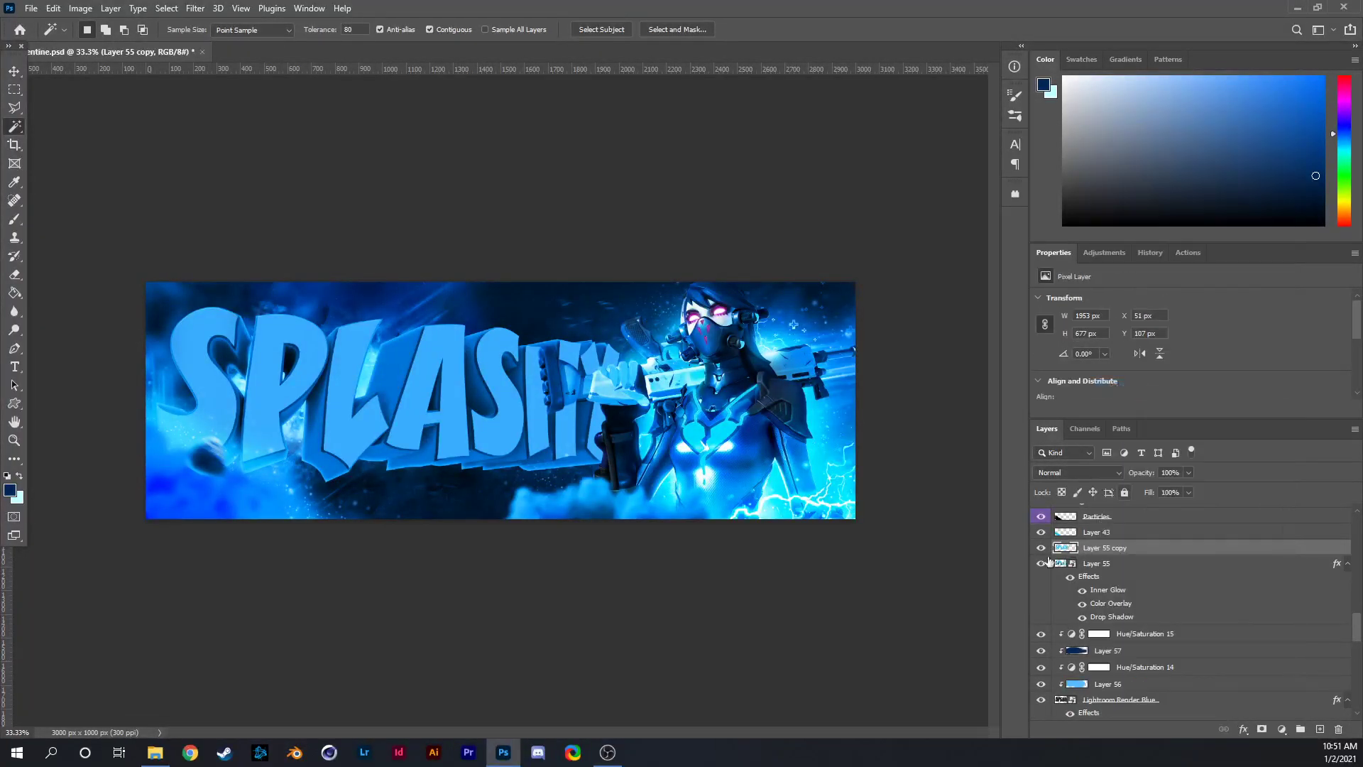
click(215, 375)
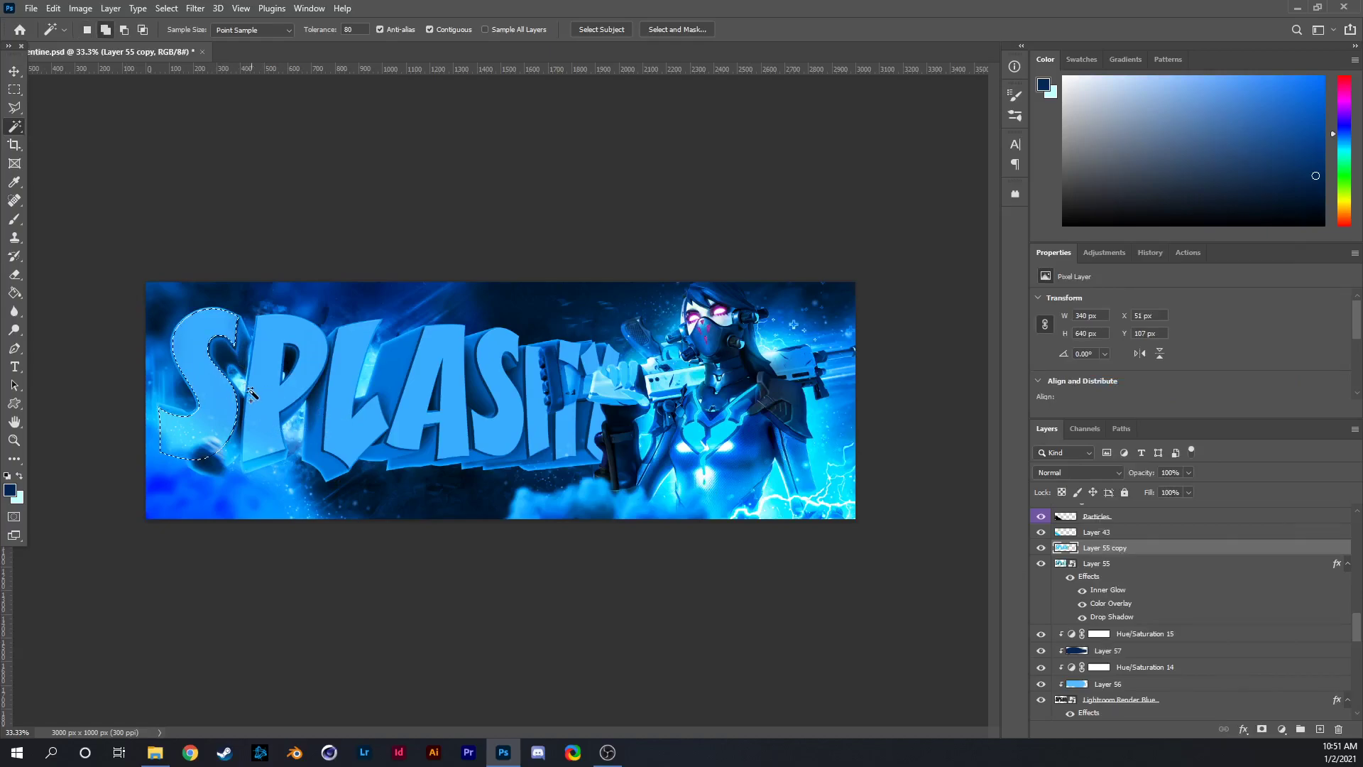
Add the P, L, A, S, H and Y letters to the selection.
click(280, 373)
click(358, 398)
click(444, 410)
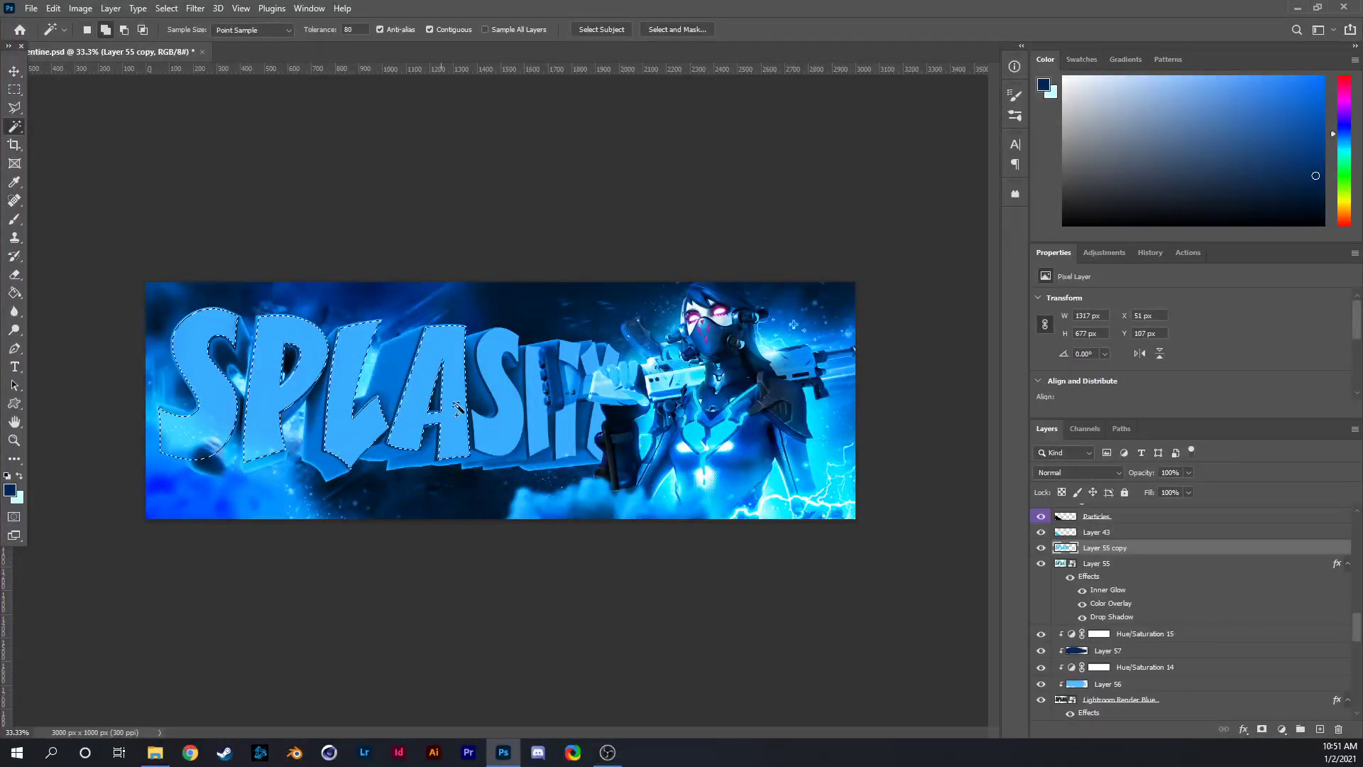
click(497, 411)
click(534, 435)
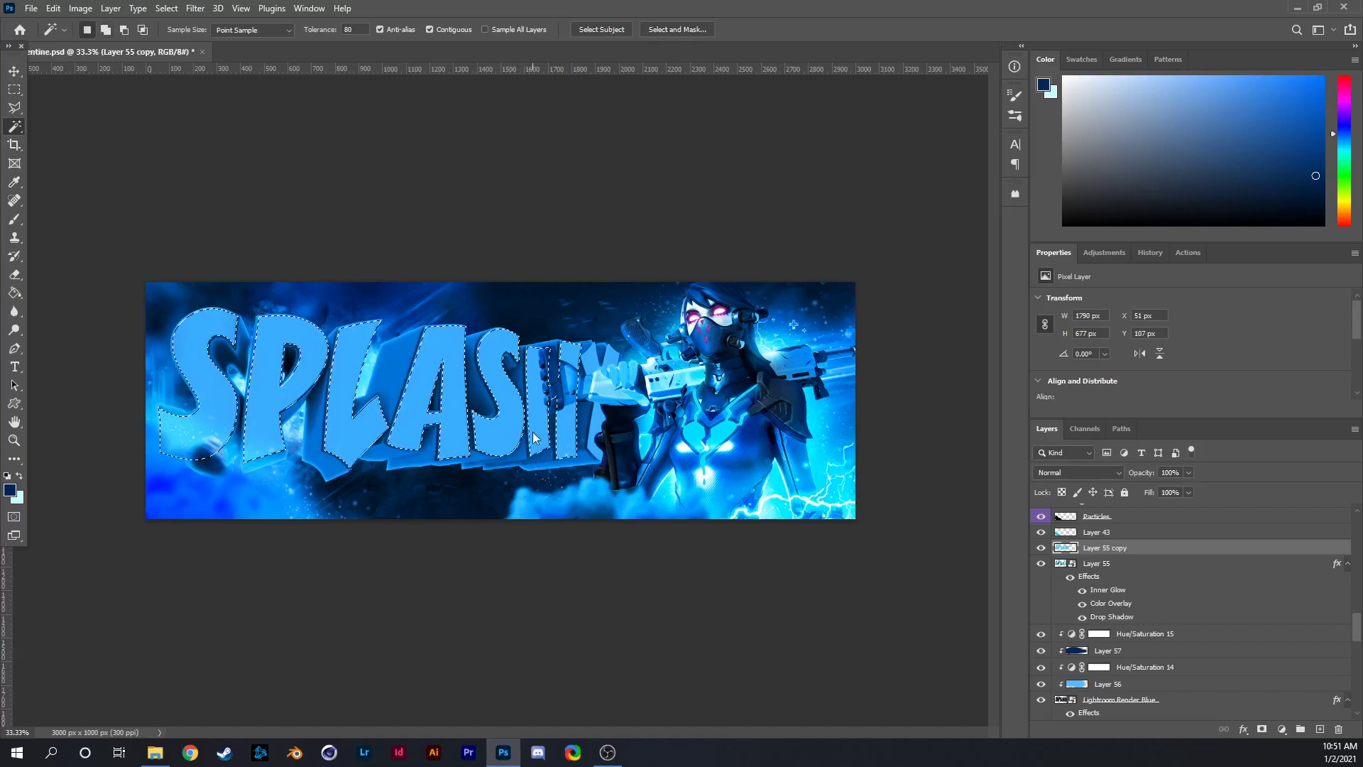
click(600, 434)
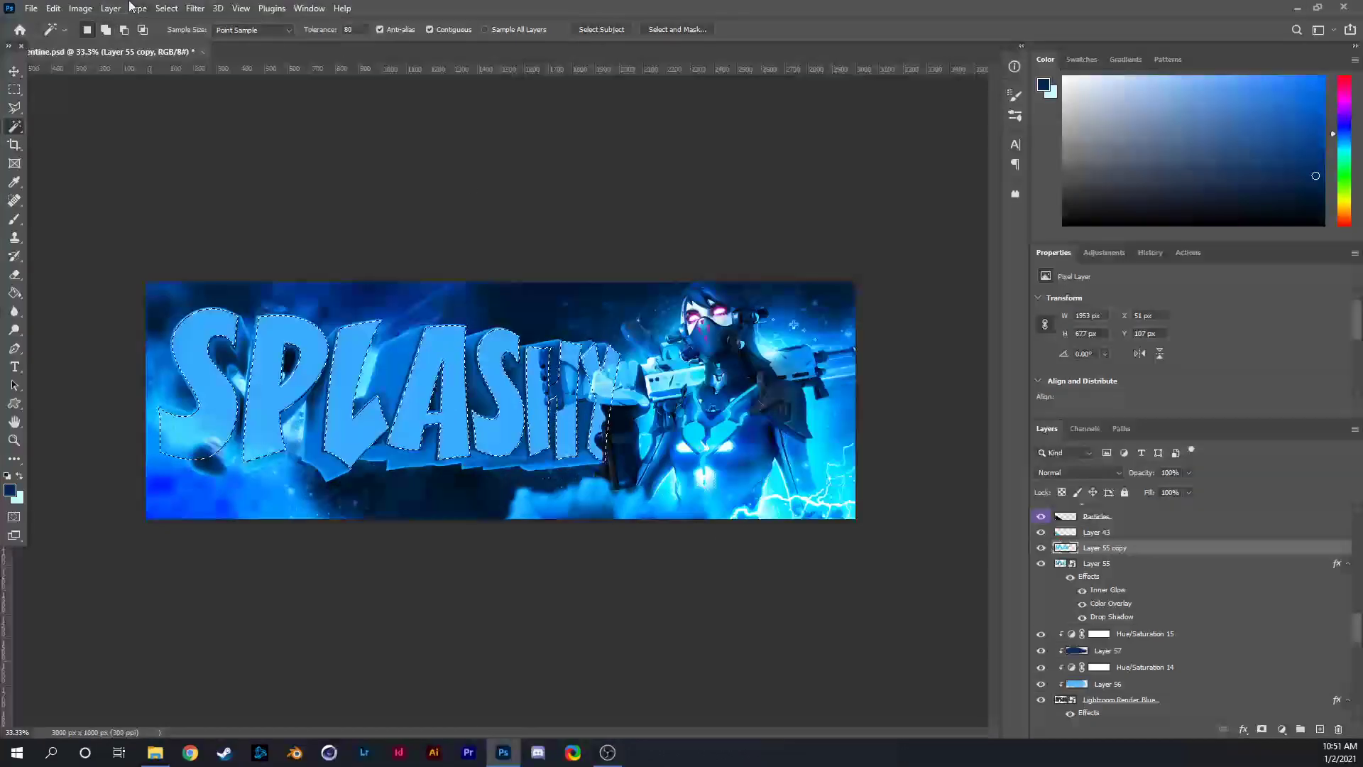
Expand the letter selection outward by about 20 px.
click(80, 7)
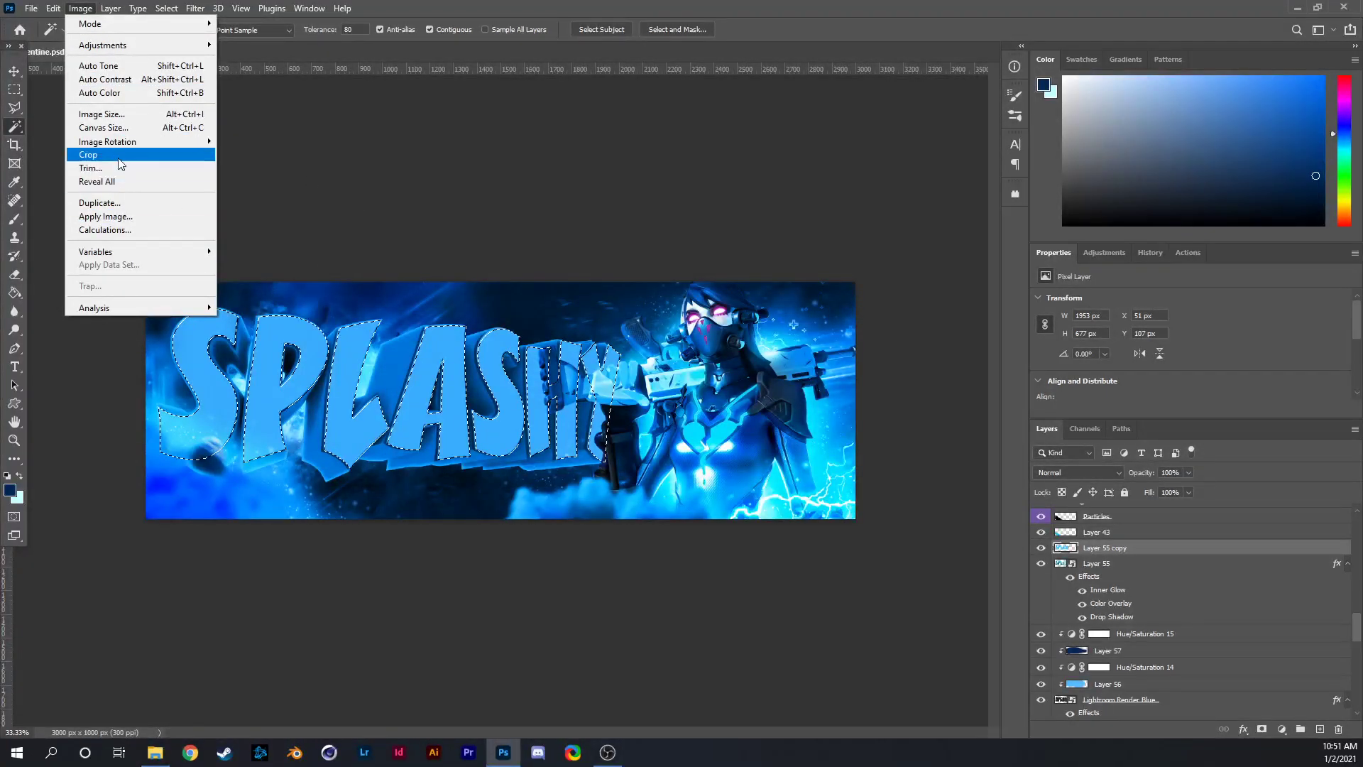
mouse_move(111, 7)
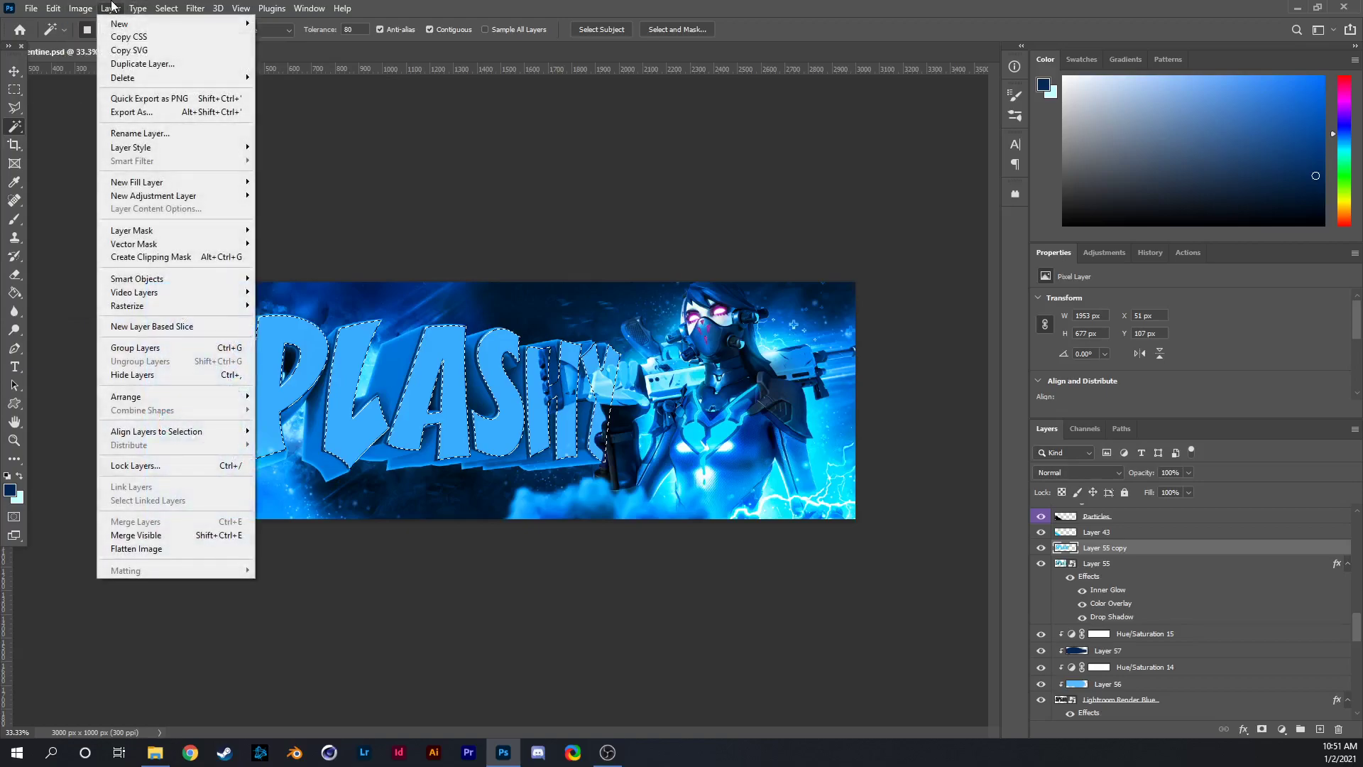
mouse_move(95, 47)
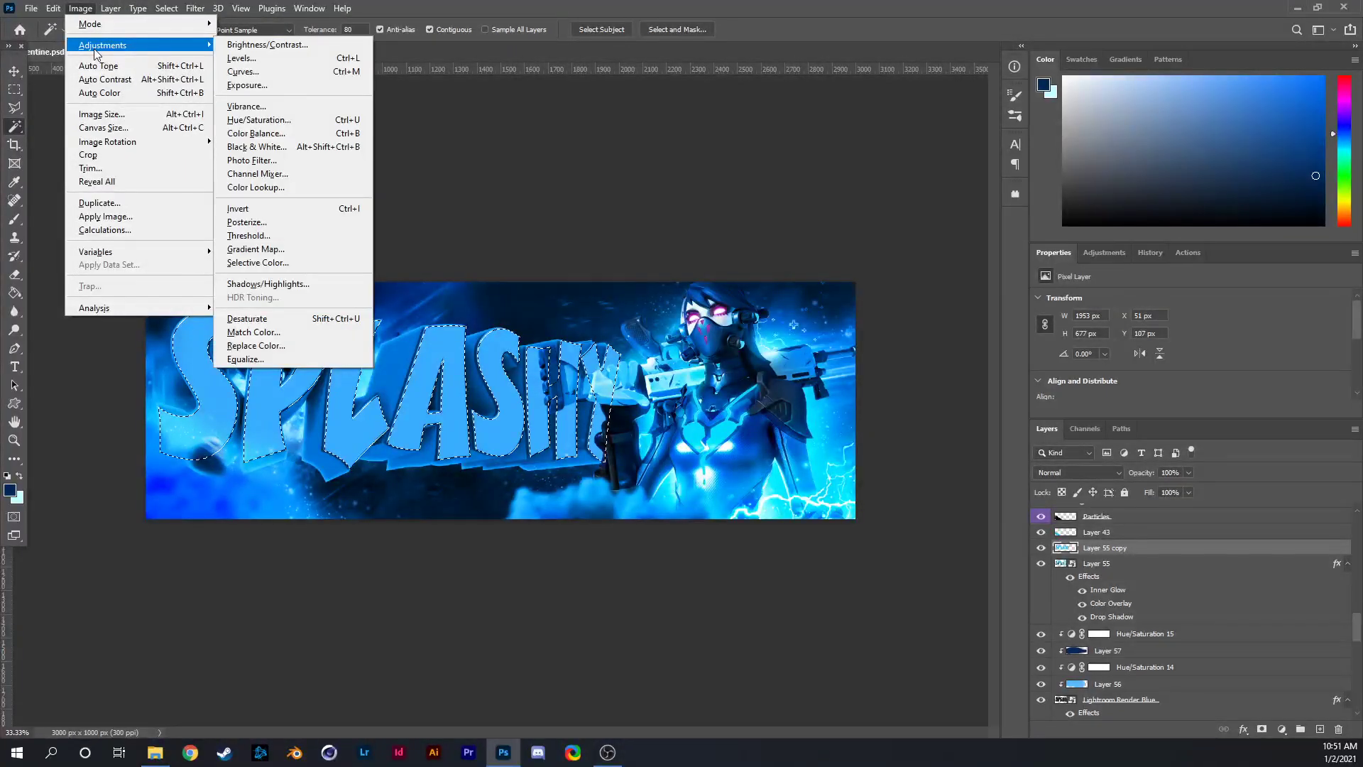
mouse_move(156, 6)
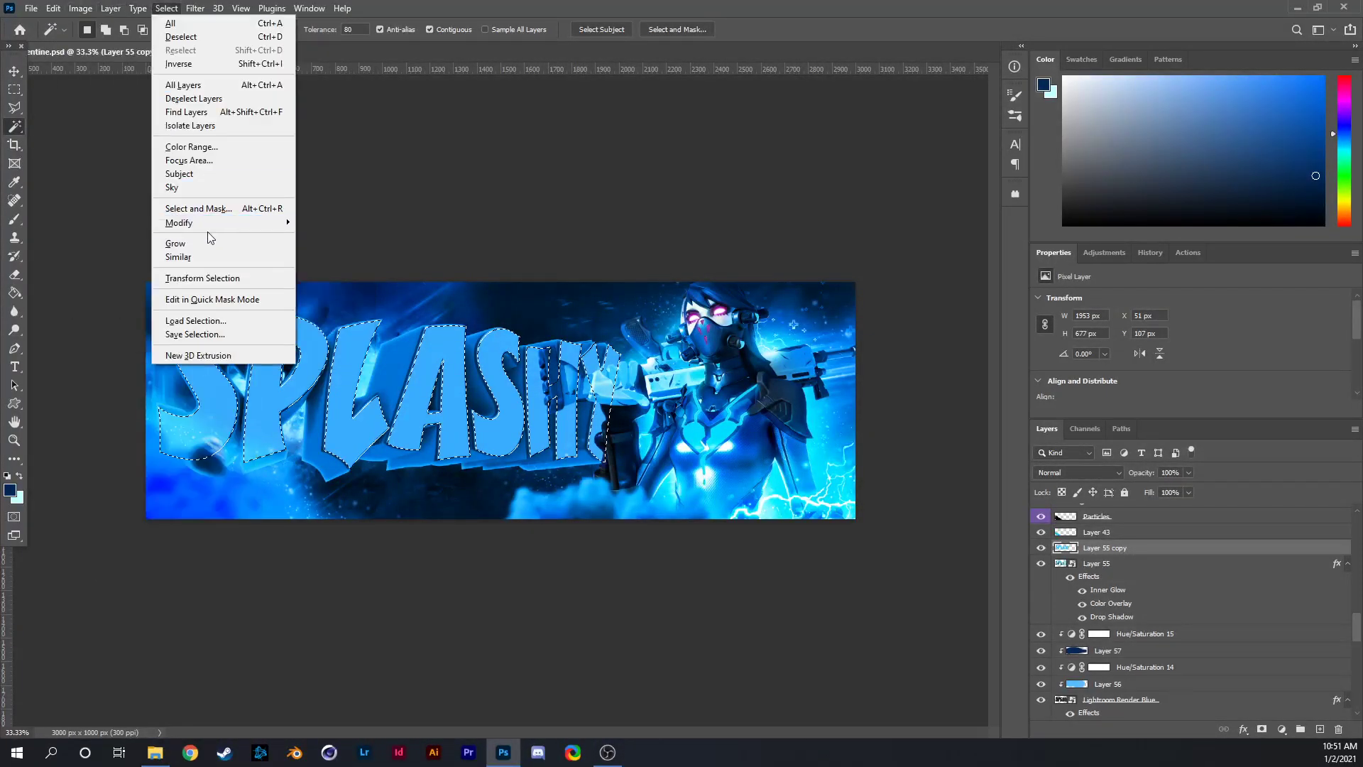
mouse_move(207, 223)
click(389, 275)
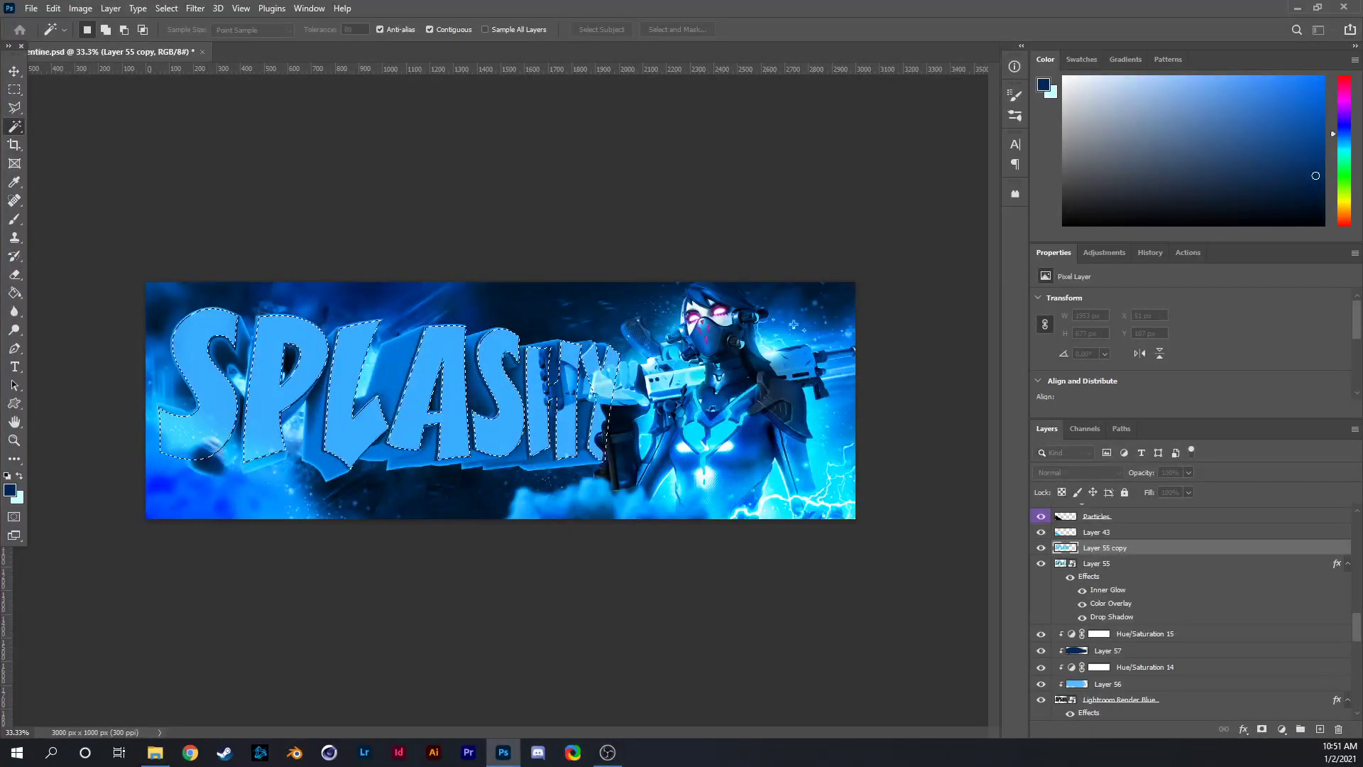
key(Return)
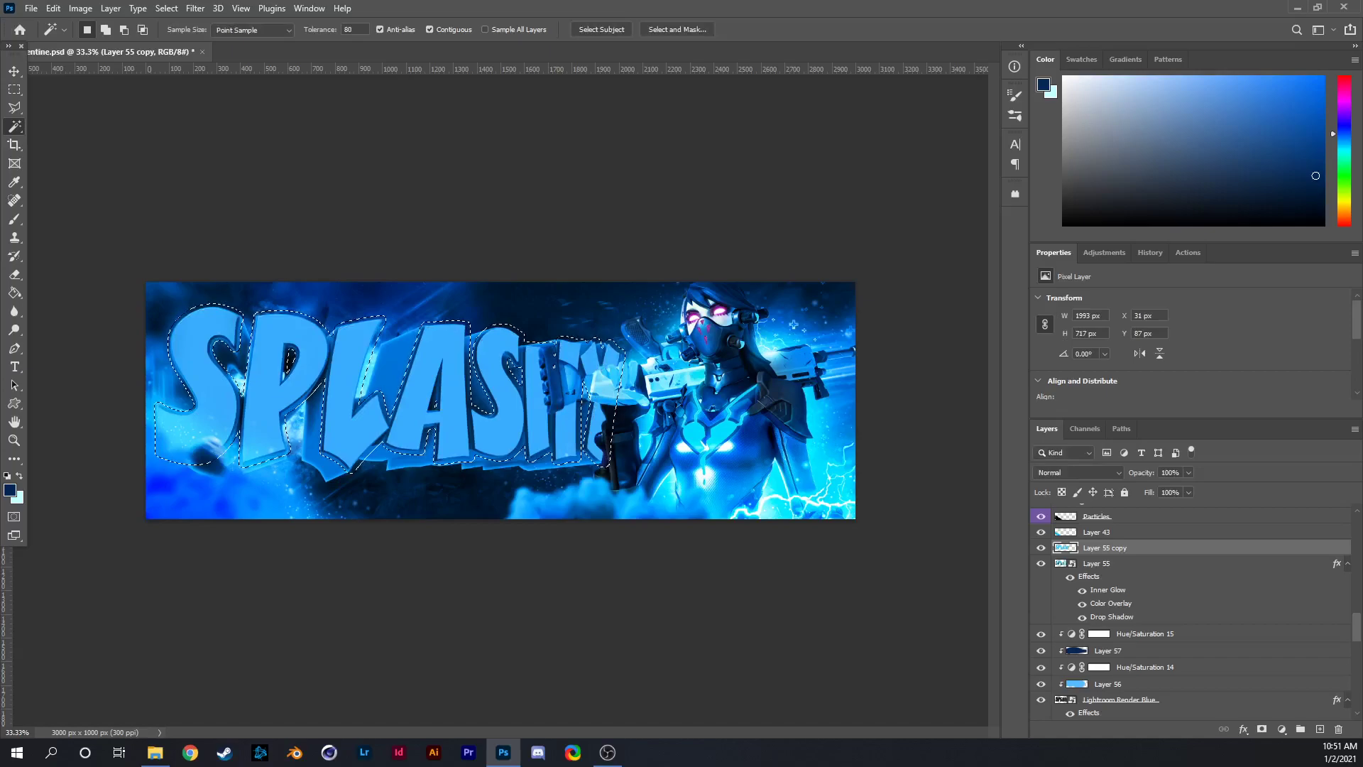
Return to Select > Modify for another expansion.
click(132, 10)
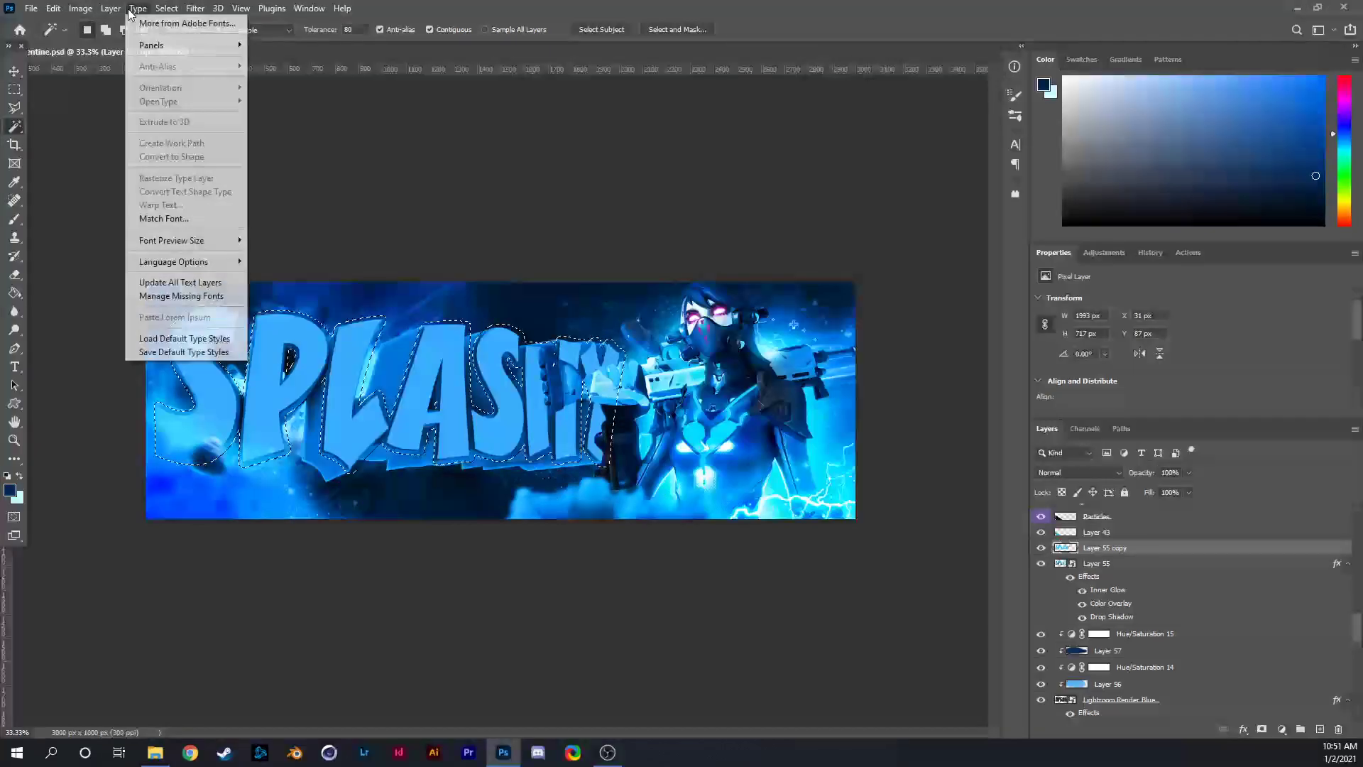
mouse_move(81, 9)
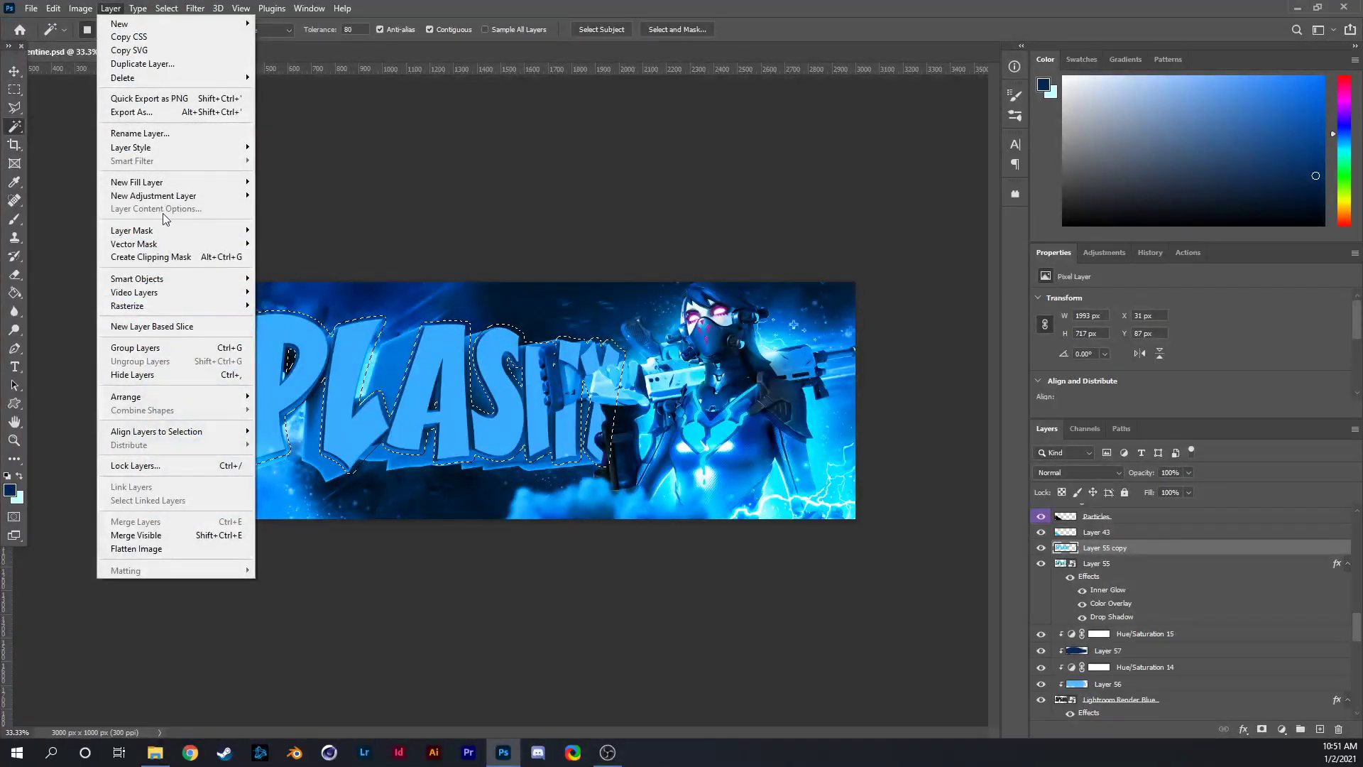
mouse_move(202, 81)
Expand the letter selection outward once more.
mouse_move(166, 7)
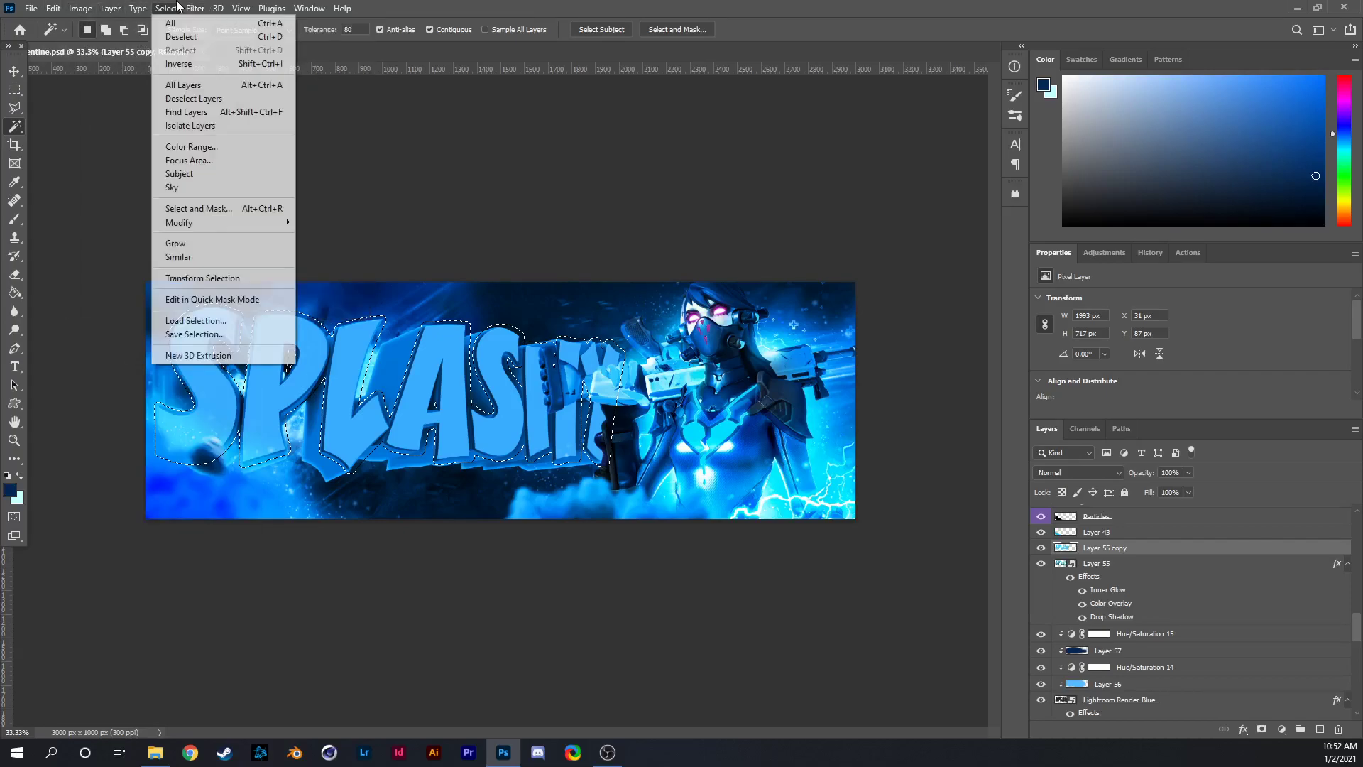
mouse_move(269, 222)
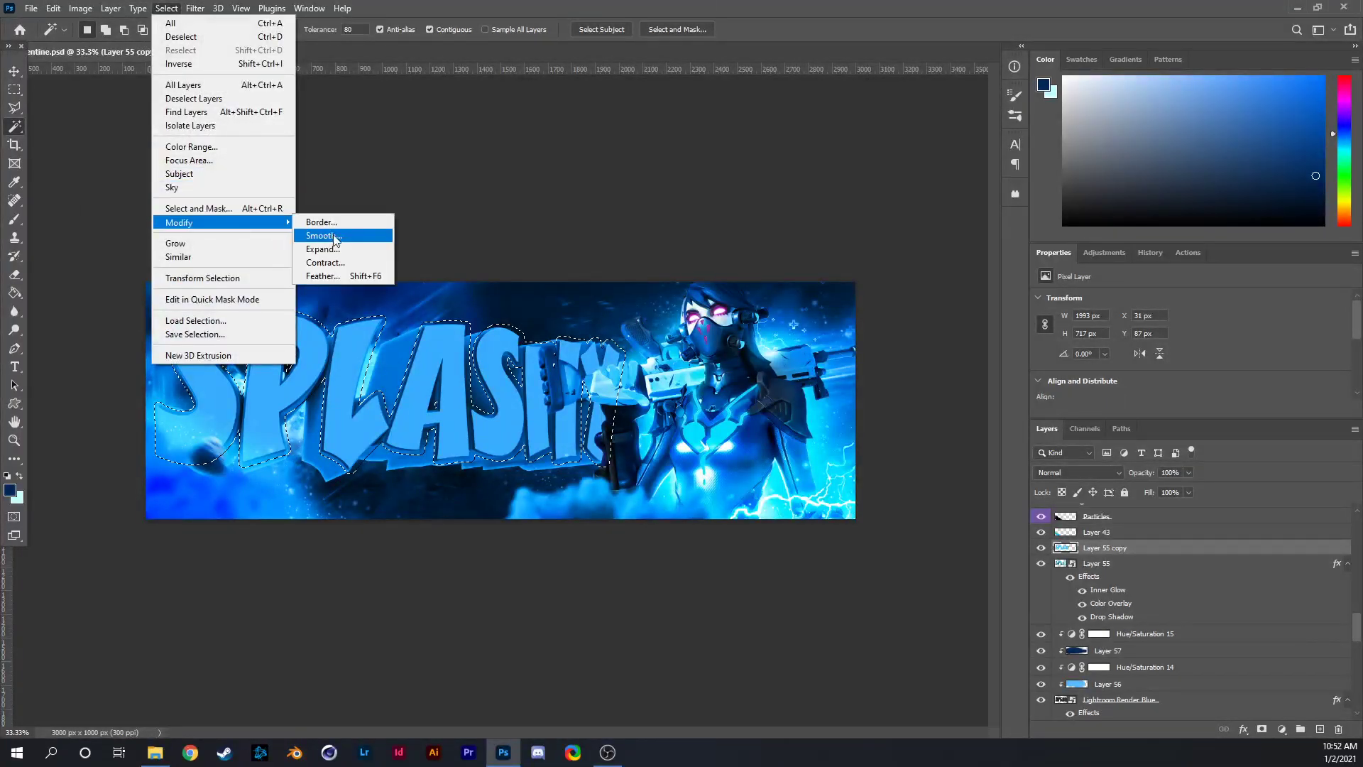
click(343, 249)
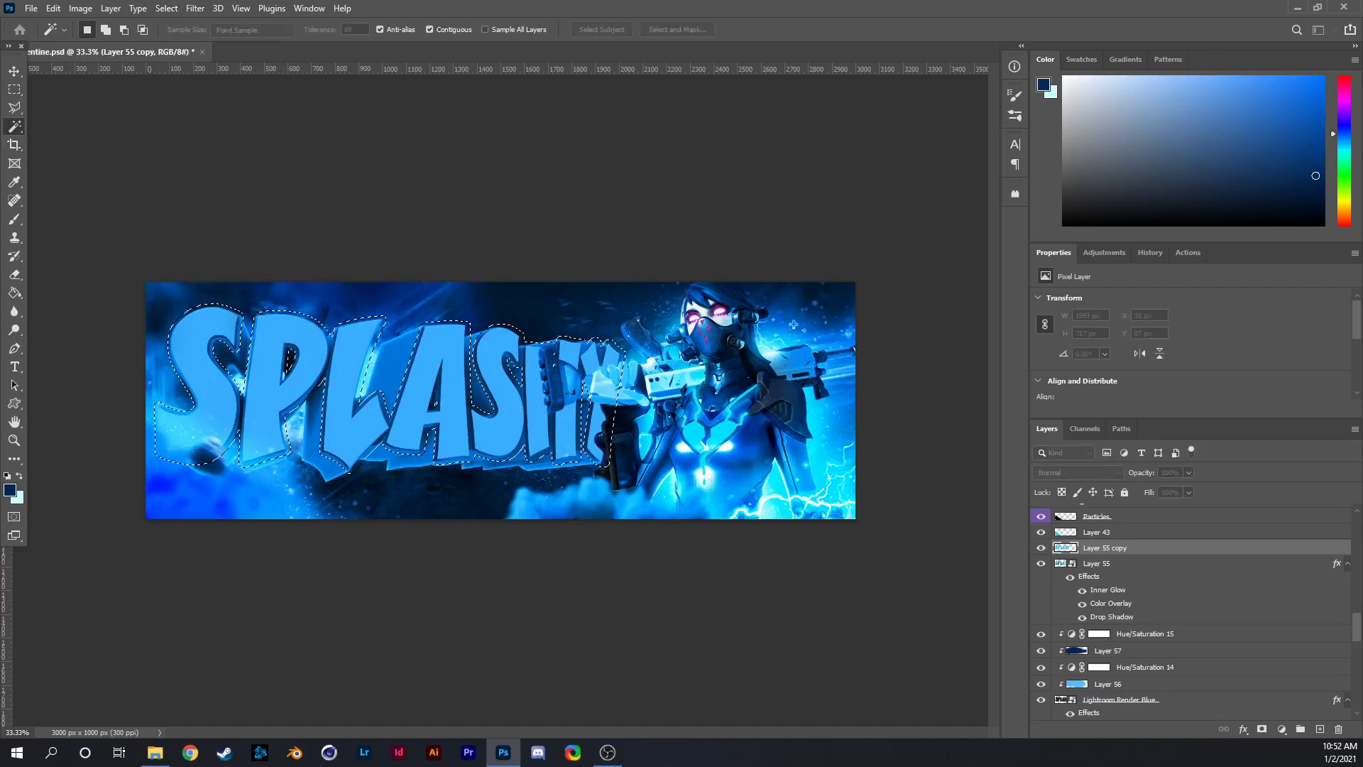
key(Return)
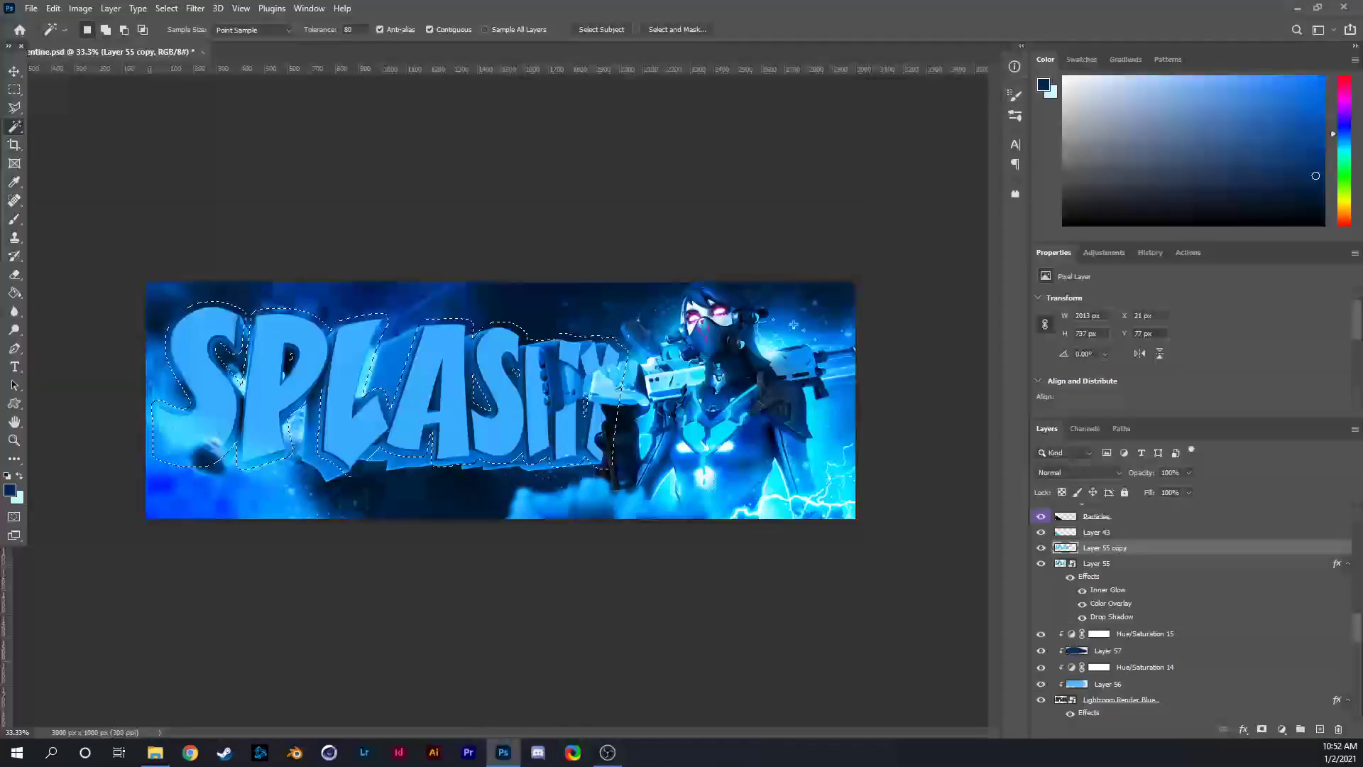
Paint the selected SPLASHY letters dark blue with a hard round brush.
key(b)
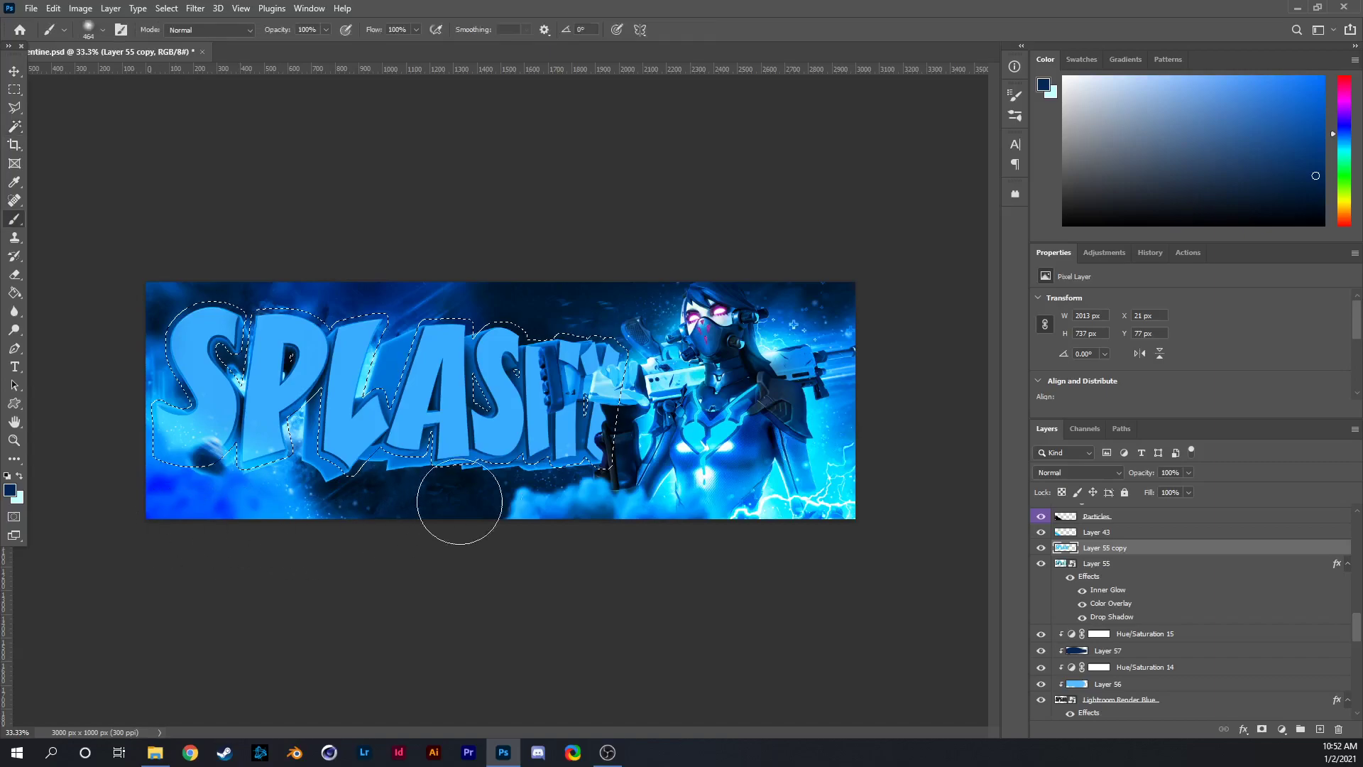
mouse_move(456, 502)
mouse_down()
mouse_move(596, 419)
mouse_move(462, 354)
mouse_up()
drag(384, 327, 128, 374)
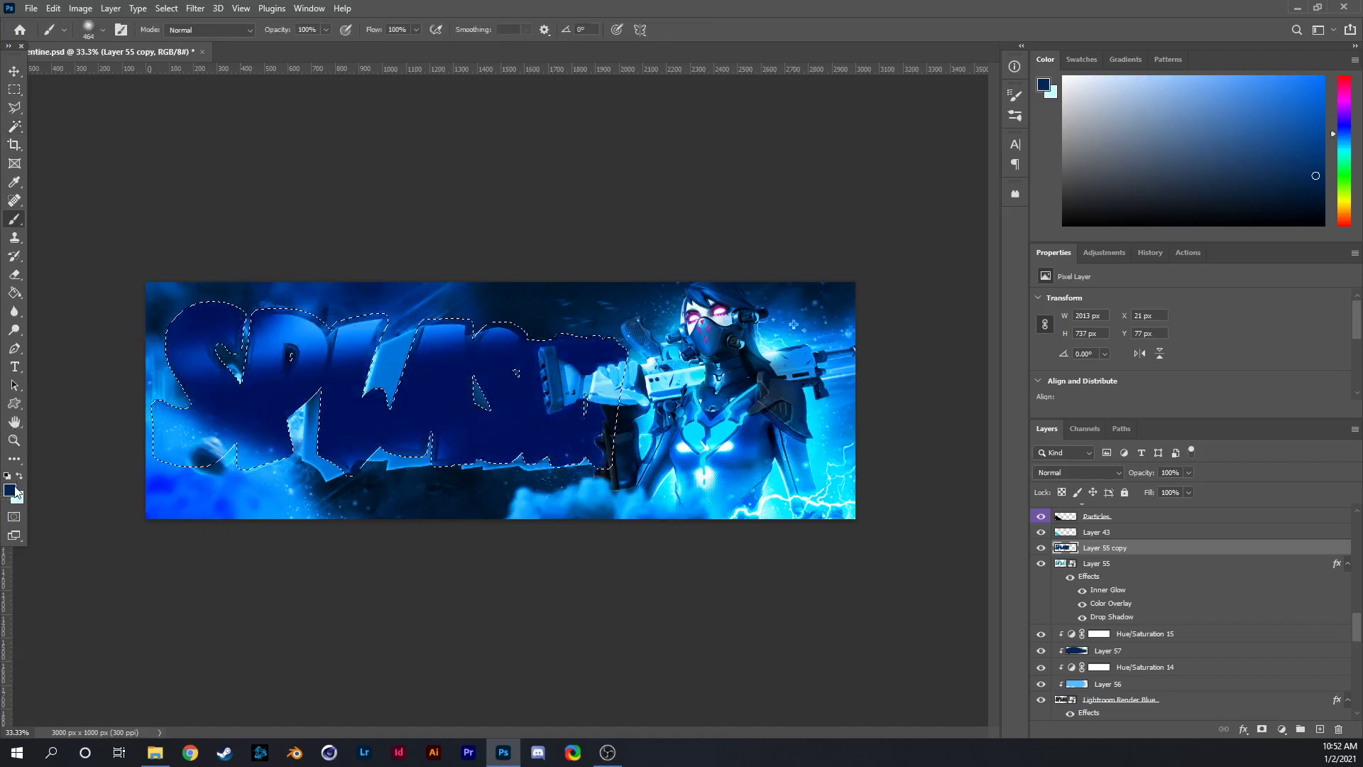
click(103, 29)
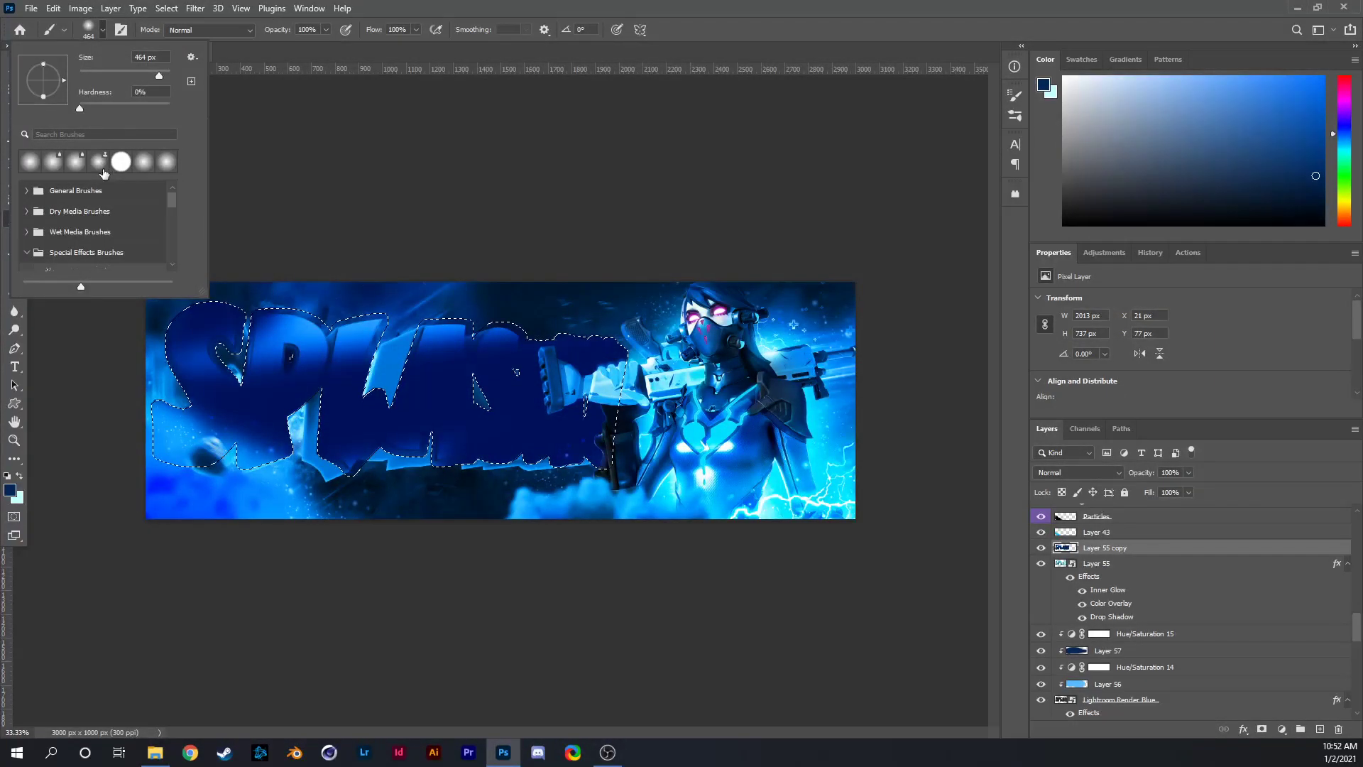
click(30, 160)
click(215, 438)
mouse_move(215, 438)
mouse_down()
mouse_move(93, 469)
mouse_move(82, 420)
mouse_up()
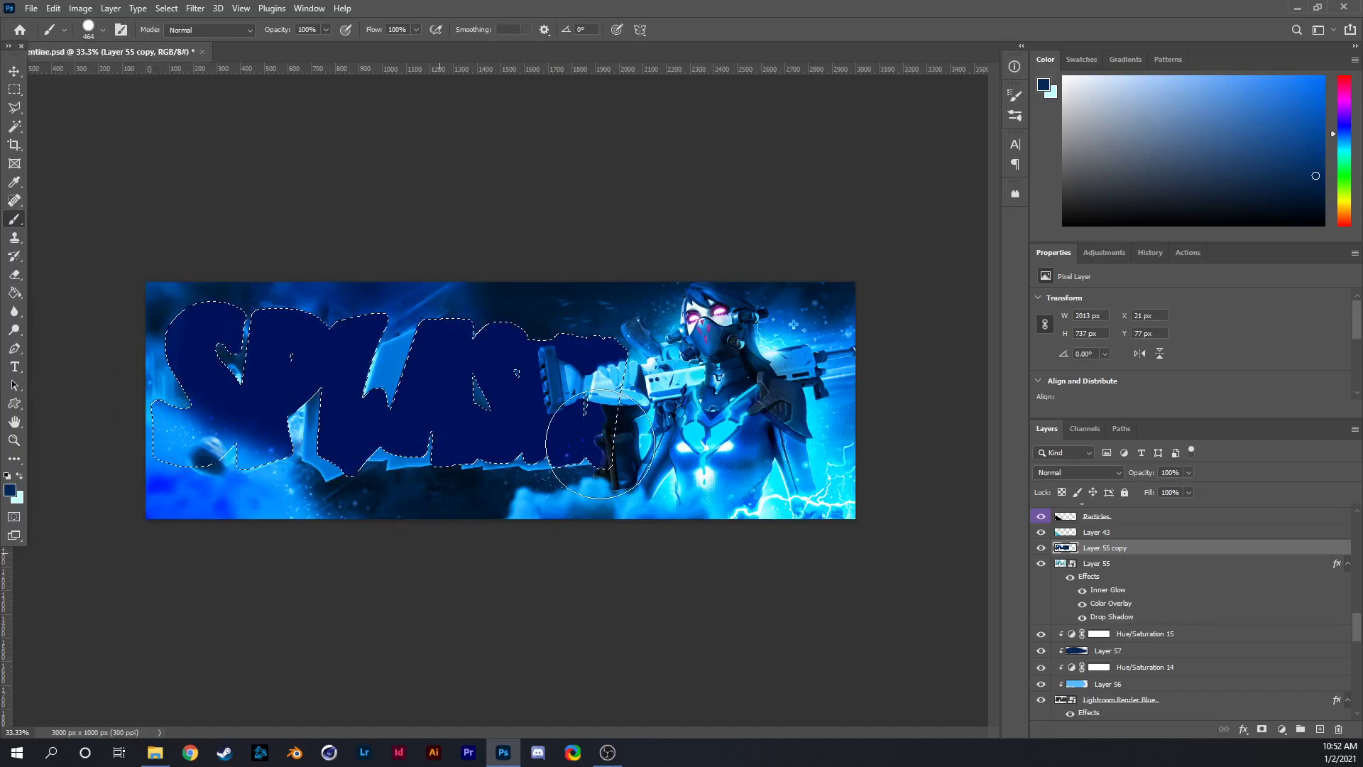
Deselect the lettering and lower Layer 55 copy's fill to 0%.
click(15, 71)
key(ctrl+d)
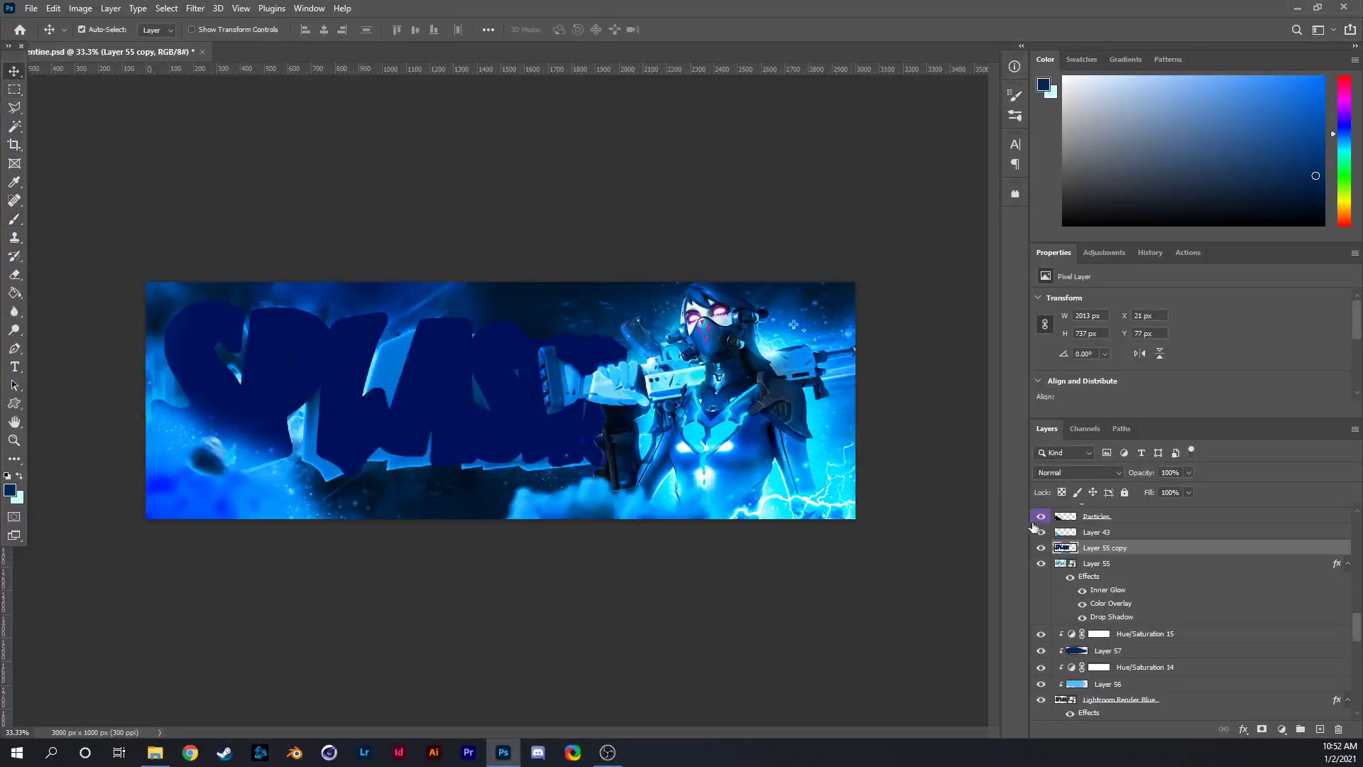
right_click(1099, 551)
key(Escape)
drag(1177, 506, 1124, 508)
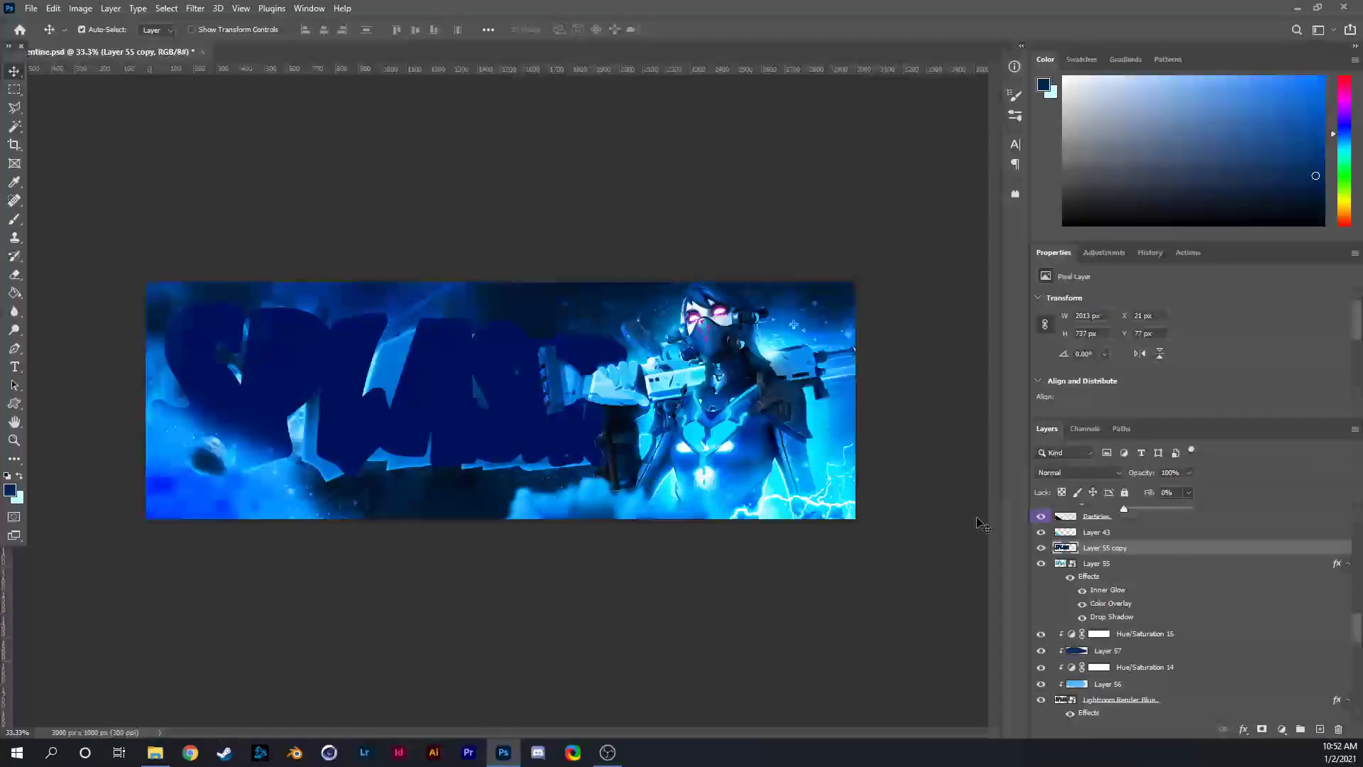
right_click(1097, 546)
Add an orange Stroke outside the letters, thinned to about 2 px.
click(1136, 158)
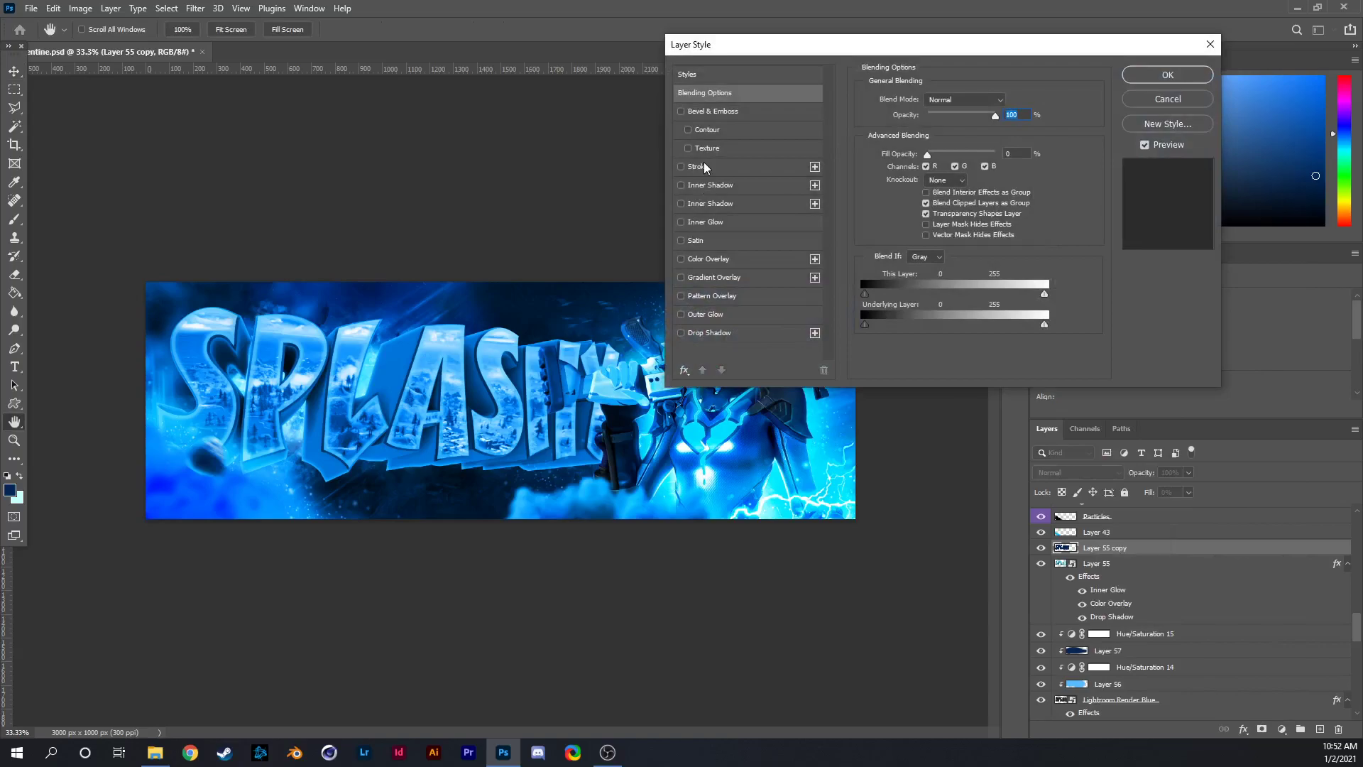
click(704, 162)
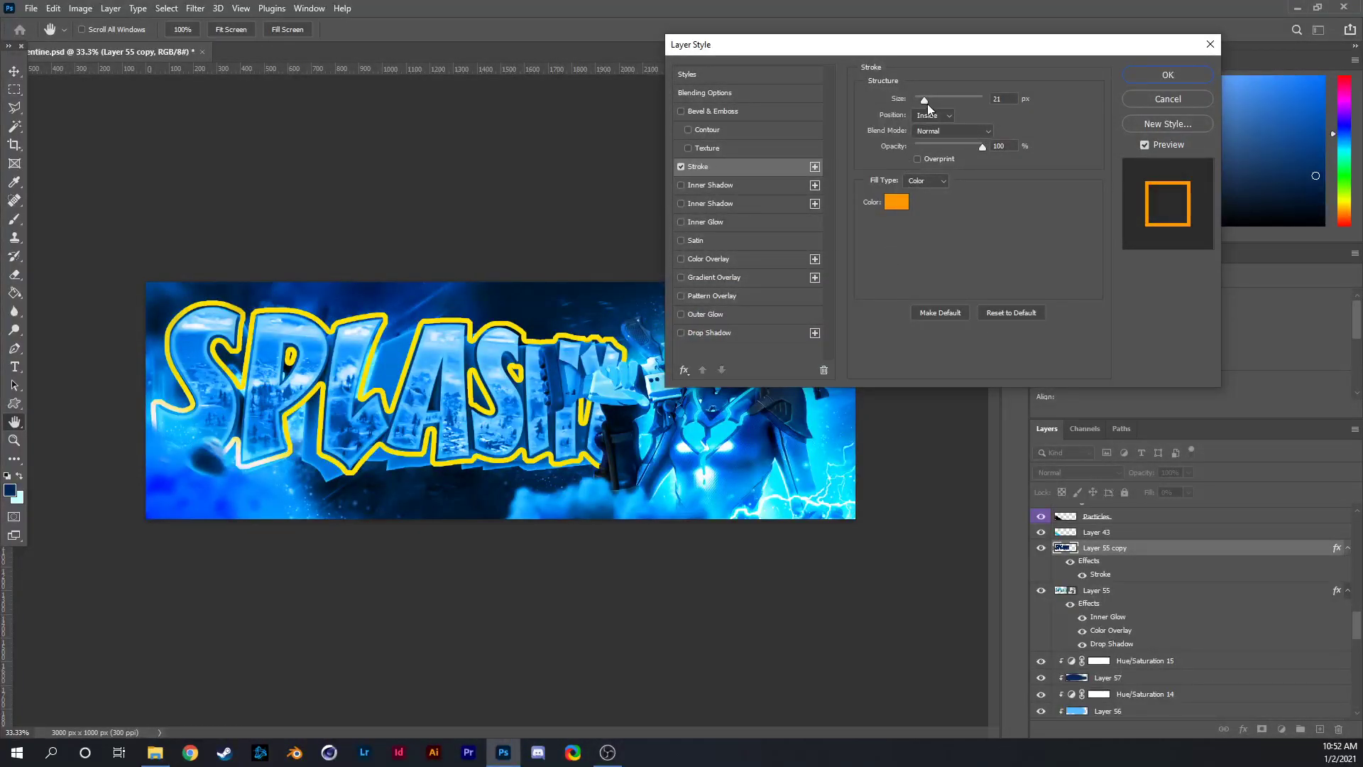
click(936, 133)
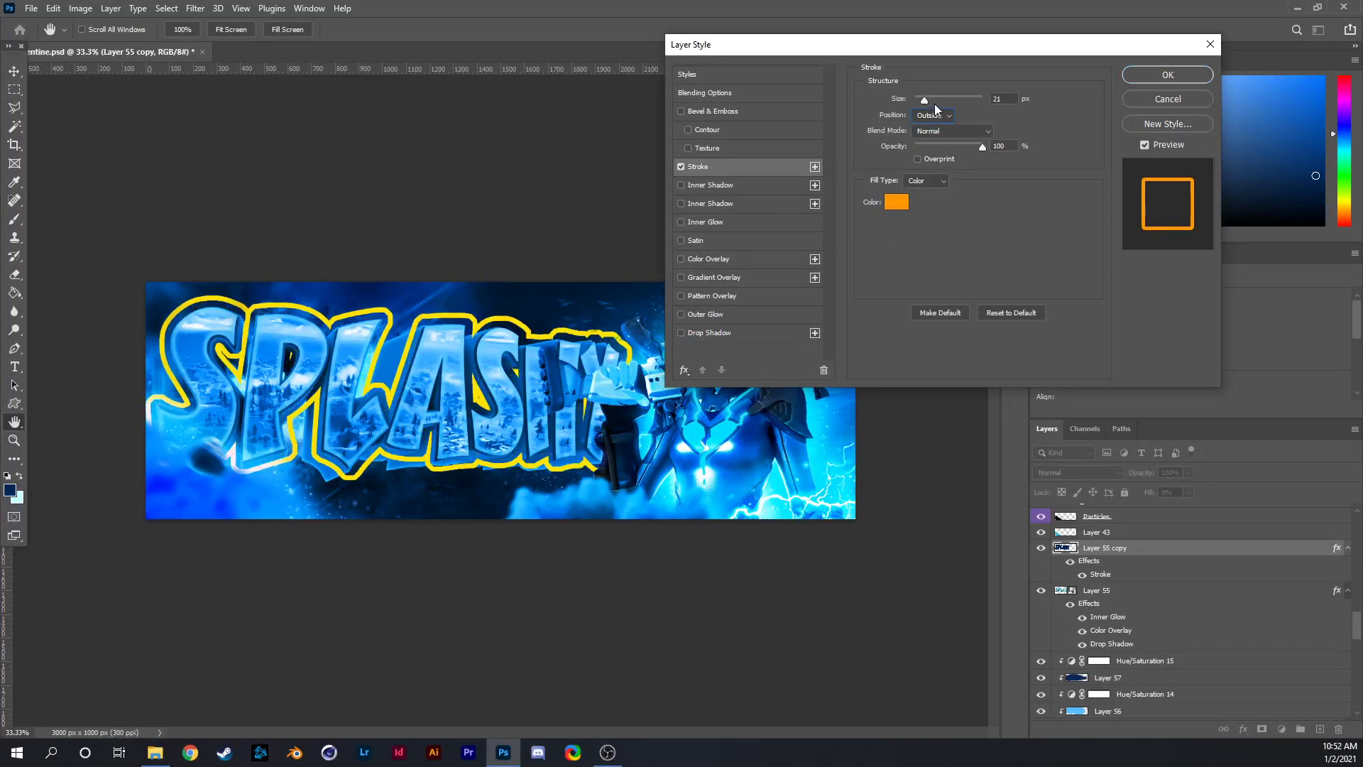
drag(927, 100, 916, 98)
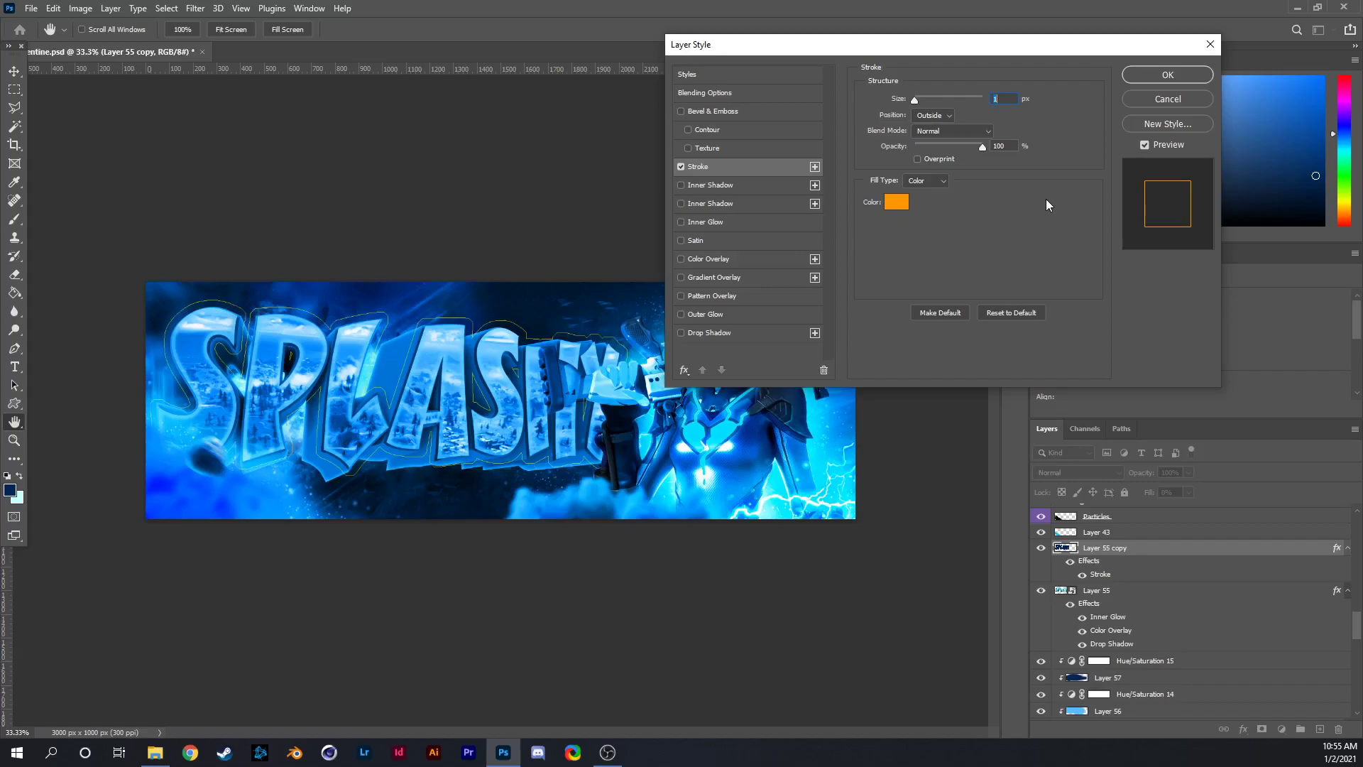
Set the stroke to 2 px, then recolour the outside stroke magenta.
text(2)
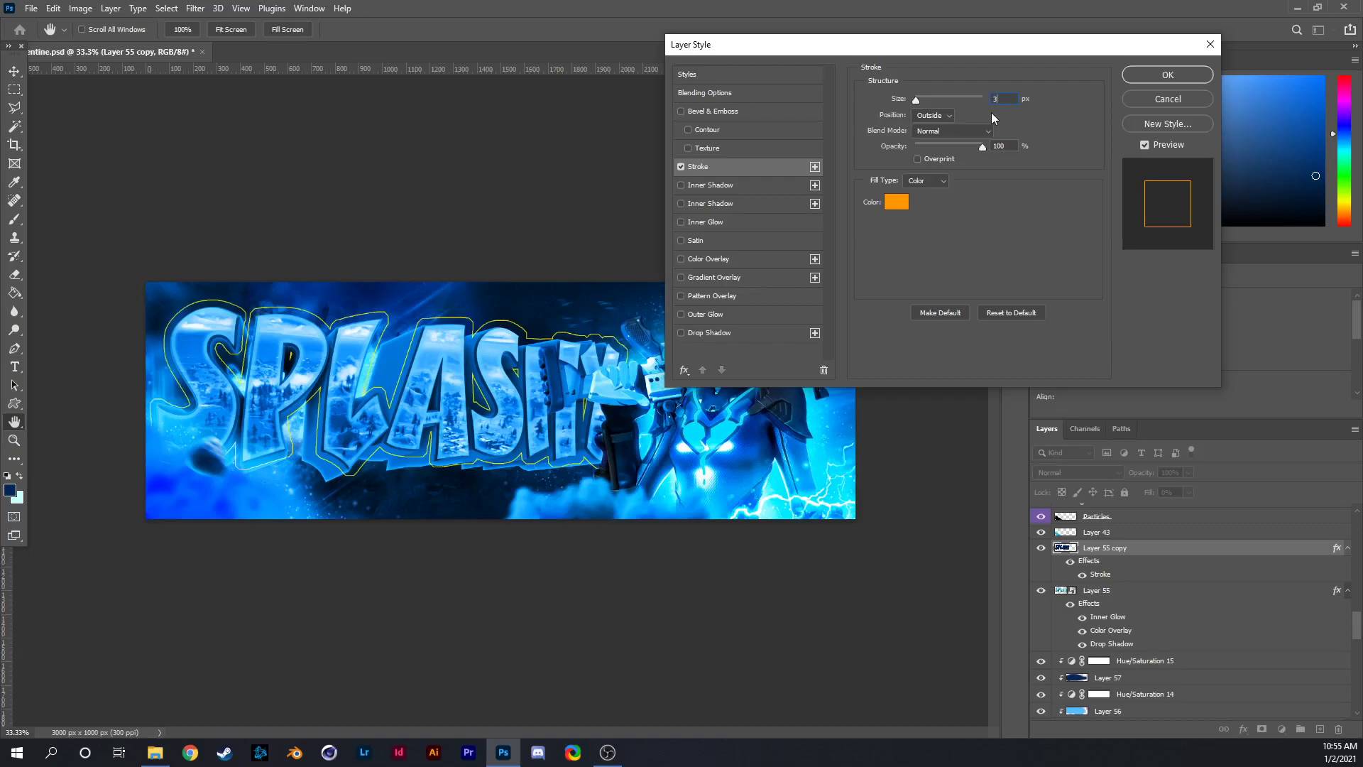
click(1136, 73)
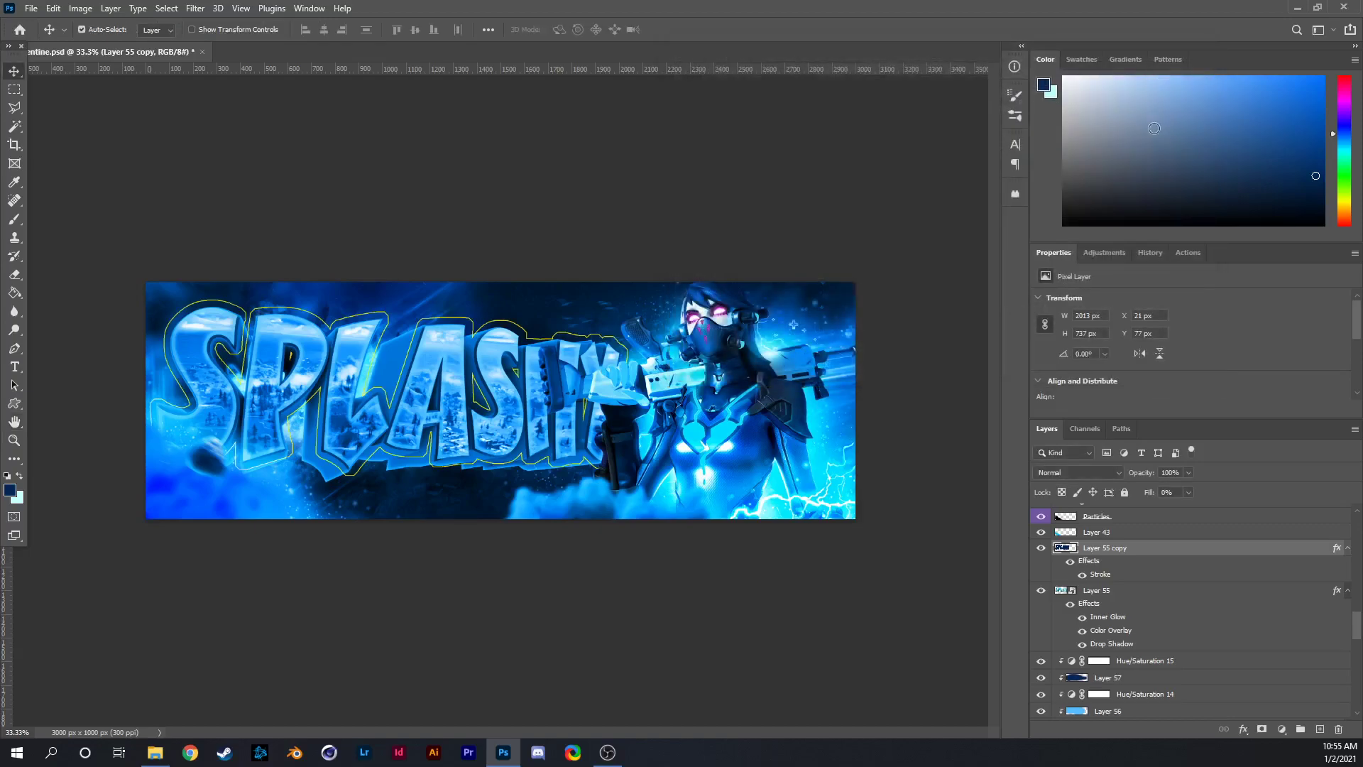
right_click(1115, 555)
click(1159, 159)
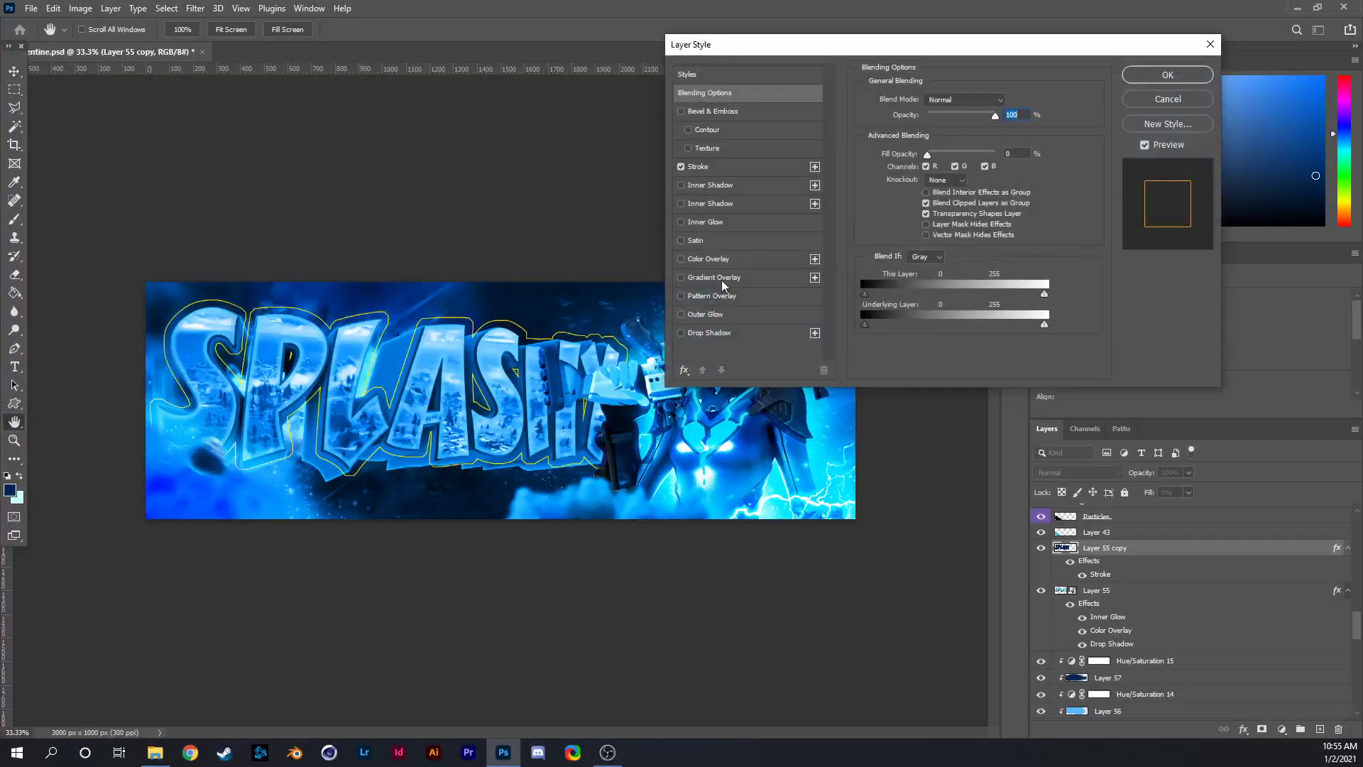
click(723, 260)
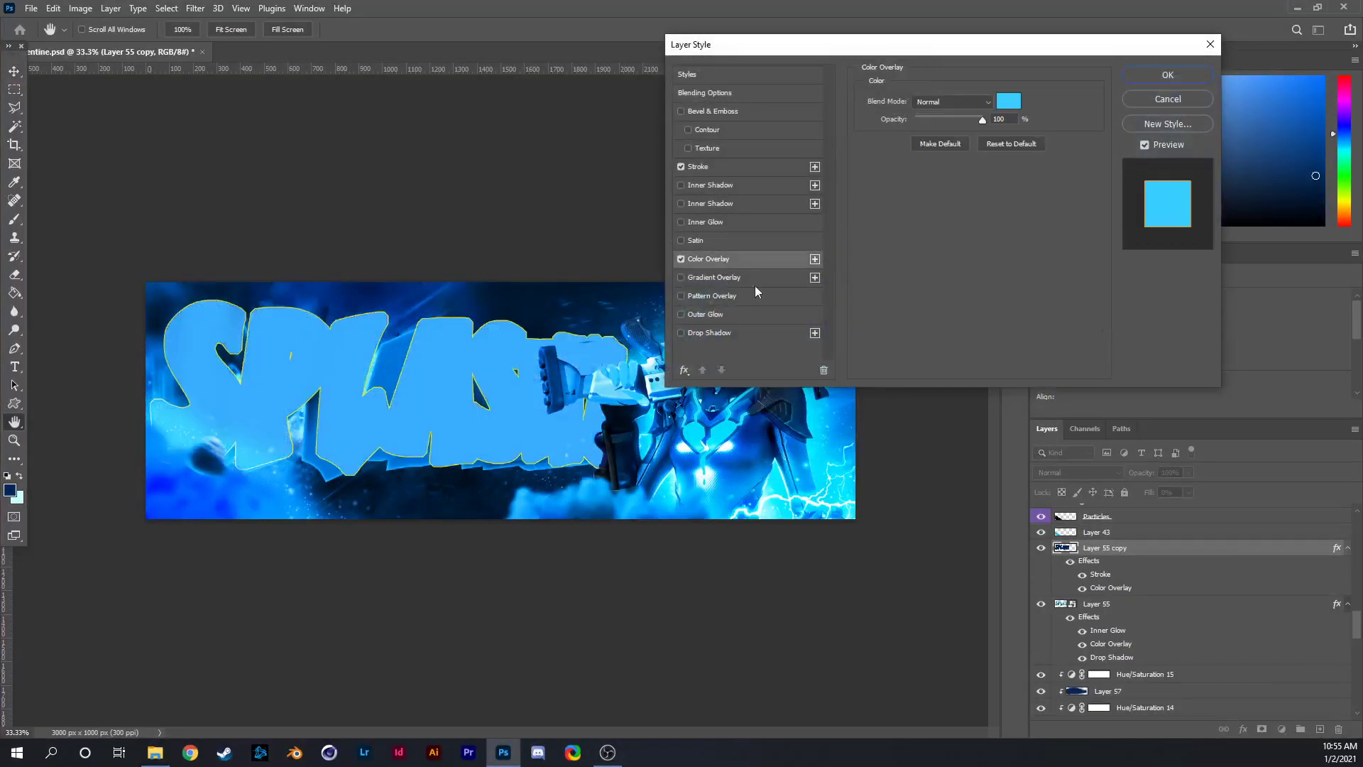
click(680, 258)
click(747, 165)
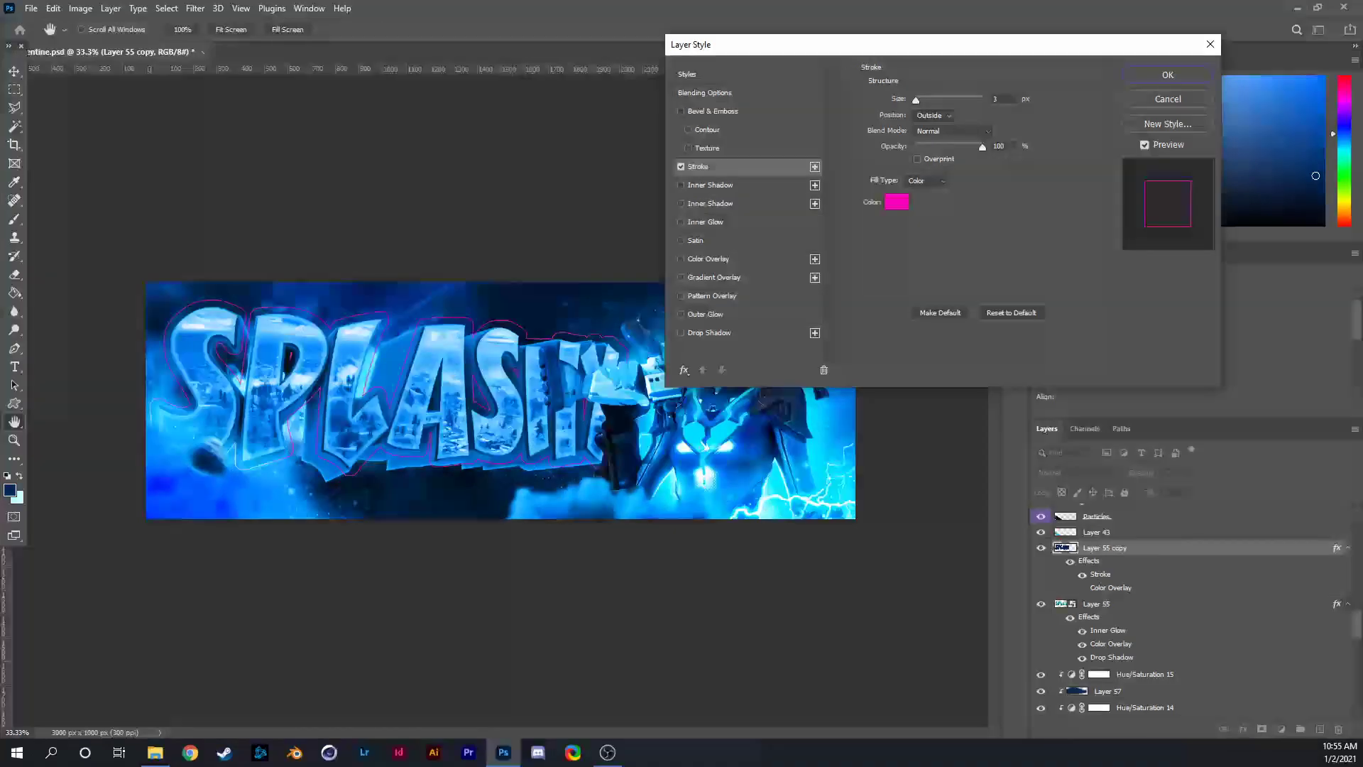
click(1179, 74)
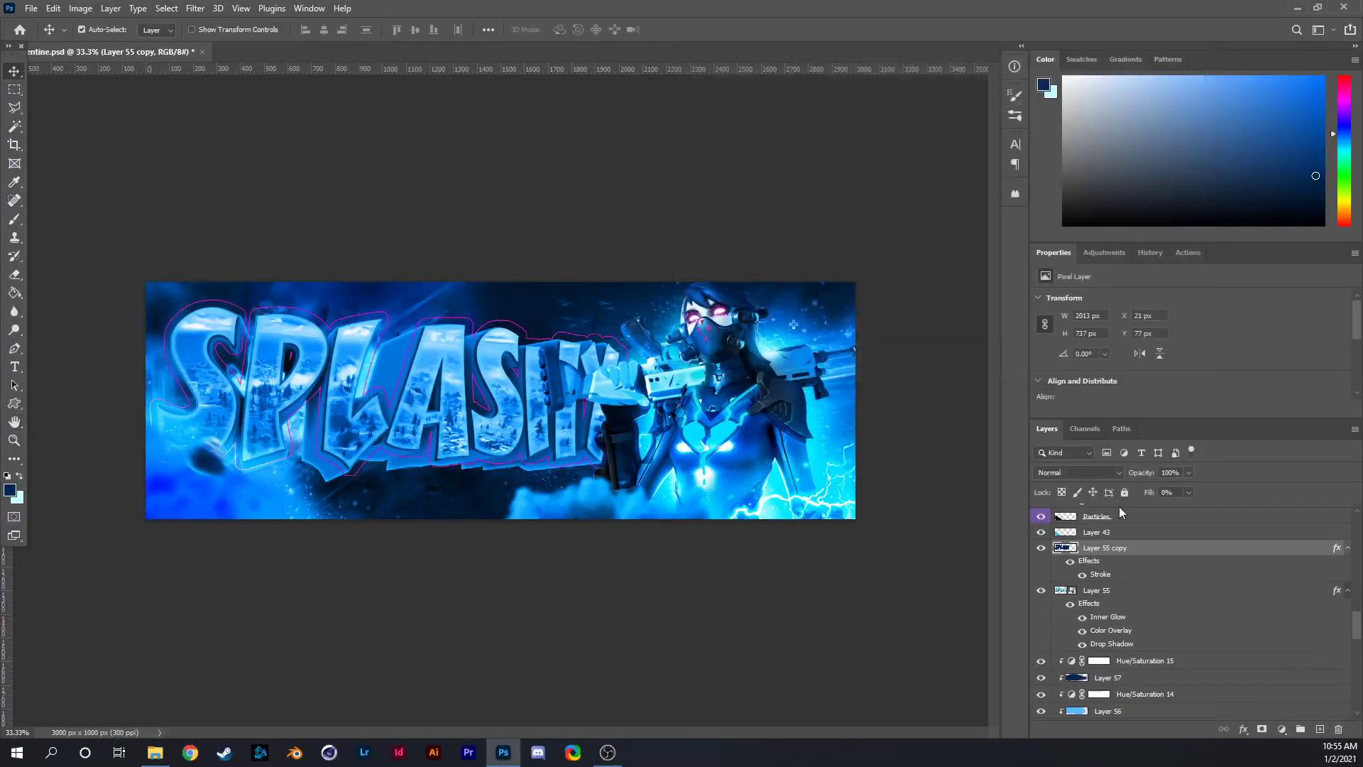
Convert Layer 55 copy to a smart object, then rasterize it back to pixels.
right_click(1112, 552)
click(1168, 335)
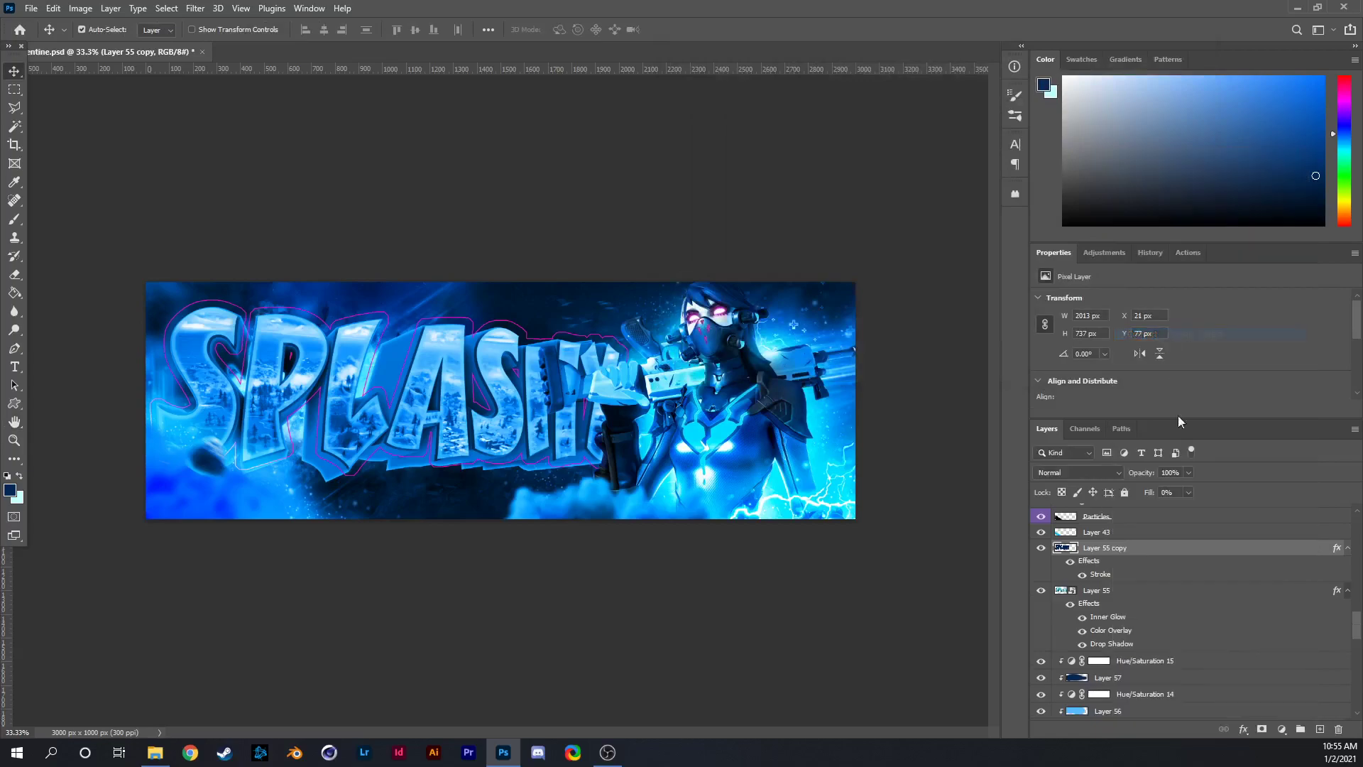
right_click(1125, 550)
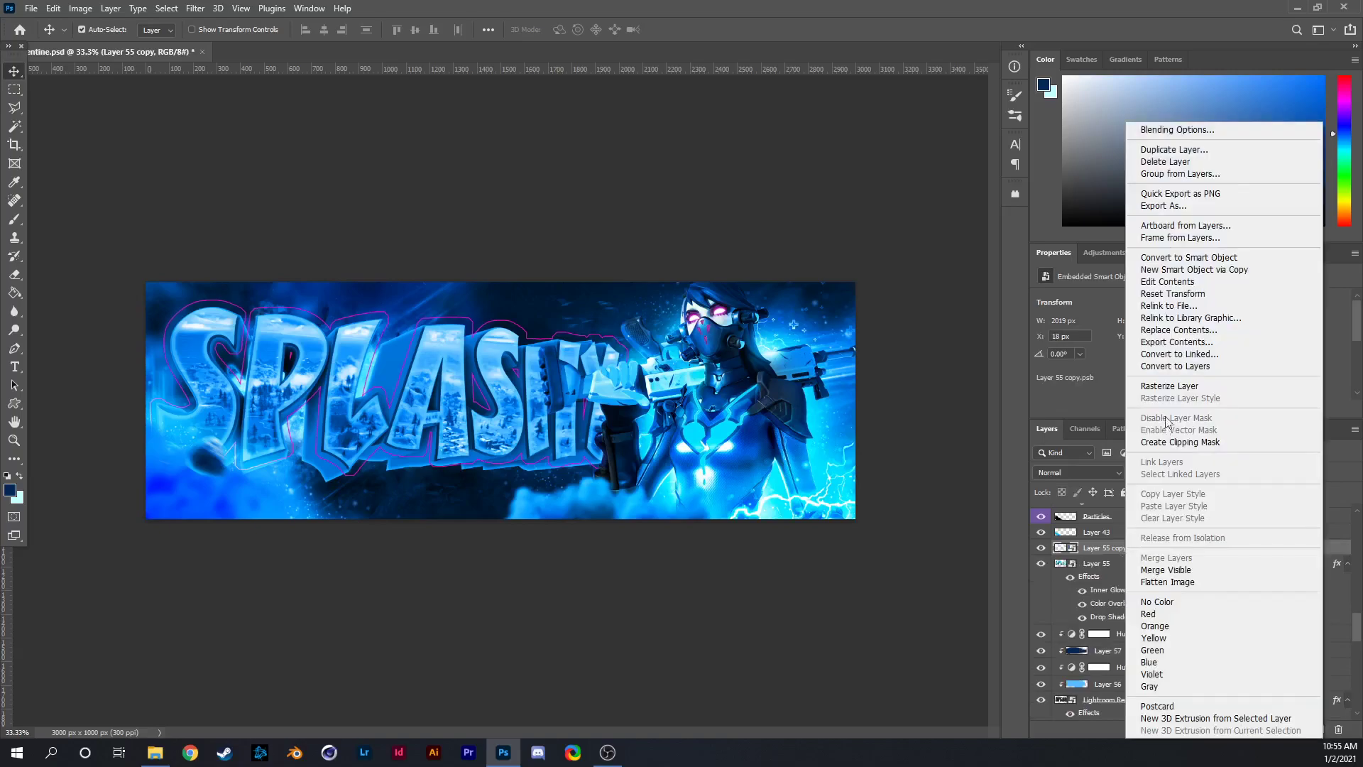
click(1134, 386)
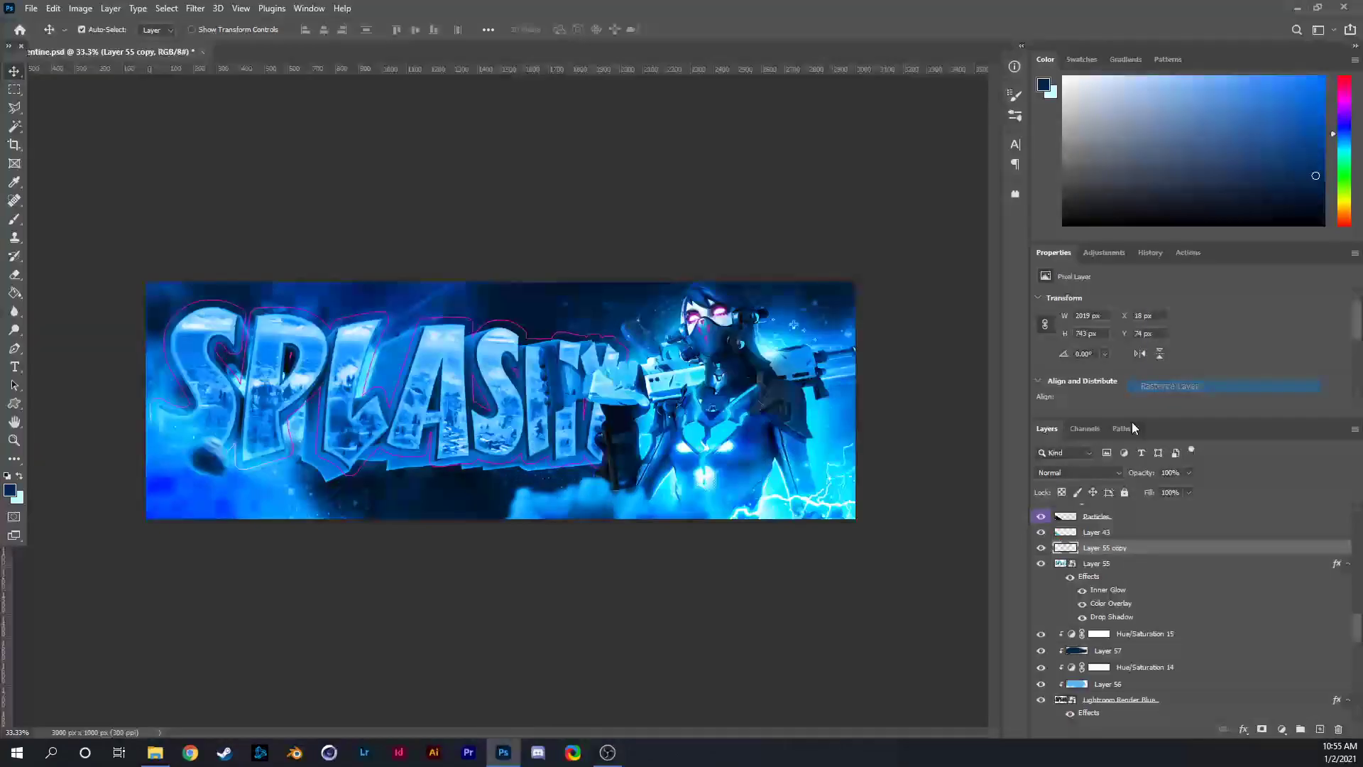
Apply a Pond Ripples ZigZag distortion at amount 30 to the magenta outline.
click(195, 8)
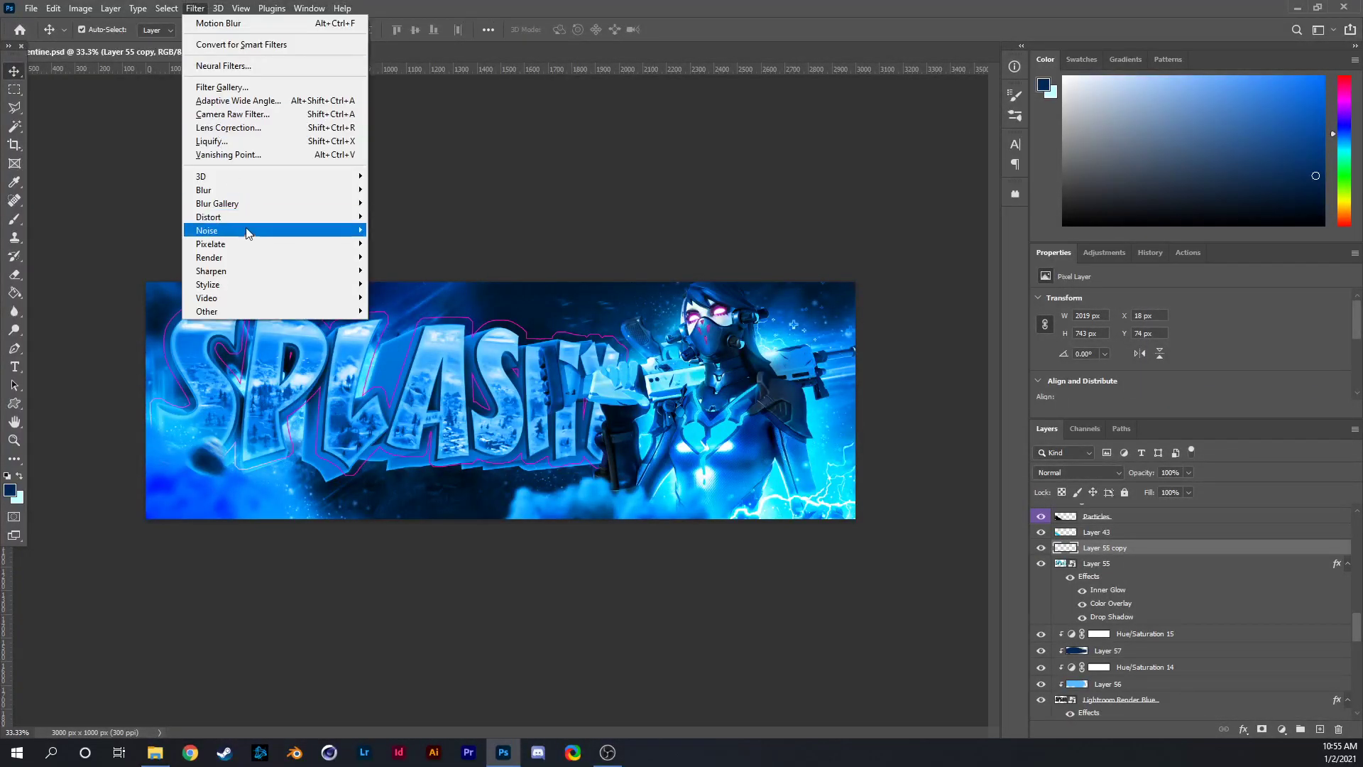
mouse_move(250, 225)
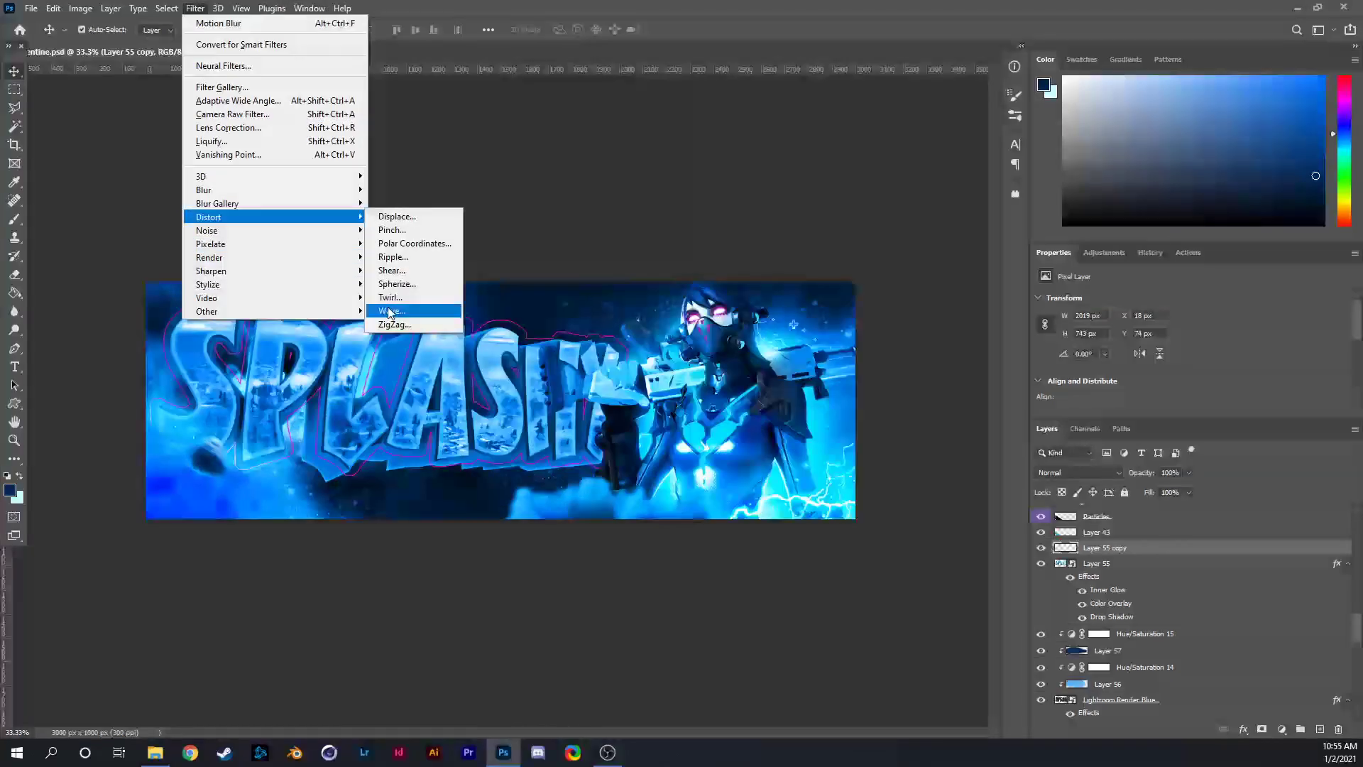
click(401, 326)
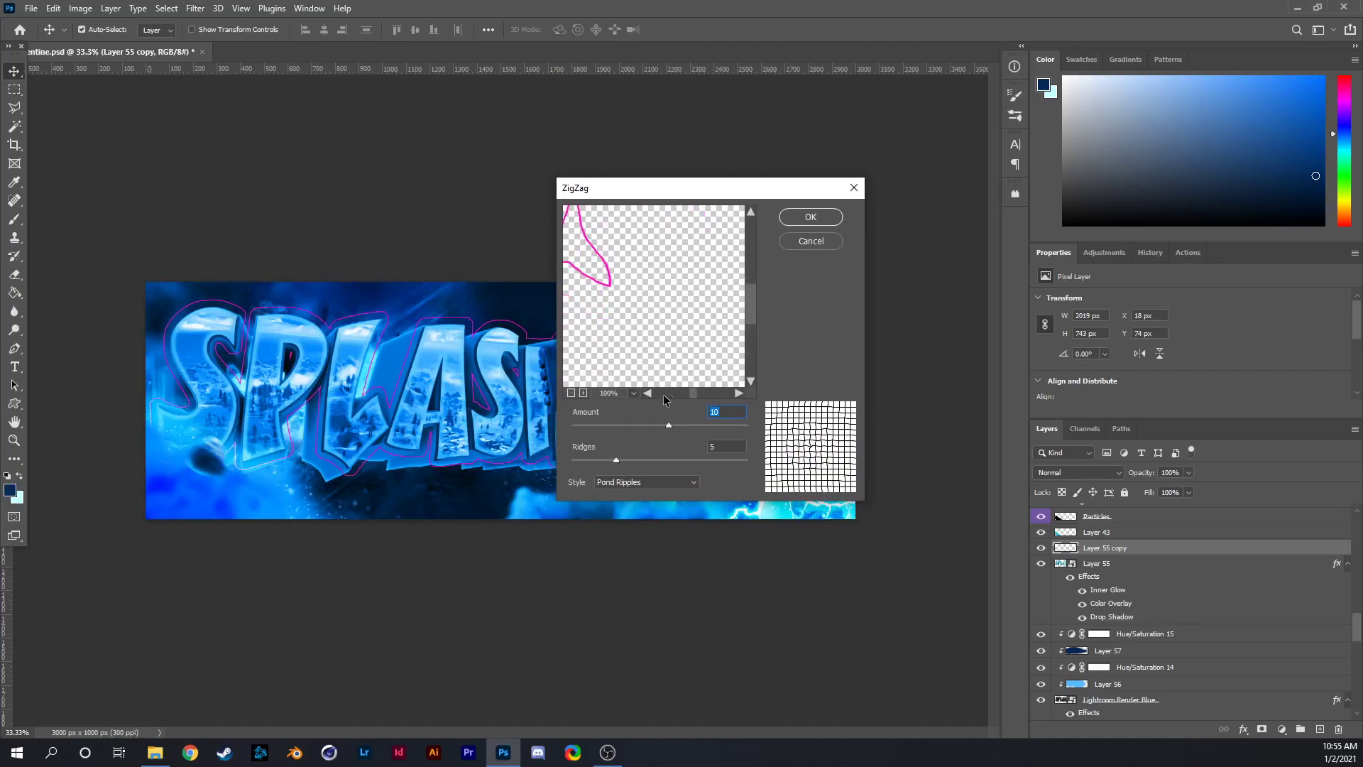
click(571, 393)
click(572, 393)
click(571, 393)
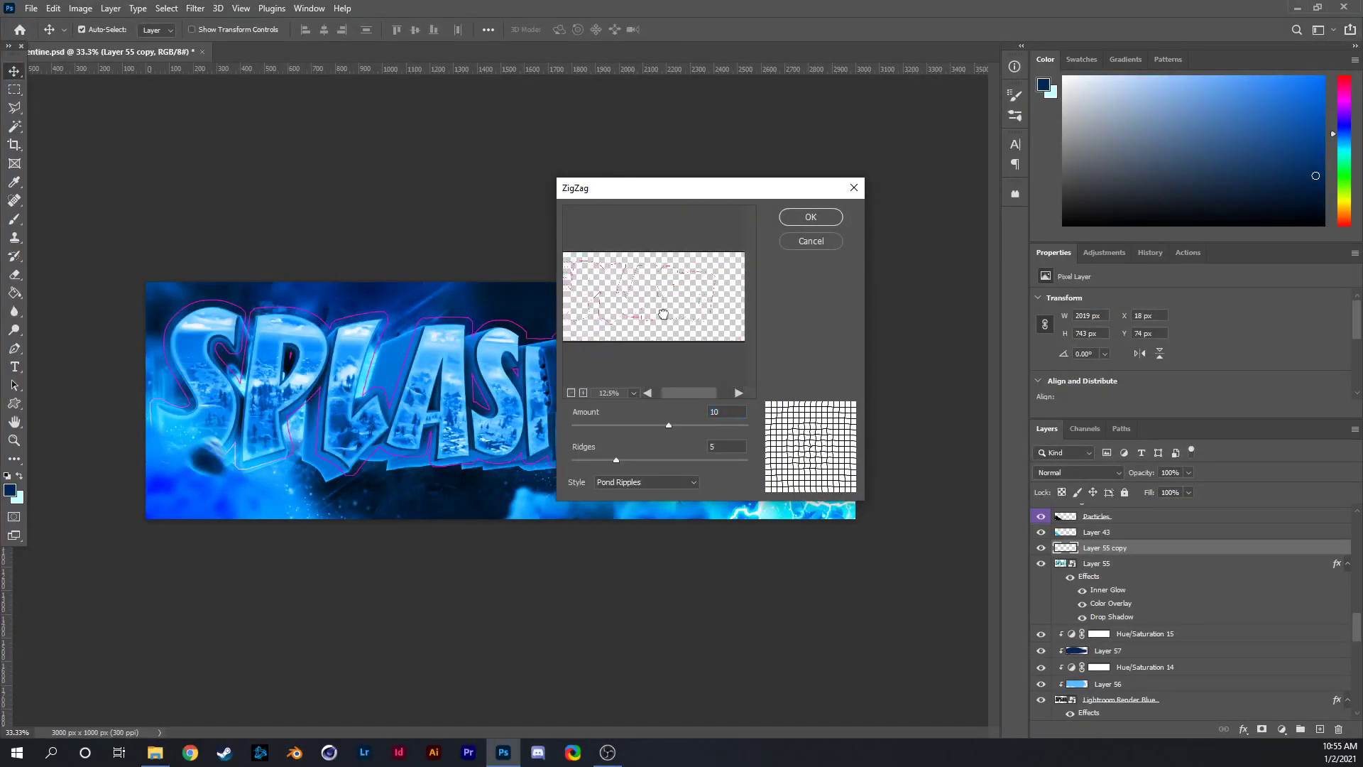
click(583, 393)
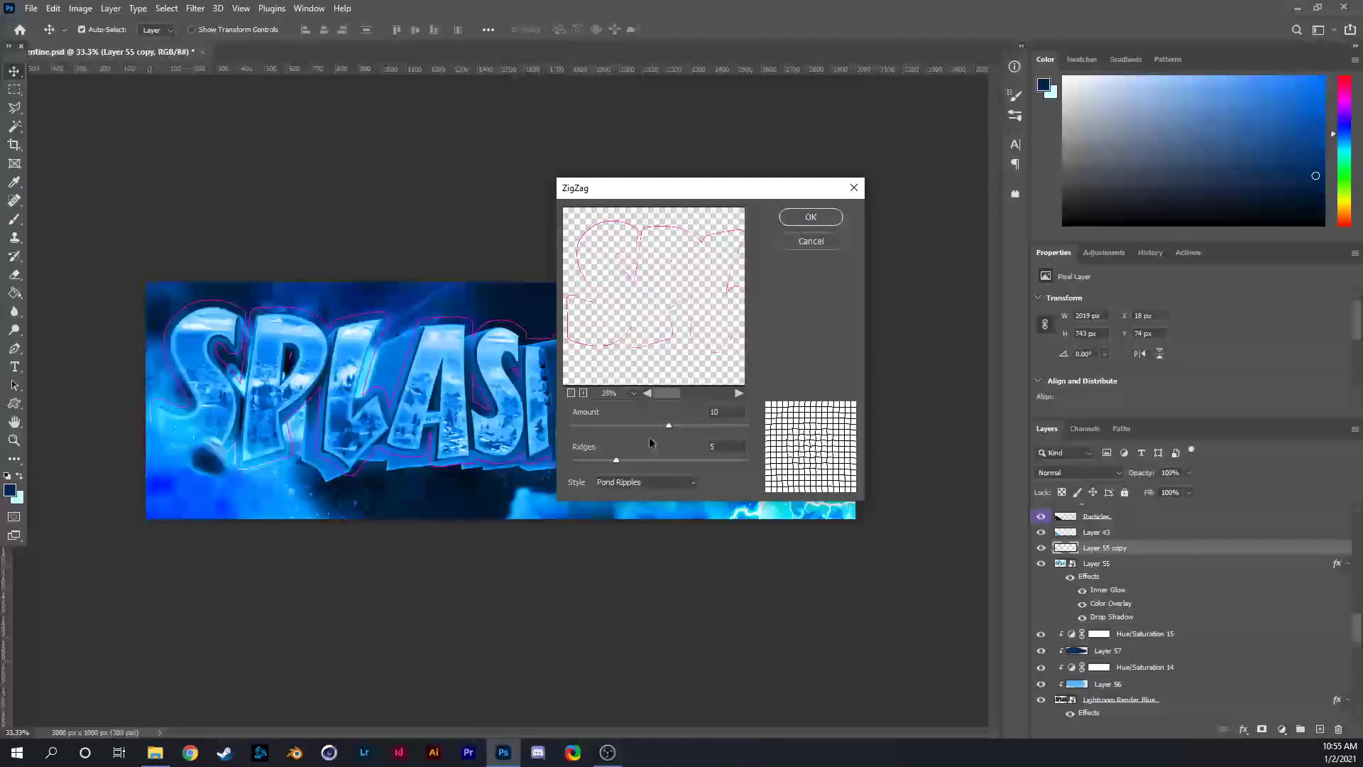
drag(668, 425, 777, 467)
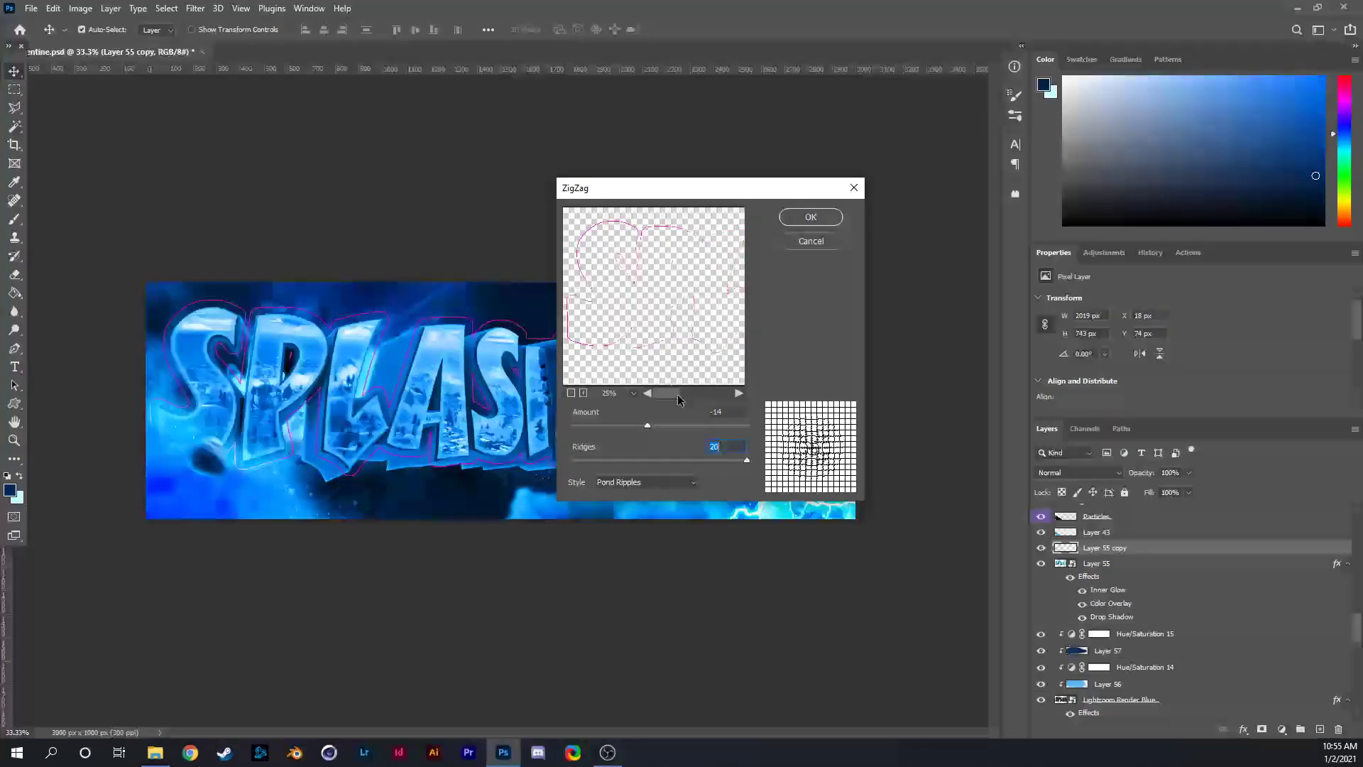
mouse_move(664, 424)
mouse_down()
mouse_move(734, 428)
mouse_move(685, 428)
mouse_up()
click(811, 218)
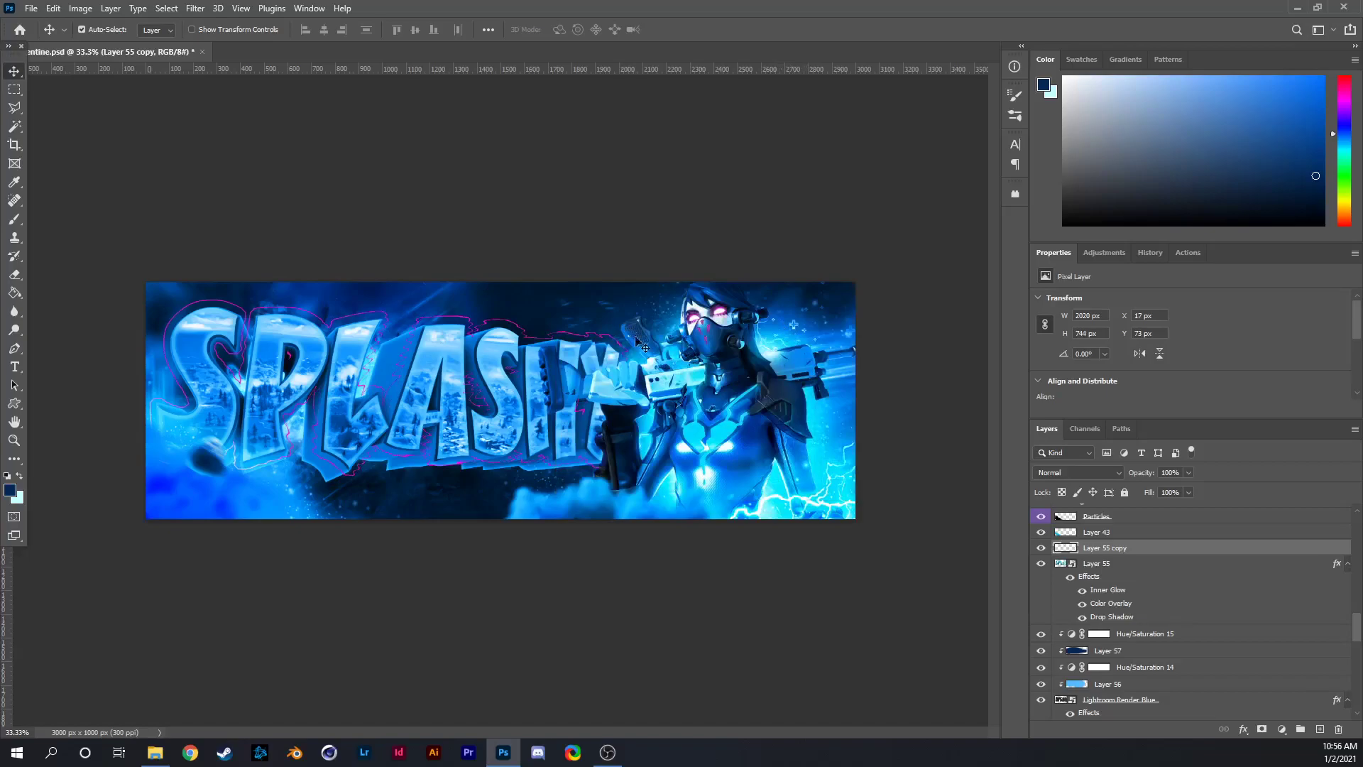
key(ctrl)
Apply a Triangle Wave distortion with maximum wavelength 67 to the outline.
click(195, 8)
mouse_move(241, 217)
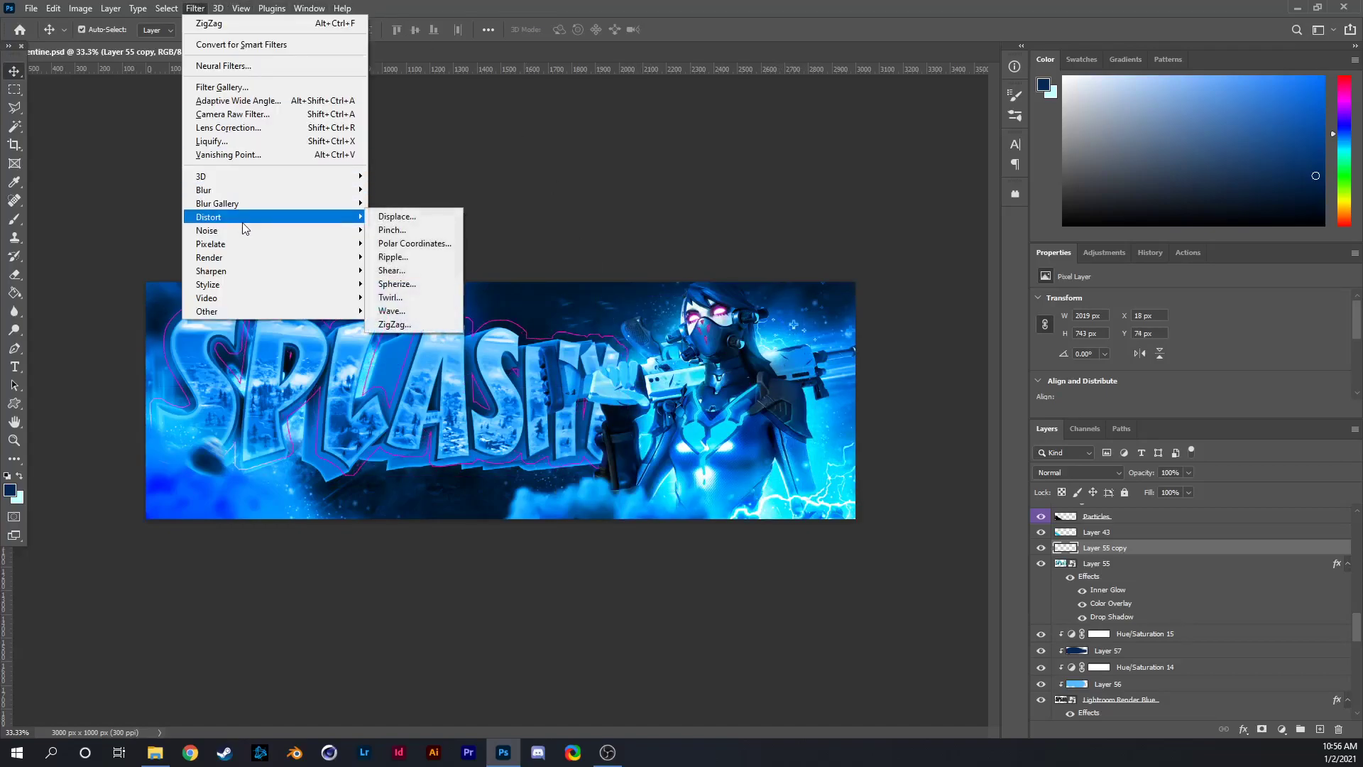
click(448, 314)
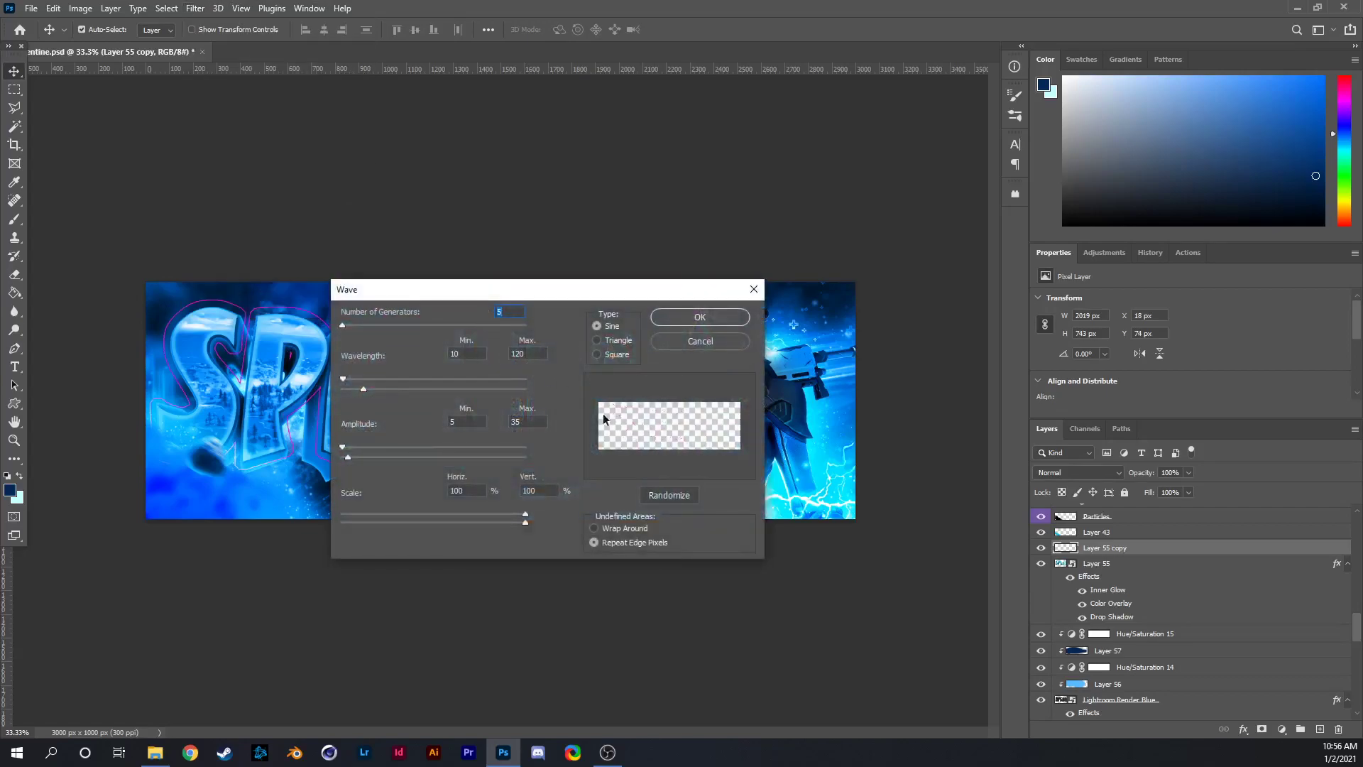
drag(361, 388, 352, 387)
click(667, 429)
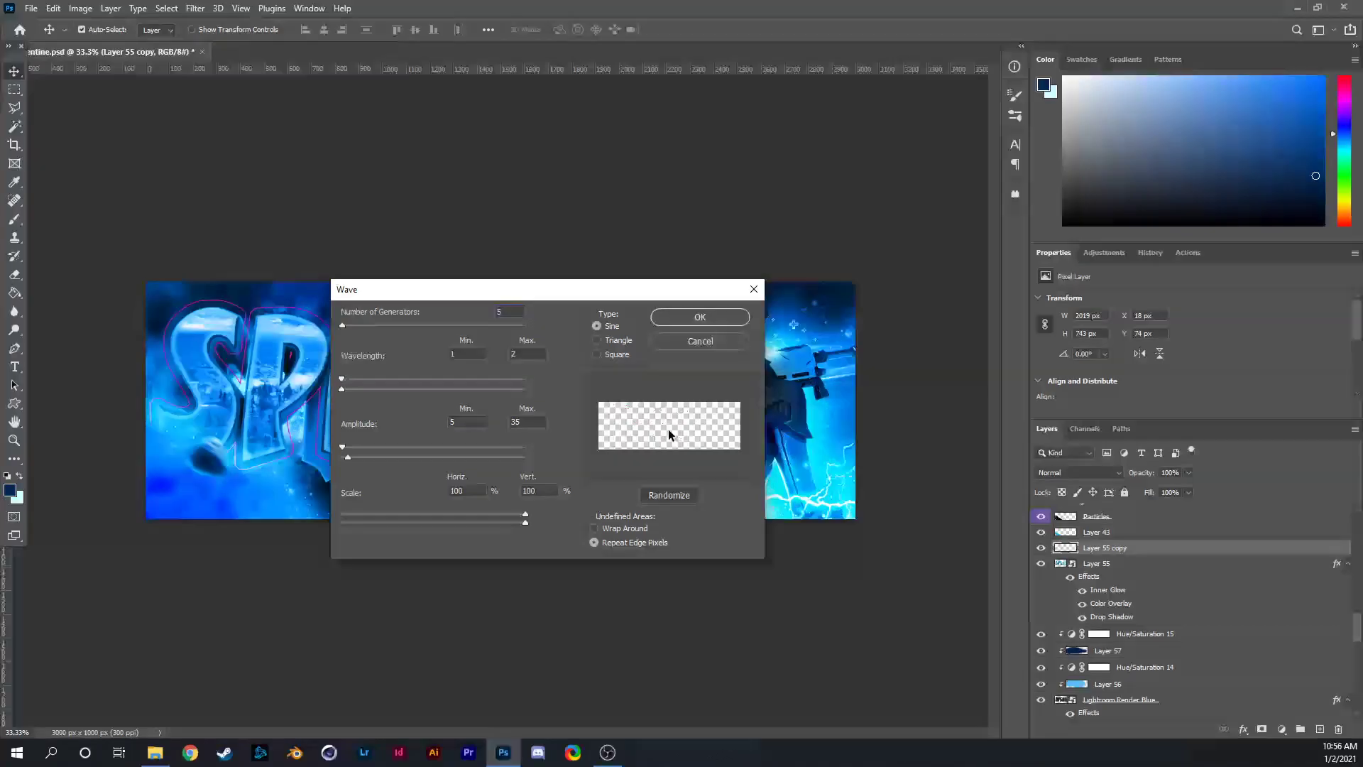
drag(688, 284, 700, 257)
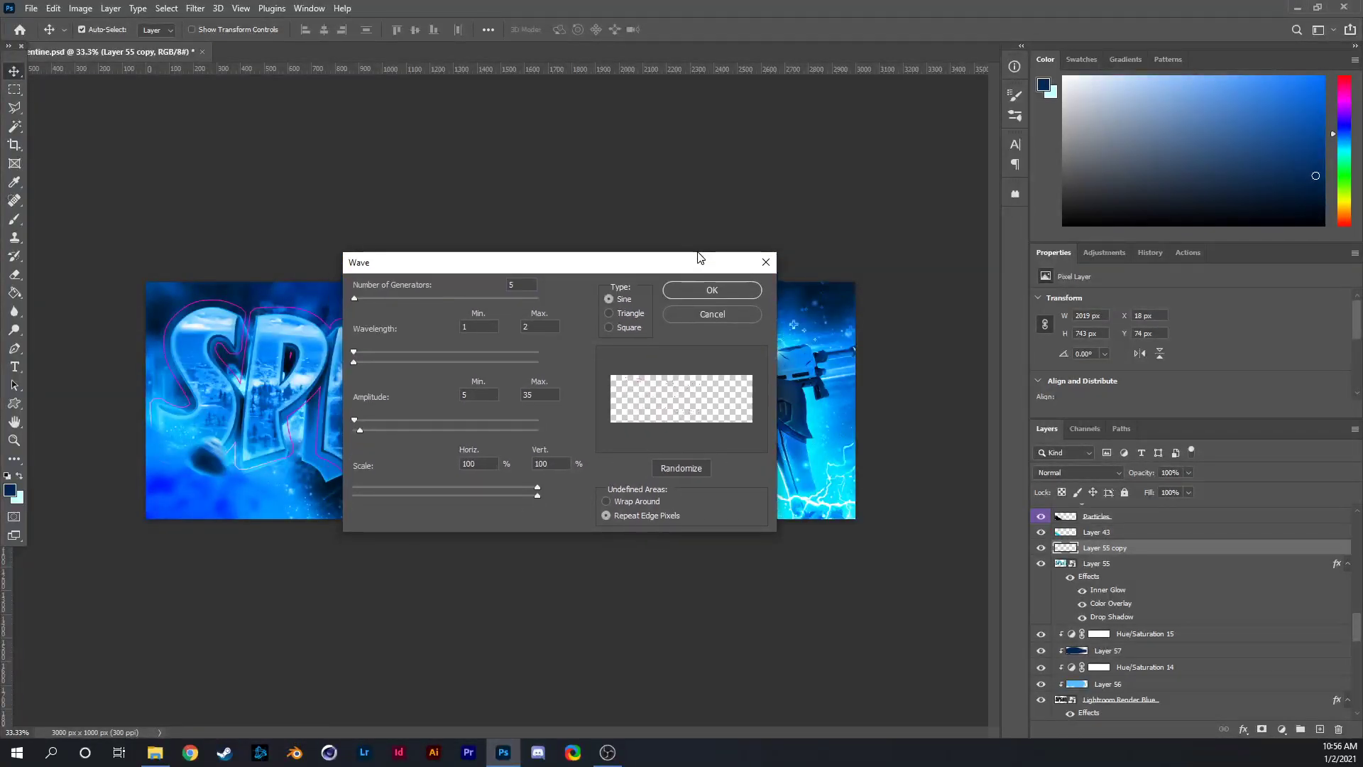
click(629, 313)
click(702, 292)
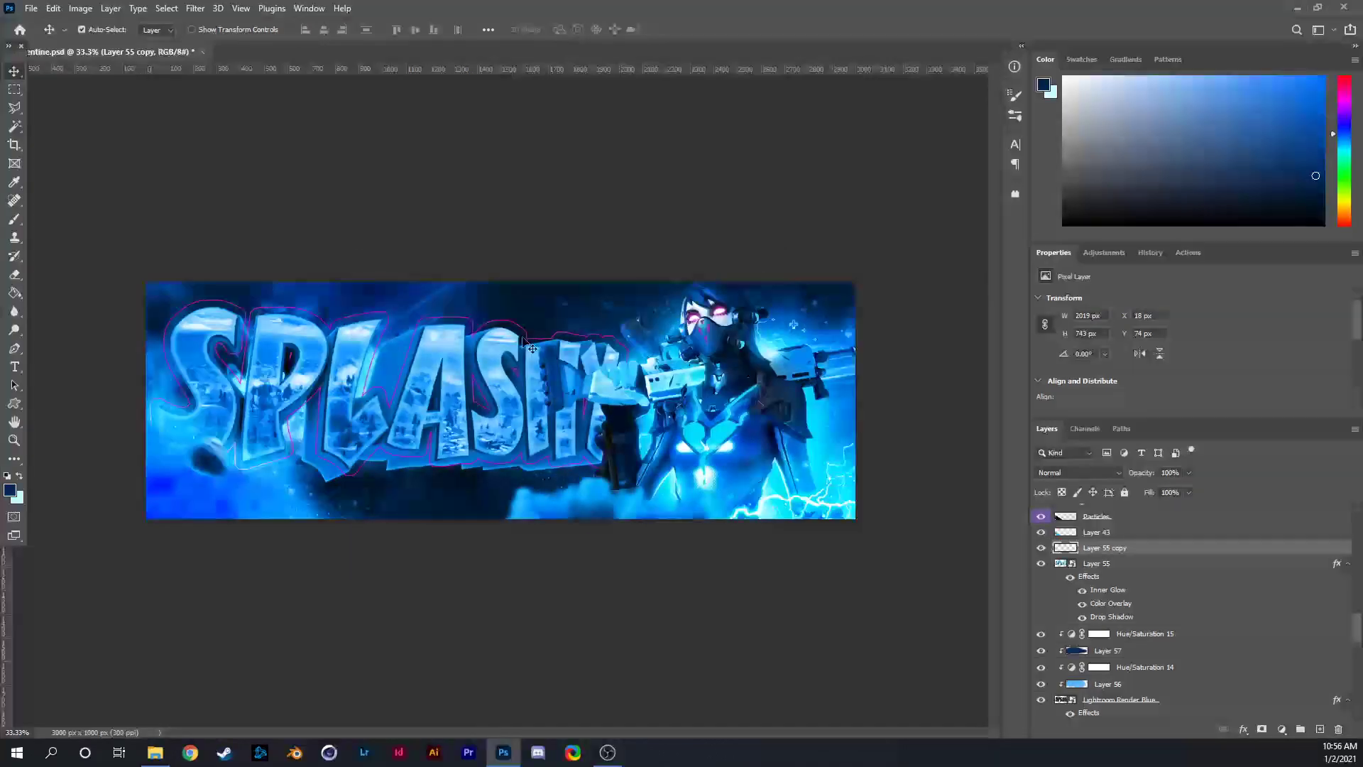
key(ctrl)
Apply a second Triangle Wave at wavelength 67, keeping the Normal blend mode.
click(218, 8)
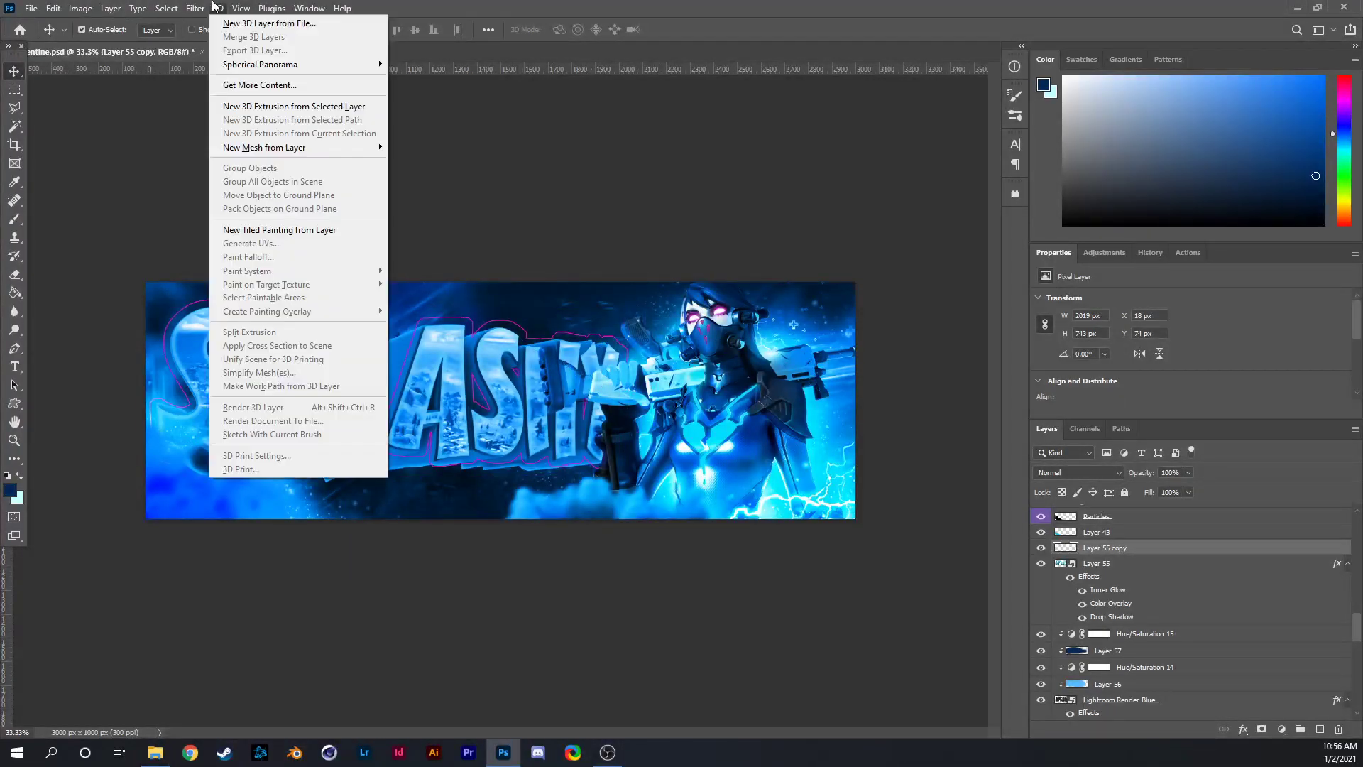
mouse_move(194, 8)
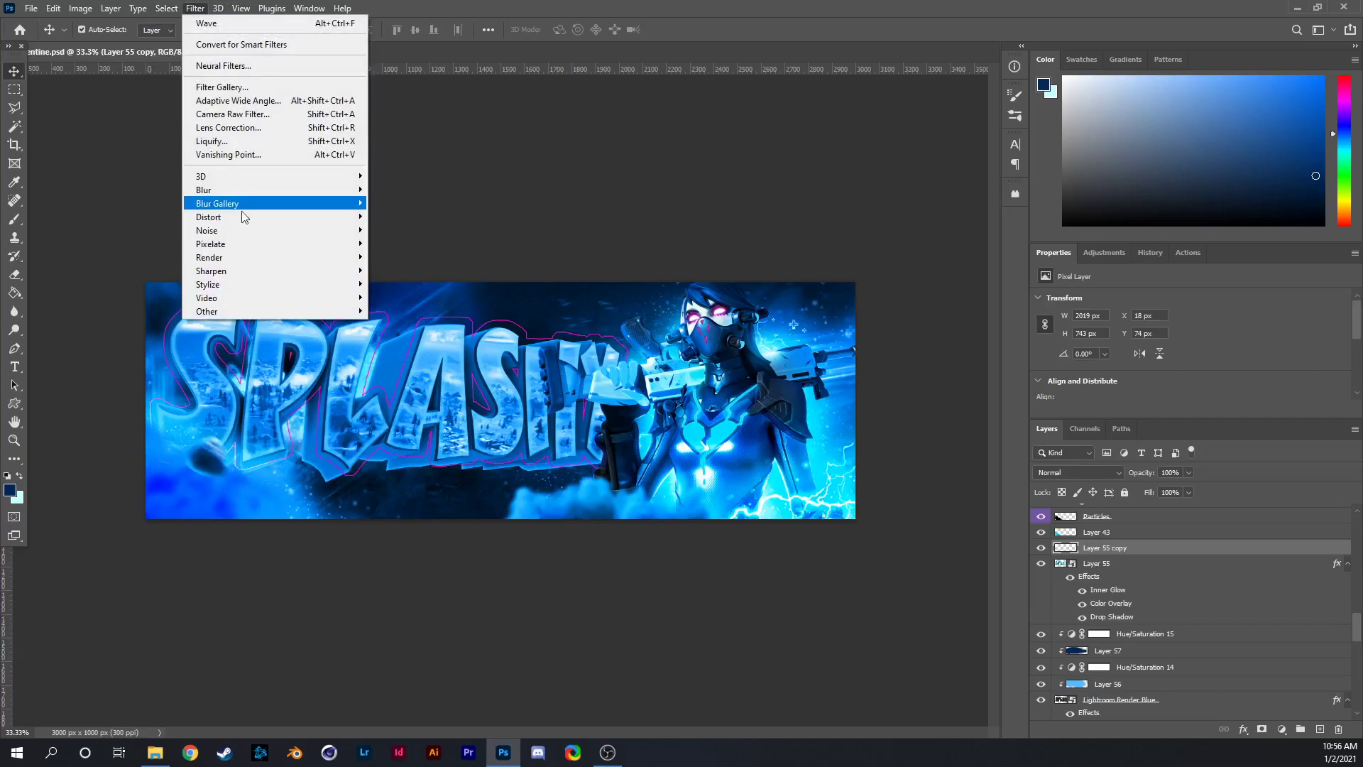
mouse_move(247, 226)
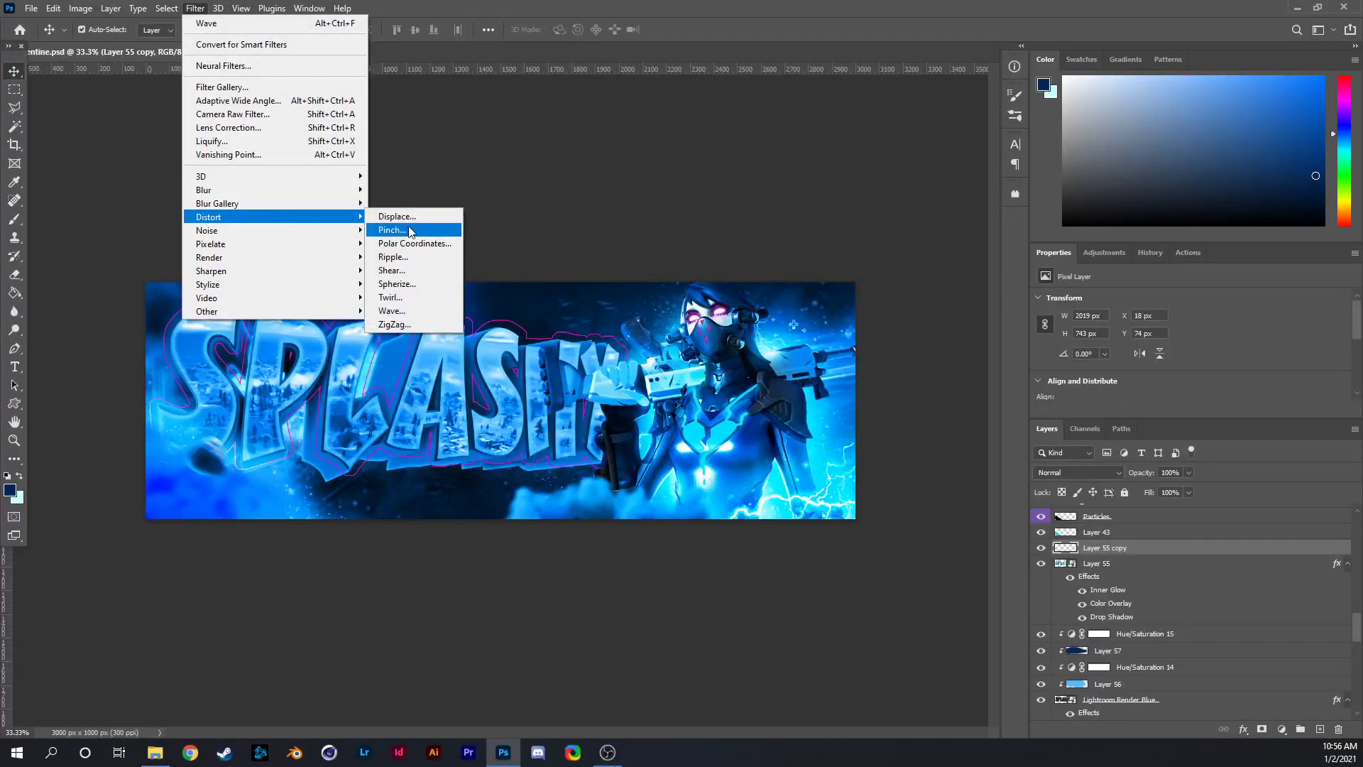
click(415, 310)
drag(374, 359, 366, 362)
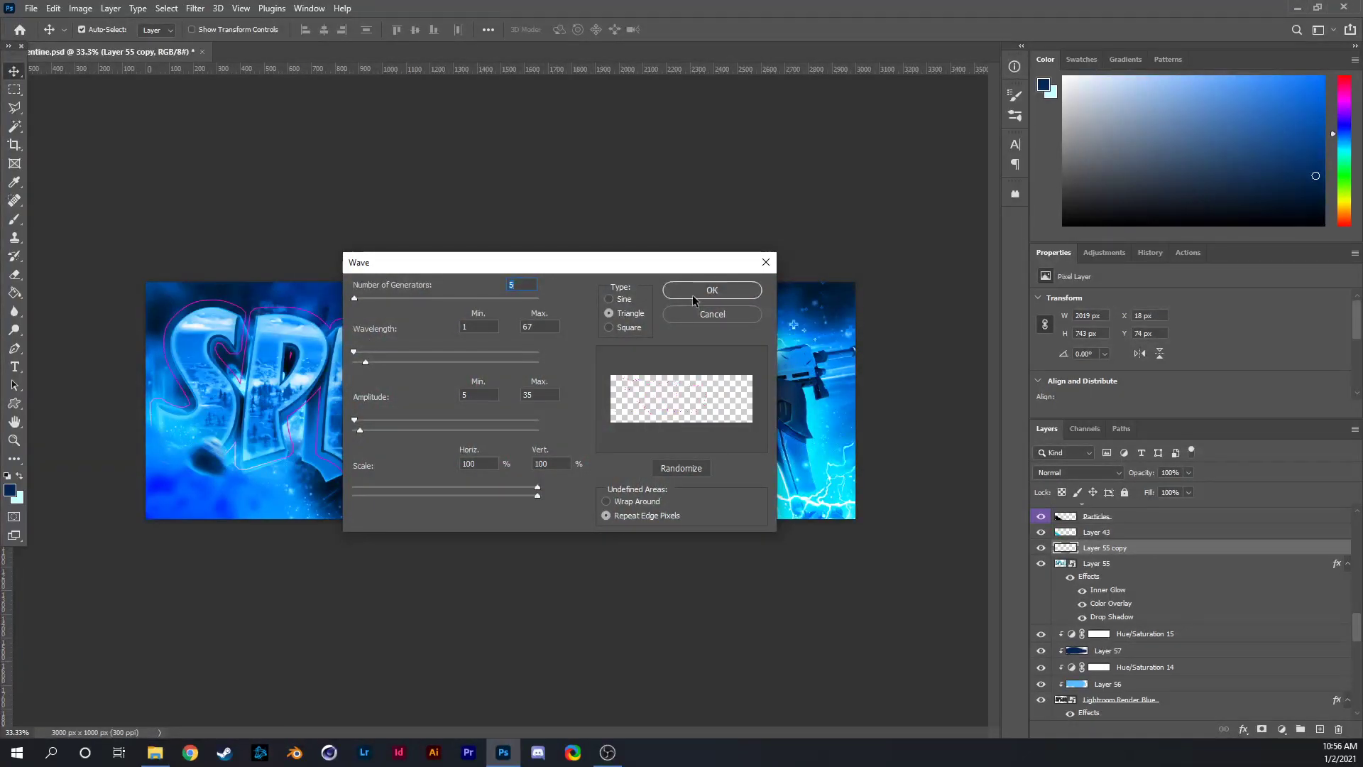
click(692, 294)
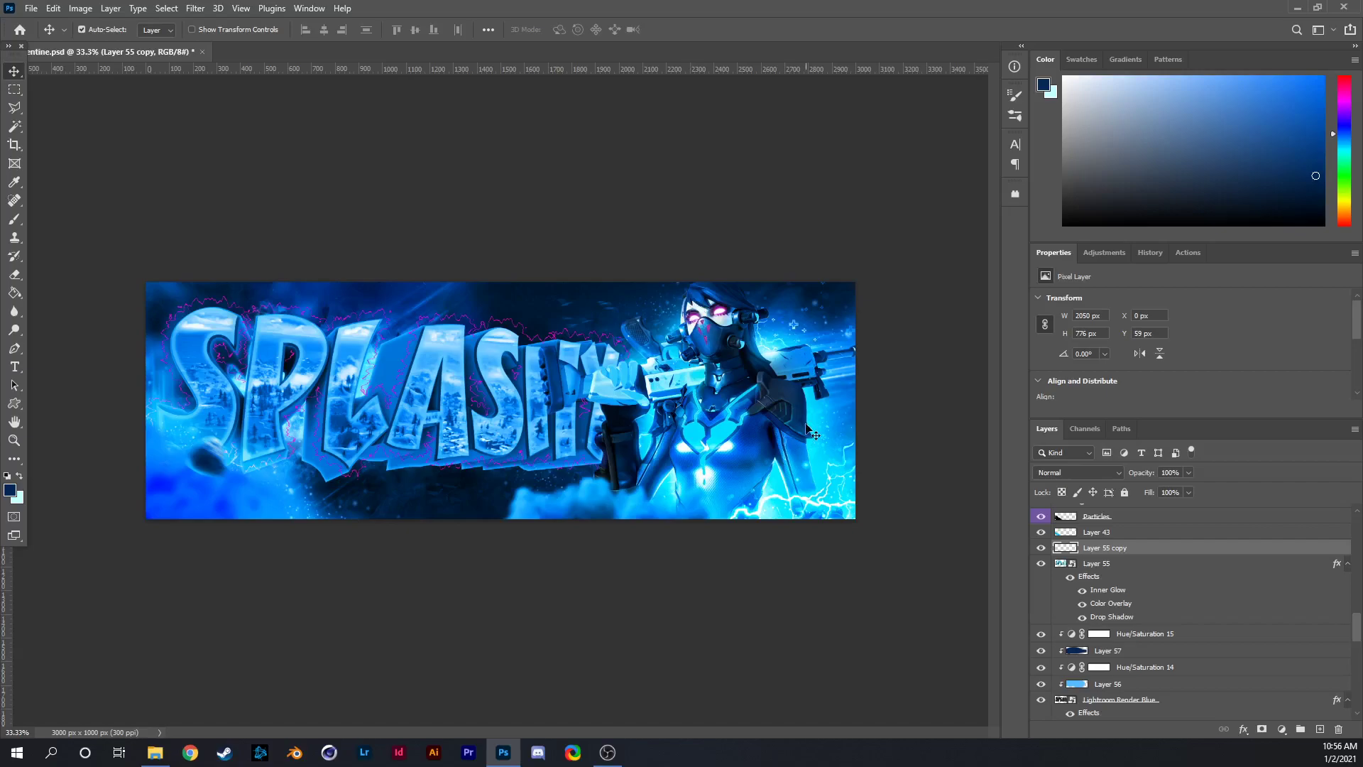
click(1070, 473)
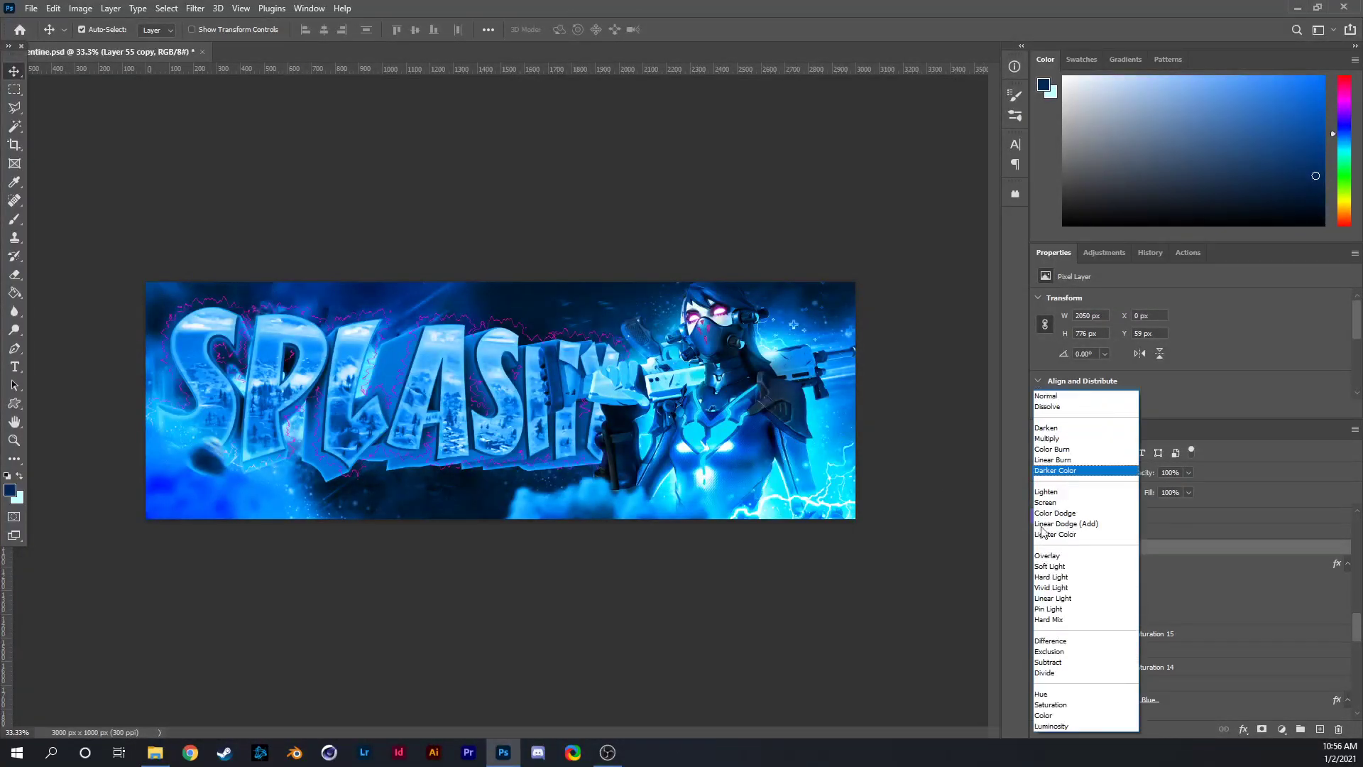
click(931, 619)
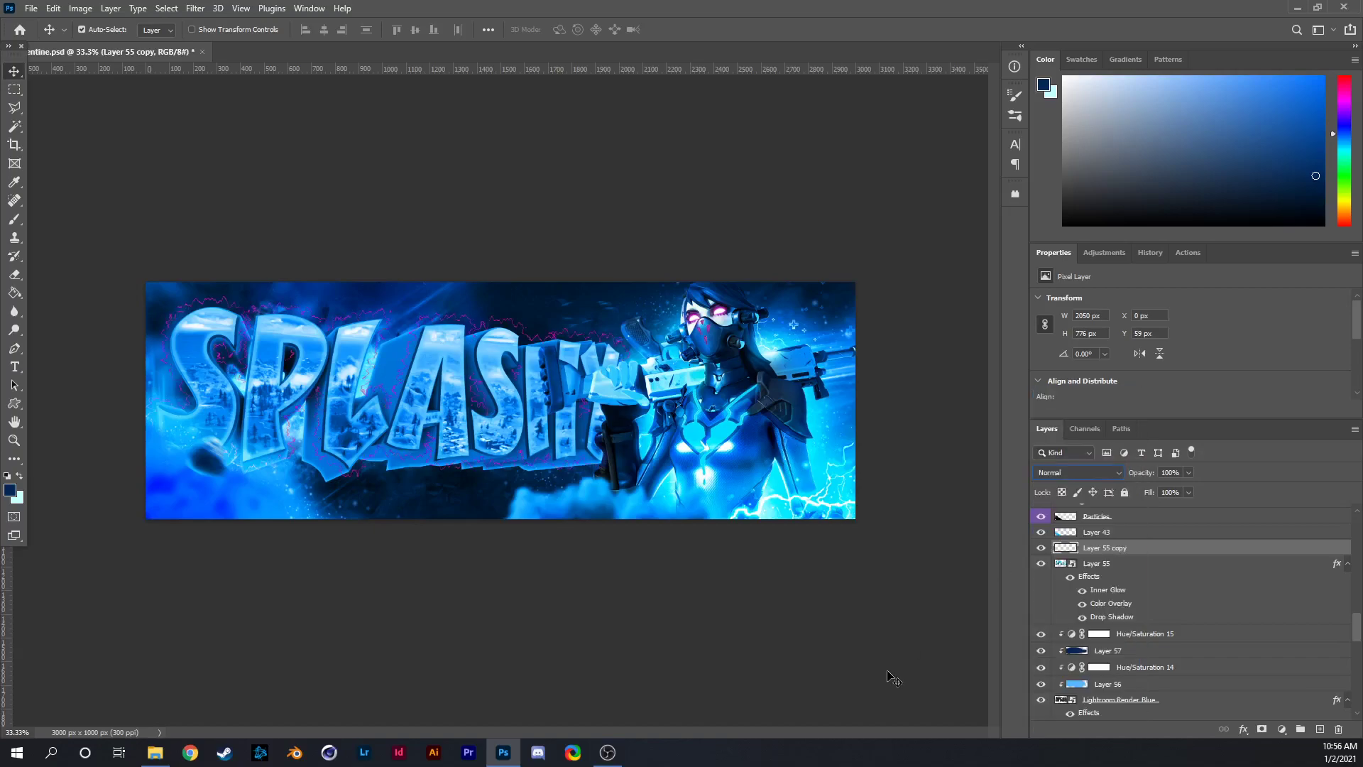
Give Layer 55 a 6 px outside Stroke and choose a dark blue colour.
double_click(1118, 605)
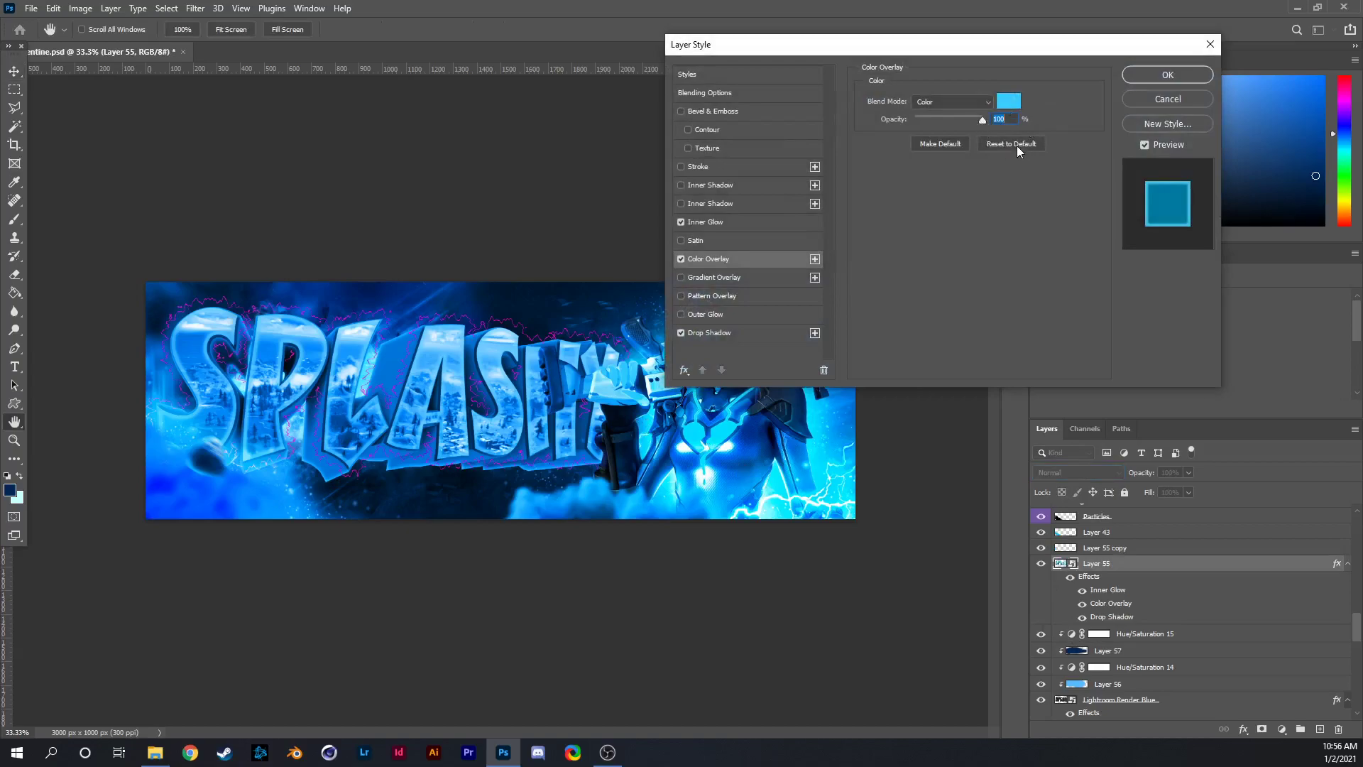
click(720, 170)
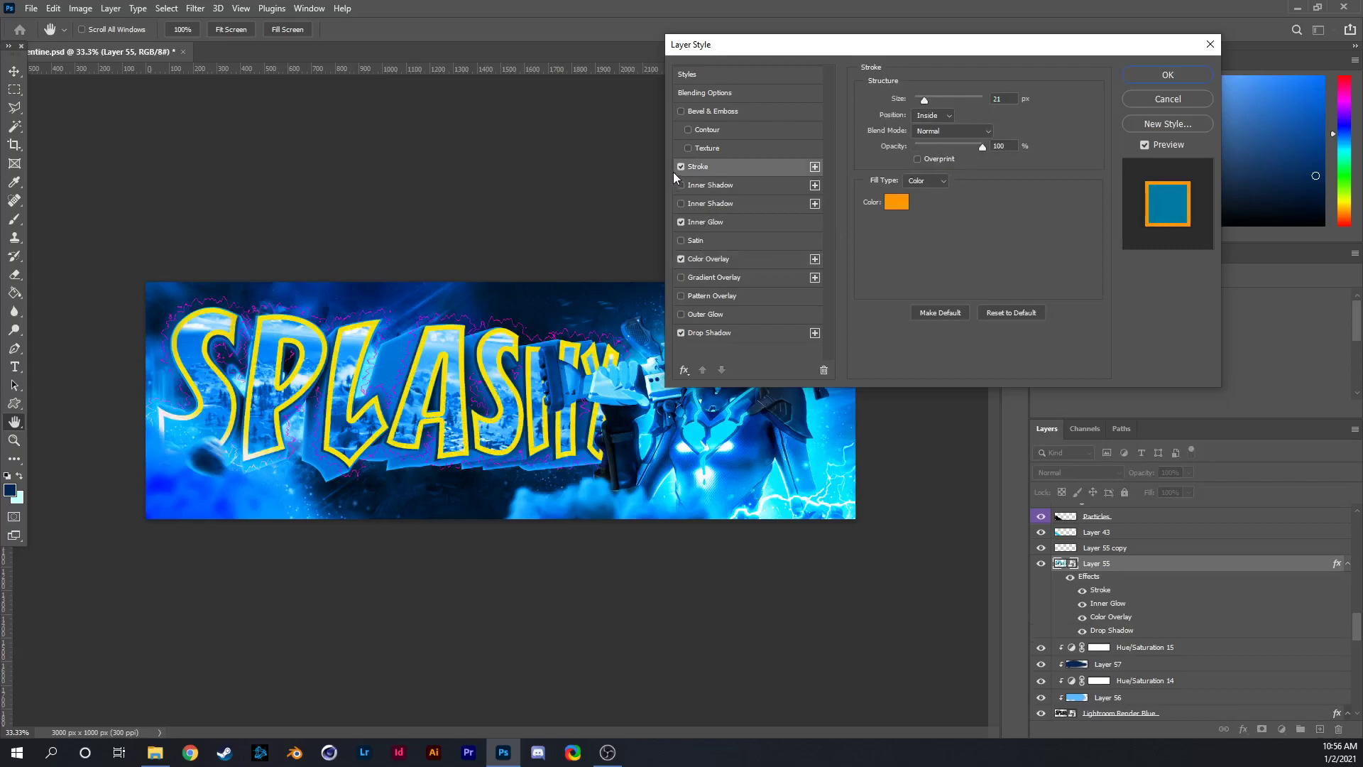
click(677, 169)
click(753, 169)
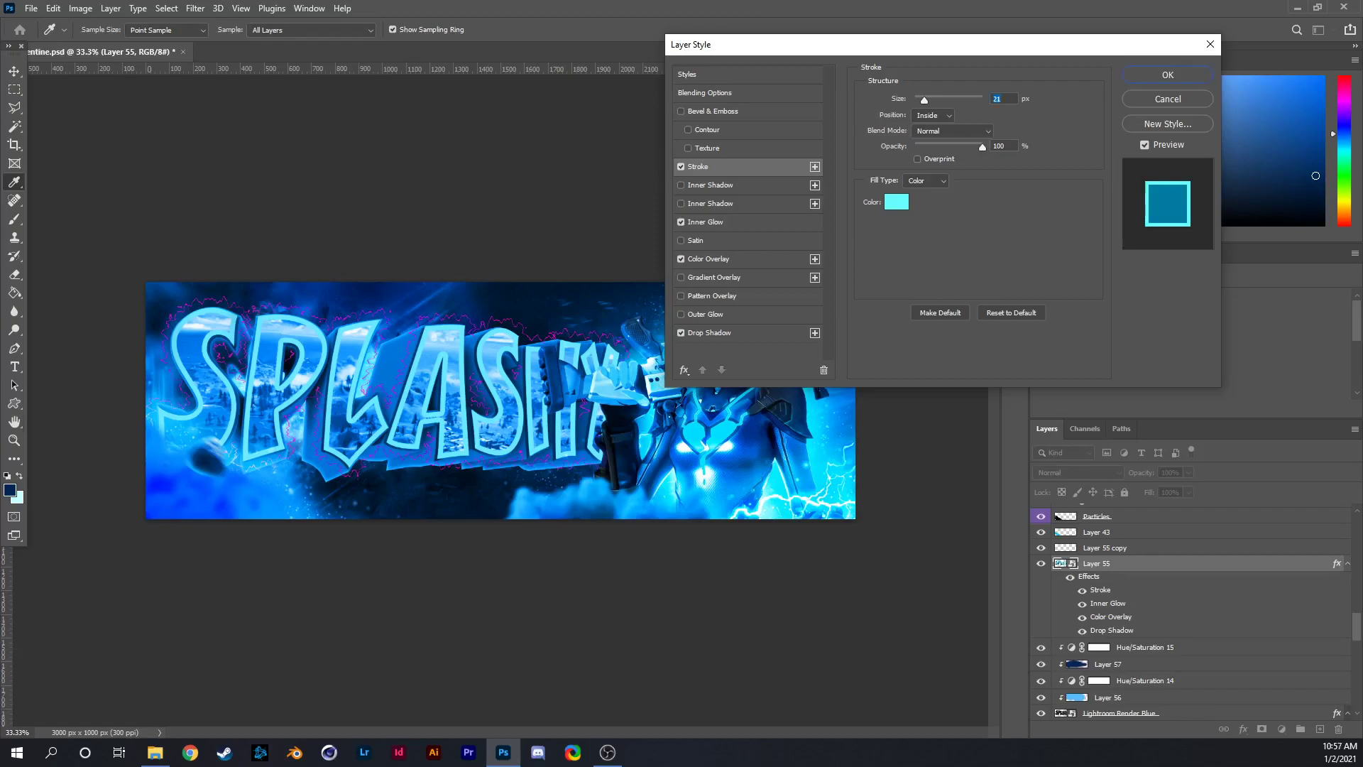
click(933, 116)
click(932, 128)
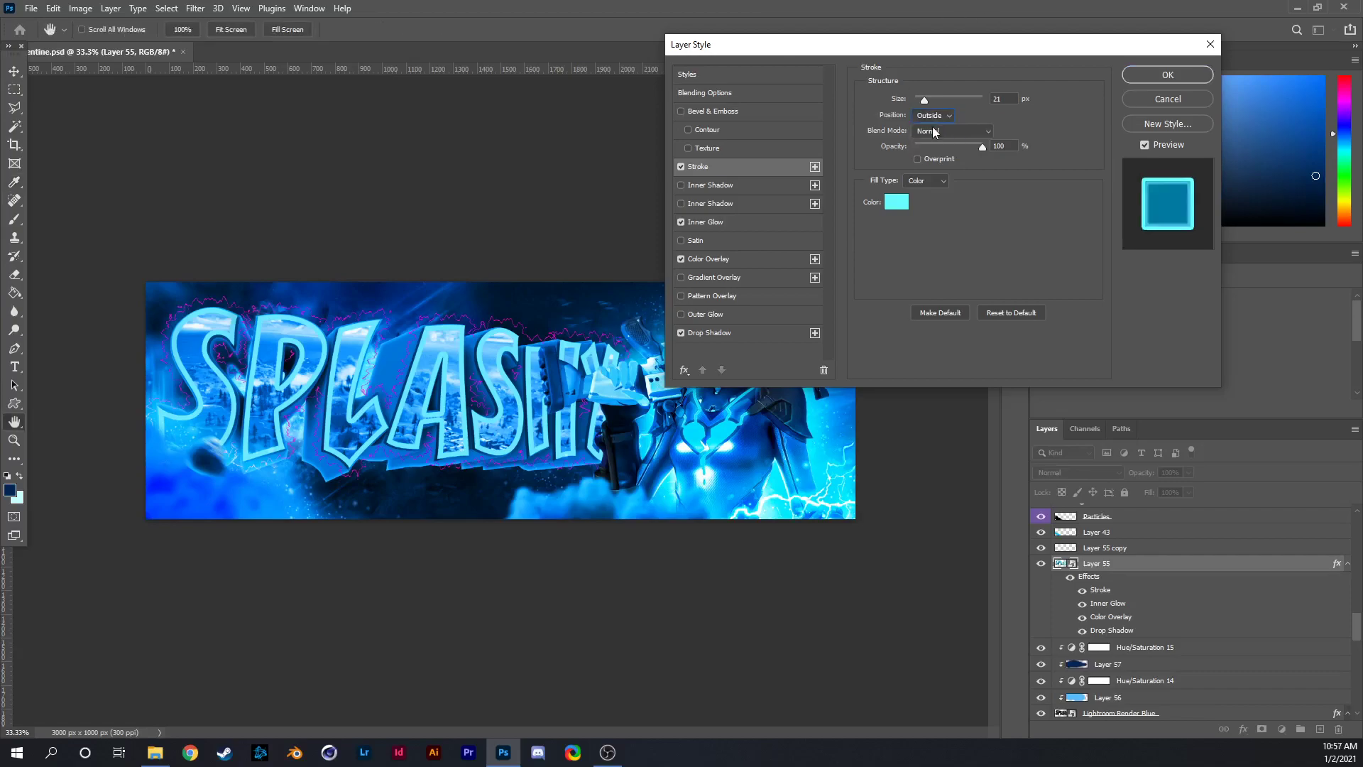
drag(925, 99, 920, 99)
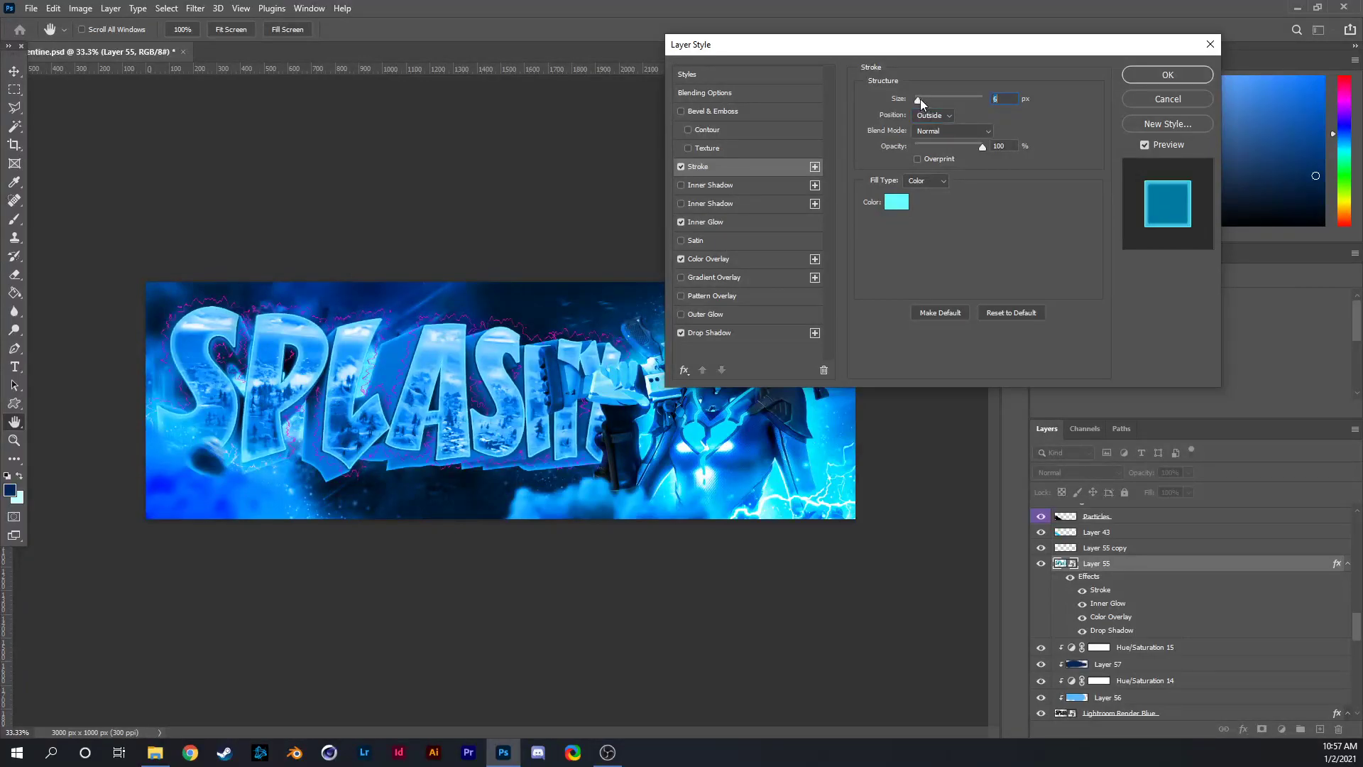
click(905, 204)
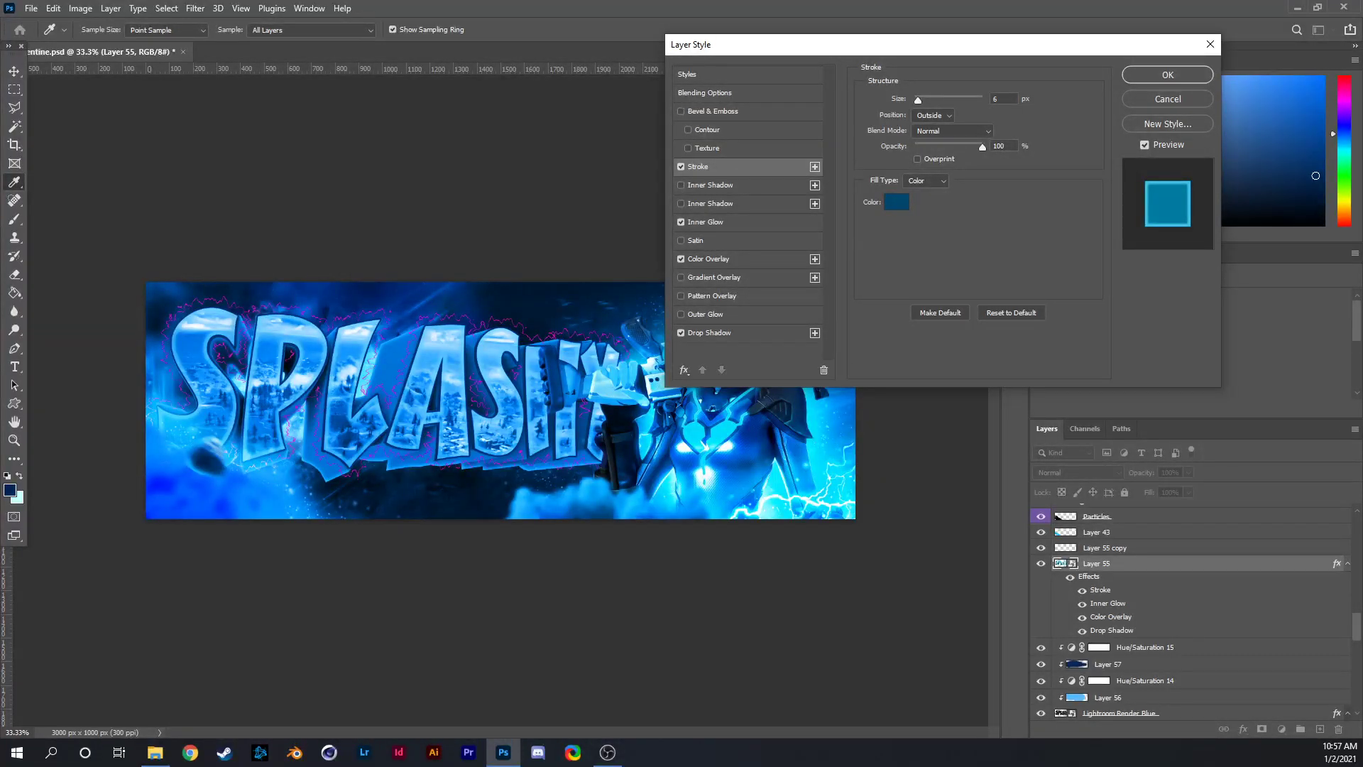
Add a second stroke sampled light blue from the artwork, sized 10 px.
click(815, 166)
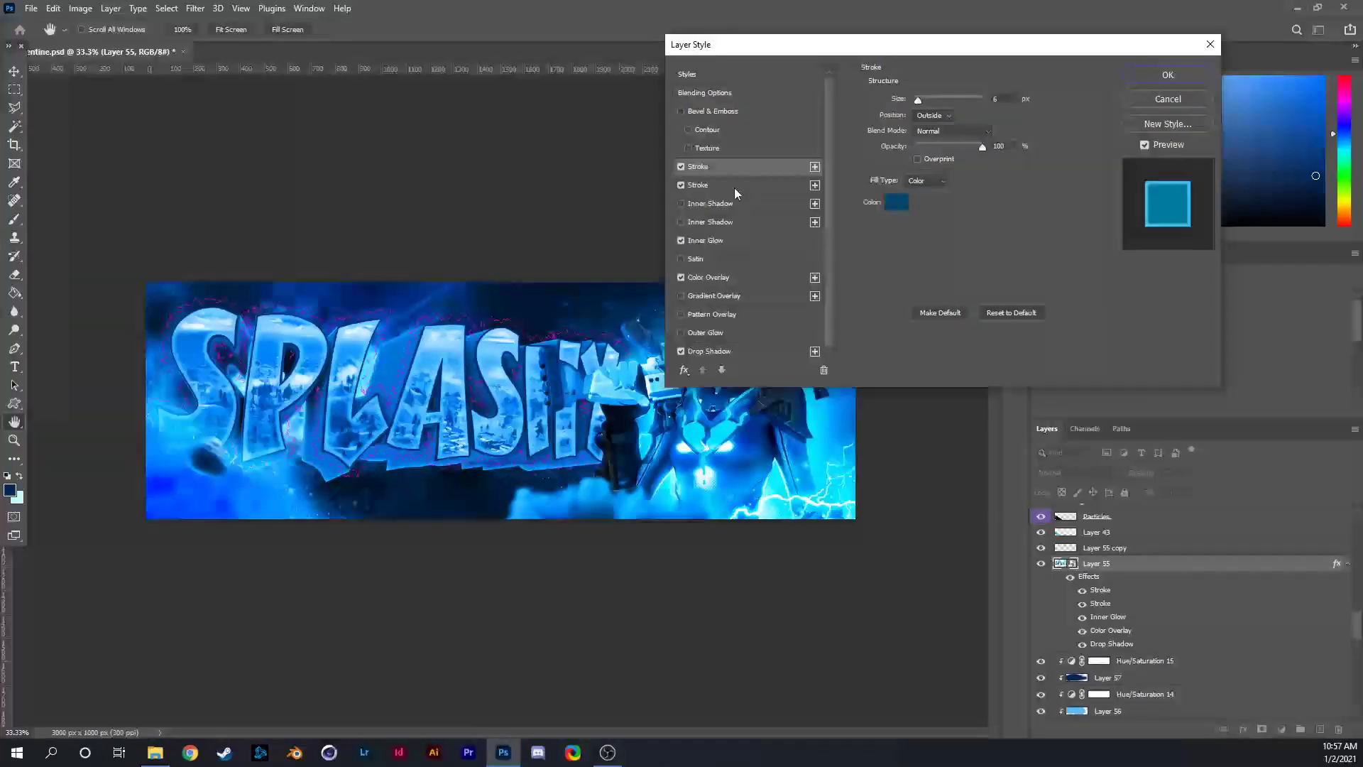
click(734, 186)
click(924, 99)
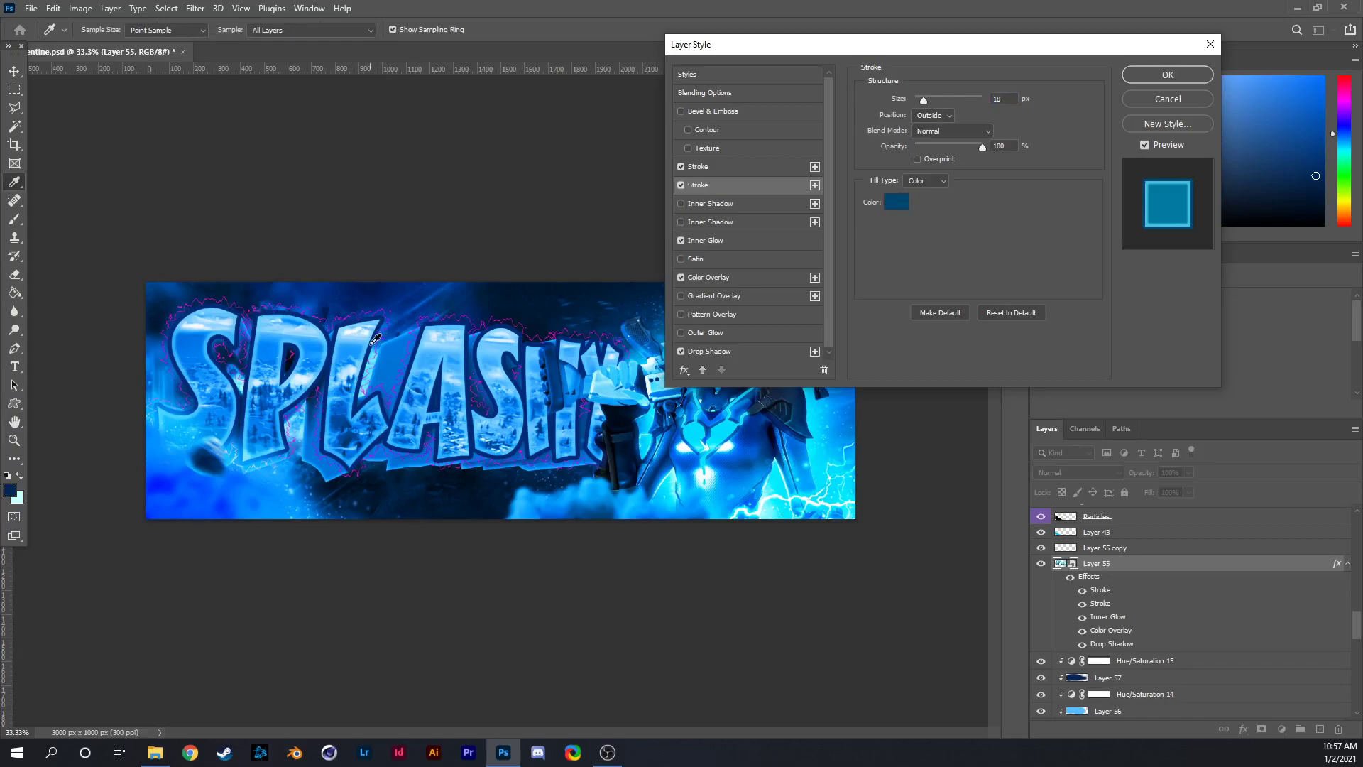
click(438, 373)
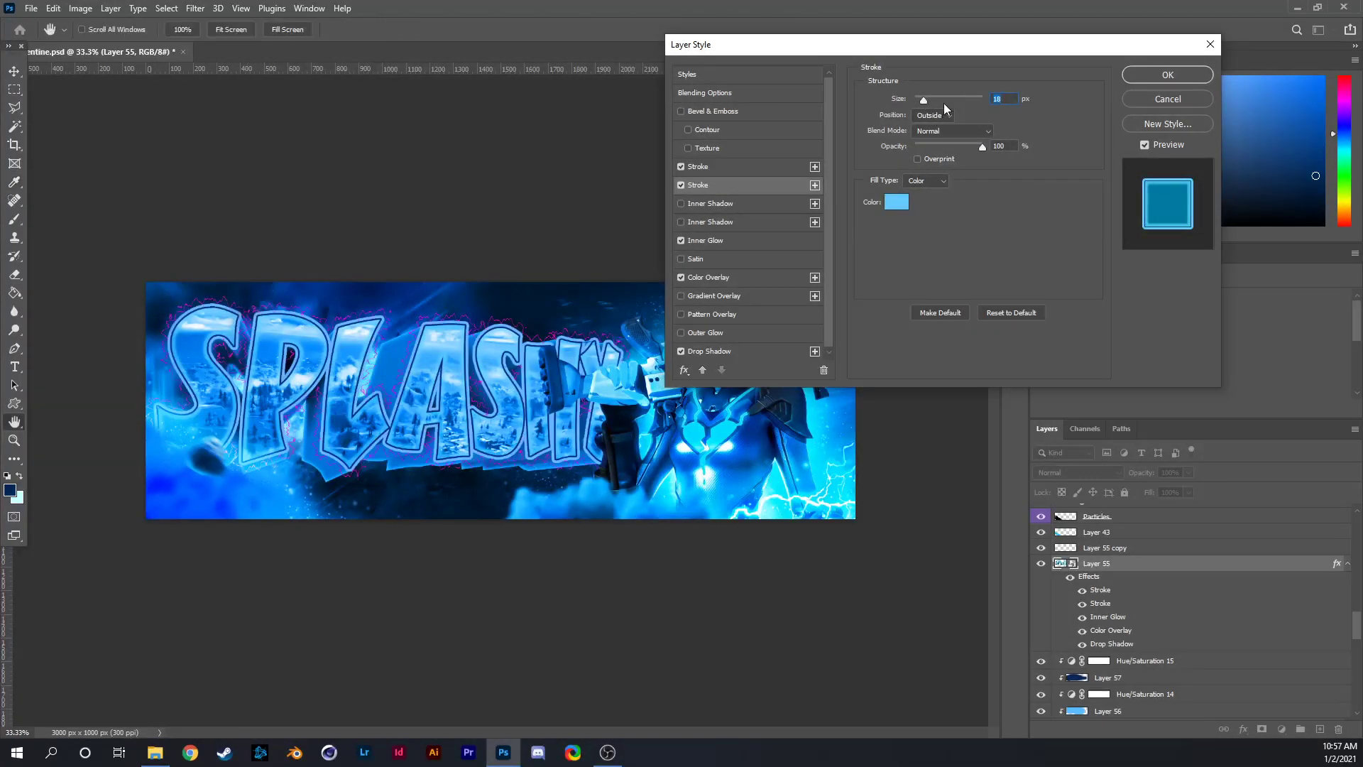
drag(924, 99, 924, 97)
text(10)
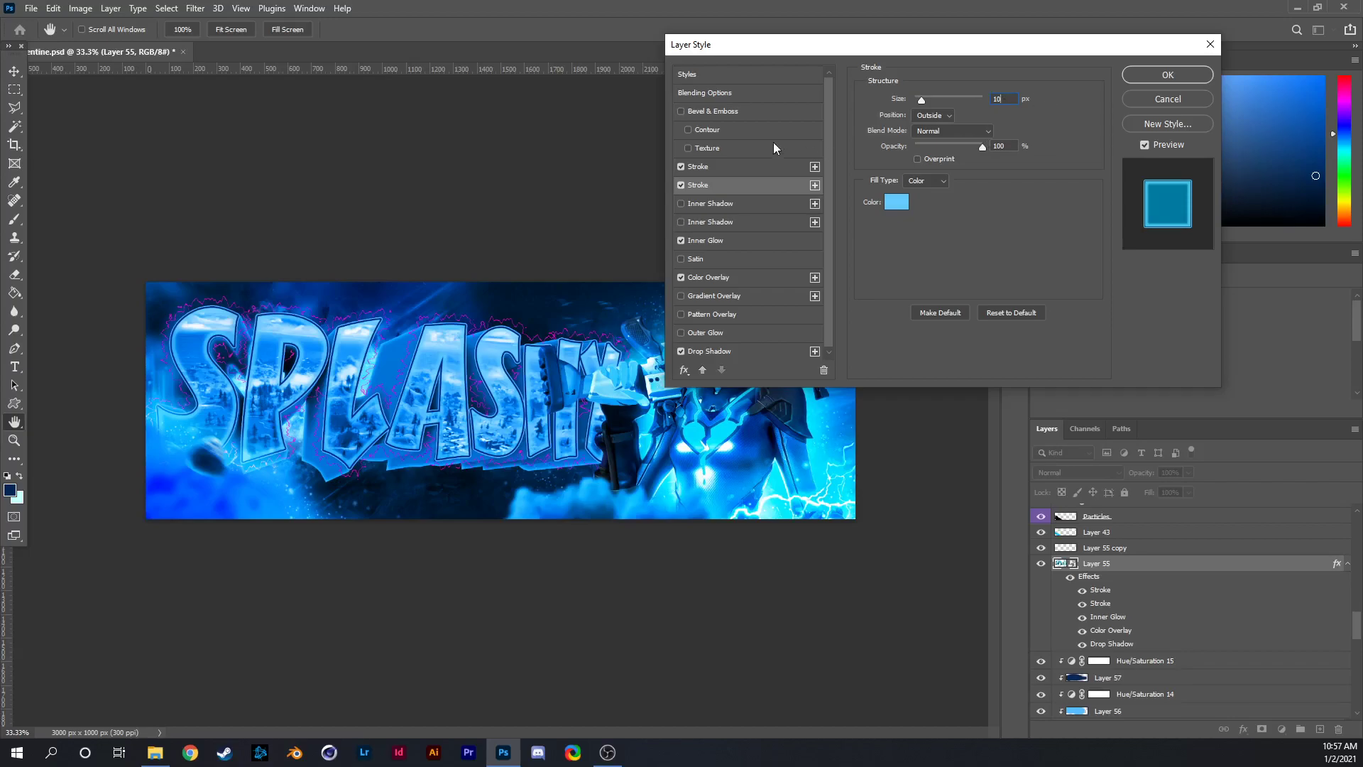
Compare the second stroke on and off, then leave it switched off.
click(682, 184)
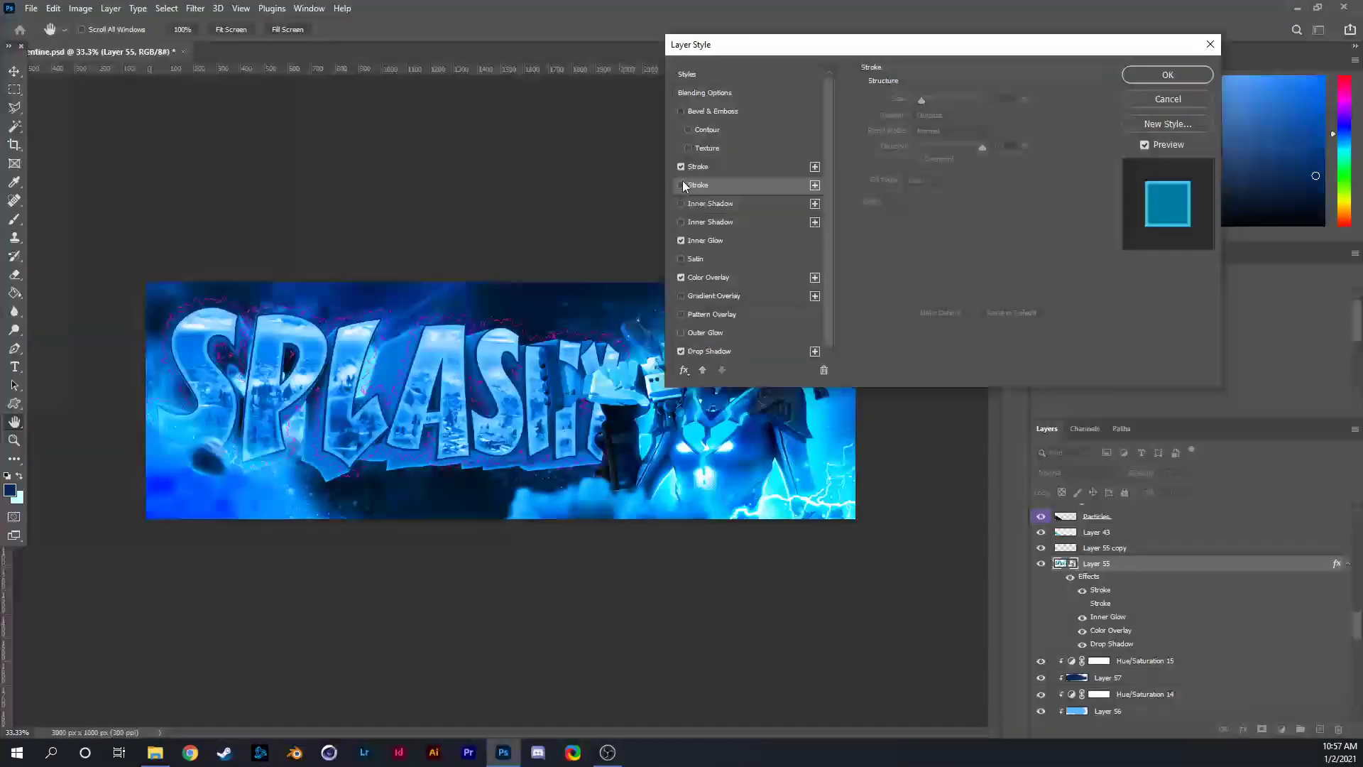
click(683, 185)
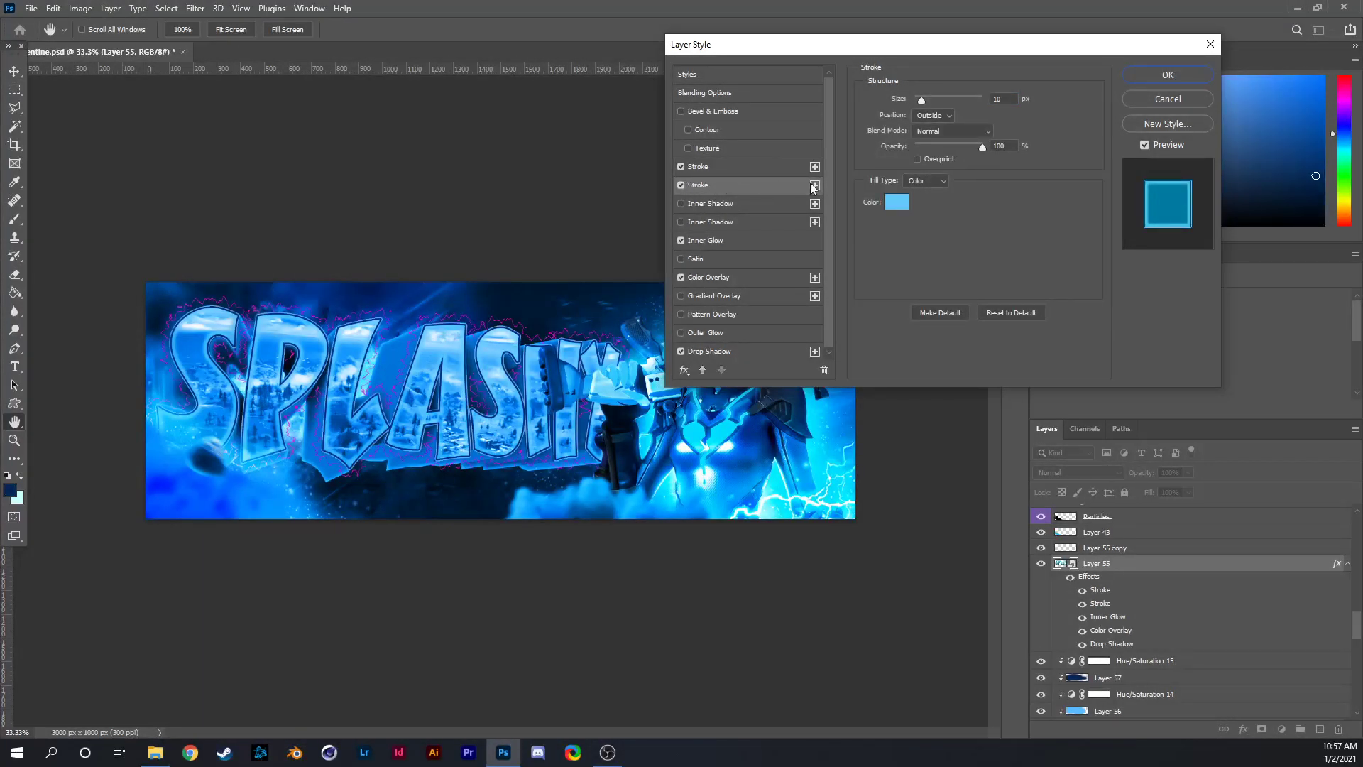
click(897, 202)
click(683, 185)
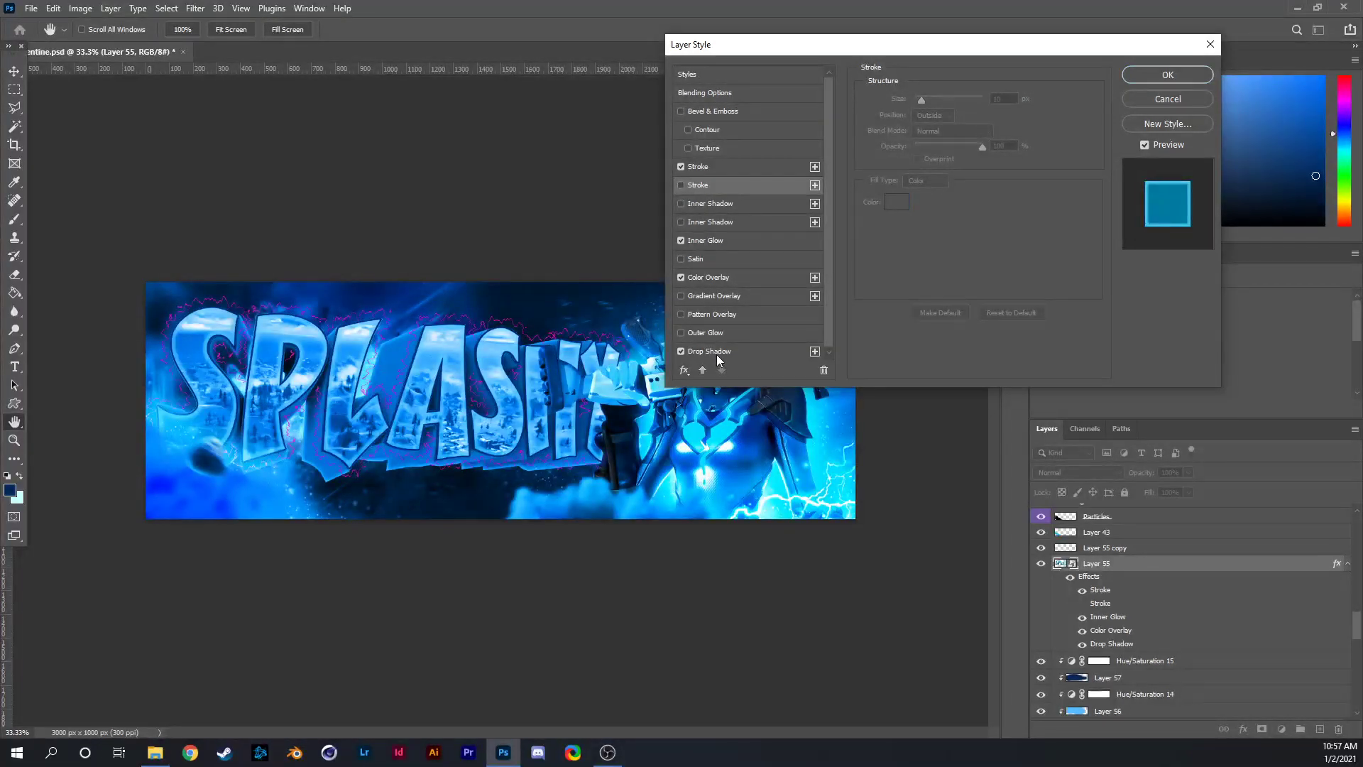
click(717, 353)
Apply Layer 55's style and toggle Layer 55 copy's visibility to compare.
click(1138, 75)
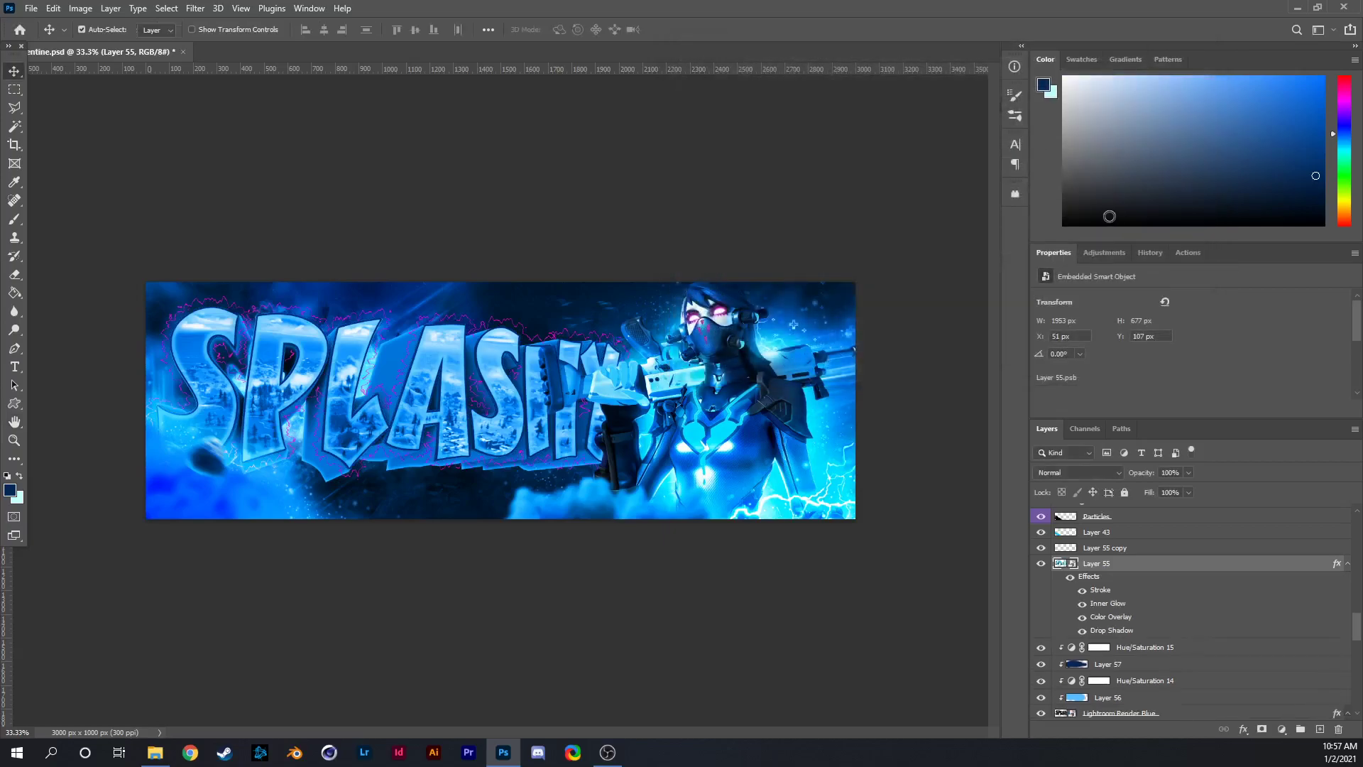
click(1104, 549)
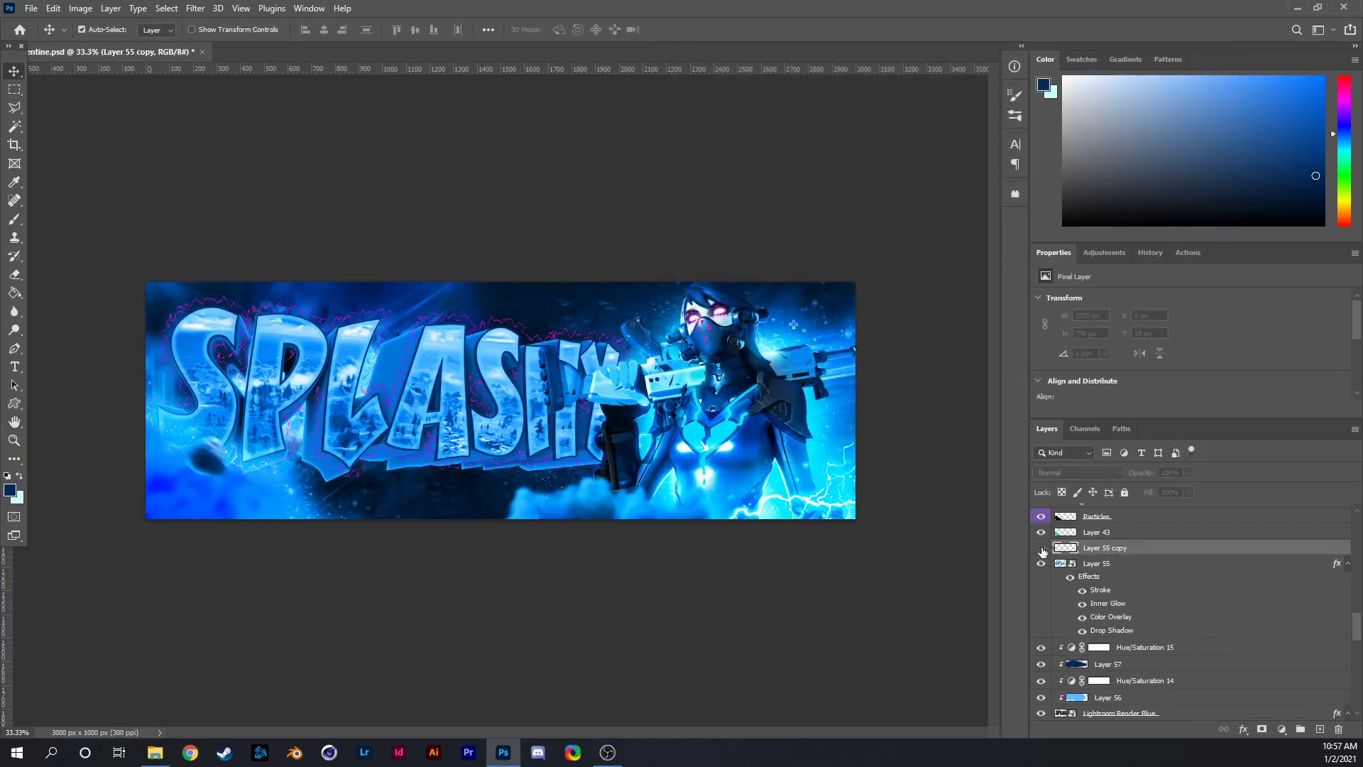
click(1042, 550)
click(1041, 550)
Add a white Color Overlay in Normal mode to Layer 55 copy.
right_click(1112, 550)
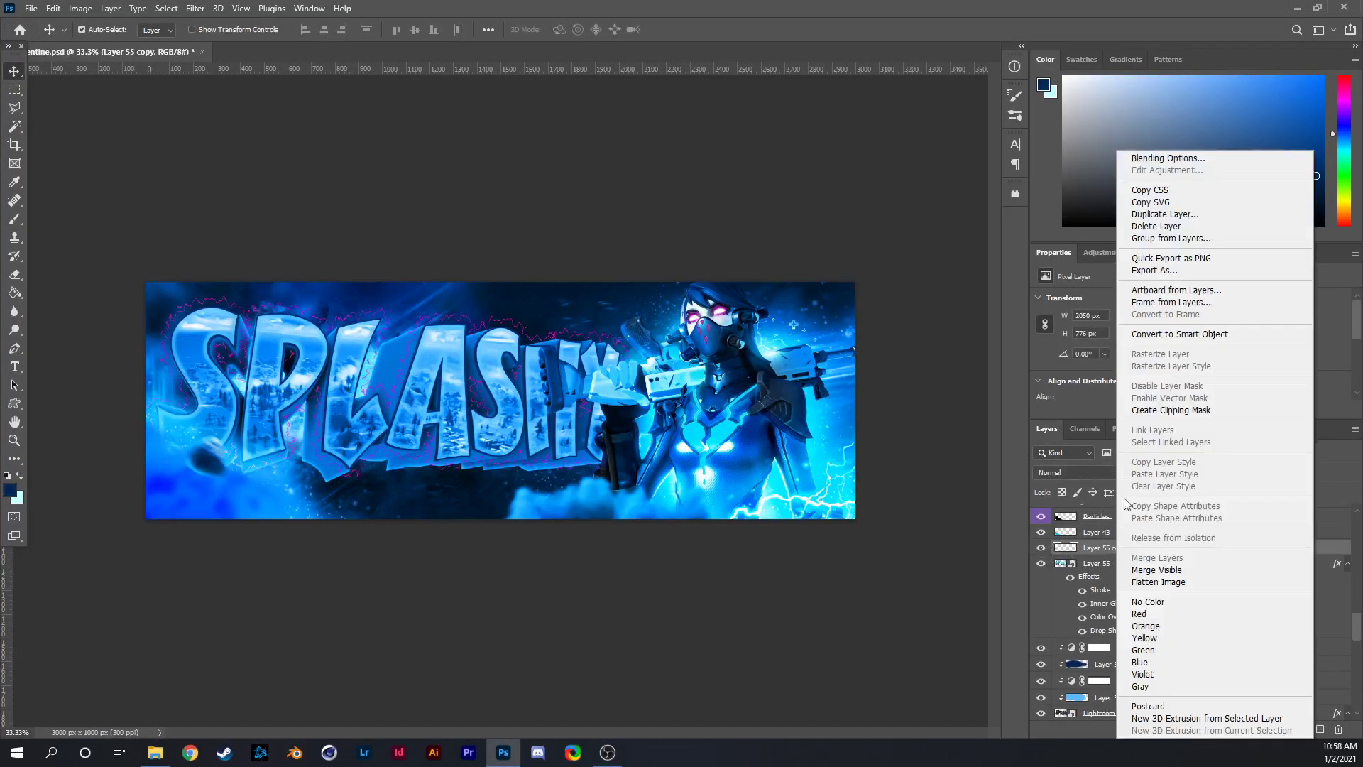
click(1150, 154)
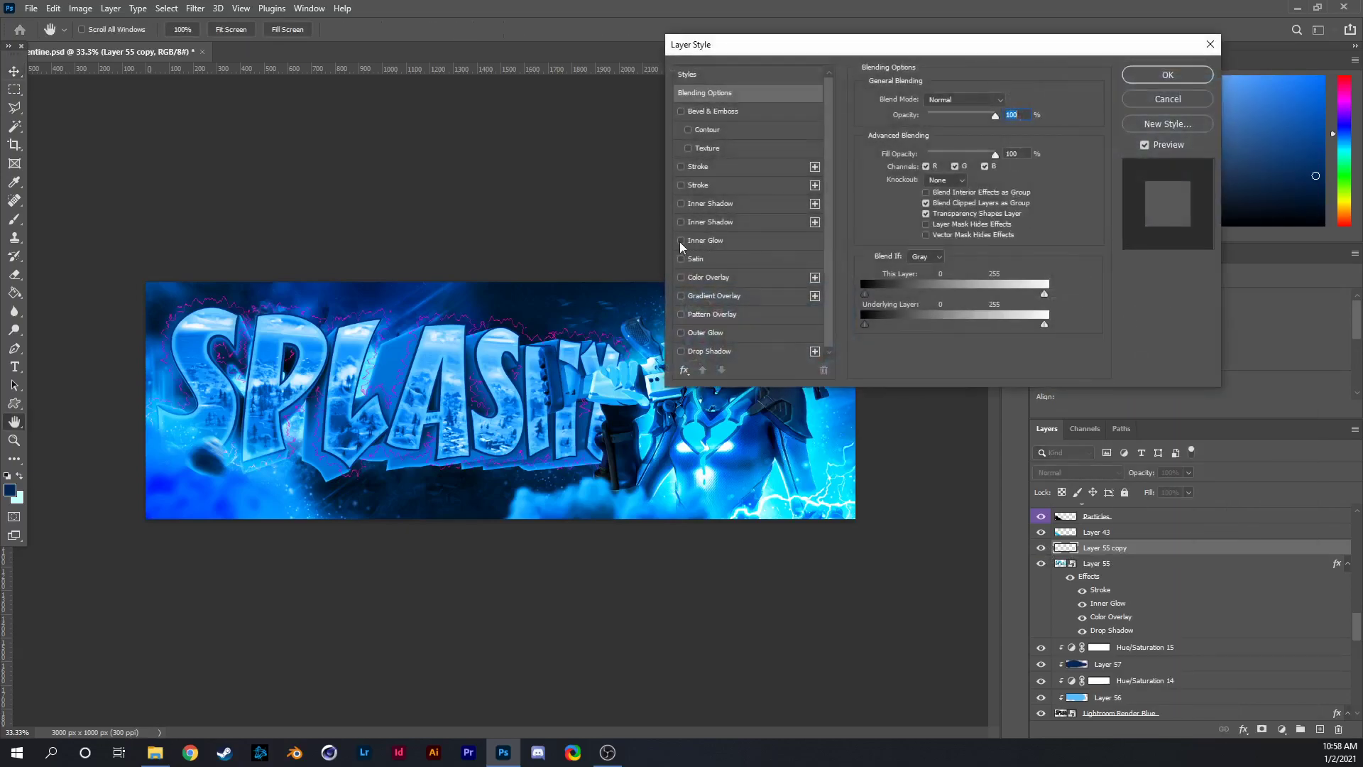
click(710, 277)
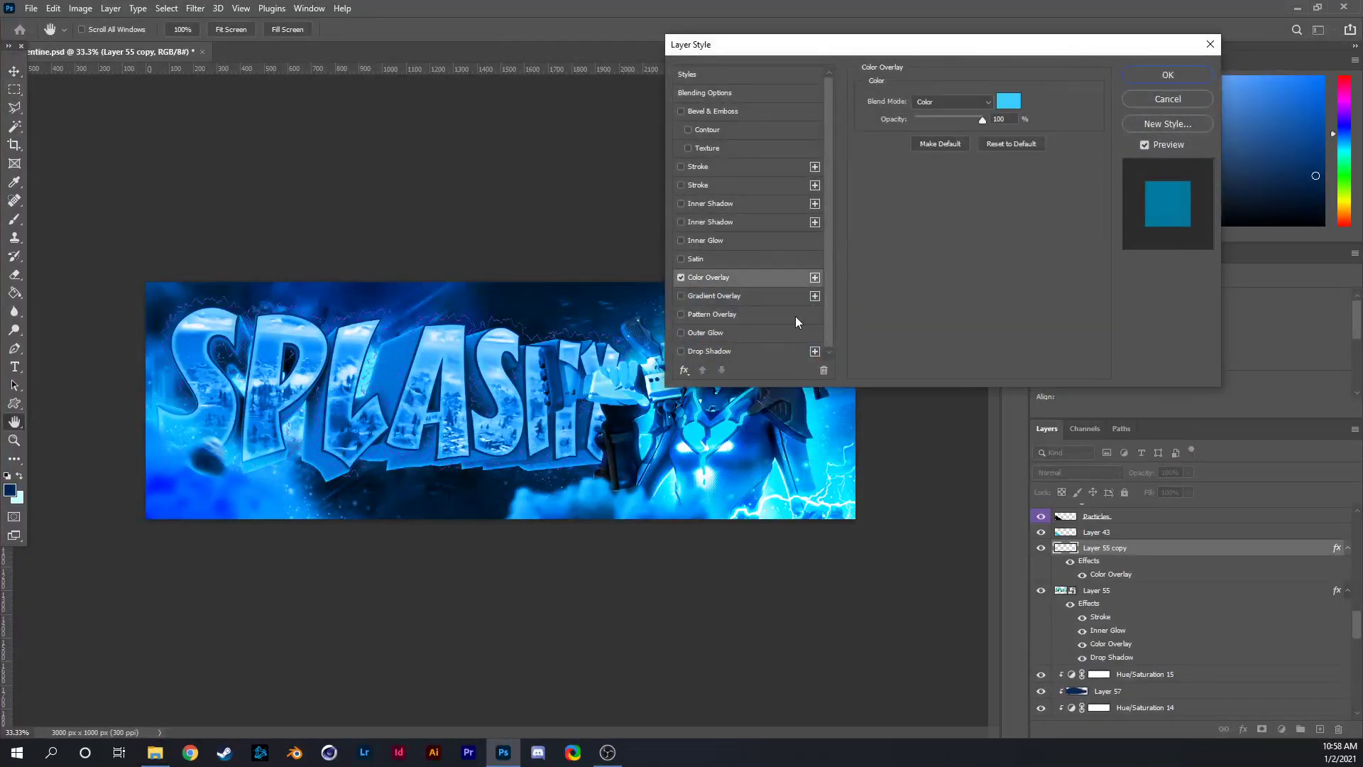
click(1008, 101)
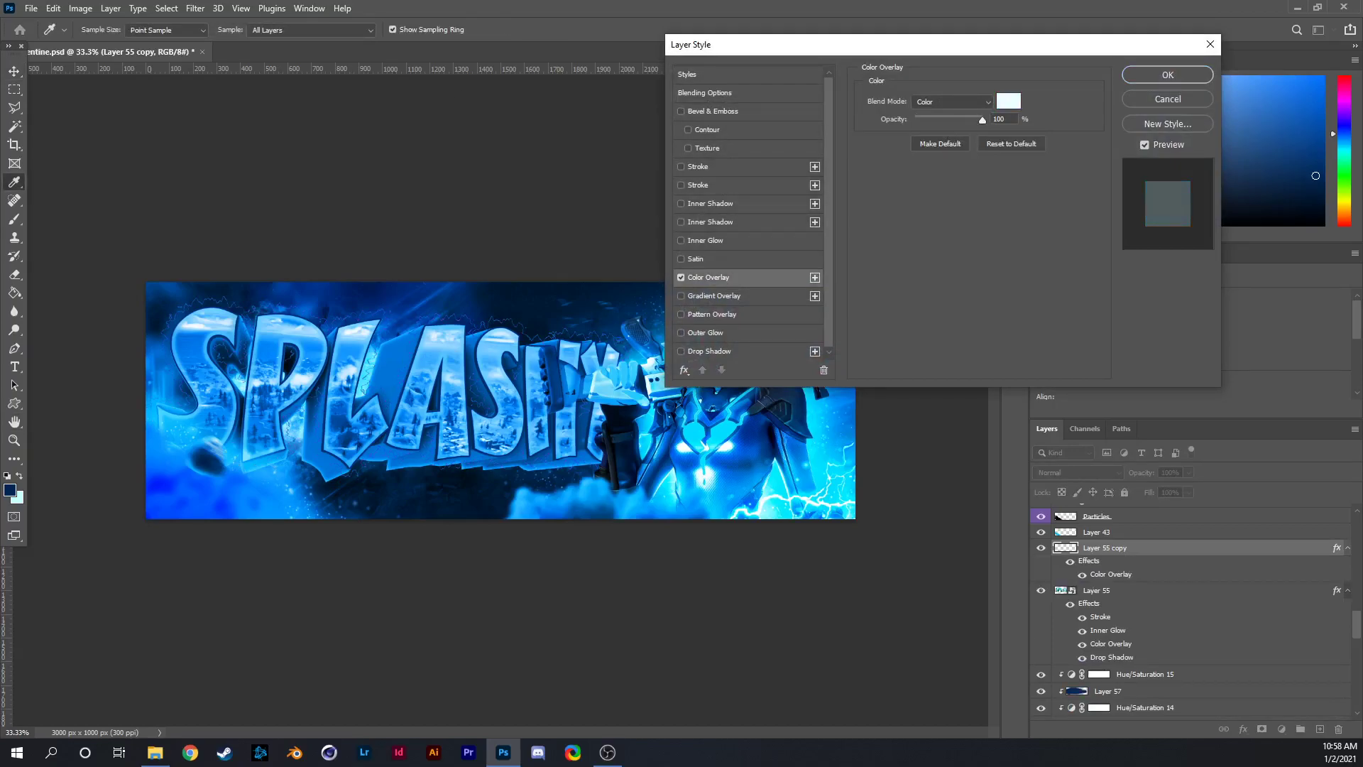
key(Escape)
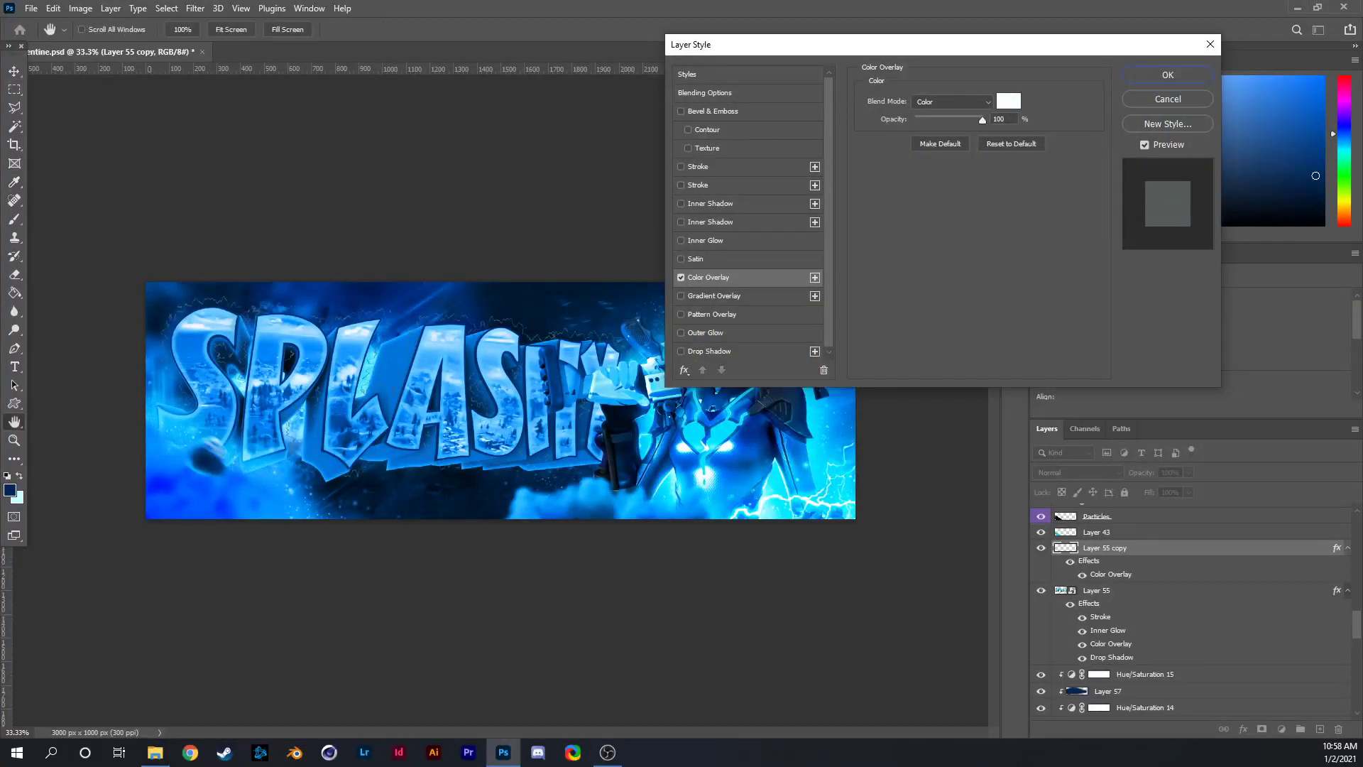
click(947, 102)
click(948, 112)
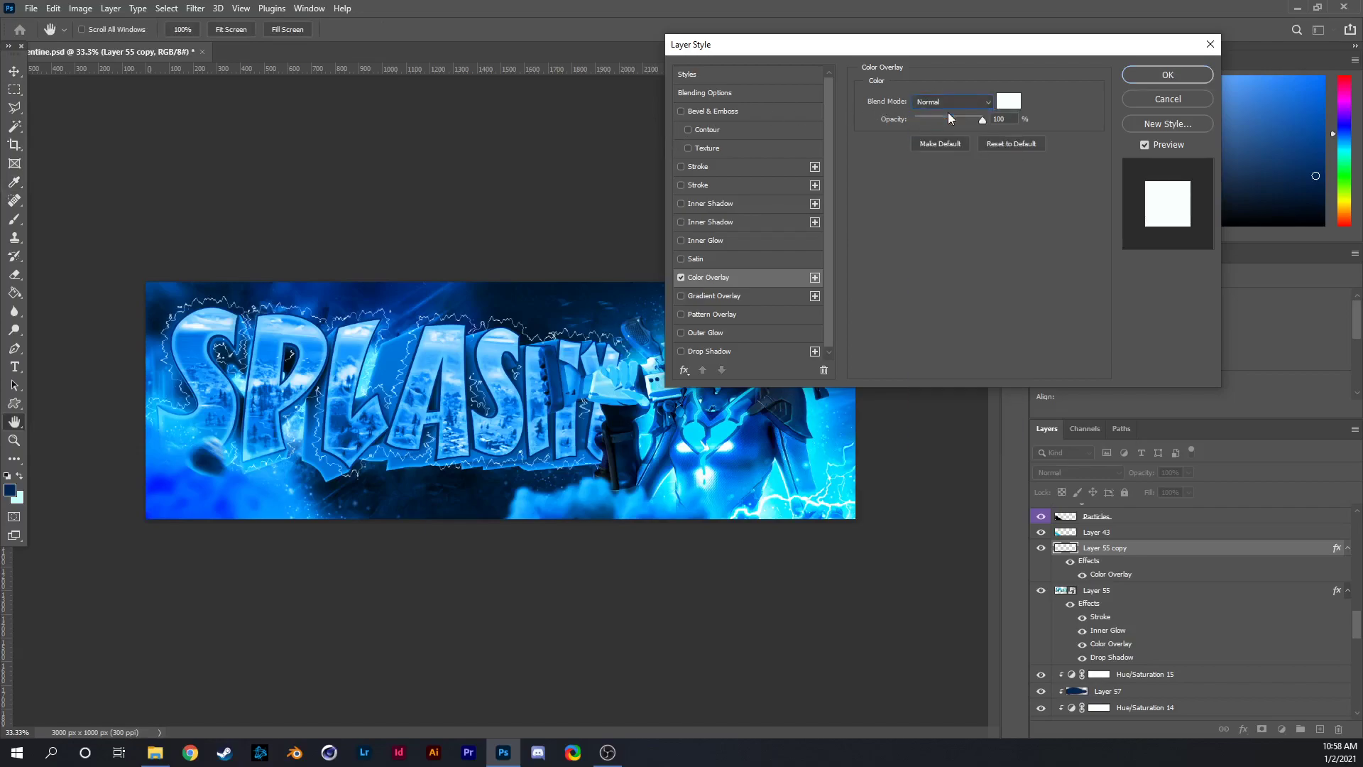
Enable Drop Shadow on the outline layer and sample a blue shadow colour from the letters.
click(722, 355)
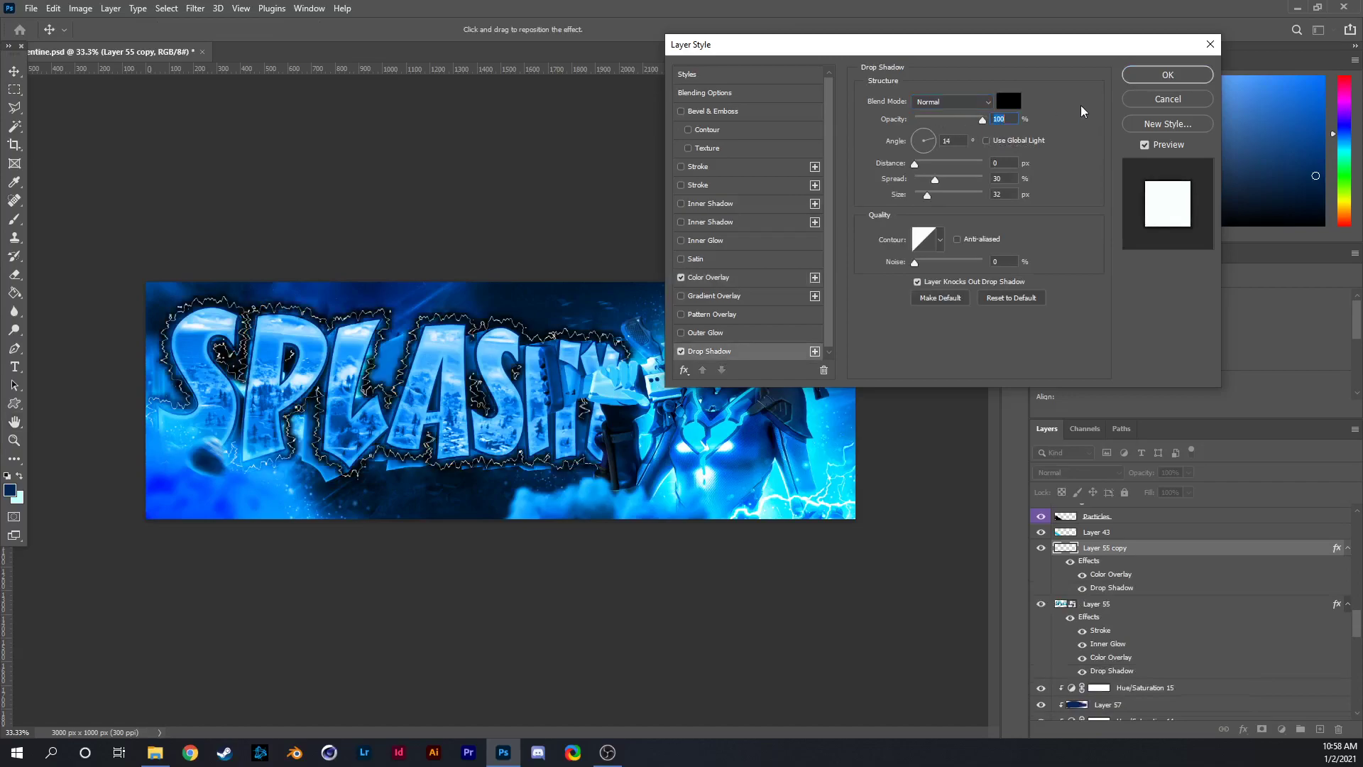
click(1009, 101)
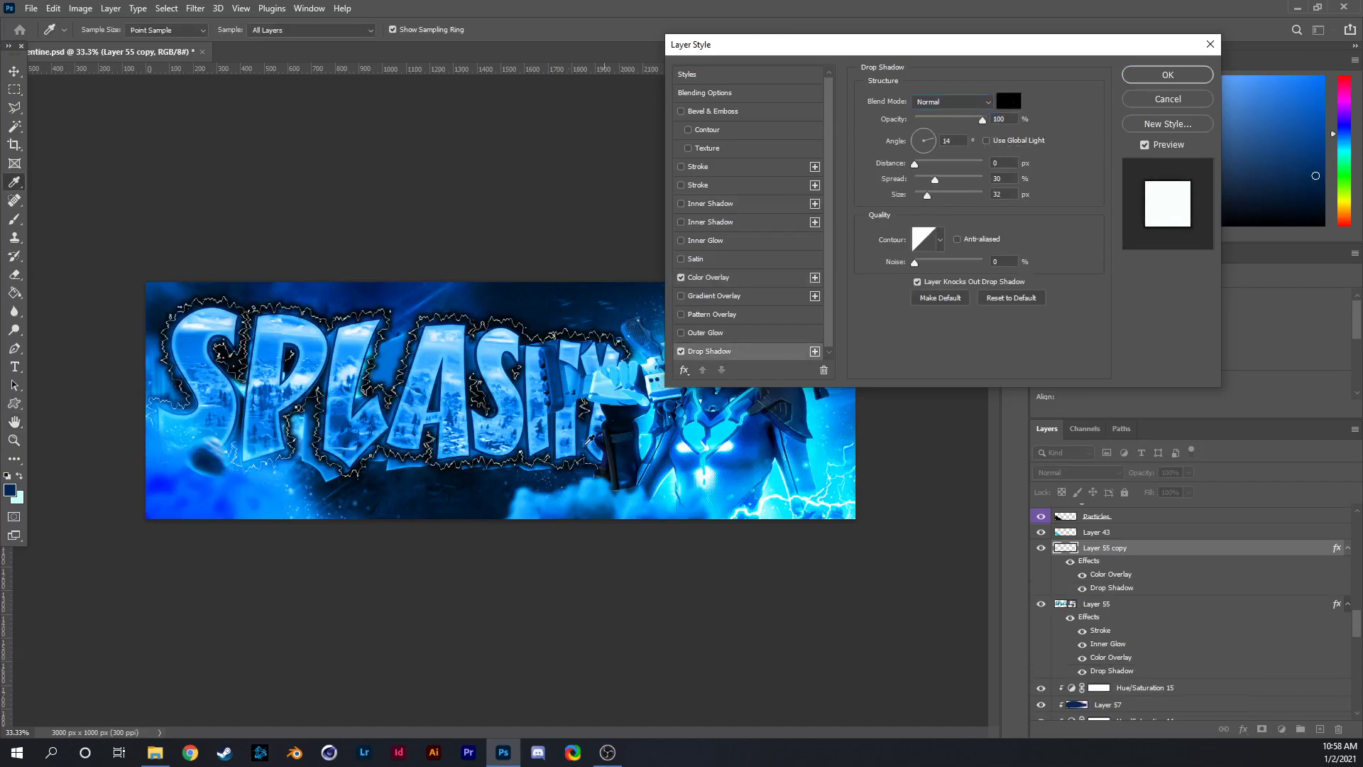
click(580, 510)
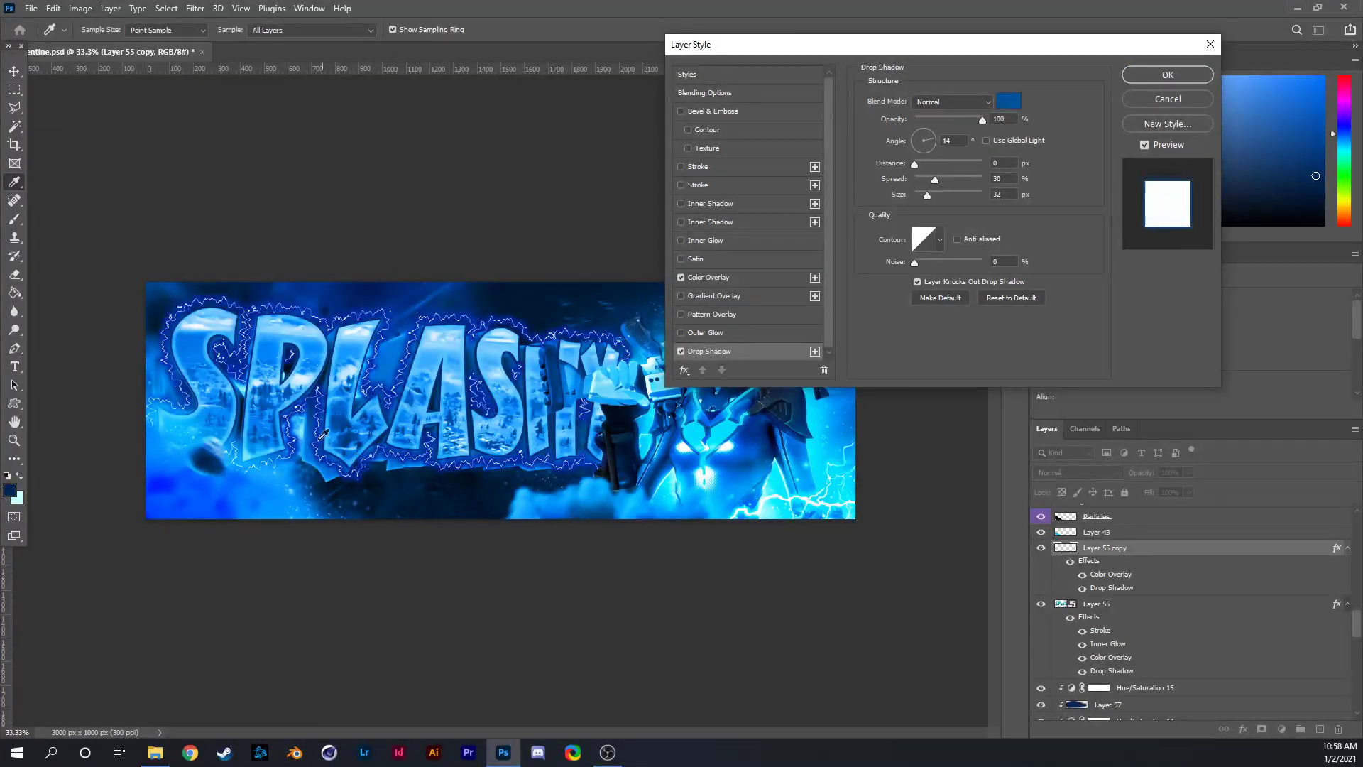
click(235, 487)
click(276, 484)
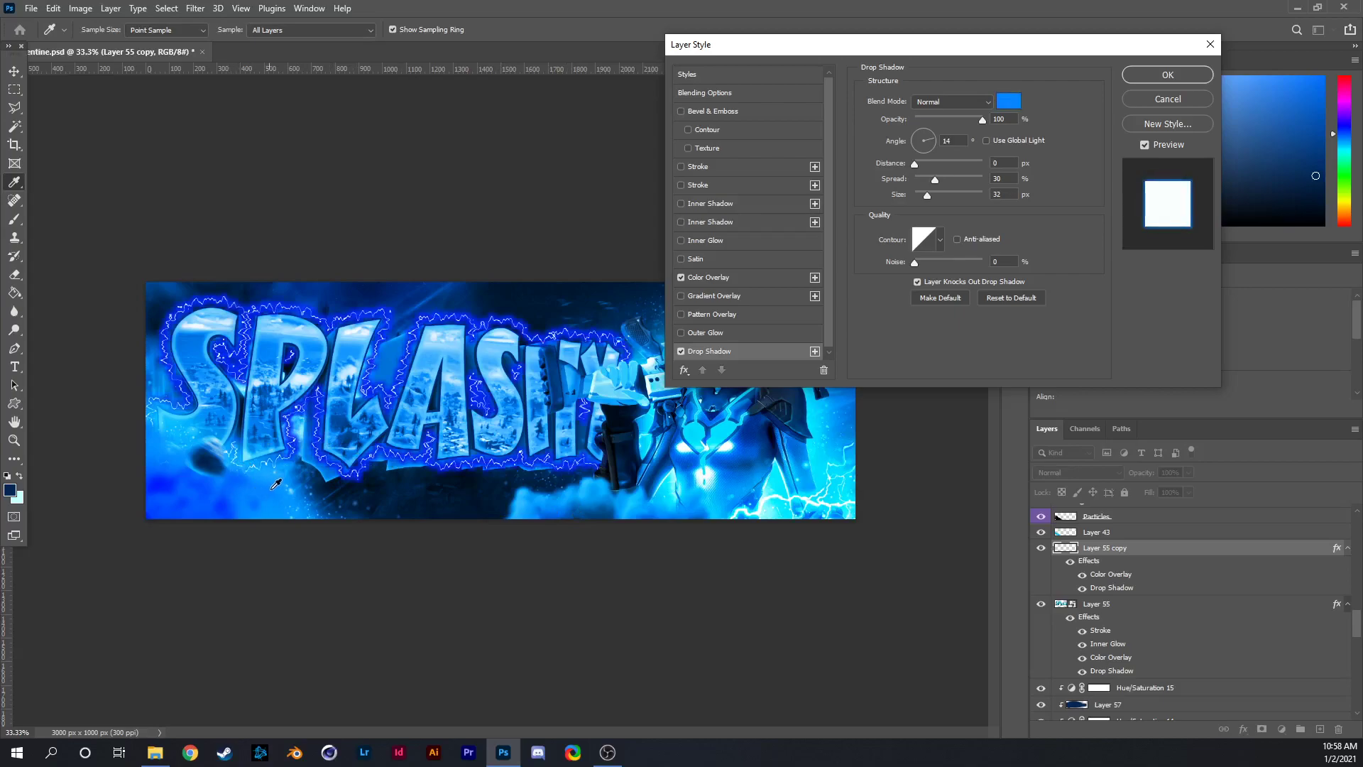
click(287, 480)
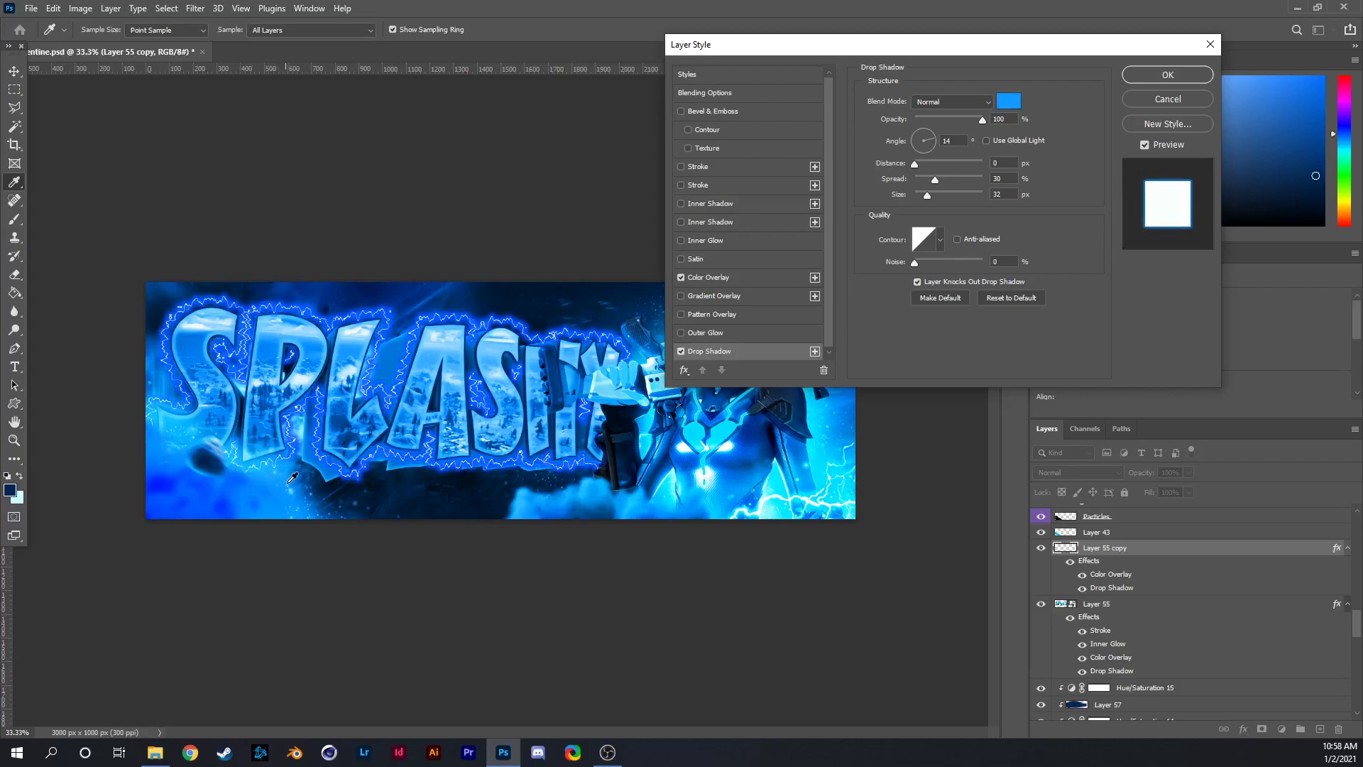
click(289, 461)
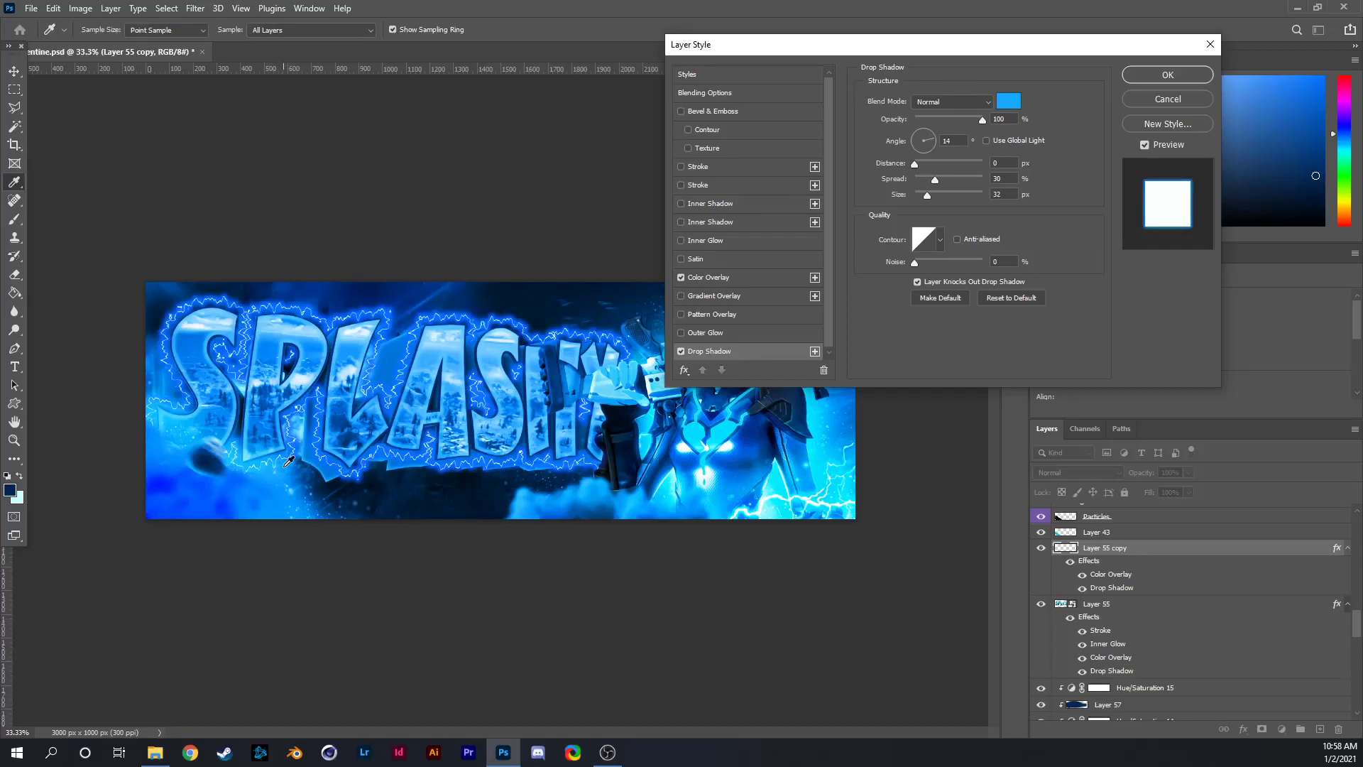
key(Return)
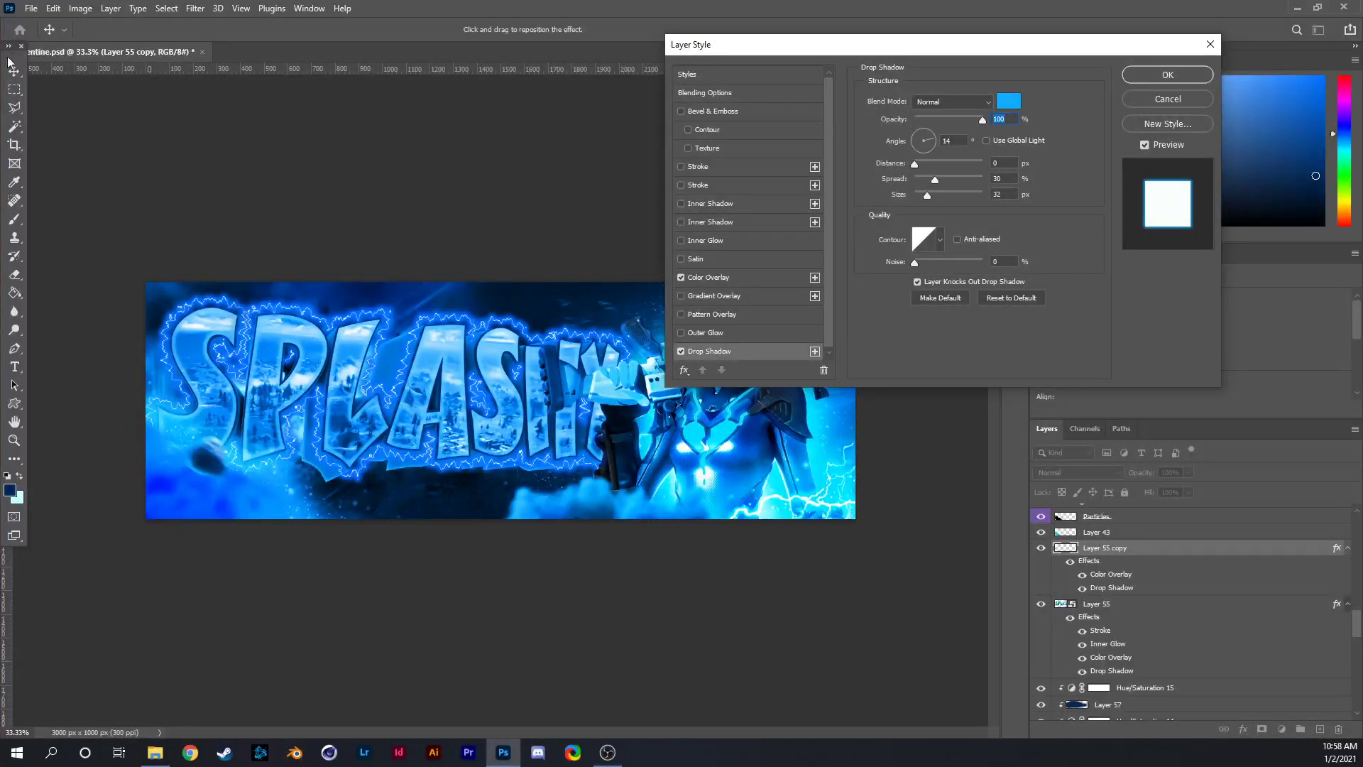
Give the drop shadow Linear Dodge (Add) blend, 13 px size, light cyan colour and 24% opacity.
click(952, 101)
click(970, 242)
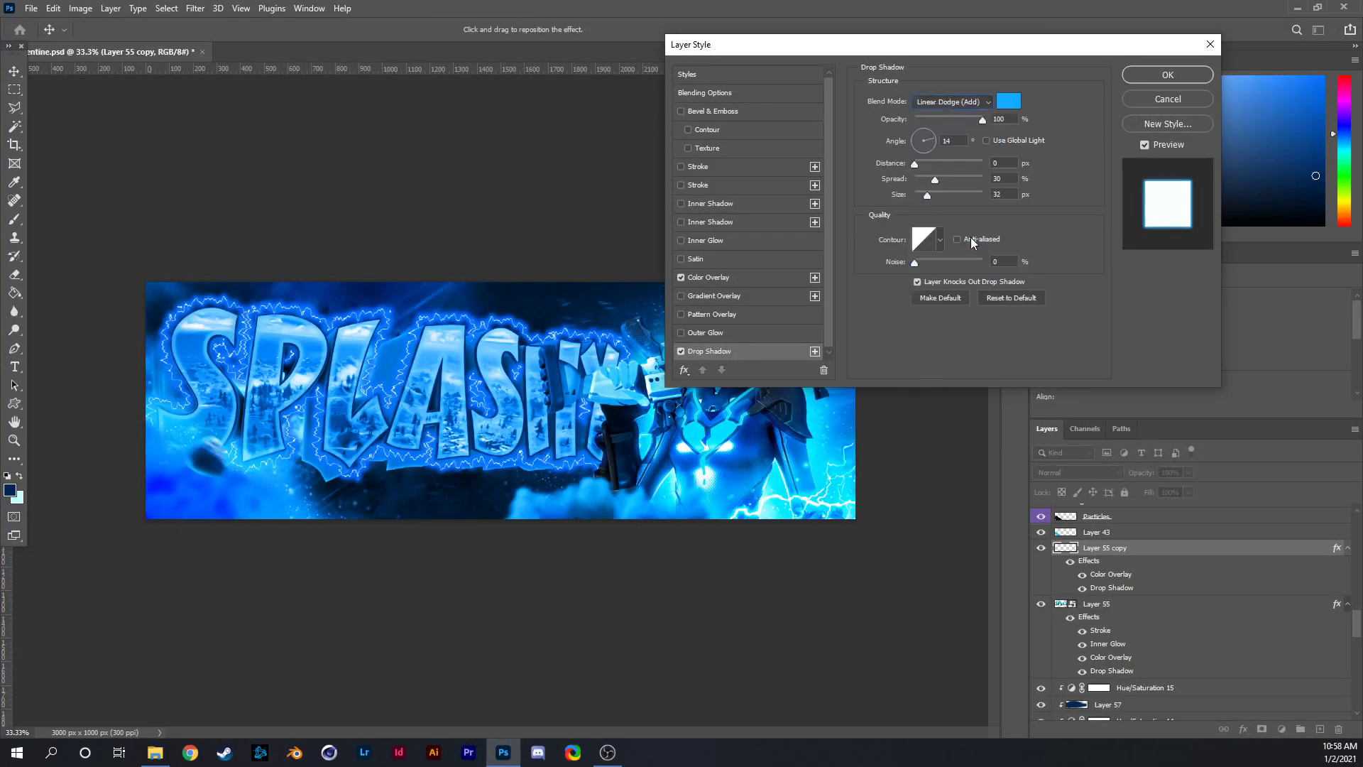
click(940, 118)
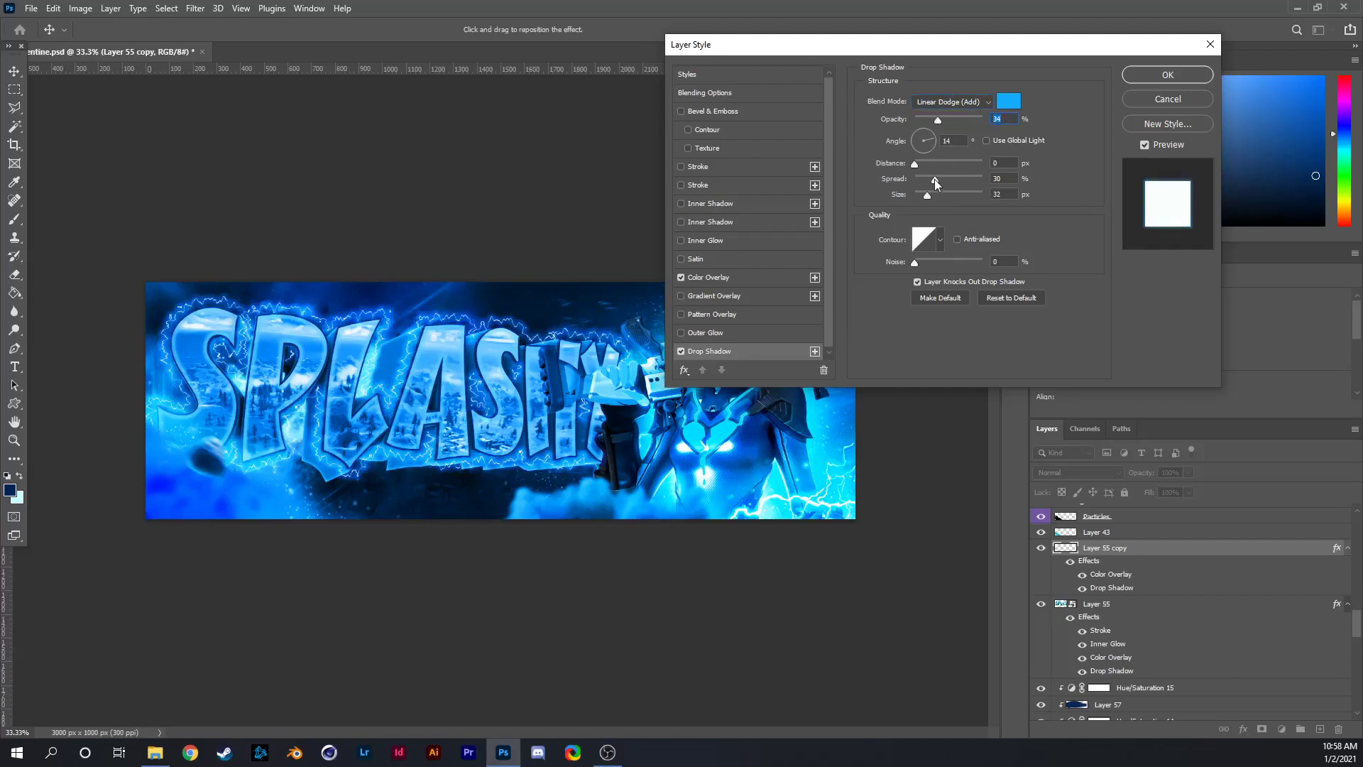
click(923, 196)
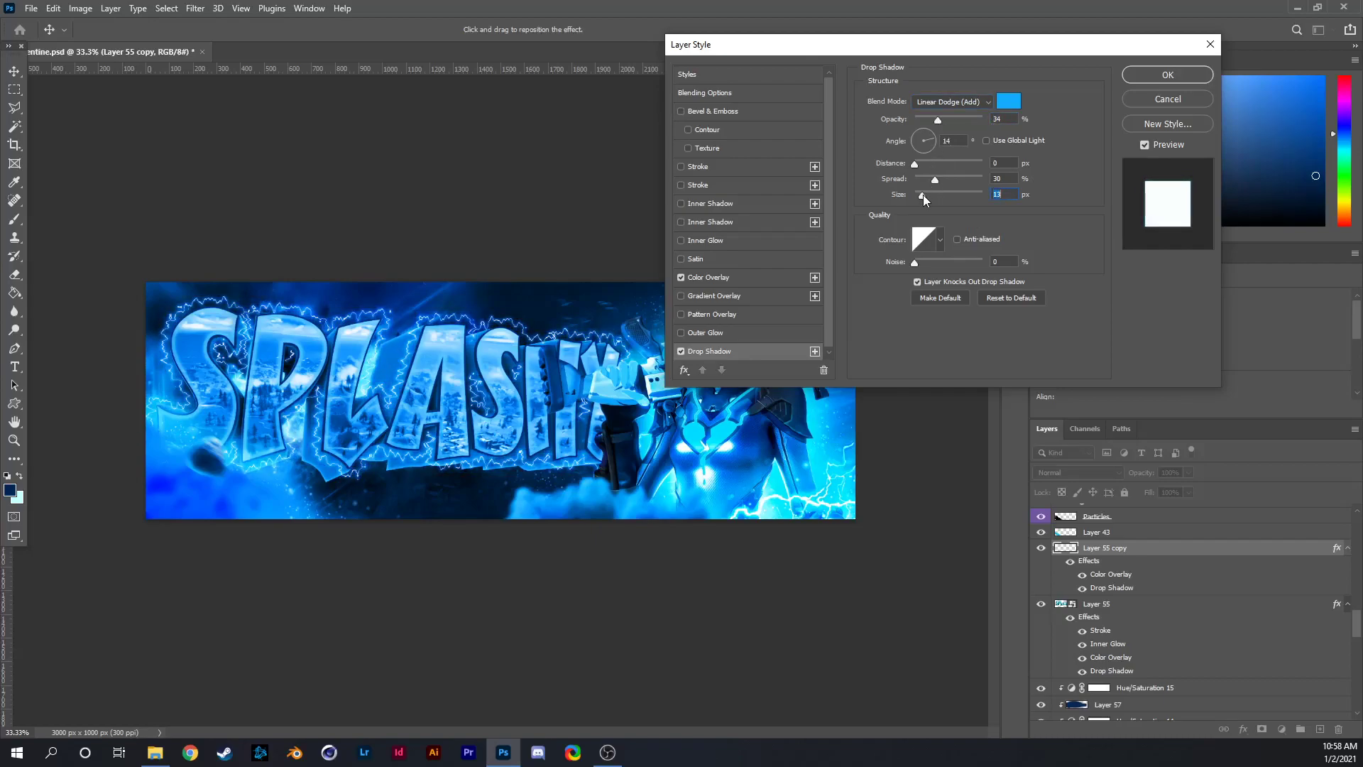
click(1005, 103)
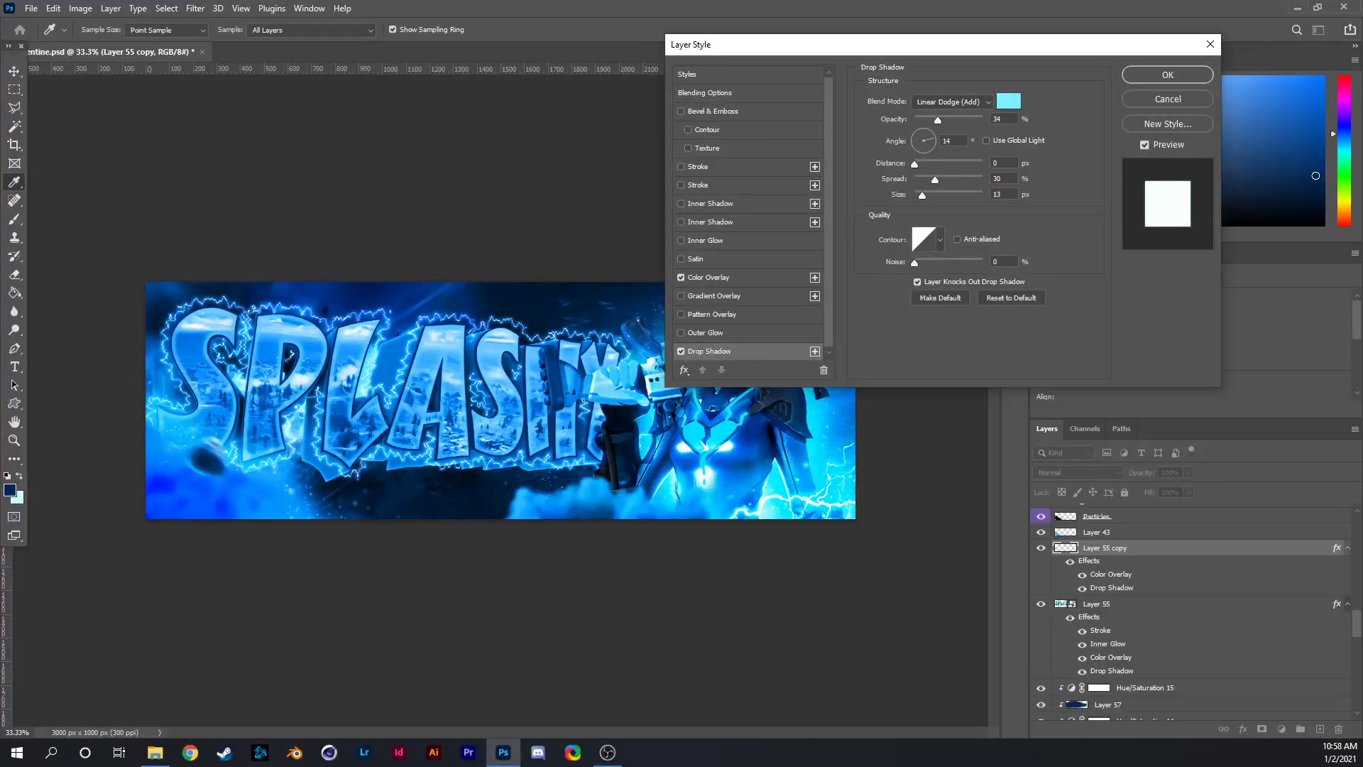
click(1001, 193)
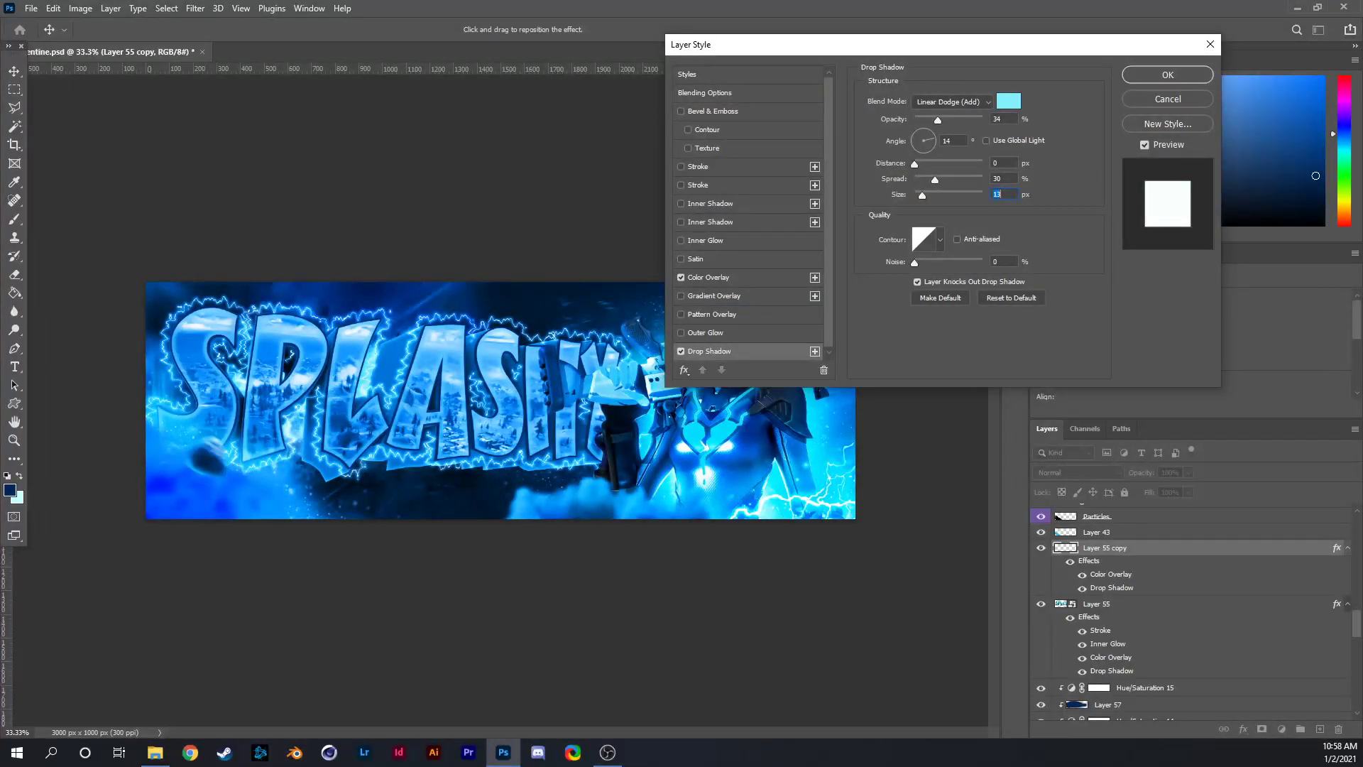
drag(936, 118, 931, 120)
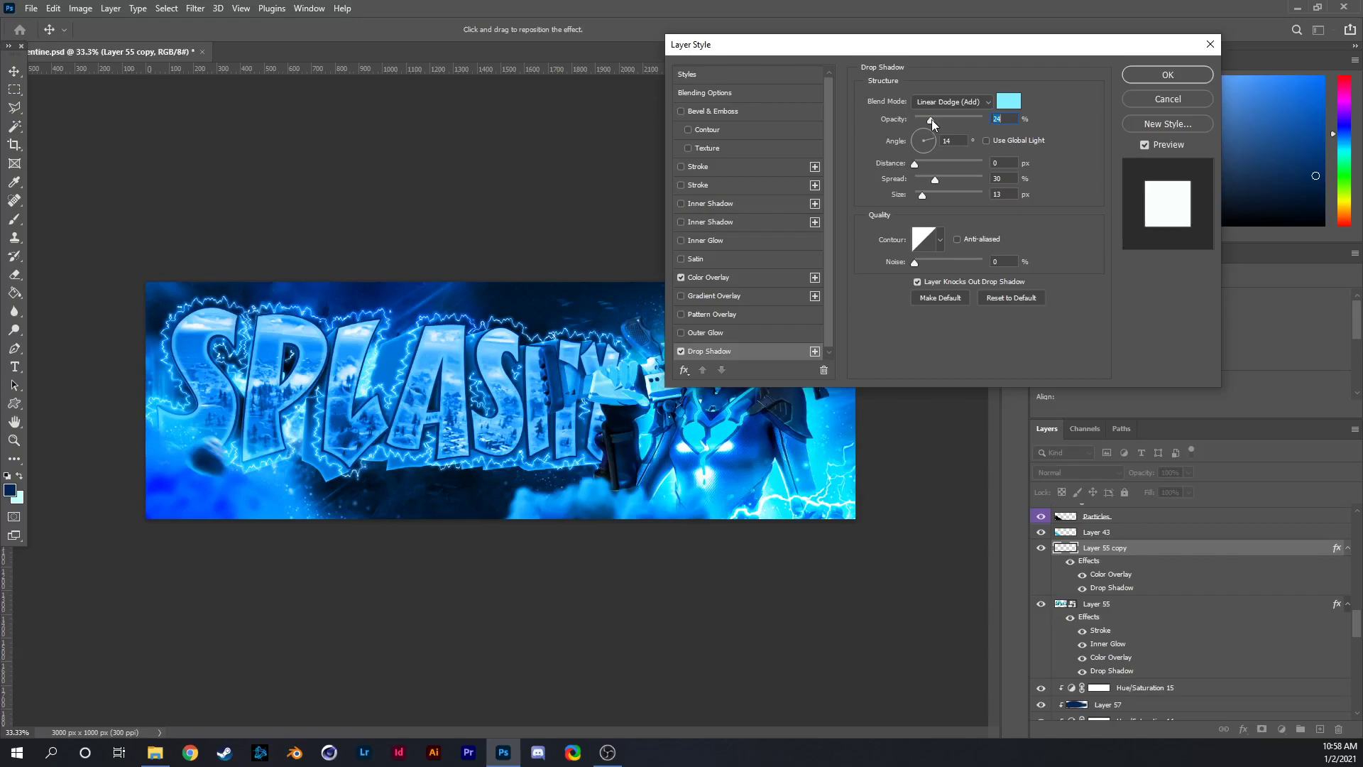
click(1169, 75)
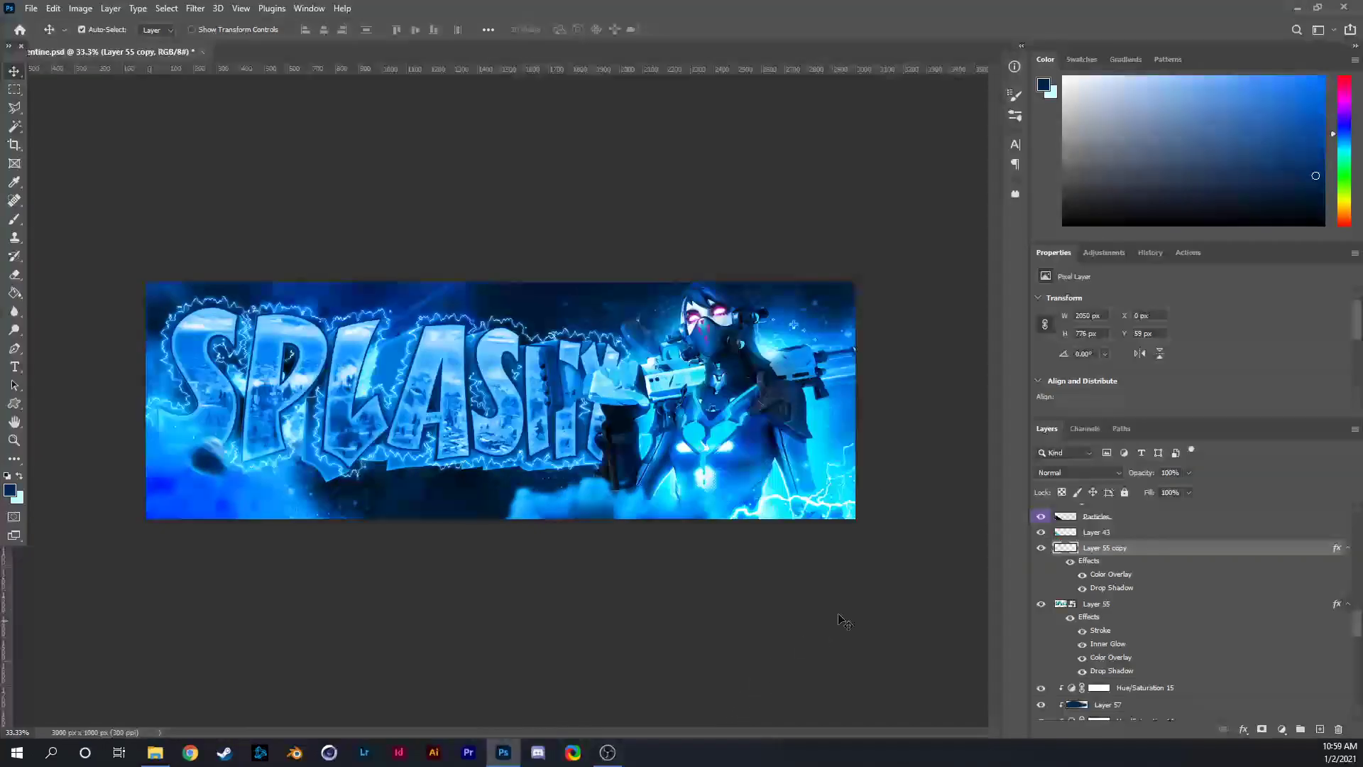
click(1082, 589)
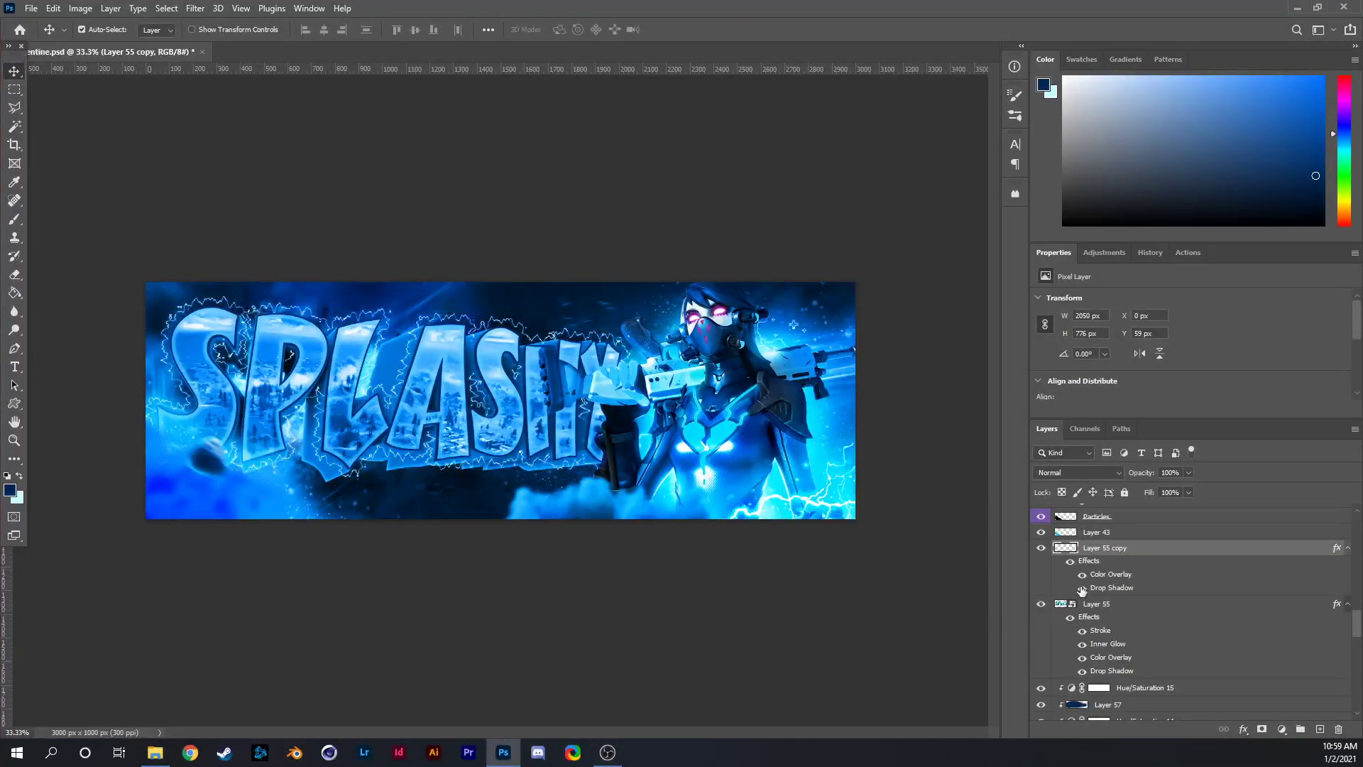
click(1081, 590)
click(1082, 589)
click(1082, 588)
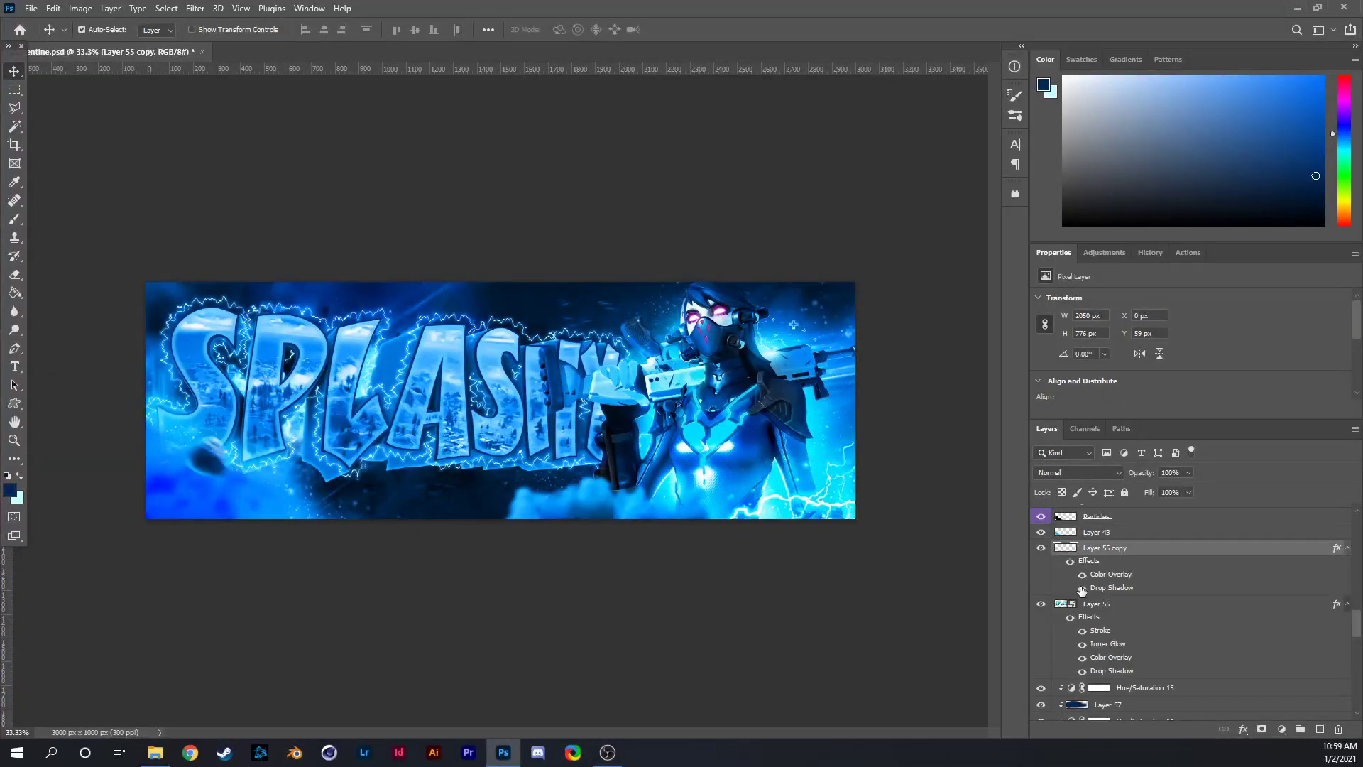
click(1081, 659)
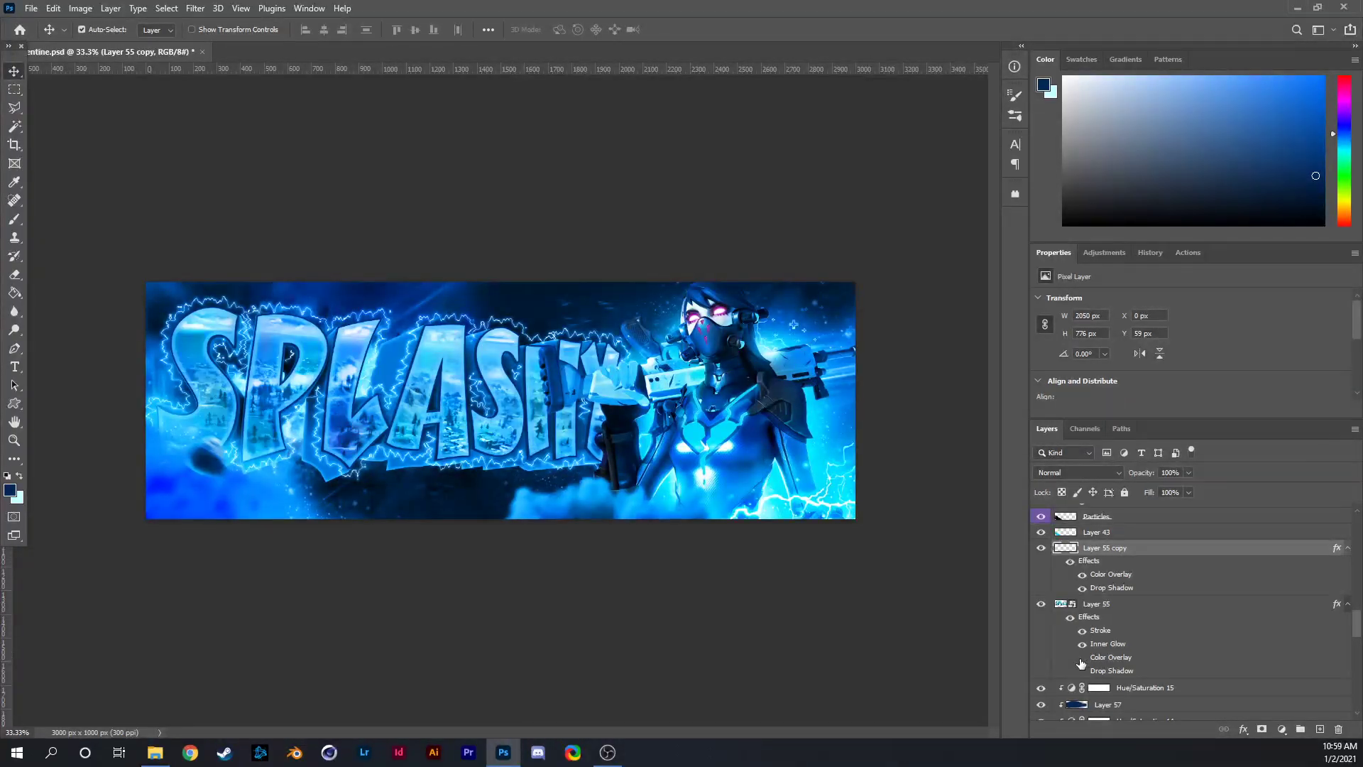
click(1082, 659)
click(1081, 659)
click(1083, 643)
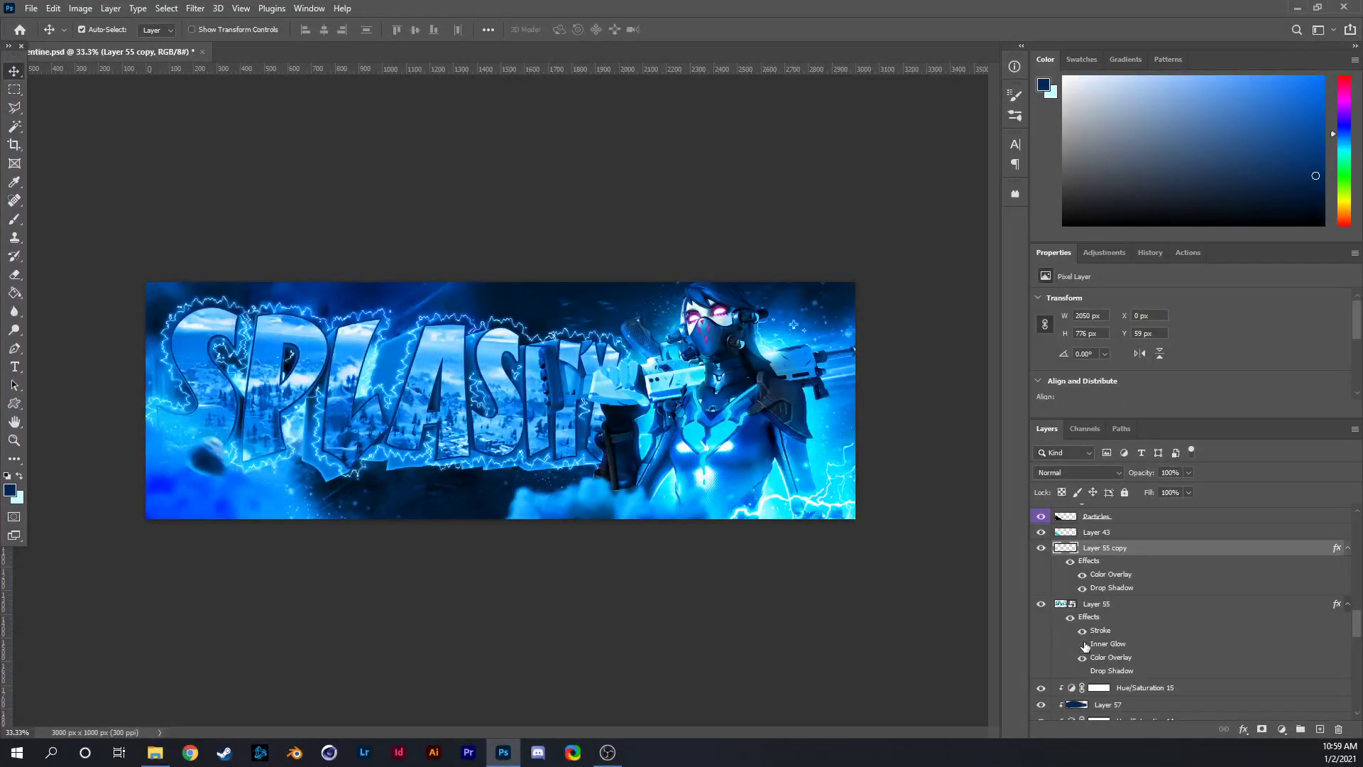
click(1083, 644)
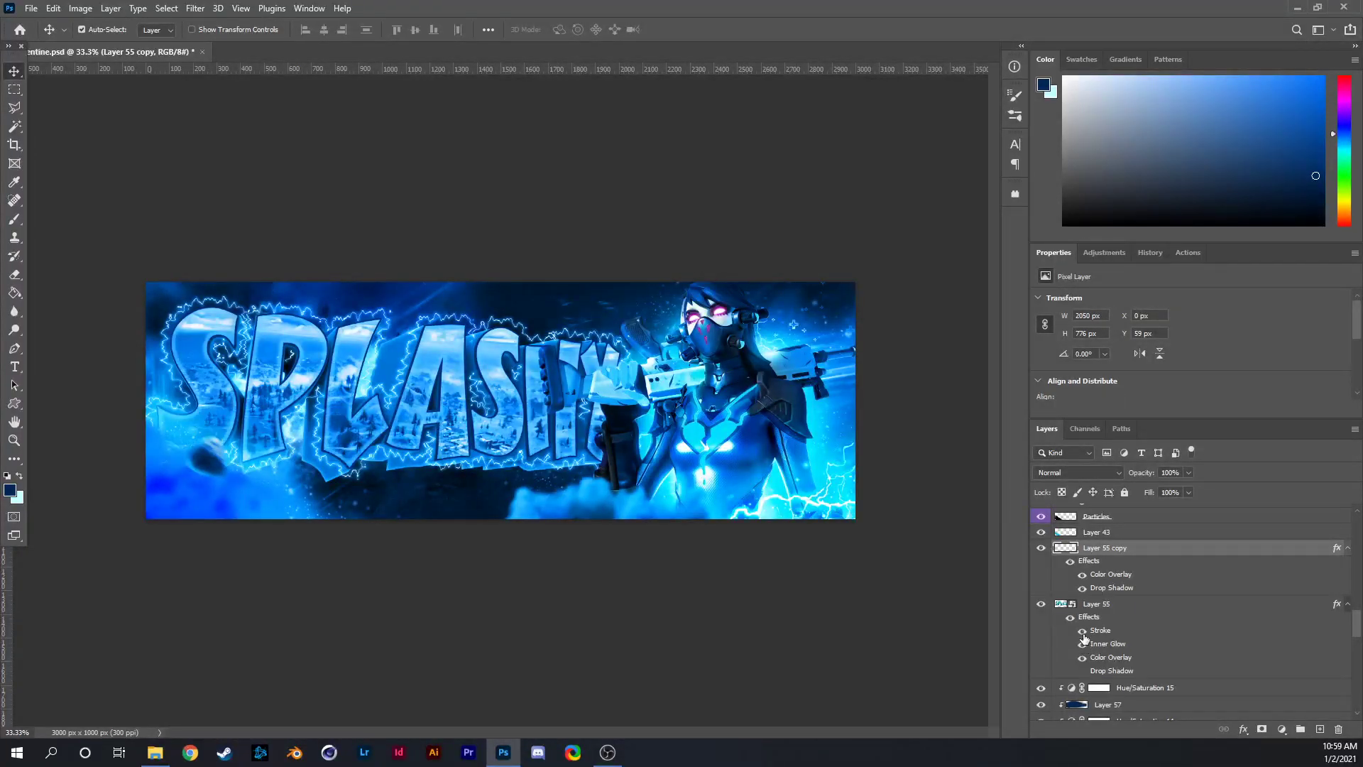
Change Layer 55's Inner Glow to 100% opacity, 24 px size and 25% choke.
click(1090, 648)
key(h)
double_click(1106, 644)
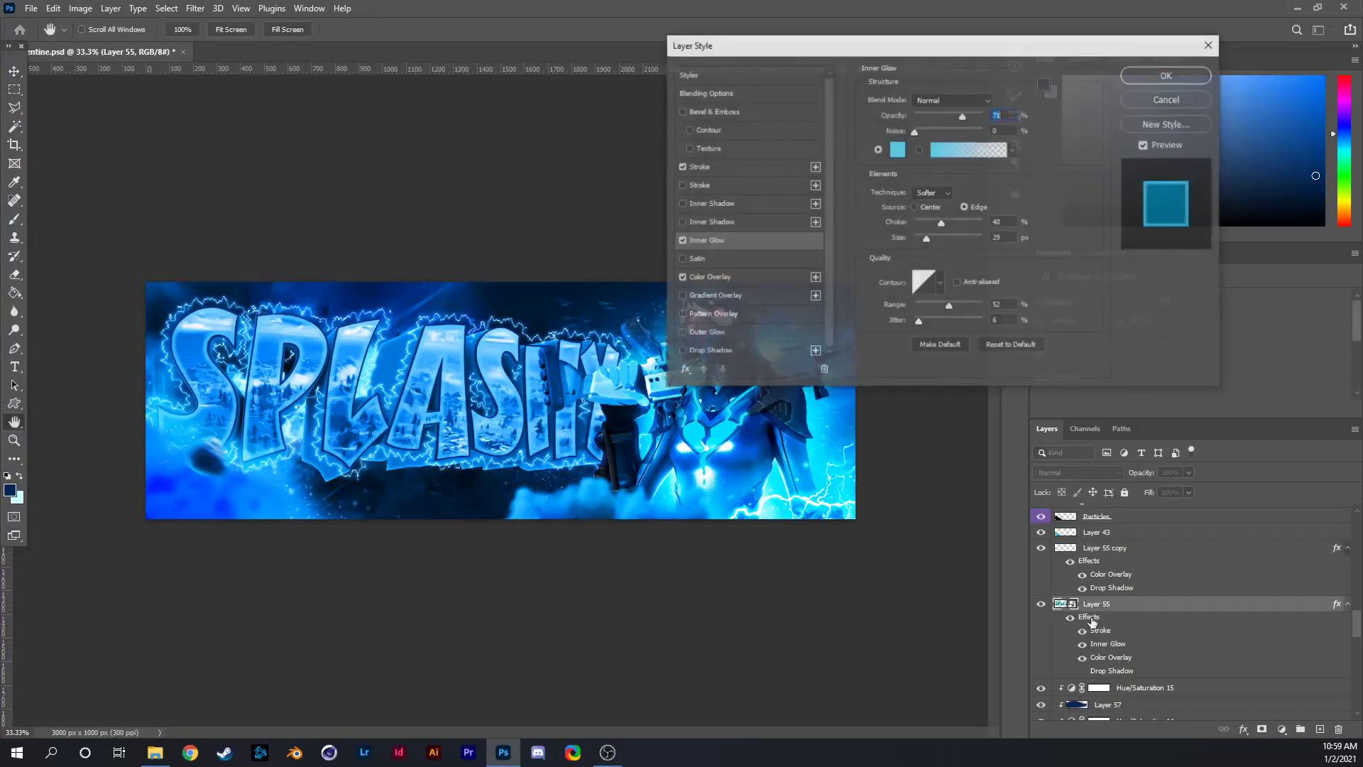
drag(953, 115, 988, 116)
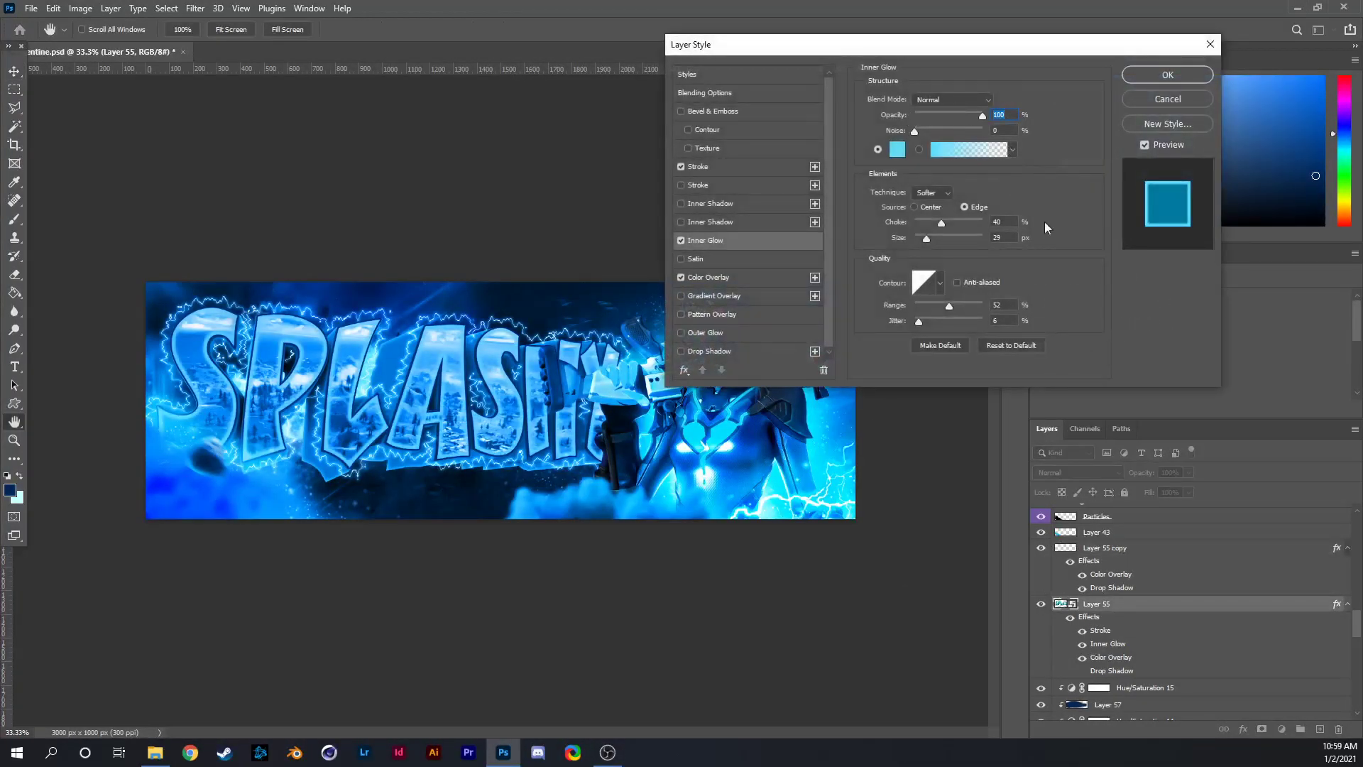
drag(926, 234, 927, 236)
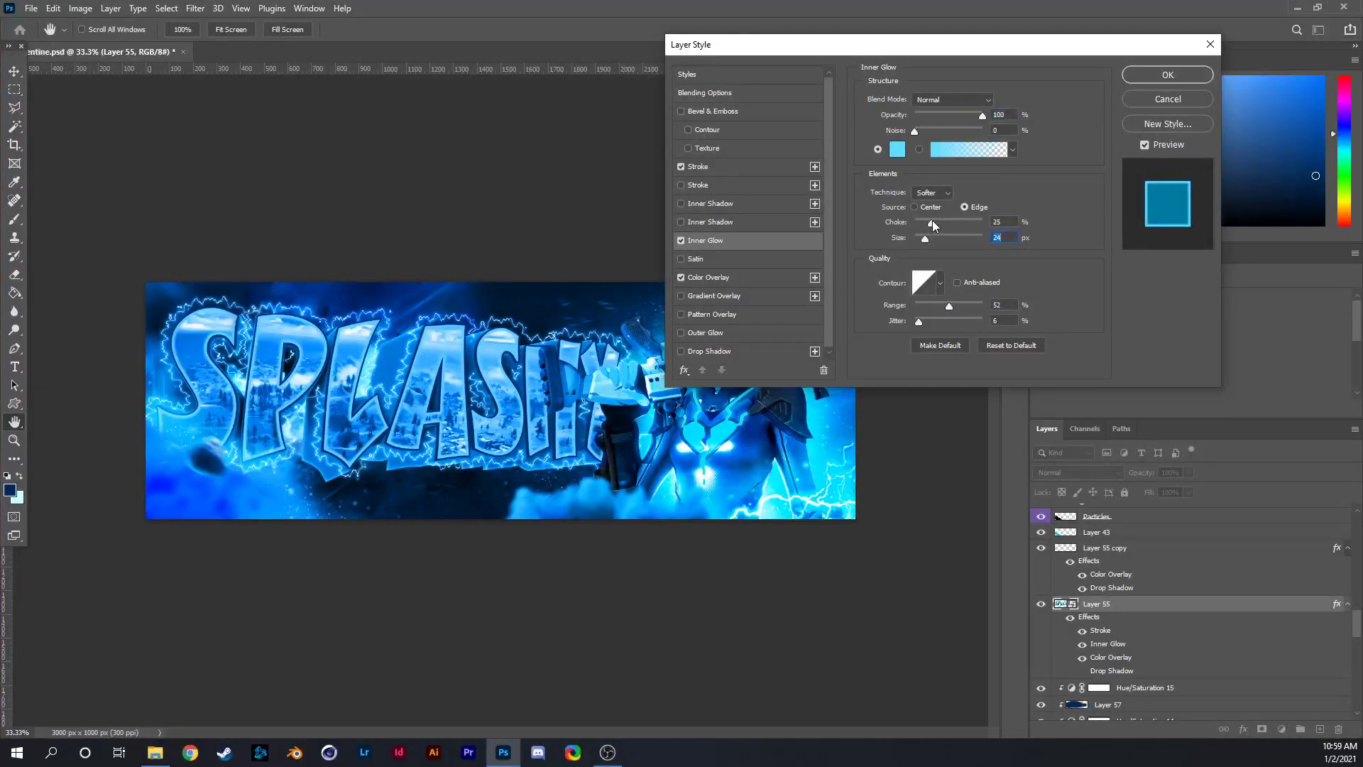
click(932, 222)
Set the inner glow blend to Linear Dodge (Add) at 52% opacity.
click(951, 99)
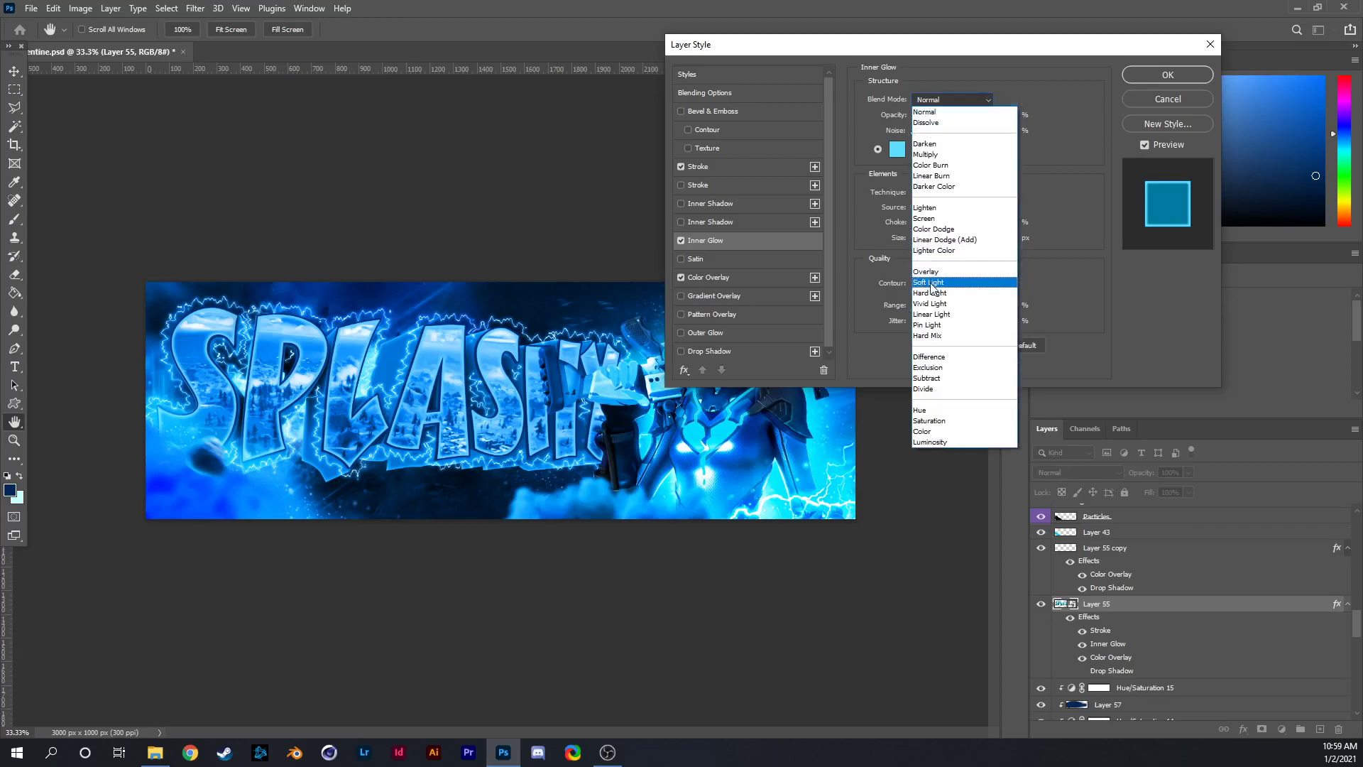
click(936, 308)
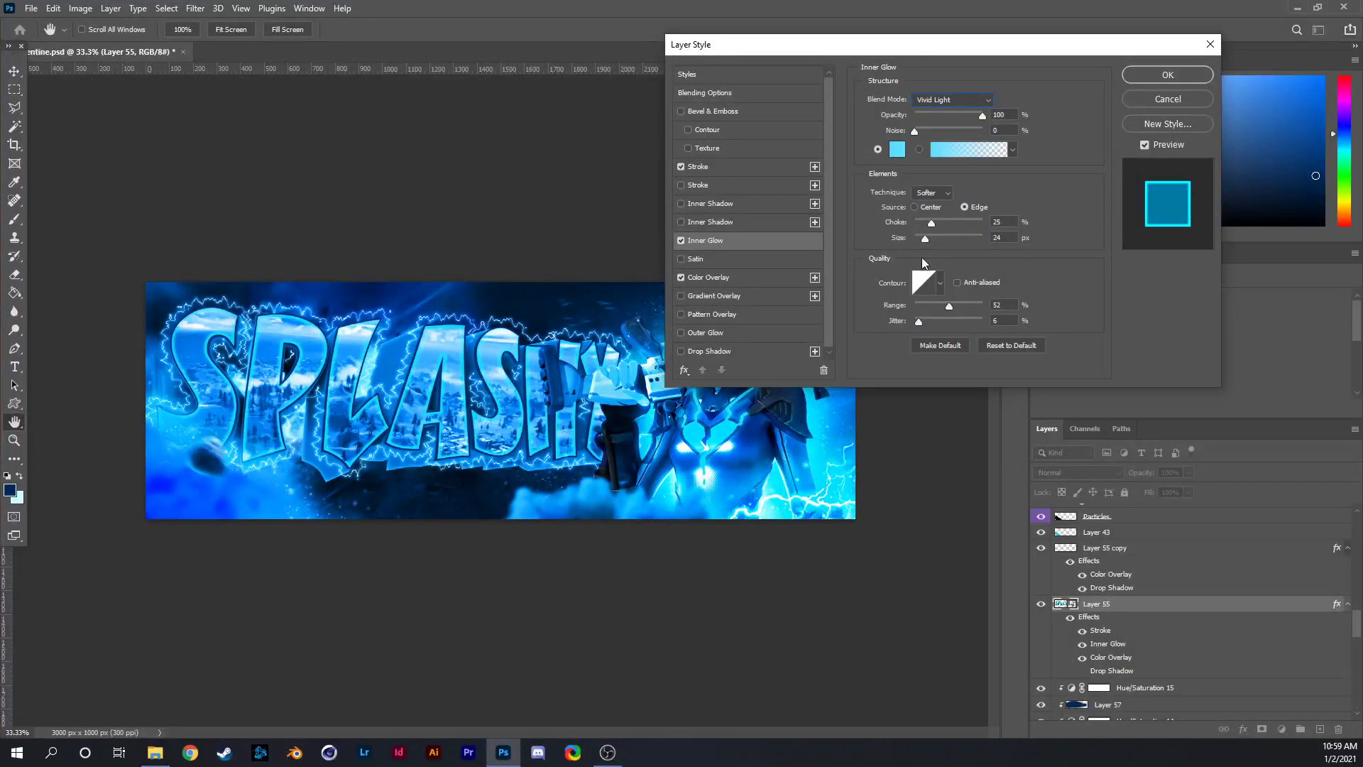
click(968, 101)
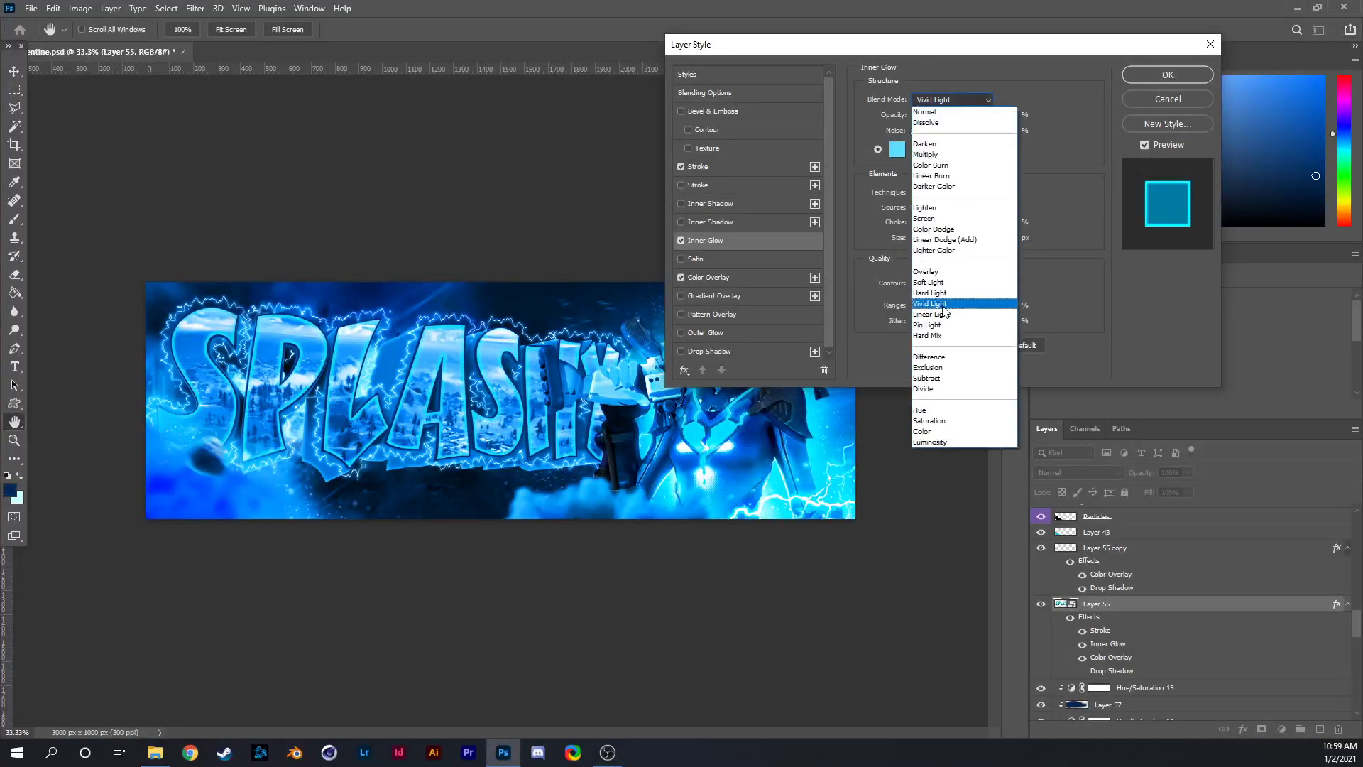
click(950, 241)
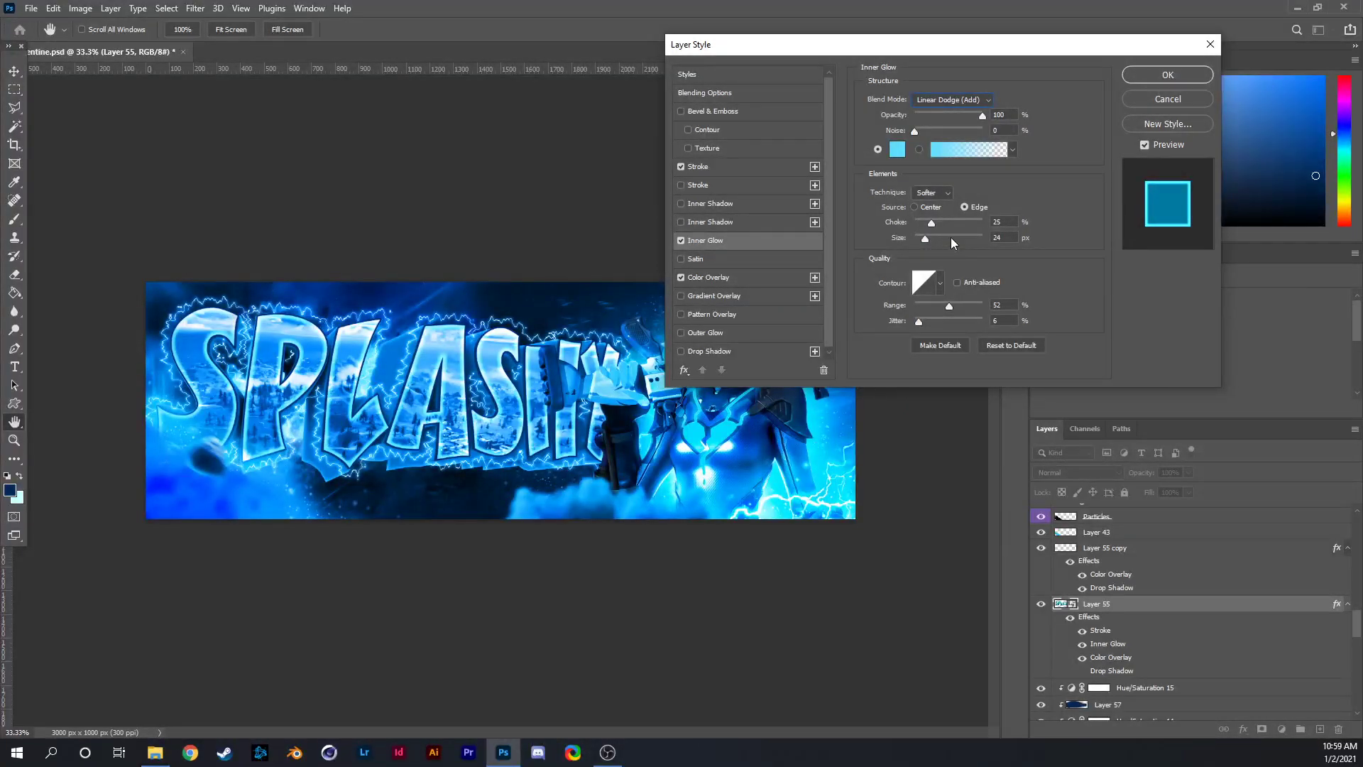
click(959, 116)
drag(956, 115, 951, 112)
drag(973, 44, 803, 82)
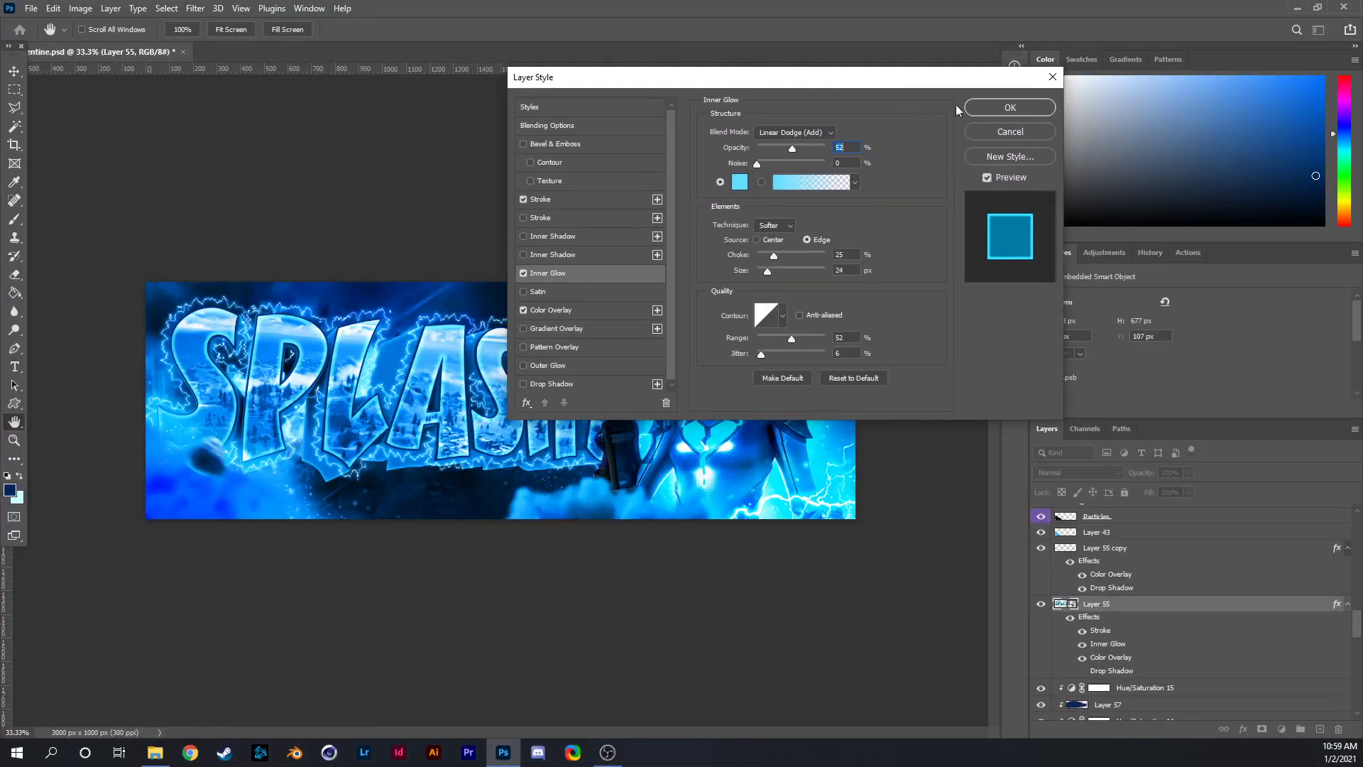
click(995, 102)
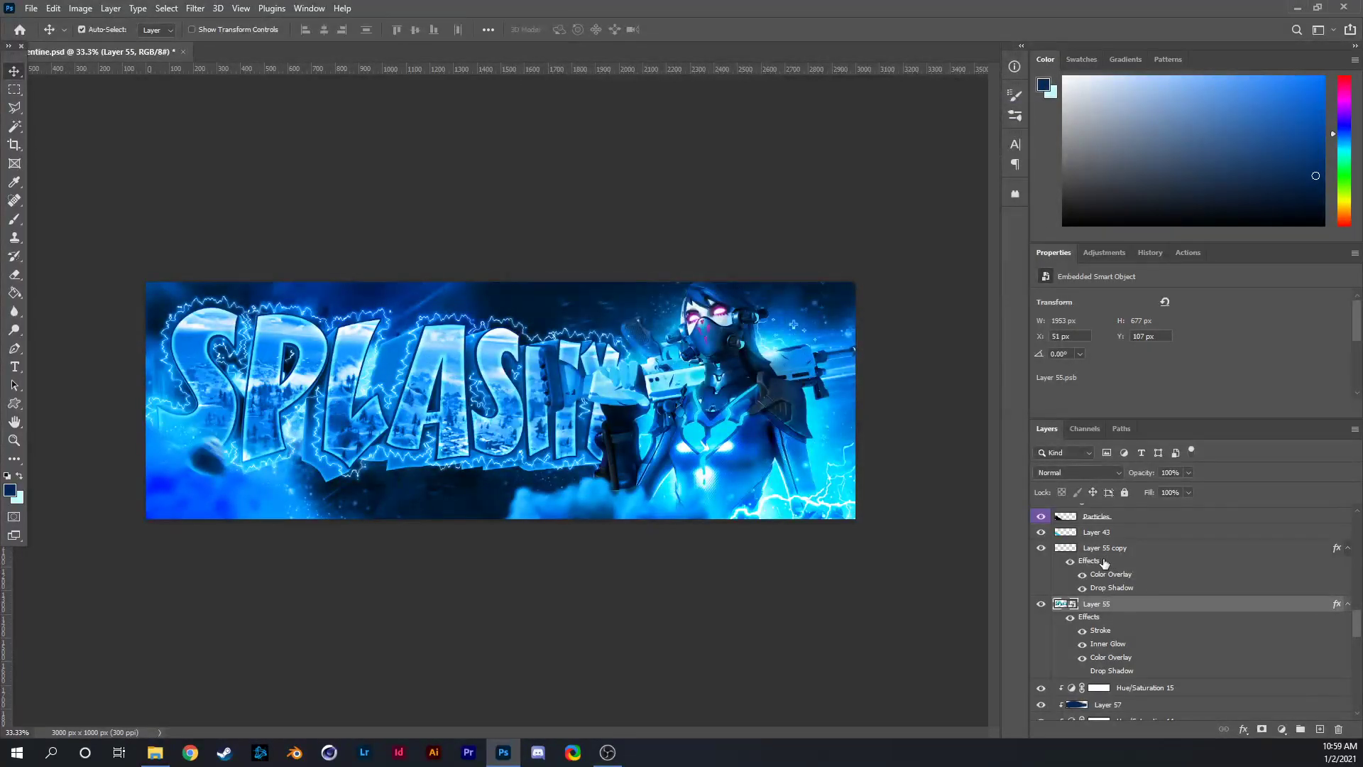
Switch Layer 55's inner glow to Normal blend at 100% opacity.
double_click(1111, 649)
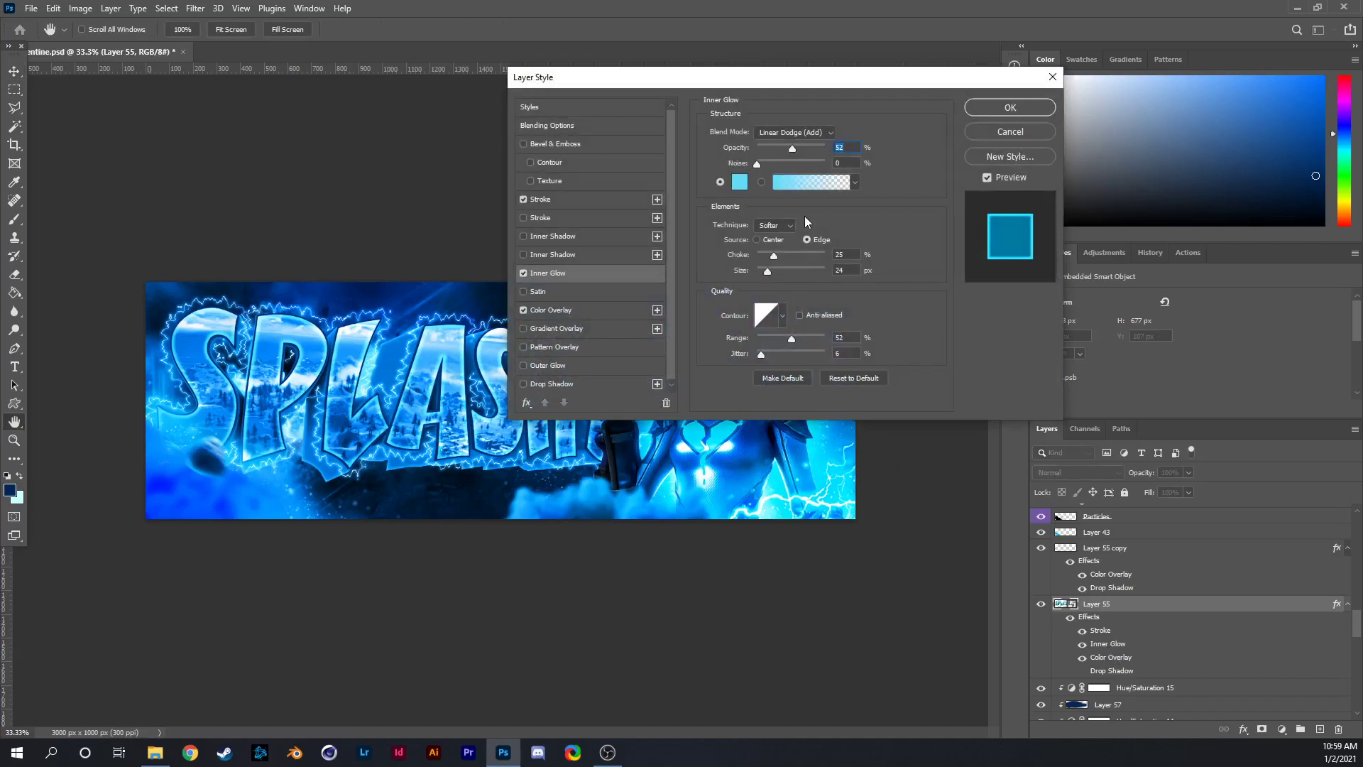
click(792, 133)
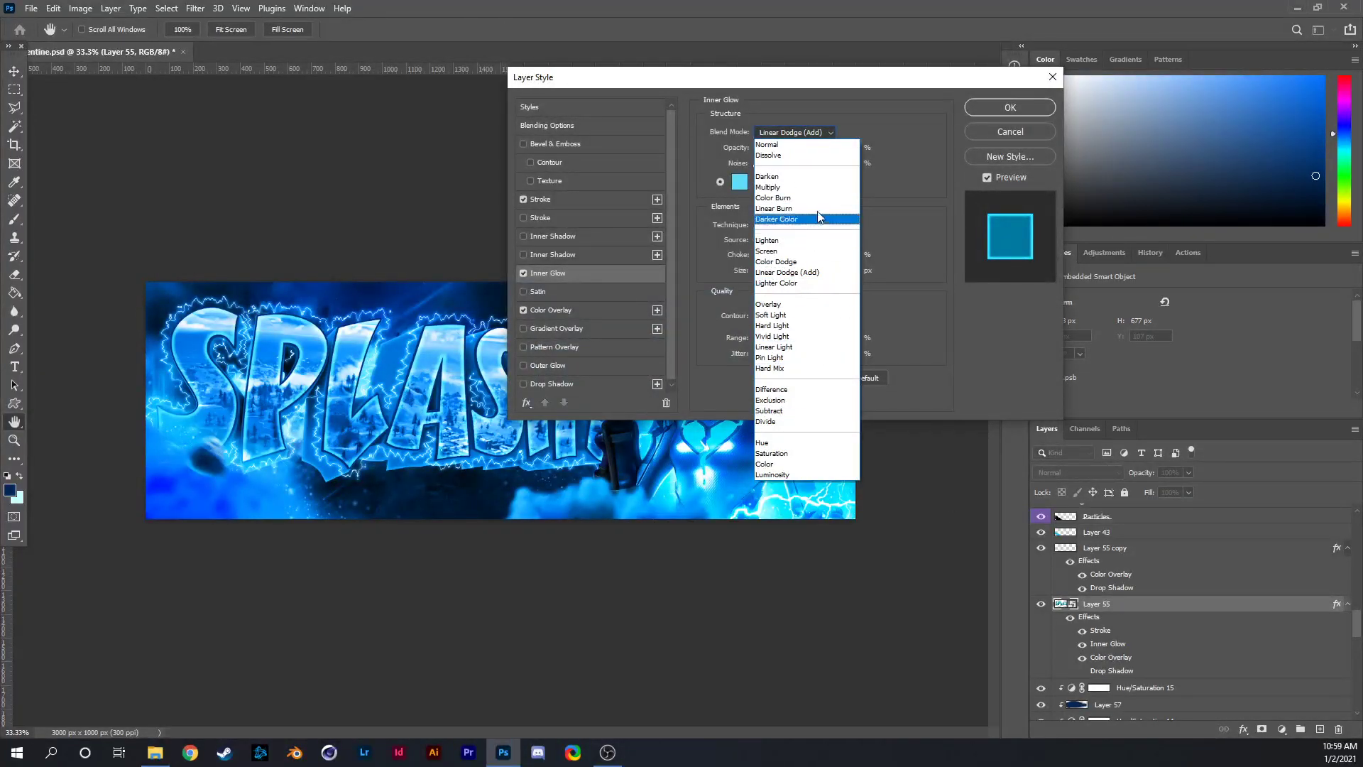
click(815, 145)
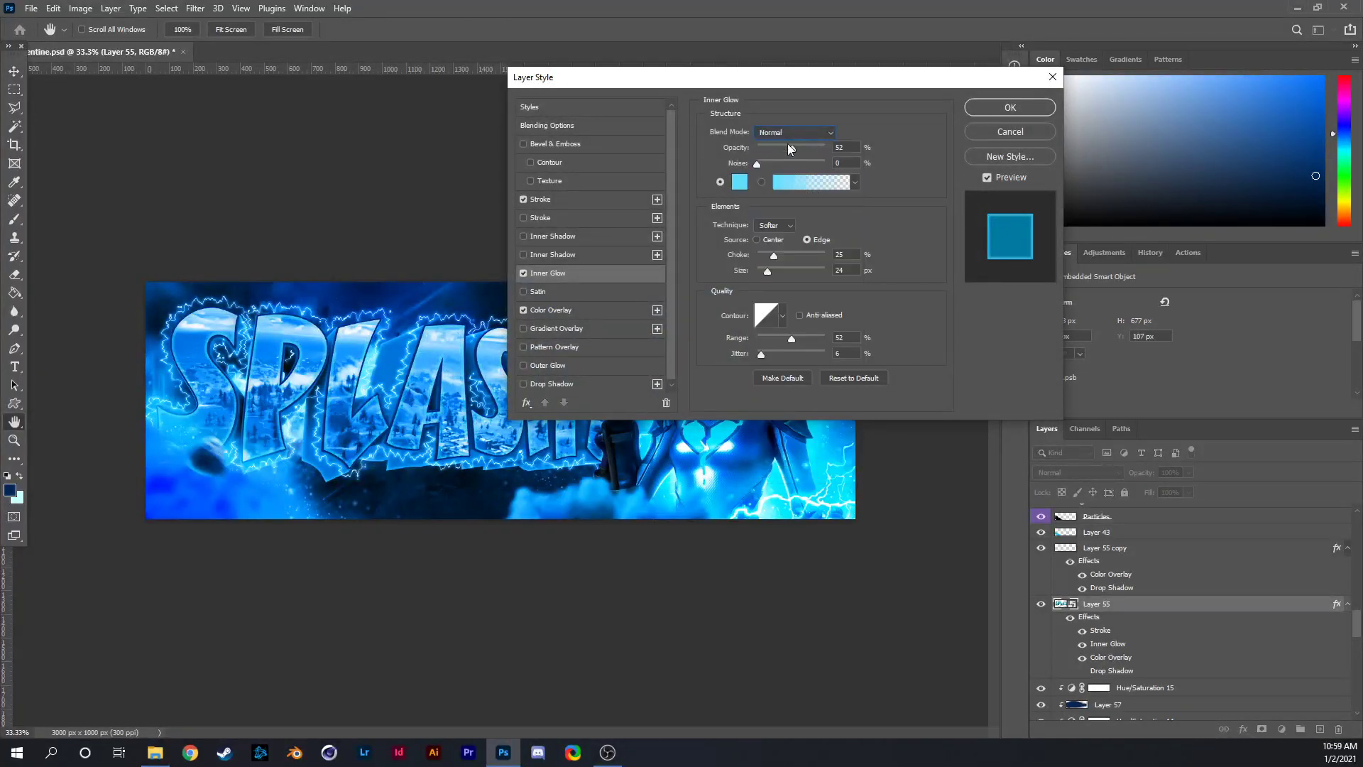
drag(790, 147, 828, 148)
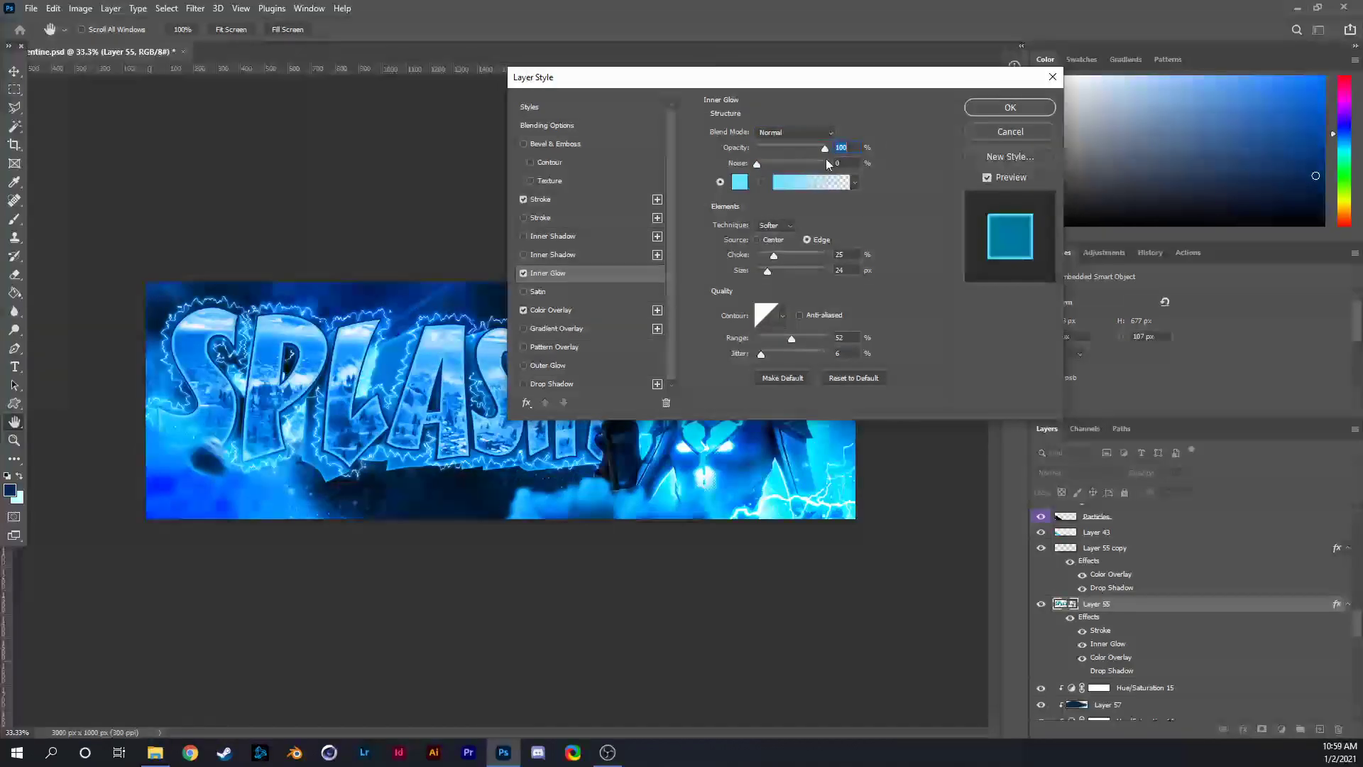
click(979, 108)
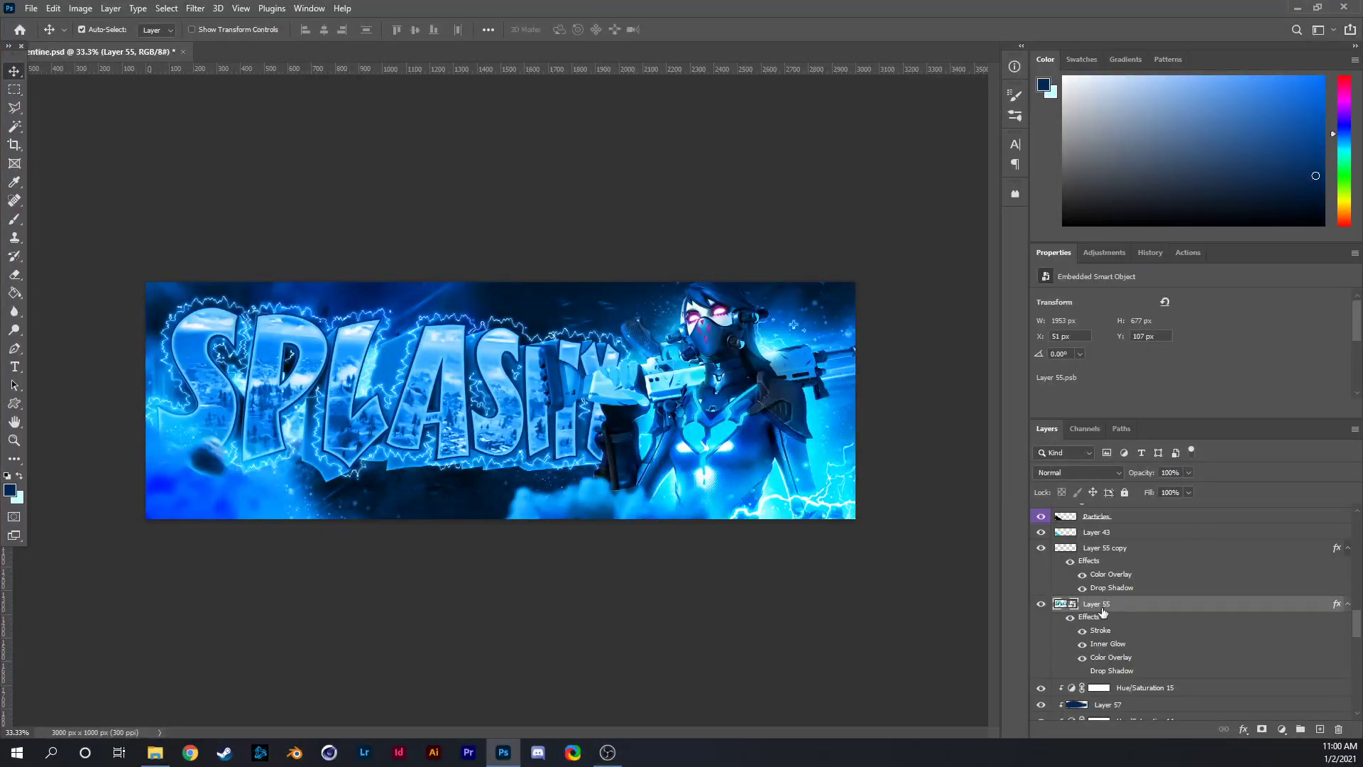
Convert Layer 55 copy to a smart object, then rasterize it into plain pixels.
click(1097, 558)
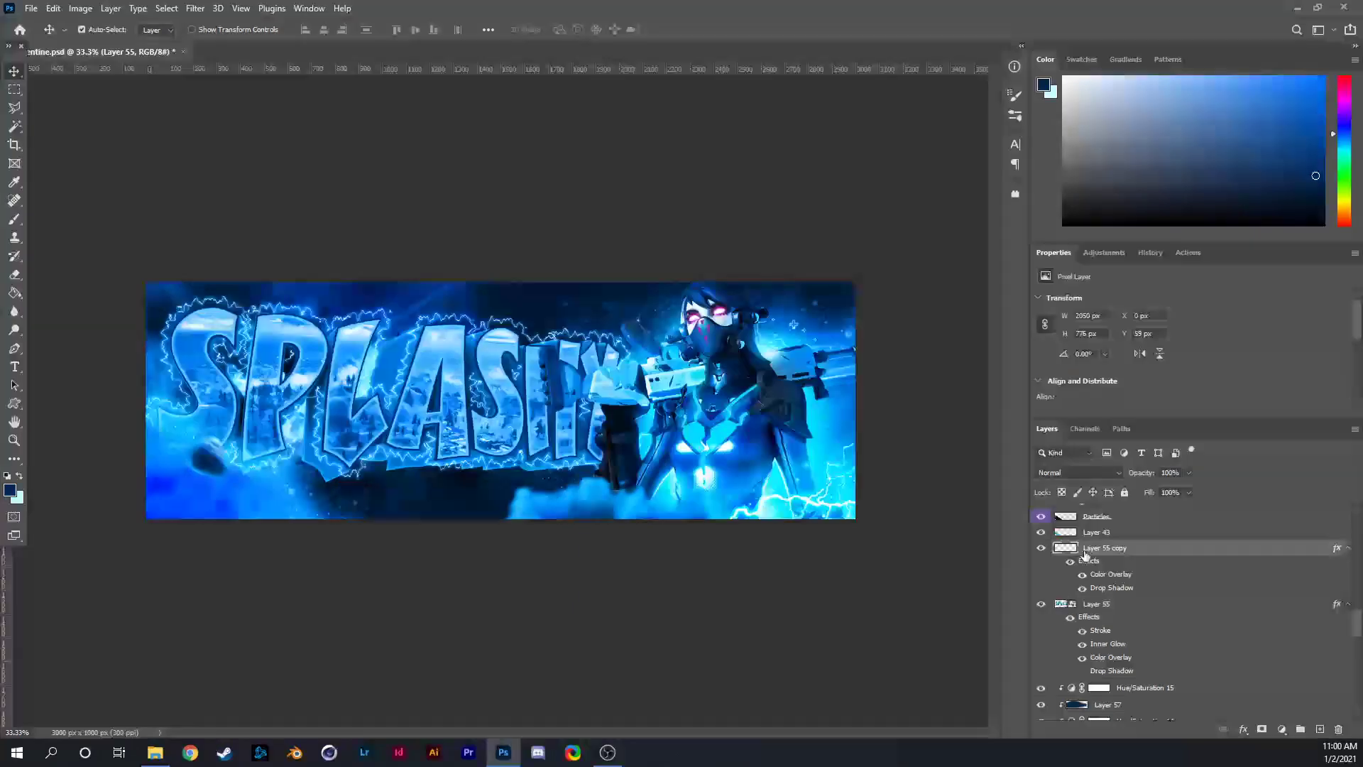
click(1040, 549)
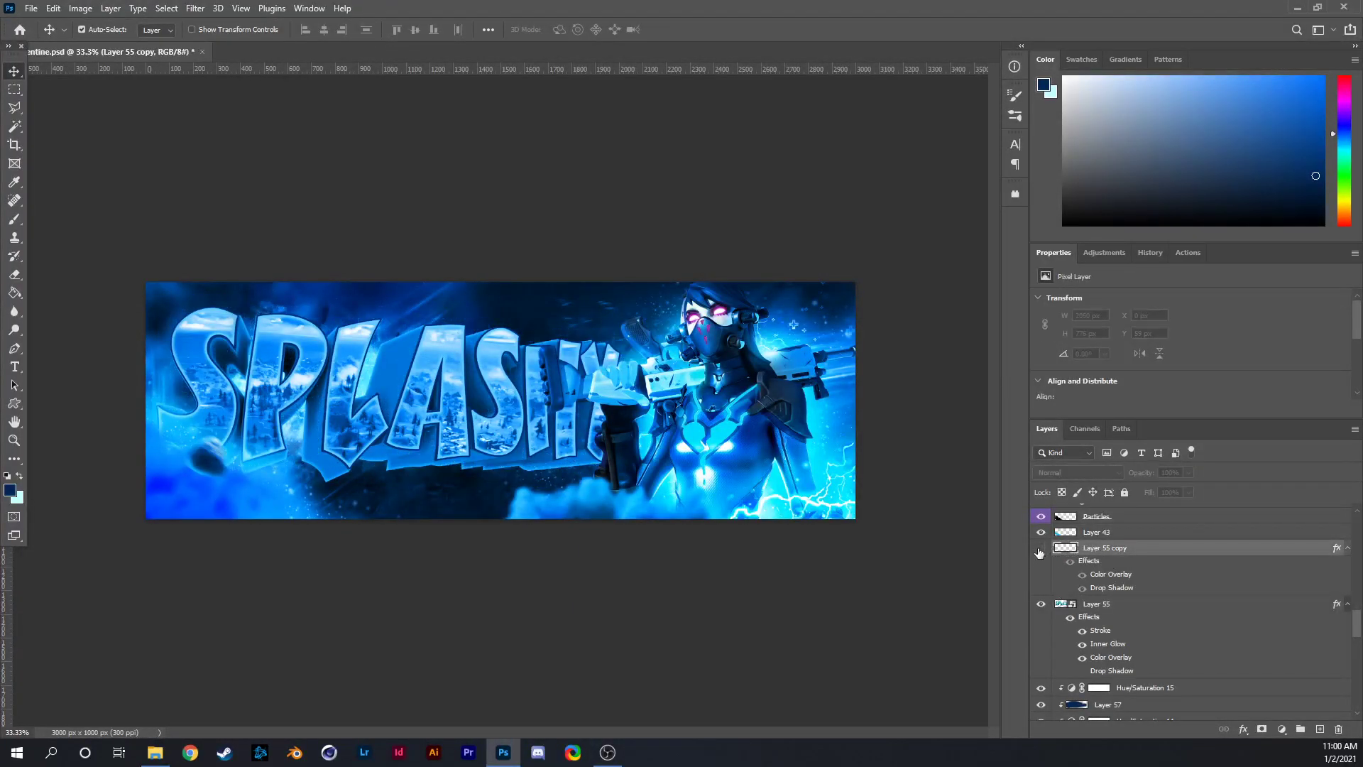
click(1040, 548)
right_click(1153, 558)
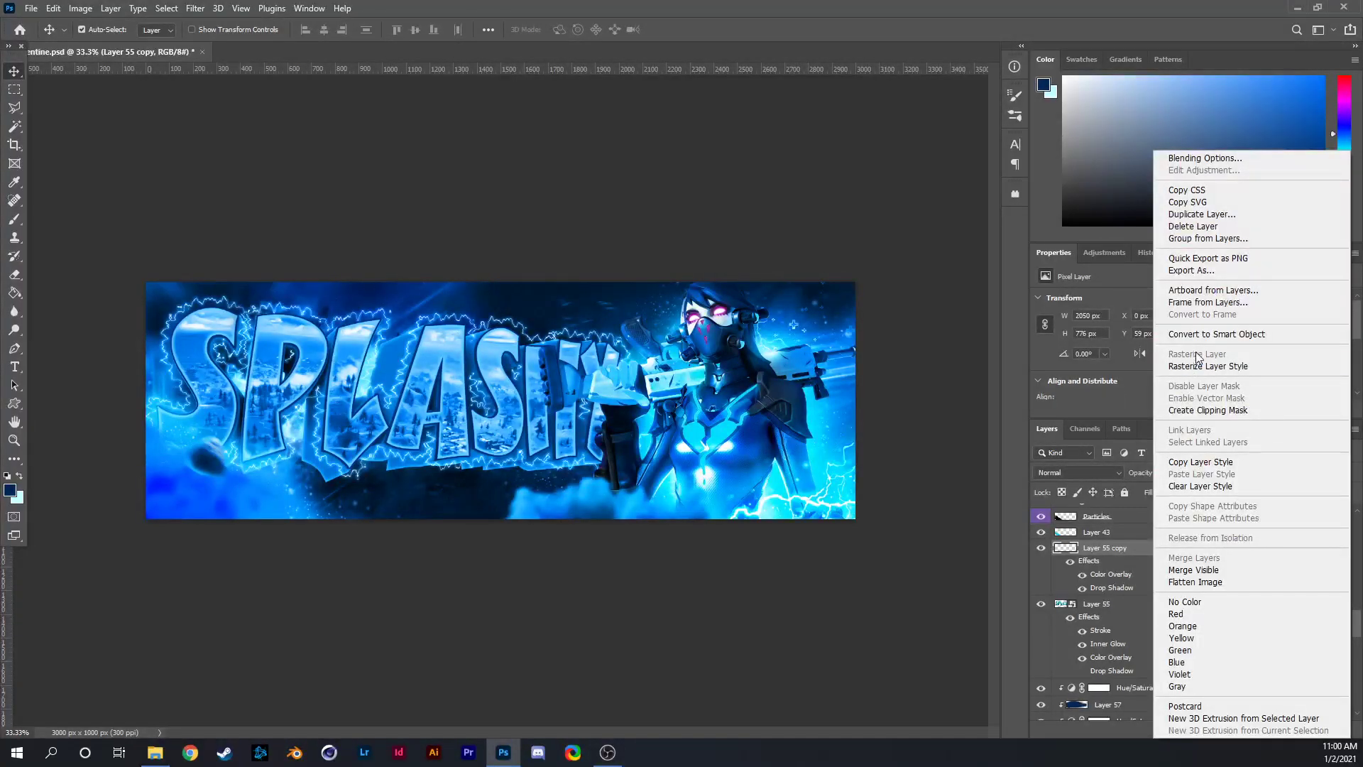
click(1216, 334)
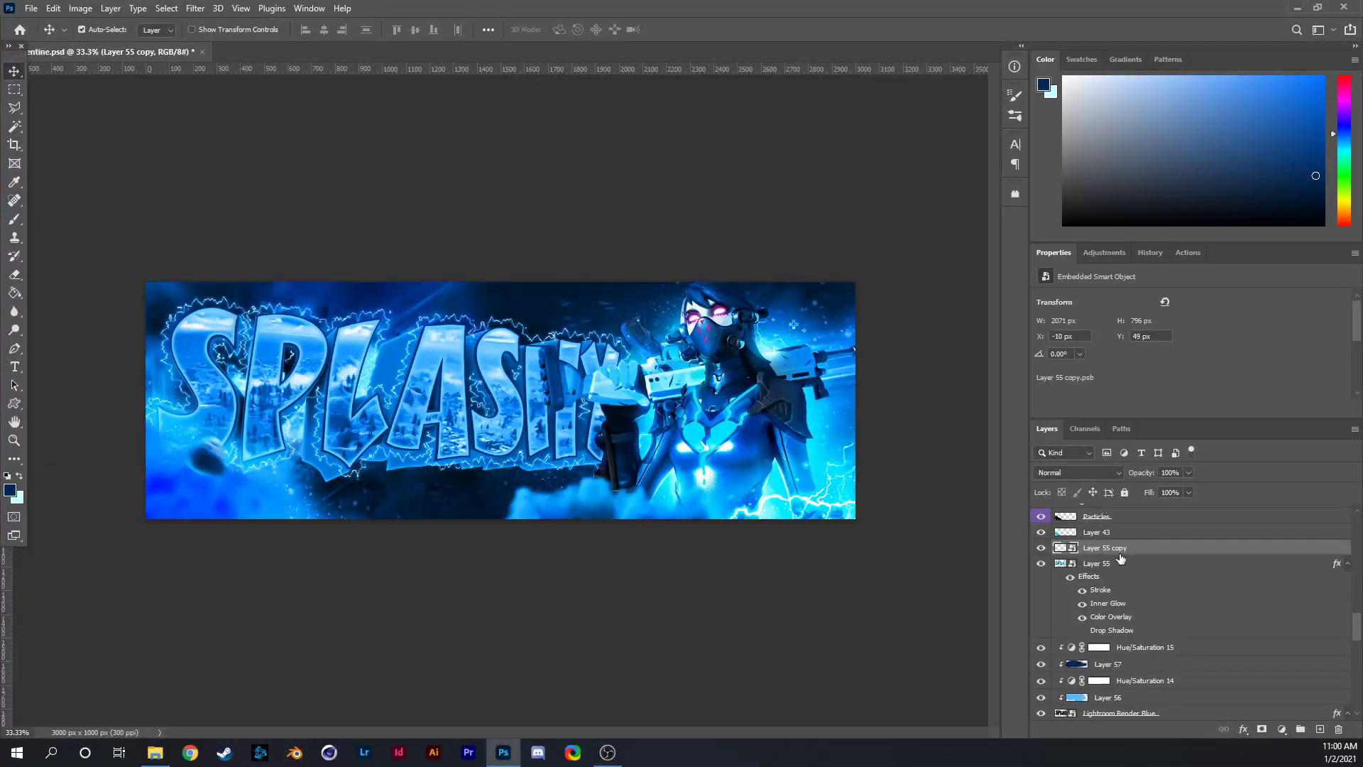
right_click(1119, 555)
click(1136, 387)
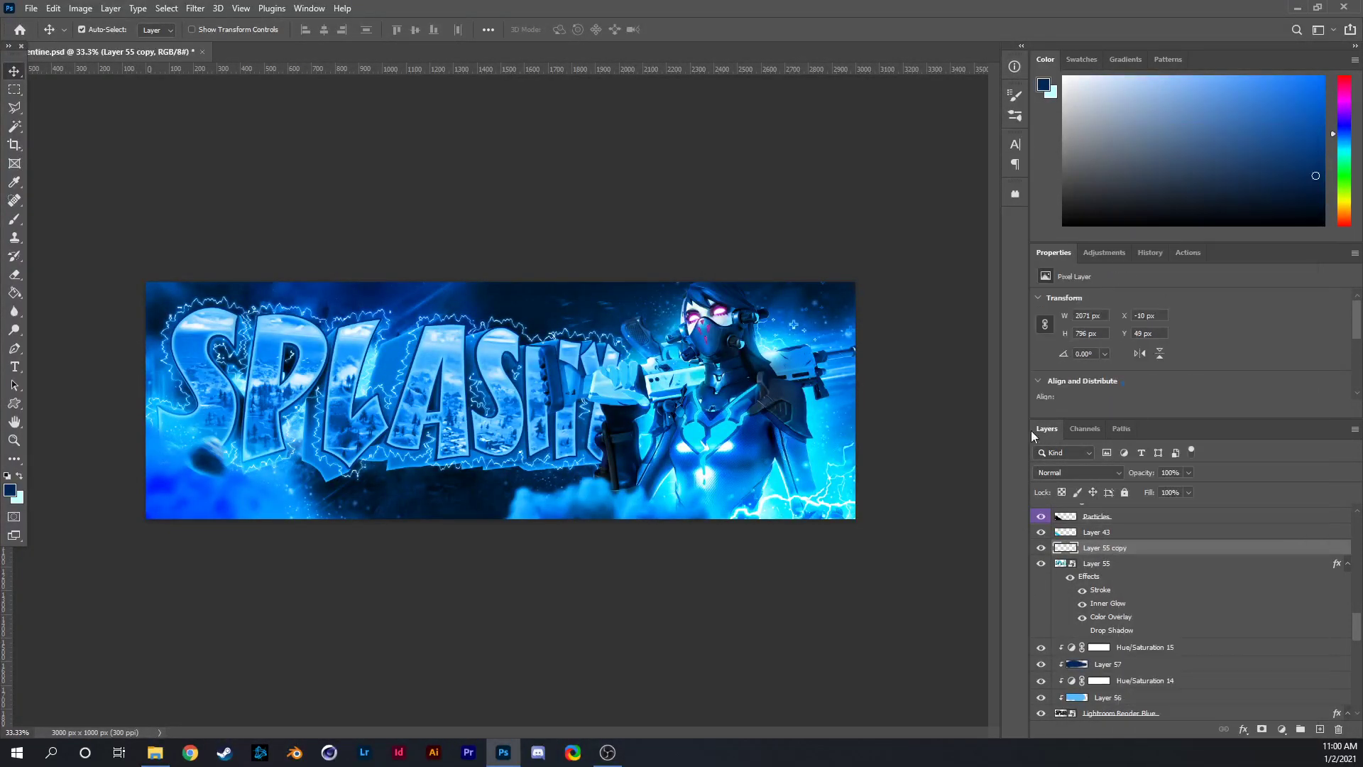
Set up the Eraser as a soft 97 px brush with 0% hardness.
key(e)
click(103, 30)
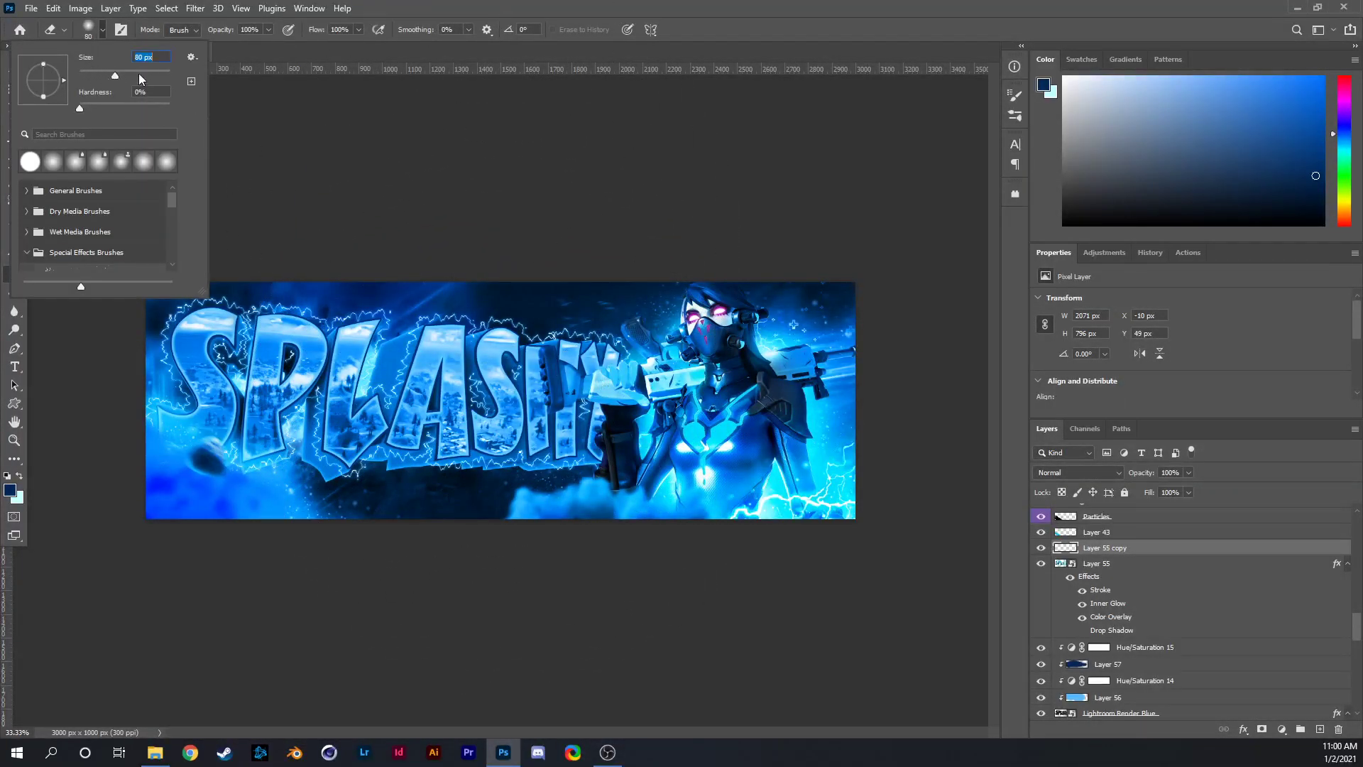
key(Return)
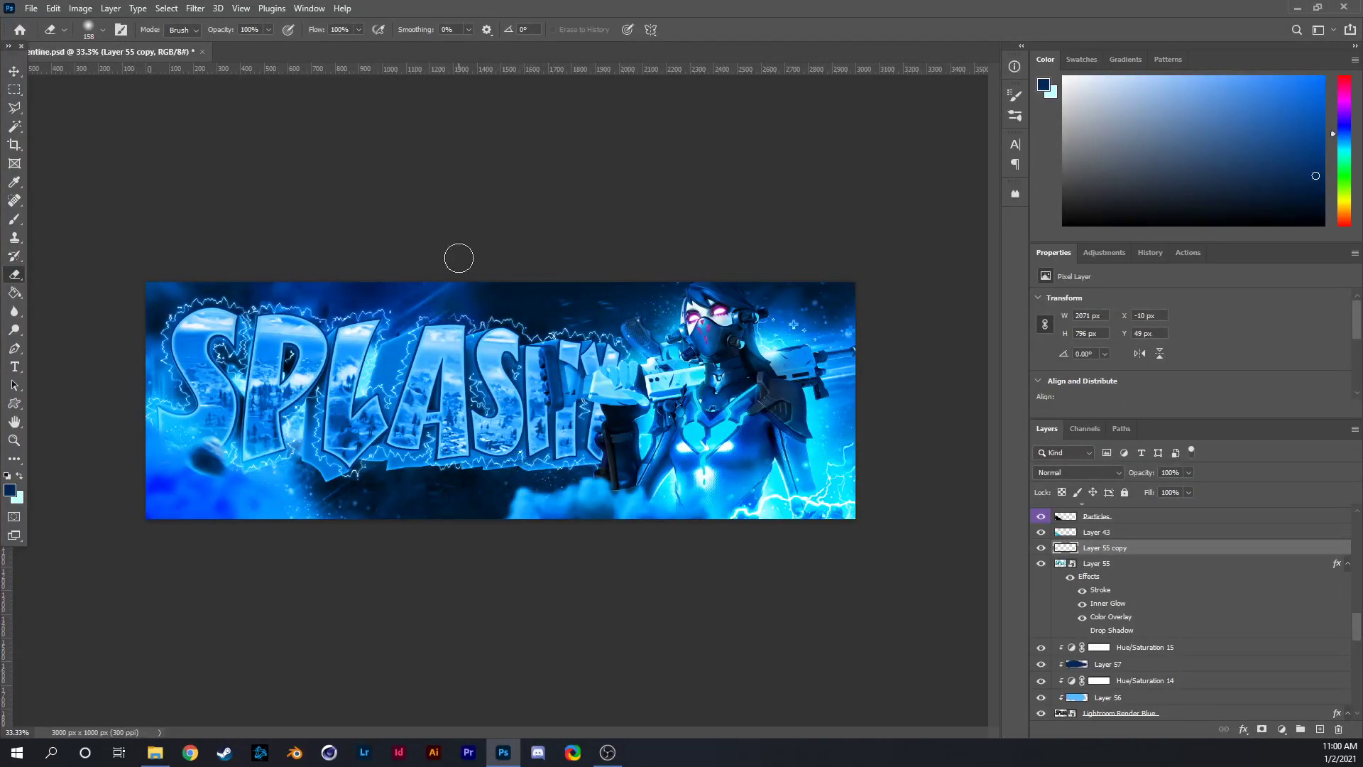
click(101, 32)
text(97)
key(Return)
Erase the lightning along the letters' bottom edge on Layer 55 copy and check the result.
scroll(229, 339, up, 2)
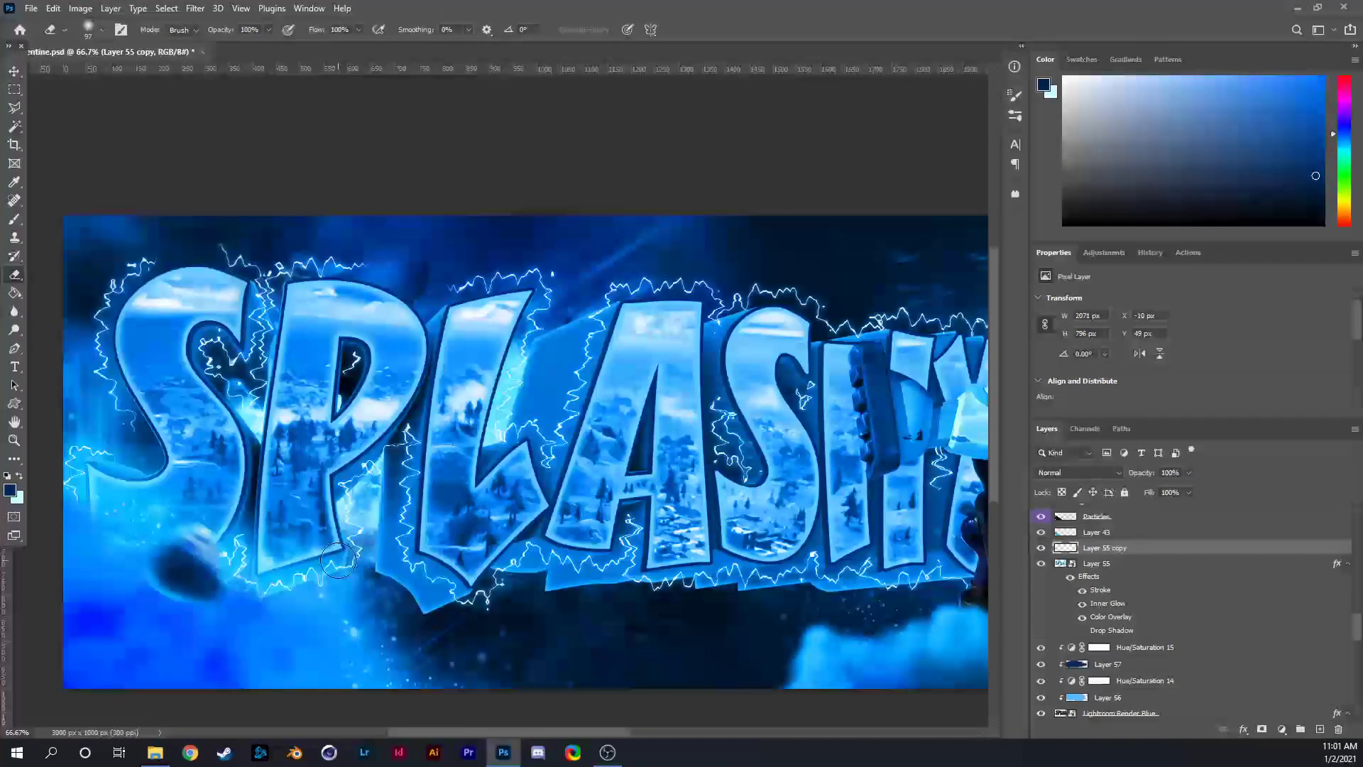
scroll(338, 561, down, 1)
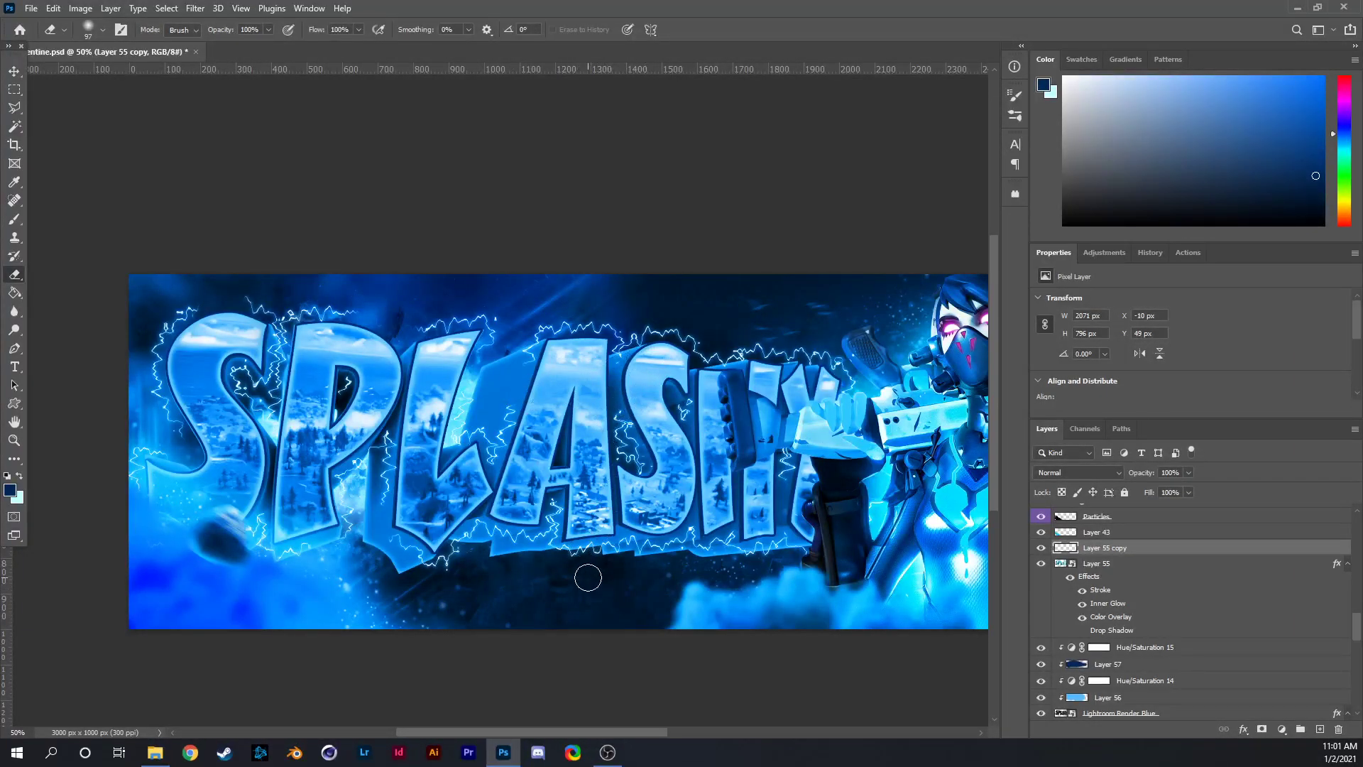
drag(584, 572, 585, 569)
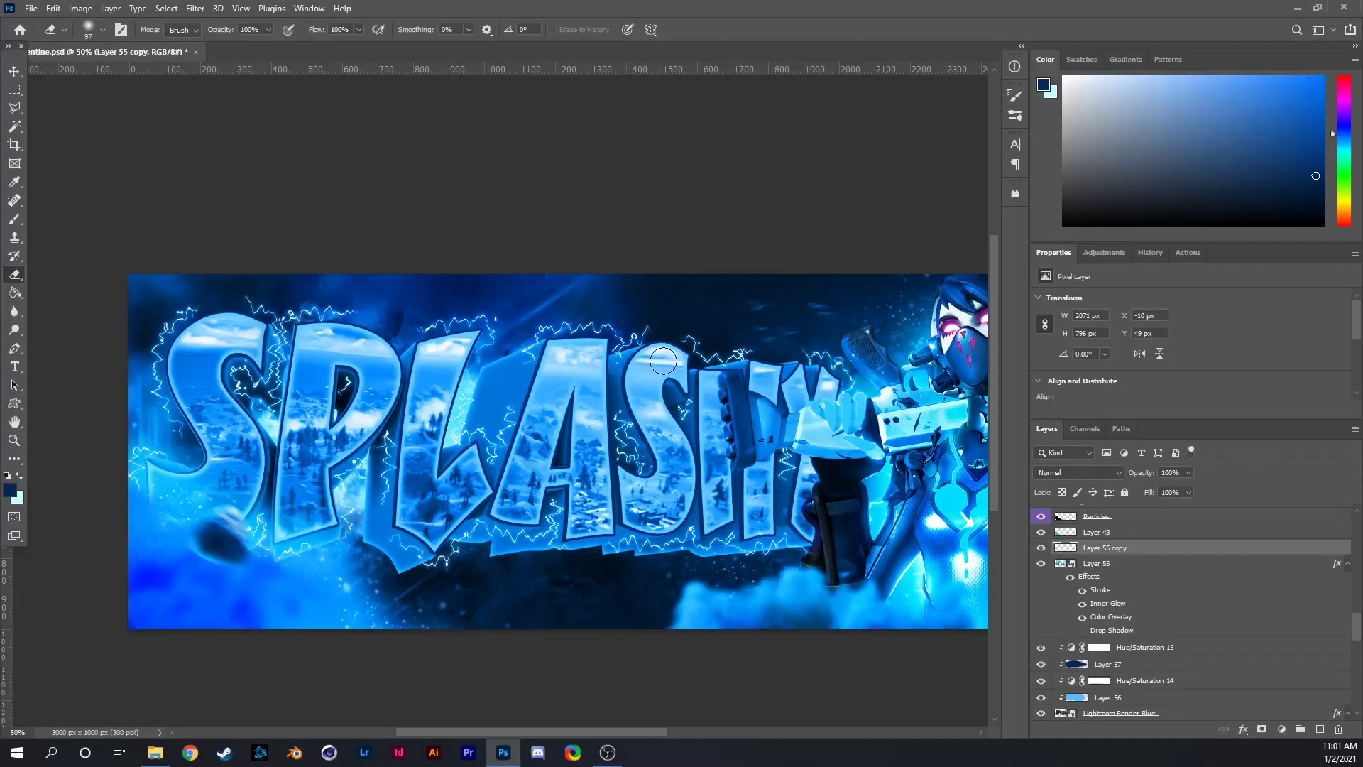
scroll(660, 397, down, 2)
scroll(467, 445, up, 3)
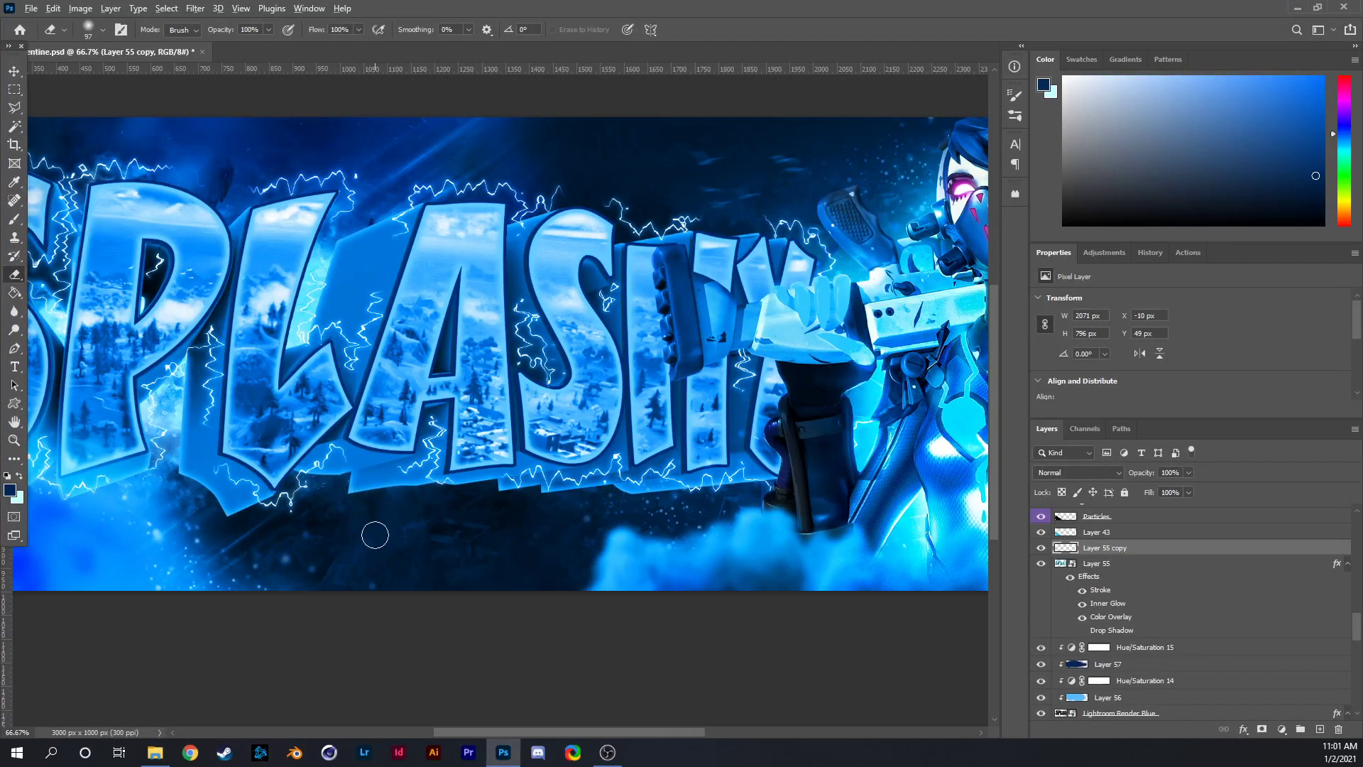
scroll(375, 539, down, 3)
scroll(372, 339, up, 1)
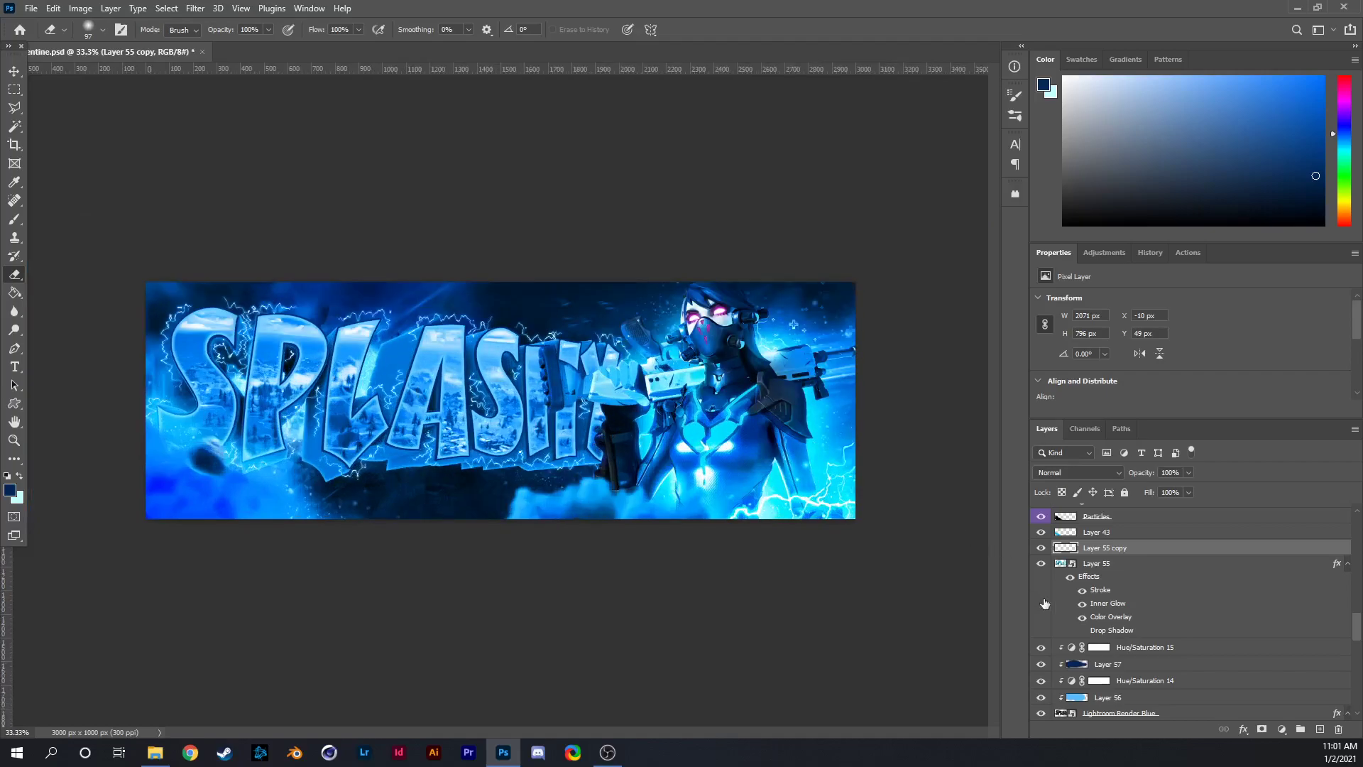
click(1041, 547)
click(1041, 547)
Reduce the eraser brush size to 48 px.
click(102, 29)
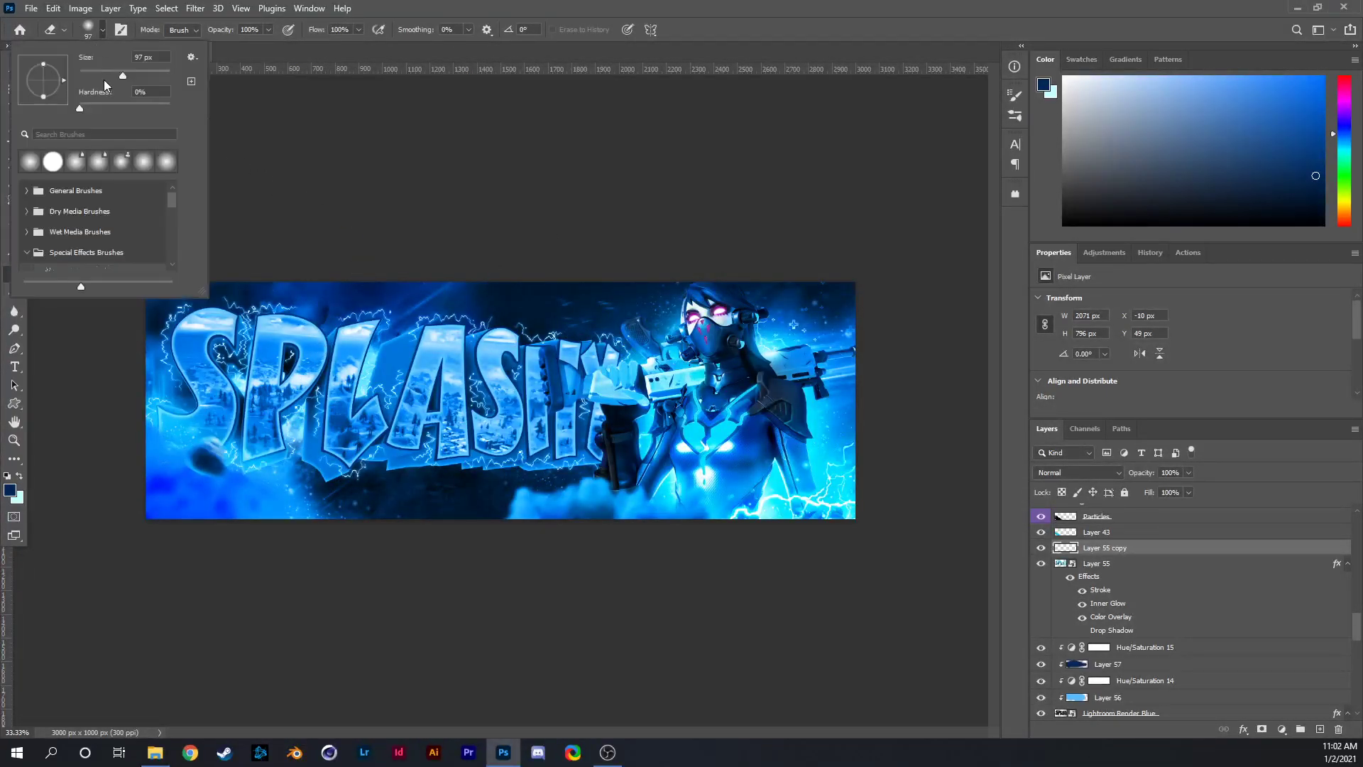
text(48)
key(Return)
scroll(398, 369, up, 5)
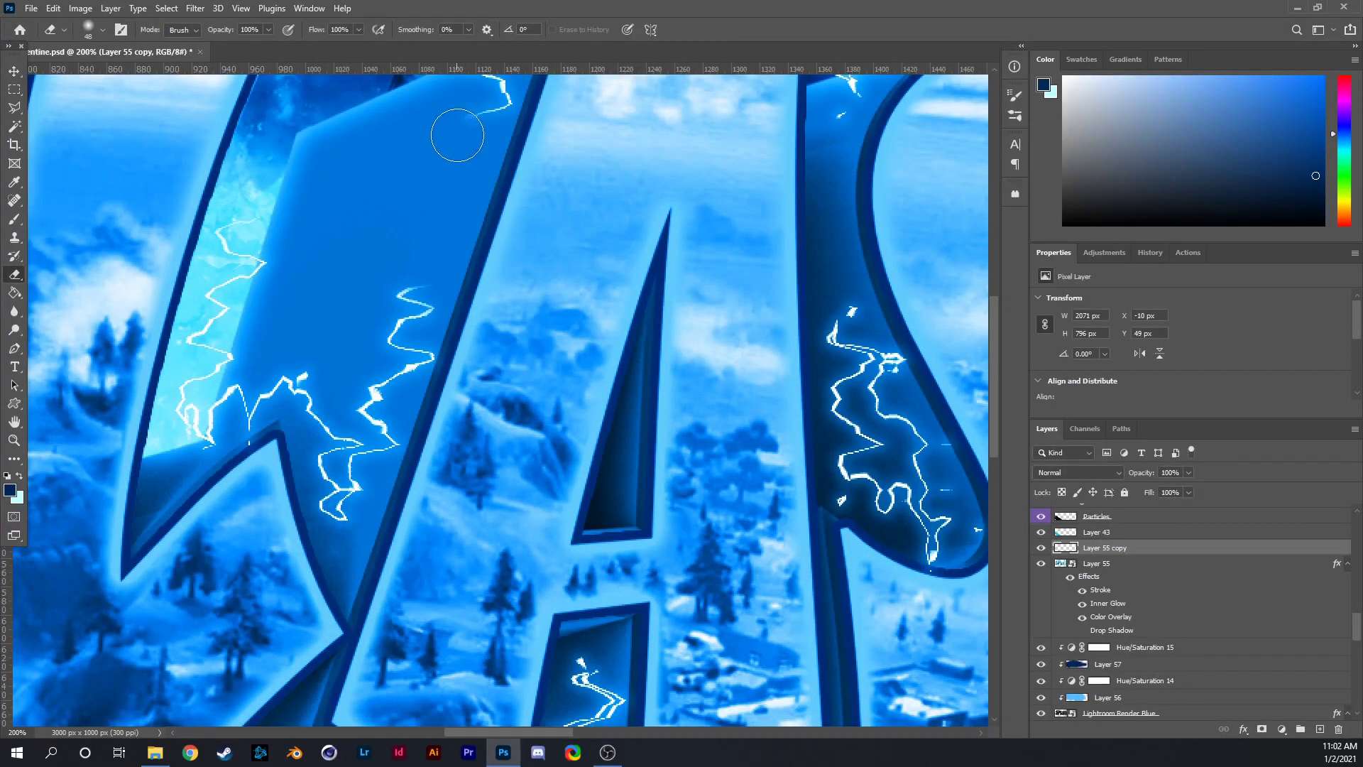
scroll(454, 235, down, 3)
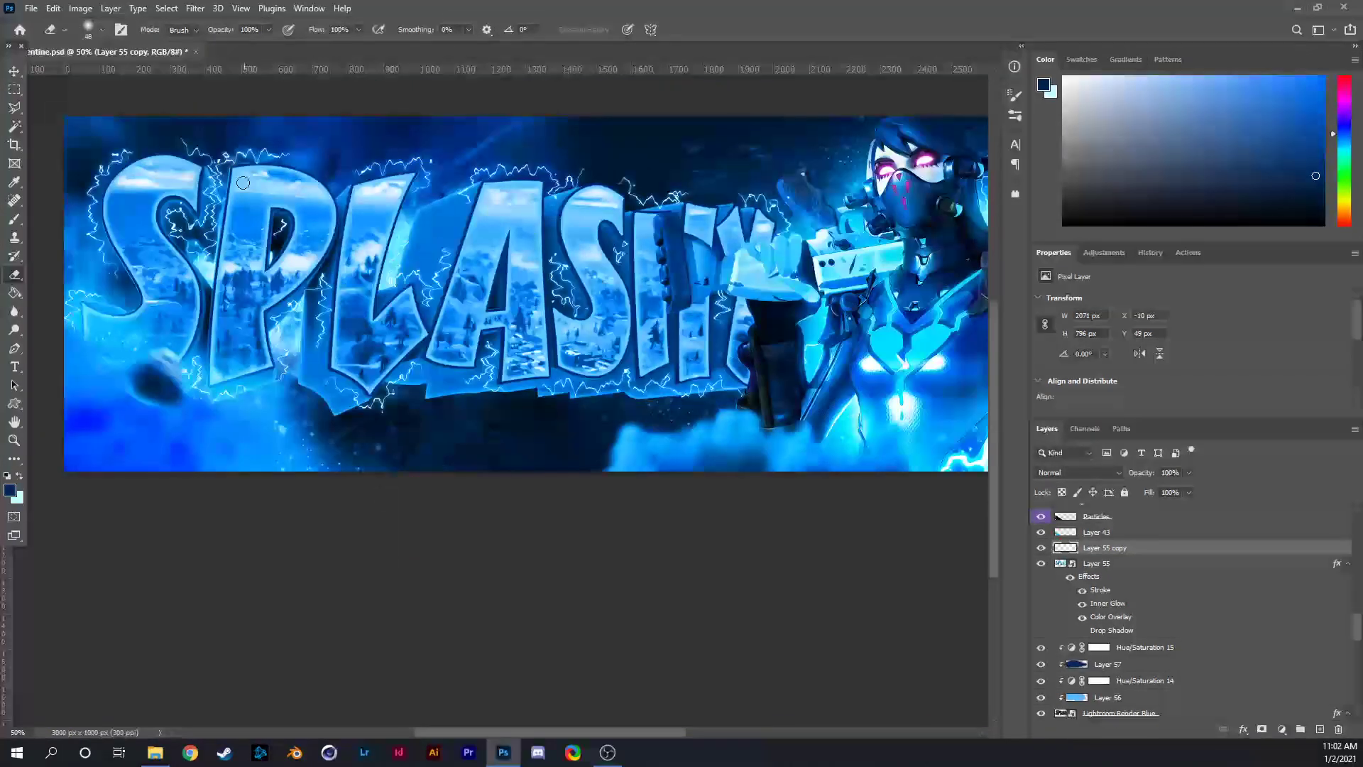
Zoom in and erase the lightning strand on the S's left edge.
scroll(88, 116, up, 3)
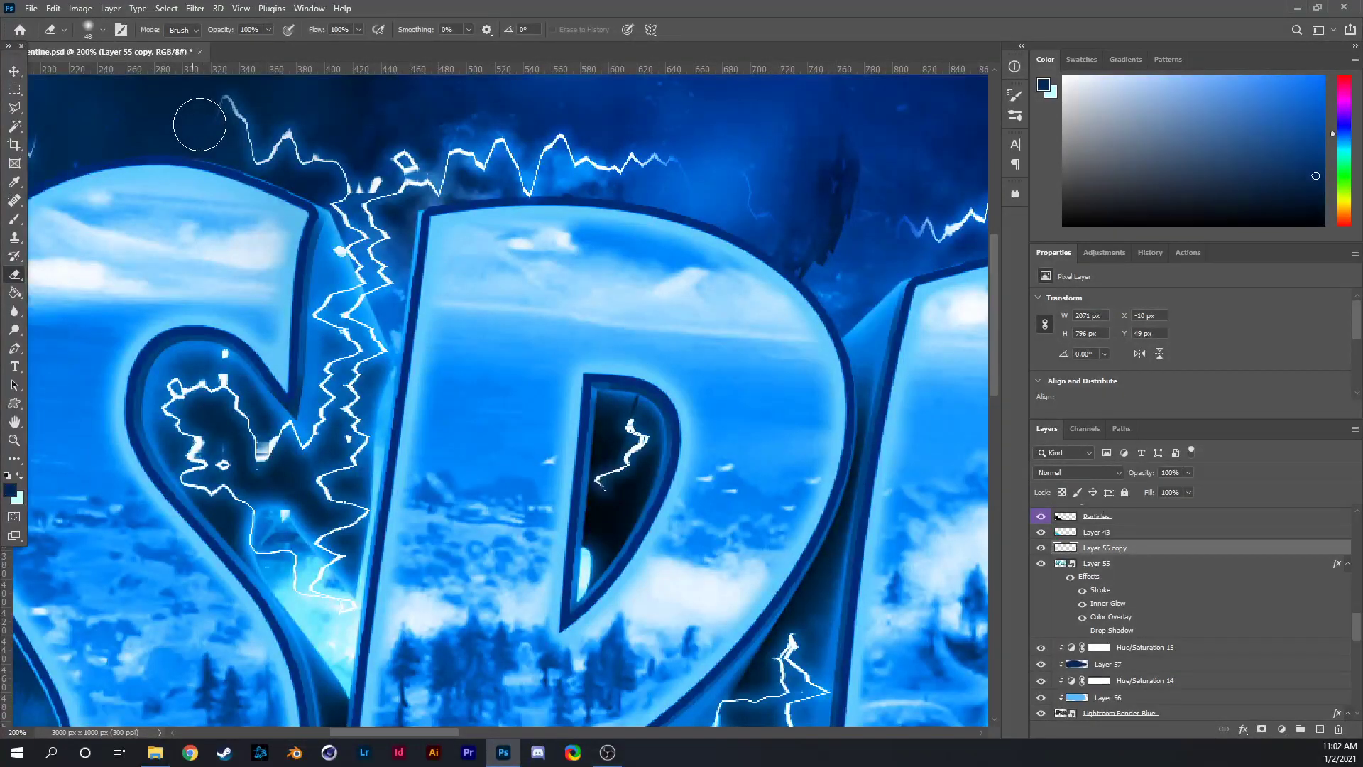
scroll(198, 272, down, 2)
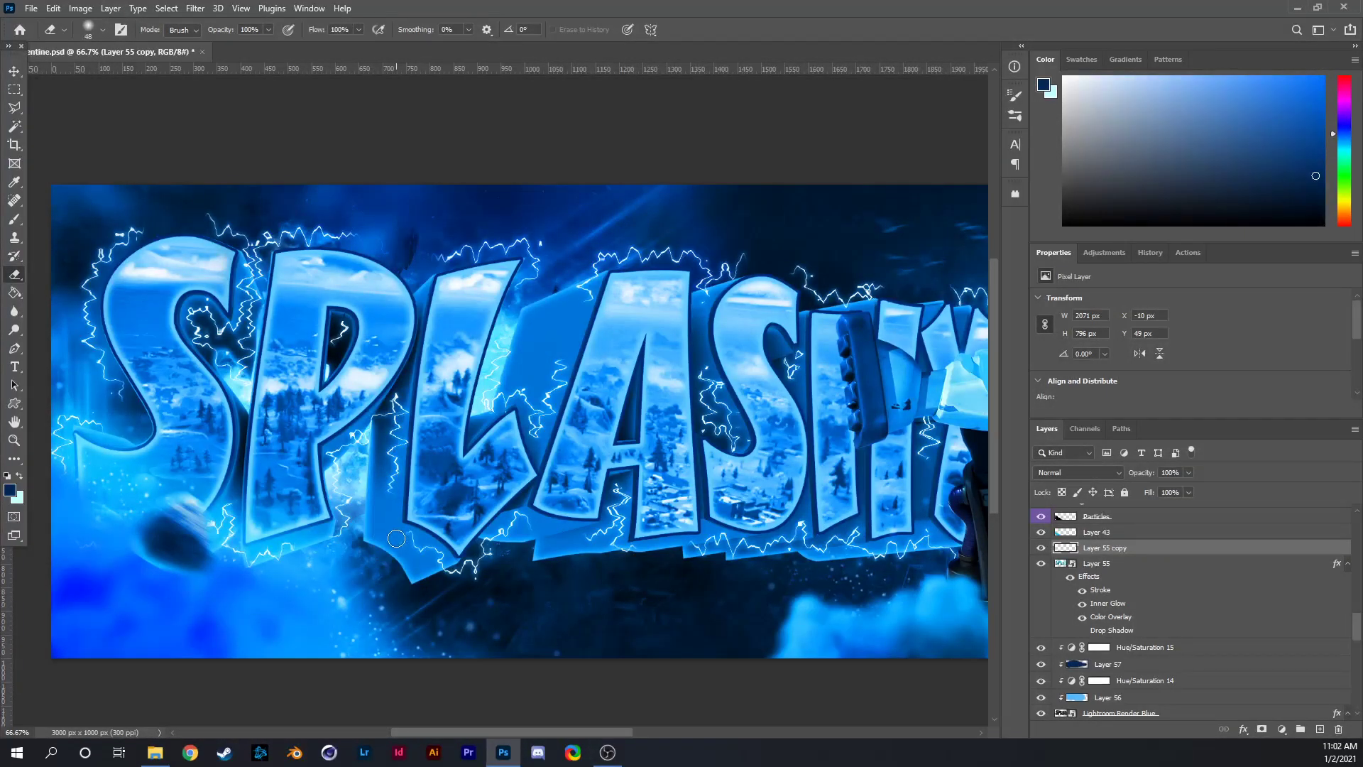
scroll(380, 600, down, 2)
scroll(390, 341, up, 1)
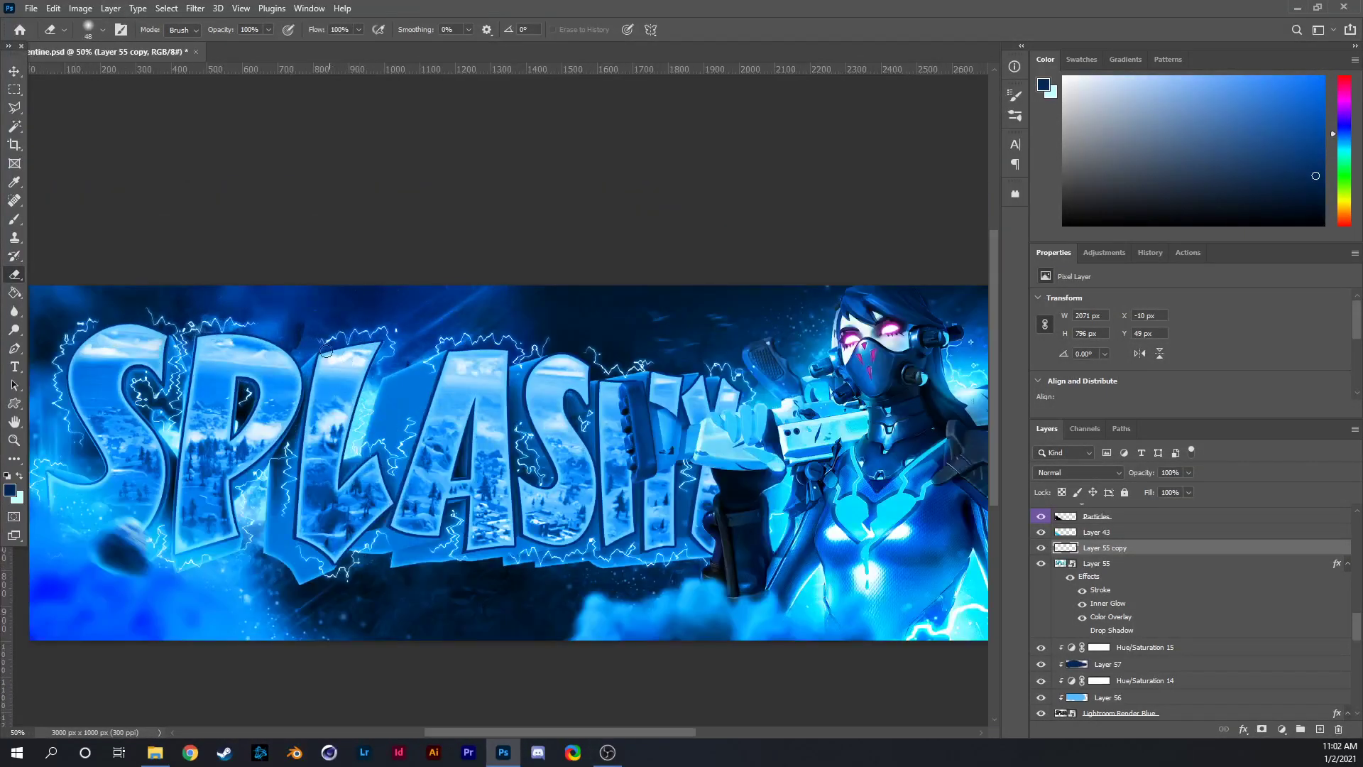
scroll(326, 351, down, 2)
scroll(346, 322, up, 1)
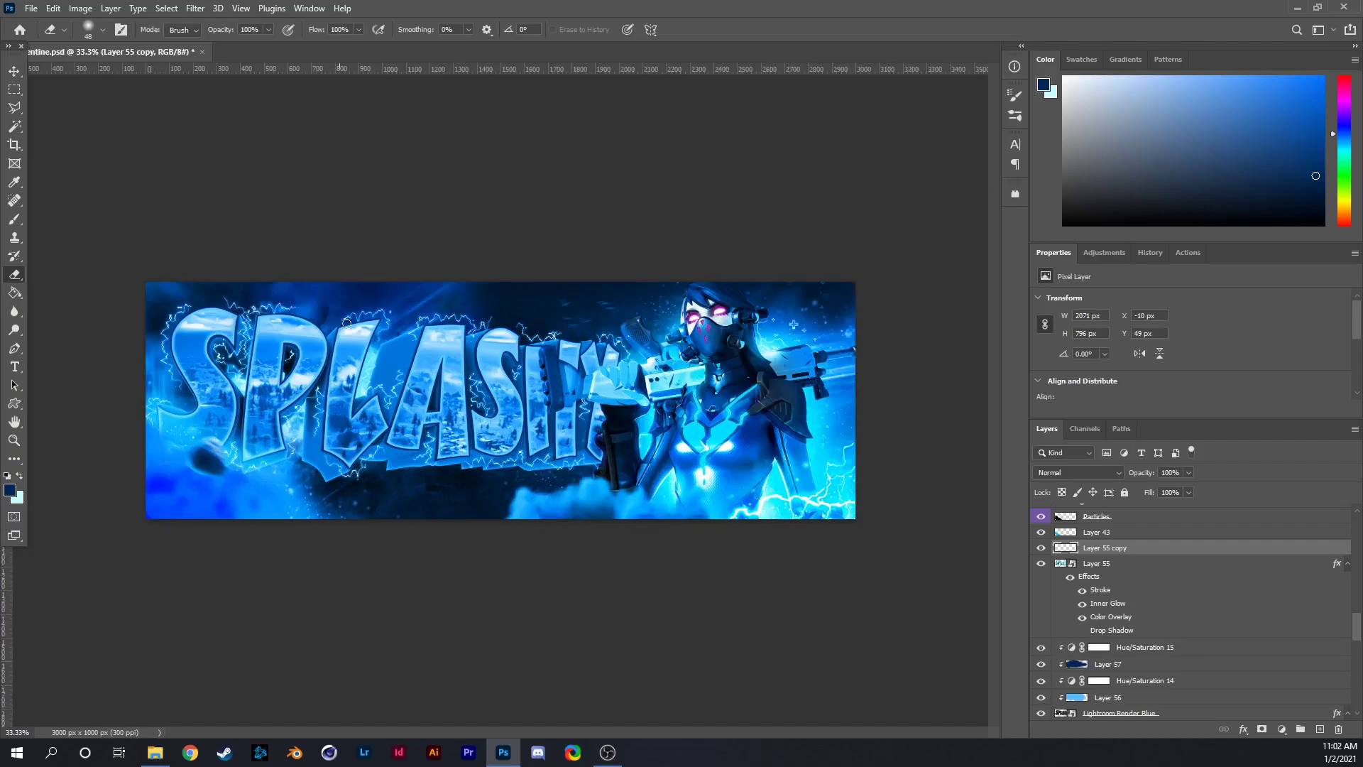
scroll(243, 307, up, 5)
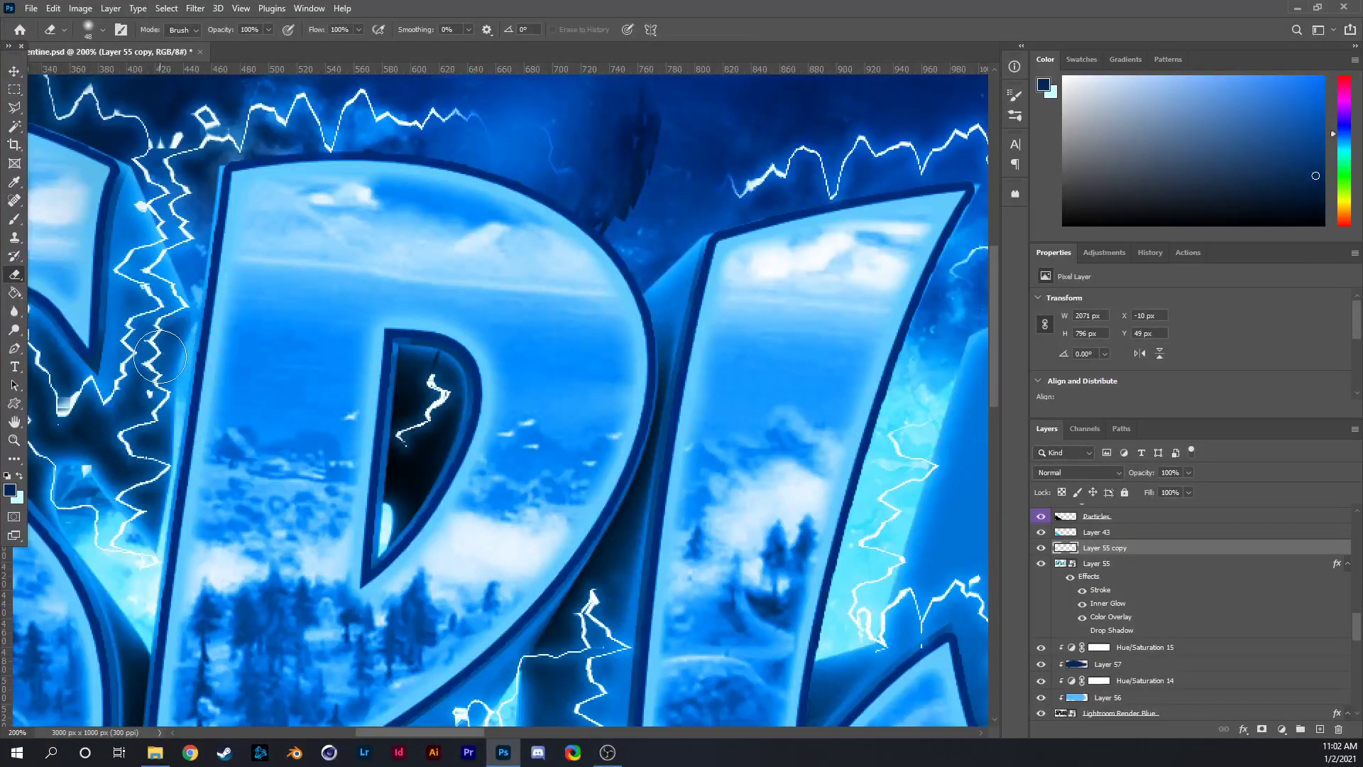
mouse_move(160, 357)
mouse_down()
mouse_move(106, 353)
mouse_move(124, 366)
mouse_move(117, 313)
mouse_move(112, 357)
mouse_up()
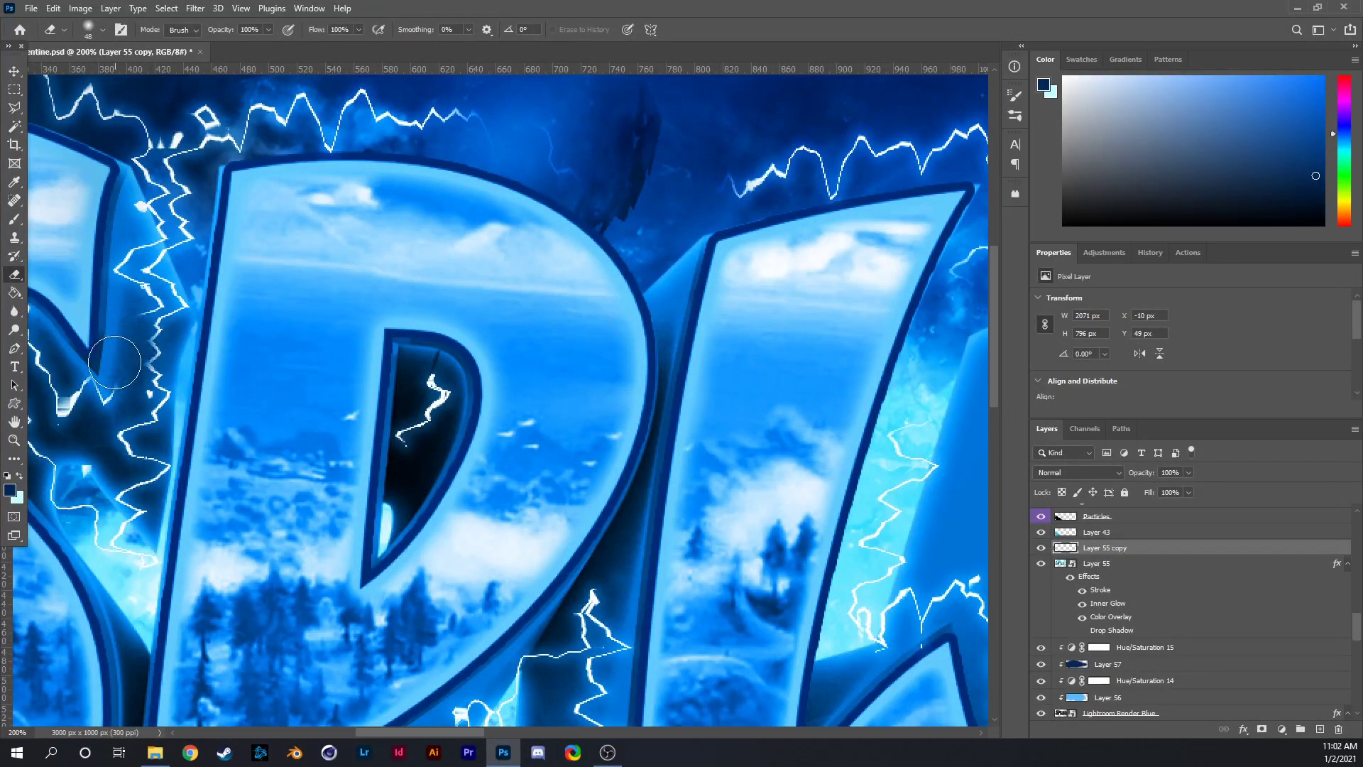
scroll(230, 399, down, 5)
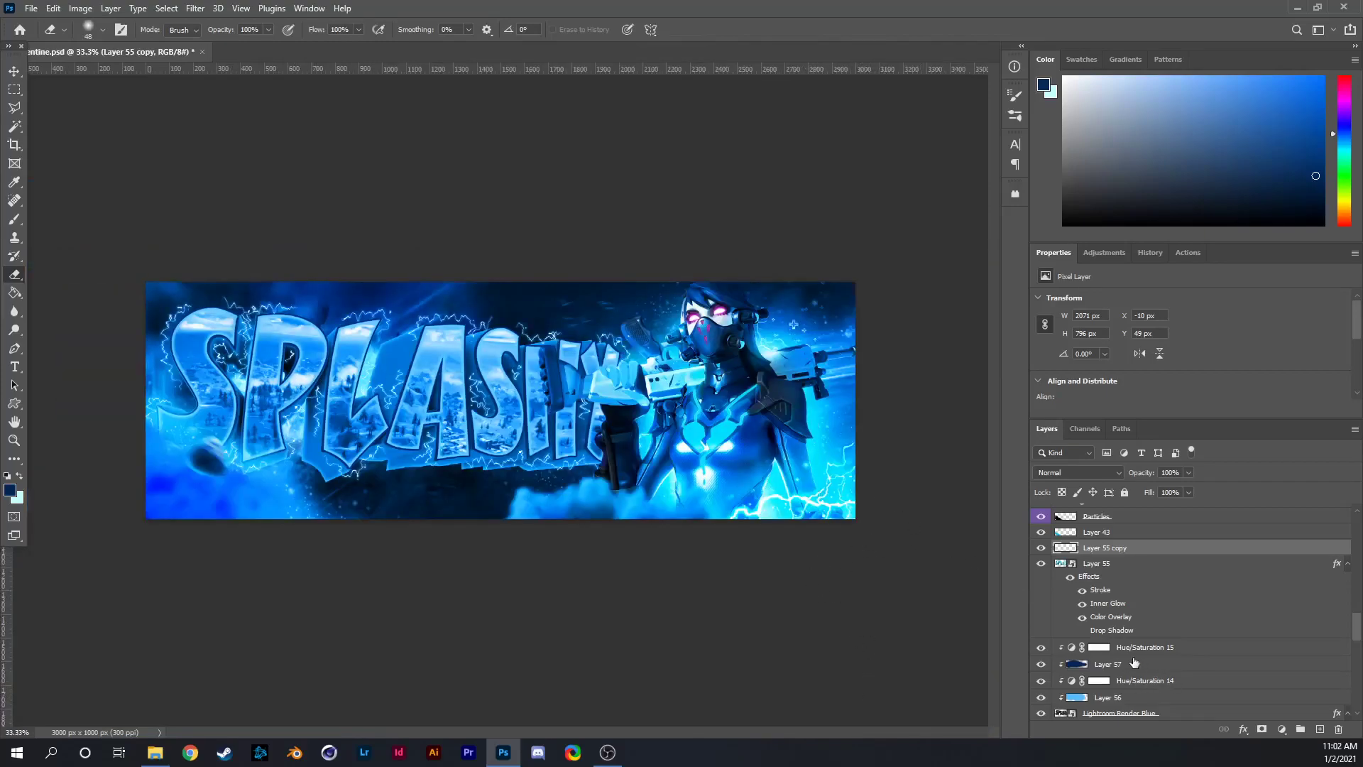
scroll(1133, 662, down, 3)
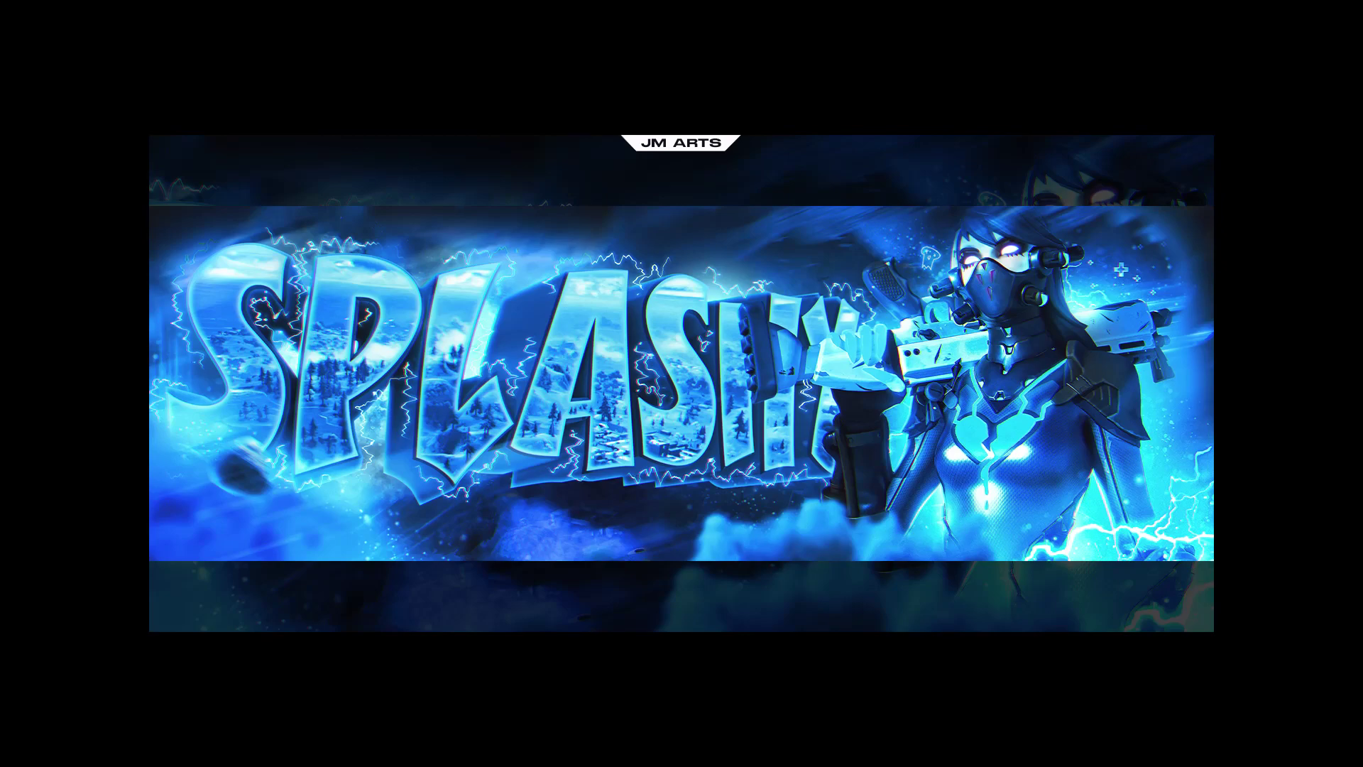